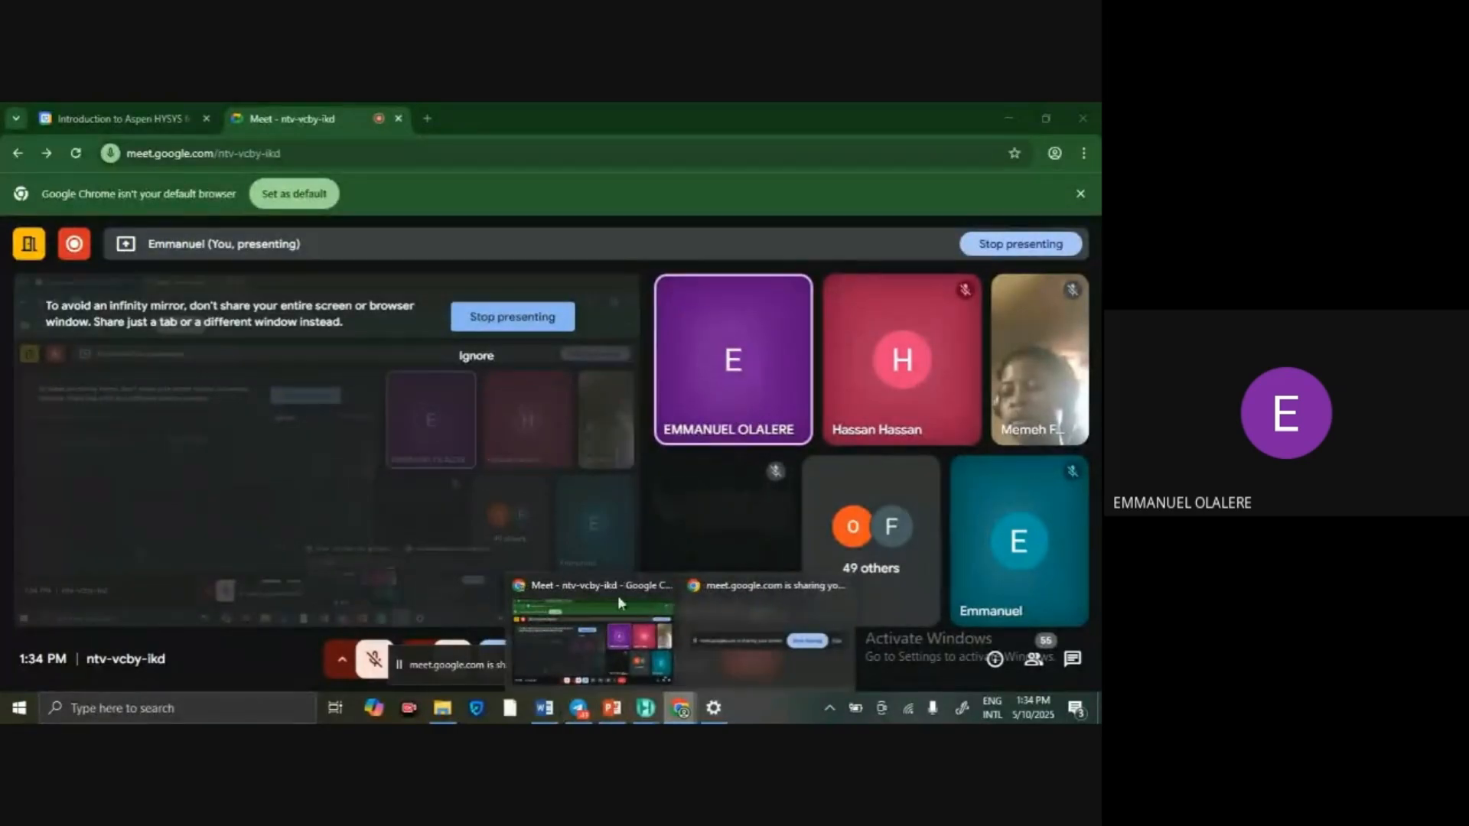
Switch to the NewCDU case in Aspen HYSYS and close the Model Palette.
{"action": "mouse_move", "coordinate": [652, 708]}
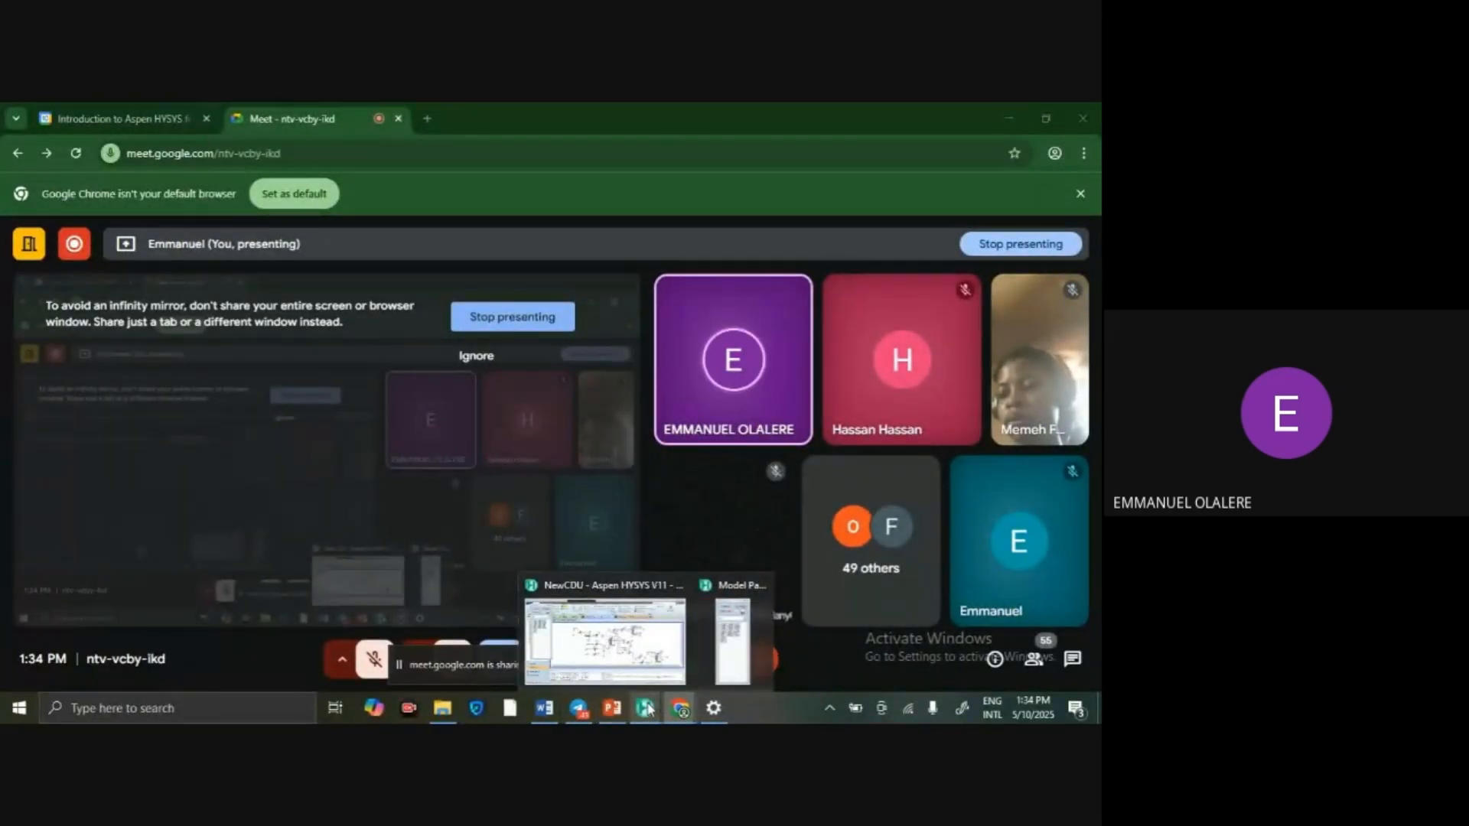
{"action": "mouse_move", "coordinate": [610, 671]}
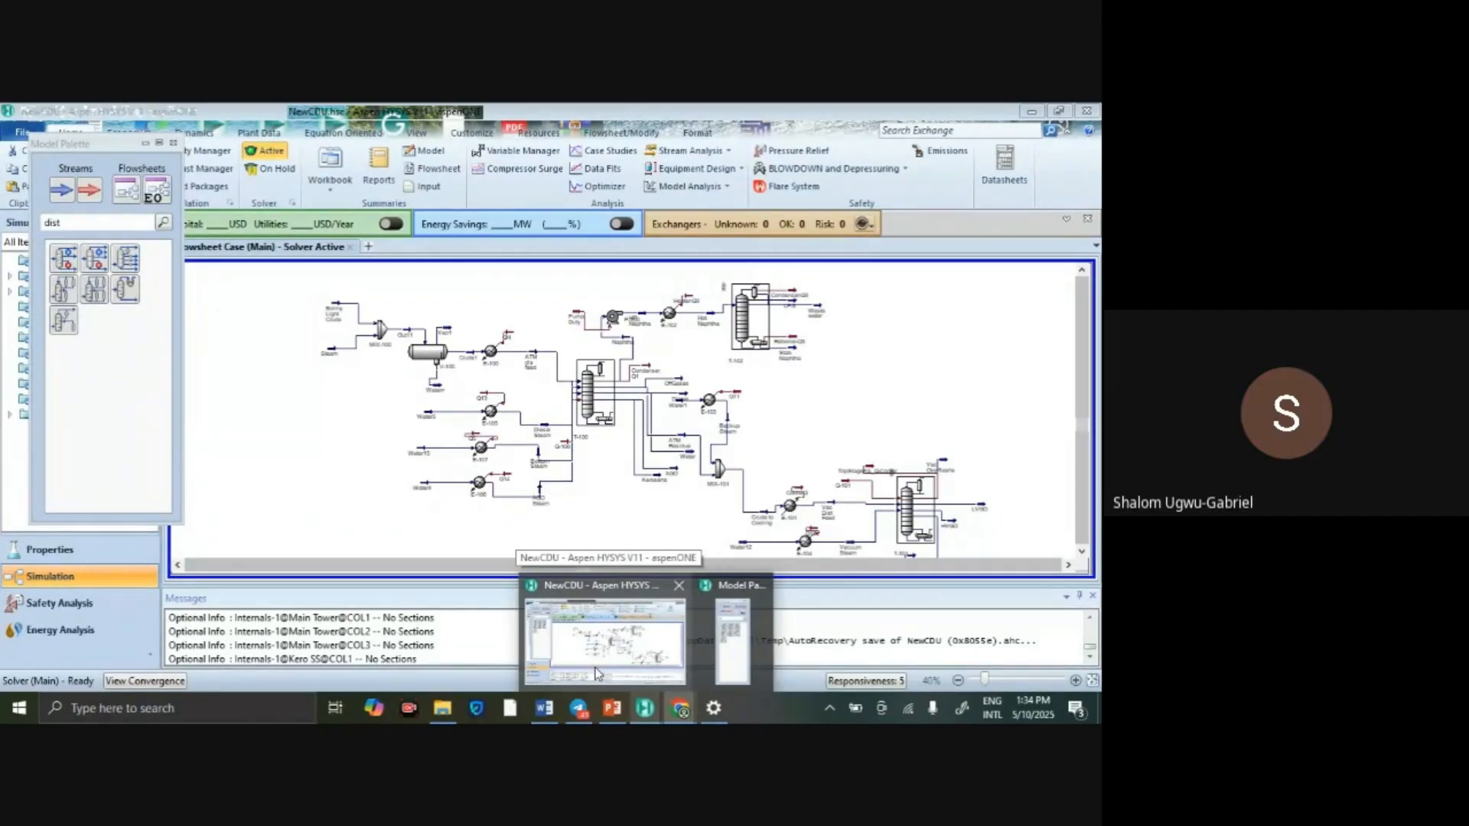
{"action": "left_click", "coordinate": [598, 674]}
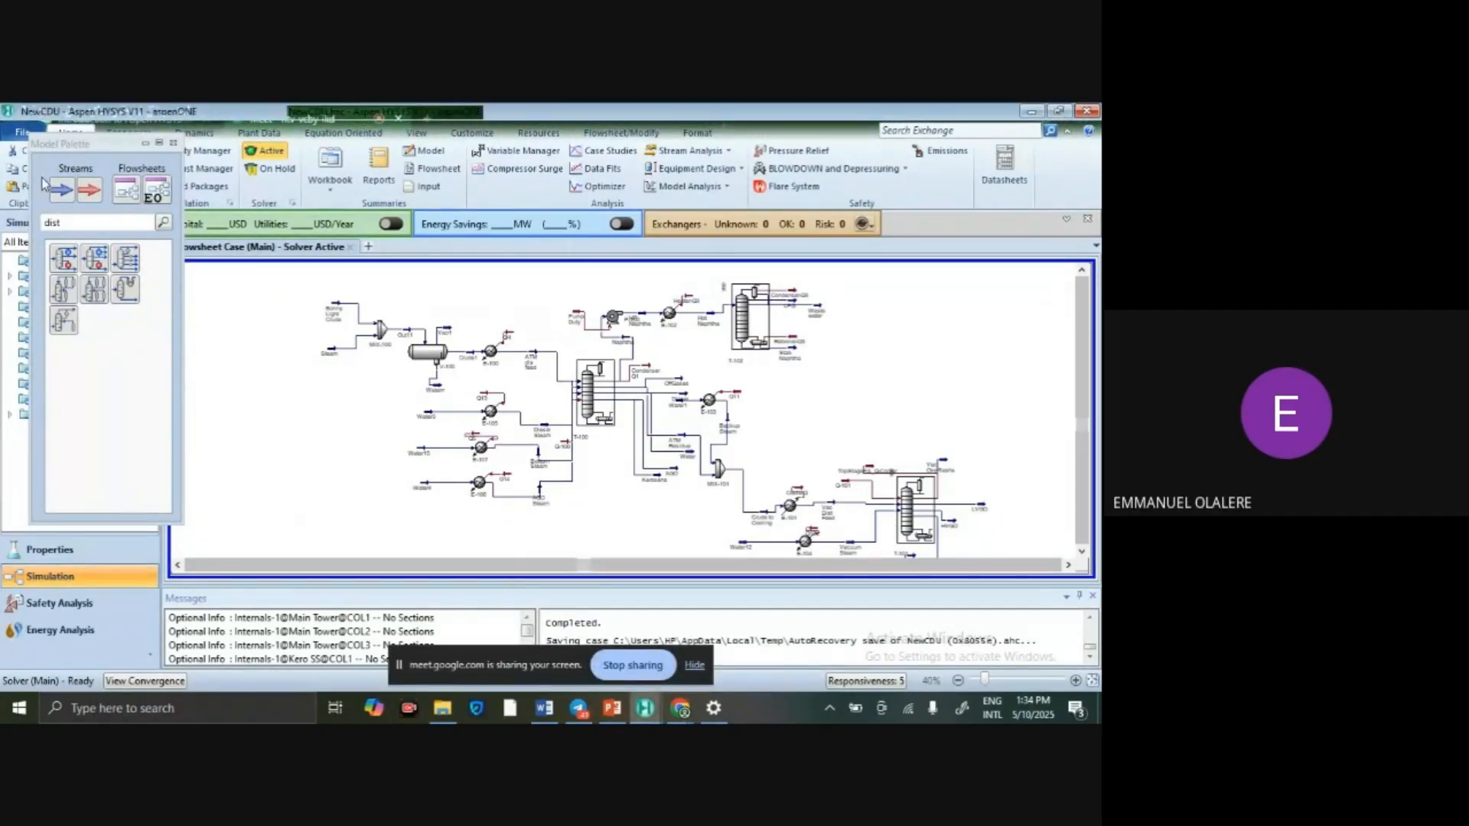
{"action": "left_click", "coordinate": [173, 144]}
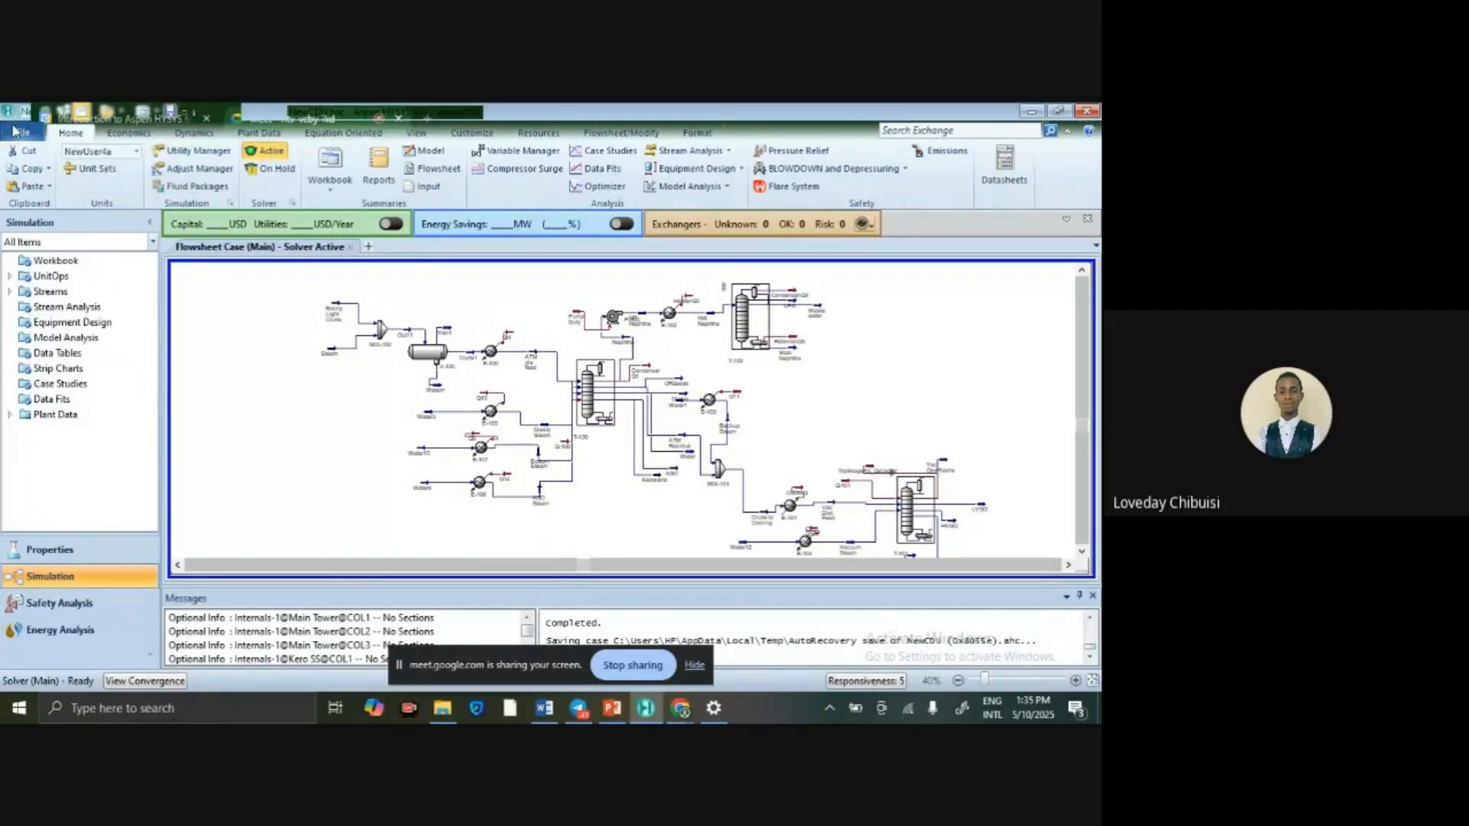
Create a new blank simulation case.
{"action": "left_click", "coordinate": [15, 131]}
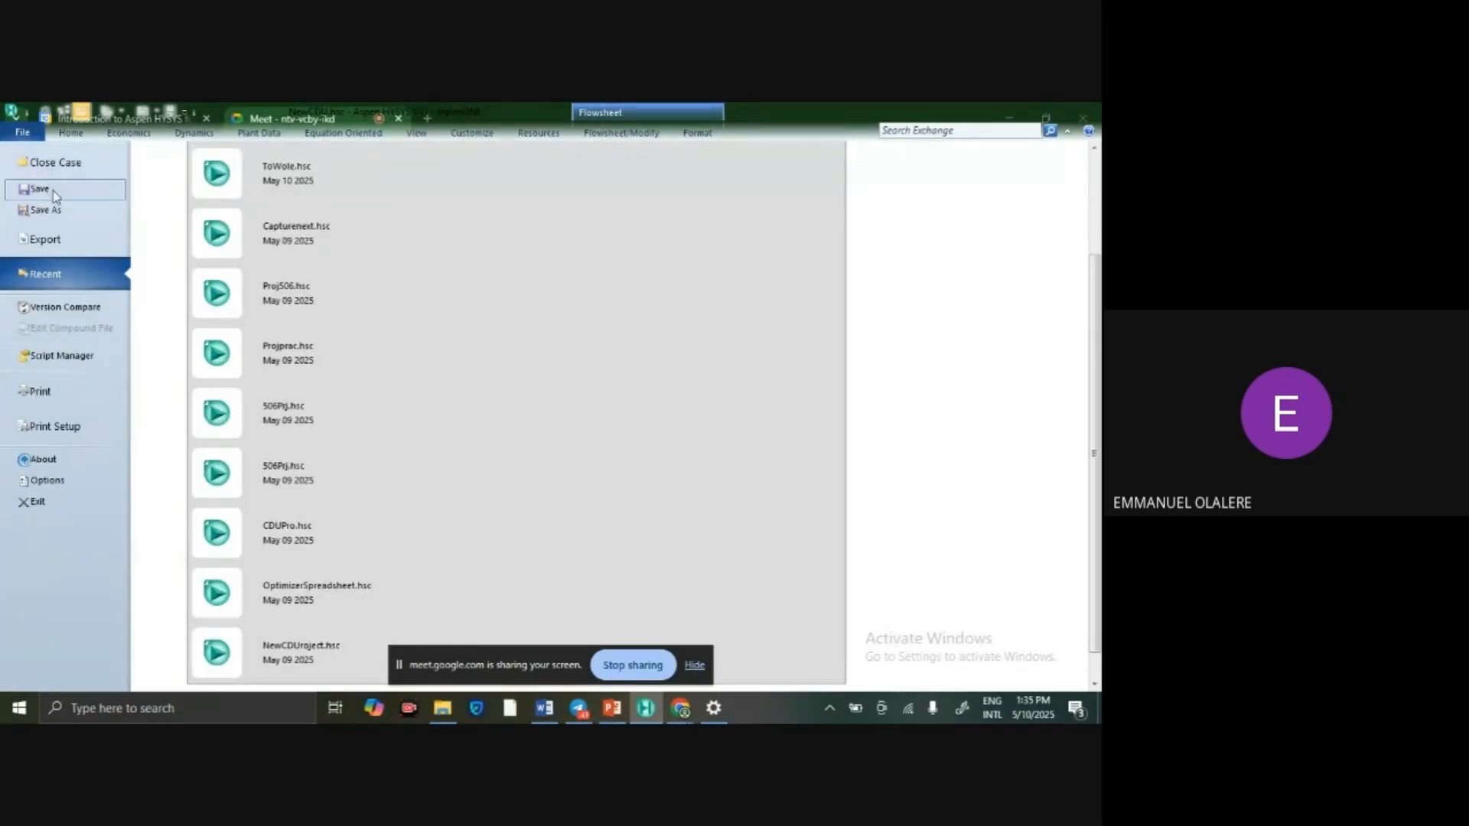
{"action": "scroll", "coordinate": [72, 193], "scroll_direction": "up", "scroll_amount": 3}
{"action": "left_click", "coordinate": [89, 195]}
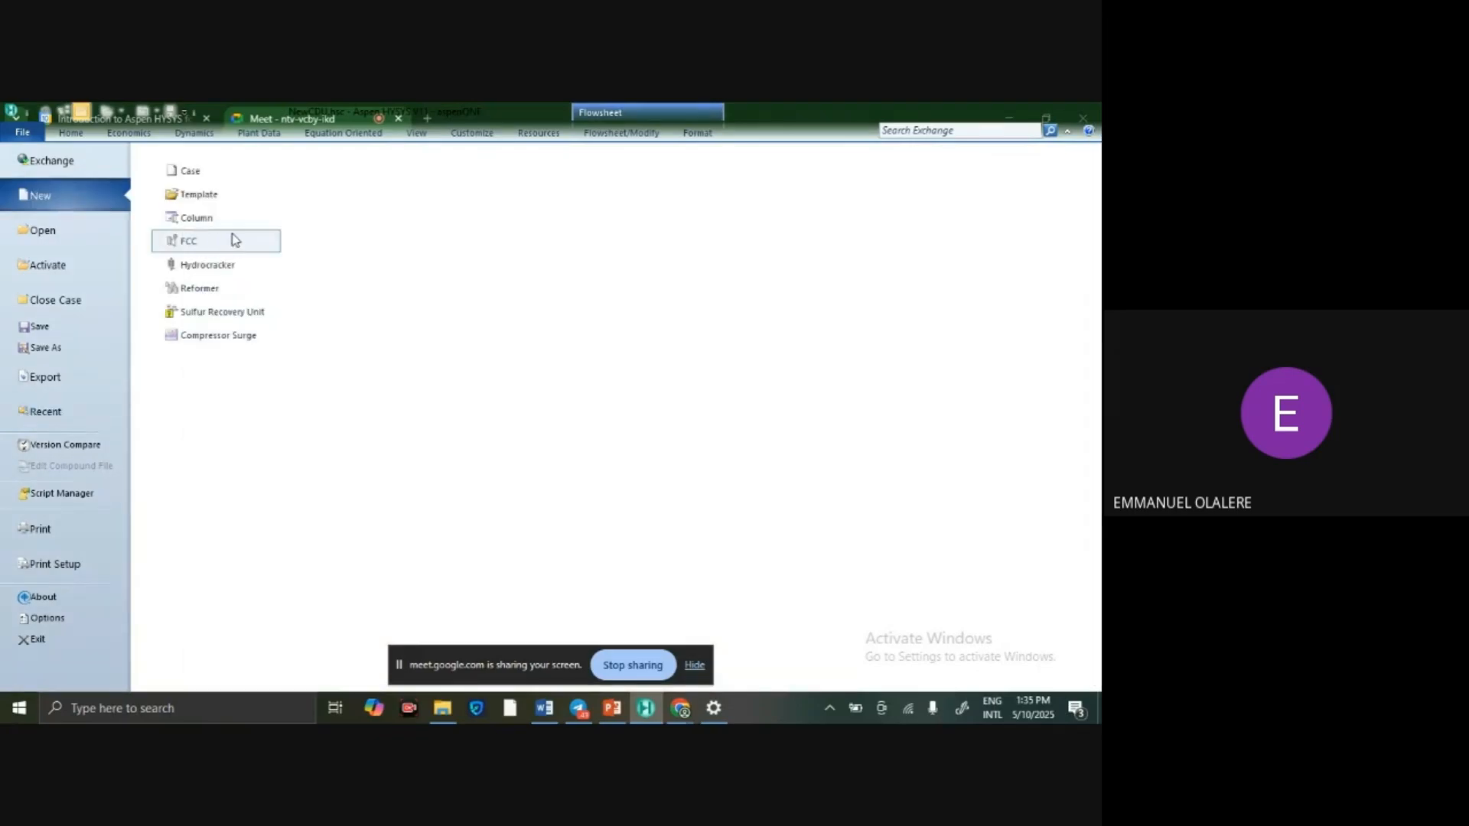
{"action": "left_click", "coordinate": [206, 185]}
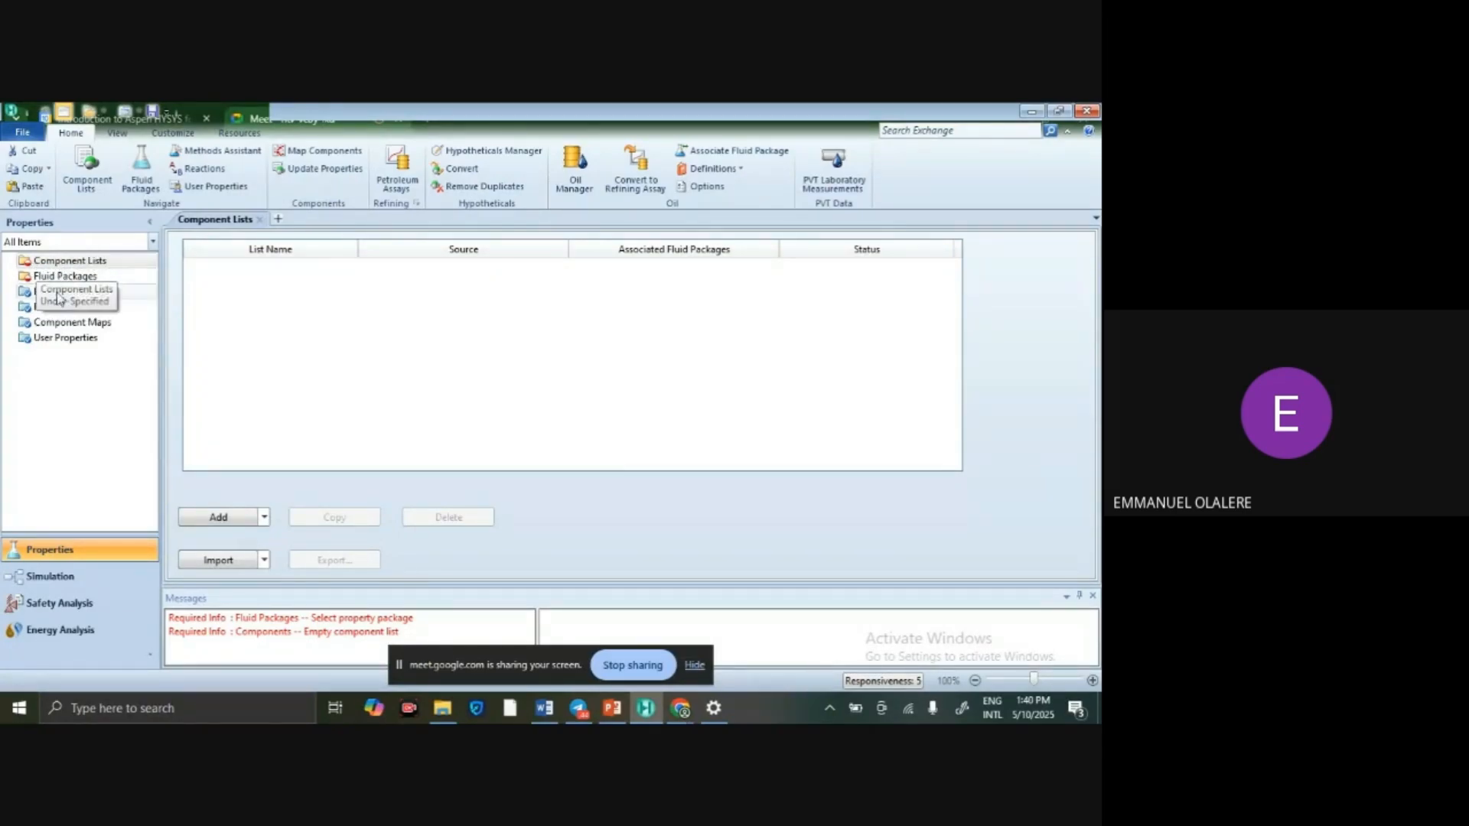
Try to enter the Simulation environment of the new case without any components or fluid package defined.
{"action": "left_click", "coordinate": [69, 575]}
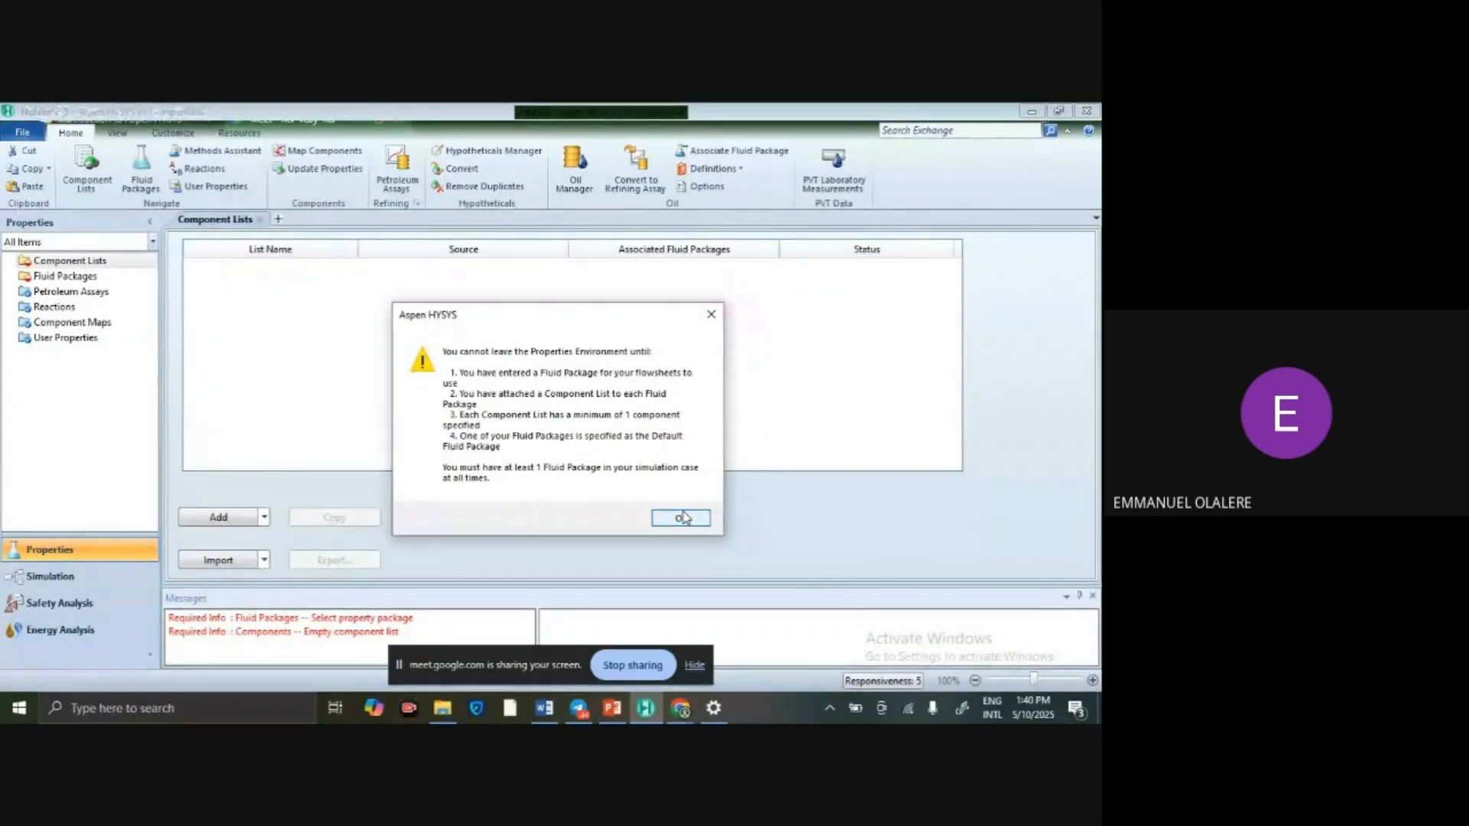
{"action": "left_click", "coordinate": [680, 518]}
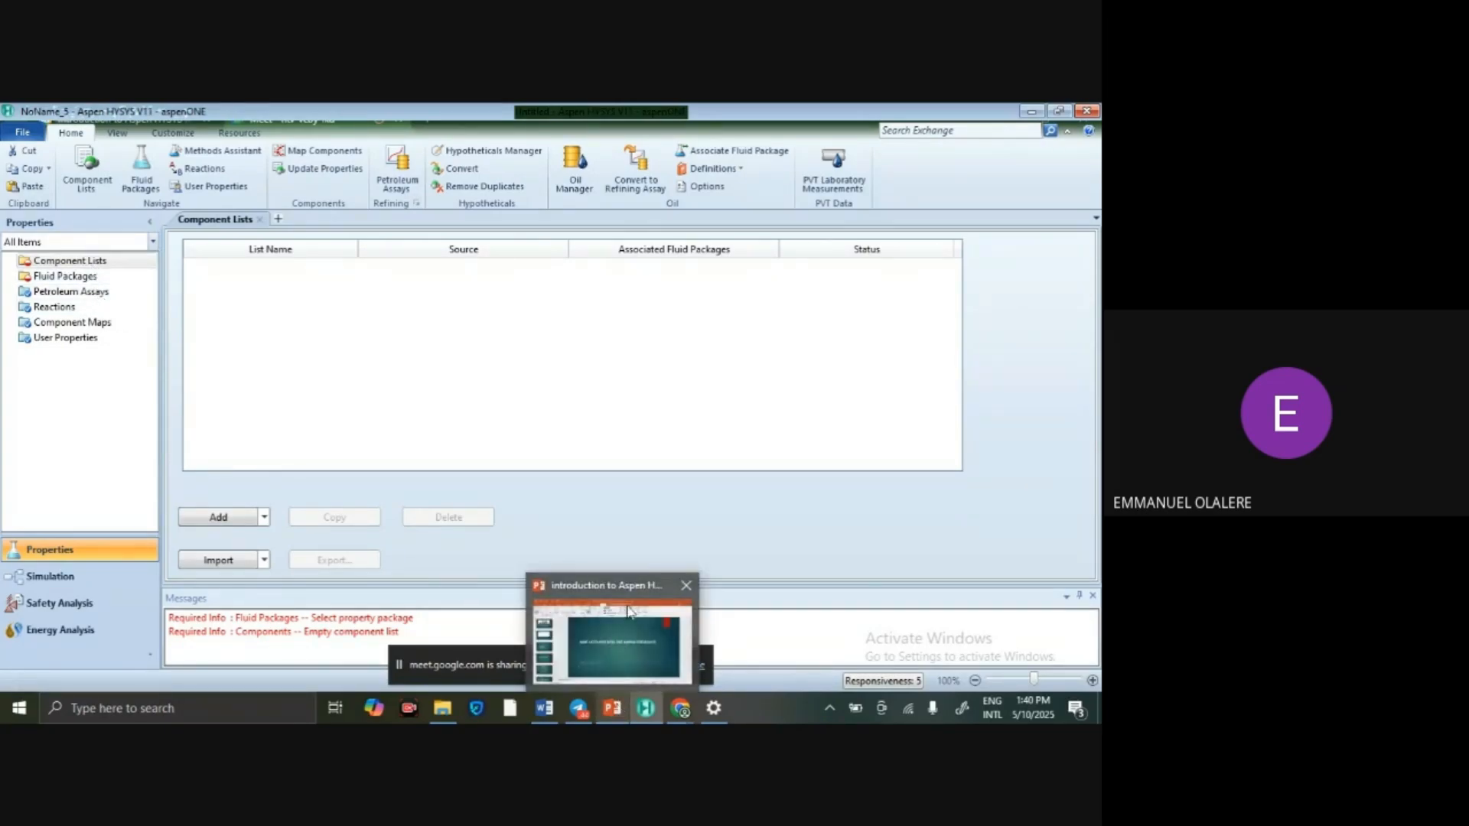
Switch to the PowerPoint introduction deck and read the Problem Statement 1: Two phase Separator slide in a slide show.
{"action": "left_click", "coordinate": [616, 708]}
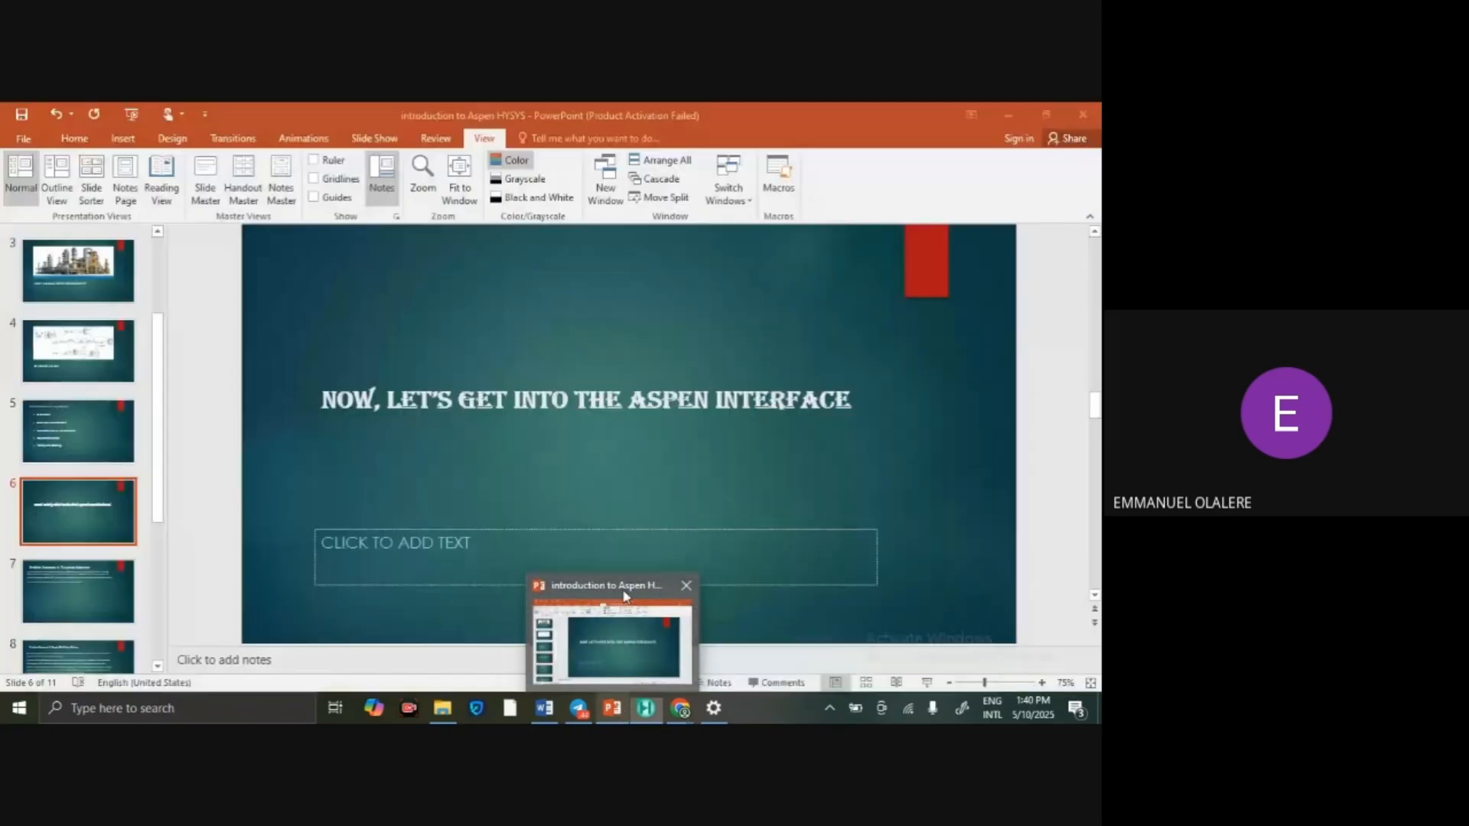
{"action": "left_click", "coordinate": [135, 114]}
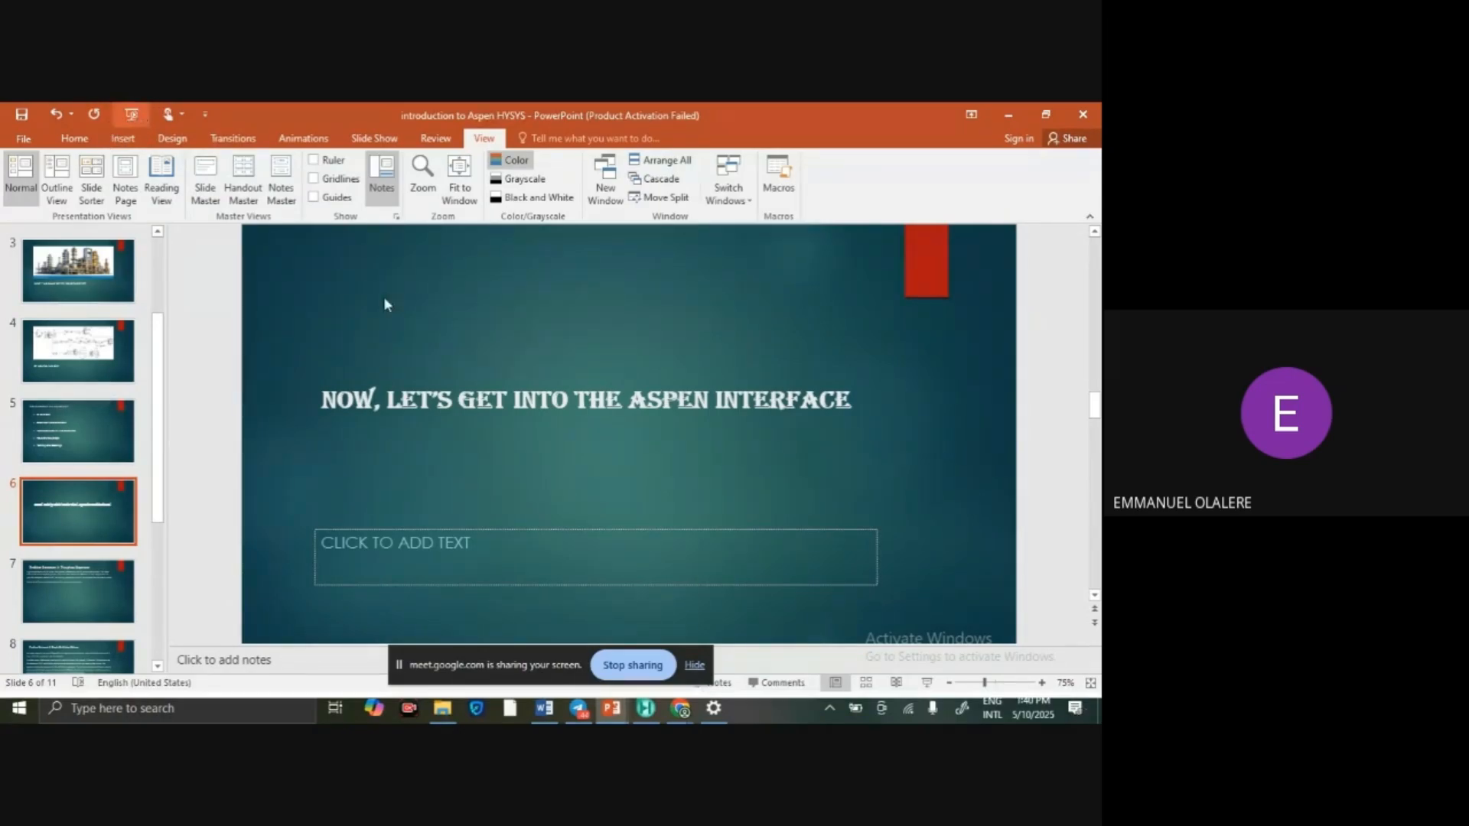
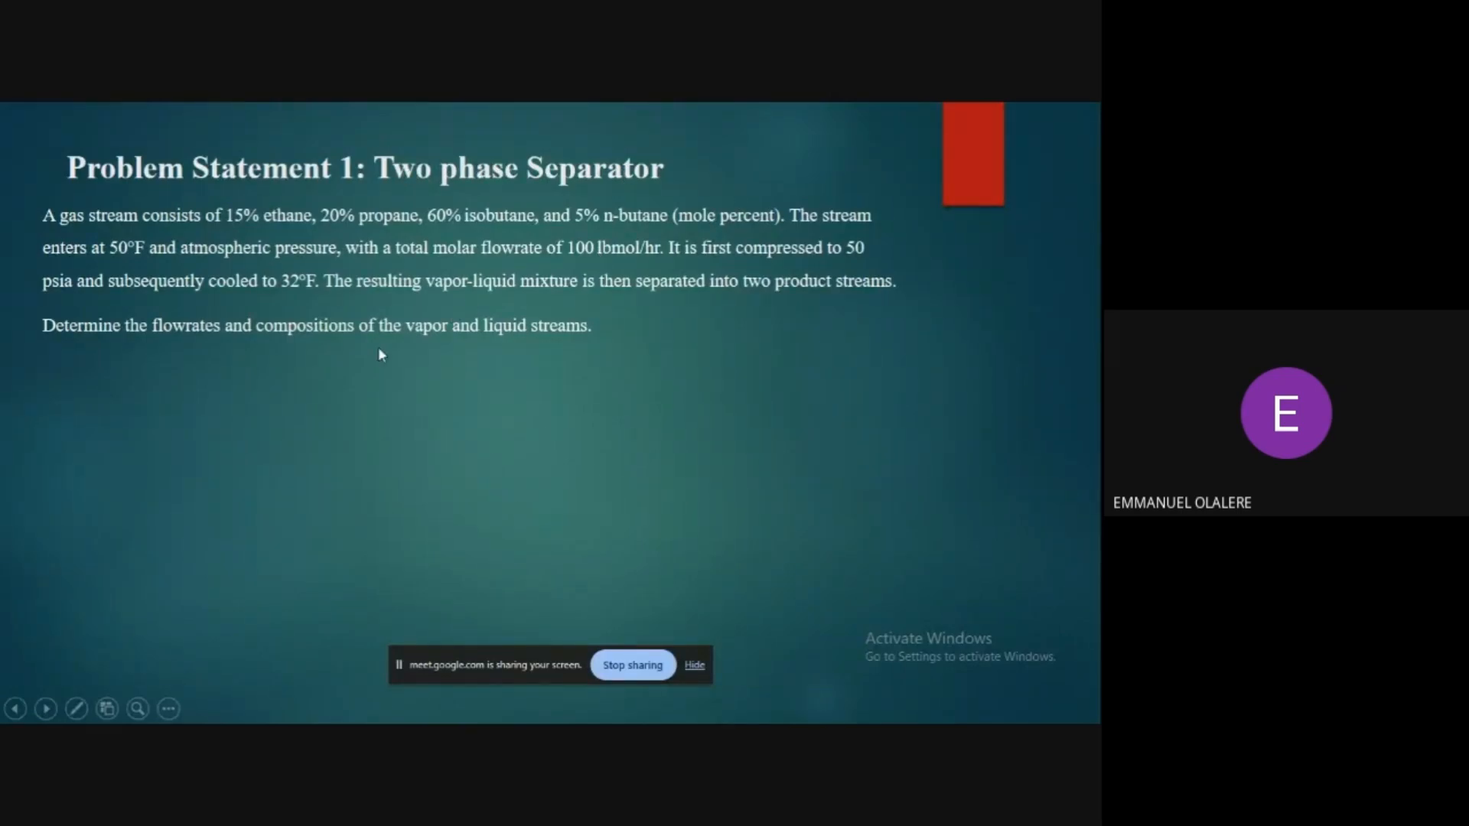
{"action": "left_click", "coordinate": [167, 709]}
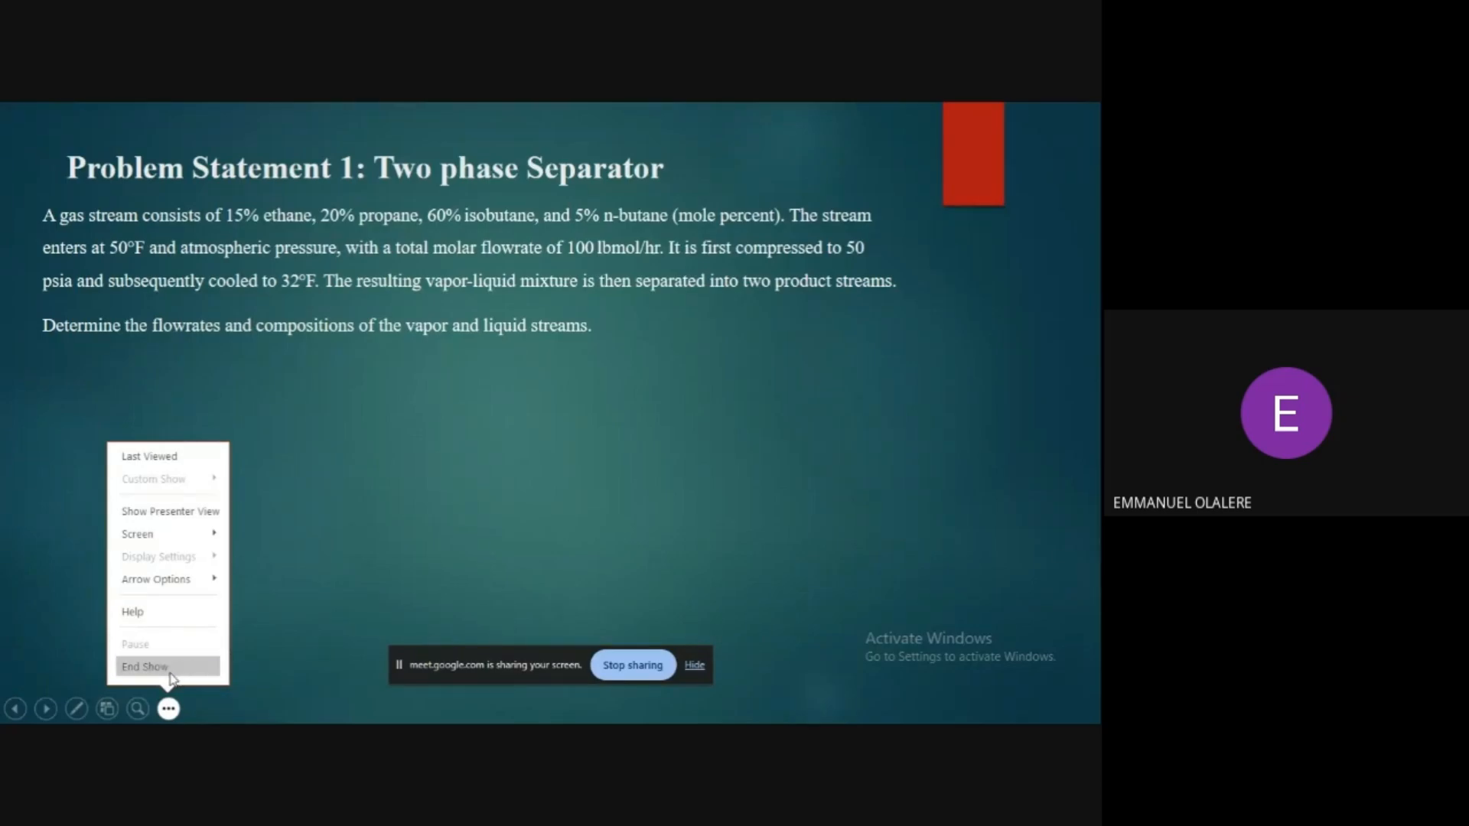
{"action": "left_click", "coordinate": [145, 666]}
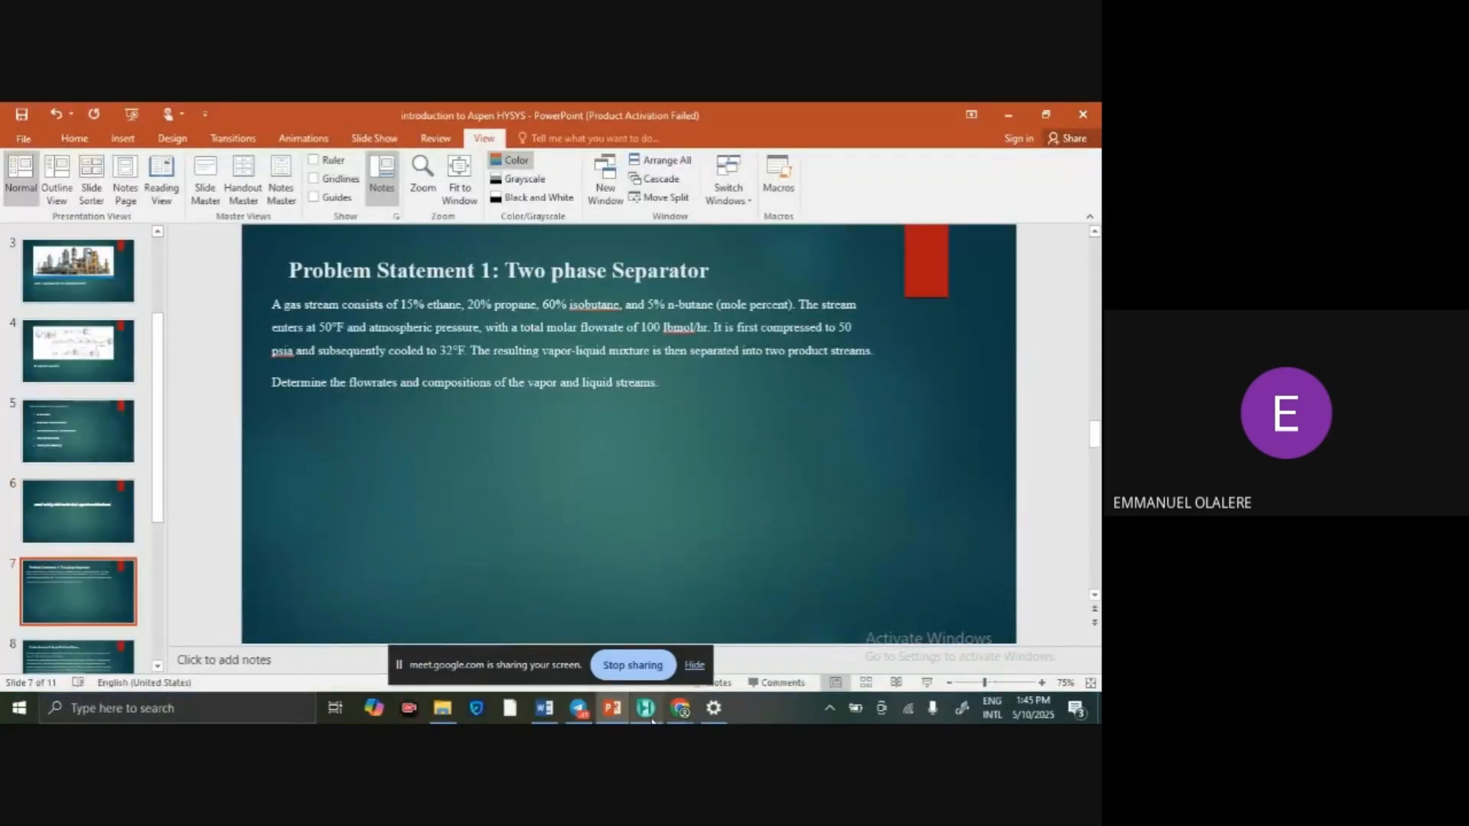
Return to Aspen HYSYS and add a new component list to the case.
{"action": "mouse_move", "coordinate": [652, 718]}
{"action": "left_click", "coordinate": [660, 612]}
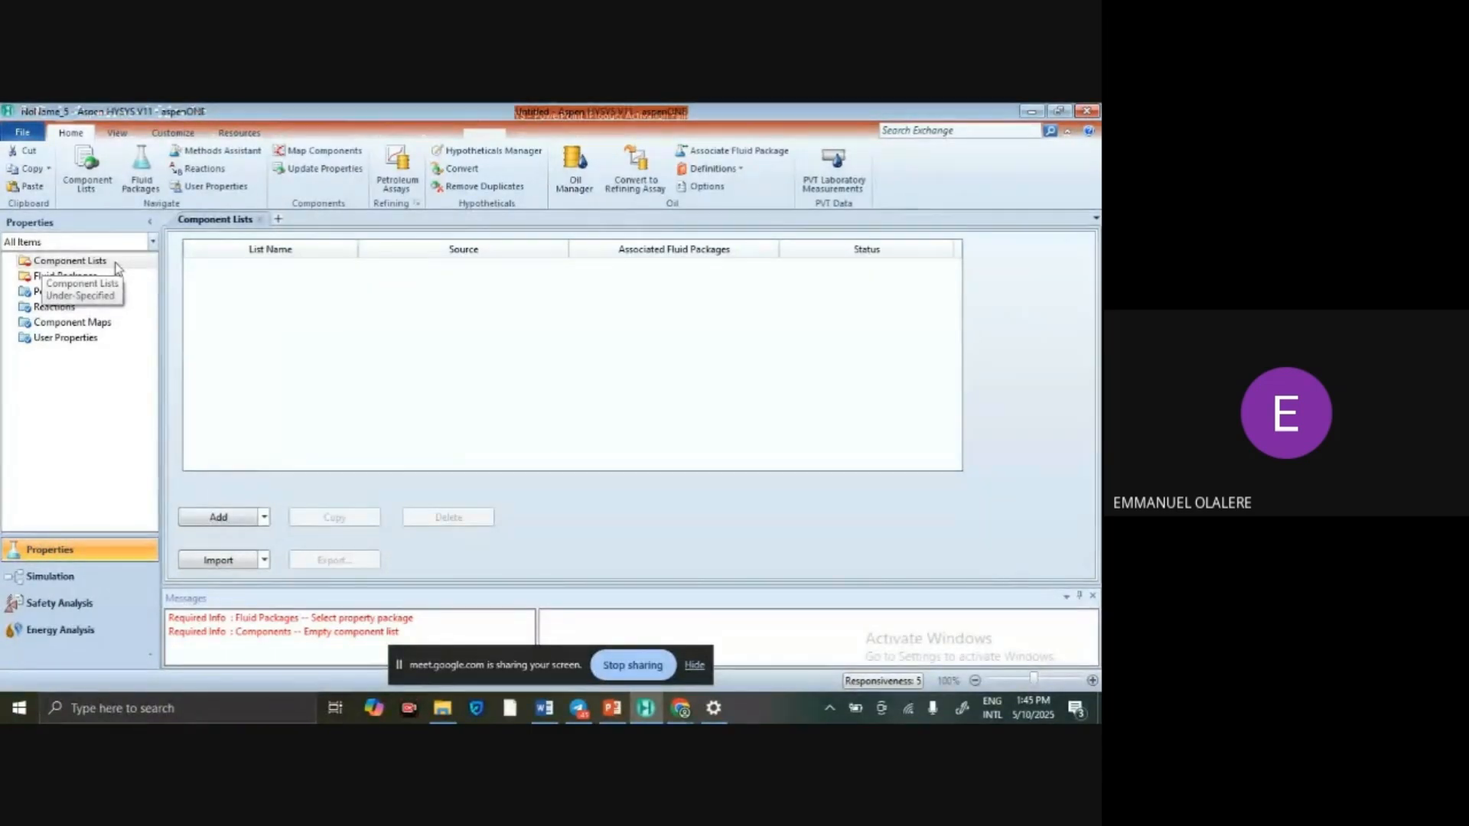
{"action": "left_click", "coordinate": [222, 520]}
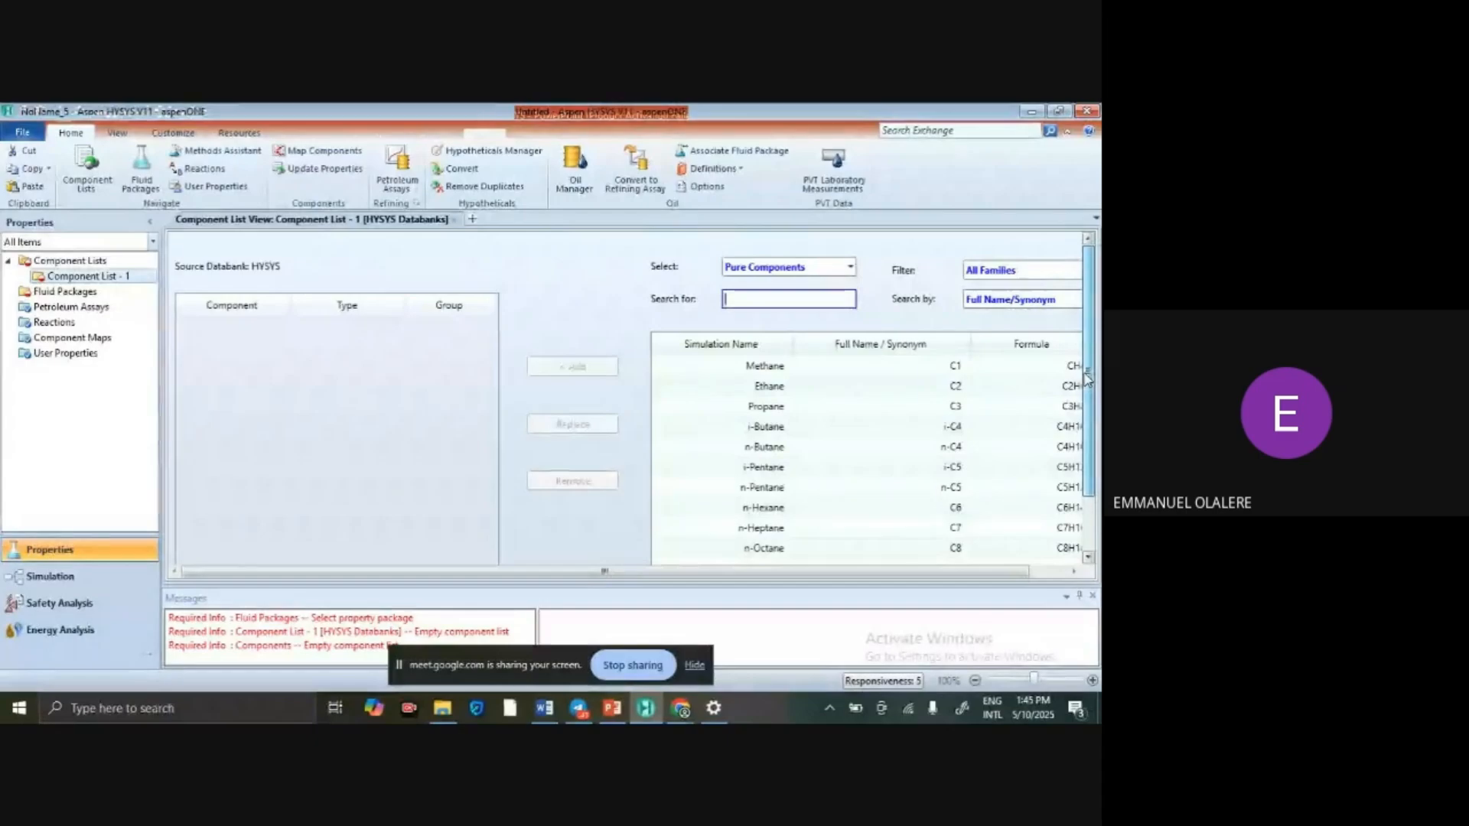
Add the pure components Ethane, Propane, i-Butane and n-Butane to the component list.
{"action": "left_click_drag", "start_coordinate": [1087, 375], "coordinate": [1098, 435]}
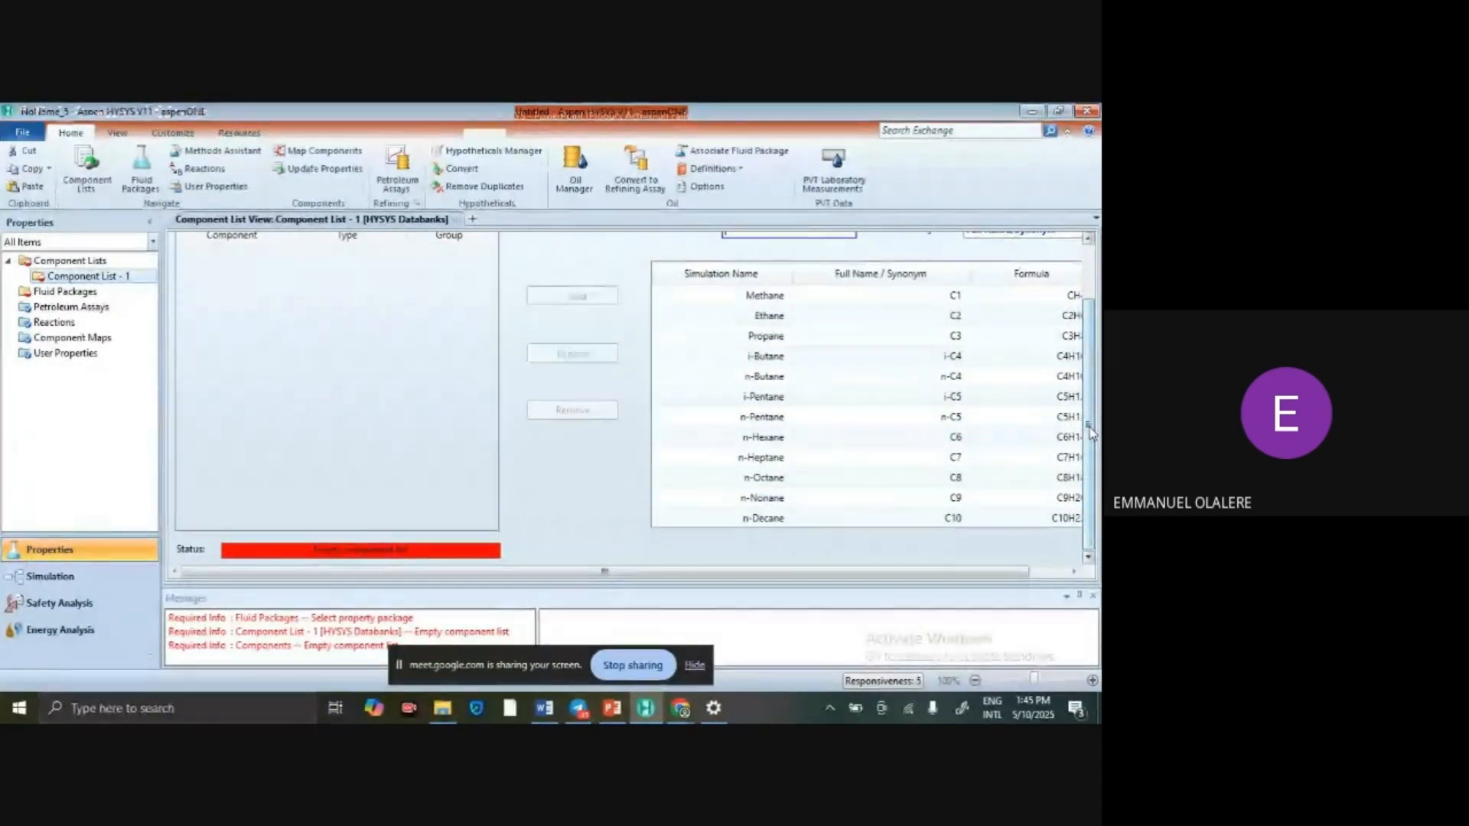
{"action": "left_click_drag", "start_coordinate": [1086, 429], "coordinate": [1086, 385]}
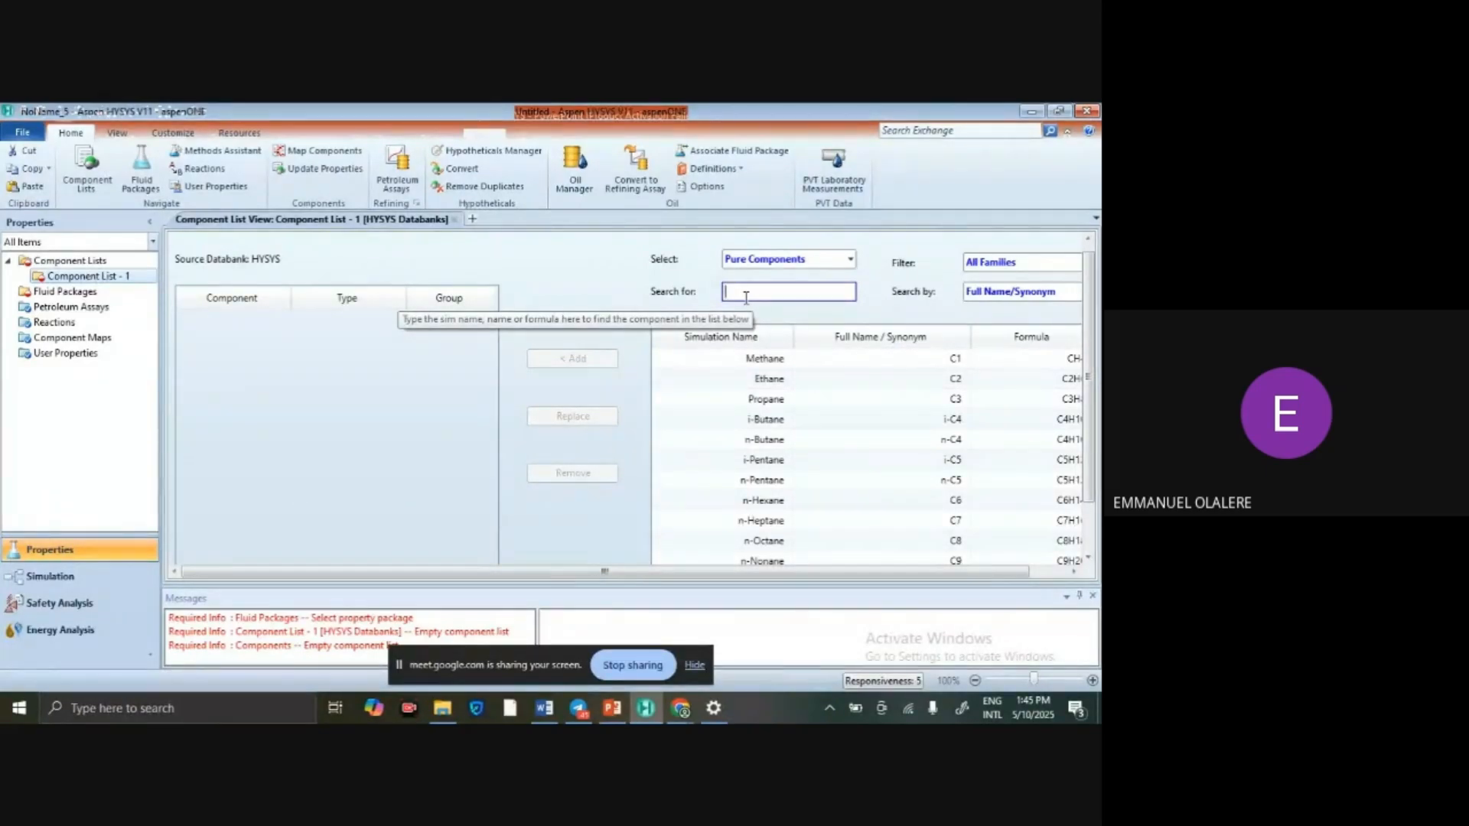
{"action": "left_click", "coordinate": [736, 378]}
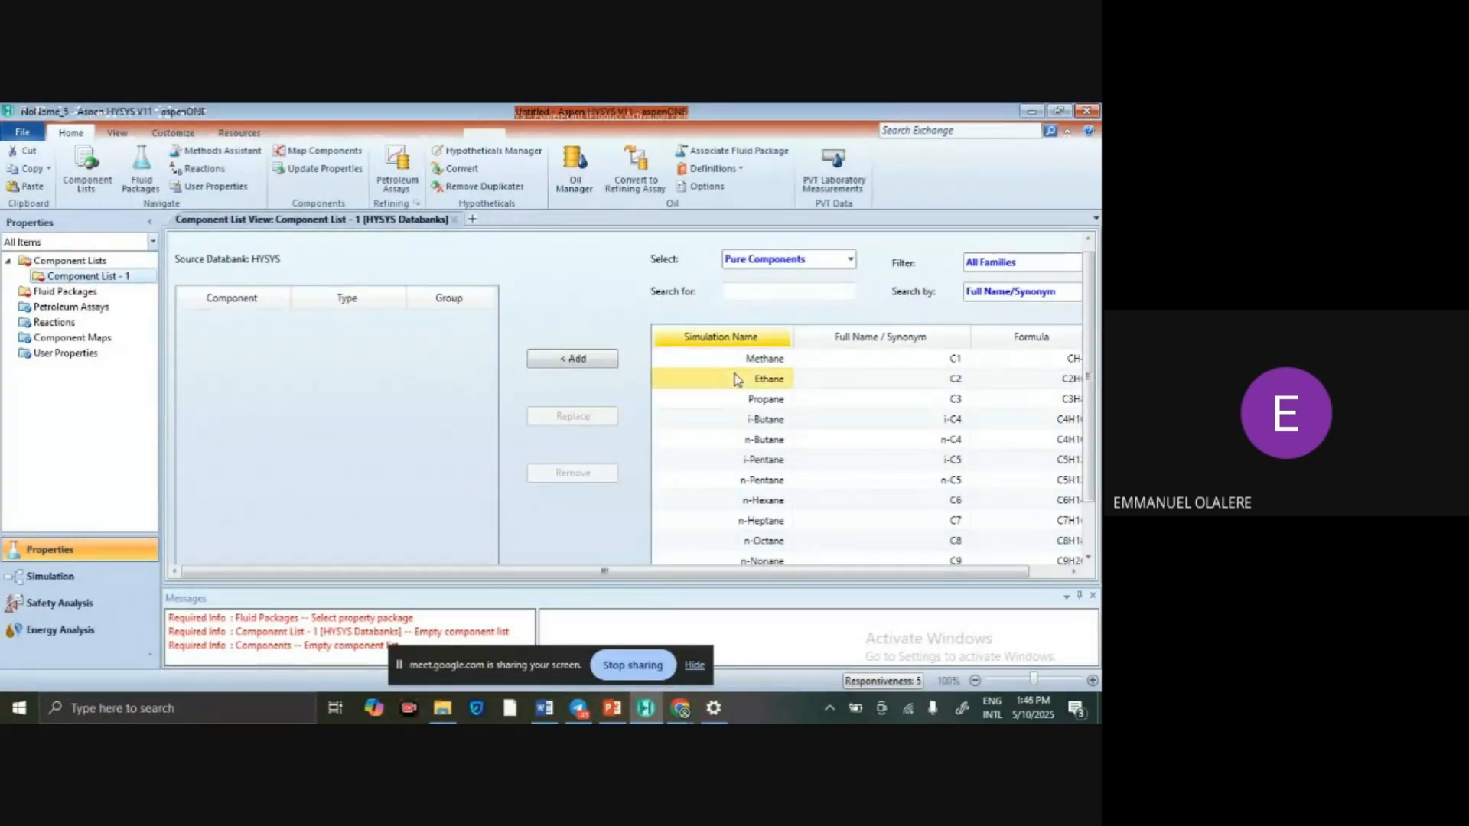
{"action": "left_click", "coordinate": [588, 360]}
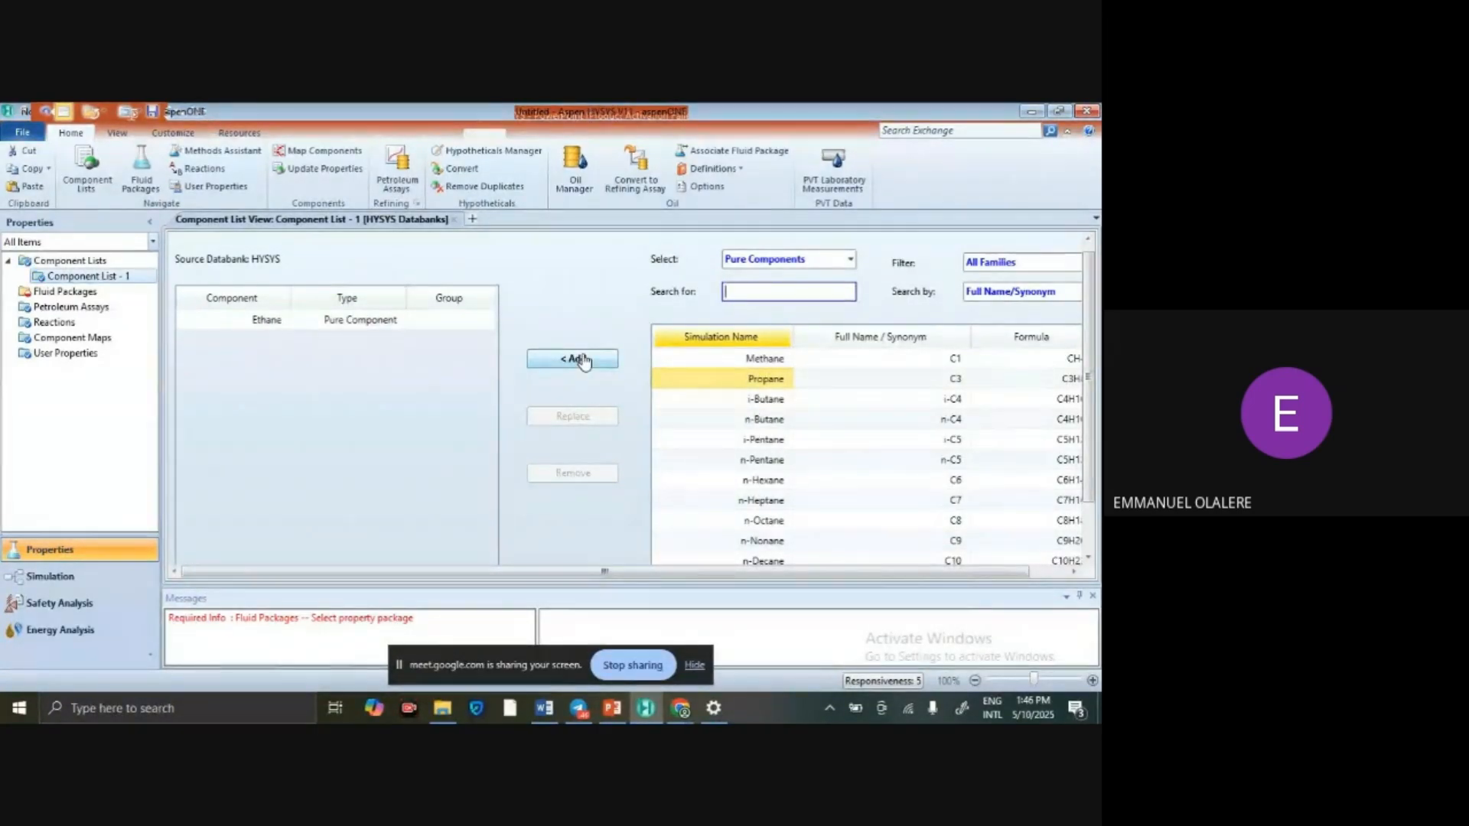
{"action": "left_click", "coordinate": [734, 395]}
{"action": "left_click", "coordinate": [725, 361]}
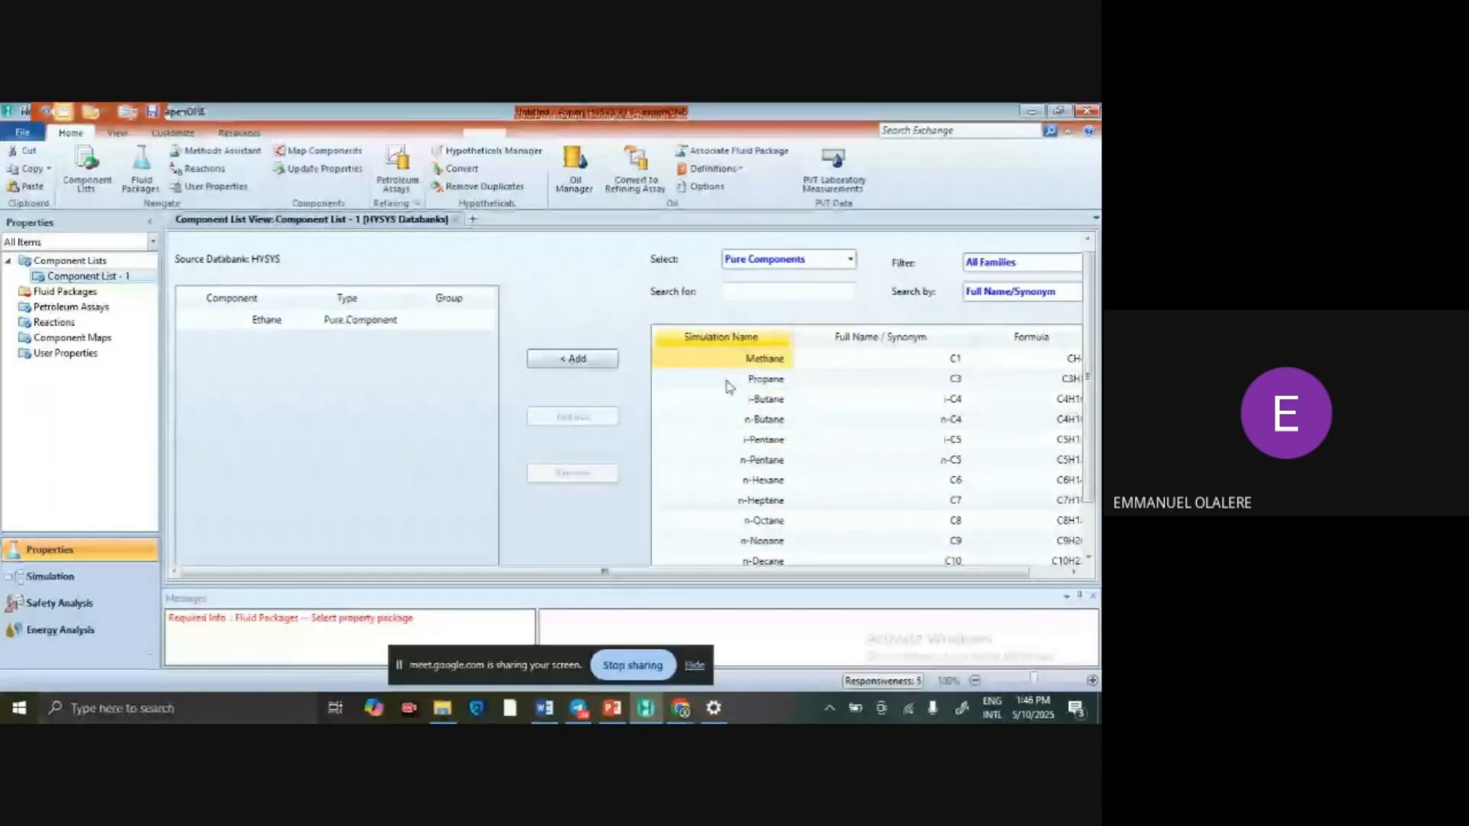
{"action": "left_click", "coordinate": [731, 379]}
{"action": "left_click", "coordinate": [584, 362]}
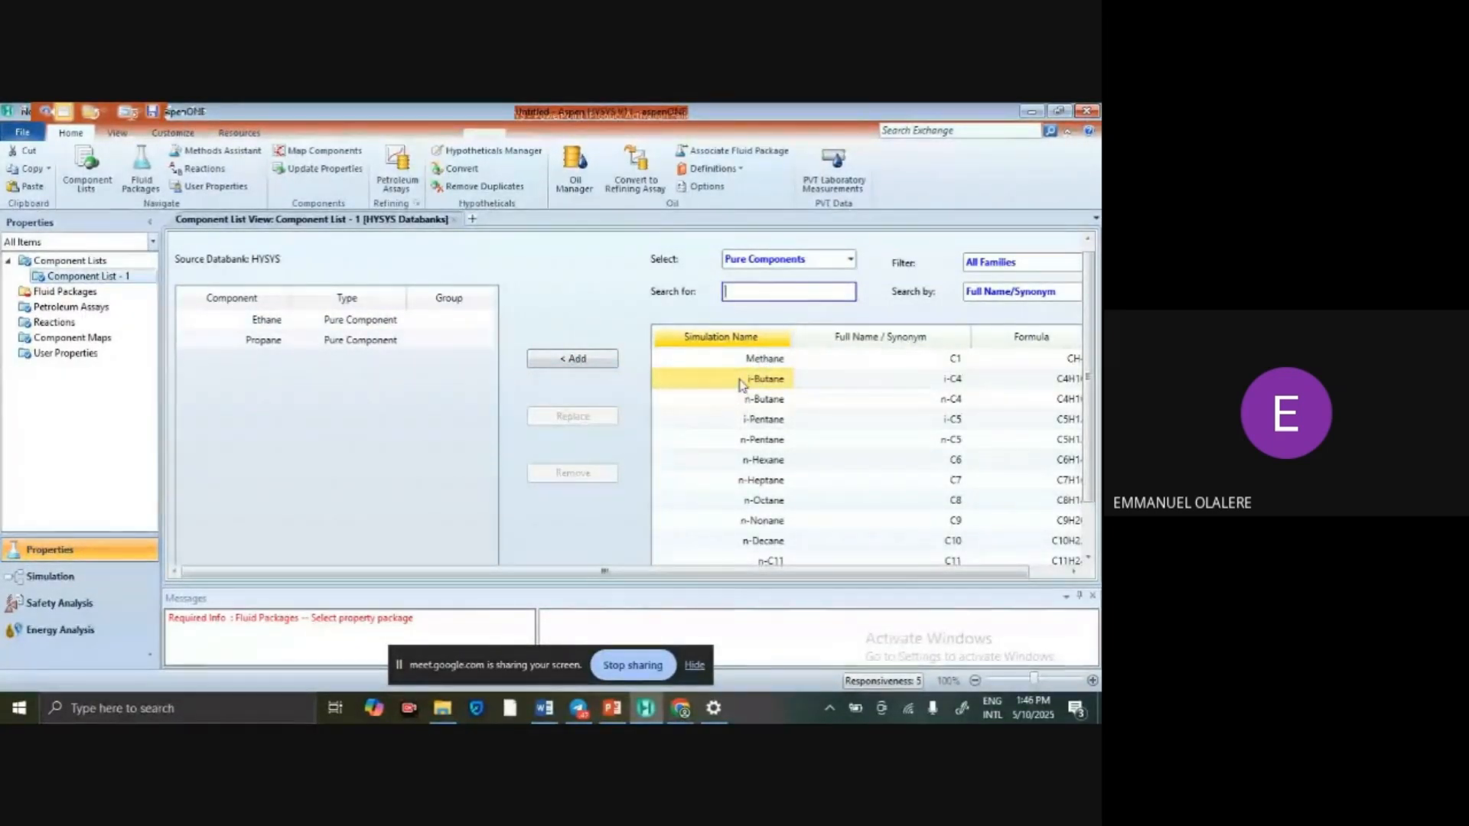
{"action": "left_click", "coordinate": [589, 362]}
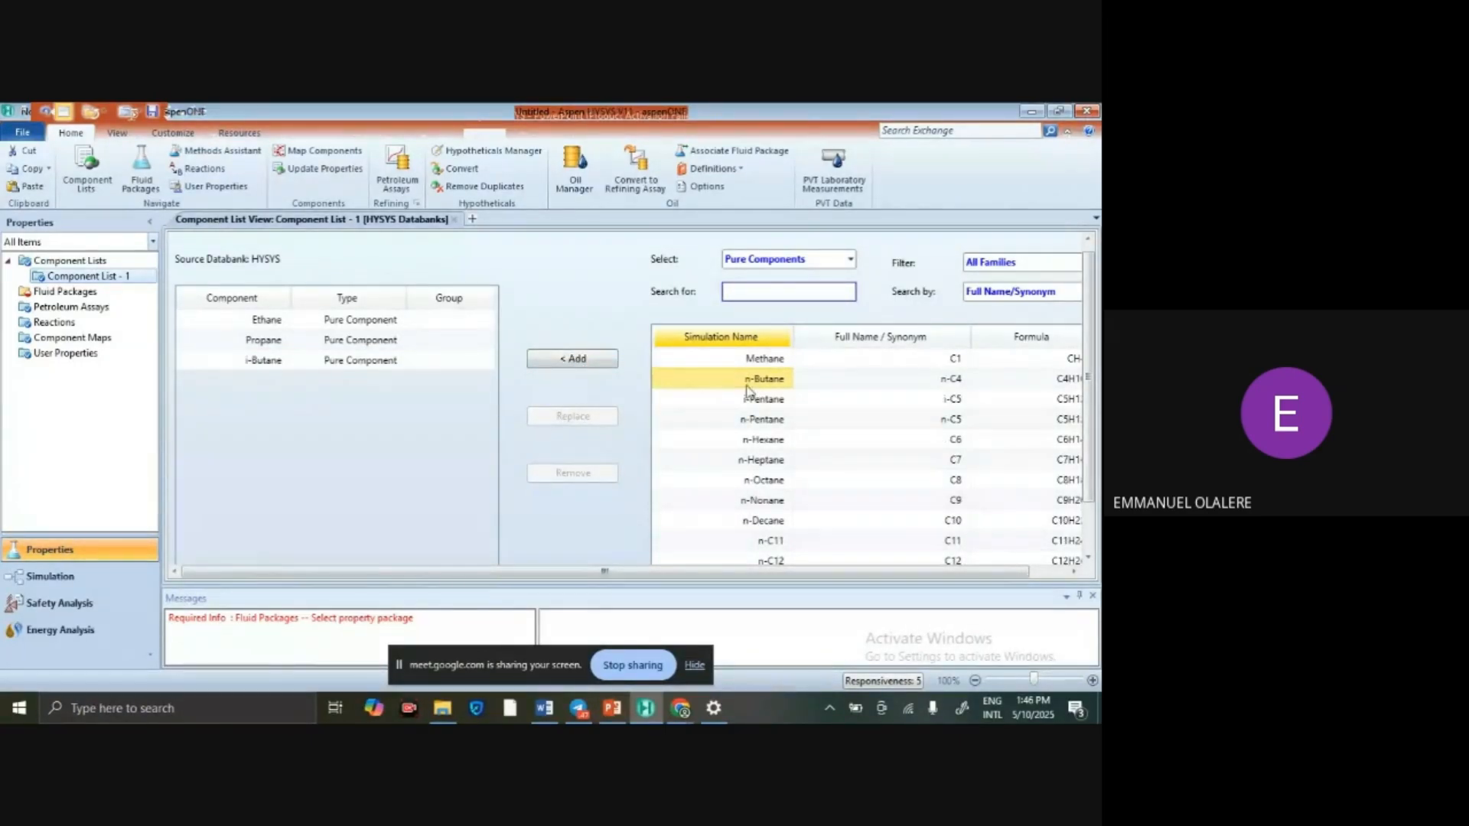
{"action": "left_click", "coordinate": [590, 366]}
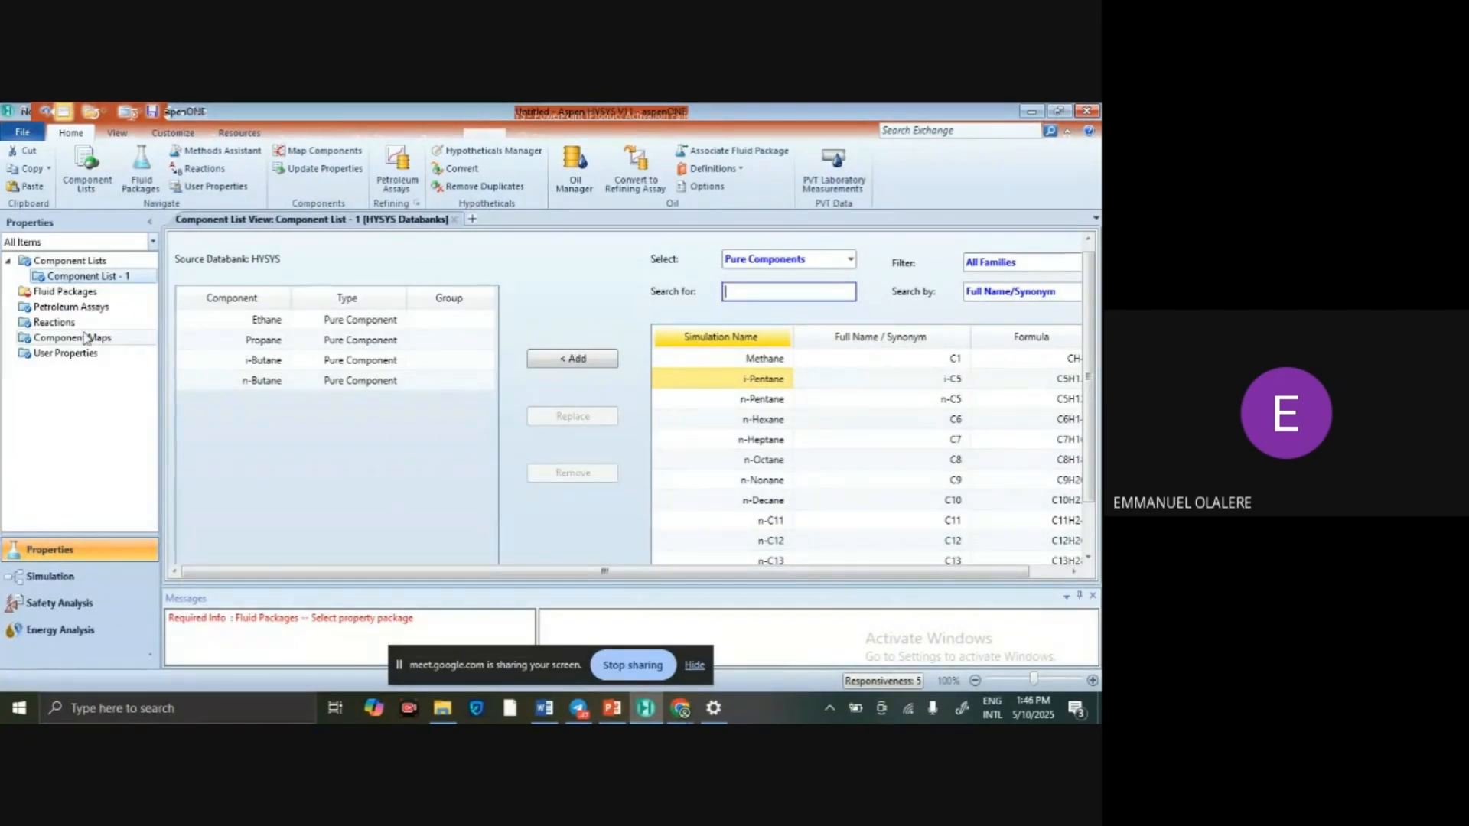
Open the Fluid Packages page, and review the two-phase separator problem statement in PowerPoint.
{"action": "left_click", "coordinate": [94, 293]}
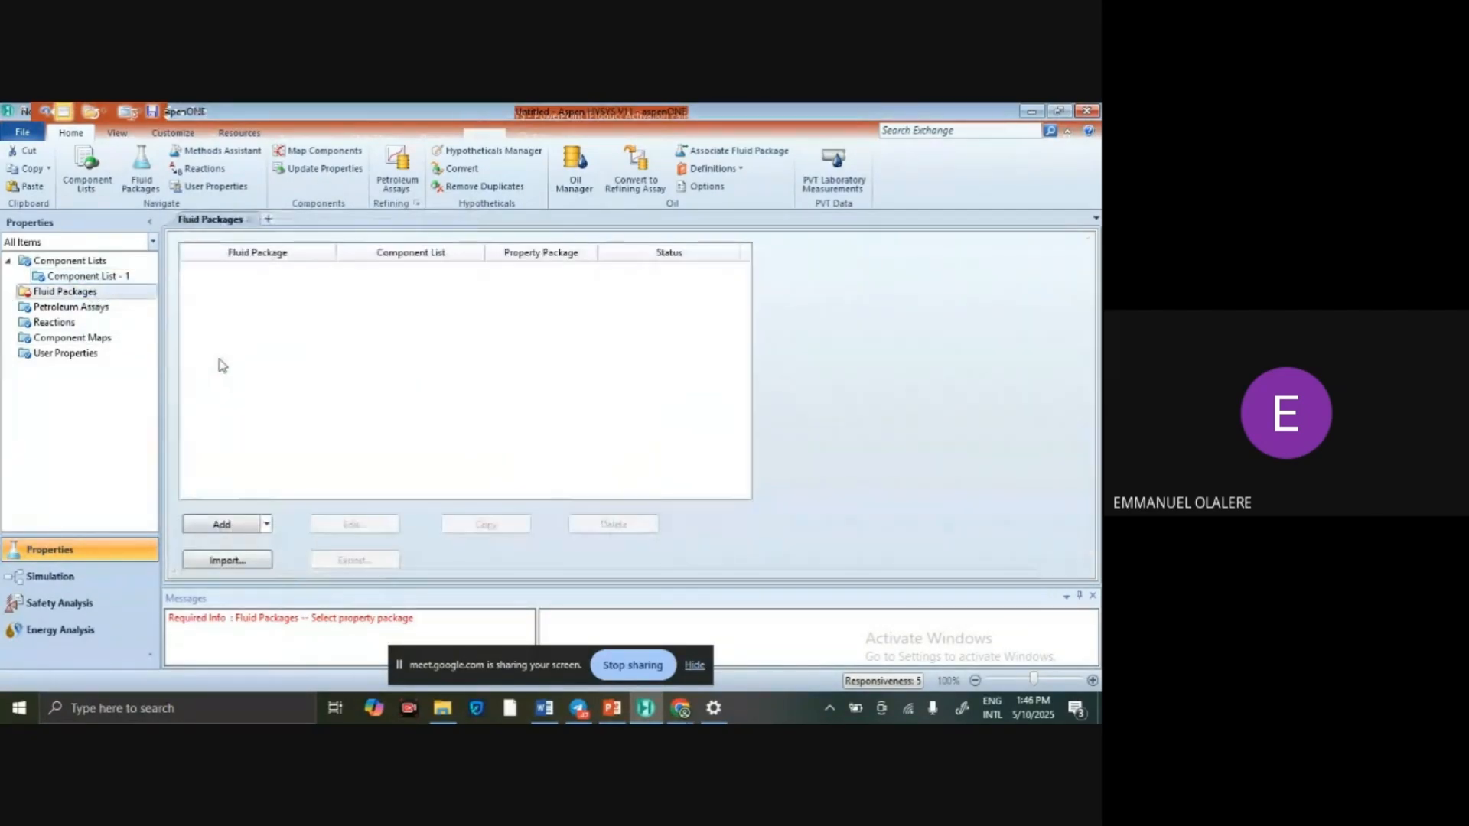
{"action": "mouse_move", "coordinate": [612, 708]}
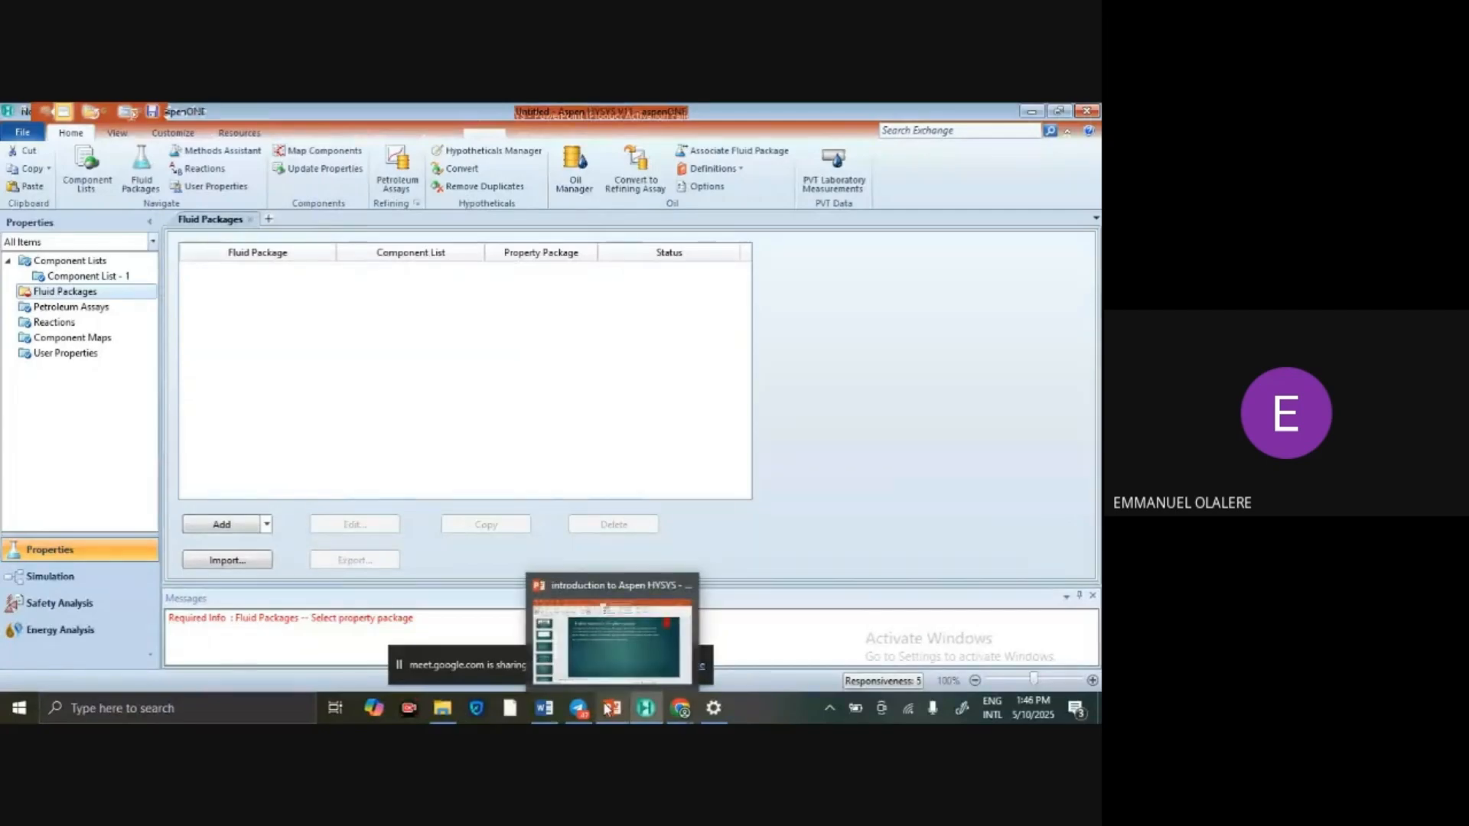
{"action": "left_click", "coordinate": [605, 673]}
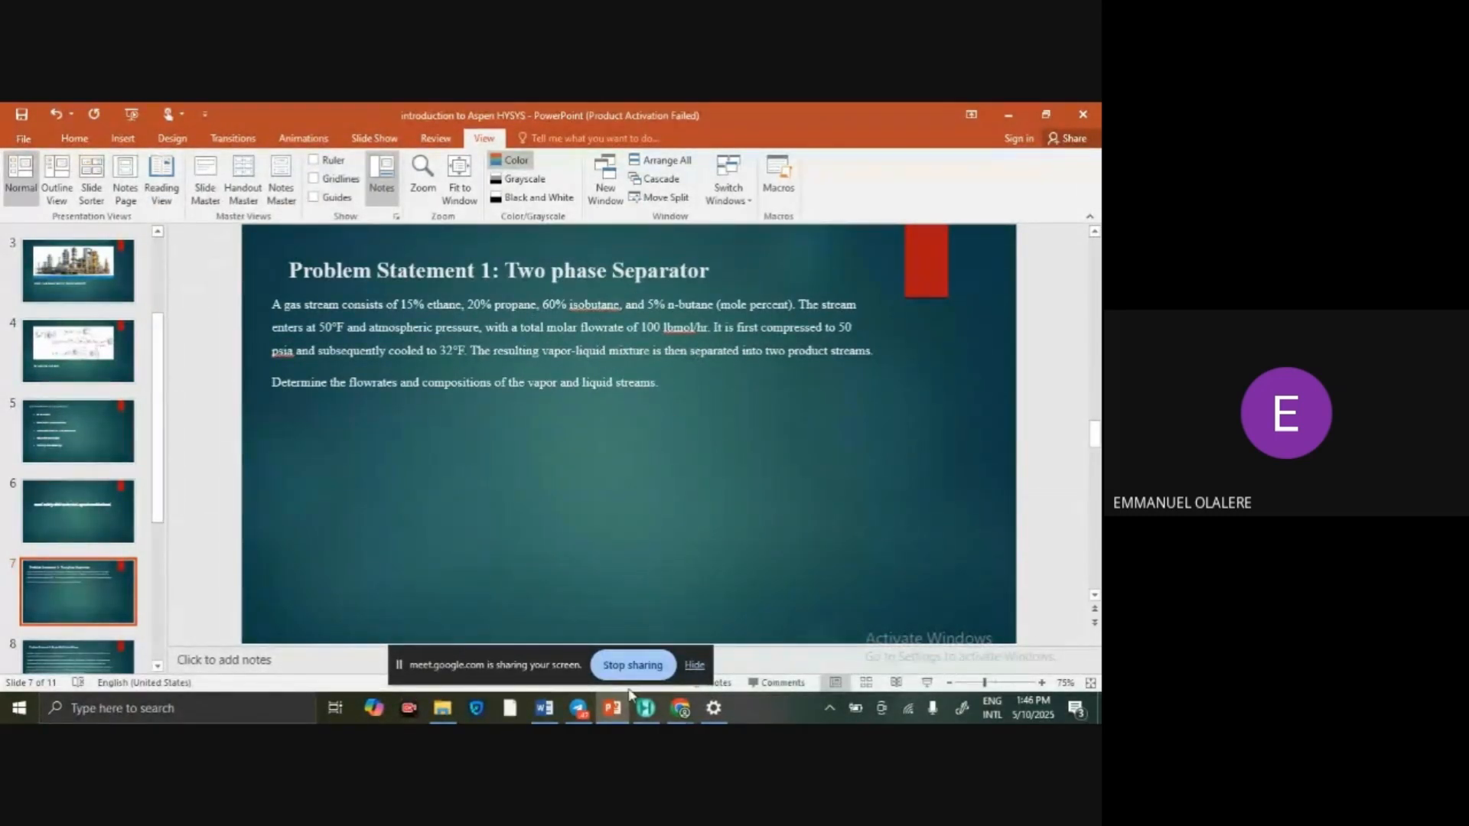
Switch back to Aspen HYSYS and add a fluid package using the Peng-Robinson property package.
{"action": "left_click", "coordinate": [645, 709]}
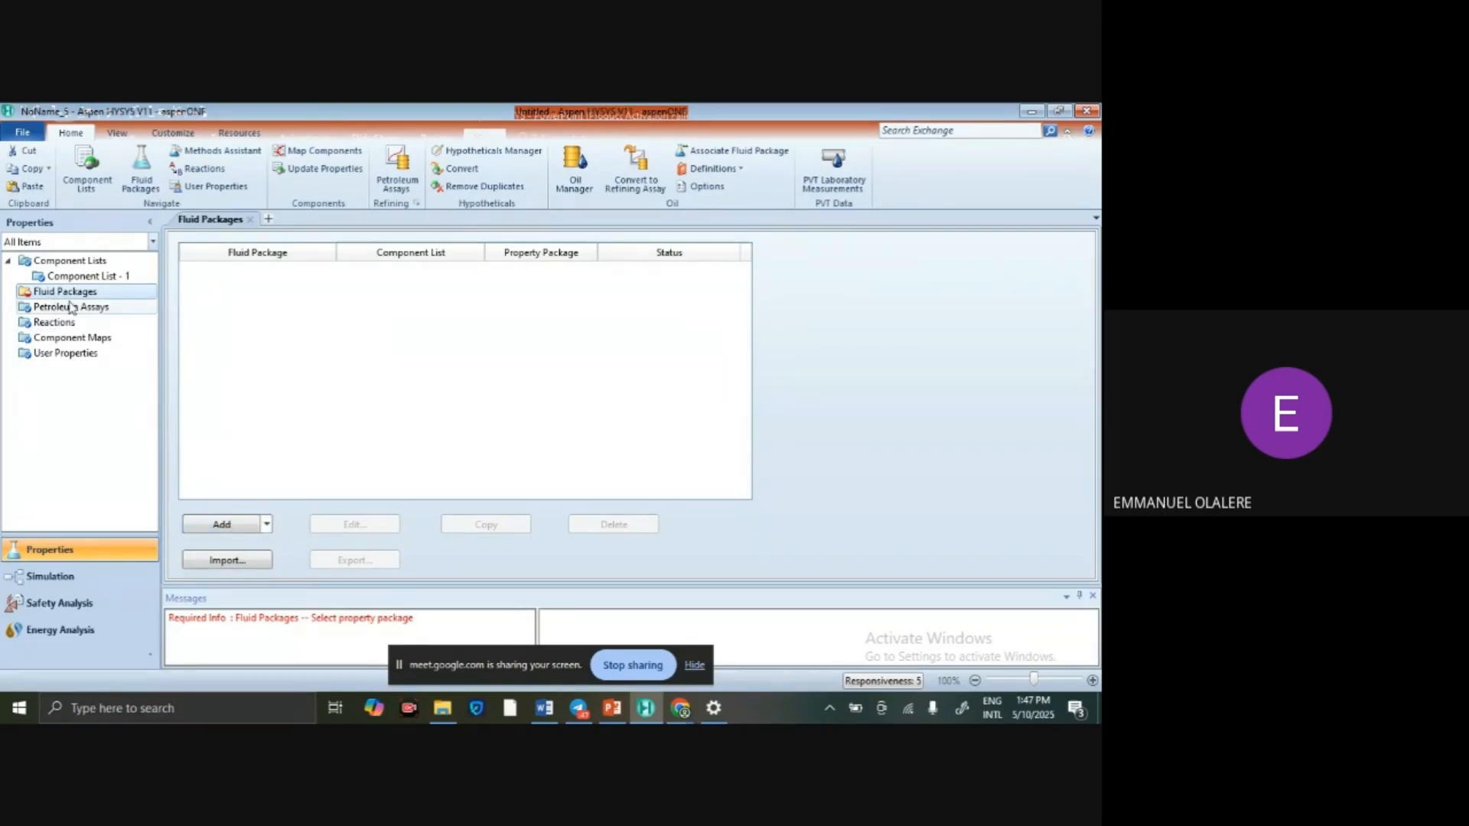
{"action": "left_click", "coordinate": [222, 524]}
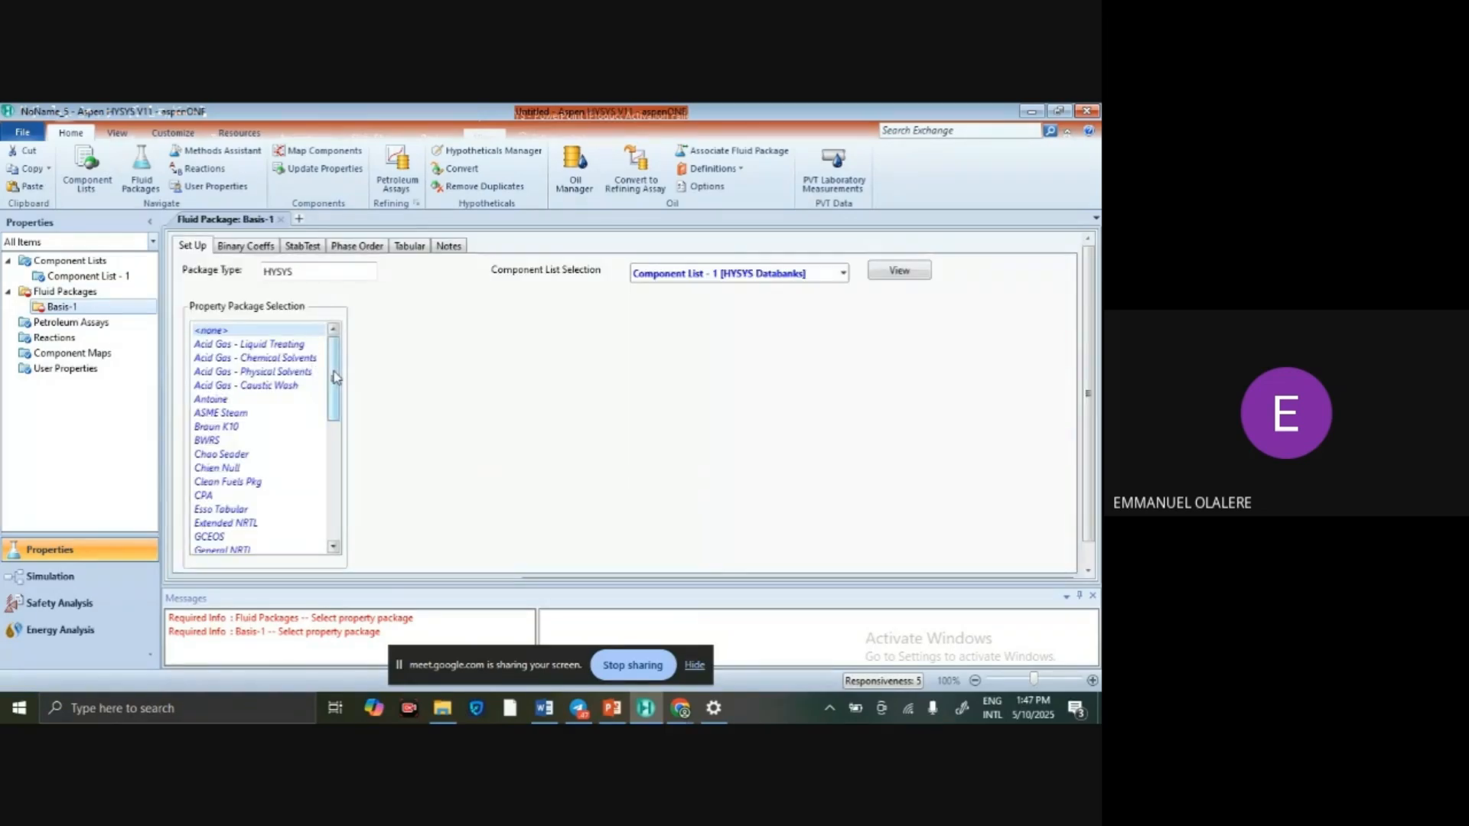
{"action": "left_click_drag", "start_coordinate": [336, 379], "coordinate": [351, 455]}
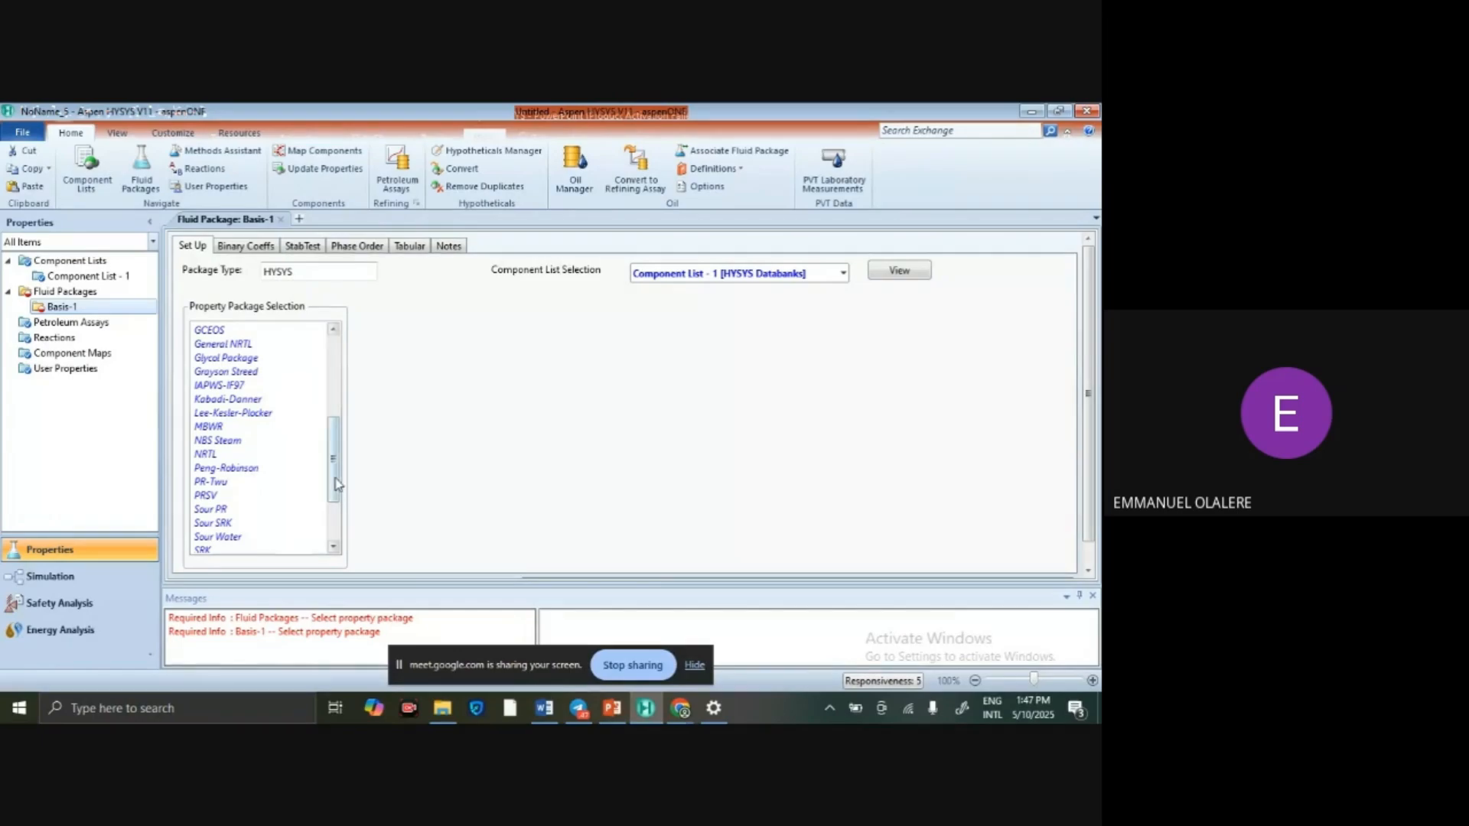
{"action": "scroll", "coordinate": [323, 436], "scroll_direction": "up", "scroll_amount": 3}
{"action": "scroll", "coordinate": [322, 436], "scroll_direction": "up", "scroll_amount": 3}
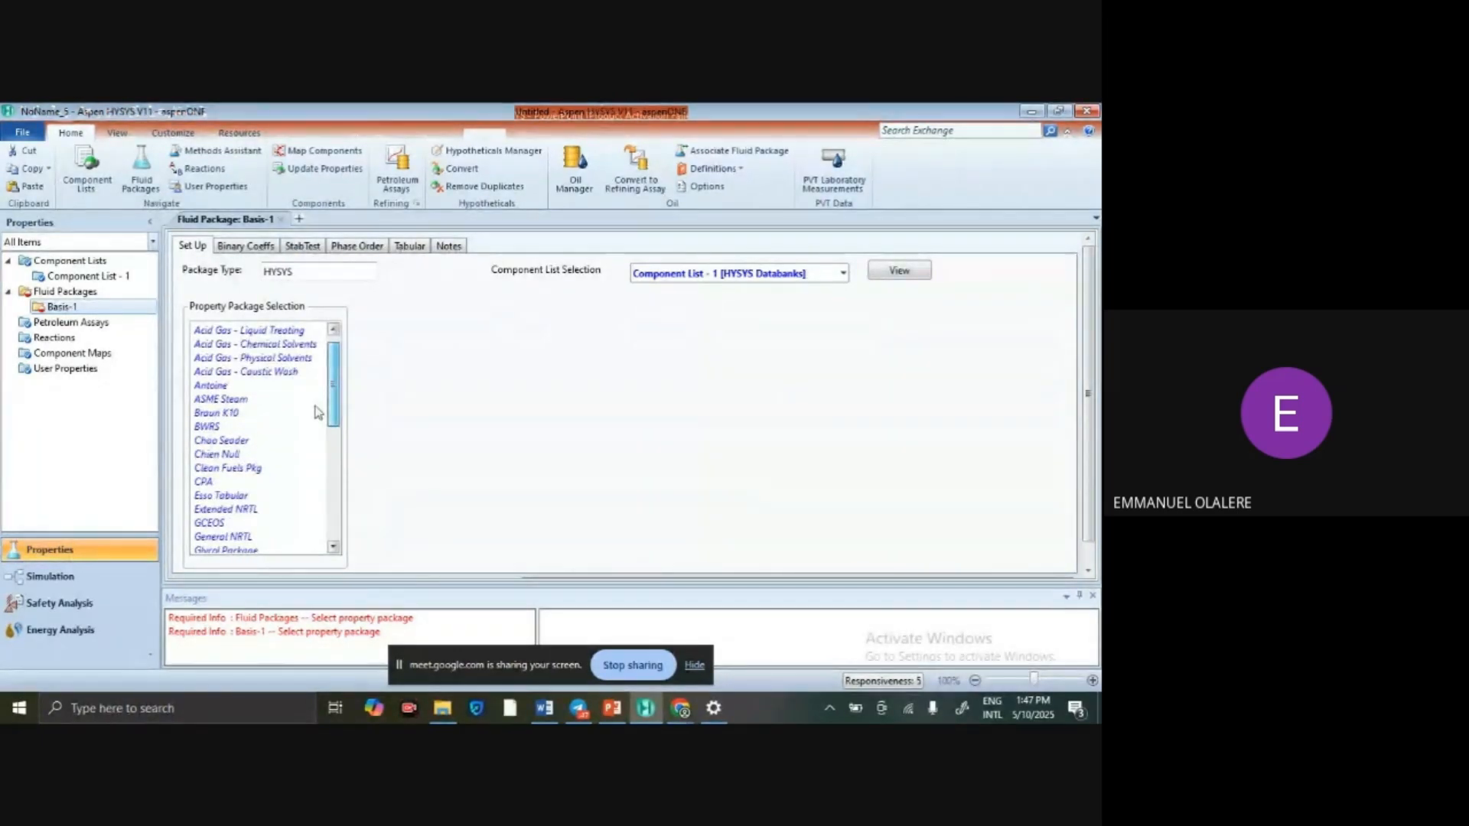
{"action": "scroll", "coordinate": [322, 442], "scroll_direction": "down", "scroll_amount": 3}
{"action": "left_click_drag", "start_coordinate": [323, 446], "coordinate": [341, 505]}
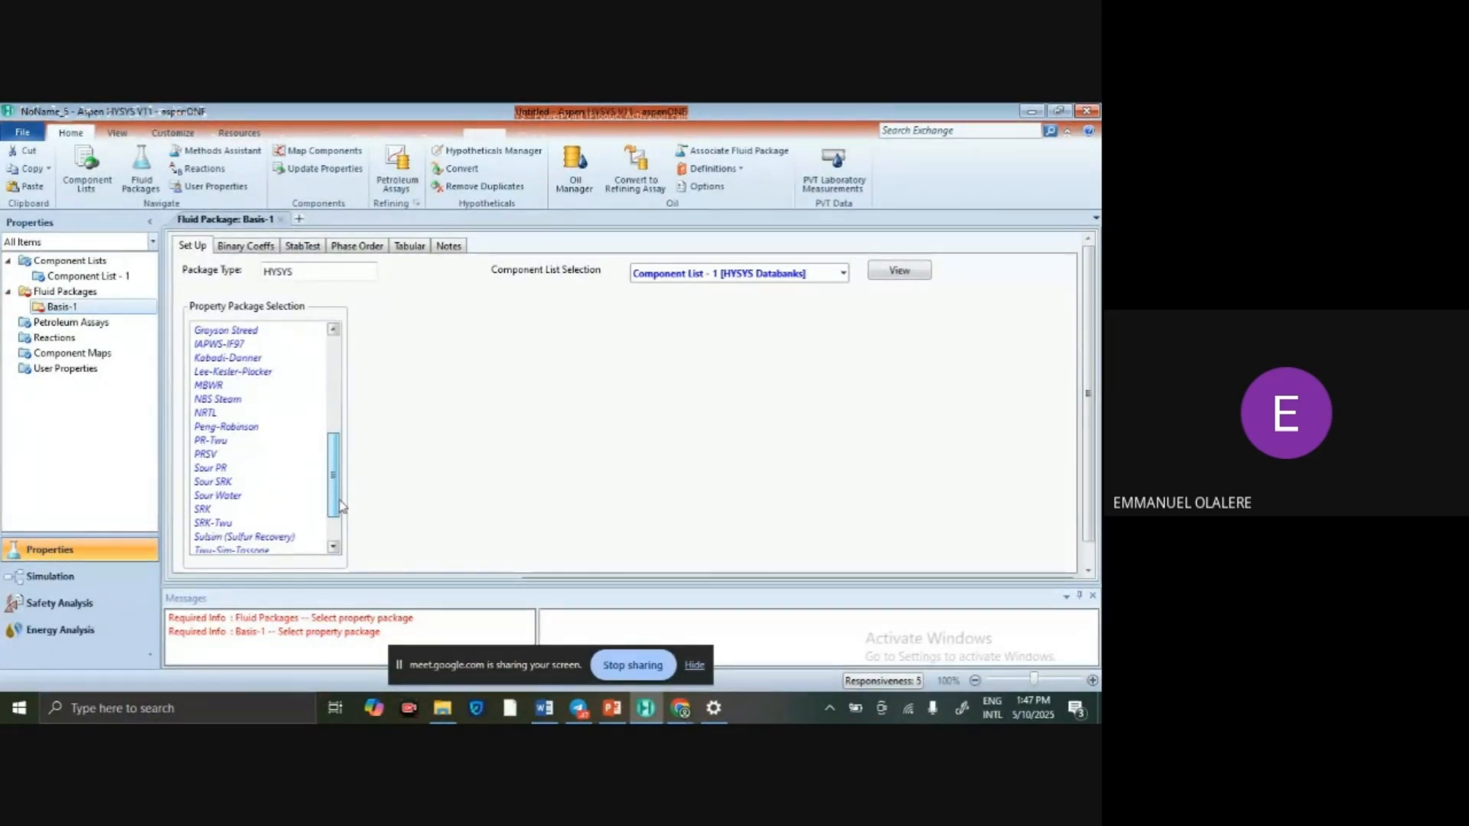
{"action": "left_click", "coordinate": [243, 428]}
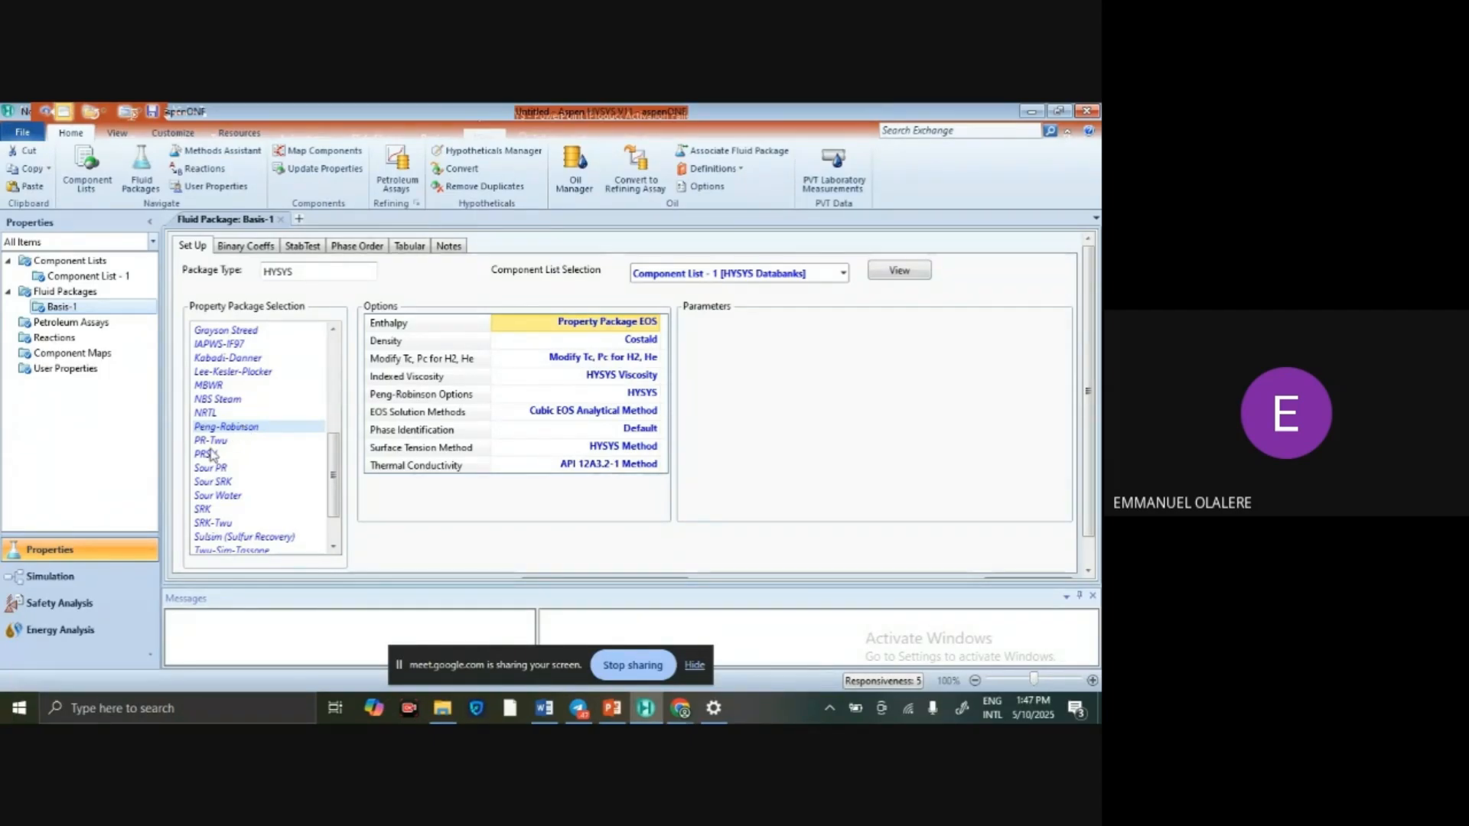
Enter the Simulation environment and move the Model Palette off the navigation pane onto the flowsheet area.
{"action": "left_click", "coordinate": [84, 576]}
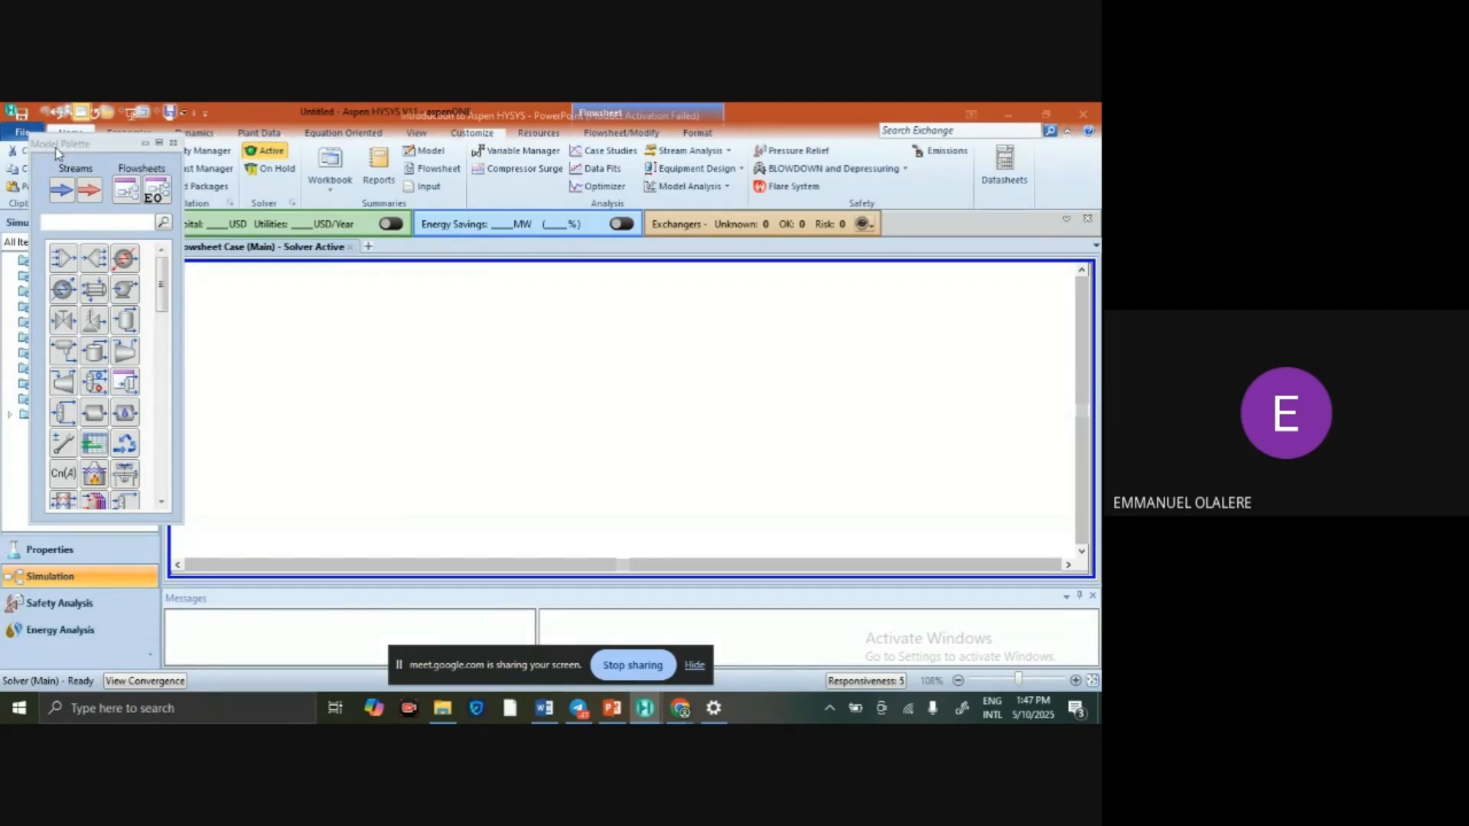
{"action": "left_click_drag", "start_coordinate": [61, 150], "coordinate": [298, 272]}
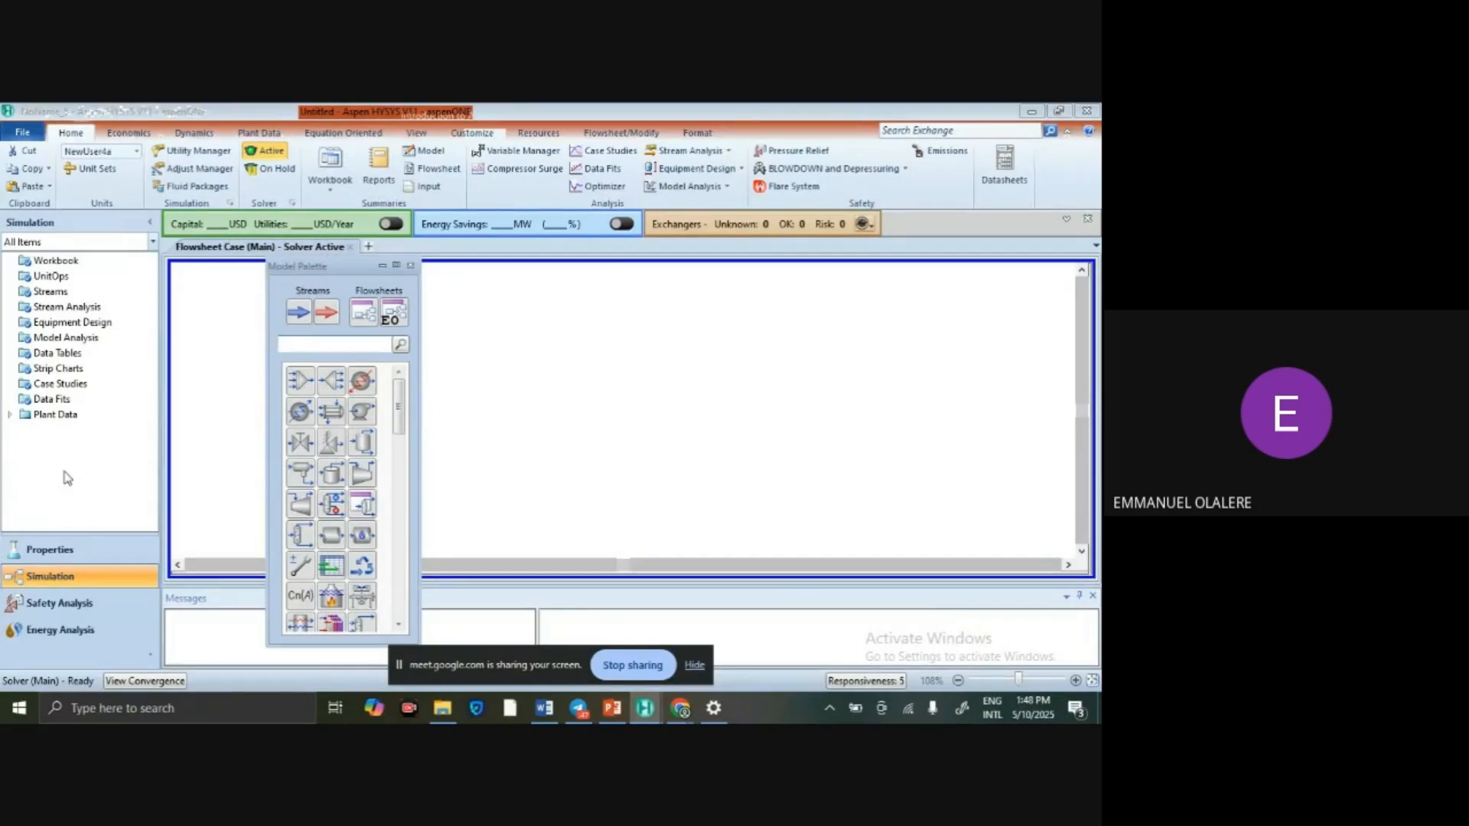
Move the Model Palette clear of the flowsheet and place a material stream on the flowsheet.
{"action": "left_click_drag", "start_coordinate": [322, 265], "coordinate": [140, 218]}
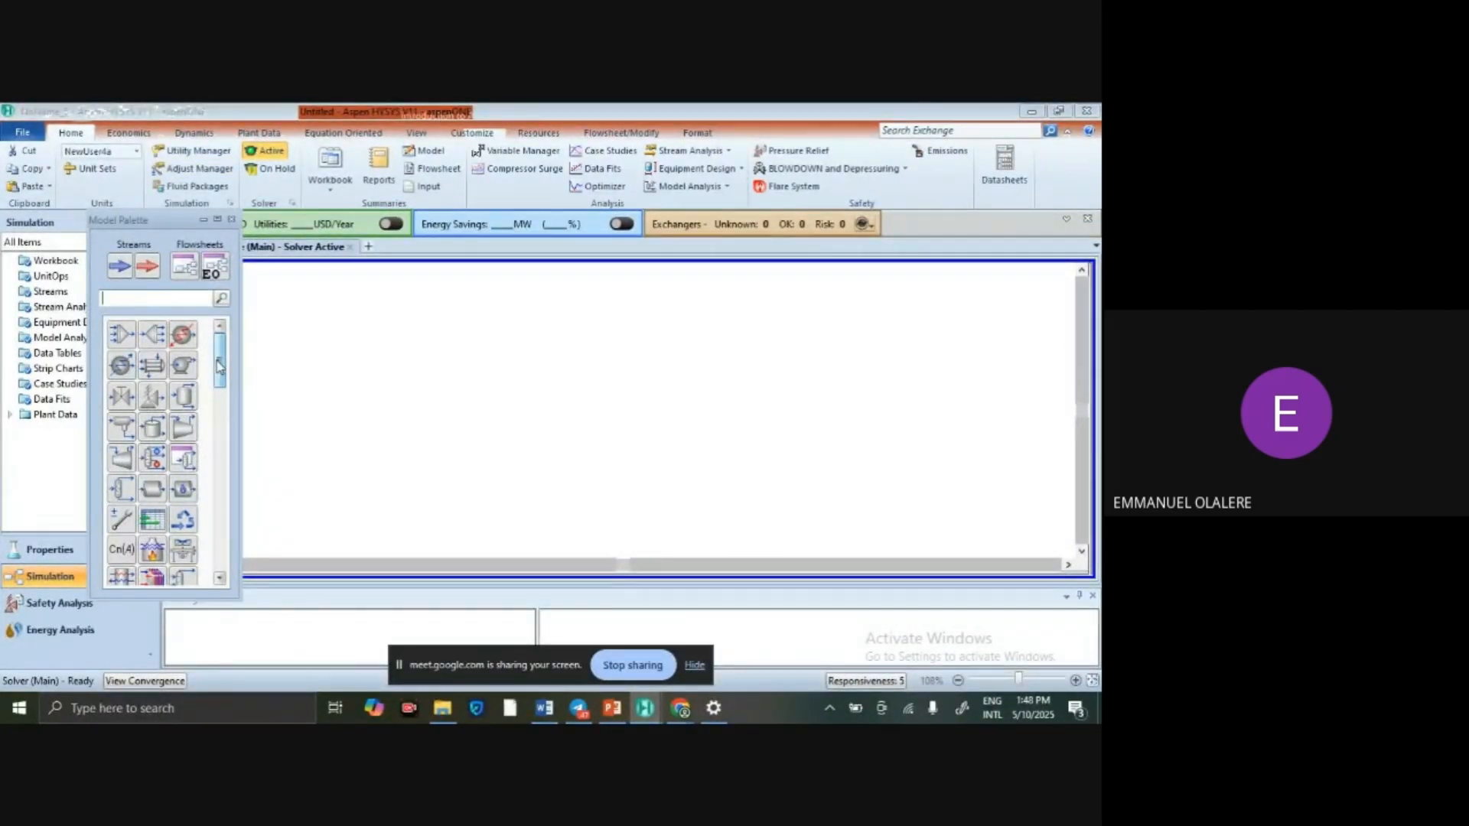
{"action": "left_click_drag", "start_coordinate": [221, 360], "coordinate": [218, 440]}
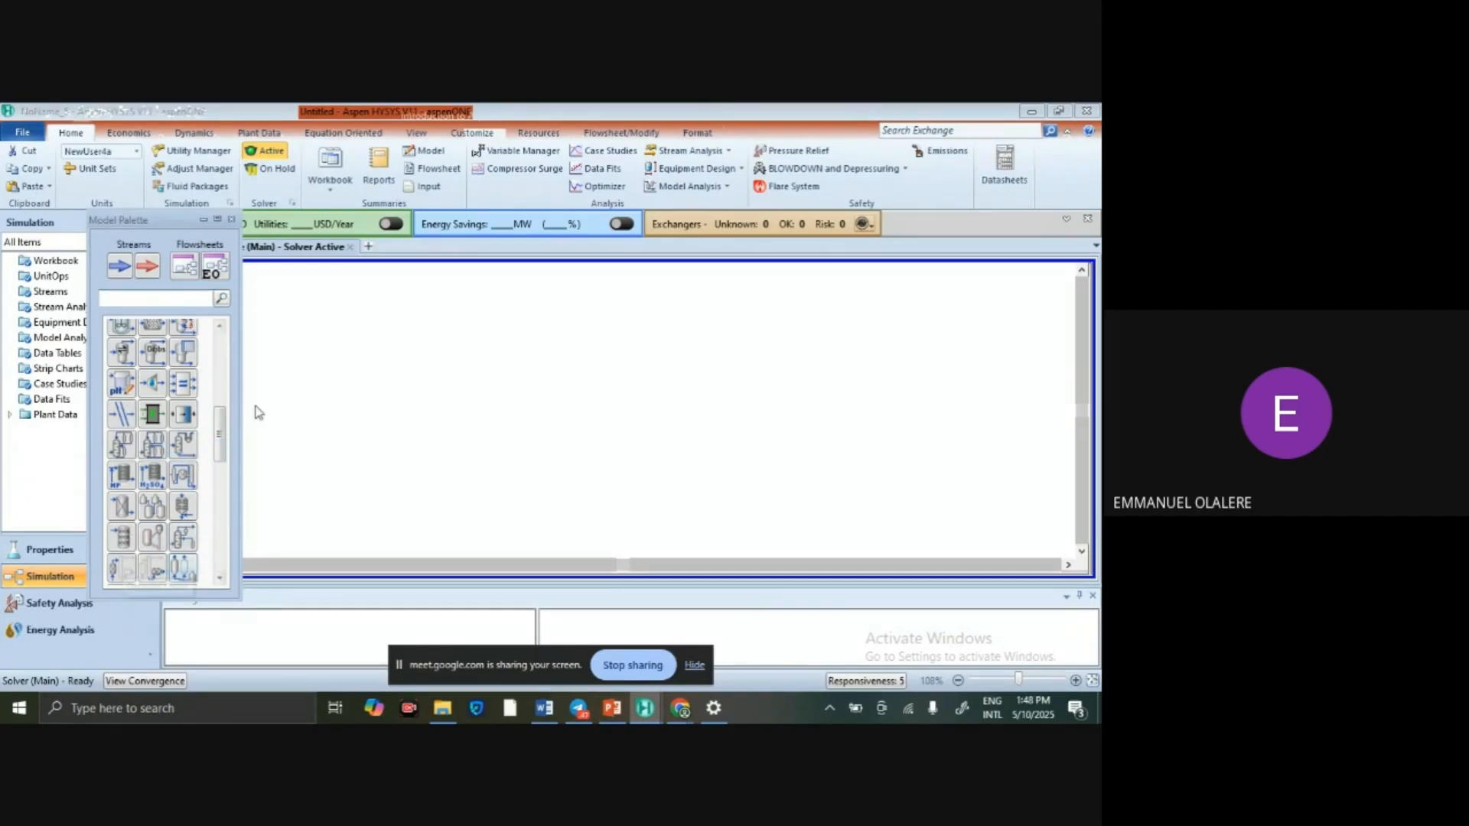
{"action": "left_click_drag", "start_coordinate": [222, 426], "coordinate": [221, 356]}
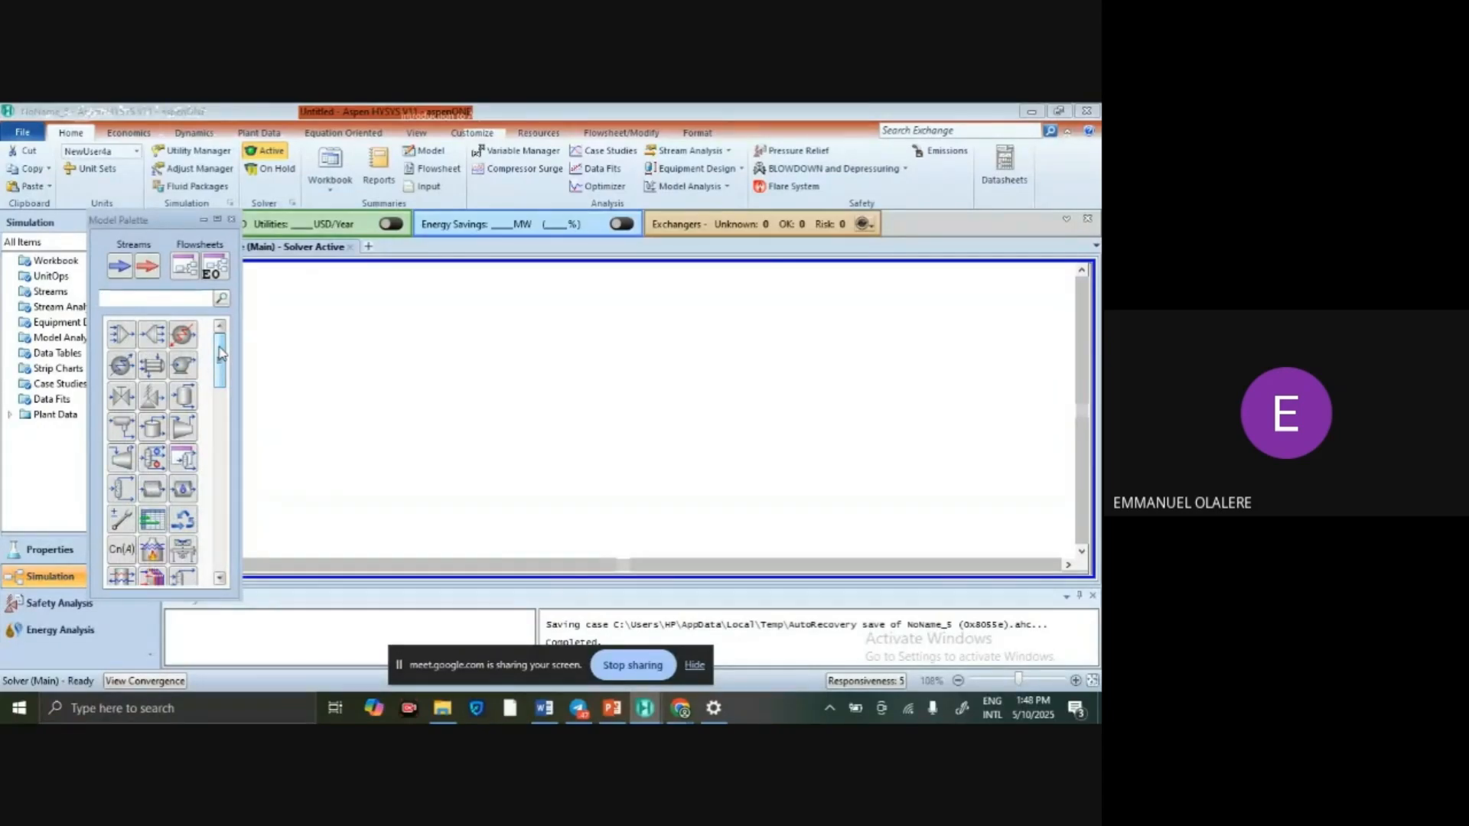
{"action": "left_click", "coordinate": [113, 269]}
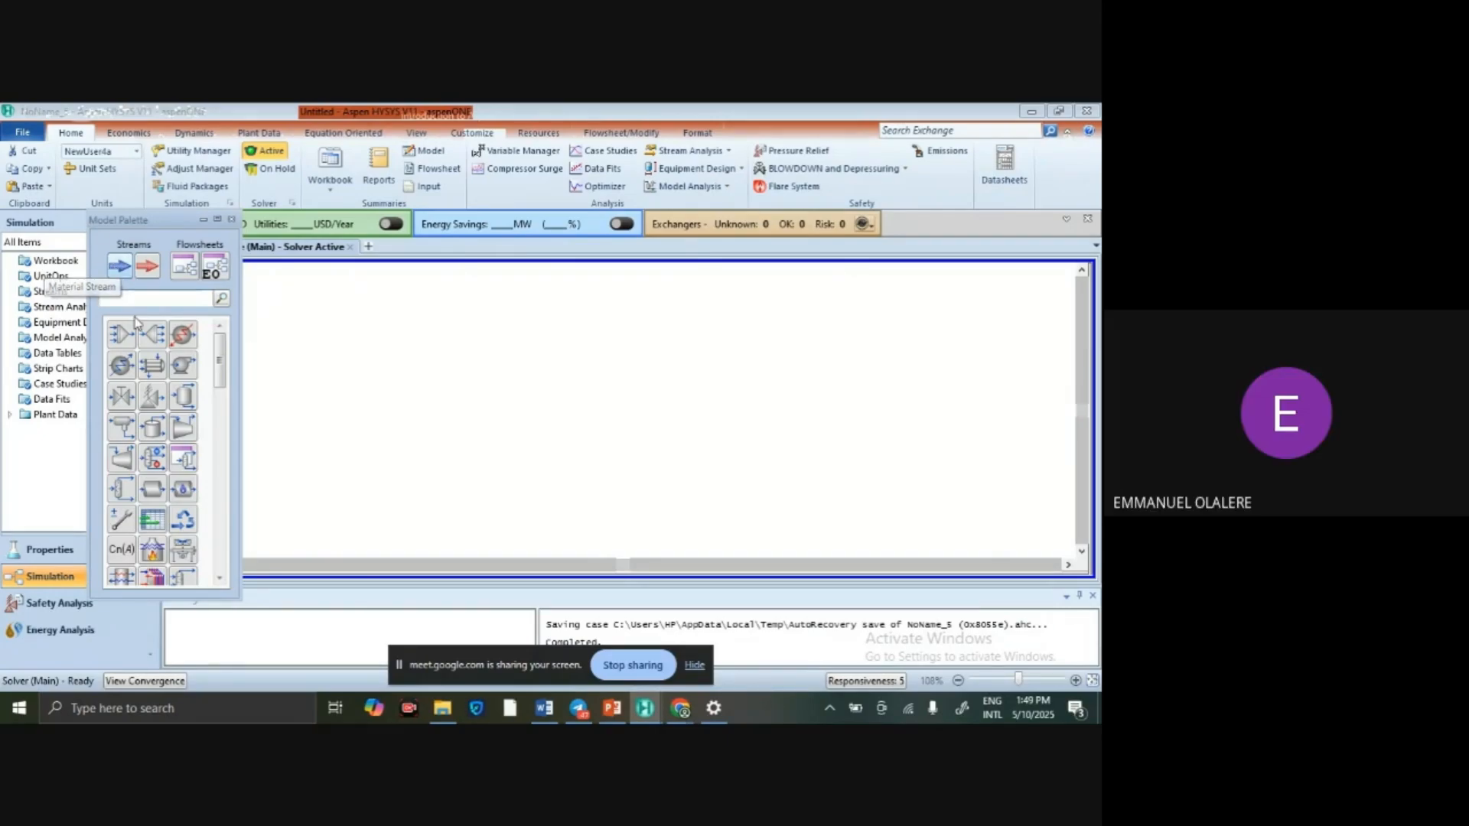
{"action": "left_click", "coordinate": [120, 267]}
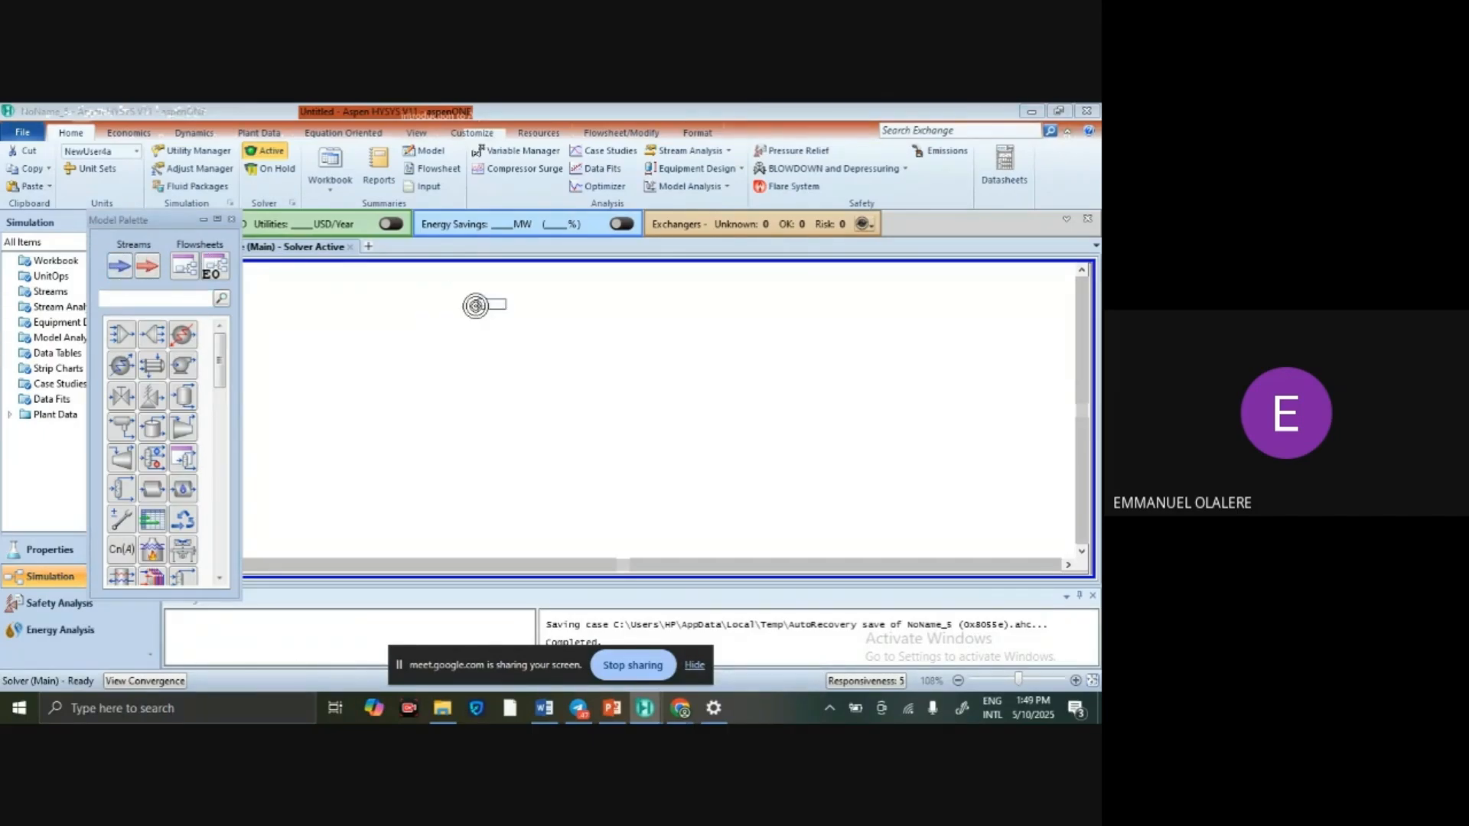
{"action": "left_click", "coordinate": [430, 348]}
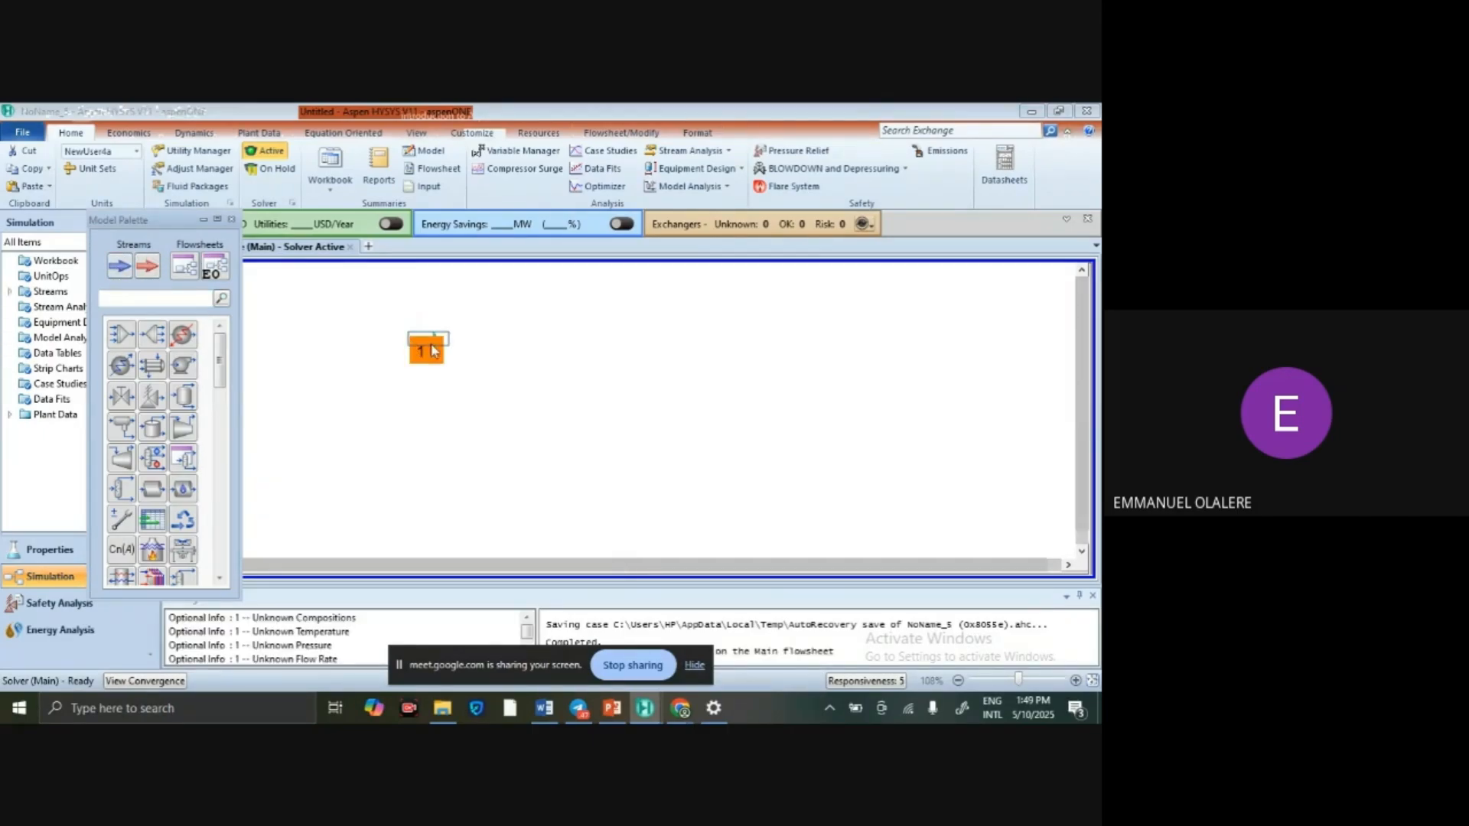
{"action": "left_click", "coordinate": [528, 357]}
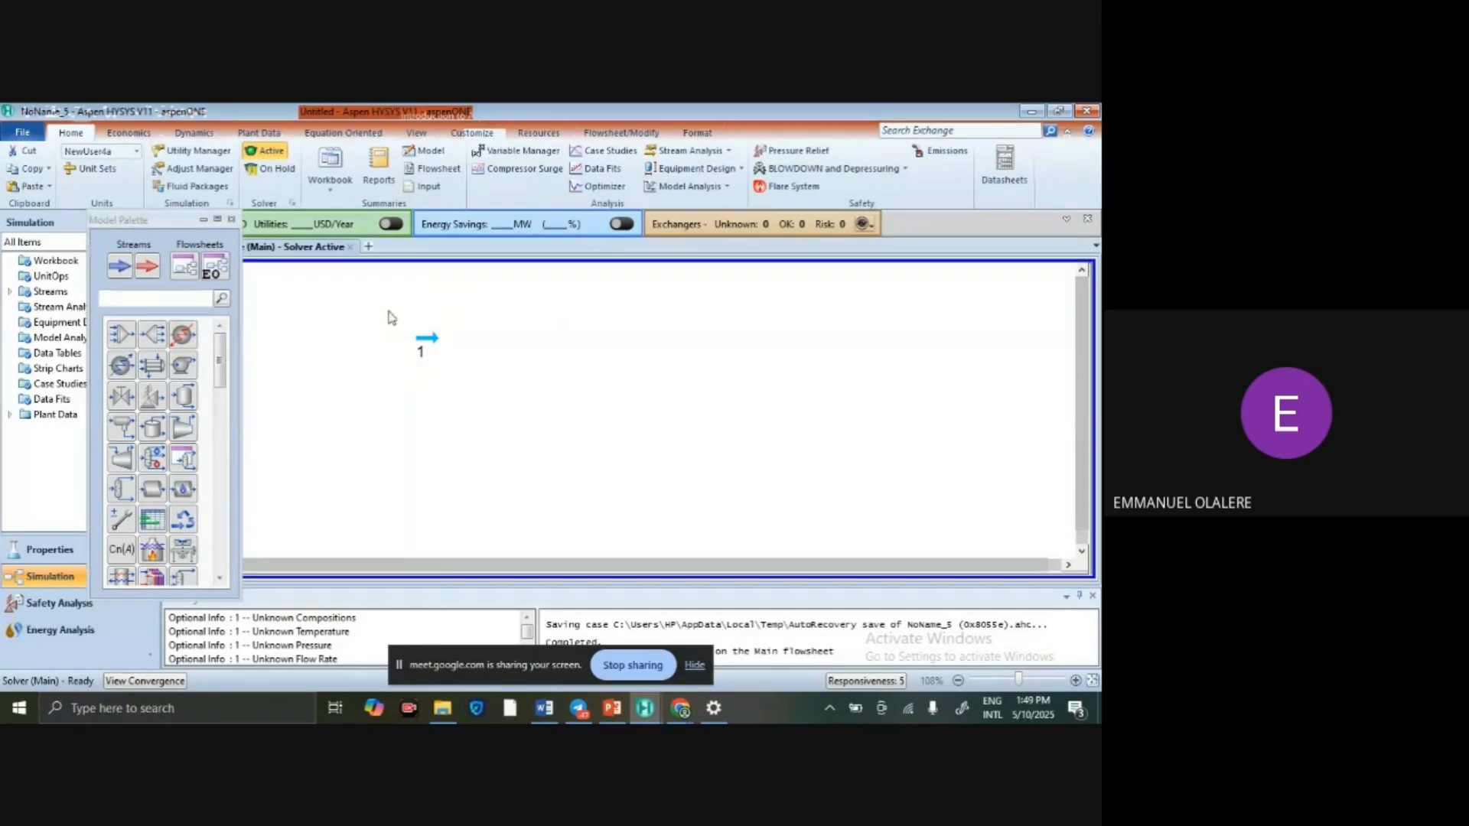
Open the new material stream's worksheet and rename the stream as Gas Mixture.
{"action": "double_click", "coordinate": [431, 348]}
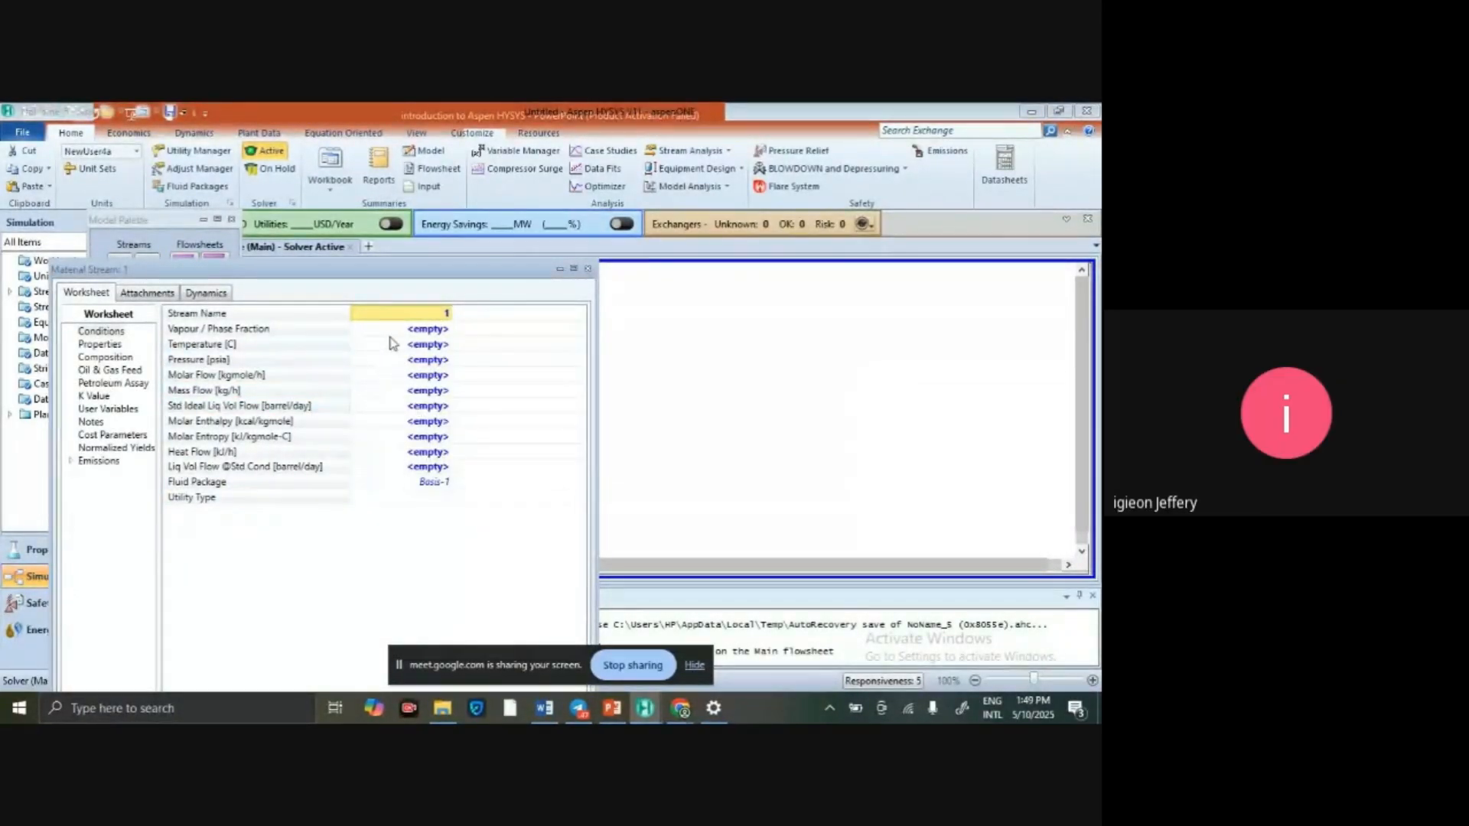
{"action": "left_click", "coordinate": [446, 315]}
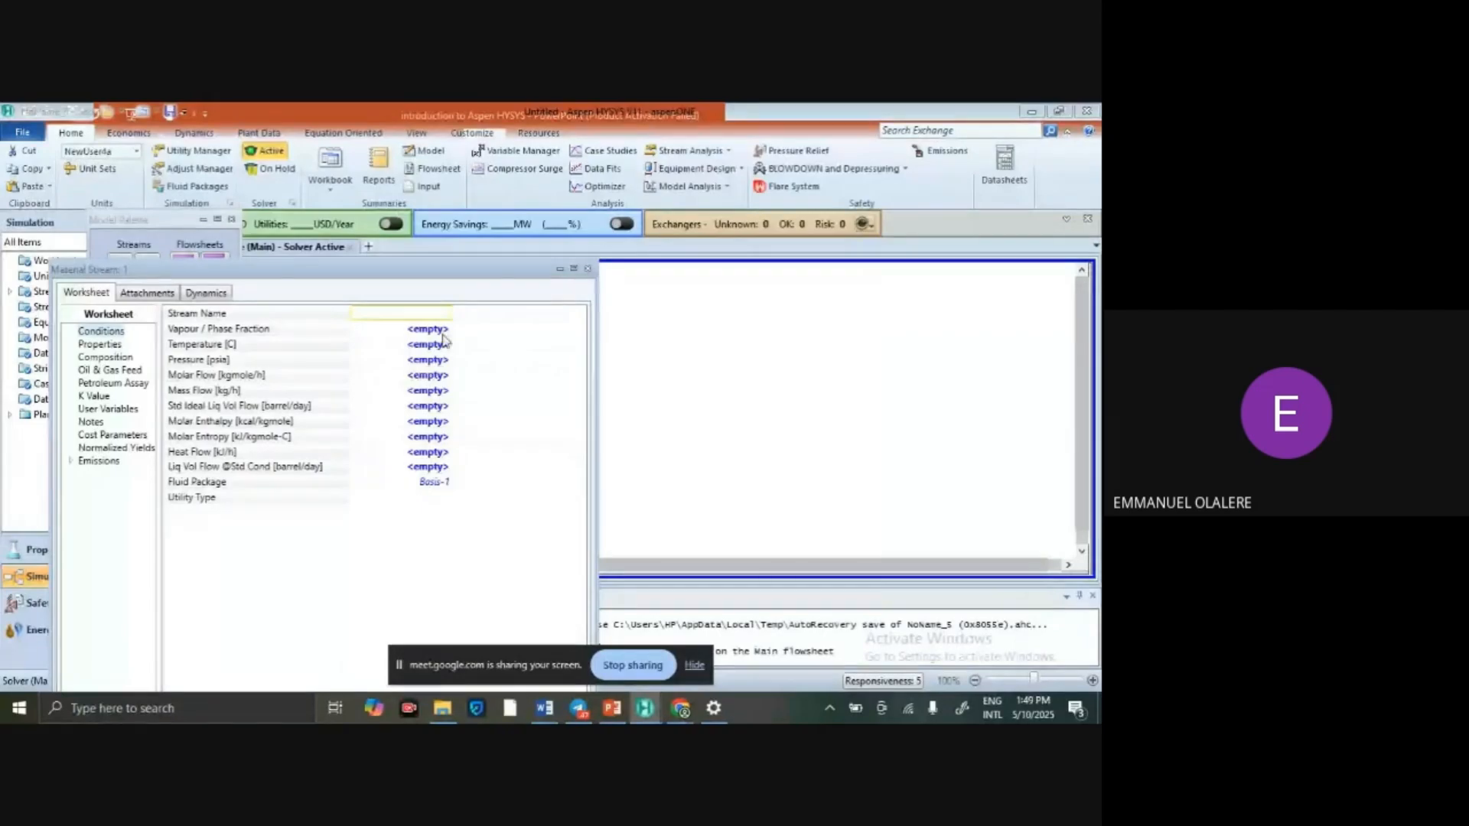
{"action": "left_click", "coordinate": [439, 329]}
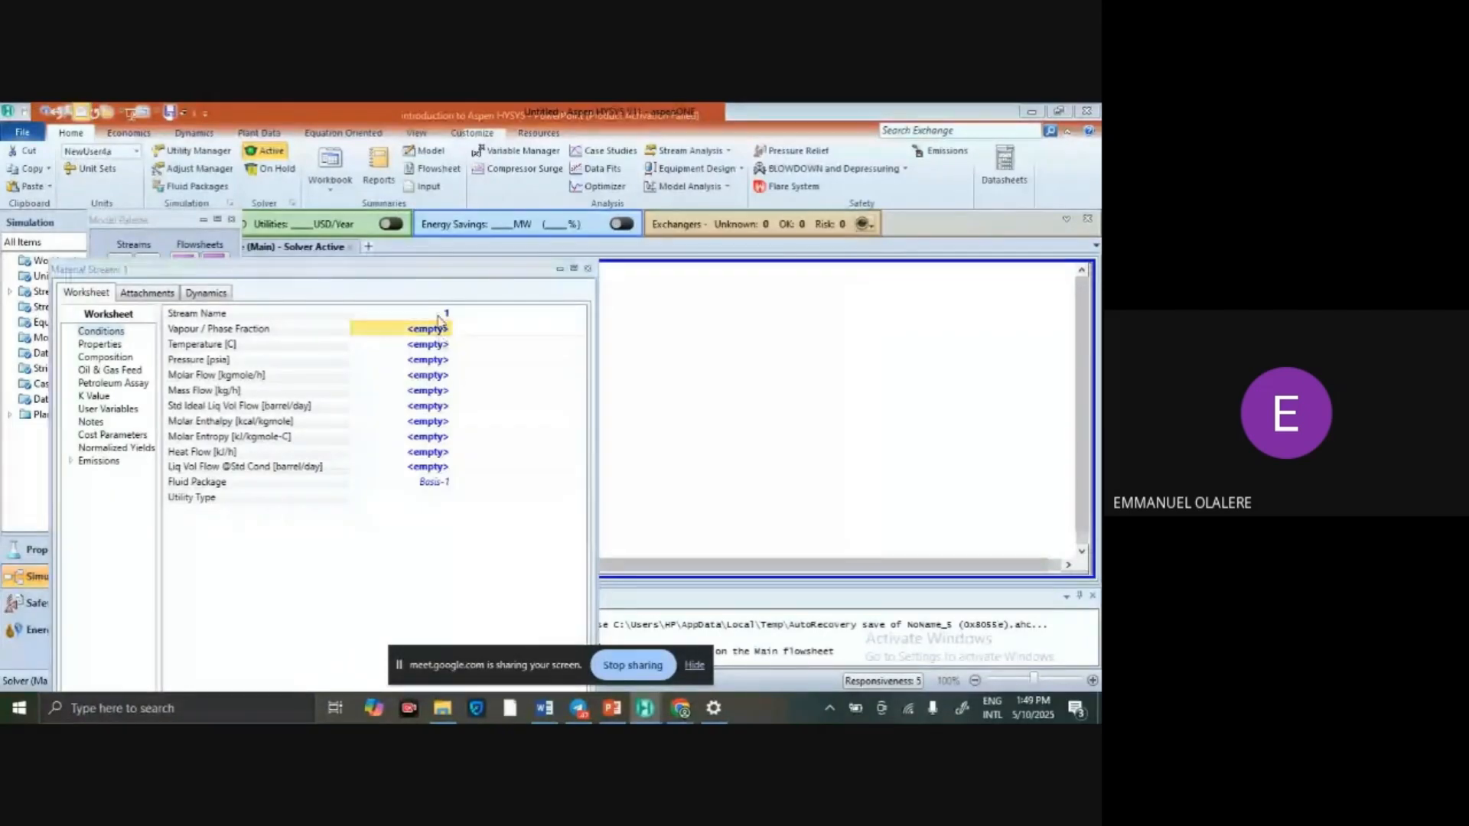
{"action": "left_click", "coordinate": [438, 314]}
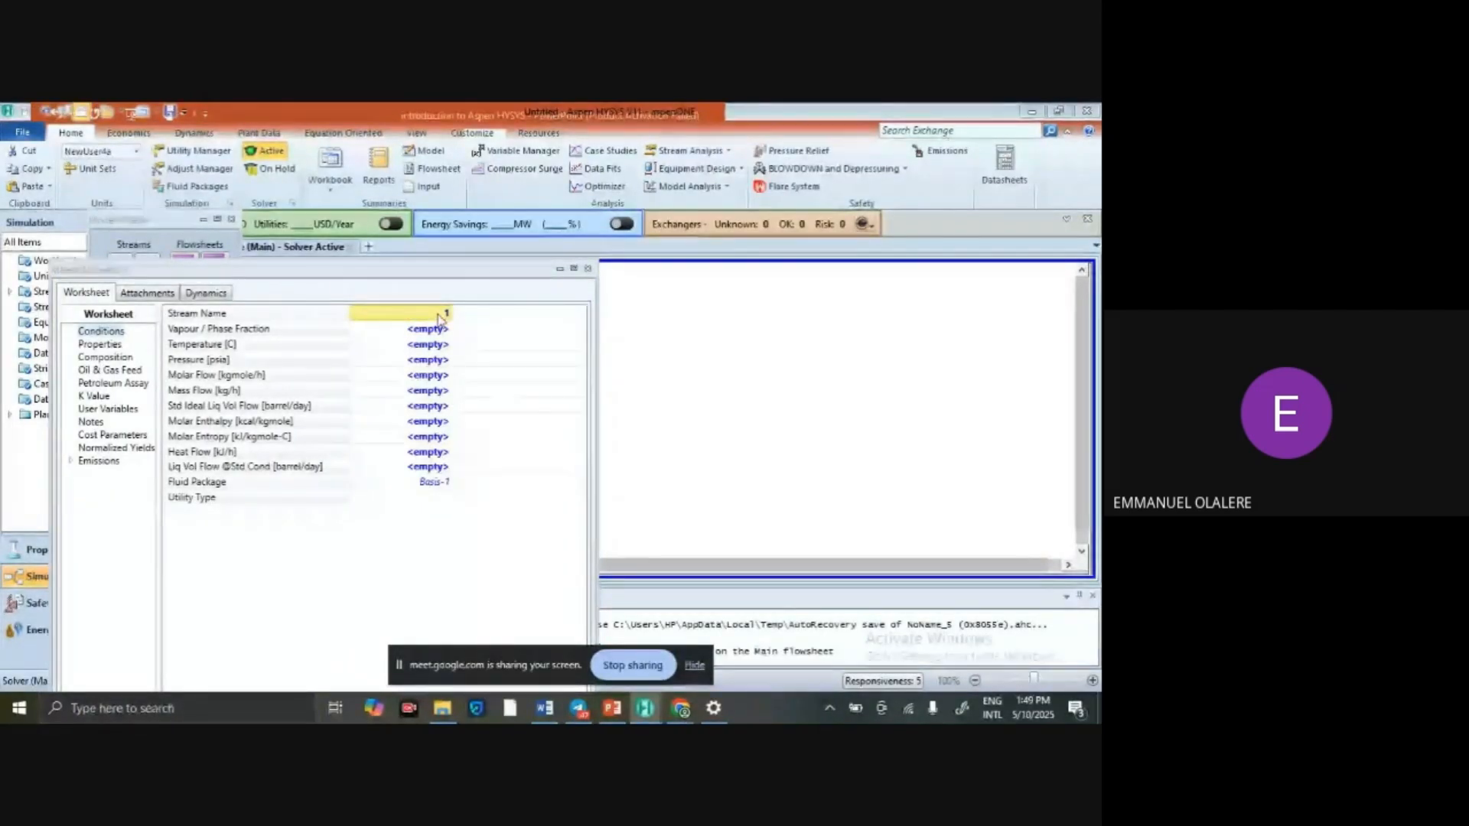
{"action": "type", "text": "Gas"}
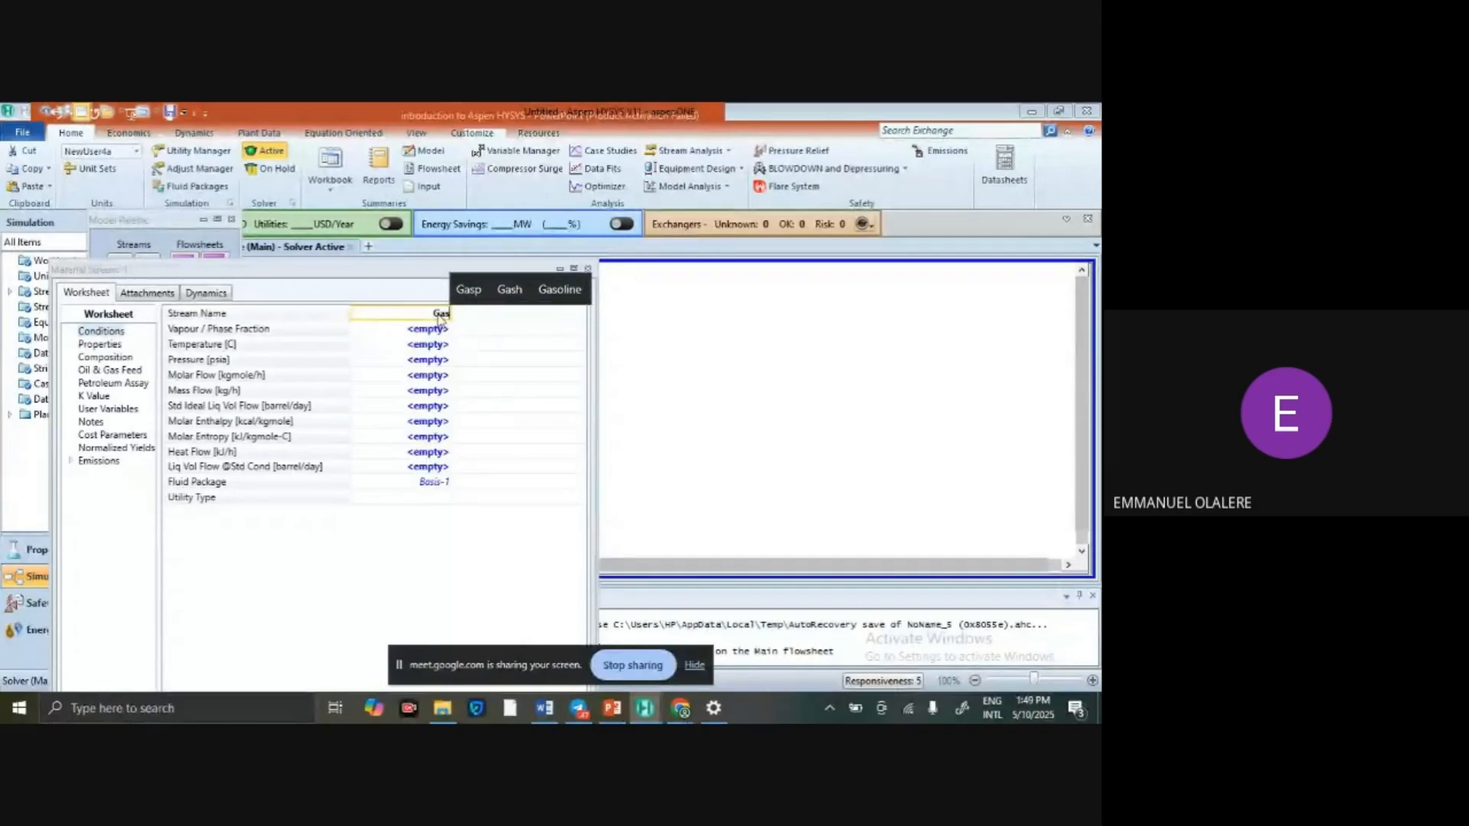
{"action": "type", "text": " Mixtures"}
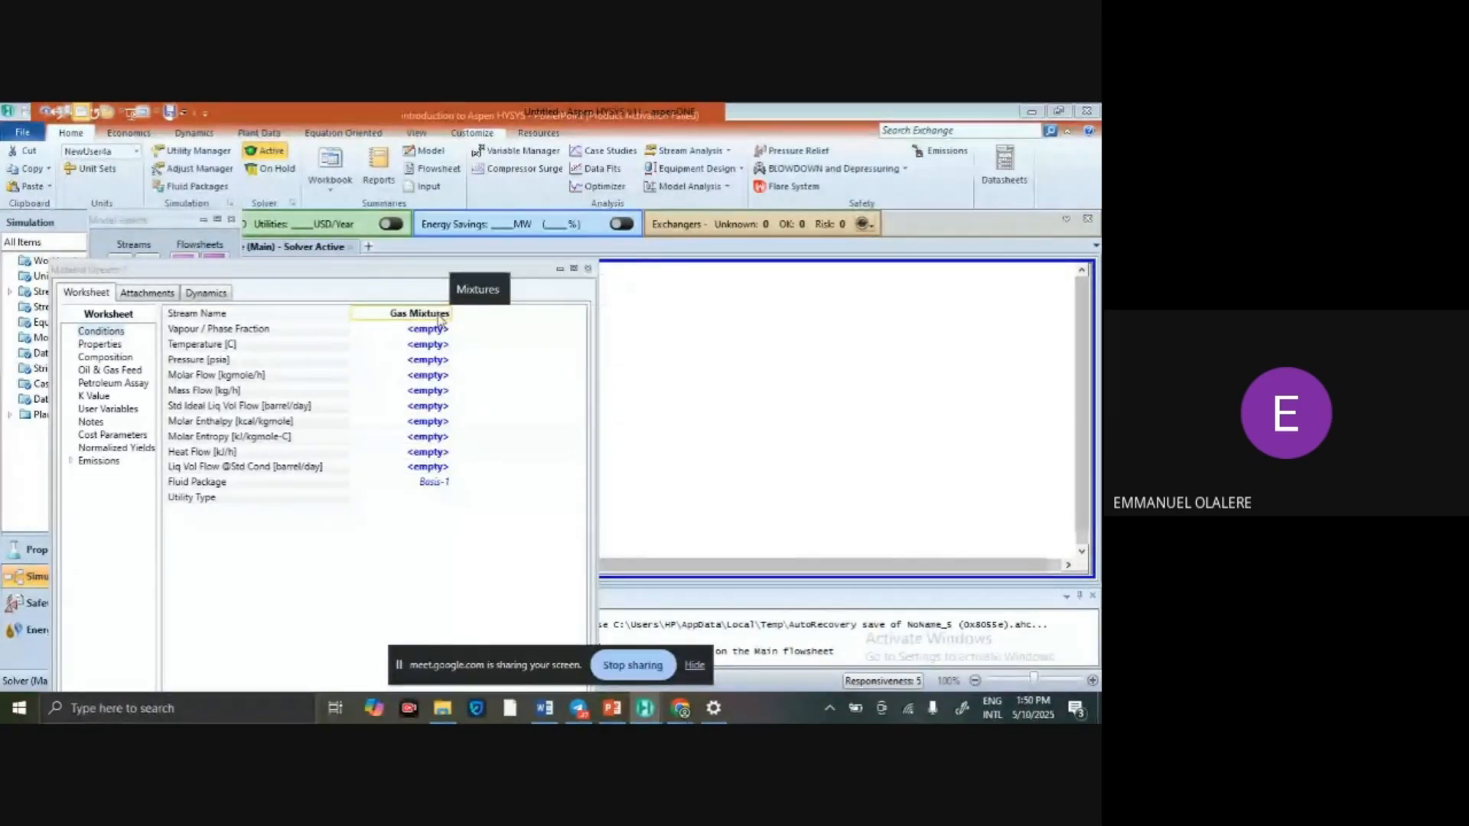
{"action": "key", "text": "BackSpace"}
{"action": "key", "text": "Return"}
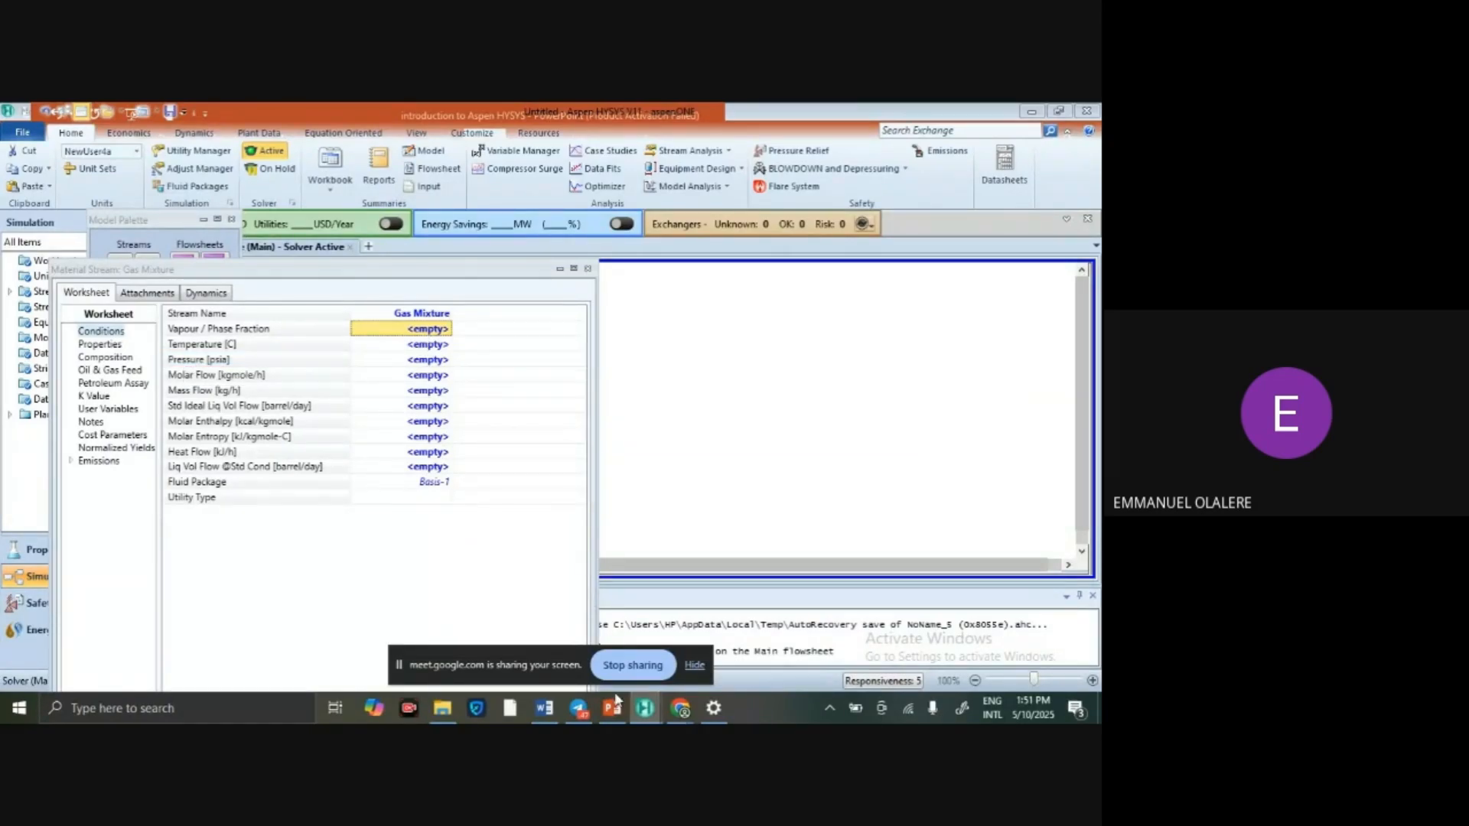
Check the inlet conditions in the PowerPoint problem statement, and set the Gas Mixture stream's temperature to 50 F in Aspen HYSYS.
{"action": "mouse_move", "coordinate": [613, 702]}
{"action": "left_click", "coordinate": [602, 650]}
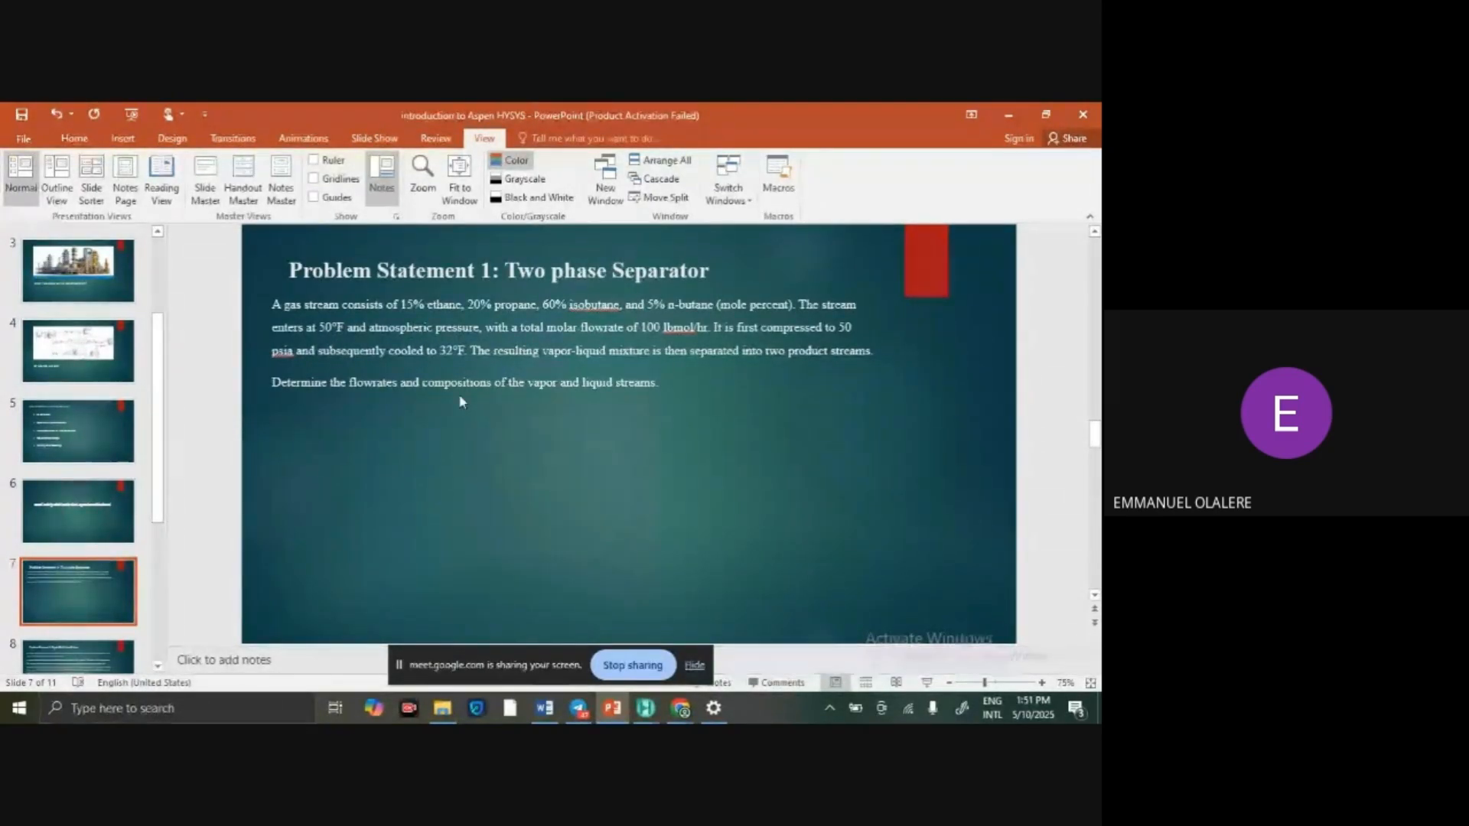
{"action": "mouse_move", "coordinate": [657, 718]}
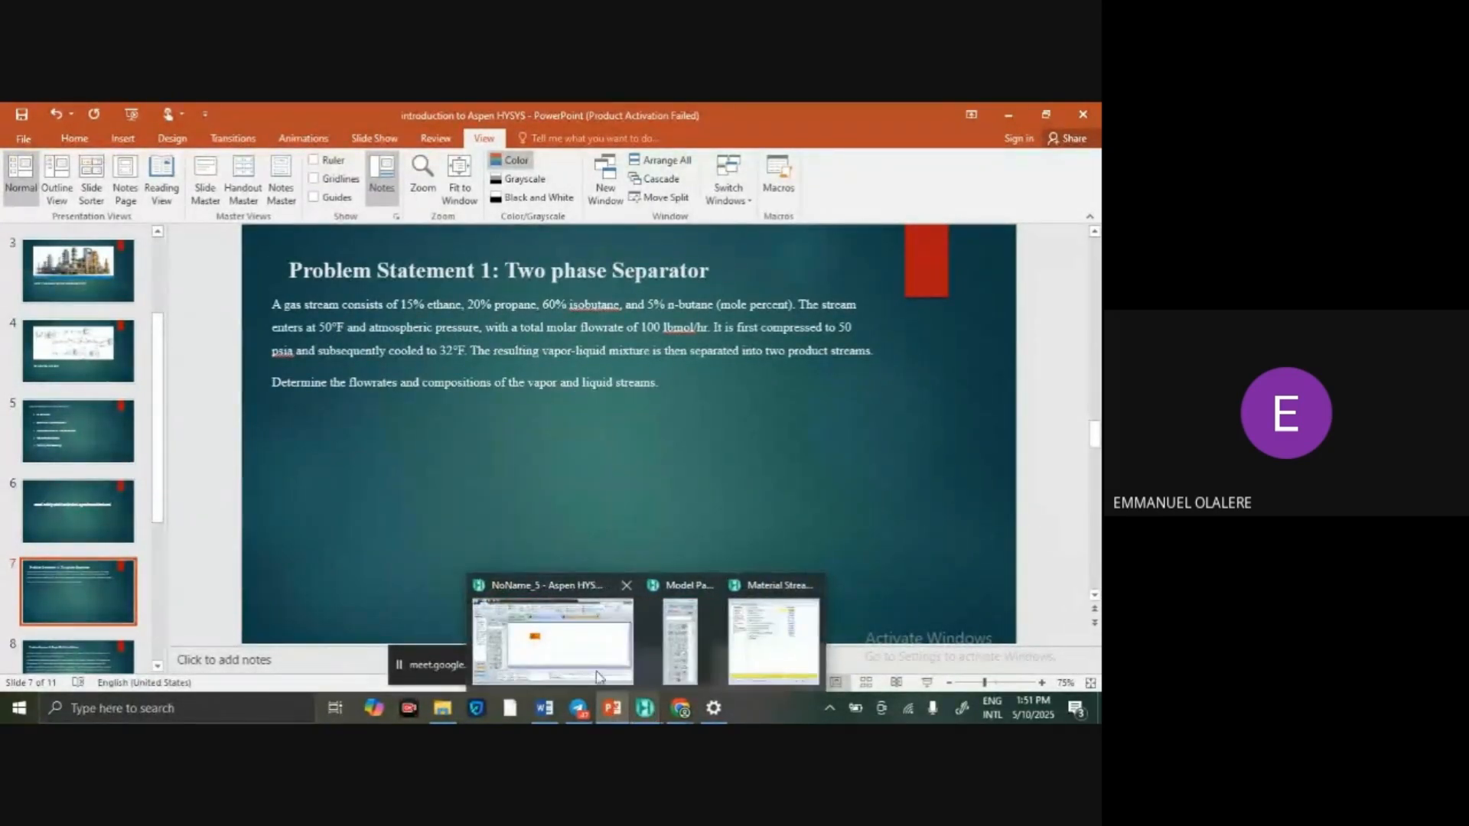
{"action": "left_click", "coordinate": [567, 649]}
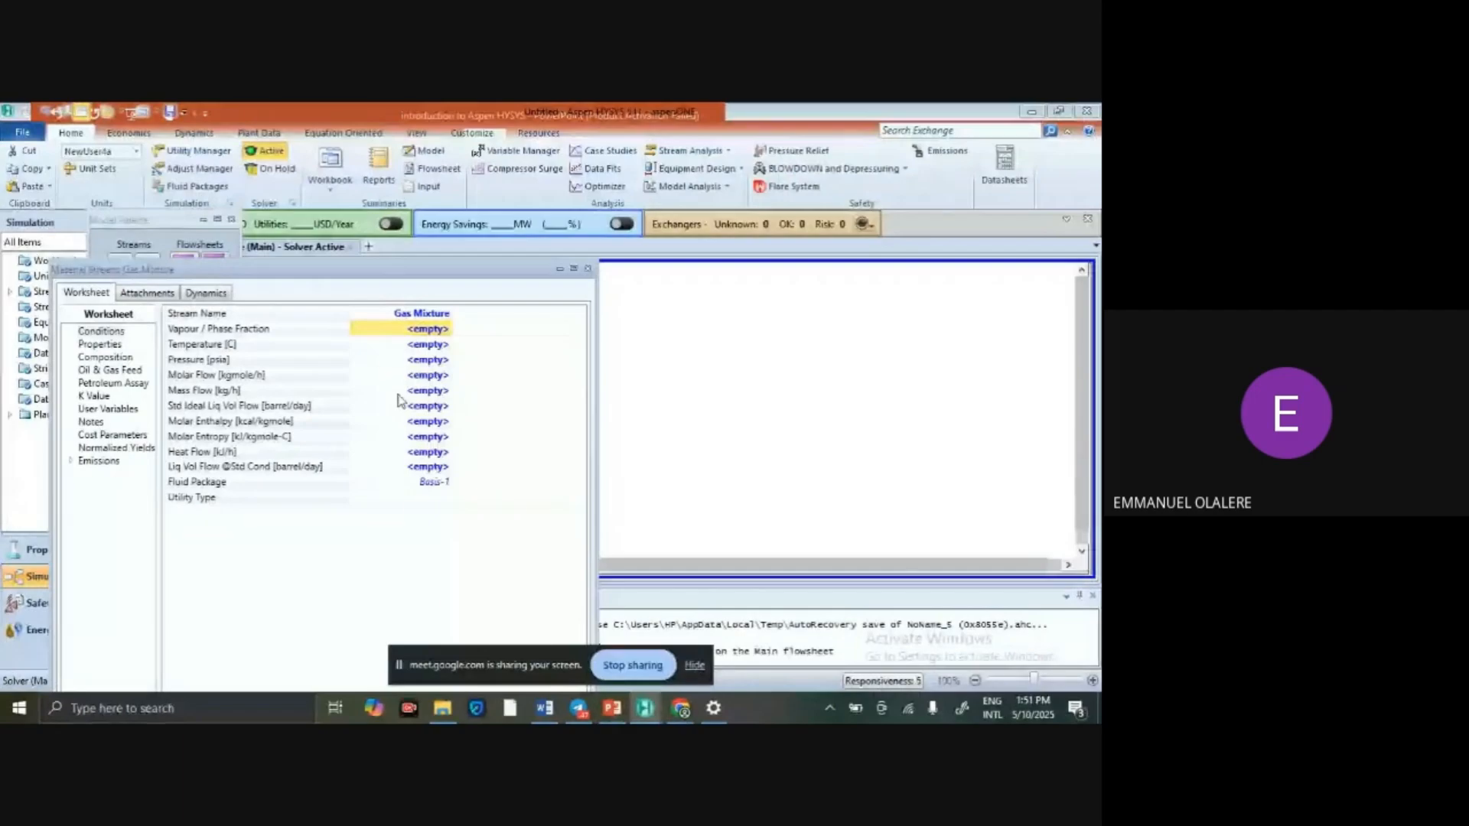
{"action": "left_click", "coordinate": [390, 349]}
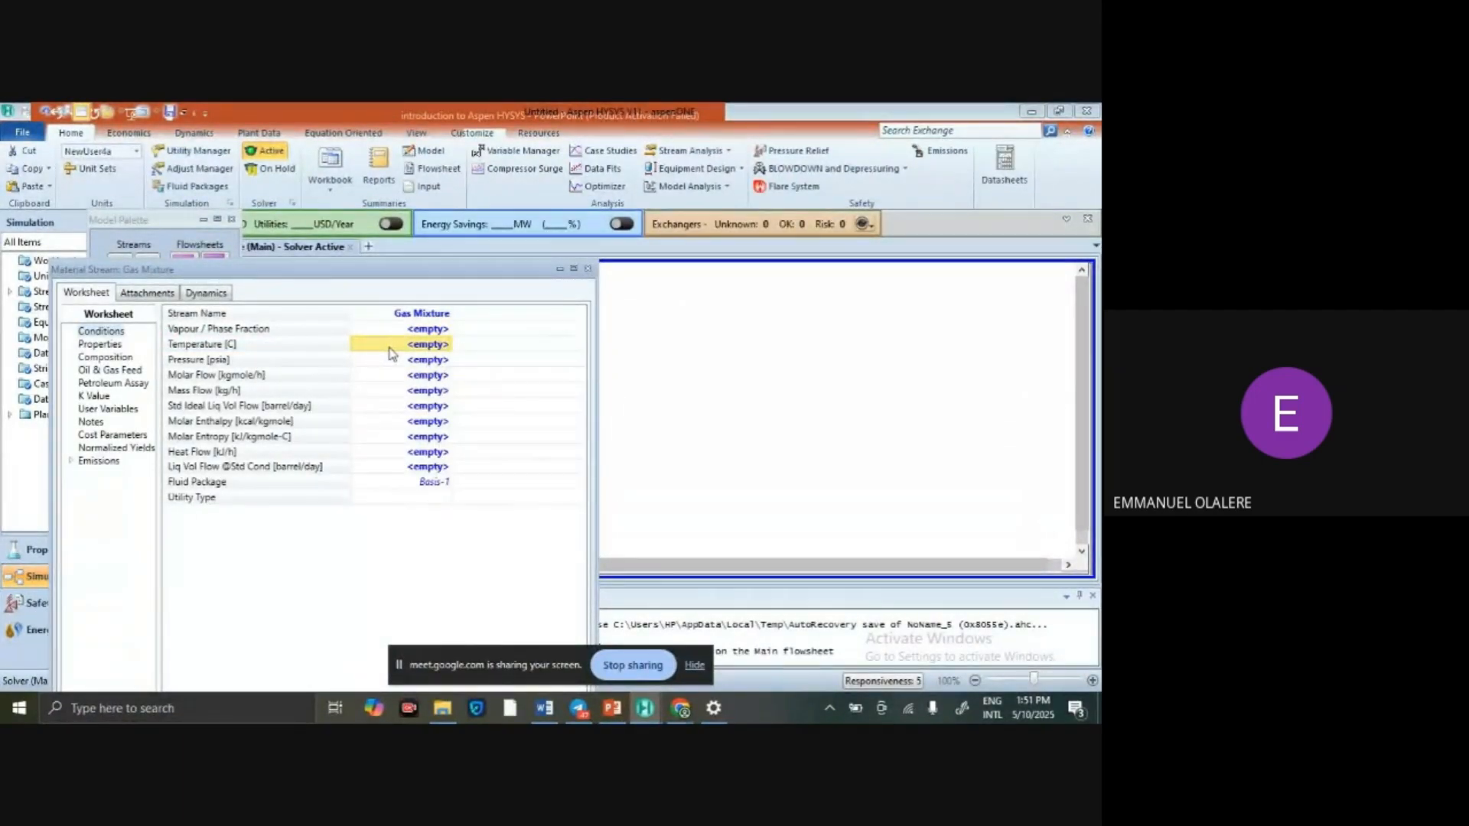
{"action": "type", "text": "50"}
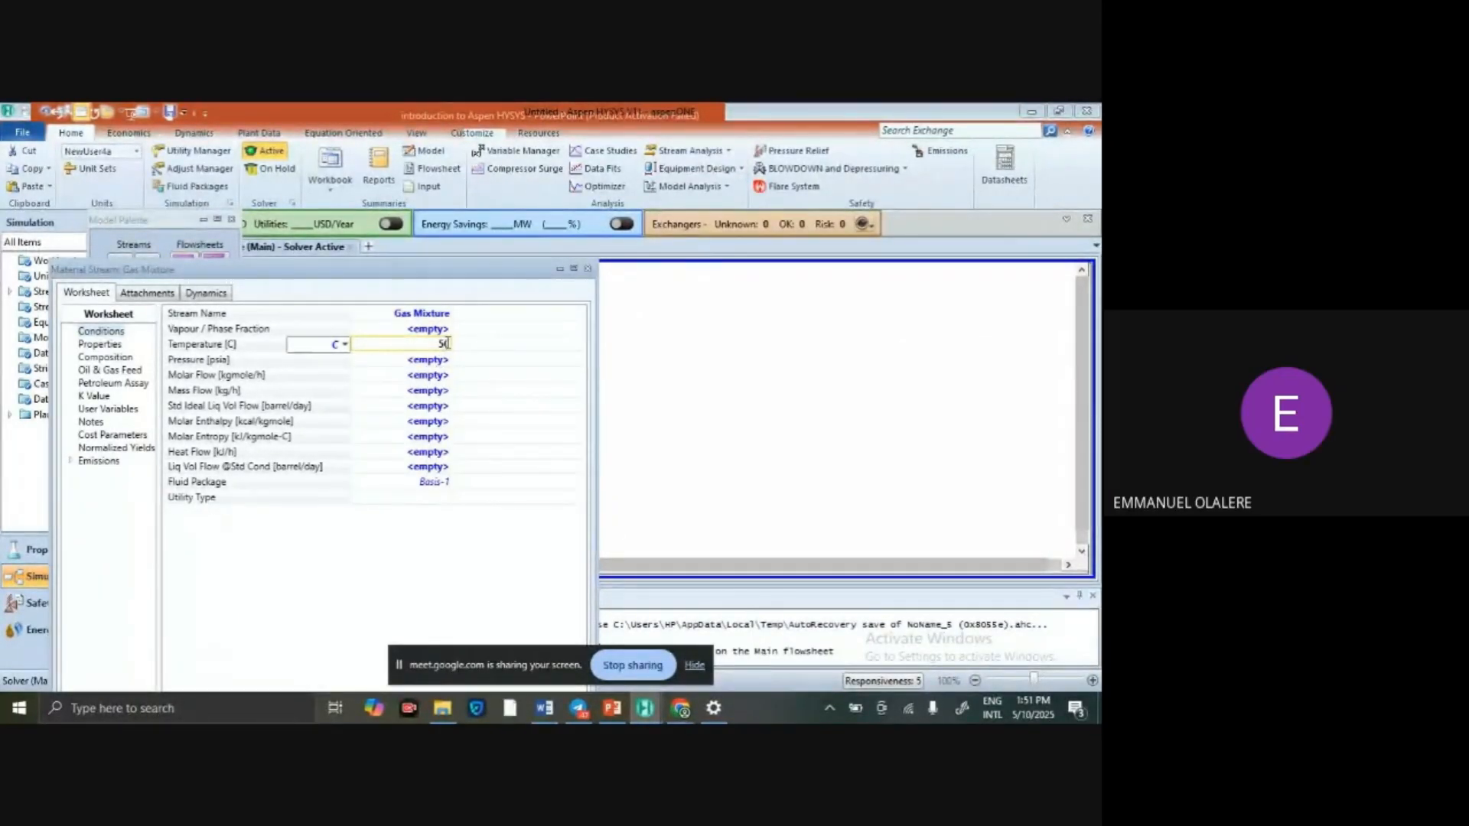
{"action": "left_click", "coordinate": [345, 344]}
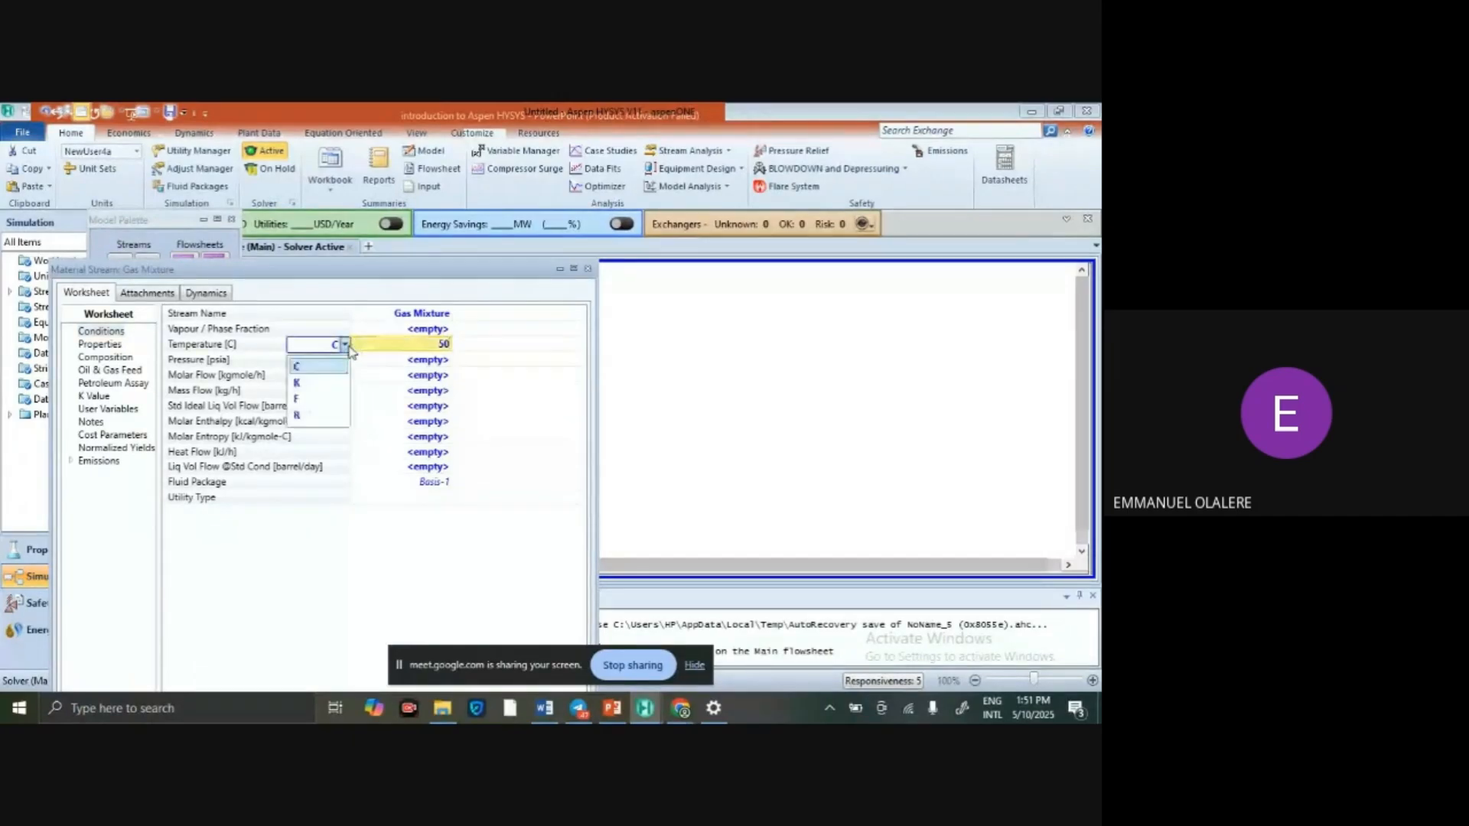
{"action": "left_click", "coordinate": [325, 398]}
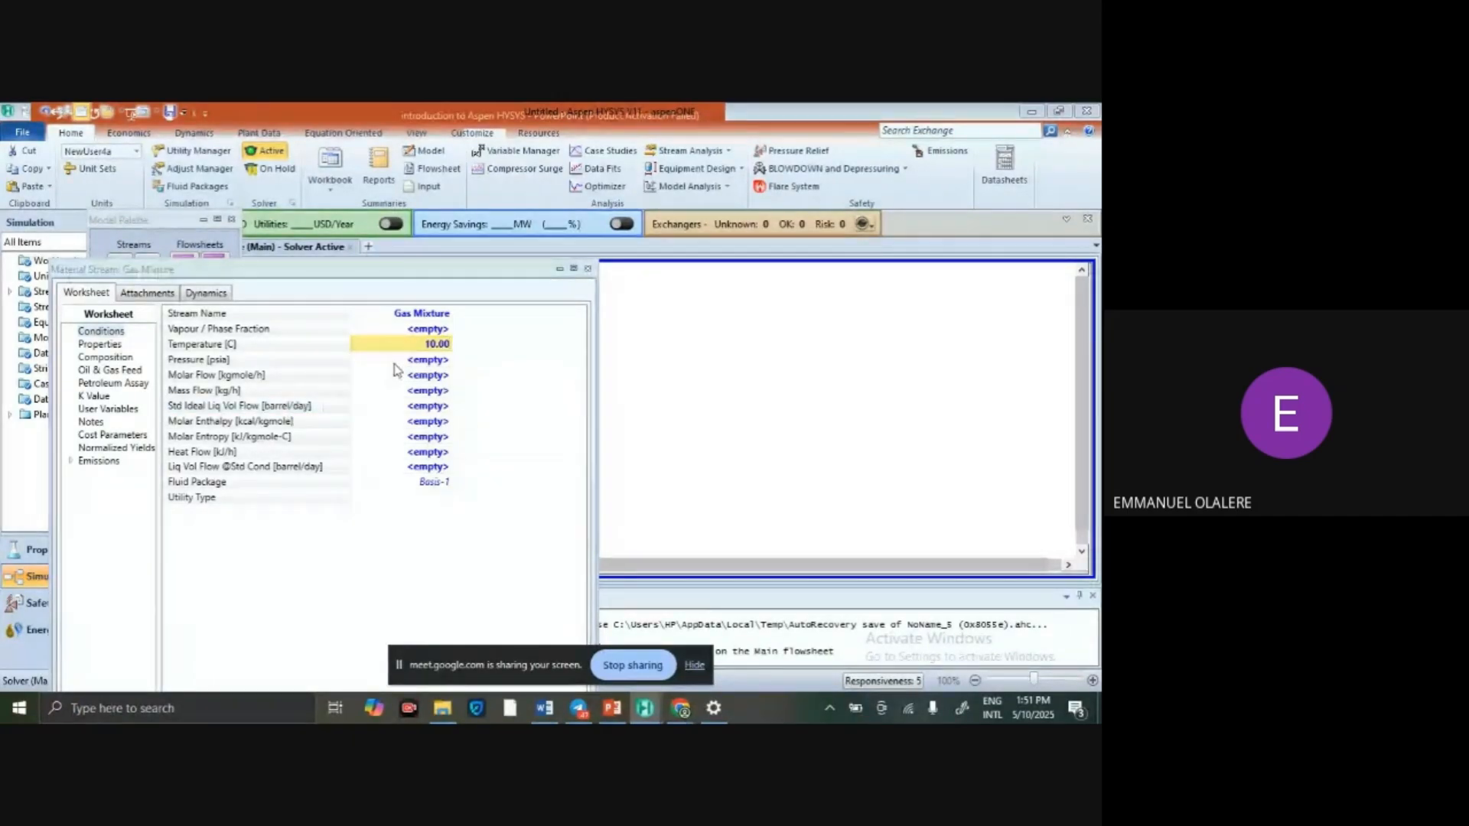
{"action": "mouse_move", "coordinate": [422, 350]}
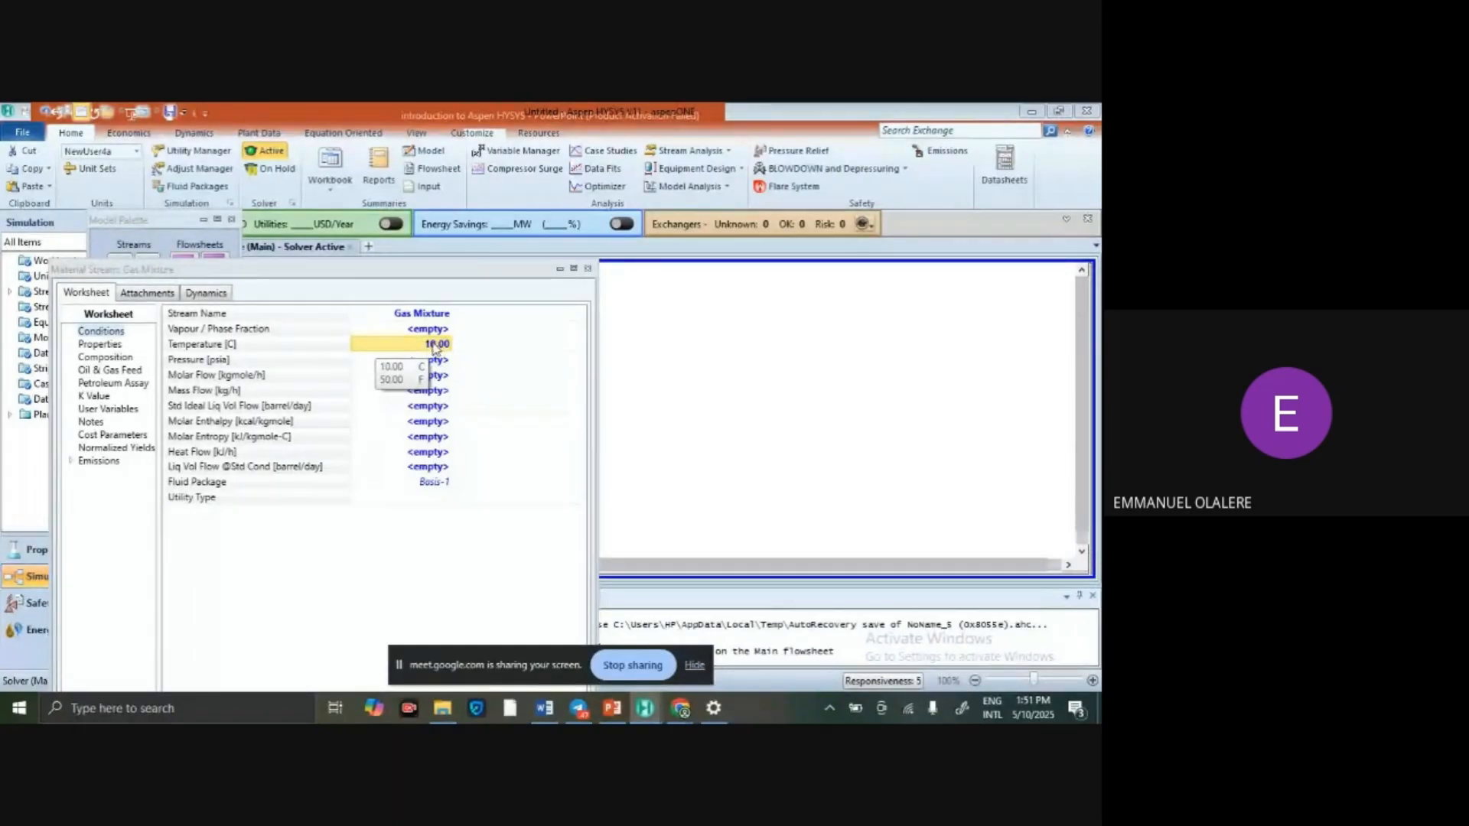
Examine the available angle, area and temperature units in the NewUser4a unit set, and close the units of measure settings.
{"action": "left_click", "coordinate": [102, 178]}
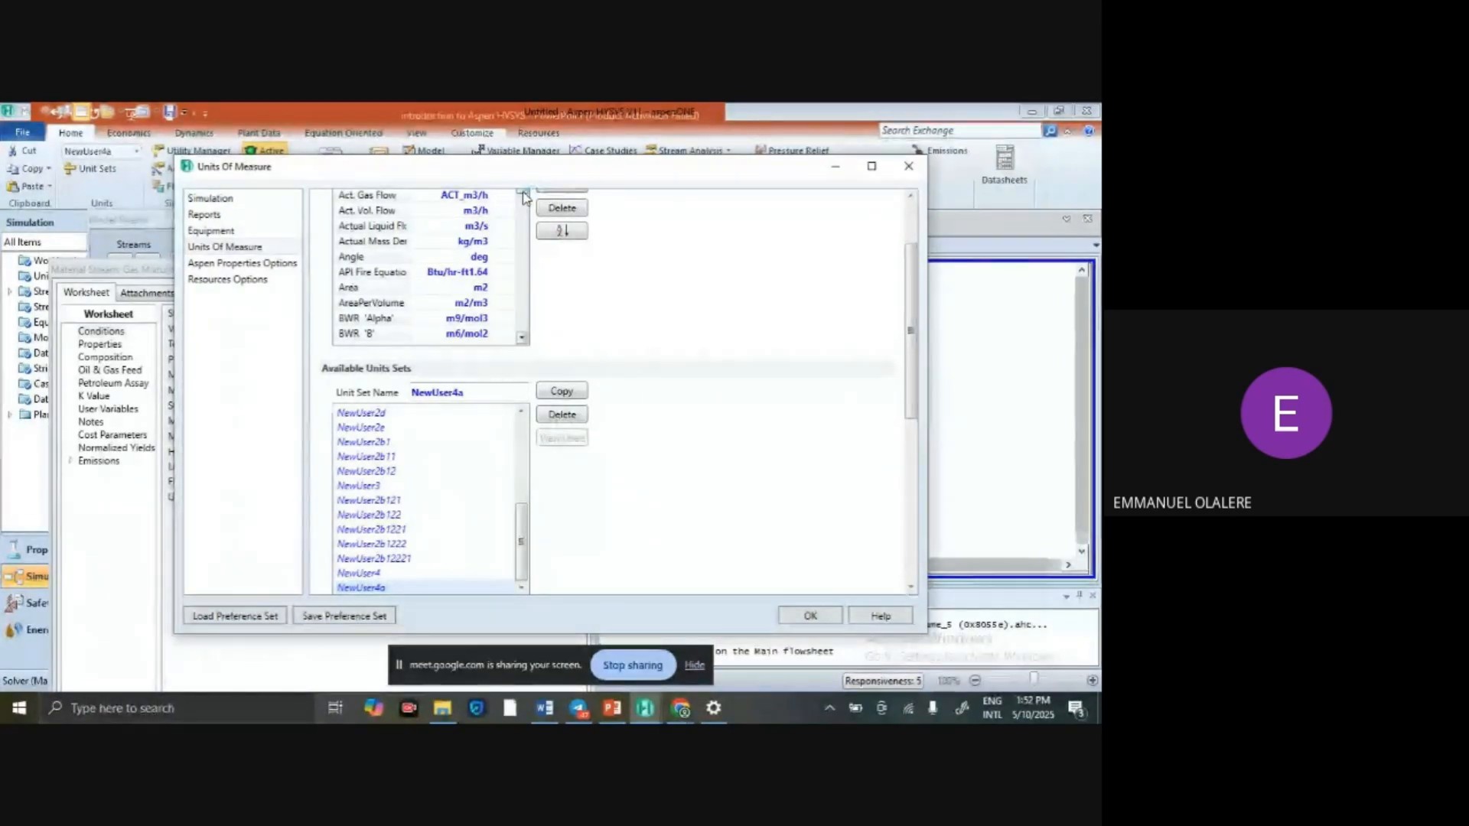
{"action": "mouse_move", "coordinate": [524, 198]}
{"action": "left_mouse_down"}
{"action": "mouse_move", "coordinate": [519, 252]}
{"action": "mouse_move", "coordinate": [517, 189]}
{"action": "left_mouse_up"}
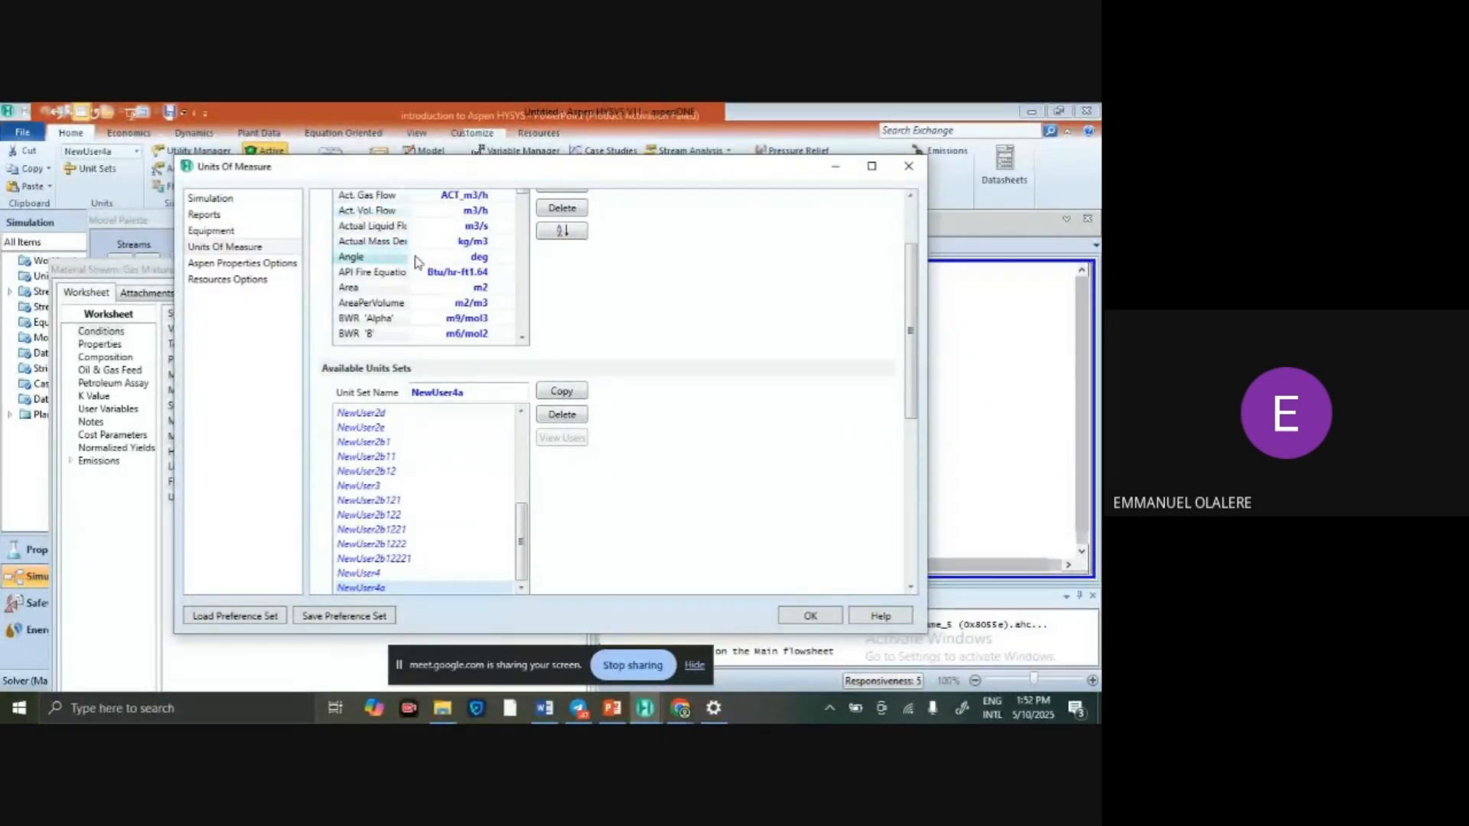
{"action": "left_click", "coordinate": [482, 257]}
{"action": "left_click", "coordinate": [485, 258]}
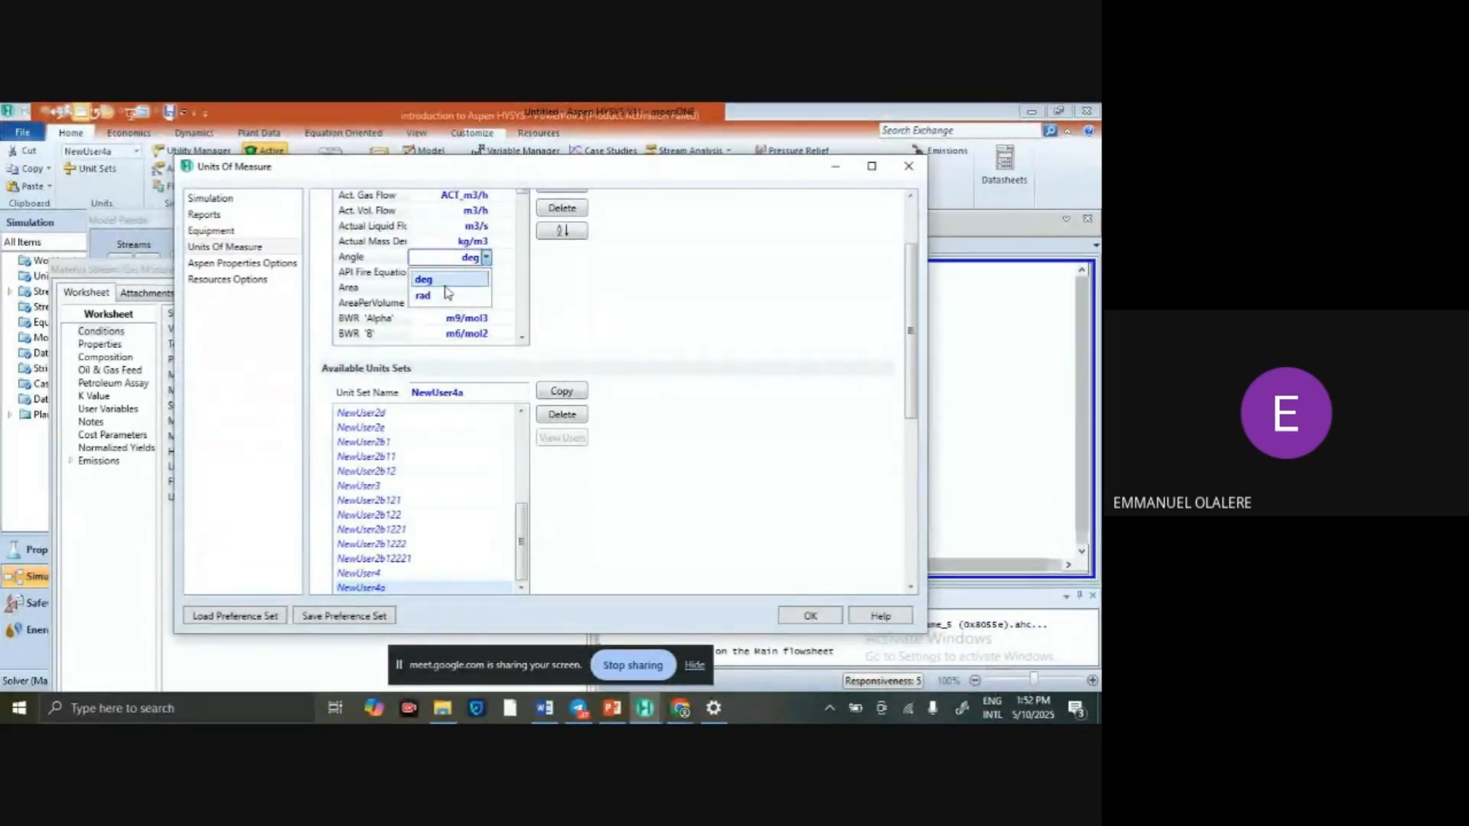
{"action": "left_click", "coordinate": [486, 259]}
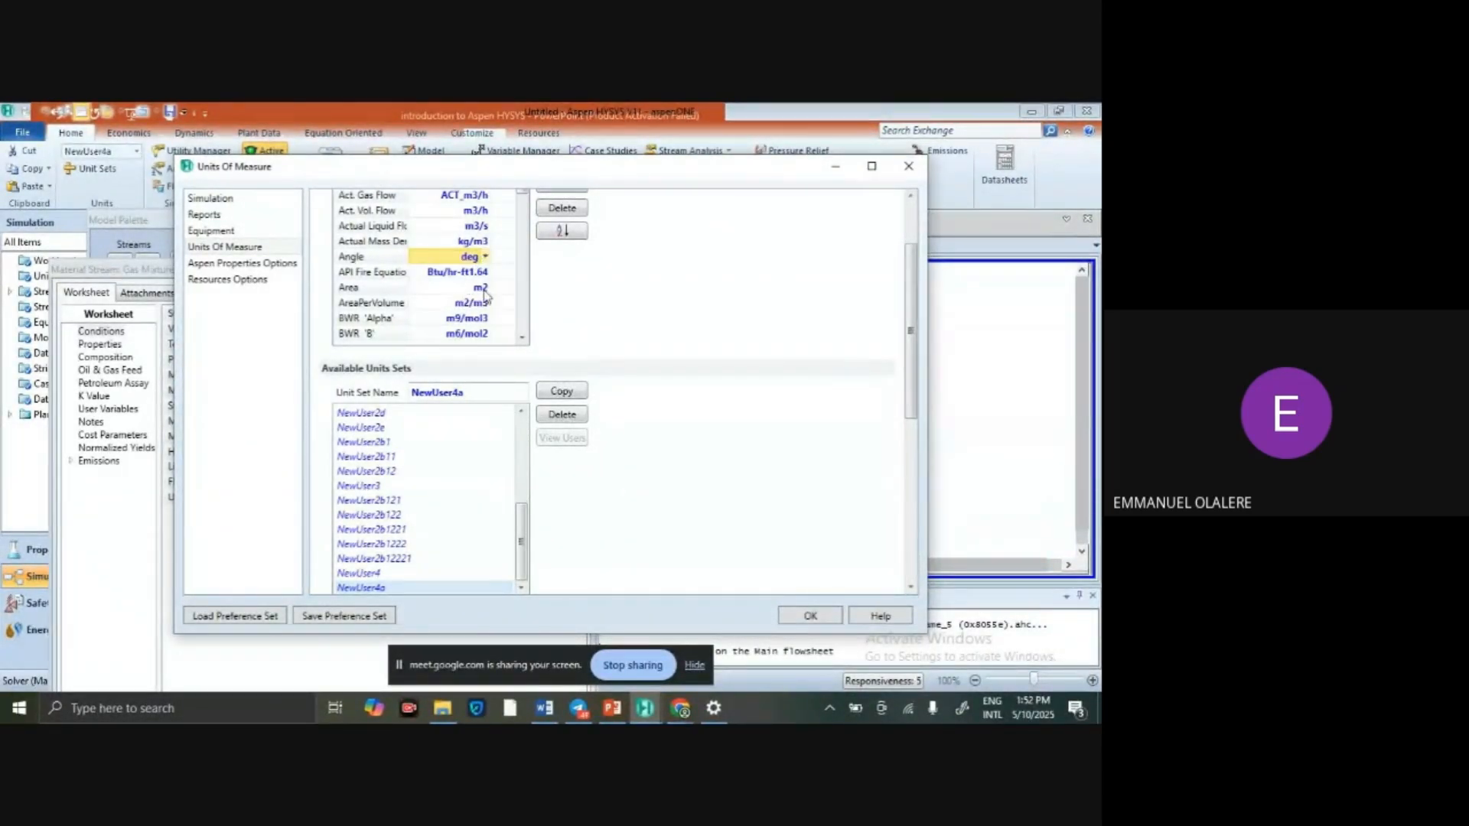
{"action": "left_click", "coordinate": [483, 293]}
{"action": "left_click", "coordinate": [486, 288]}
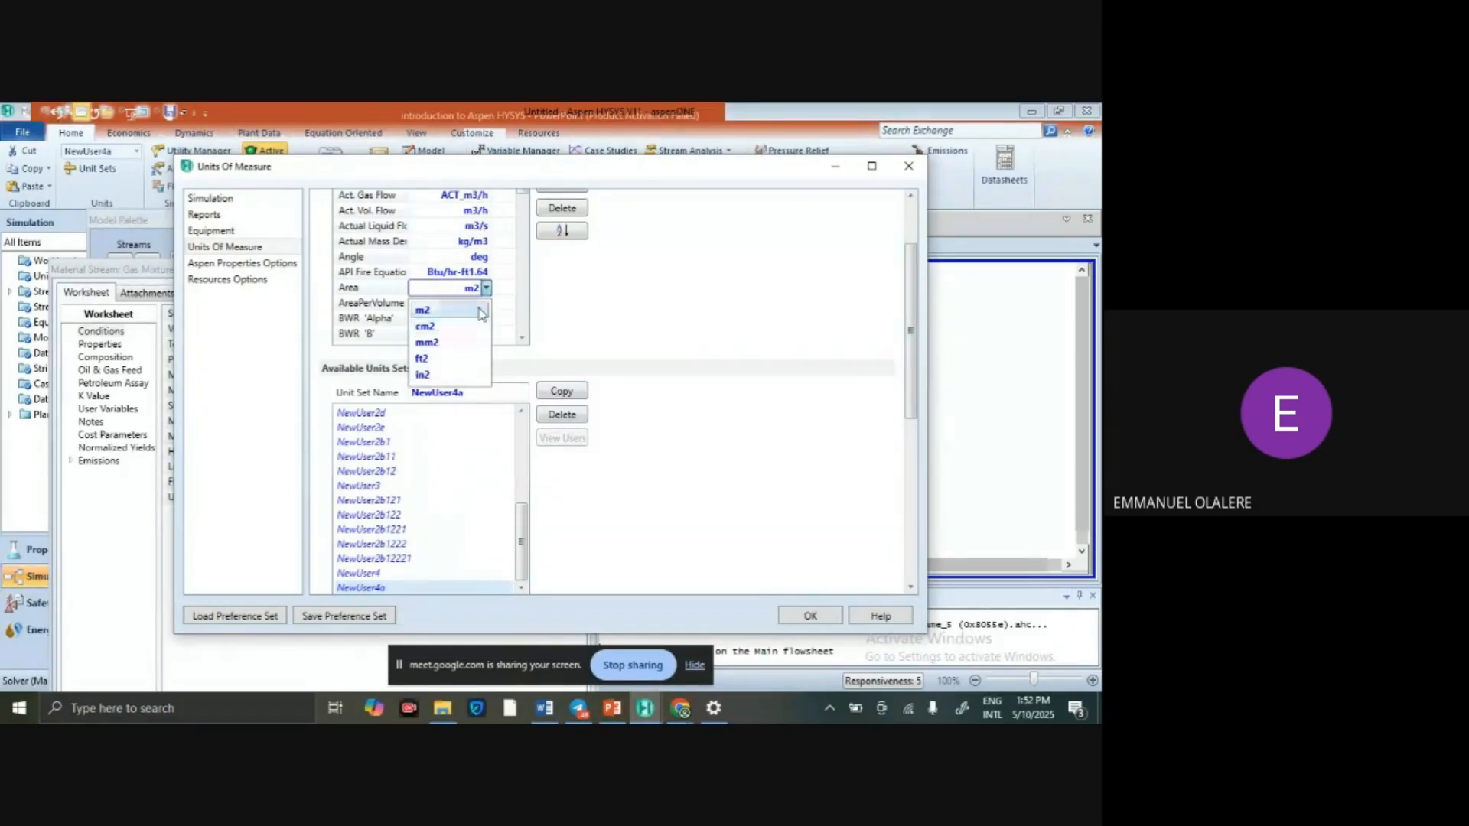
{"action": "left_click", "coordinate": [481, 311]}
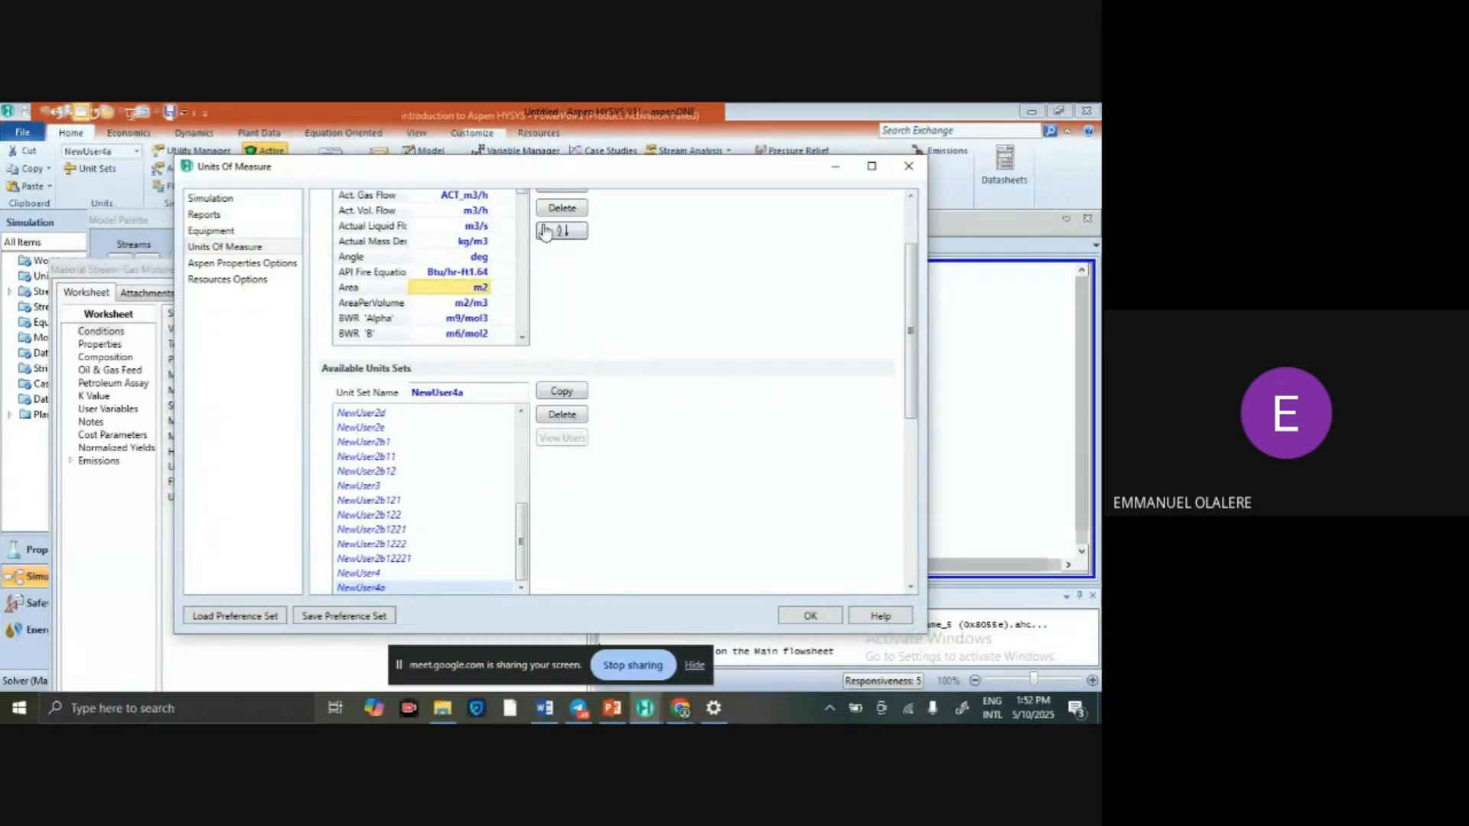
{"action": "left_click_drag", "start_coordinate": [524, 196], "coordinate": [520, 320]}
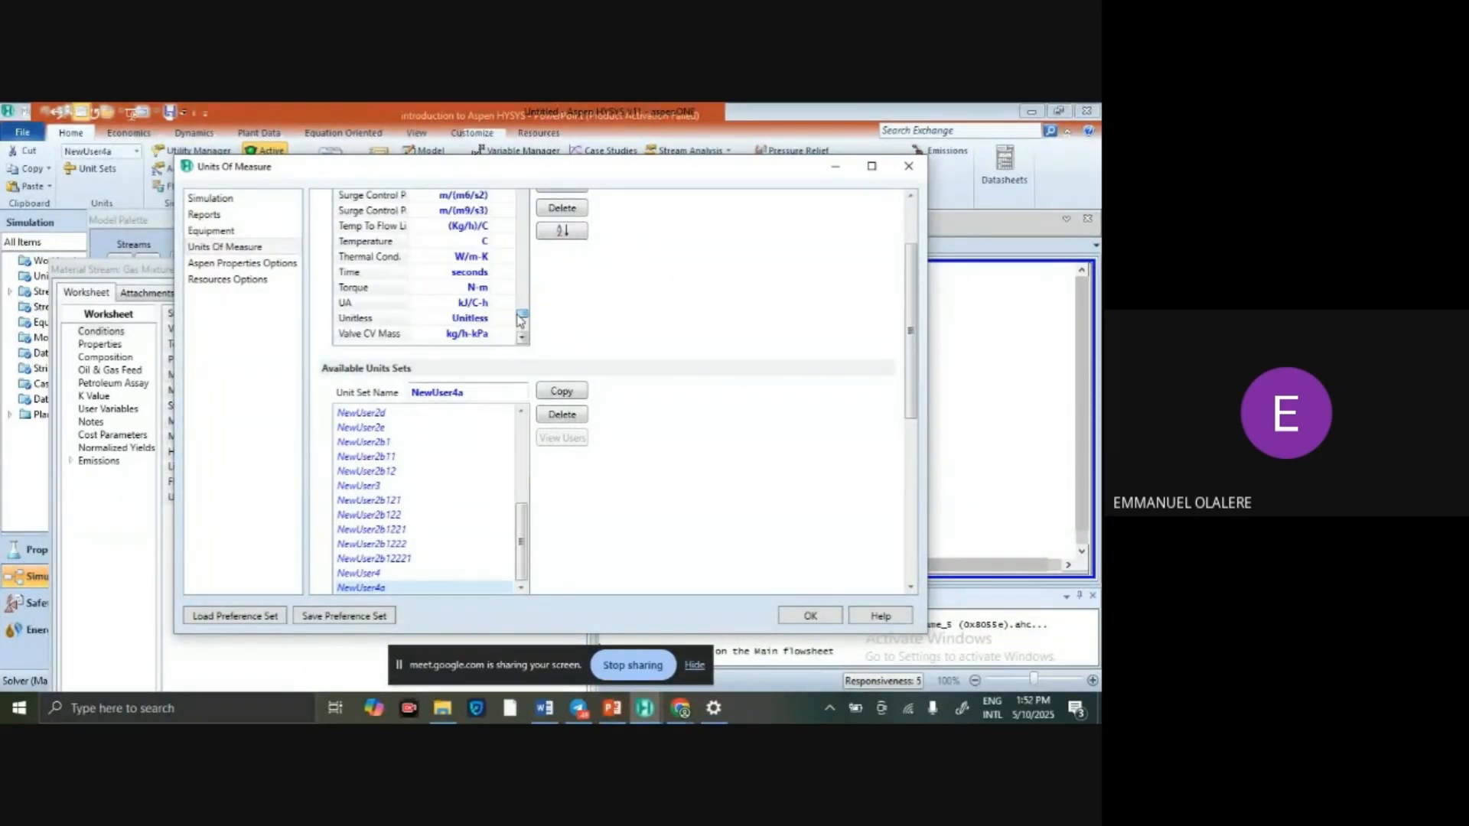
{"action": "left_click", "coordinate": [476, 242]}
{"action": "left_click", "coordinate": [487, 242]}
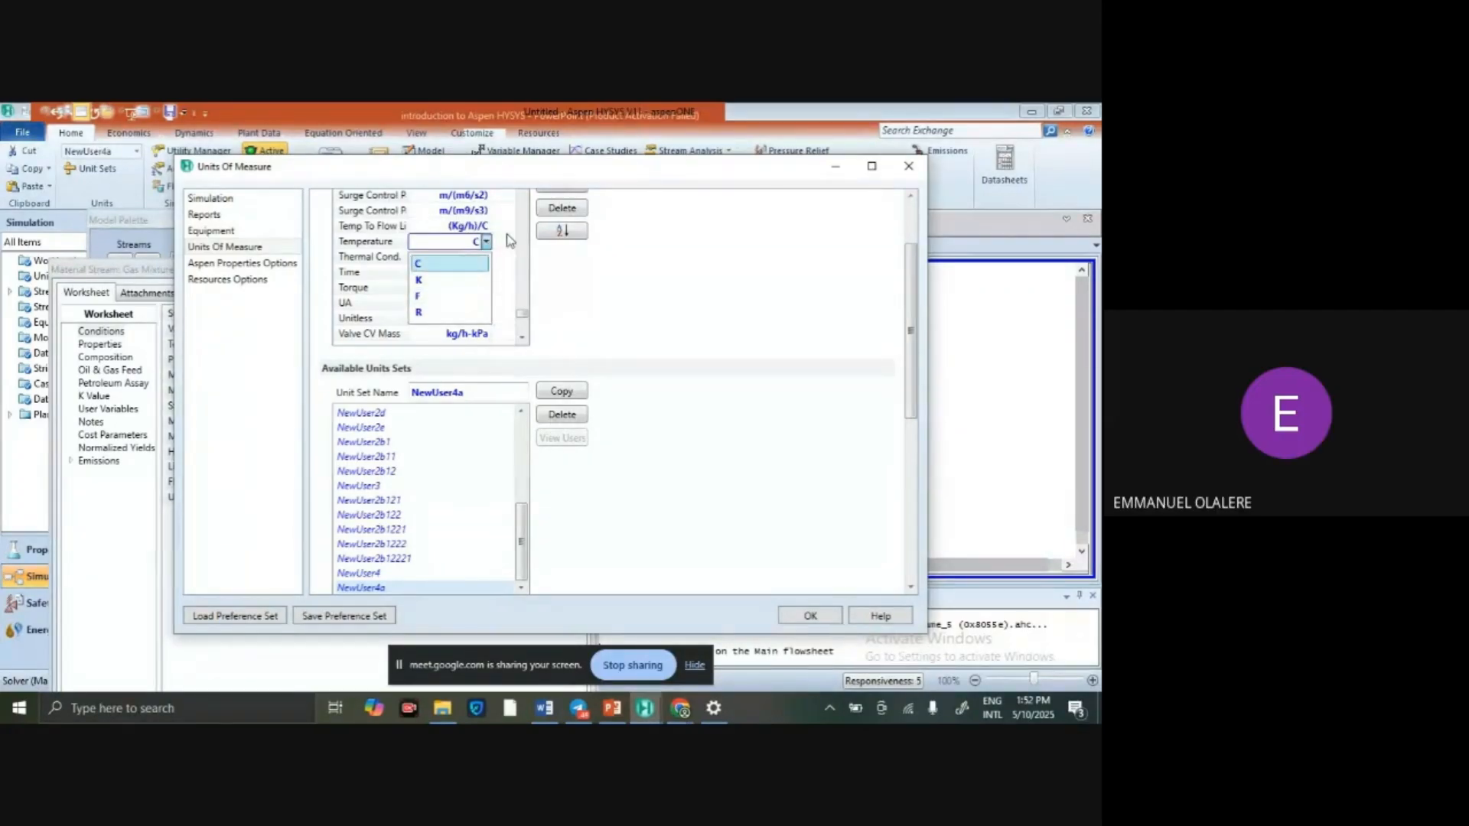
{"action": "left_click", "coordinate": [517, 241]}
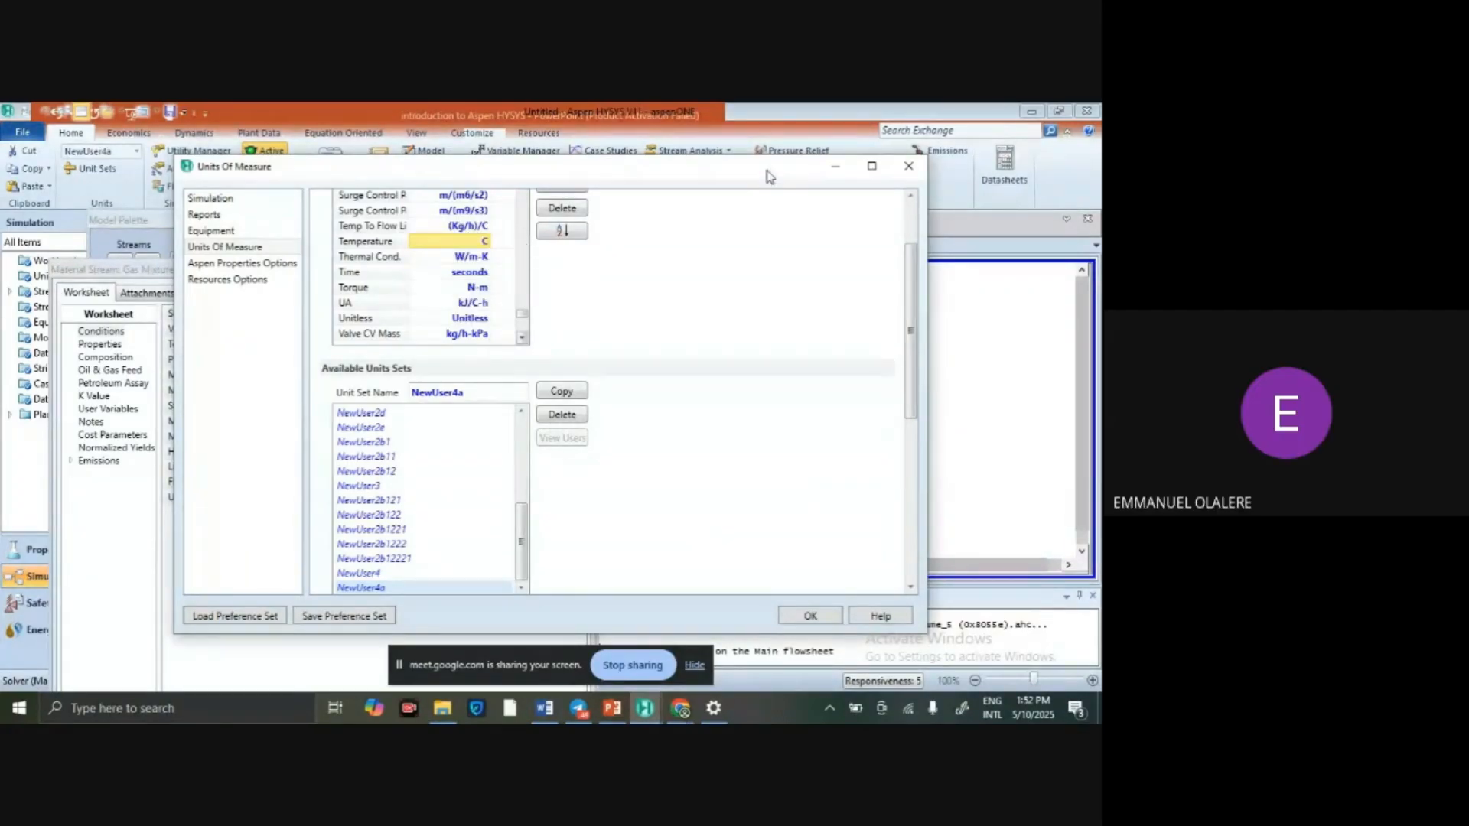
{"action": "left_click", "coordinate": [909, 168]}
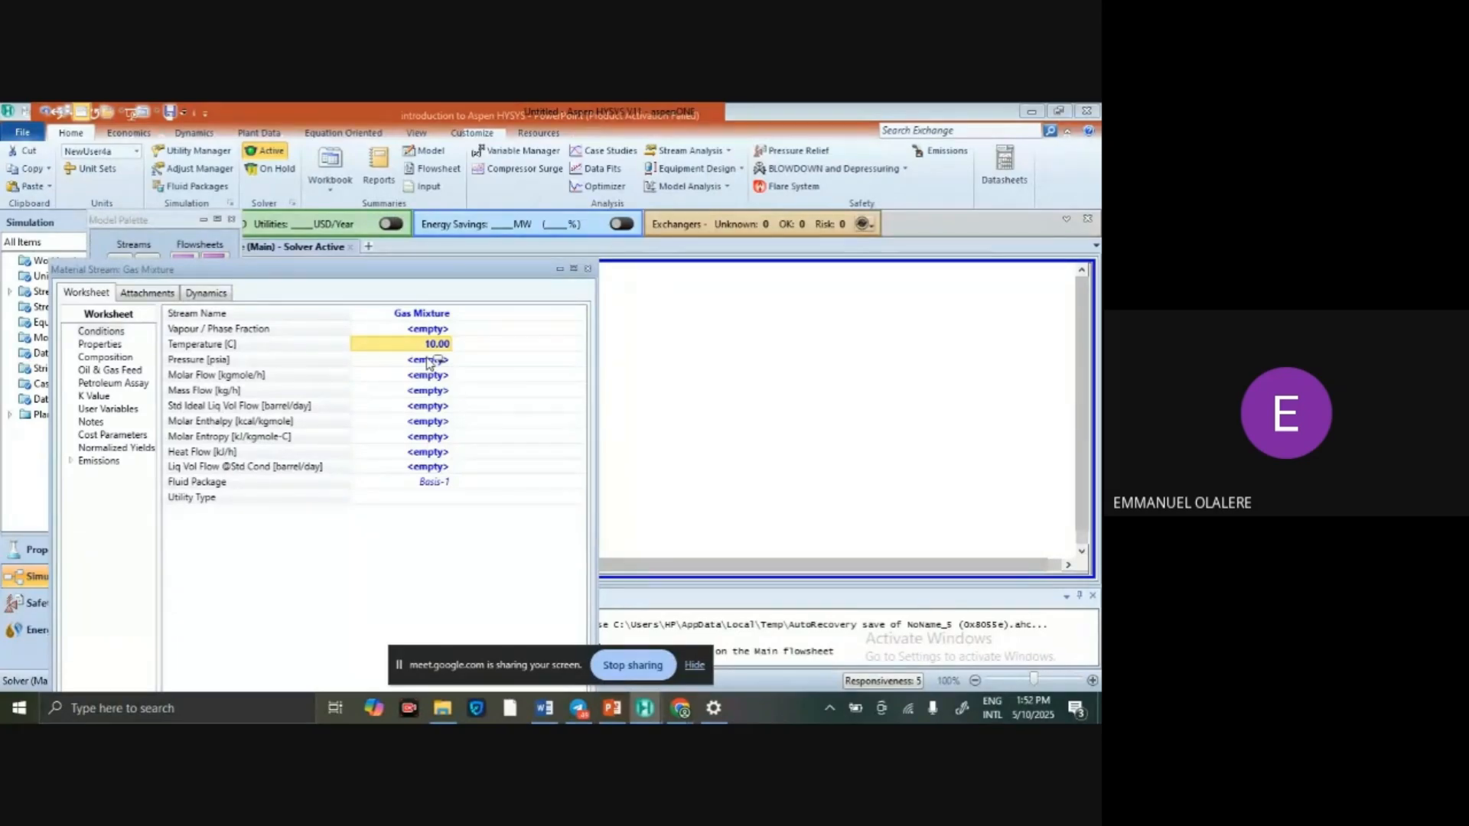
Set the Gas Mixture stream's pressure to 1 atm and move its window up to reveal the whole worksheet.
{"action": "left_click", "coordinate": [427, 360]}
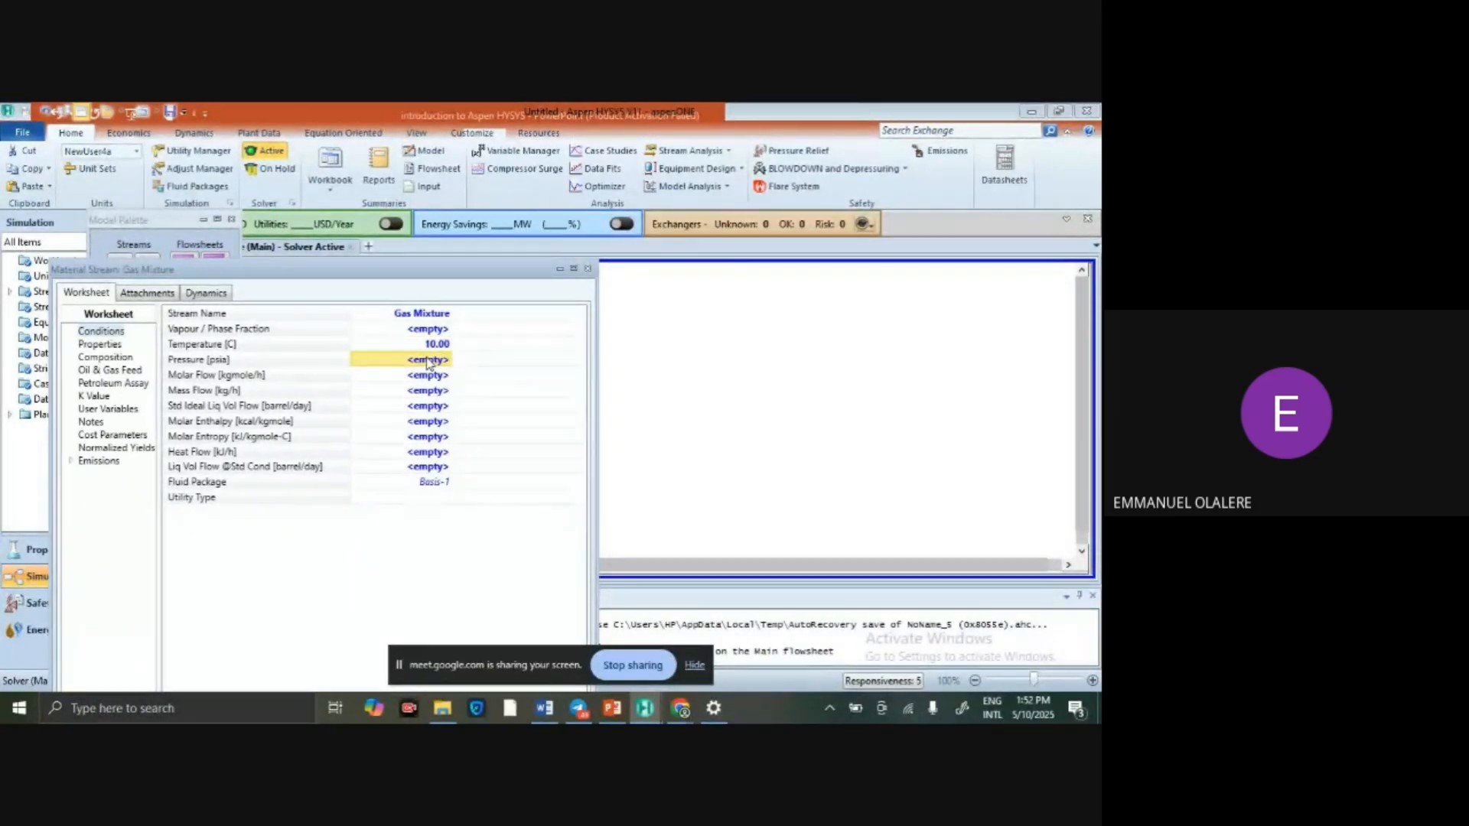
{"action": "type", "text": "1"}
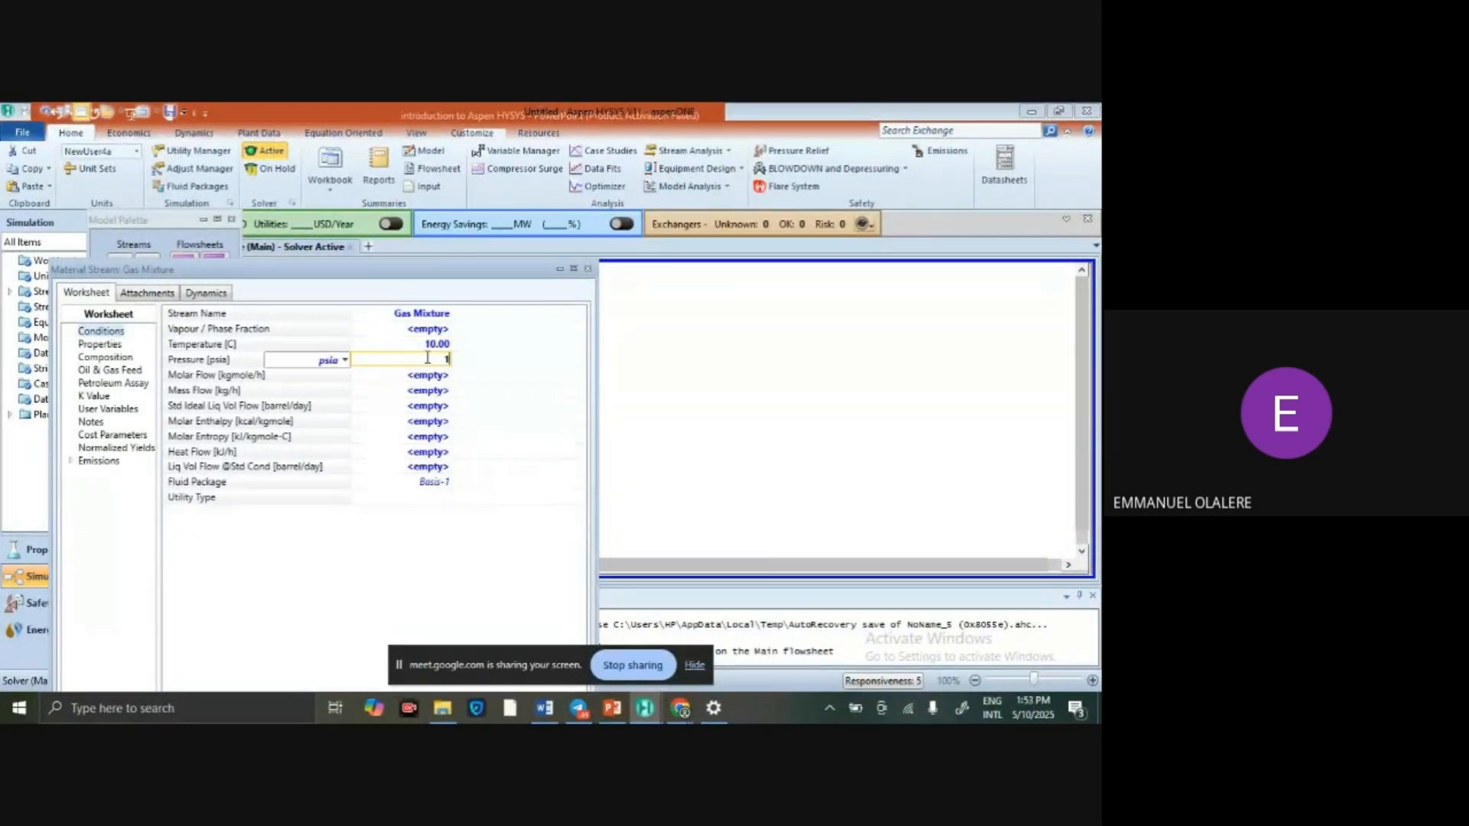
{"action": "left_click", "coordinate": [345, 360]}
{"action": "left_click_drag", "start_coordinate": [342, 471], "coordinate": [341, 387]}
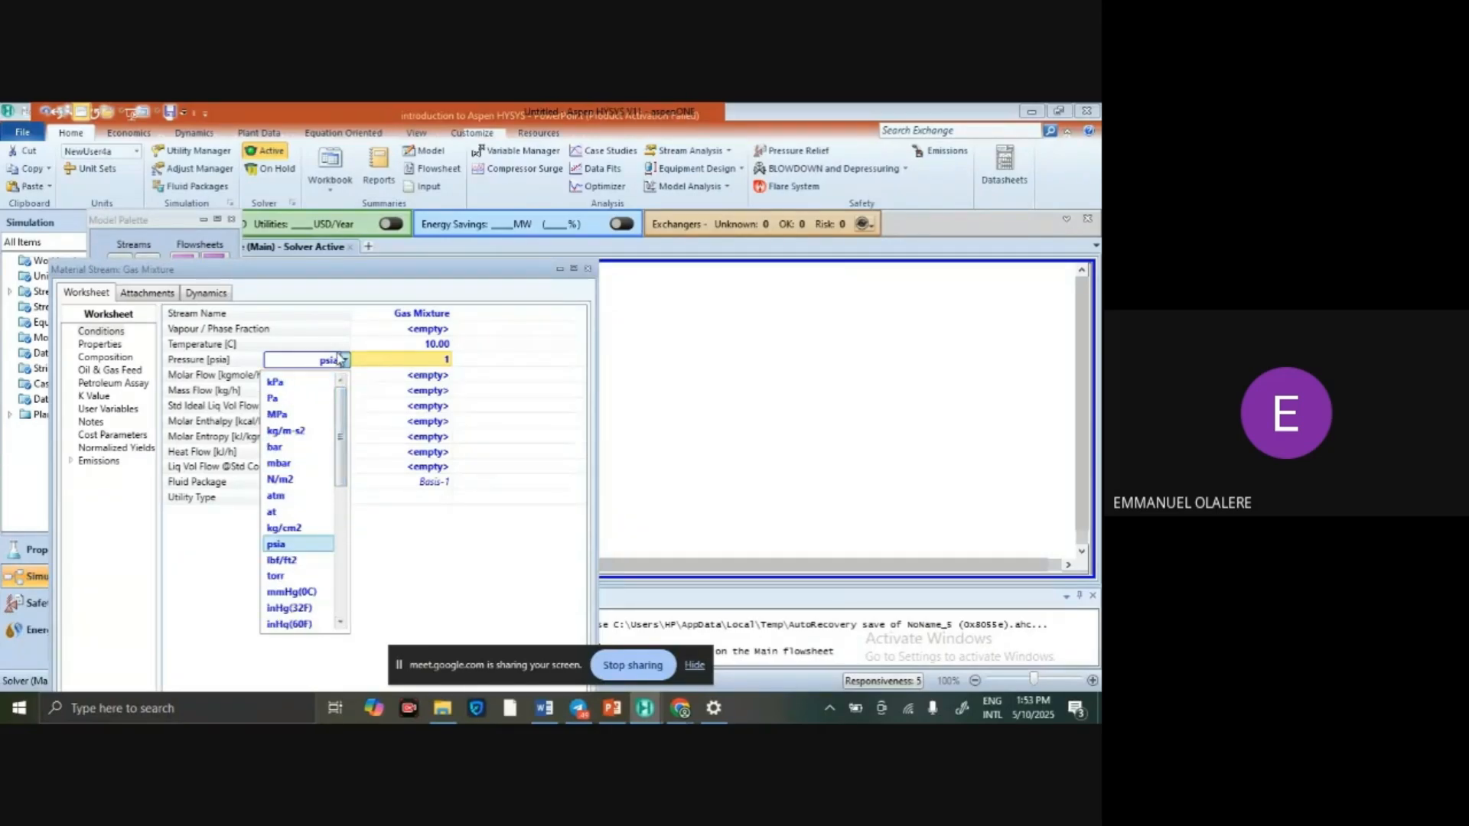
{"action": "left_click", "coordinate": [287, 495]}
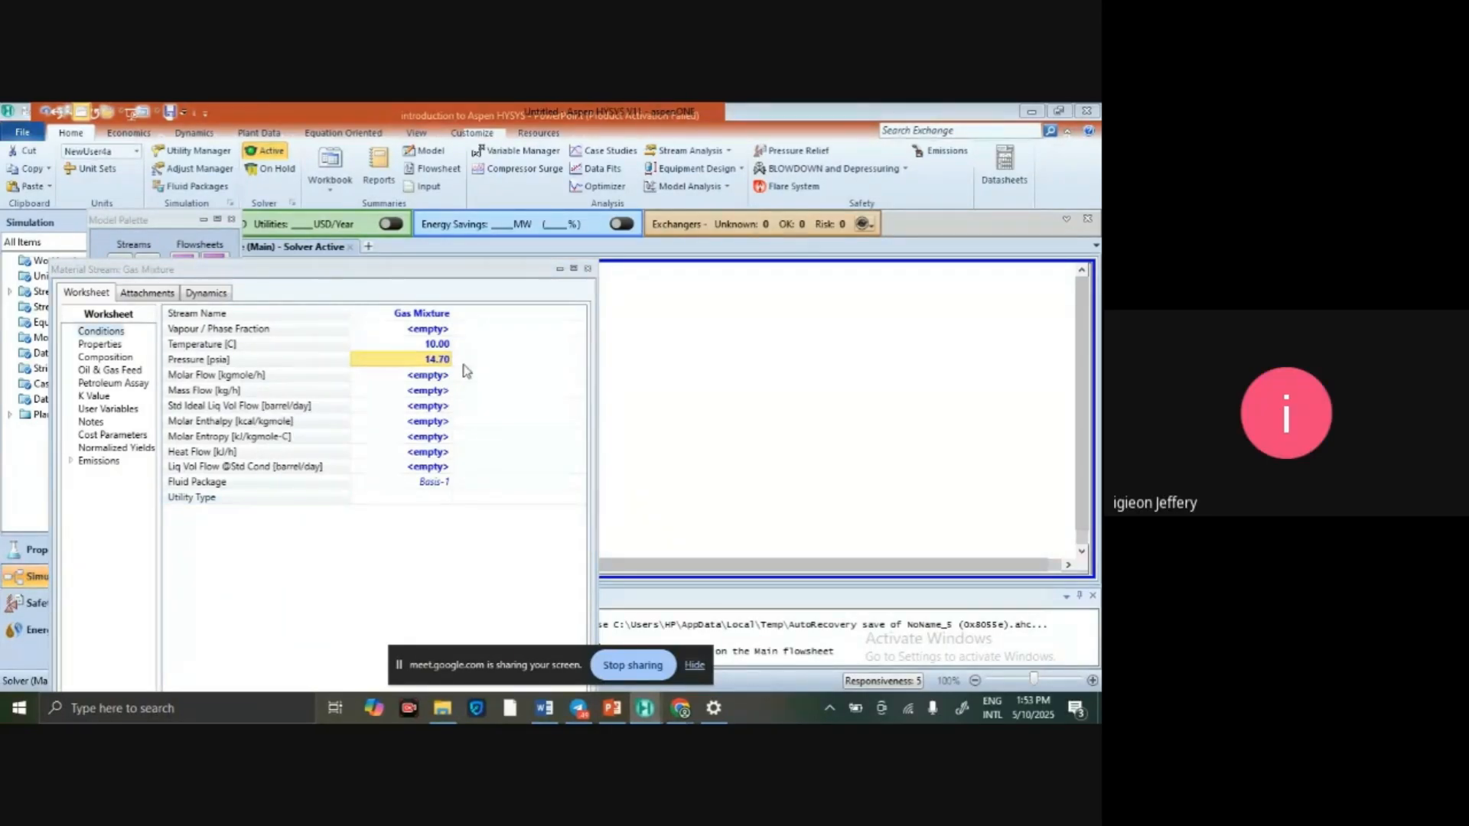
{"action": "left_click_drag", "start_coordinate": [462, 274], "coordinate": [482, 154]}
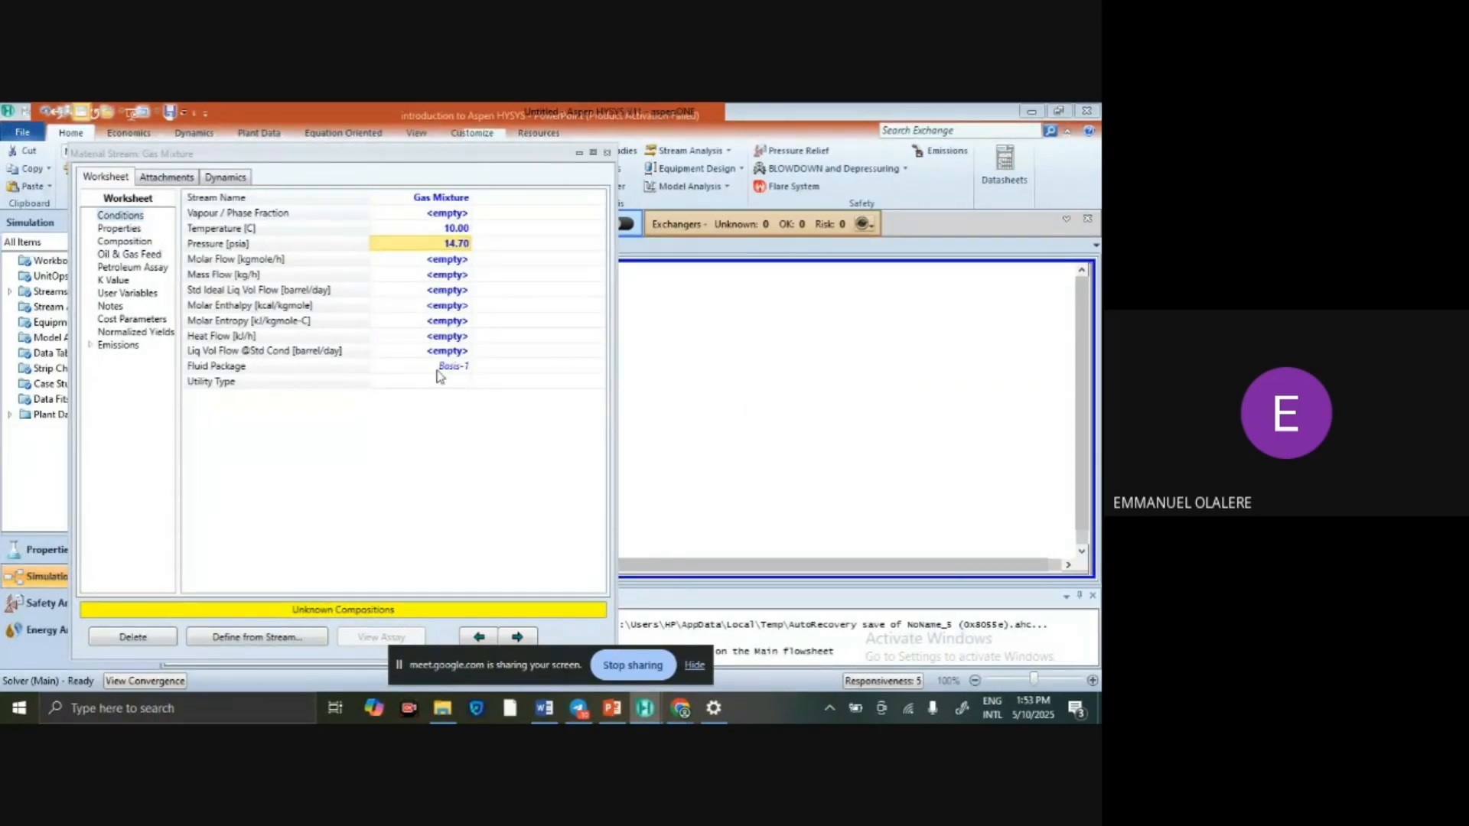
Open the Gas Mixture stream's composition page and review the available compositional basis options without changing the basis.
{"action": "left_click", "coordinate": [115, 281]}
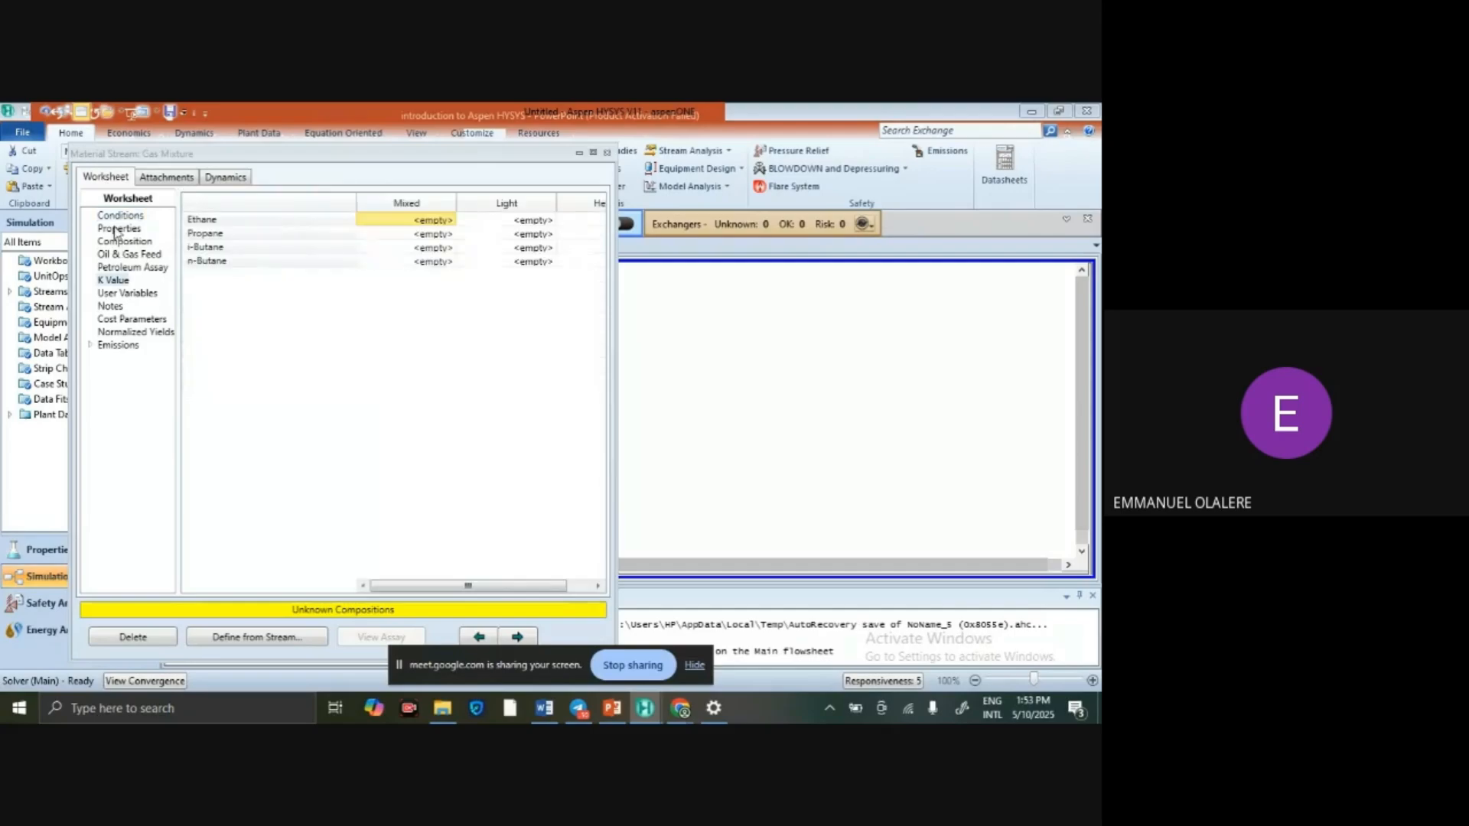
{"action": "left_click", "coordinate": [120, 217]}
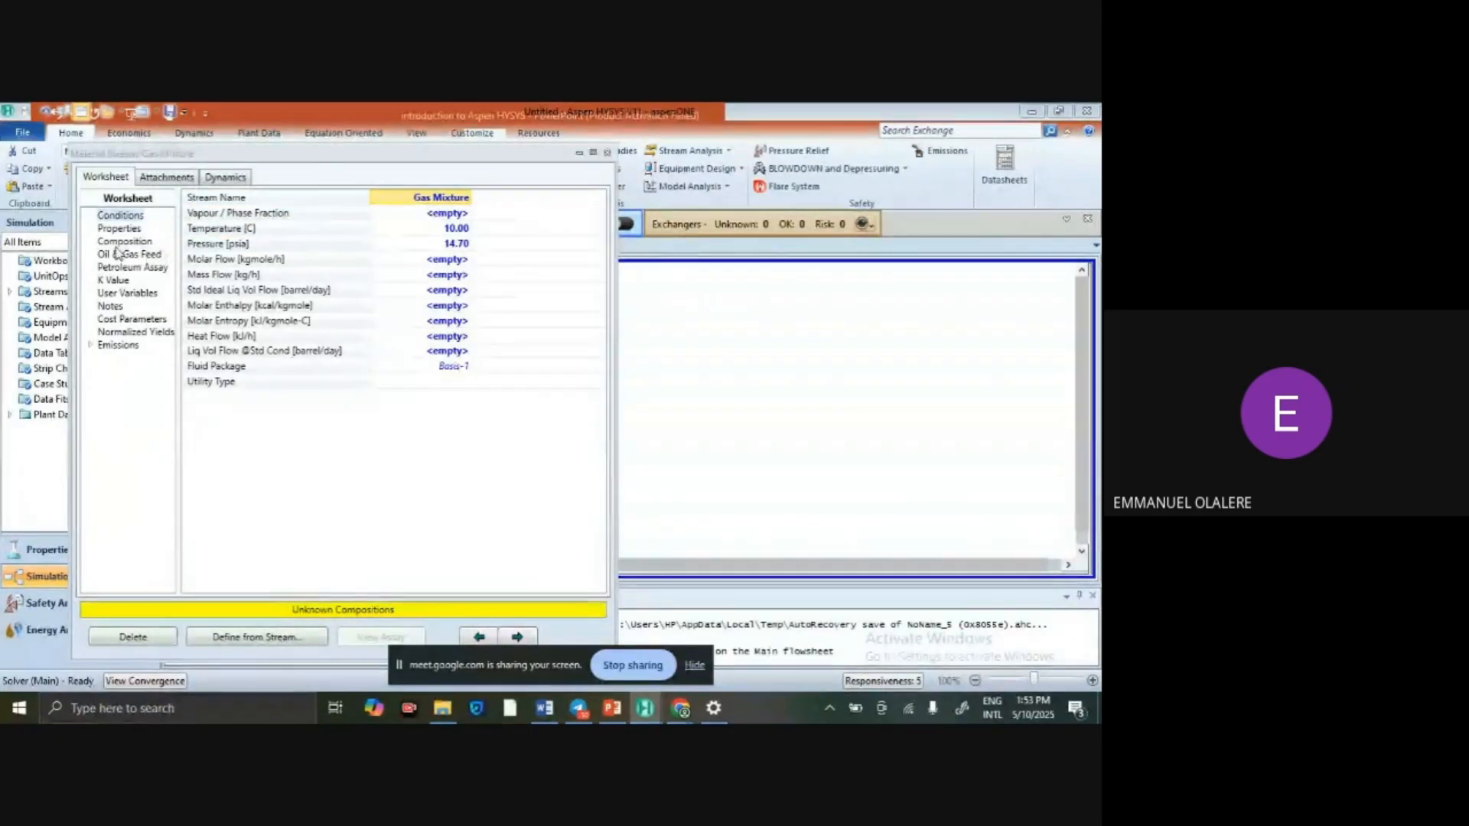
{"action": "left_click", "coordinate": [122, 241]}
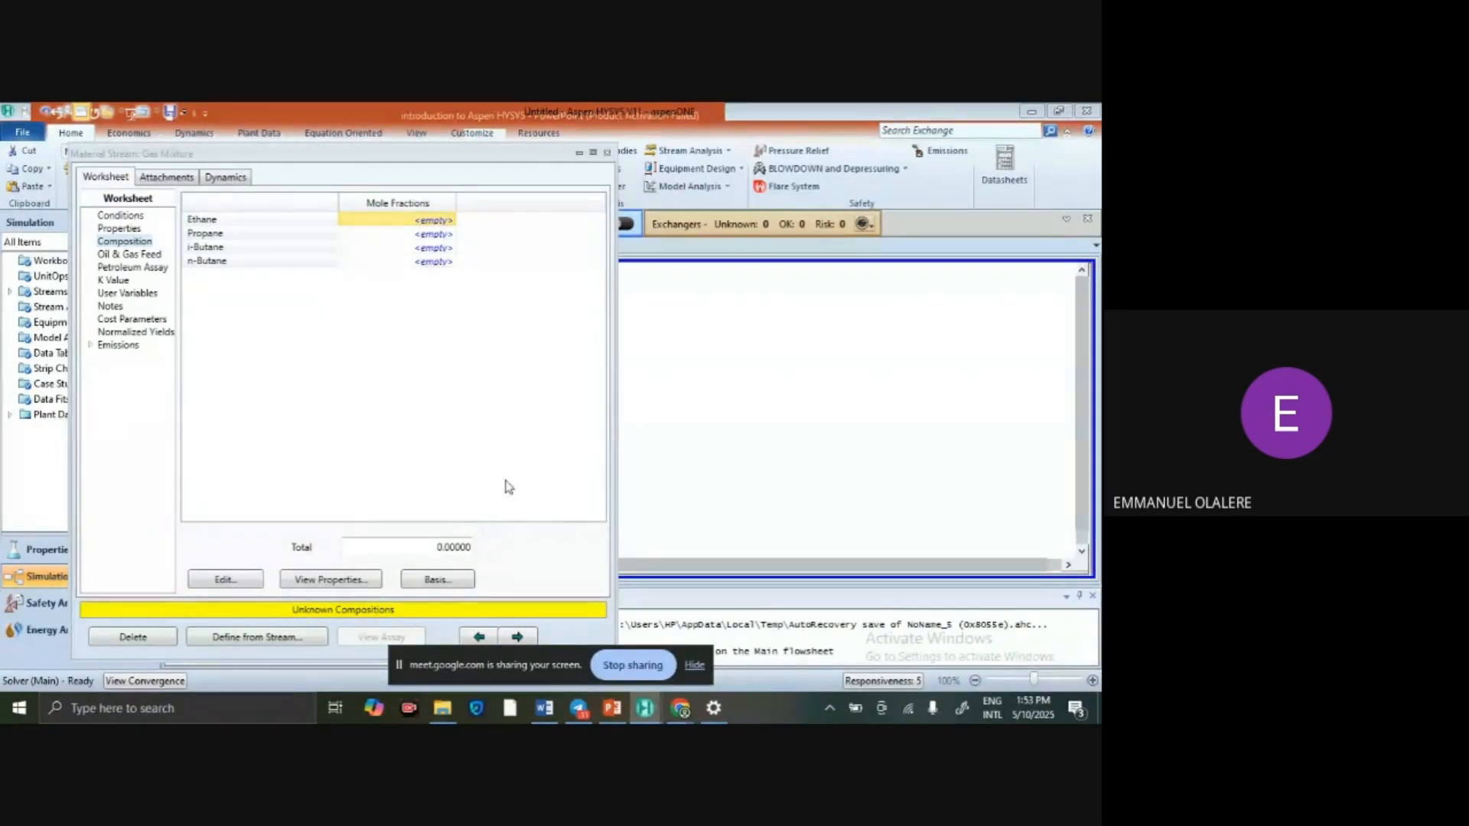
{"action": "left_click", "coordinate": [448, 584]}
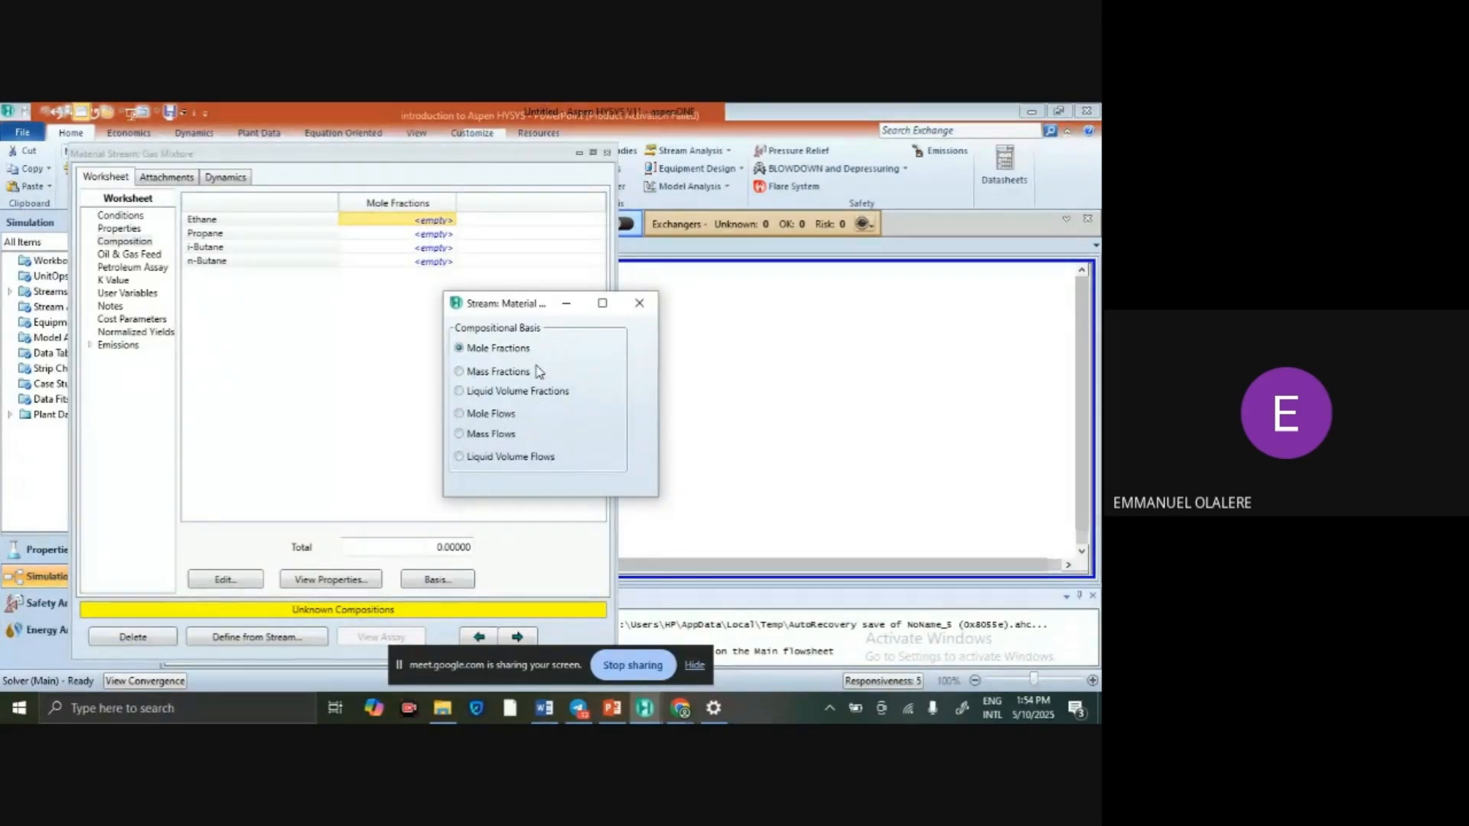
{"action": "left_click", "coordinate": [638, 303]}
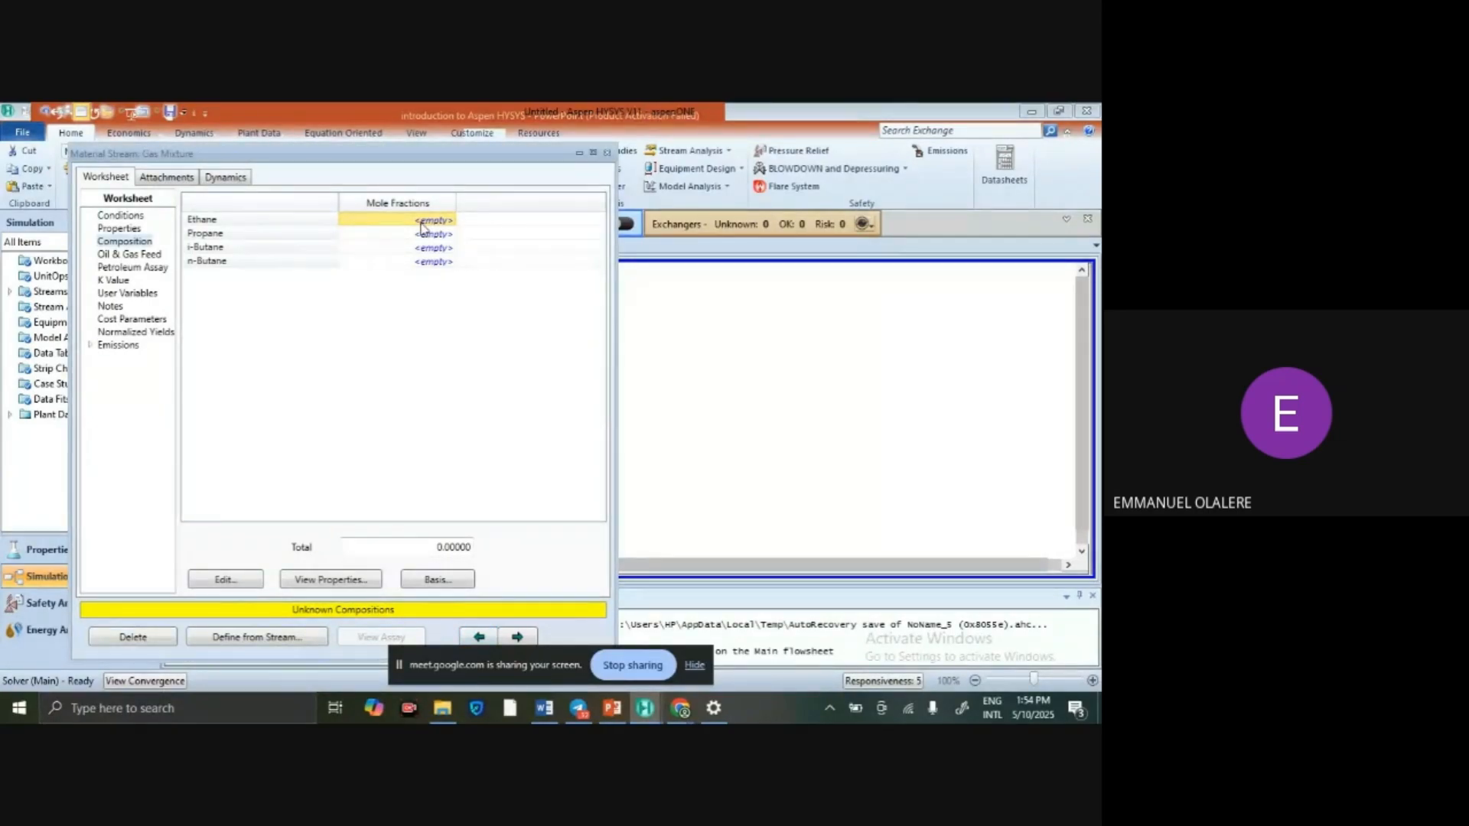
Enter the Gas Mixture mole fractions as ethane 0.15, propane 0.2, i-butane 0.6 and n-butane 0.05, and accept the composition.
{"action": "type", "text": "0.15"}
{"action": "key", "text": "Return"}
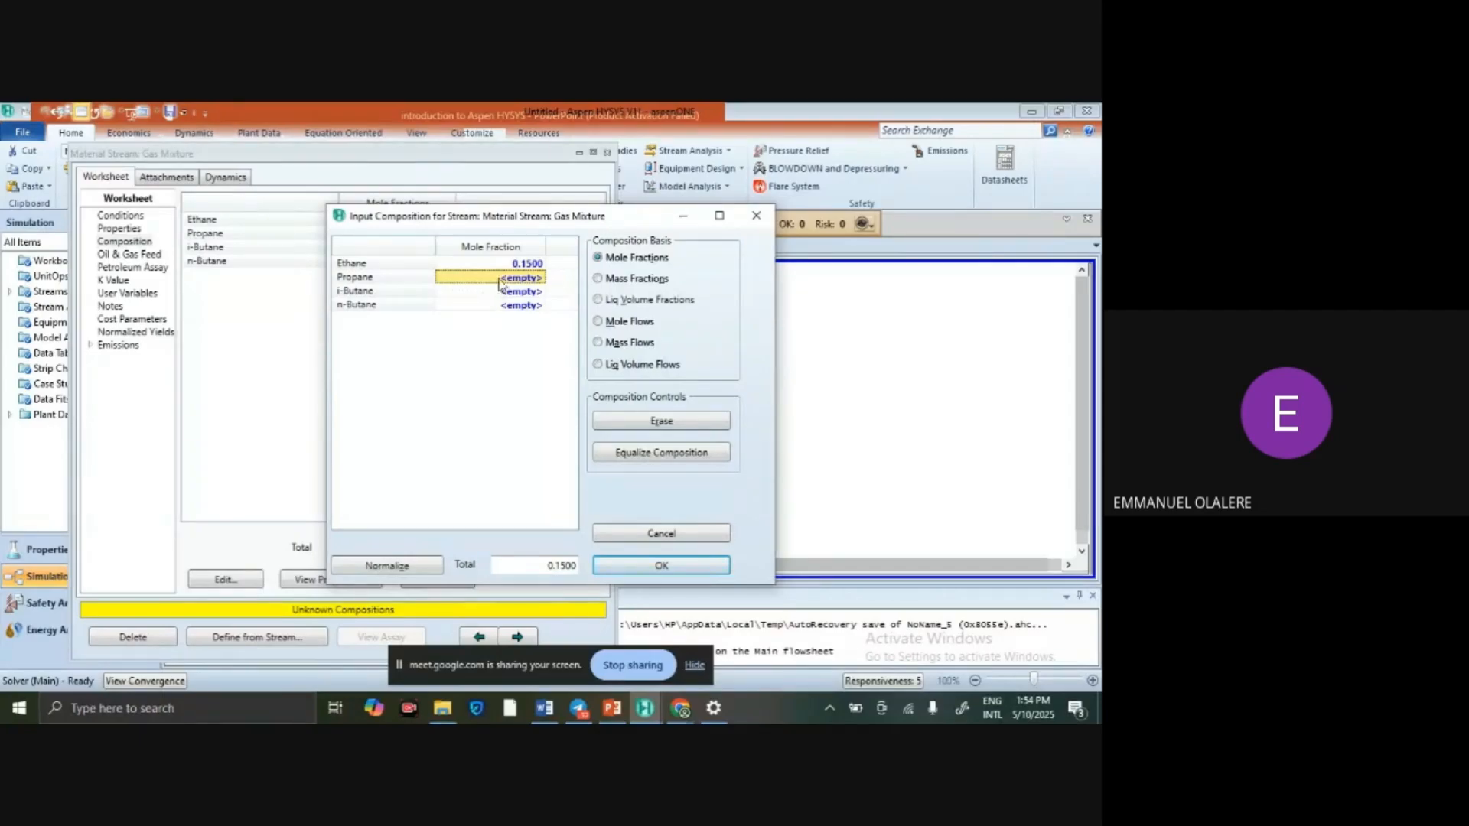
{"action": "type", "text": "0.2"}
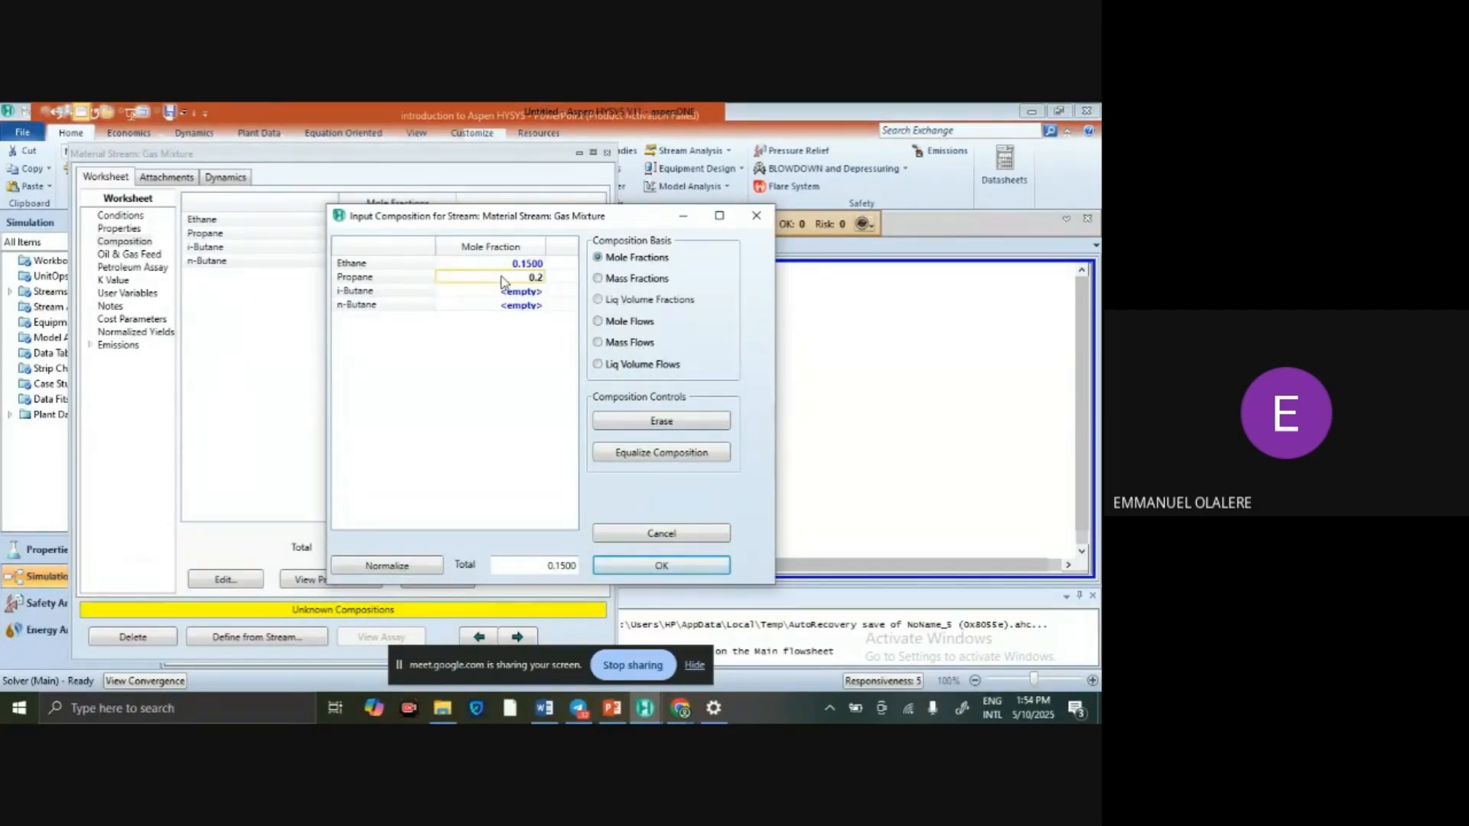
{"action": "key", "text": "Return"}
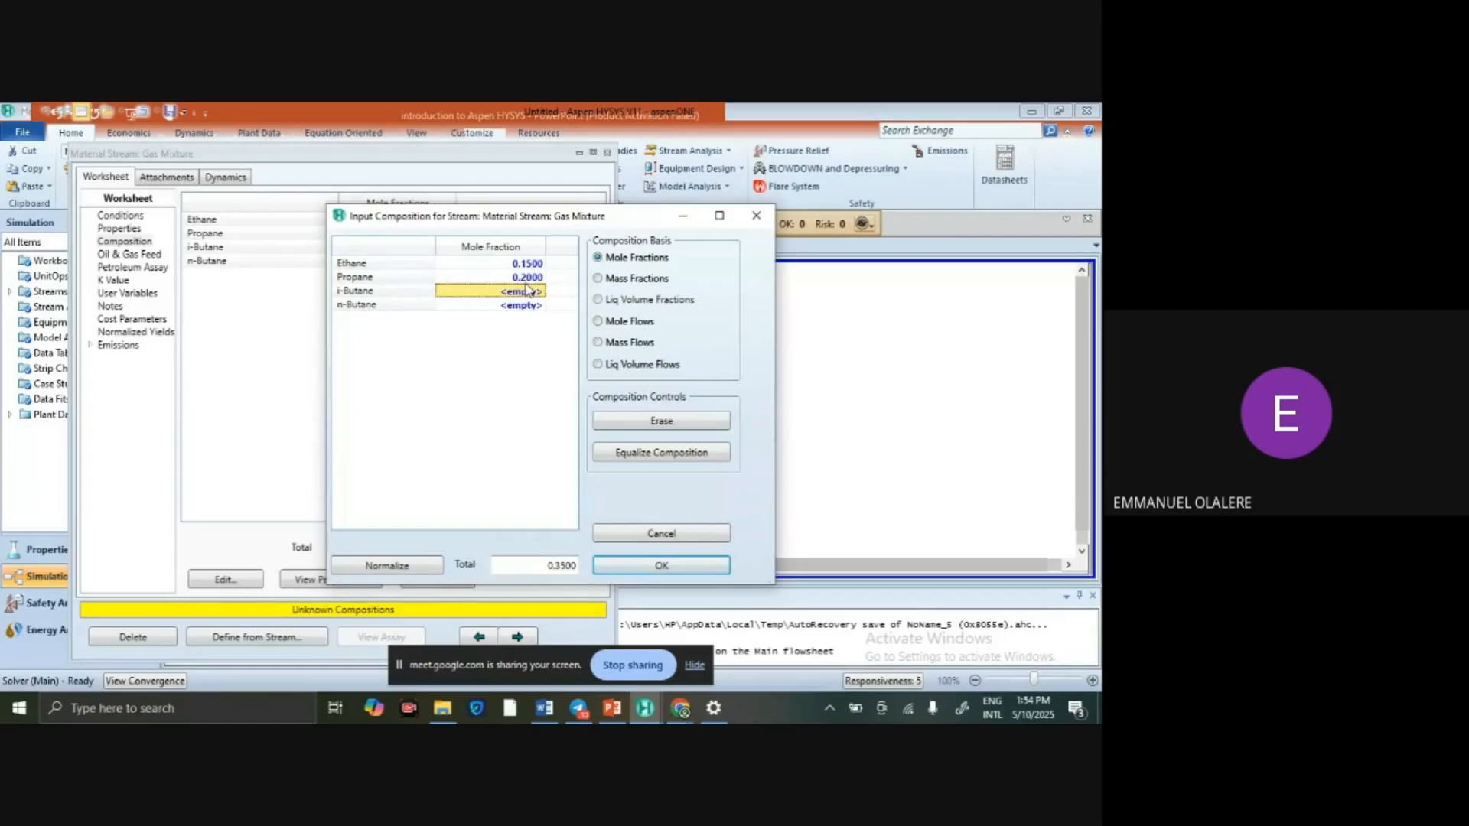
{"action": "type", "text": "0."}
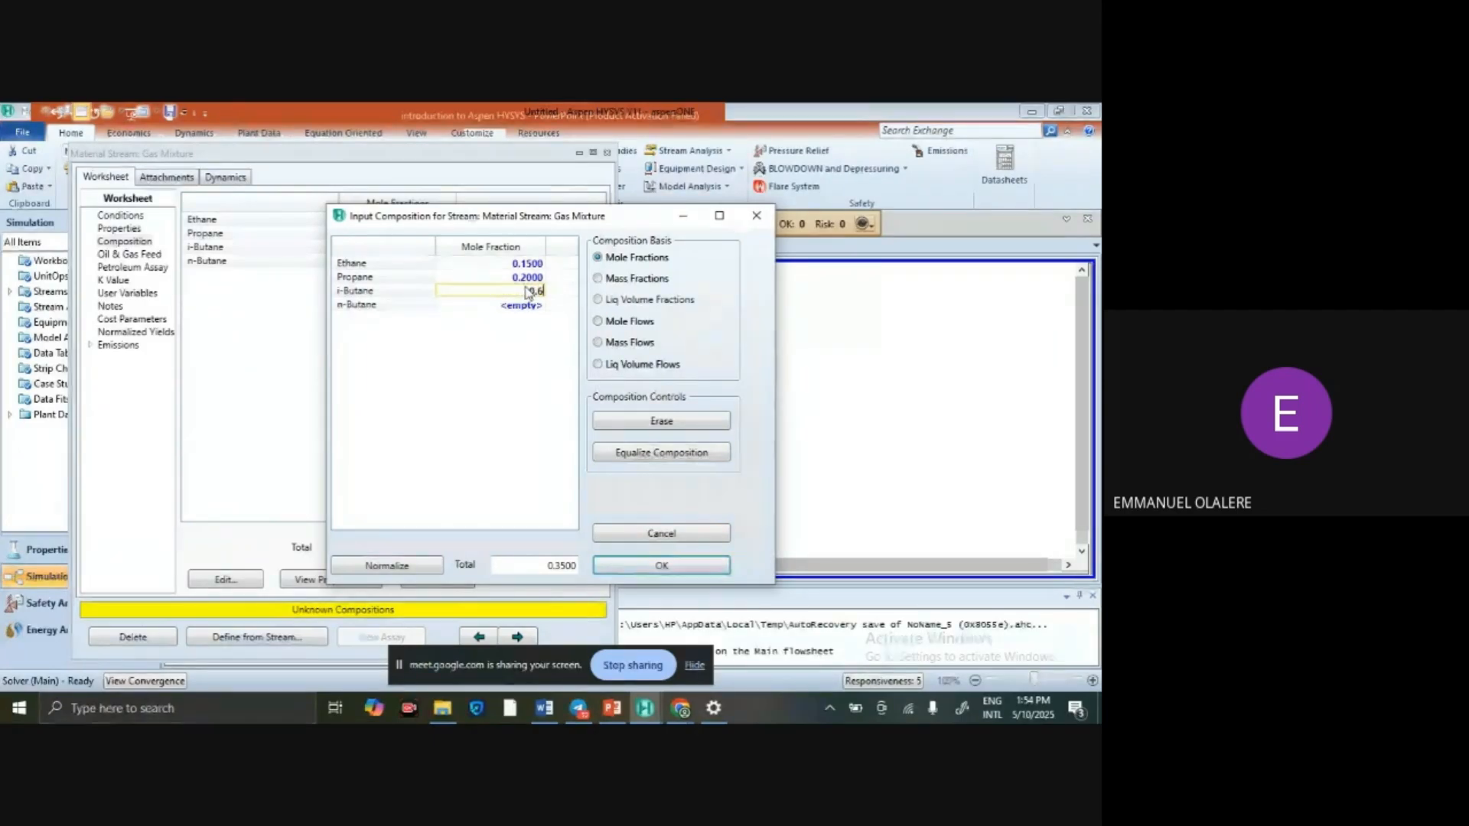
{"action": "type", "text": "6"}
{"action": "key", "text": "Return"}
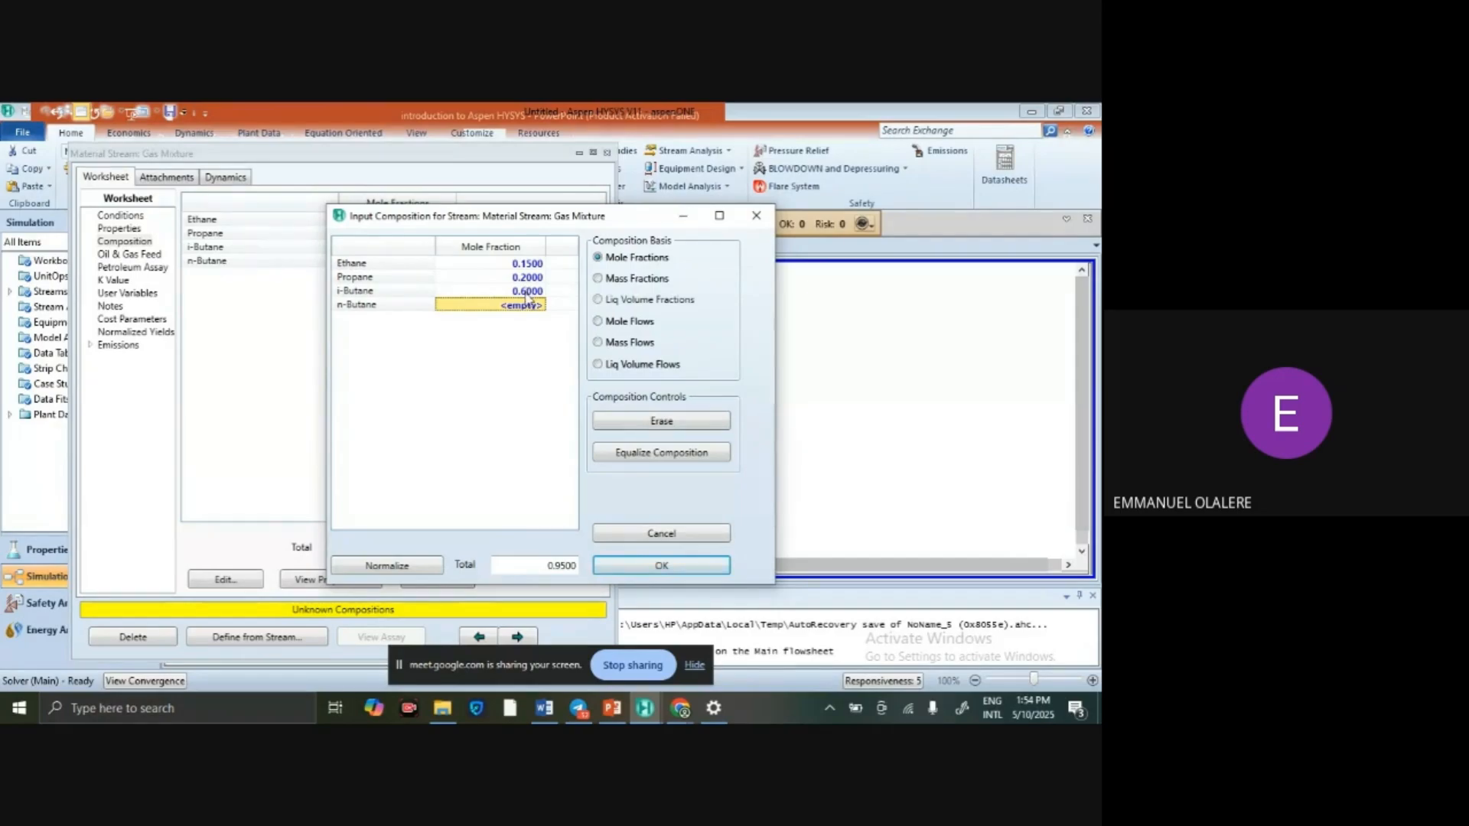
{"action": "type", "text": "0"}
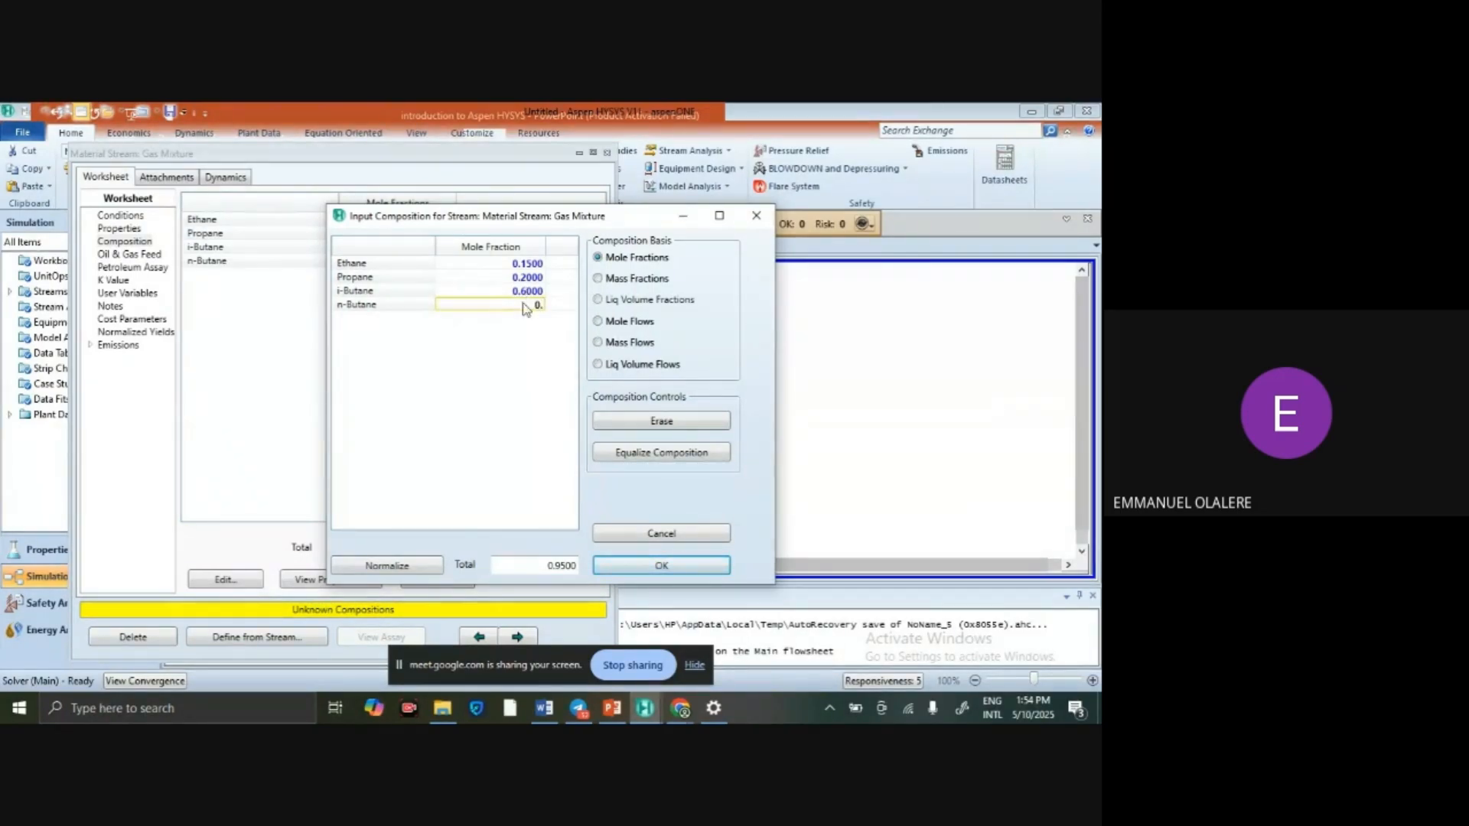
{"action": "type", "text": ".05"}
{"action": "key", "text": "Return"}
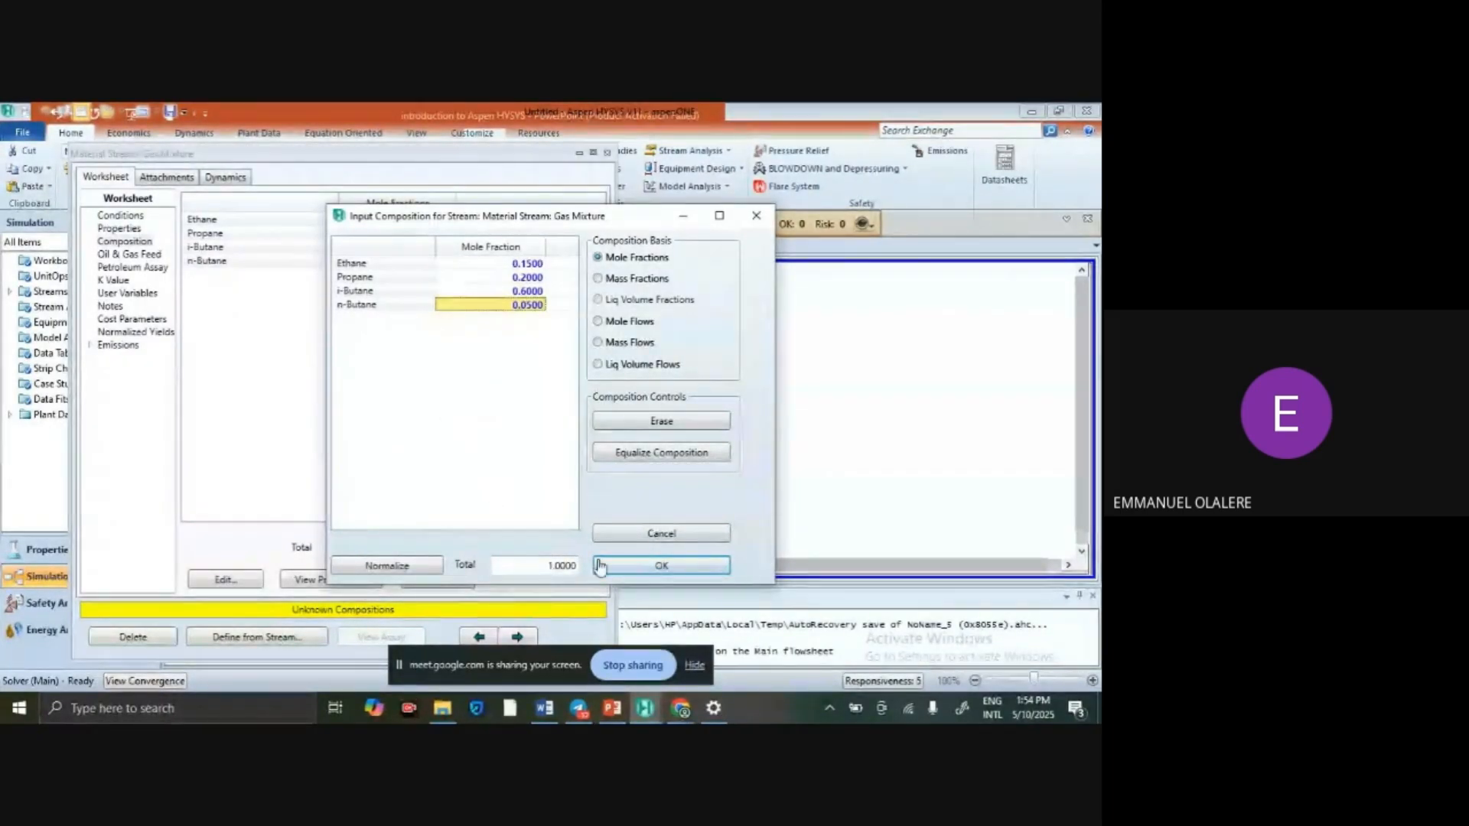
{"action": "left_click", "coordinate": [662, 567]}
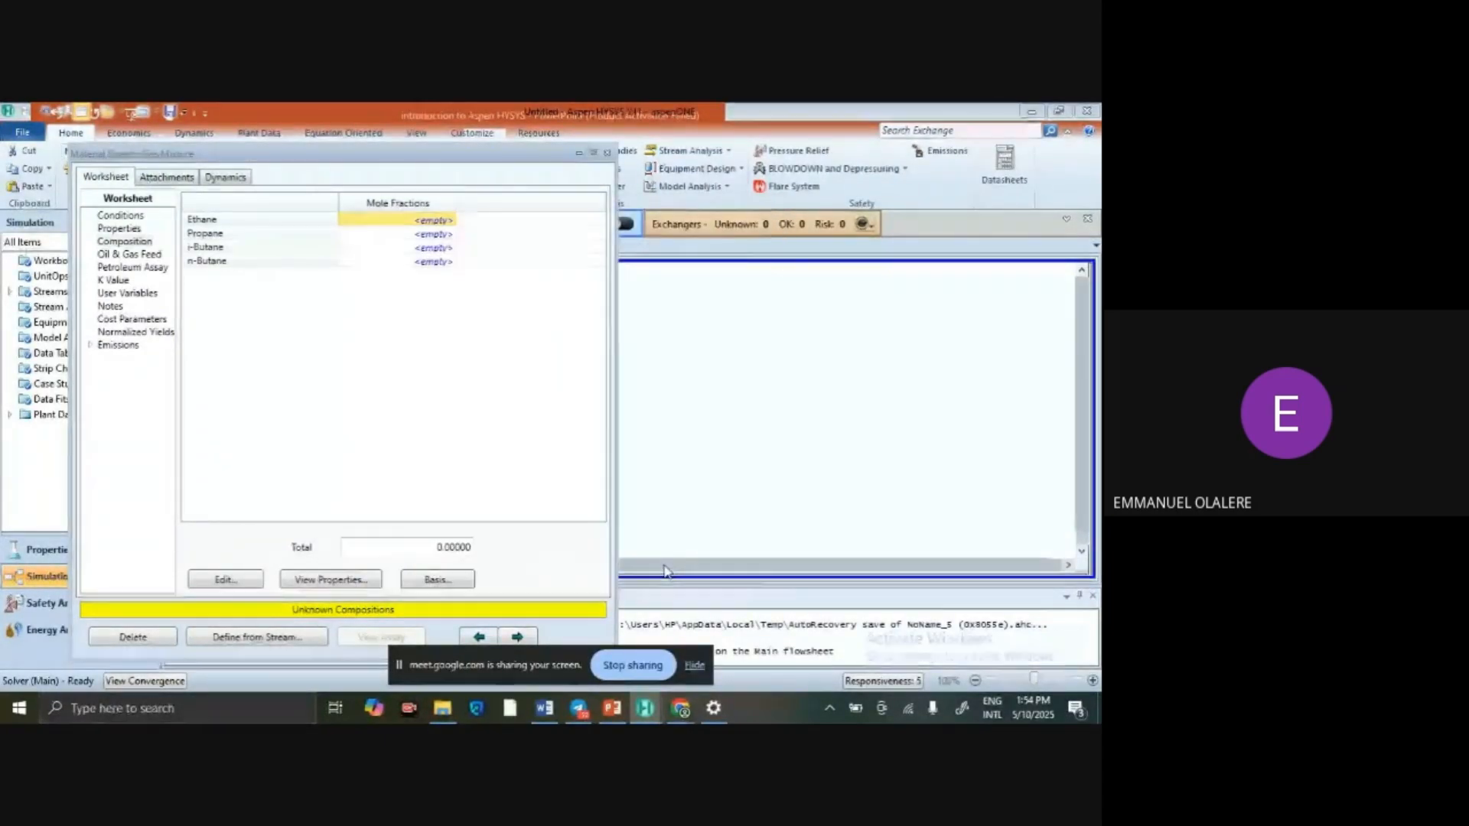
Examine the Gas Mixture stream's calculated conditions and physical properties, and return to its conditions page.
{"action": "left_click", "coordinate": [117, 217]}
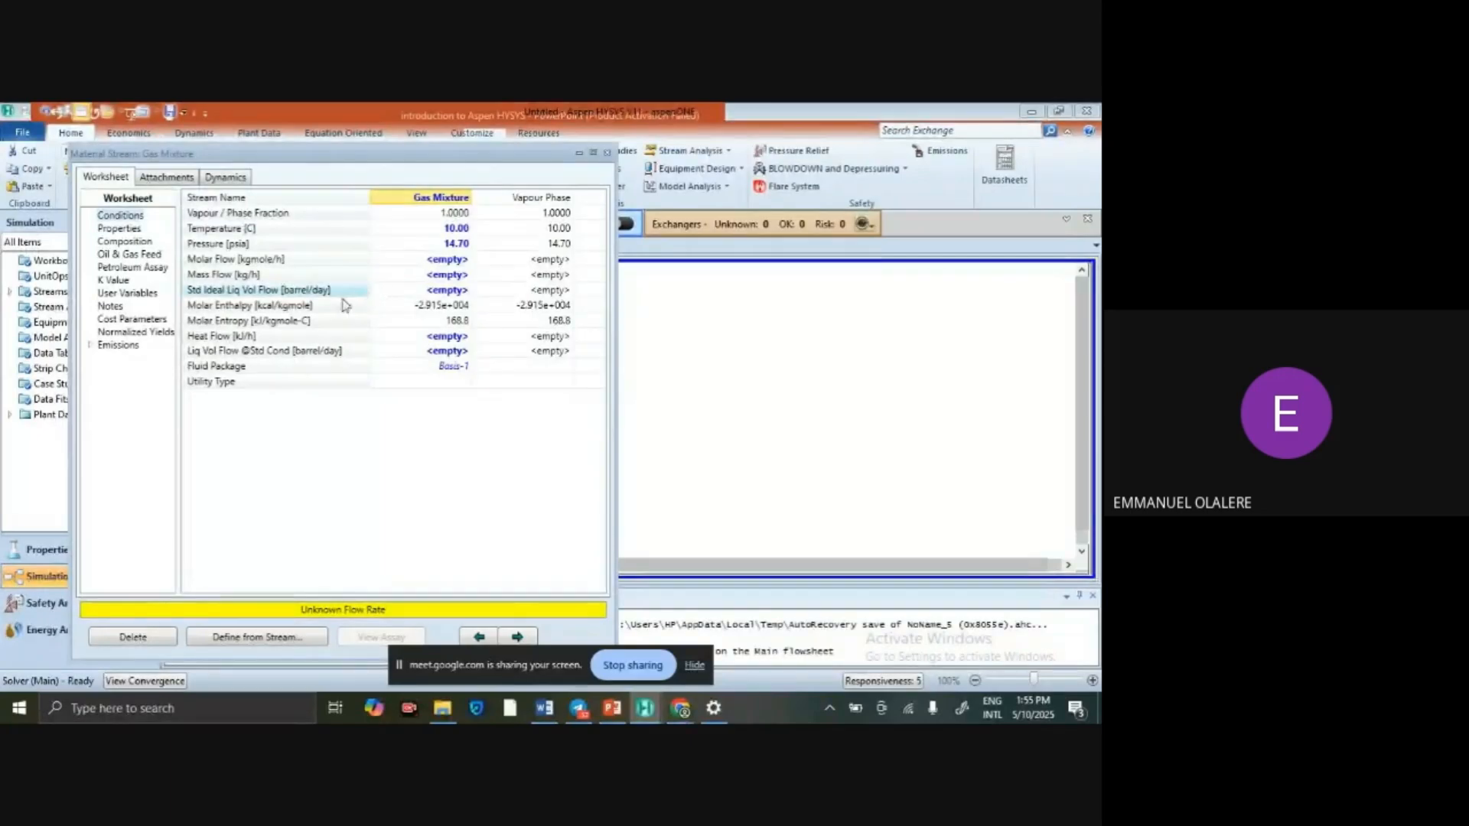
{"action": "mouse_move", "coordinate": [463, 308]}
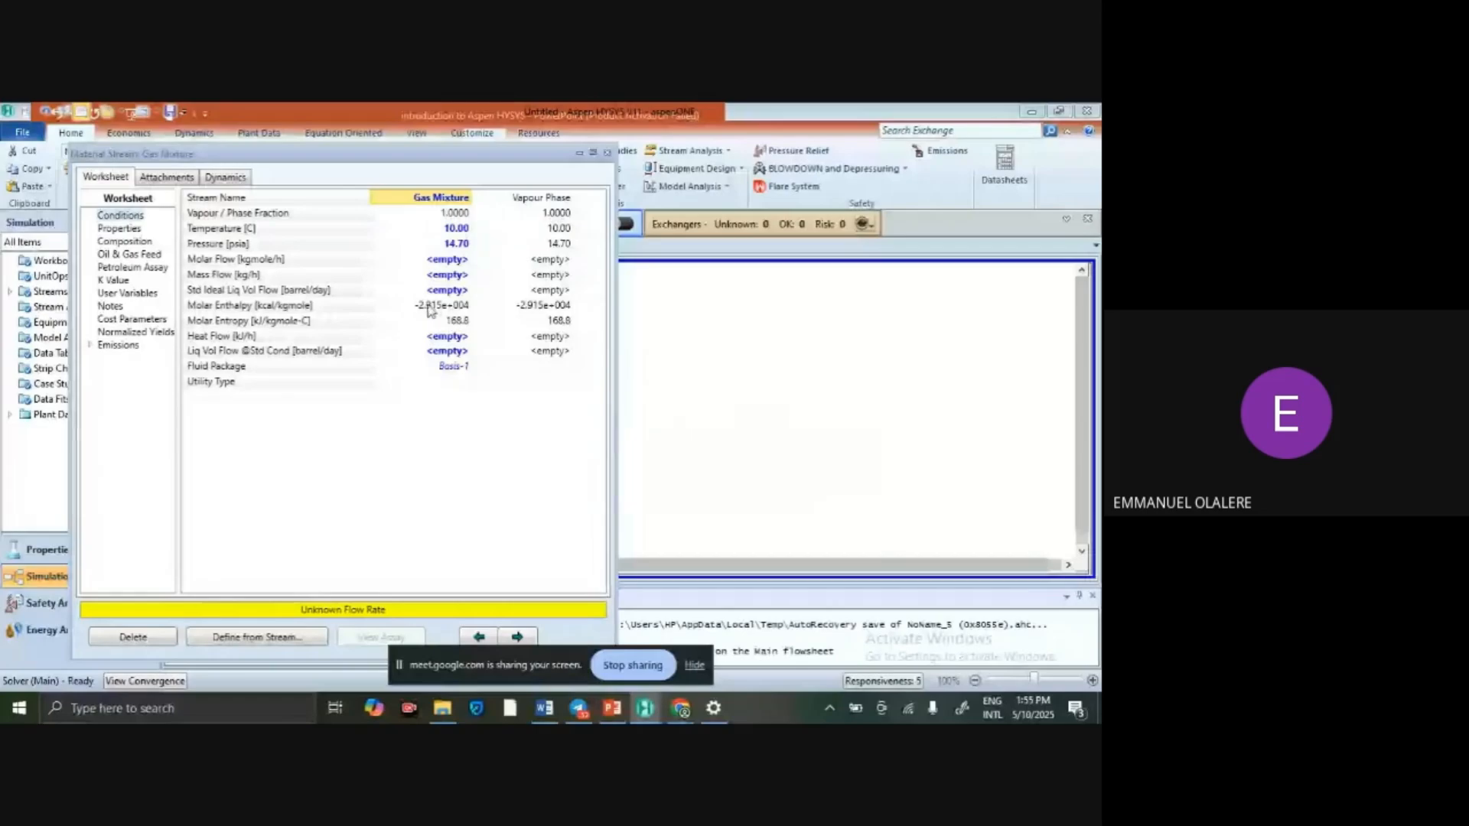
{"action": "left_click", "coordinate": [104, 231]}
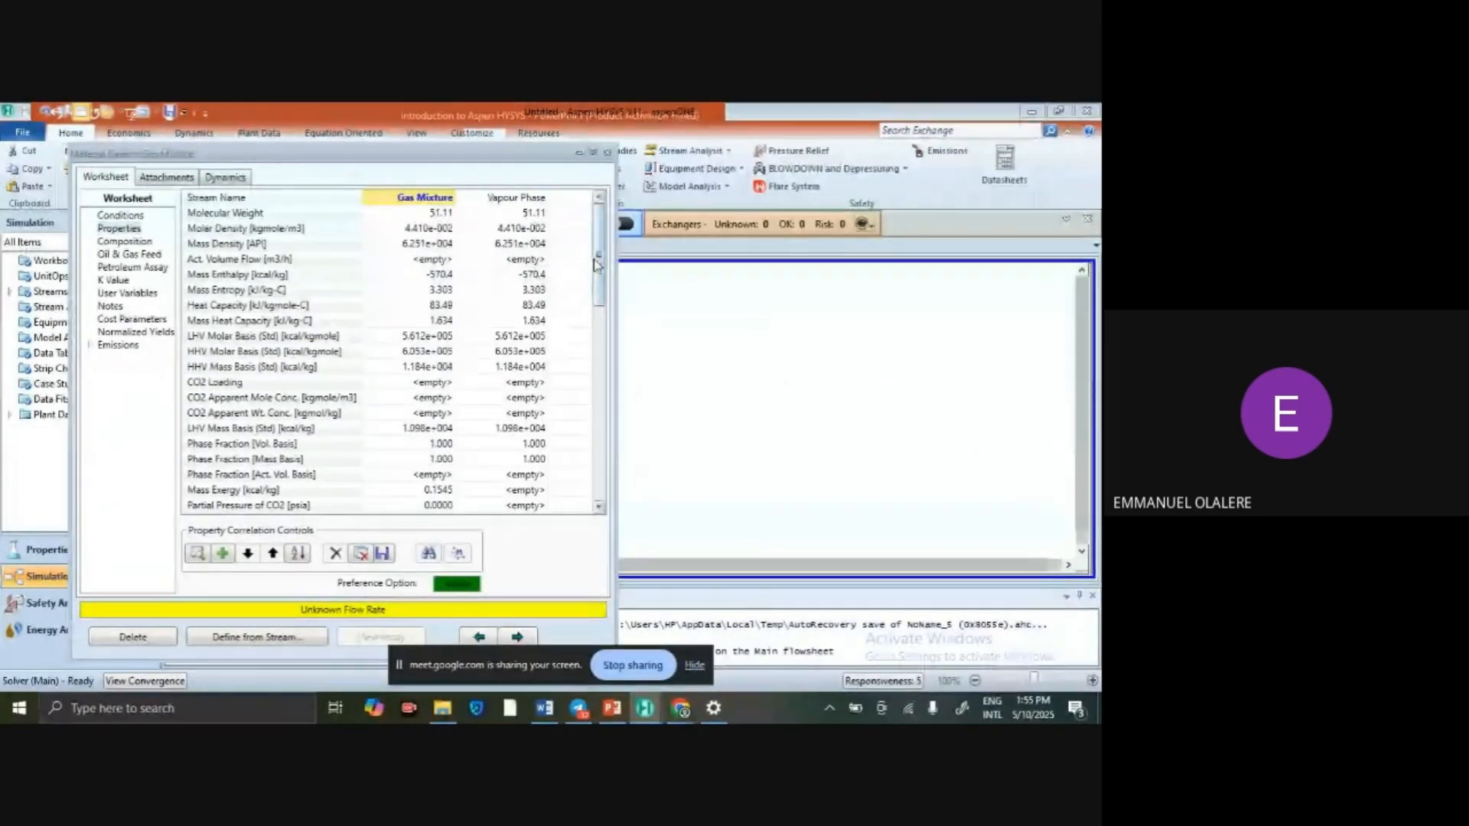
{"action": "left_click_drag", "start_coordinate": [596, 264], "coordinate": [595, 174]}
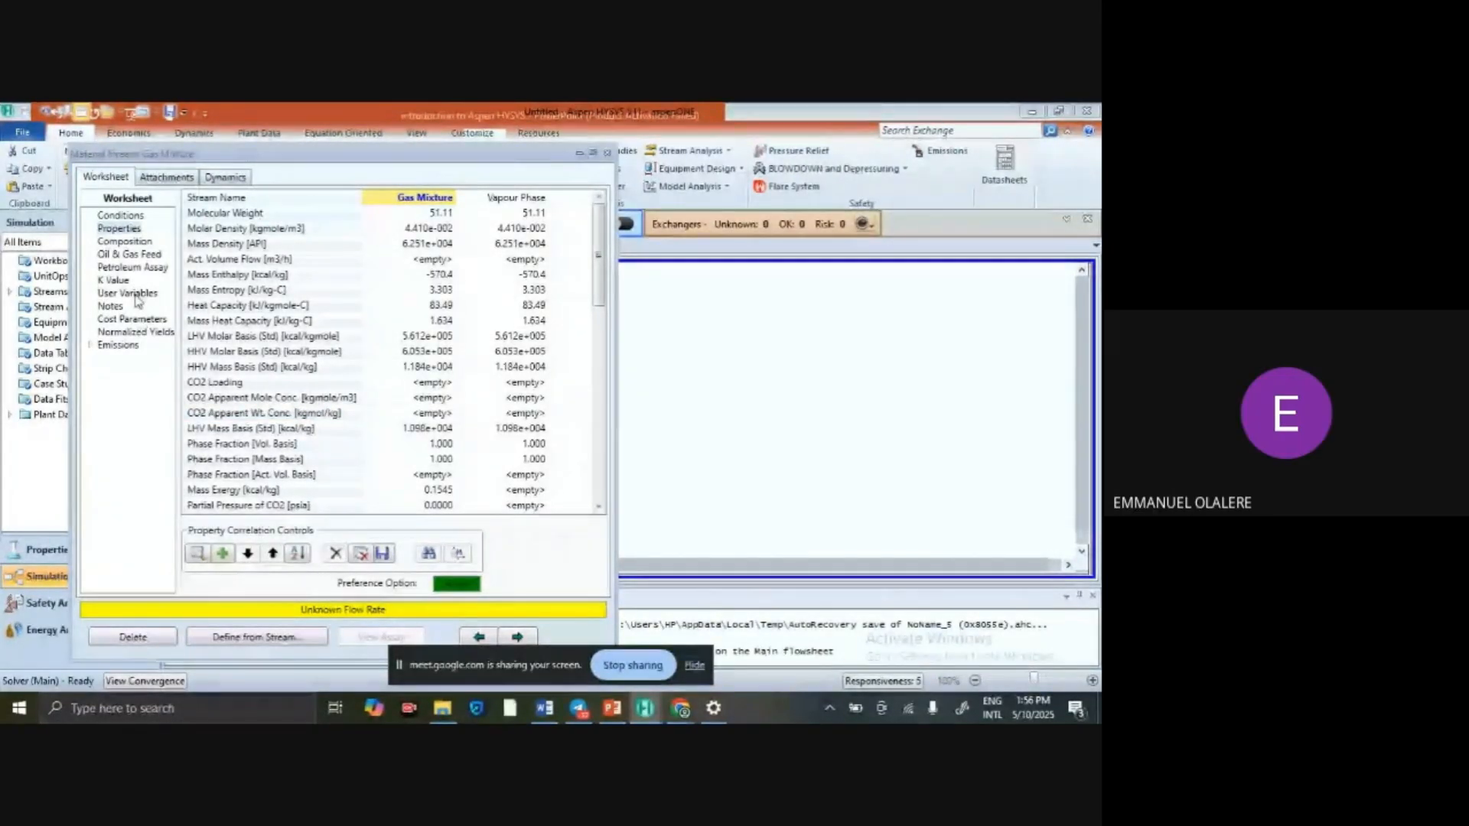
{"action": "left_click", "coordinate": [122, 216]}
{"action": "left_click", "coordinate": [122, 228]}
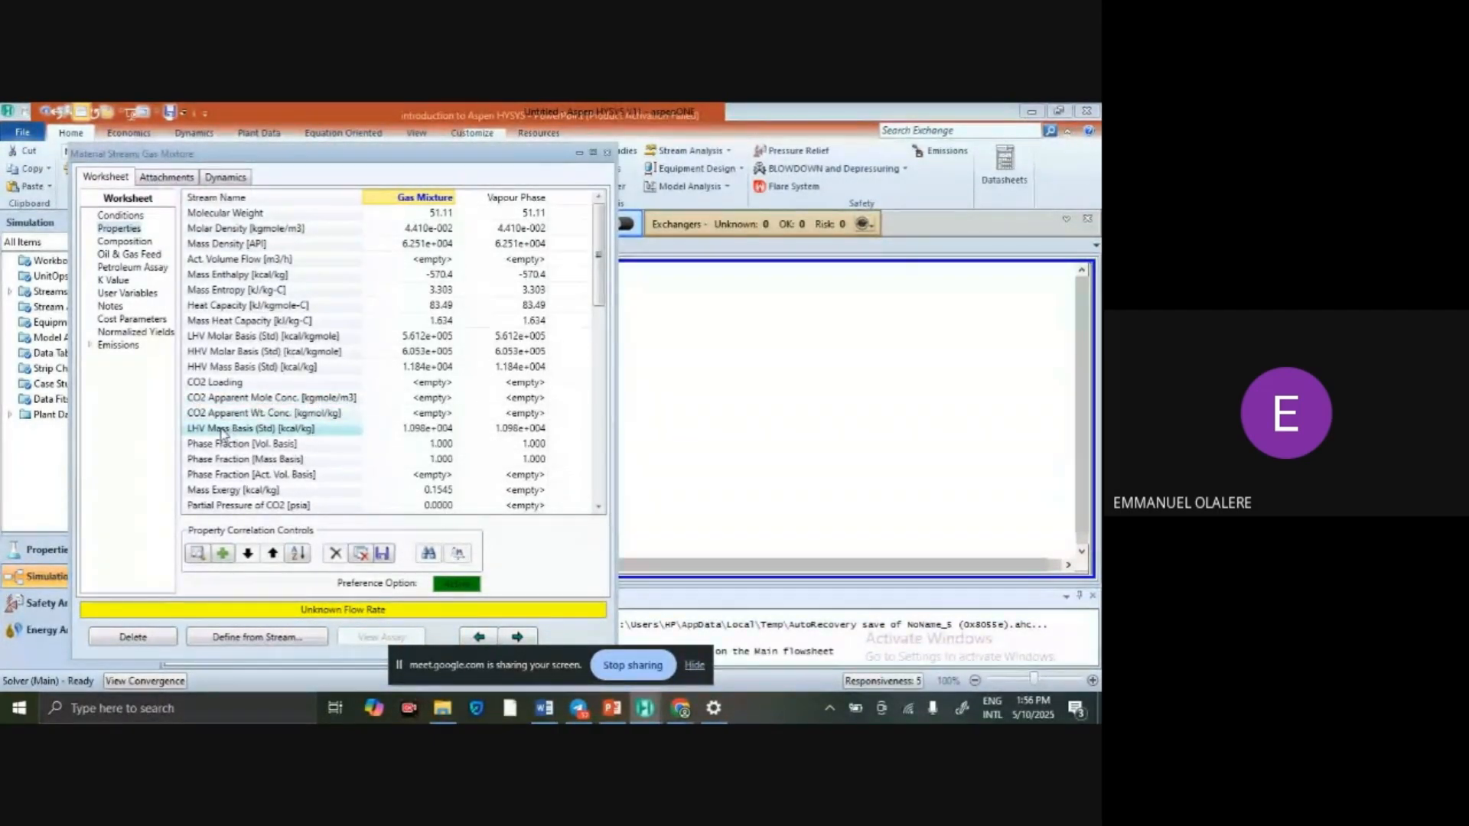
{"action": "left_click", "coordinate": [137, 216]}
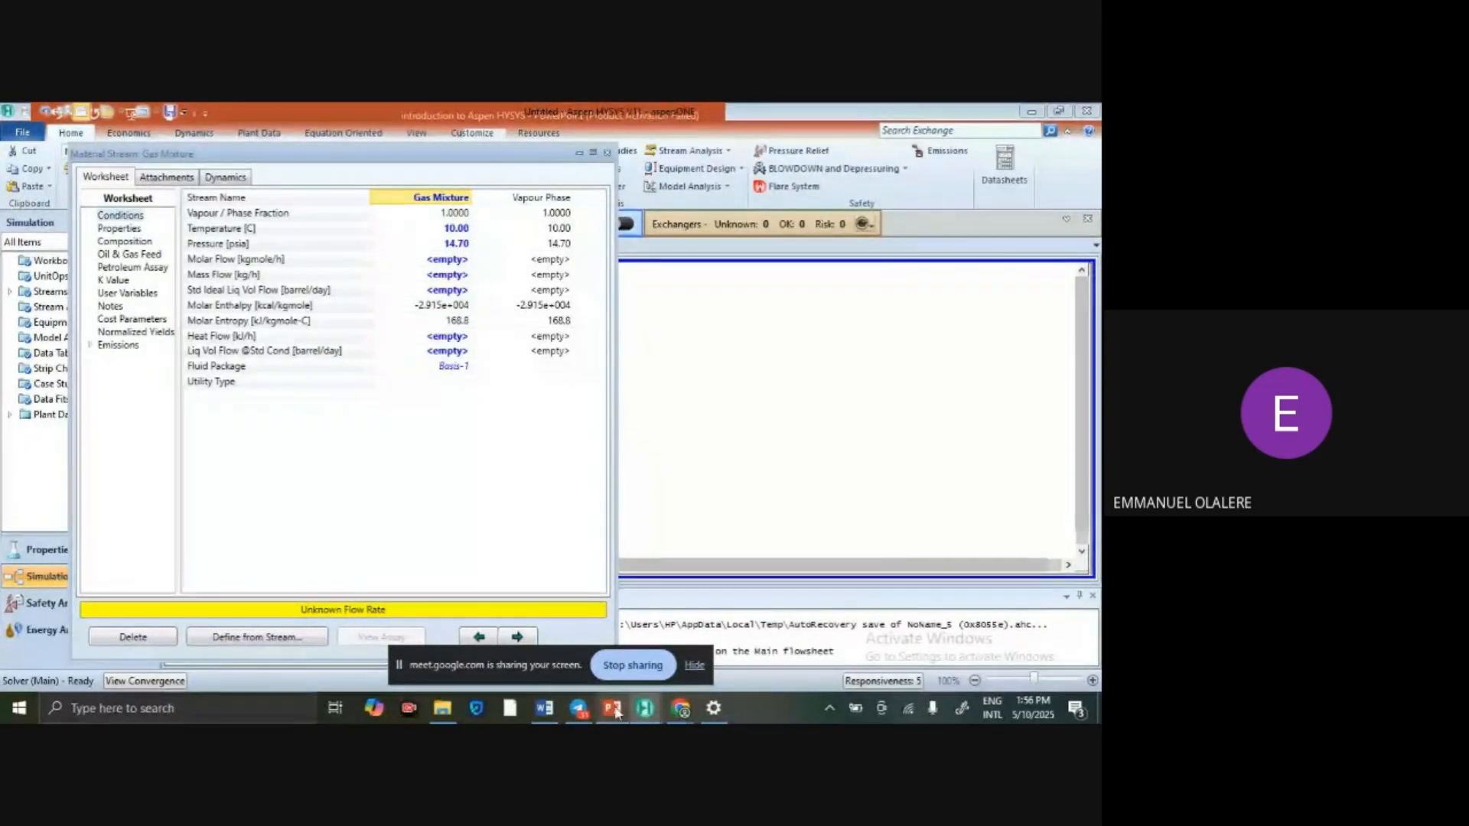
Switch to PowerPoint, present the Two phase Separator problem statement to check the feed's total molar flowrate, and end the slide show.
{"action": "mouse_move", "coordinate": [615, 712]}
{"action": "left_click", "coordinate": [612, 636]}
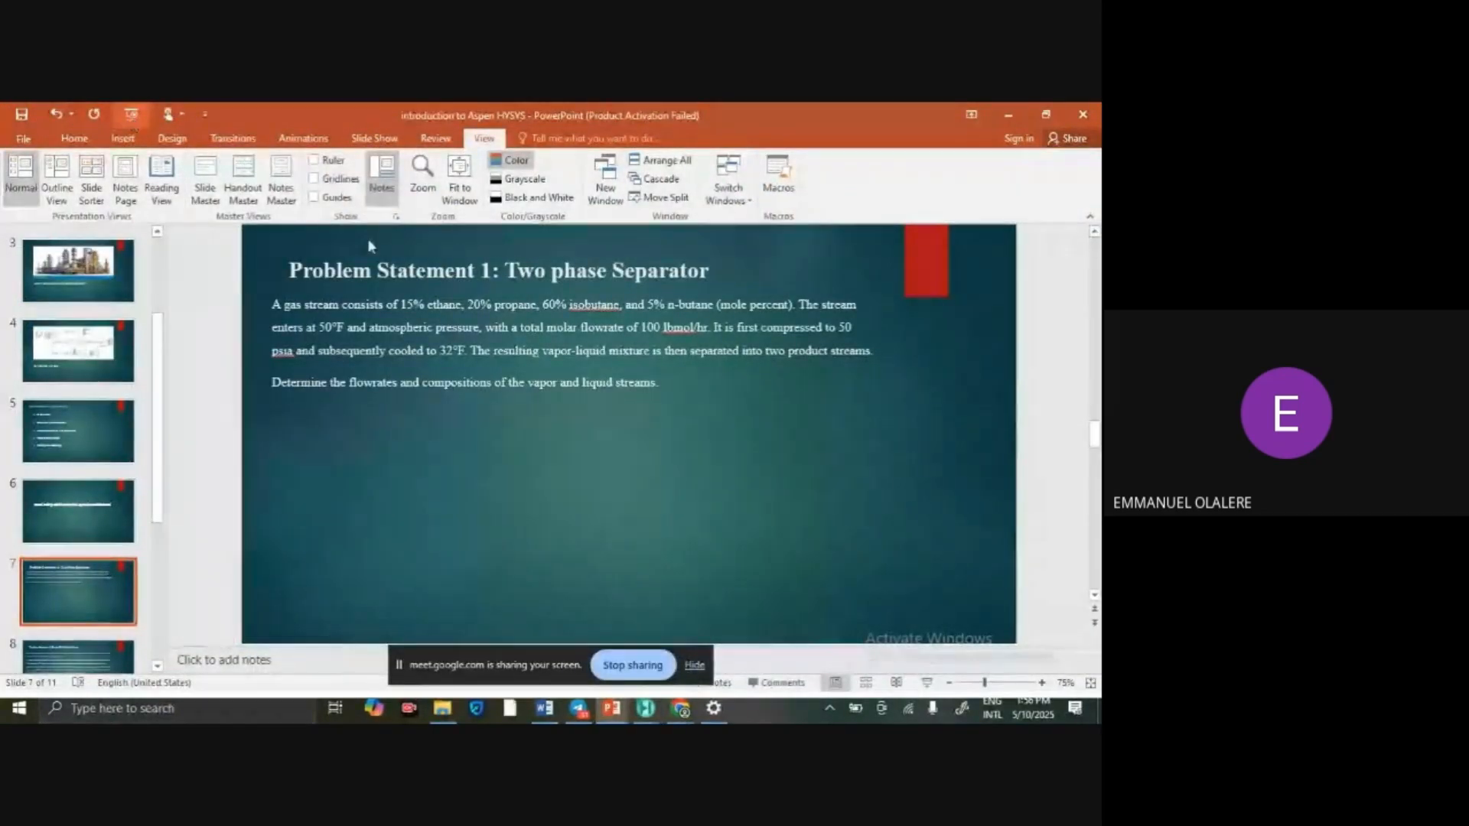
{"action": "key", "text": "F5"}
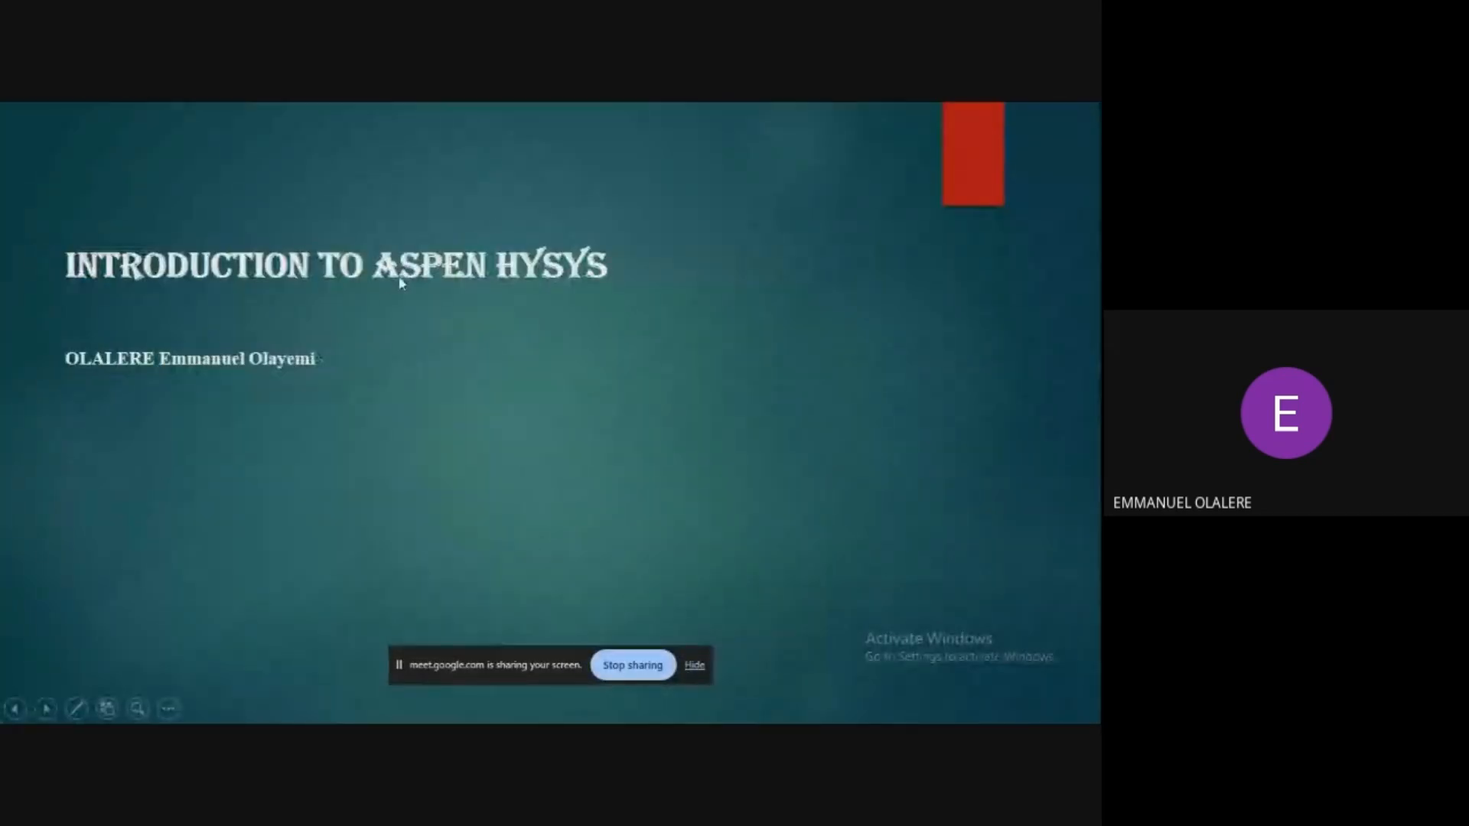
{"action": "left_click", "coordinate": [46, 708]}
{"action": "left_click", "coordinate": [46, 709]}
{"action": "left_click", "coordinate": [46, 708]}
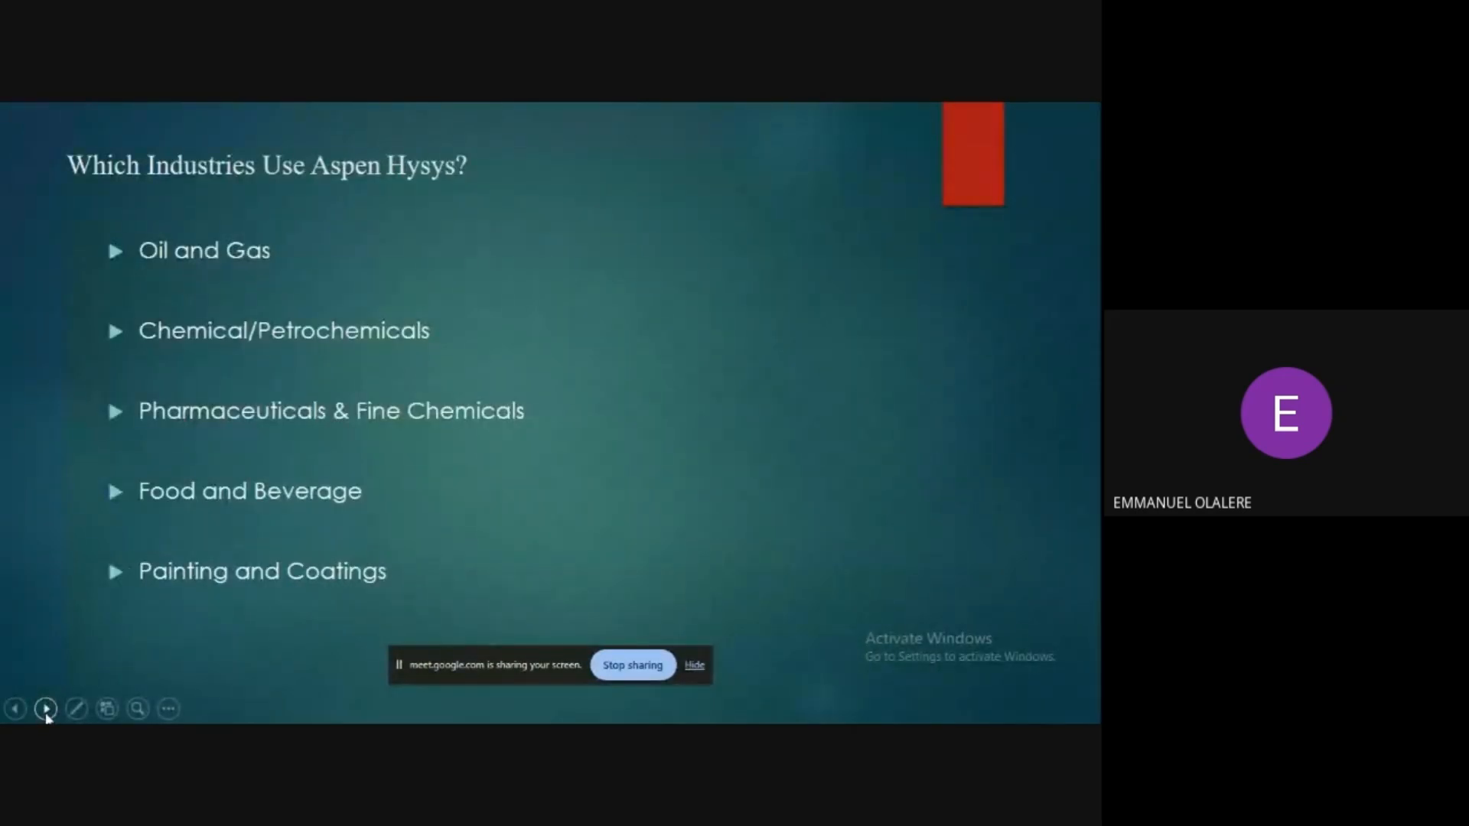
{"action": "left_click", "coordinate": [46, 708]}
{"action": "left_click", "coordinate": [46, 708]}
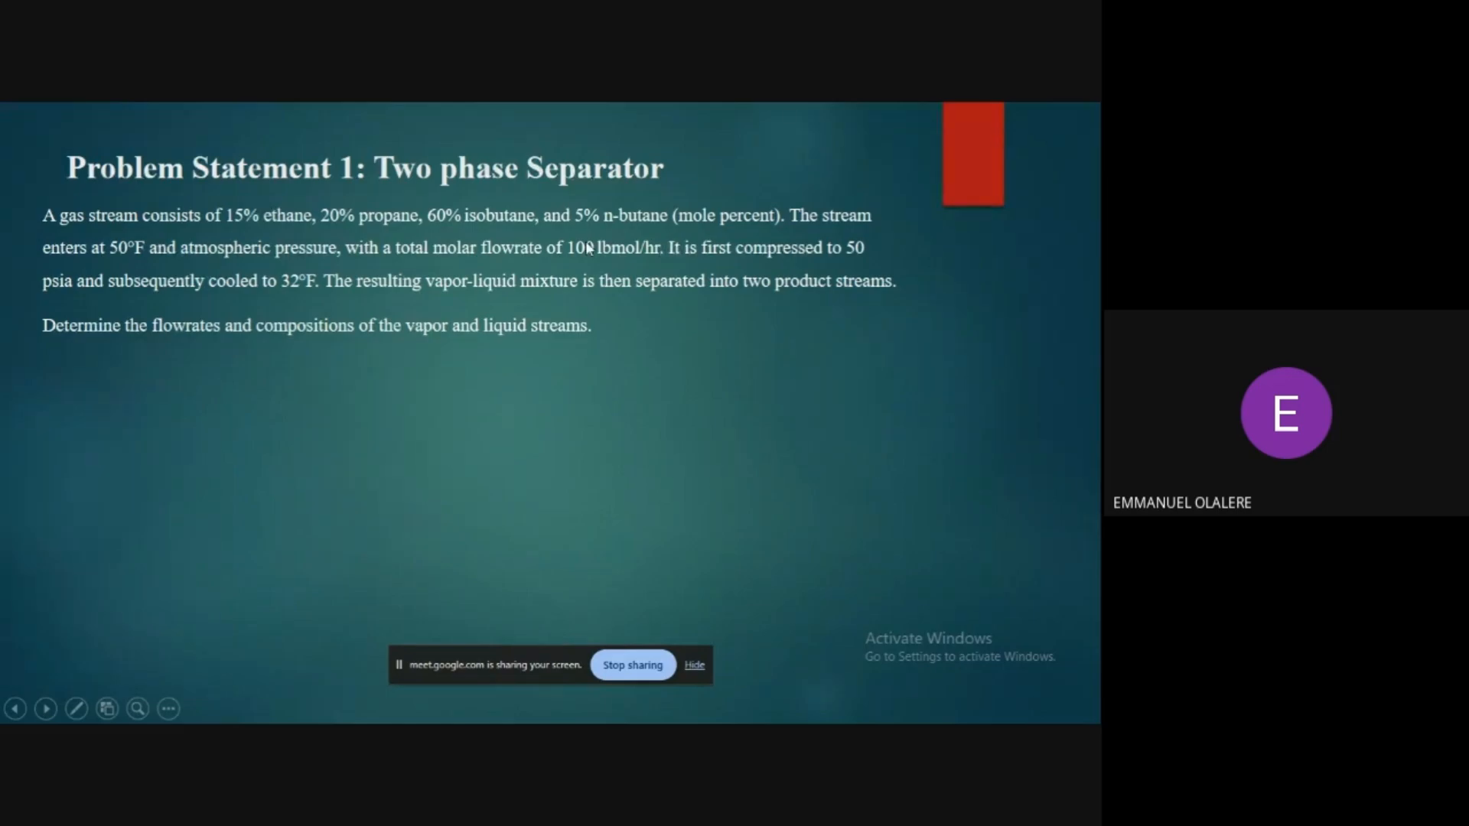
{"action": "left_click", "coordinate": [176, 700]}
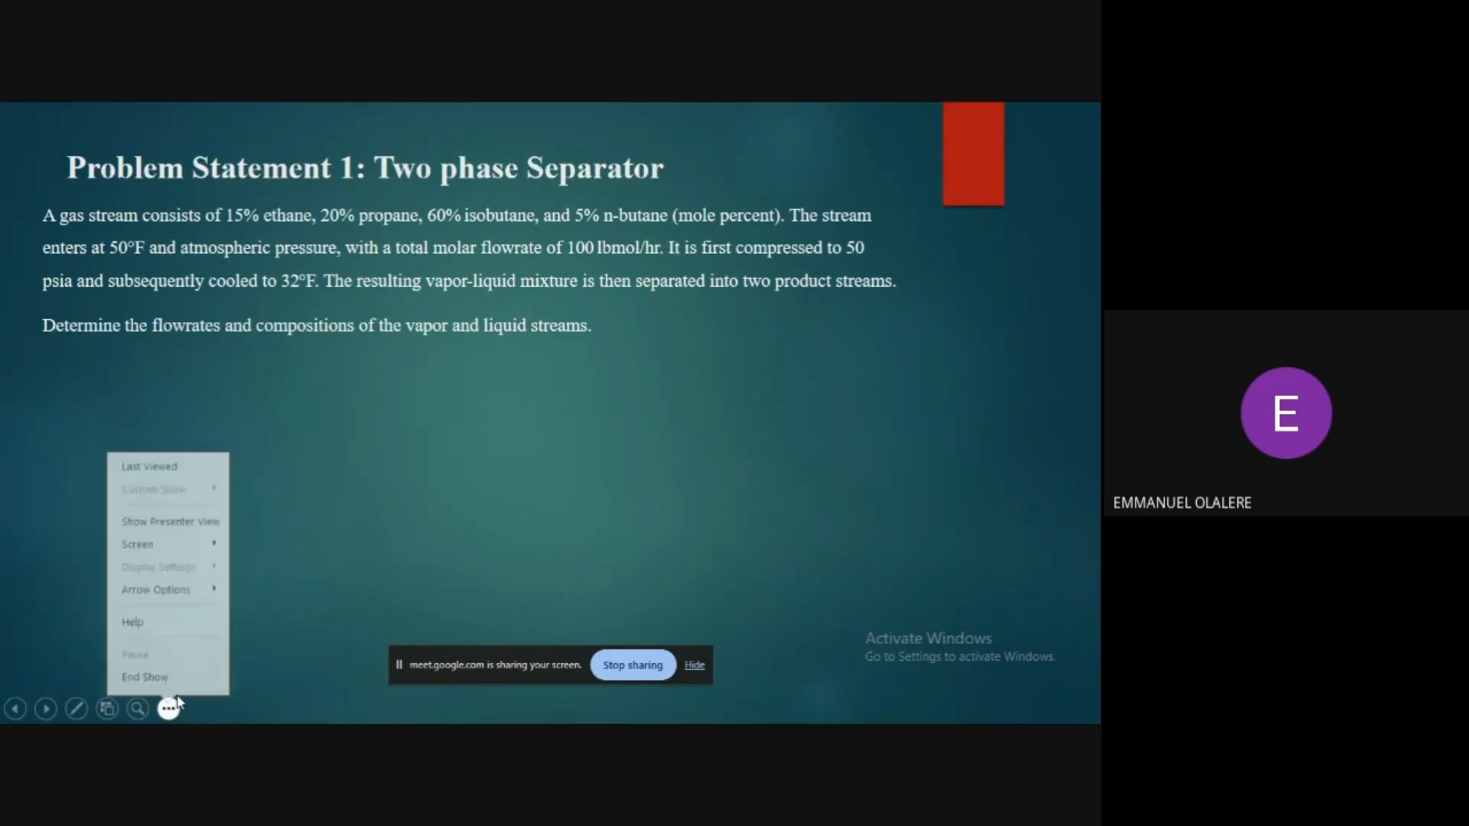
{"action": "left_click", "coordinate": [175, 665]}
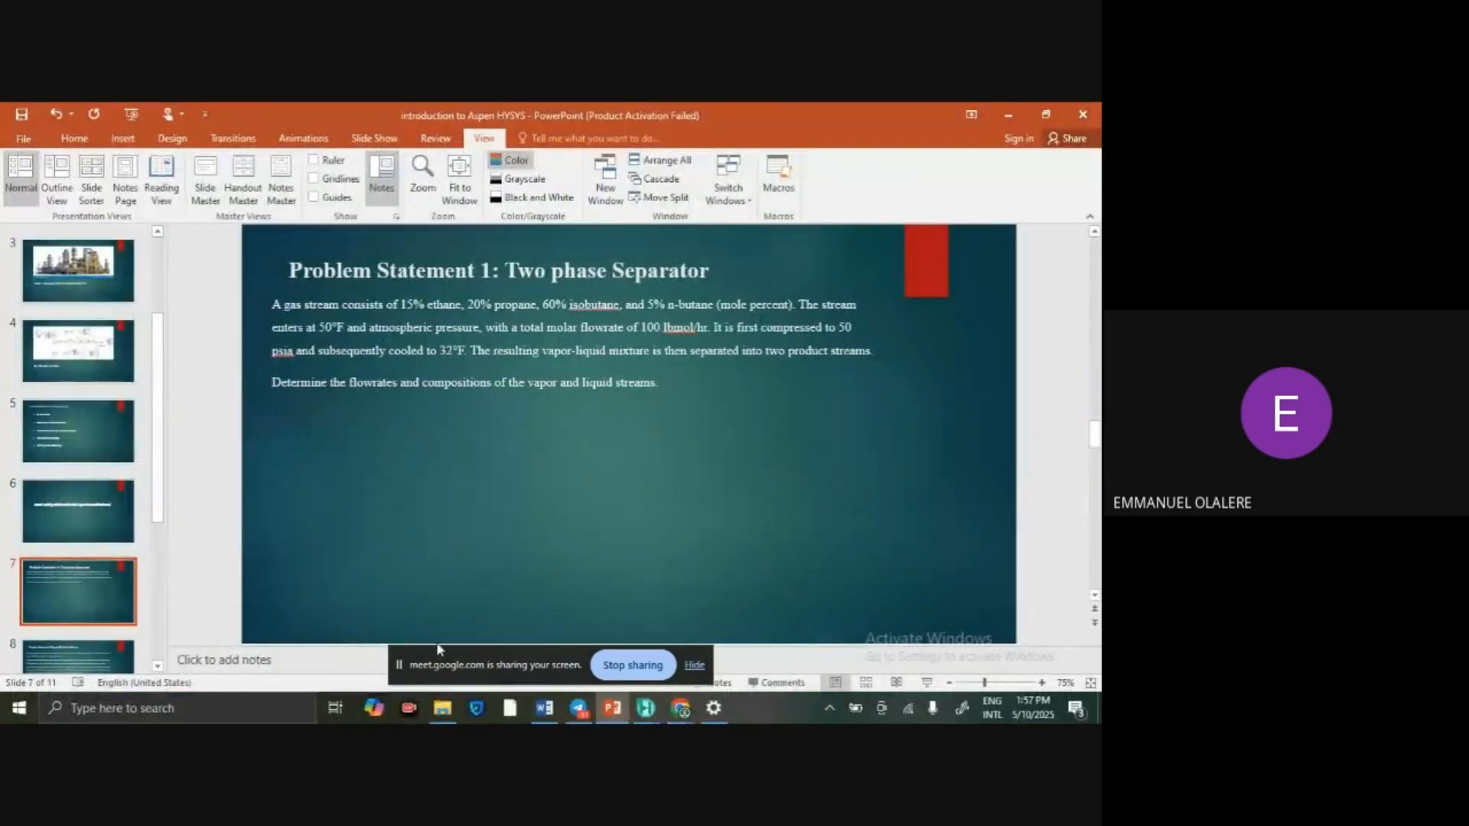
Switch to Aspen HYSYS, recheck the flowrate in the PowerPoint problem statement, and set the Gas Mixture molar flow to 100 lbmole/hr.
{"action": "mouse_move", "coordinate": [644, 708]}
{"action": "left_click", "coordinate": [619, 639]}
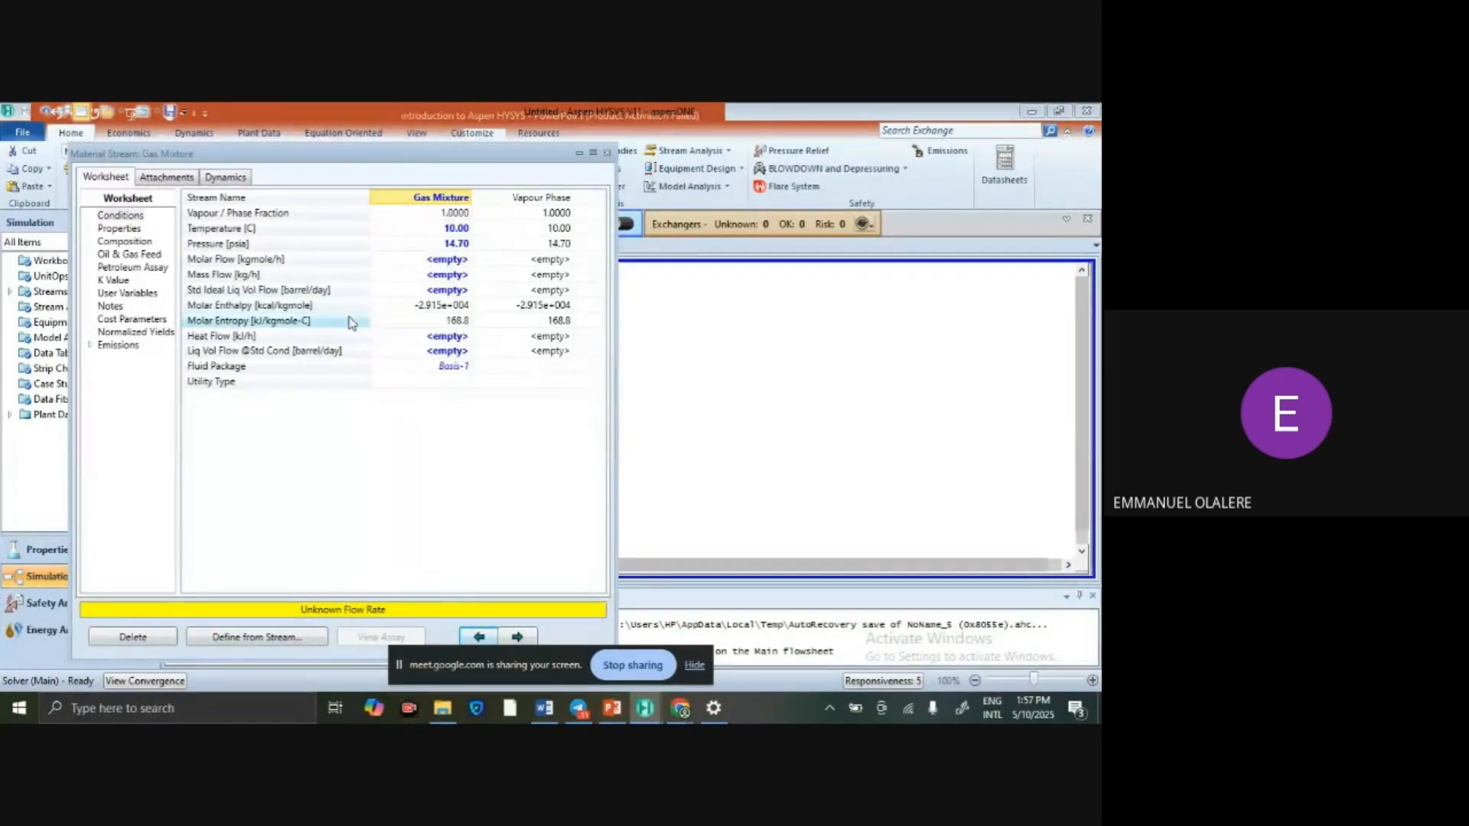
{"action": "left_click", "coordinate": [448, 260]}
{"action": "mouse_move", "coordinate": [610, 710]}
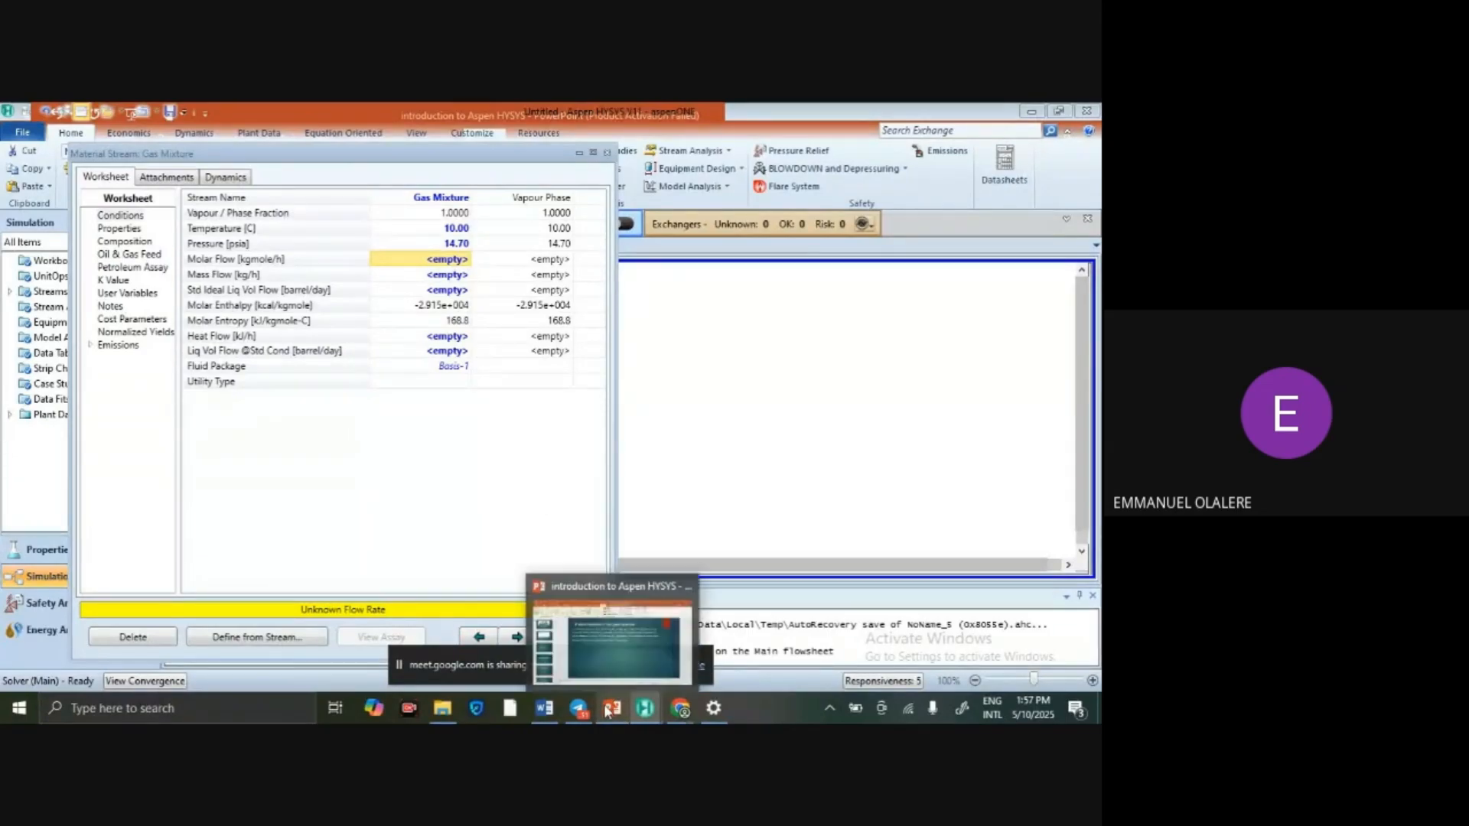
{"action": "left_click", "coordinate": [610, 654]}
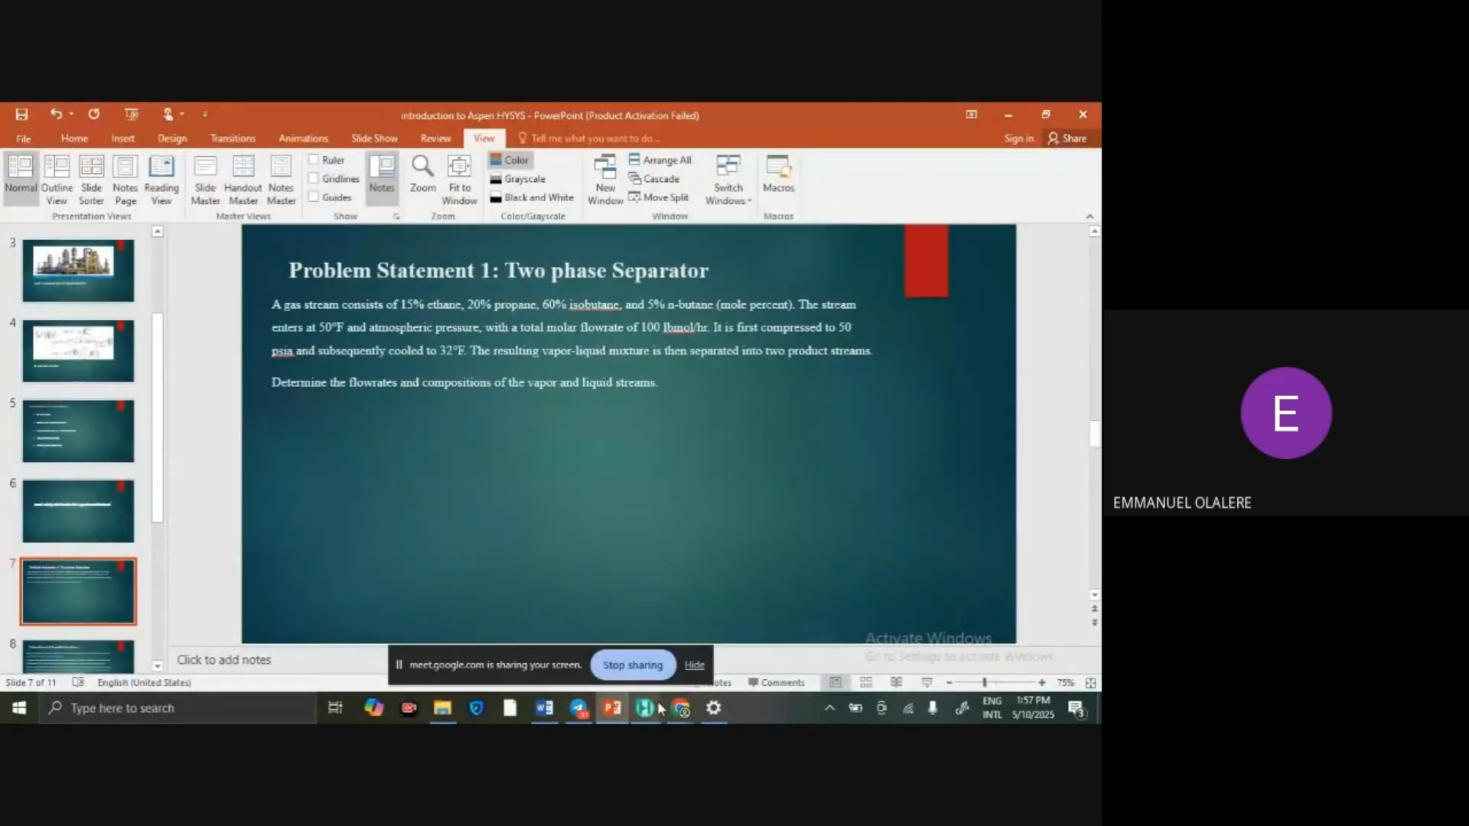
{"action": "mouse_move", "coordinate": [659, 709]}
{"action": "left_click", "coordinate": [573, 653]}
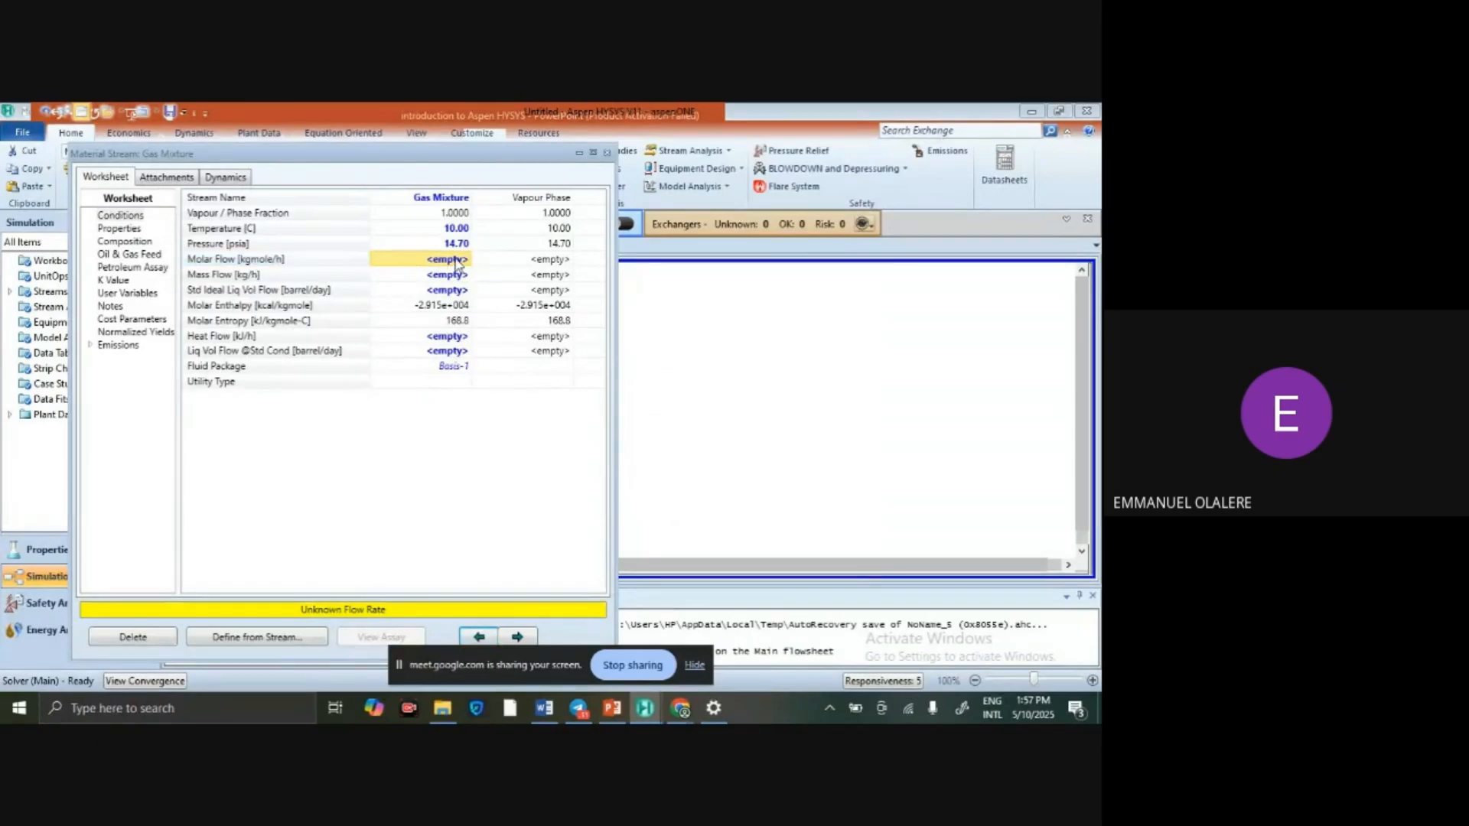
{"action": "type", "text": "100"}
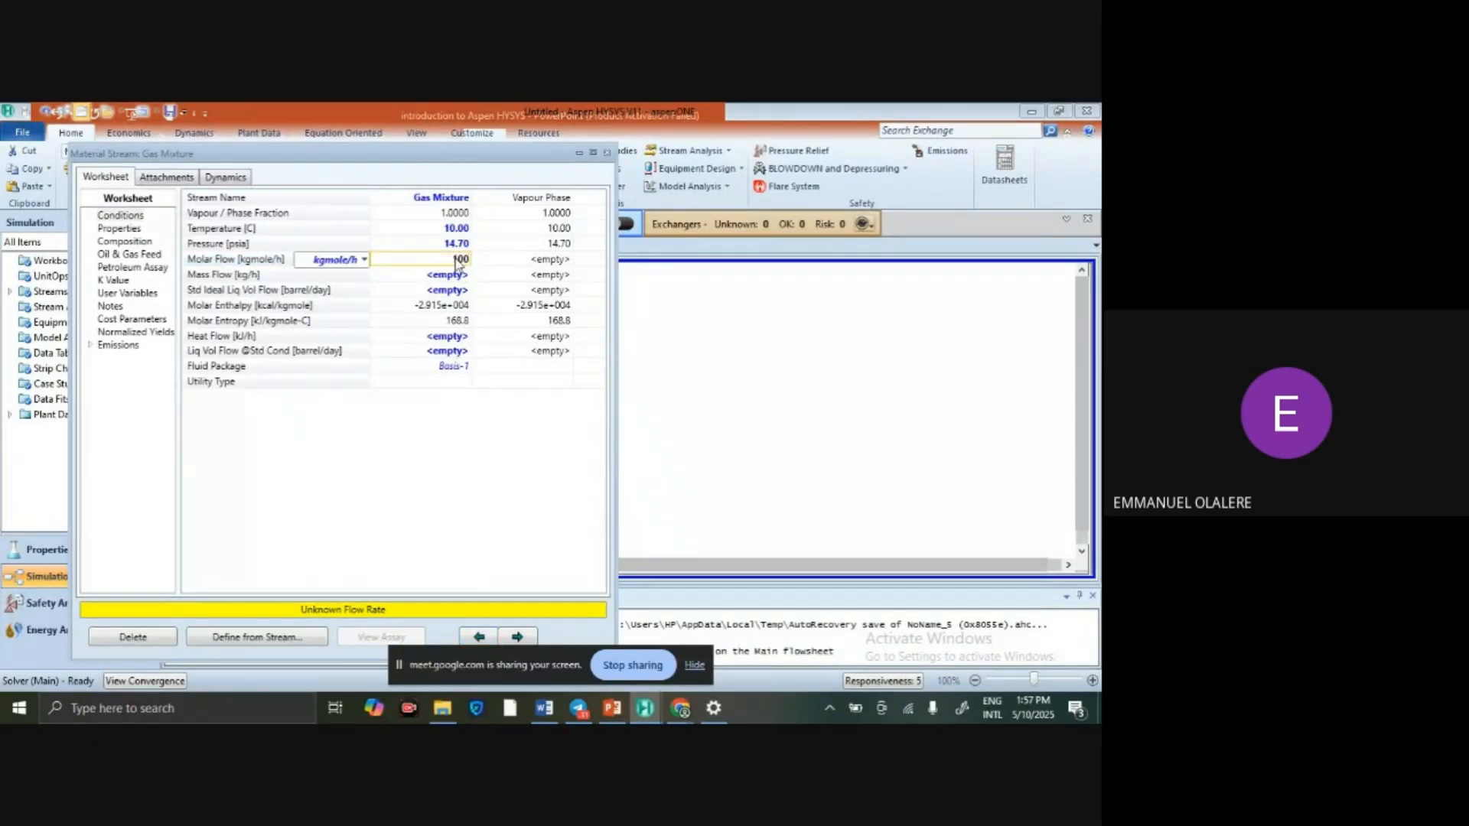
{"action": "left_click", "coordinate": [365, 260]}
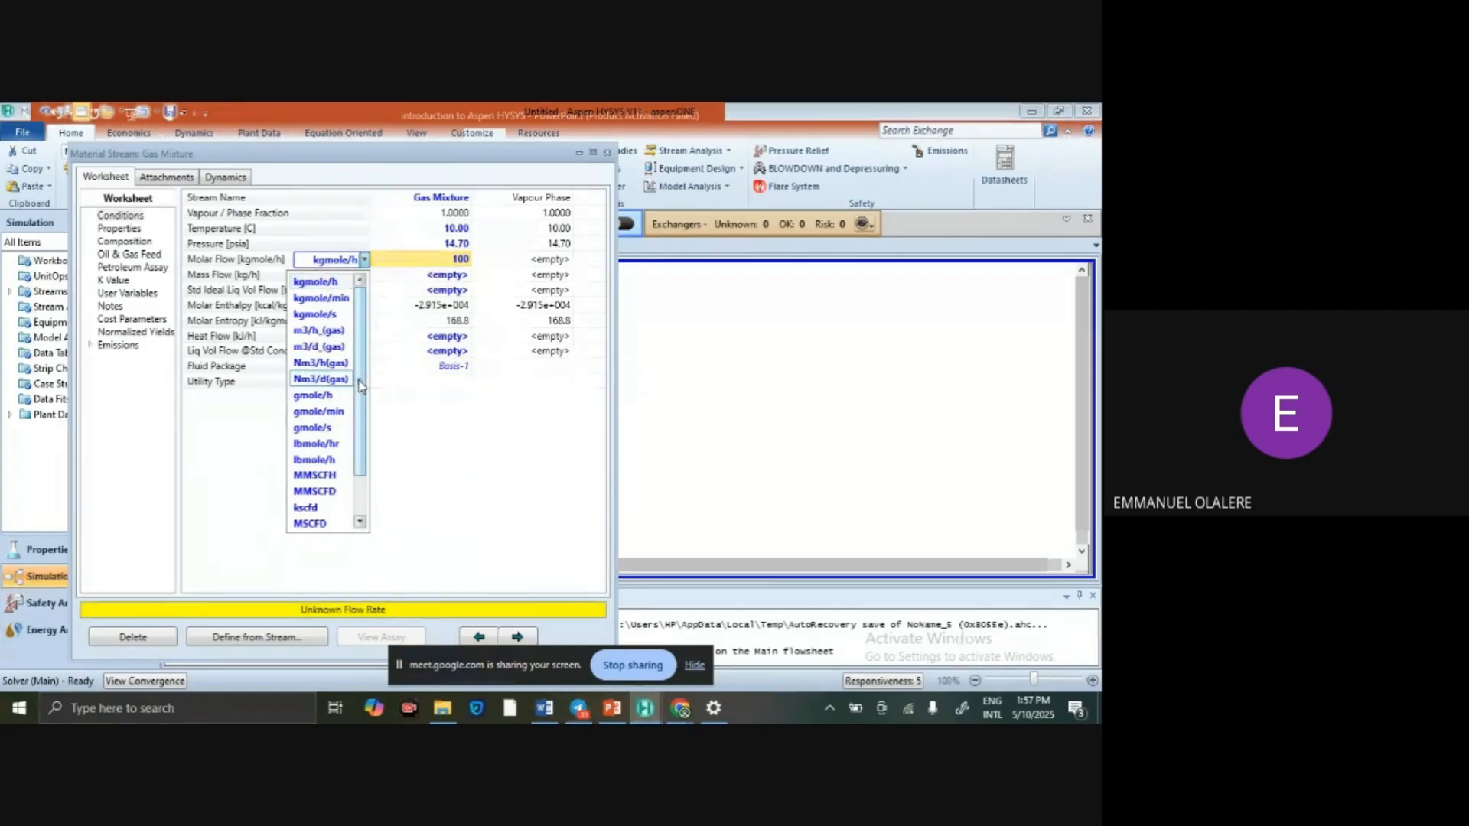
{"action": "left_click", "coordinate": [330, 447]}
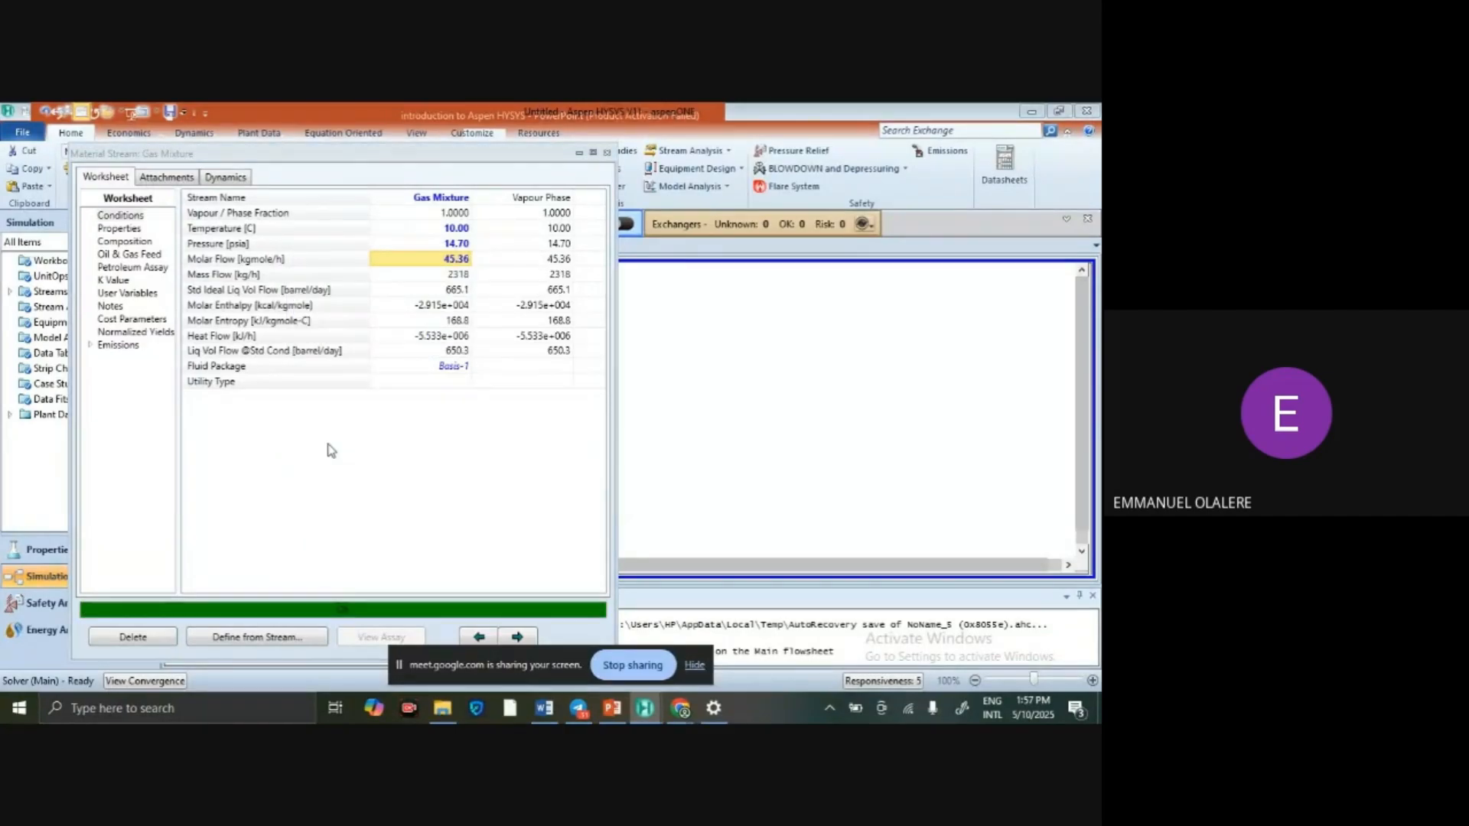
{"action": "left_click", "coordinate": [457, 277]}
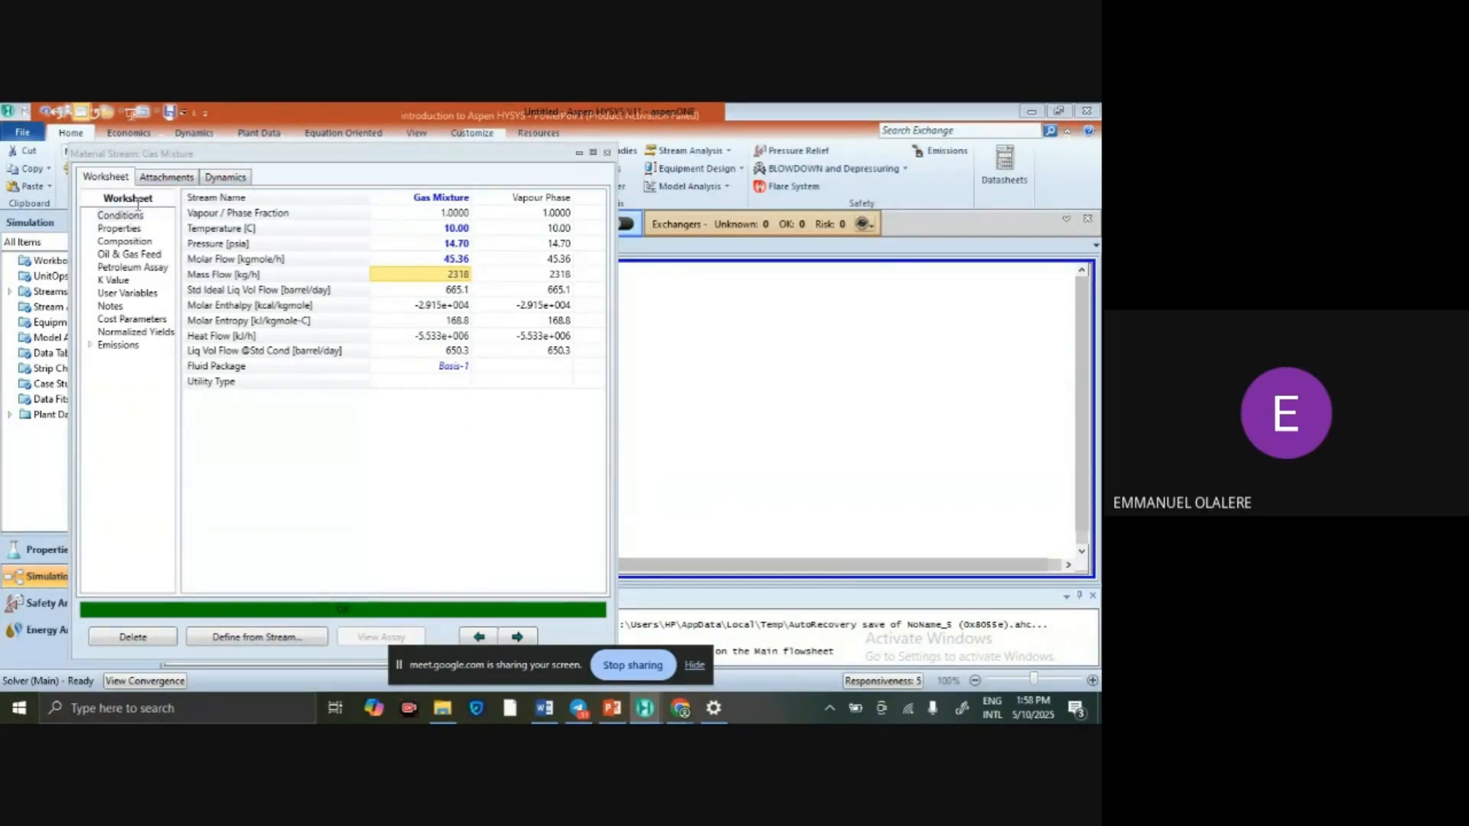
{"action": "left_click", "coordinate": [605, 156]}
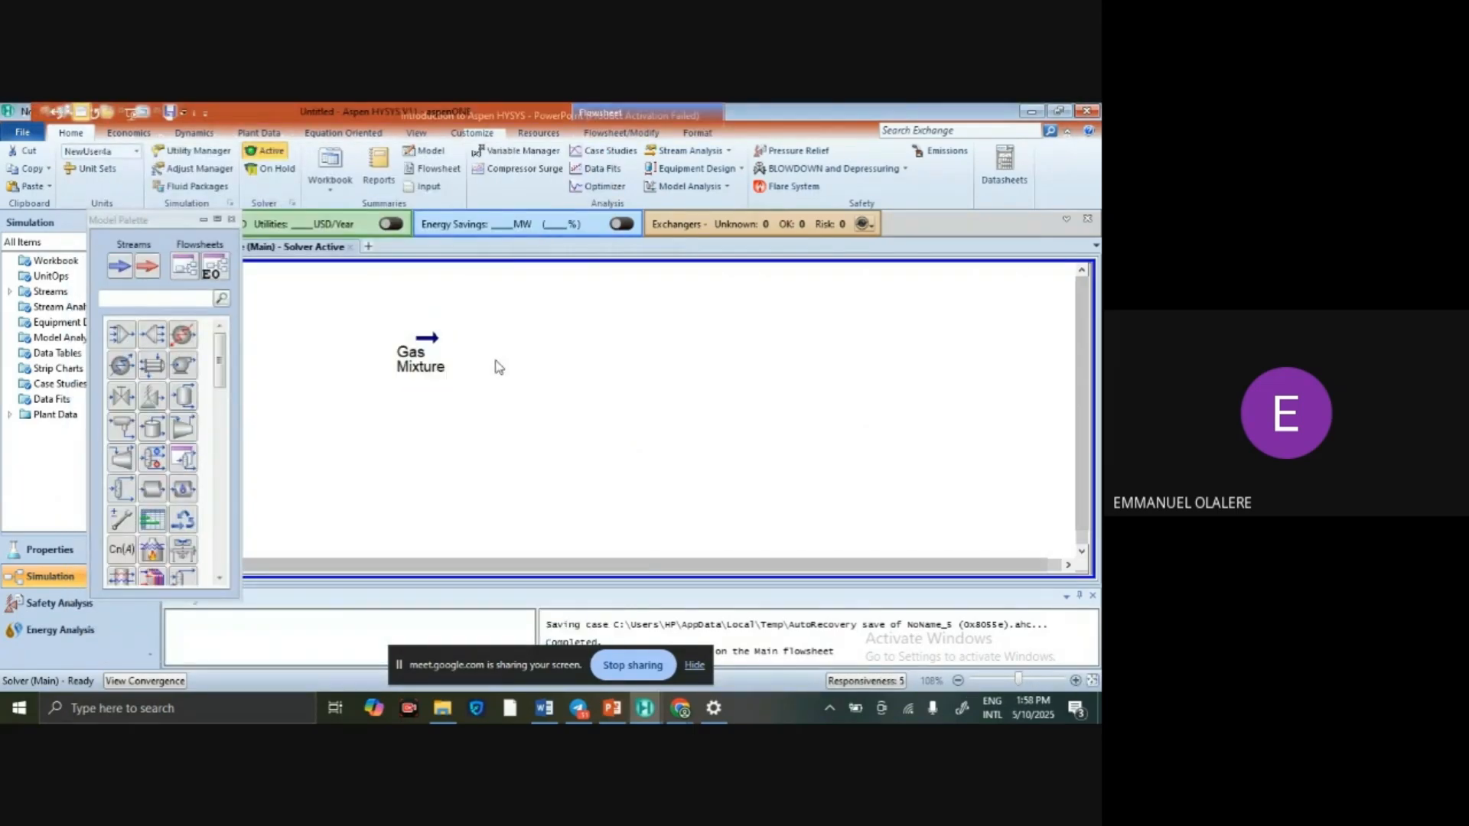
Reopen the Gas Mixture stream, examine its conditions and calculated physical properties, and close its window.
{"action": "mouse_move", "coordinate": [430, 340]}
{"action": "double_click", "coordinate": [427, 340]}
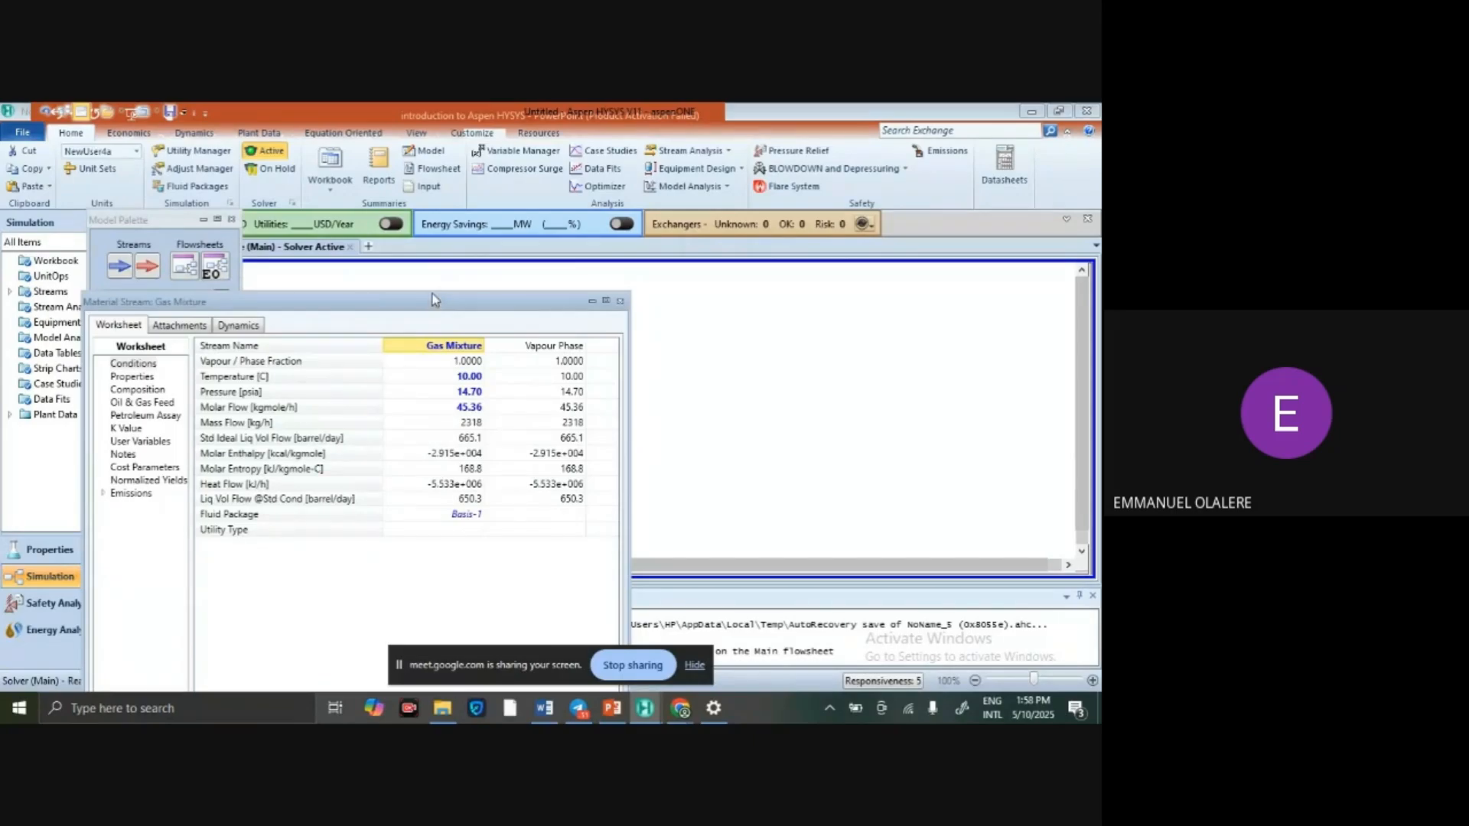
{"action": "left_click_drag", "start_coordinate": [432, 303], "coordinate": [440, 260]}
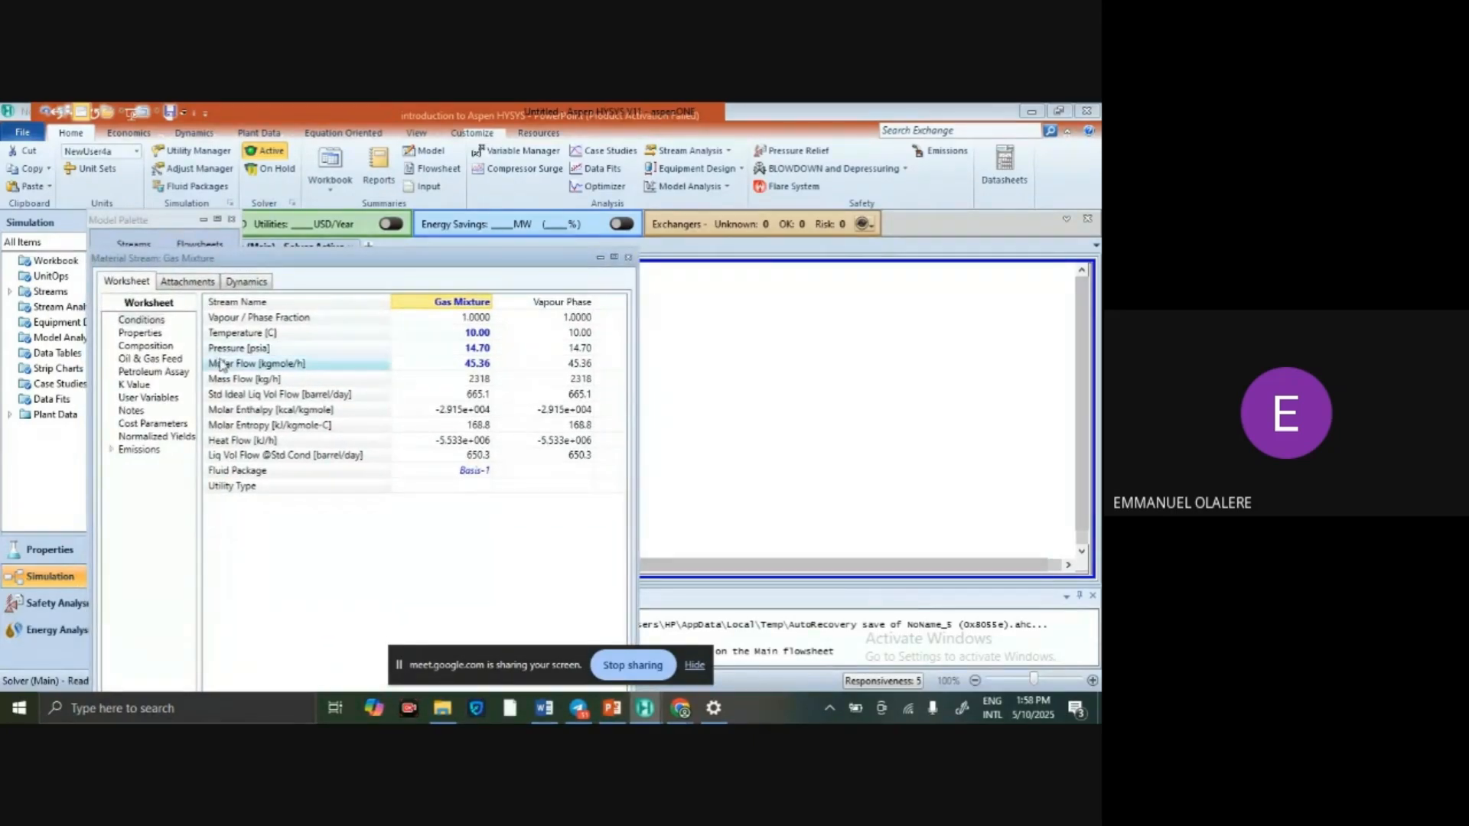
{"action": "left_click", "coordinate": [140, 333]}
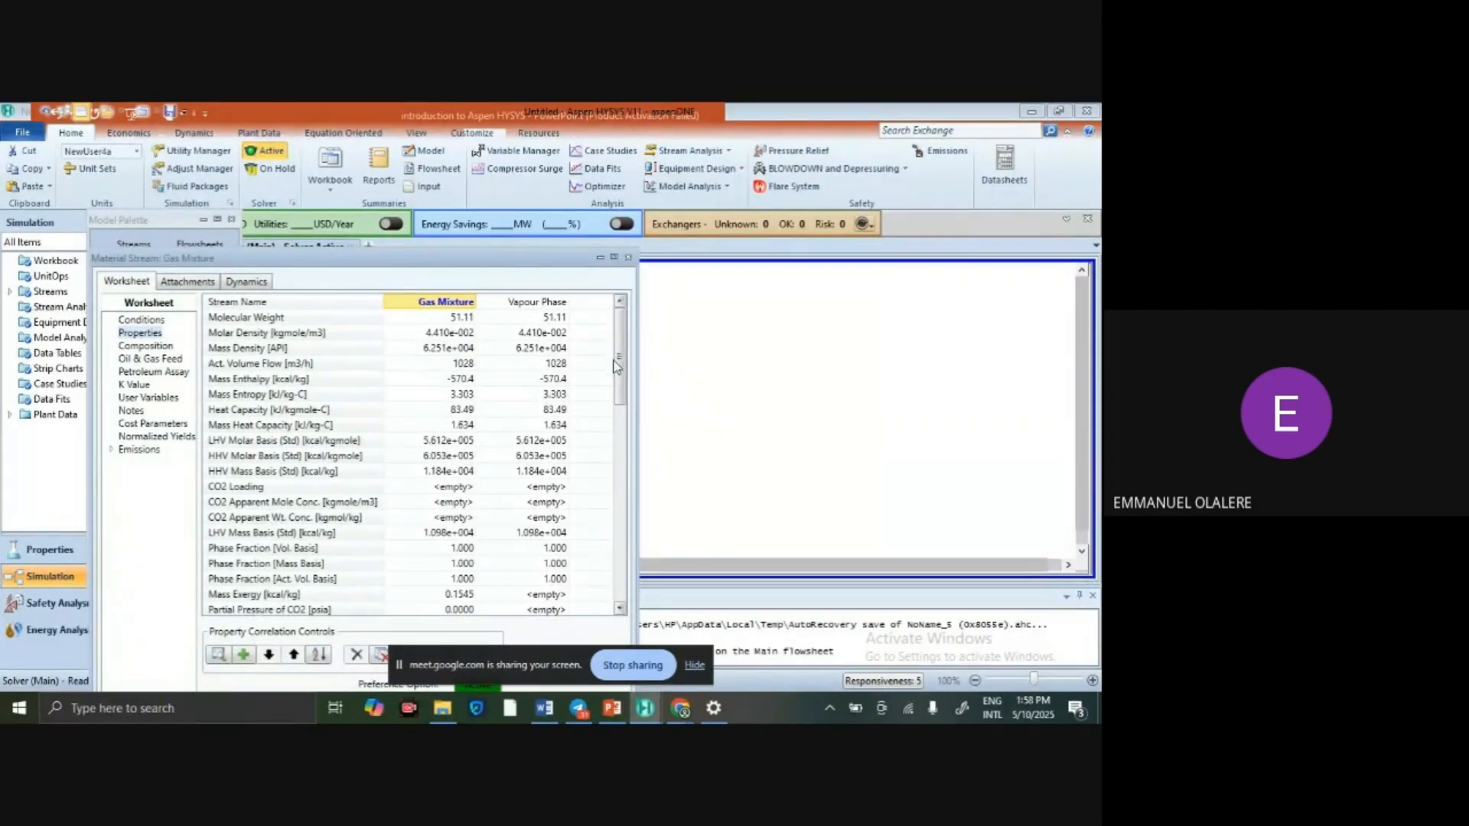
{"action": "left_click_drag", "start_coordinate": [618, 398], "coordinate": [590, 369]}
{"action": "left_click", "coordinate": [628, 258]}
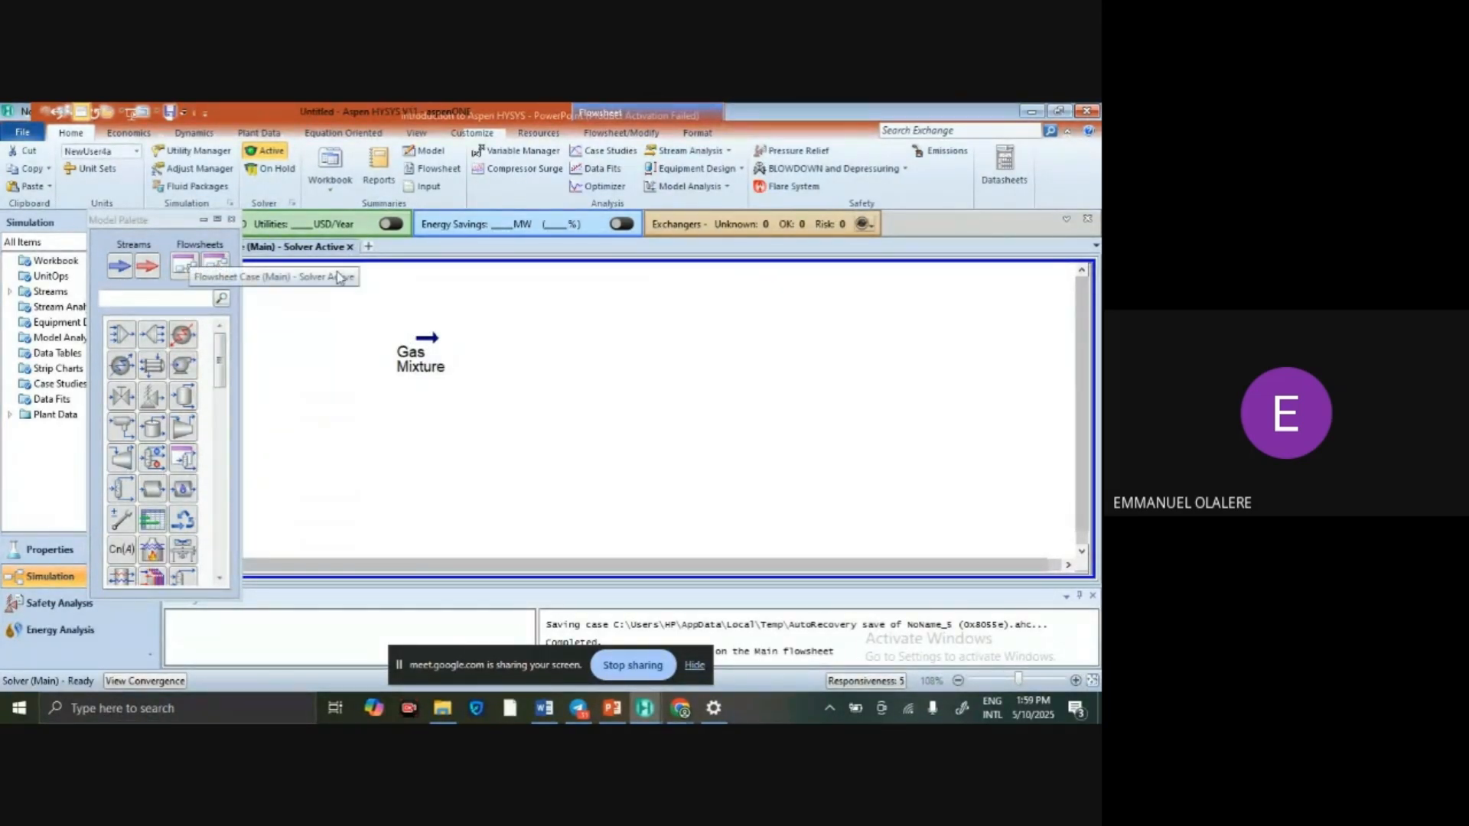
Check the problem statement in PowerPoint, return to Aspen HYSYS, and place a compressor beside the Gas Mixture stream on the flowsheet.
{"action": "mouse_move", "coordinate": [610, 706]}
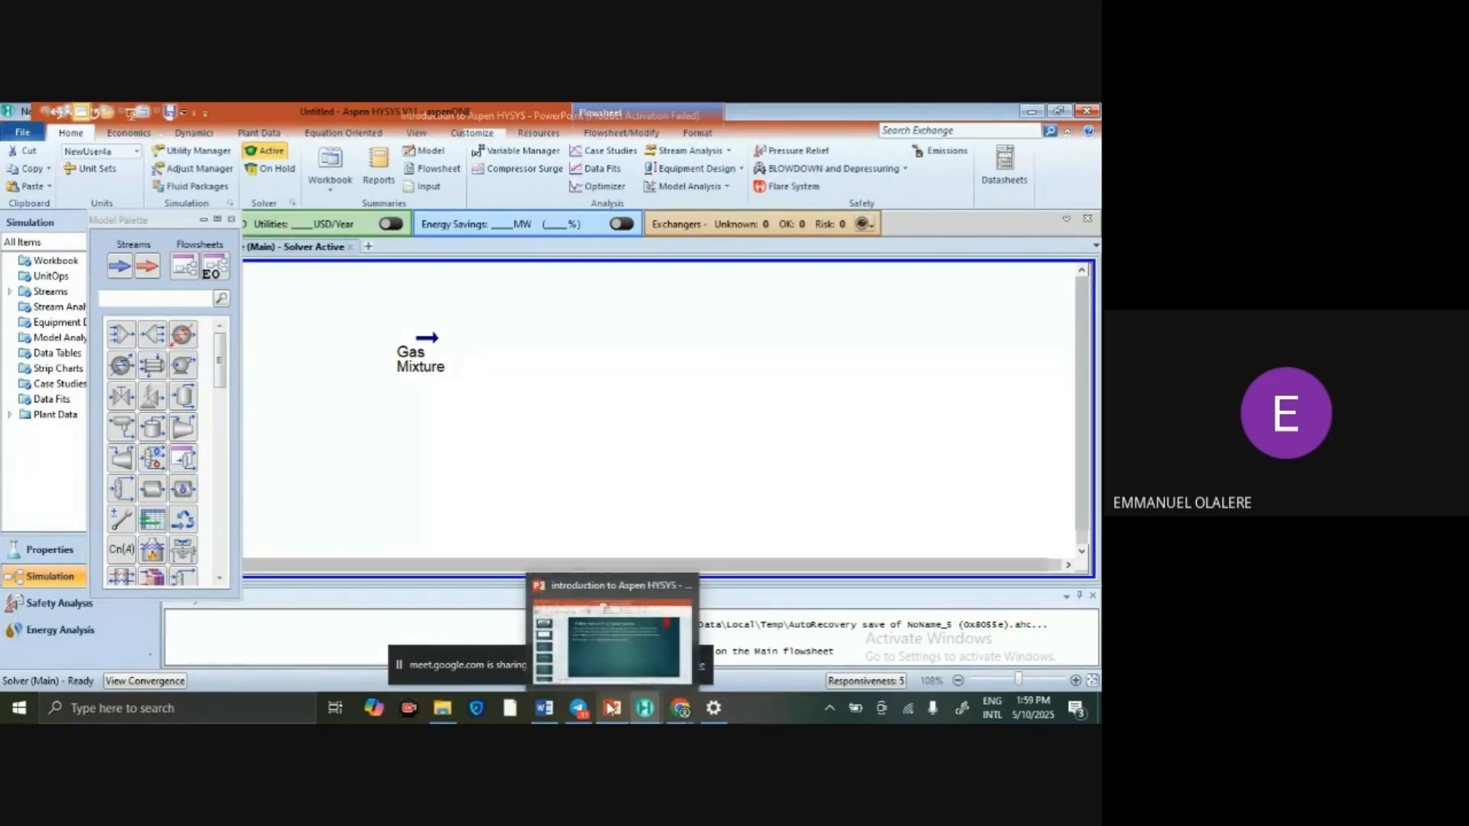
{"action": "left_click", "coordinate": [611, 641]}
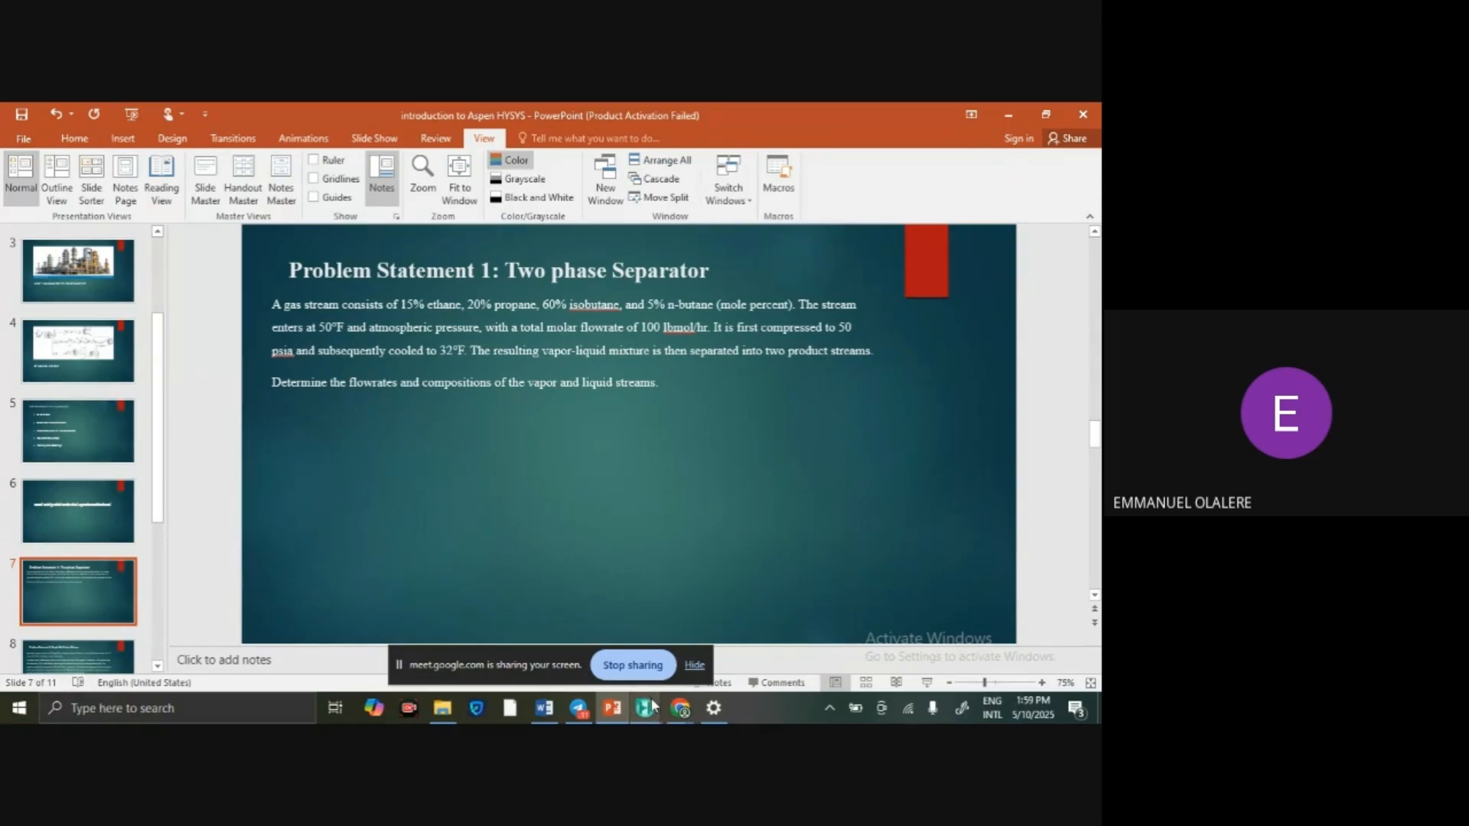
{"action": "mouse_move", "coordinate": [651, 705]}
{"action": "left_click", "coordinate": [623, 610]}
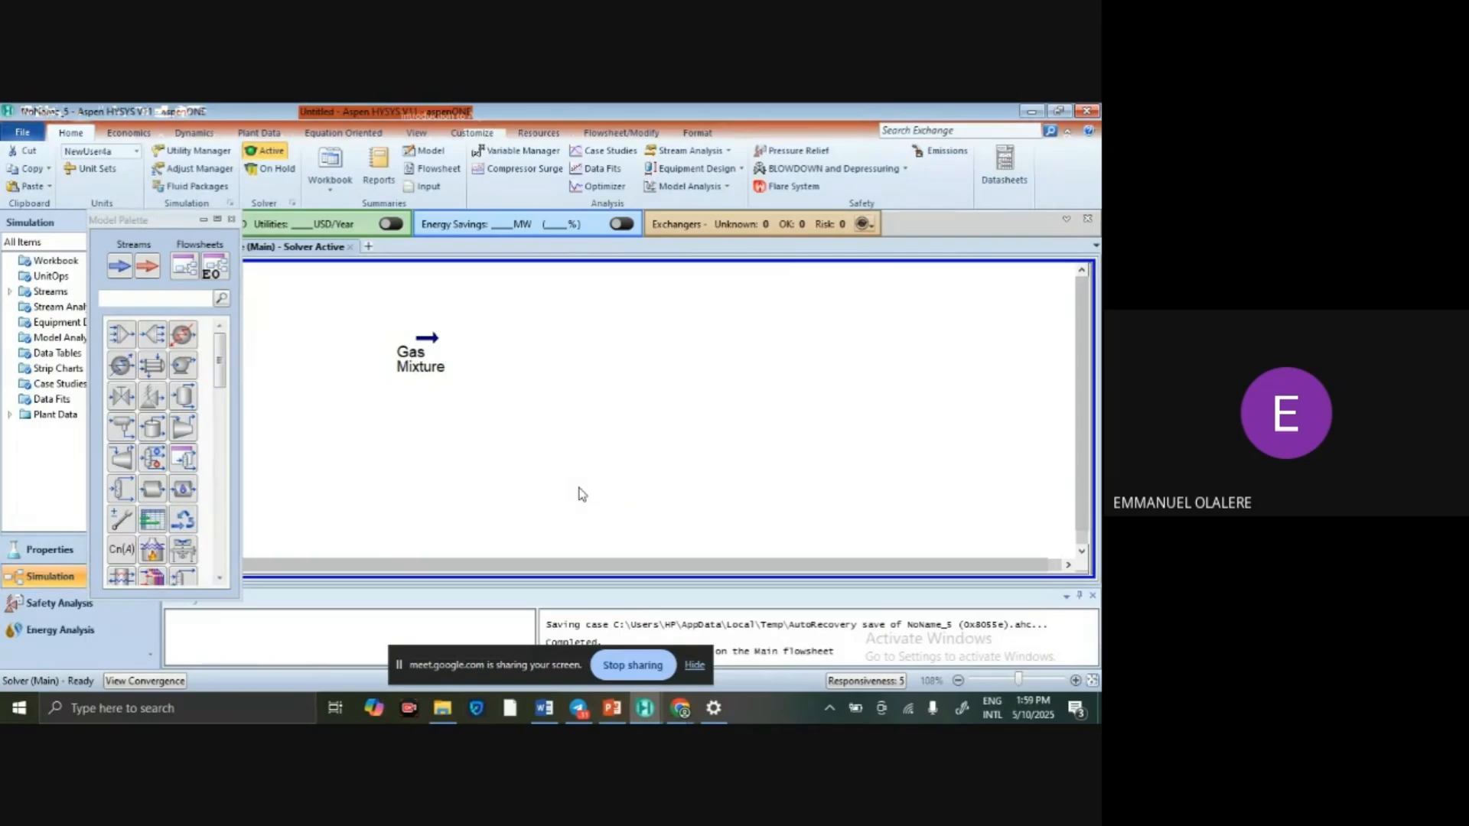
{"action": "left_click", "coordinate": [124, 299]}
{"action": "type", "text": "comp"}
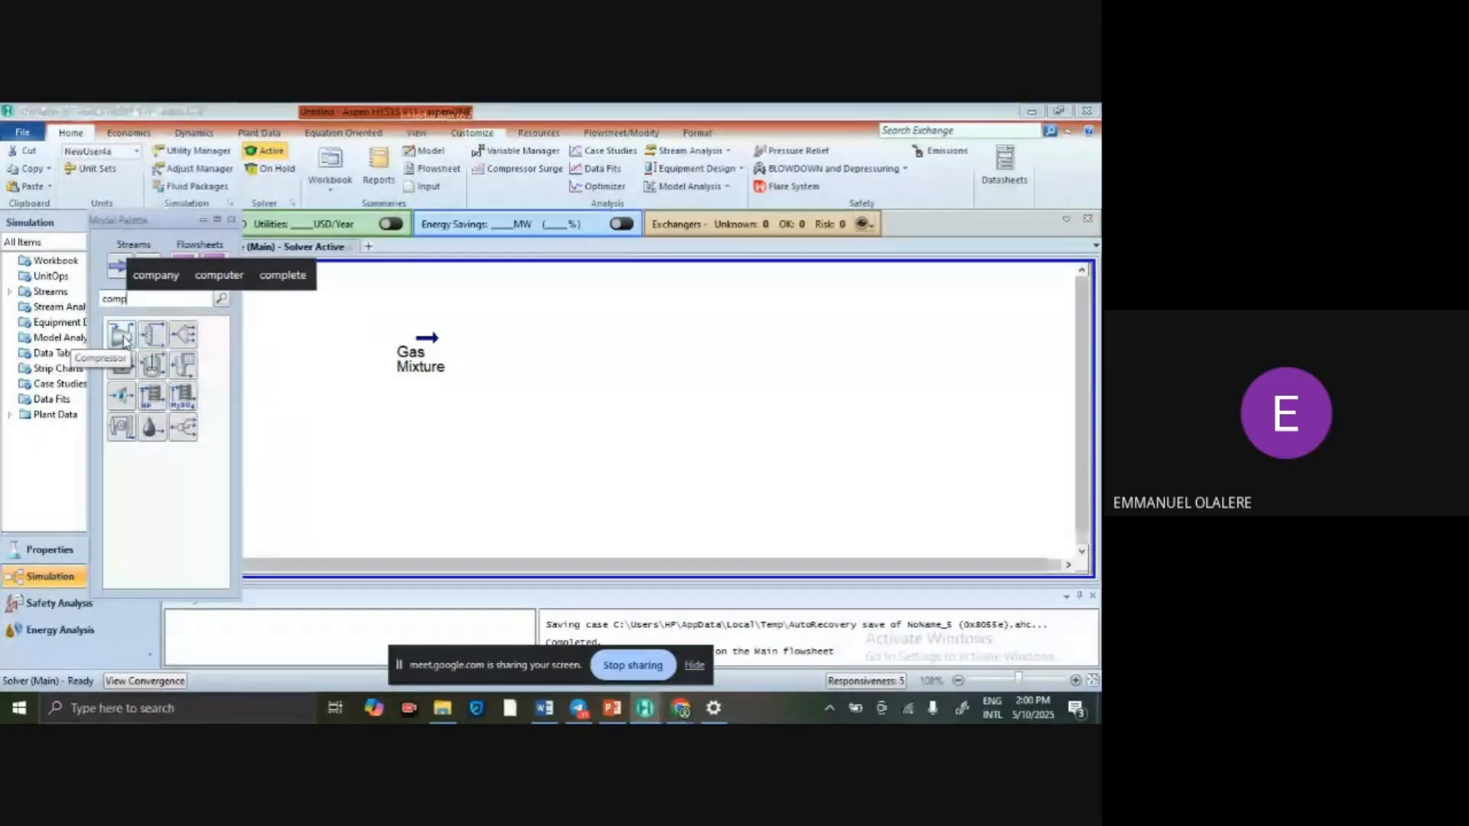
{"action": "left_click_drag", "start_coordinate": [123, 341], "coordinate": [502, 375]}
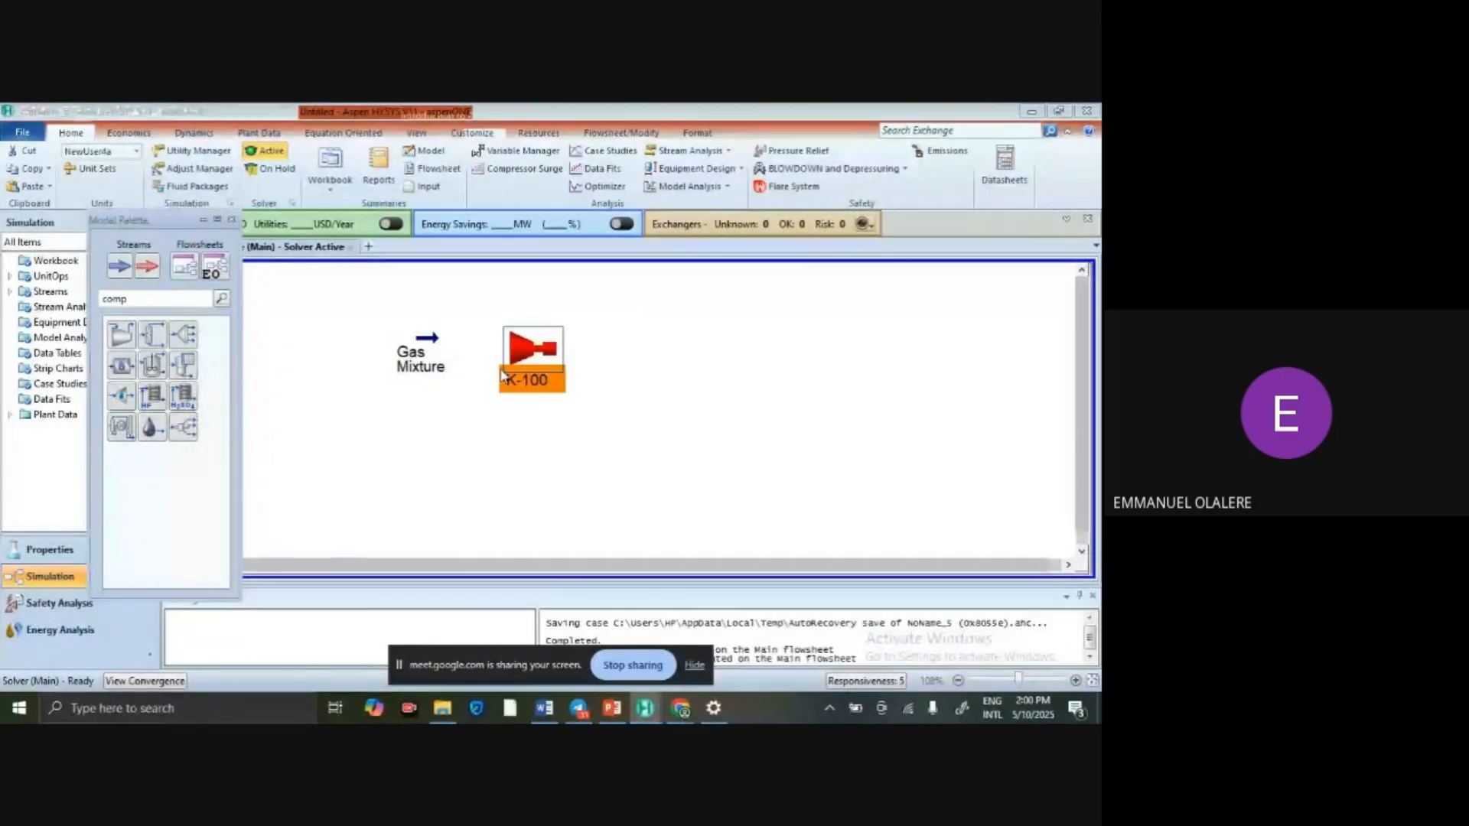
{"action": "left_click", "coordinate": [608, 360]}
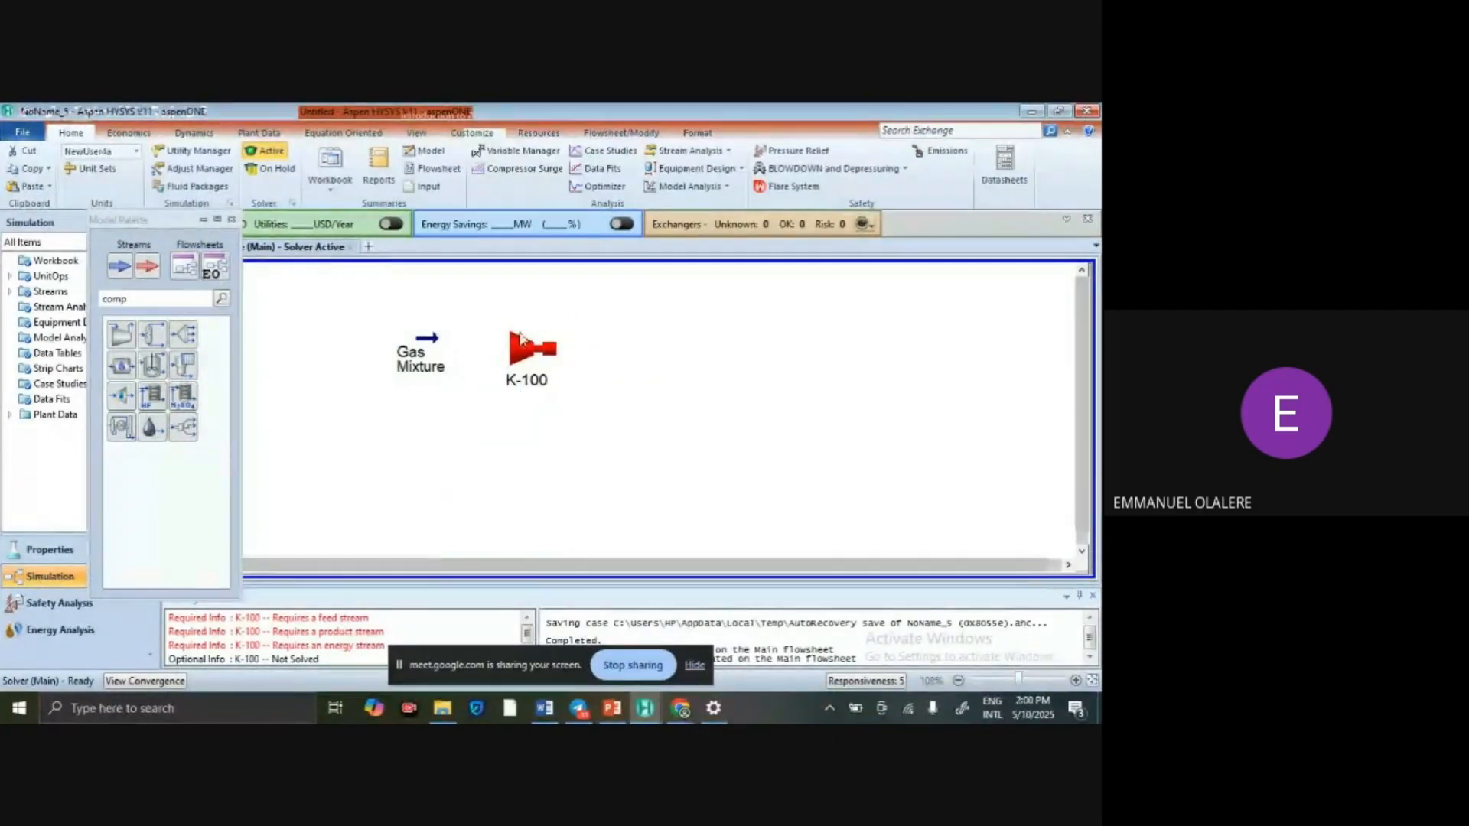
Open compressor K-100's connections, assign Gas Mixture as its inlet, and review the fluid package choices while keeping Basis-1.
{"action": "mouse_move", "coordinate": [511, 333]}
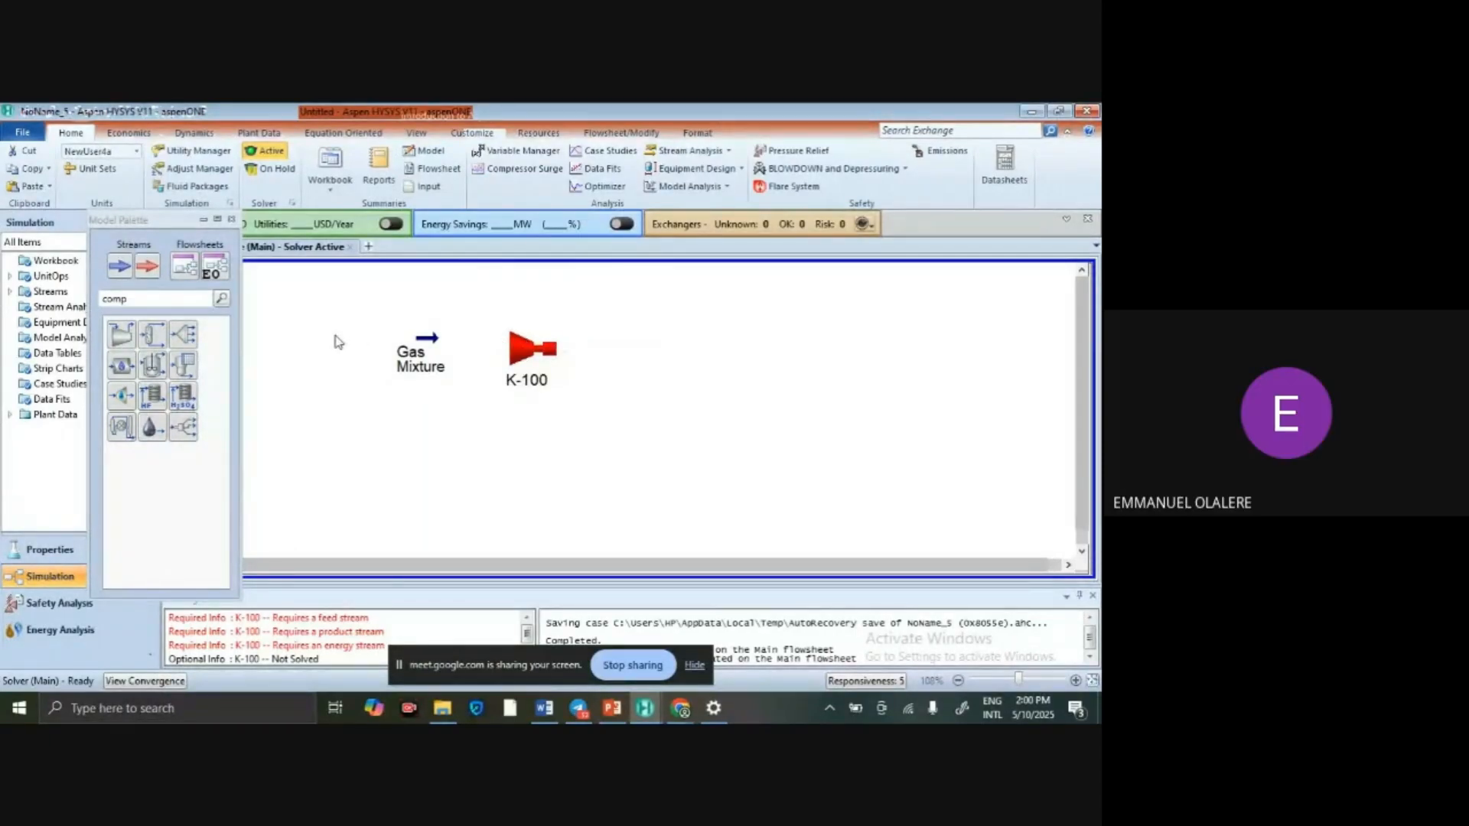
{"action": "left_click", "coordinate": [523, 354]}
{"action": "double_click", "coordinate": [523, 353]}
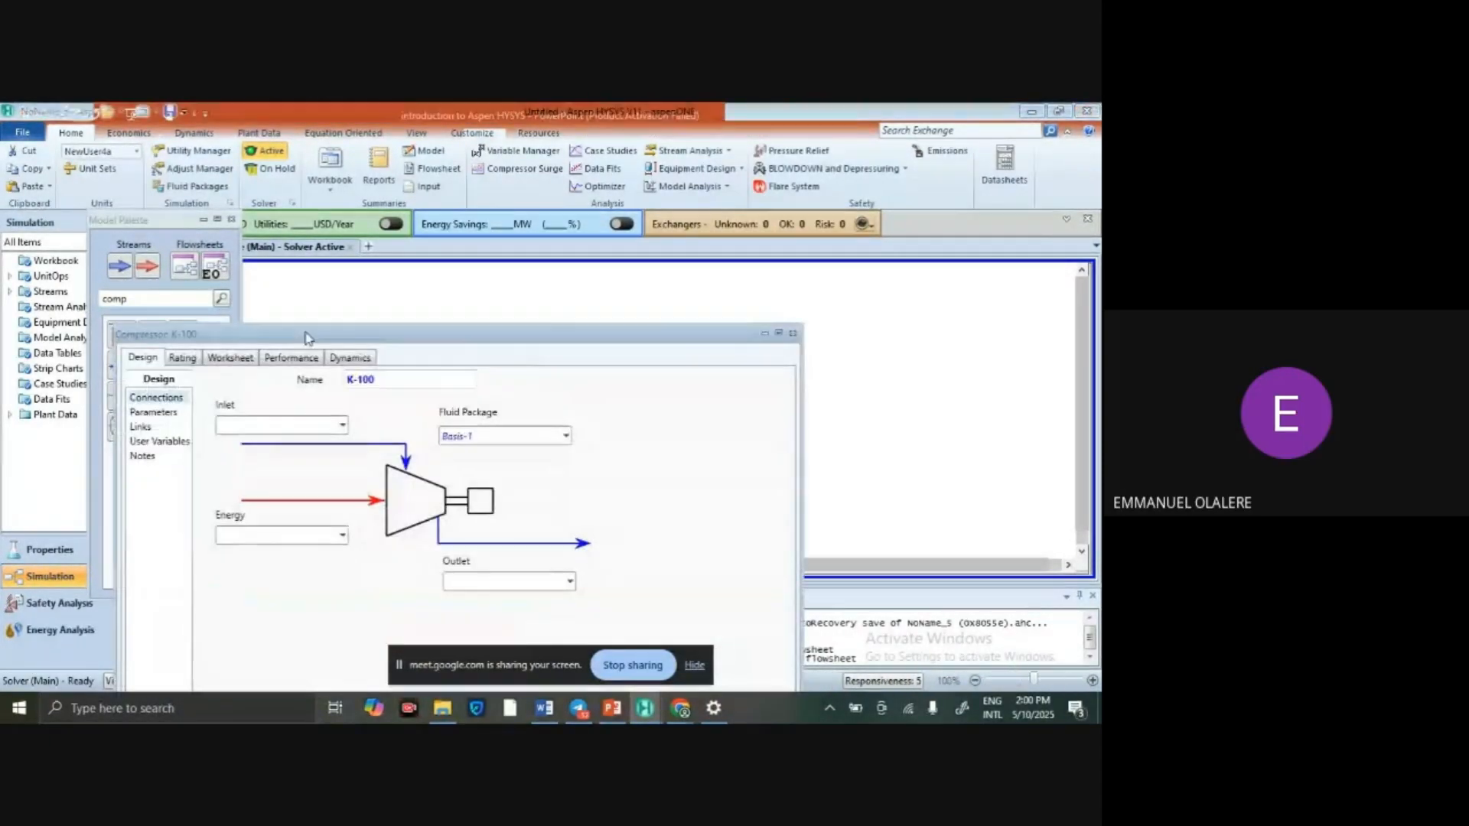
{"action": "left_click", "coordinate": [792, 335]}
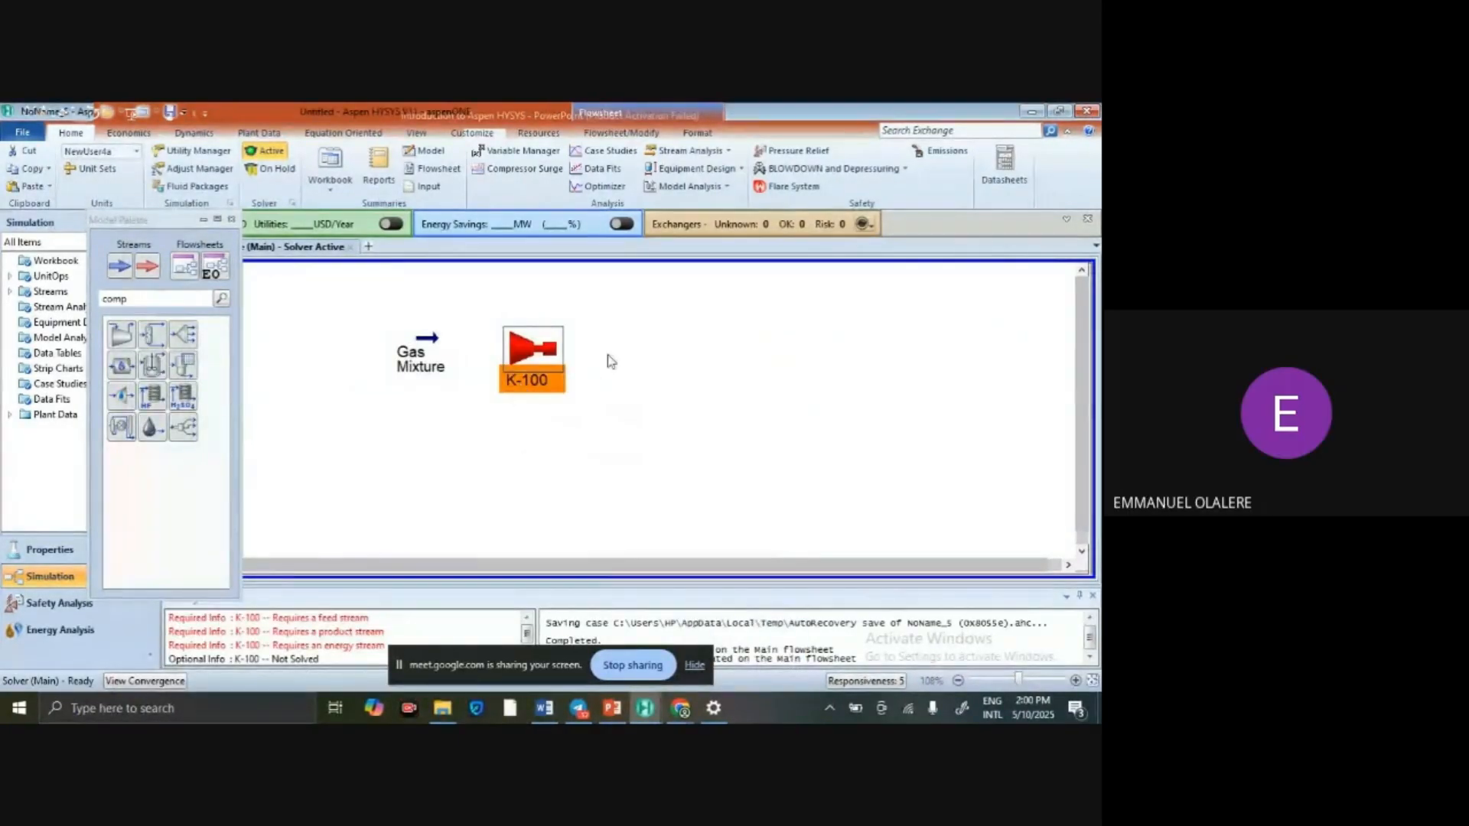
{"action": "double_click", "coordinate": [521, 360]}
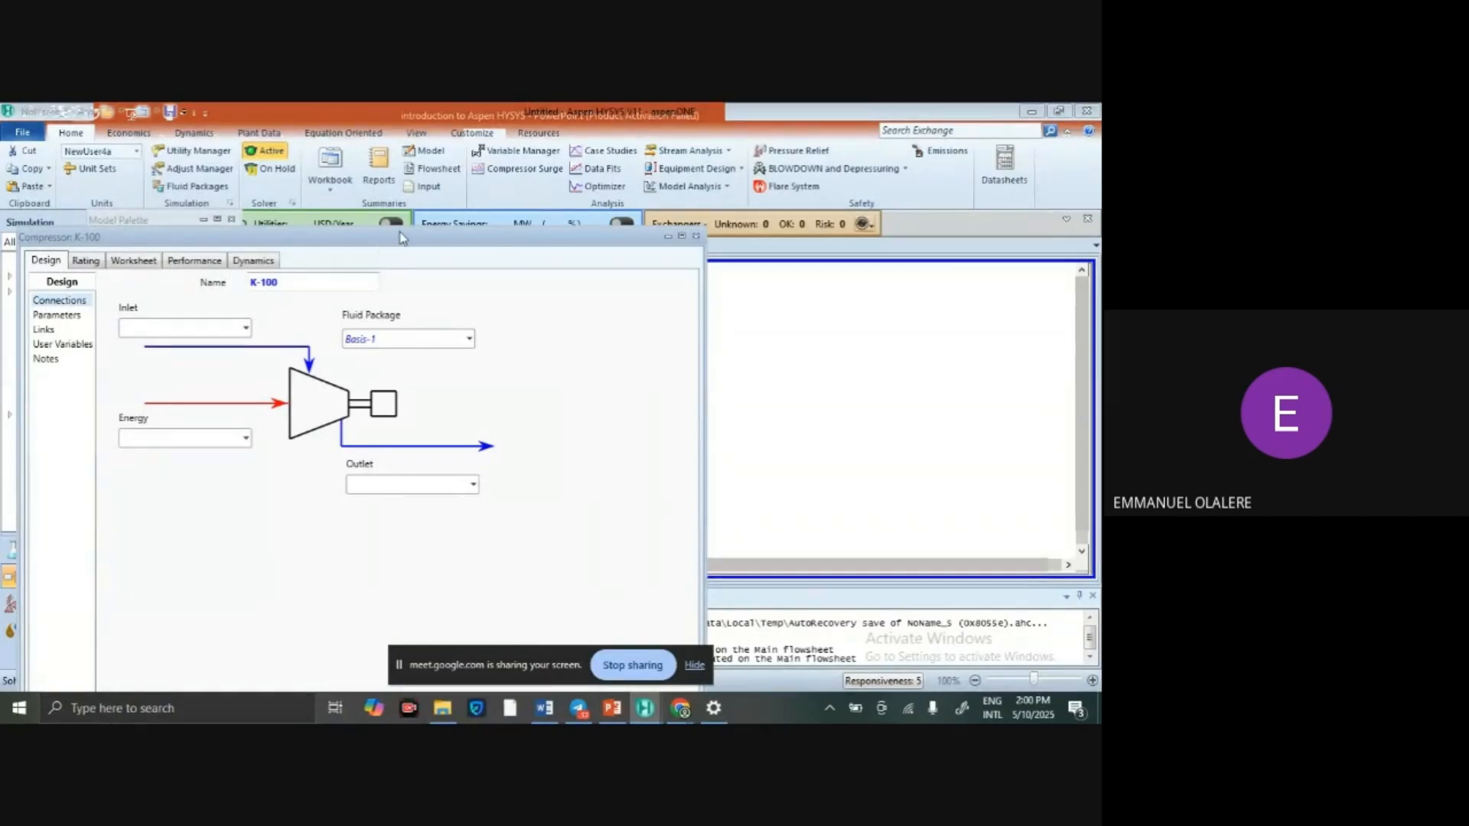
{"action": "left_click_drag", "start_coordinate": [403, 237], "coordinate": [501, 166]}
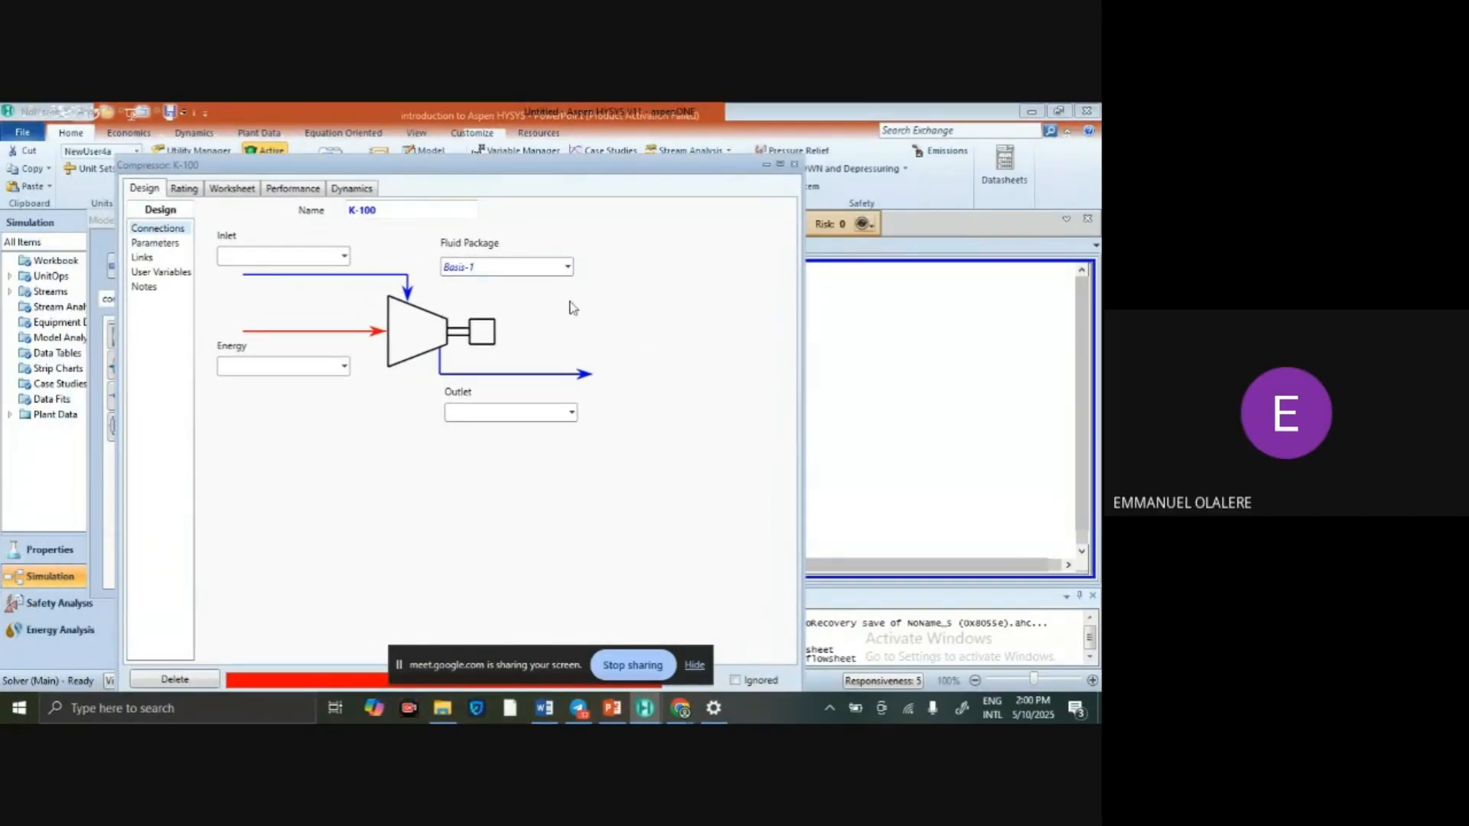
{"action": "left_click", "coordinate": [344, 256]}
{"action": "left_click", "coordinate": [294, 282]}
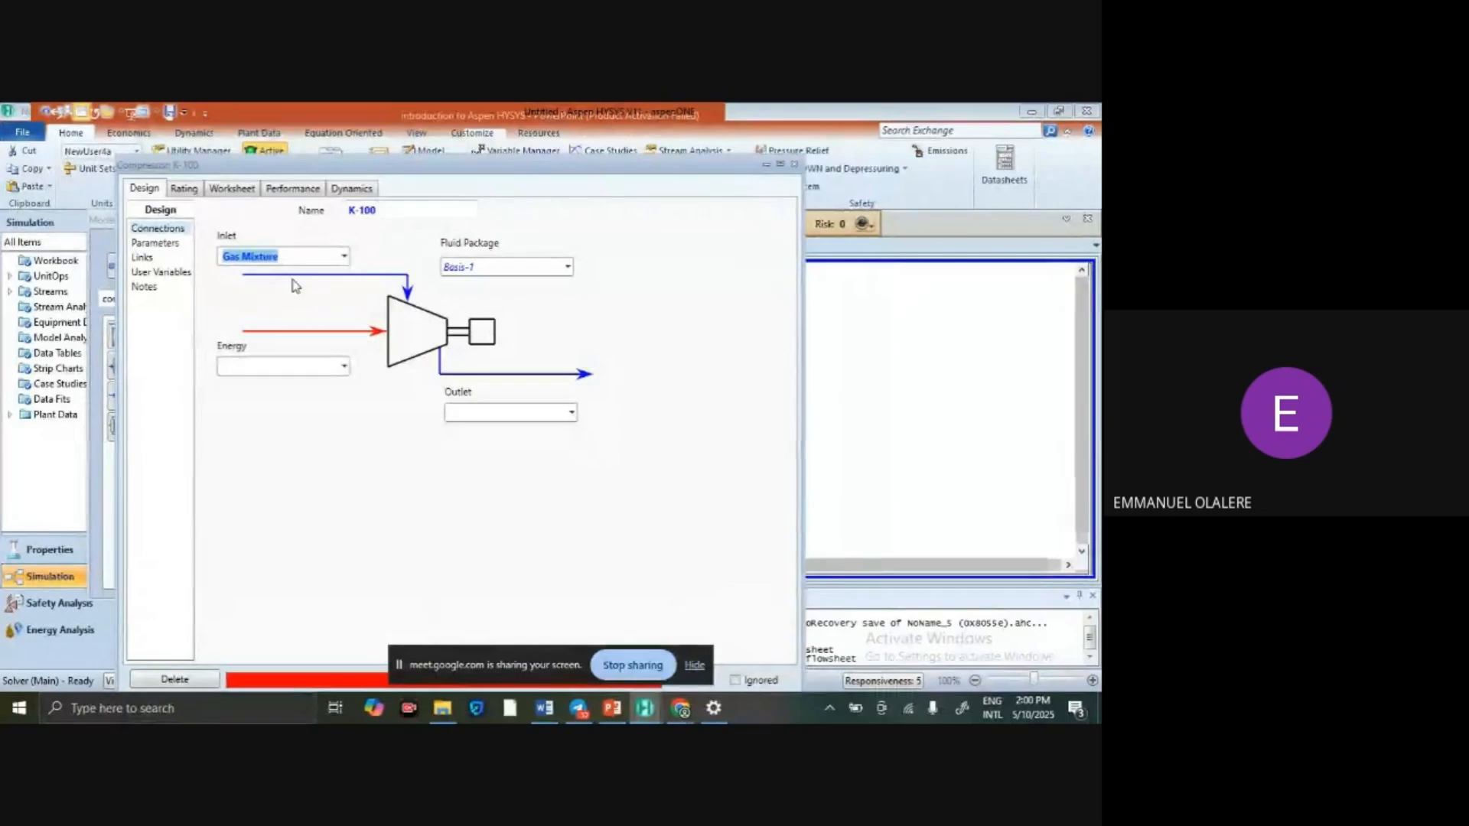
{"action": "left_click", "coordinate": [329, 289]}
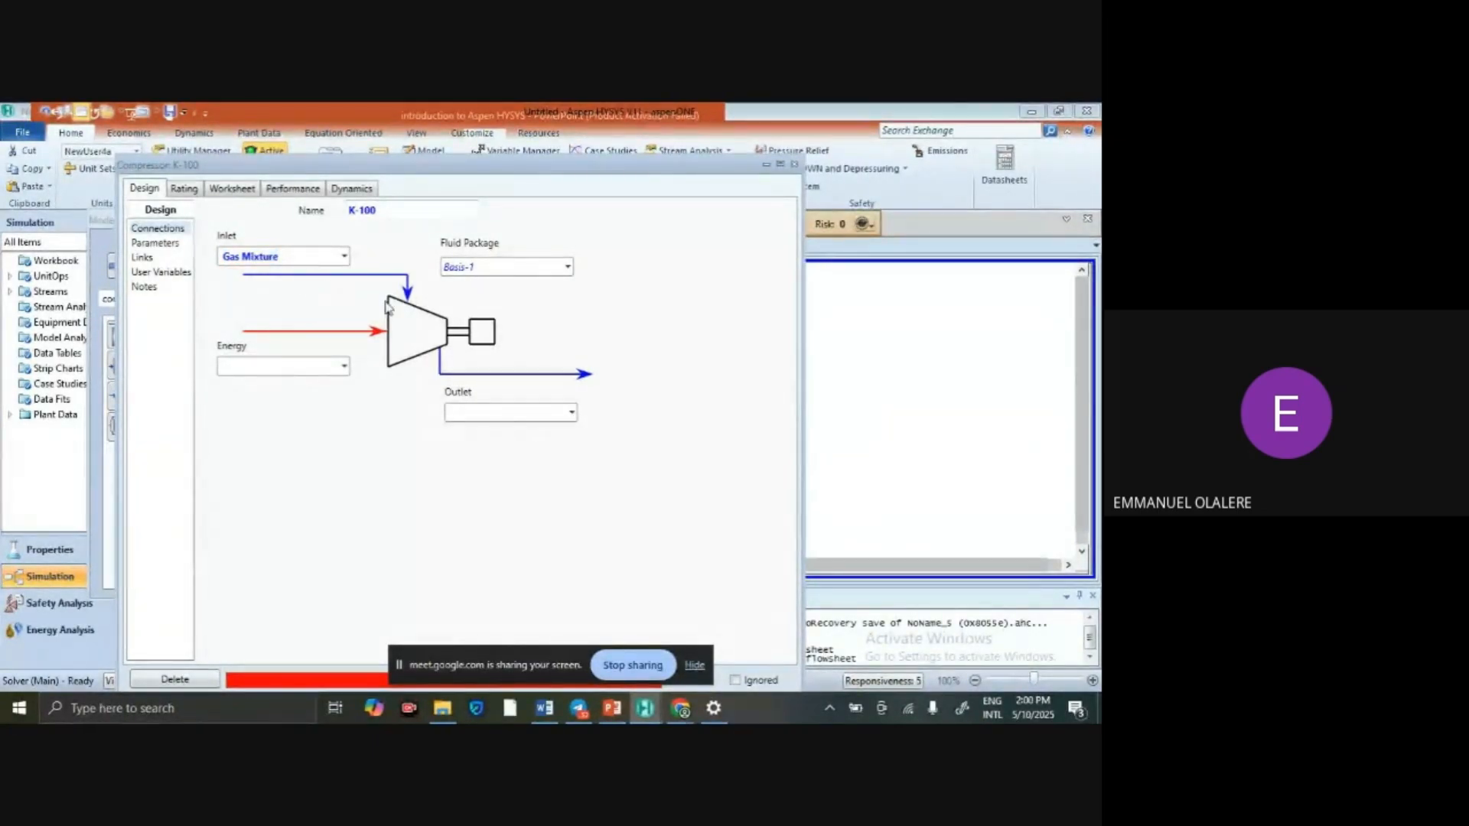
{"action": "left_click", "coordinate": [567, 266]}
{"action": "left_click", "coordinate": [573, 268]}
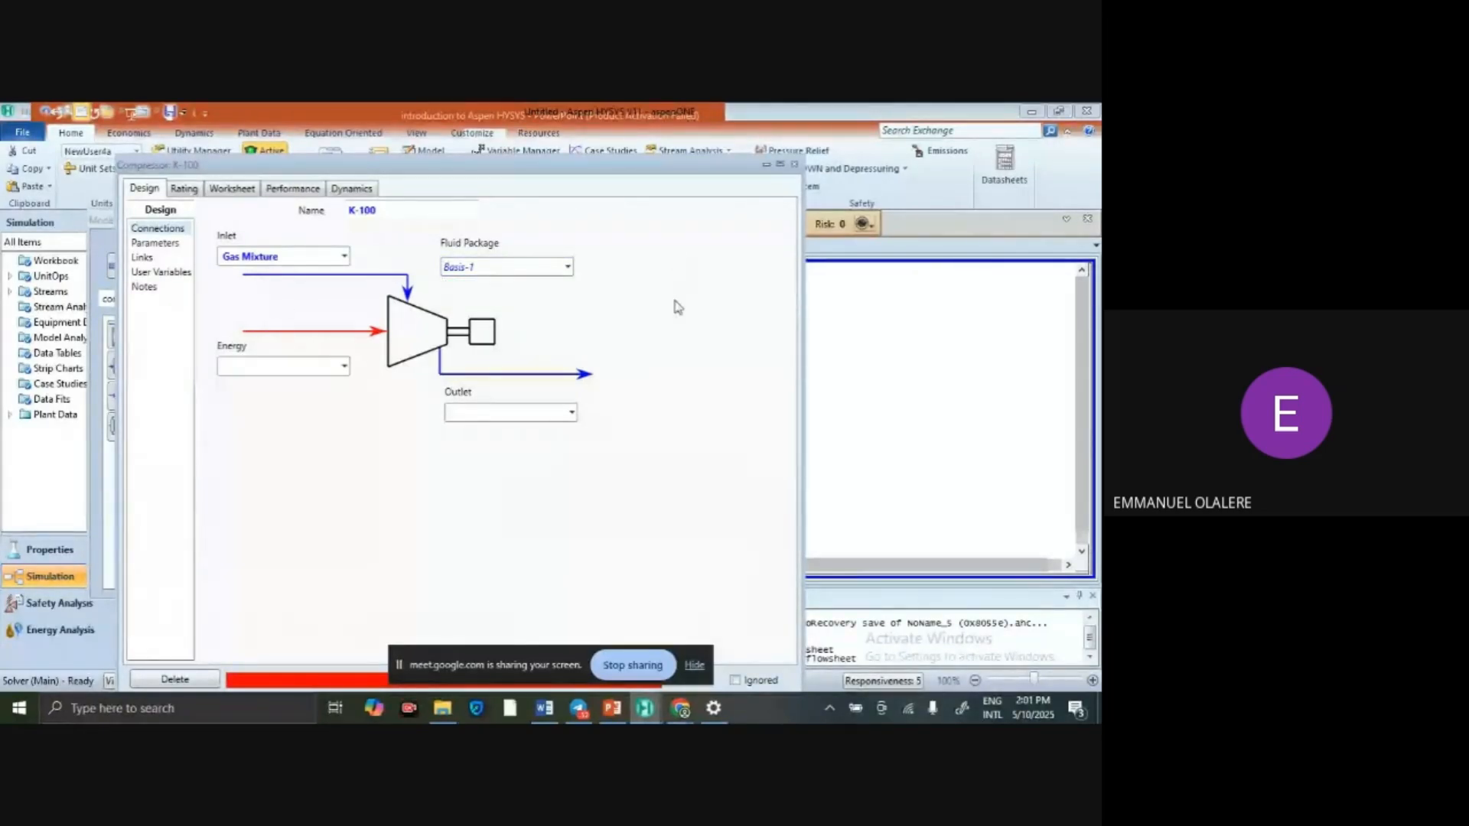
{"action": "left_click", "coordinate": [570, 268]}
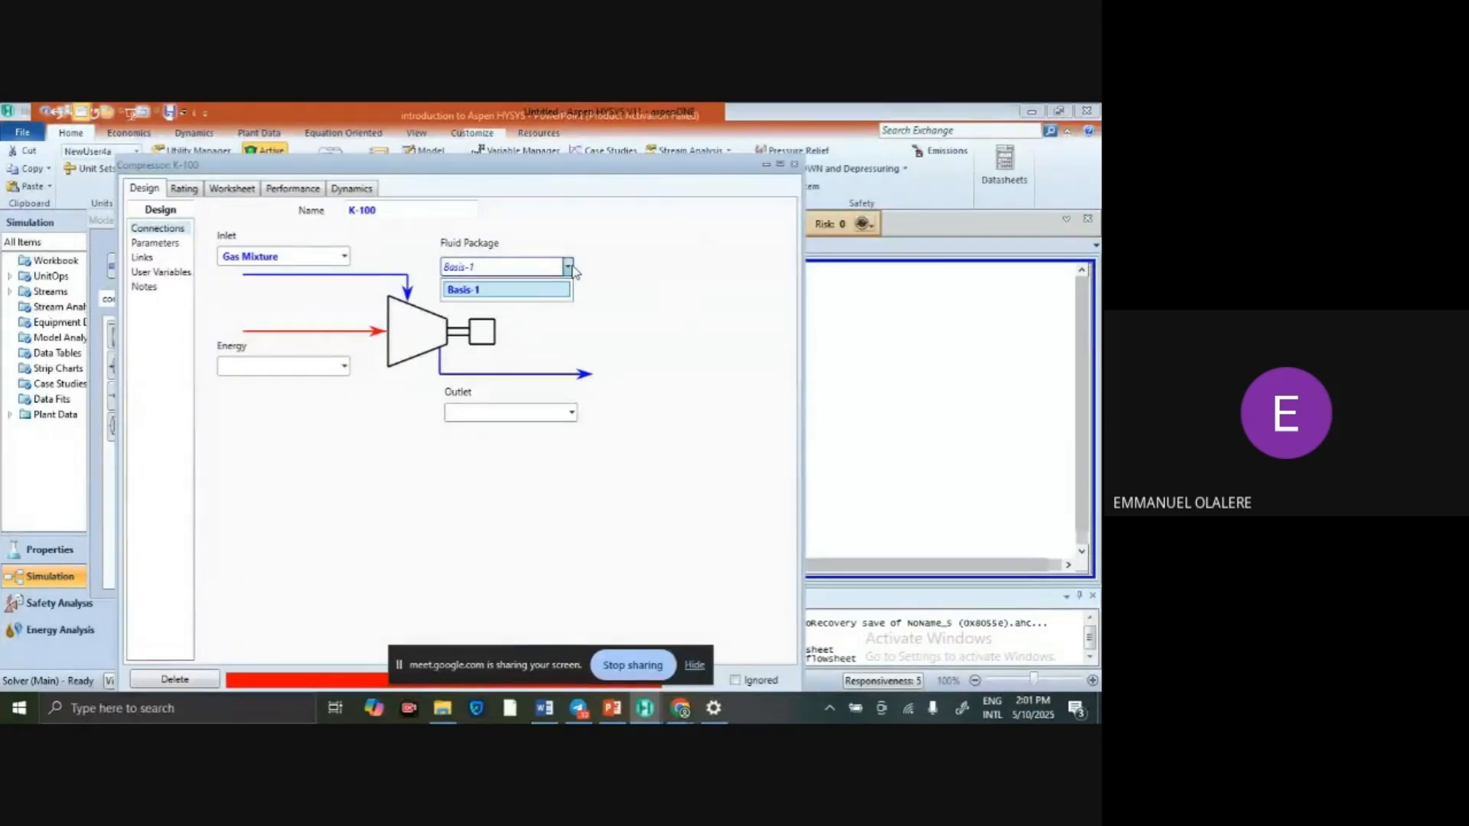
{"action": "left_click", "coordinate": [570, 268]}
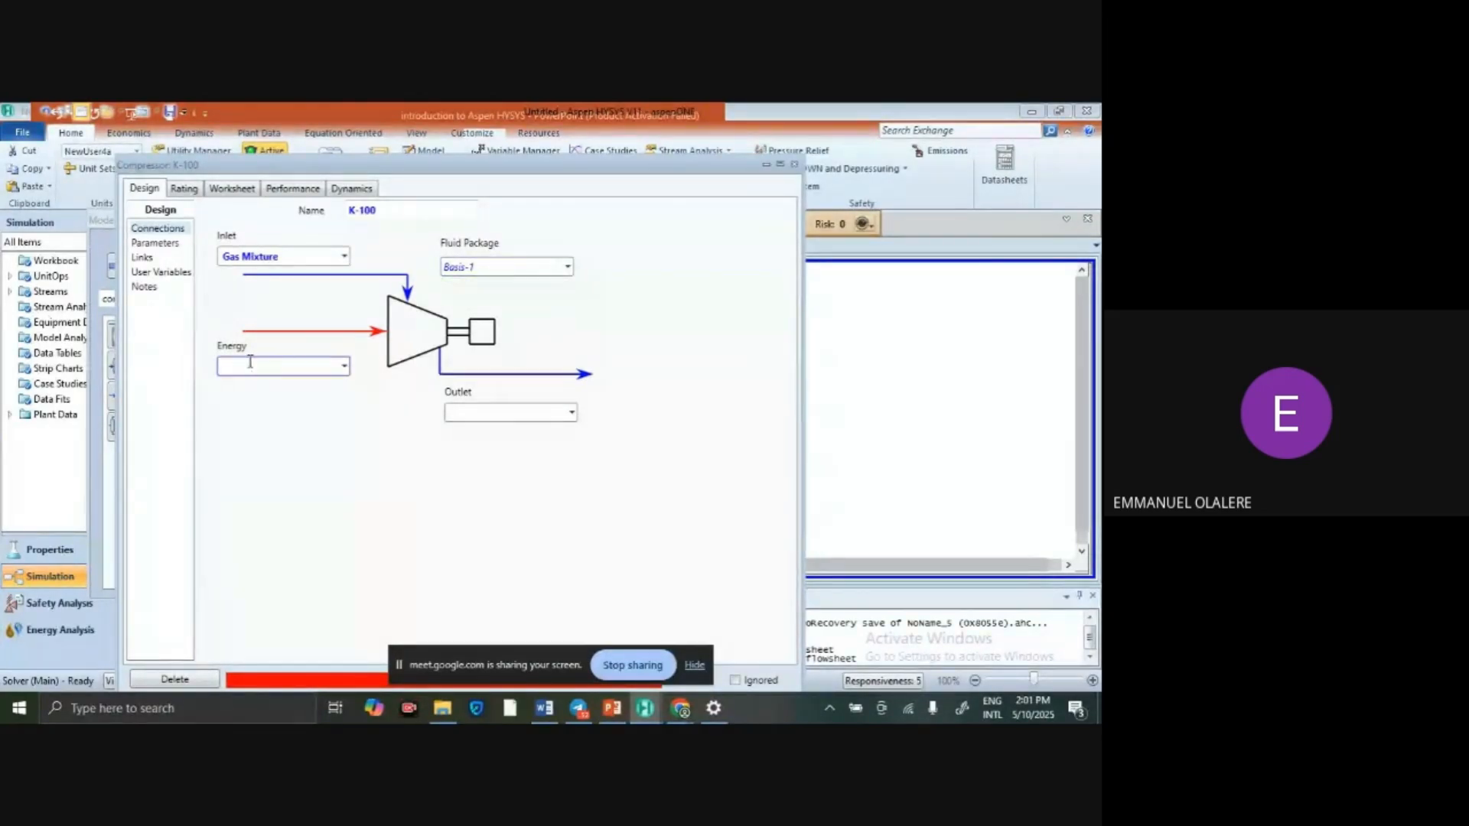
Name the compressor's energy stream Q1 and its outlet stream Compressed Gas.
{"action": "left_click", "coordinate": [302, 364]}
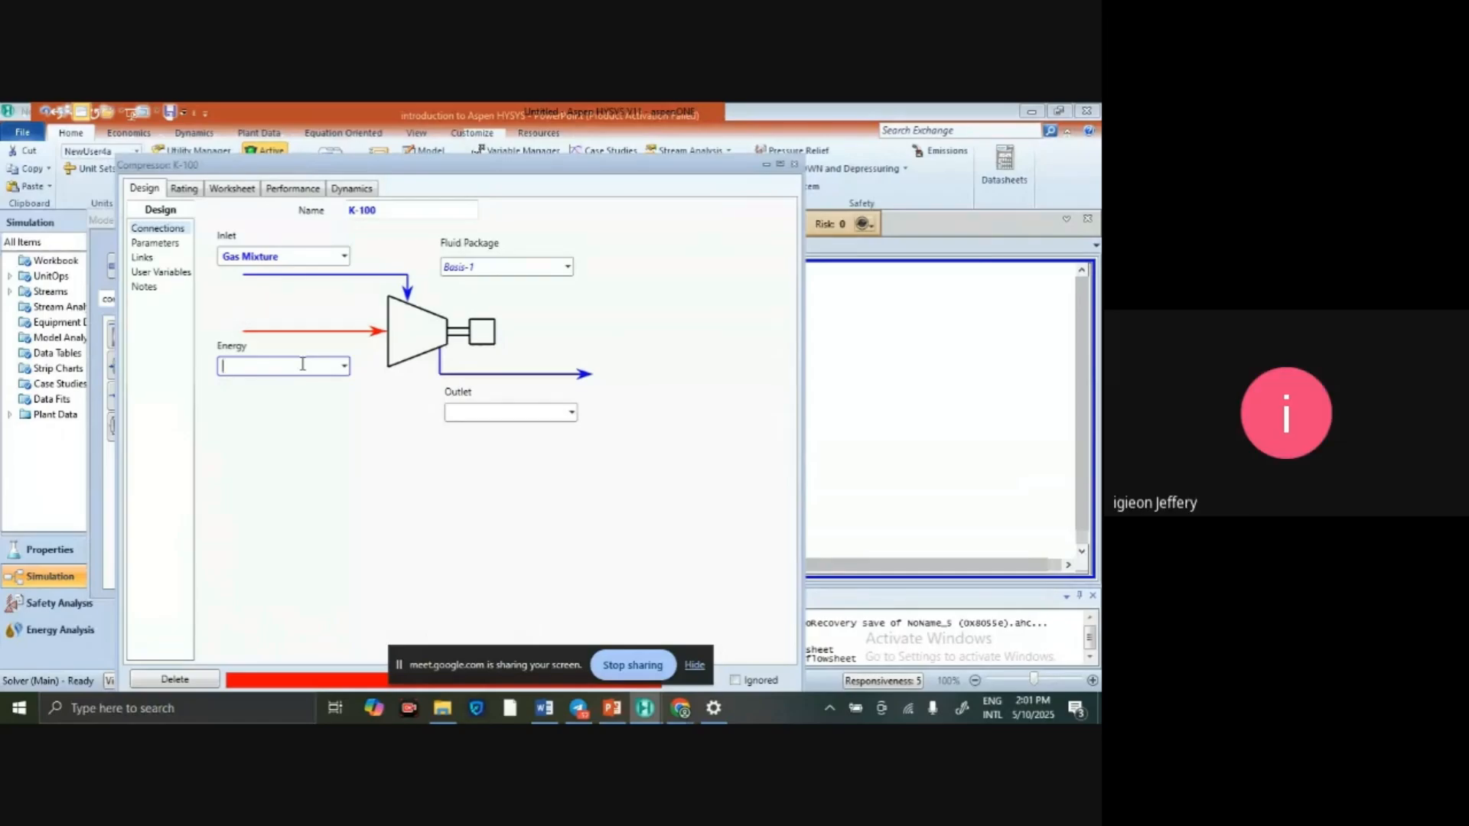
{"action": "type", "text": "Q1"}
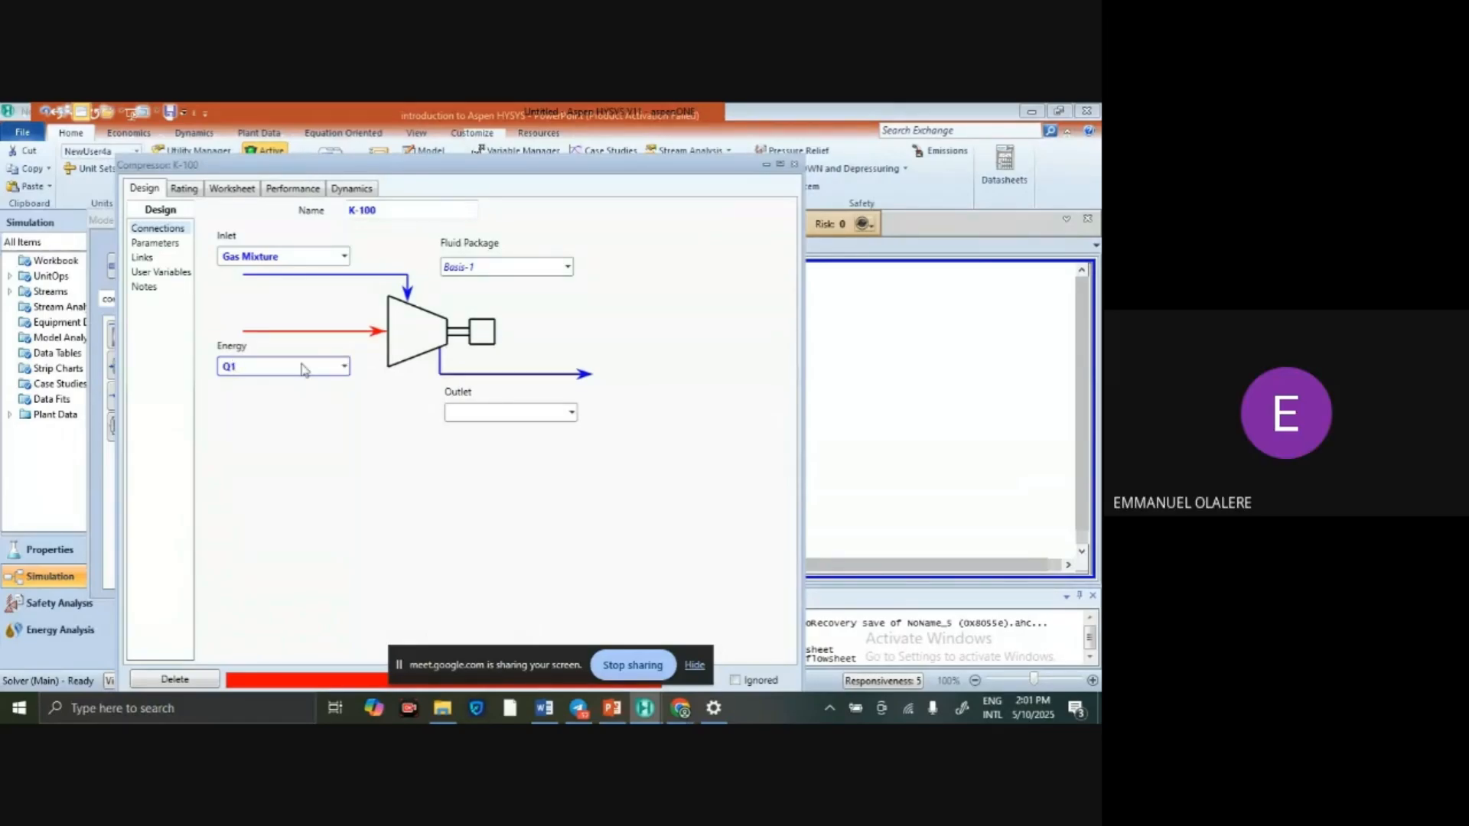
{"action": "left_click", "coordinate": [397, 425]}
{"action": "left_click", "coordinate": [504, 415]}
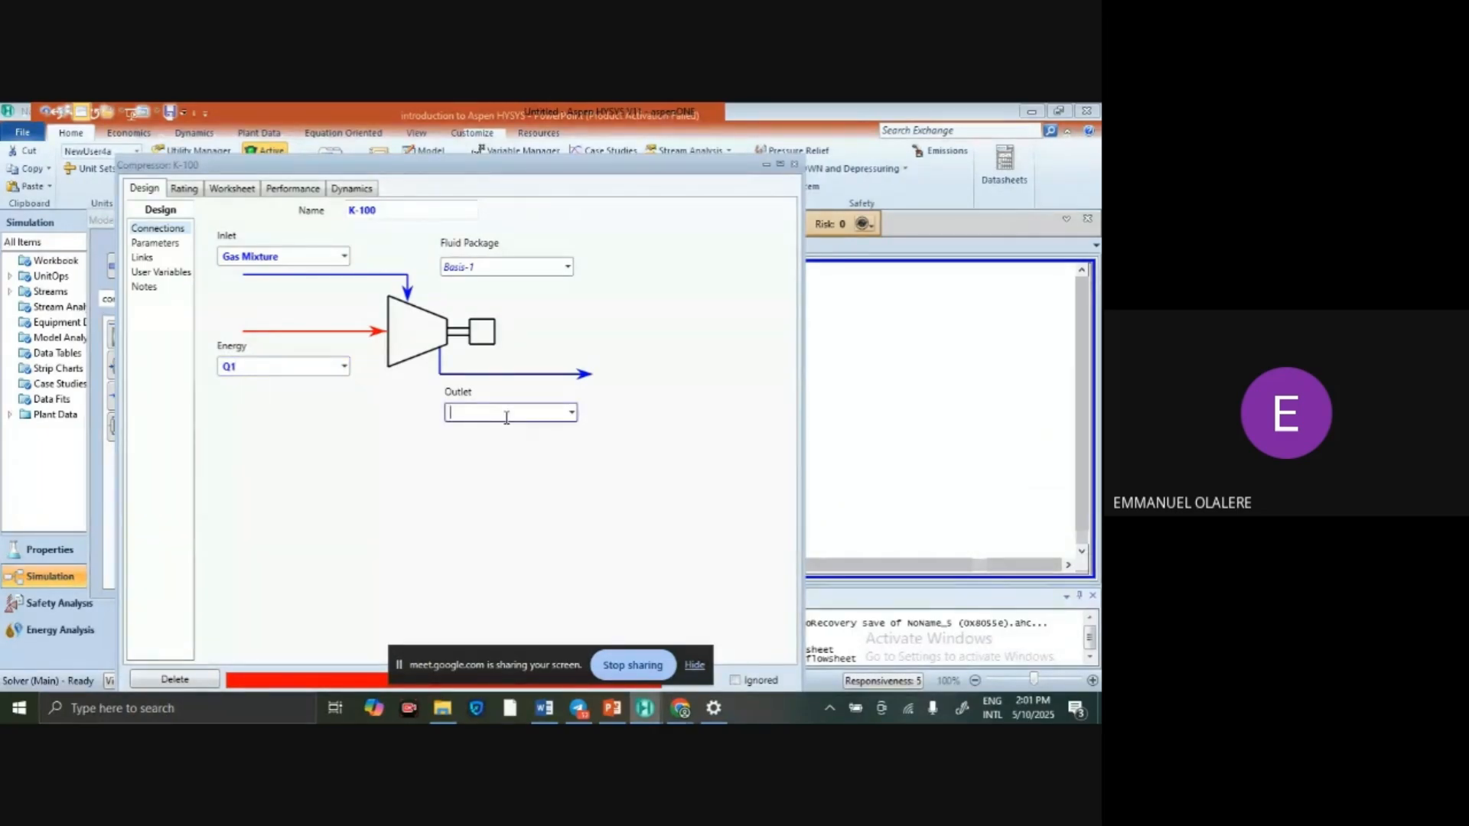
{"action": "type", "text": "Com"}
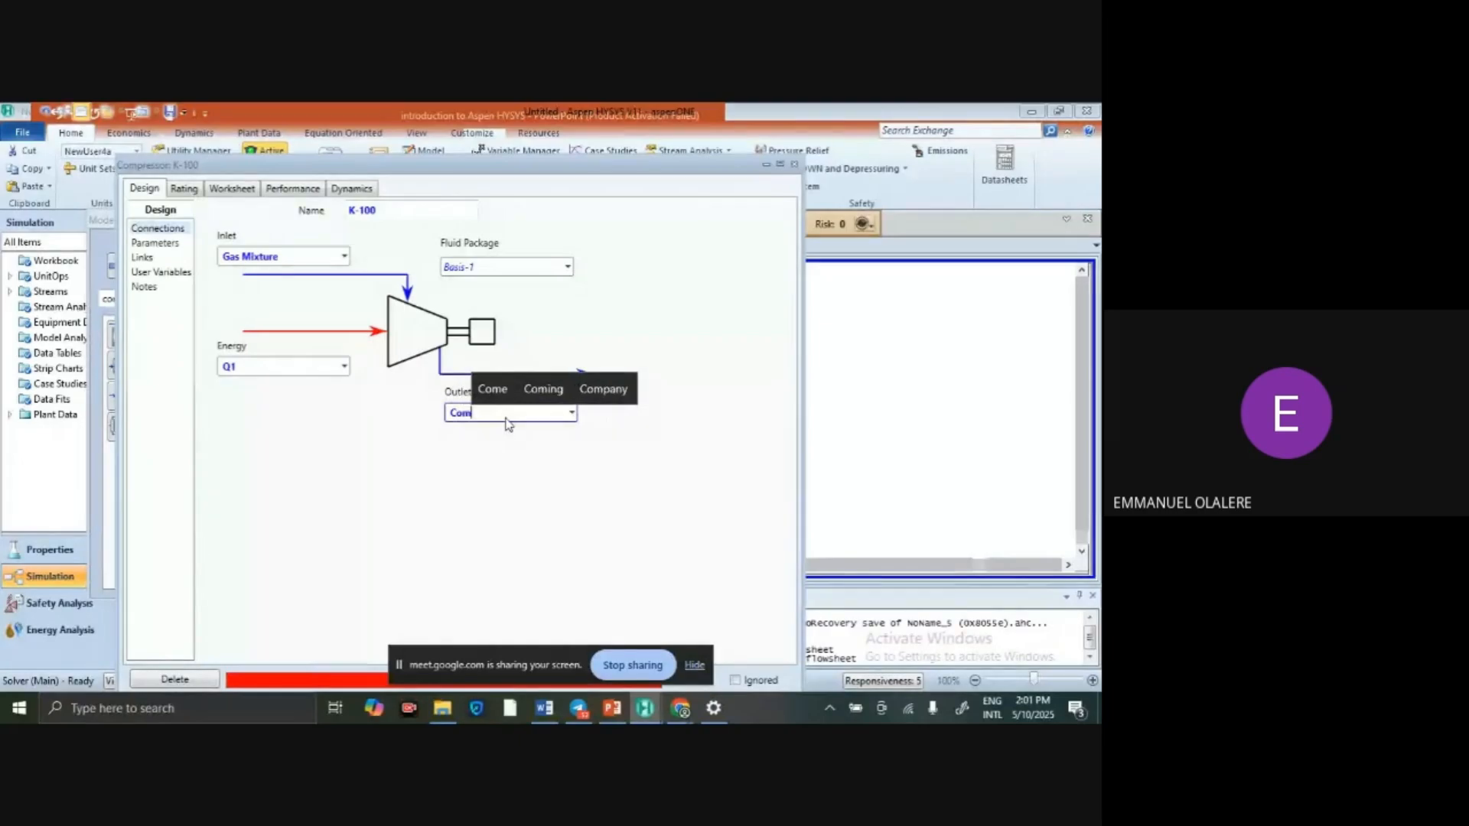
{"action": "type", "text": "pressed Gas"}
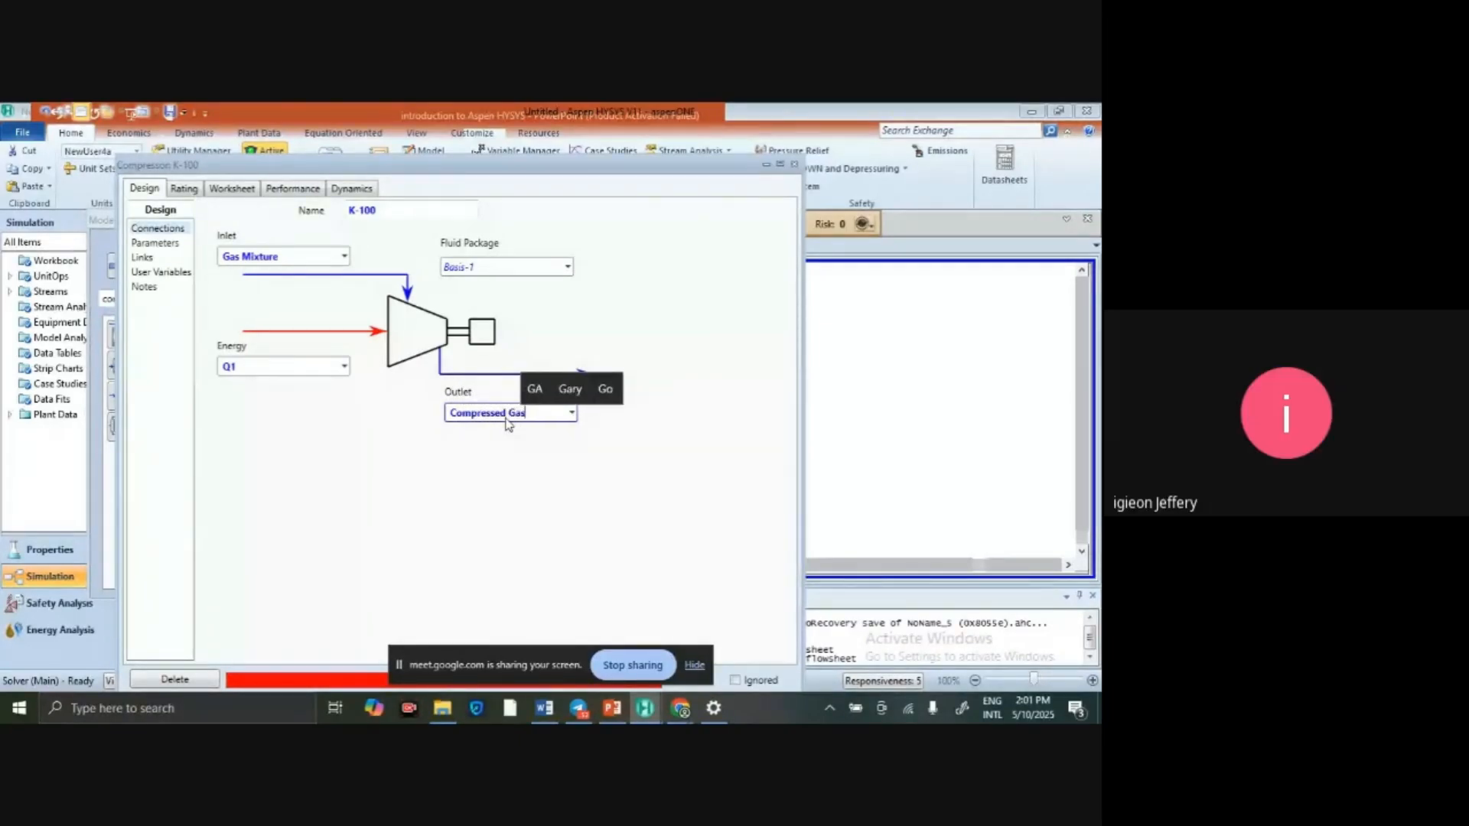
{"action": "key", "text": "Return"}
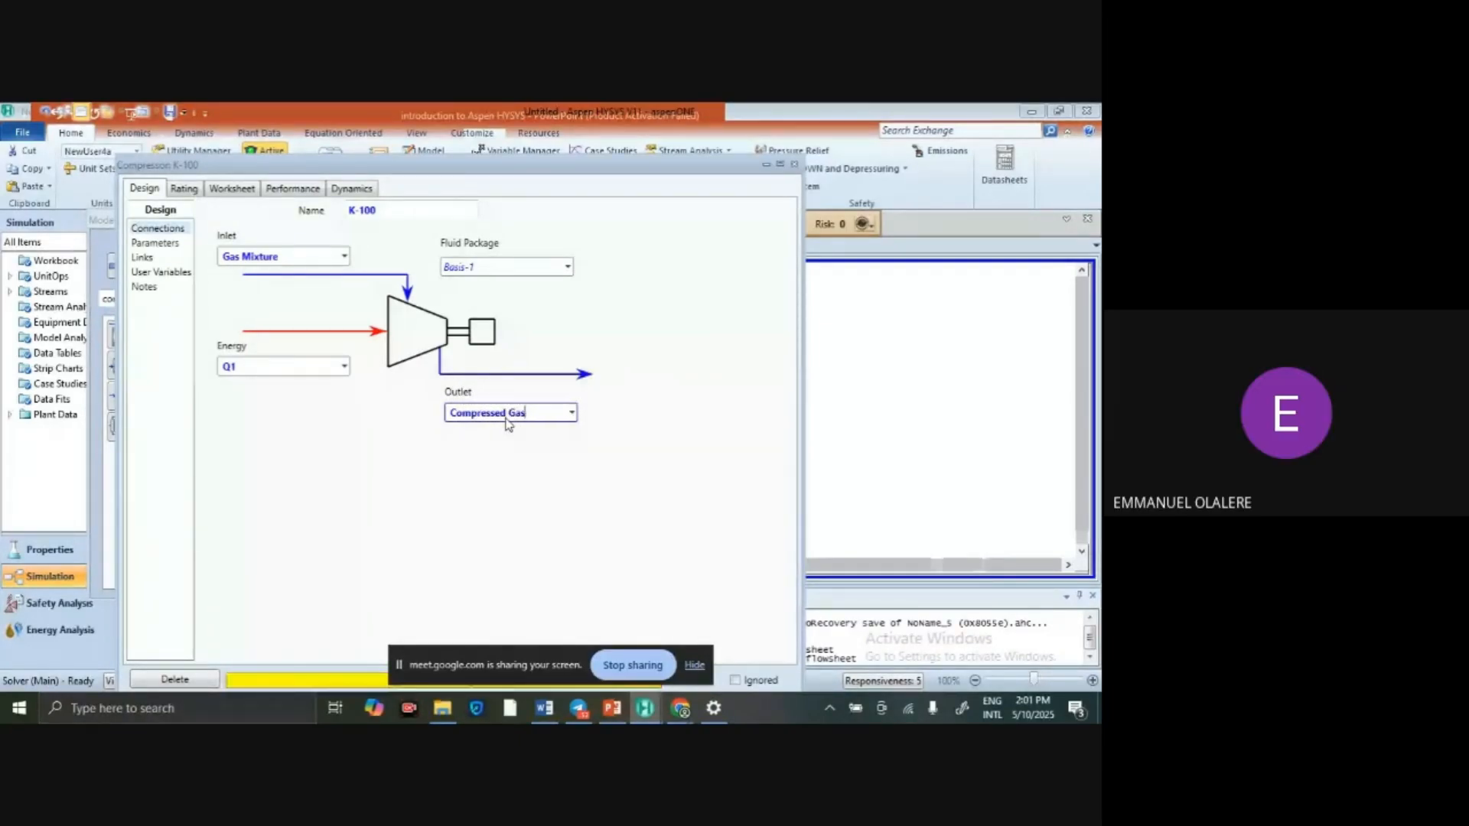
Close the compressor's window, inspect the Gas Mixture and Compressed Gas stream summaries on the flowsheet, and reopen compressor K-100.
{"action": "left_click", "coordinate": [794, 164]}
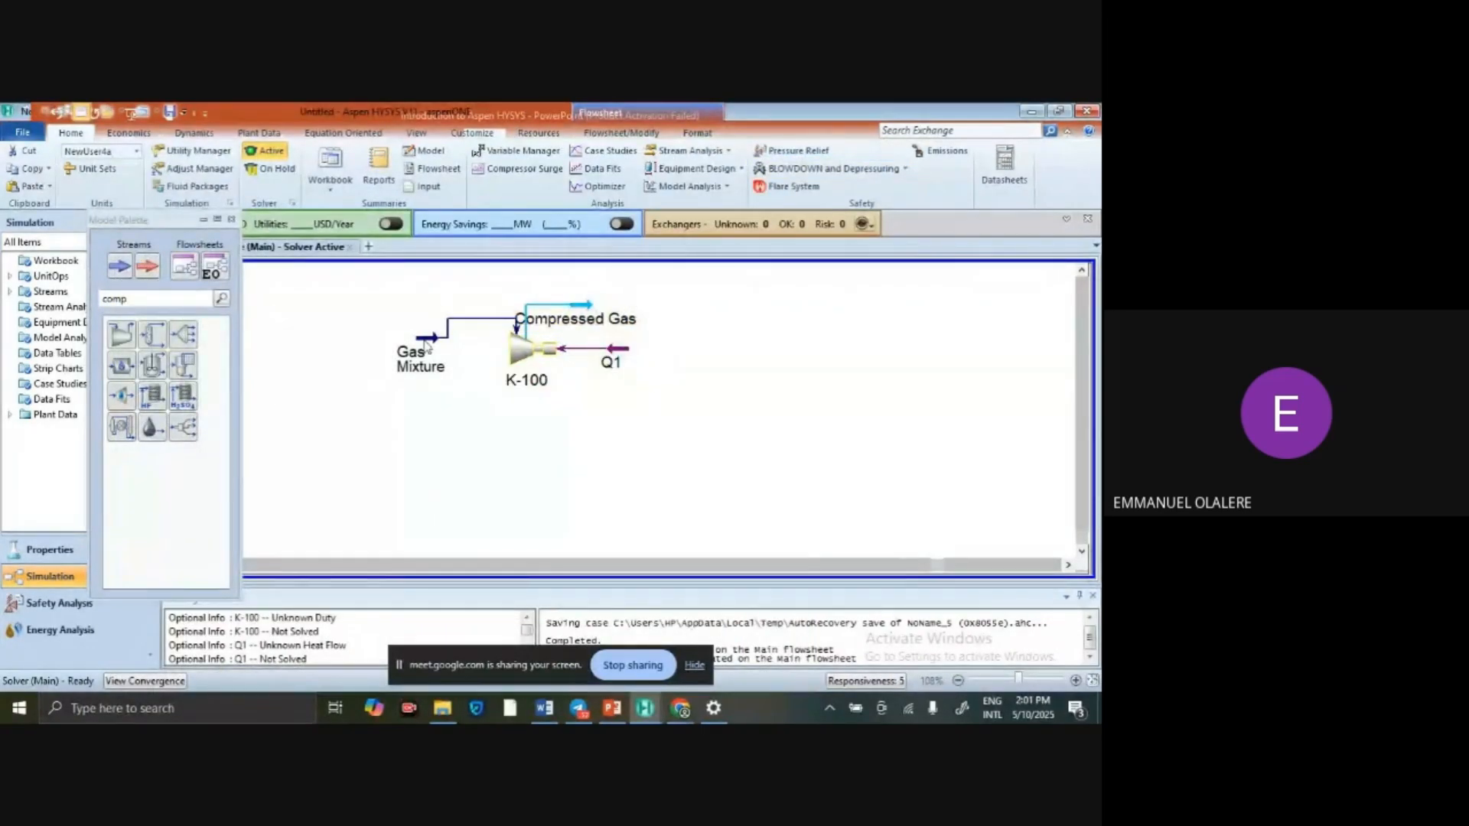
{"action": "mouse_move", "coordinate": [489, 320]}
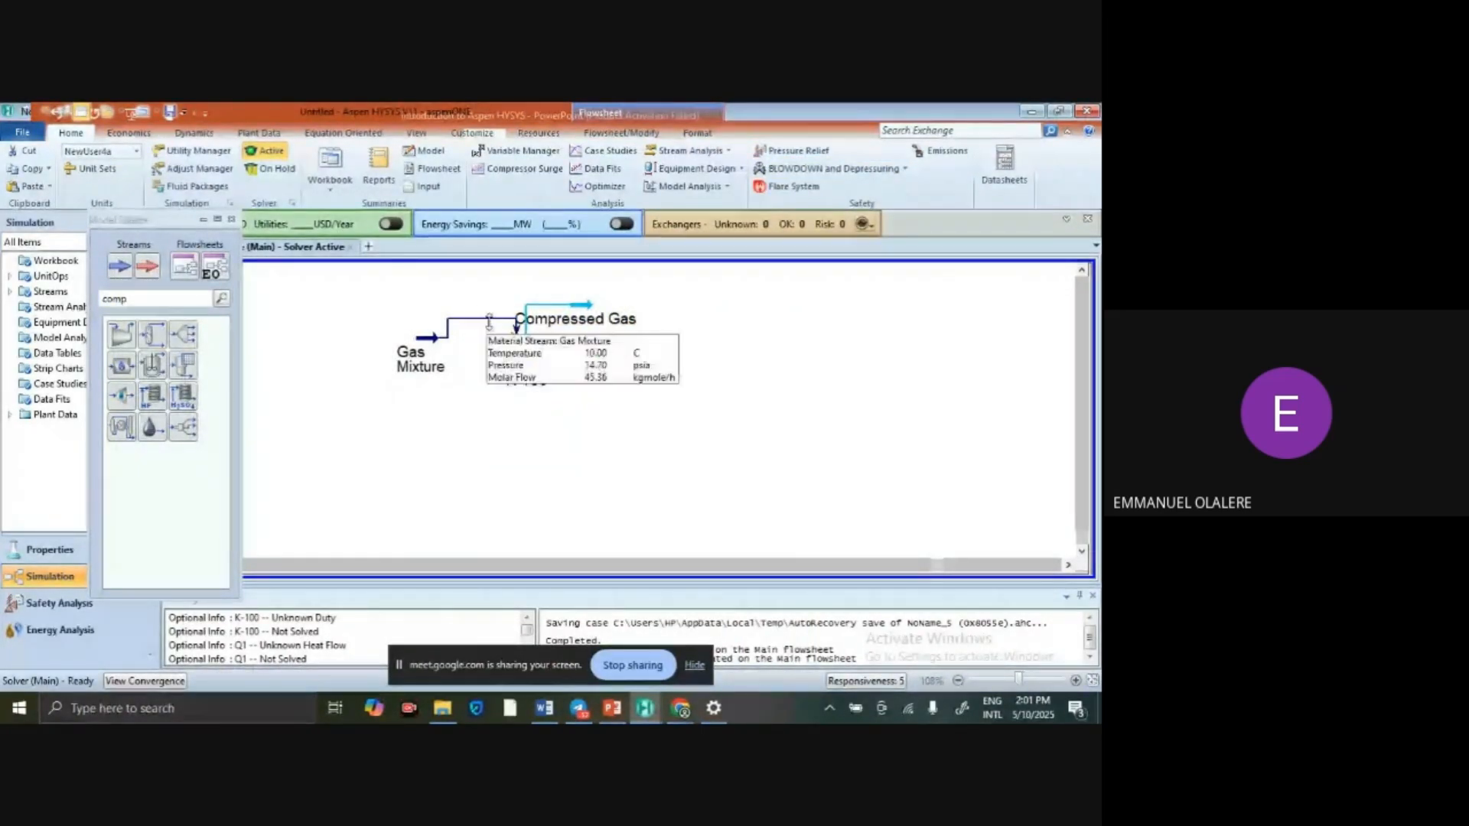
{"action": "mouse_move", "coordinate": [539, 346]}
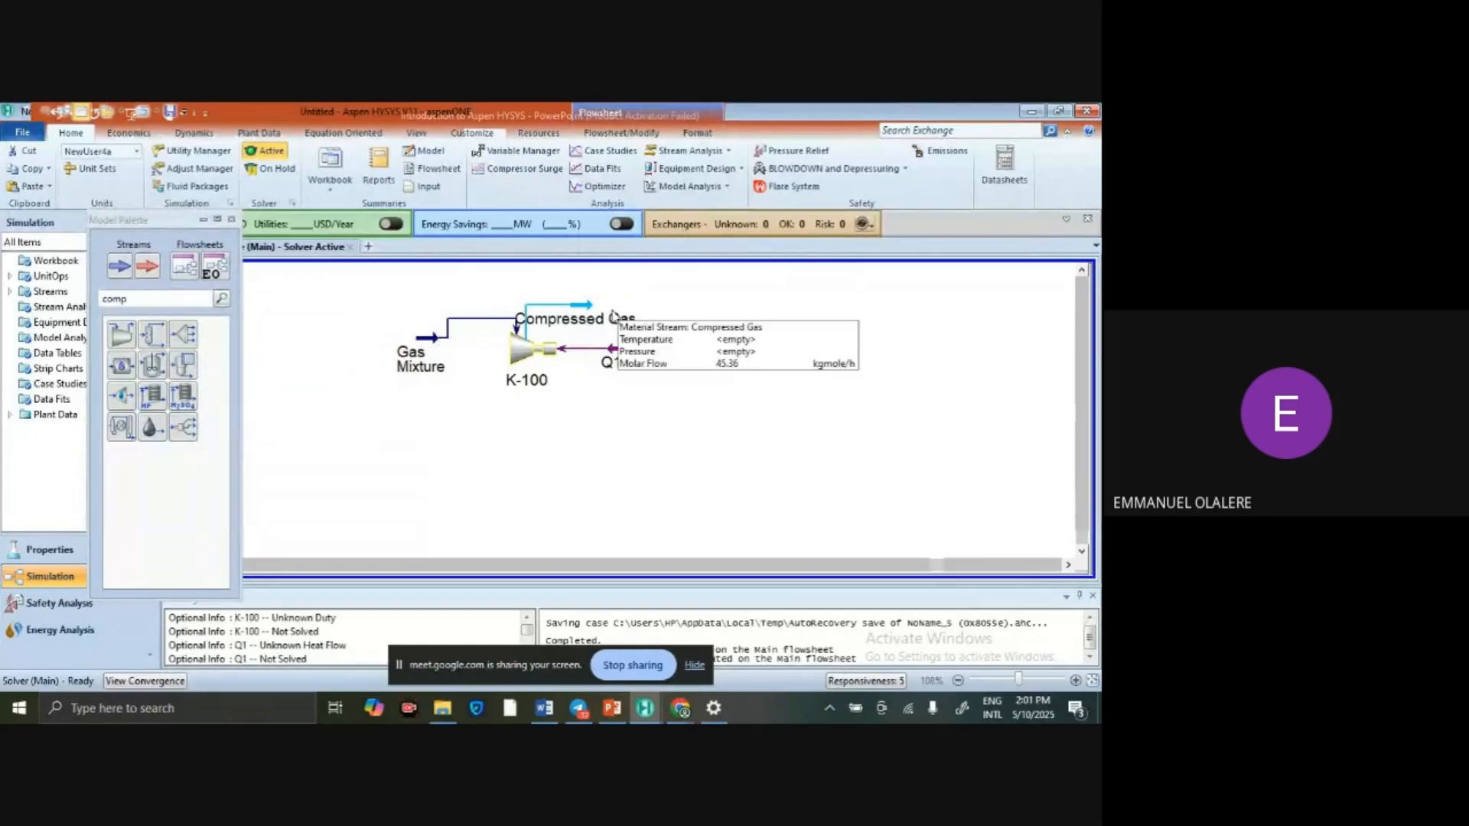
{"action": "left_click", "coordinate": [530, 354]}
{"action": "double_click", "coordinate": [530, 354]}
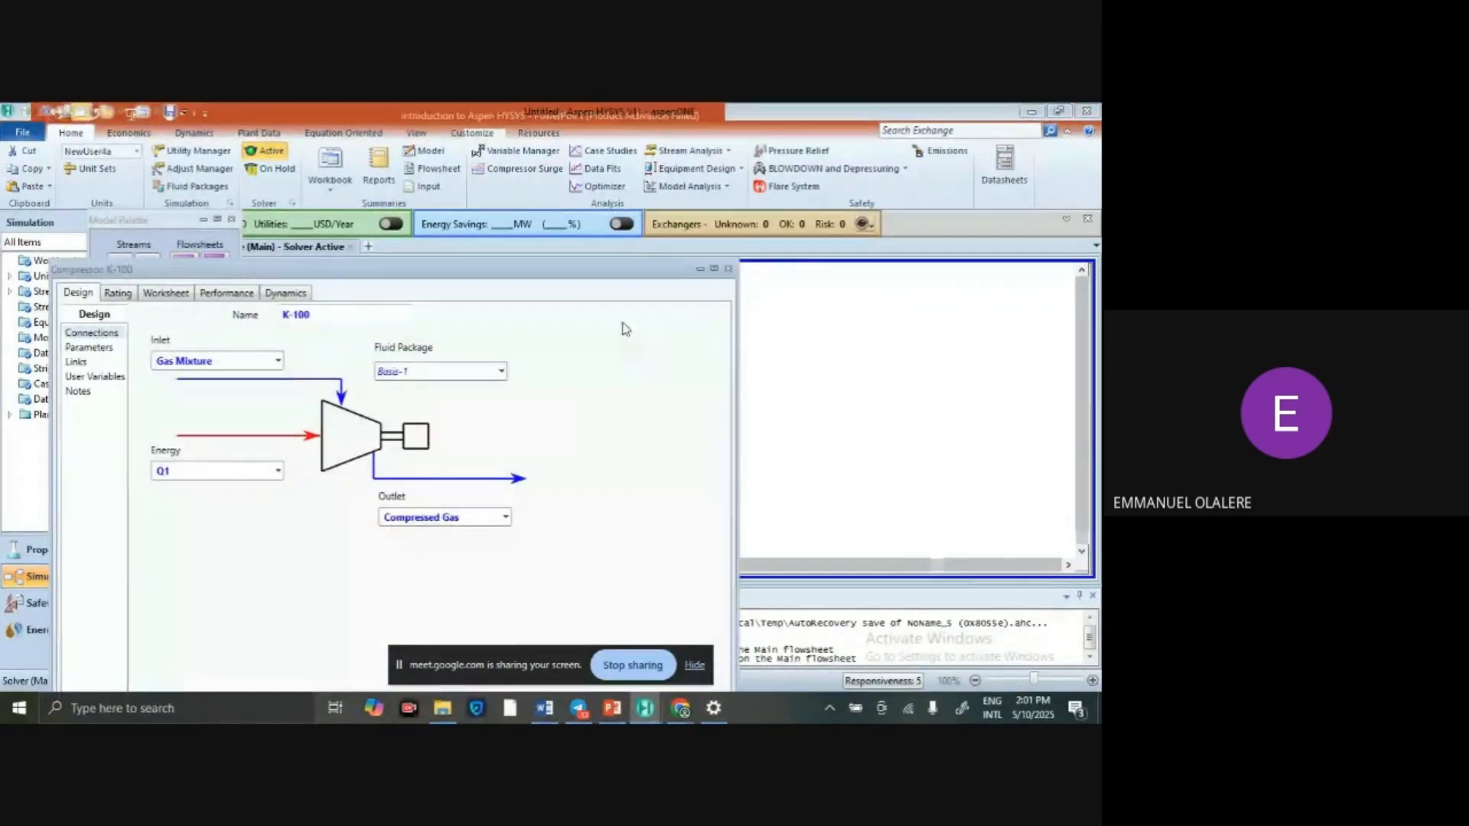
{"action": "left_click_drag", "start_coordinate": [627, 274], "coordinate": [648, 166]}
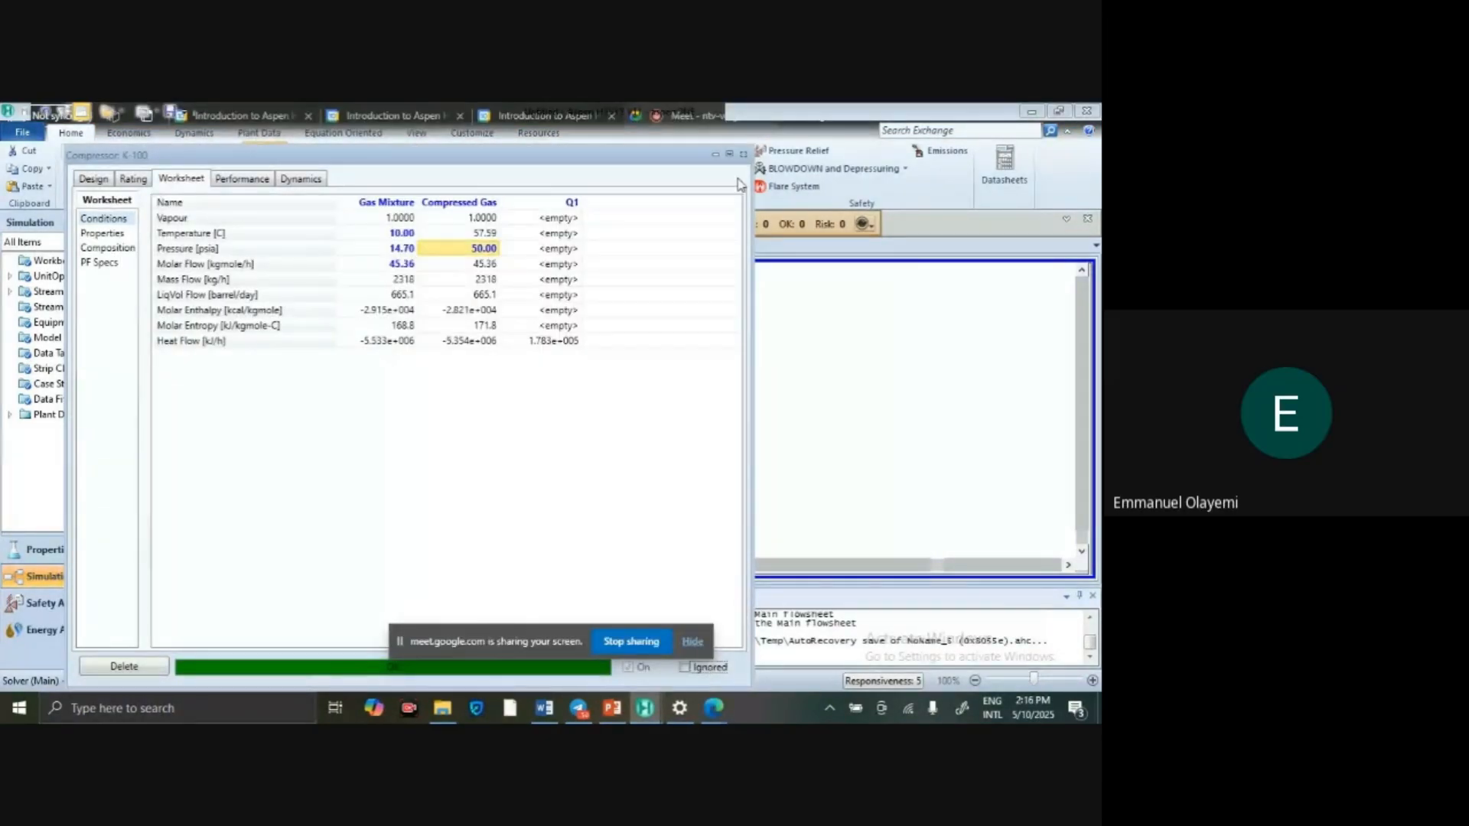
Review compressor K-100's worksheet conditions for Gas Mixture, Compressed Gas and Q1, check its flowsheet summary, and close its window.
{"action": "left_click", "coordinate": [743, 153]}
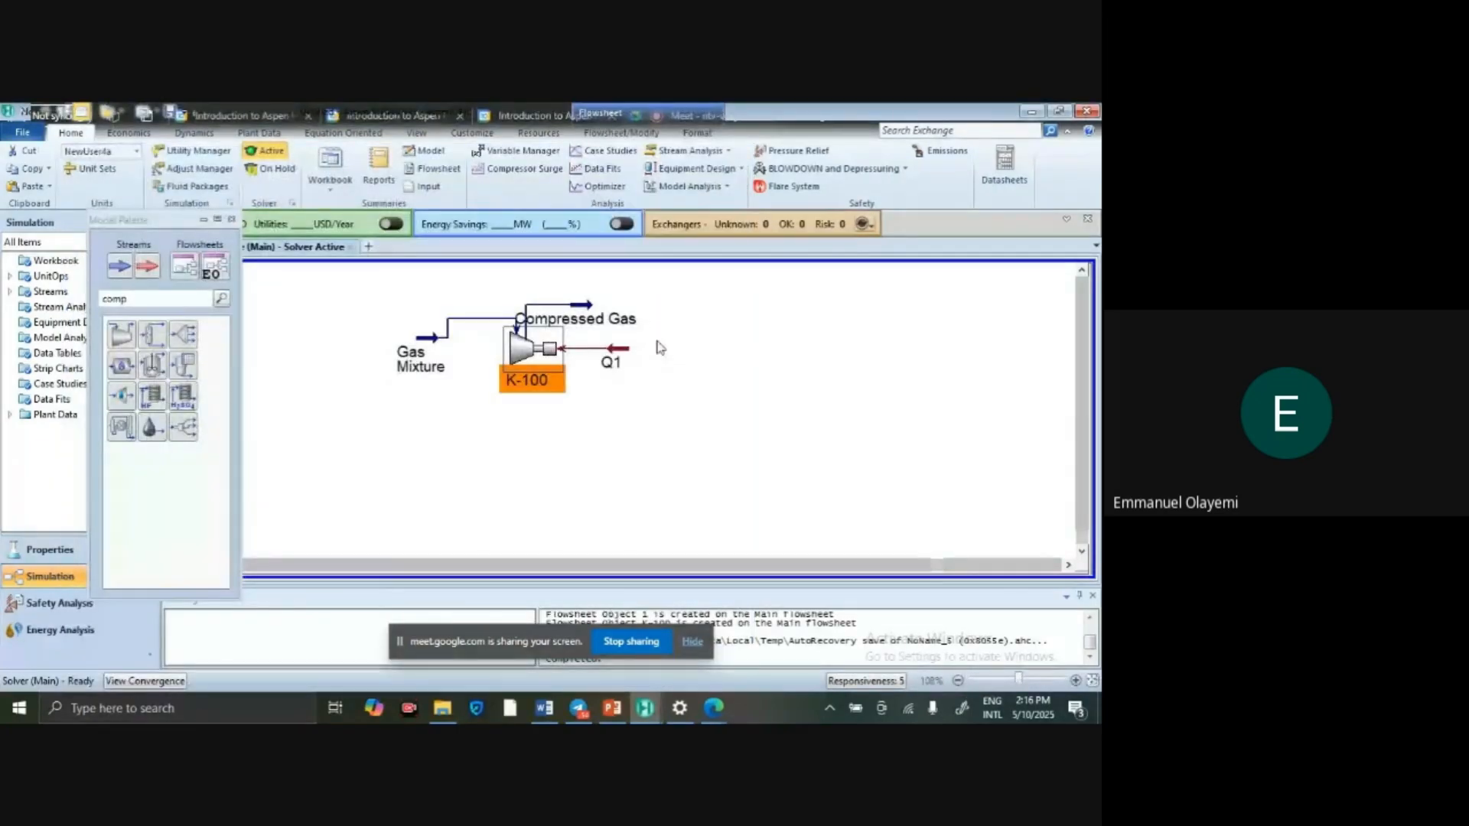
{"action": "double_click", "coordinate": [528, 356]}
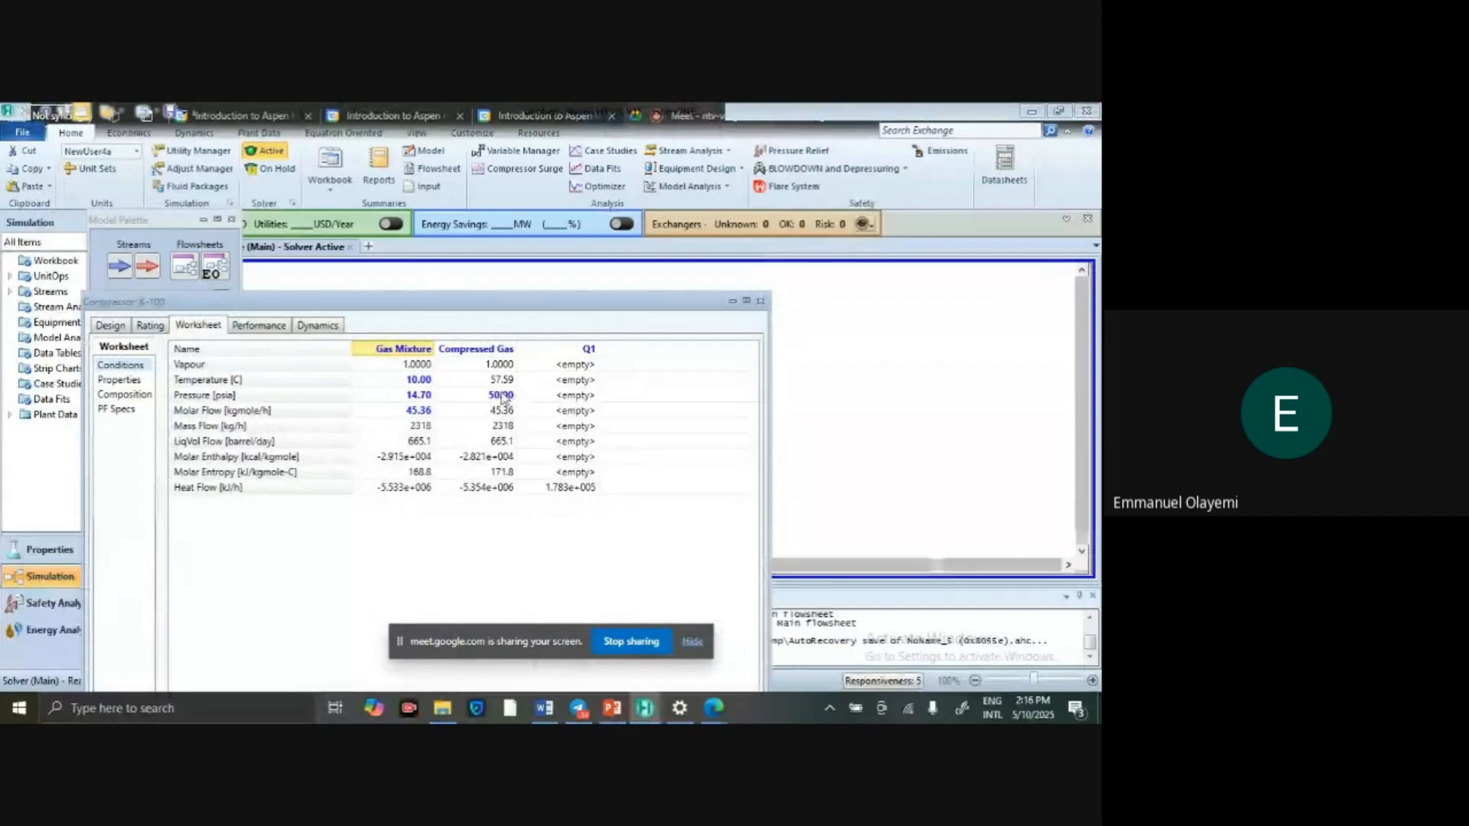
{"action": "left_click_drag", "start_coordinate": [522, 303], "coordinate": [526, 154]}
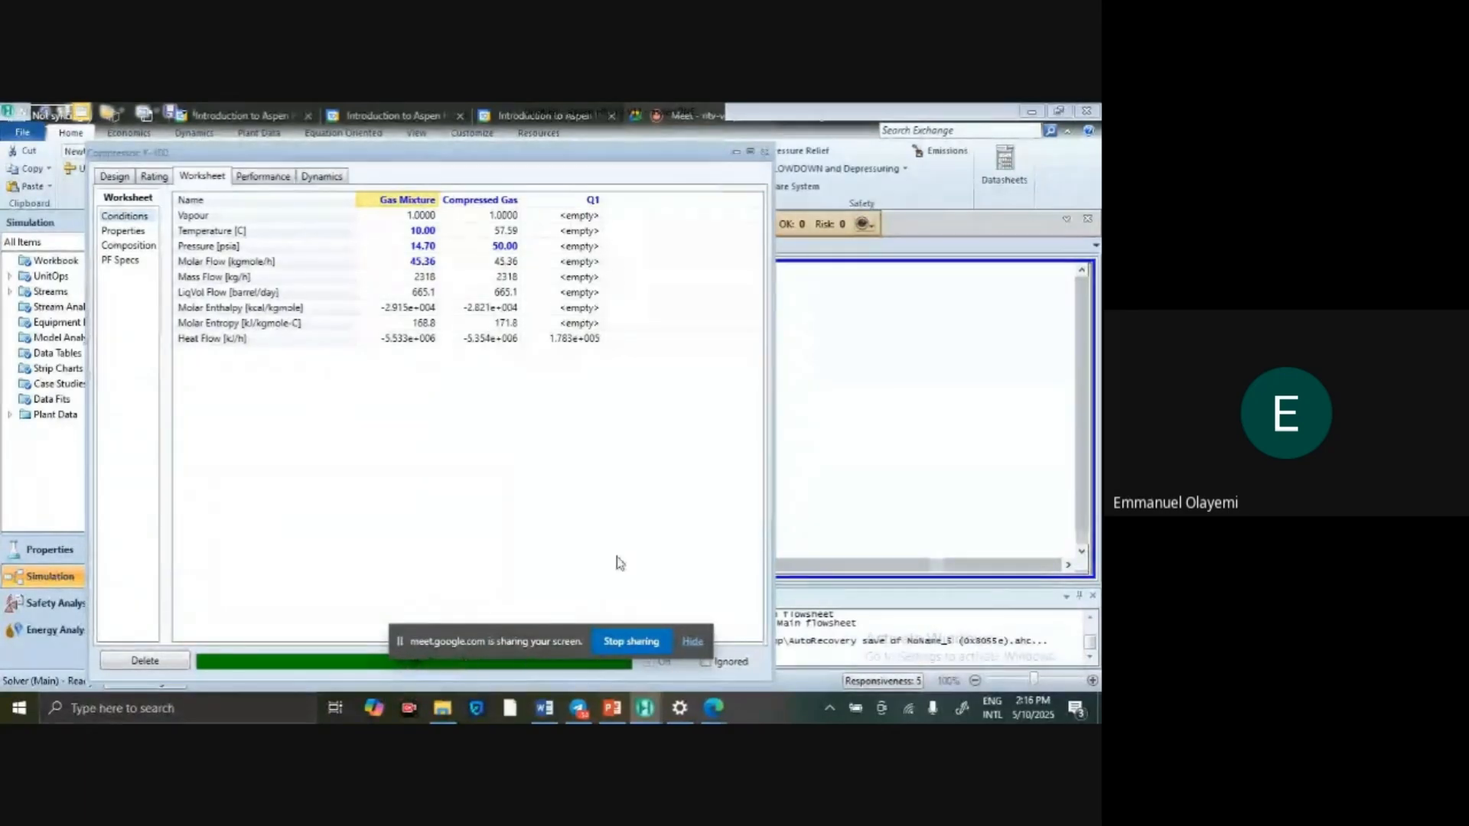
{"action": "left_click", "coordinate": [764, 153]}
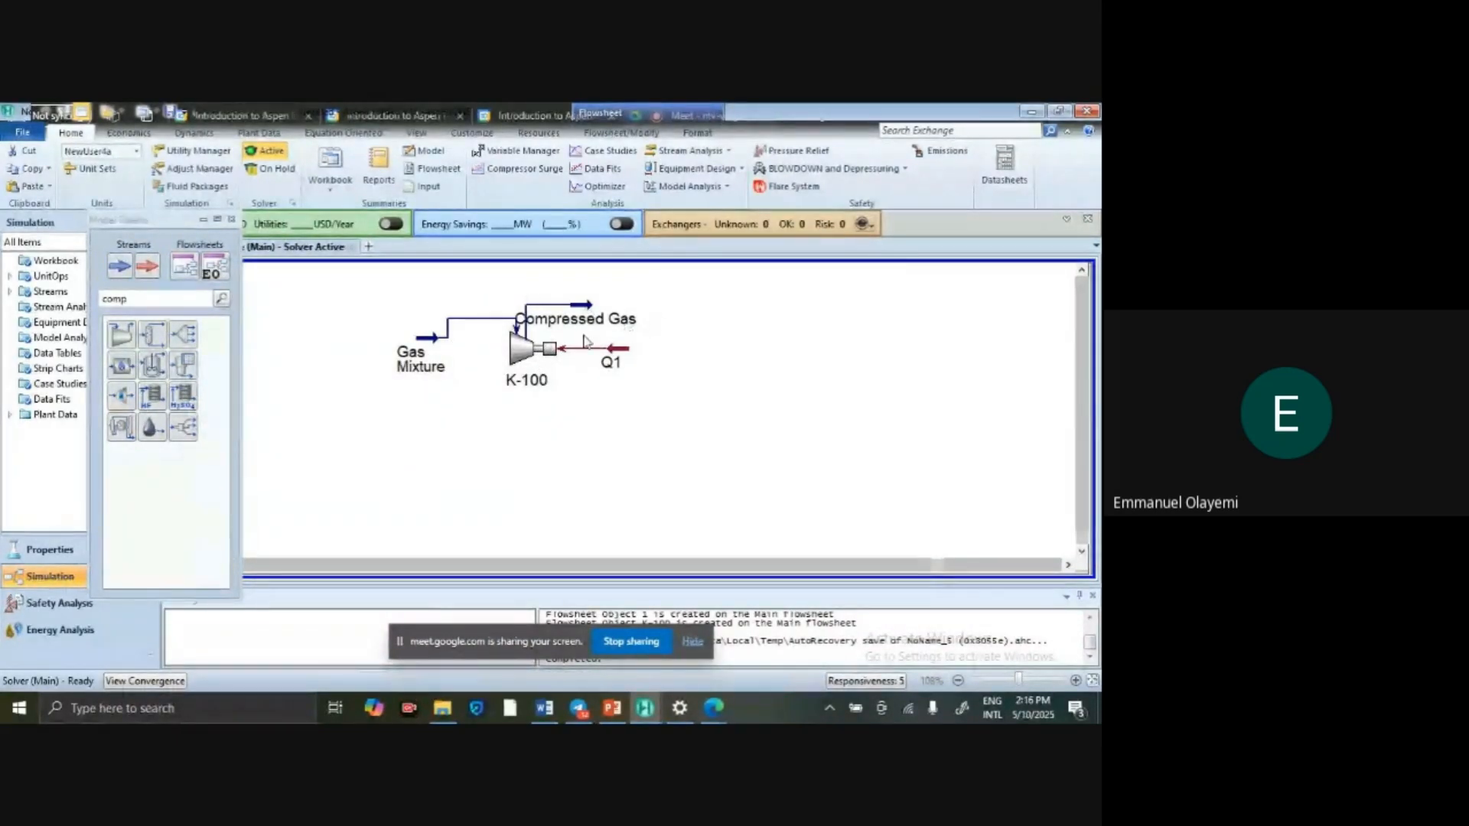
{"action": "mouse_move", "coordinate": [579, 320]}
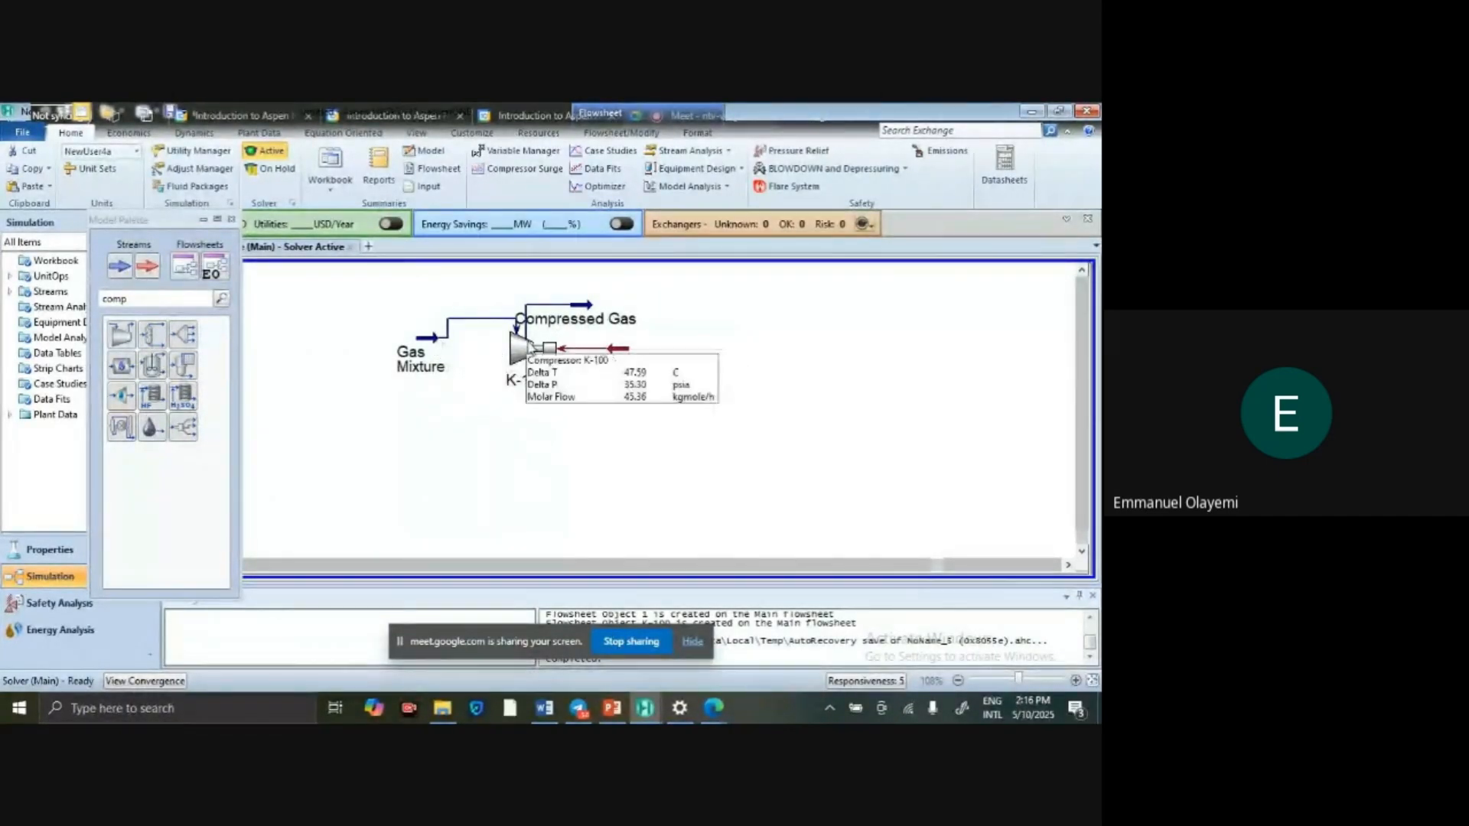
{"action": "double_click", "coordinate": [517, 352]}
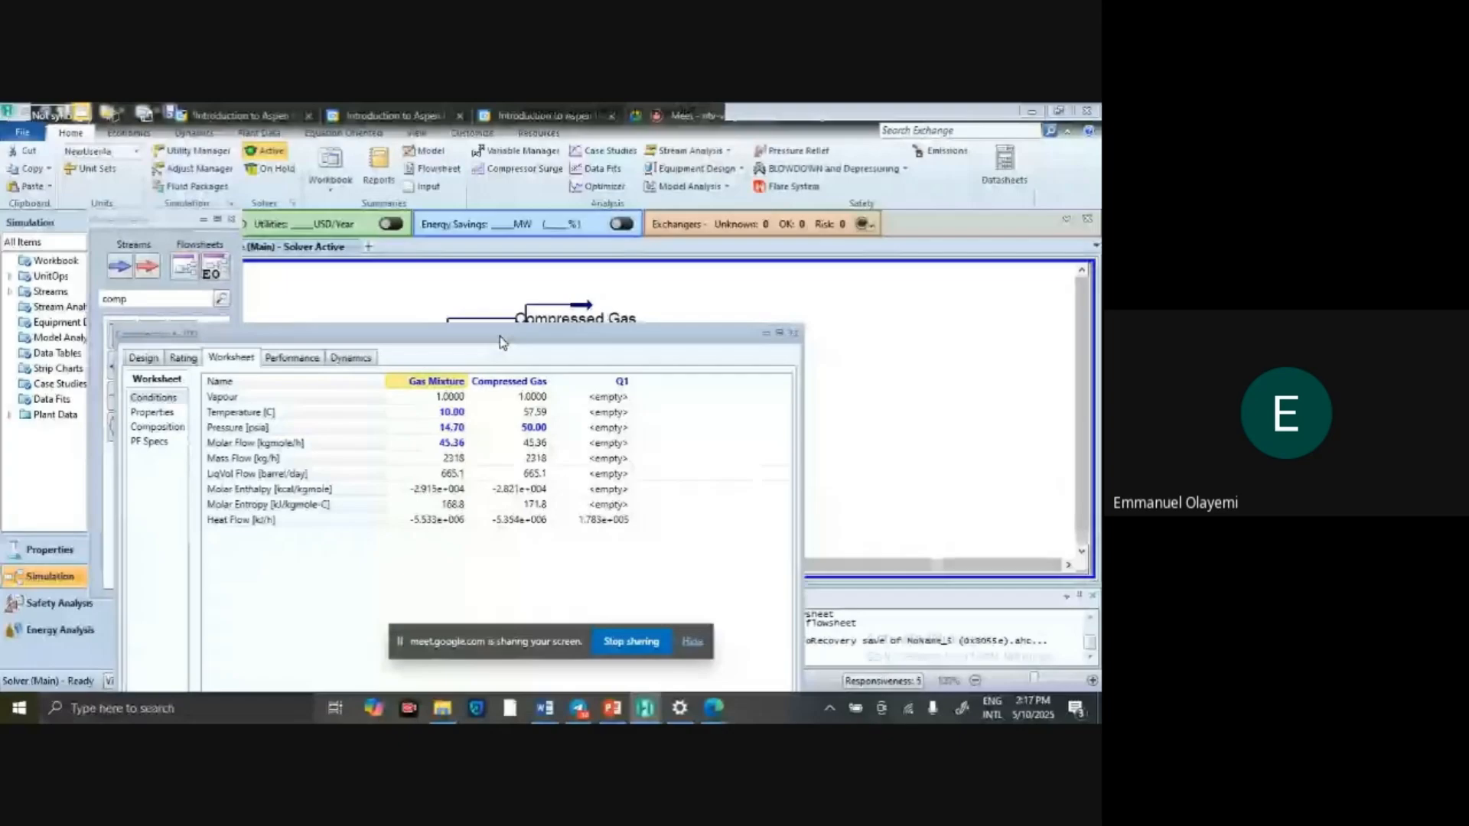
{"action": "left_click_drag", "start_coordinate": [499, 340], "coordinate": [493, 255]}
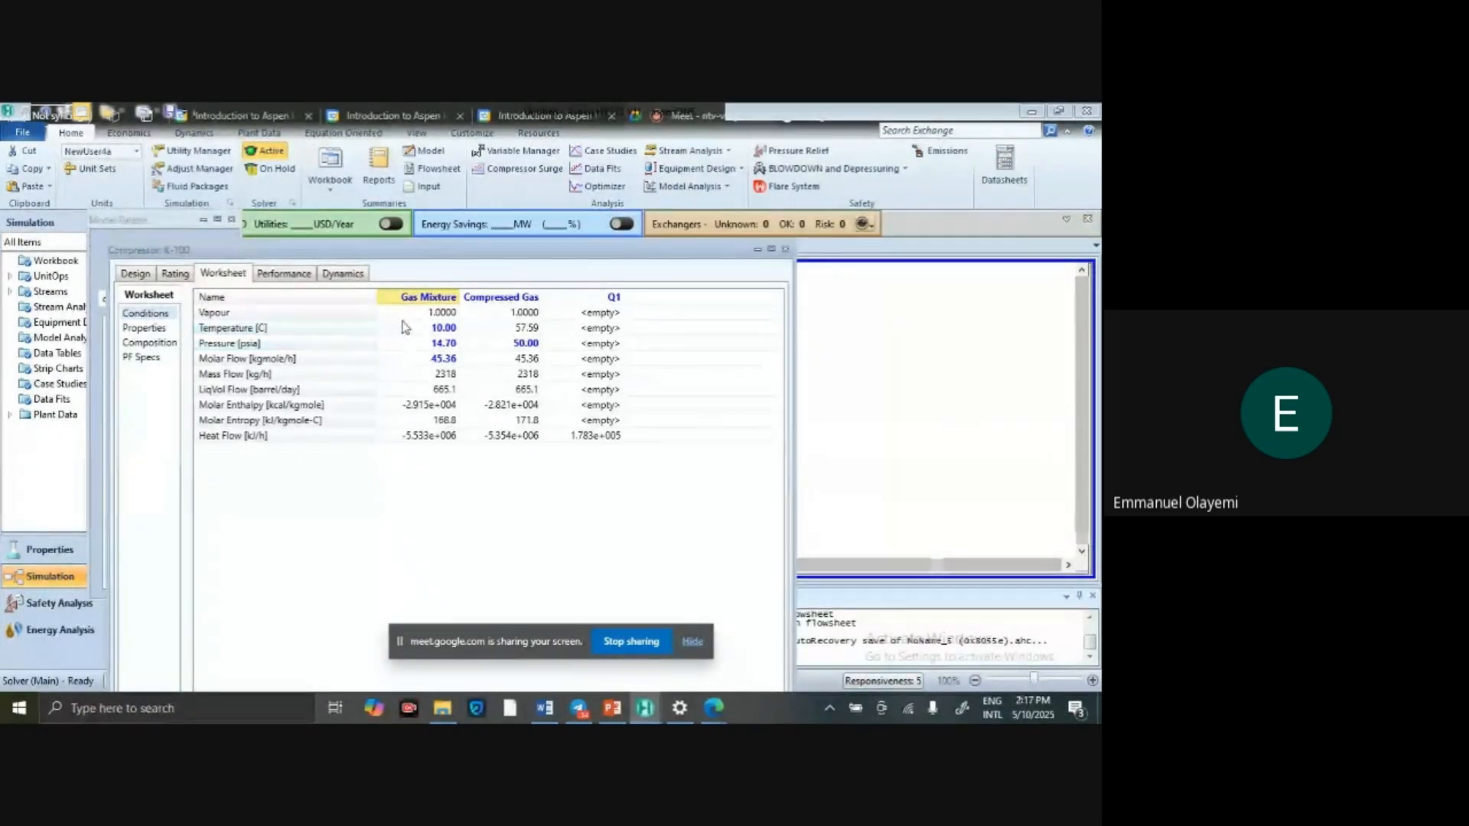
{"action": "mouse_move", "coordinate": [407, 345]}
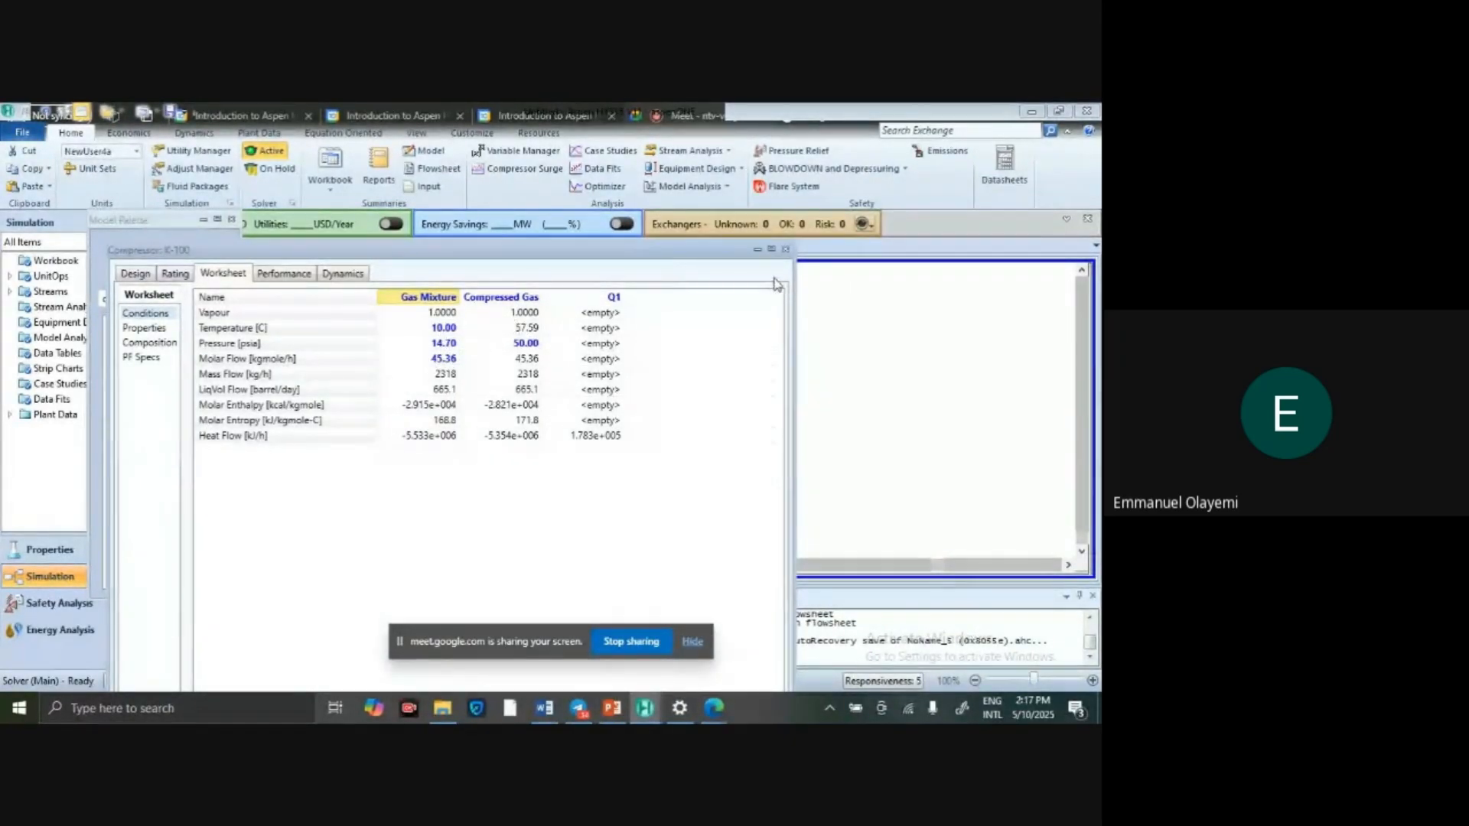
{"action": "left_click", "coordinate": [786, 250]}
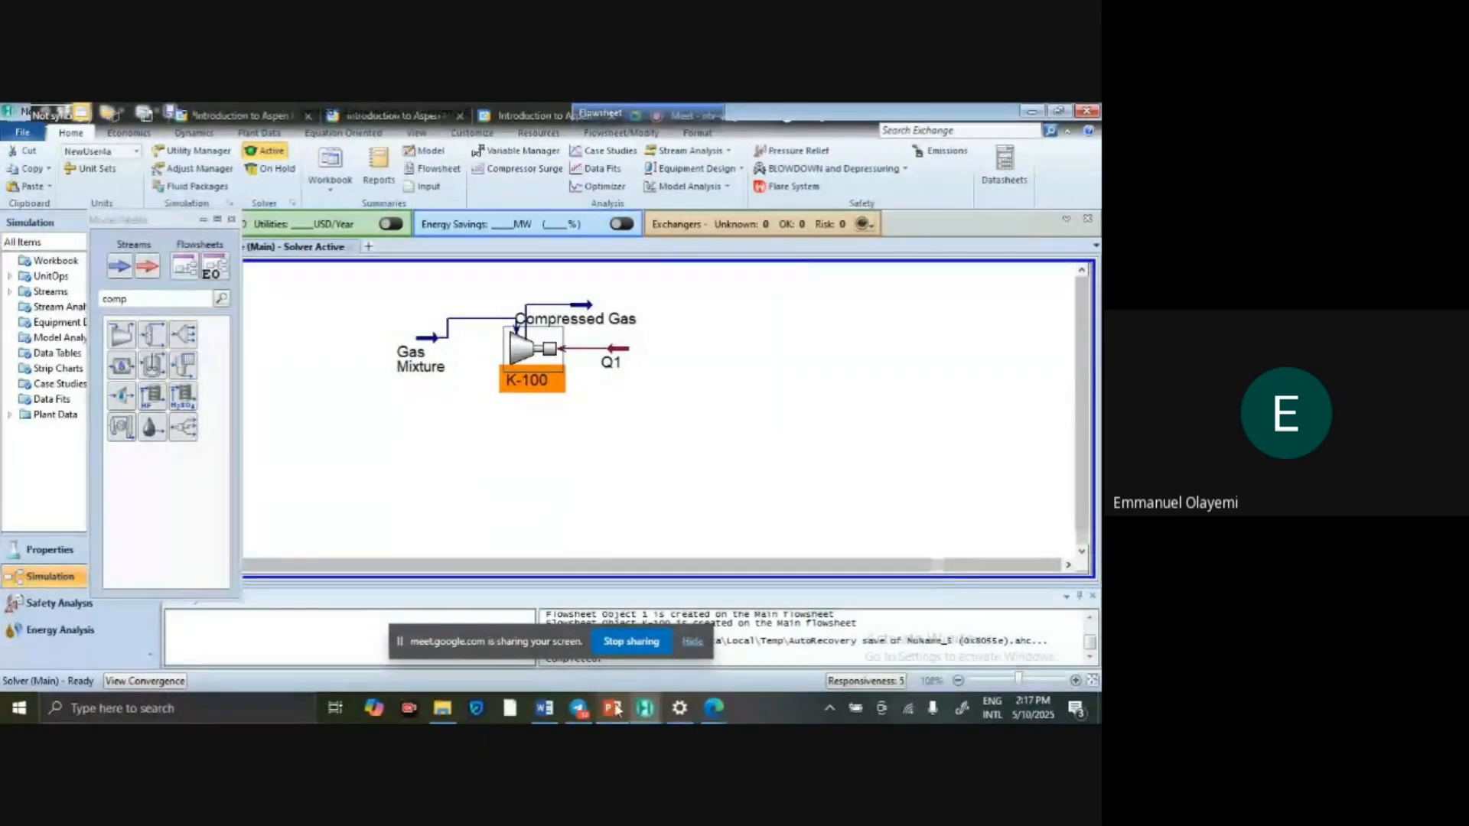
Read the process step that follows compression in the PowerPoint problem statement, and return to Aspen HYSYS.
{"action": "mouse_move", "coordinate": [612, 707]}
{"action": "left_click", "coordinate": [615, 616]}
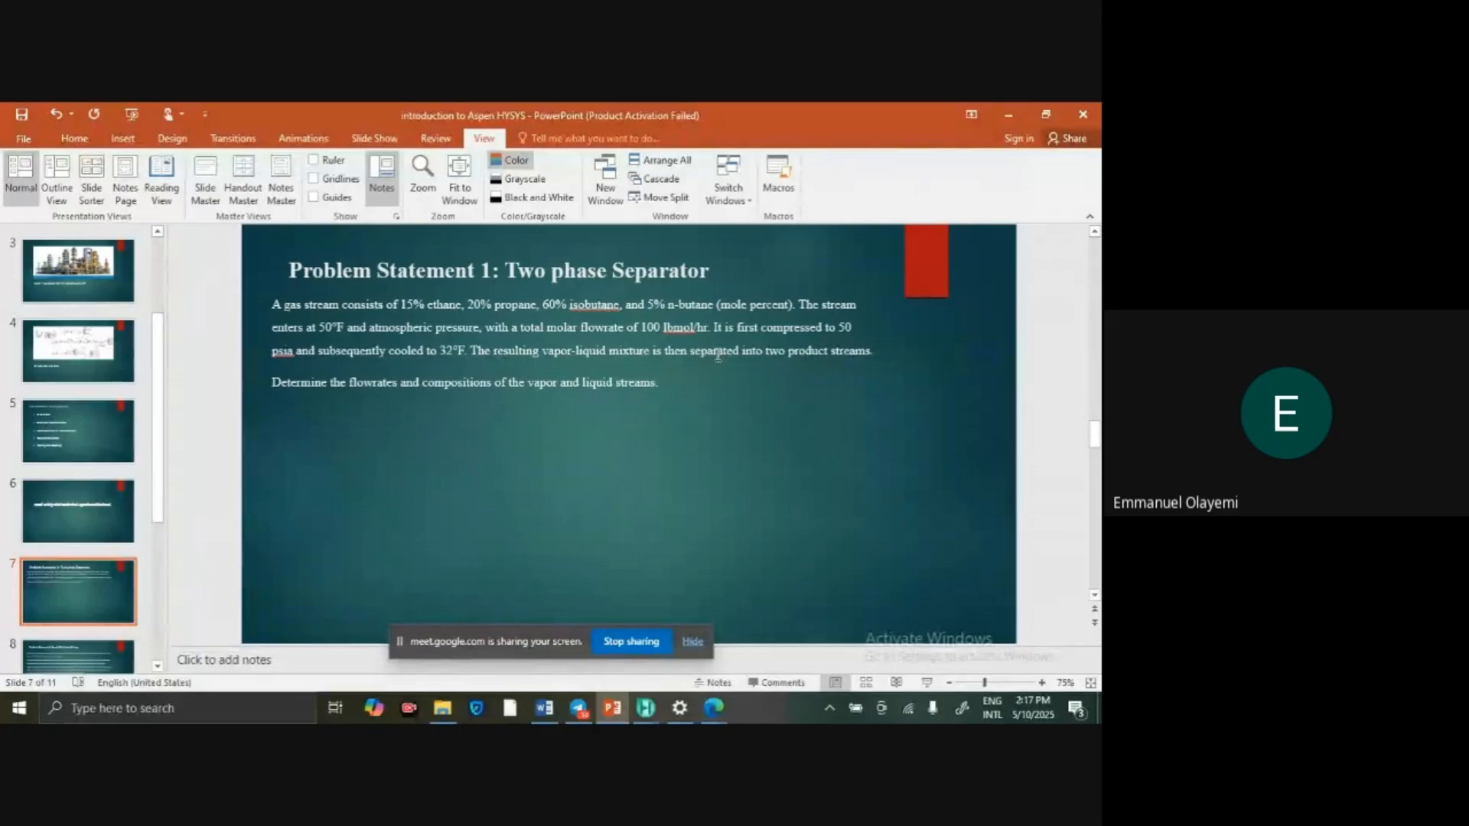
{"action": "mouse_move", "coordinate": [641, 706]}
{"action": "left_click", "coordinate": [608, 662]}
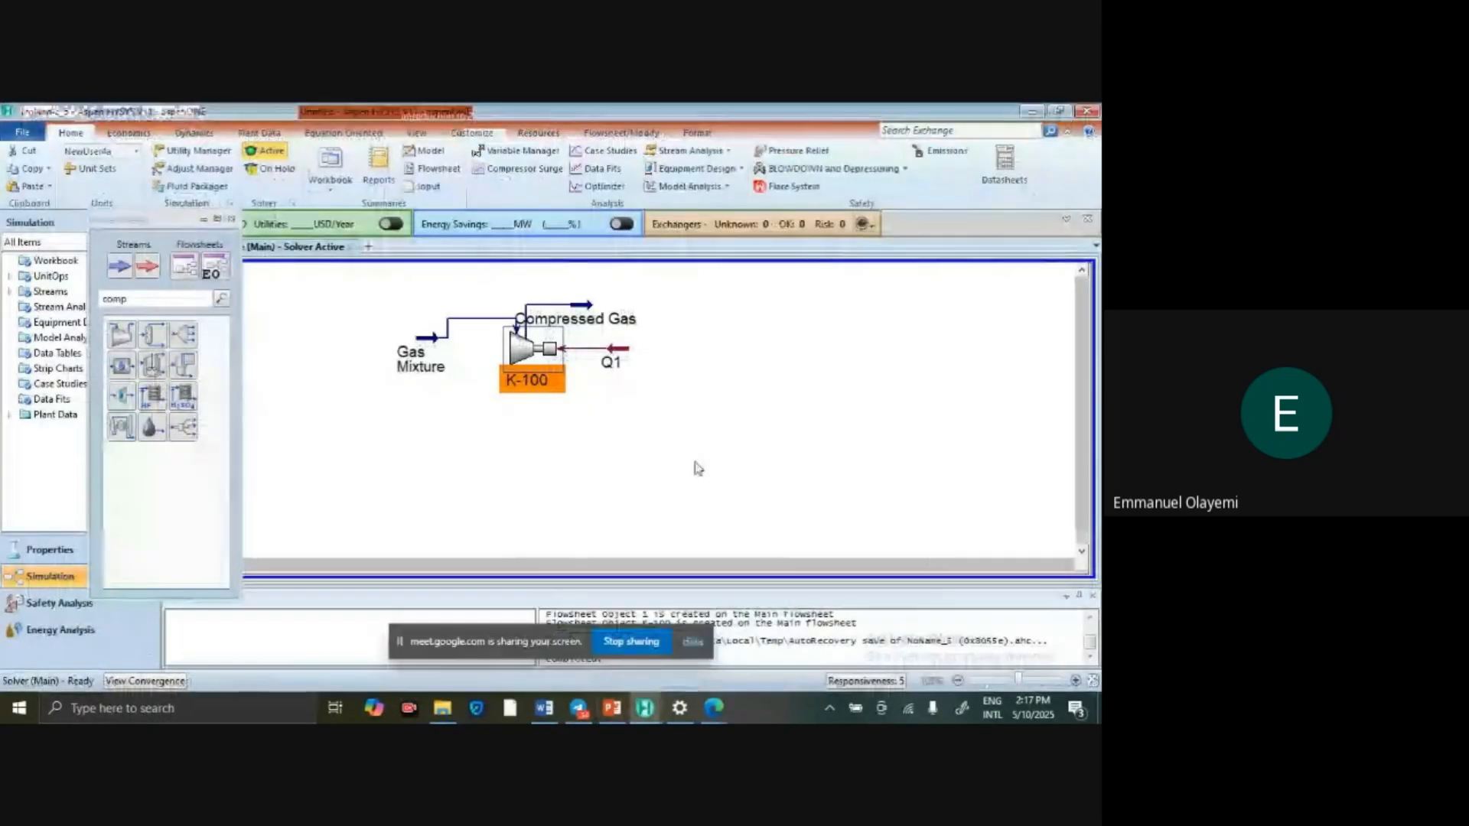
Find the cooler by searching the model palette for "cool", and place it on the flowsheet beside the Compressed Gas stream.
{"action": "left_click", "coordinate": [149, 298]}
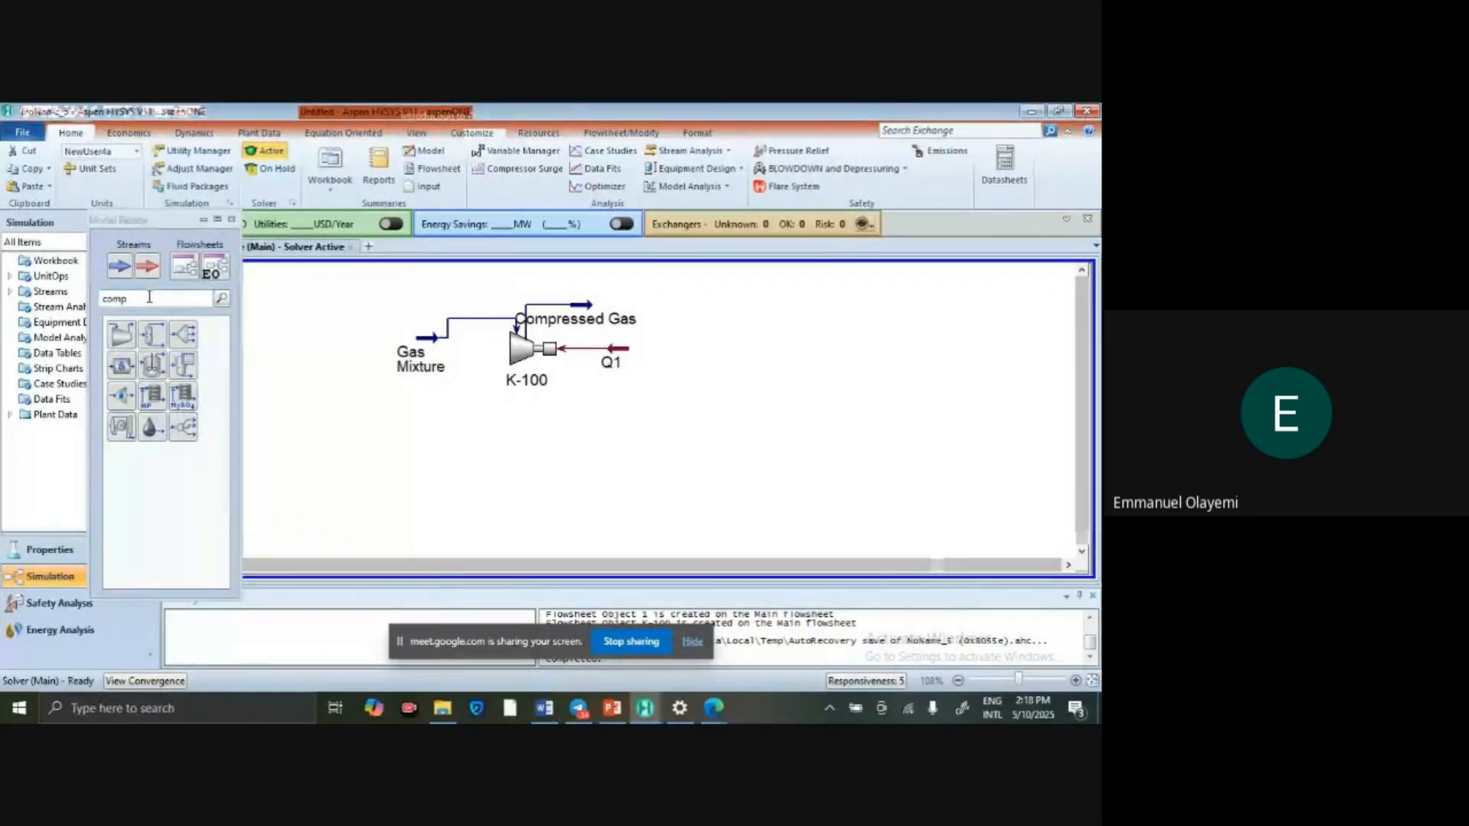
{"action": "key", "text": "BackSpace"}
{"action": "key", "text": "BackSpace"}
{"action": "key", "text": "BackSpace"}
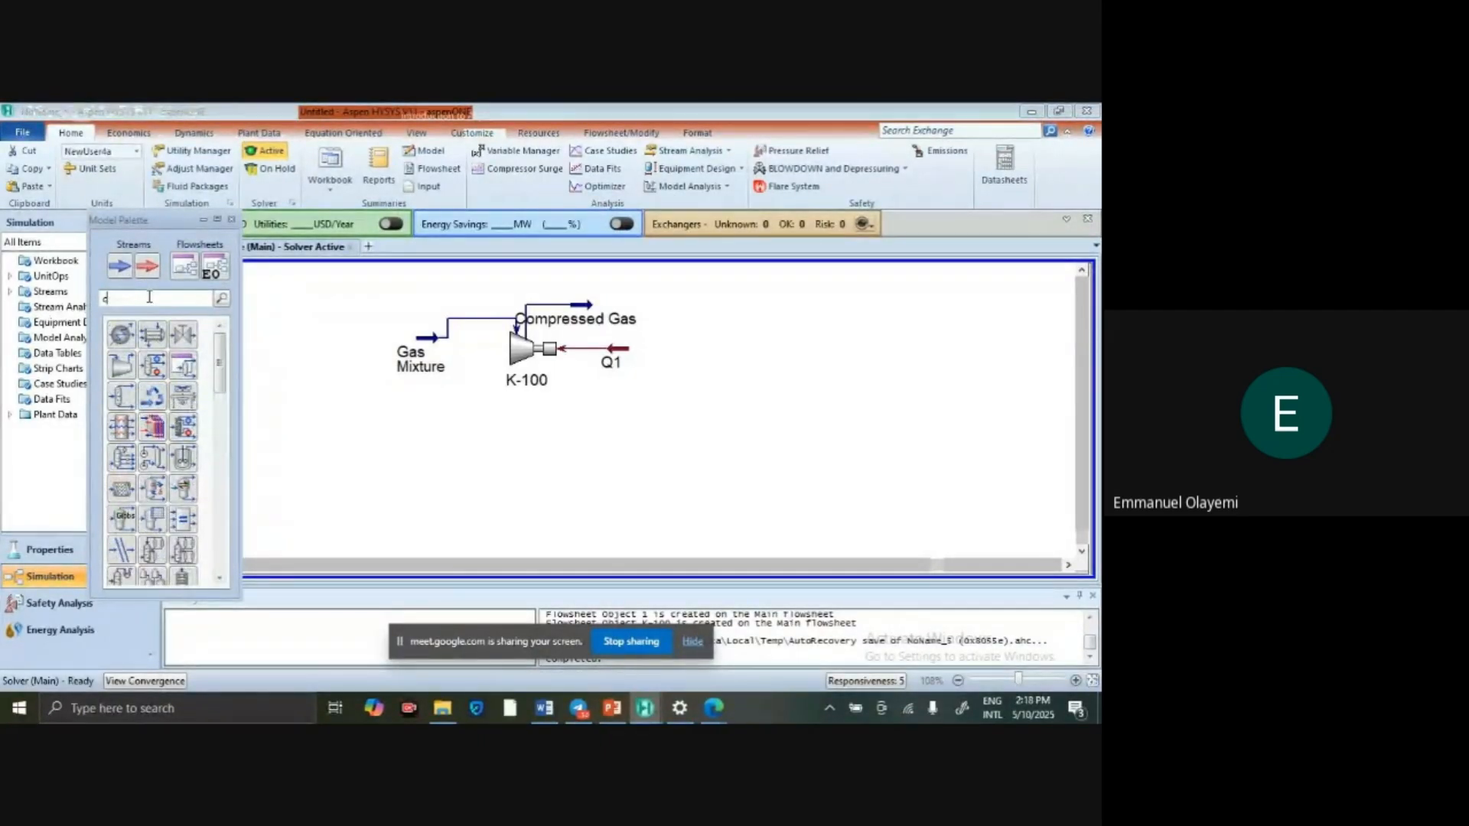
{"action": "key", "text": "BackSpace"}
{"action": "type", "text": "cool"}
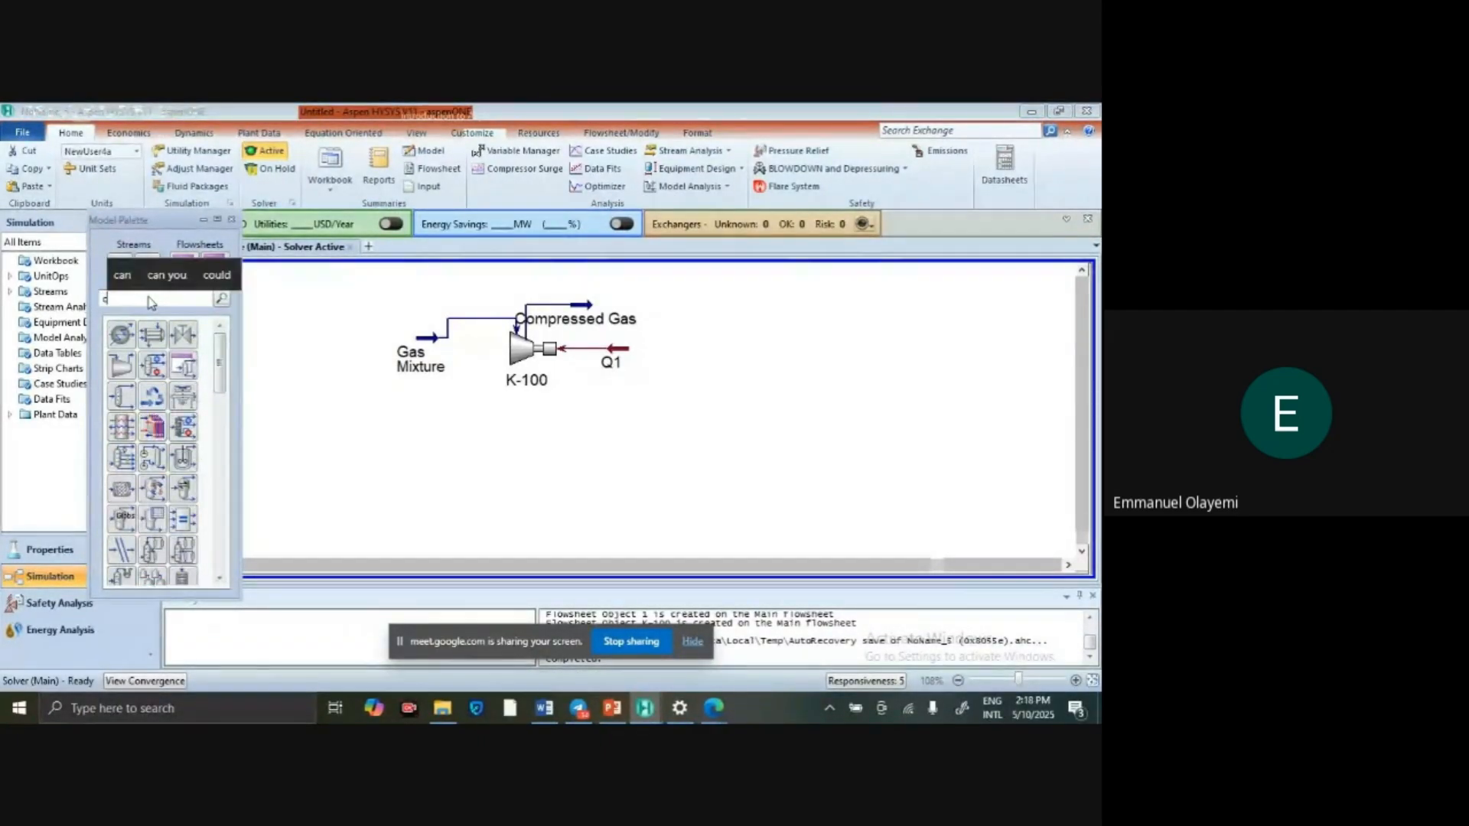
{"action": "left_click", "coordinate": [124, 337]}
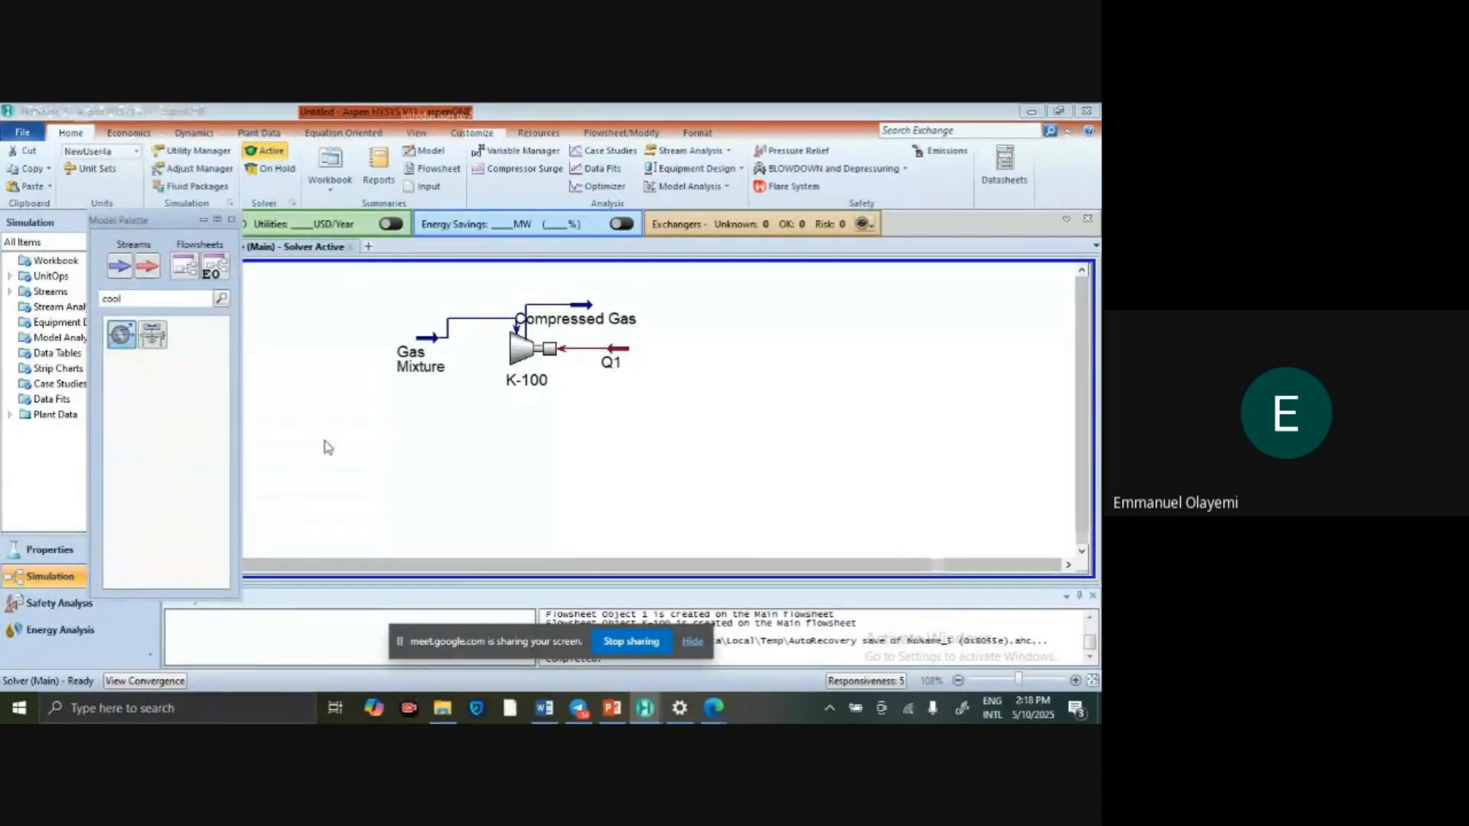
{"action": "left_click", "coordinate": [640, 349]}
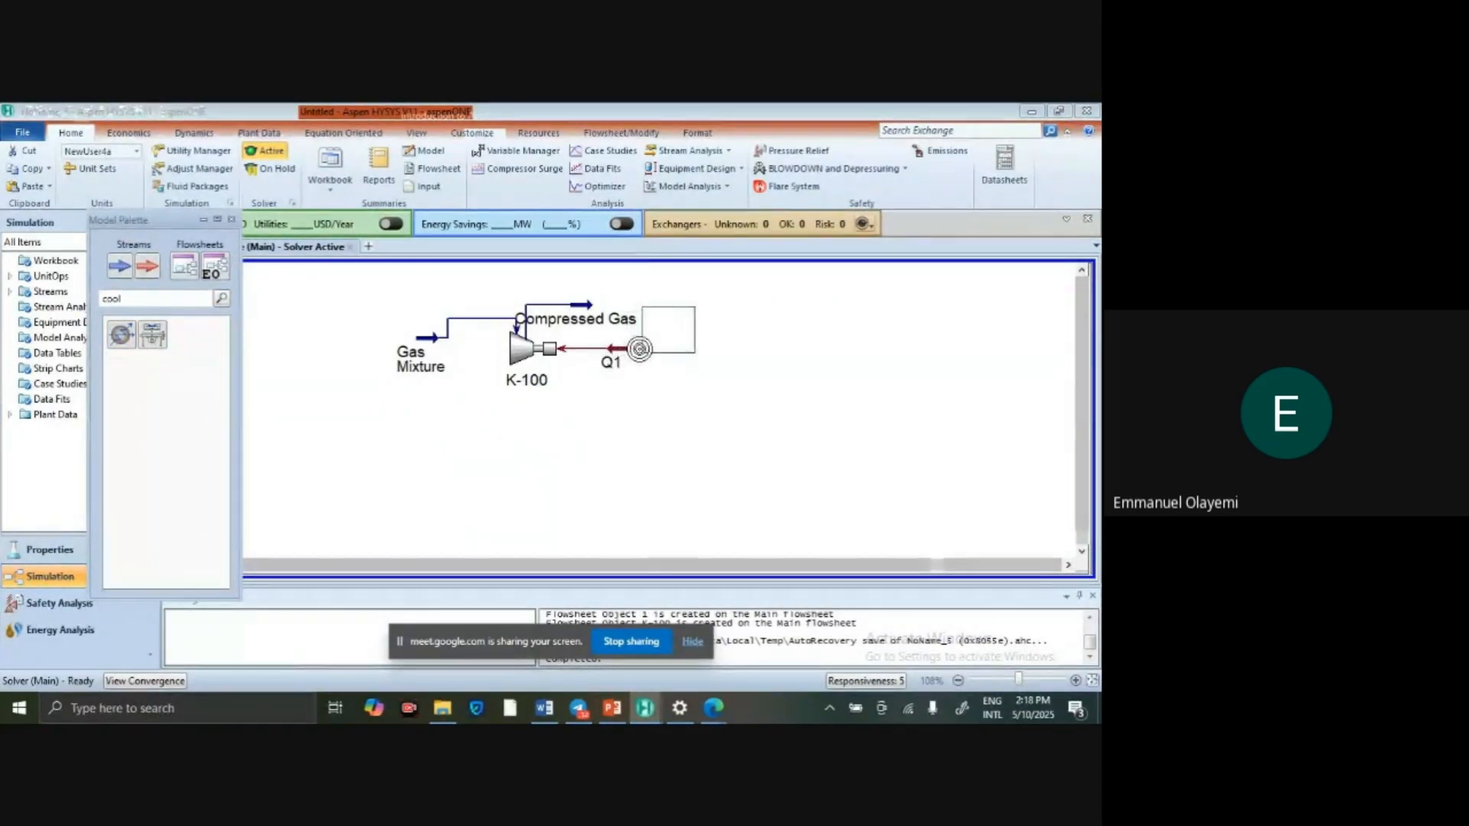
{"action": "left_click", "coordinate": [651, 346]}
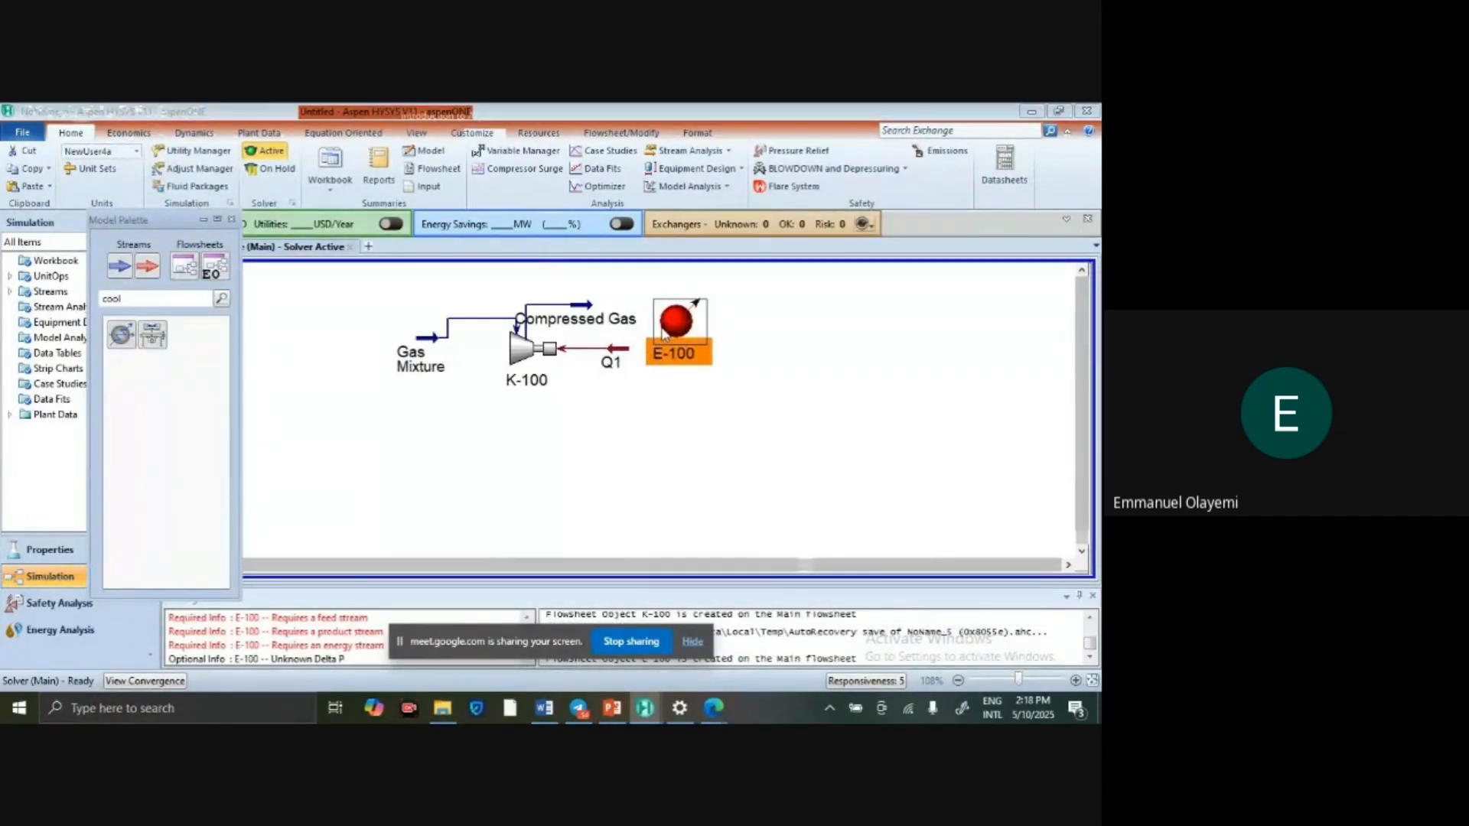
{"action": "left_click_drag", "start_coordinate": [664, 335], "coordinate": [649, 313]}
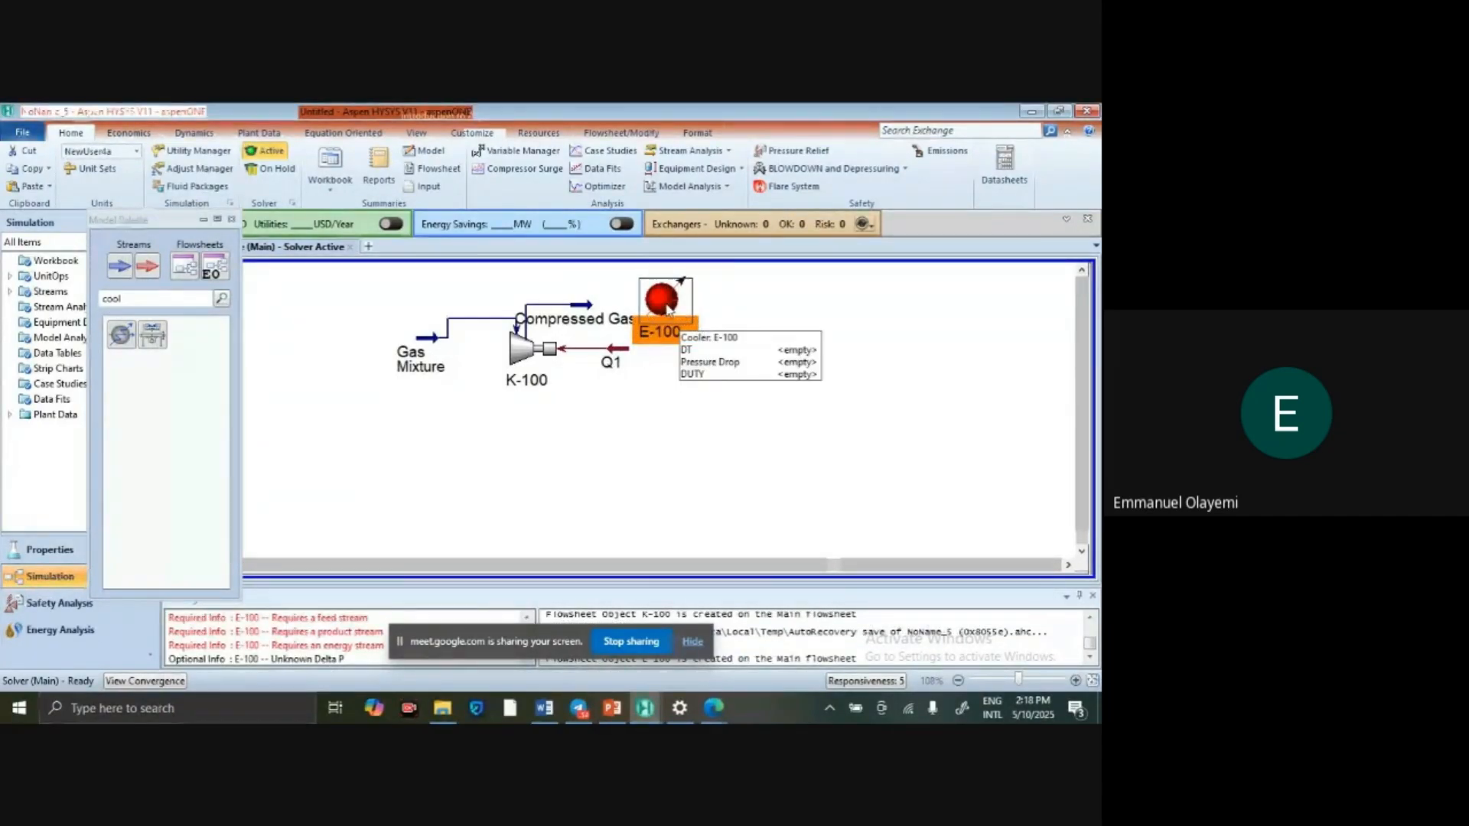
{"action": "left_click", "coordinate": [740, 314]}
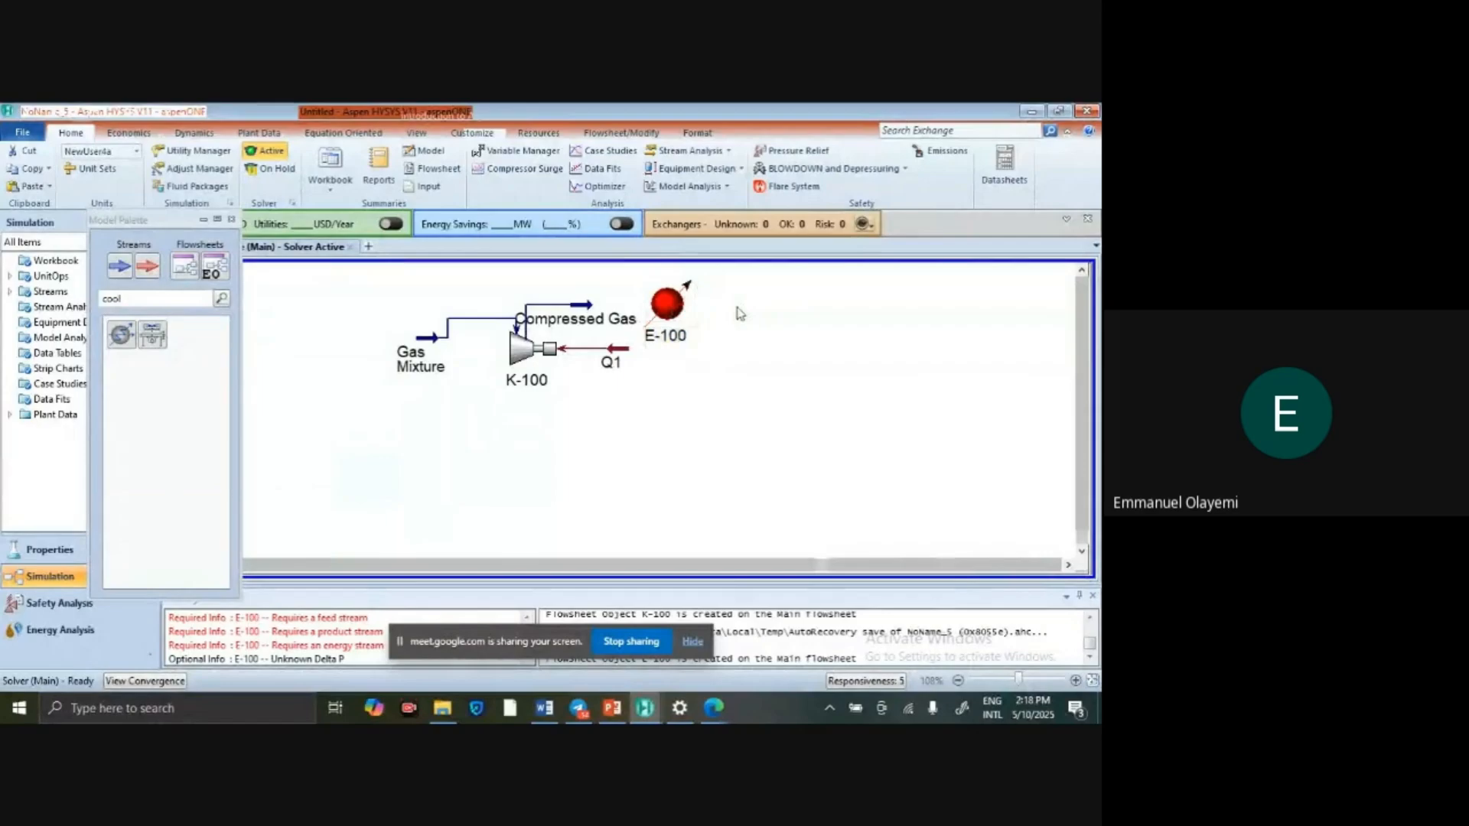
Connect cooler E-100 with Compressed Gas as its inlet, Q2 as its energy stream and Cooled as its outlet.
{"action": "double_click", "coordinate": [667, 303]}
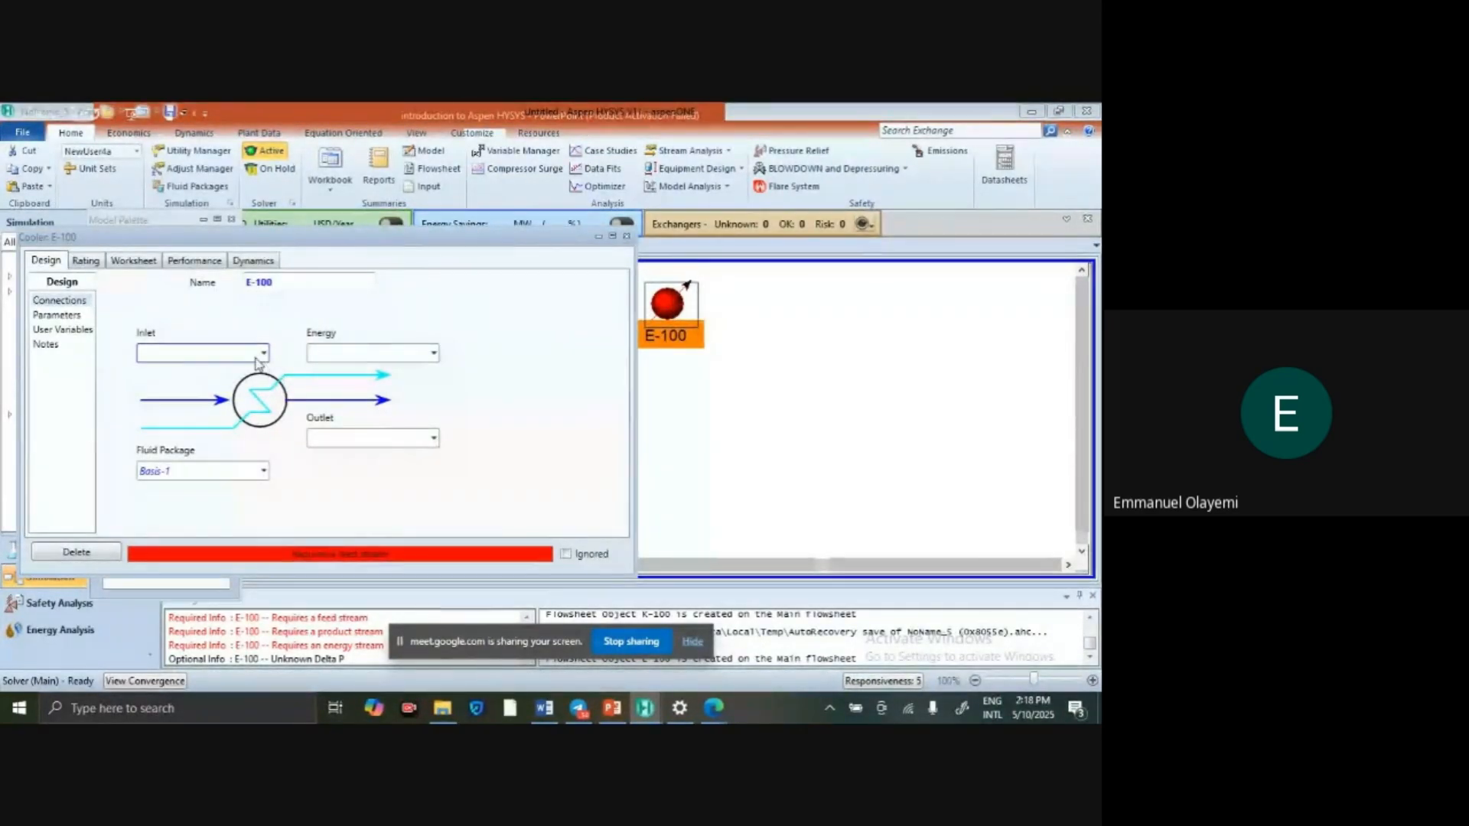
{"action": "left_click", "coordinate": [262, 353]}
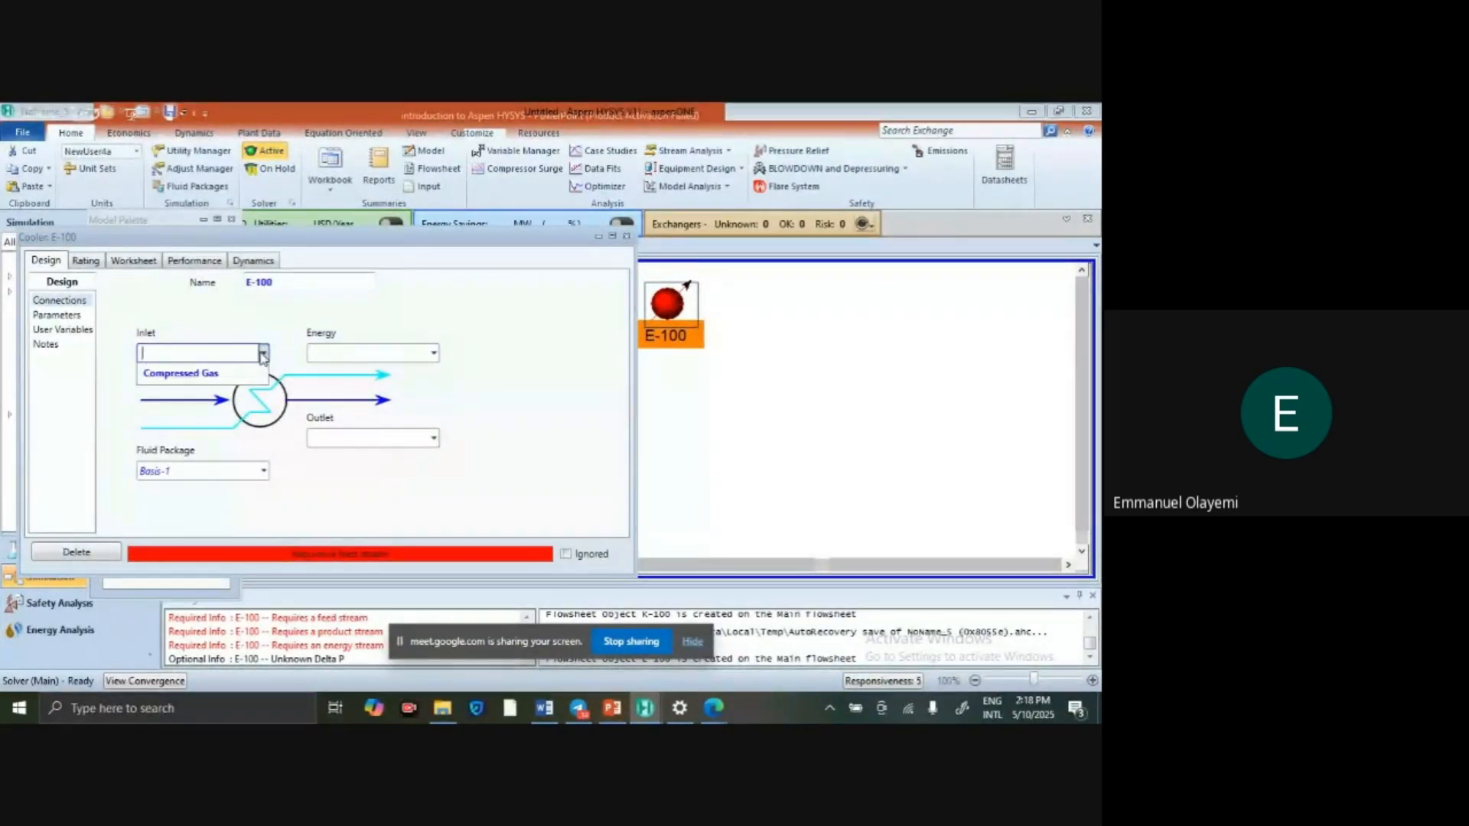
{"action": "left_click", "coordinate": [236, 377]}
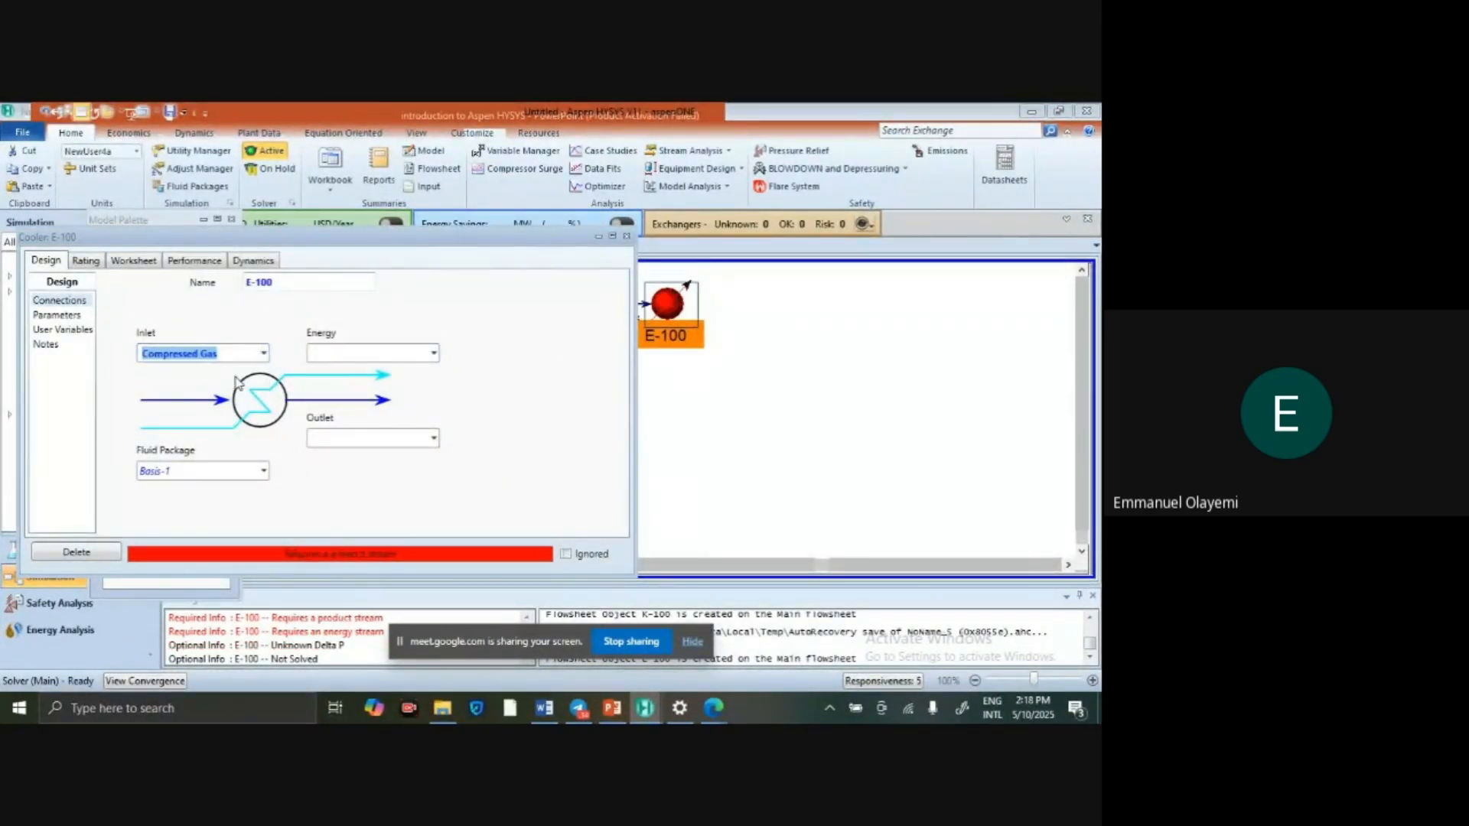
{"action": "left_click", "coordinate": [370, 351]}
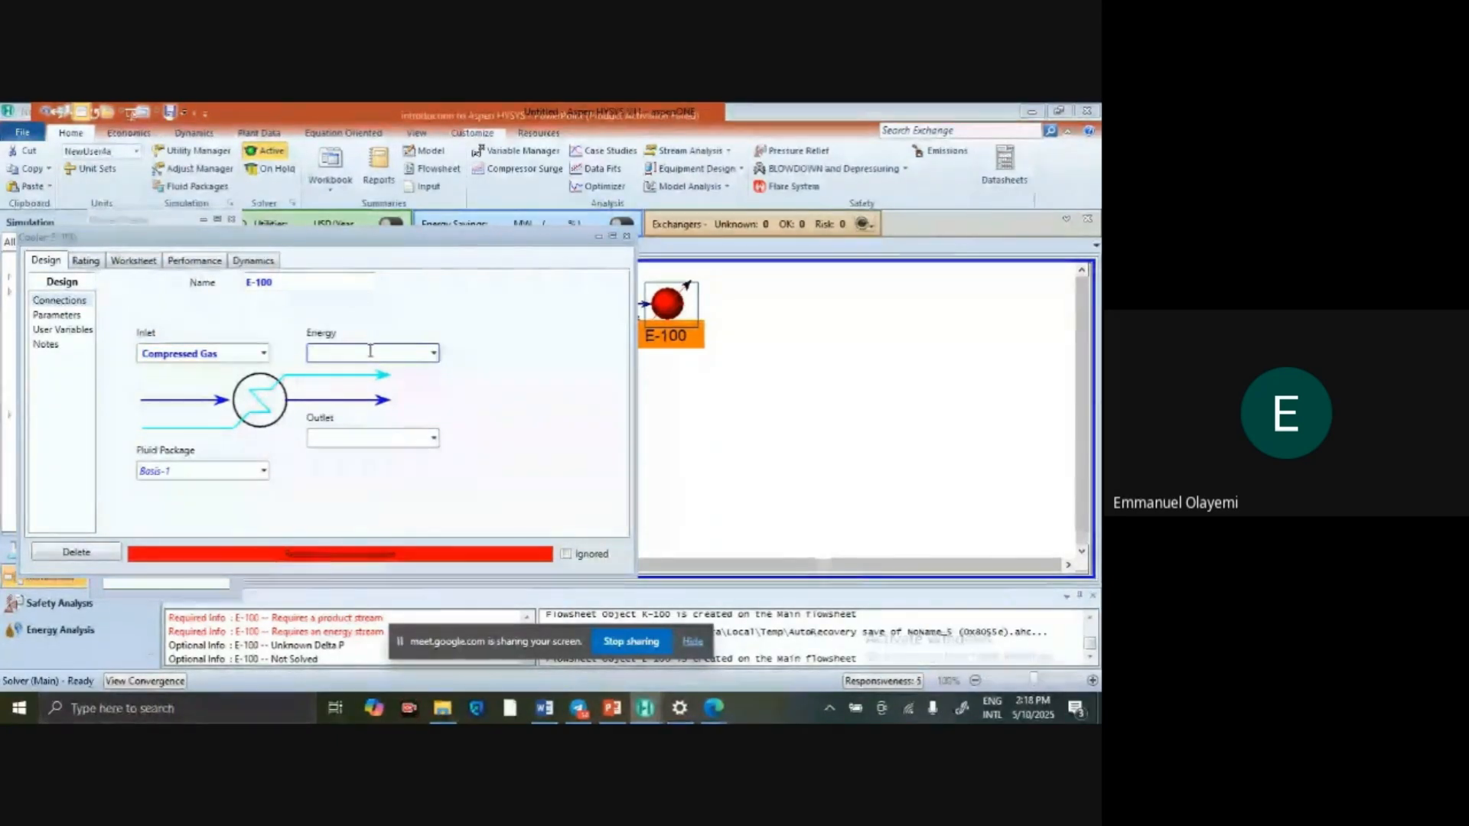
{"action": "type", "text": "Q"}
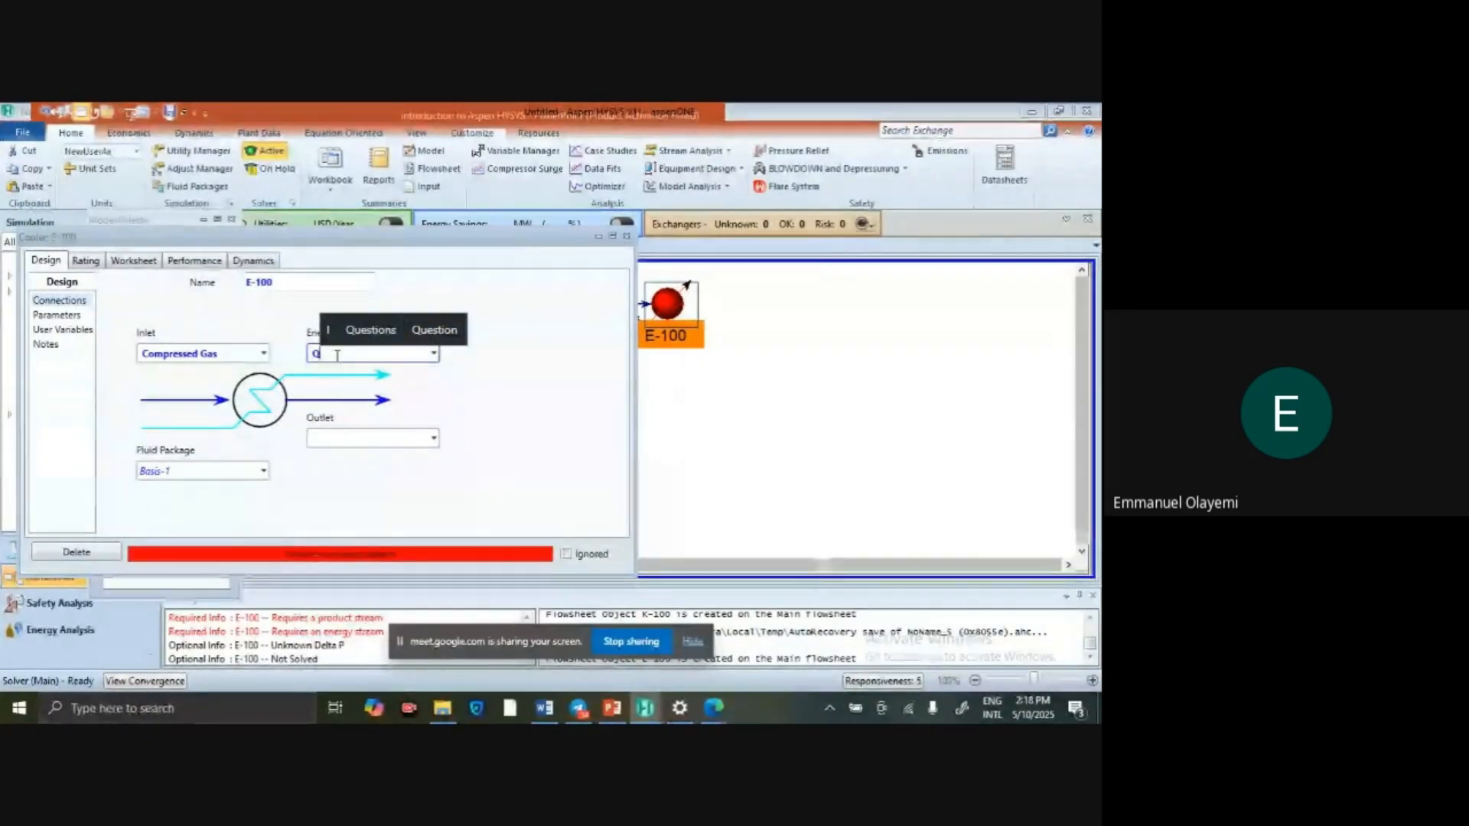
{"action": "type", "text": "2"}
{"action": "key", "text": "Return"}
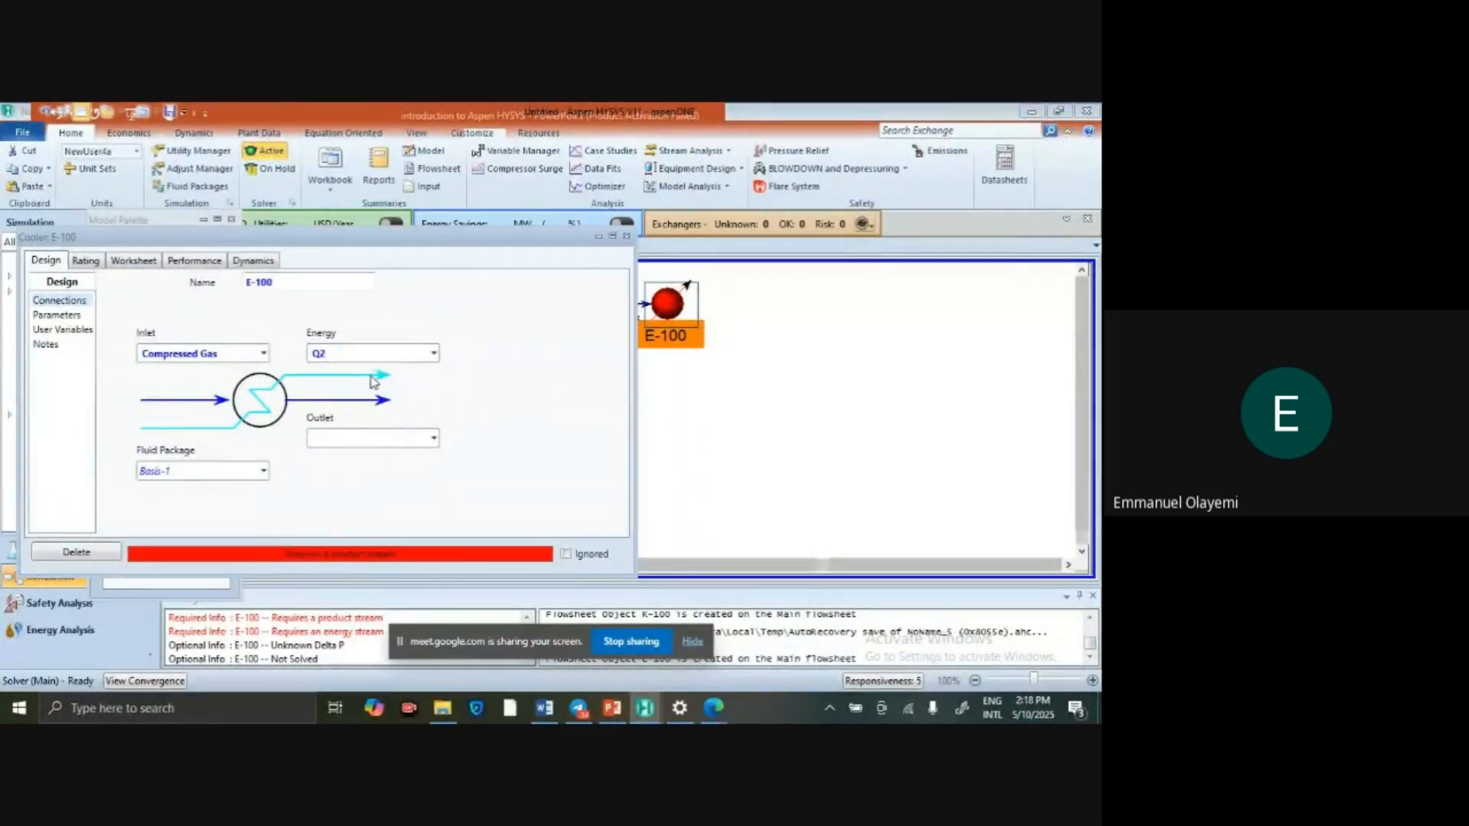
{"action": "left_click", "coordinate": [369, 442]}
{"action": "type", "text": "Cooled"}
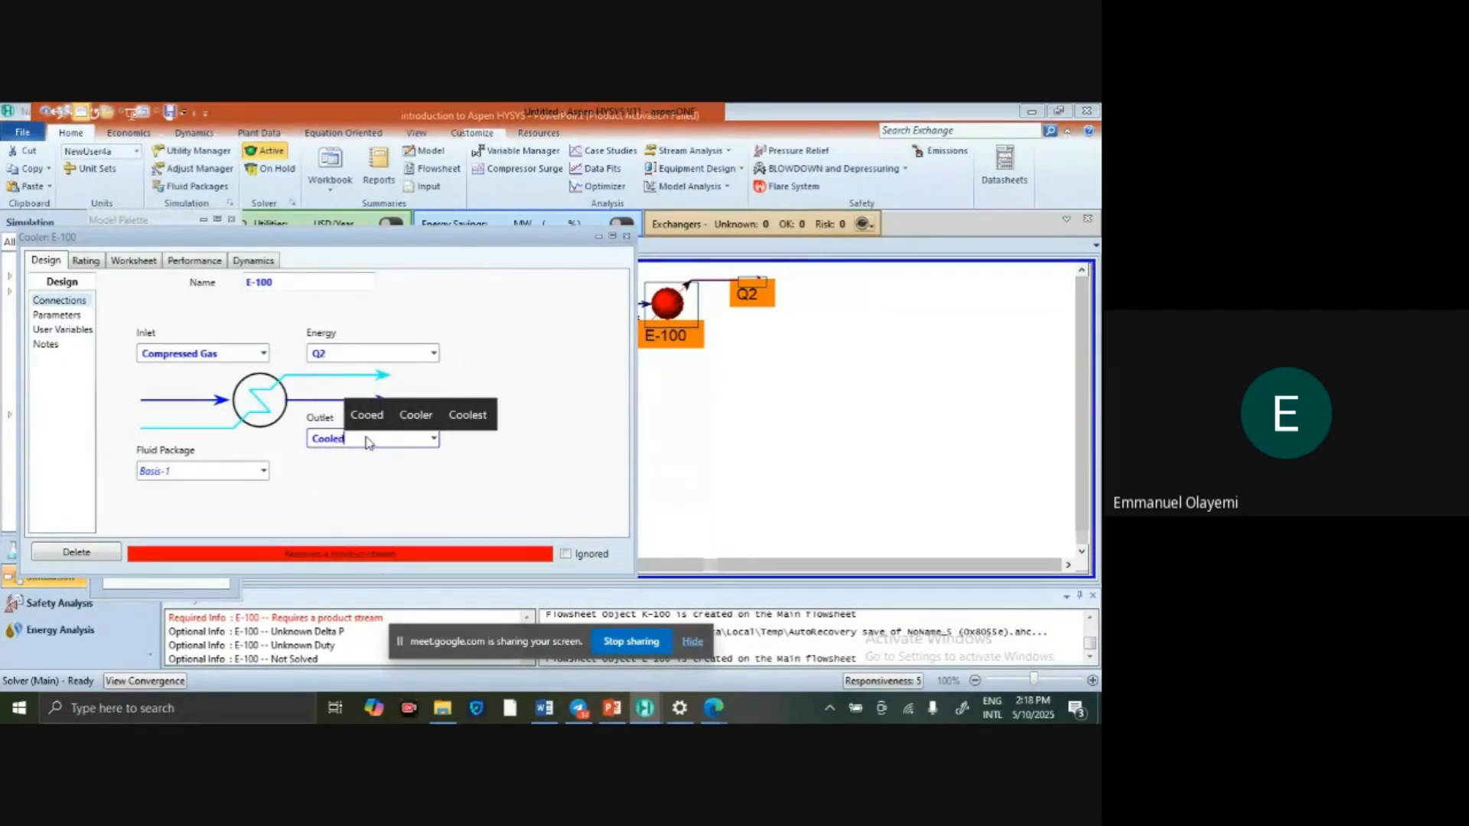
{"action": "key", "text": "Return"}
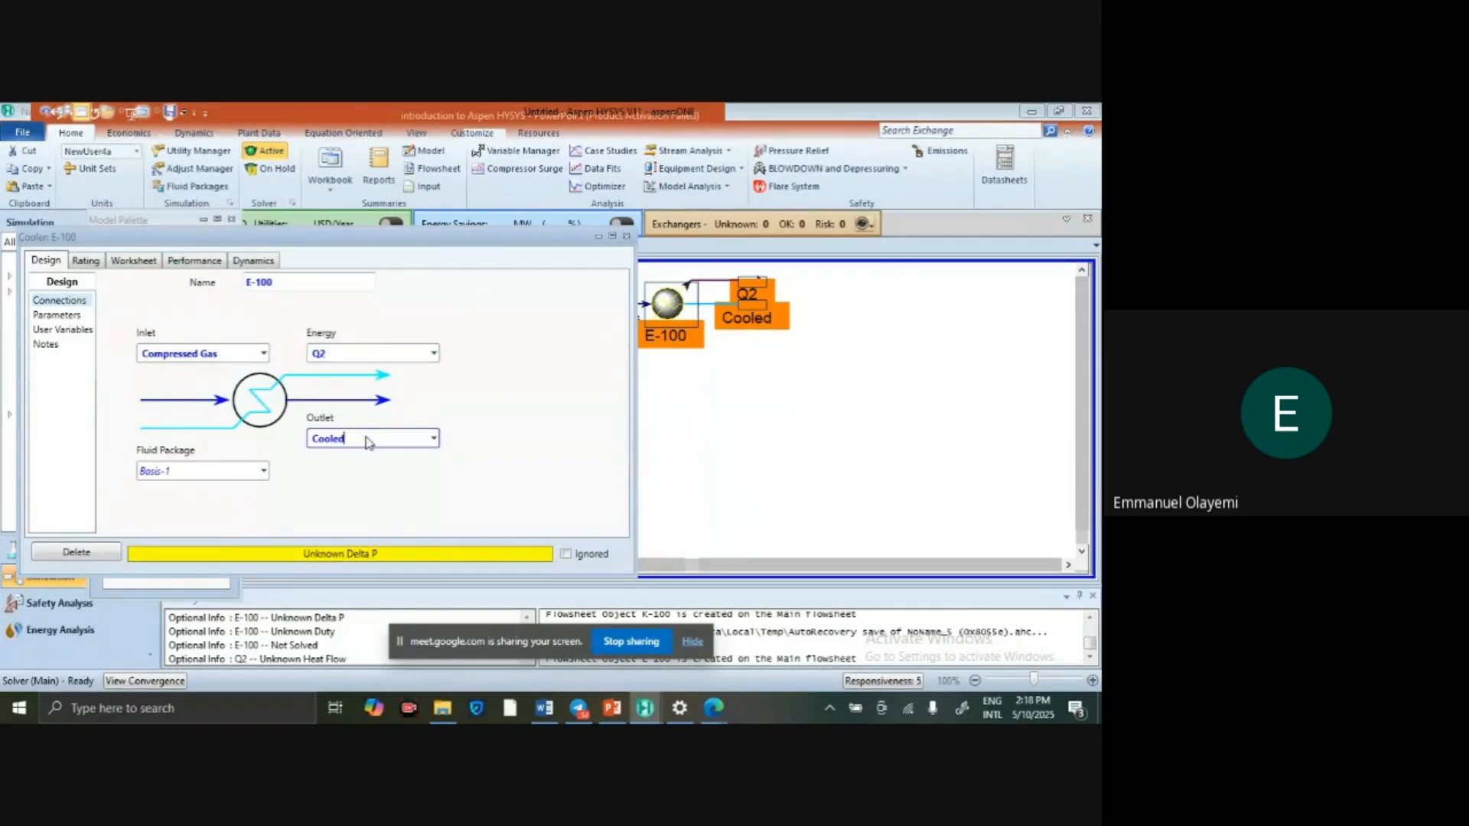
Examine the cooler's design parameters and worksheet conditions, and switch to PowerPoint to check the cooling specification in the problem statement.
{"action": "left_click", "coordinate": [74, 318]}
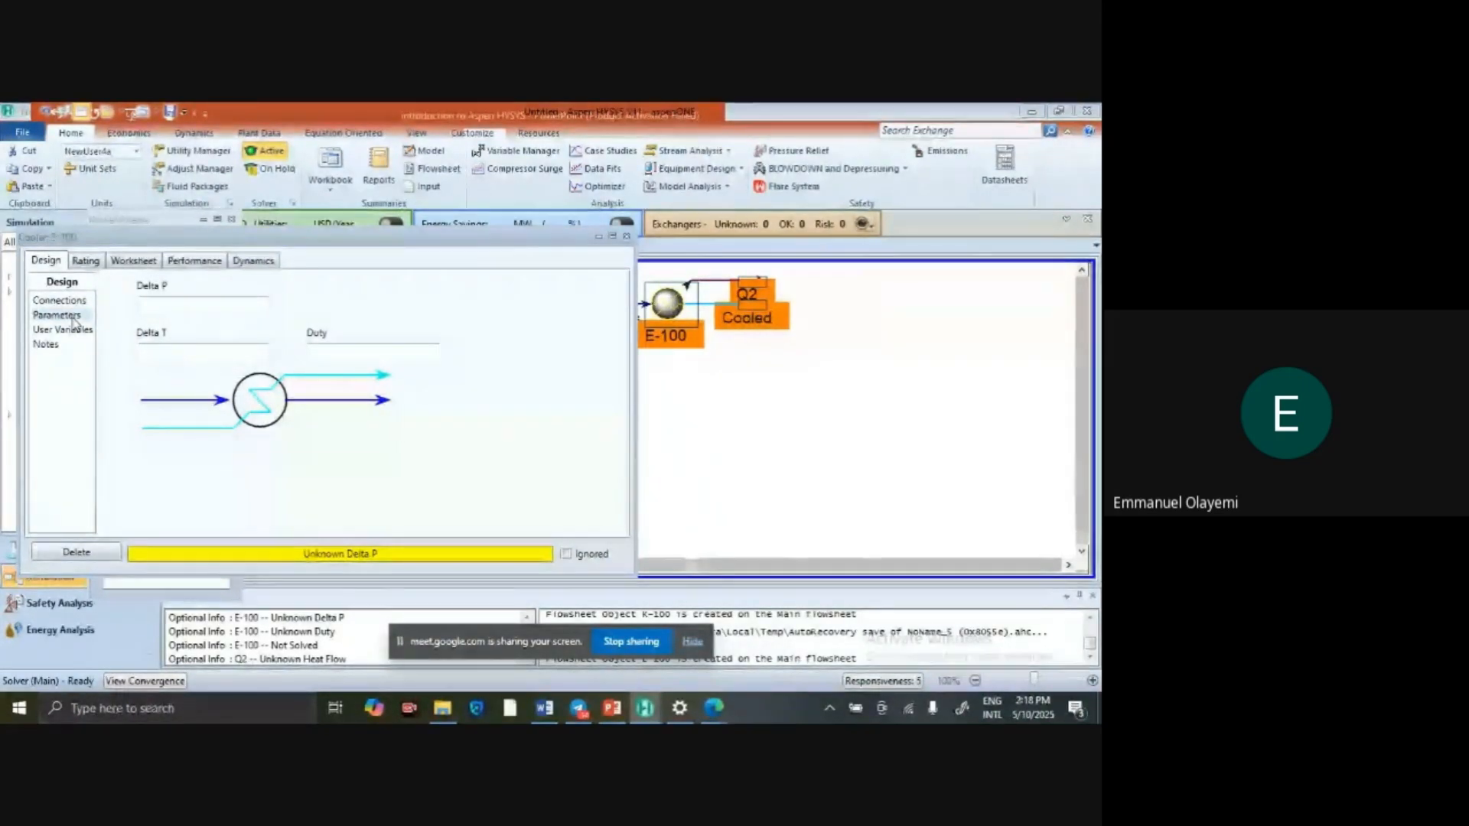
{"action": "left_click", "coordinate": [130, 261]}
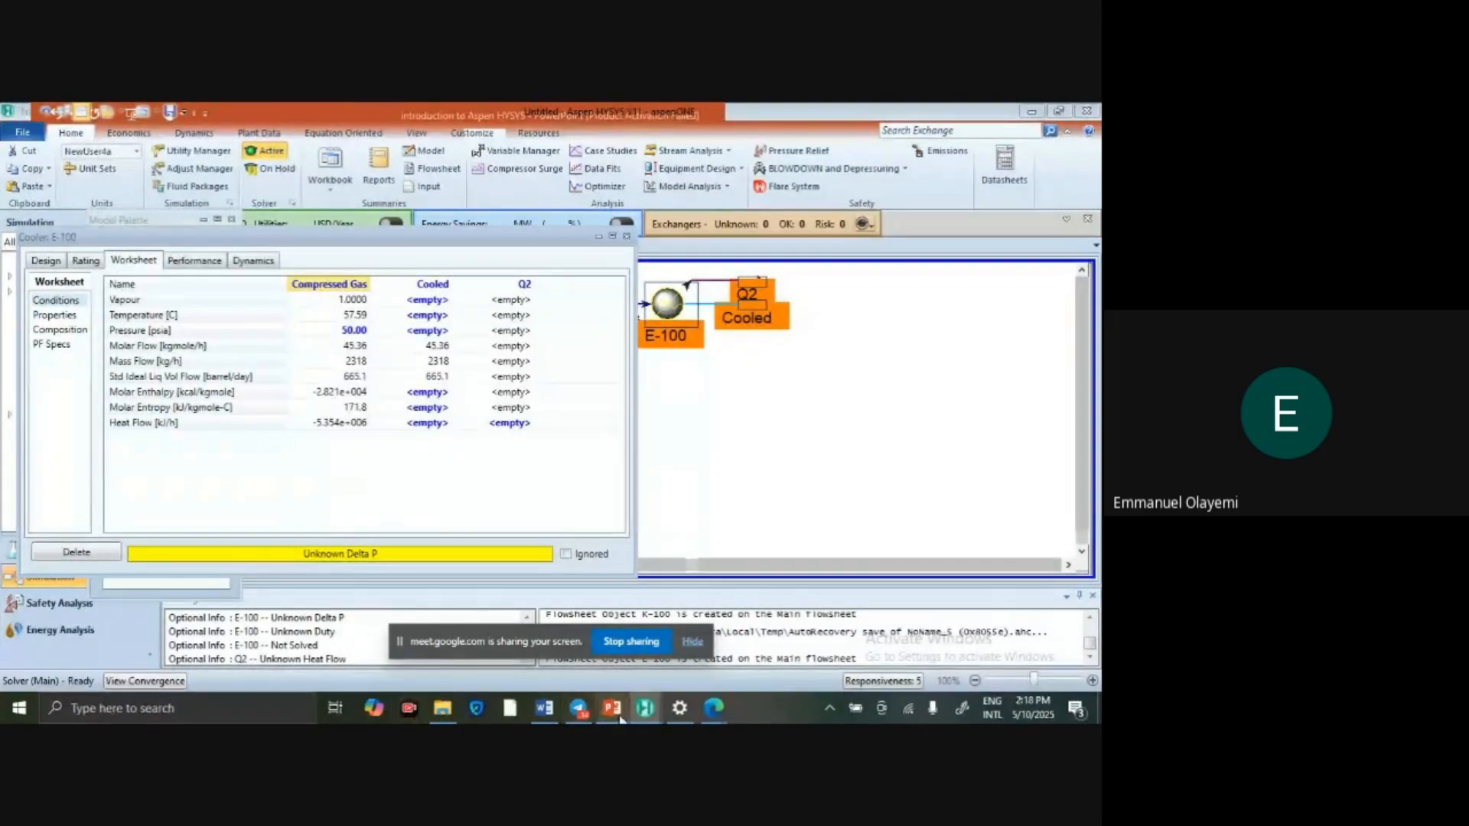
{"action": "mouse_move", "coordinate": [617, 713]}
{"action": "left_click", "coordinate": [606, 644]}
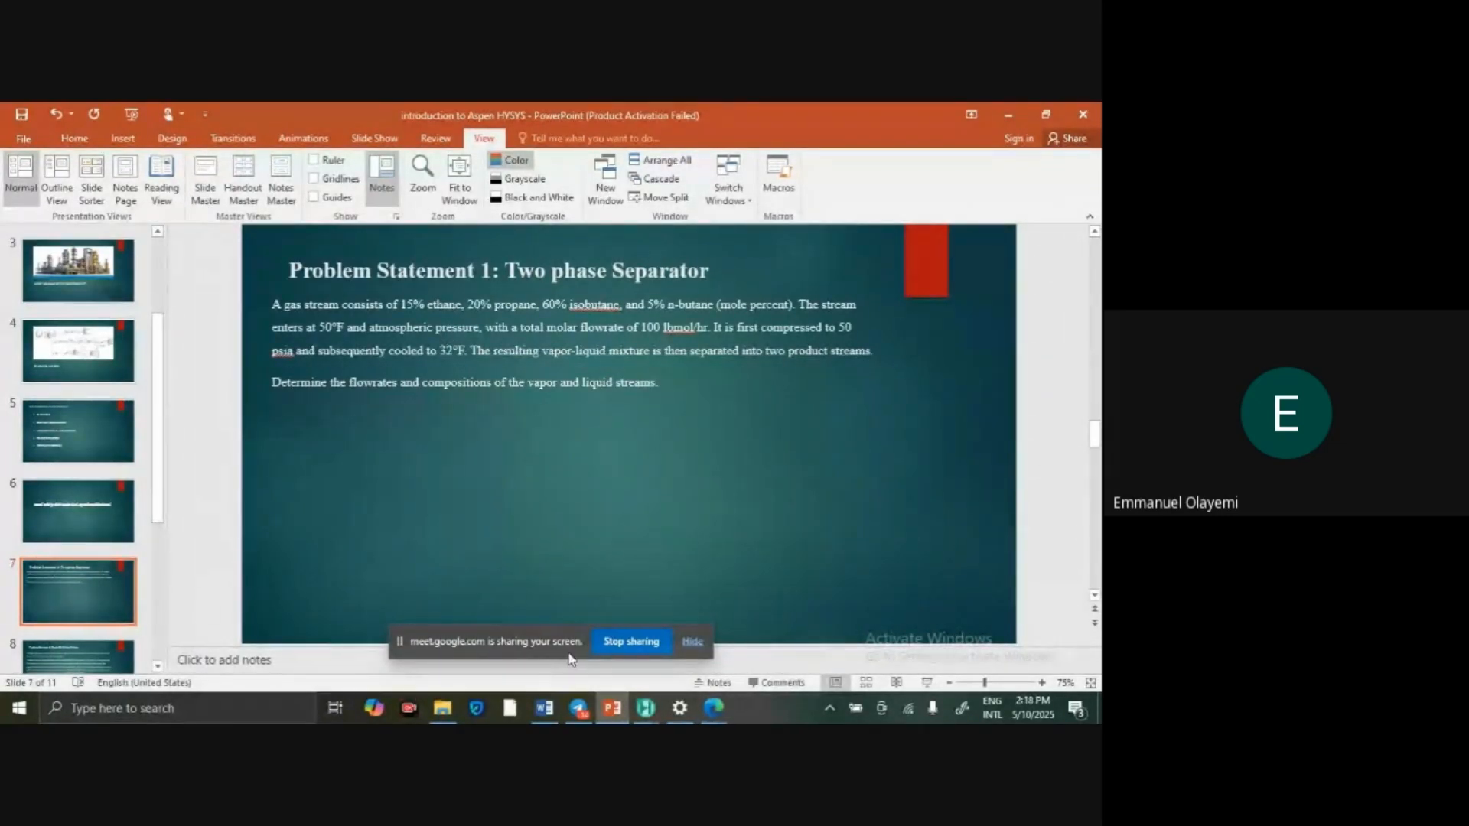
Return to Aspen HYSYS and try to set the Cooled stream's pressure to 50 psia in the cooler worksheet.
{"action": "left_click", "coordinate": [645, 683]}
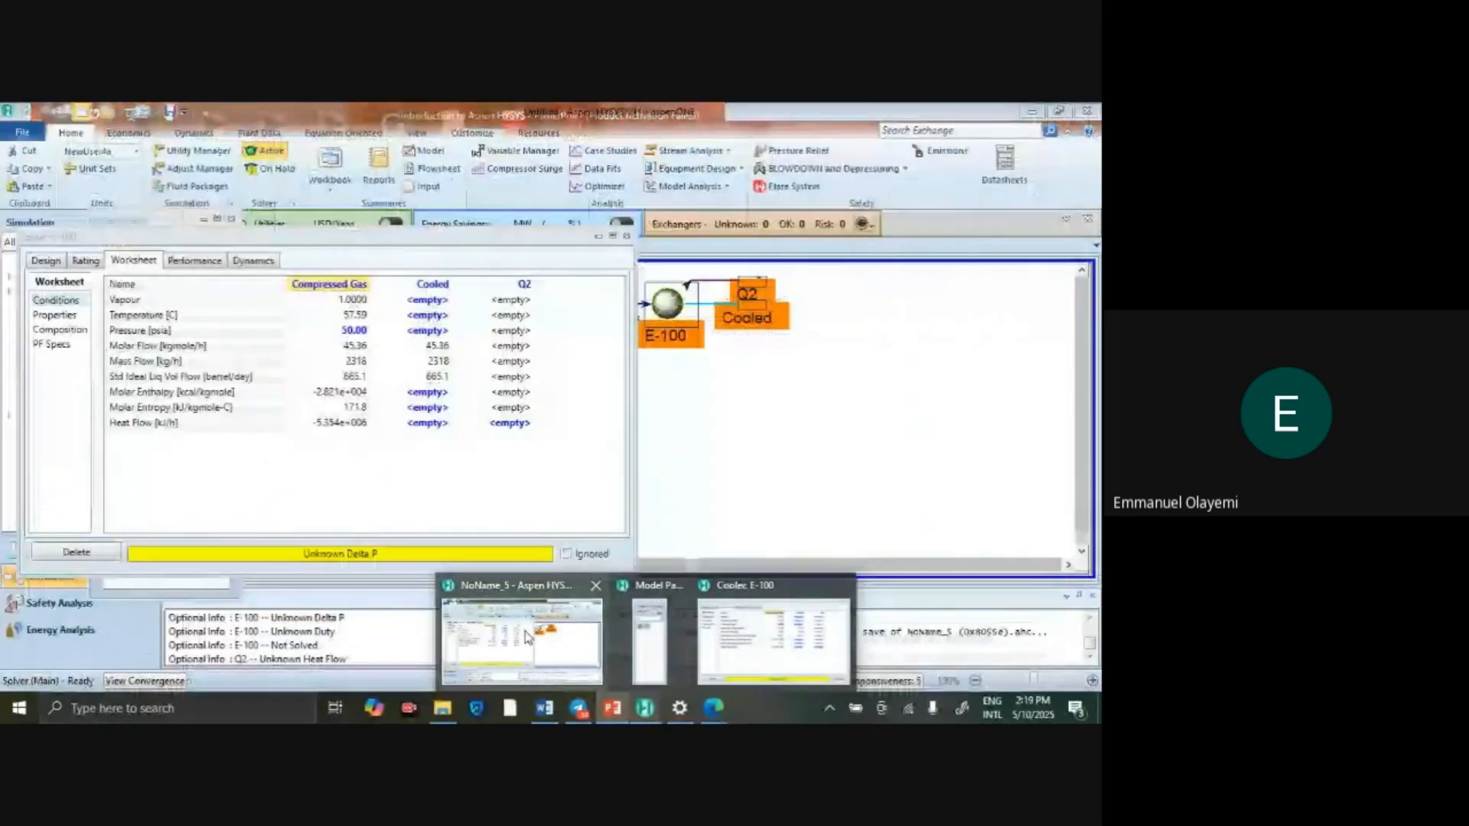
{"action": "left_click", "coordinate": [415, 330]}
{"action": "type", "text": "32"}
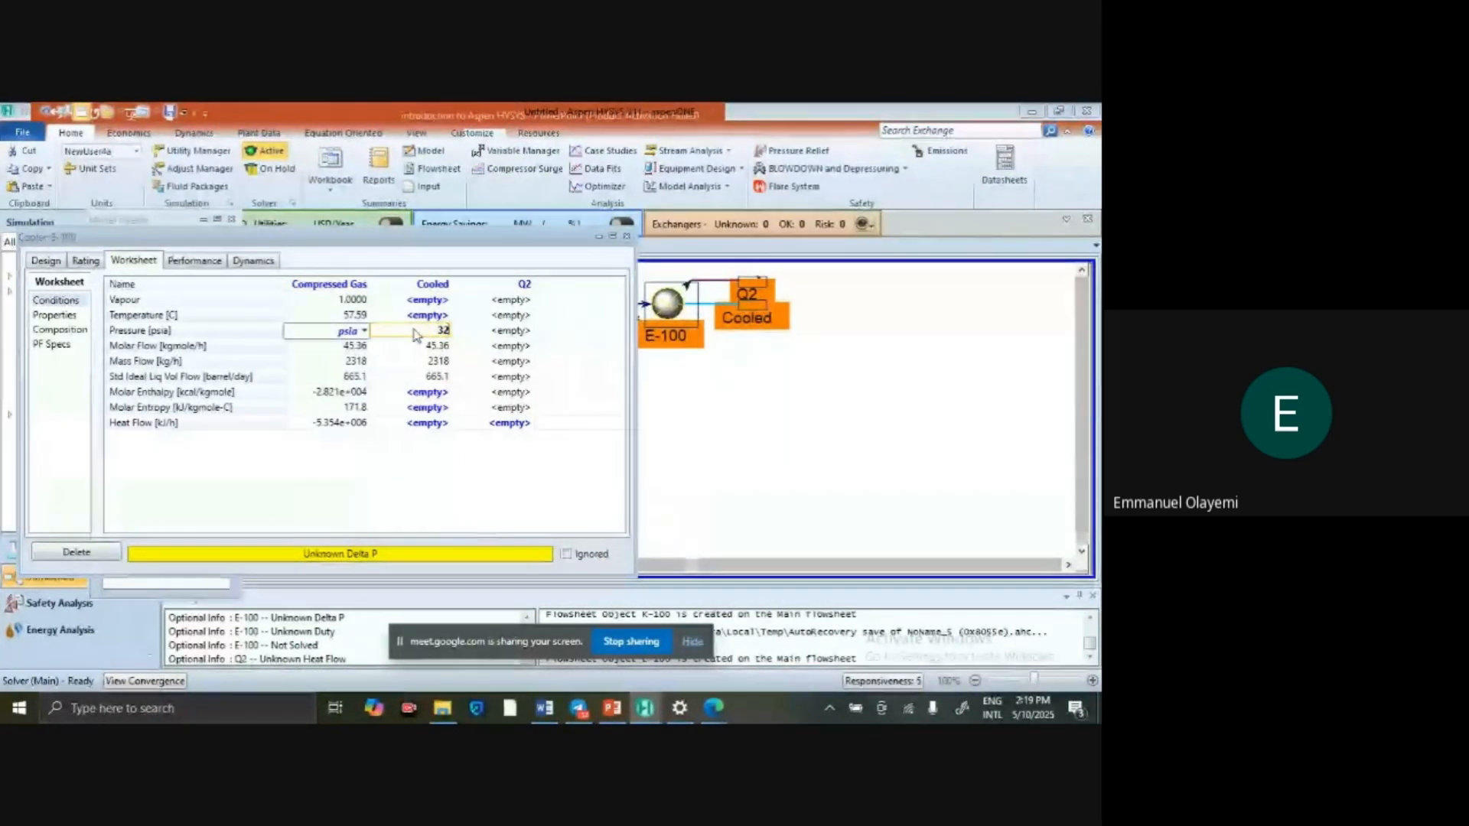
{"action": "key", "text": "BackSpace"}
{"action": "key", "text": "BackSpace"}
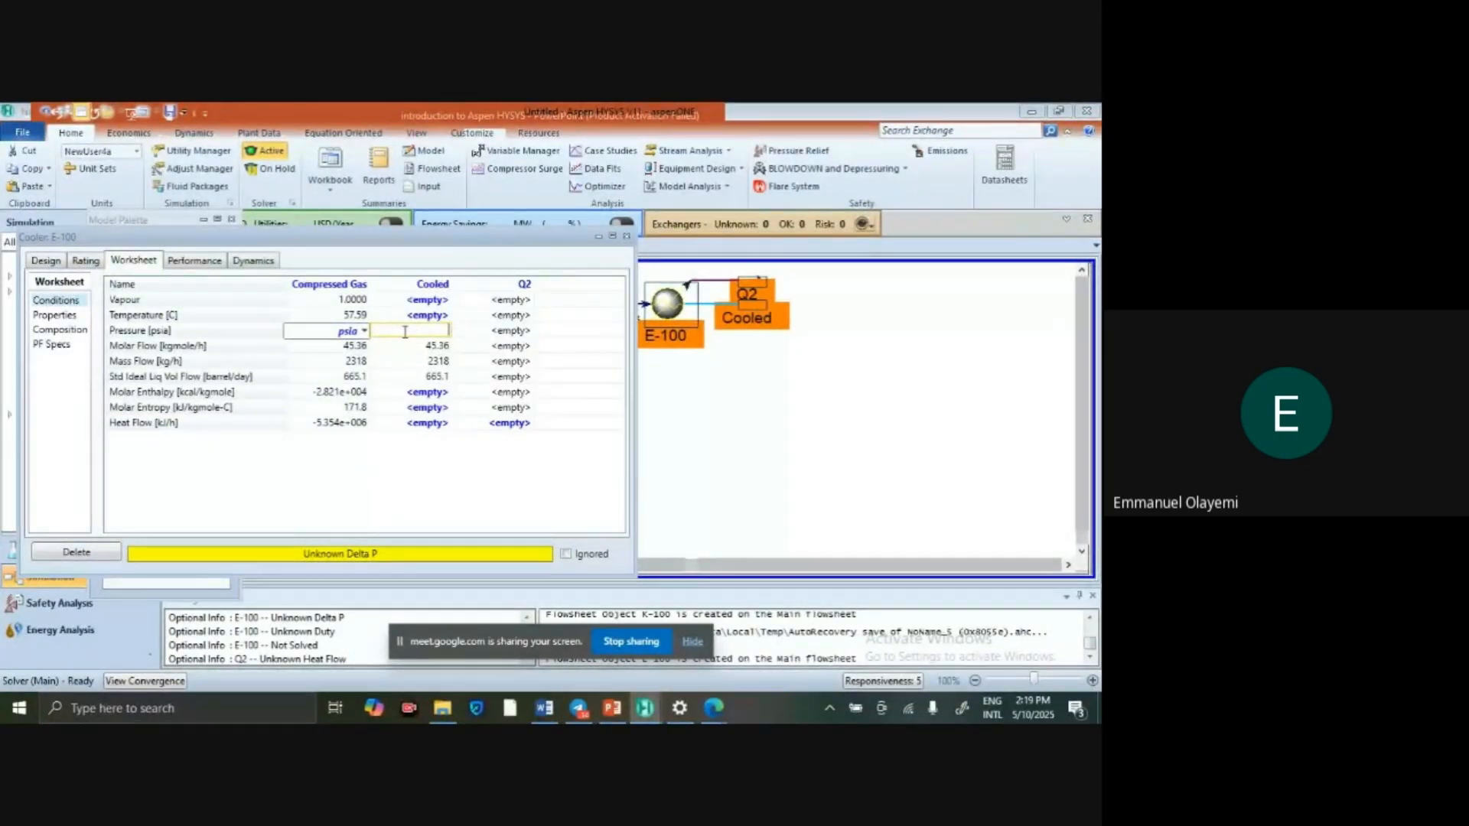
{"action": "type", "text": "50"}
{"action": "left_click", "coordinate": [431, 362]}
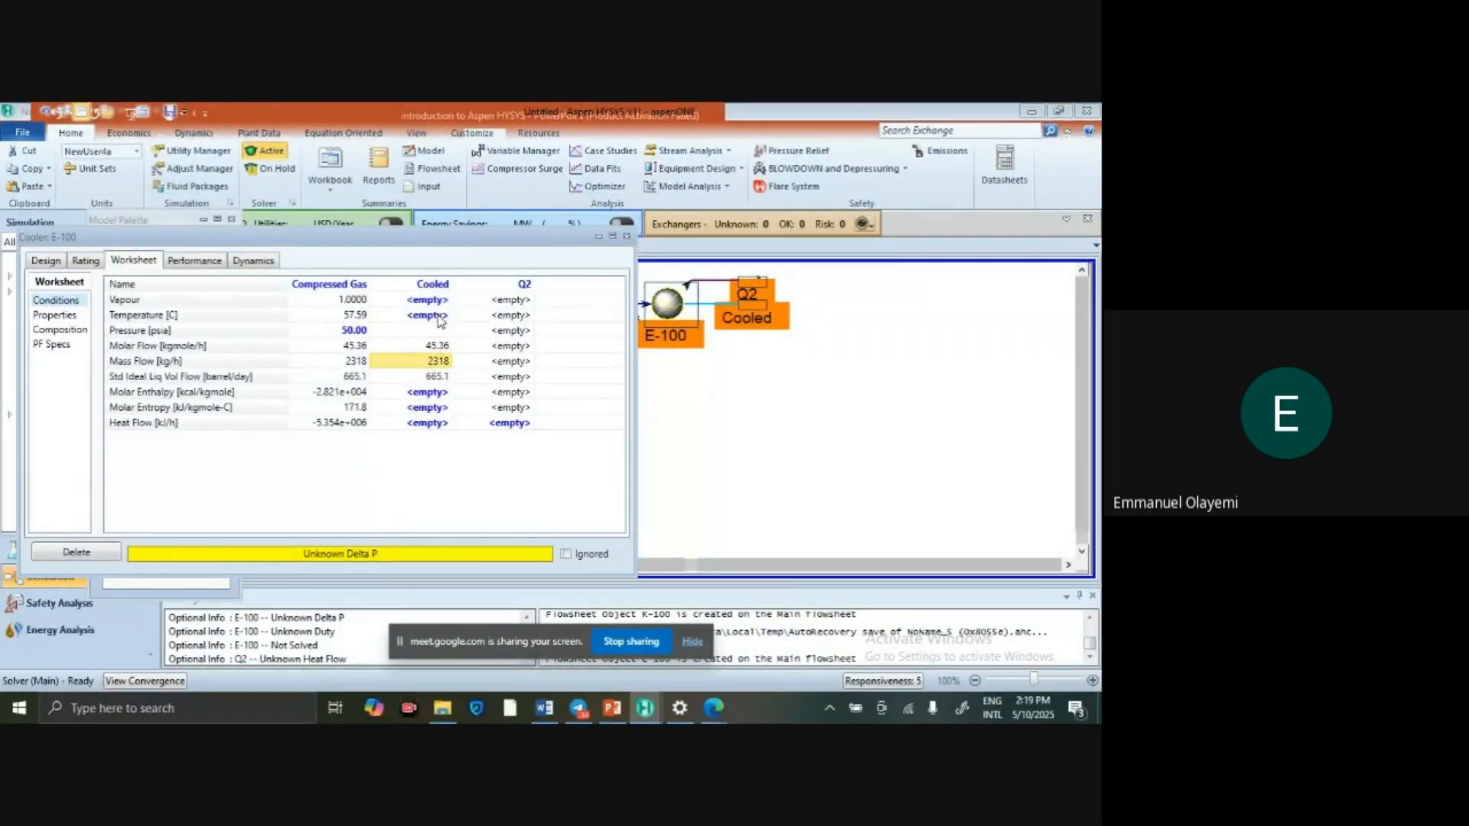
Set the Cooled stream's temperature to 32 °F in the cooler worksheet.
{"action": "left_click", "coordinate": [438, 316]}
{"action": "type", "text": "32"}
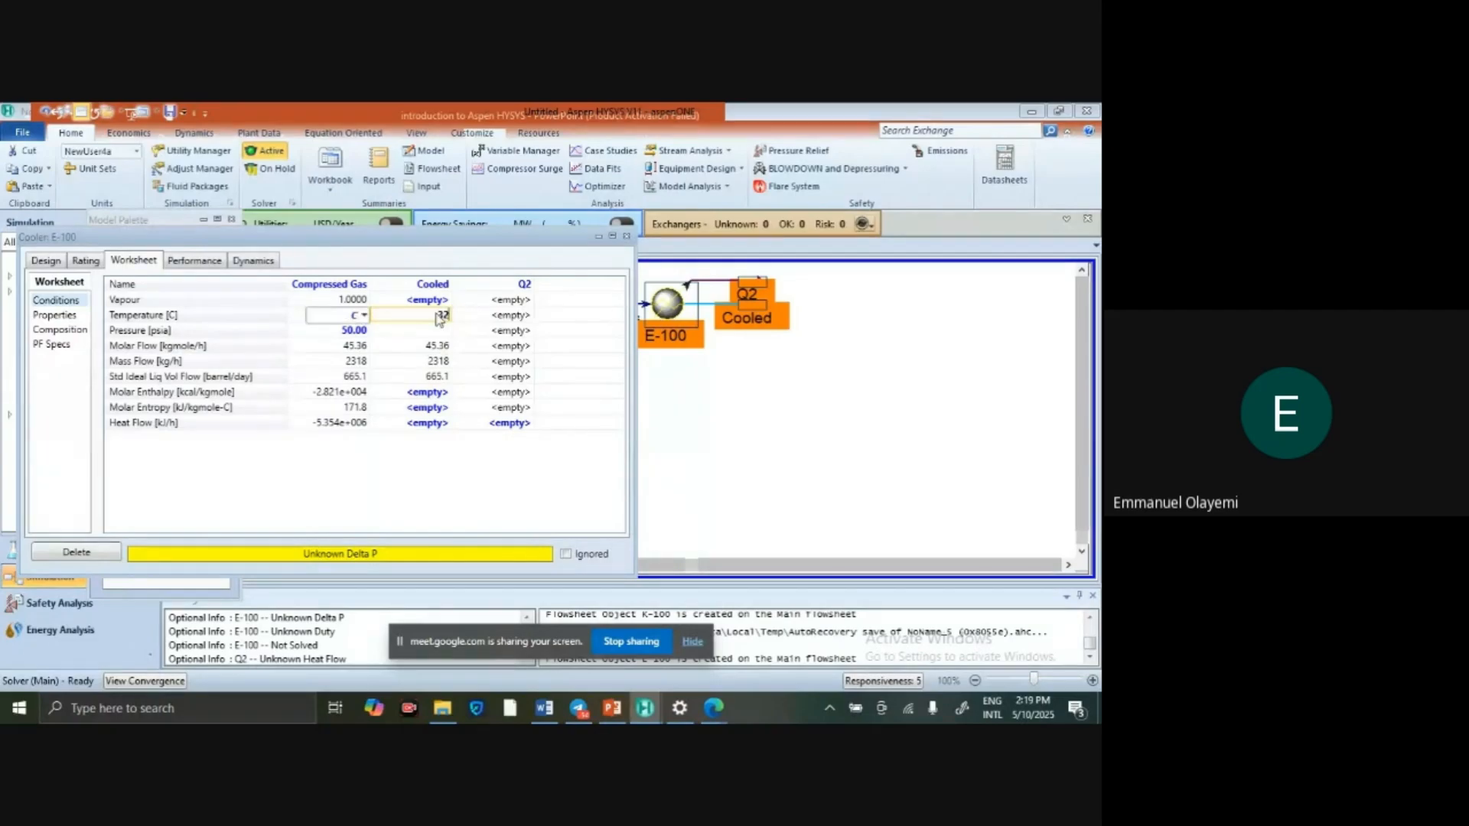
{"action": "left_click", "coordinate": [365, 316]}
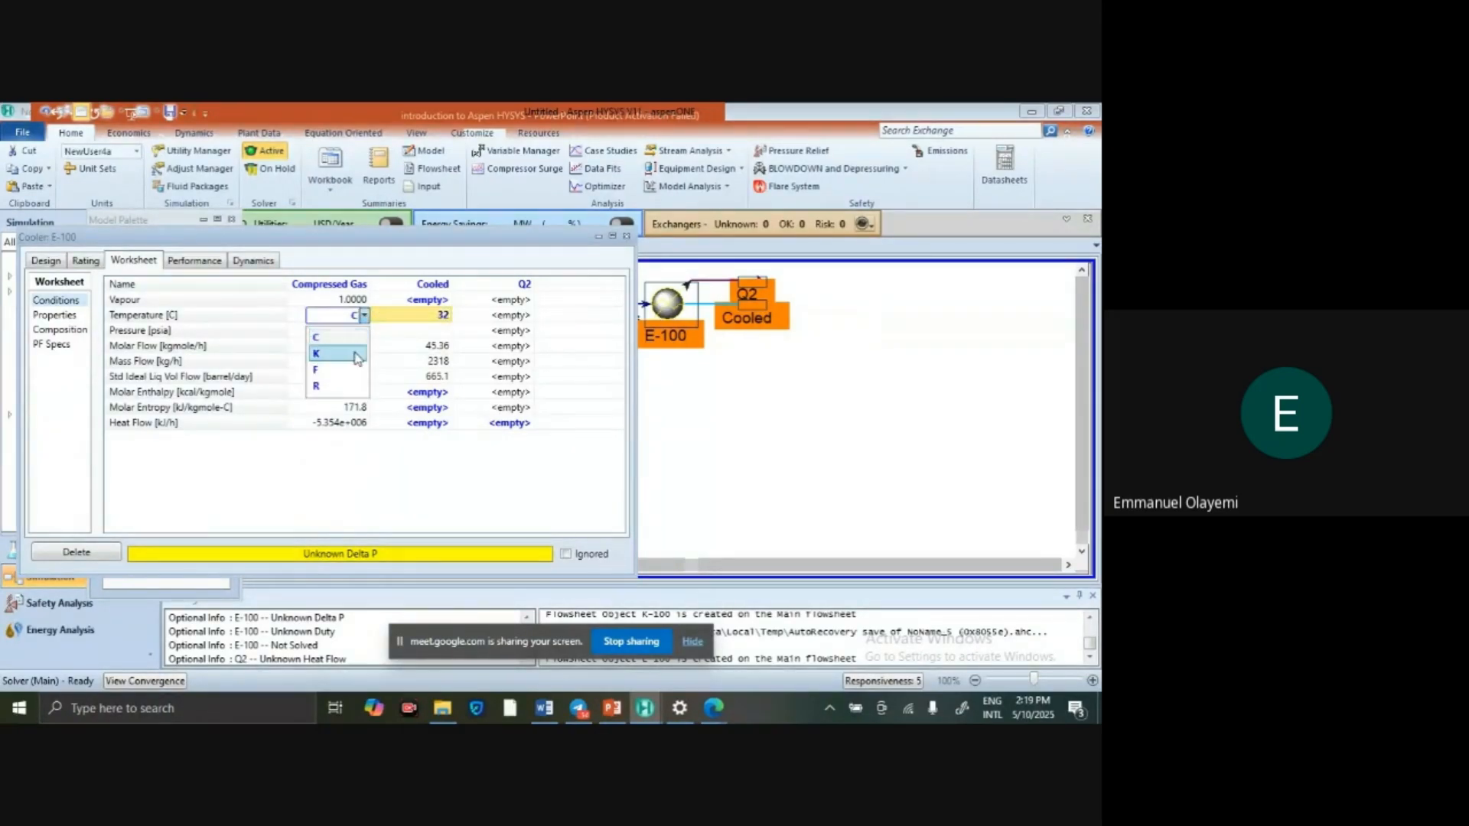
{"action": "left_click", "coordinate": [316, 337]}
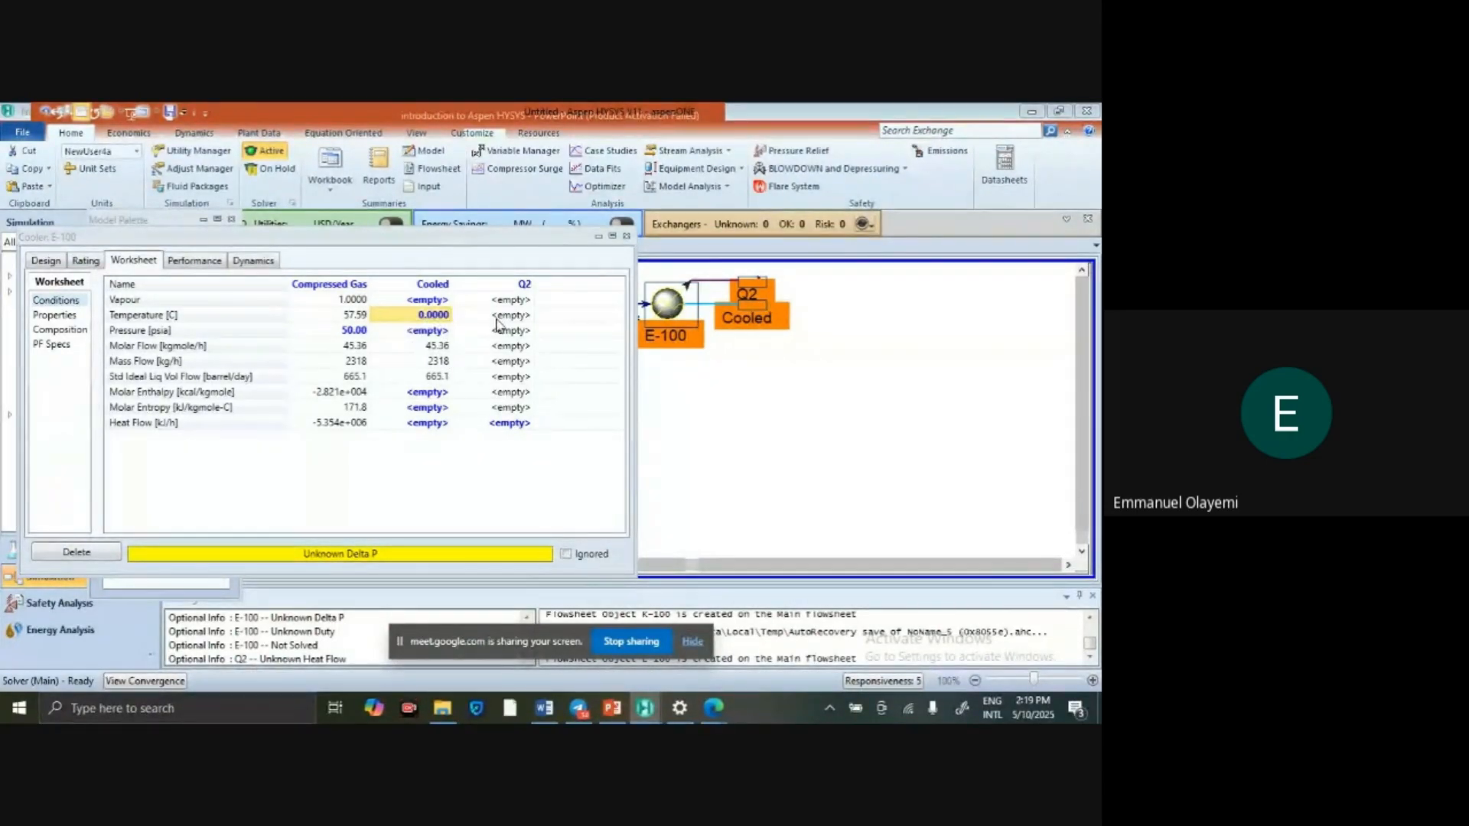
Examine the Cooled stream's temperature and pressure in the worksheet, and check them against the PowerPoint problem statement.
{"action": "left_click", "coordinate": [462, 322]}
{"action": "left_click", "coordinate": [434, 318]}
{"action": "left_click", "coordinate": [414, 332]}
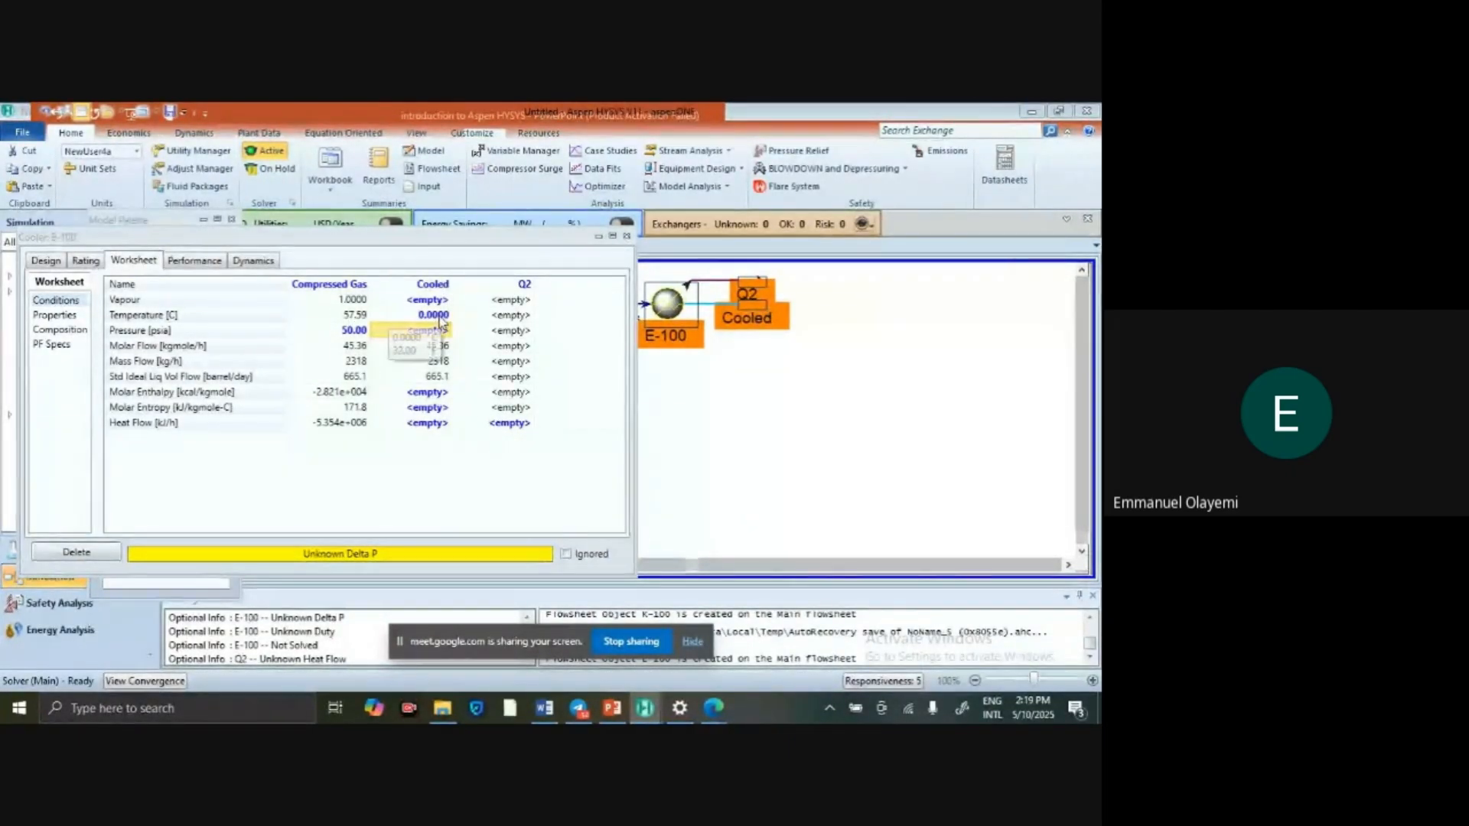
{"action": "left_click", "coordinate": [432, 317]}
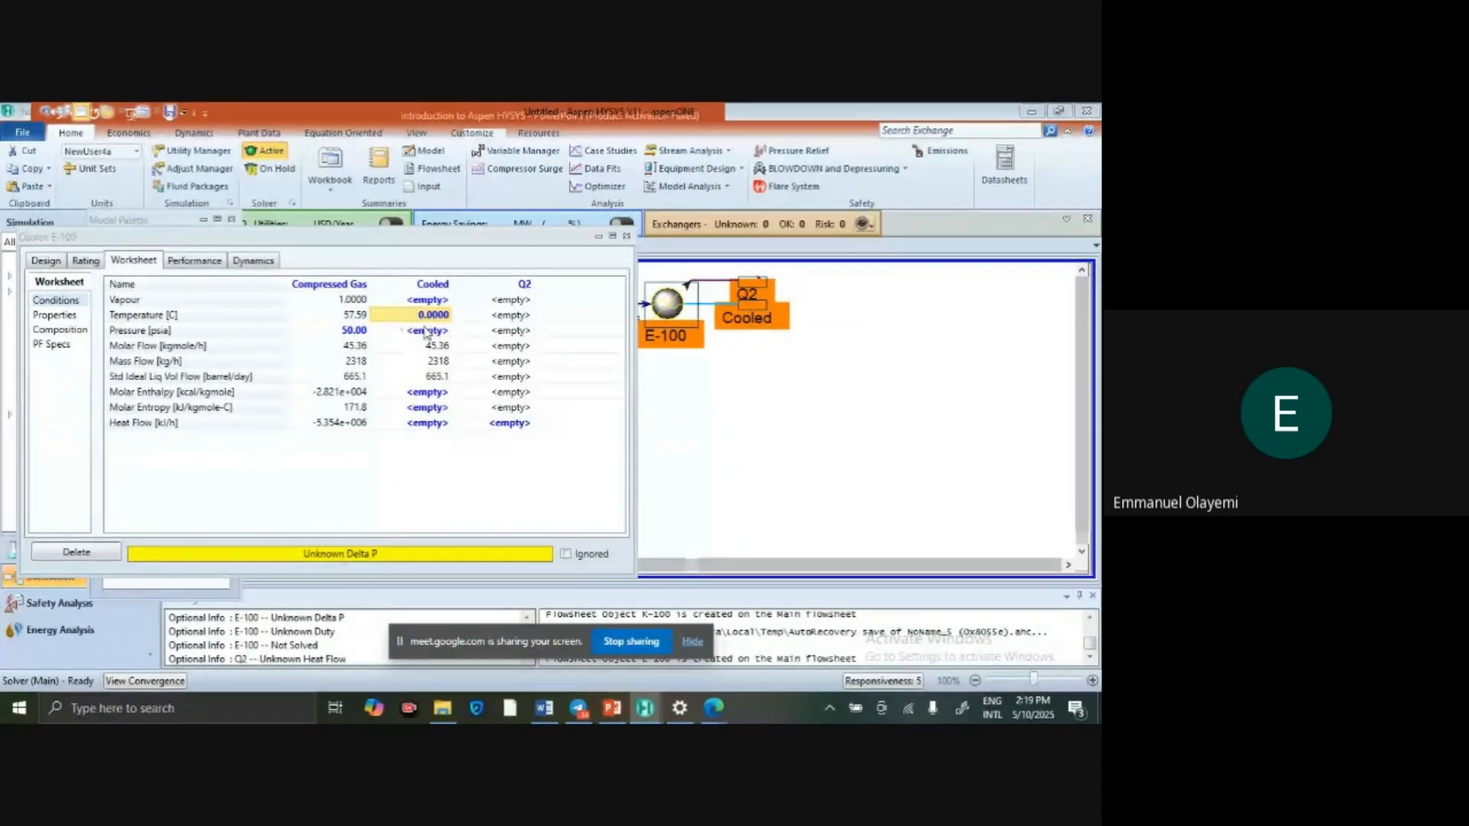
{"action": "left_click", "coordinate": [430, 359]}
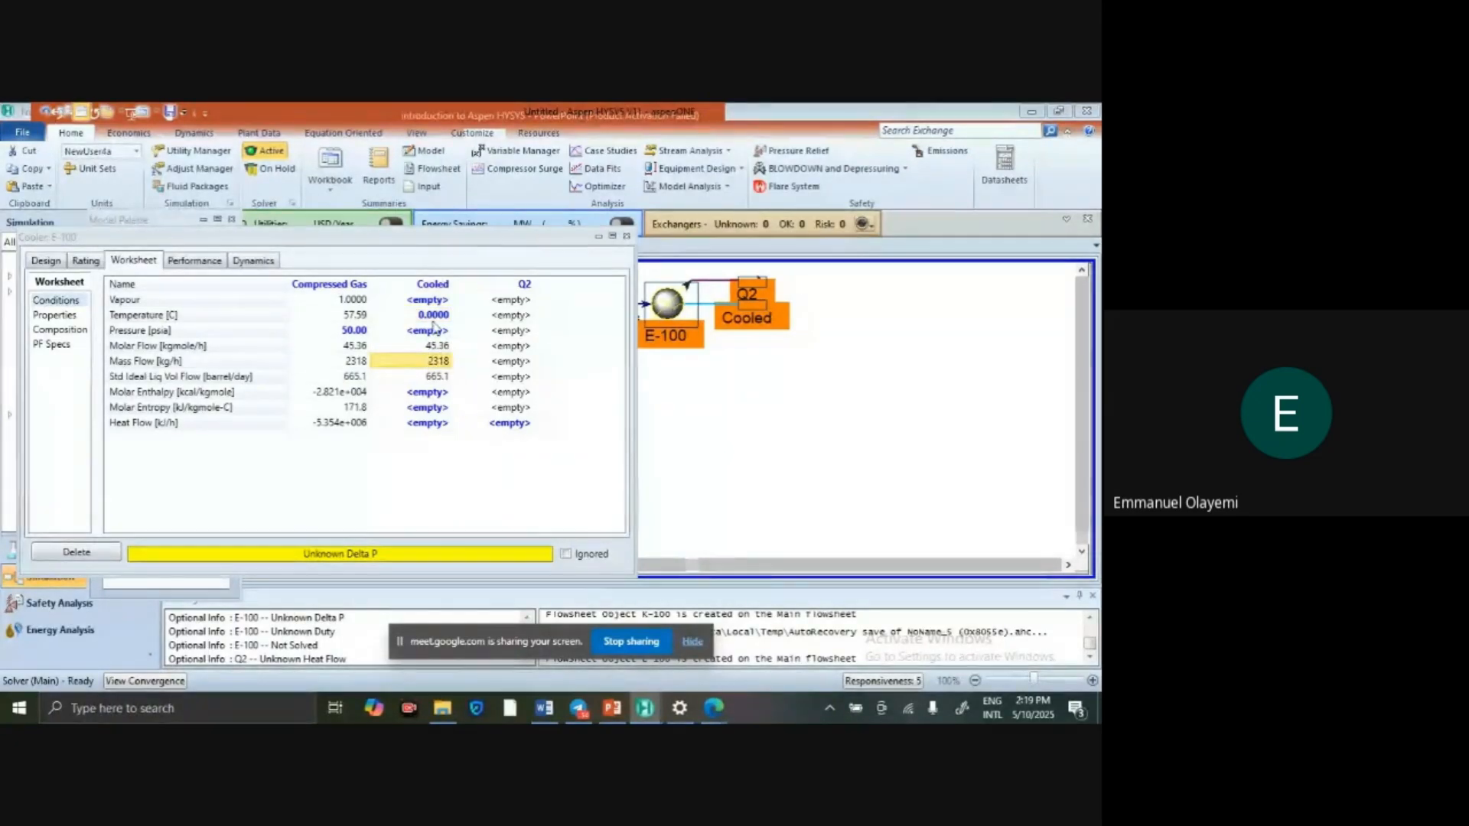
{"action": "left_click", "coordinate": [429, 317]}
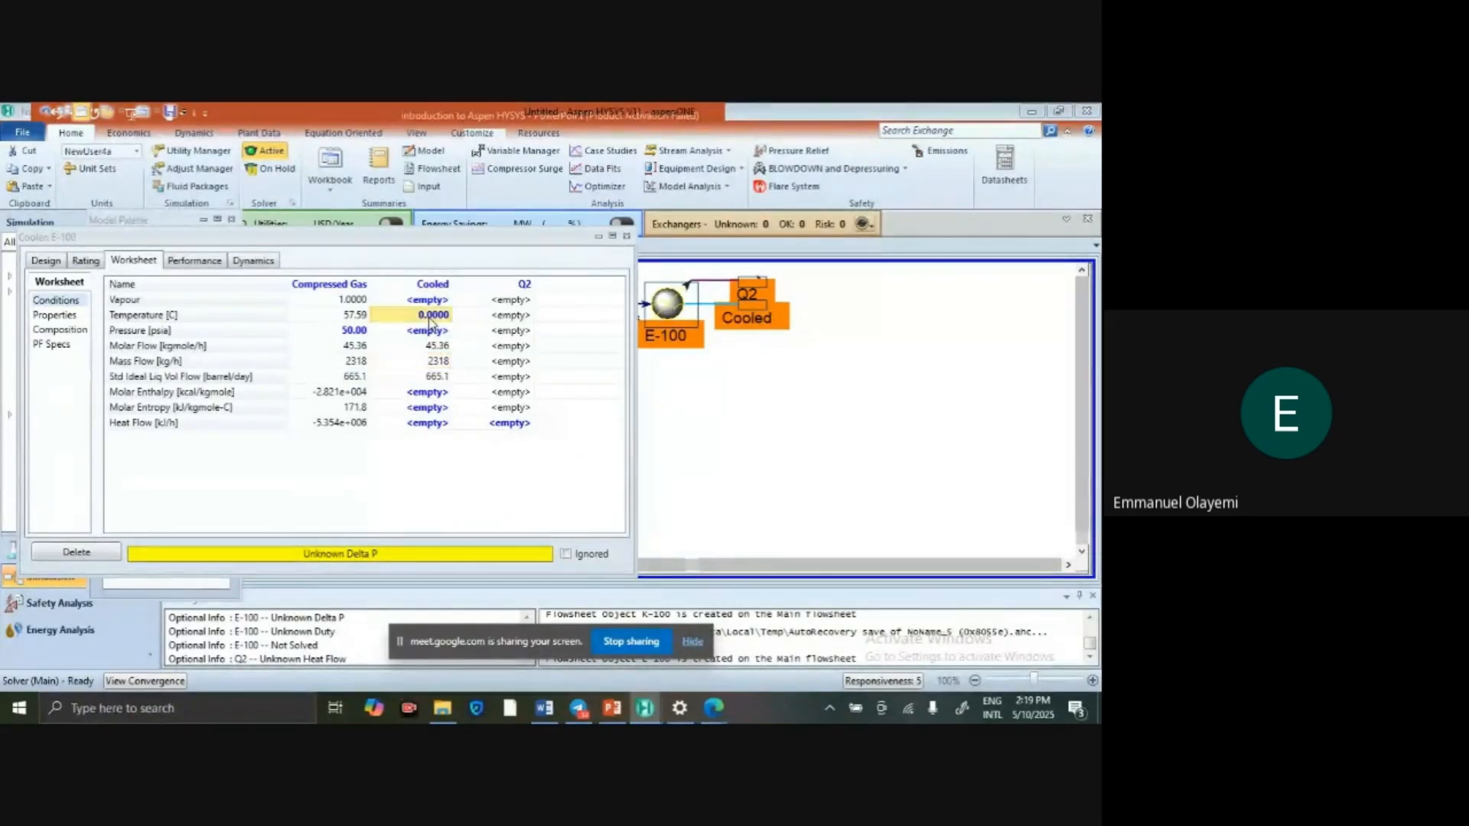
{"action": "left_click", "coordinate": [612, 708]}
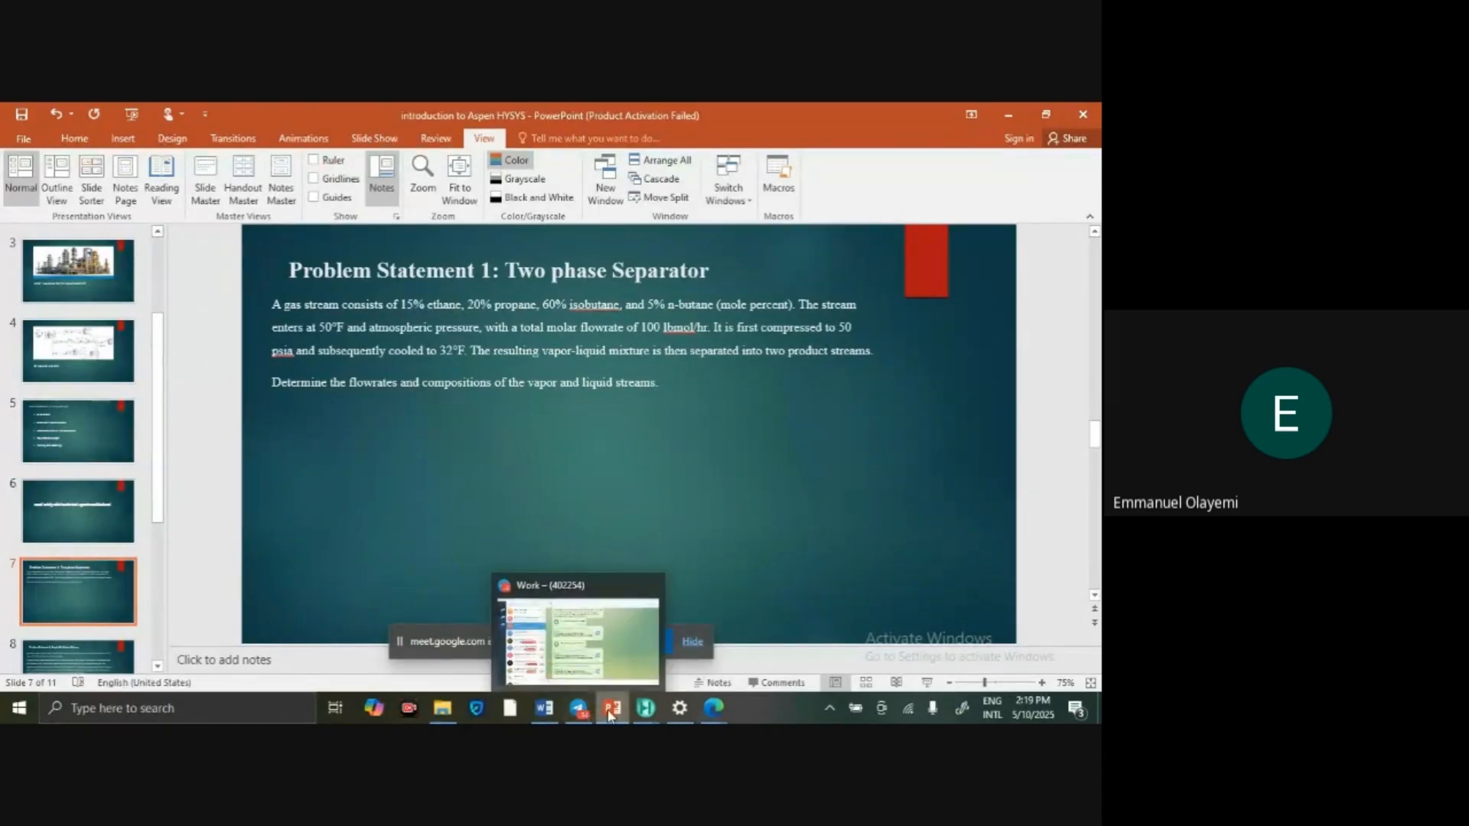
{"action": "mouse_move", "coordinate": [612, 708]}
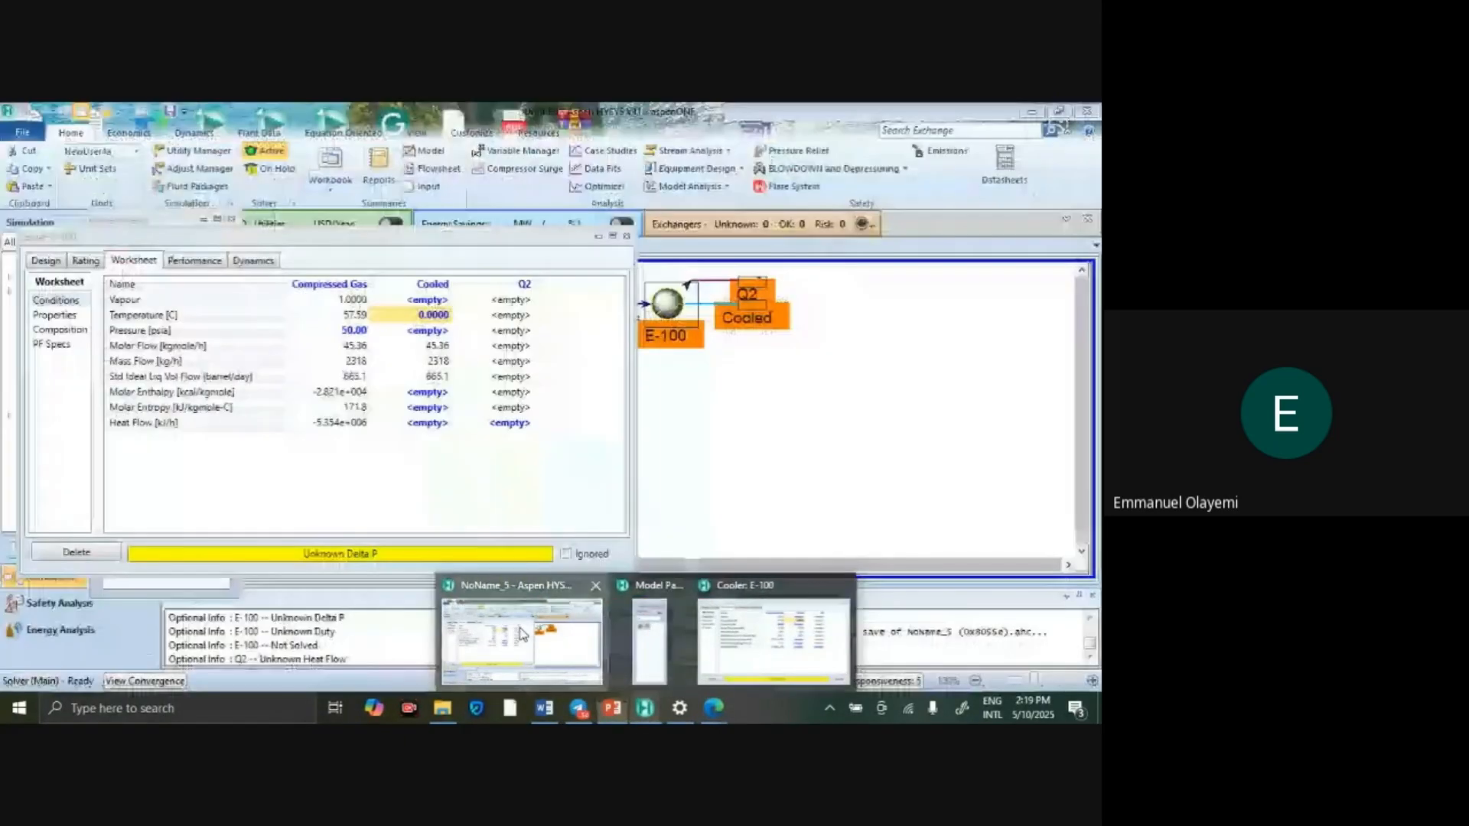
{"action": "left_click", "coordinate": [522, 634]}
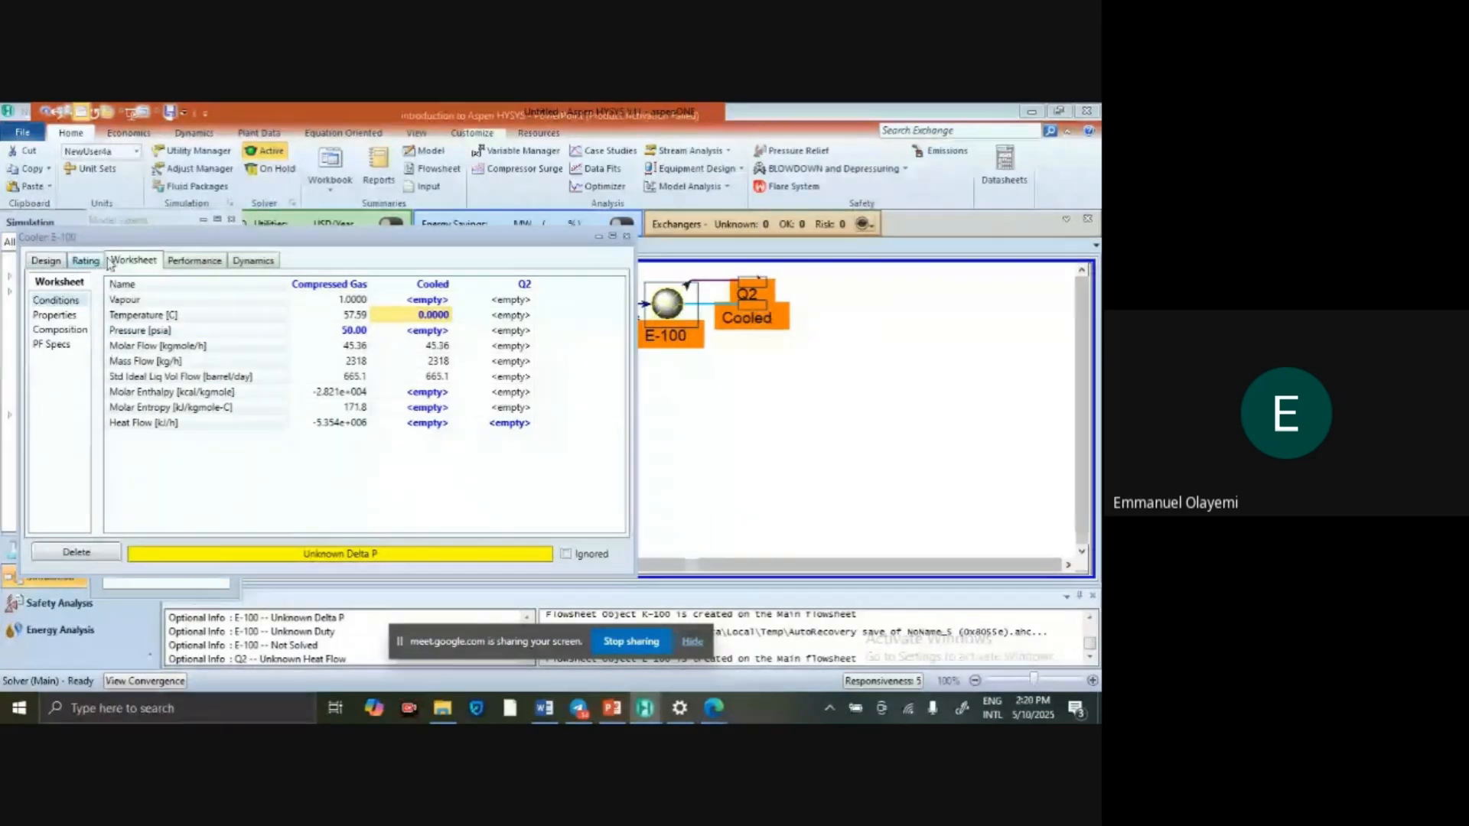
{"action": "left_click", "coordinate": [432, 331]}
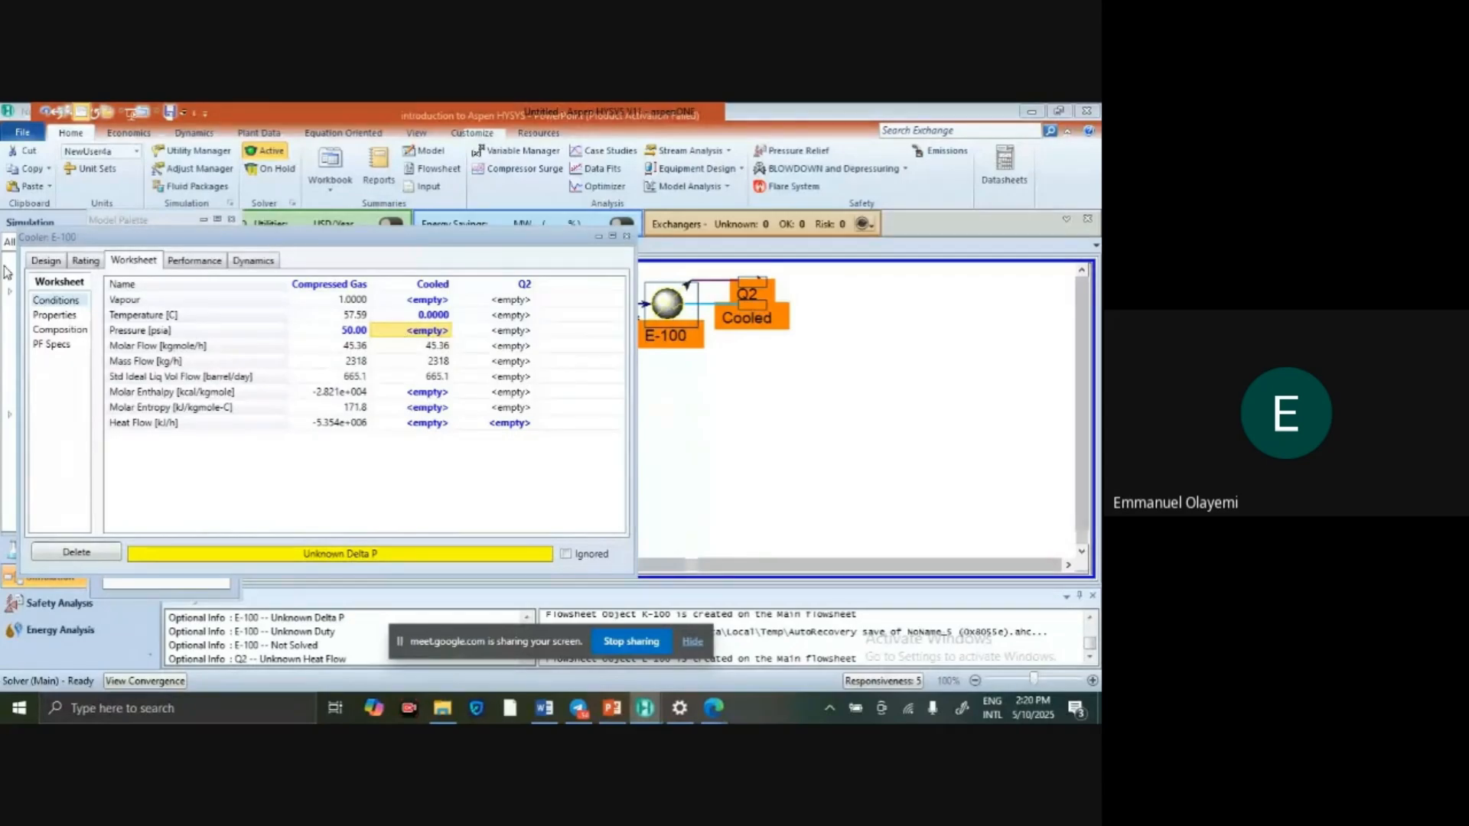
Set the Delta P of cooler E-100 to 0 psia in its design parameters, and close its property window.
{"action": "left_click", "coordinate": [54, 260]}
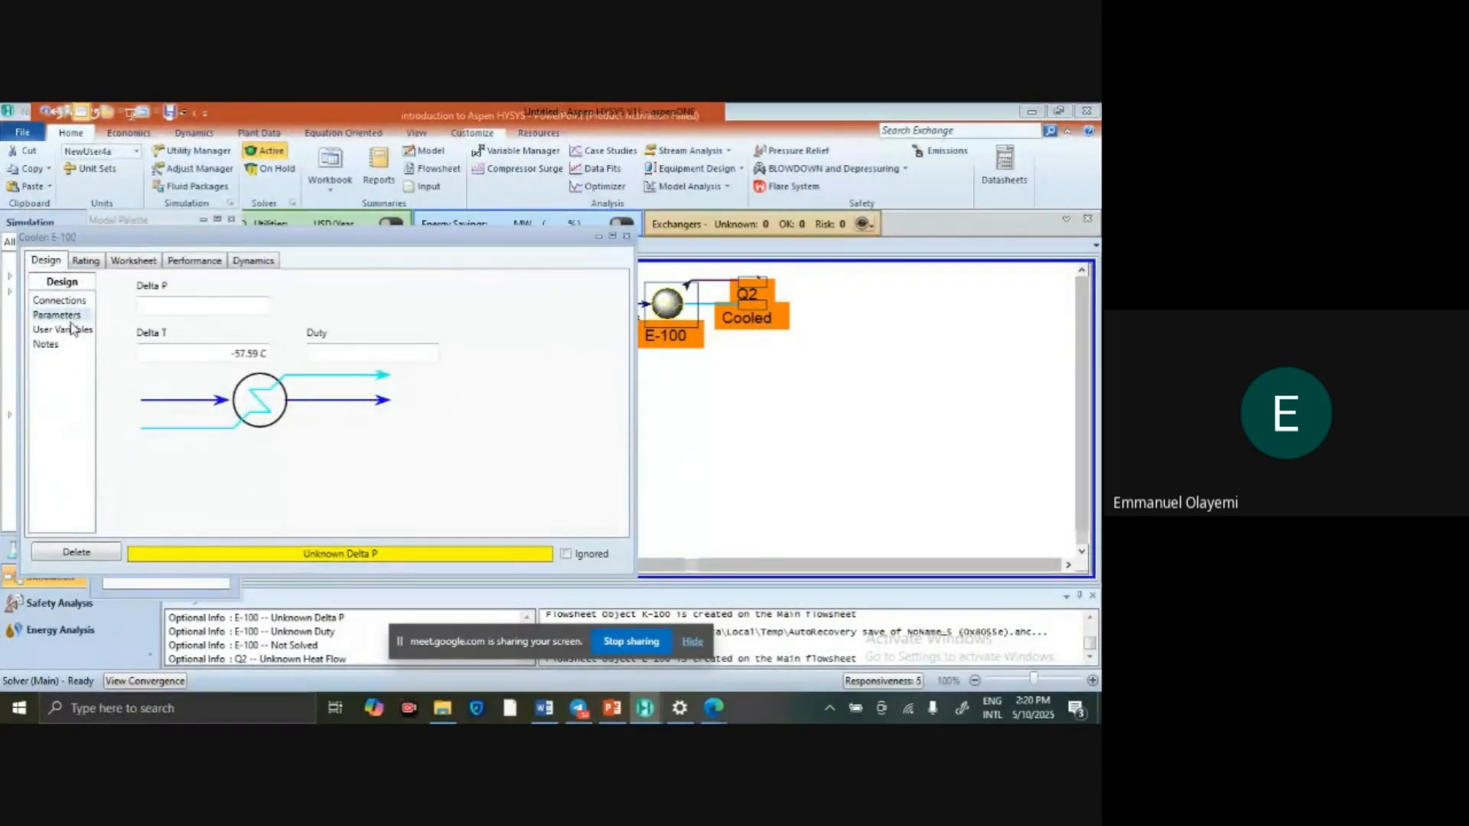
{"action": "left_click", "coordinate": [48, 299]}
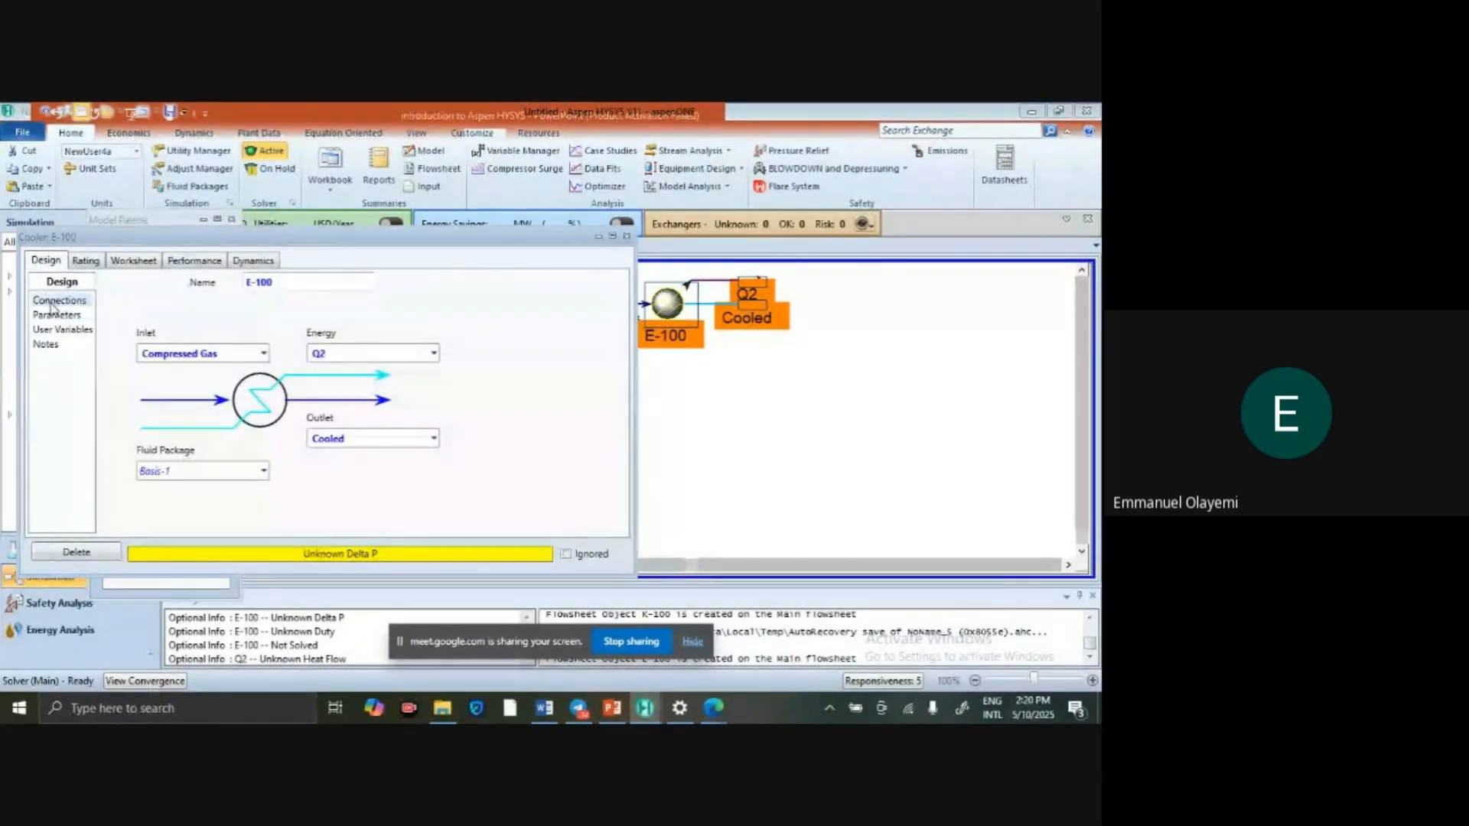
{"action": "left_click", "coordinate": [57, 316]}
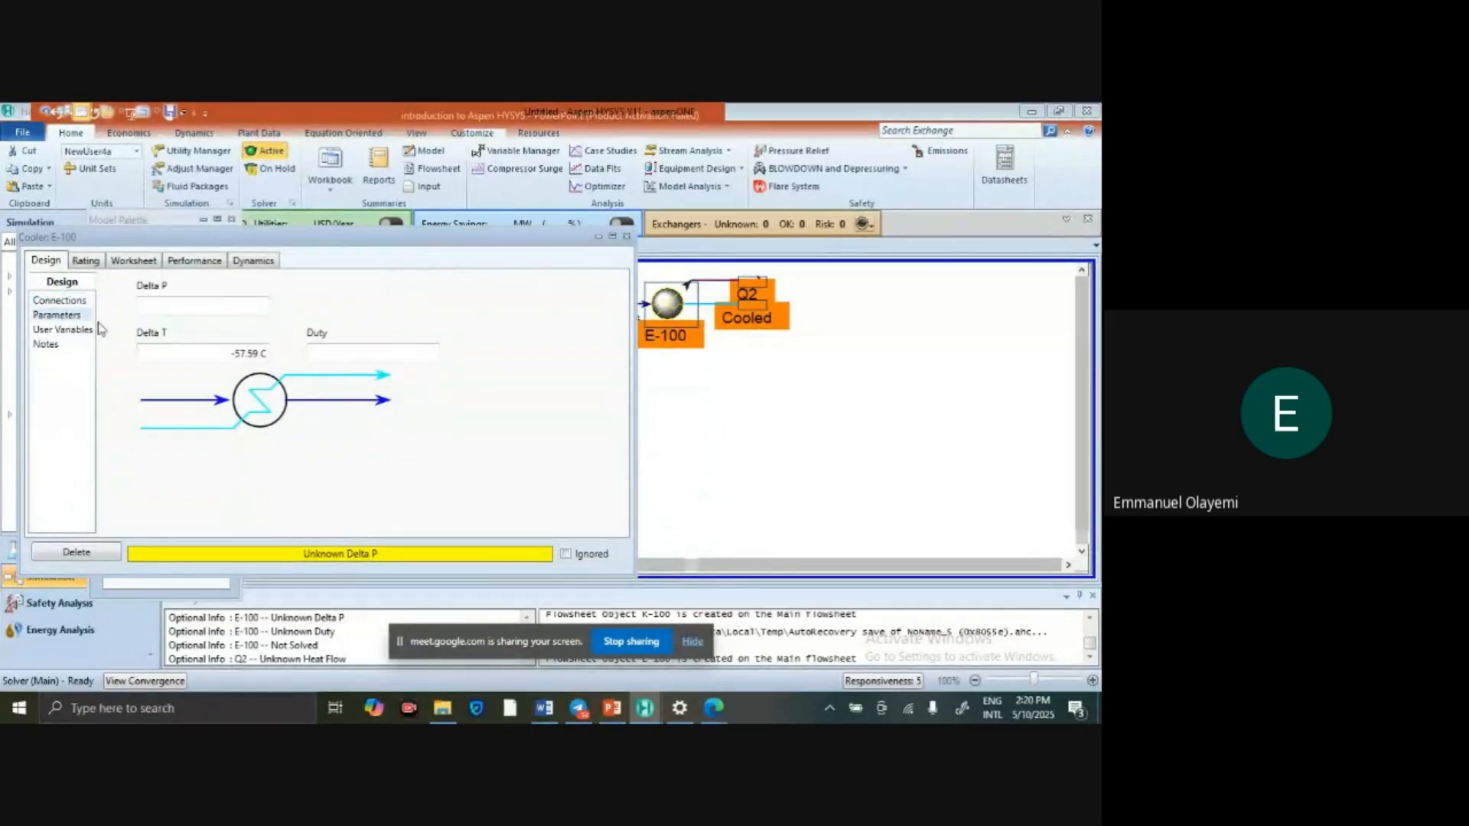
{"action": "left_click", "coordinate": [165, 306]}
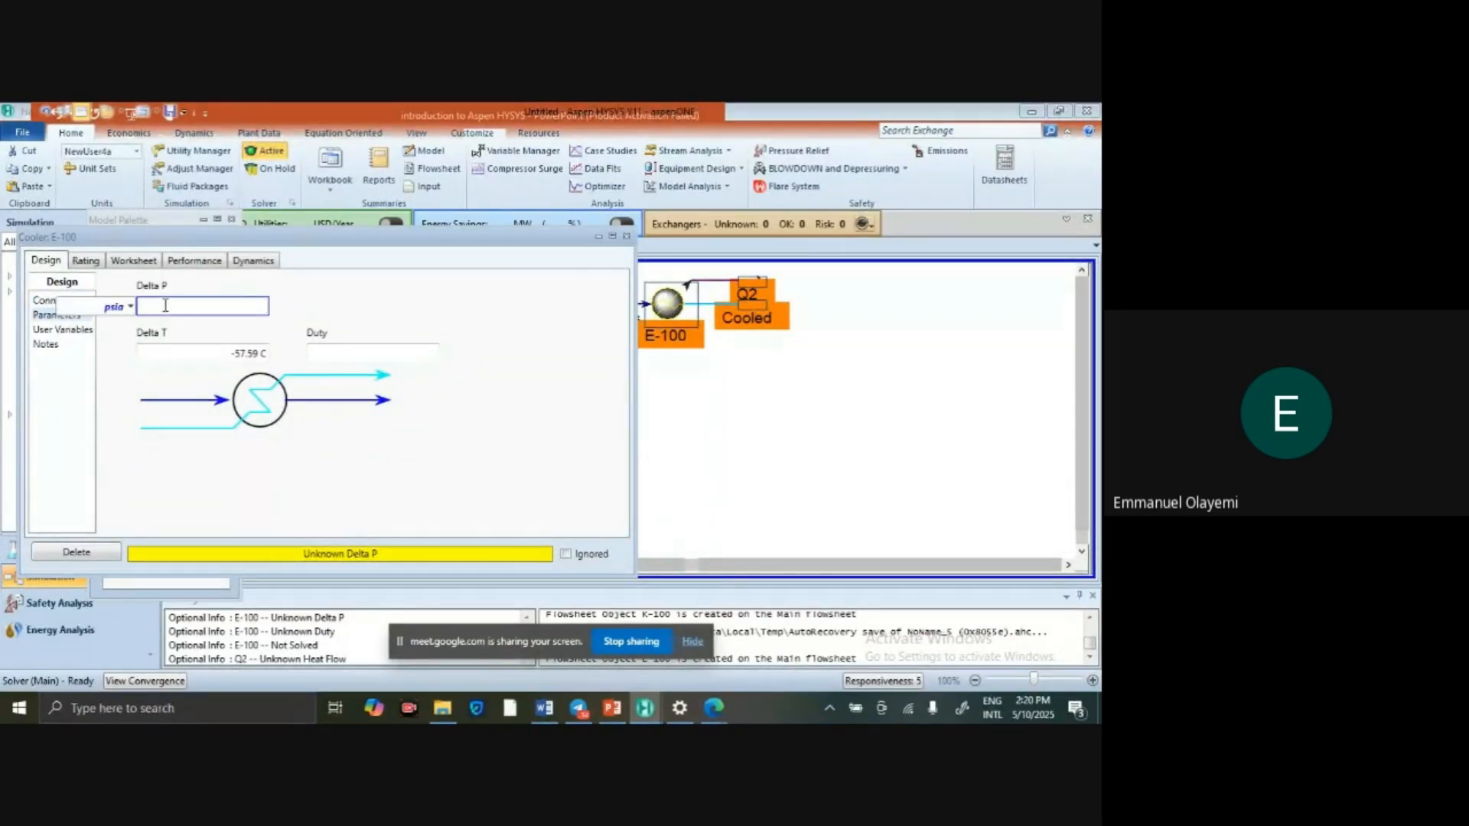
{"action": "type", "text": "0"}
{"action": "key", "text": "Return"}
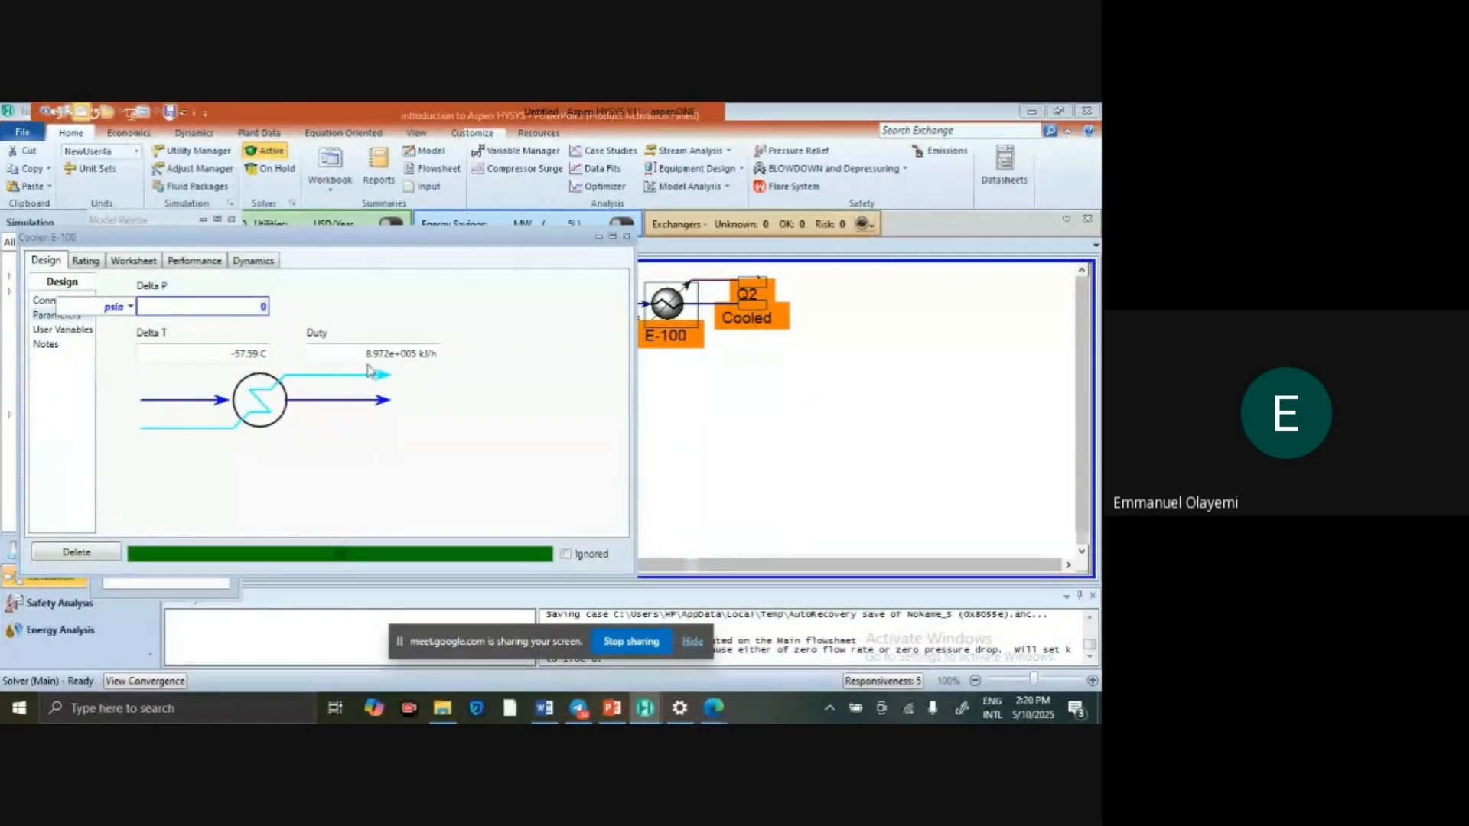
{"action": "left_click", "coordinate": [625, 237]}
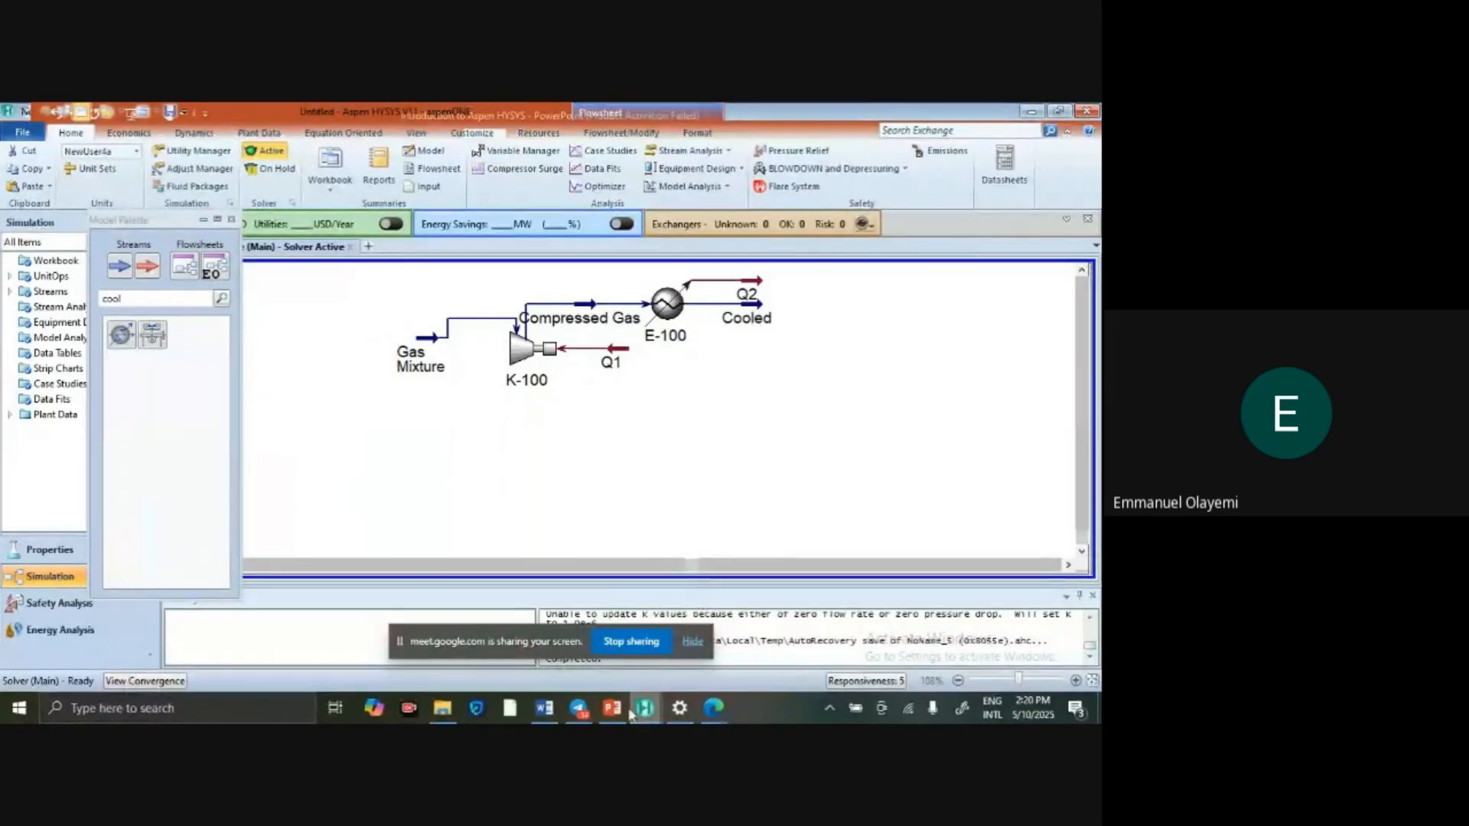
Read the process step that follows cooling in the PowerPoint problem statement, and return to Aspen HYSYS.
{"action": "mouse_move", "coordinate": [612, 707]}
{"action": "left_click", "coordinate": [598, 632]}
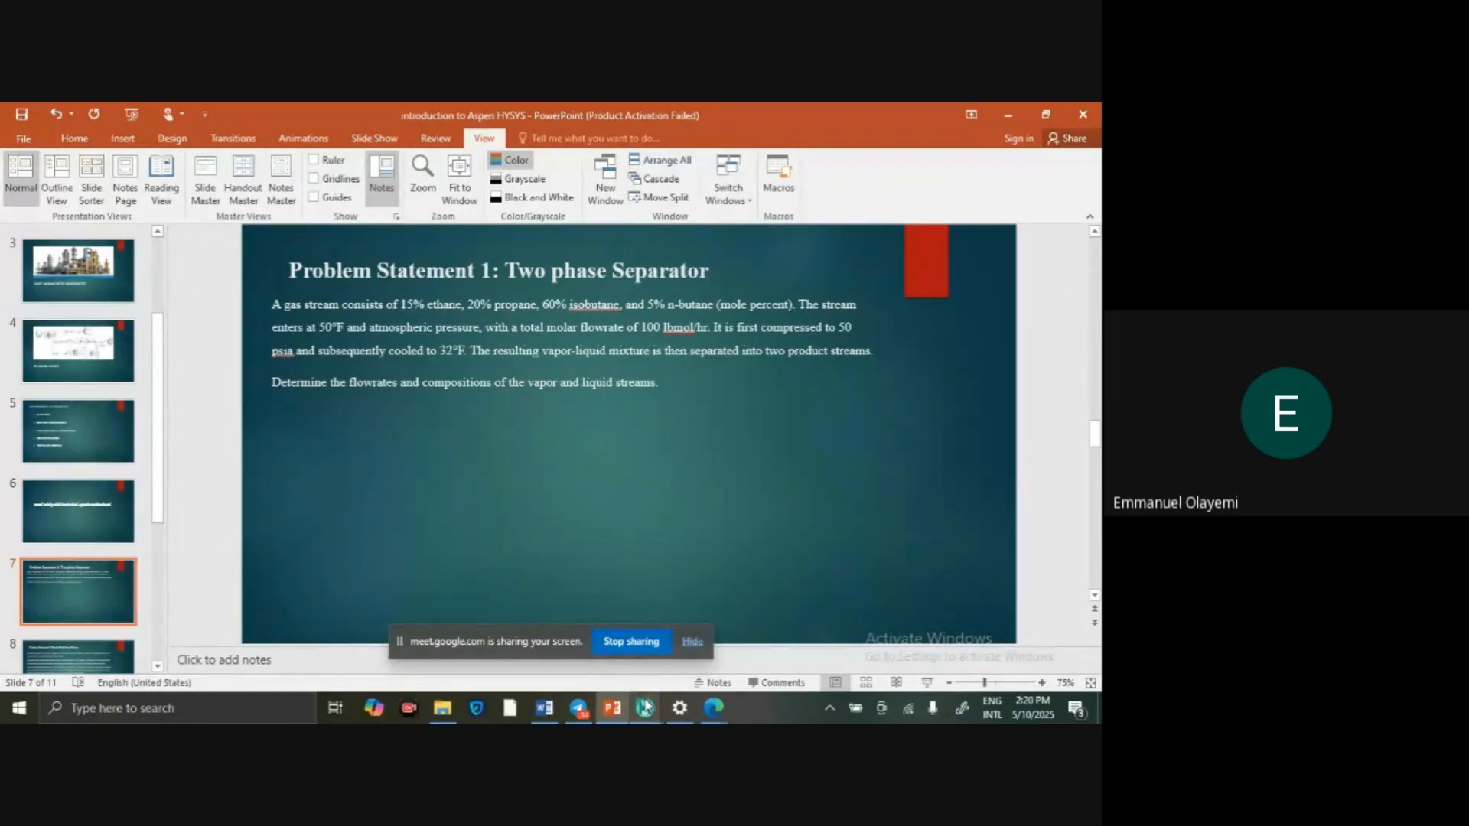
{"action": "mouse_move", "coordinate": [645, 708]}
{"action": "left_click", "coordinate": [620, 635]}
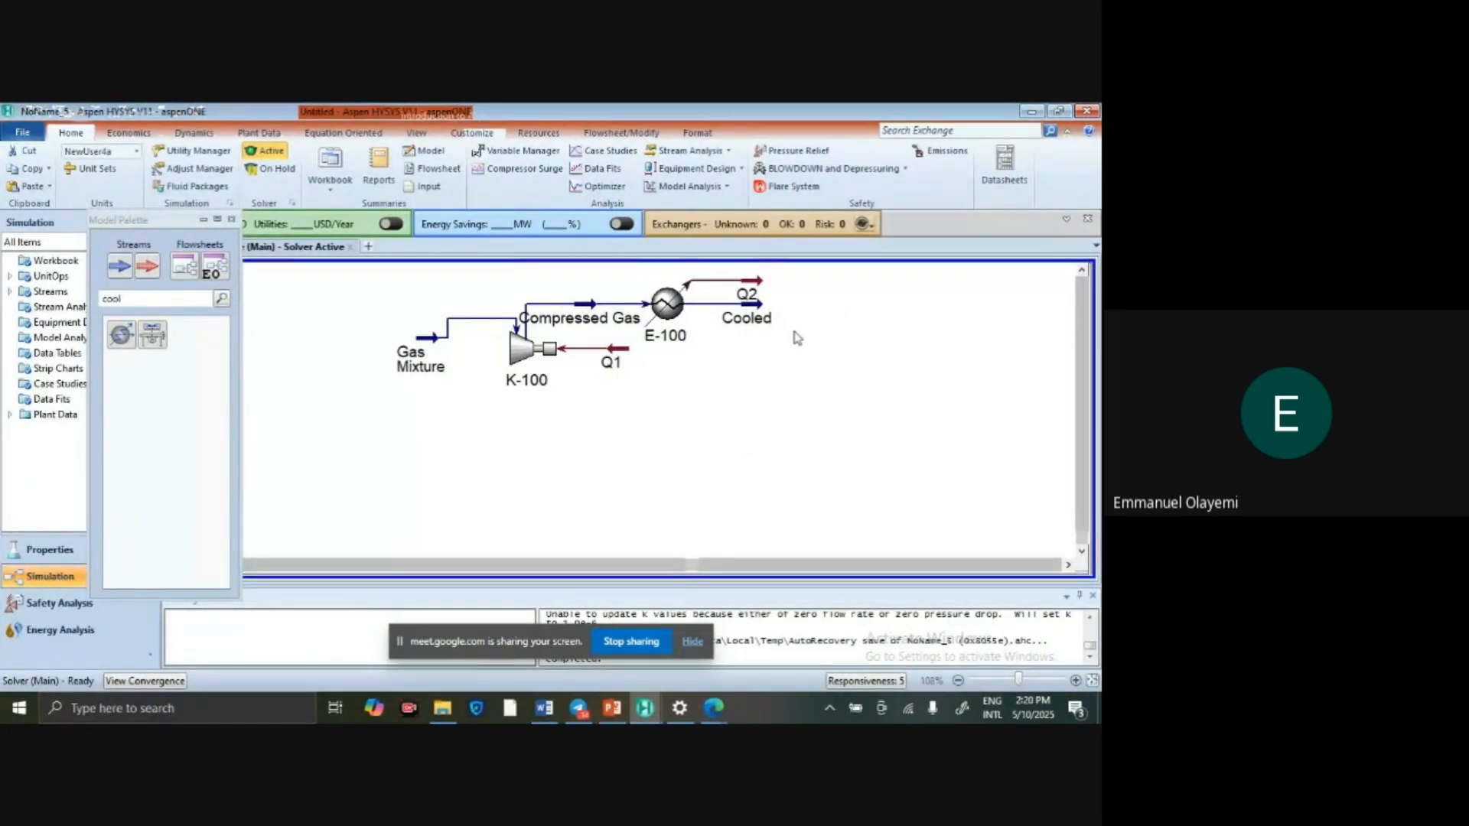
Examine the Cooled stream's vapour fraction and temperature in its worksheet conditions, and close the stream window.
{"action": "left_click", "coordinate": [742, 309]}
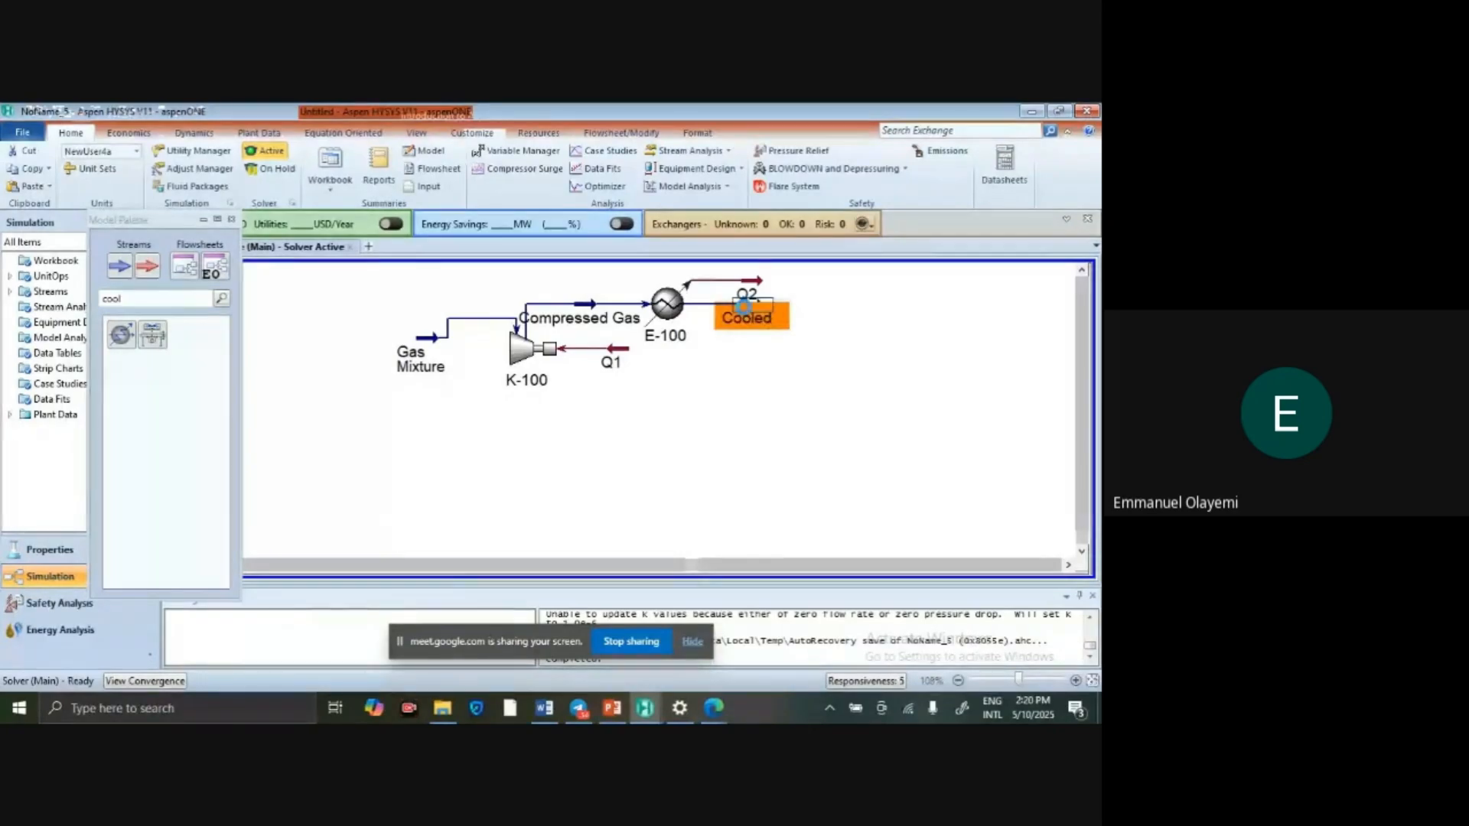
{"action": "double_click", "coordinate": [743, 308]}
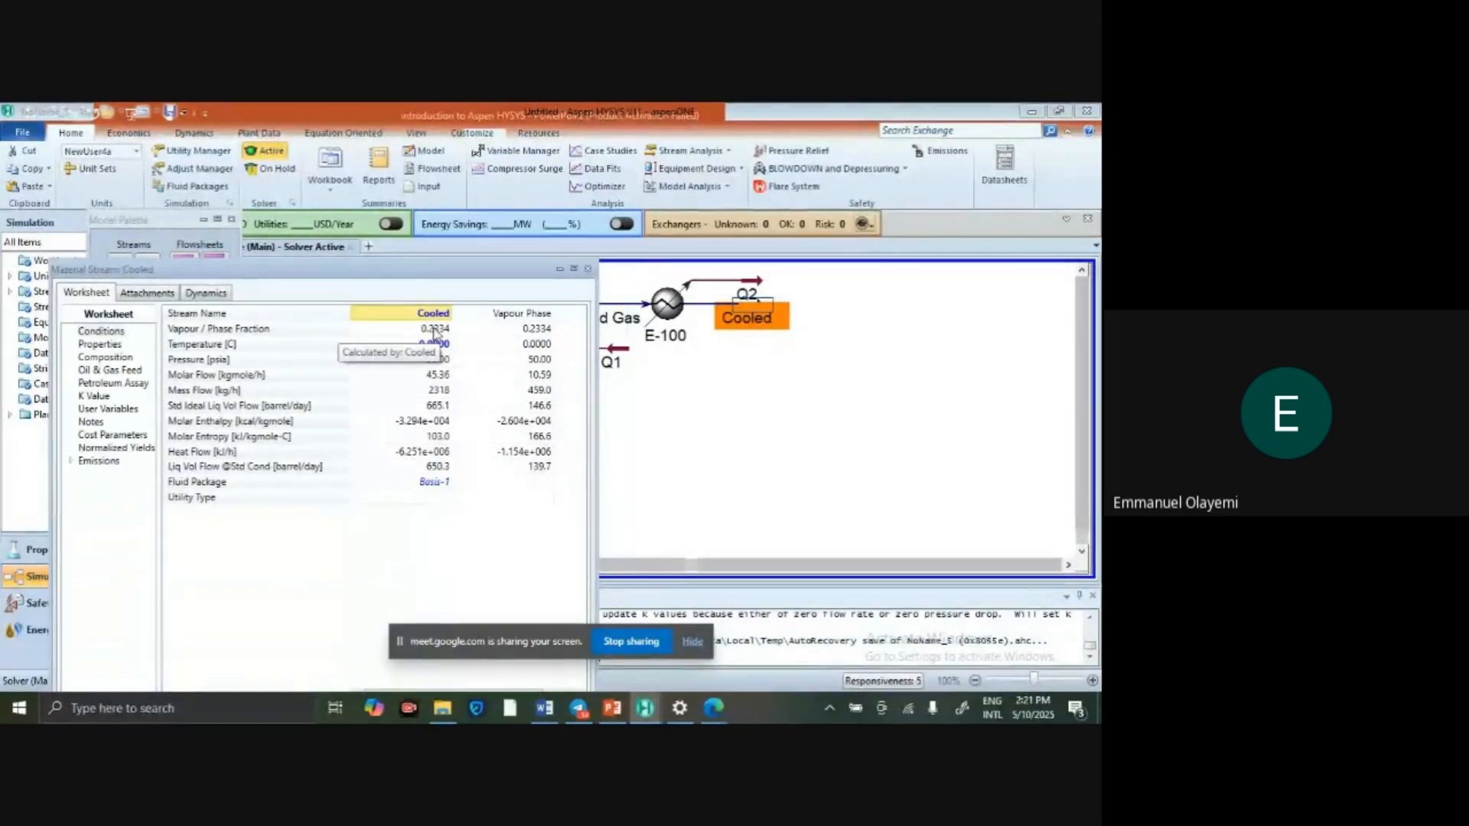
{"action": "left_click", "coordinate": [434, 343]}
{"action": "type", "text": "0"}
{"action": "key", "text": "Return"}
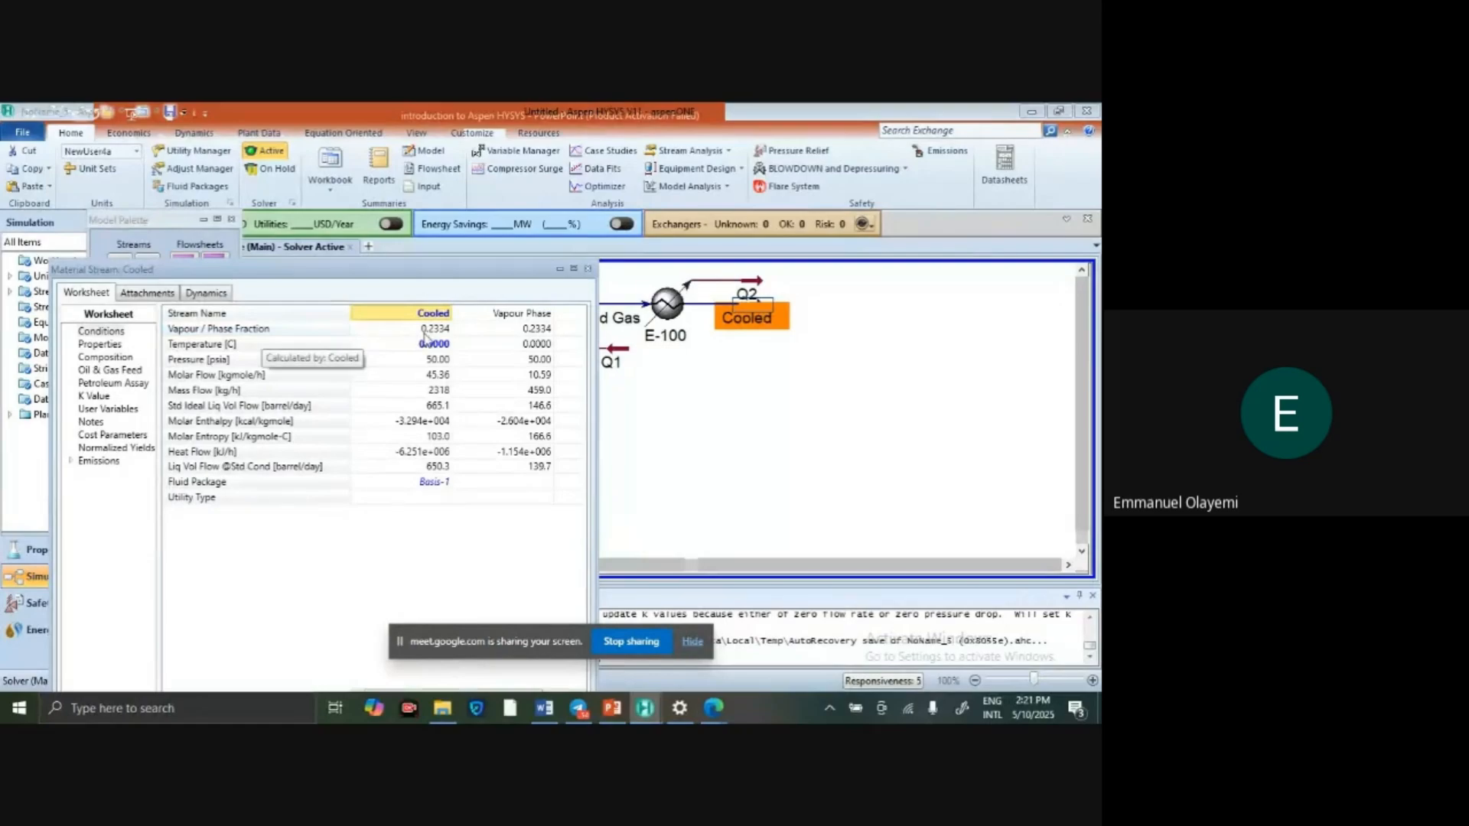
{"action": "left_click", "coordinate": [434, 342]}
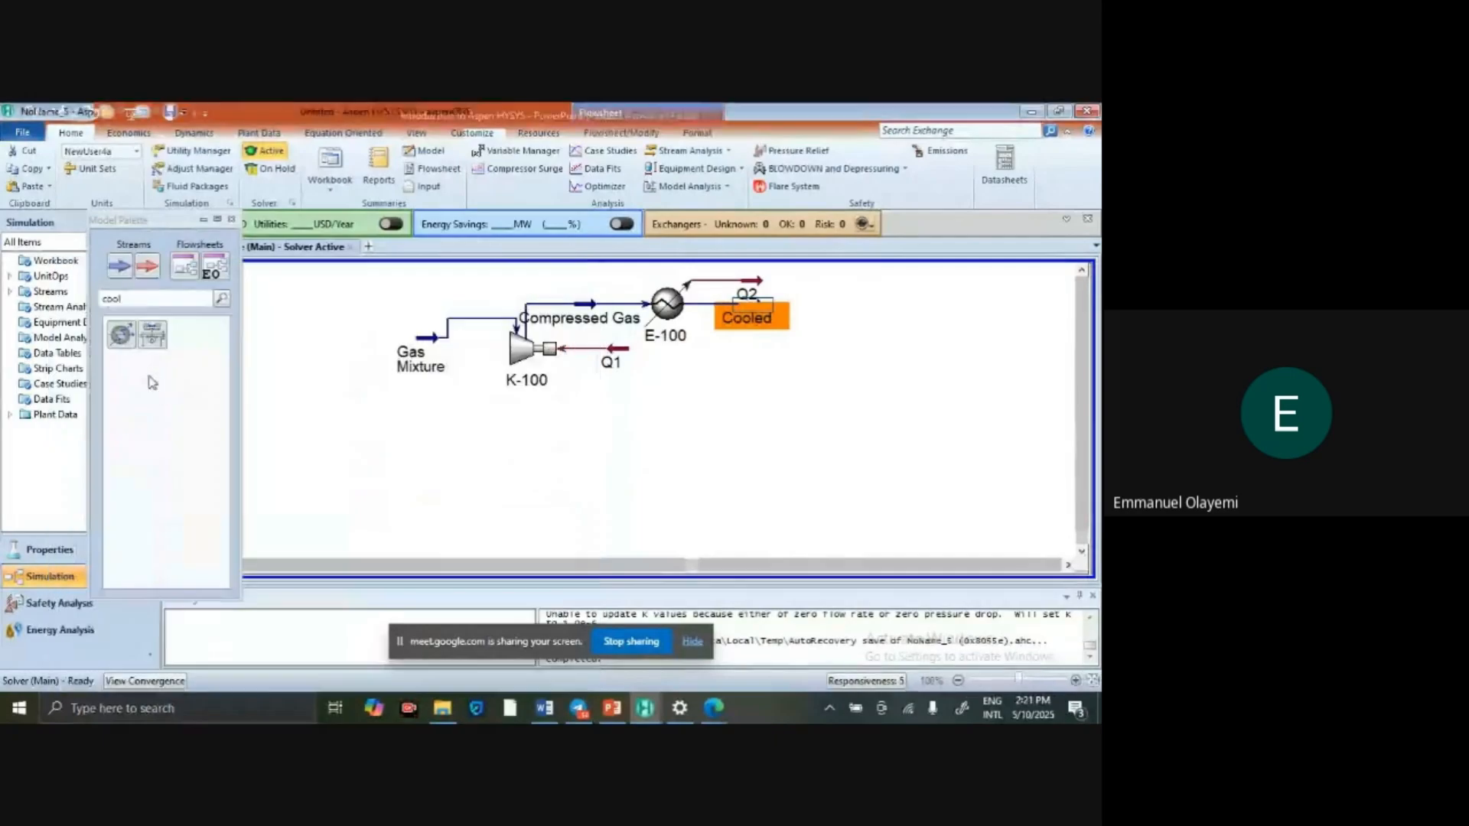
{"action": "left_click", "coordinate": [589, 268]}
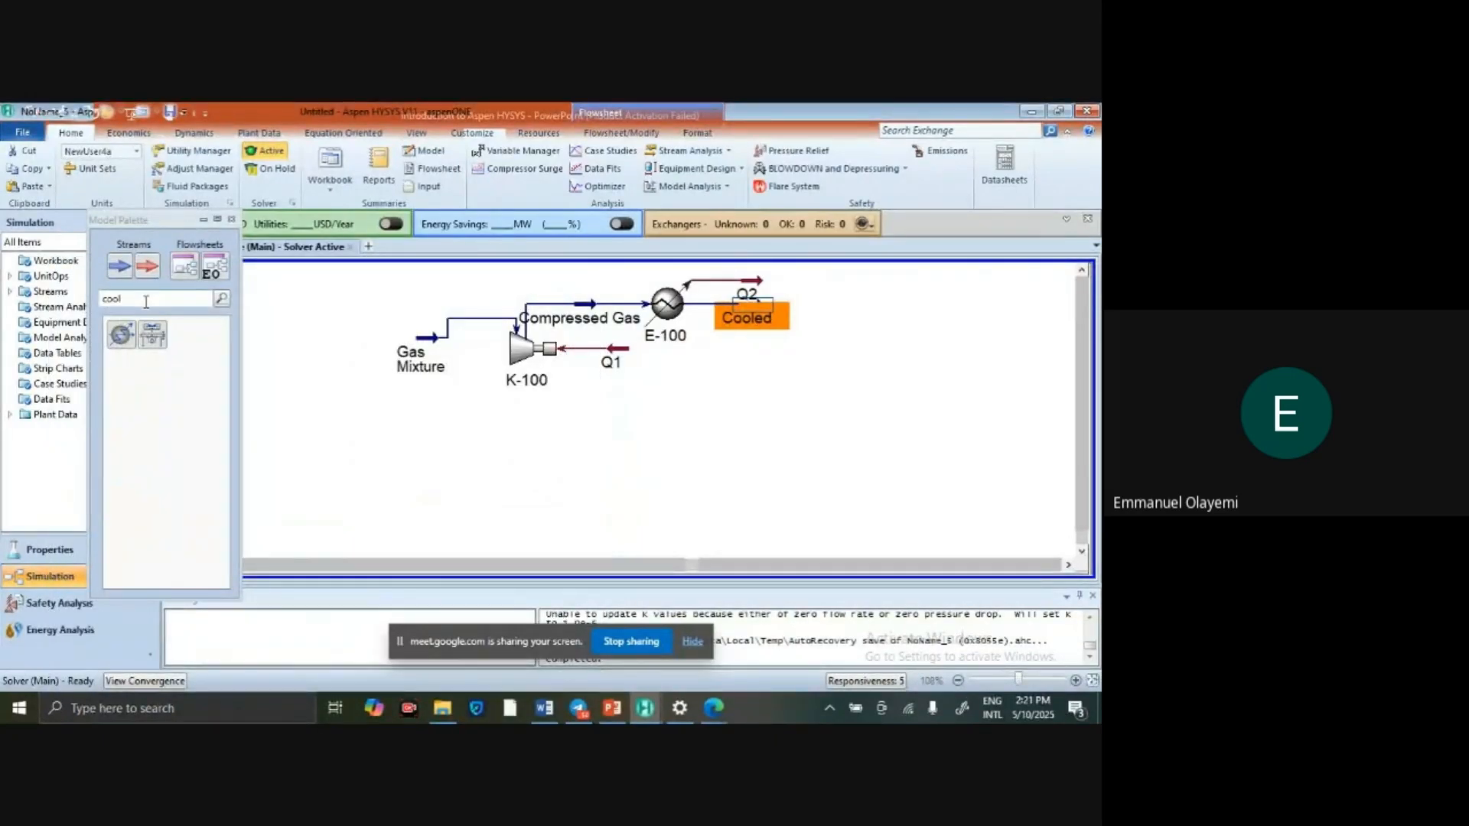
Clear the "cool" search in the model palette and place a separator on the flowsheet beside the Cooled stream.
{"action": "key", "text": "BackSpace"}
{"action": "key", "text": "BackSpace"}
{"action": "key", "text": "BackSpace"}
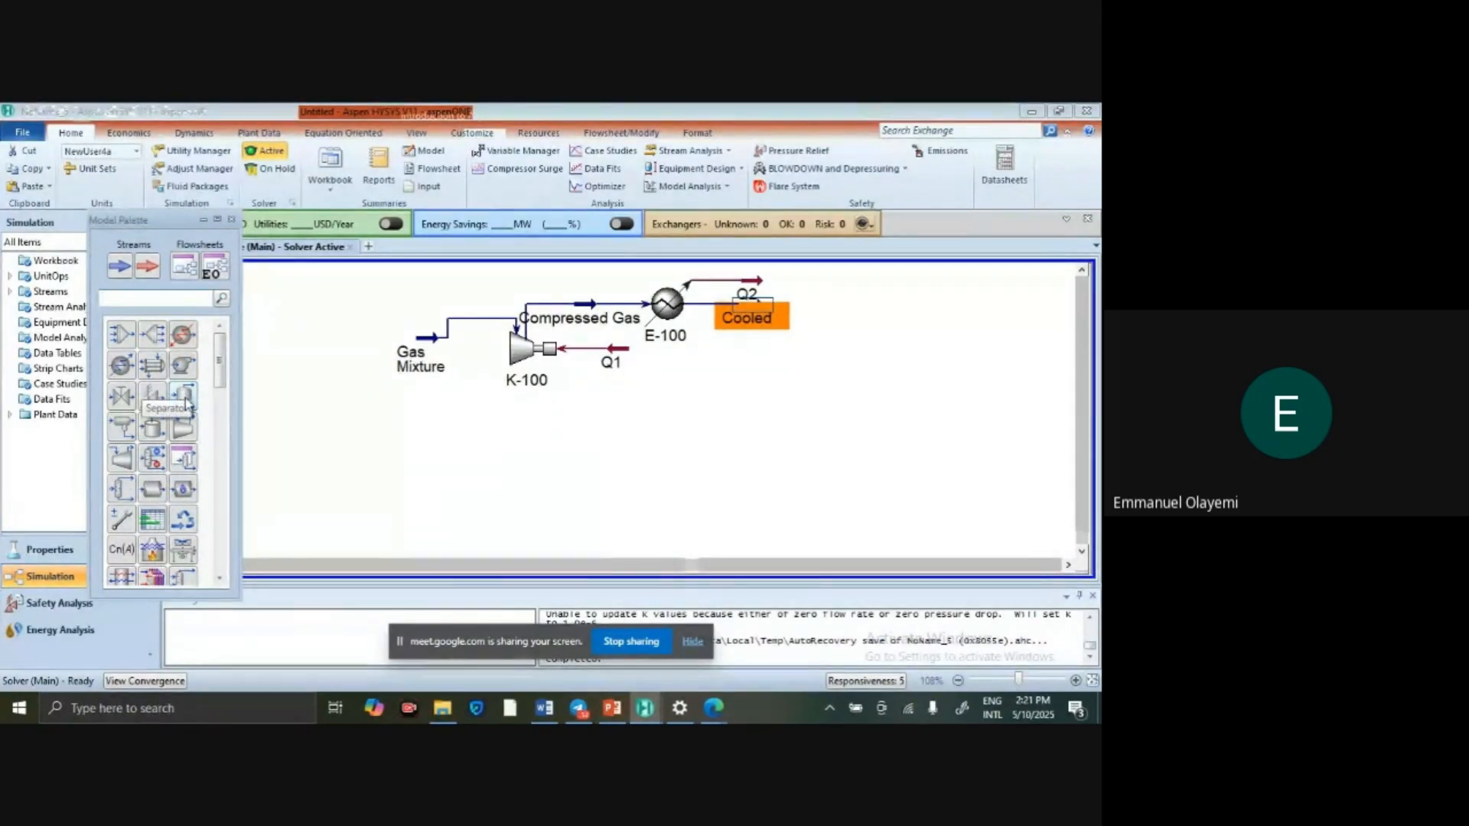
{"action": "left_click_drag", "start_coordinate": [186, 405], "coordinate": [844, 383]}
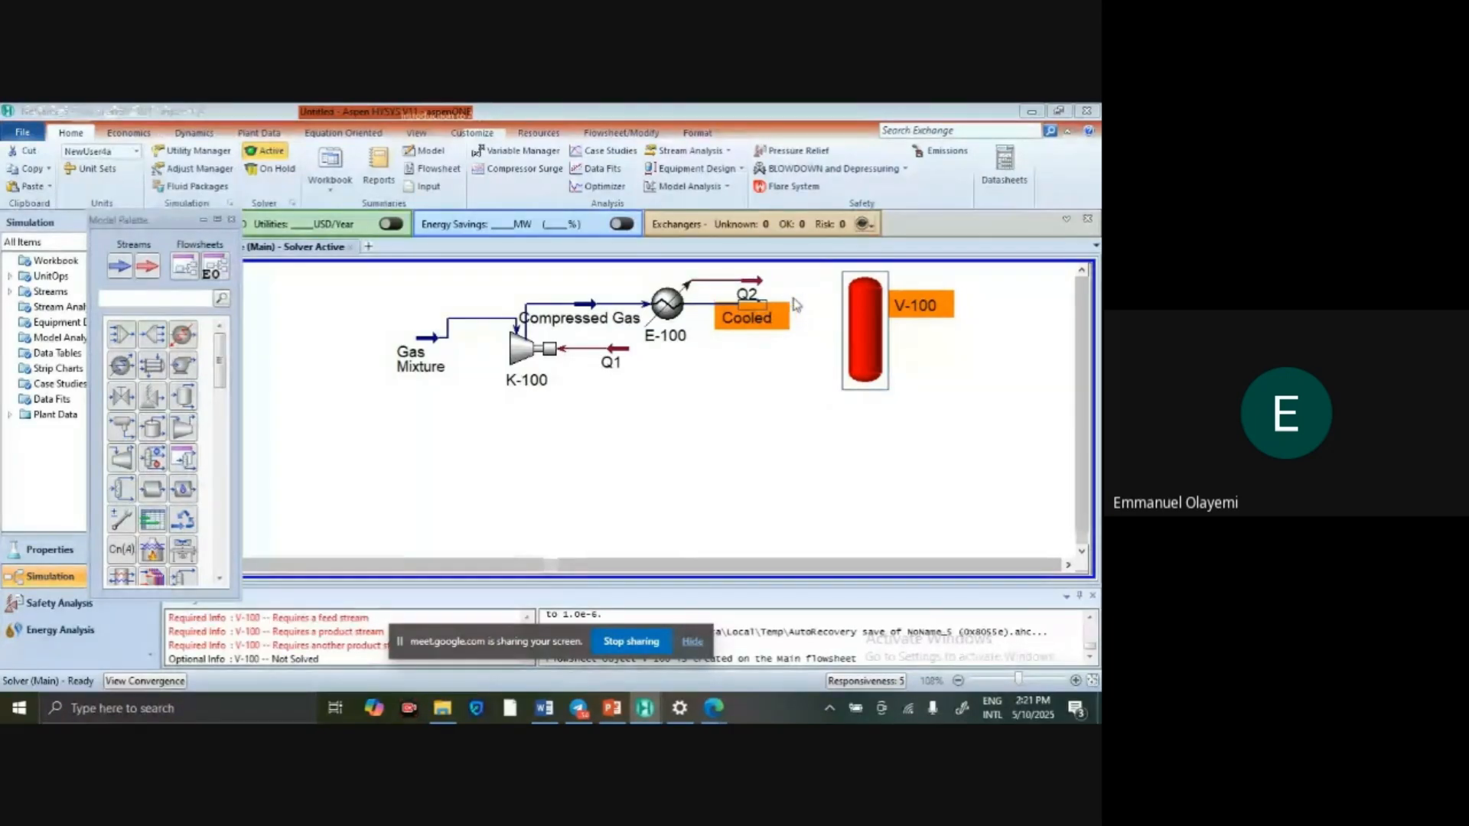
Connect the Cooled stream as the inlet of separator V-100 and name its vapour outlet stream Vap.
{"action": "mouse_move", "coordinate": [876, 322]}
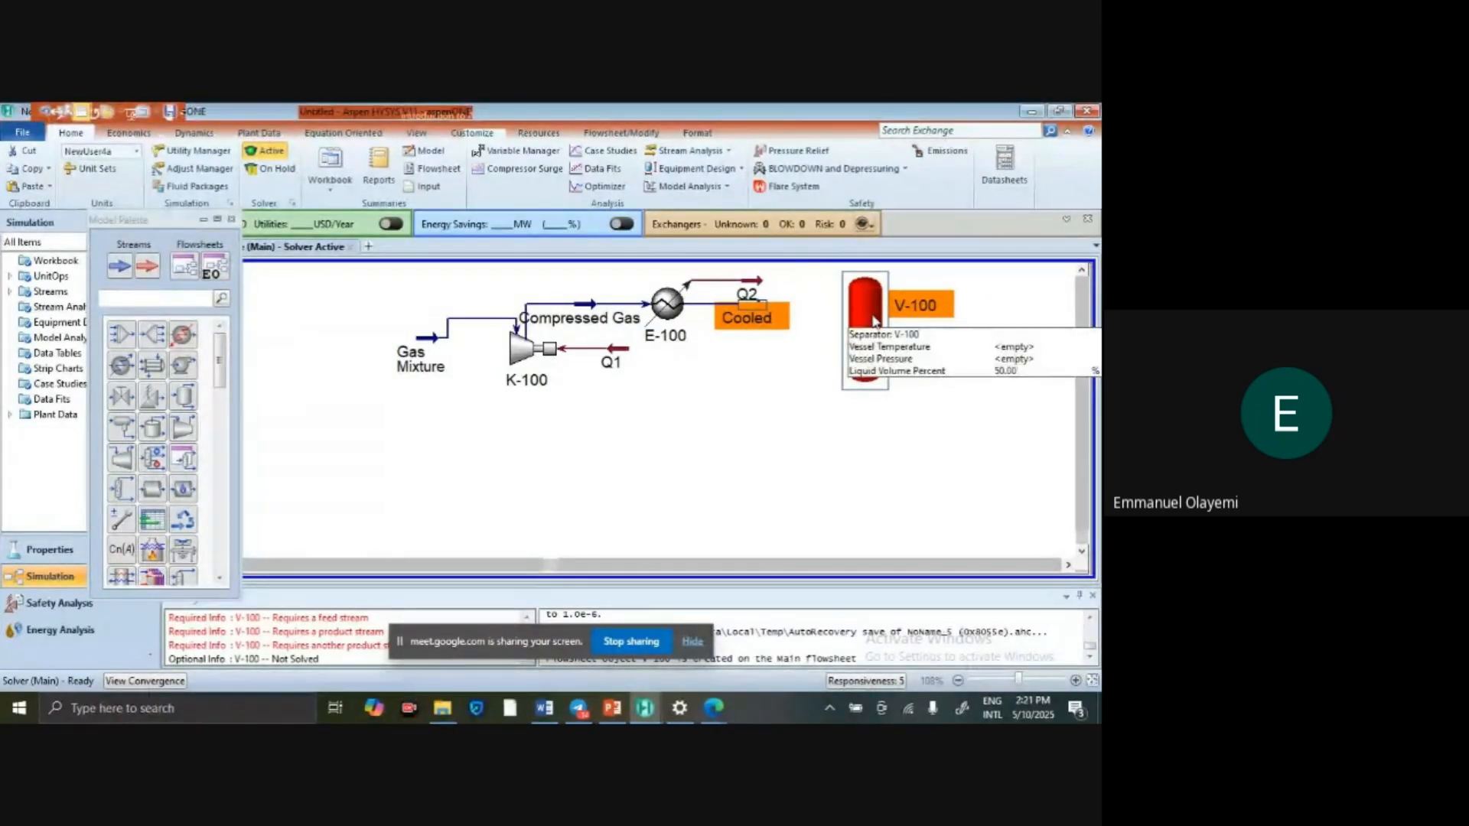
{"action": "left_click", "coordinate": [842, 376]}
{"action": "double_click", "coordinate": [864, 357]}
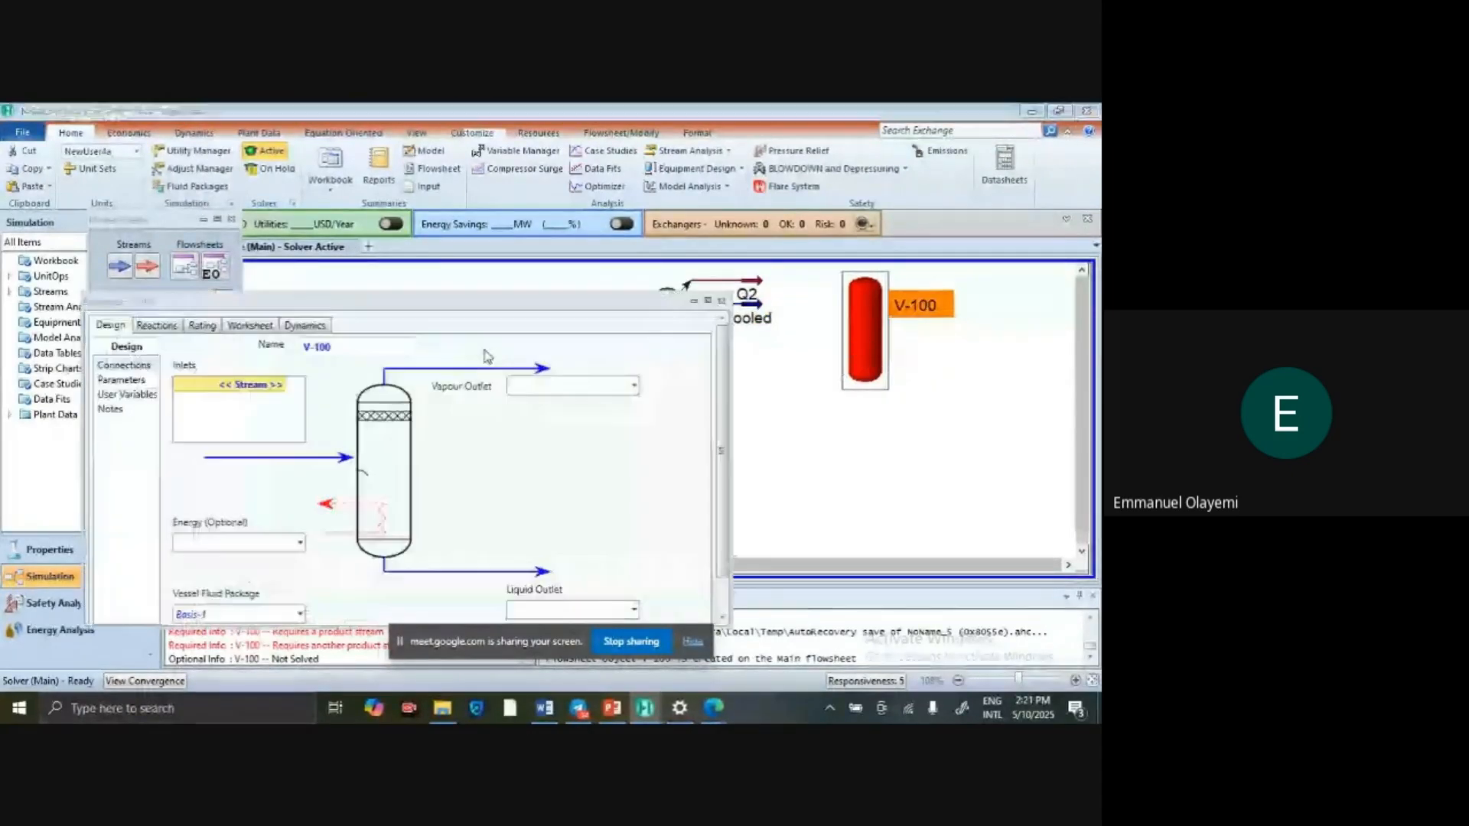
{"action": "left_click", "coordinate": [280, 358]}
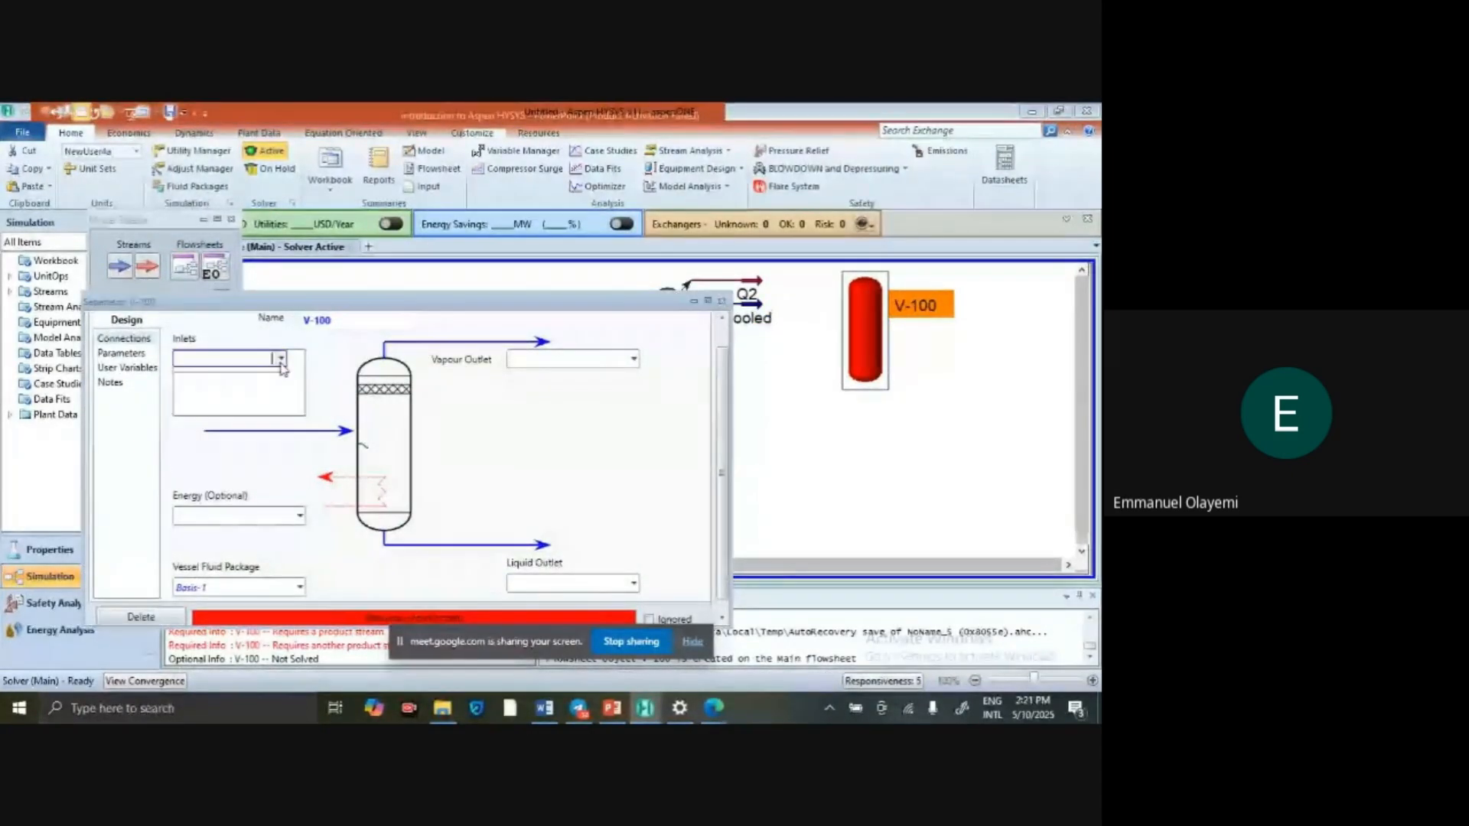
{"action": "left_click", "coordinate": [265, 384]}
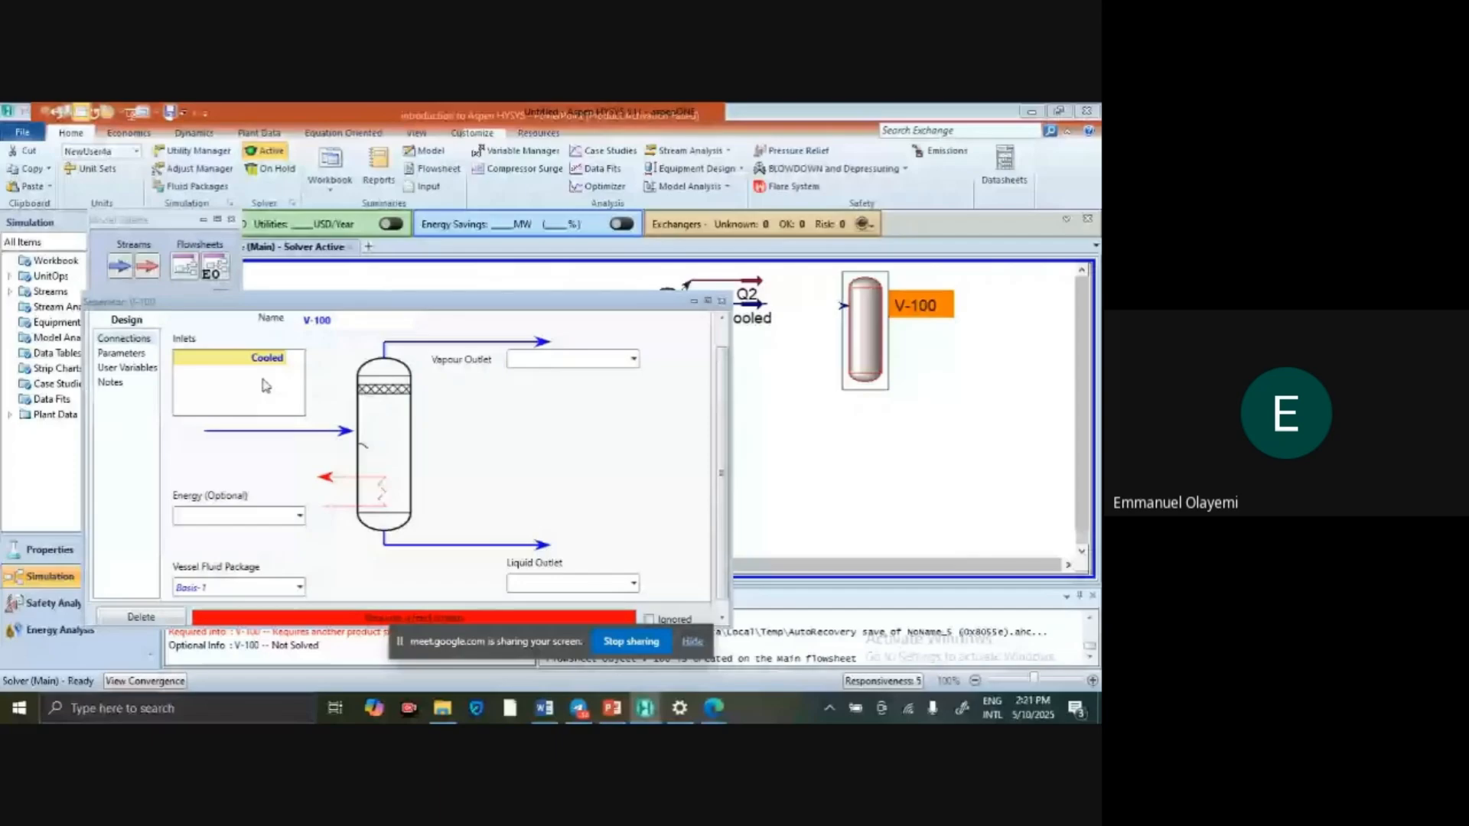
{"action": "left_click", "coordinate": [556, 361]}
{"action": "type", "text": "Vap"}
{"action": "key", "text": "Return"}
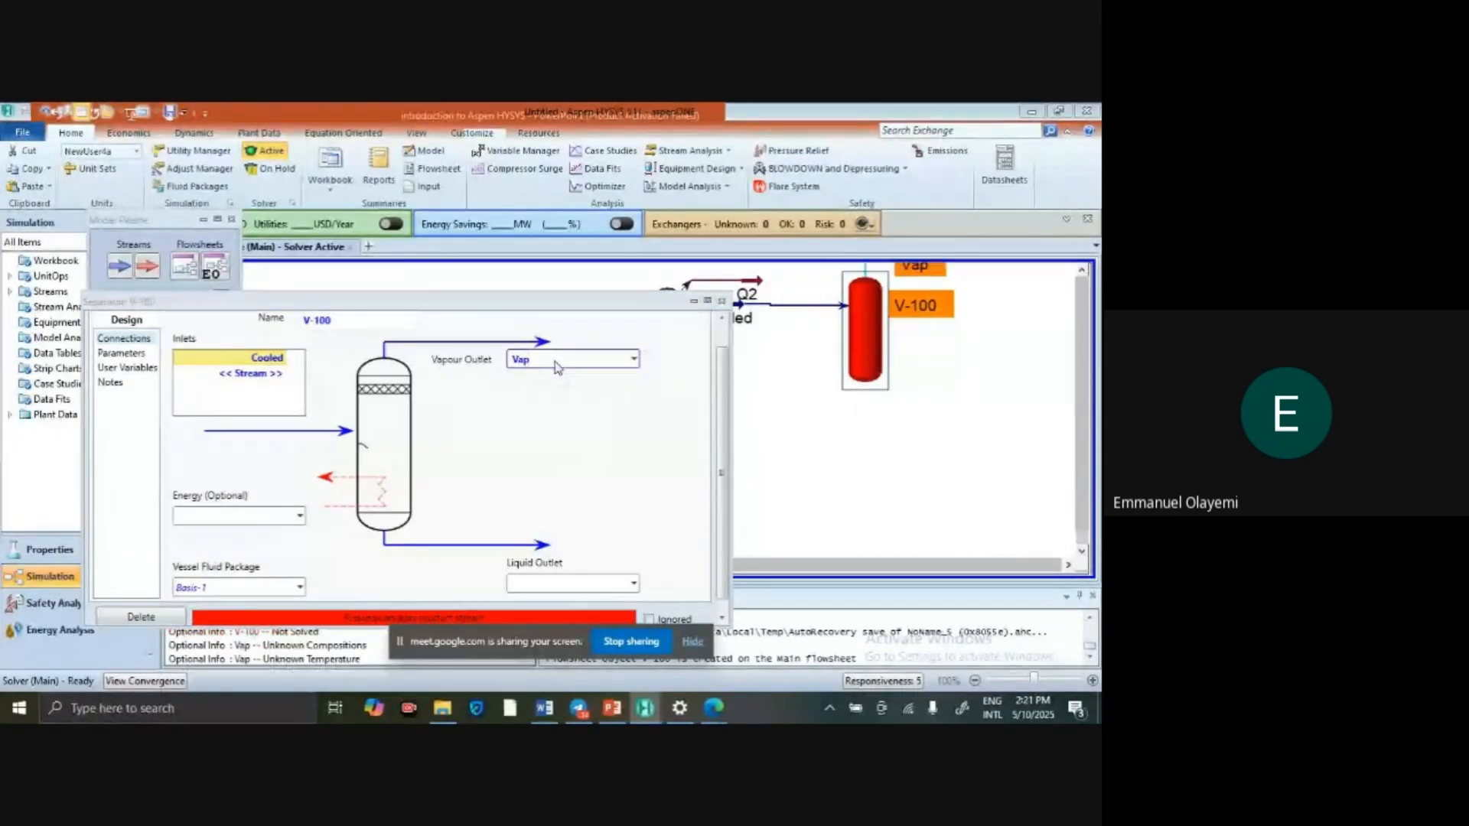
Name the liquid outlet stream of separator V-100 Liq, and move its property window clear of the flowsheet.
{"action": "left_click", "coordinate": [544, 580]}
{"action": "type", "text": "Li"}
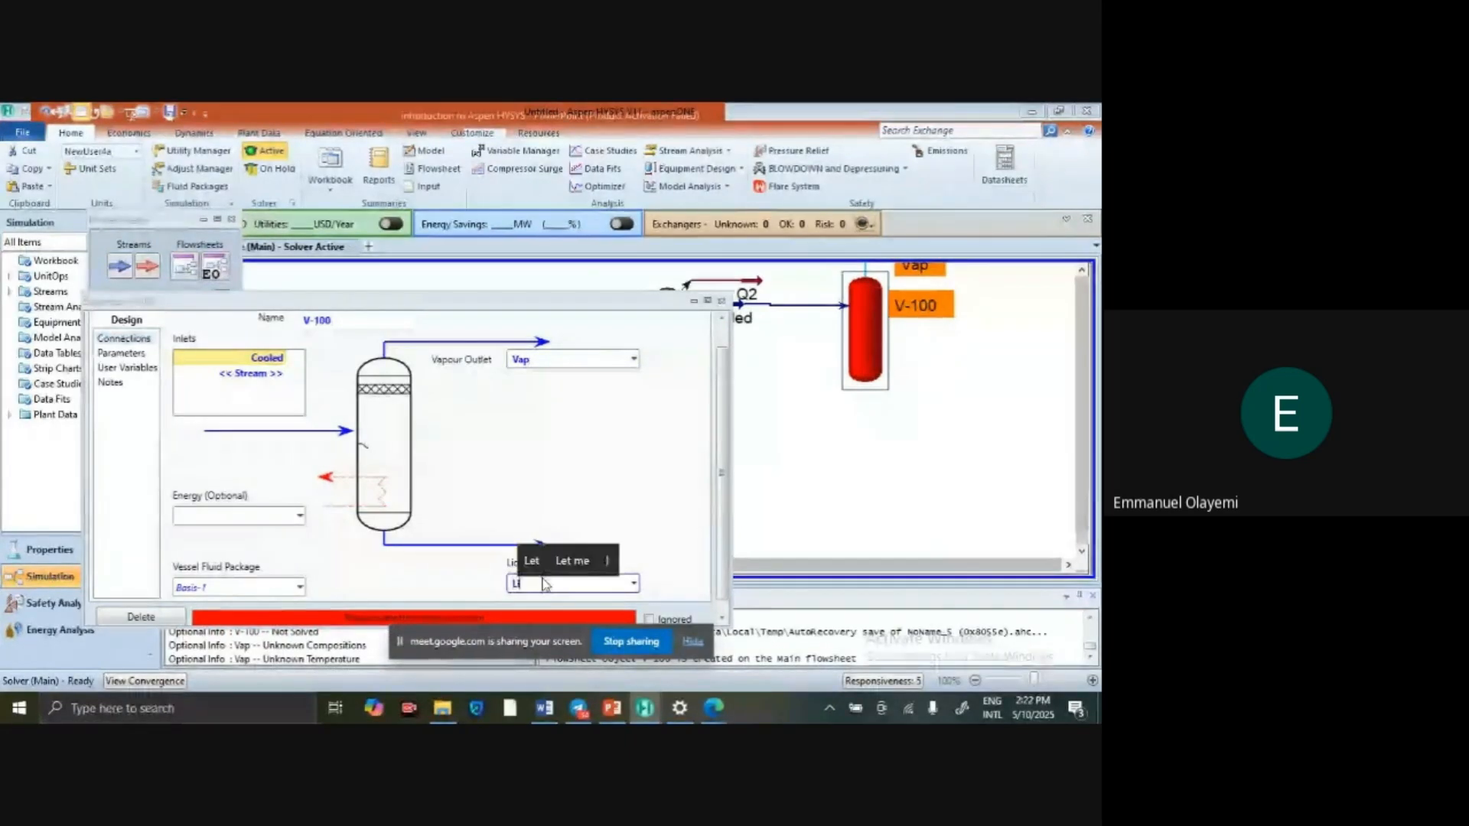
{"action": "type", "text": "q"}
{"action": "key", "text": "Return"}
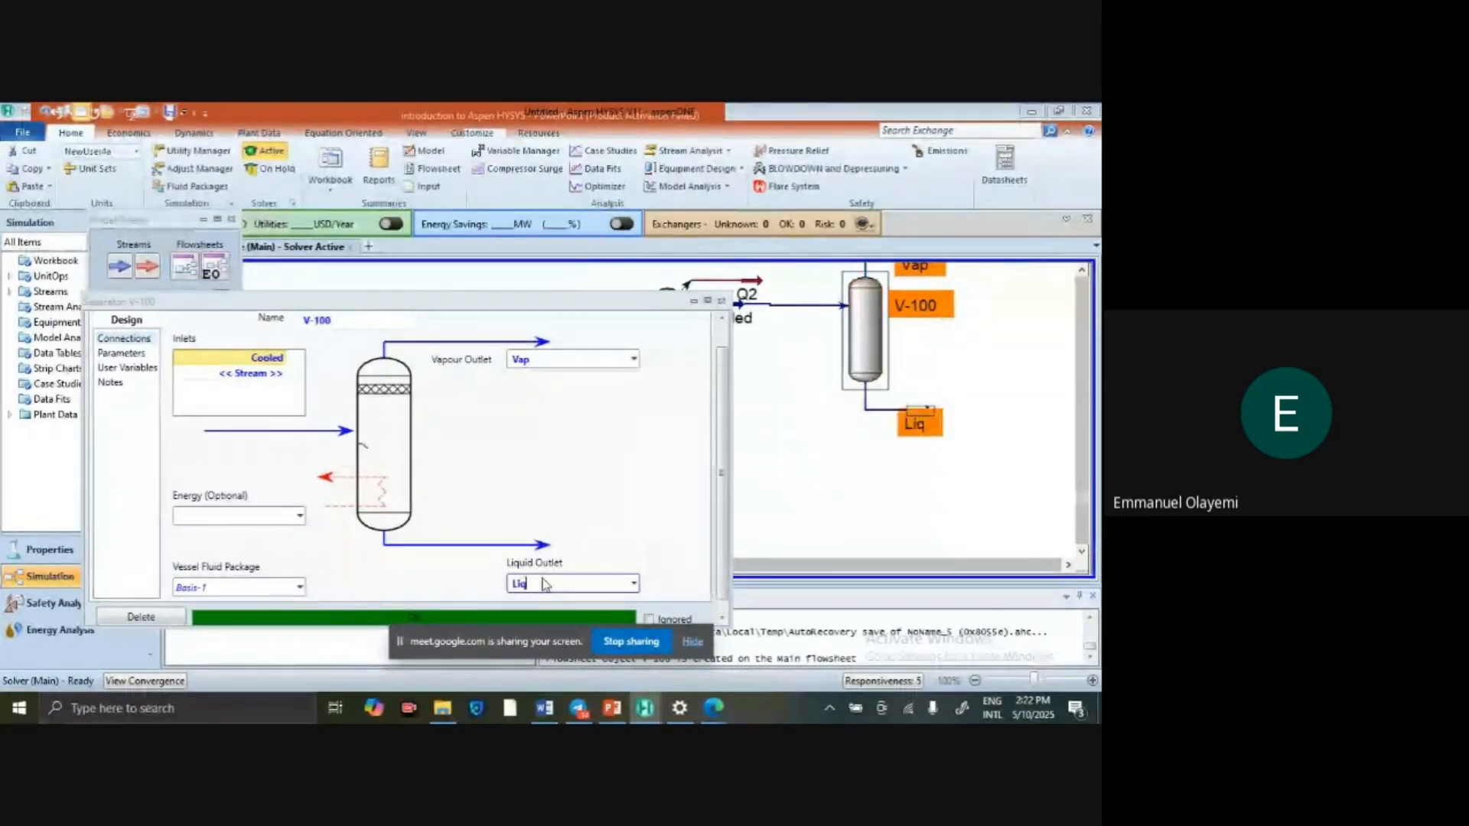
{"action": "left_click", "coordinate": [1081, 270]}
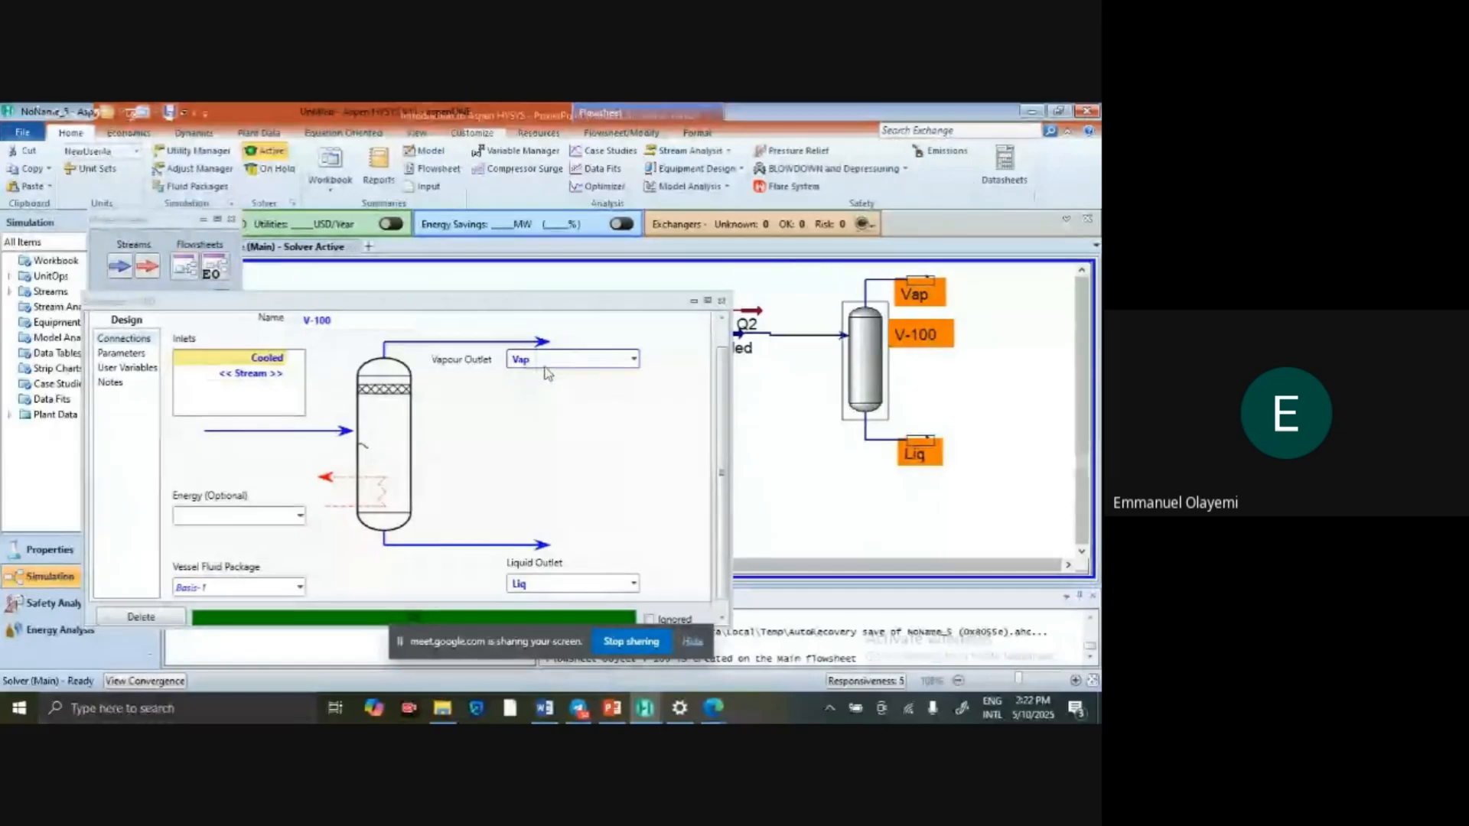
{"action": "left_click_drag", "start_coordinate": [634, 306], "coordinate": [586, 448]}
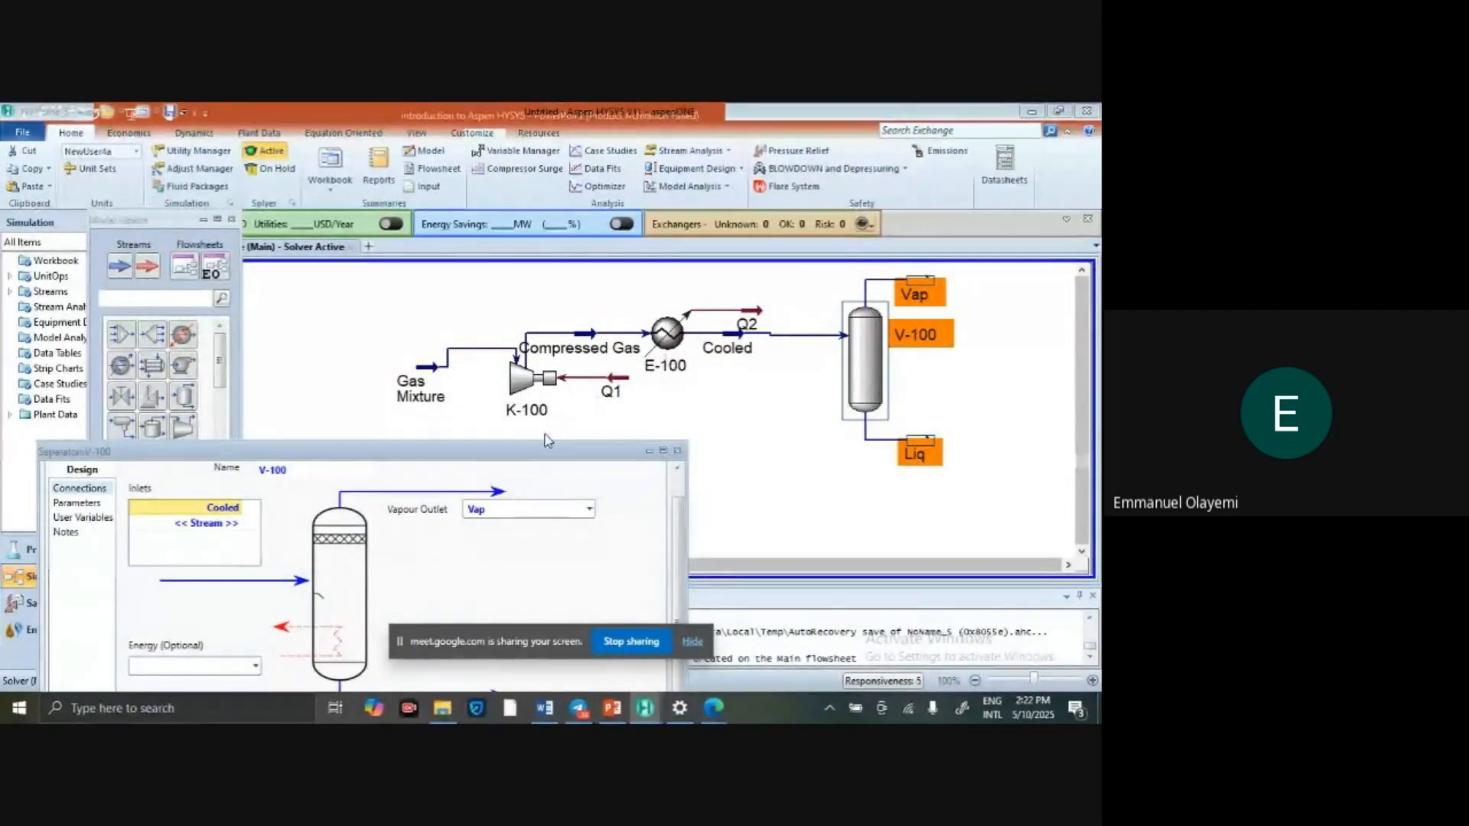
Attach an energy stream named Q to separator V-100 in its connections.
{"action": "left_click_drag", "start_coordinate": [511, 460], "coordinate": [563, 326]}
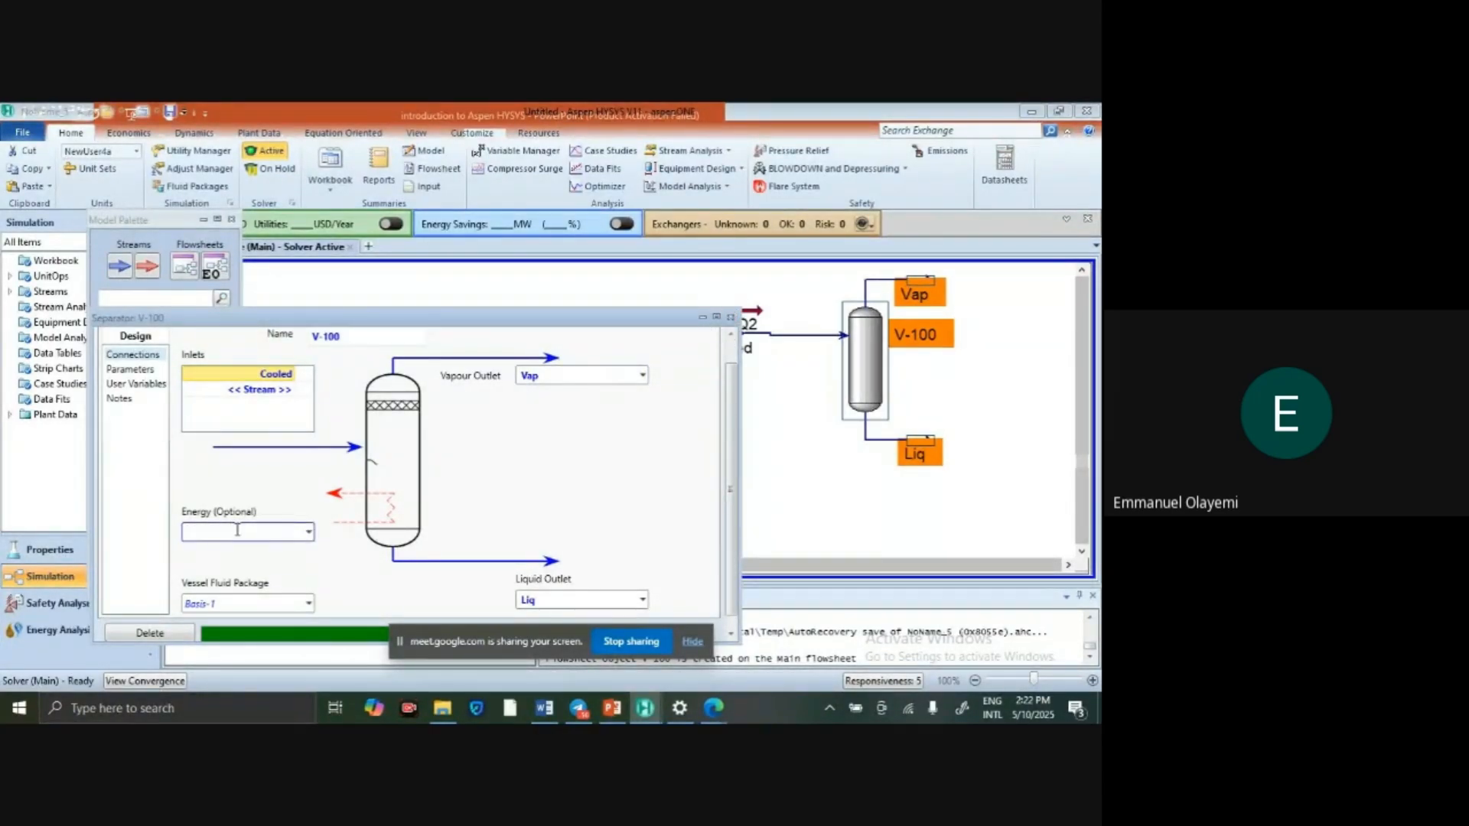
{"action": "type", "text": "Q"}
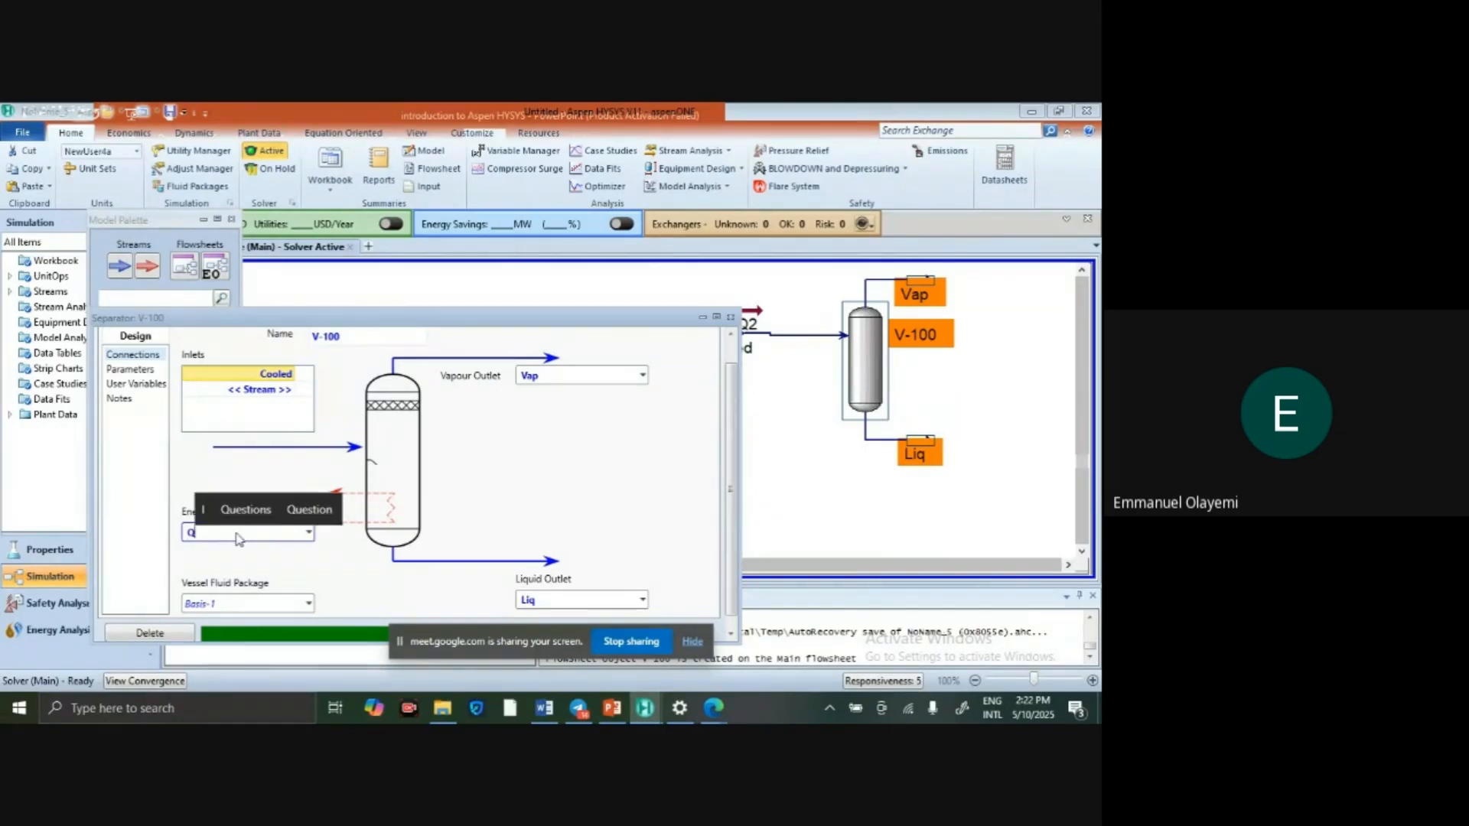
{"action": "key", "text": "Return"}
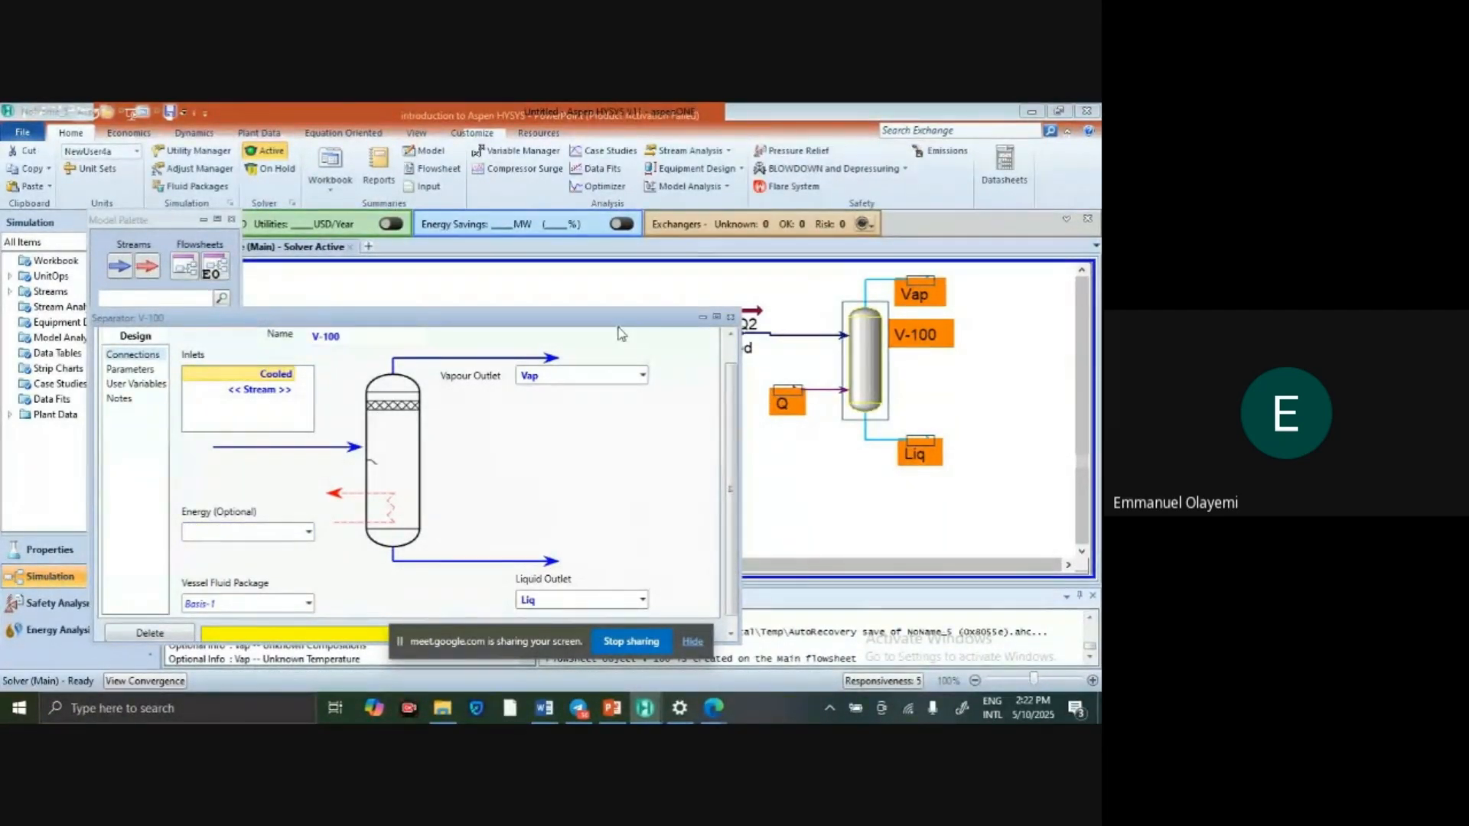
Close the property window of separator V-100 and move the separator slightly closer to the cooler on the flowsheet.
{"action": "left_click", "coordinate": [589, 298]}
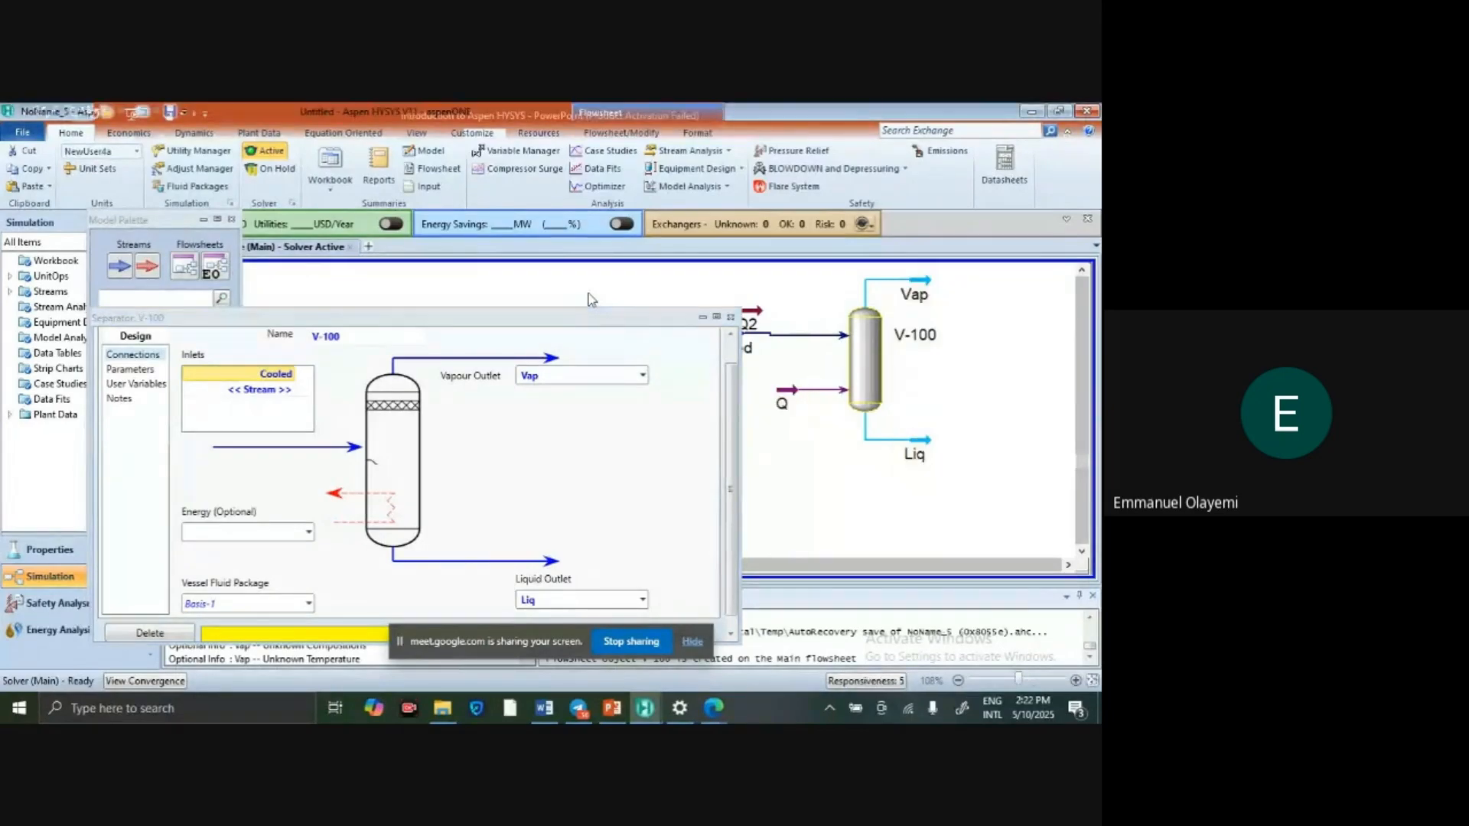
{"action": "left_click", "coordinate": [293, 476]}
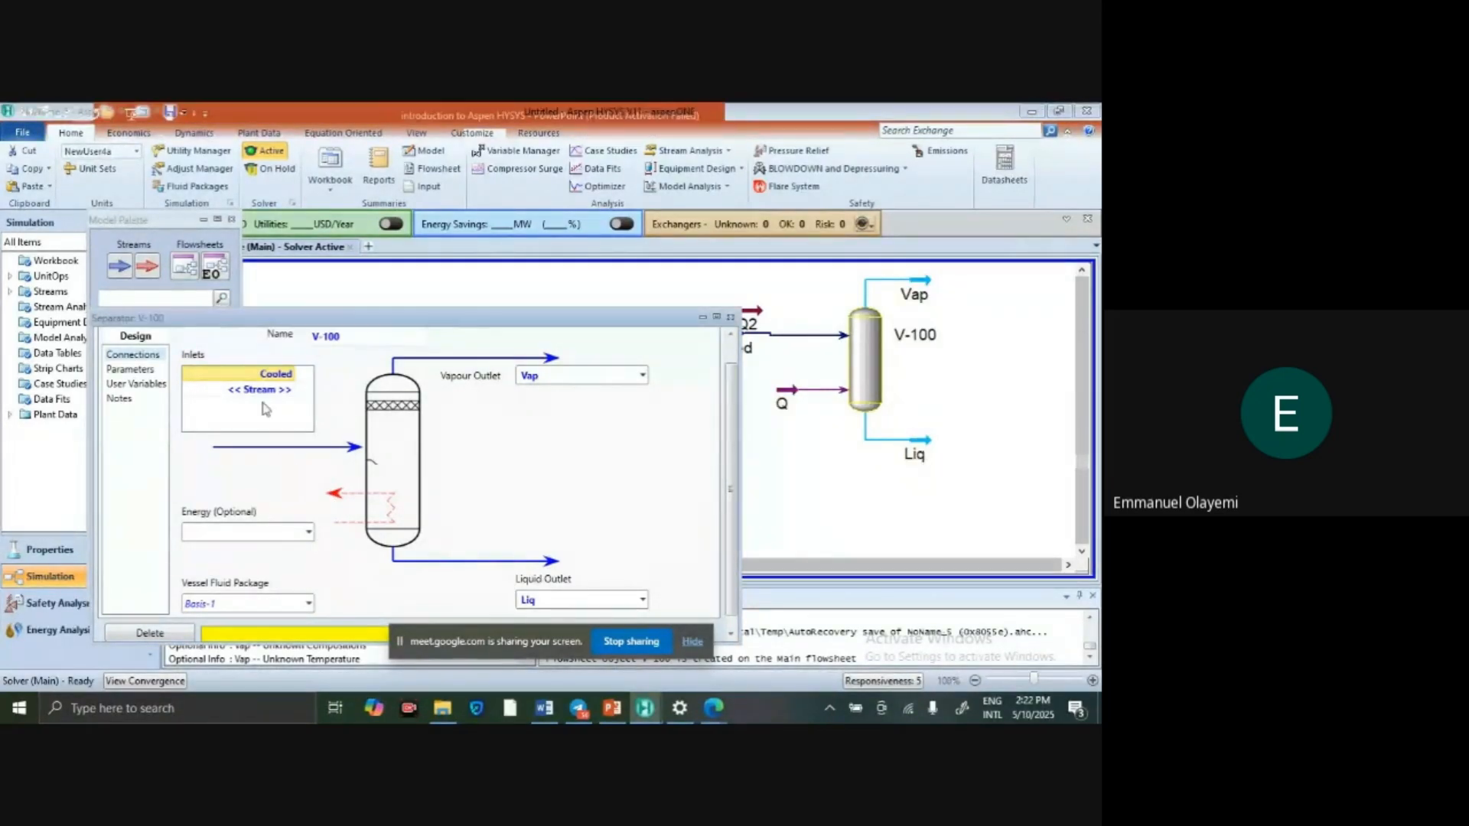
{"action": "left_click", "coordinate": [730, 317]}
{"action": "left_click_drag", "start_coordinate": [885, 348], "coordinate": [867, 346]}
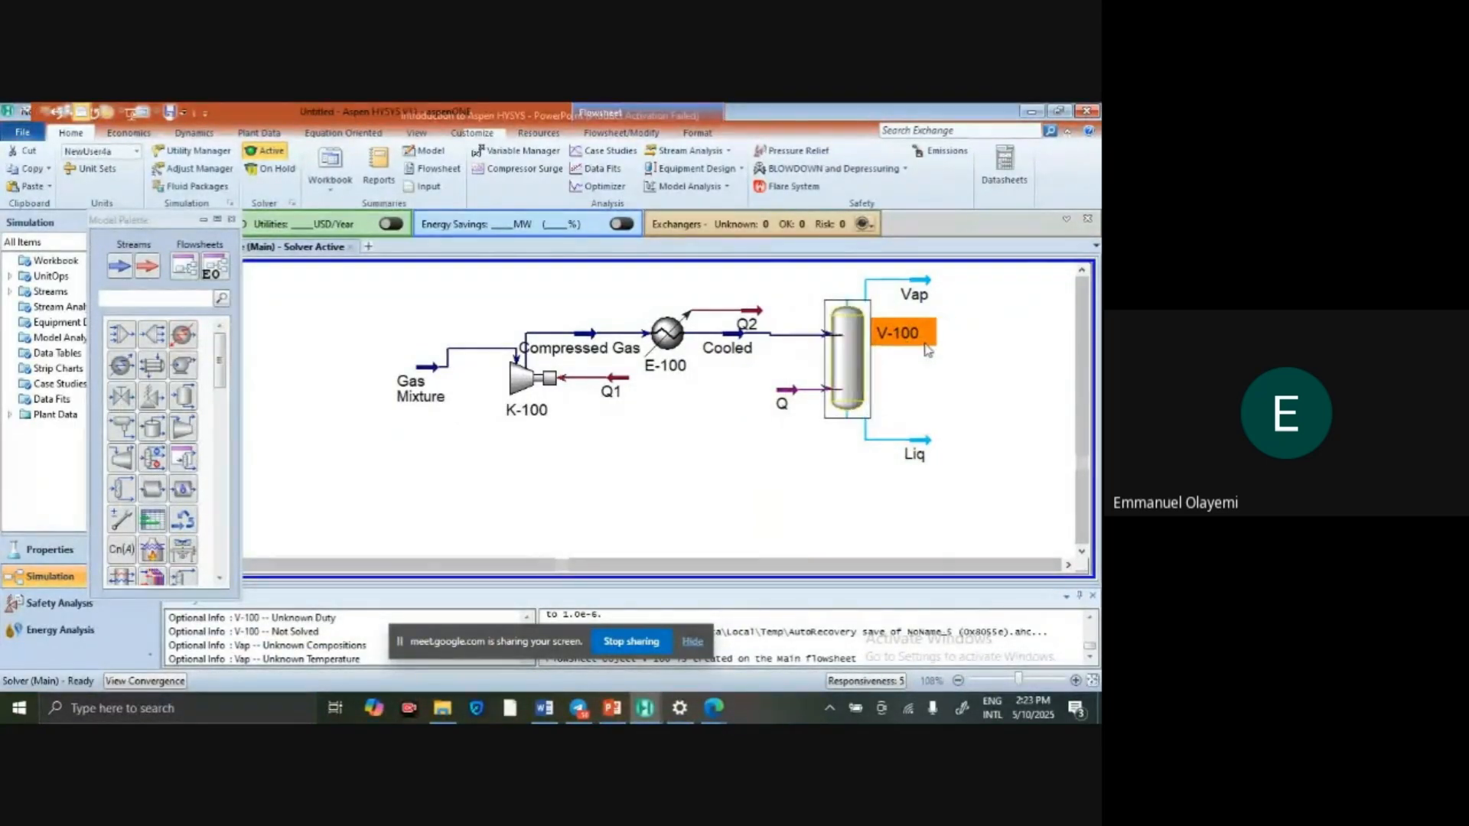
Try to clear energy stream Q from the connections of separator V-100, switching Ignored on and off, and close its property window.
{"action": "double_click", "coordinate": [857, 348]}
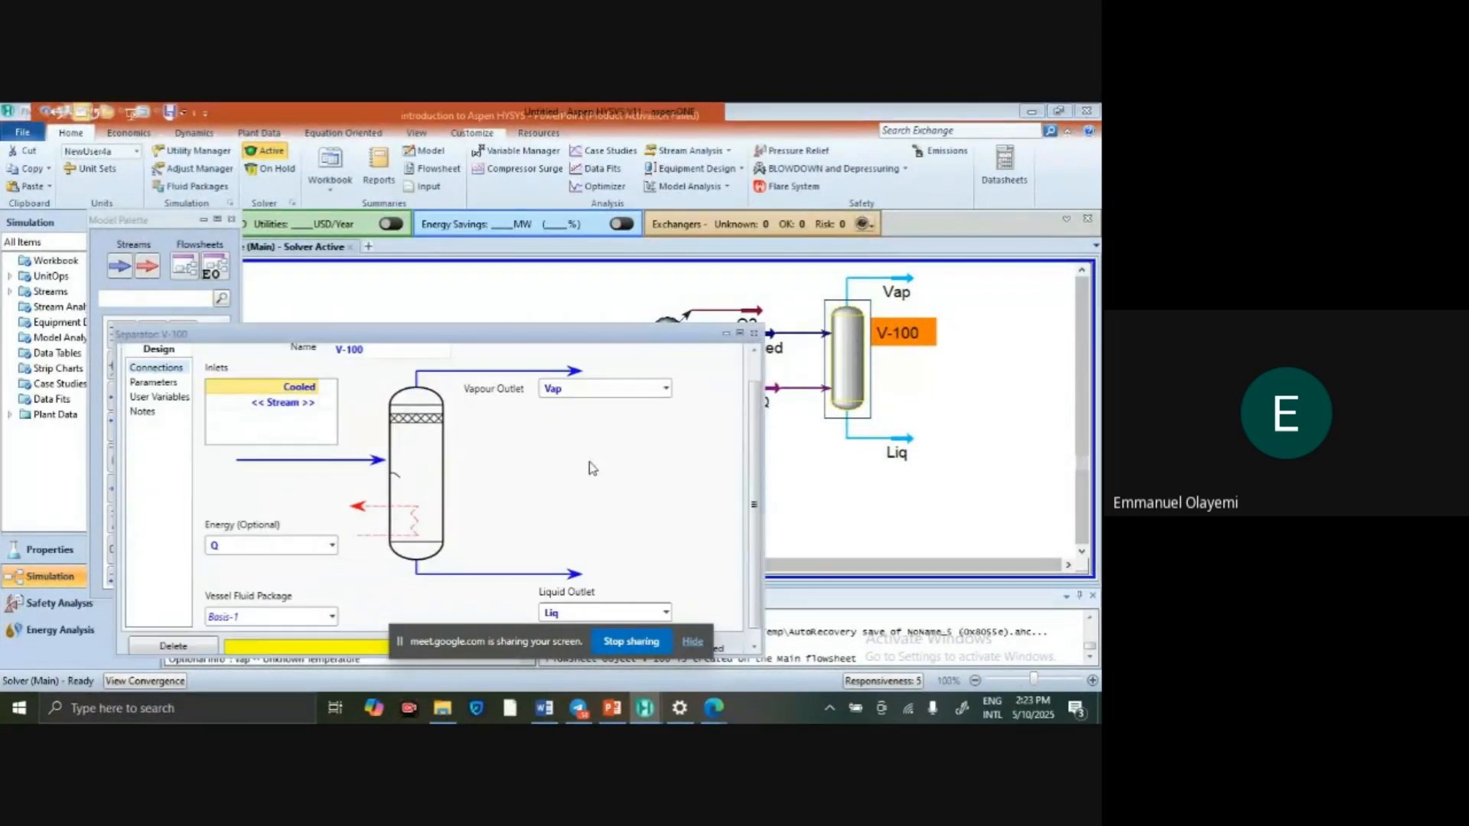
{"action": "left_click_drag", "start_coordinate": [530, 337], "coordinate": [531, 242]}
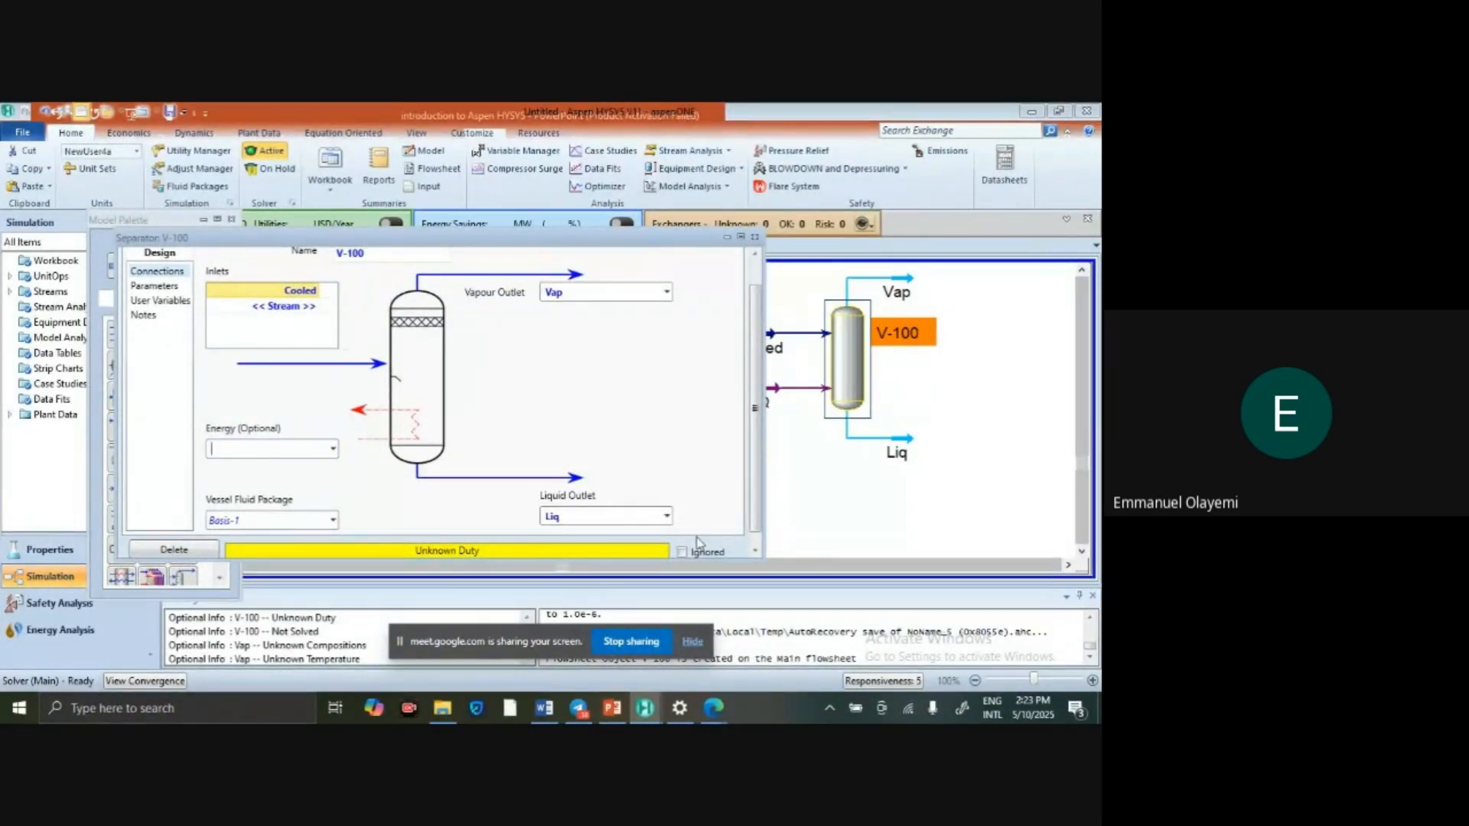
{"action": "left_click", "coordinate": [680, 553]}
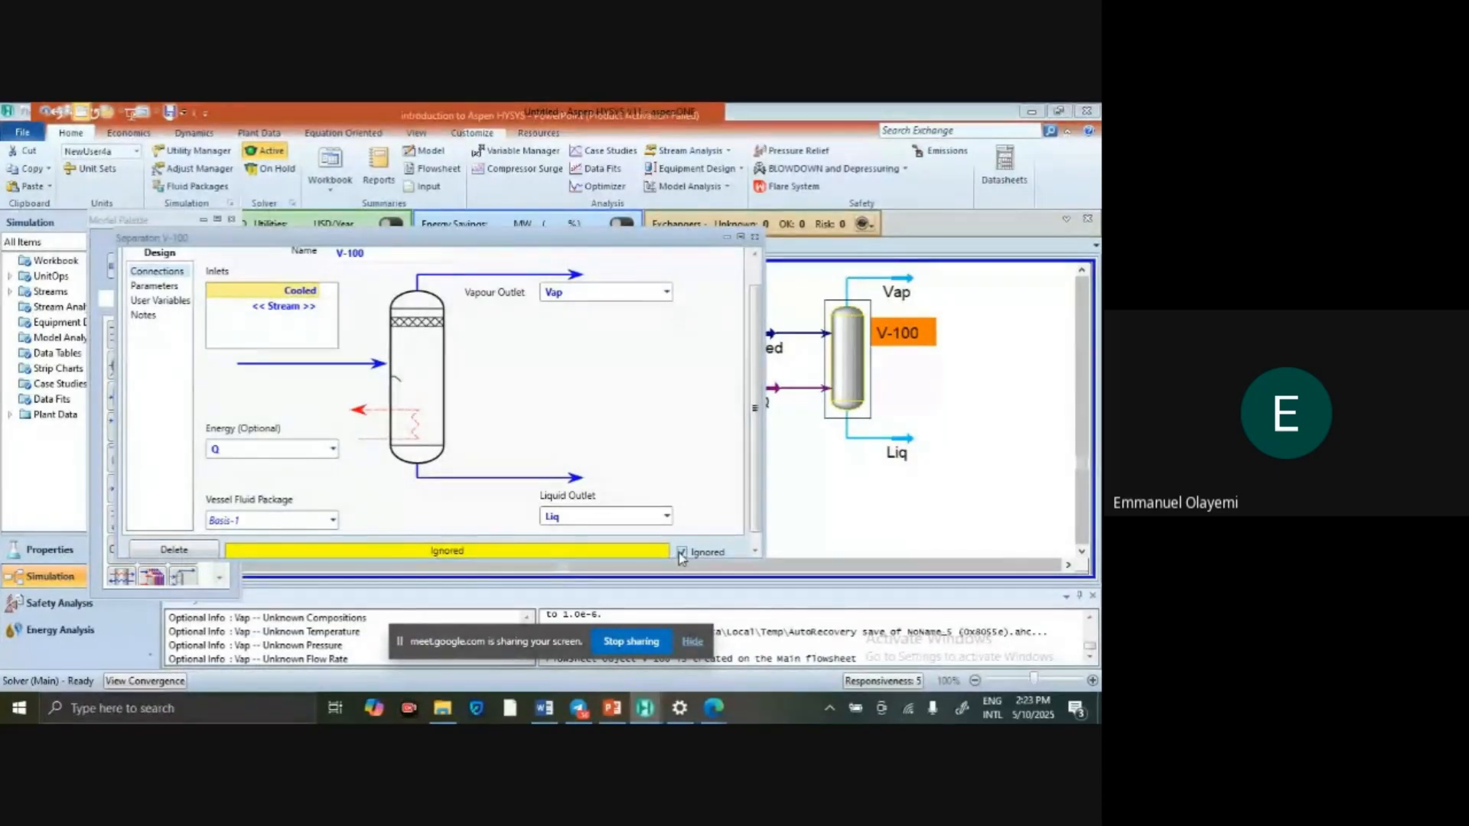
{"action": "left_click", "coordinate": [680, 553]}
{"action": "left_click", "coordinate": [240, 451]}
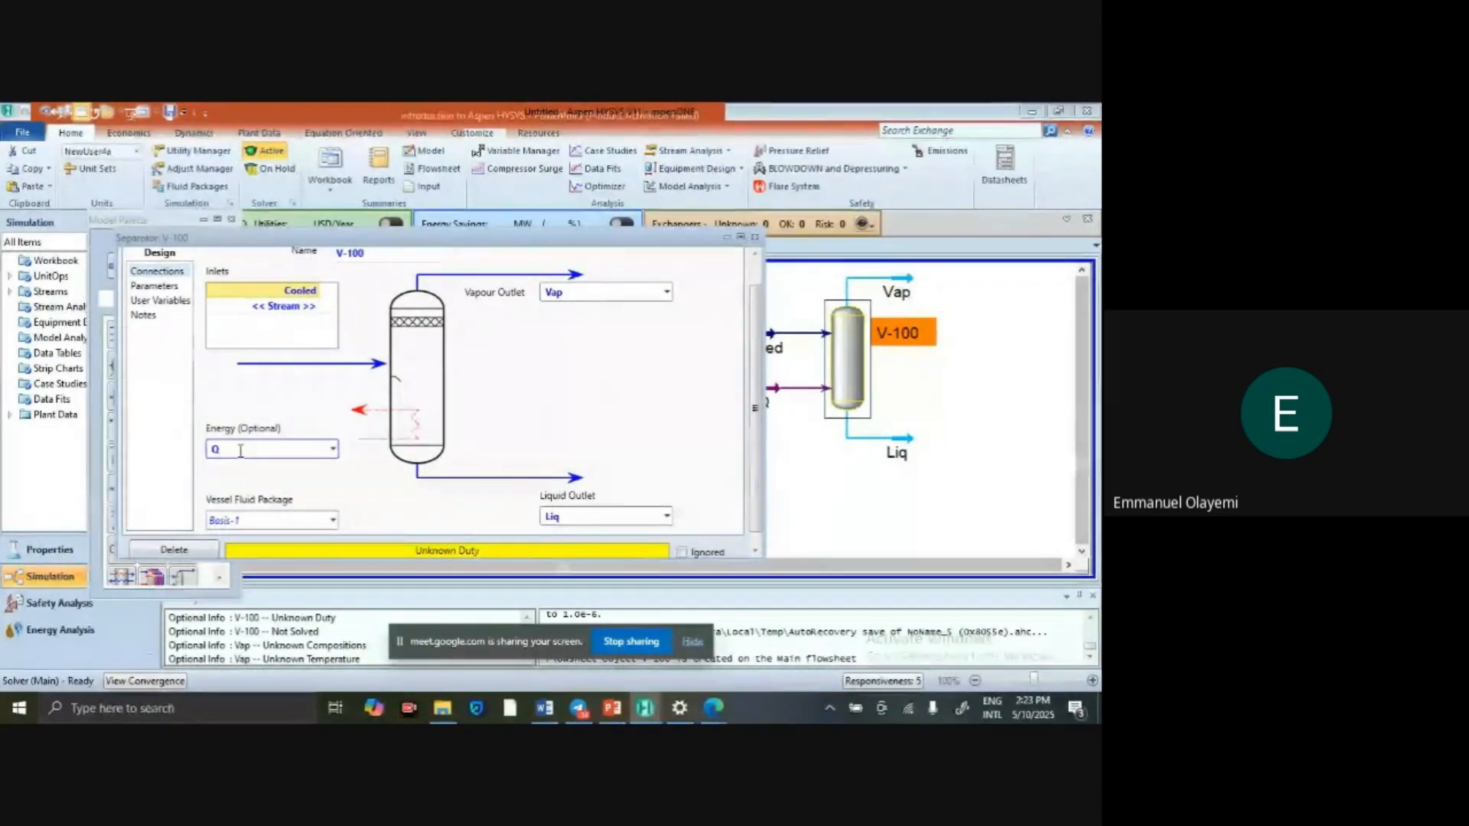
{"action": "key", "text": "BackSpace"}
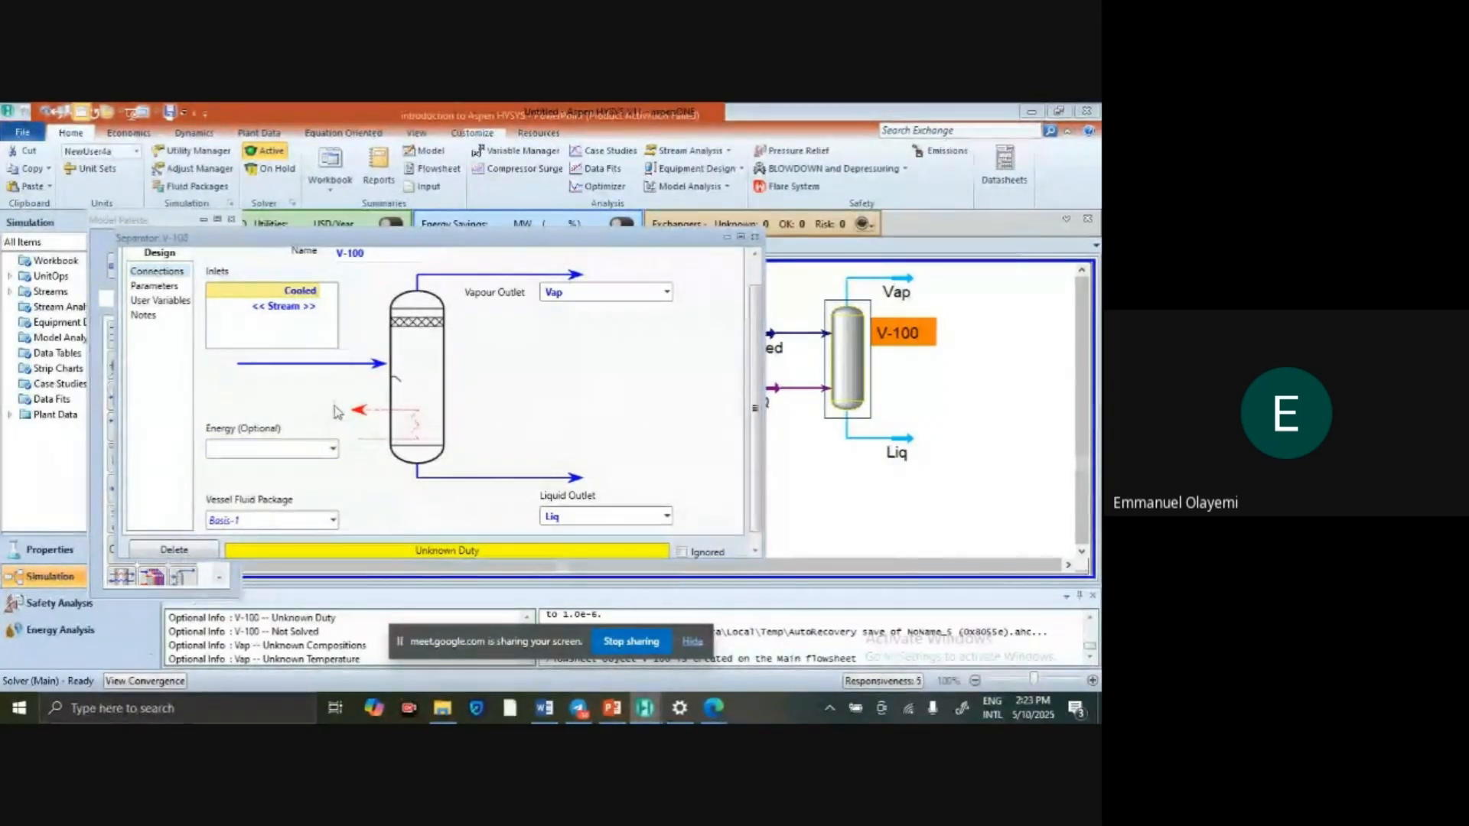
{"action": "left_click", "coordinate": [278, 292]}
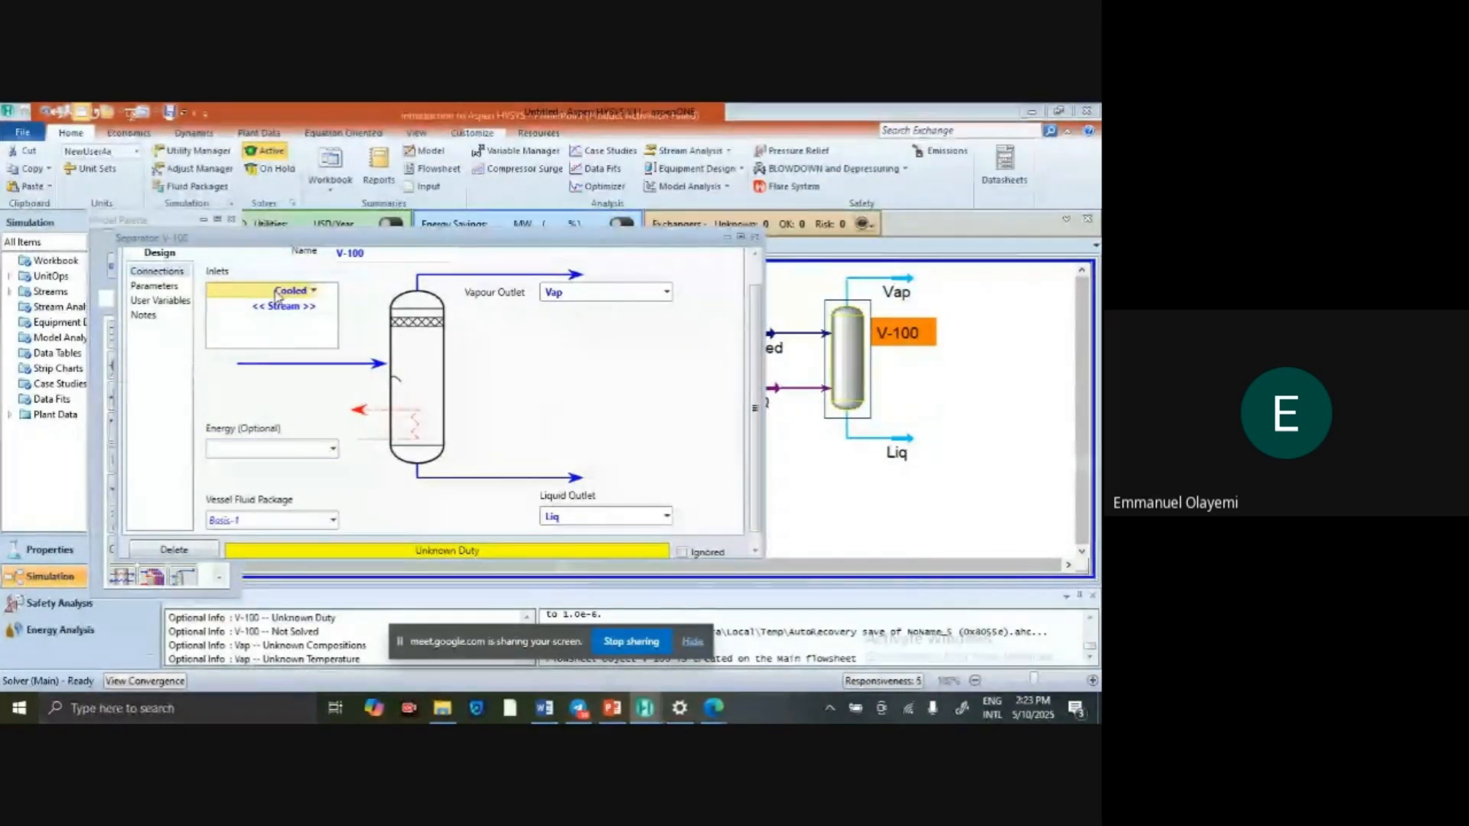
{"action": "left_click", "coordinate": [606, 293]}
{"action": "left_click", "coordinate": [607, 294]}
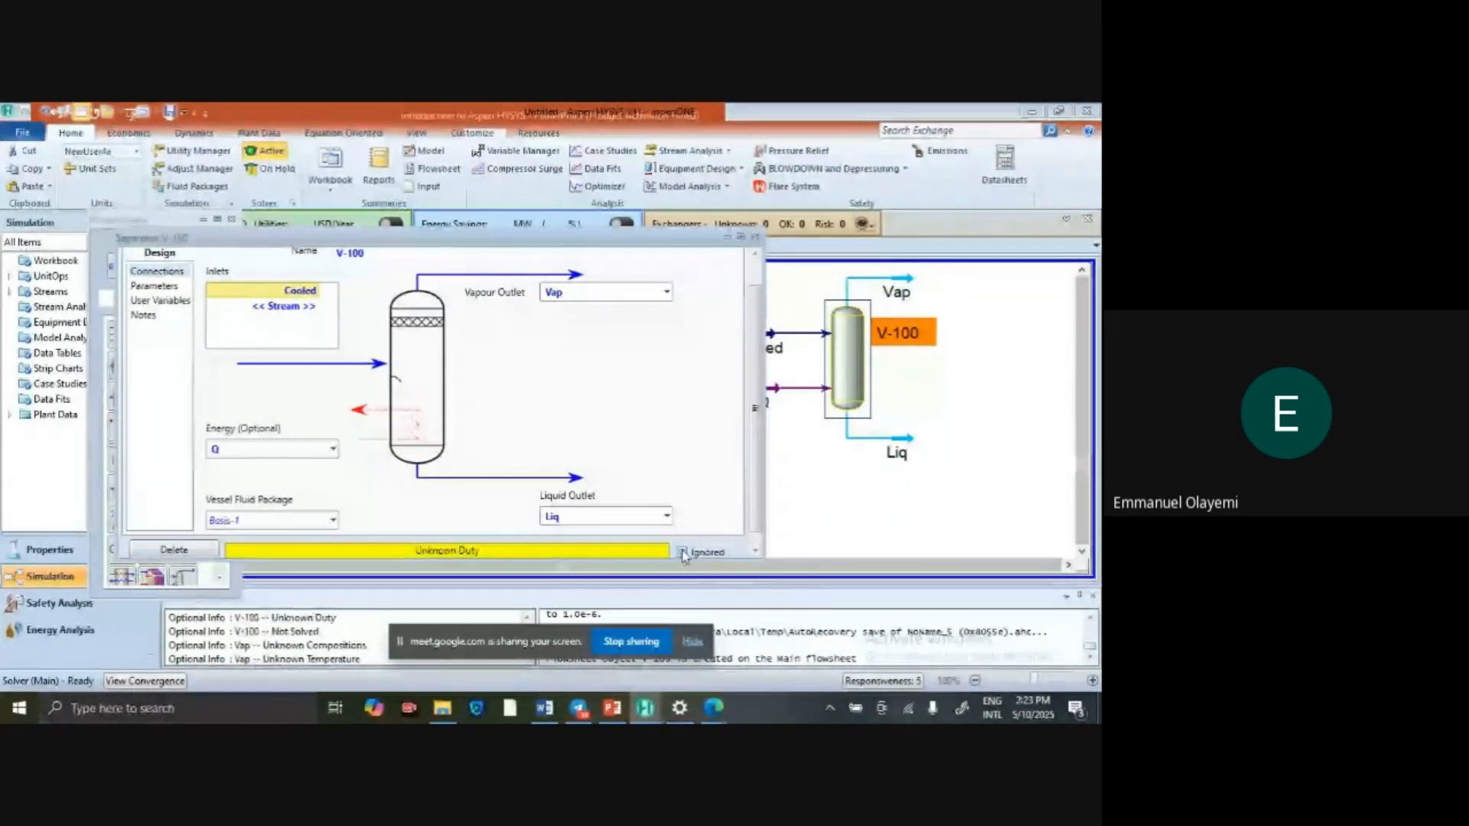
{"action": "left_click", "coordinate": [248, 446]}
{"action": "key", "text": "BackSpace"}
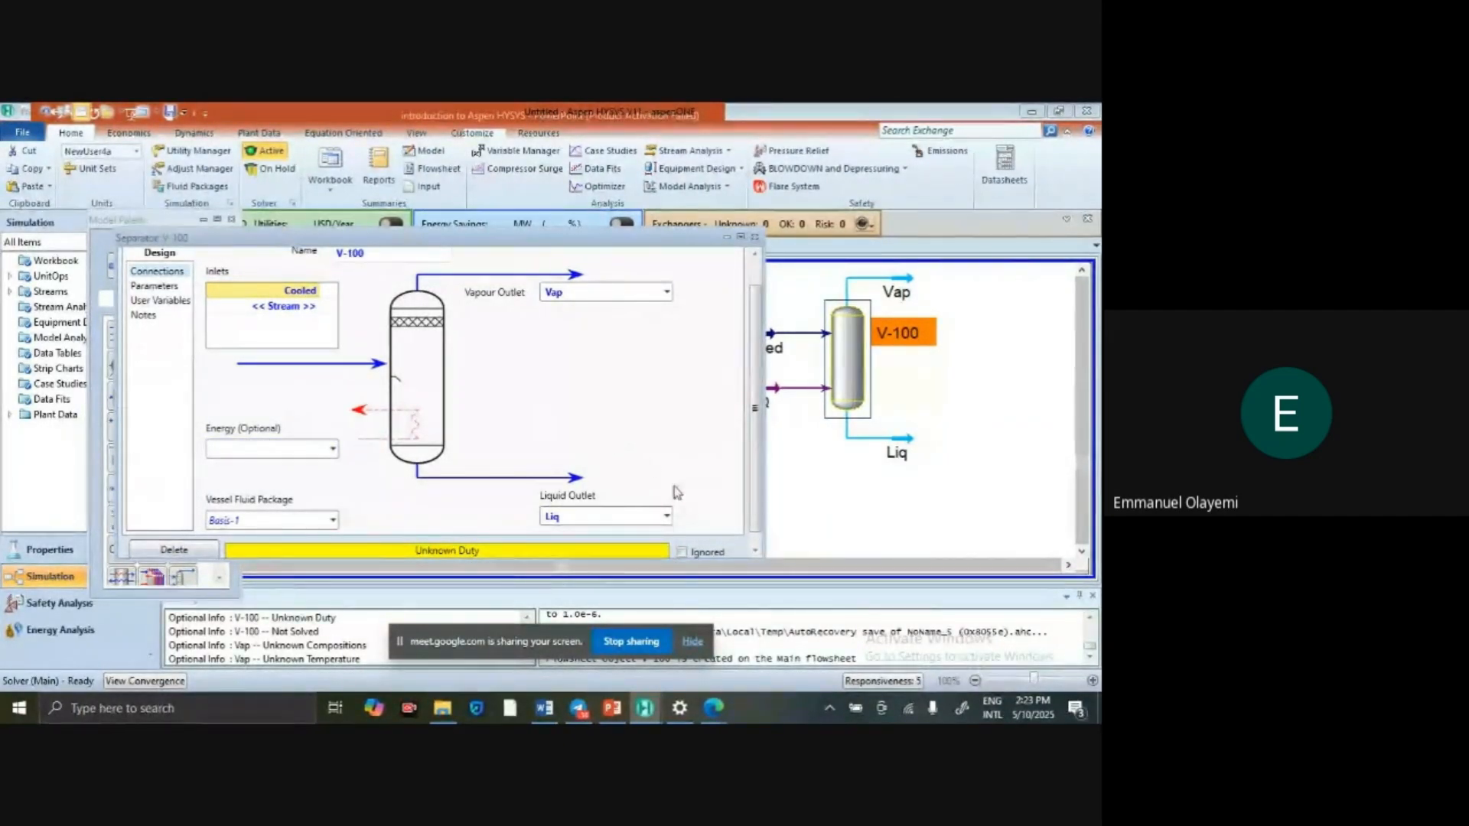
{"action": "left_click", "coordinate": [682, 555]}
{"action": "left_click", "coordinate": [683, 555]}
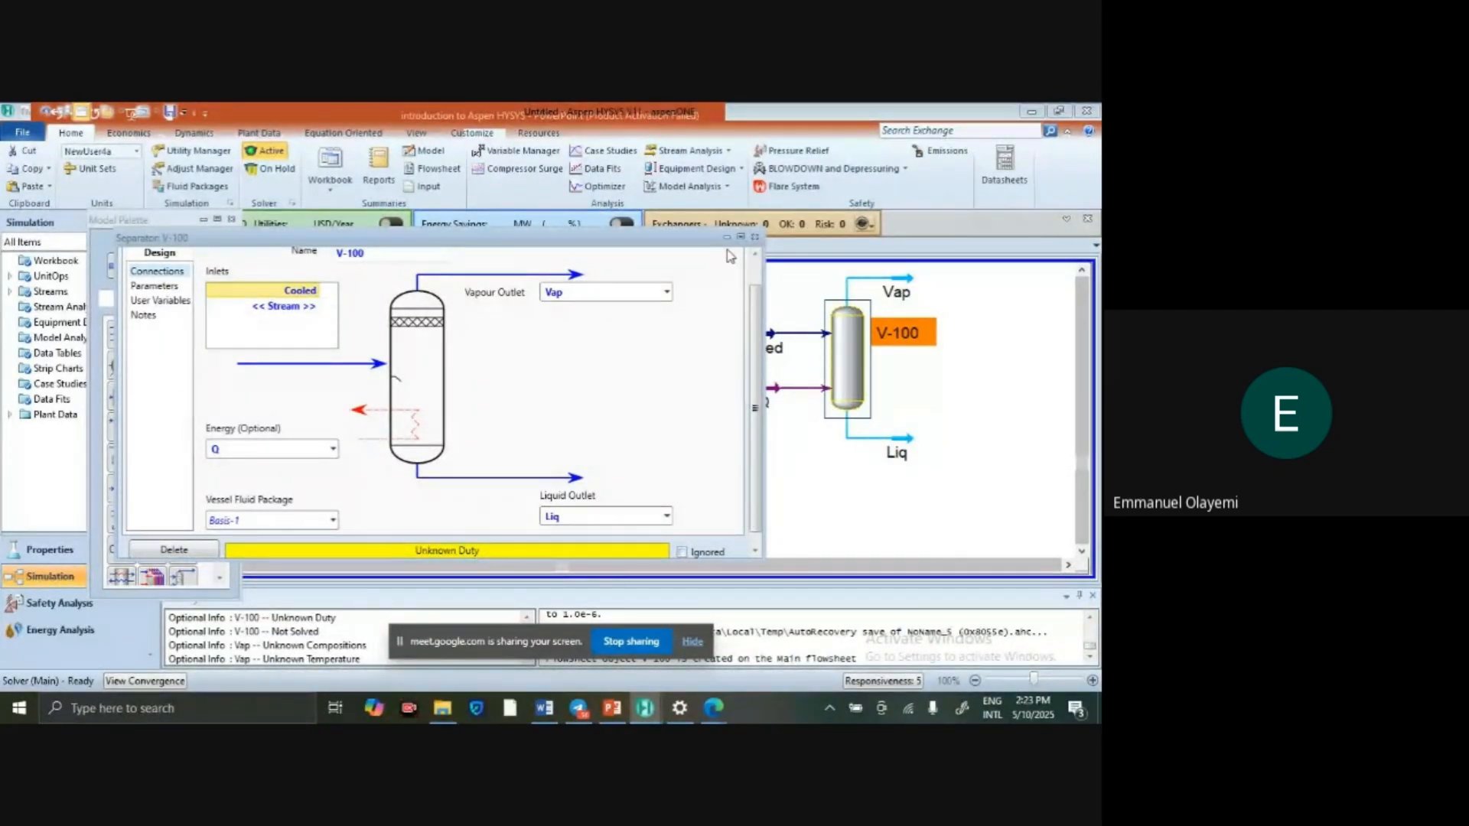
{"action": "left_click", "coordinate": [755, 236]}
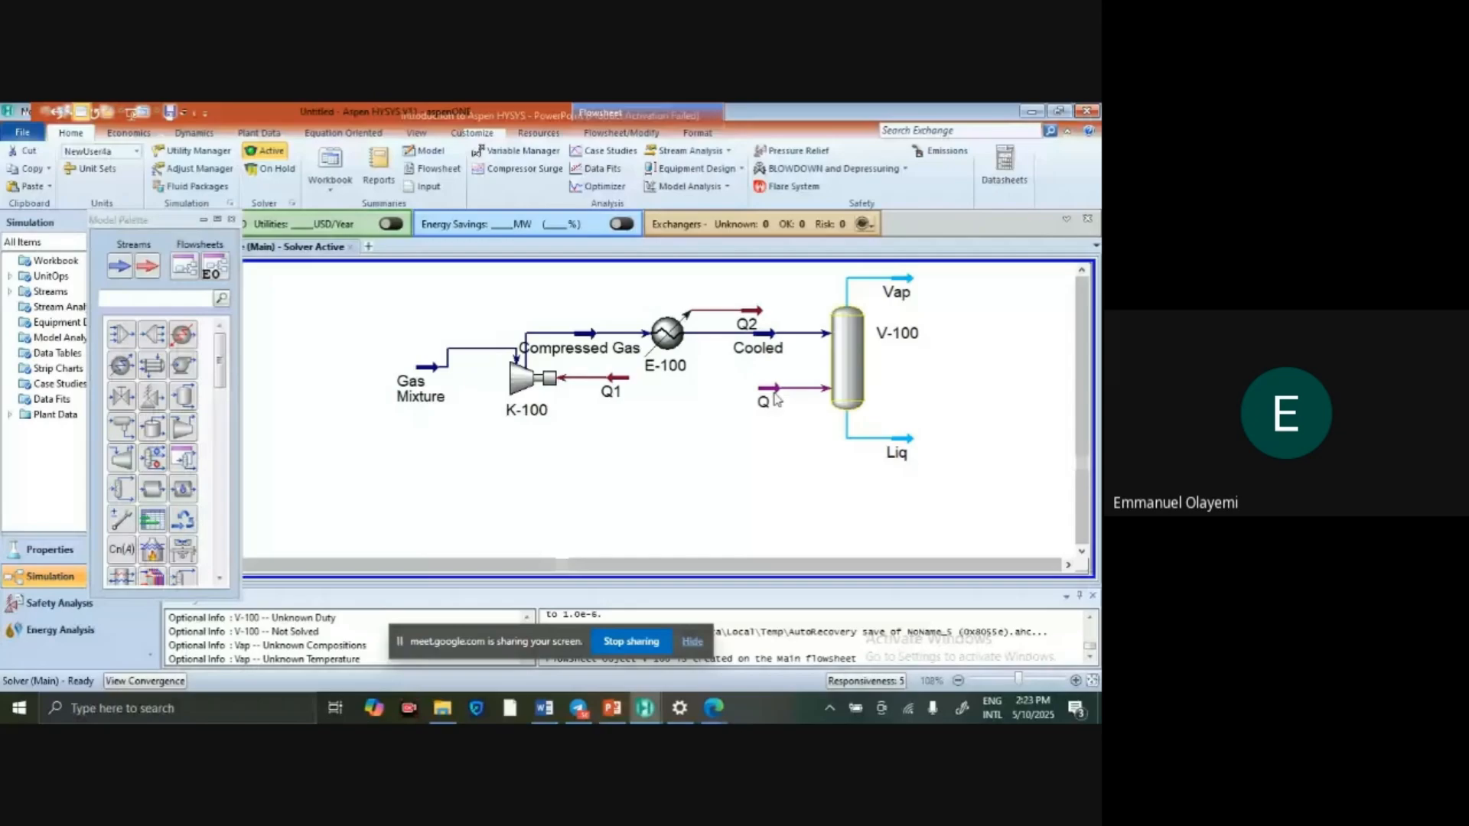
Set the heat flow of energy stream Q to 0 kJ/h and close the stream window.
{"action": "double_click", "coordinate": [775, 399]}
{"action": "left_click", "coordinate": [258, 319]}
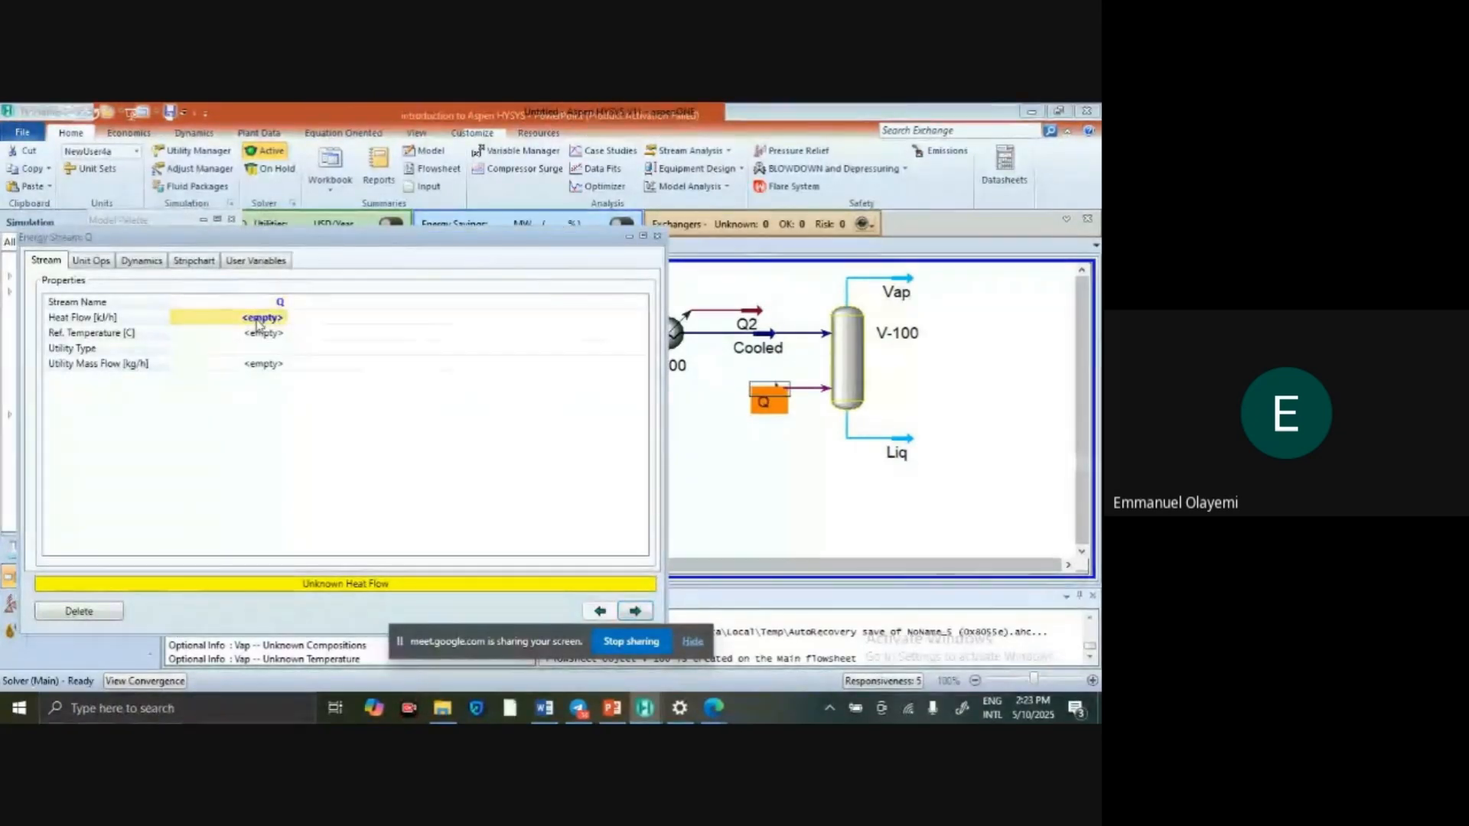
{"action": "type", "text": "0"}
{"action": "key", "text": "Return"}
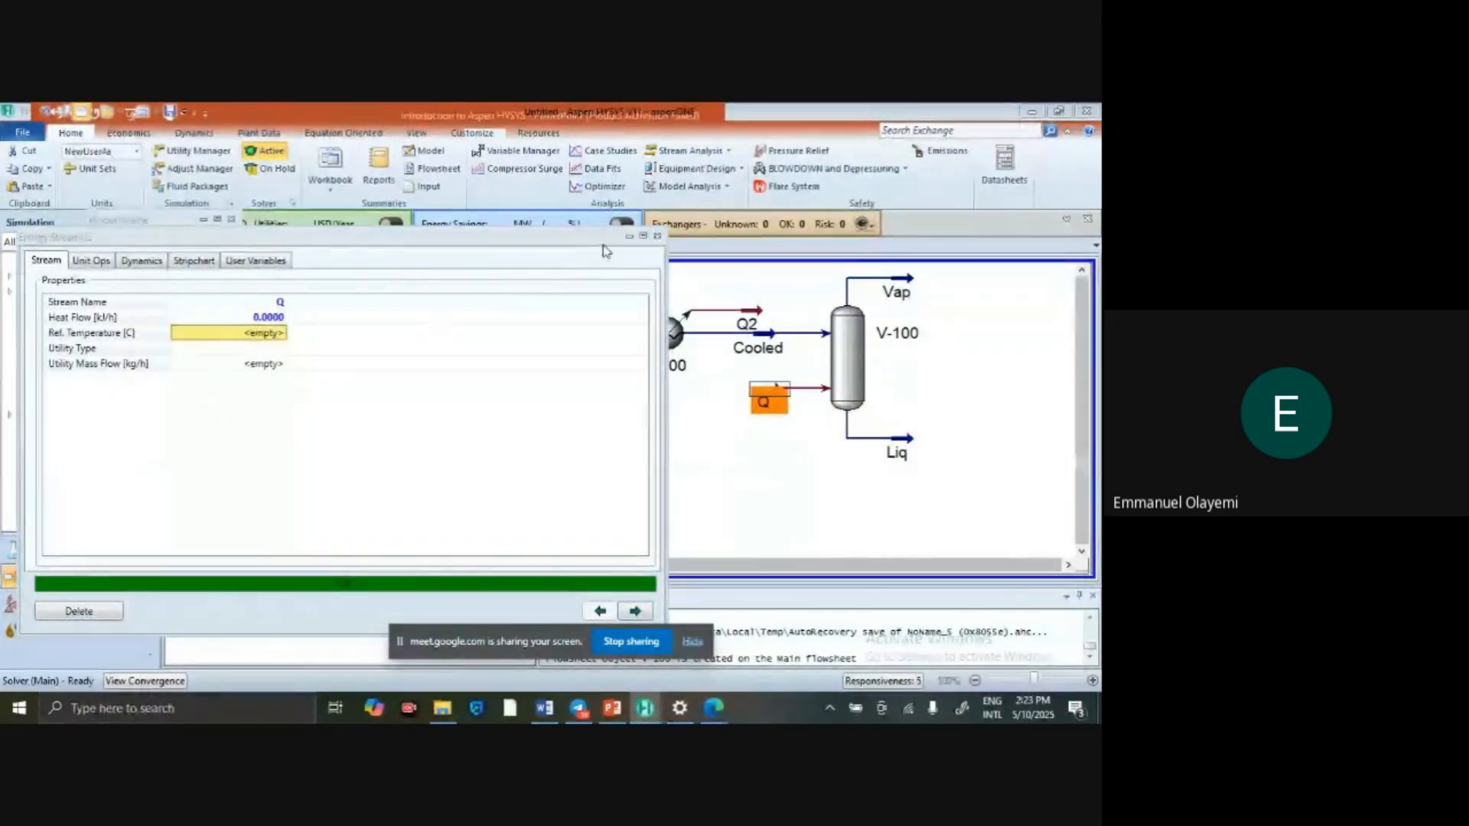
{"action": "left_click", "coordinate": [657, 237]}
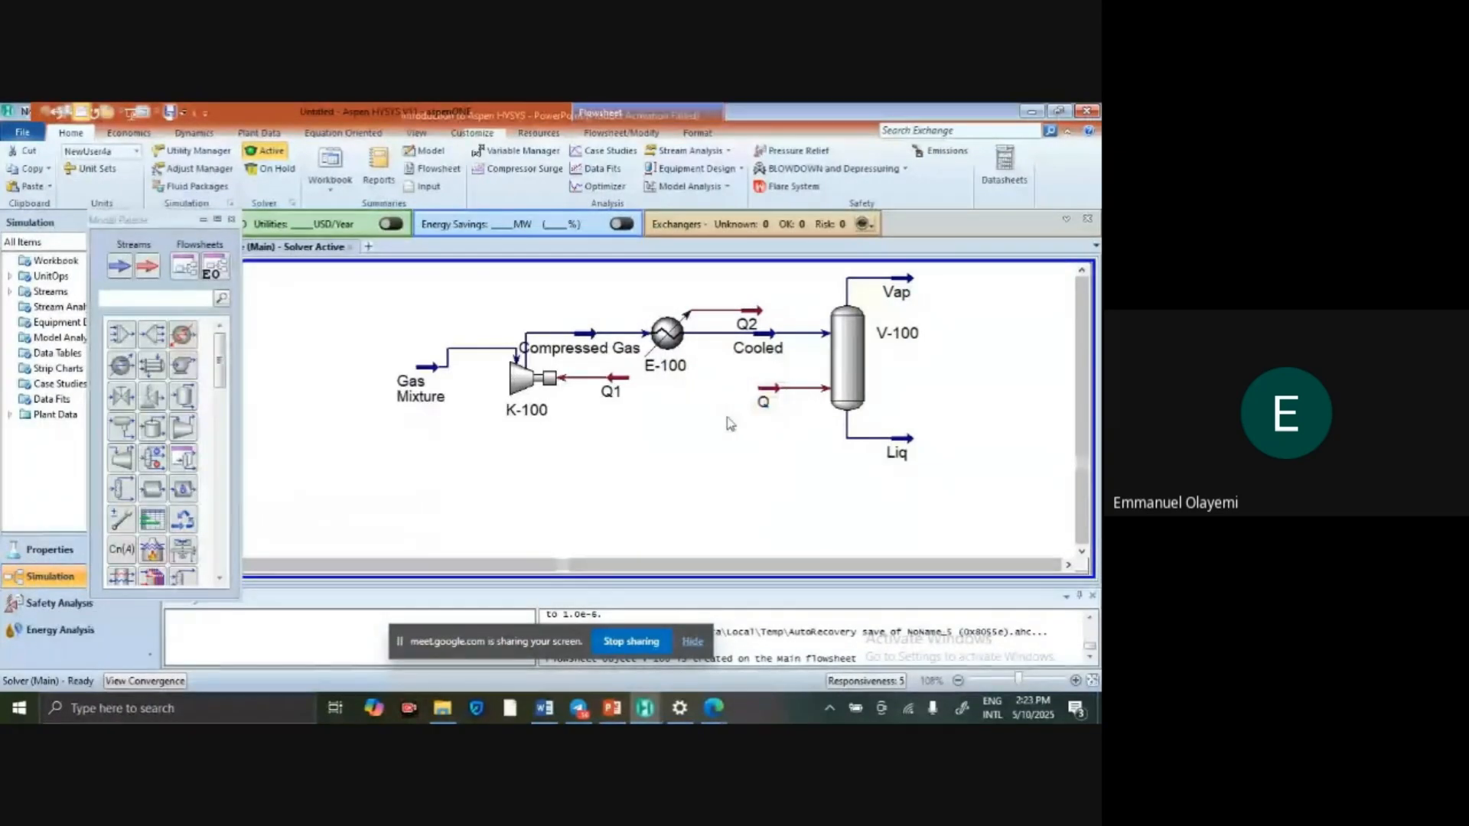
Break the connection between energy stream Q and separator V-100, and delete stream Q from the flowsheet.
{"action": "right_click", "coordinate": [800, 393]}
{"action": "left_click_drag", "start_coordinate": [675, 423], "coordinate": [796, 416]}
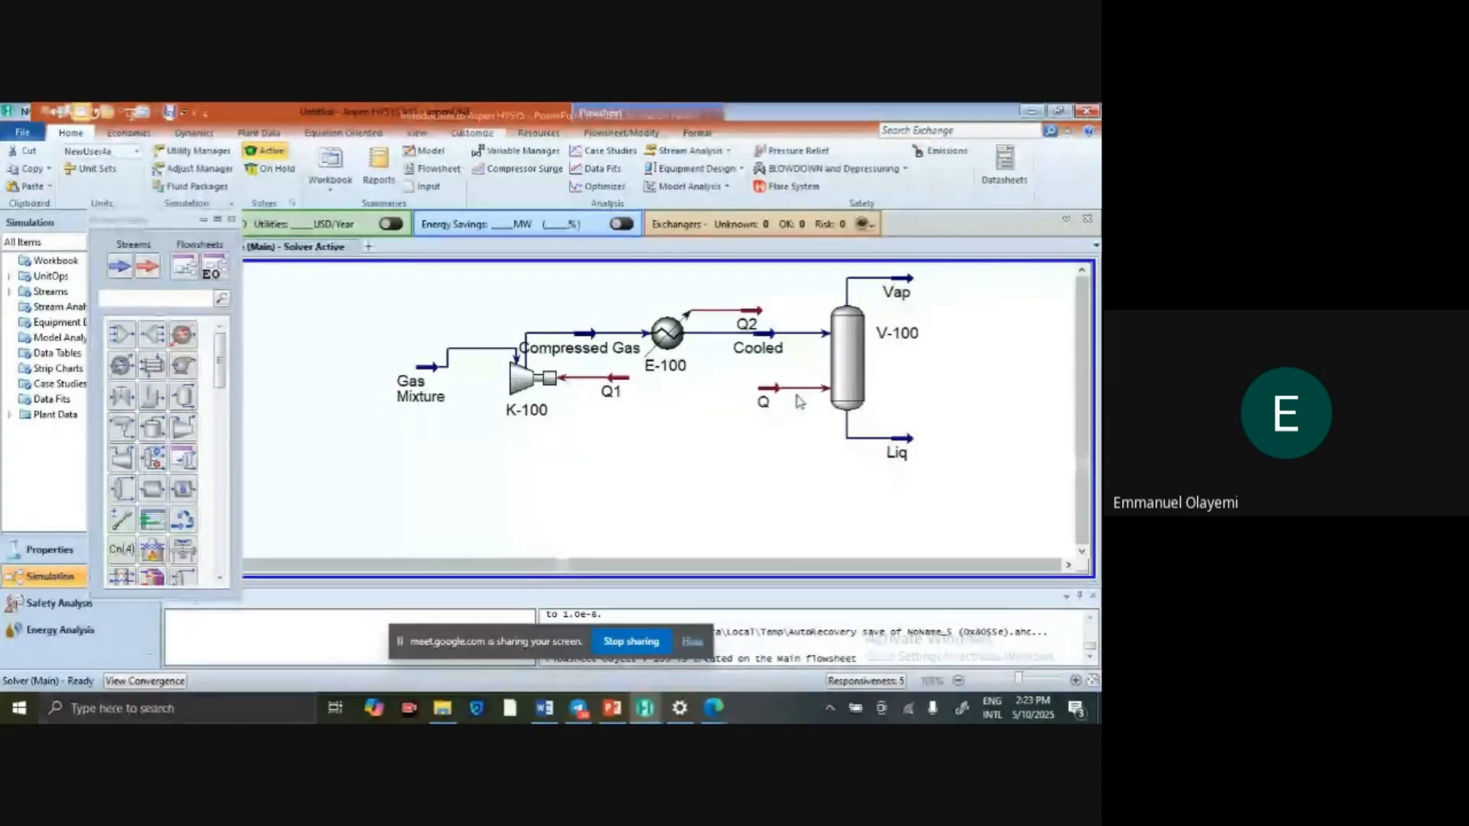
{"action": "right_click", "coordinate": [792, 388]}
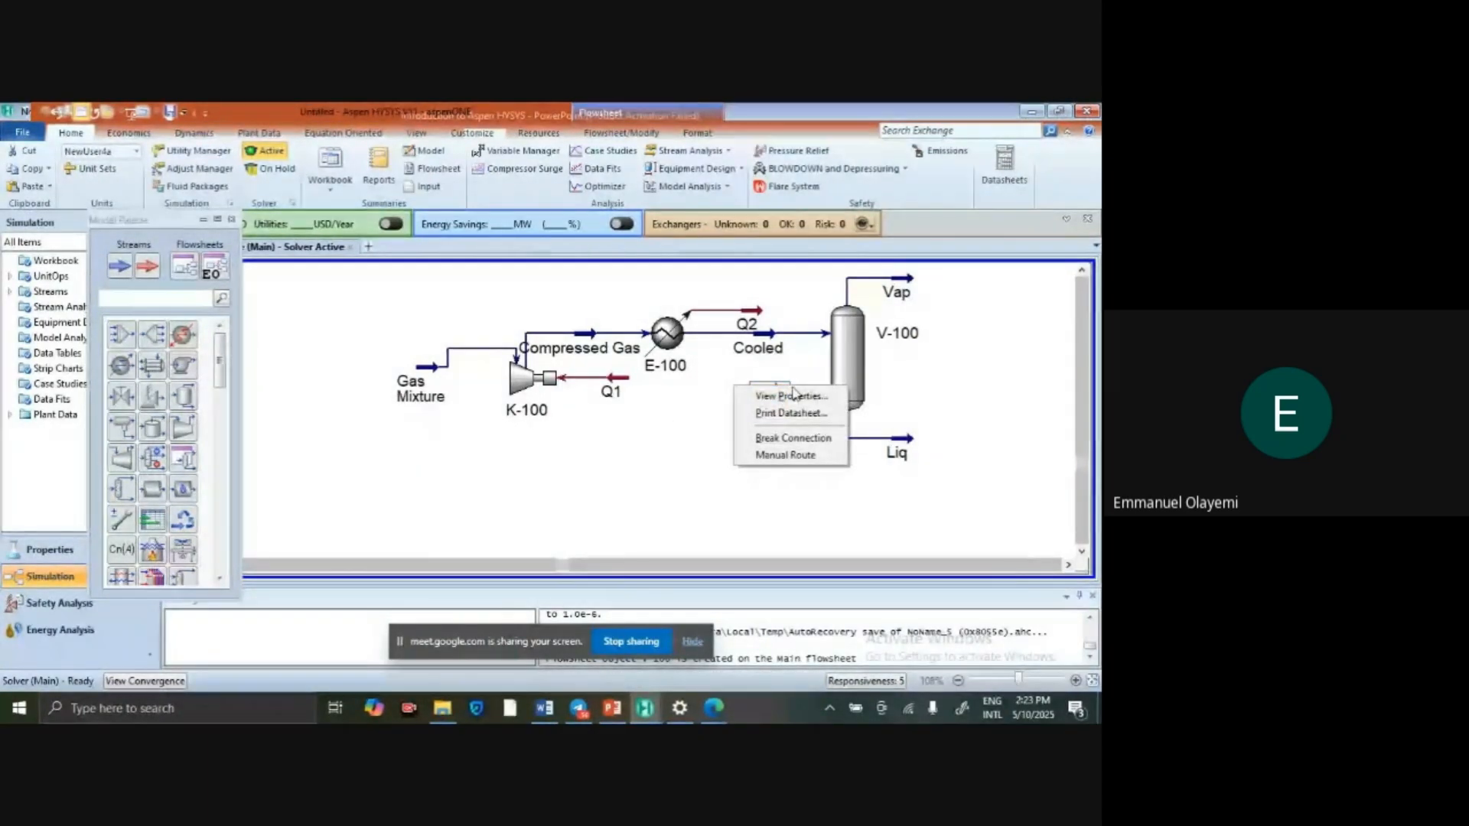
{"action": "left_click", "coordinate": [796, 439]}
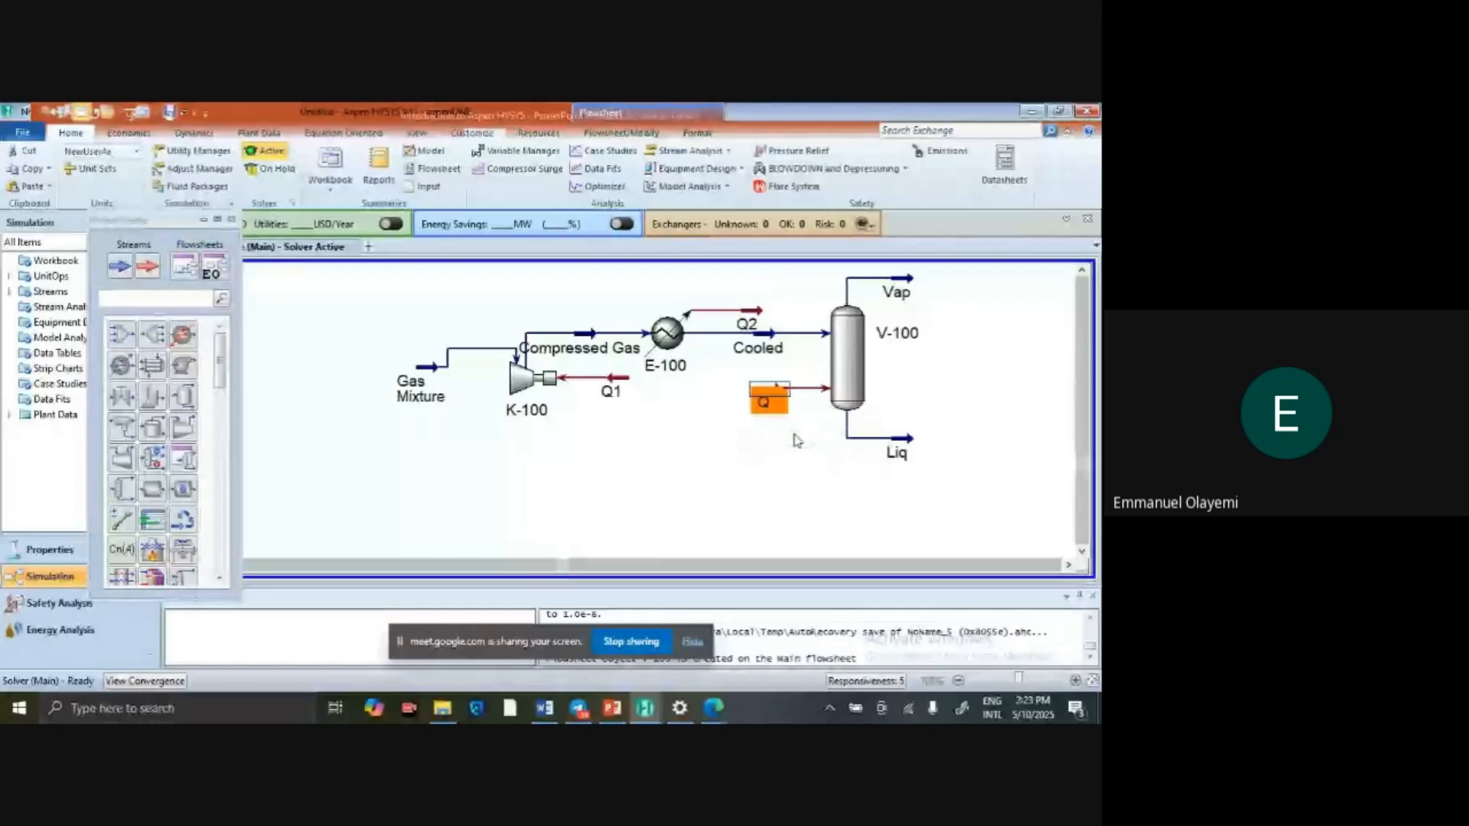
{"action": "key", "text": "ctrl+z"}
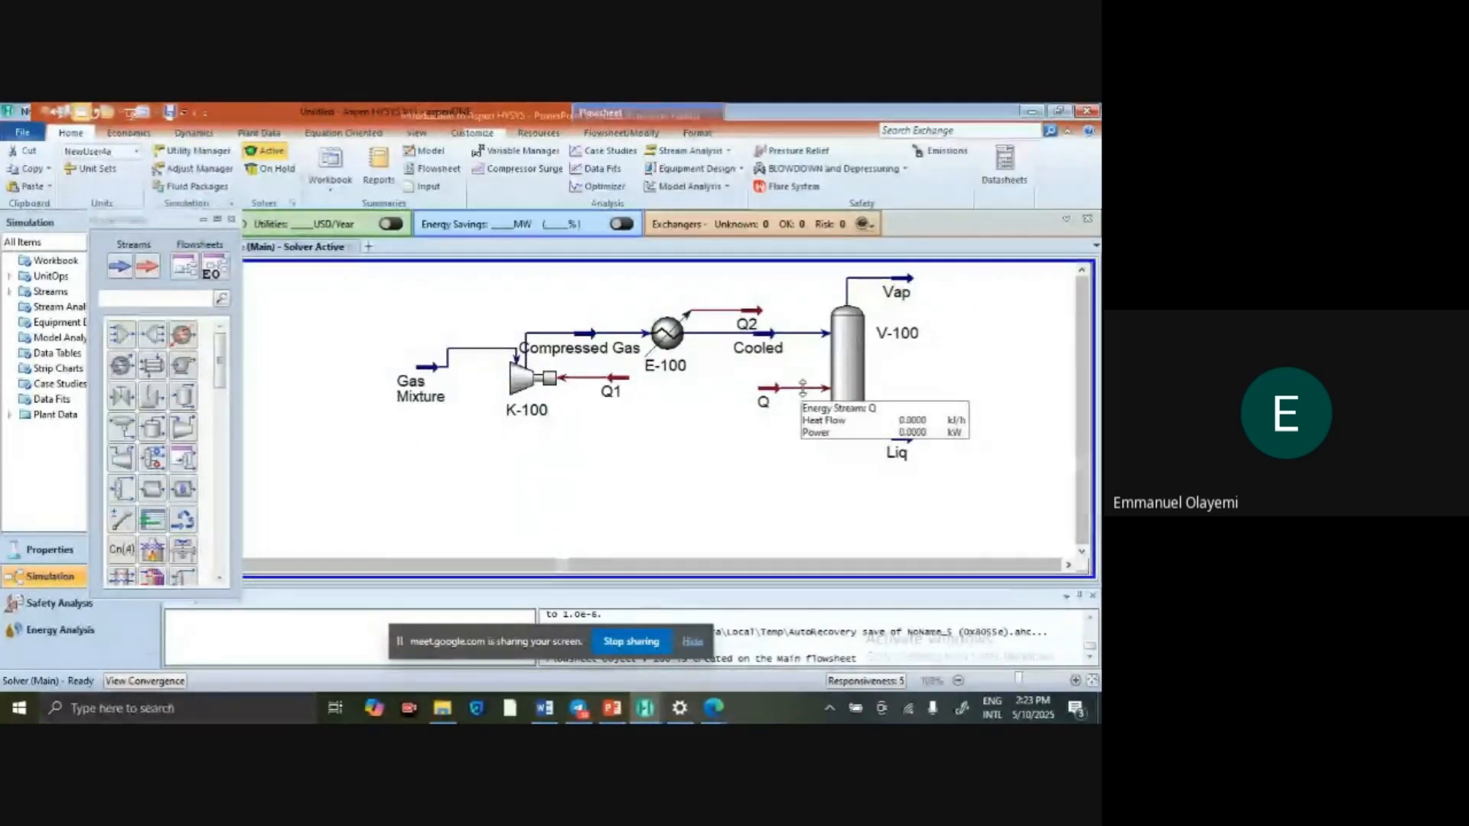
{"action": "right_click", "coordinate": [803, 388]}
{"action": "left_click", "coordinate": [811, 439]}
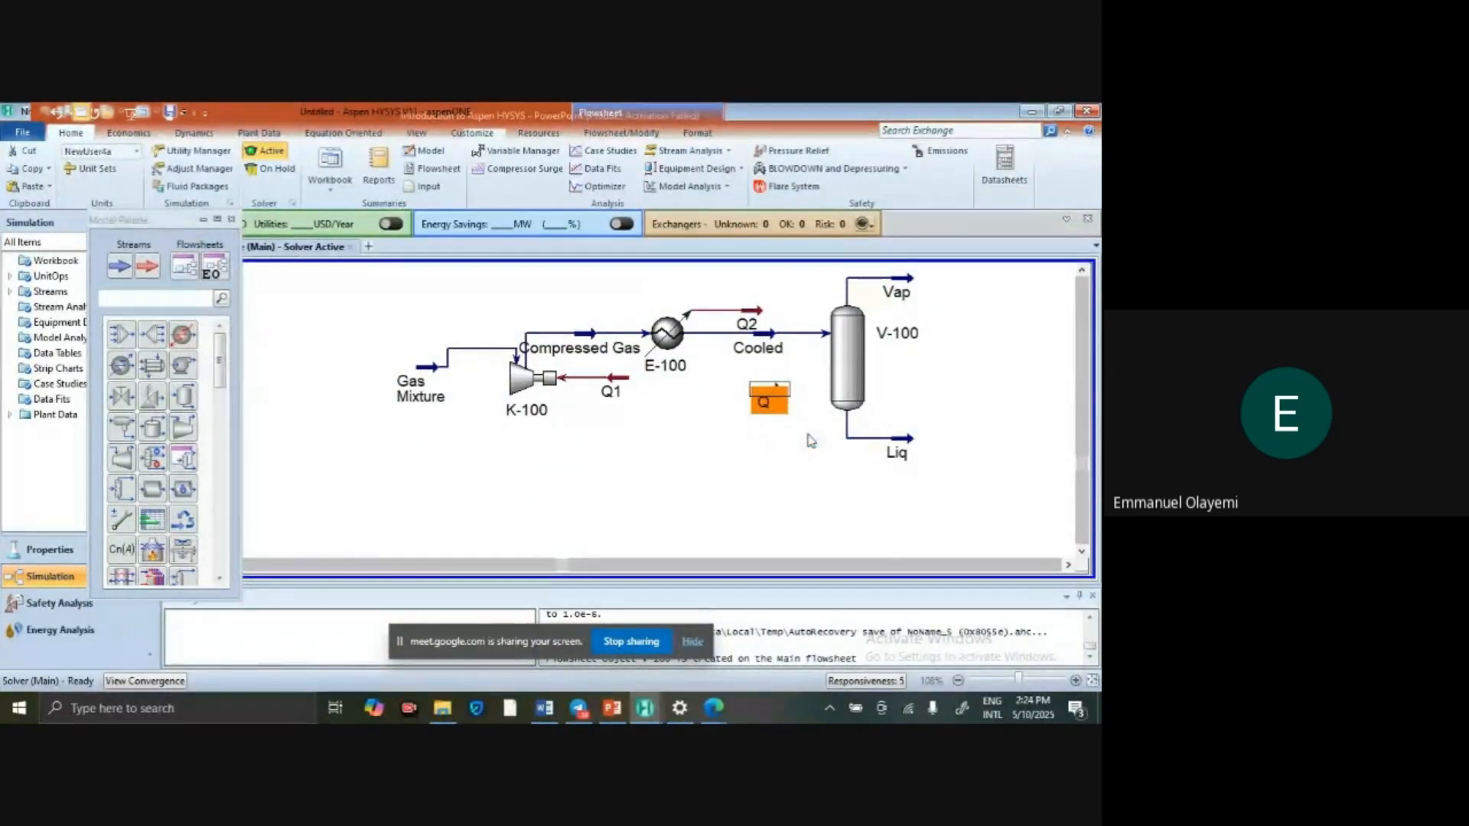
{"action": "key", "text": "Delete"}
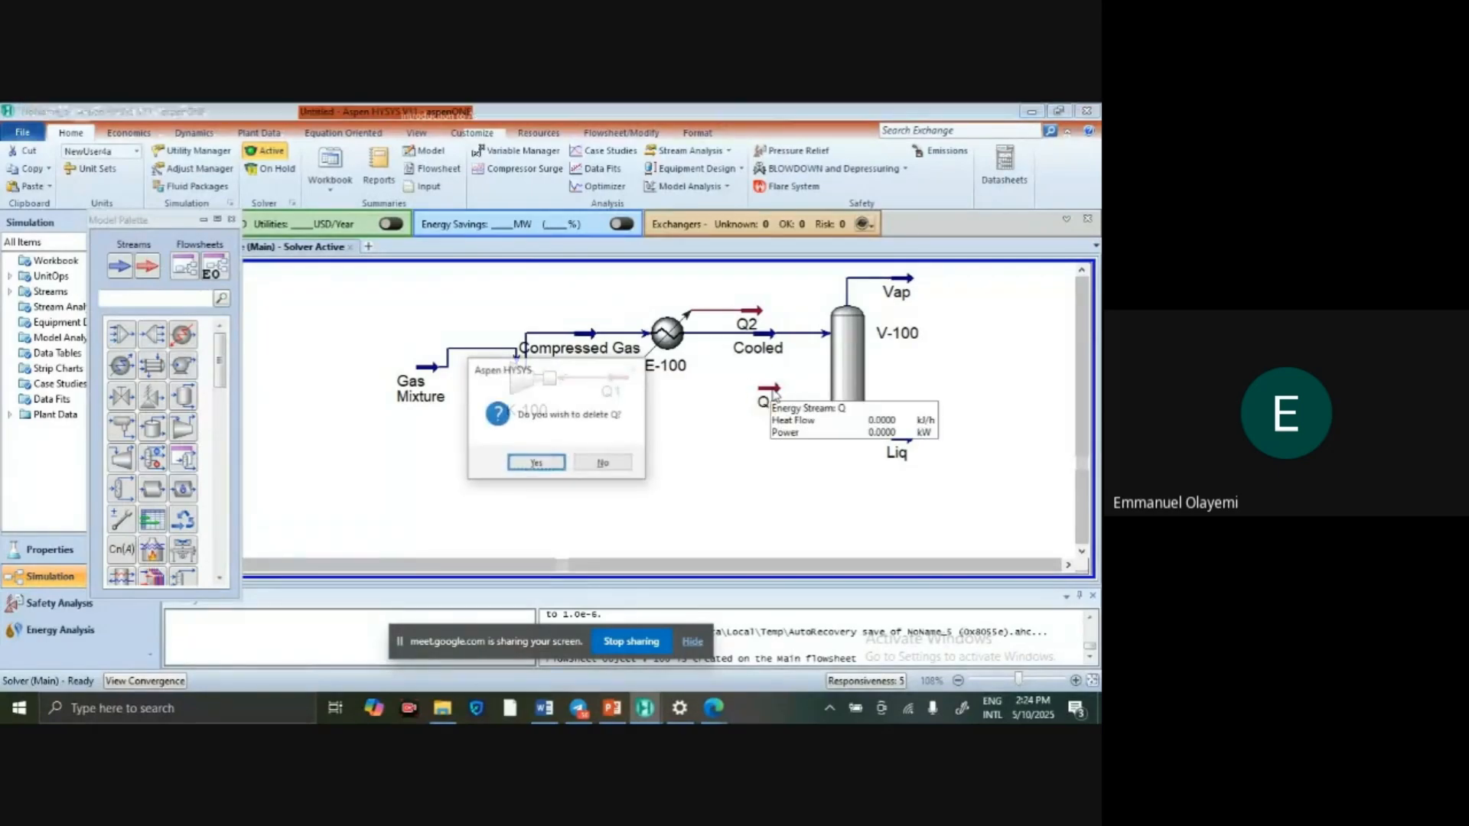
{"action": "left_click", "coordinate": [556, 461]}
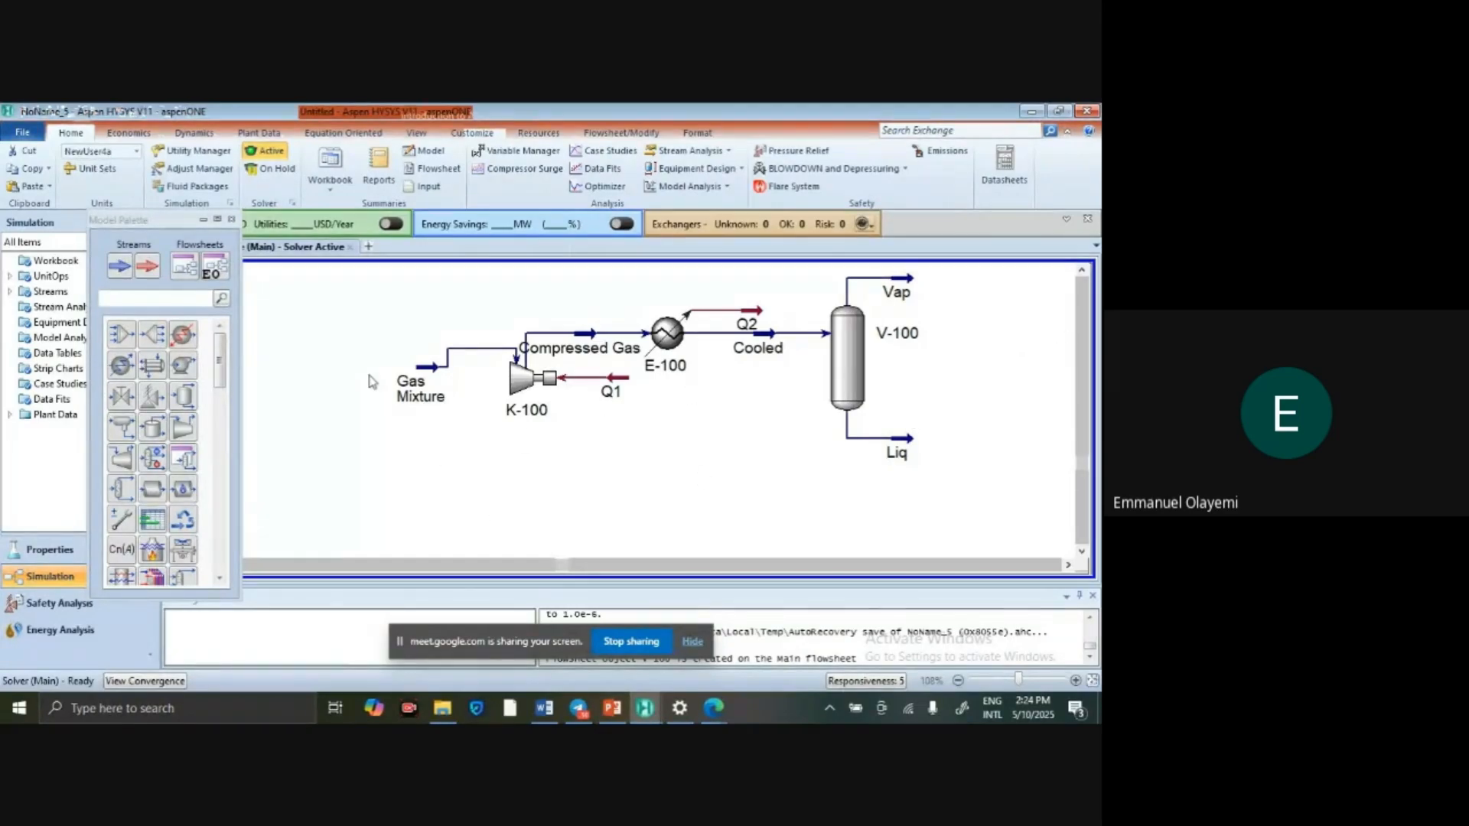
Review the flowsheet, compressor K-100's summary and the conditions of the Compressed Gas stream, and close the stream window.
{"action": "left_click", "coordinate": [1081, 270]}
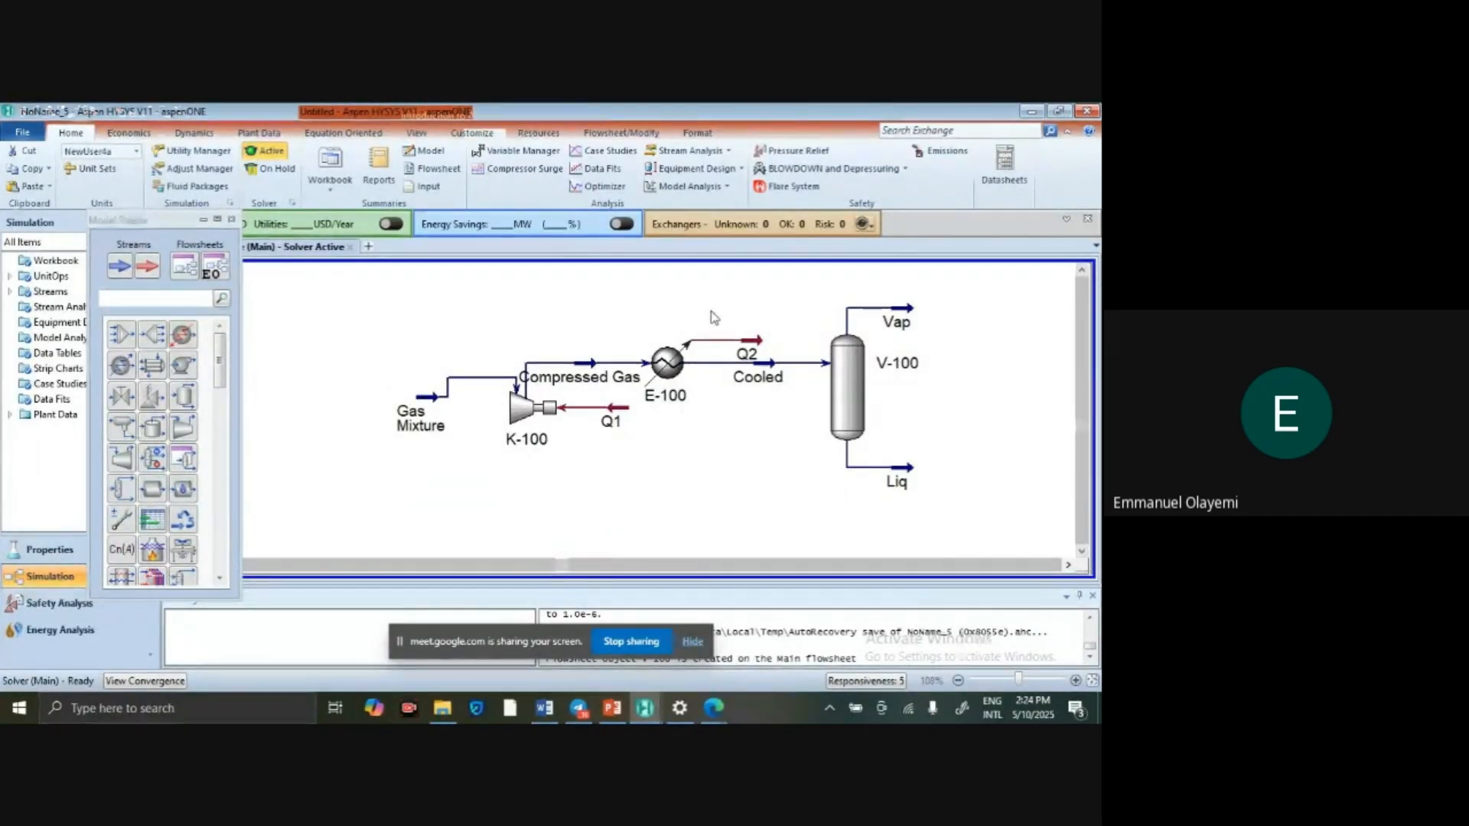
{"action": "mouse_move", "coordinate": [538, 420]}
{"action": "mouse_move", "coordinate": [530, 374]}
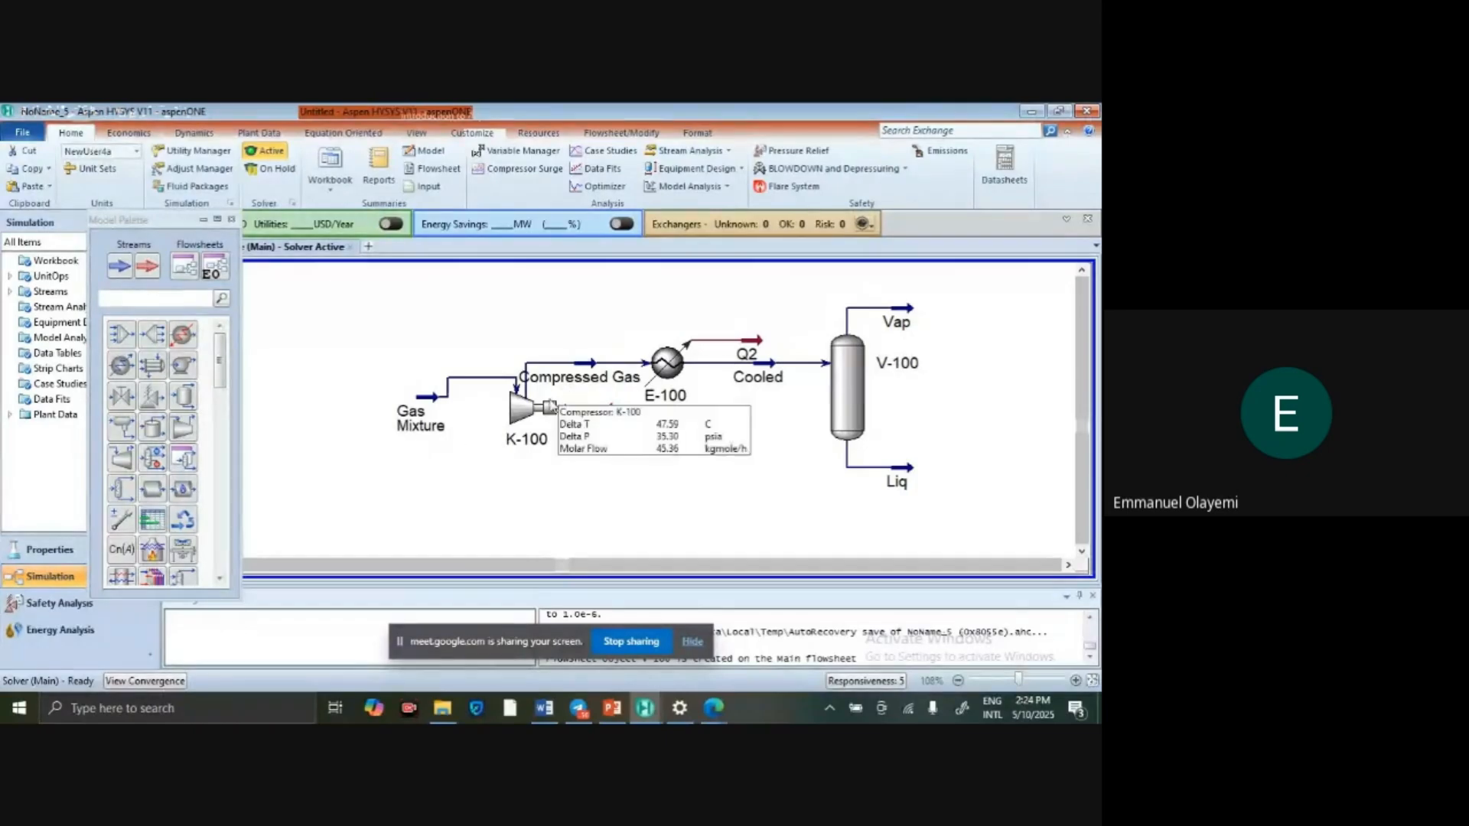
{"action": "double_click", "coordinate": [581, 375]}
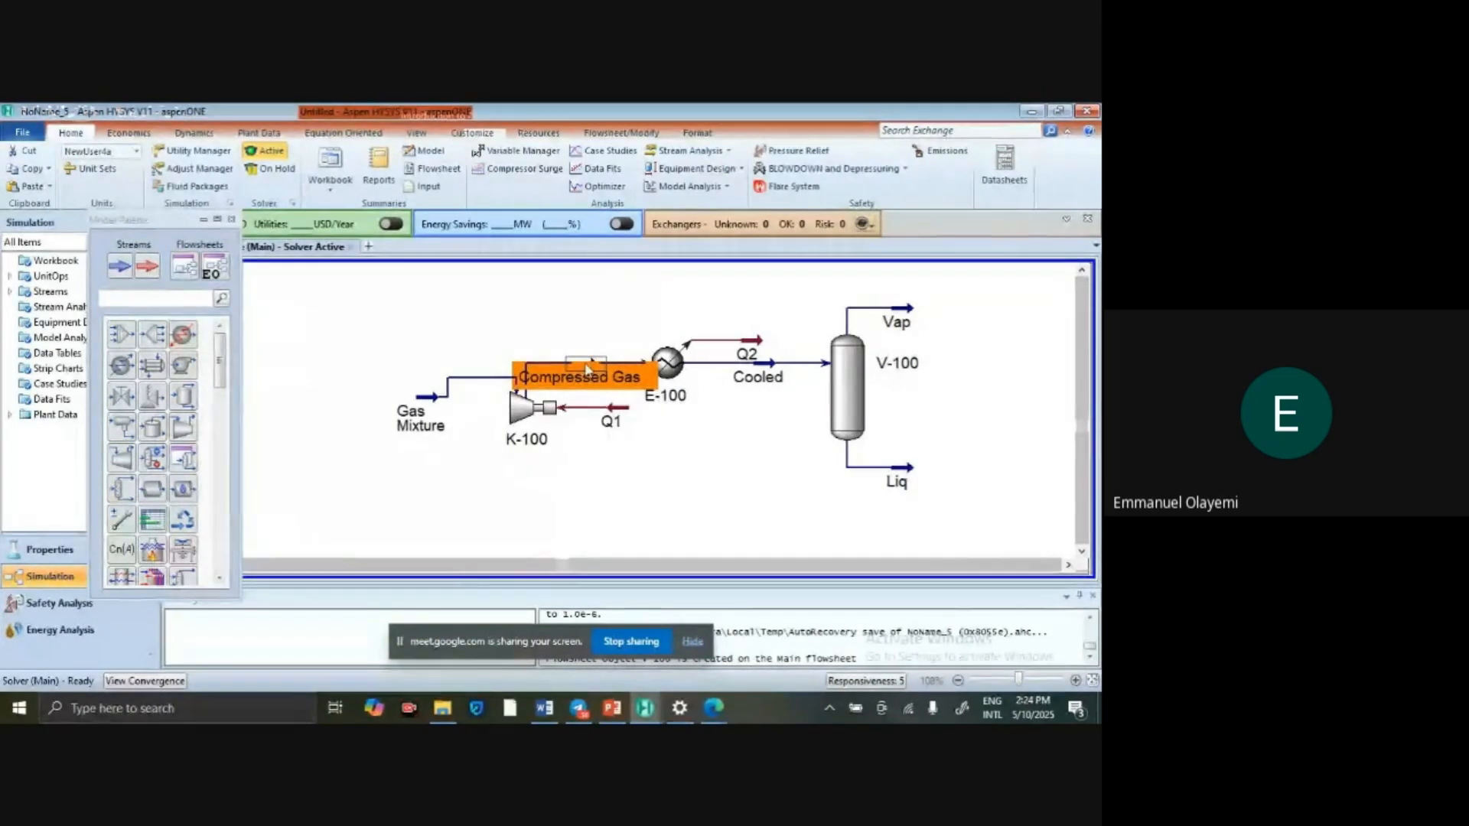
{"action": "left_click_drag", "start_coordinate": [475, 278], "coordinate": [488, 209]}
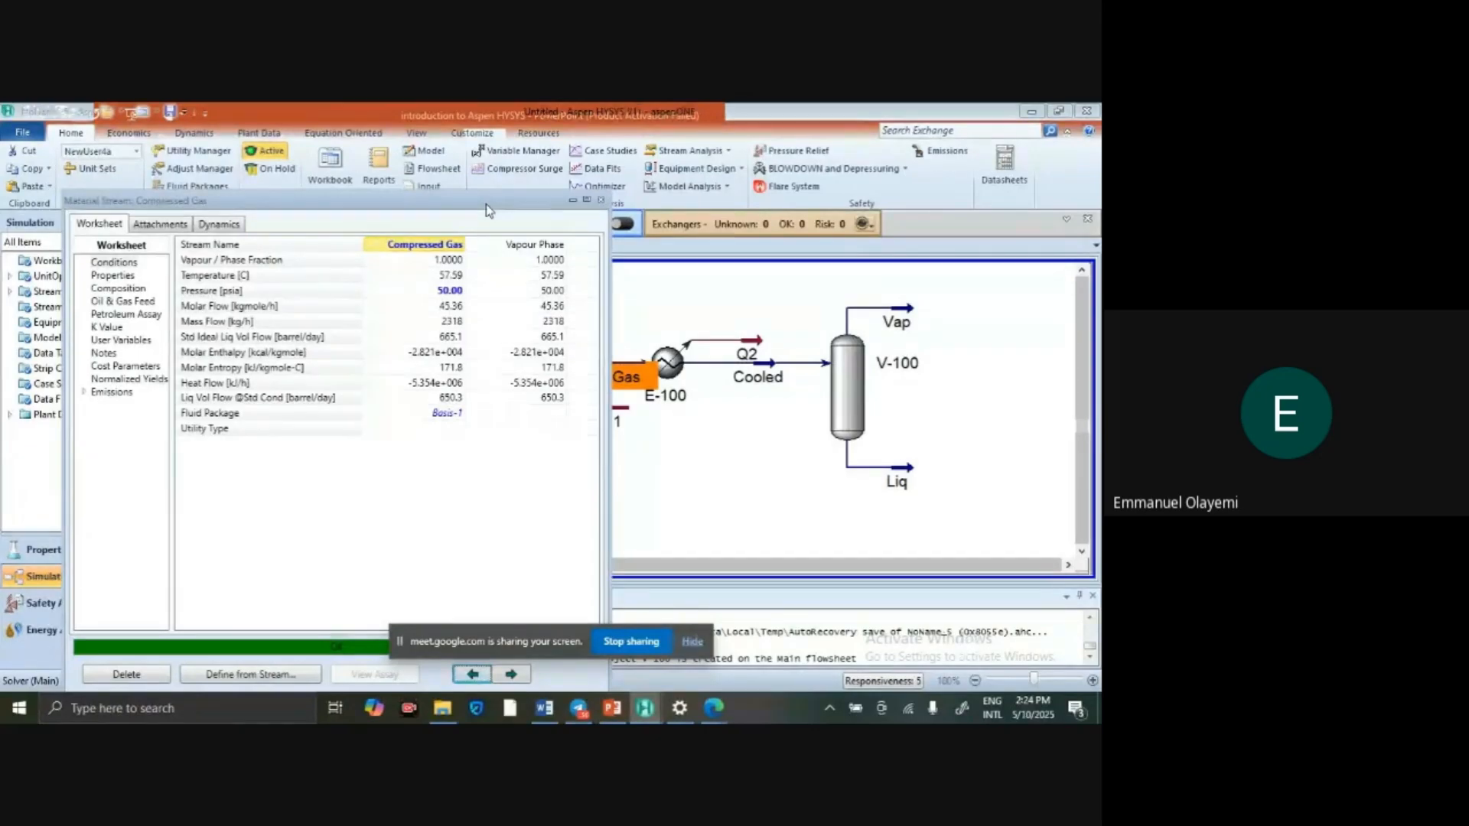
{"action": "left_click", "coordinate": [600, 199]}
{"action": "left_click_drag", "start_coordinate": [651, 286], "coordinate": [708, 421]}
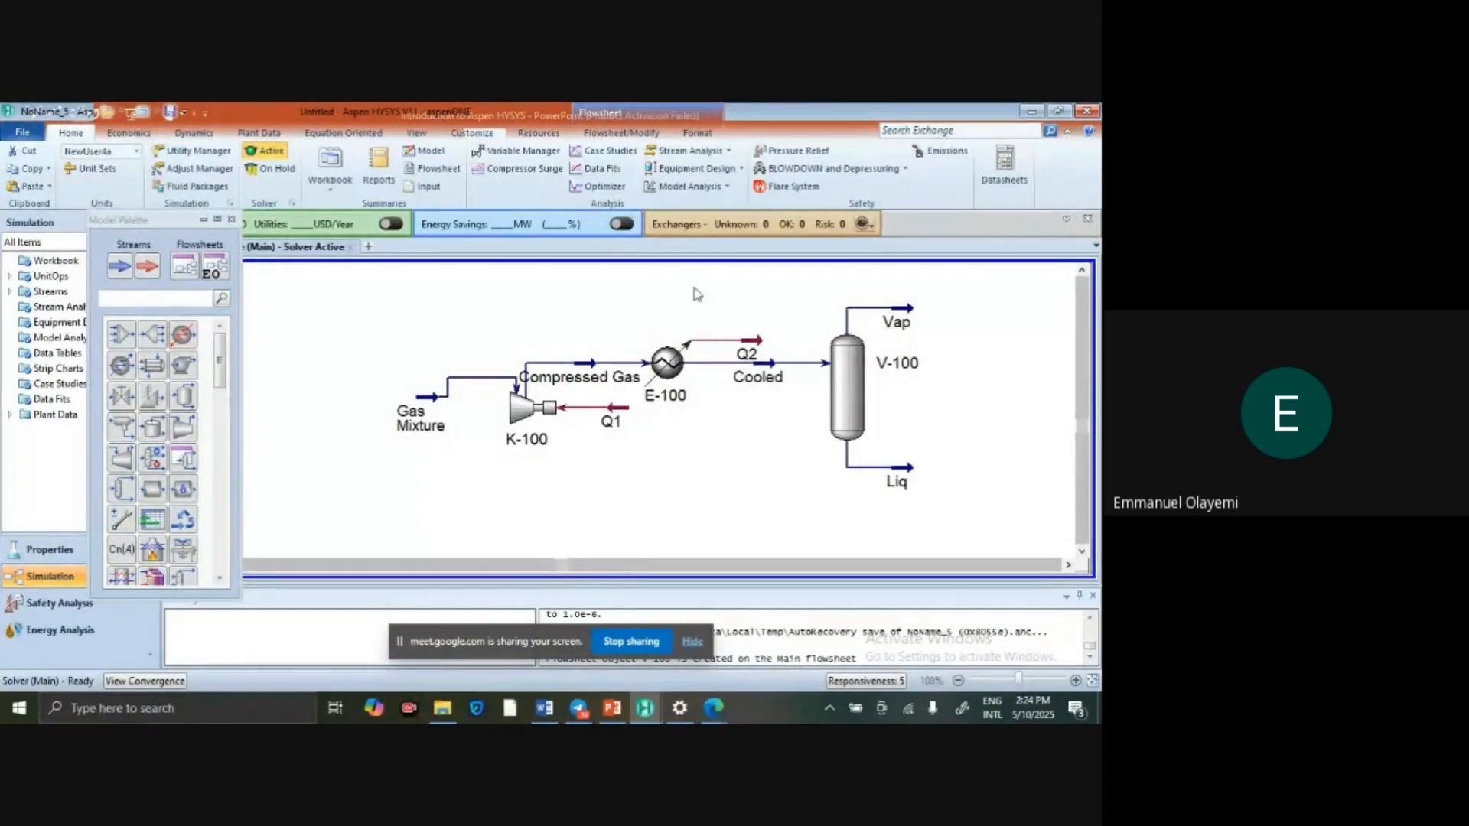
{"action": "mouse_move", "coordinate": [658, 396]}
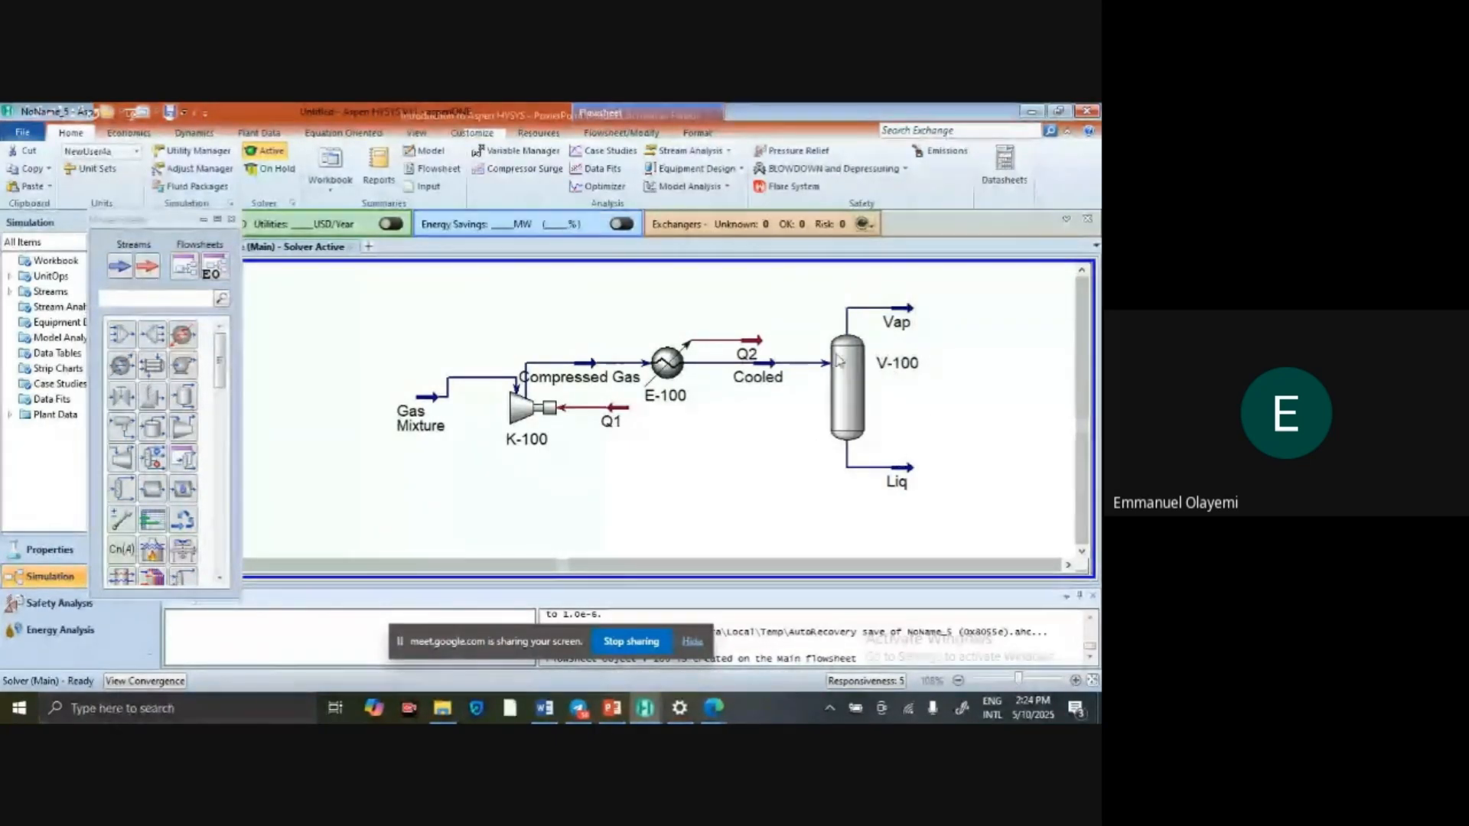
{"action": "mouse_move", "coordinate": [862, 380]}
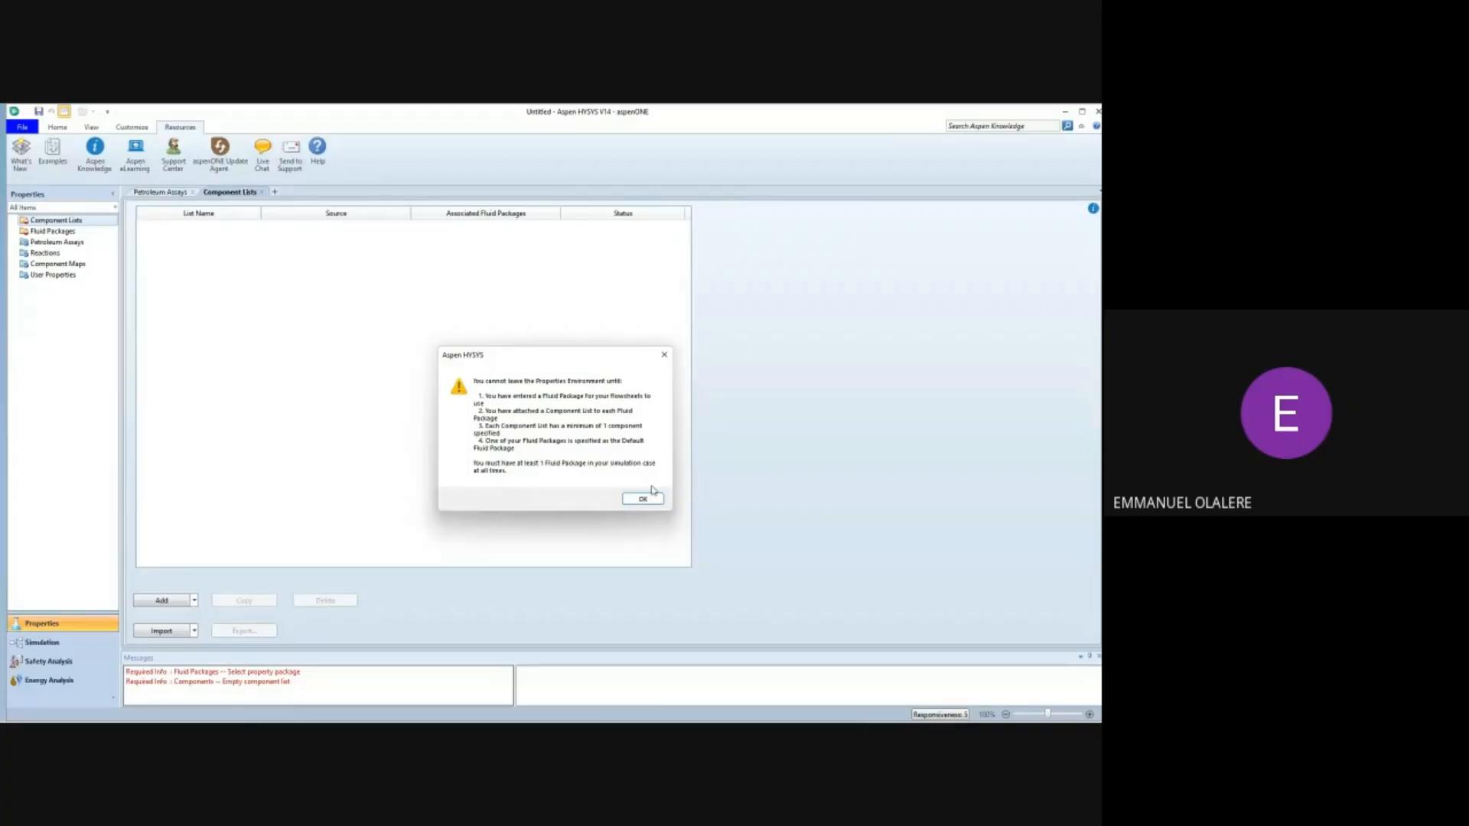
Dismiss the properties environment warning and switch to the PDF slides to read Problem Statement 1: Two phase Separator.
{"action": "left_click", "coordinate": [649, 497]}
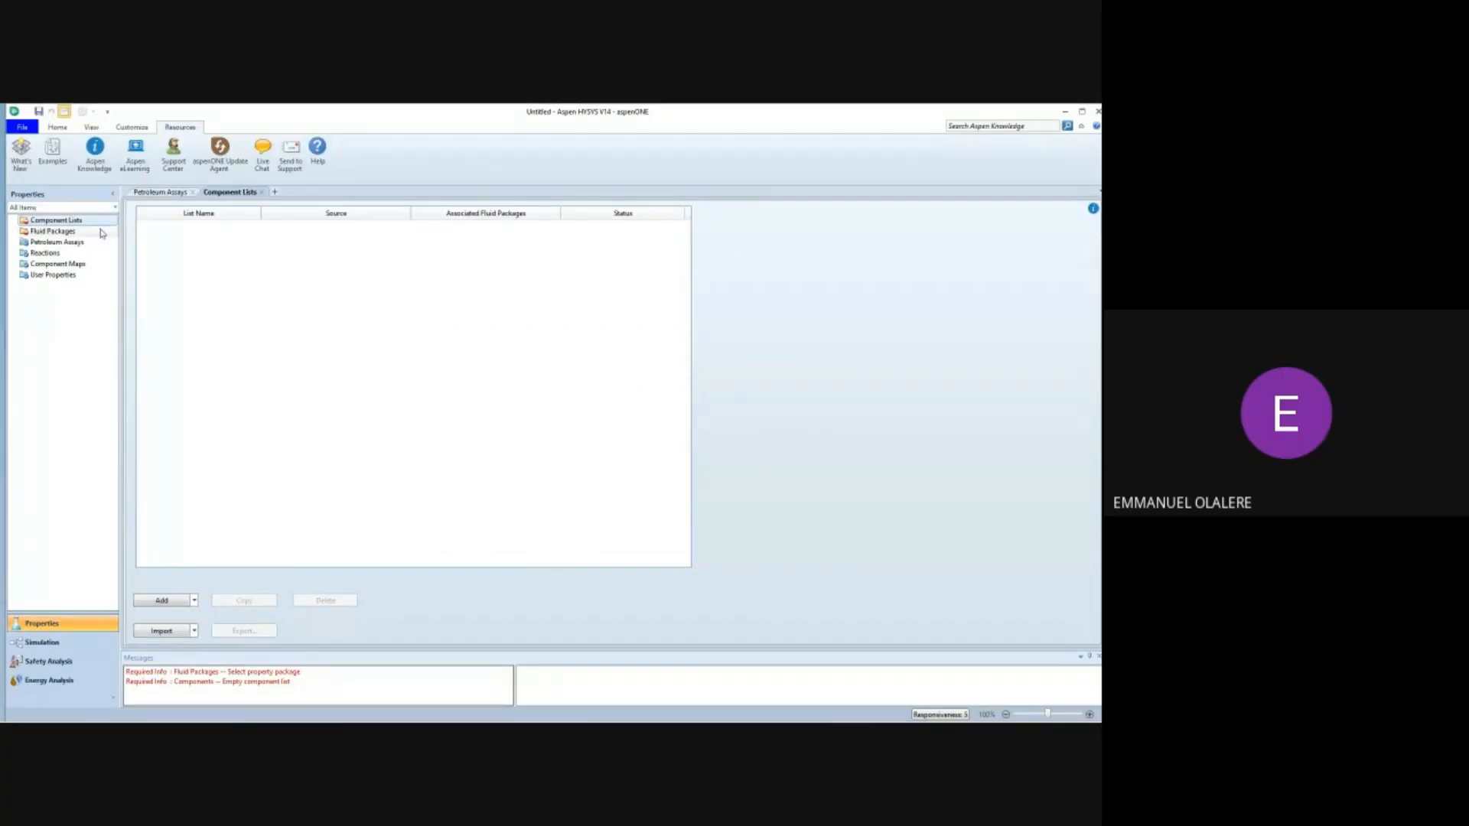
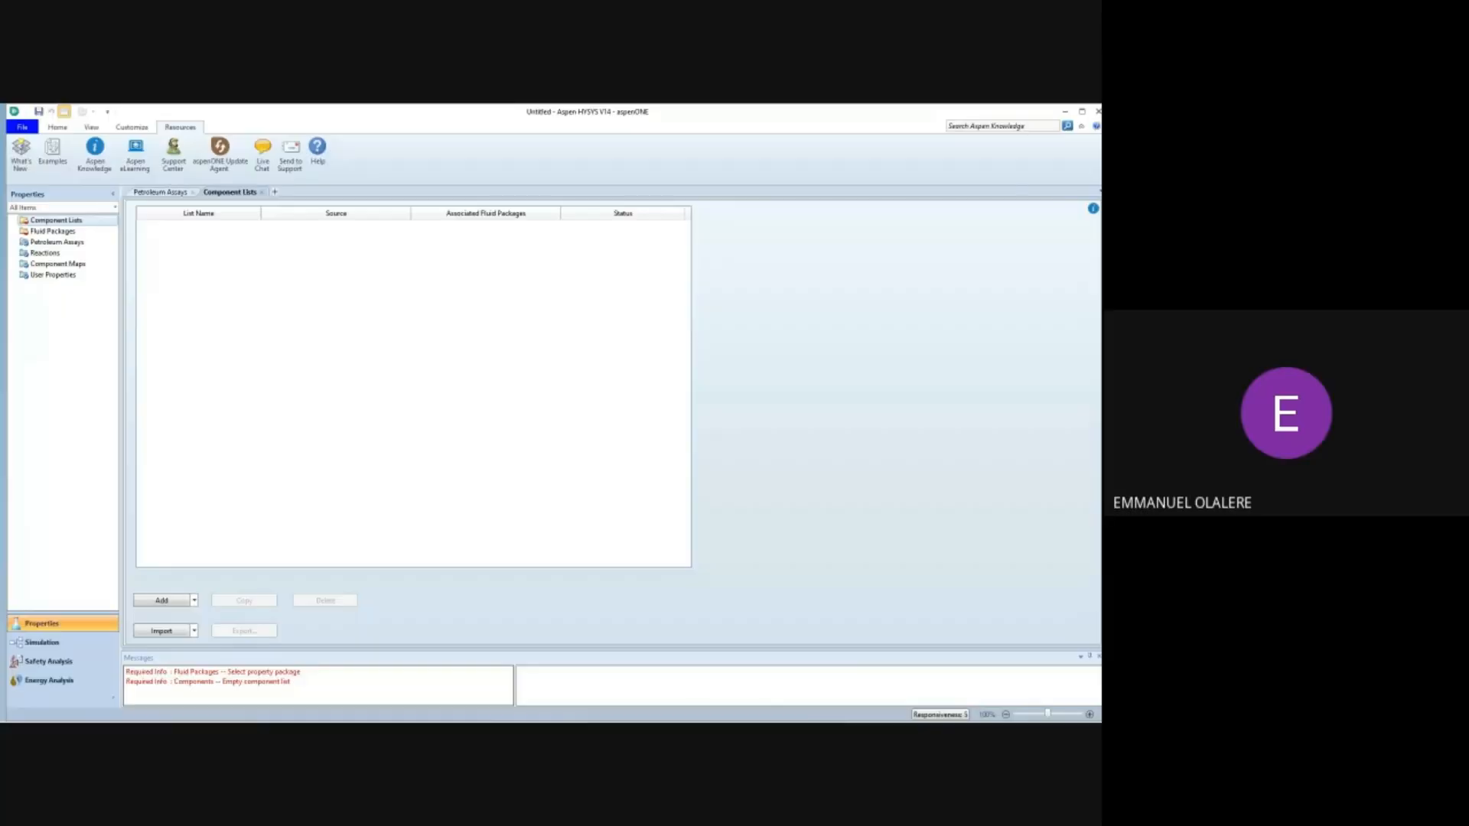
{"action": "left_click", "coordinate": [746, 711]}
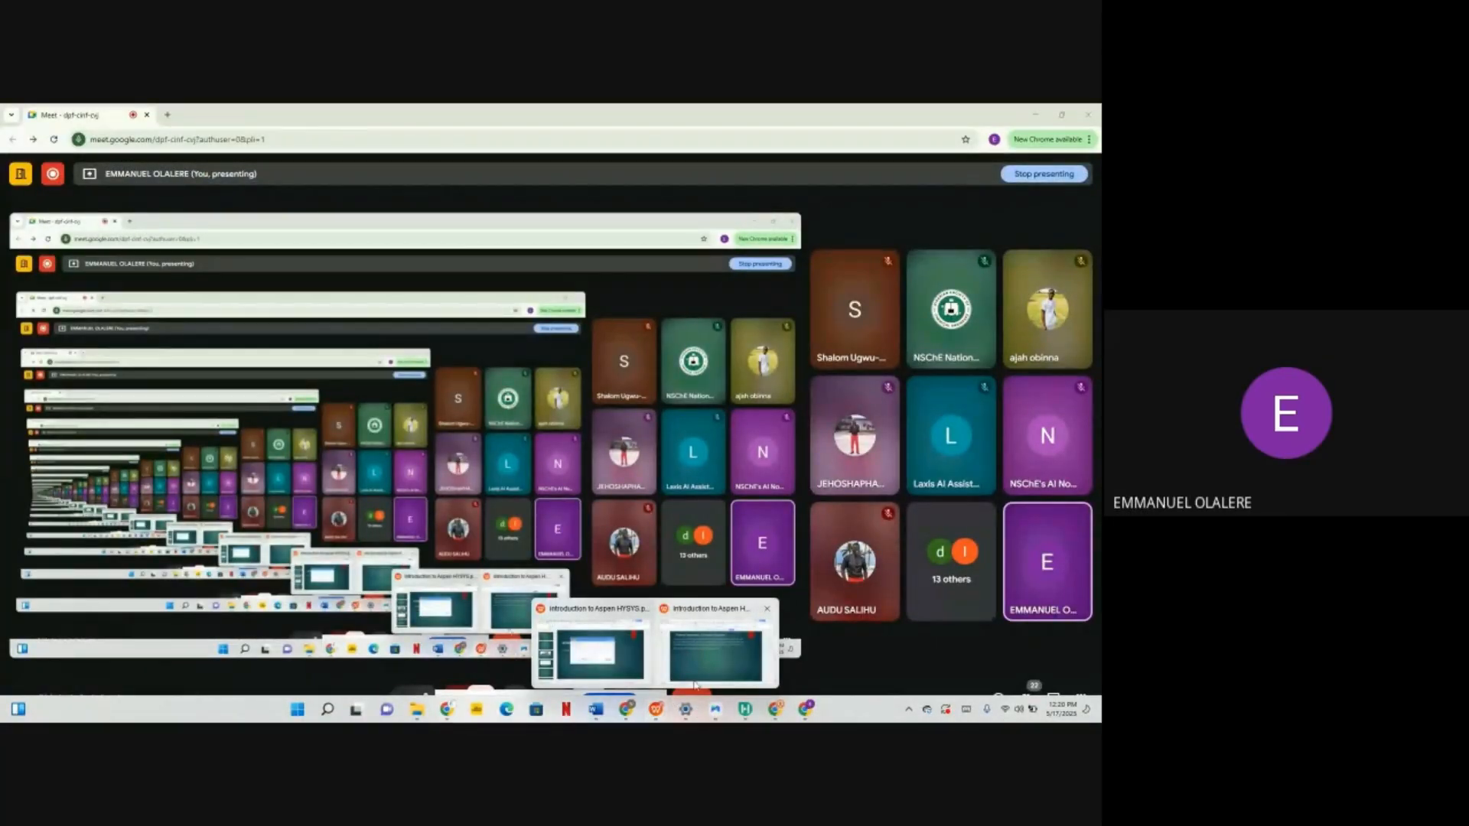
{"action": "left_click", "coordinate": [689, 670]}
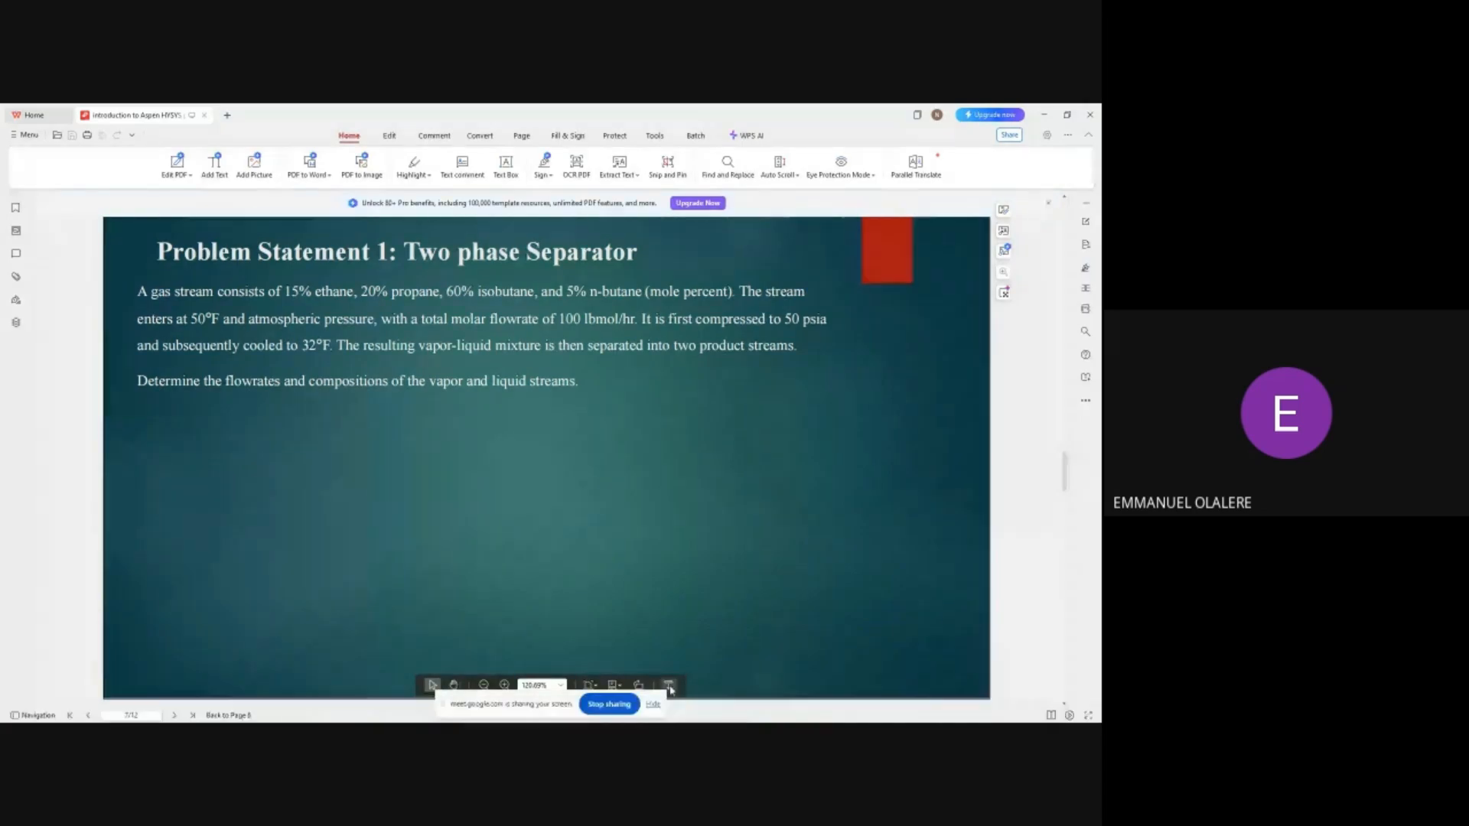
{"action": "left_click", "coordinate": [652, 705]}
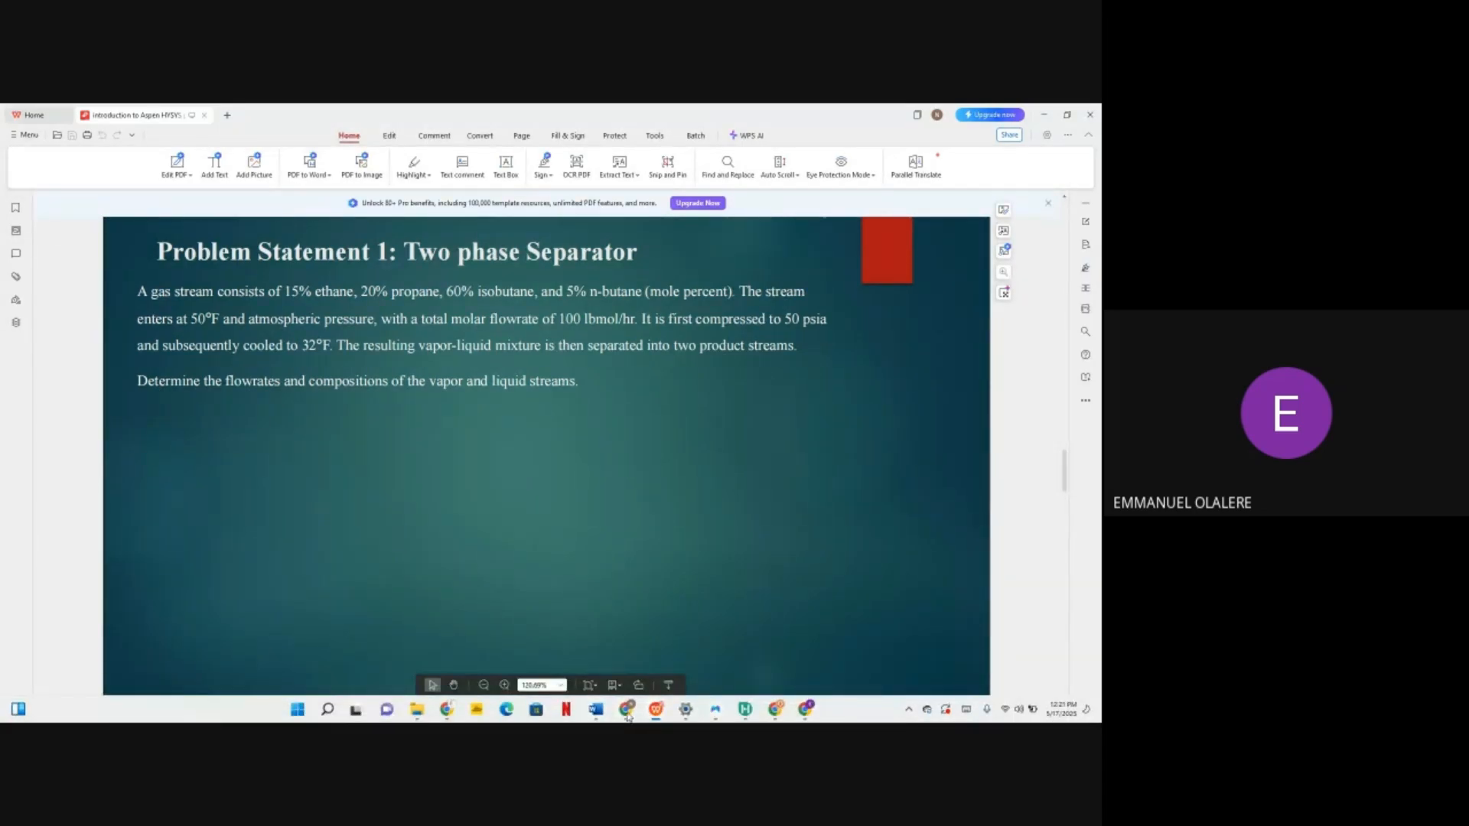
{"action": "mouse_move", "coordinate": [656, 710]}
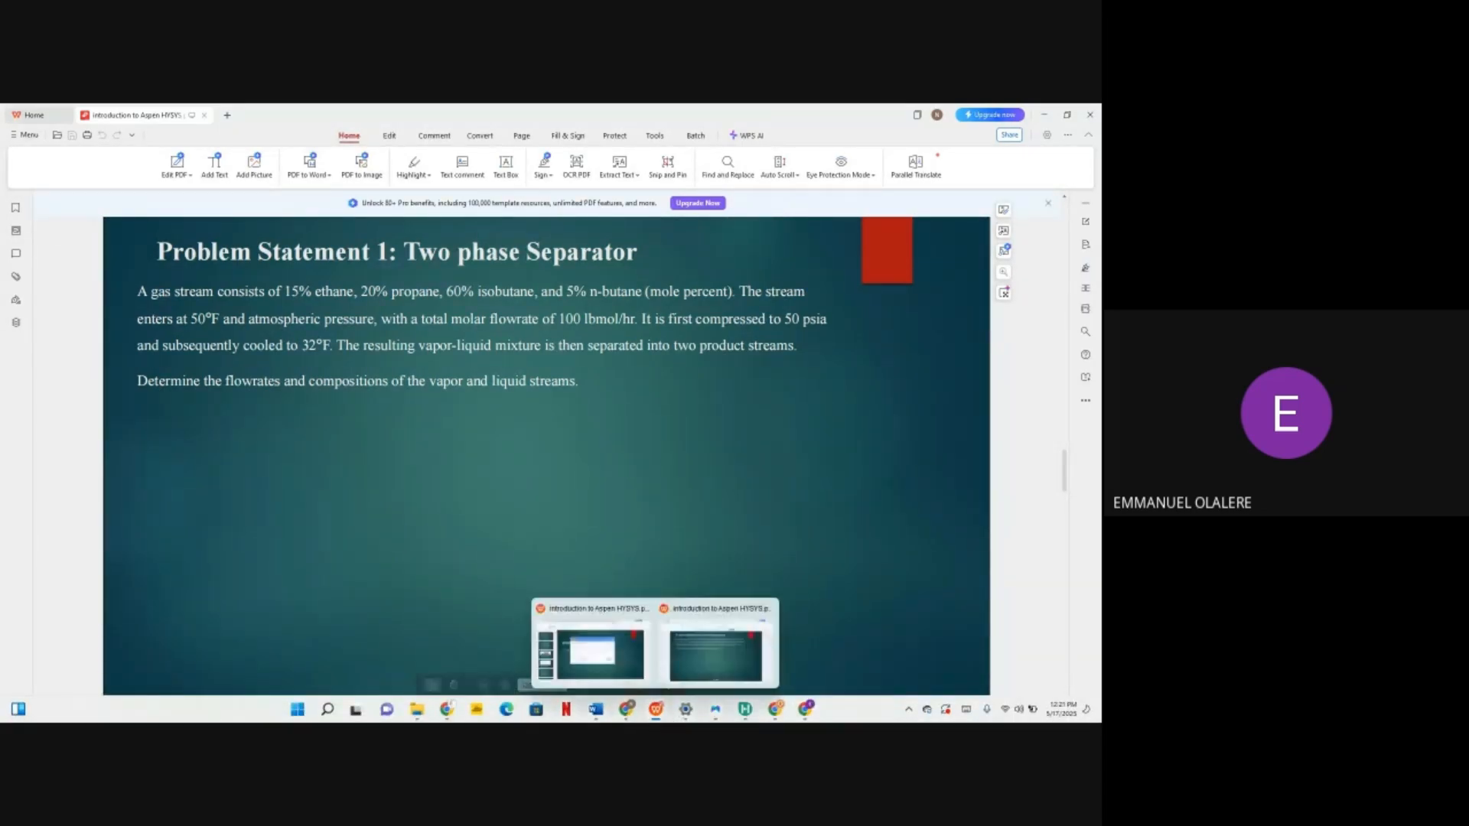
{"action": "mouse_move", "coordinate": [716, 705]}
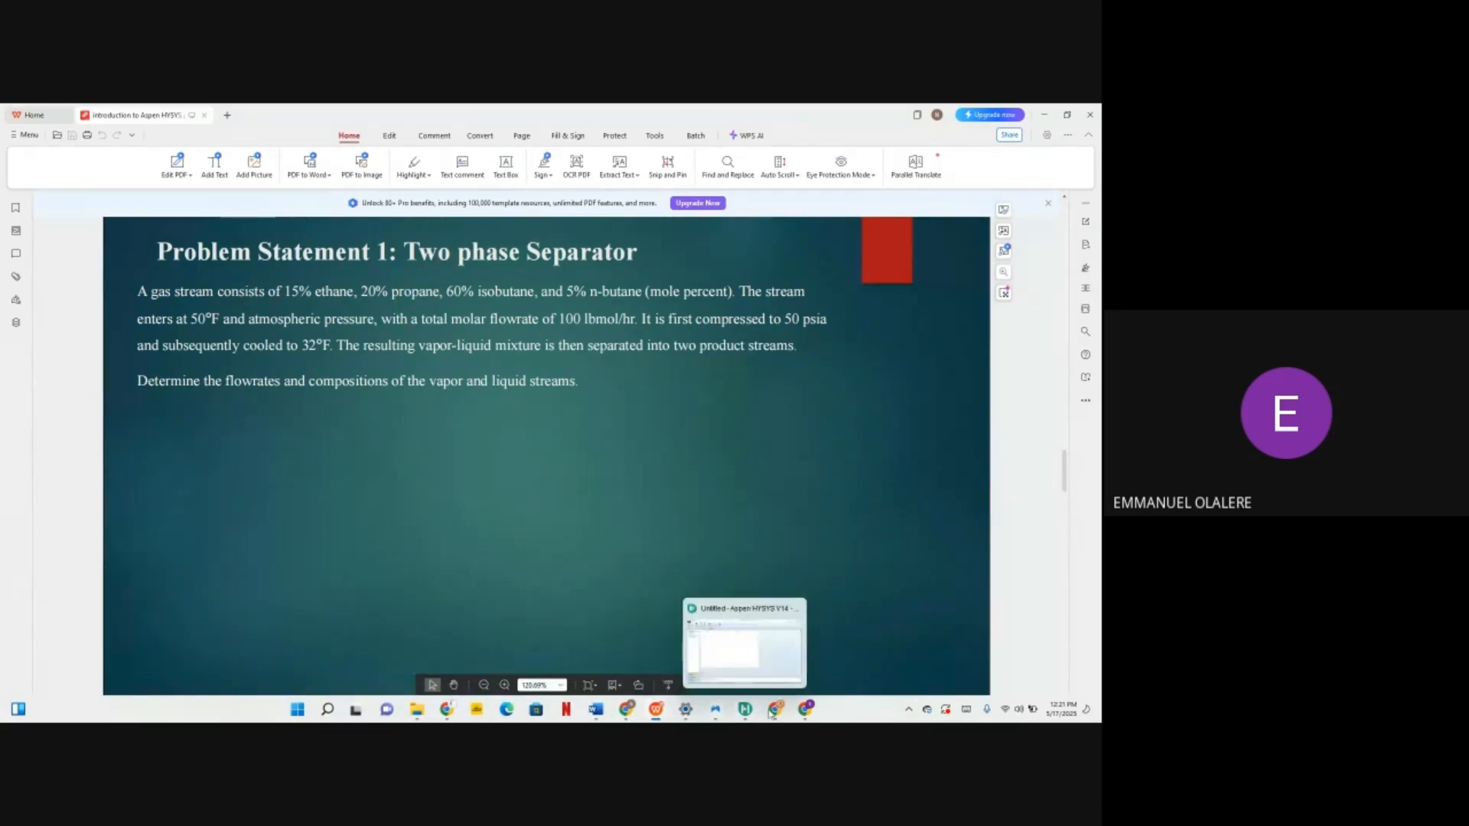
{"action": "left_click", "coordinate": [762, 662]}
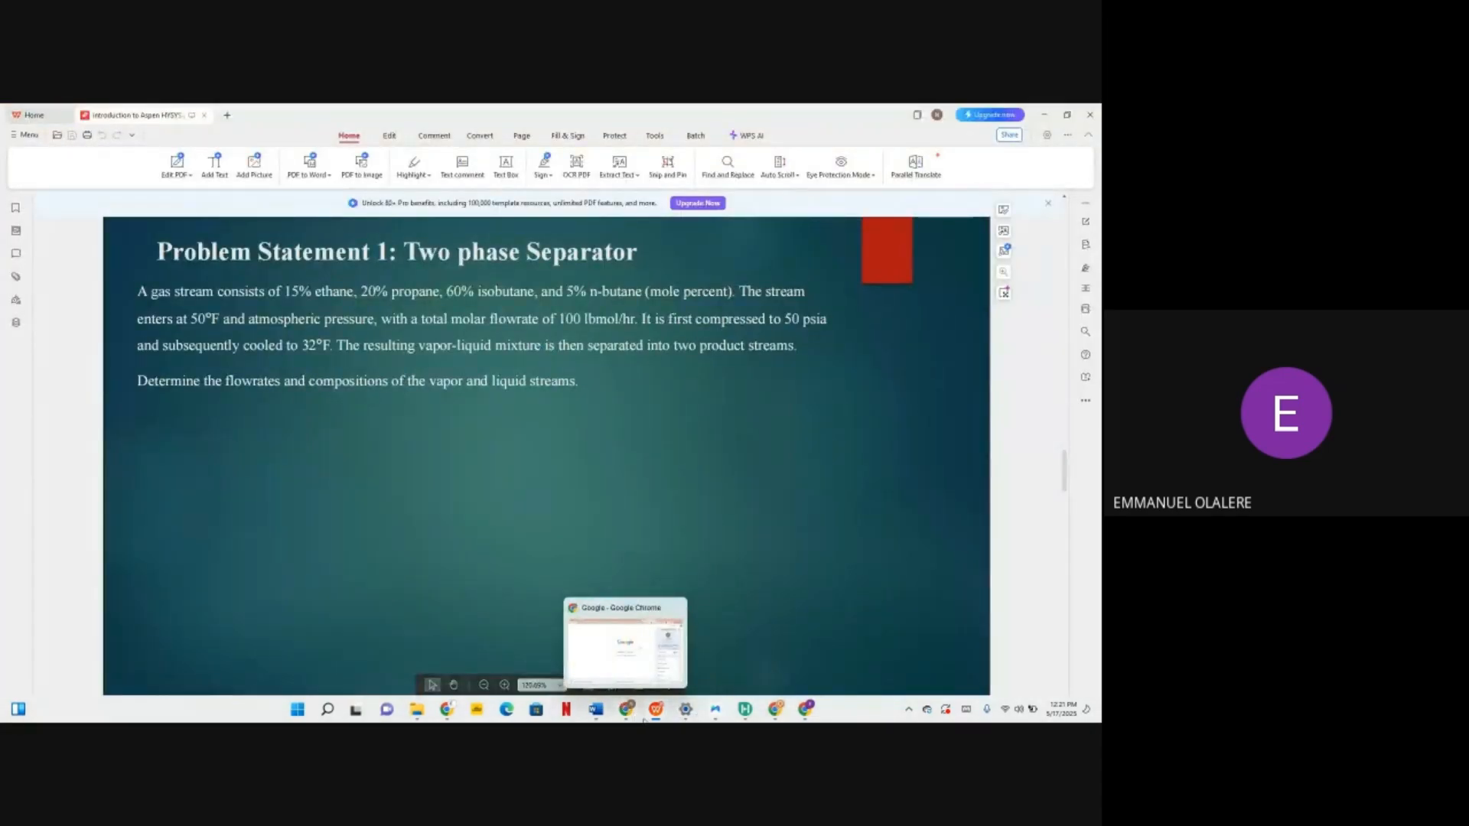
Switch to the Google Meet call and present the entire Screen 2 instead of the current screen.
{"action": "mouse_move", "coordinate": [775, 709]}
{"action": "left_click", "coordinate": [775, 661]}
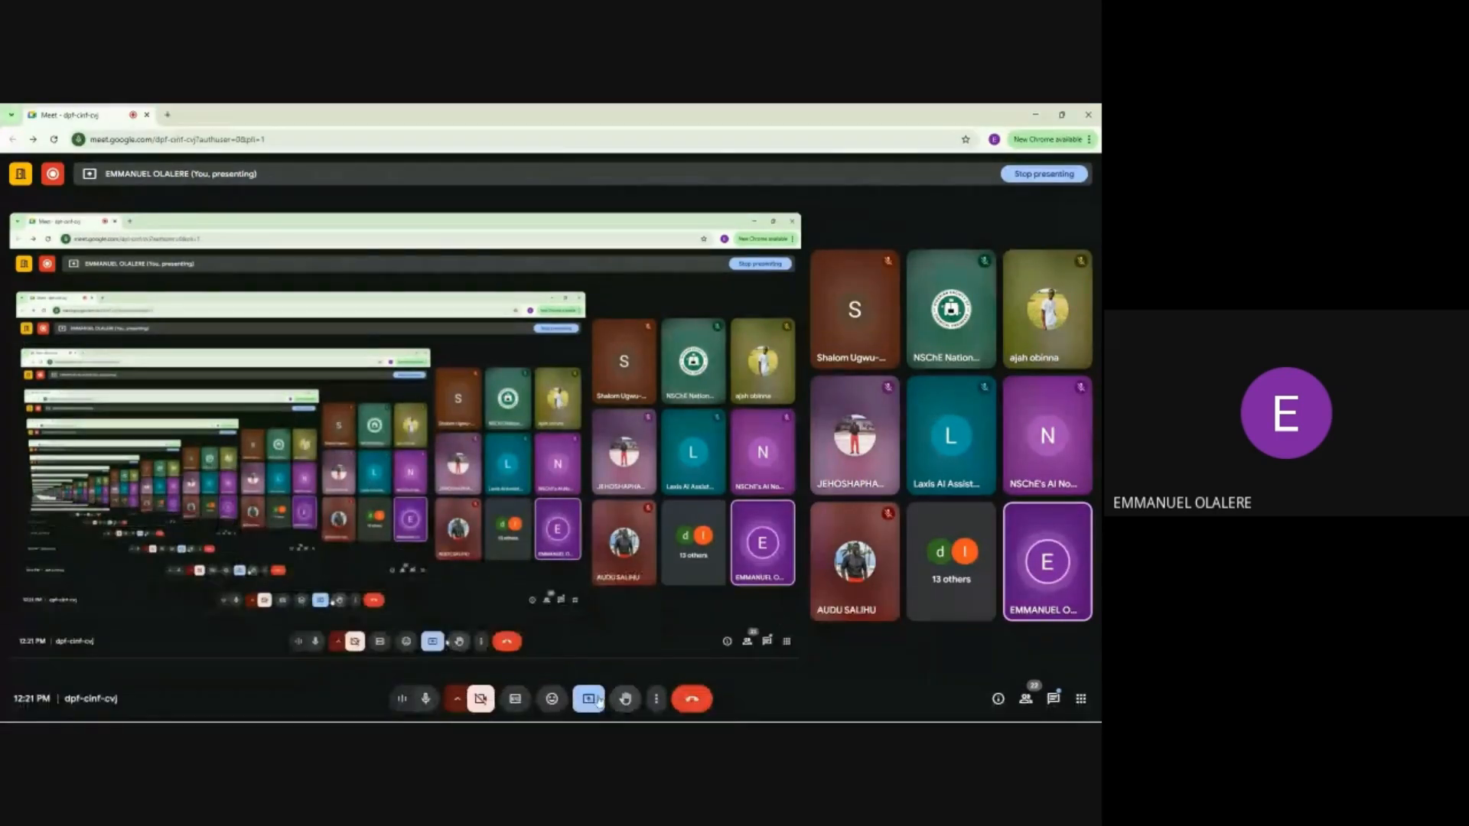
{"action": "left_click", "coordinate": [588, 699]}
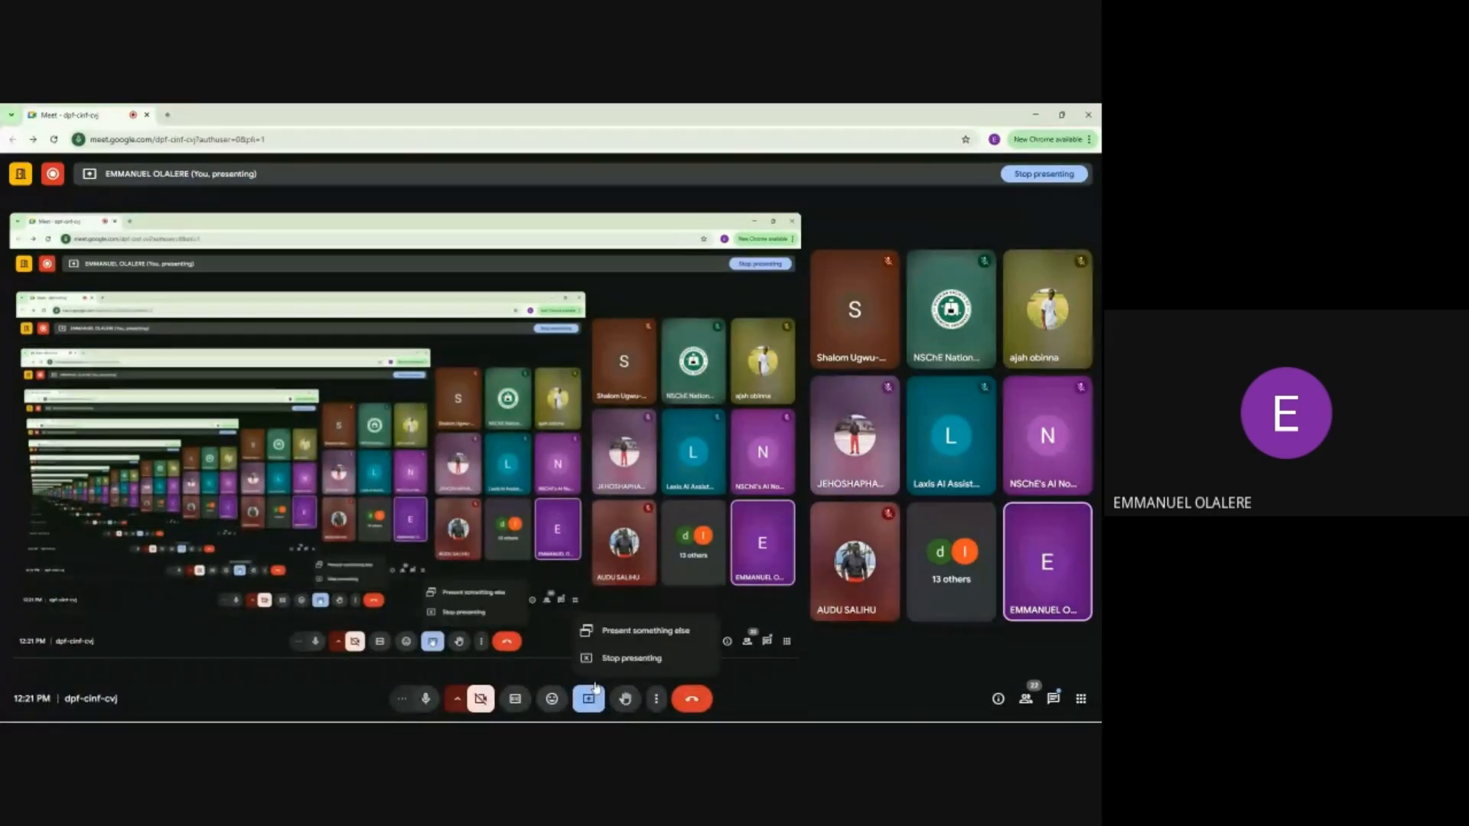
{"action": "left_click", "coordinate": [644, 635]}
{"action": "left_click", "coordinate": [656, 208]}
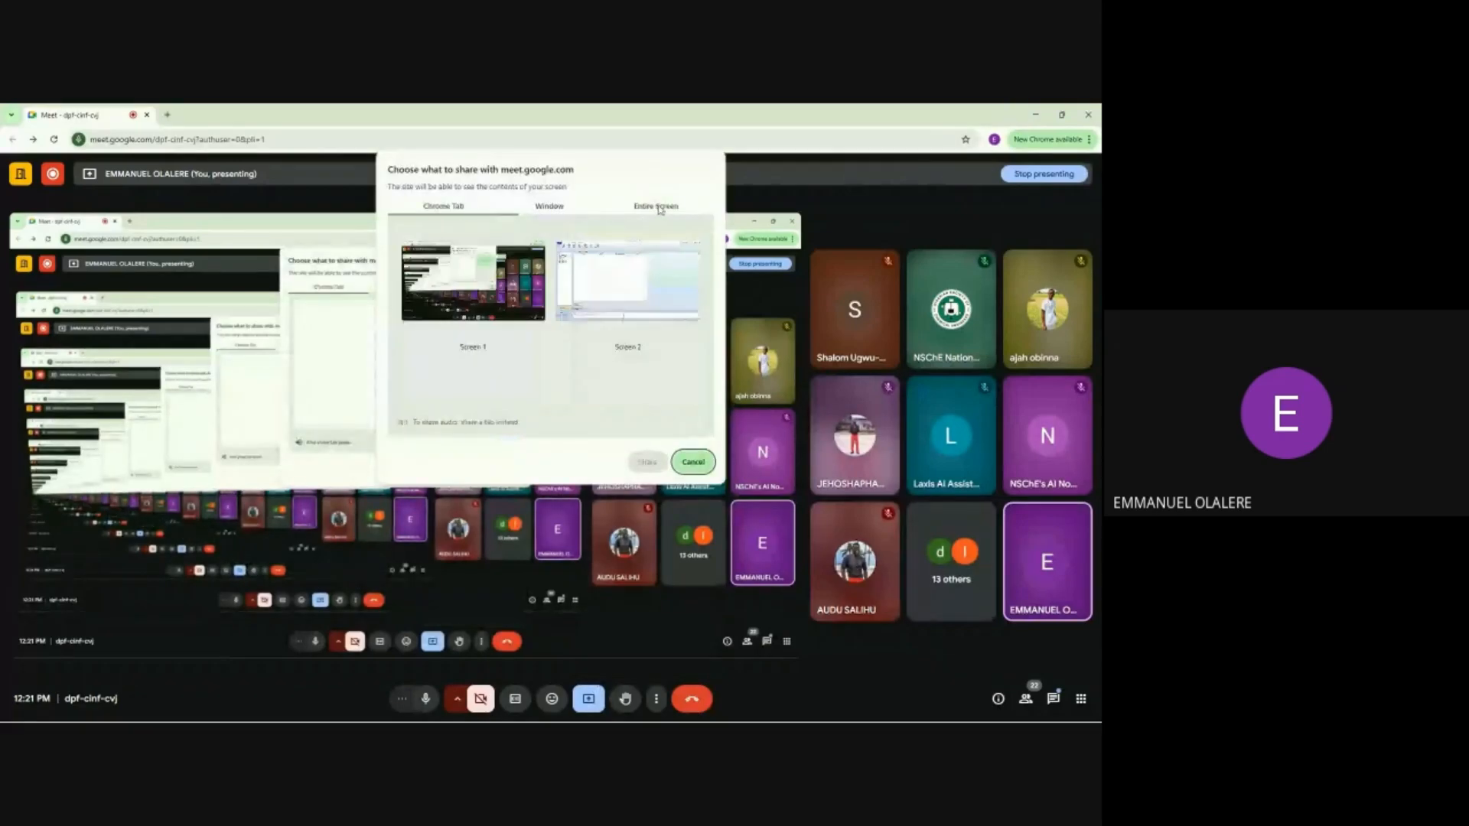
{"action": "left_click", "coordinate": [627, 294]}
{"action": "left_click", "coordinate": [645, 461]}
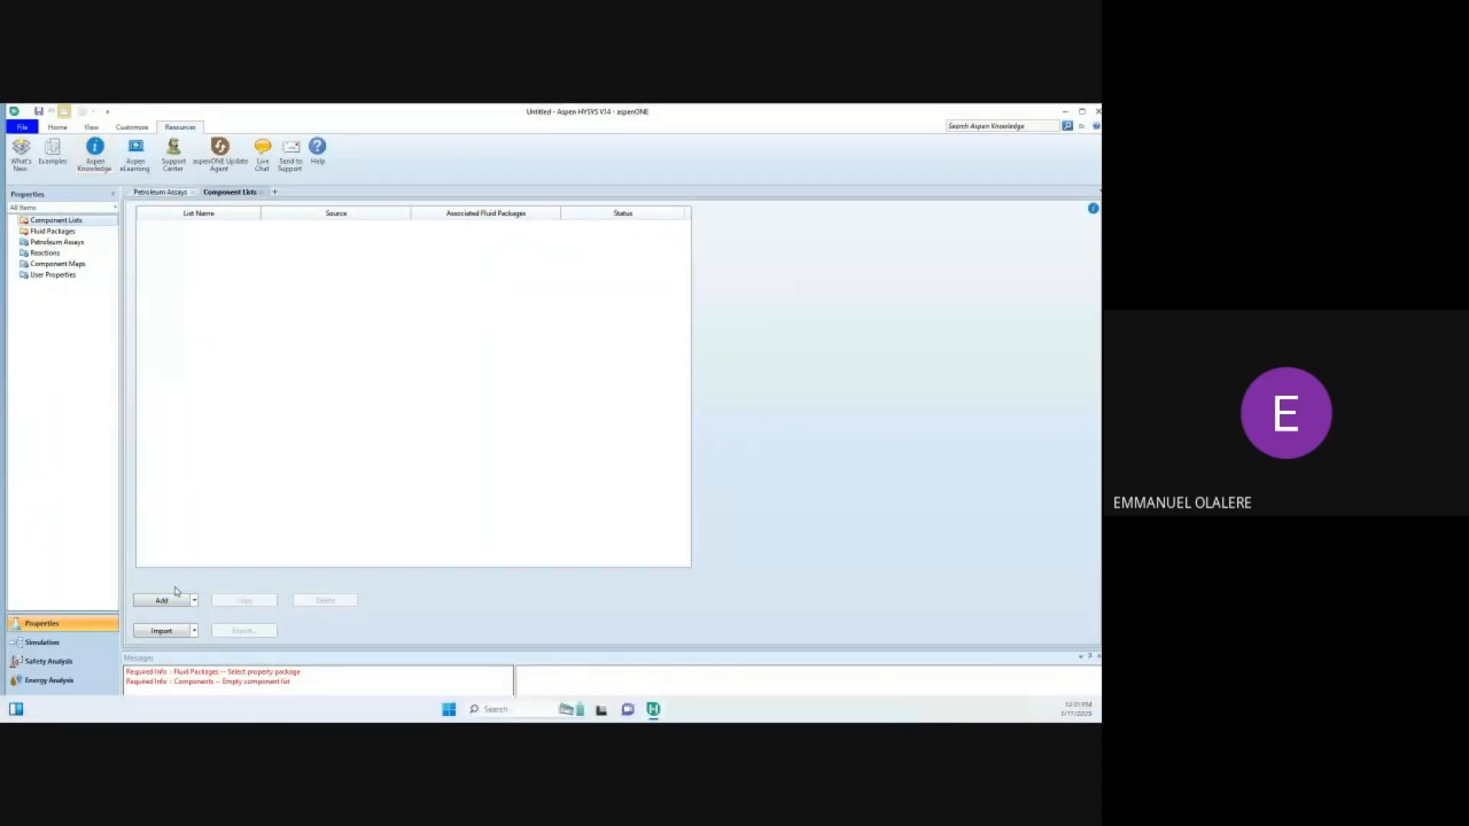
Create a component list from the HYSYS databank and add Ethane, Propane, i-Butane and n-Butane to it.
{"action": "left_click", "coordinate": [162, 600]}
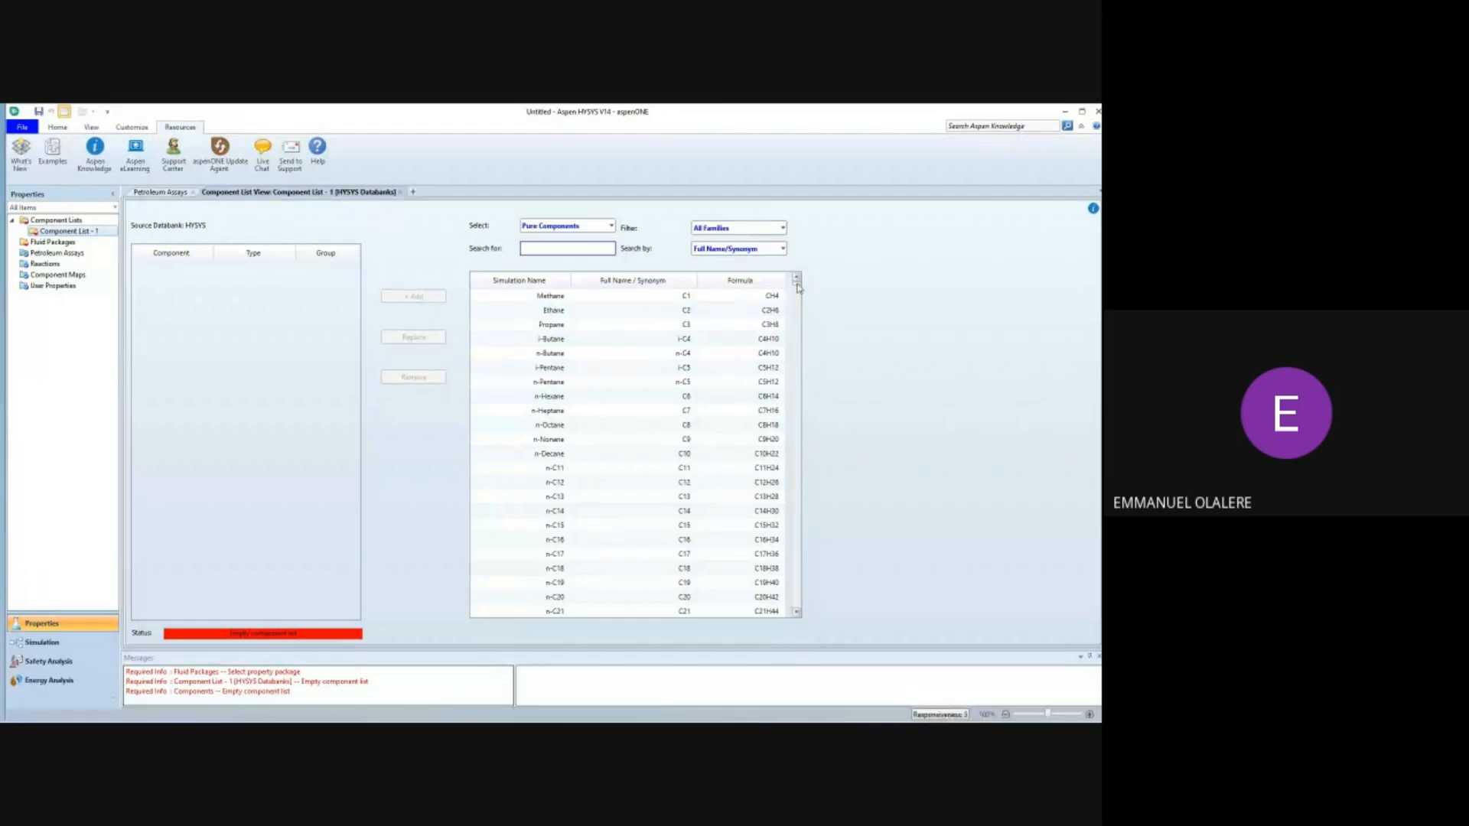
{"action": "scroll", "coordinate": [780, 329], "scroll_direction": "down", "scroll_amount": 20}
{"action": "scroll", "coordinate": [777, 452], "scroll_direction": "down", "scroll_amount": 20}
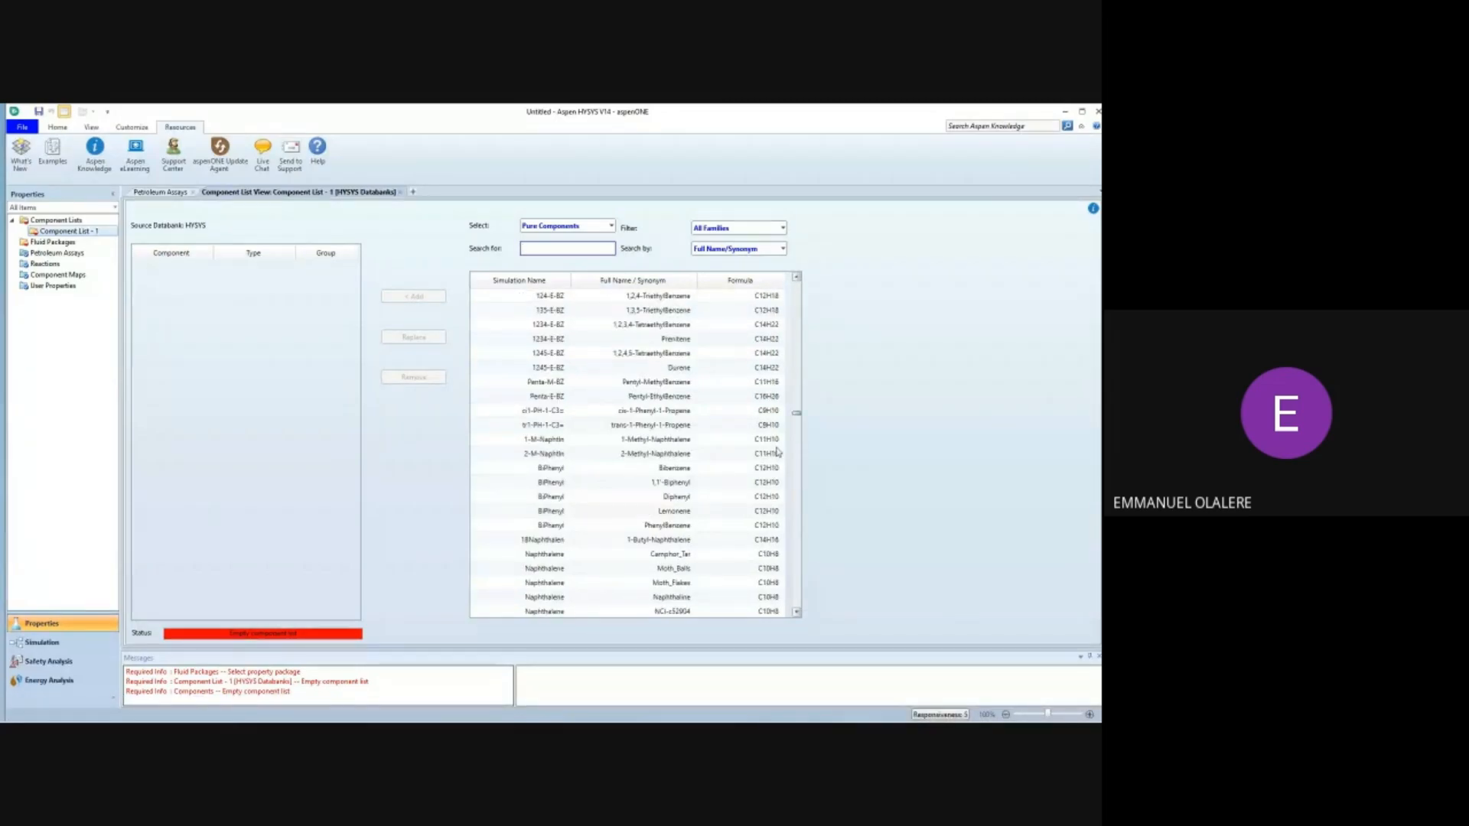
{"action": "left_click_drag", "start_coordinate": [845, 420], "coordinate": [798, 277]}
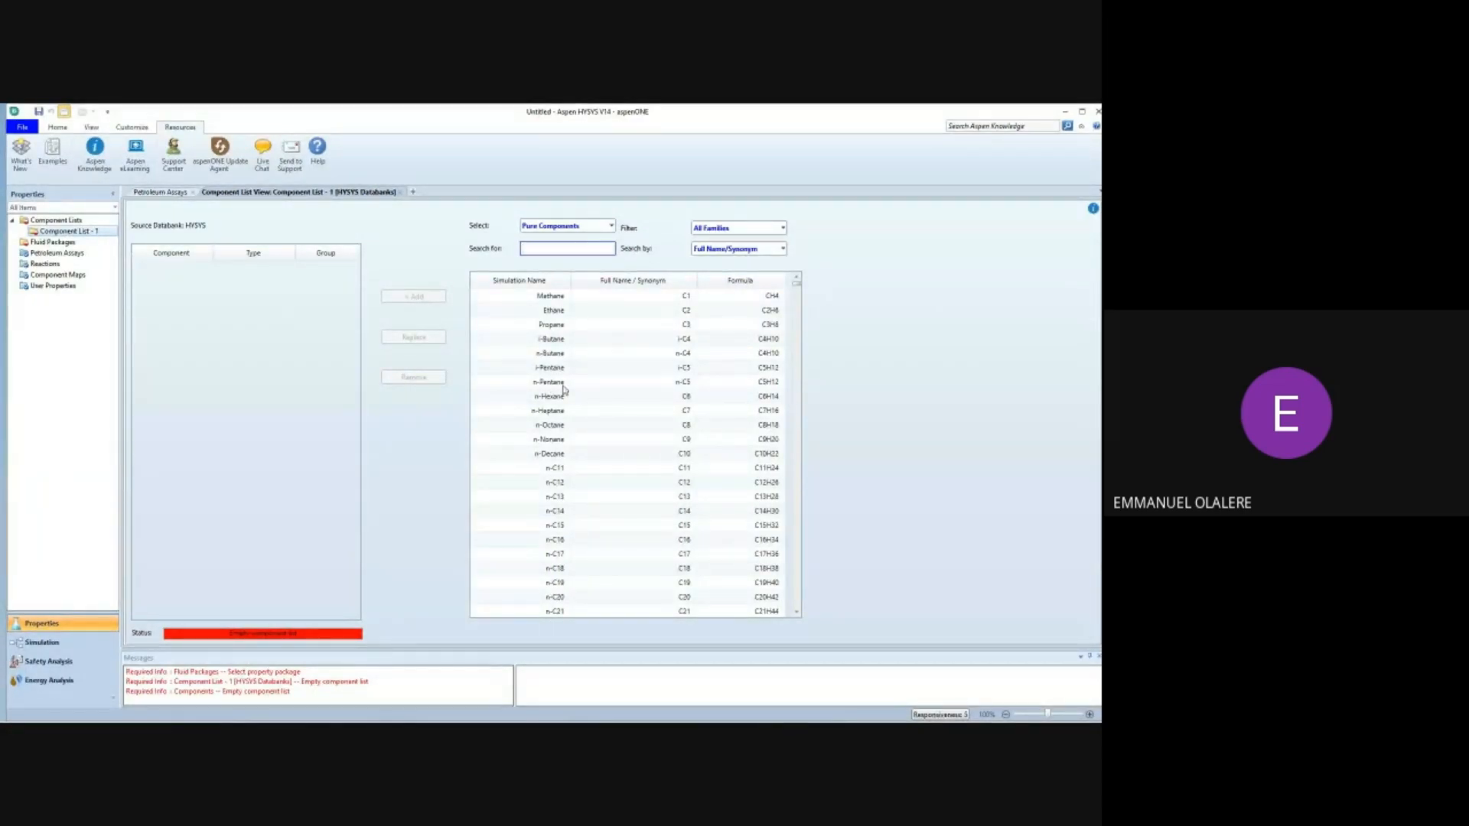
{"action": "left_click", "coordinate": [552, 310]}
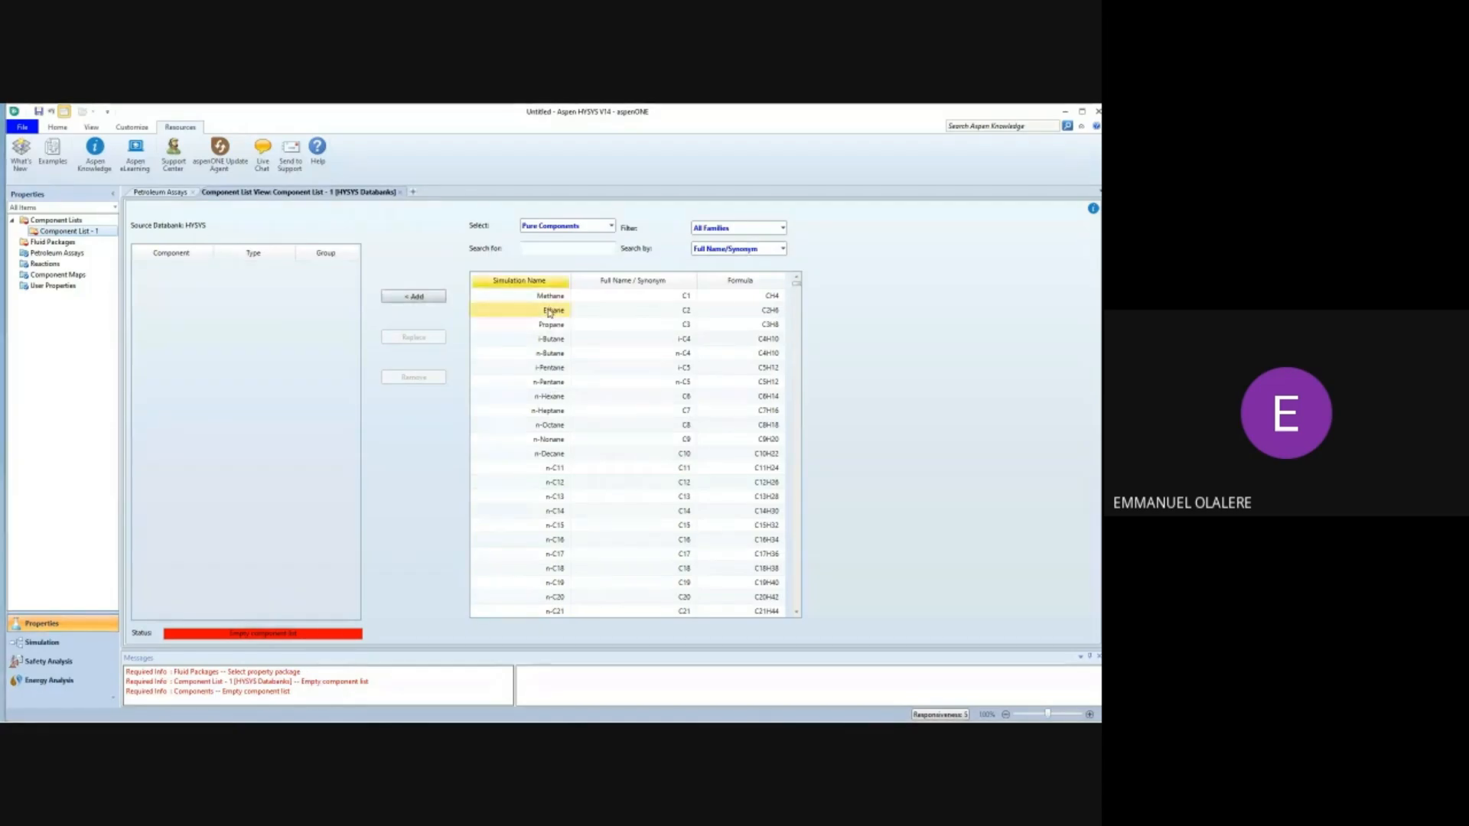
{"action": "left_click", "coordinate": [416, 297]}
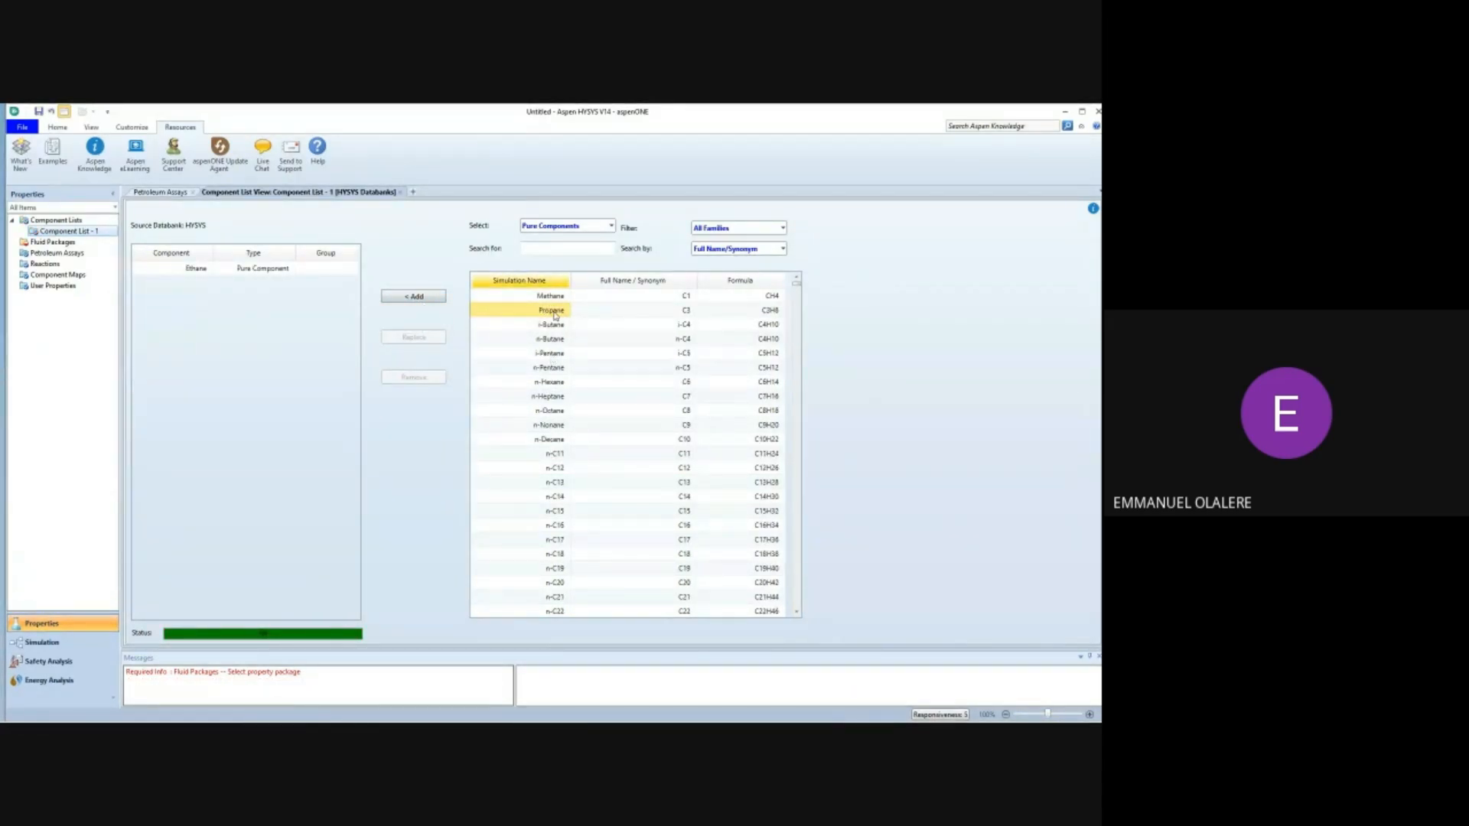
{"action": "left_click", "coordinate": [420, 297]}
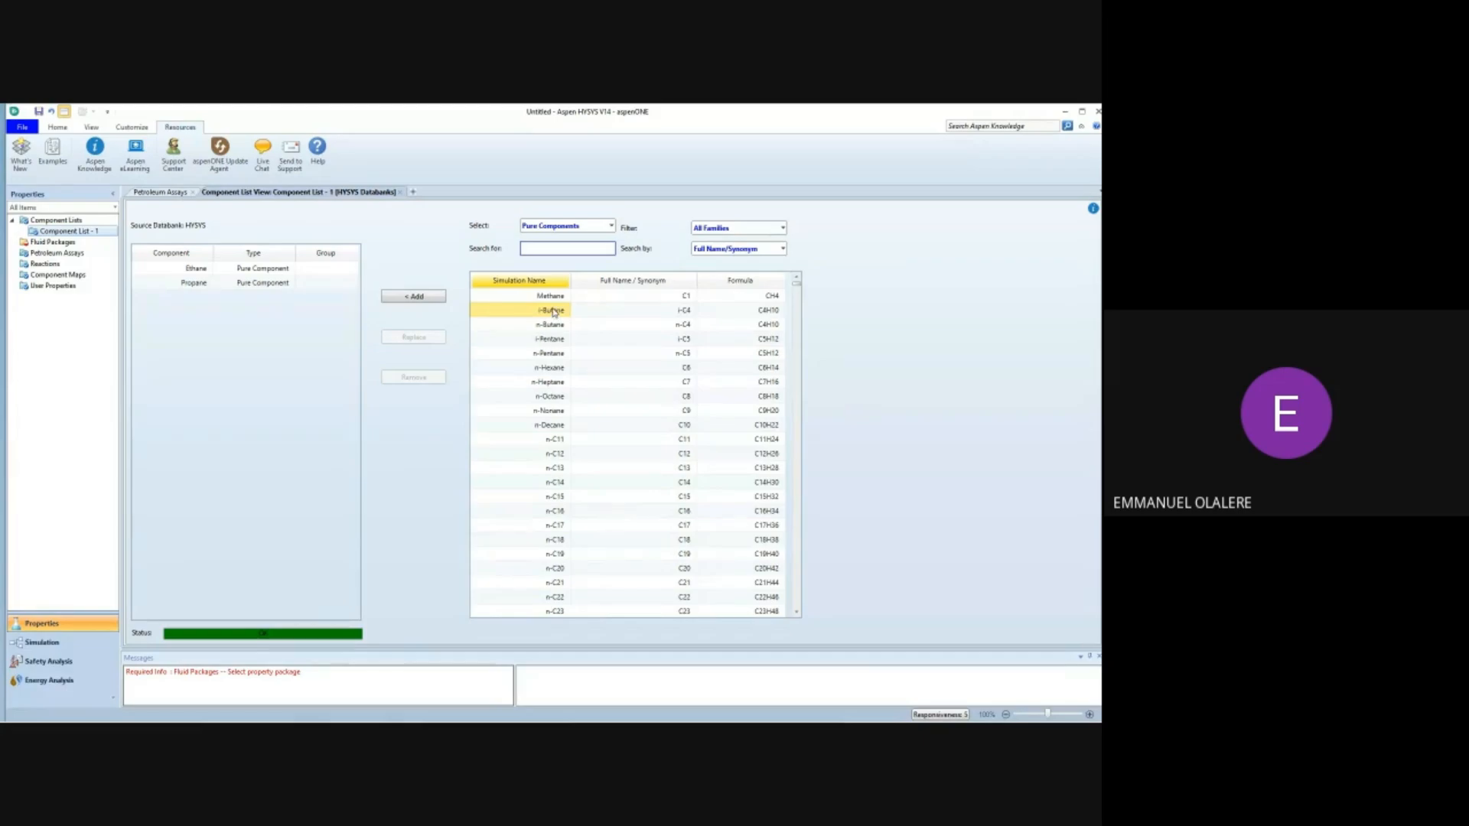
{"action": "left_click", "coordinate": [413, 298]}
{"action": "left_click", "coordinate": [405, 298]}
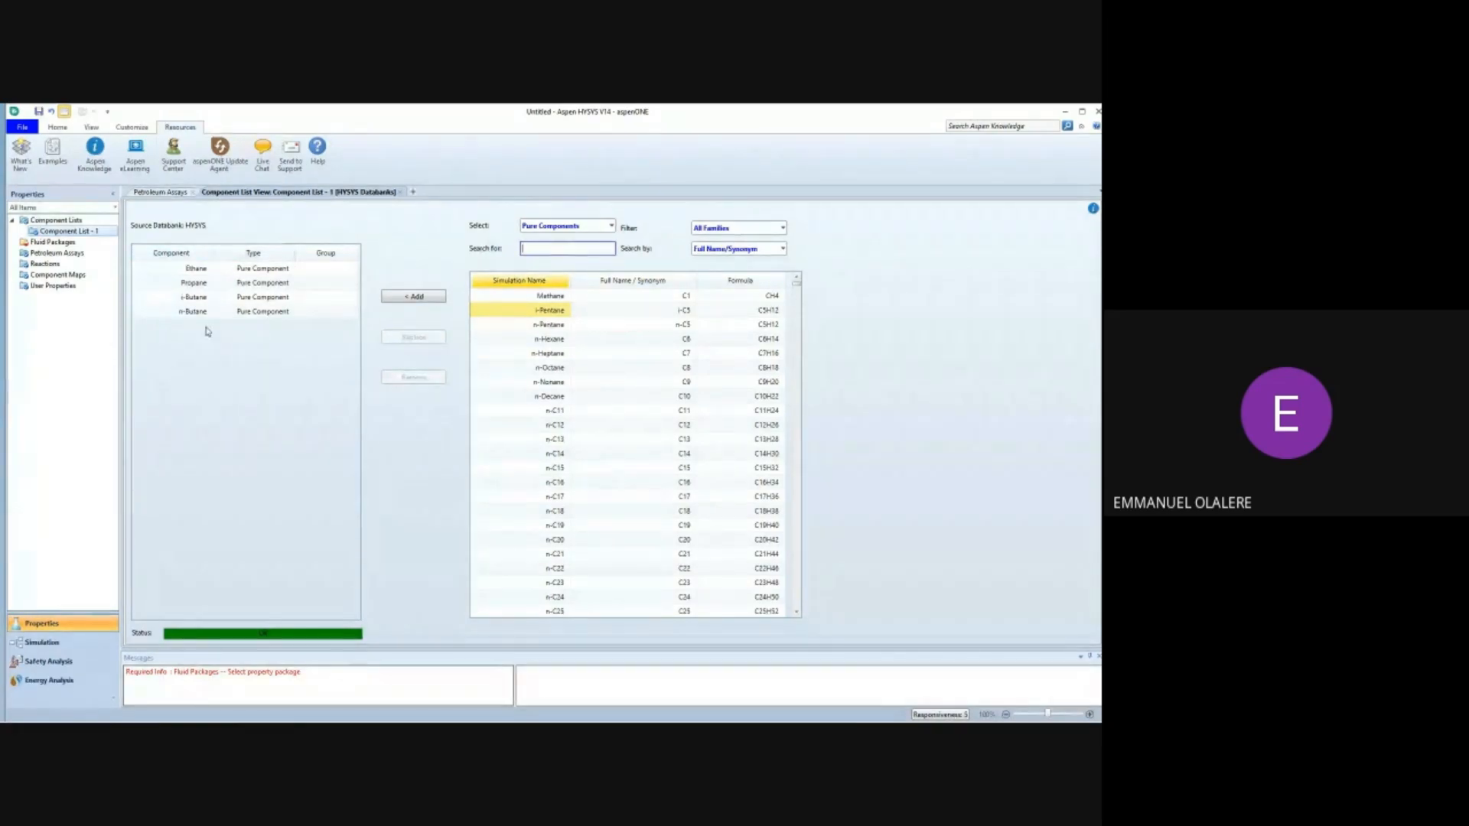
Add a fluid package for Component List - 1 using the Peng-Robinson property package.
{"action": "left_click", "coordinate": [74, 240]}
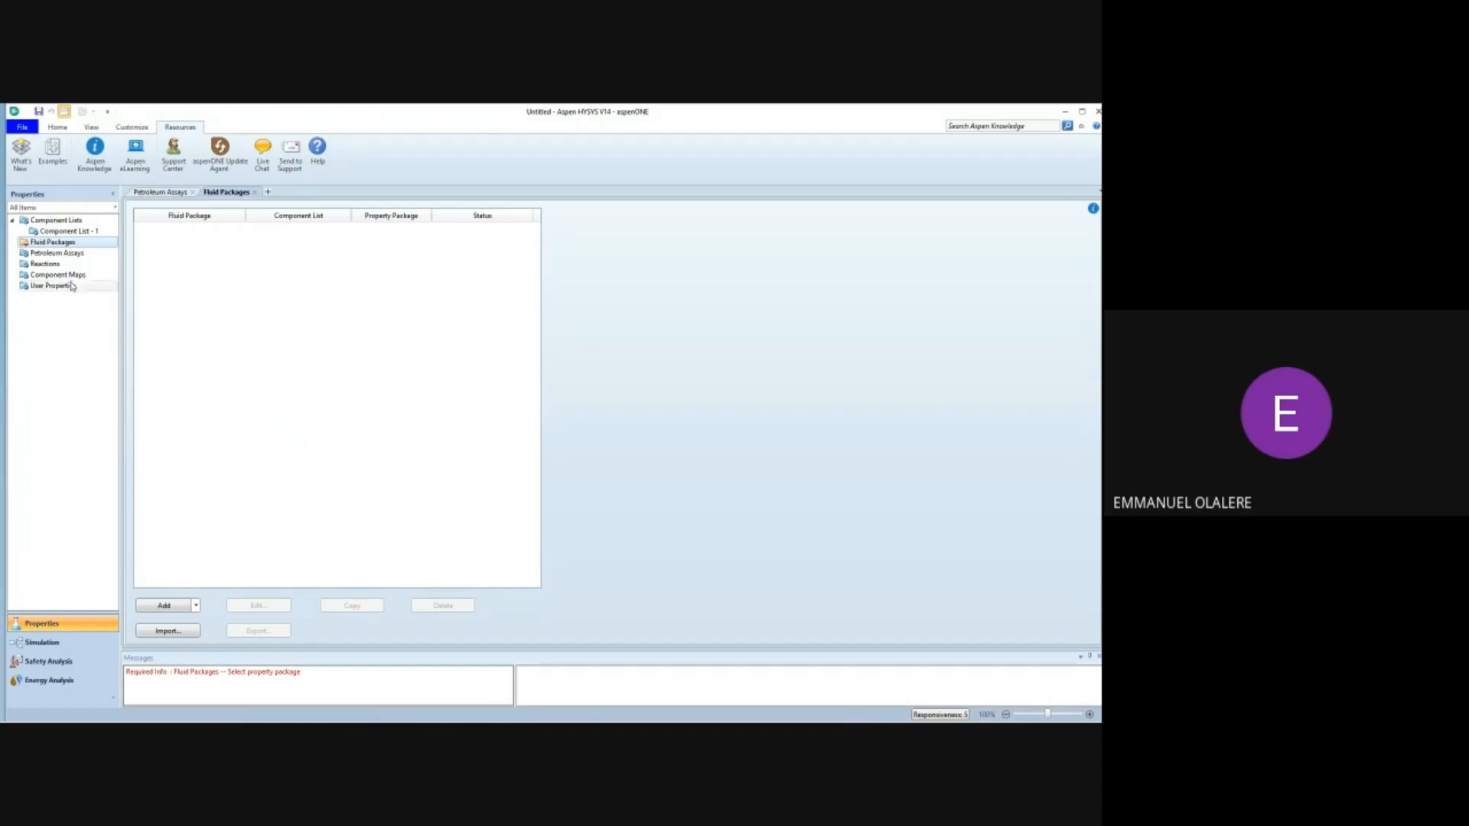
{"action": "left_click", "coordinate": [164, 605]}
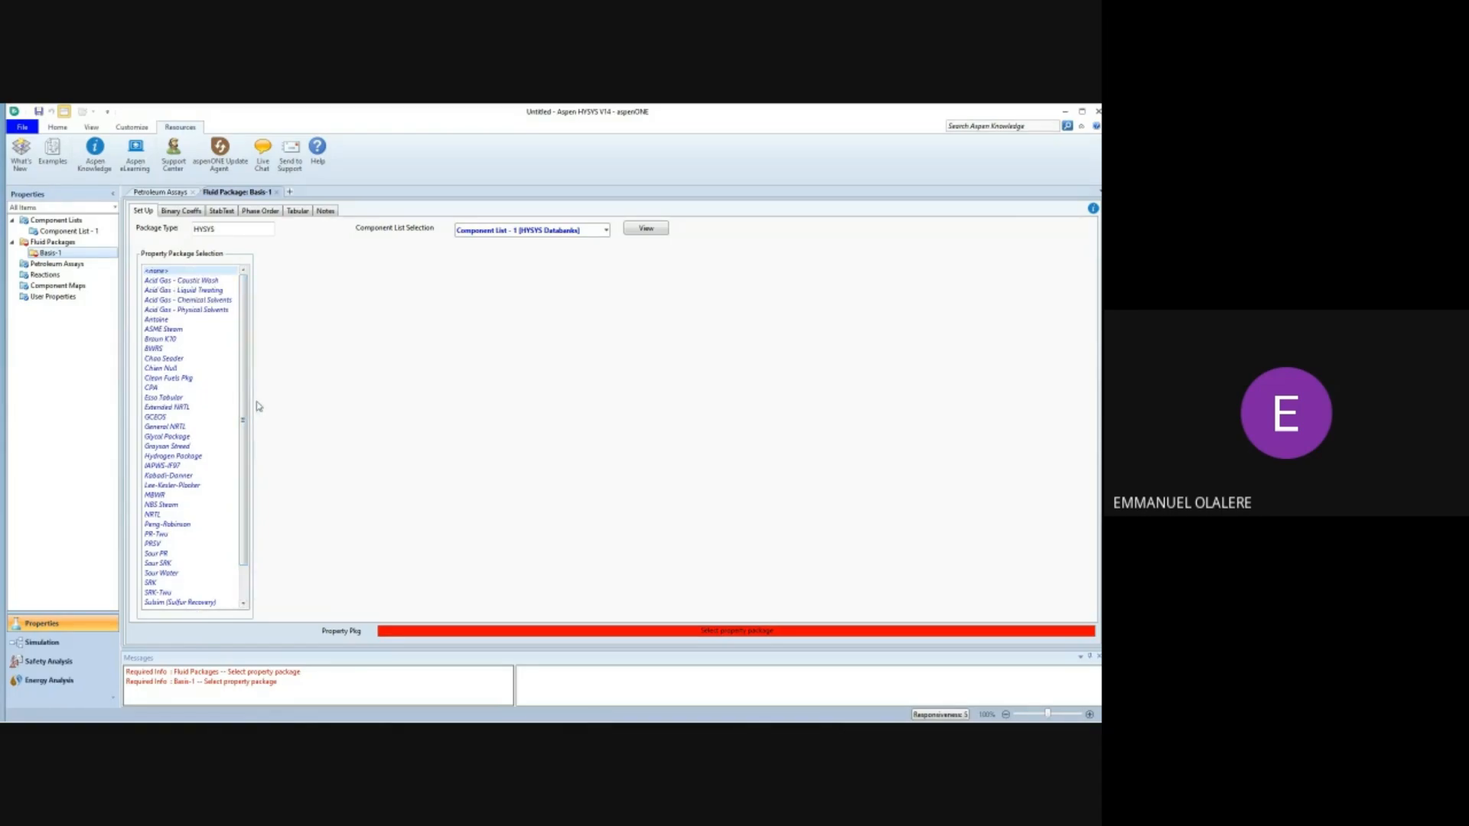
{"action": "scroll", "coordinate": [250, 435], "scroll_direction": "down", "scroll_amount": 1}
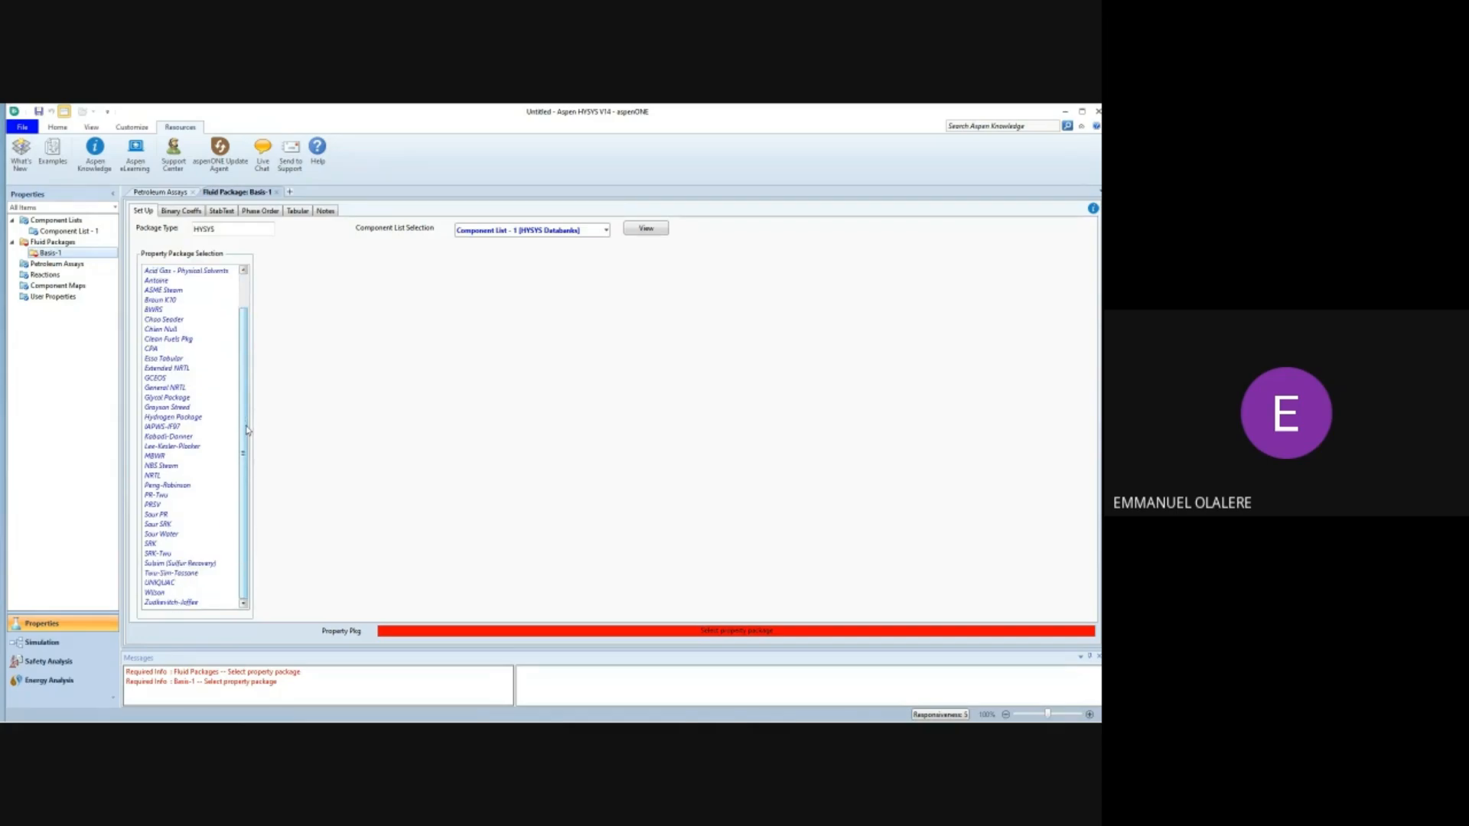
{"action": "left_click", "coordinate": [165, 486]}
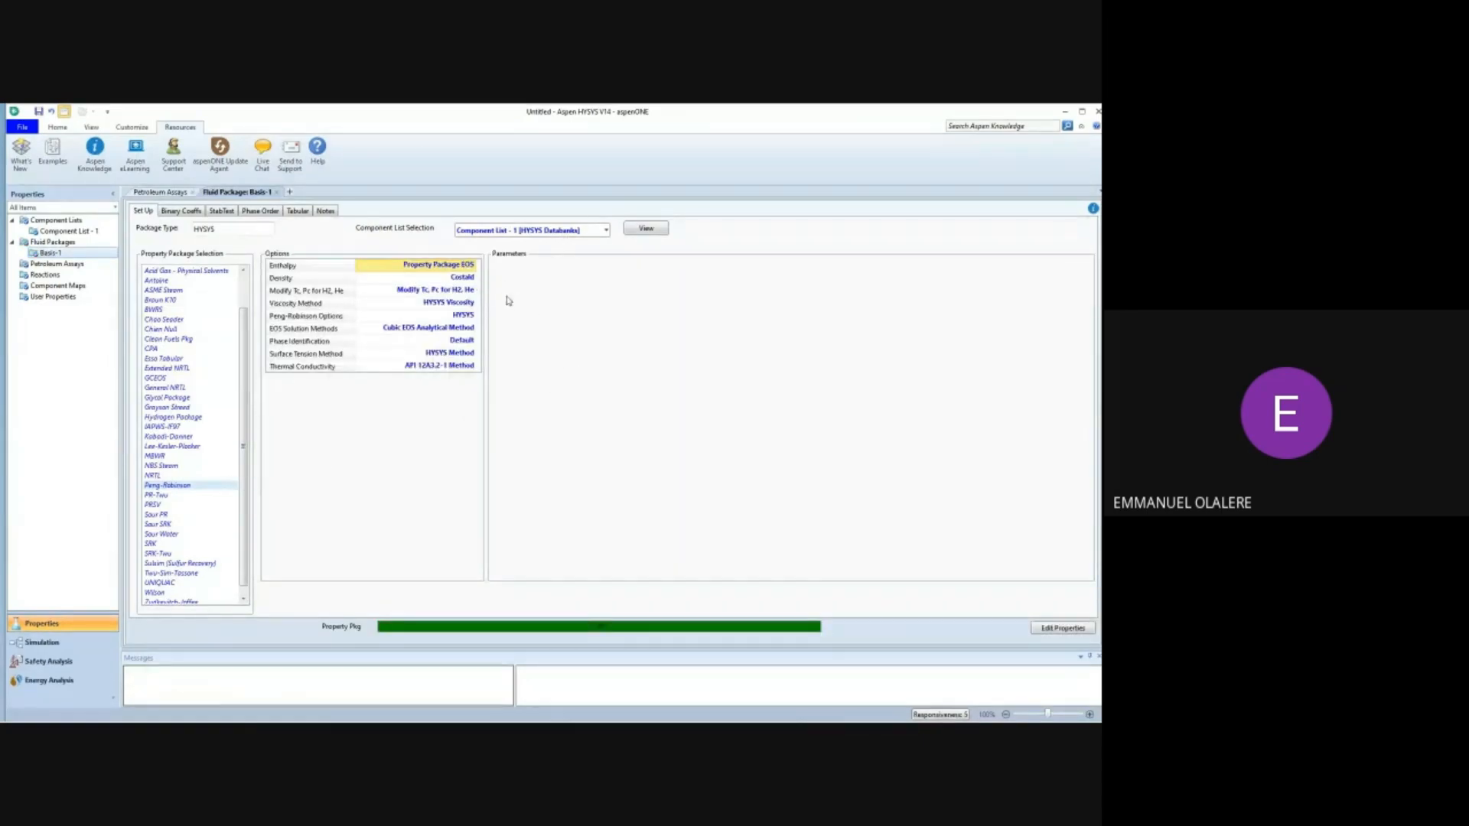
{"action": "left_click", "coordinate": [55, 230]}
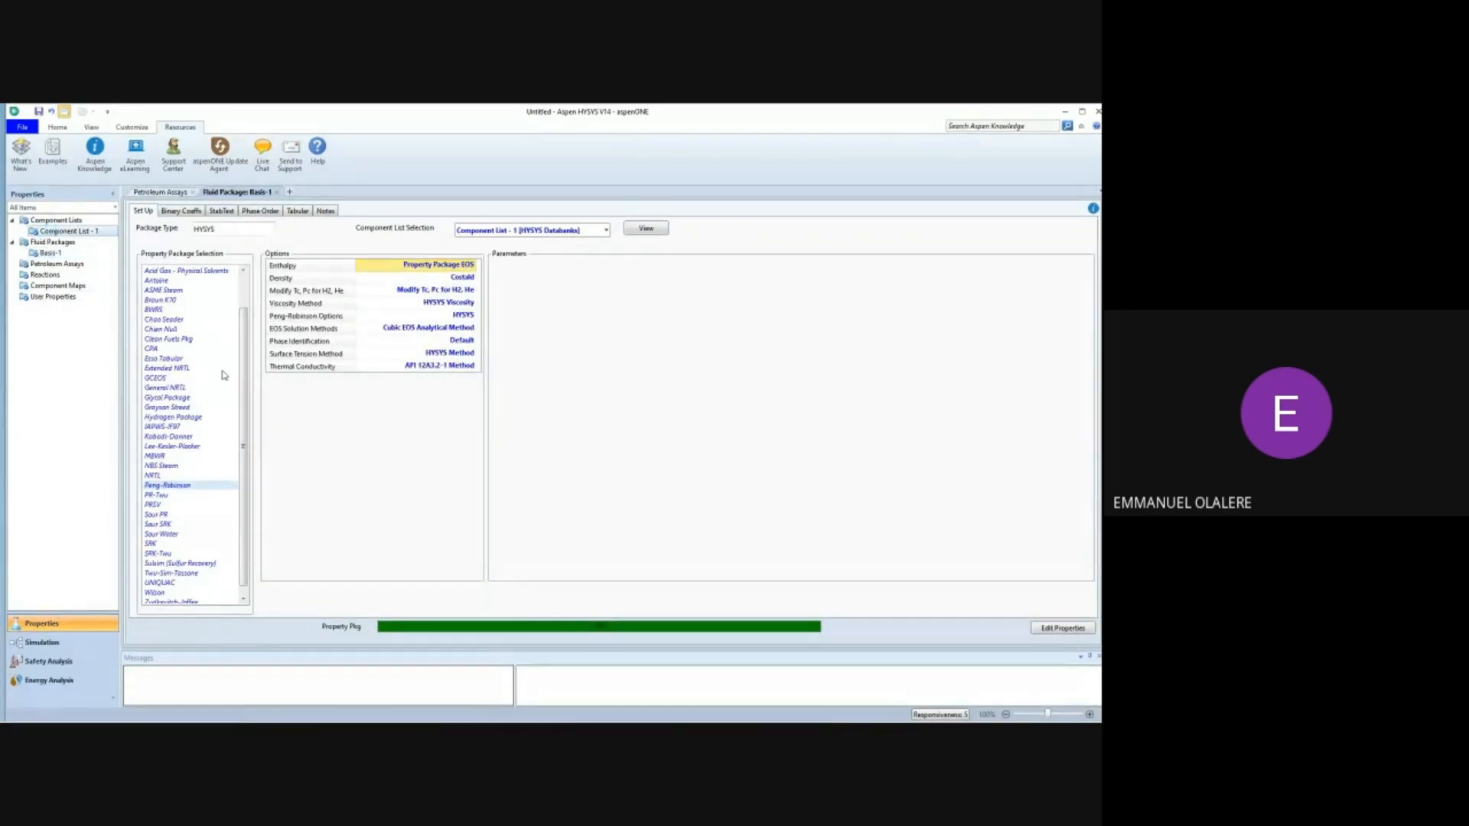
{"action": "left_click", "coordinate": [51, 253]}
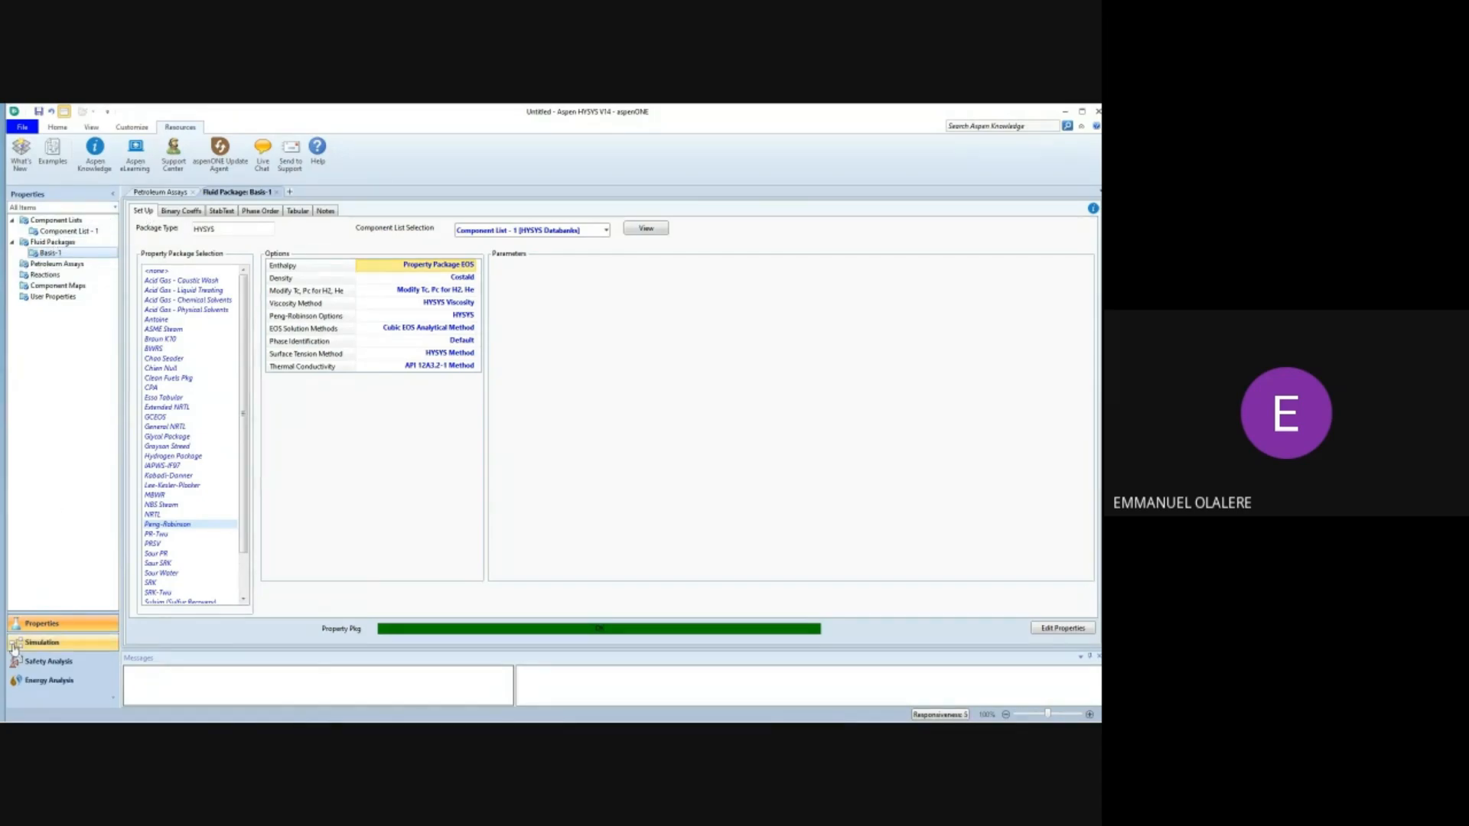
Enter the simulation environment and move the model palette out of the way of the empty flowsheet.
{"action": "left_click", "coordinate": [45, 649]}
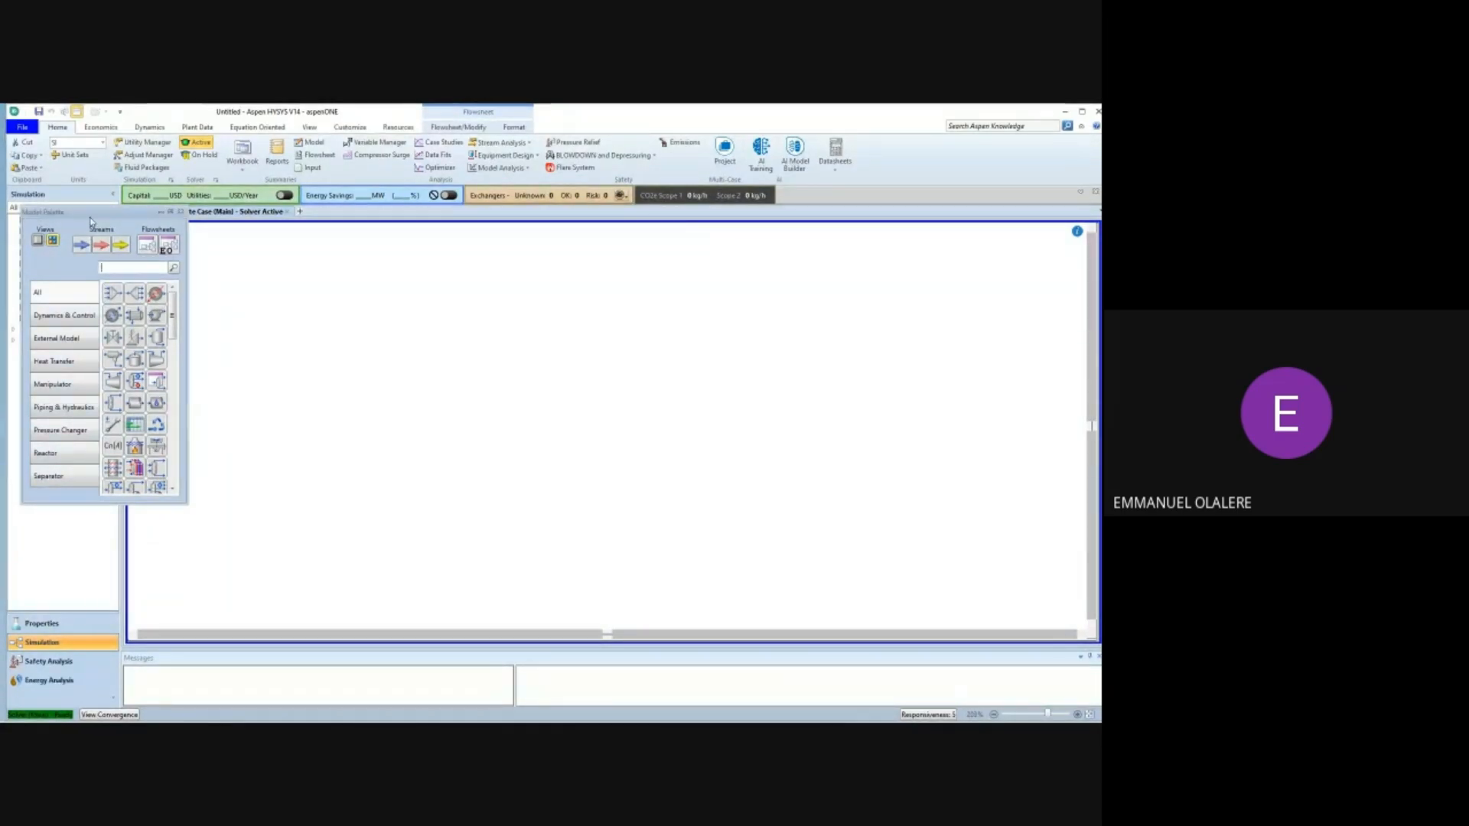
{"action": "left_click_drag", "start_coordinate": [89, 213], "coordinate": [69, 194]}
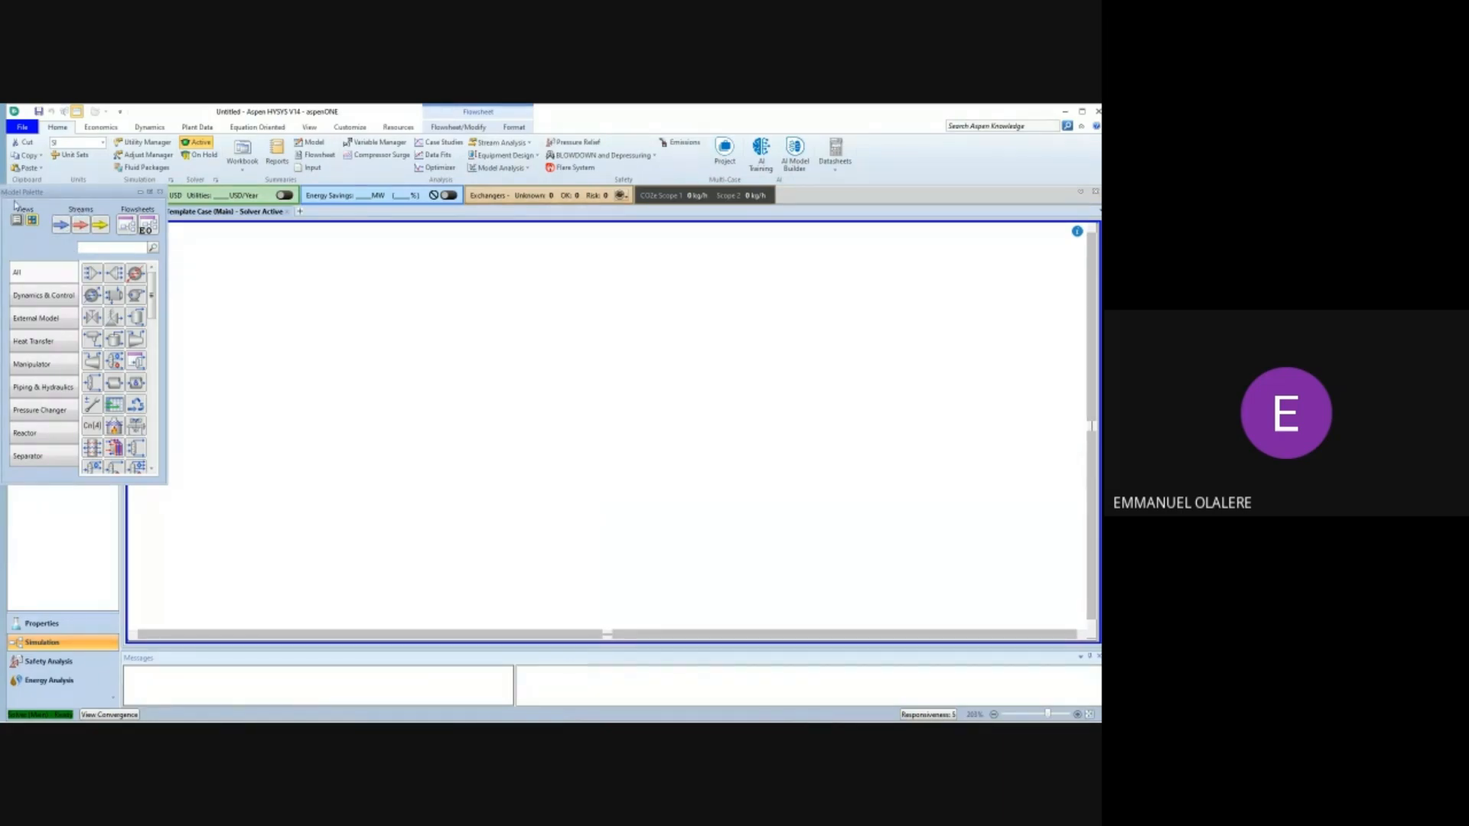
{"action": "left_click_drag", "start_coordinate": [52, 199], "coordinate": [89, 158]}
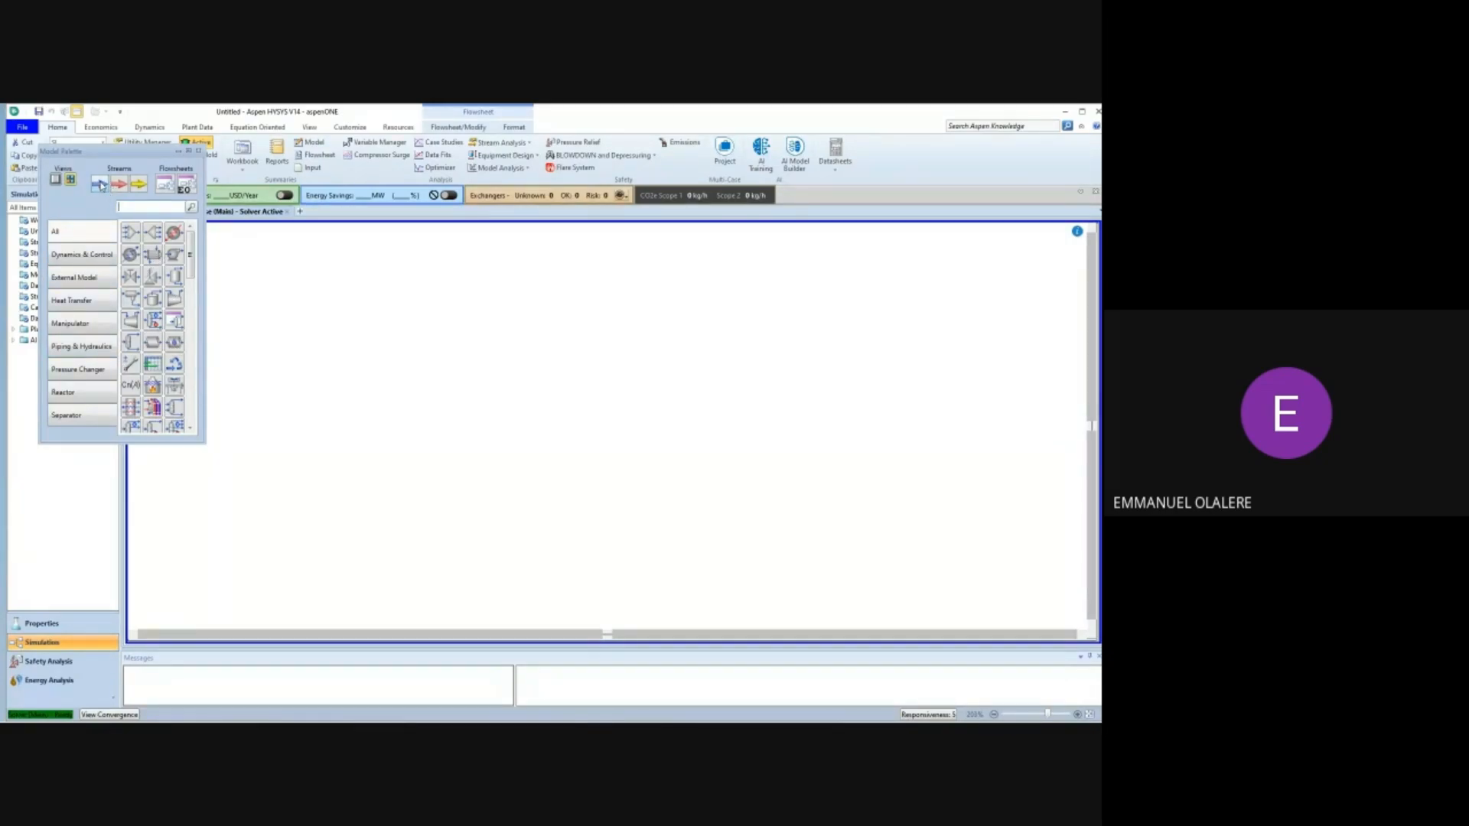
Place a material stream on the empty flowsheet.
{"action": "left_click", "coordinate": [102, 188]}
{"action": "left_click", "coordinate": [97, 188]}
{"action": "left_click", "coordinate": [314, 392]}
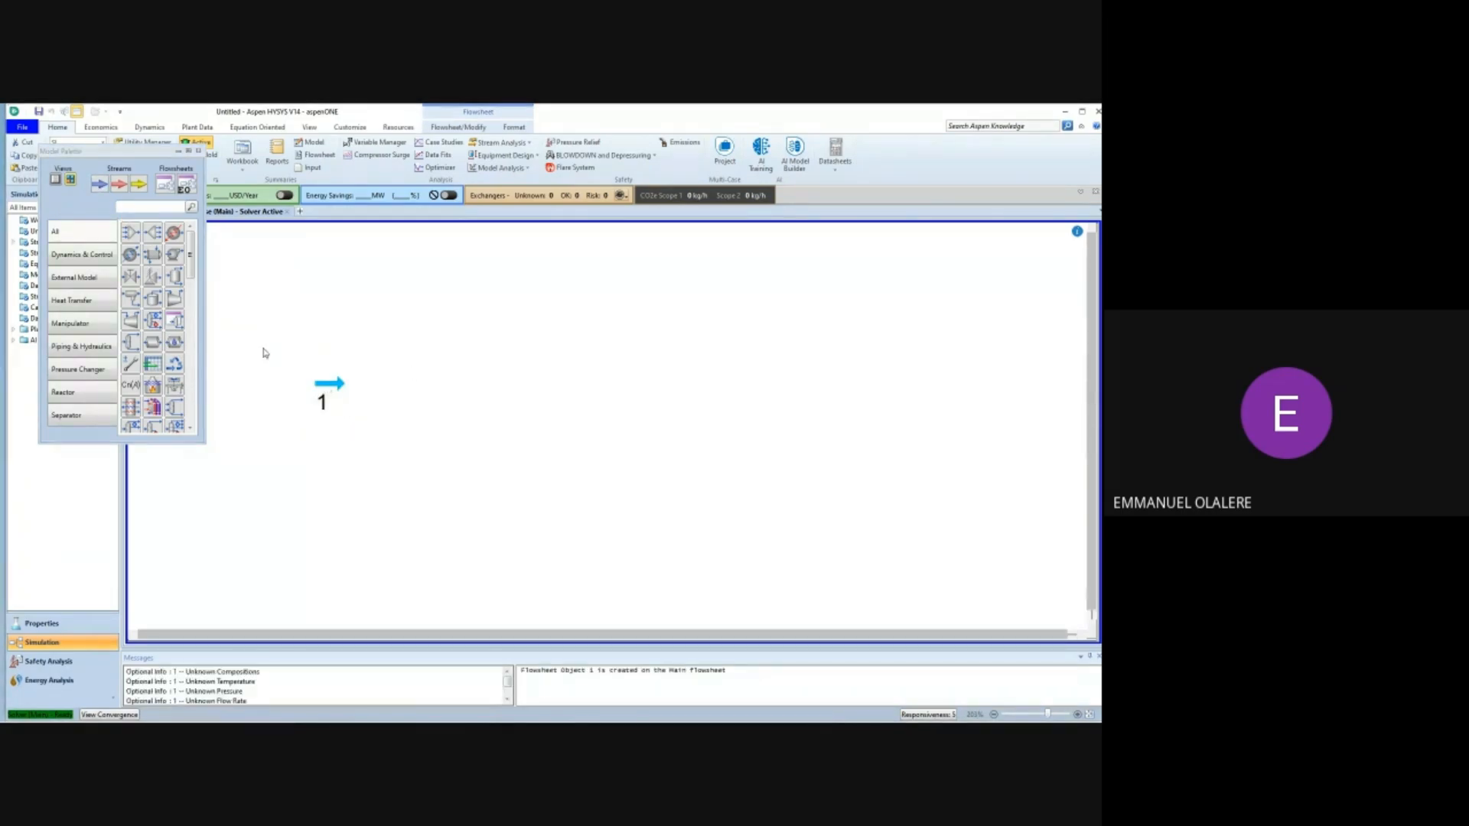
Close the model palette, open stream 1's property view and maximize it.
{"action": "mouse_move", "coordinate": [330, 396]}
{"action": "left_click", "coordinate": [324, 388]}
{"action": "double_click", "coordinate": [312, 397]}
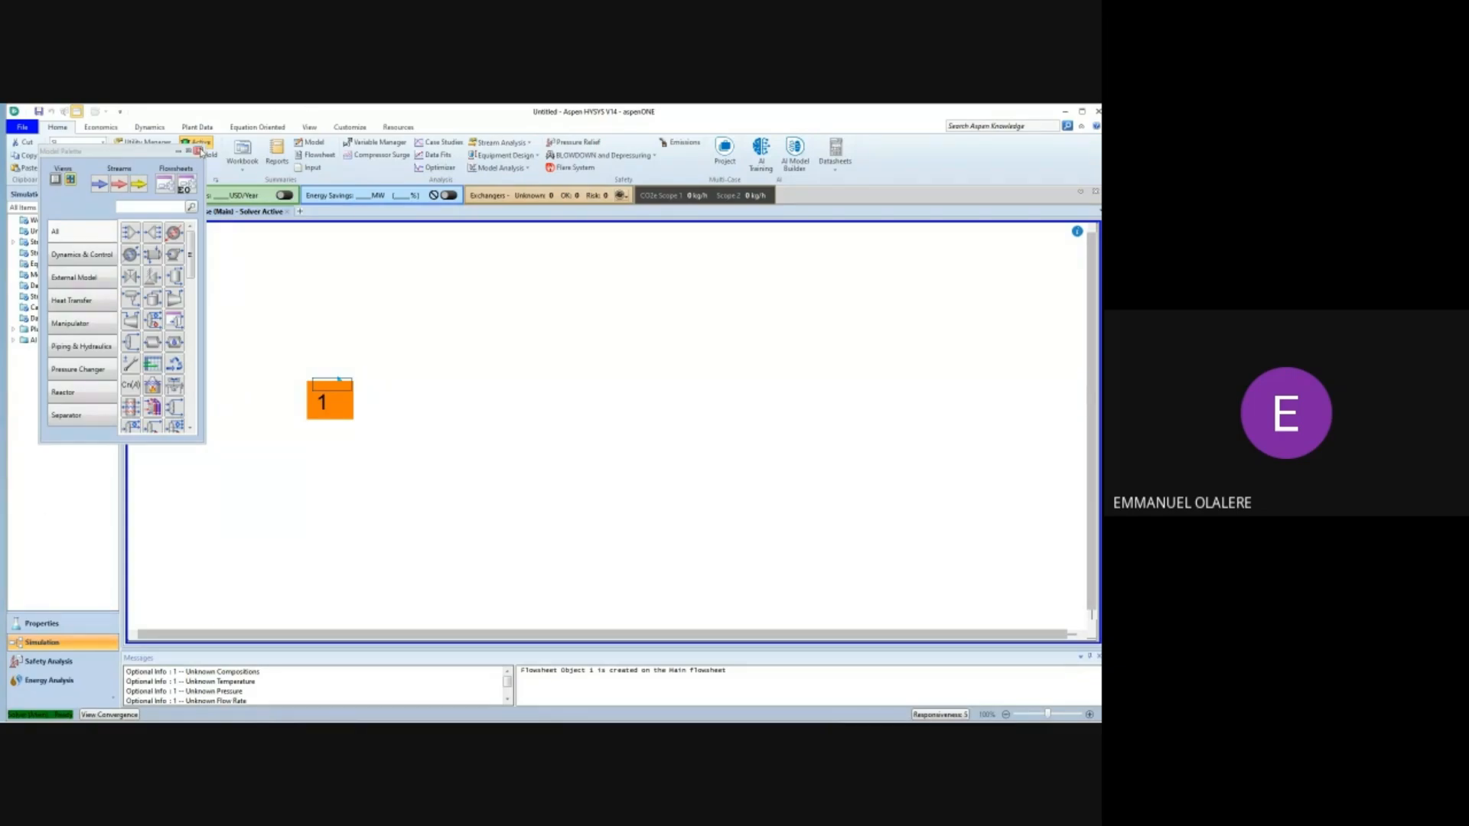
{"action": "left_click", "coordinate": [198, 152]}
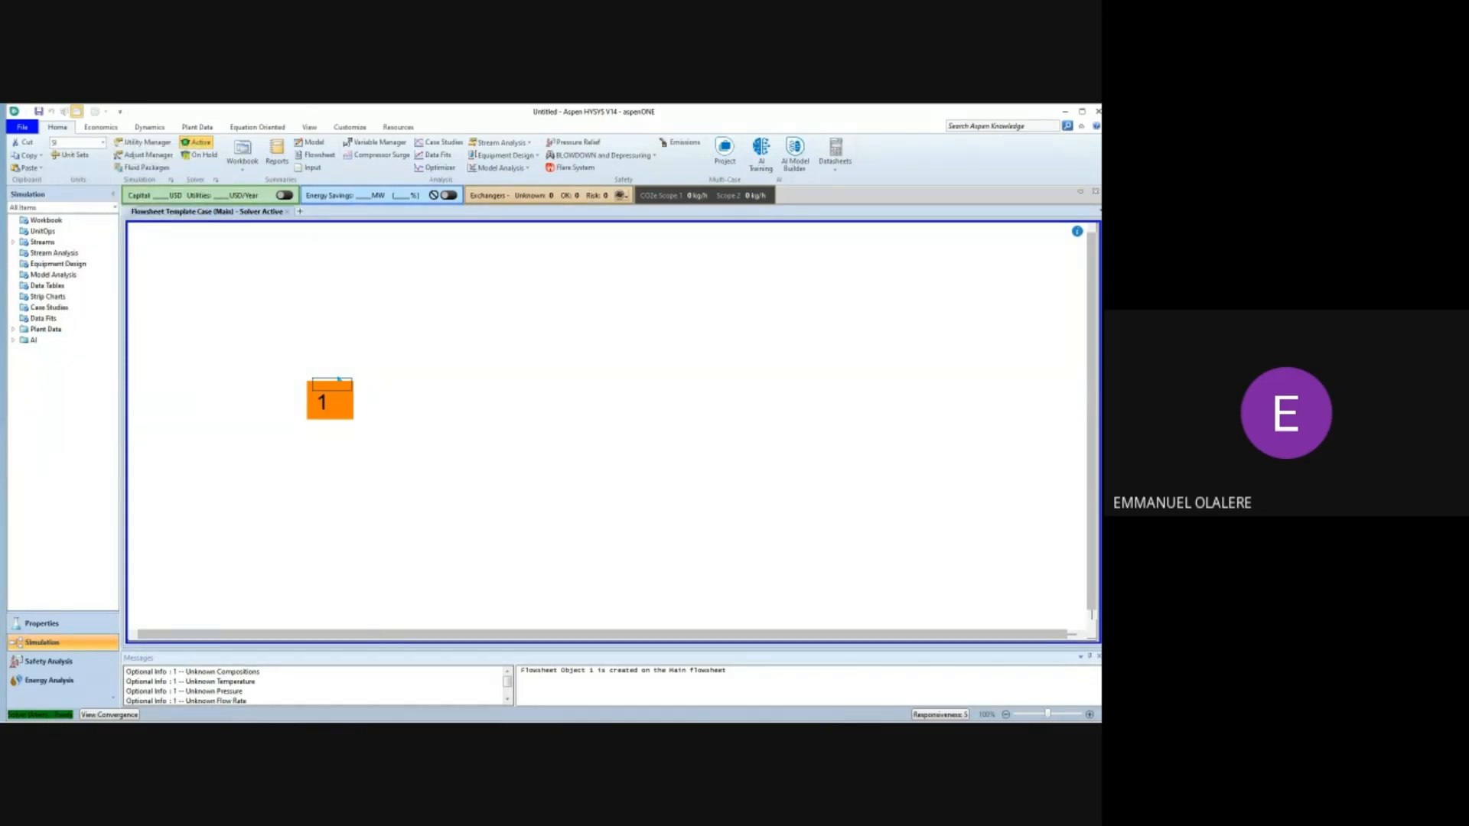
{"action": "double_click", "coordinate": [339, 378]}
{"action": "left_click_drag", "start_coordinate": [332, 263], "coordinate": [565, 262]}
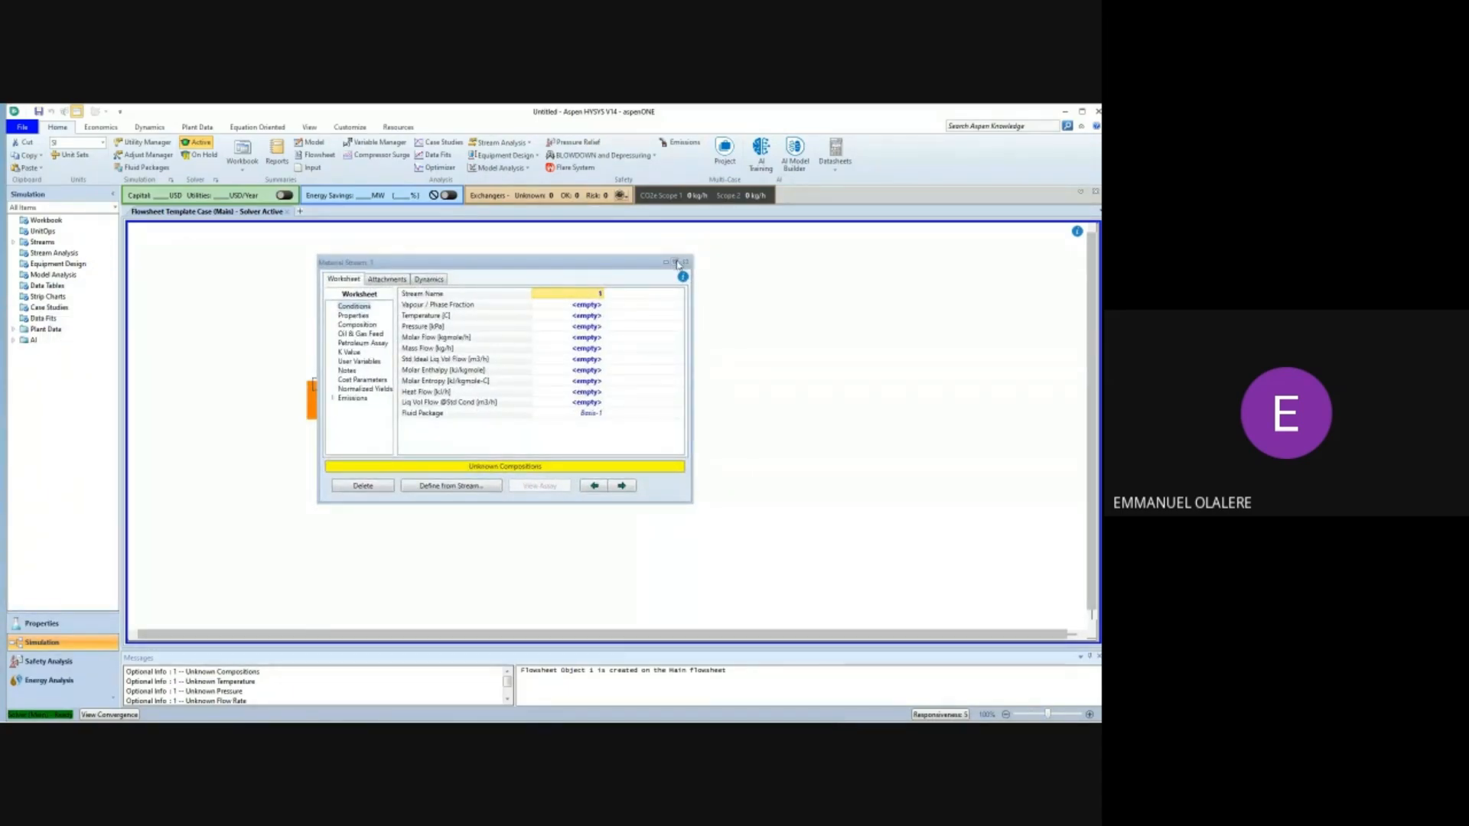
{"action": "left_click", "coordinate": [676, 263]}
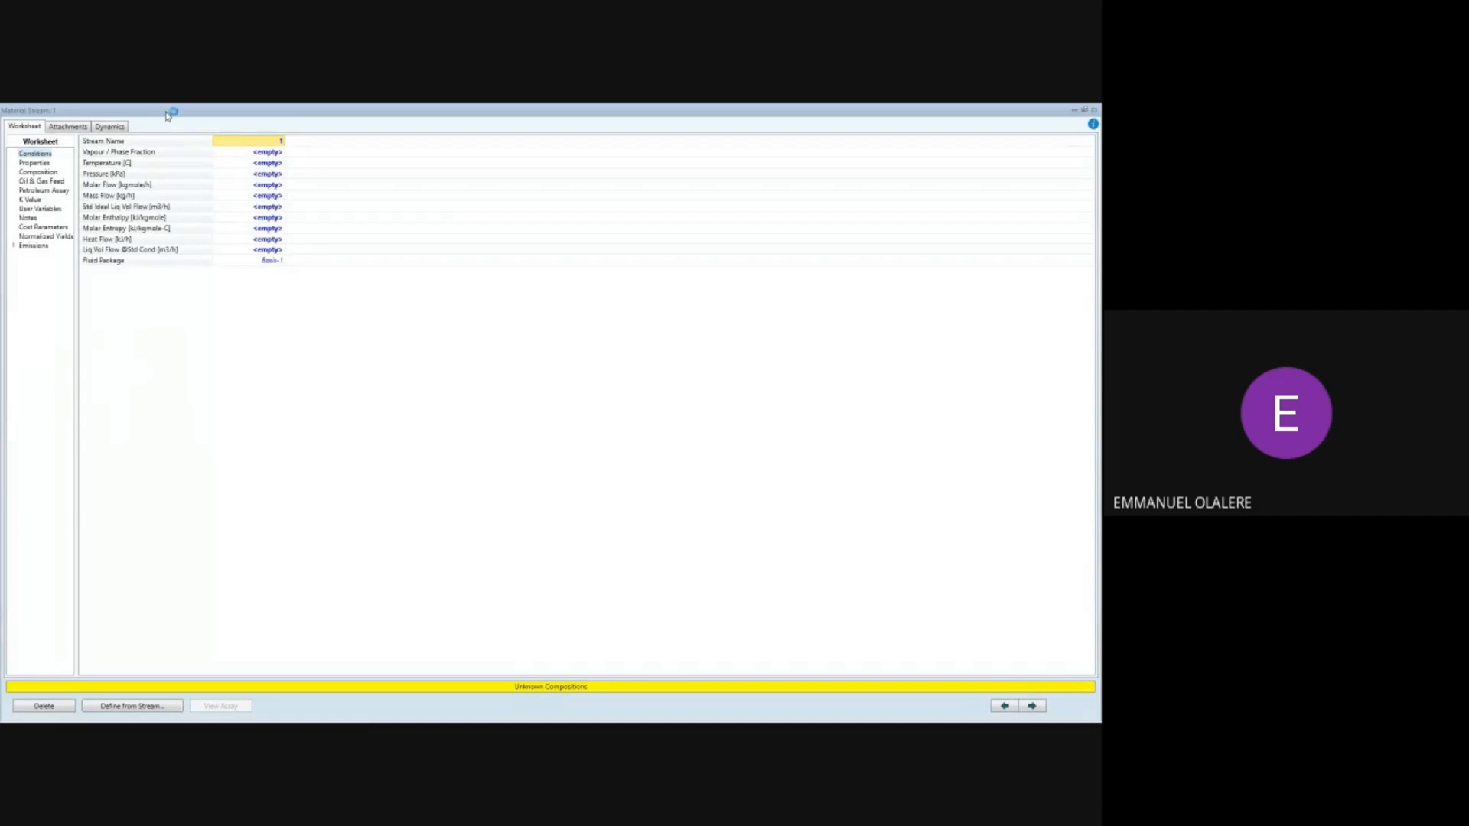
Show stream 1's composition and check the available composition basis options without changing them.
{"action": "left_click", "coordinate": [38, 172]}
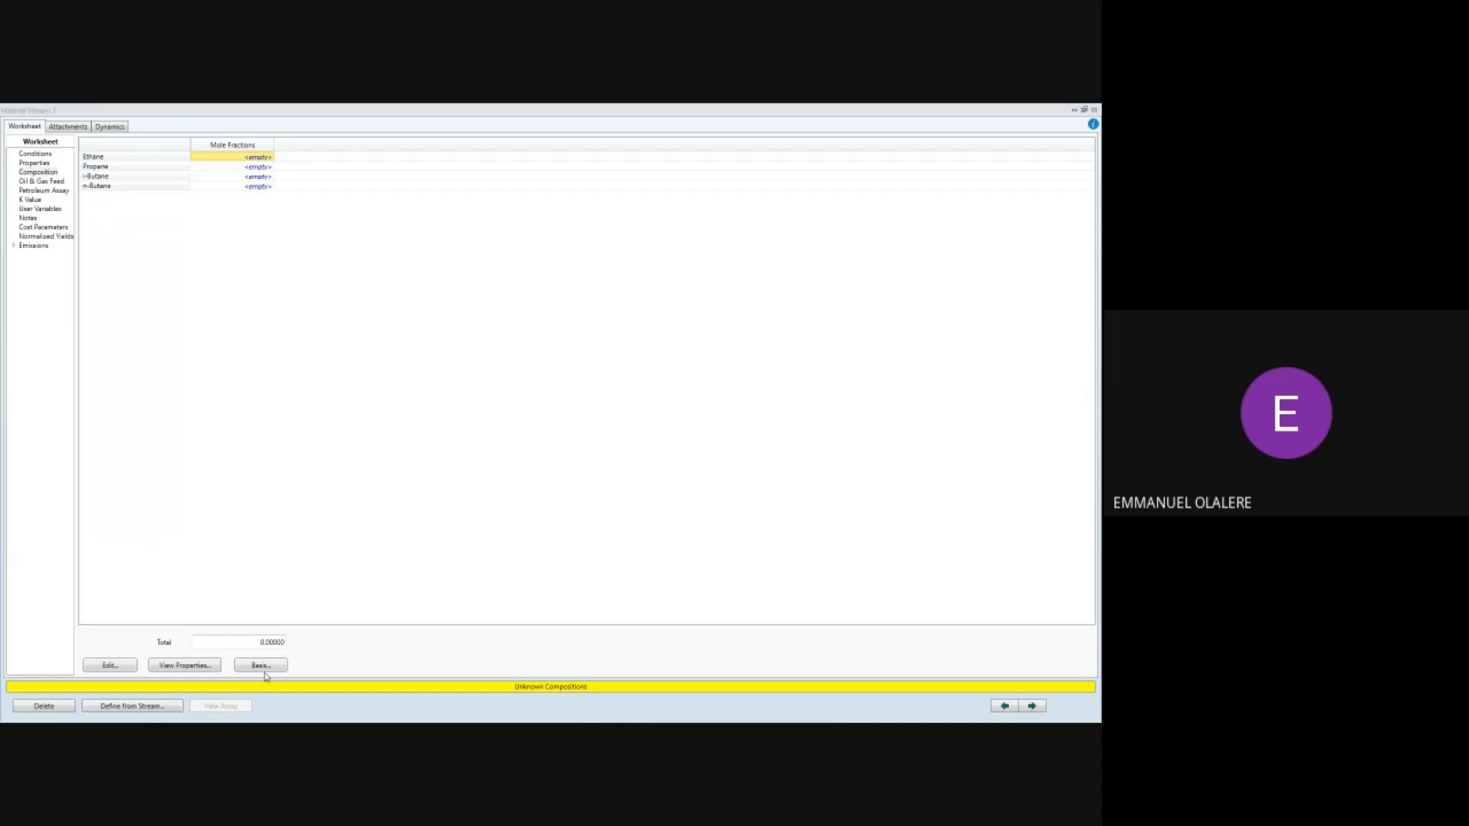
{"action": "left_click", "coordinate": [110, 666]}
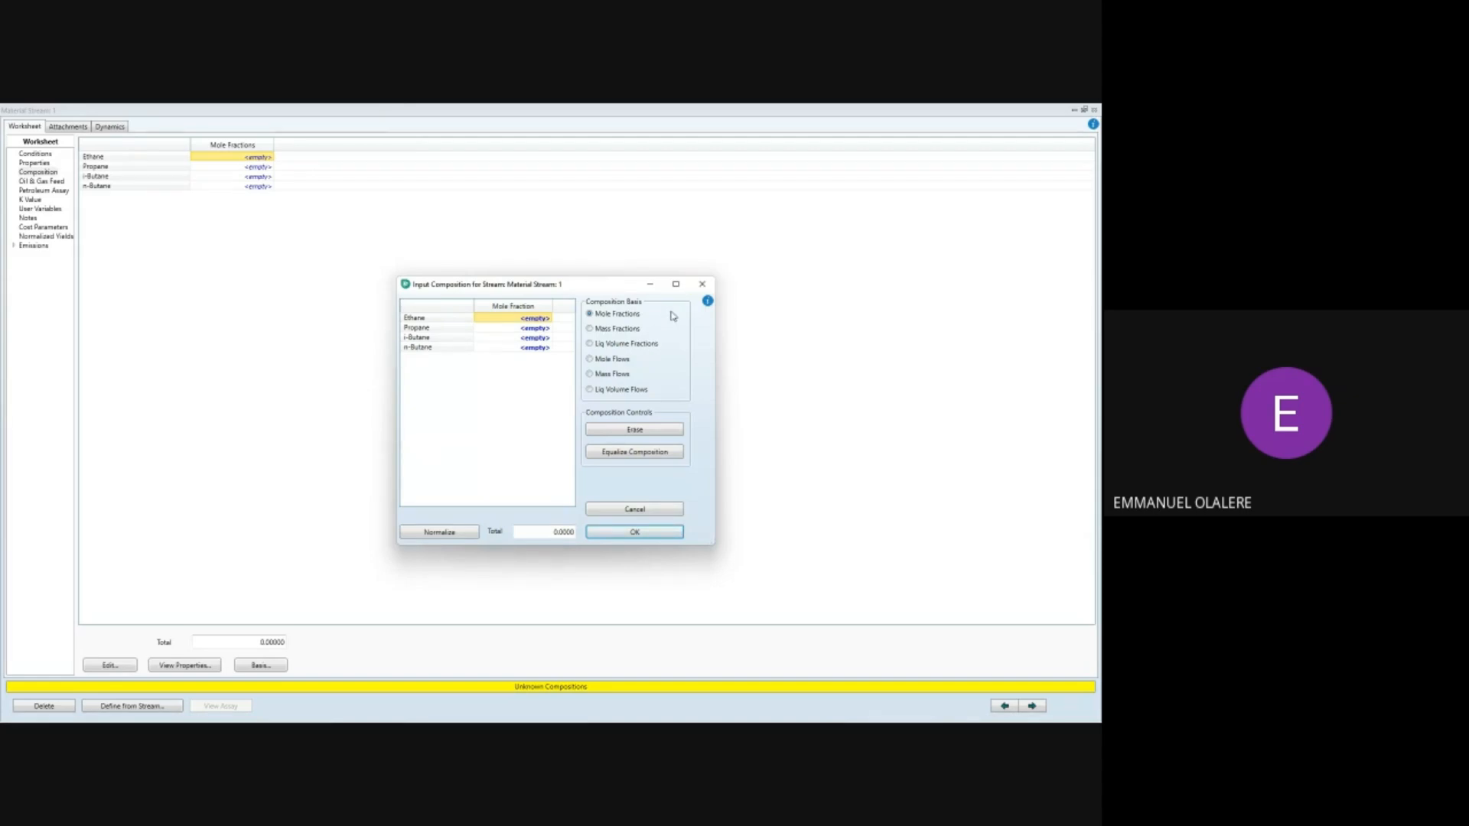
{"action": "left_click", "coordinate": [703, 284]}
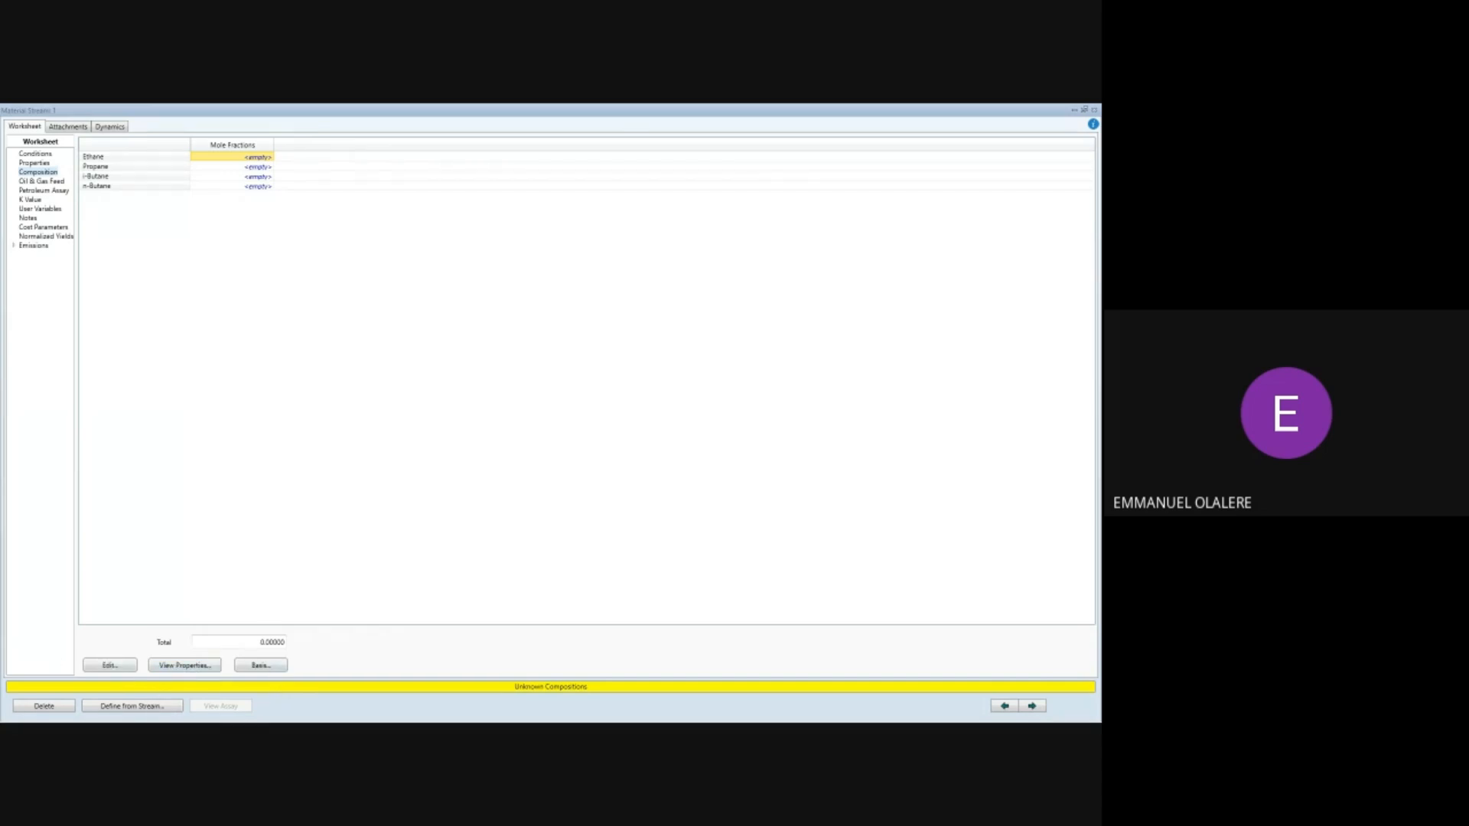
{"action": "left_click", "coordinate": [264, 667]}
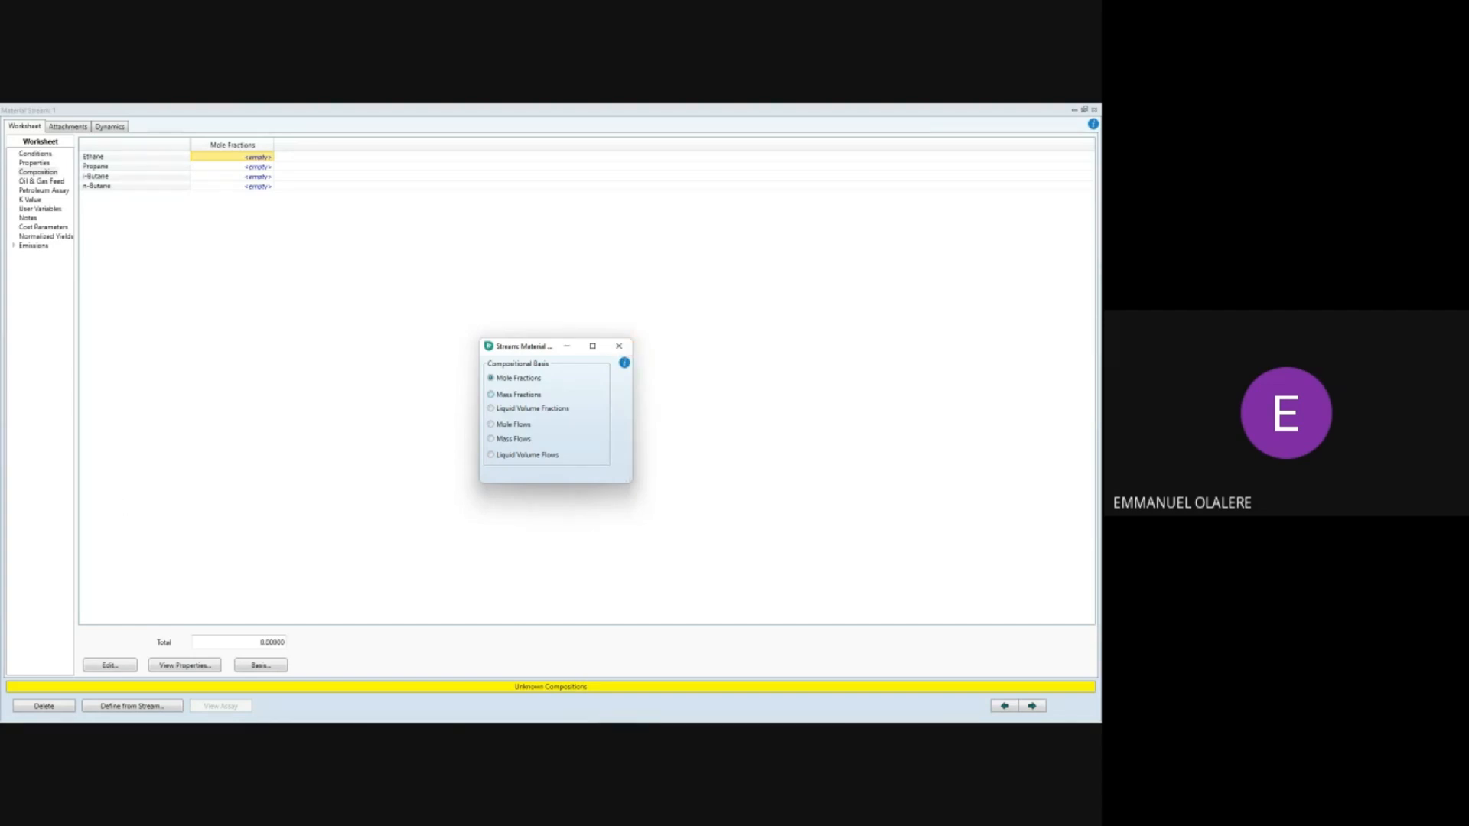
{"action": "left_click", "coordinate": [625, 347]}
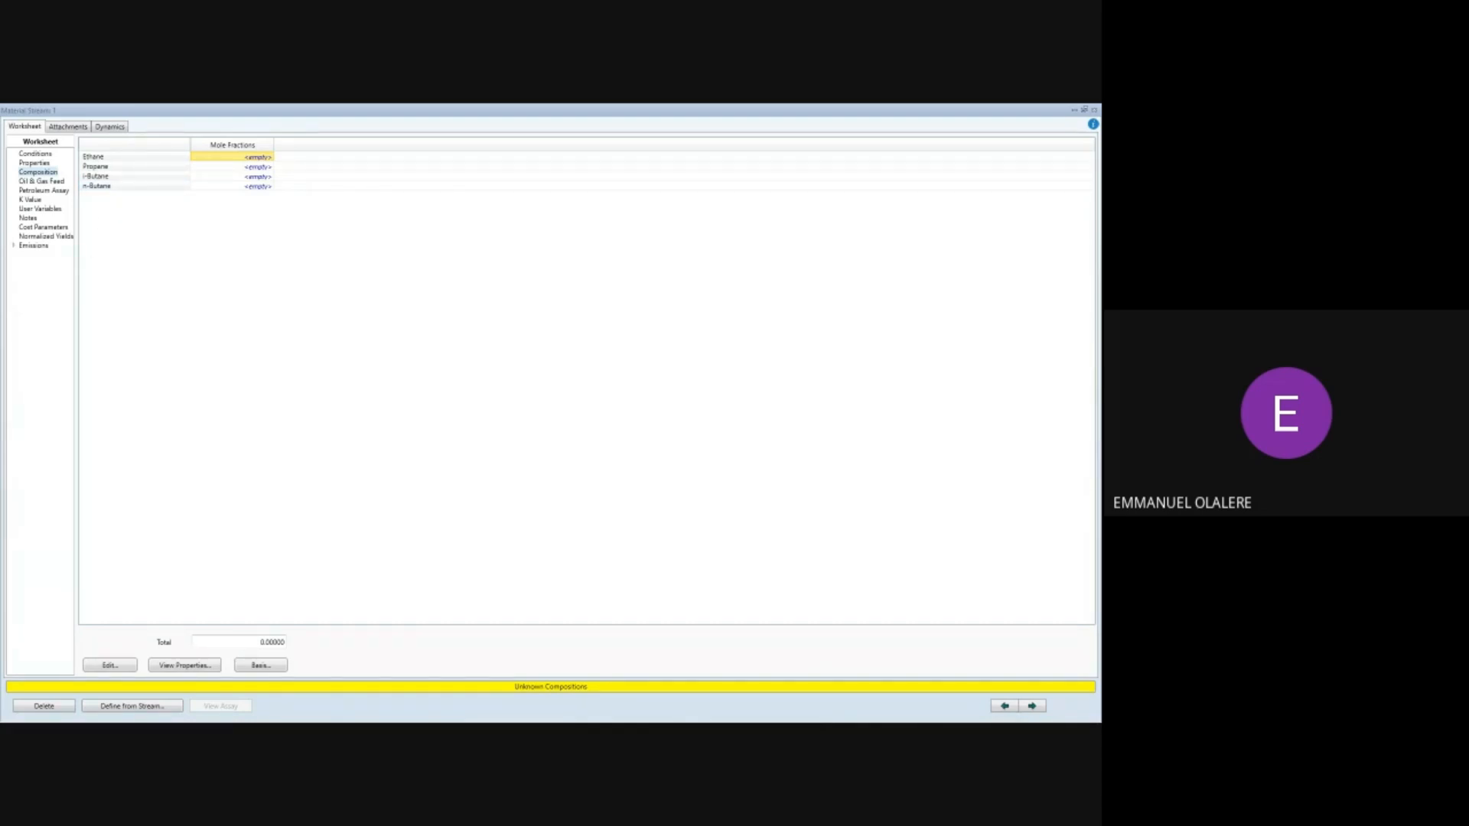
Enter stream 1's mole fractions for Ethane as 0.15 and Propane as 0.2.
{"action": "left_click", "coordinate": [264, 158]}
{"action": "type", "text": "0.15"}
{"action": "key", "text": "Return"}
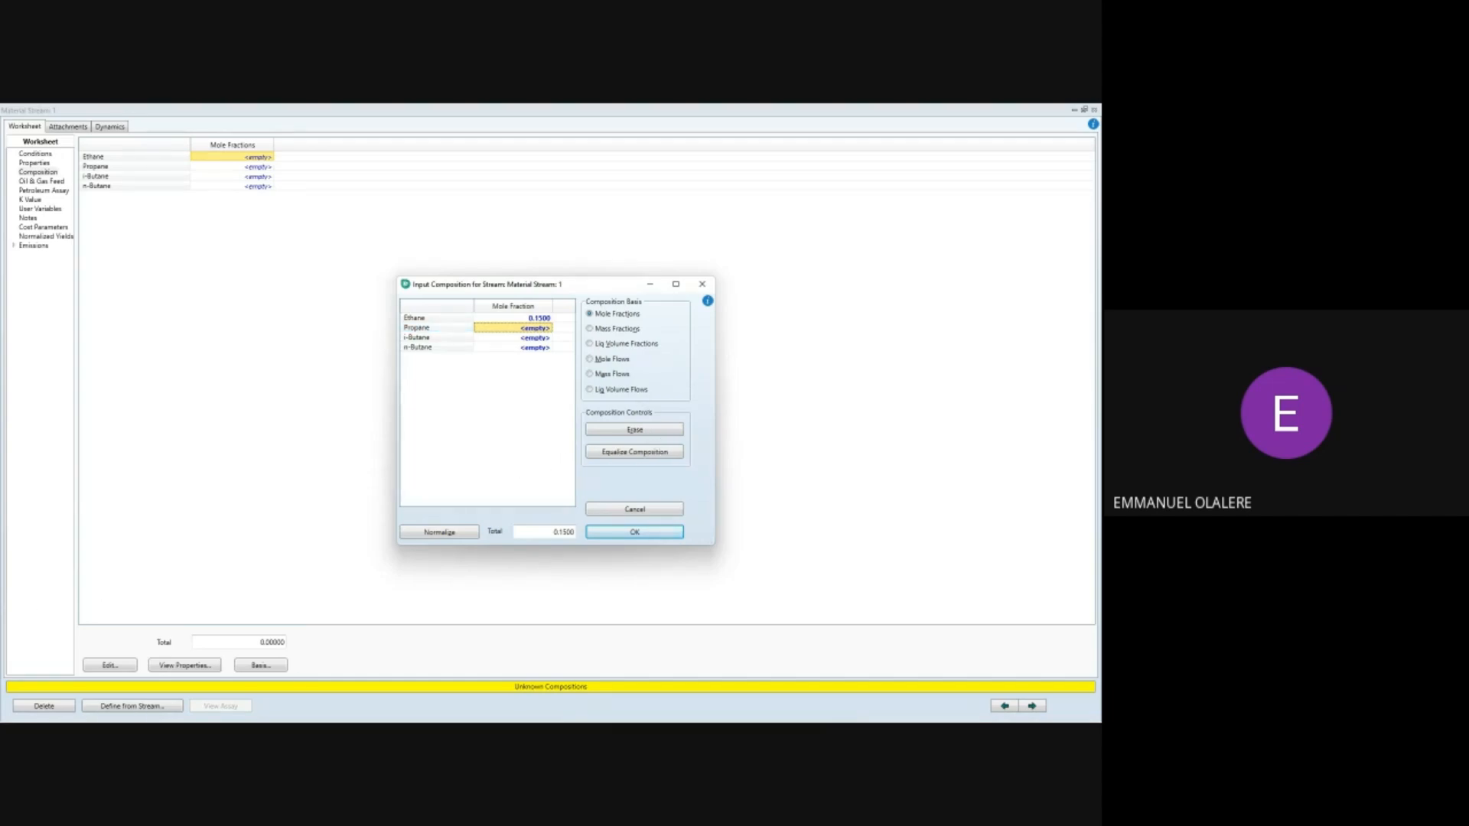
{"action": "left_click", "coordinate": [538, 328]}
{"action": "type", "text": "0.2"}
{"action": "key", "text": "Return"}
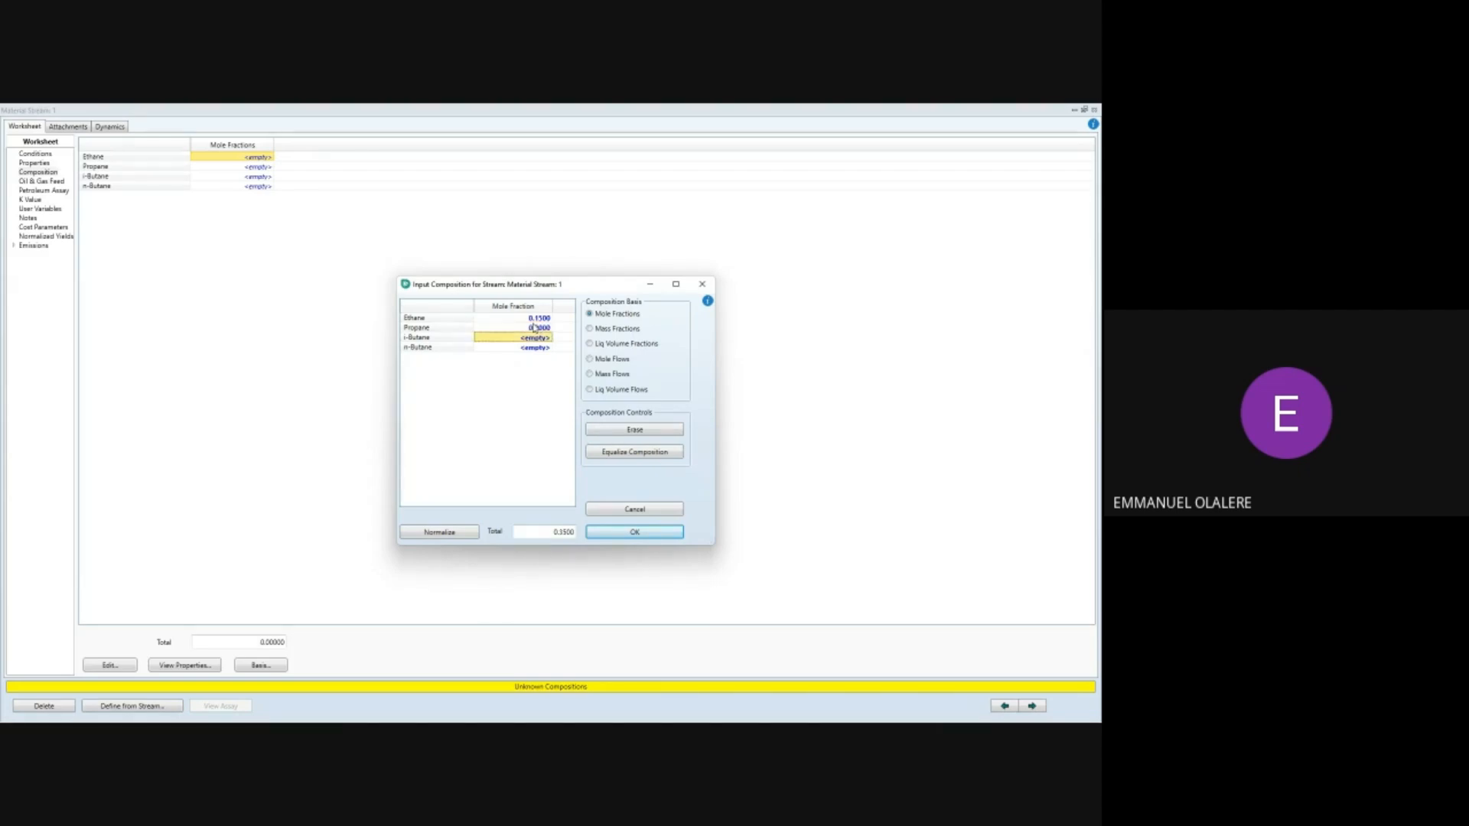
Enter mole fractions of 0.6 for i-Butane and 0.05 for n-Butane, and accept the composition.
{"action": "key", "text": "alt+Tab"}
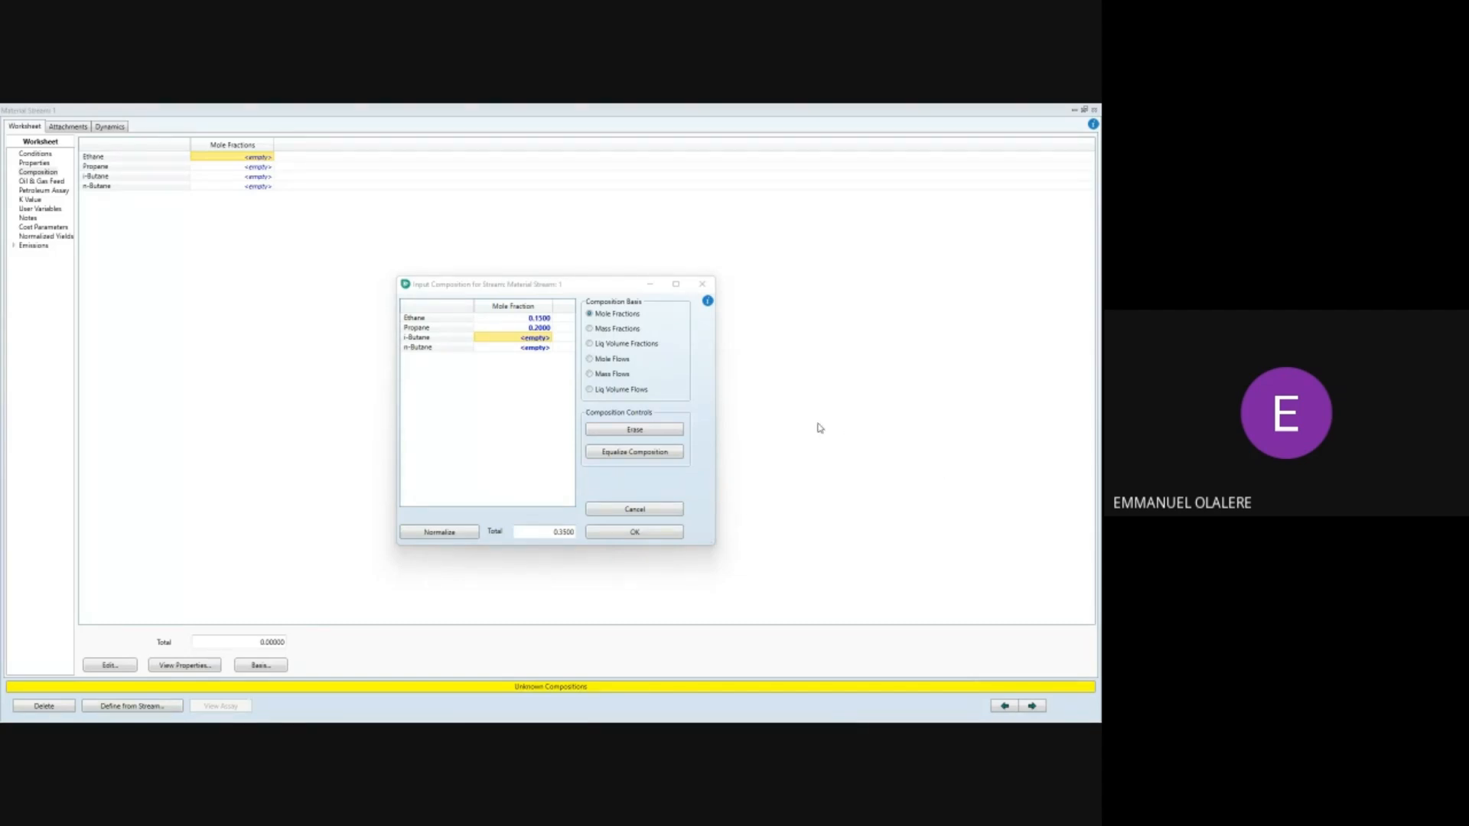
{"action": "left_click", "coordinate": [524, 341]}
{"action": "type", "text": "0."}
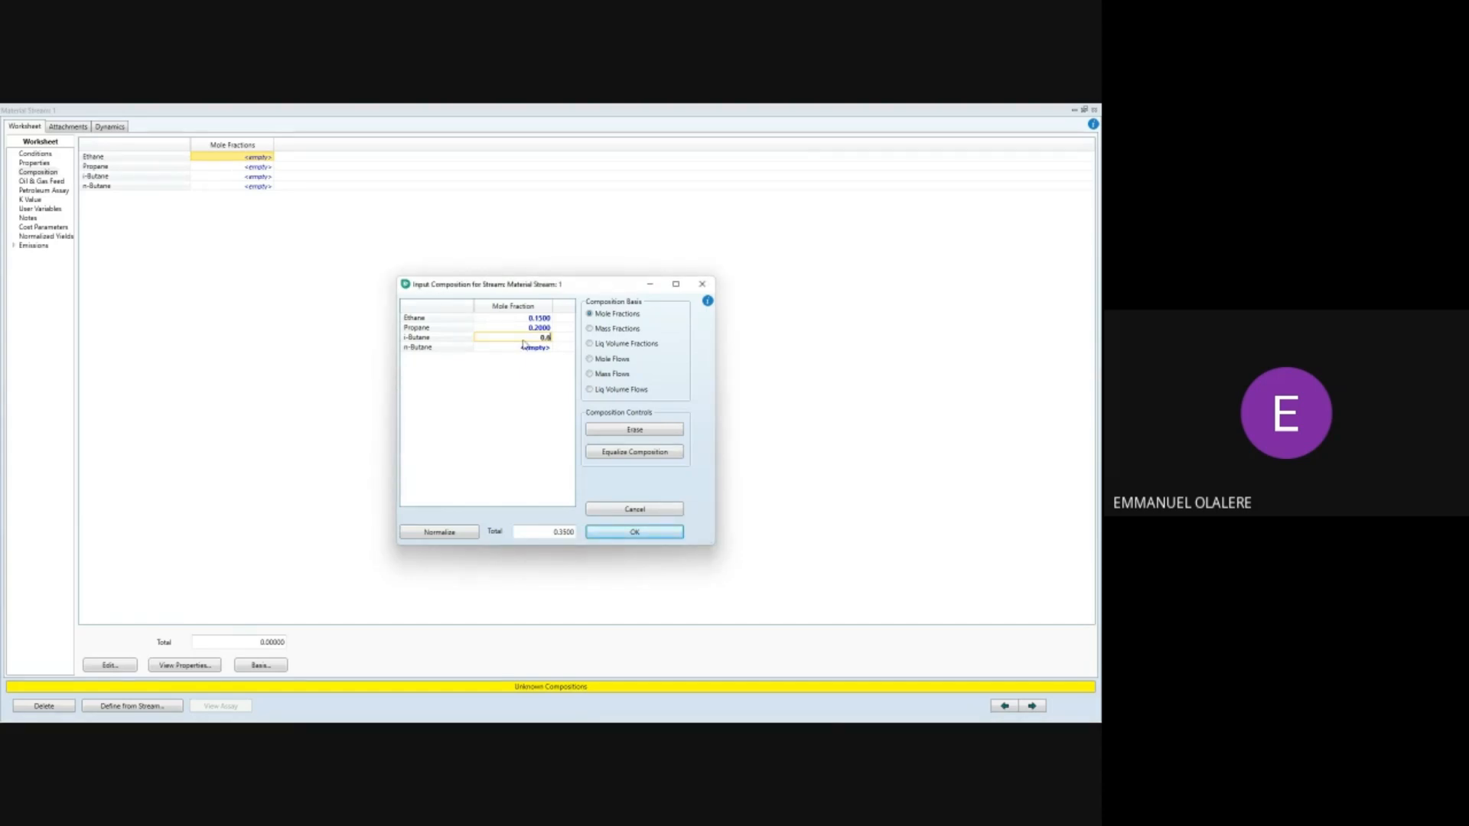
{"action": "key", "text": "Return"}
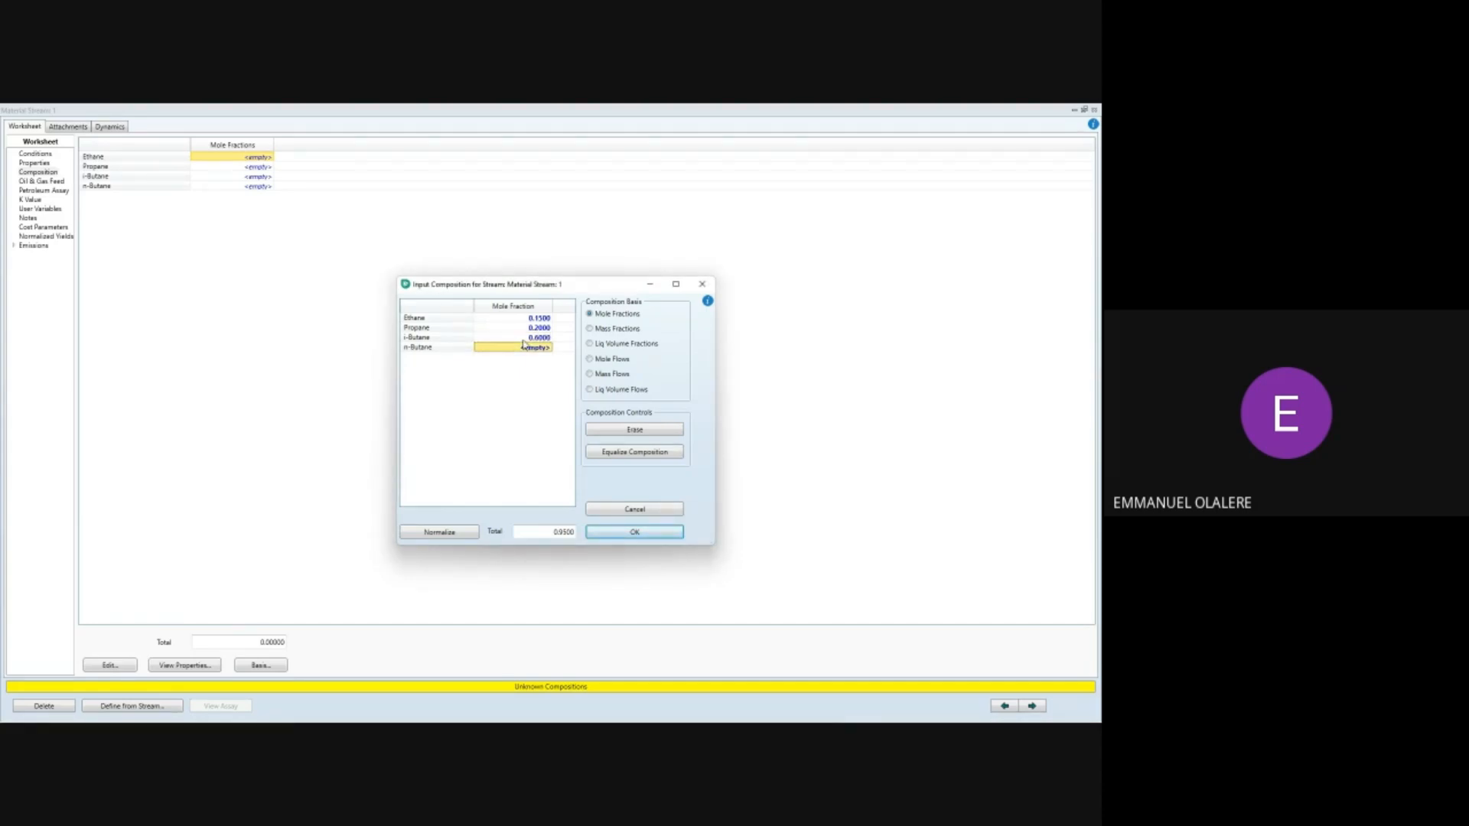
{"action": "type", "text": "0.05"}
{"action": "key", "text": "Return"}
{"action": "left_click", "coordinate": [638, 536]}
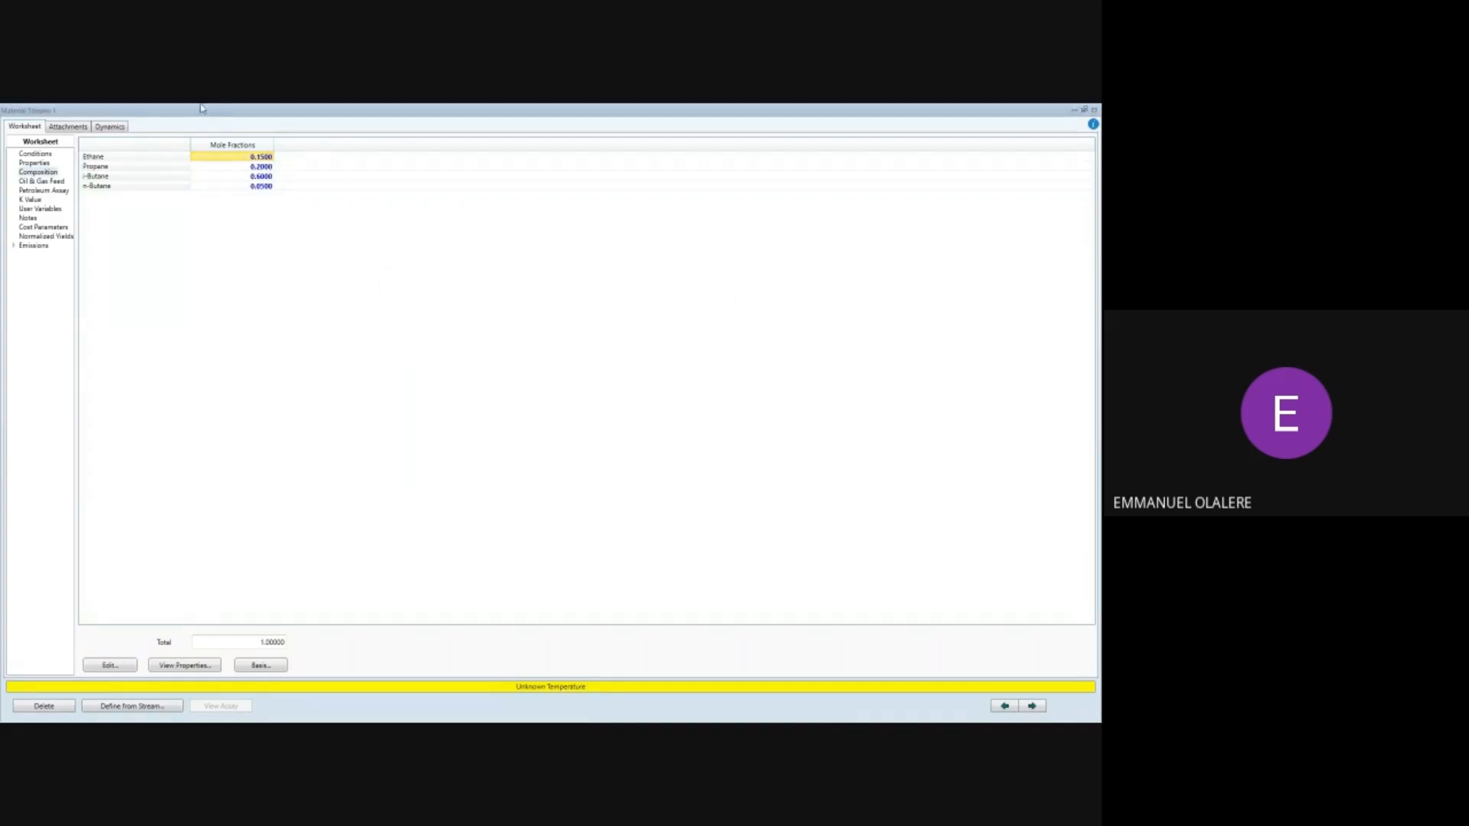
Set stream 1's temperature to 50 °C in its conditions and restore the stream view to its smaller size.
{"action": "left_click", "coordinate": [49, 154]}
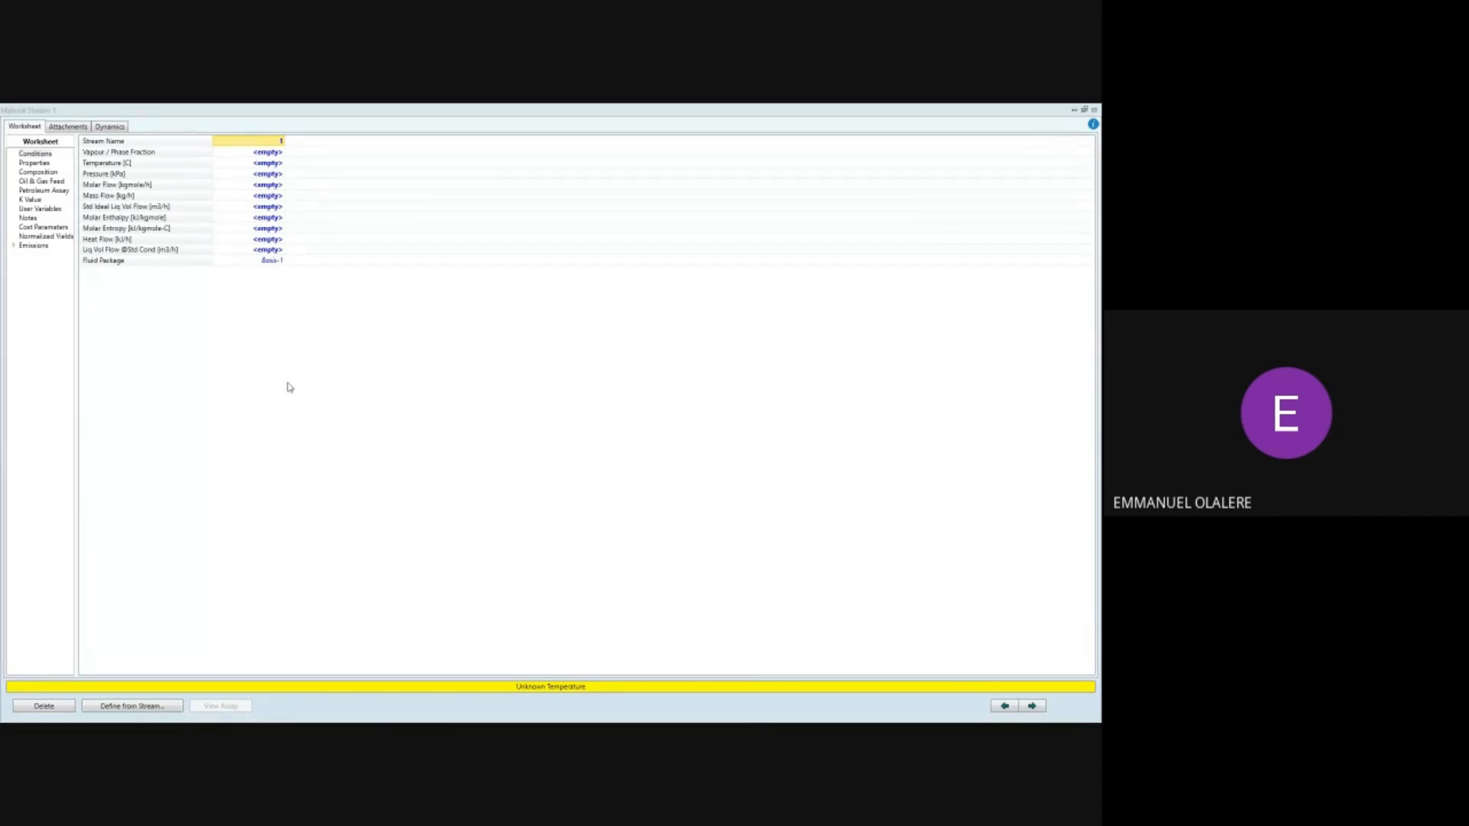
{"action": "left_click", "coordinate": [262, 165]}
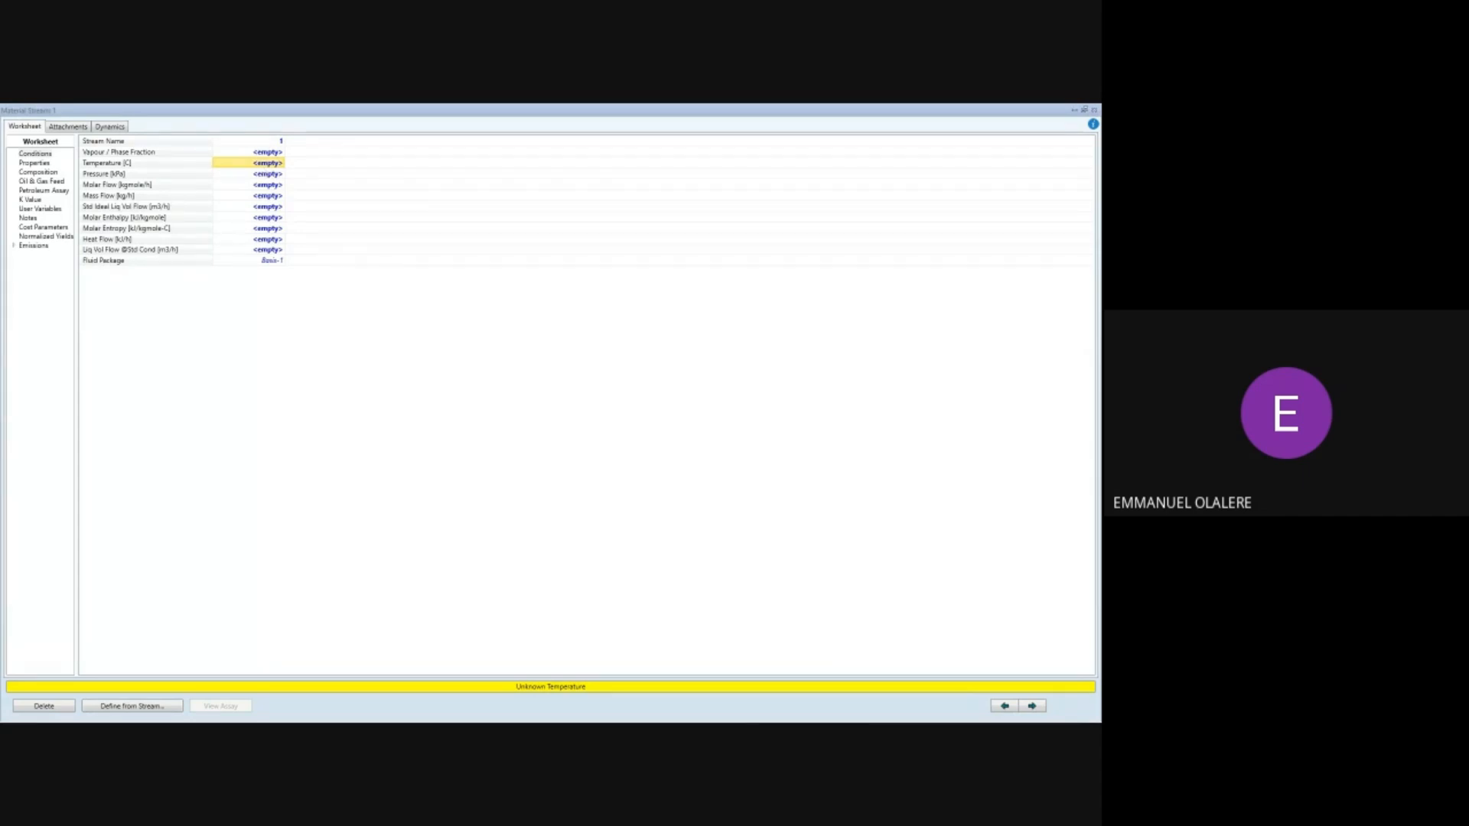
{"action": "type", "text": "50"}
{"action": "left_click", "coordinate": [208, 163]}
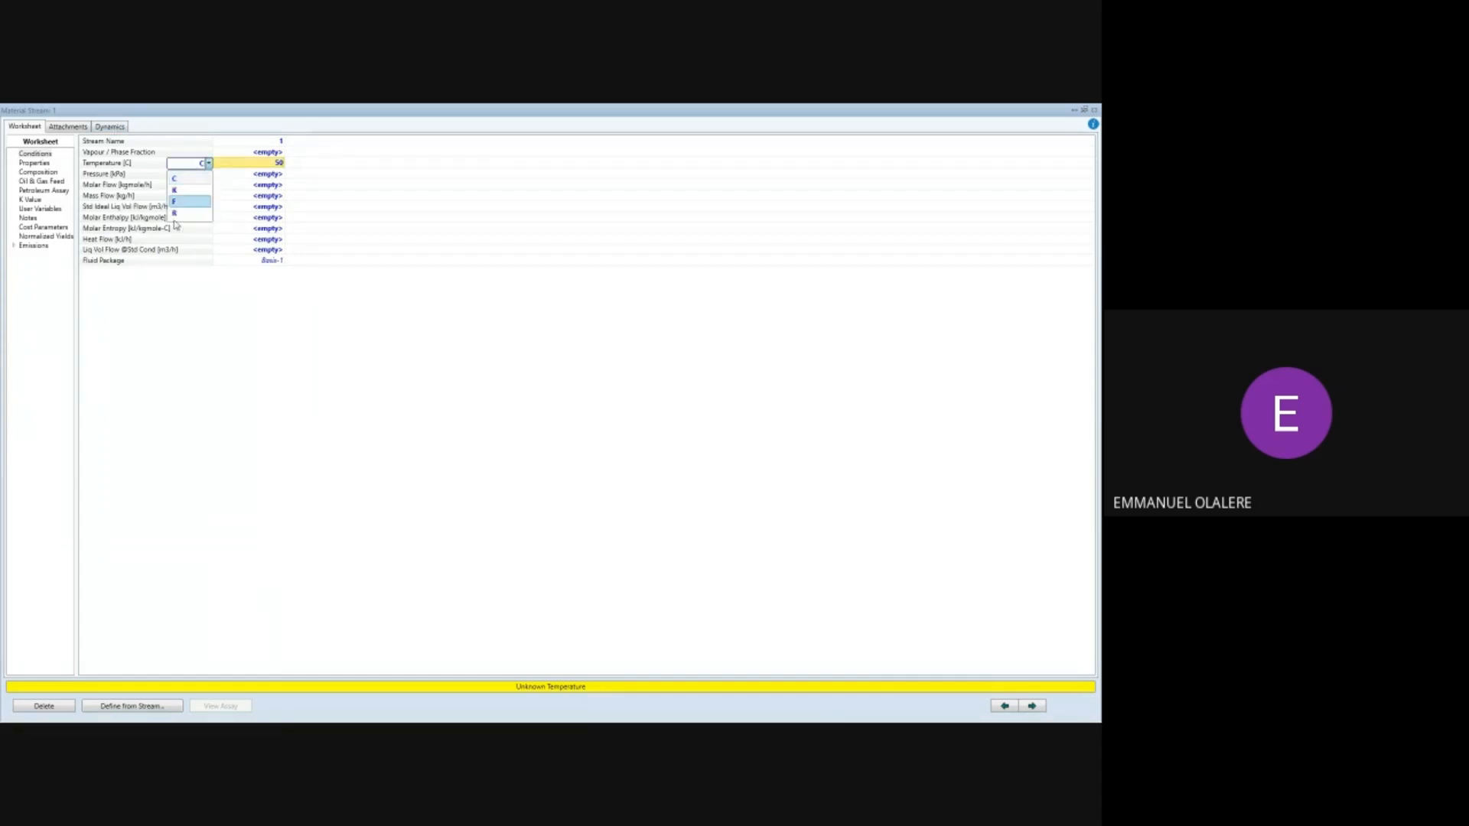
{"action": "left_click", "coordinate": [210, 175]}
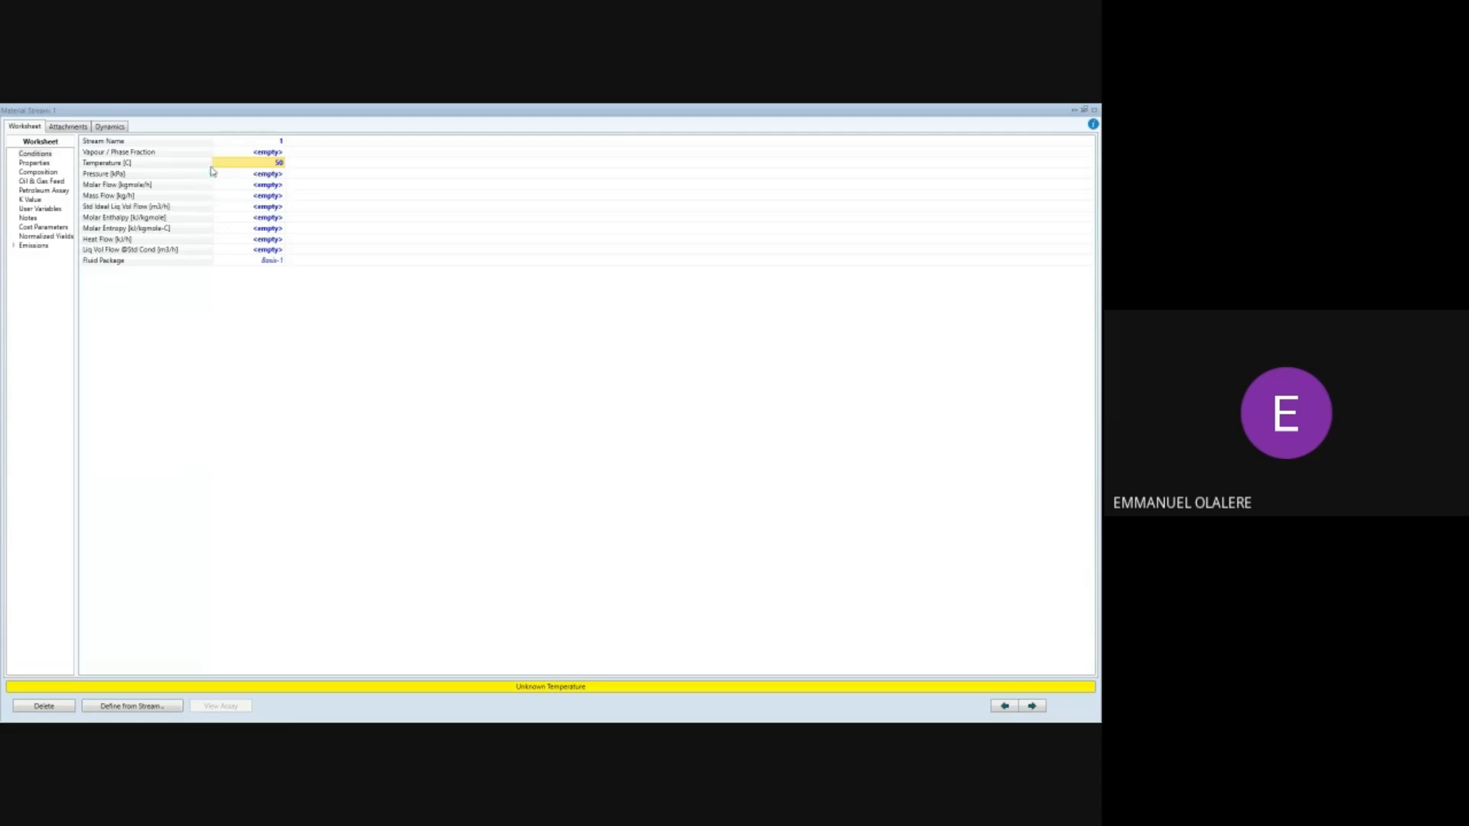
{"action": "left_click", "coordinate": [1084, 109]}
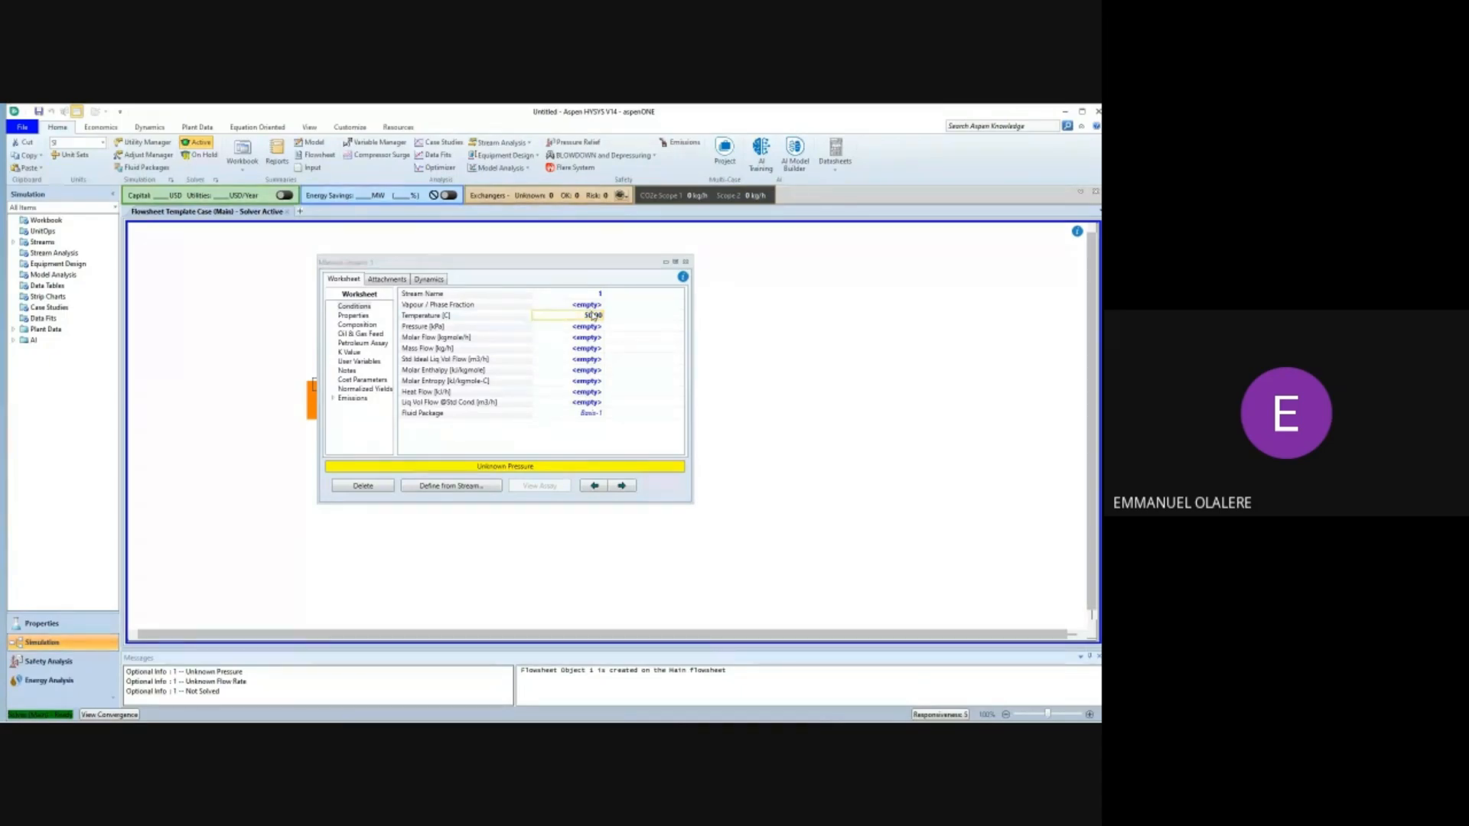
{"action": "left_click", "coordinate": [591, 315]}
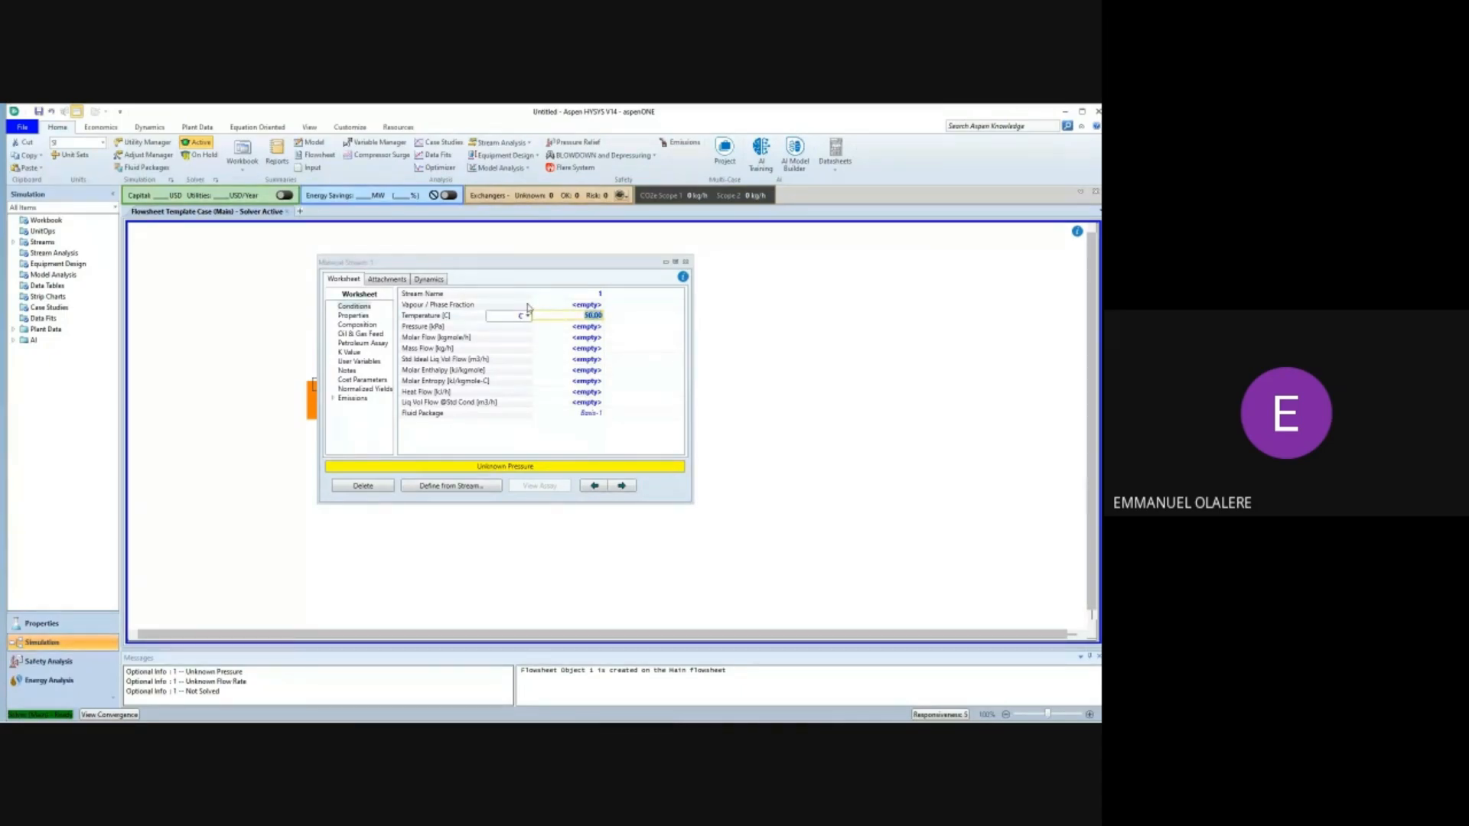
Review the display units of the SI unit set in the Units Of Measure options and close them.
{"action": "left_click", "coordinate": [75, 158]}
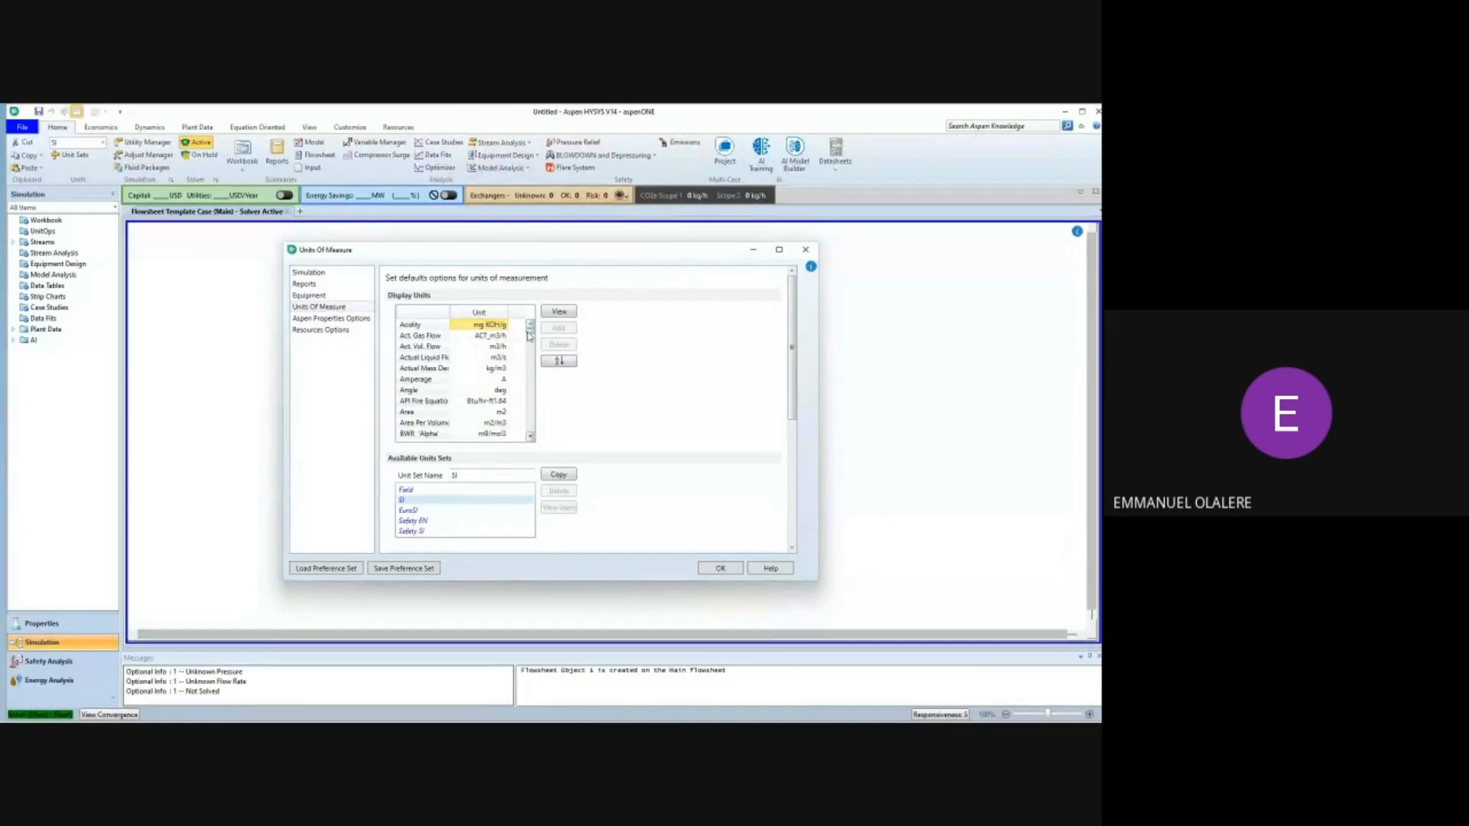
{"action": "scroll", "coordinate": [528, 334], "scroll_direction": "down", "scroll_amount": 20}
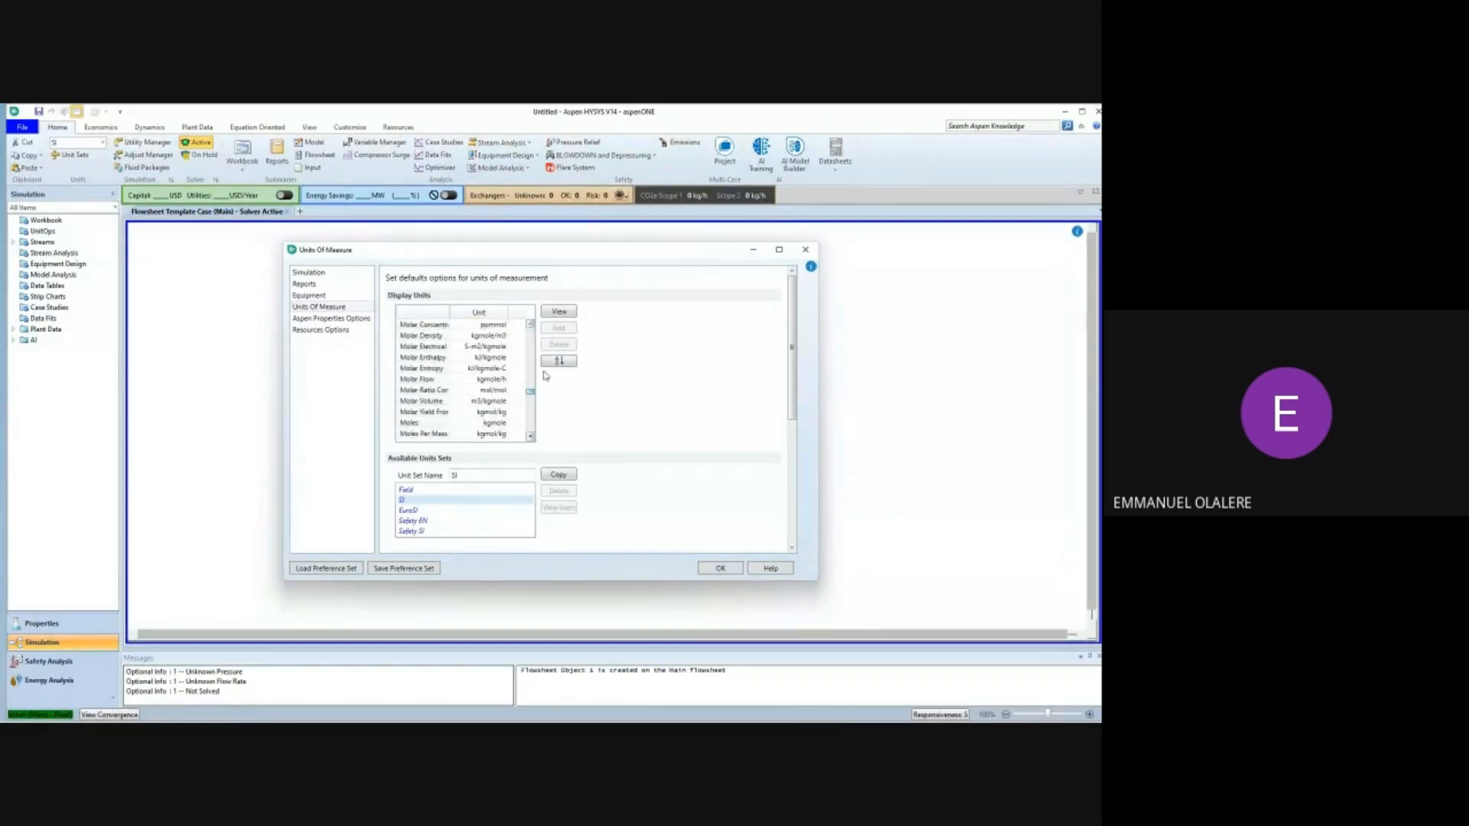
{"action": "left_click_drag", "start_coordinate": [544, 376], "coordinate": [529, 325]}
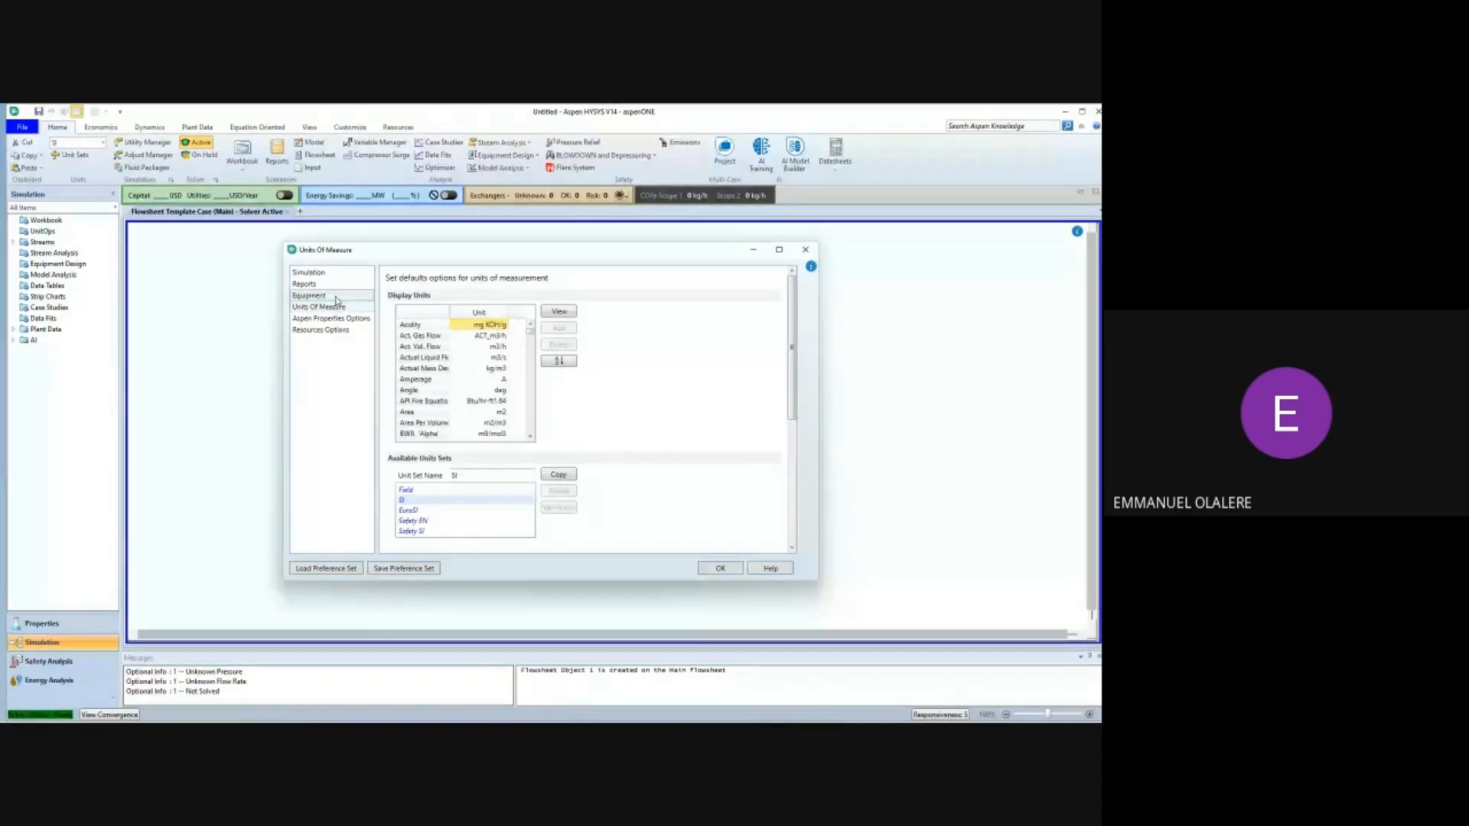
{"action": "left_click", "coordinate": [801, 251]}
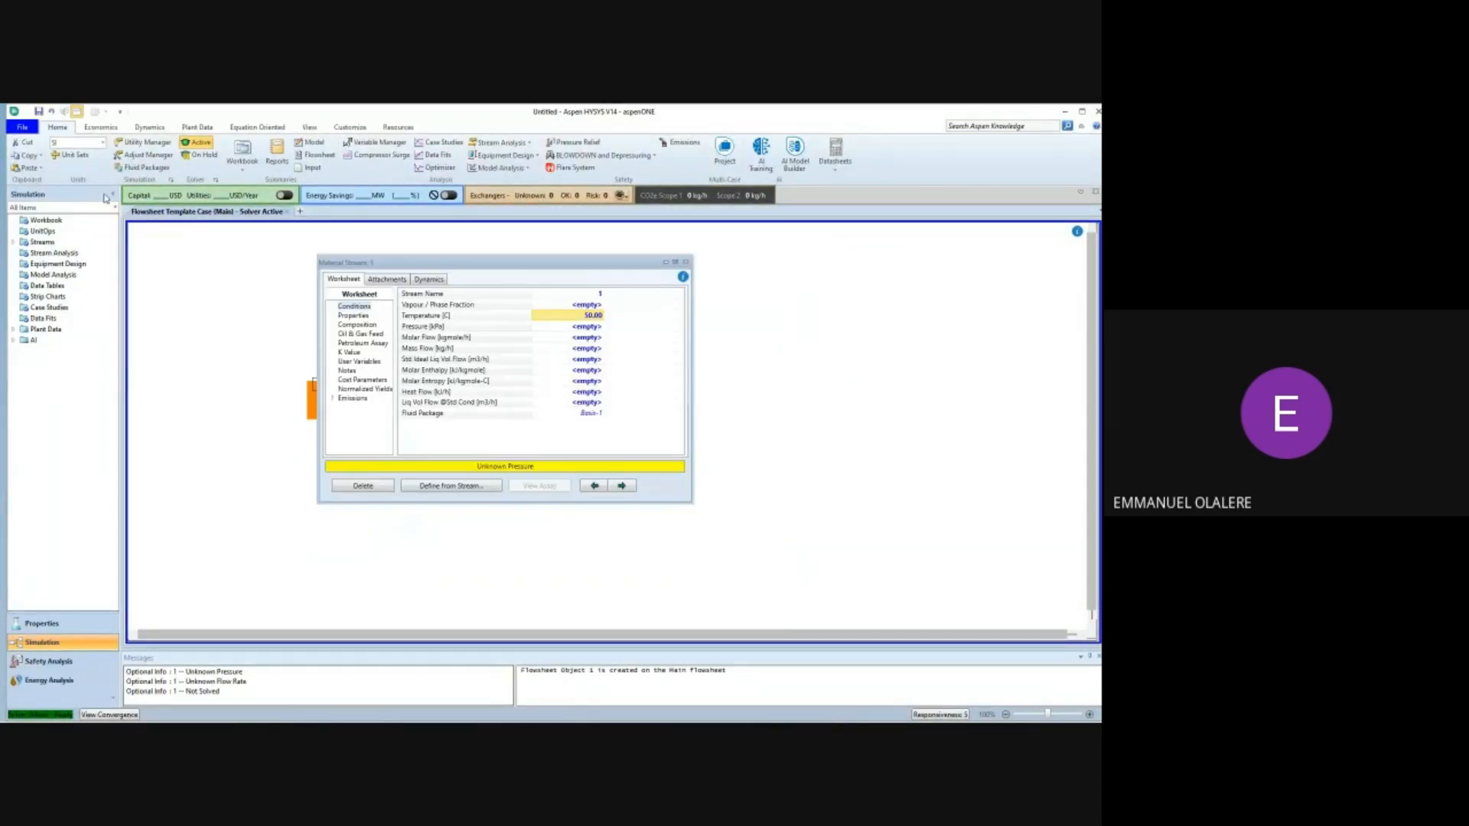
Set stream 1's temperature to 50 °F.
{"action": "left_click", "coordinate": [590, 317]}
{"action": "type", "text": "59"}
{"action": "left_click", "coordinate": [527, 316]}
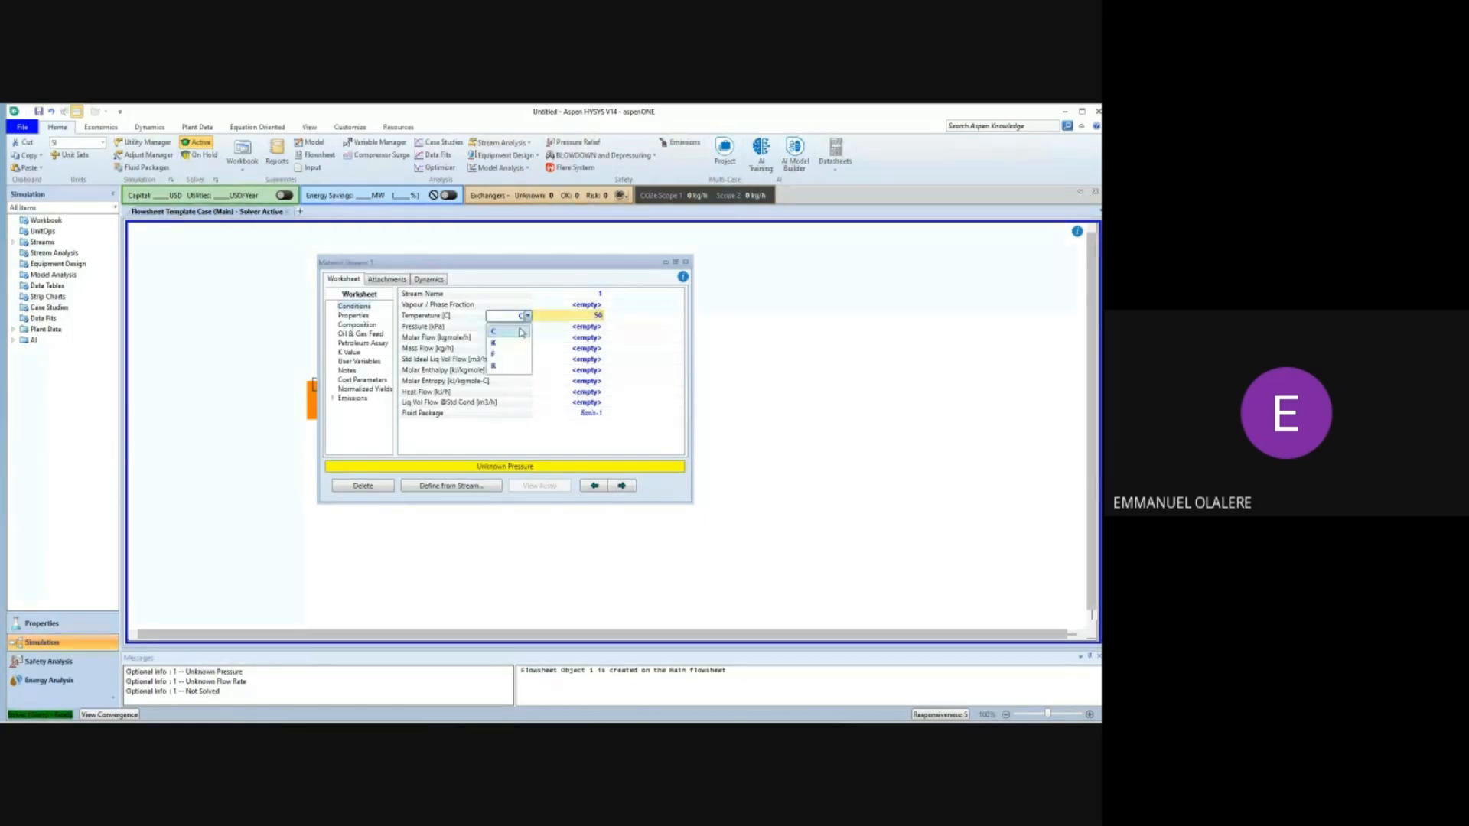
{"action": "left_click", "coordinate": [508, 357]}
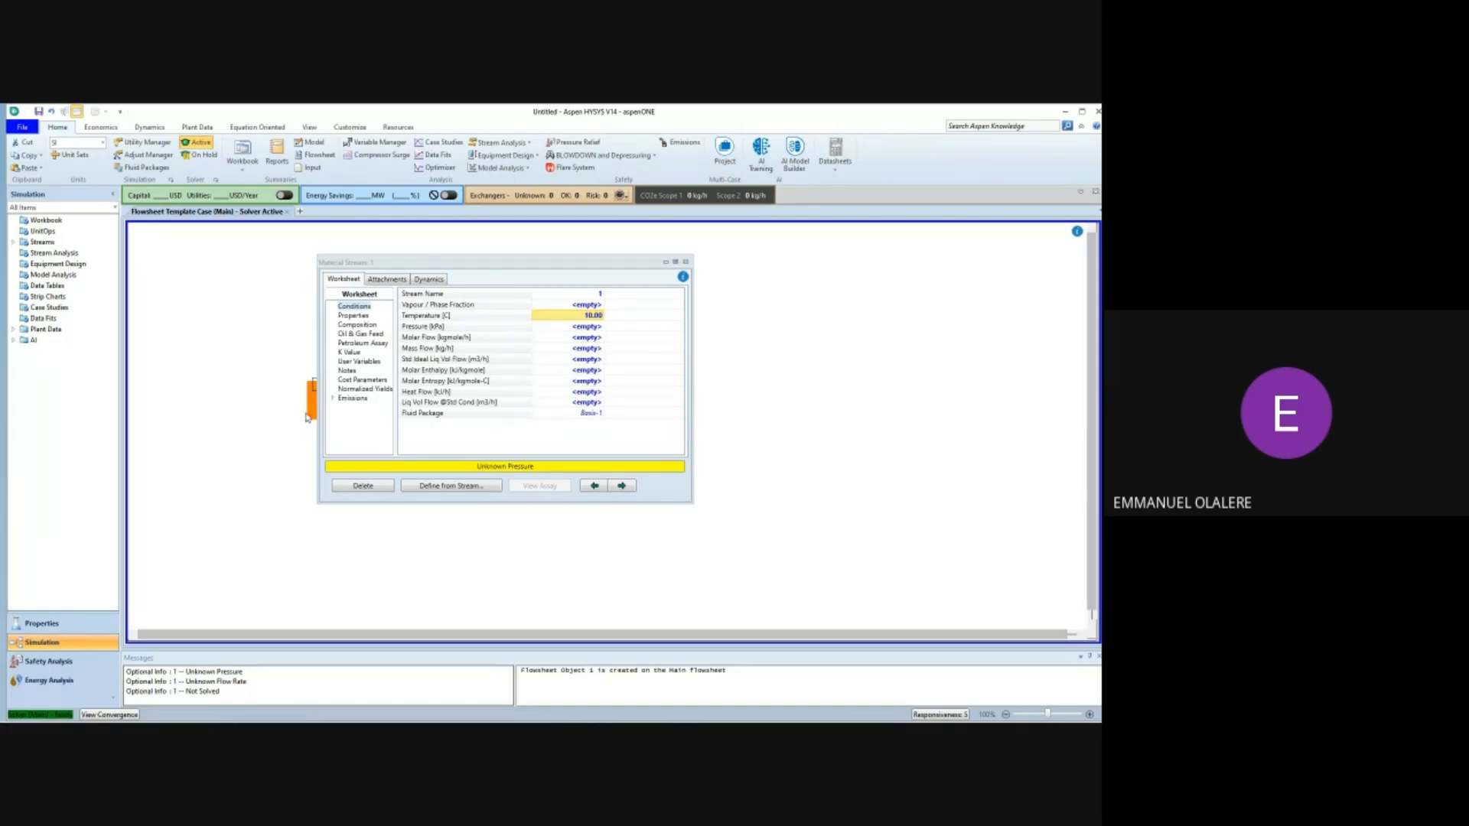
Set stream 1's pressure to 1 atm.
{"action": "left_click", "coordinate": [594, 329]}
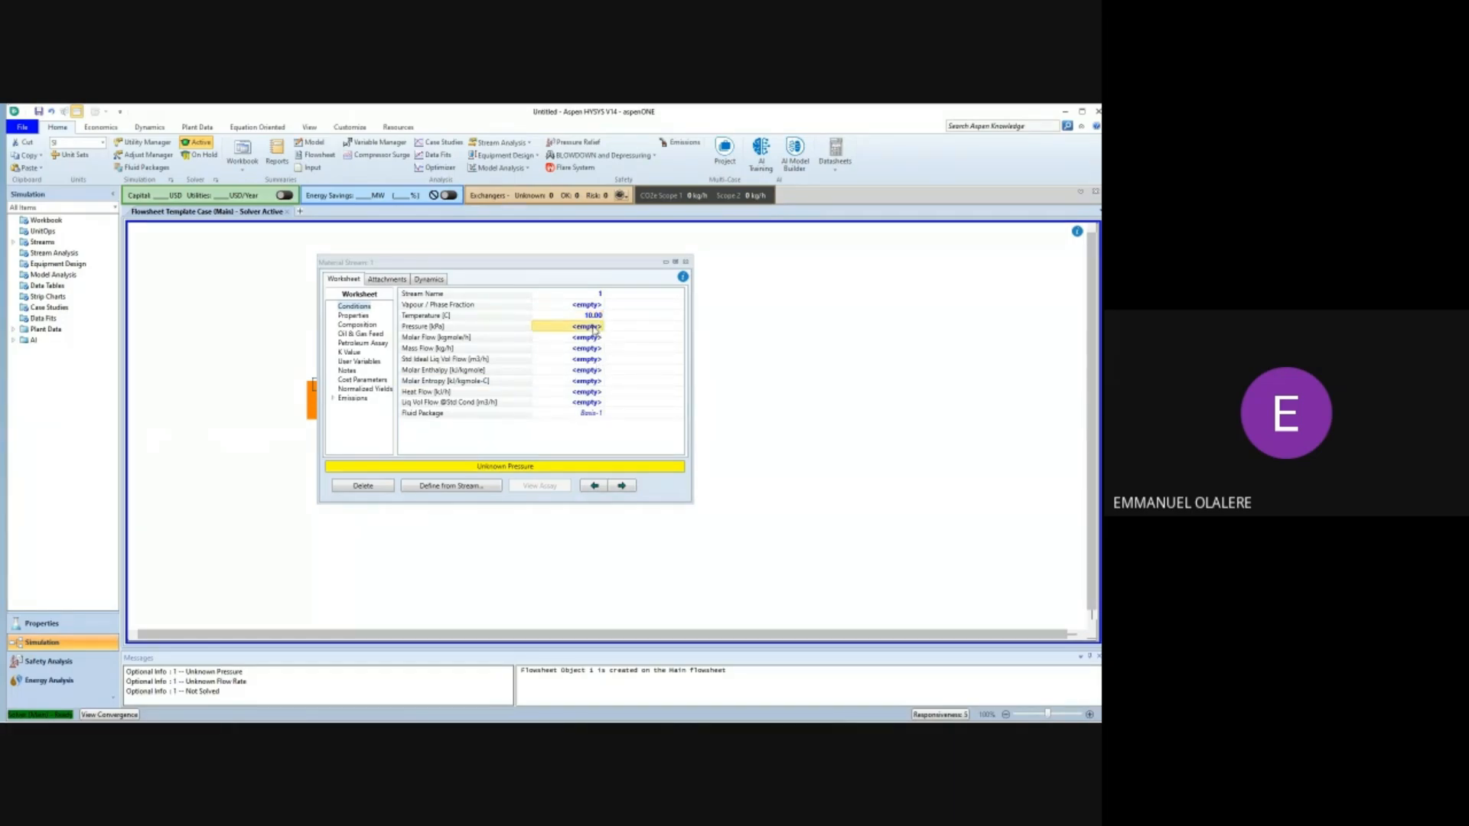
{"action": "type", "text": "1"}
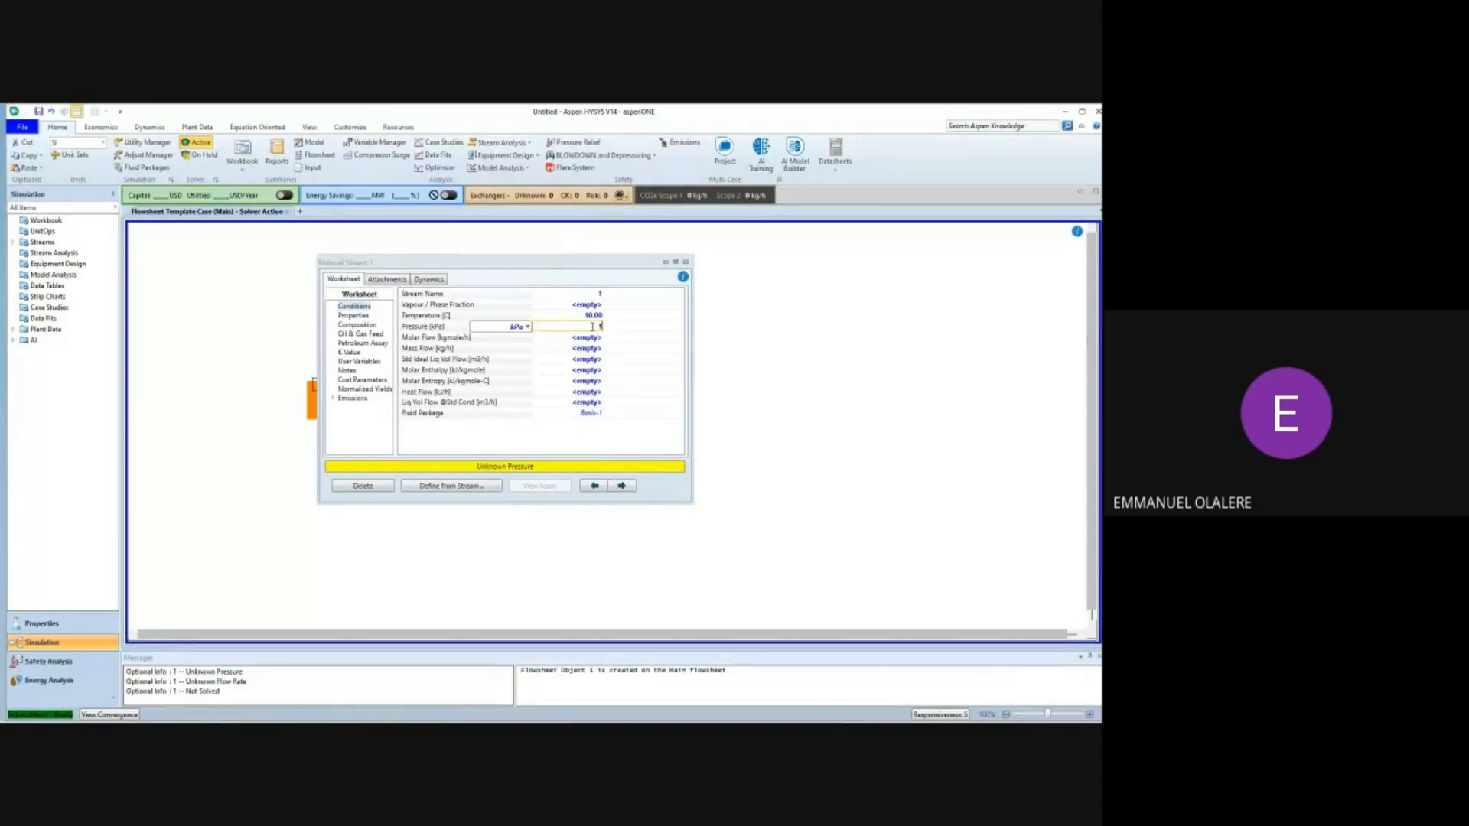
{"action": "left_click", "coordinate": [528, 327]}
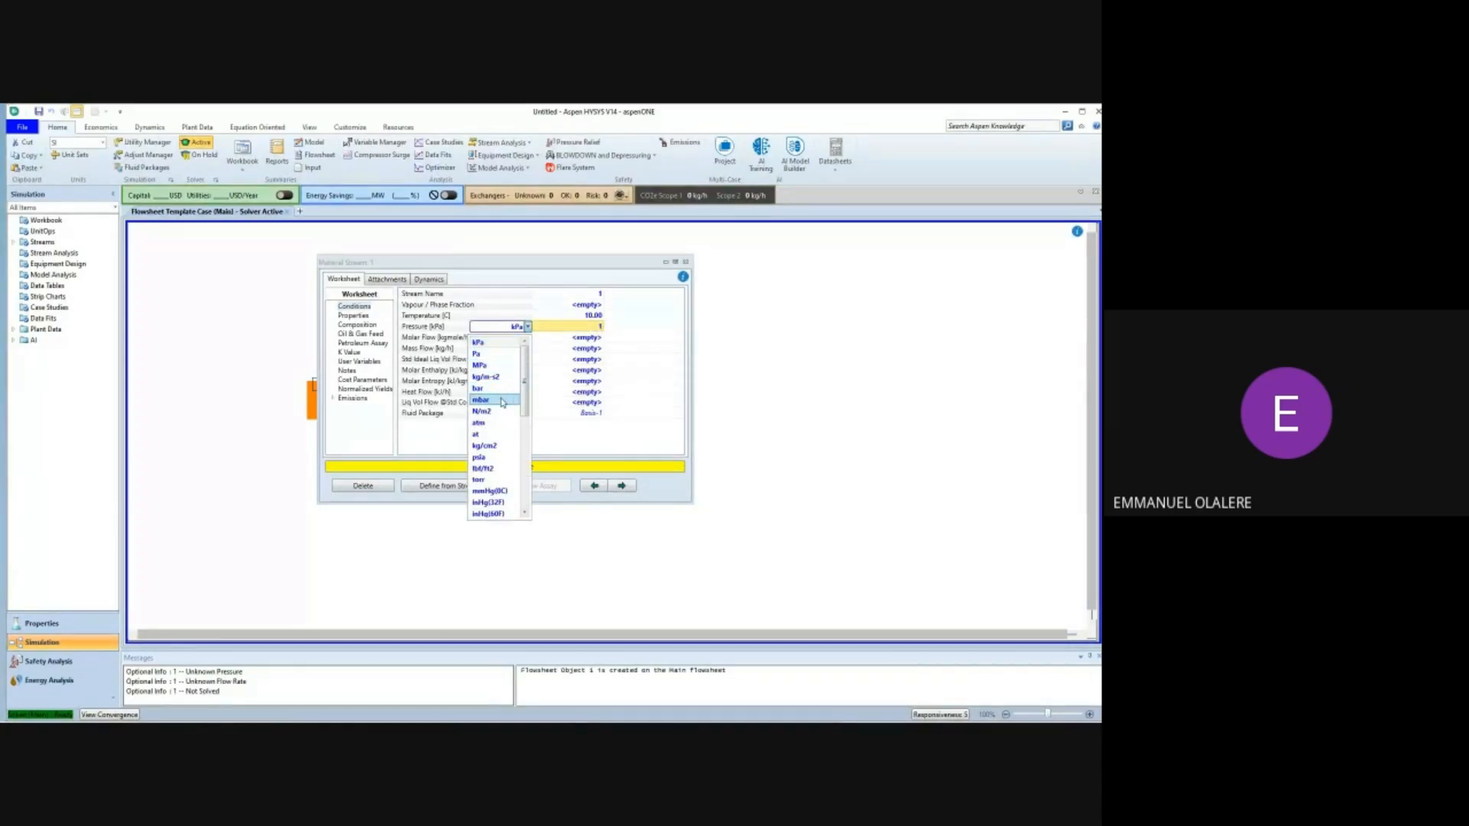
{"action": "left_click", "coordinate": [480, 422]}
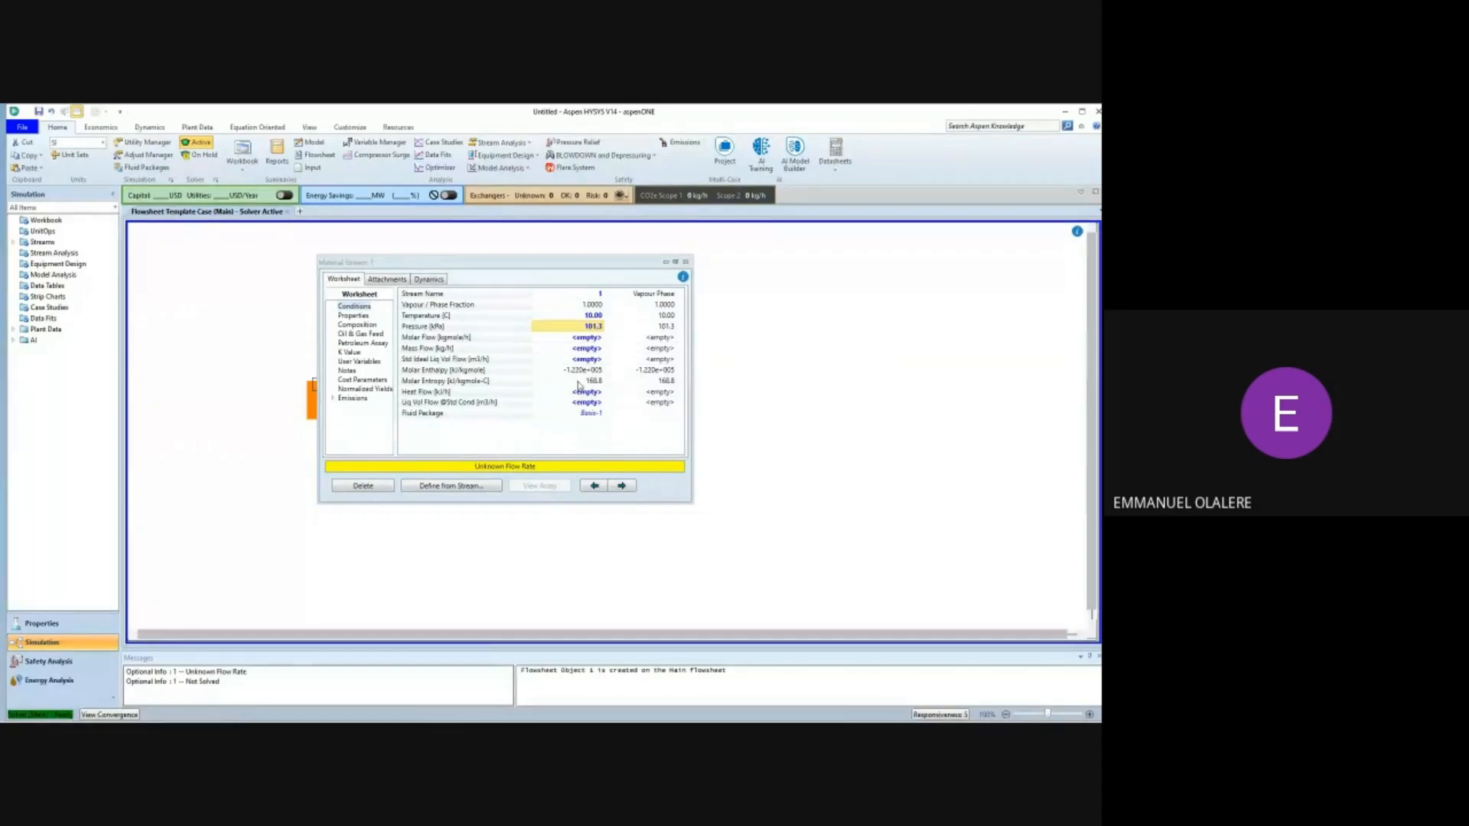
Examine the calculated properties of stream 1, such as molecular weight, density, enthalpy and heat capacity.
{"action": "left_click", "coordinate": [354, 316]}
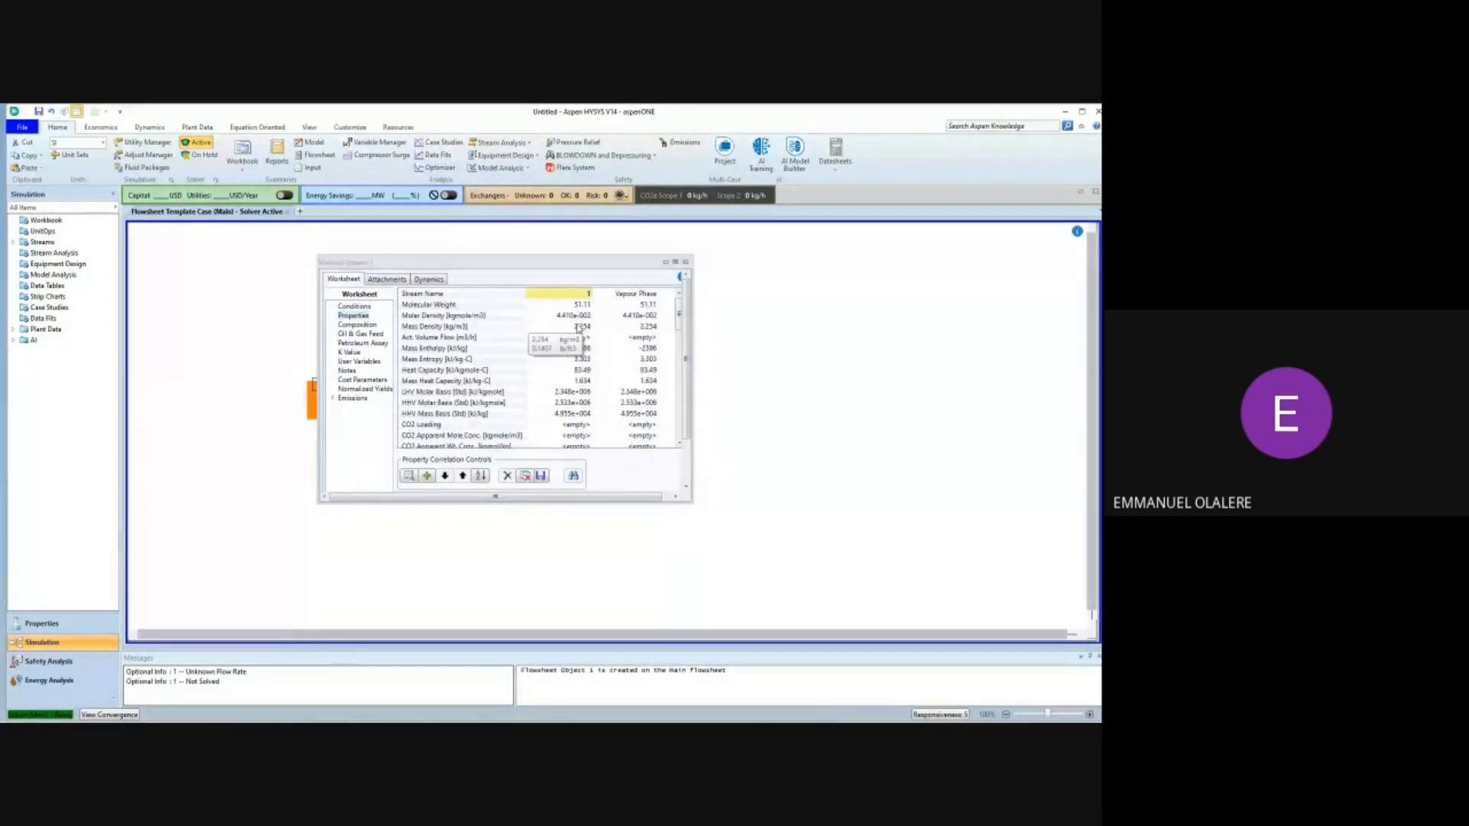
{"action": "scroll", "coordinate": [579, 329], "scroll_direction": "down", "scroll_amount": 2}
{"action": "scroll", "coordinate": [579, 329], "scroll_direction": "down", "scroll_amount": 3}
{"action": "scroll", "coordinate": [579, 329], "scroll_direction": "up", "scroll_amount": 1}
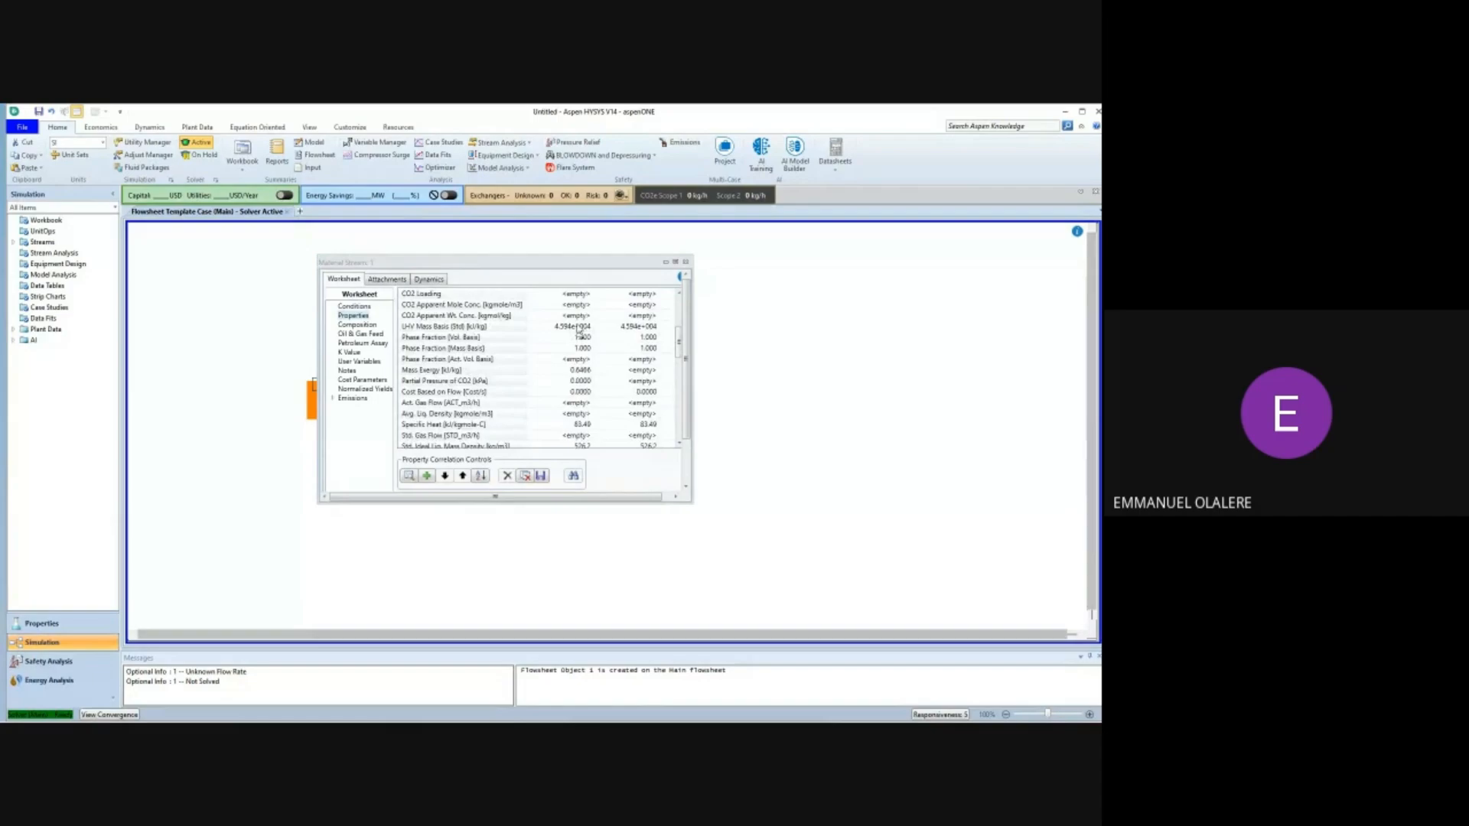
{"action": "scroll", "coordinate": [579, 329], "scroll_direction": "down", "scroll_amount": 1}
{"action": "scroll", "coordinate": [579, 329], "scroll_direction": "up", "scroll_amount": 3}
{"action": "scroll", "coordinate": [579, 329], "scroll_direction": "up", "scroll_amount": 2}
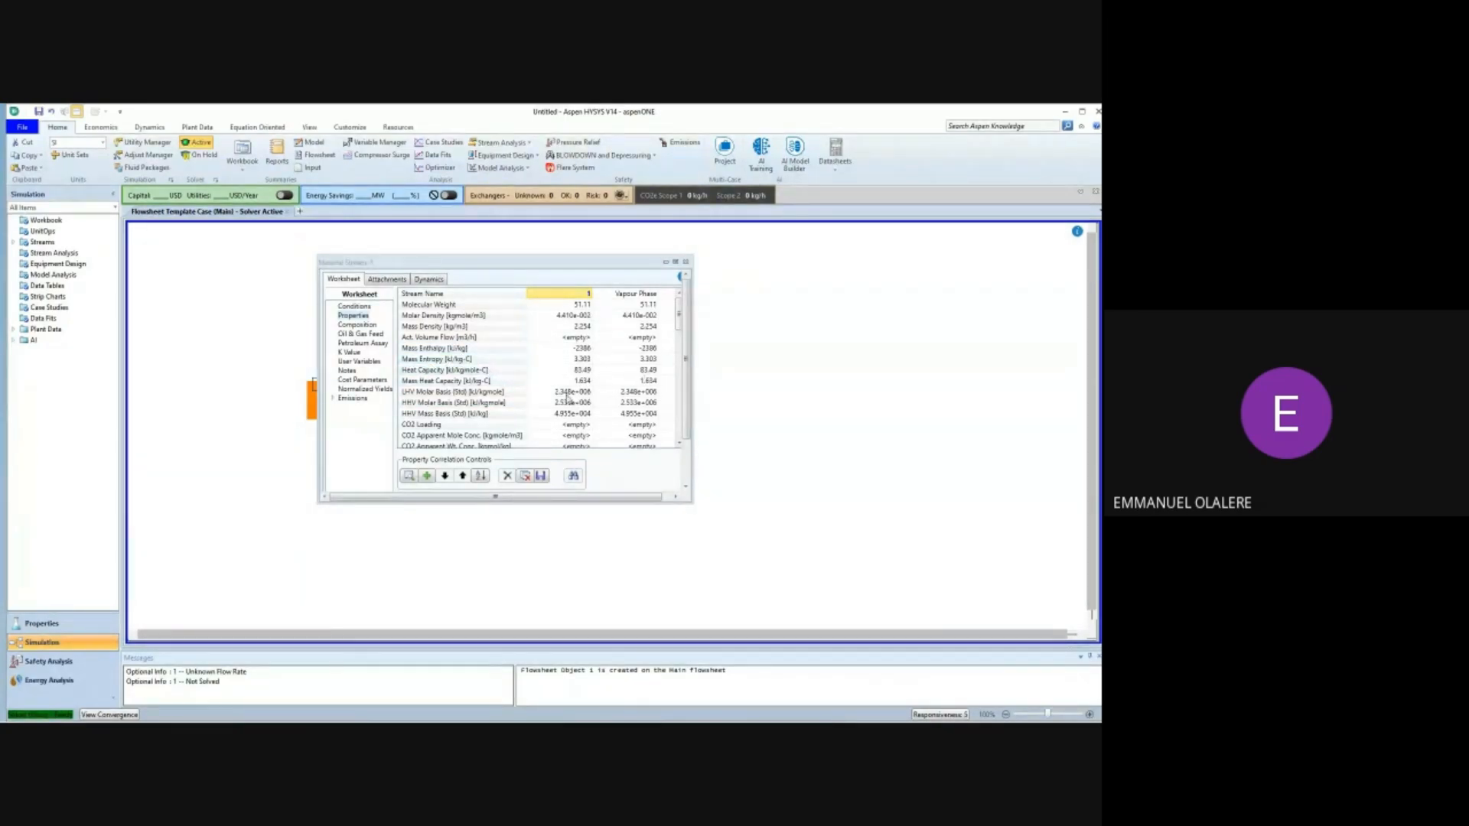
Review the rest of stream 1's property list through the viscosity index, and check its component mole fractions.
{"action": "scroll", "coordinate": [503, 414], "scroll_direction": "down", "scroll_amount": 3}
{"action": "scroll", "coordinate": [503, 413], "scroll_direction": "down", "scroll_amount": 6}
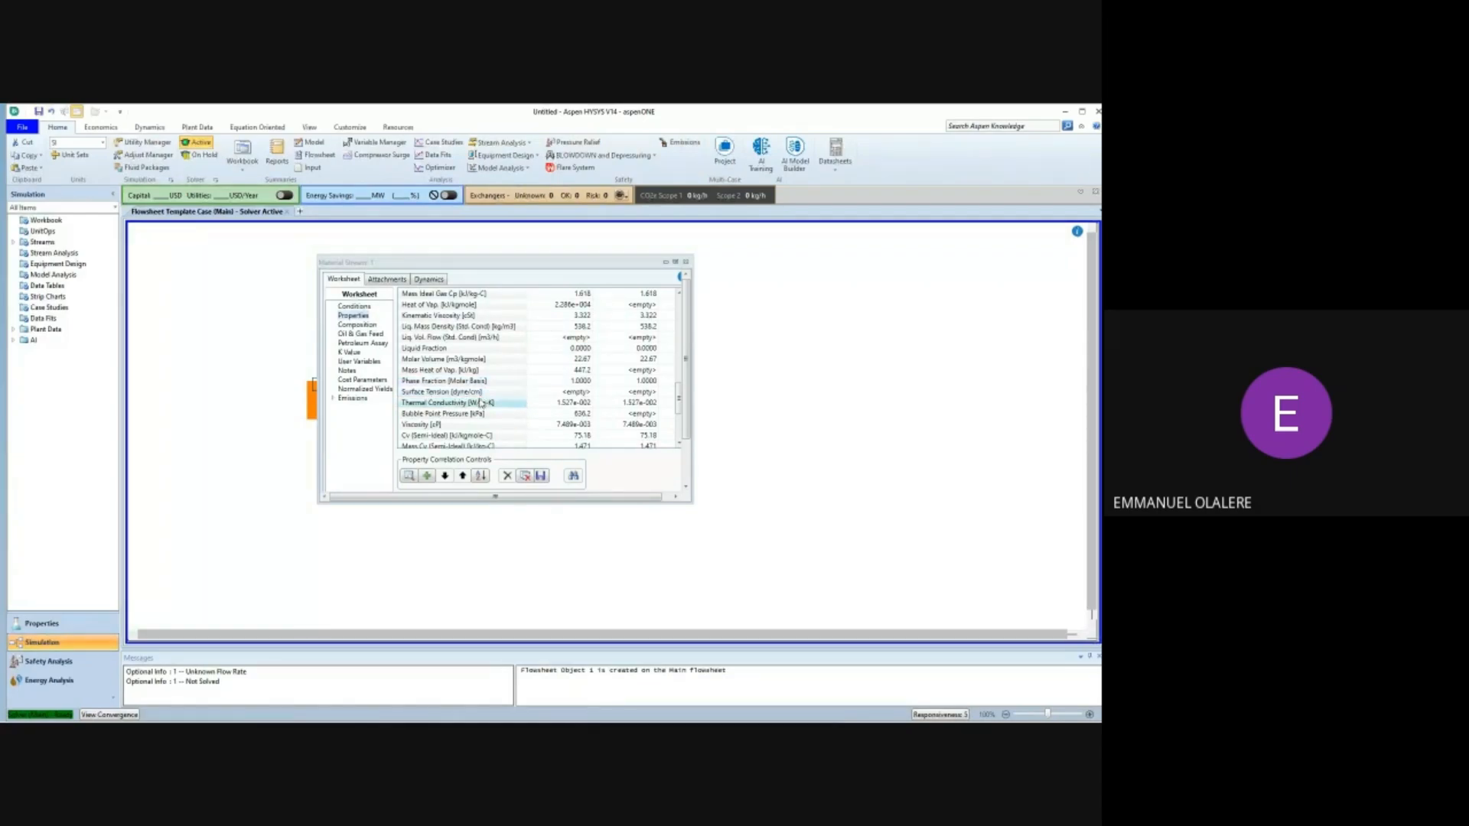
{"action": "scroll", "coordinate": [484, 408], "scroll_direction": "up", "scroll_amount": 4}
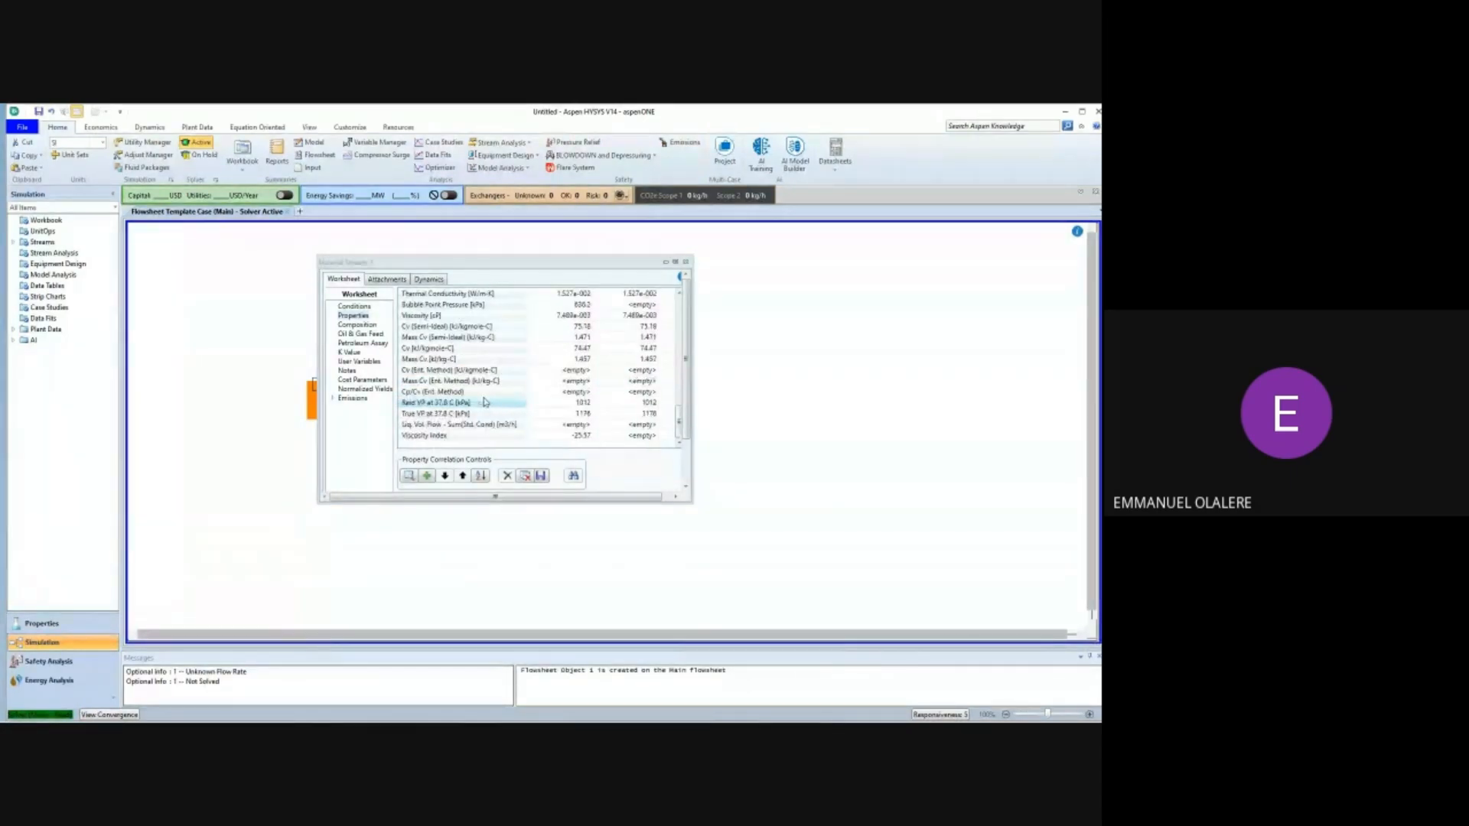
{"action": "scroll", "coordinate": [491, 373], "scroll_direction": "up", "scroll_amount": 8}
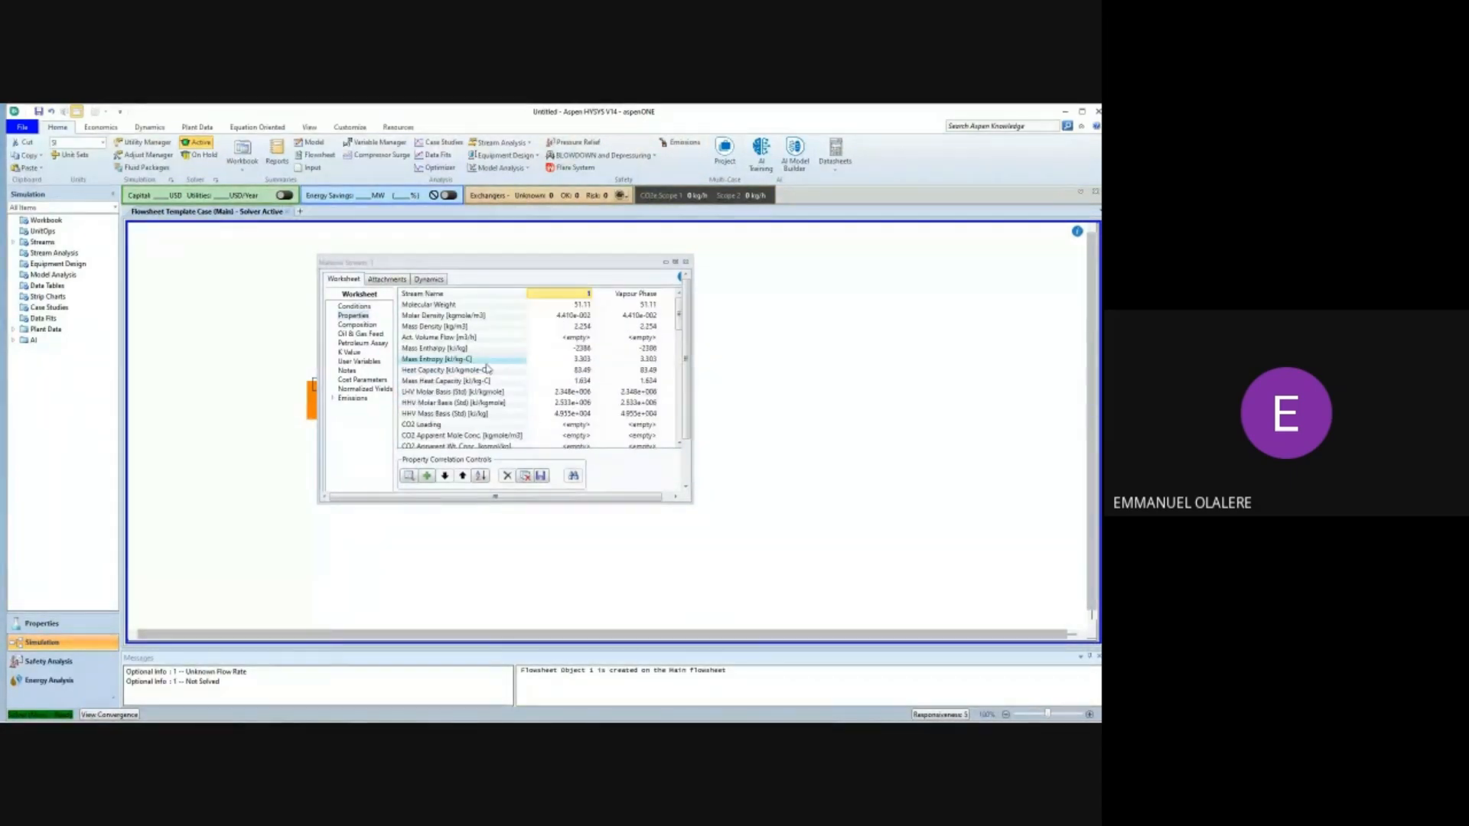
{"action": "left_click", "coordinate": [357, 326]}
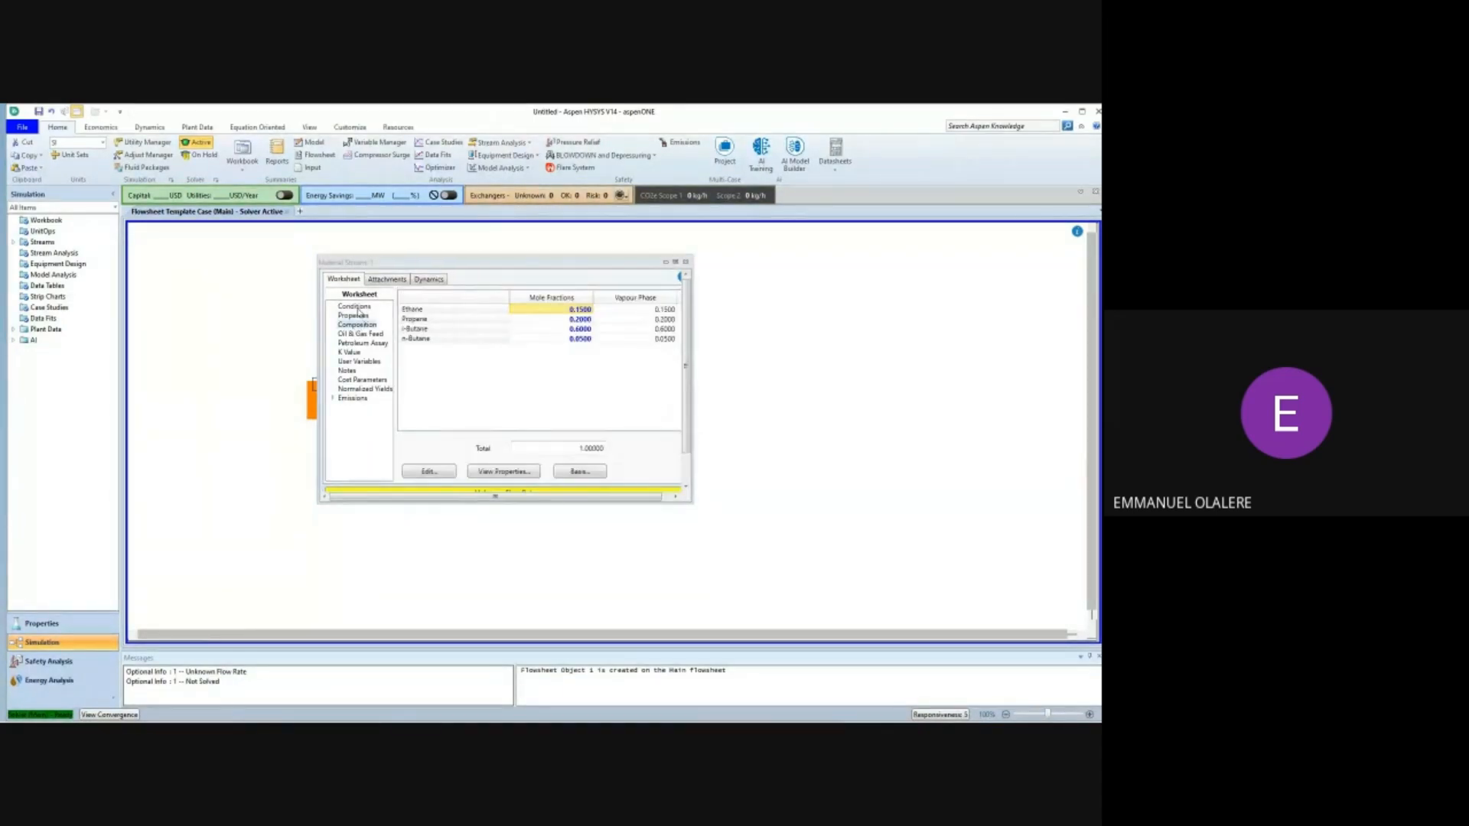
Set stream 1's molar flow to 100 lbmole/hr in its conditions.
{"action": "left_click", "coordinate": [357, 308]}
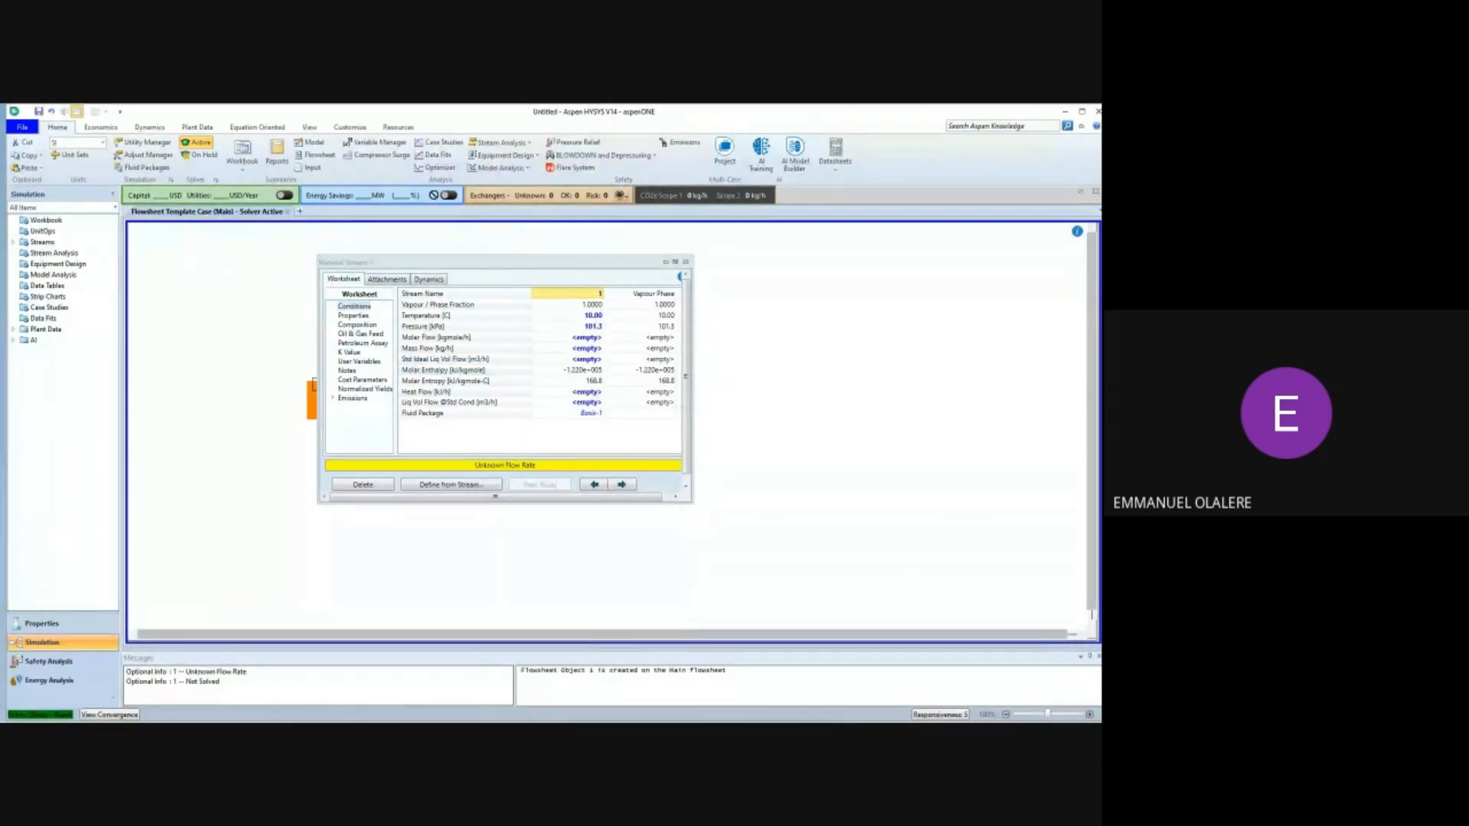
{"action": "left_click", "coordinate": [577, 339]}
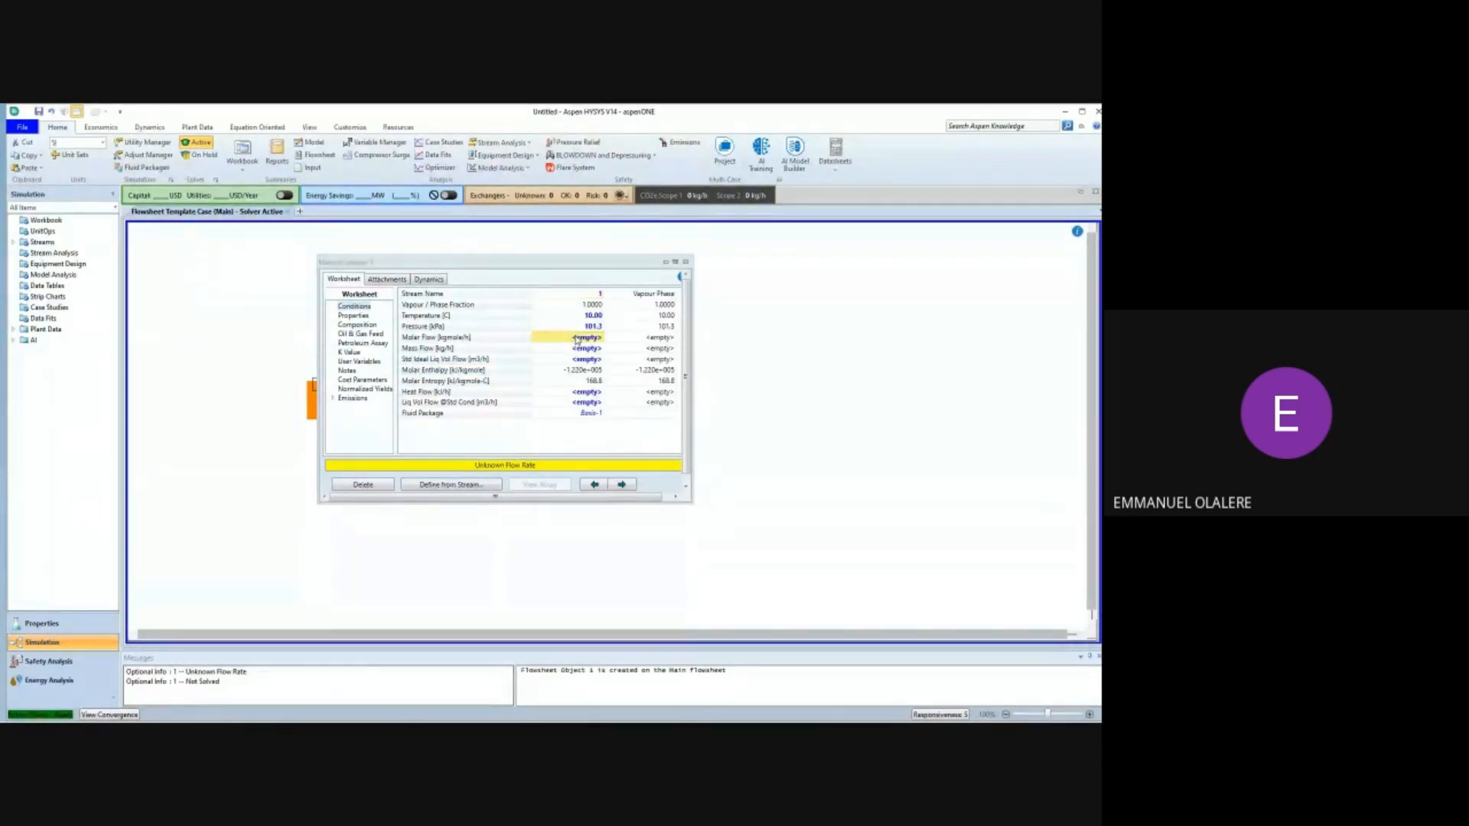
{"action": "type", "text": "100"}
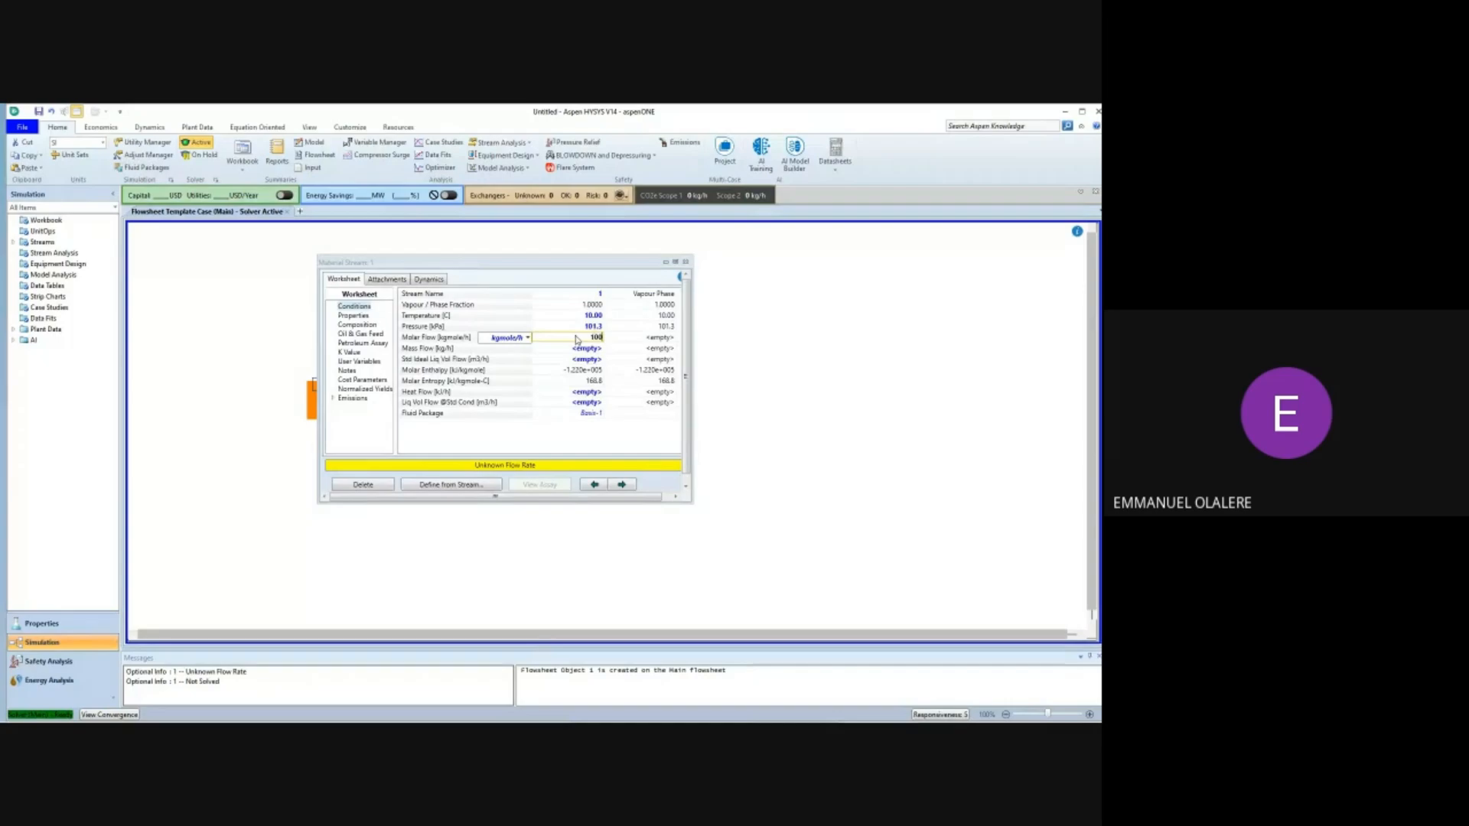
{"action": "left_click", "coordinate": [527, 338]}
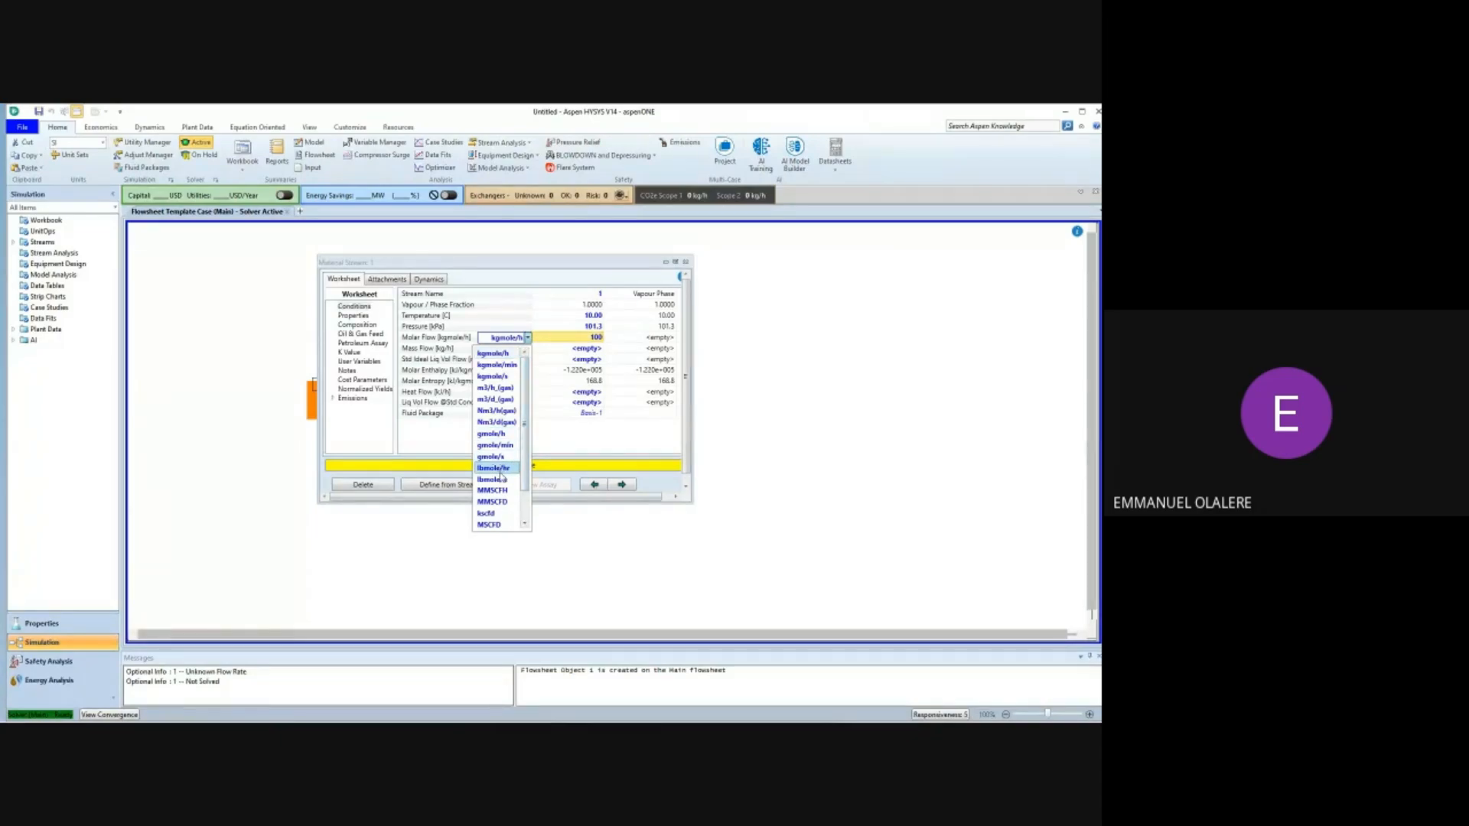
{"action": "left_click", "coordinate": [498, 469]}
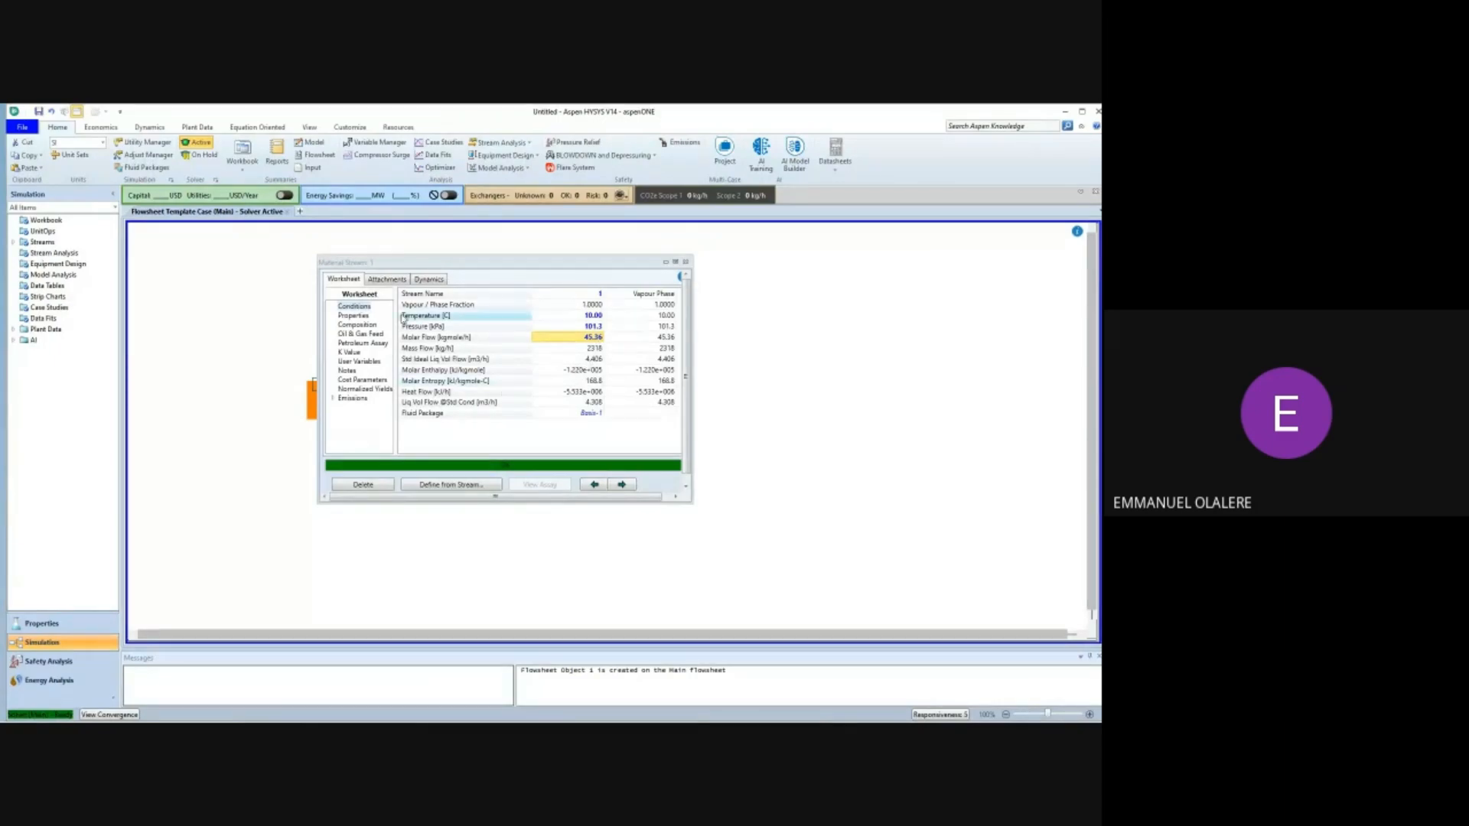
Review stream 1's full property list again with the flow rate defined, including the actual and liquid volume flows.
{"action": "left_click", "coordinate": [364, 325]}
{"action": "left_click", "coordinate": [362, 317]}
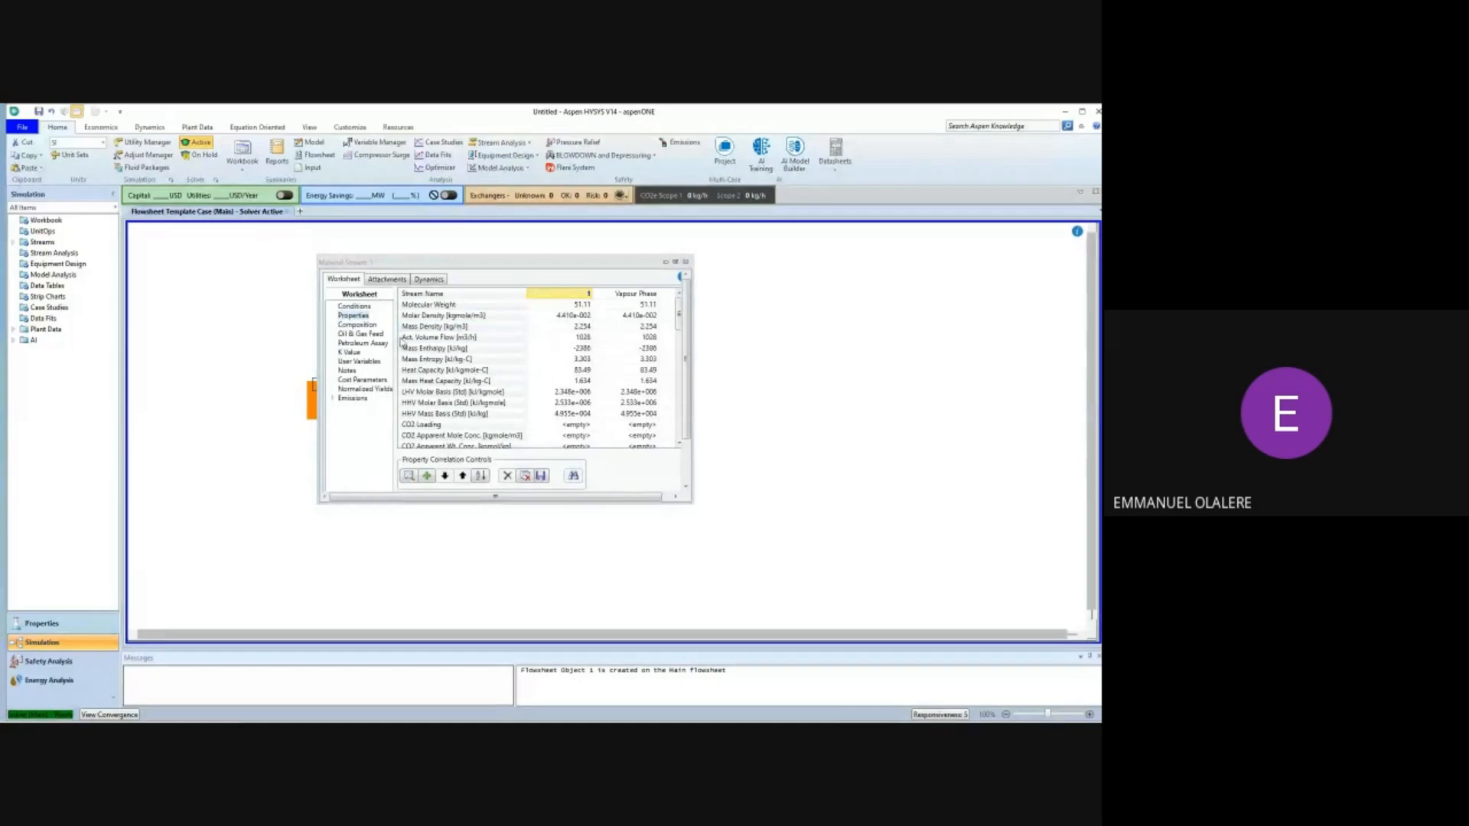
{"action": "scroll", "coordinate": [542, 375], "scroll_direction": "down", "scroll_amount": 6}
{"action": "scroll", "coordinate": [543, 374], "scroll_direction": "down", "scroll_amount": 7}
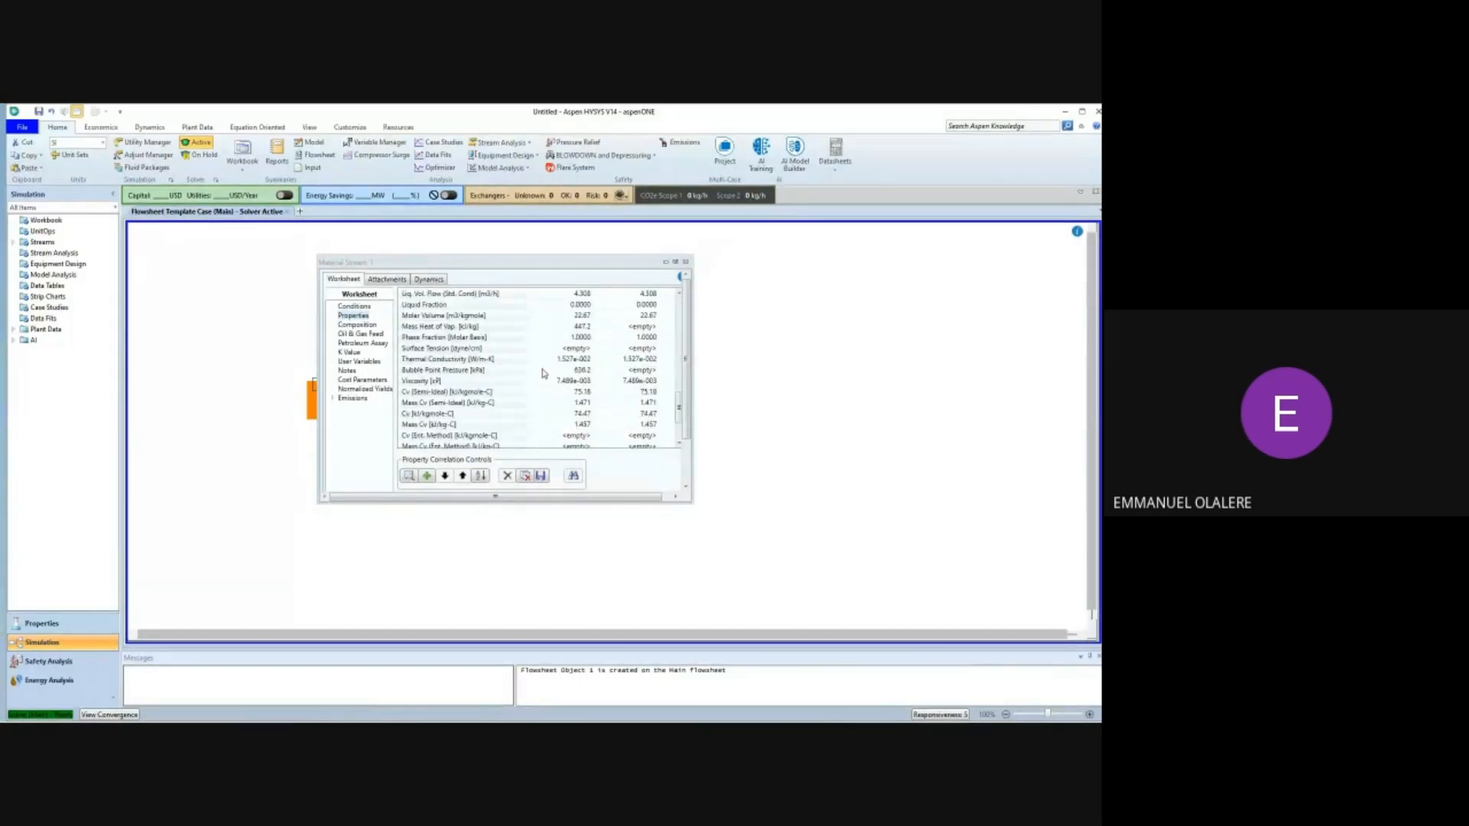
{"action": "scroll", "coordinate": [557, 335], "scroll_direction": "up", "scroll_amount": 6}
{"action": "scroll", "coordinate": [557, 334], "scroll_direction": "up", "scroll_amount": 8}
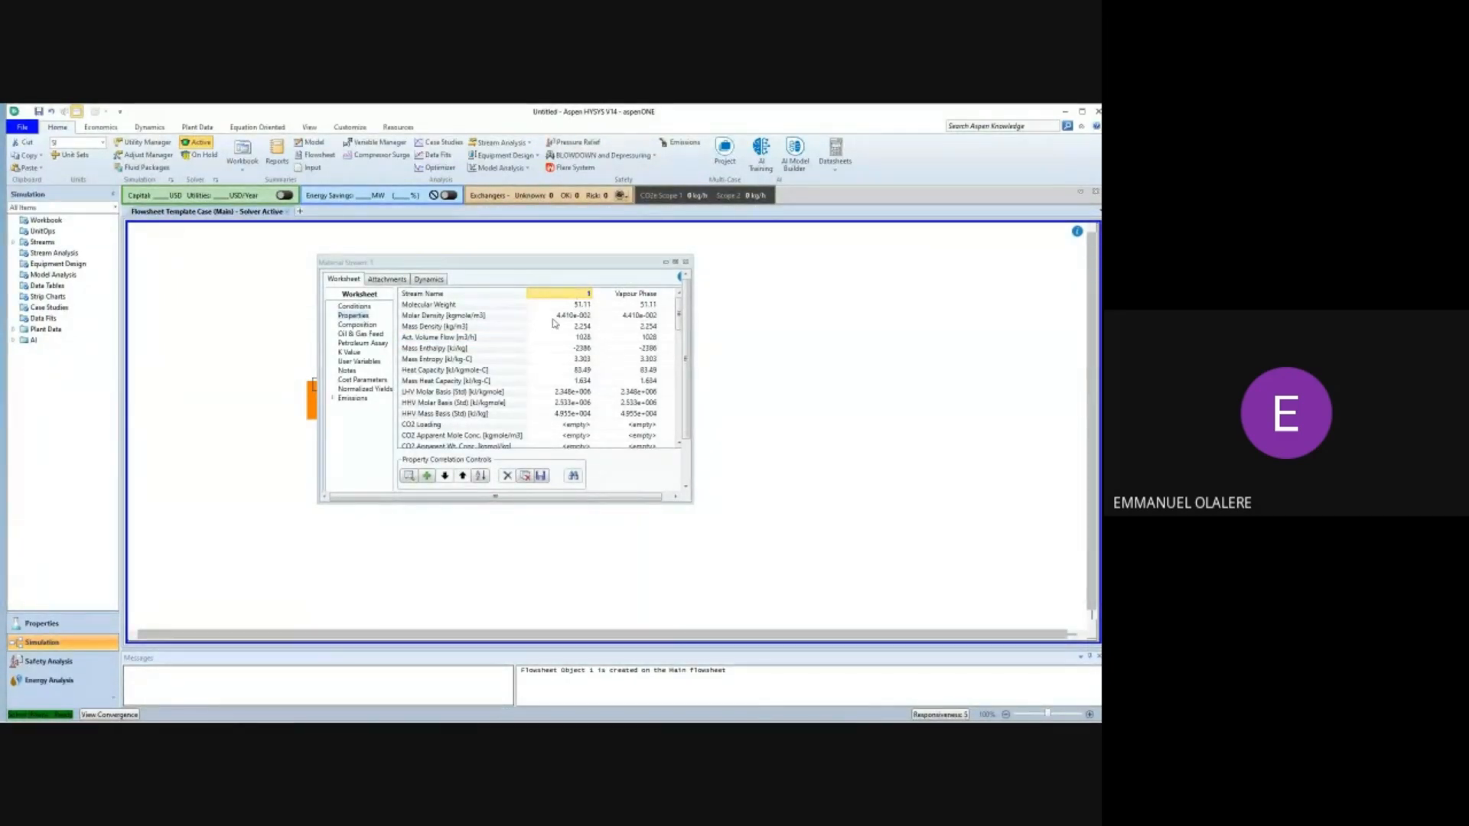
Move the stream 1 property window clear of the stream arrow on the flowsheet and deselect the stream.
{"action": "left_click_drag", "start_coordinate": [605, 270], "coordinate": [696, 390]}
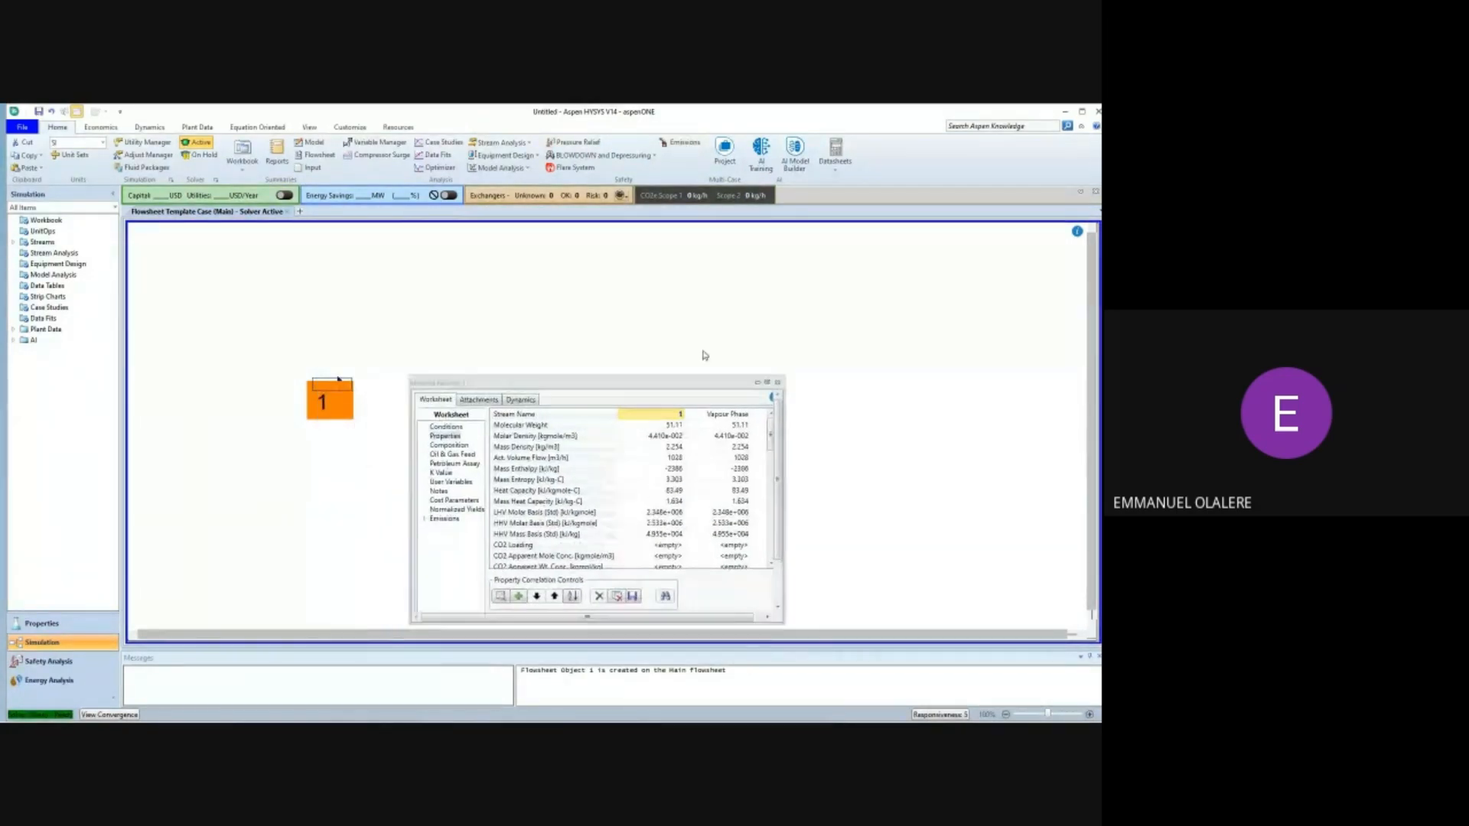
{"action": "left_click_drag", "start_coordinate": [562, 391], "coordinate": [581, 332]}
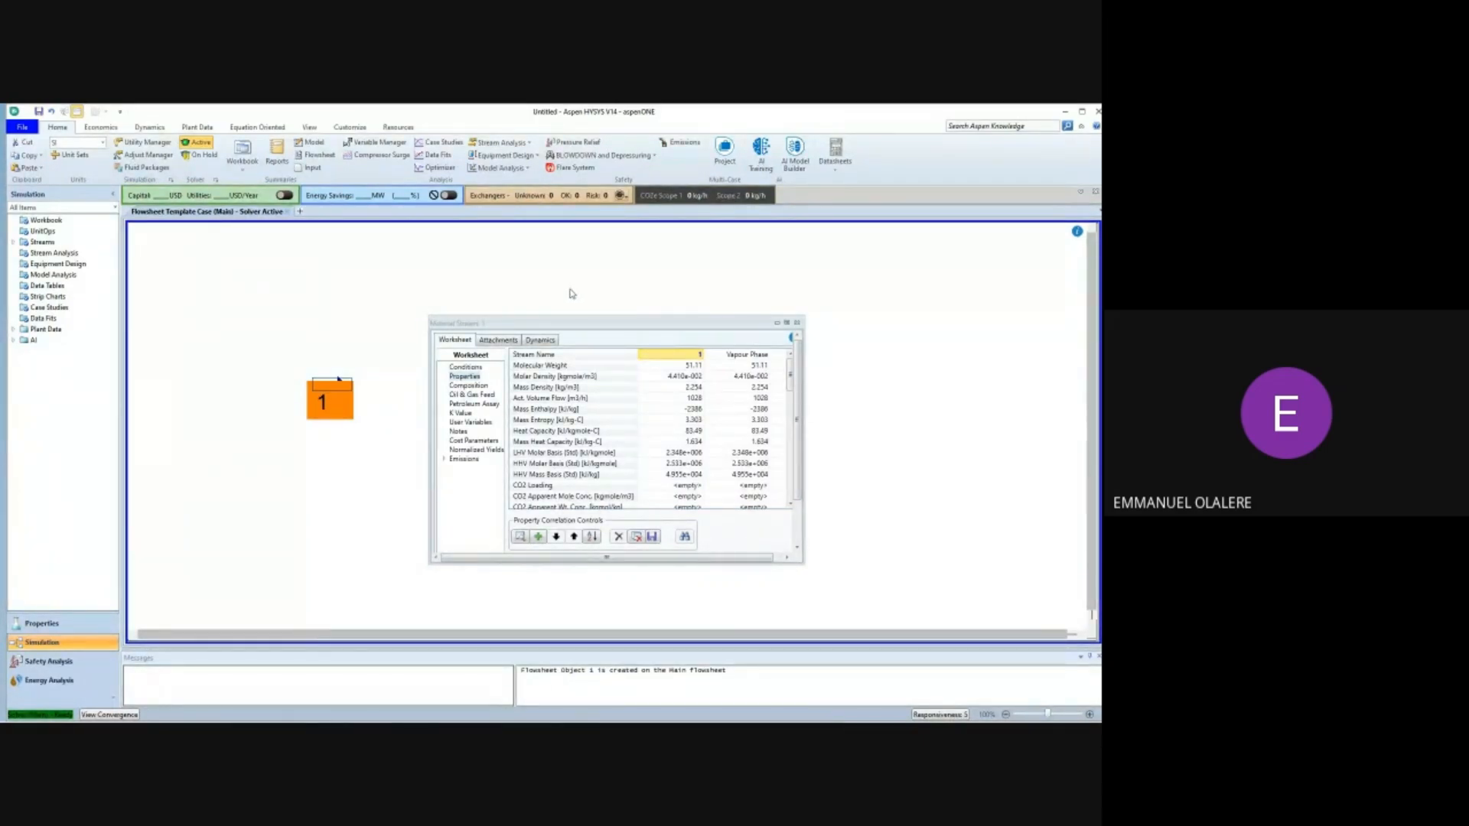
{"action": "left_click", "coordinate": [349, 361]}
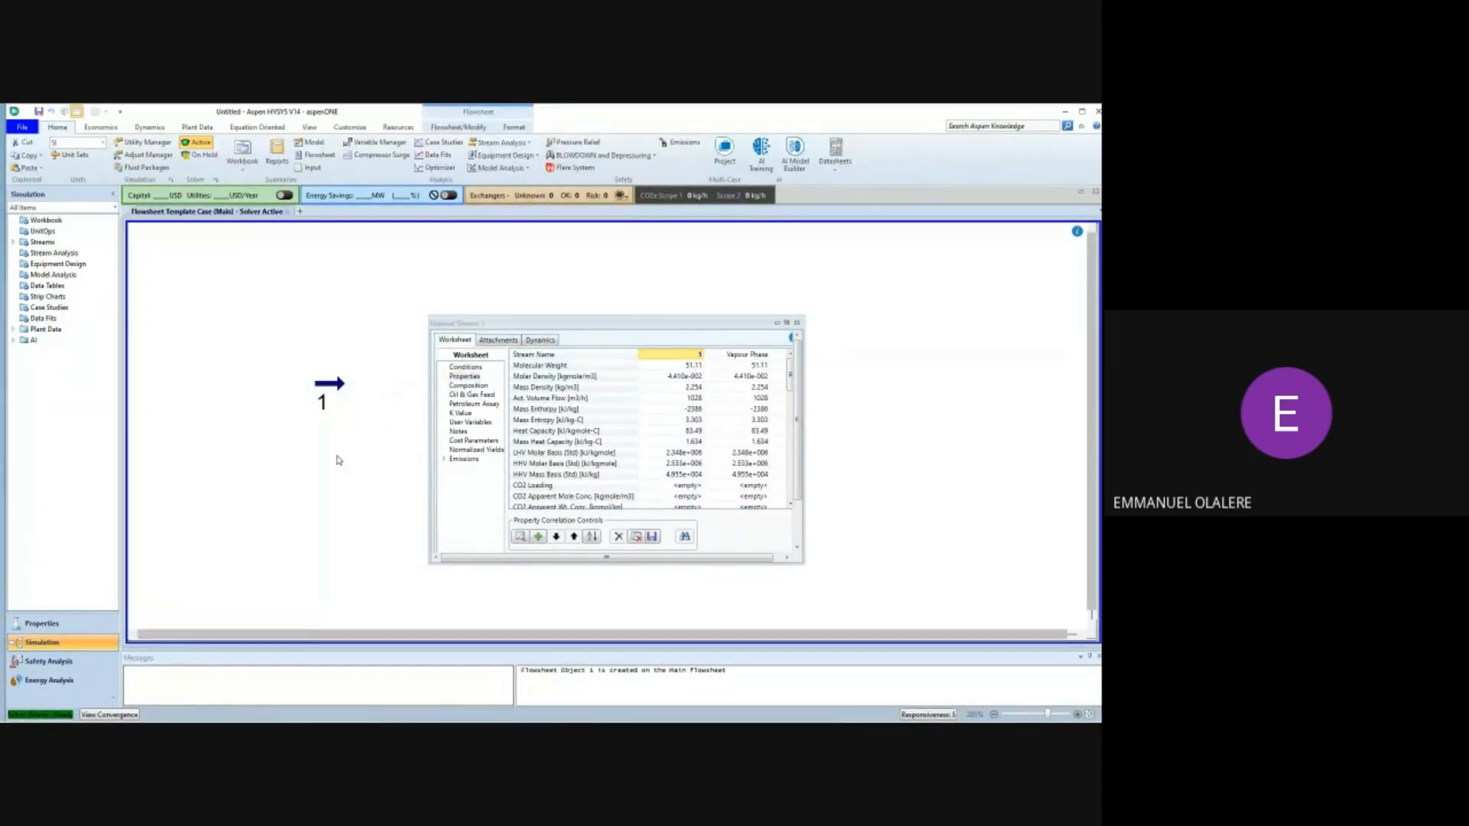
Examine the full list of calculated properties for material stream 1, from molecular weight and density down to viscosity.
{"action": "mouse_move", "coordinate": [329, 391]}
{"action": "scroll", "coordinate": [665, 420], "scroll_direction": "down", "scroll_amount": 3}
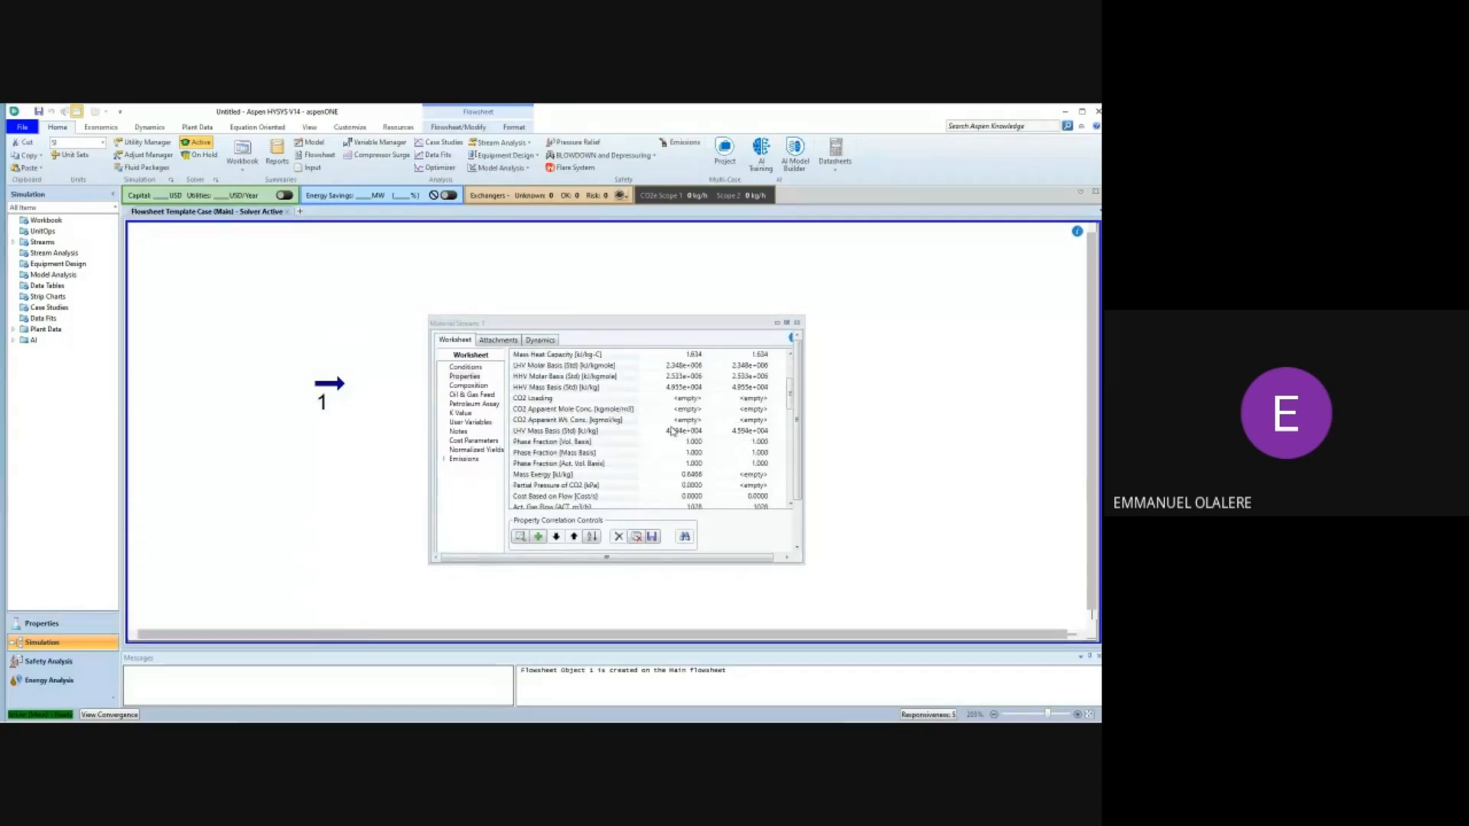
{"action": "scroll", "coordinate": [666, 418], "scroll_direction": "up", "scroll_amount": 3}
{"action": "scroll", "coordinate": [667, 419], "scroll_direction": "down", "scroll_amount": 3}
{"action": "scroll", "coordinate": [671, 413], "scroll_direction": "up", "scroll_amount": 3}
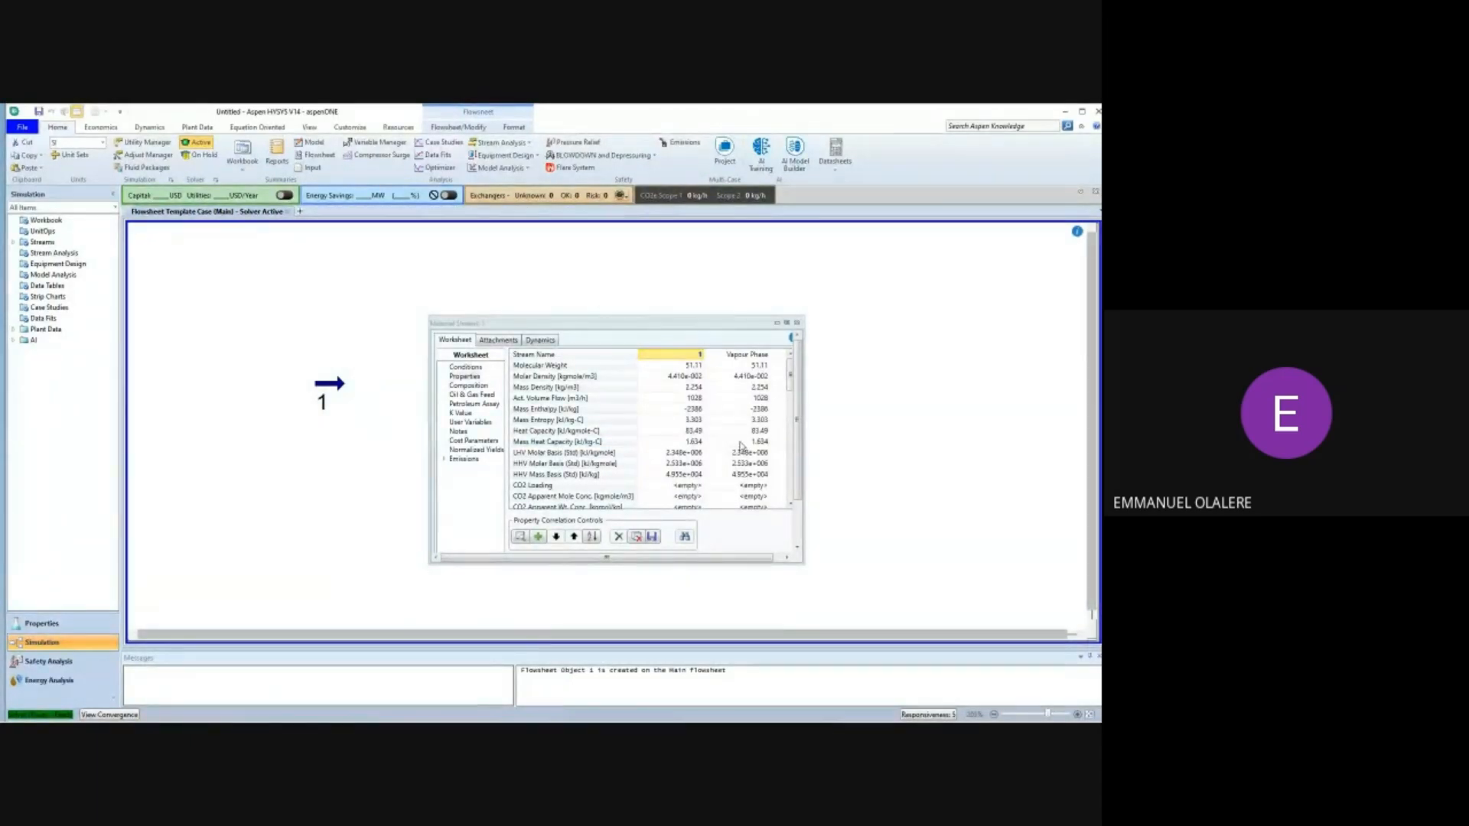
{"action": "scroll", "coordinate": [740, 446], "scroll_direction": "down", "scroll_amount": 2}
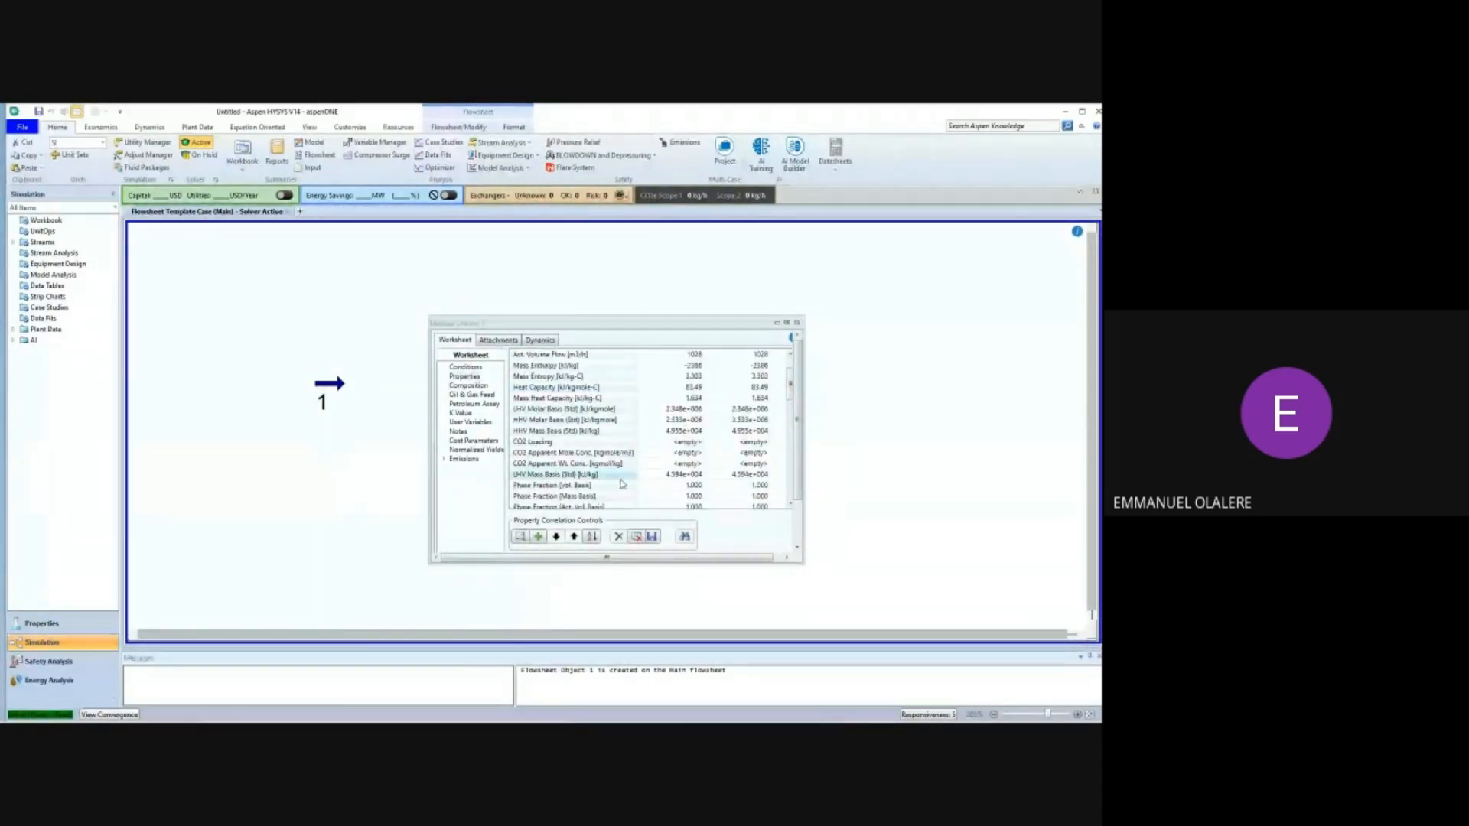
{"action": "scroll", "coordinate": [654, 454], "scroll_direction": "down", "scroll_amount": 2}
{"action": "scroll", "coordinate": [659, 442], "scroll_direction": "up", "scroll_amount": 3}
{"action": "scroll", "coordinate": [676, 393], "scroll_direction": "down", "scroll_amount": 1}
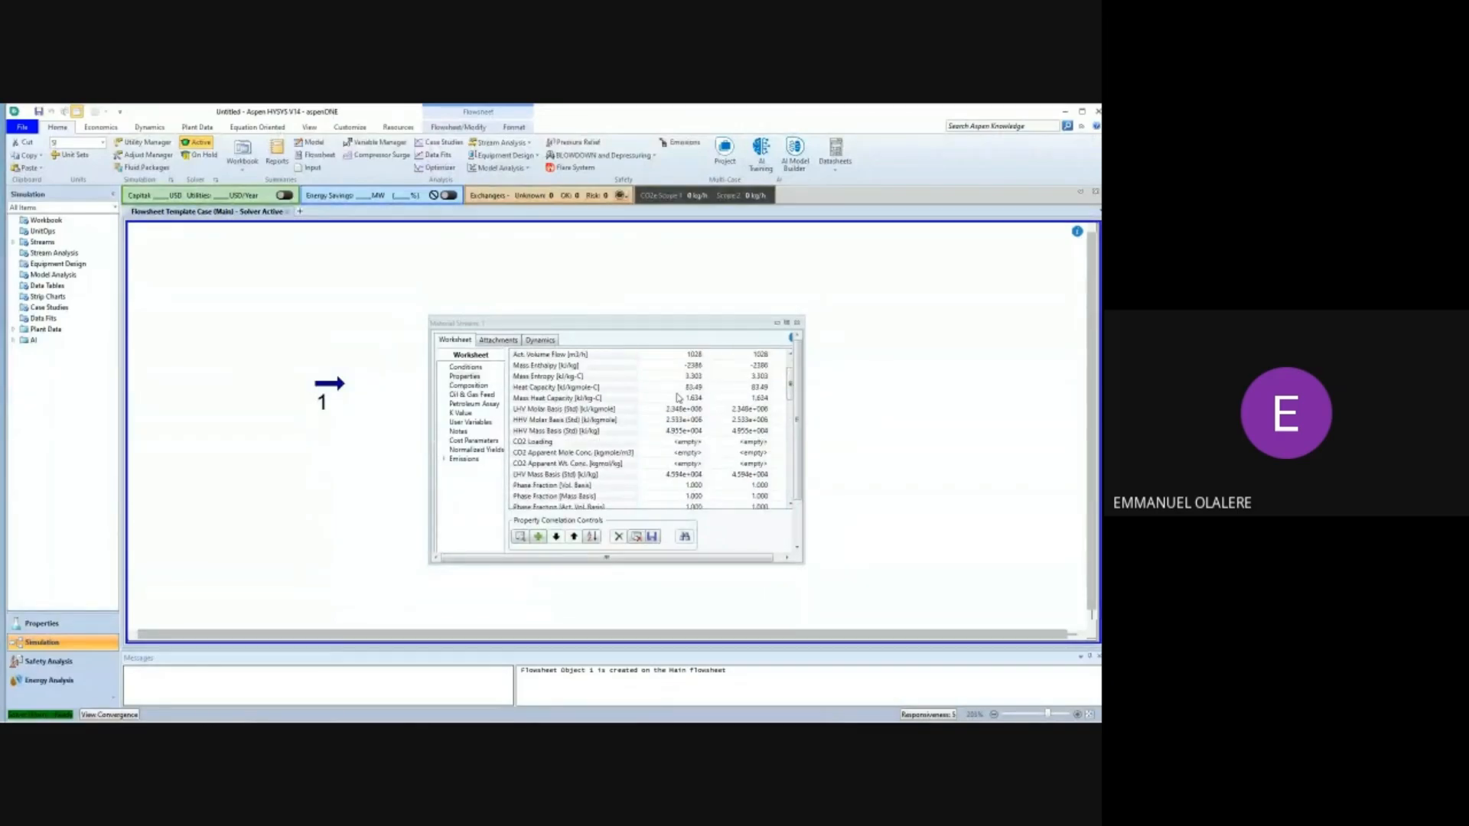
{"action": "scroll", "coordinate": [676, 397], "scroll_direction": "down", "scroll_amount": 5}
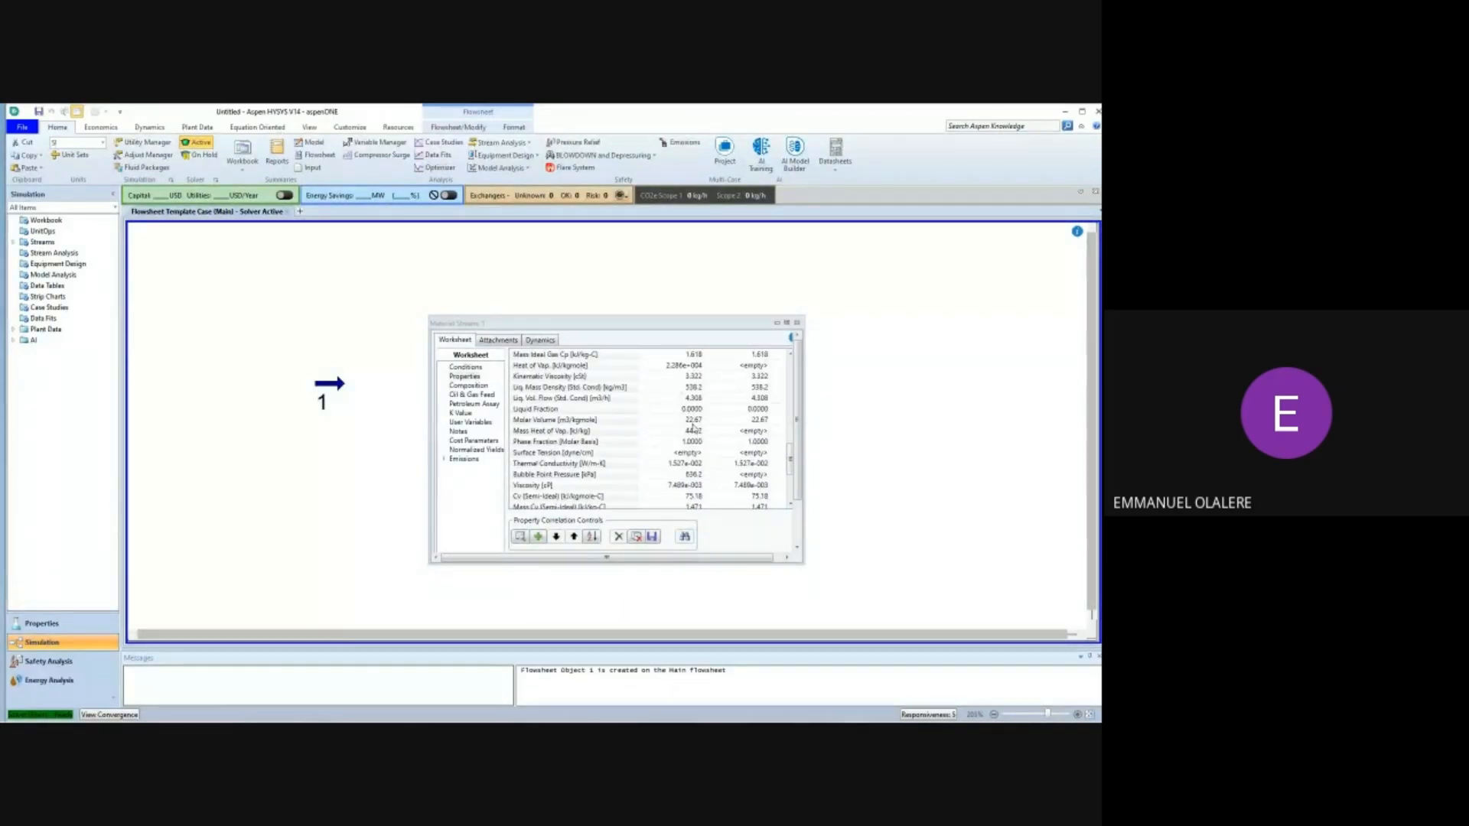
{"action": "scroll", "coordinate": [693, 429], "scroll_direction": "down", "scroll_amount": 4}
{"action": "scroll", "coordinate": [693, 403], "scroll_direction": "up", "scroll_amount": 3}
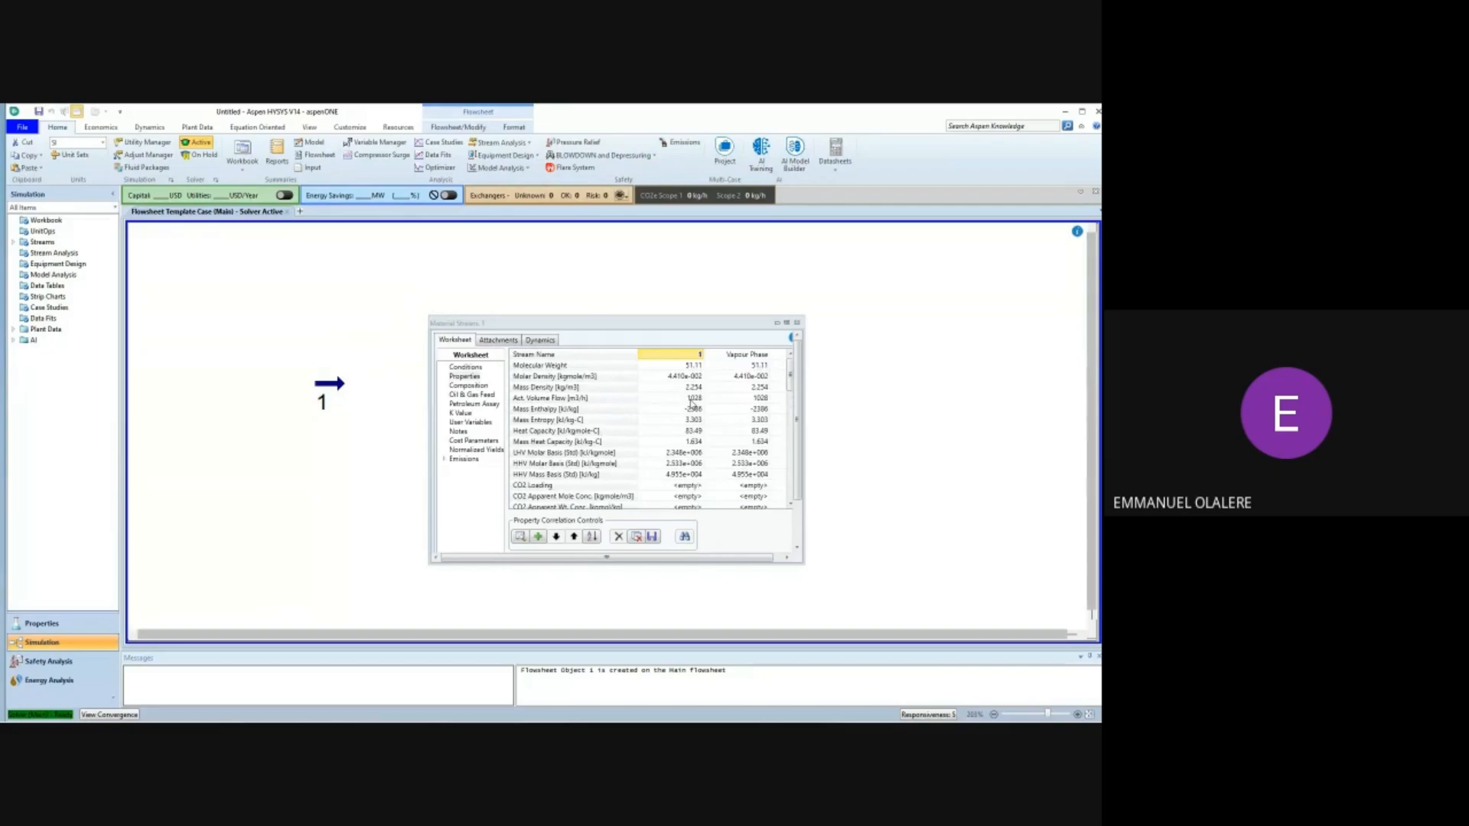
{"action": "mouse_move", "coordinate": [692, 403]}
Rename material stream 1 to Feed and close its property window.
{"action": "left_click", "coordinate": [328, 396]}
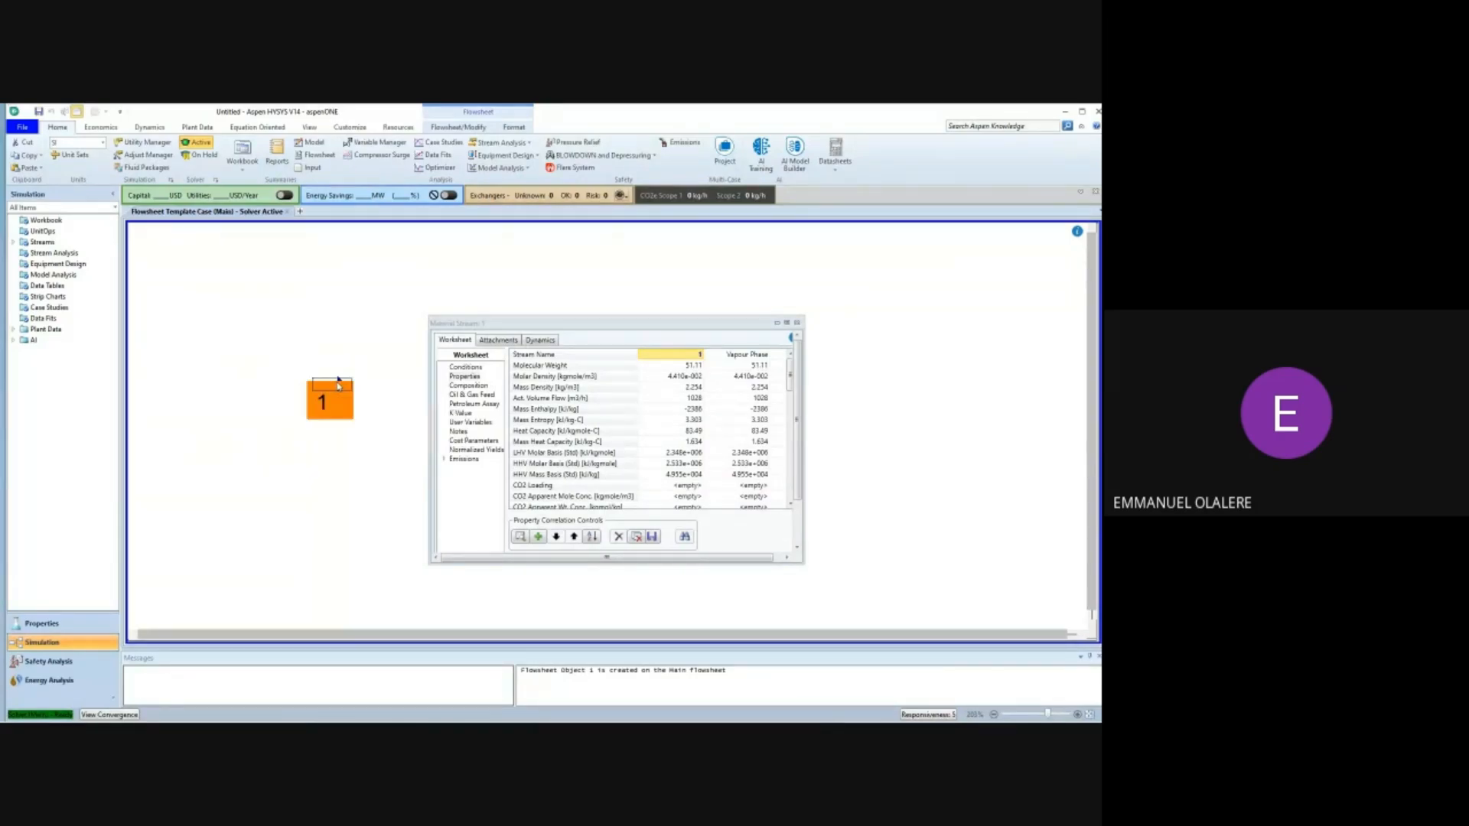
{"action": "left_click", "coordinate": [696, 354]}
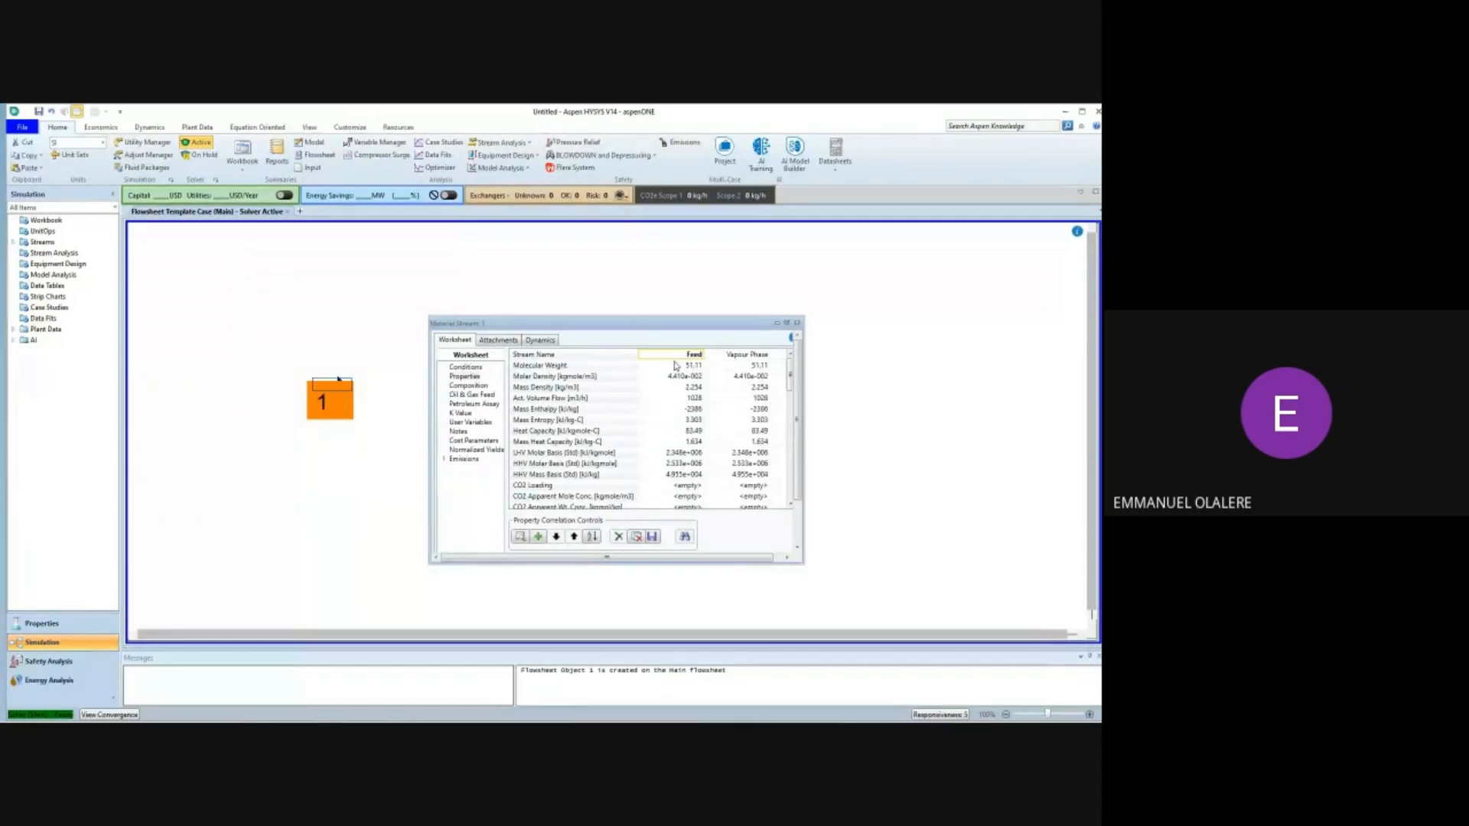
{"action": "key", "text": "Return"}
{"action": "left_click", "coordinate": [671, 401]}
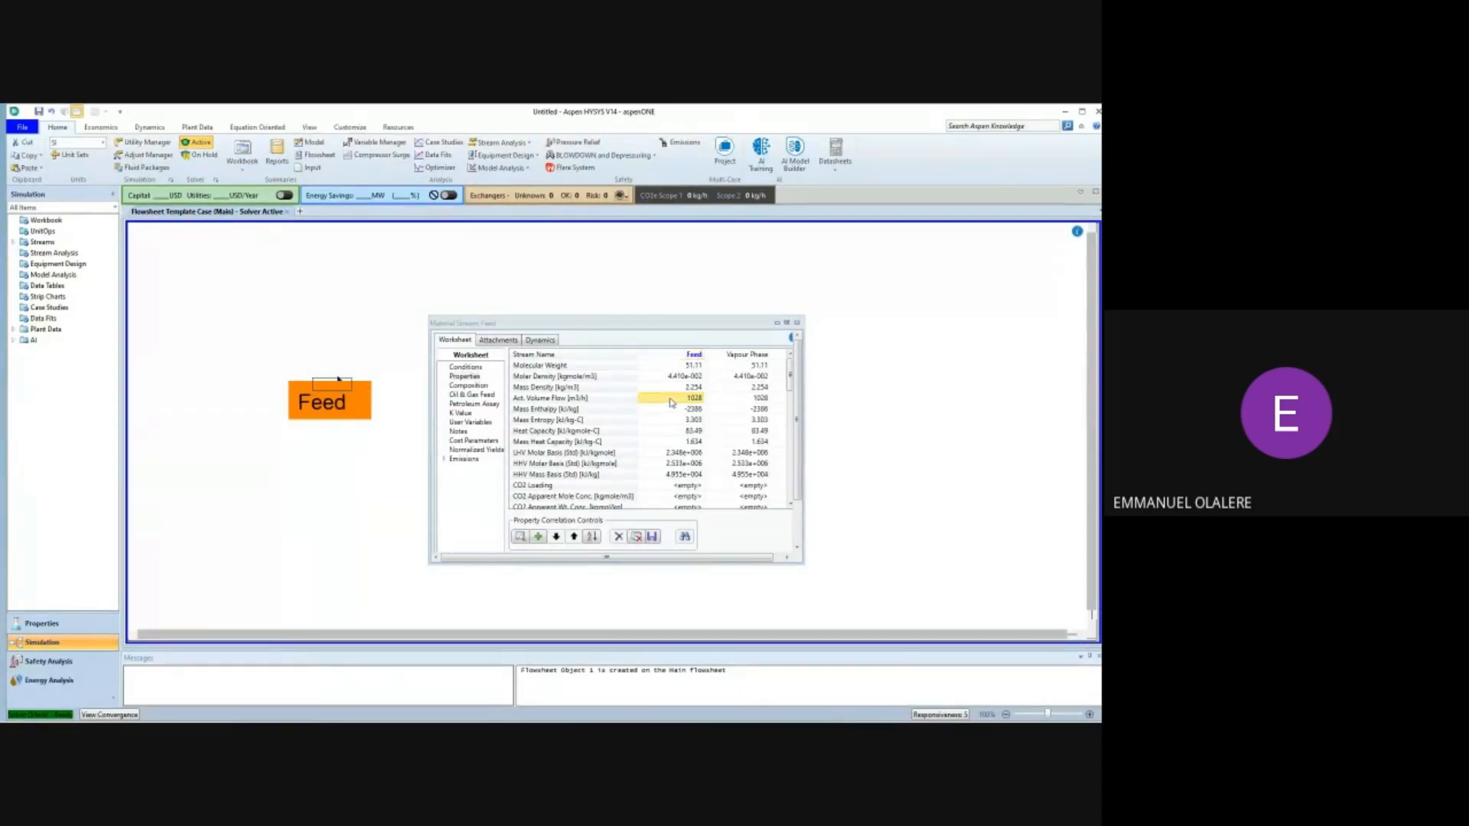
{"action": "left_click", "coordinate": [796, 322]}
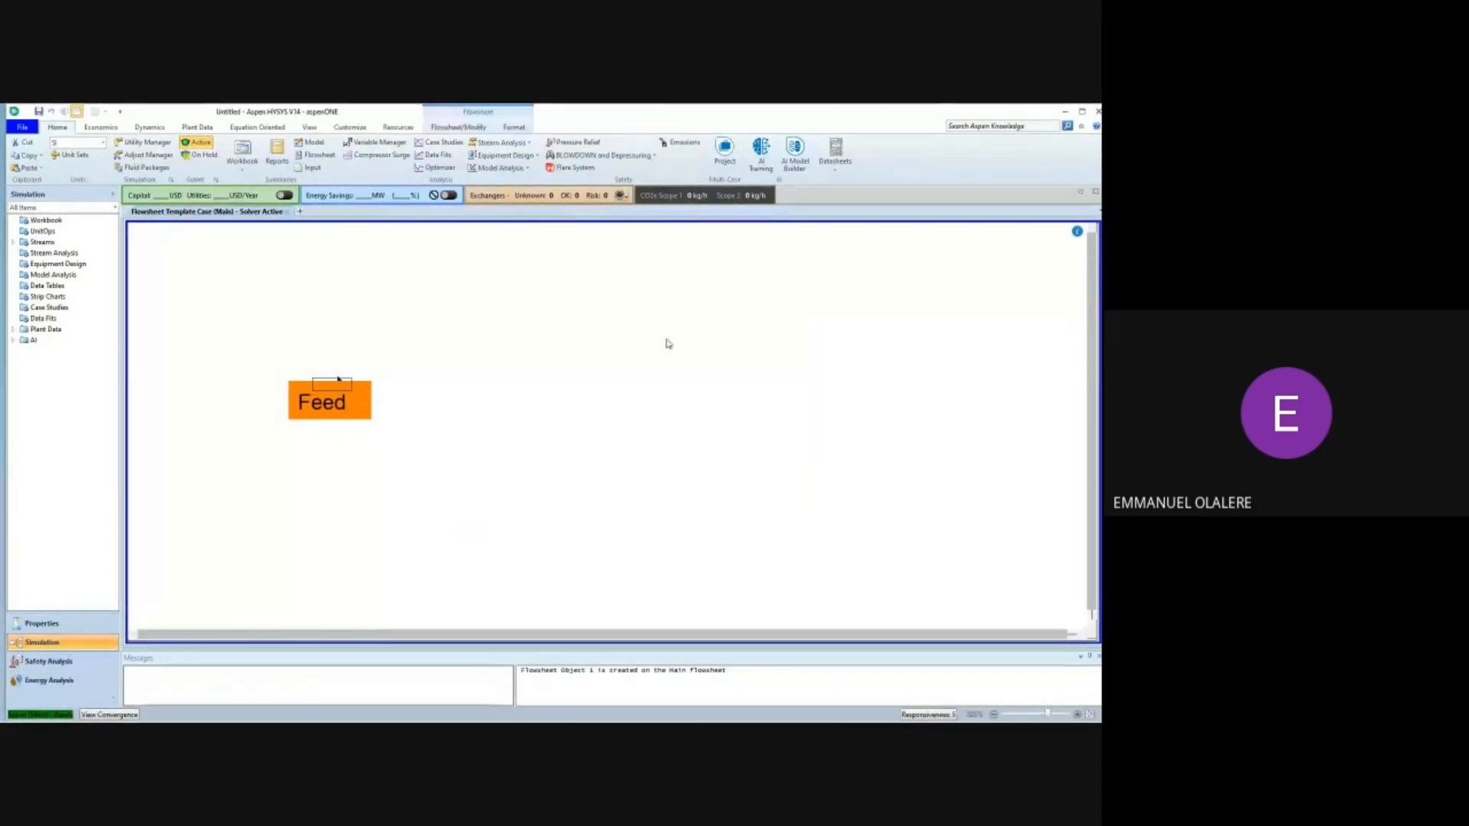
{"action": "left_click", "coordinate": [414, 422]}
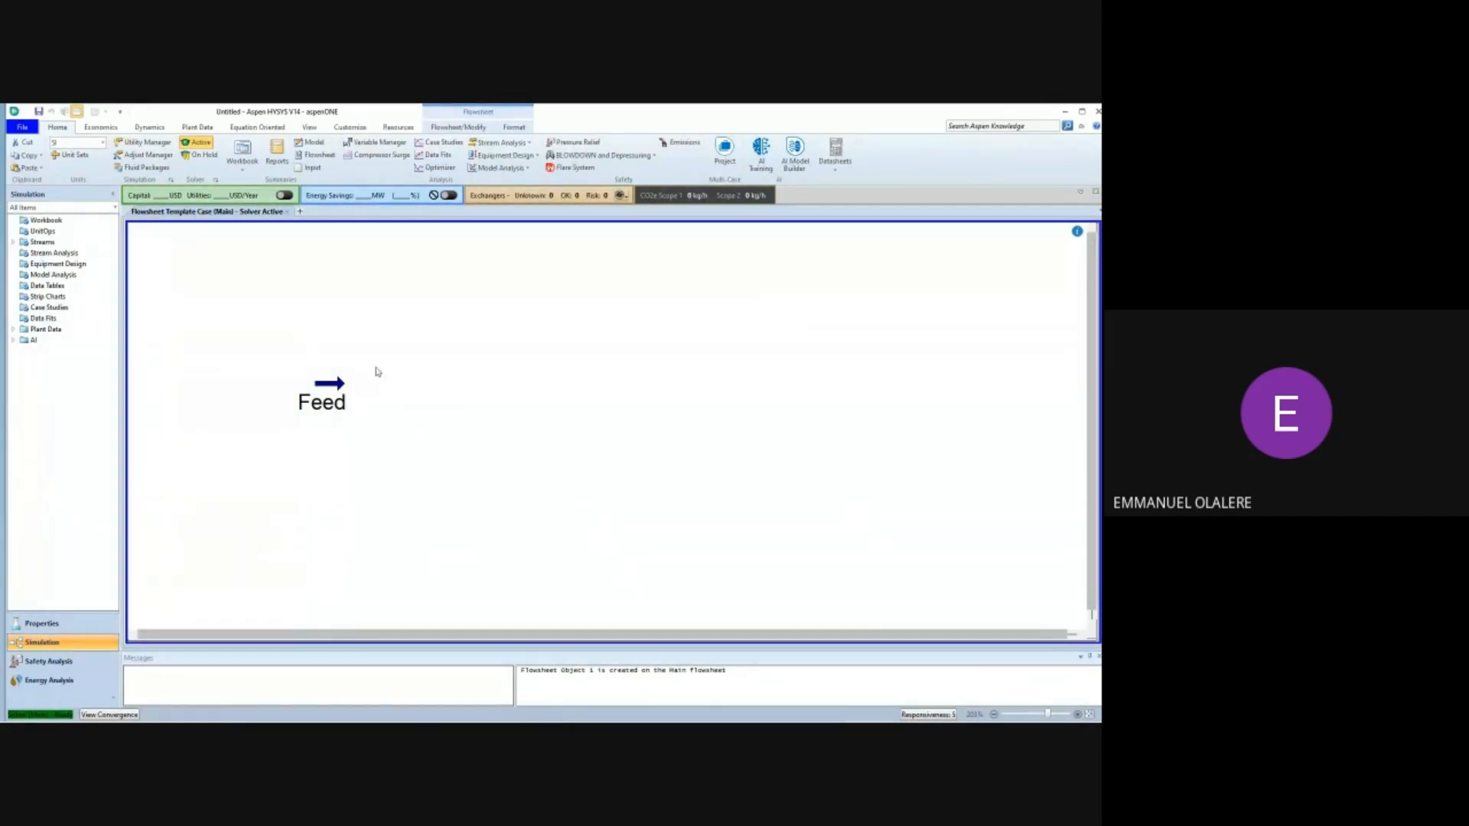
{"action": "mouse_move", "coordinate": [358, 392]}
{"action": "scroll", "coordinate": [329, 443], "scroll_direction": "up", "scroll_amount": 1}
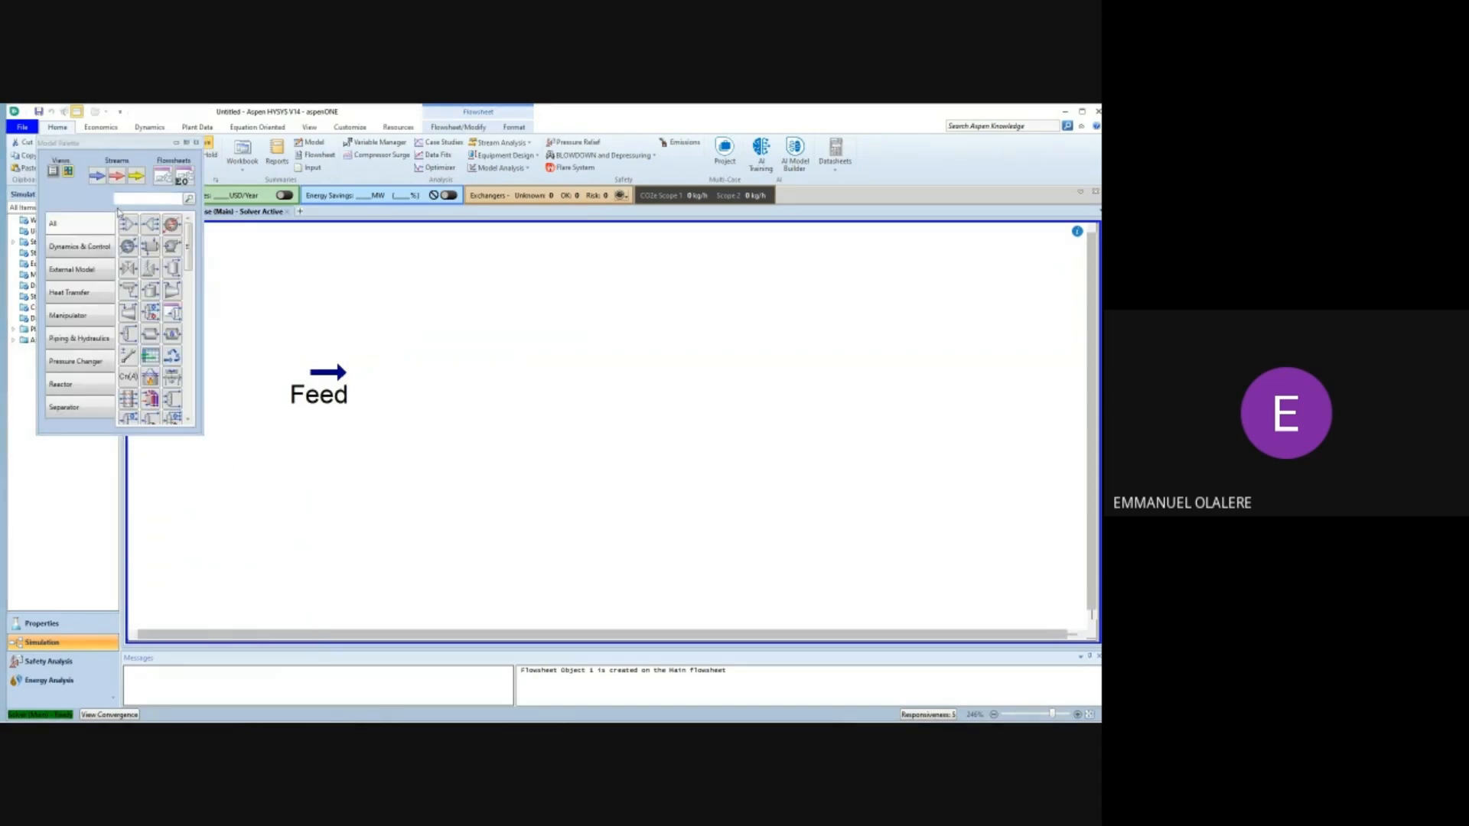
{"action": "left_click_drag", "start_coordinate": [148, 146], "coordinate": [211, 324]}
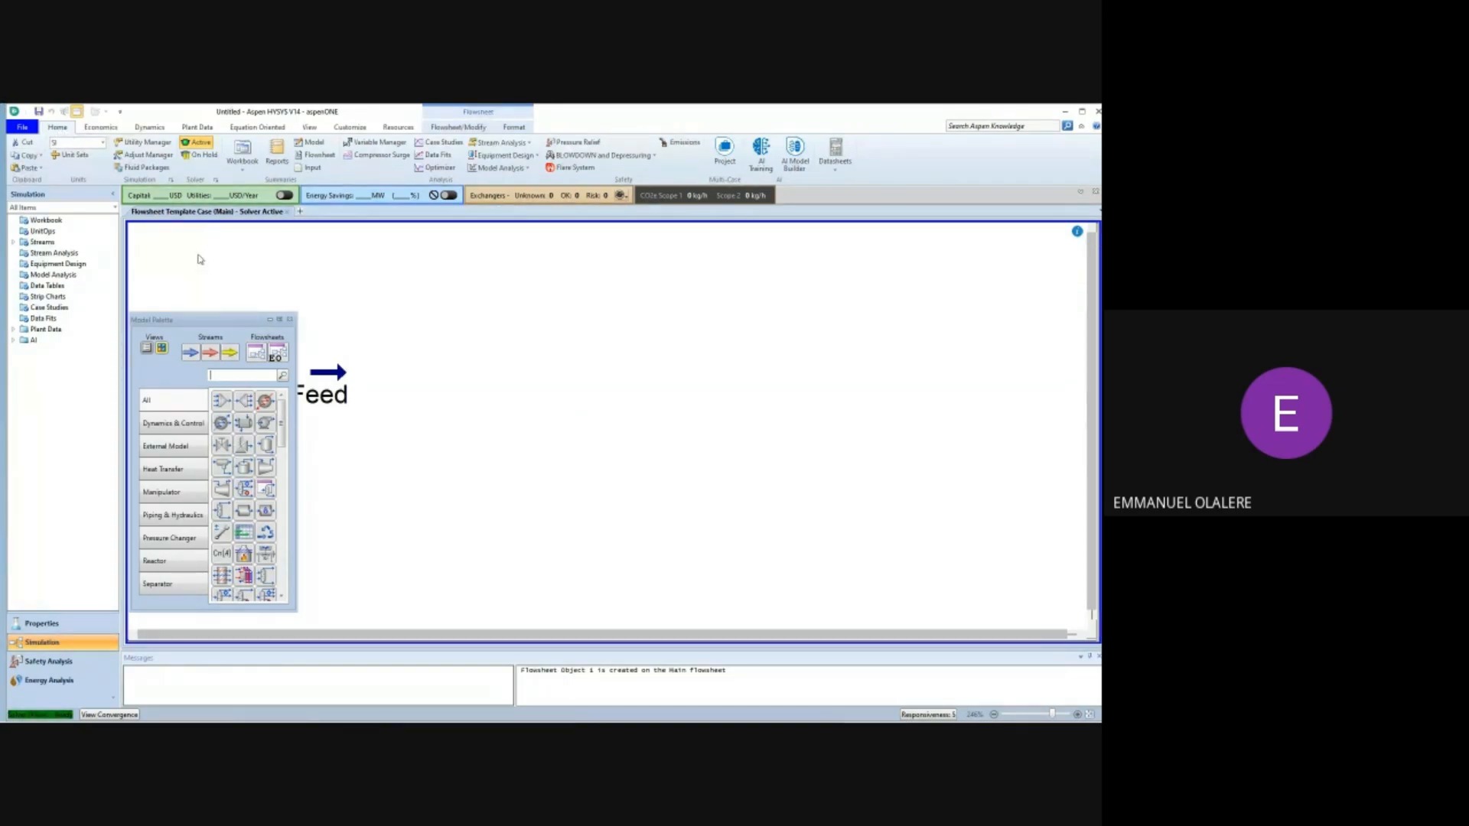
{"action": "key", "text": "F4"}
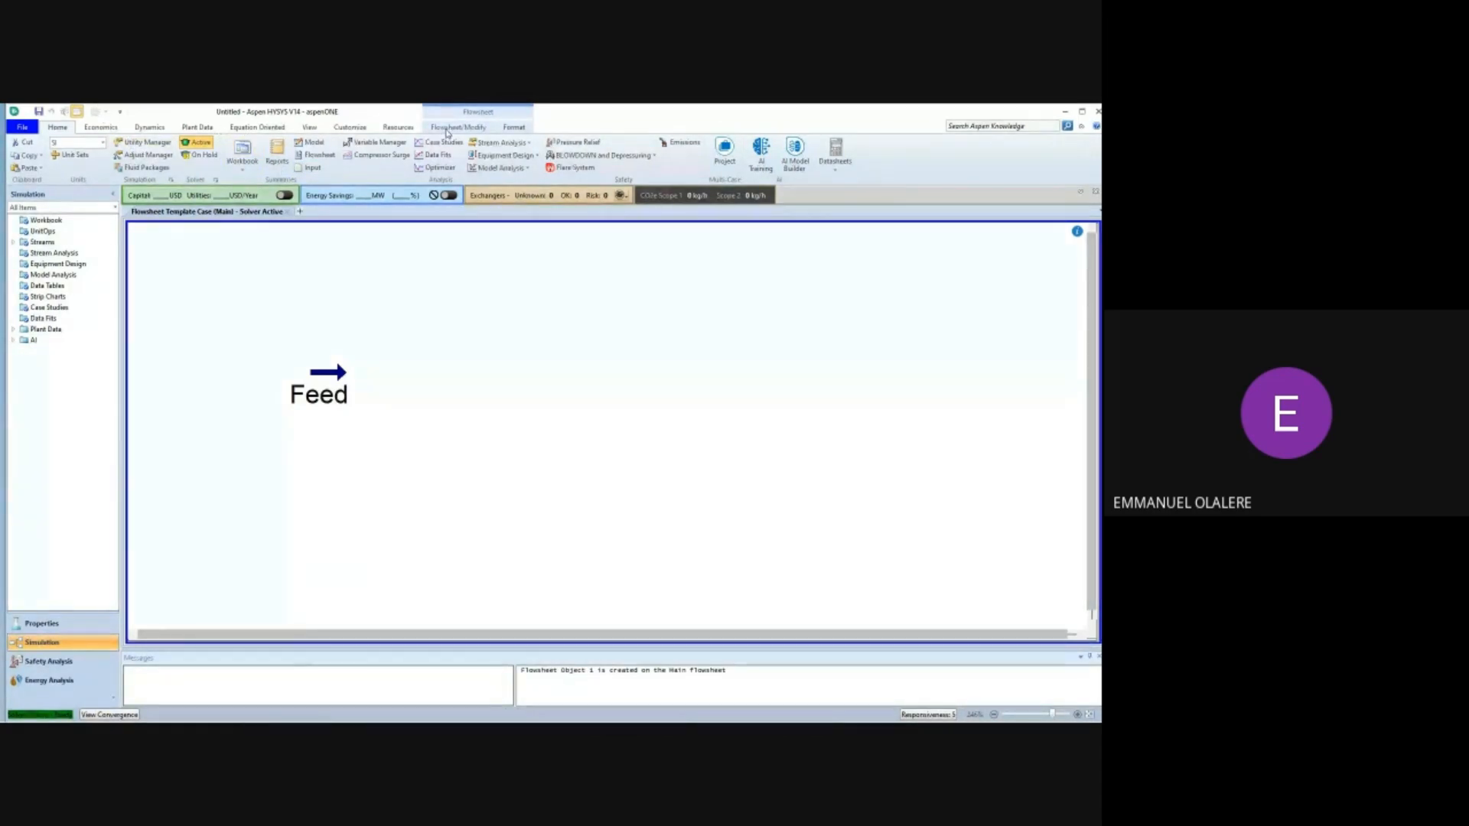
{"action": "left_click", "coordinate": [446, 129]}
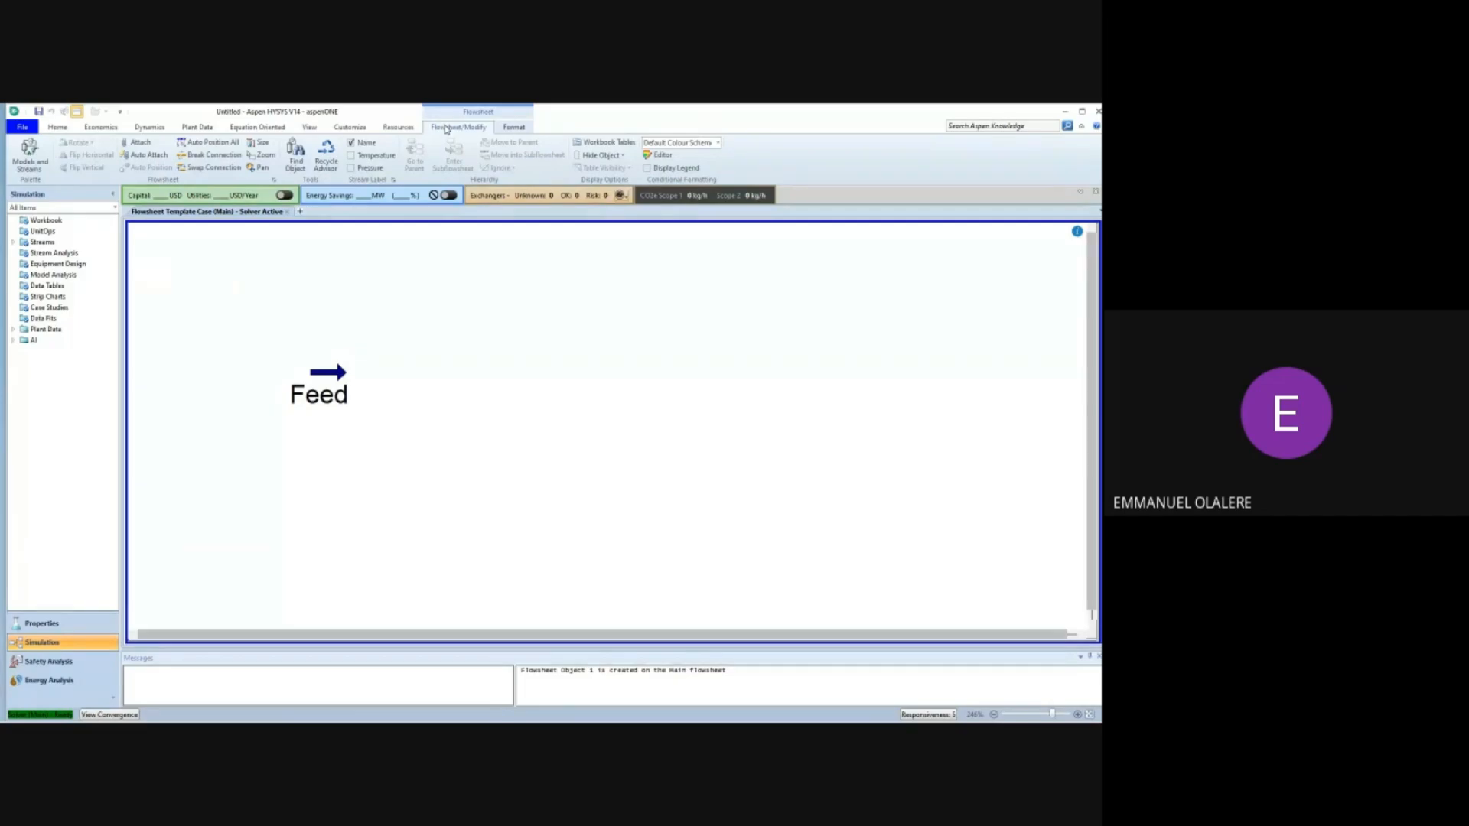
{"action": "left_click", "coordinate": [310, 128]}
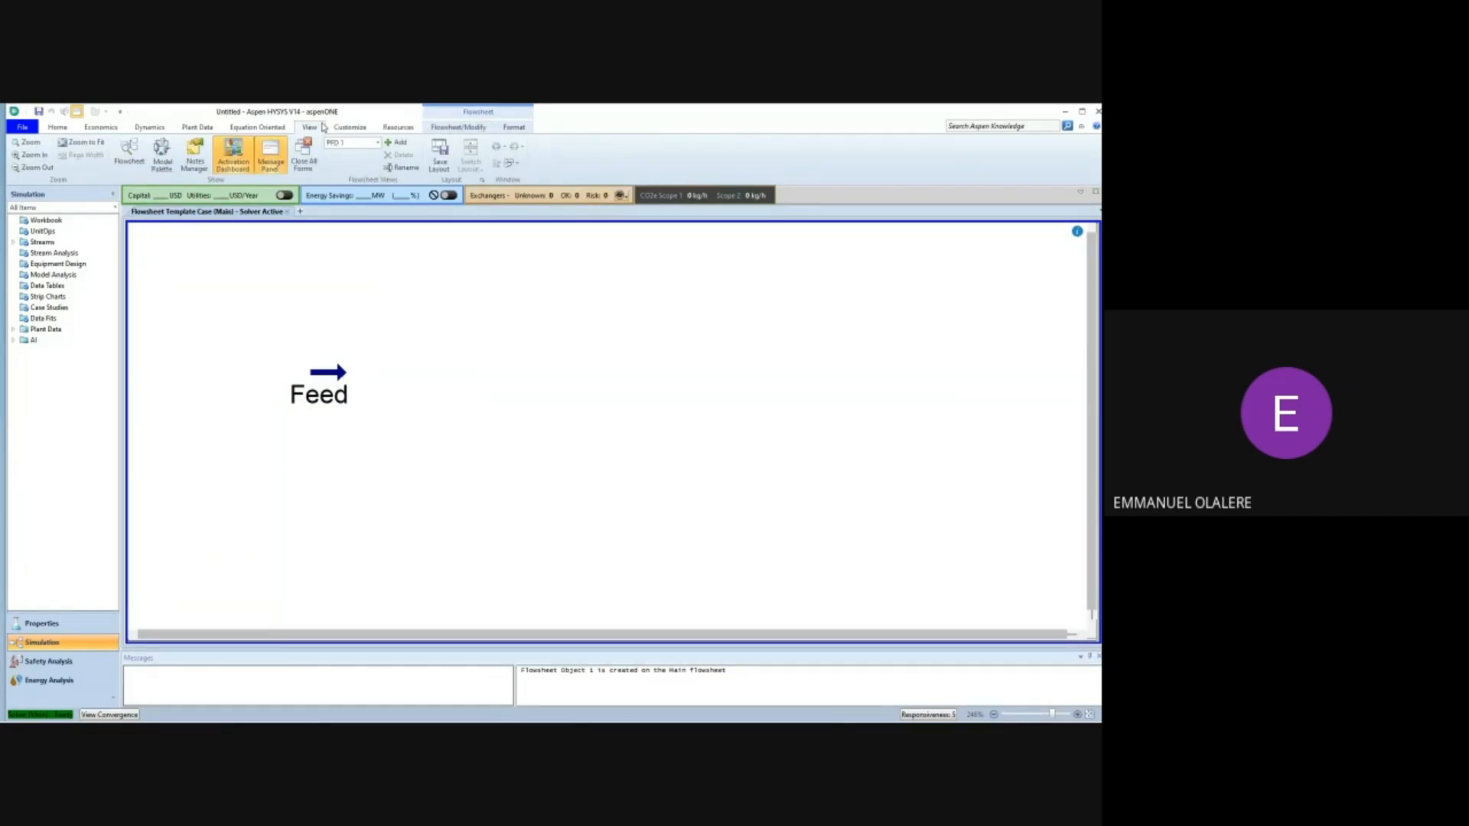
{"action": "left_click", "coordinate": [163, 163]}
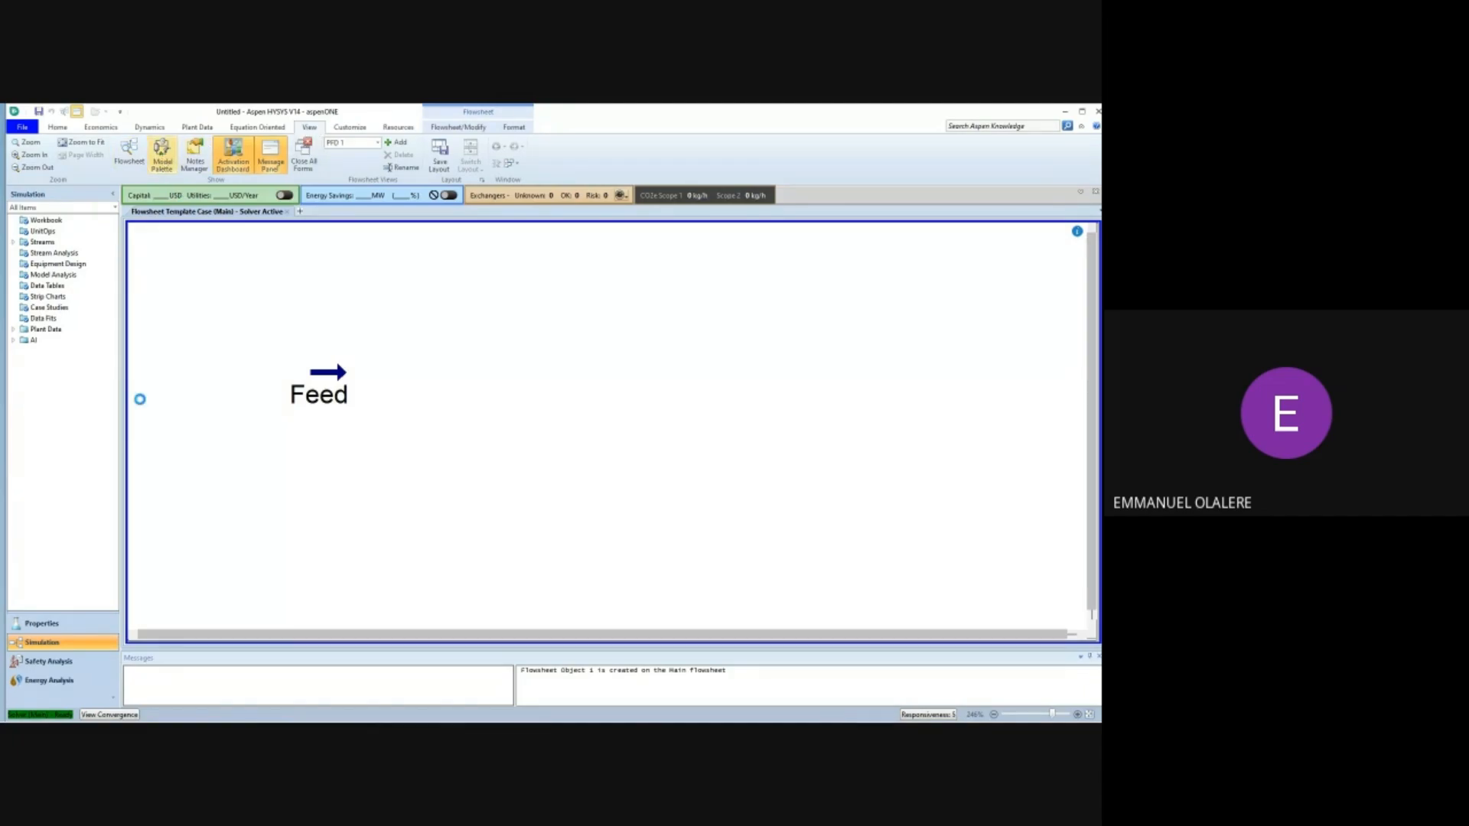
{"action": "left_click_drag", "start_coordinate": [205, 319], "coordinate": [117, 253]}
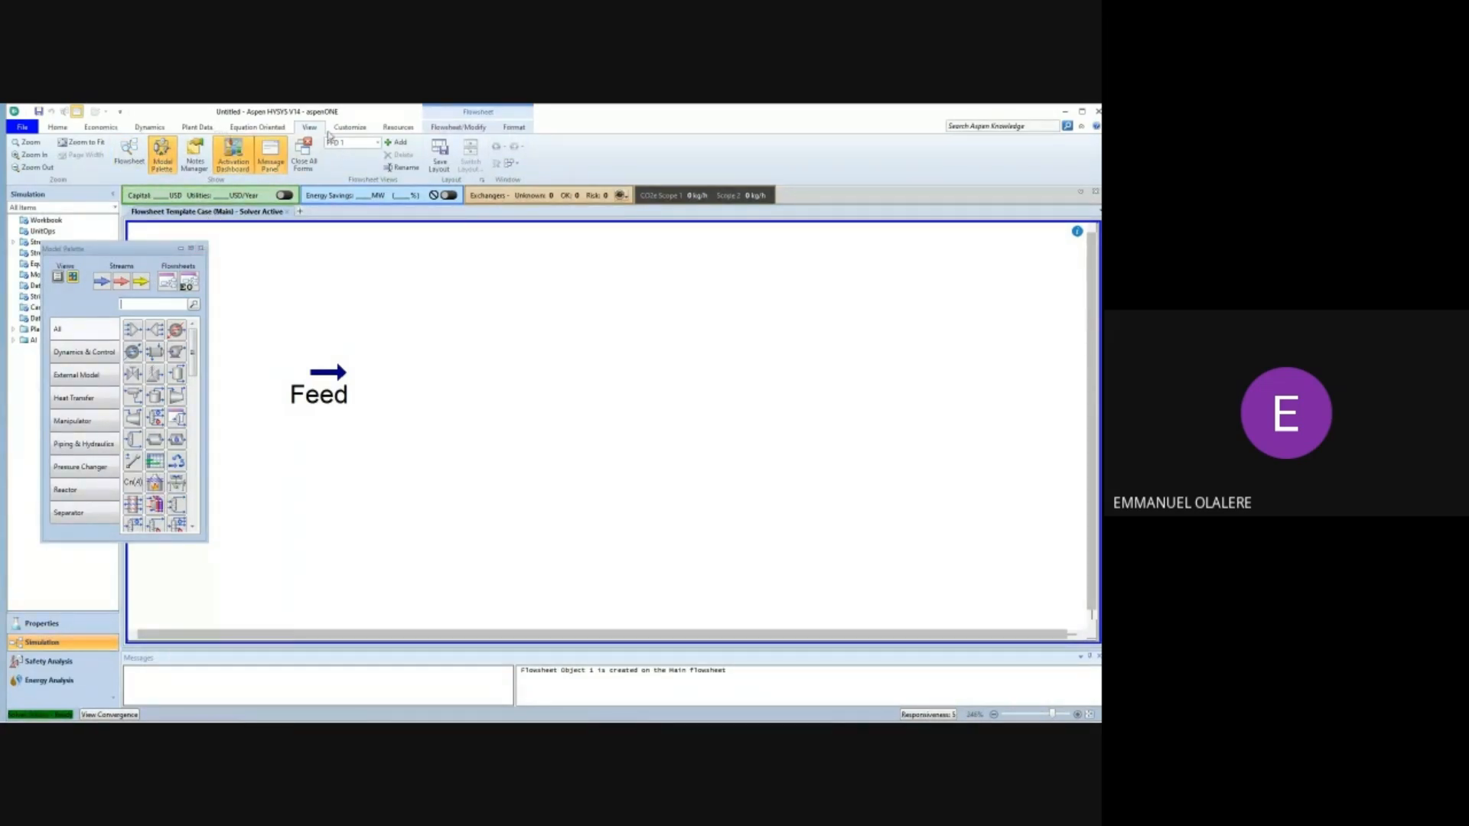
{"action": "left_click", "coordinate": [202, 248]}
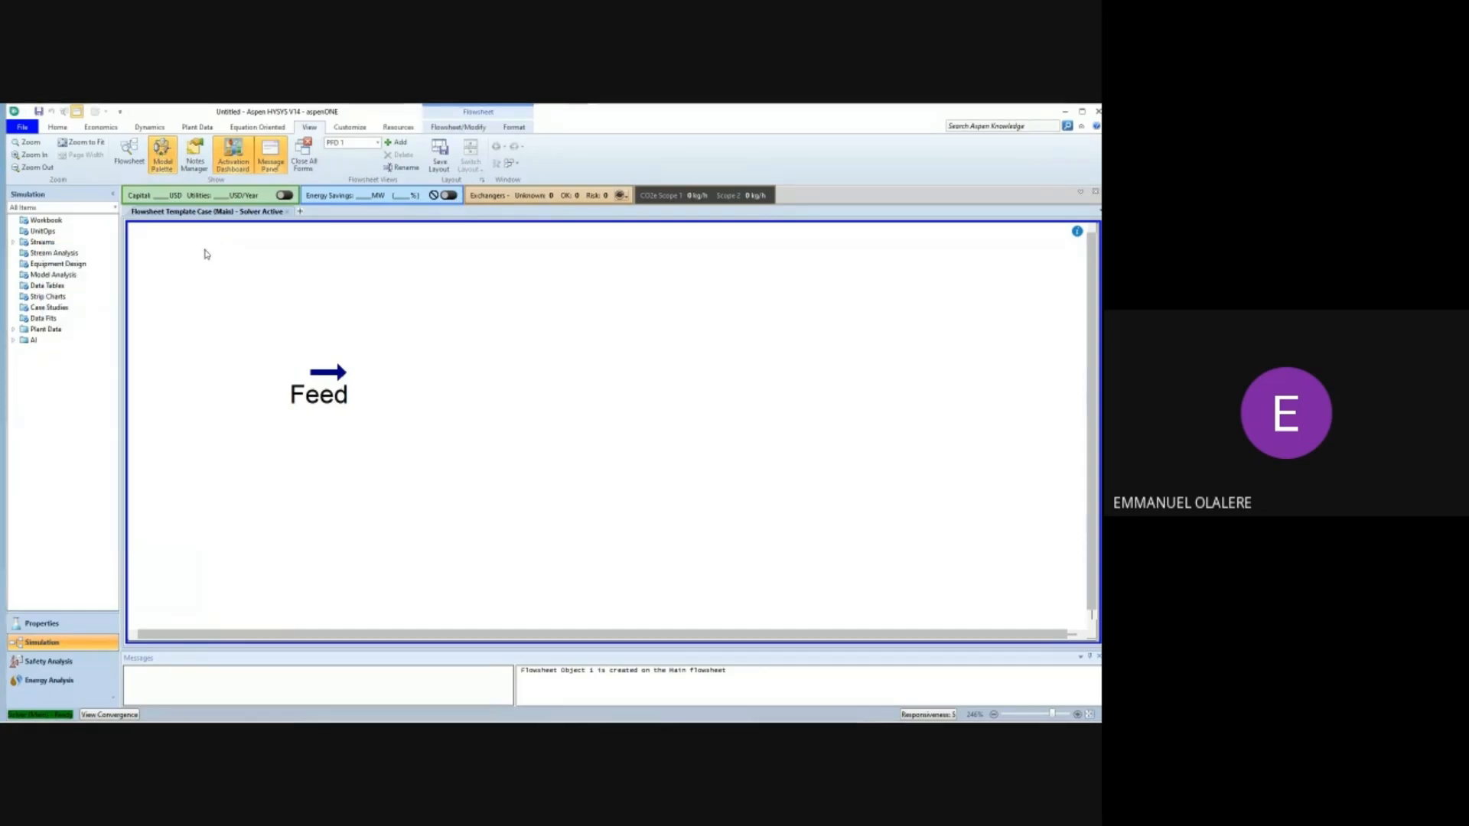
Show the Model Palette, search it for "comp", and place a compressor on the flowsheet beside the Feed stream.
{"action": "left_click", "coordinate": [158, 162]}
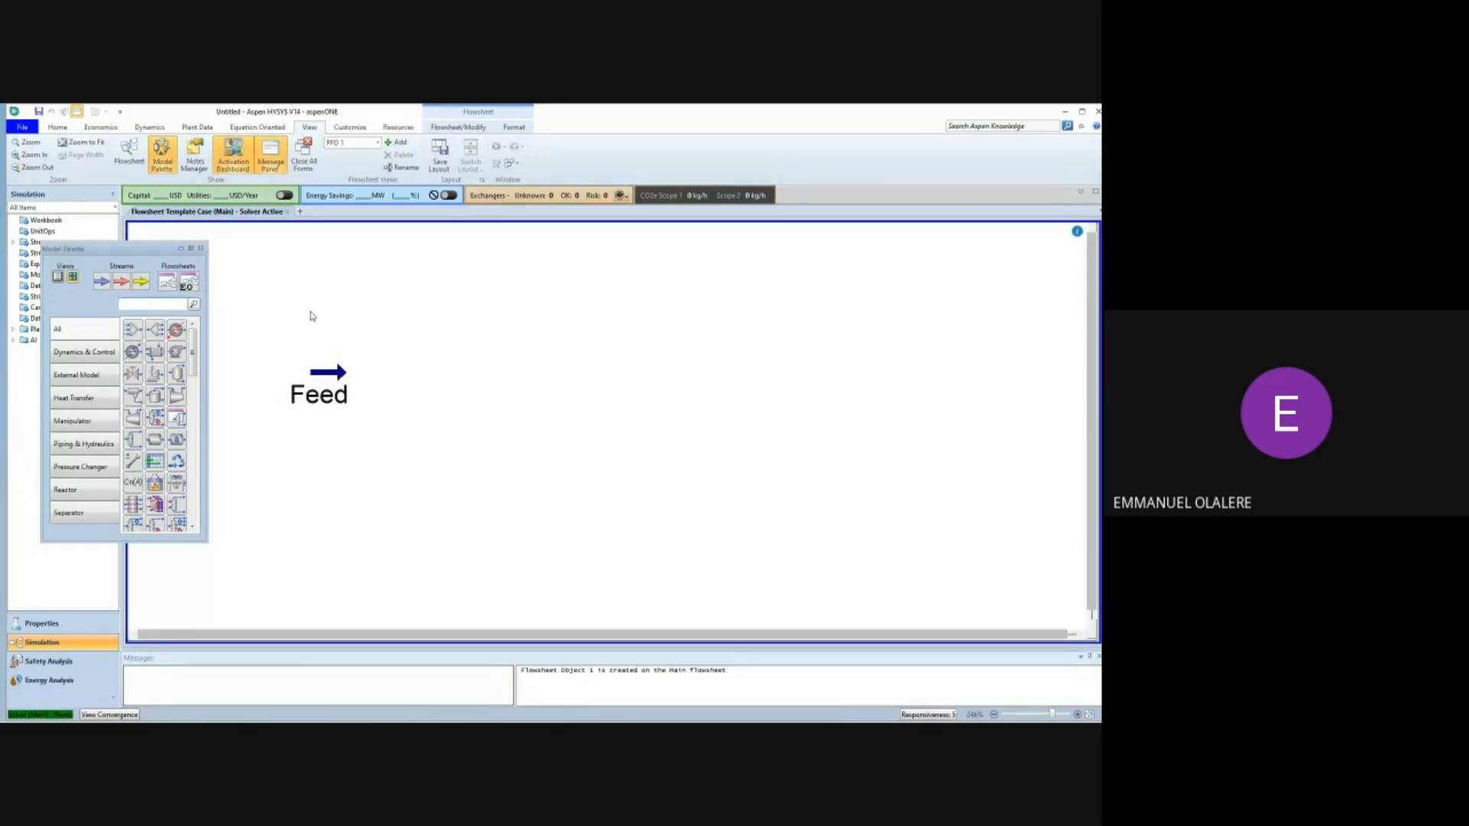
{"action": "left_click", "coordinate": [136, 305]}
{"action": "type", "text": "comp"}
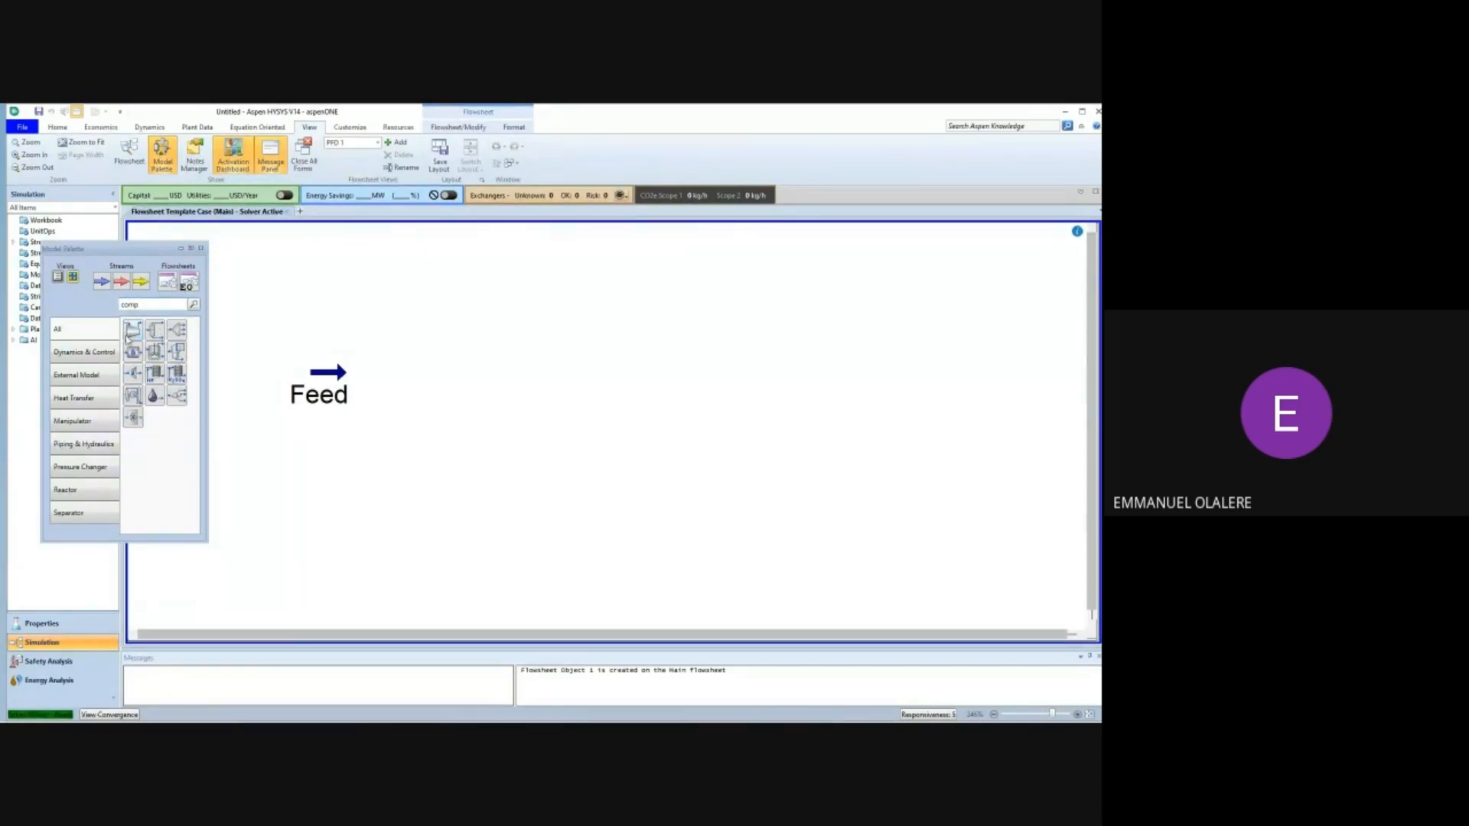
{"action": "left_click_drag", "start_coordinate": [128, 339], "coordinate": [380, 420]}
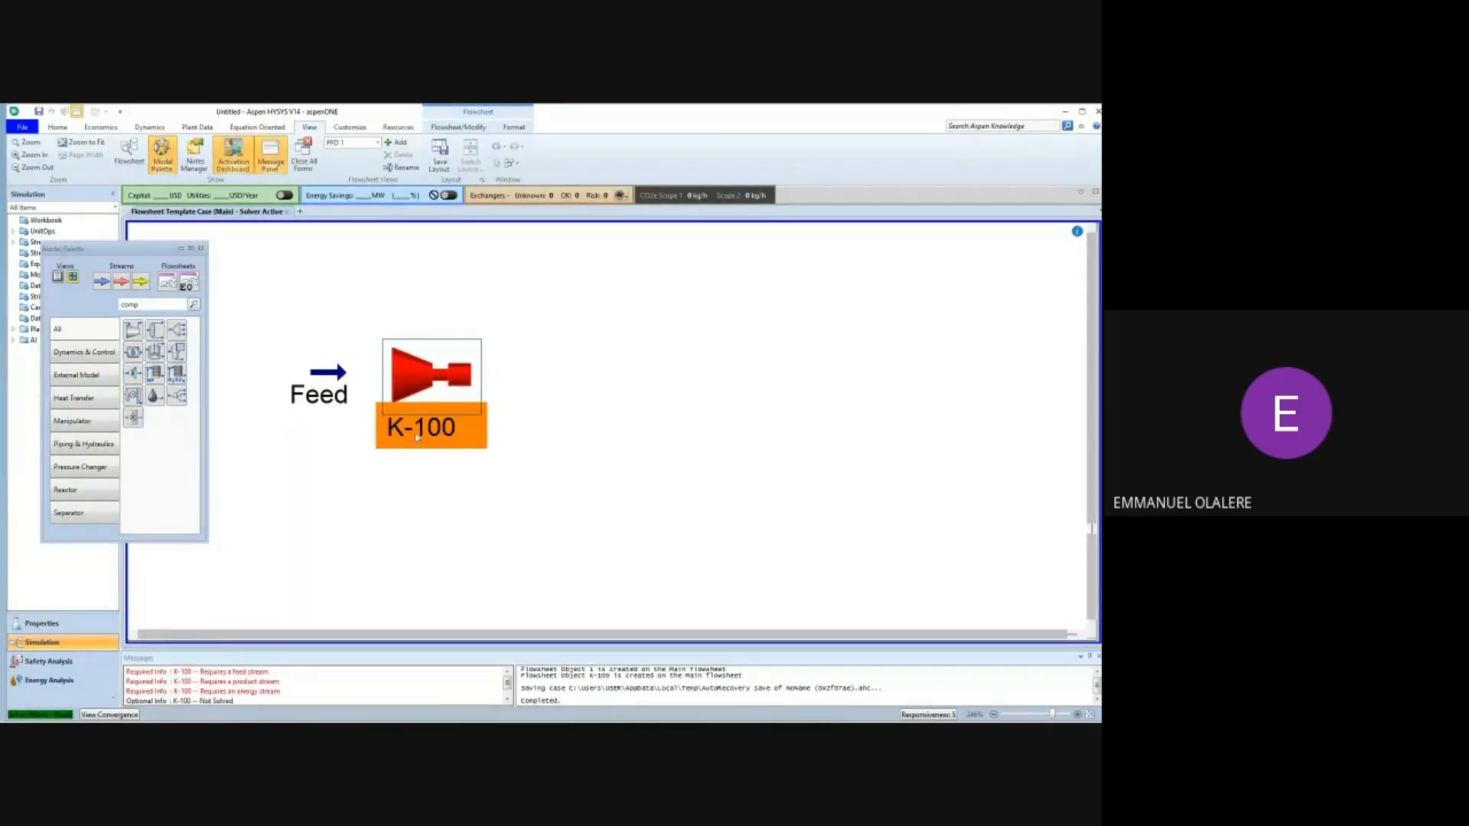
Open the compressor K-100's design connections and assign the Feed stream as its inlet.
{"action": "scroll", "coordinate": [727, 536], "scroll_direction": "down", "scroll_amount": 1}
{"action": "scroll", "coordinate": [535, 480], "scroll_direction": "down", "scroll_amount": 1}
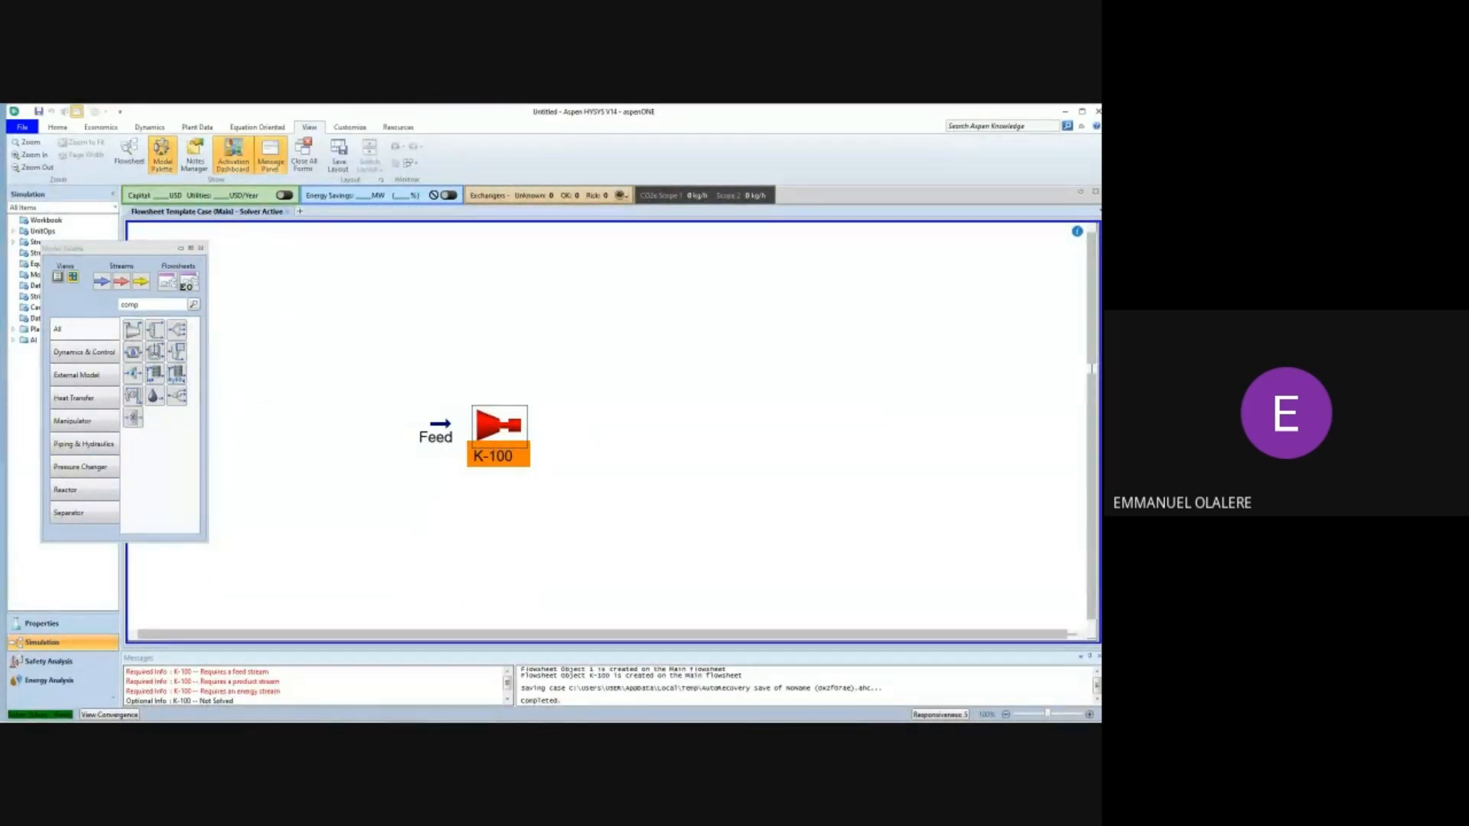
{"action": "left_click_drag", "start_coordinate": [0, 110], "coordinate": [179, 187]}
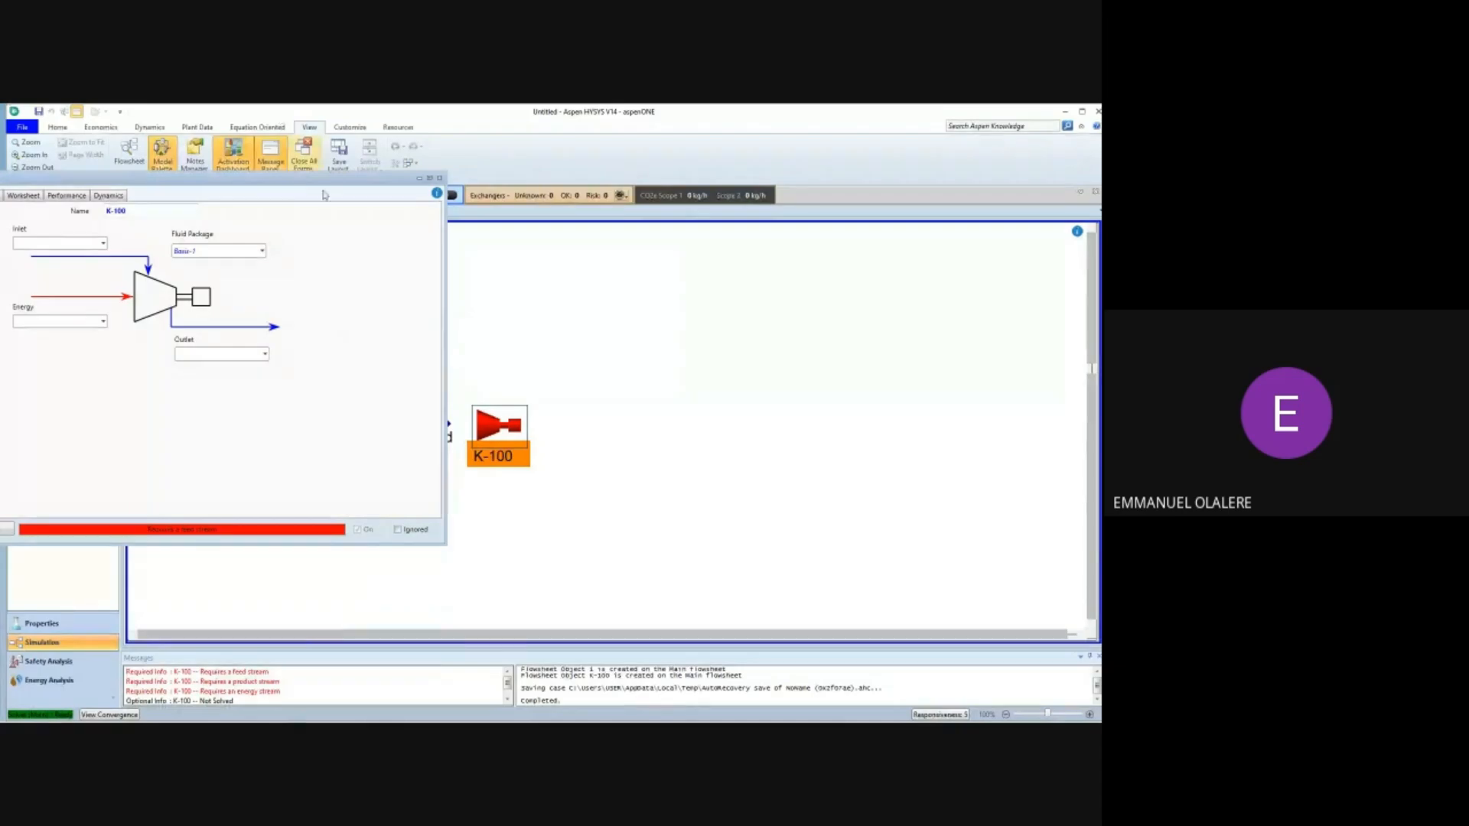
{"action": "left_click_drag", "start_coordinate": [447, 322], "coordinate": [314, 306]}
{"action": "left_click_drag", "start_coordinate": [154, 182], "coordinate": [207, 192]}
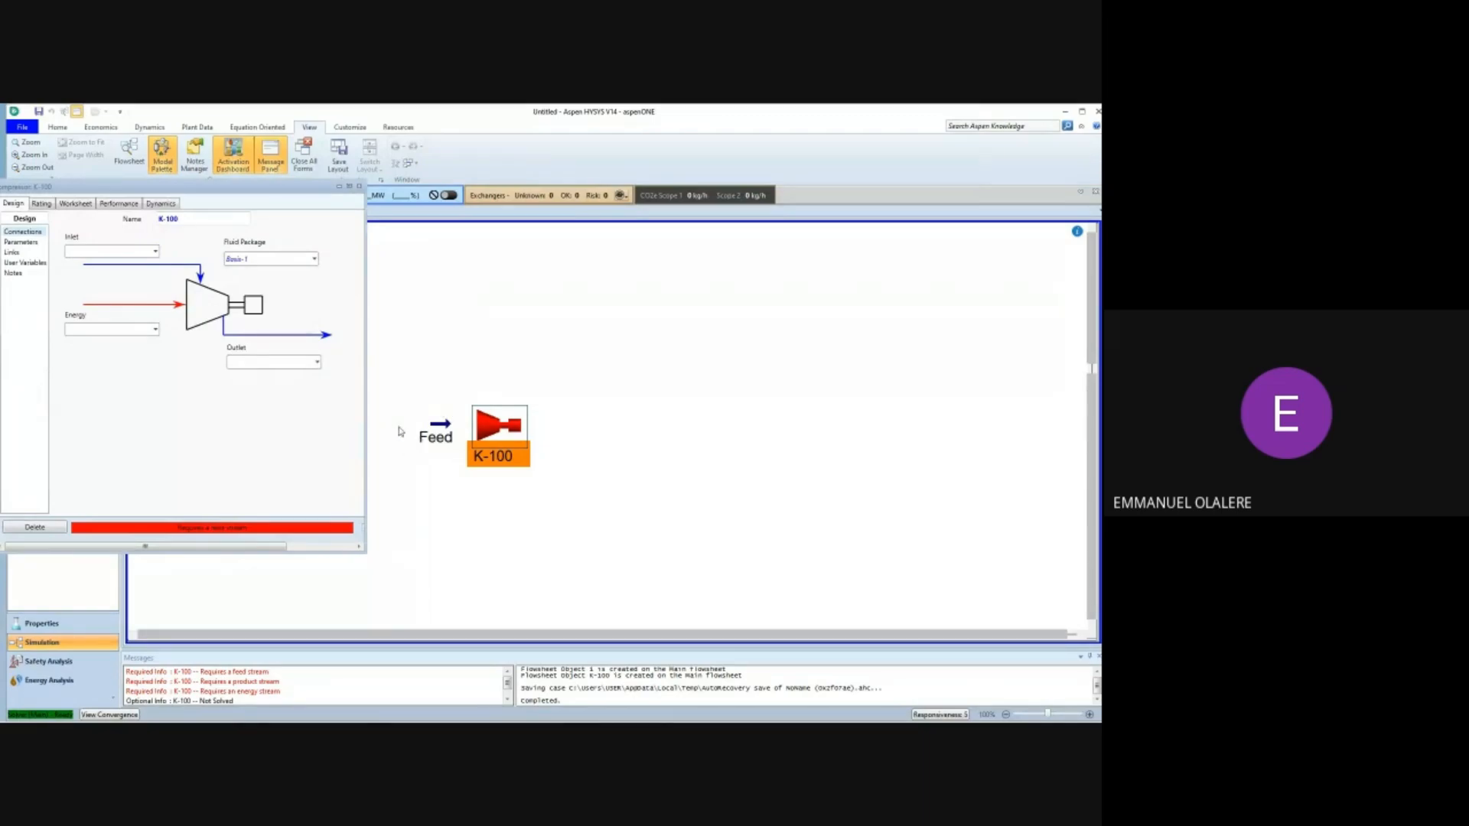
{"action": "left_click", "coordinate": [156, 257]}
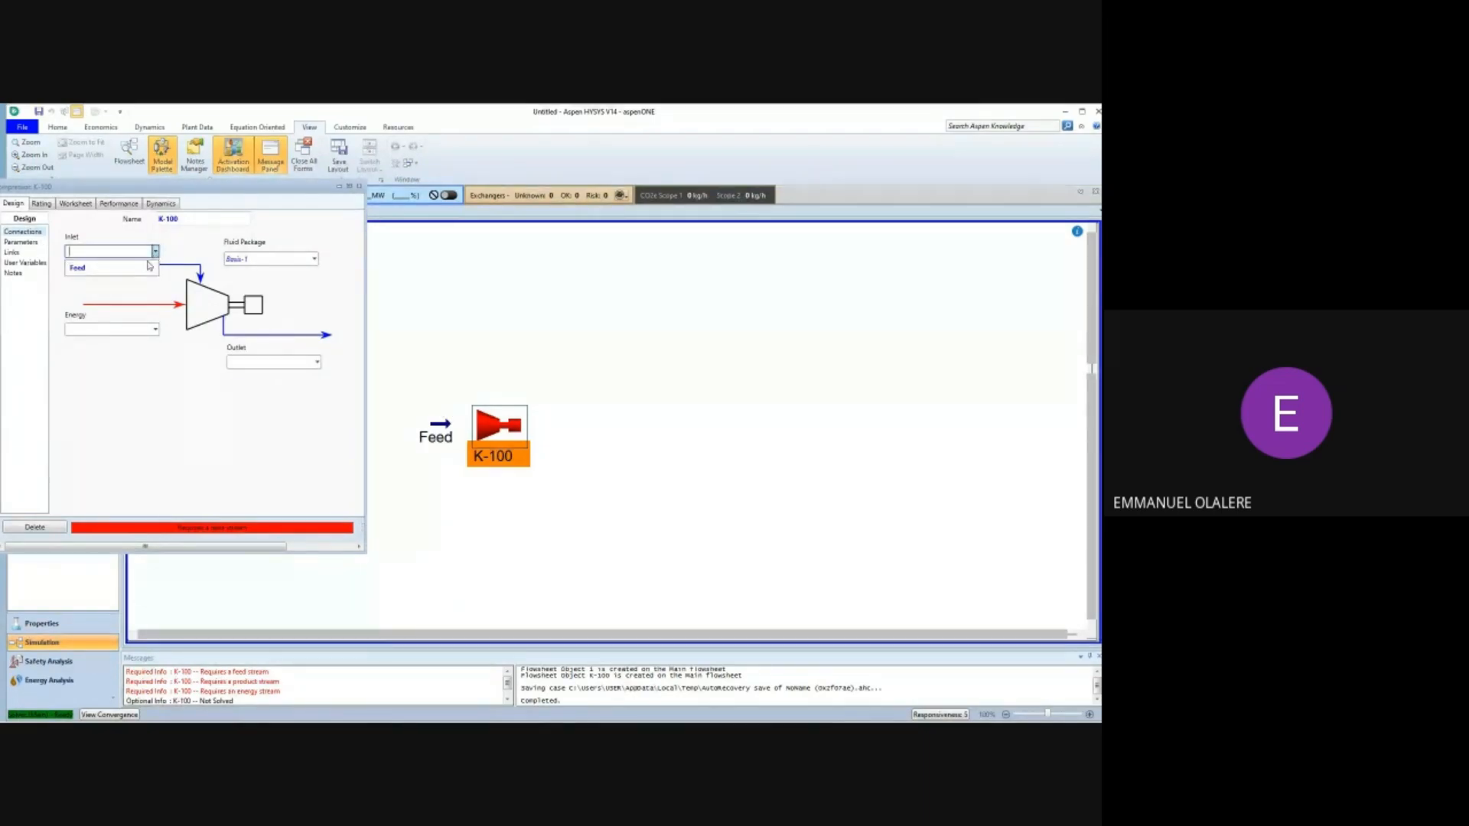
{"action": "left_click", "coordinate": [126, 271]}
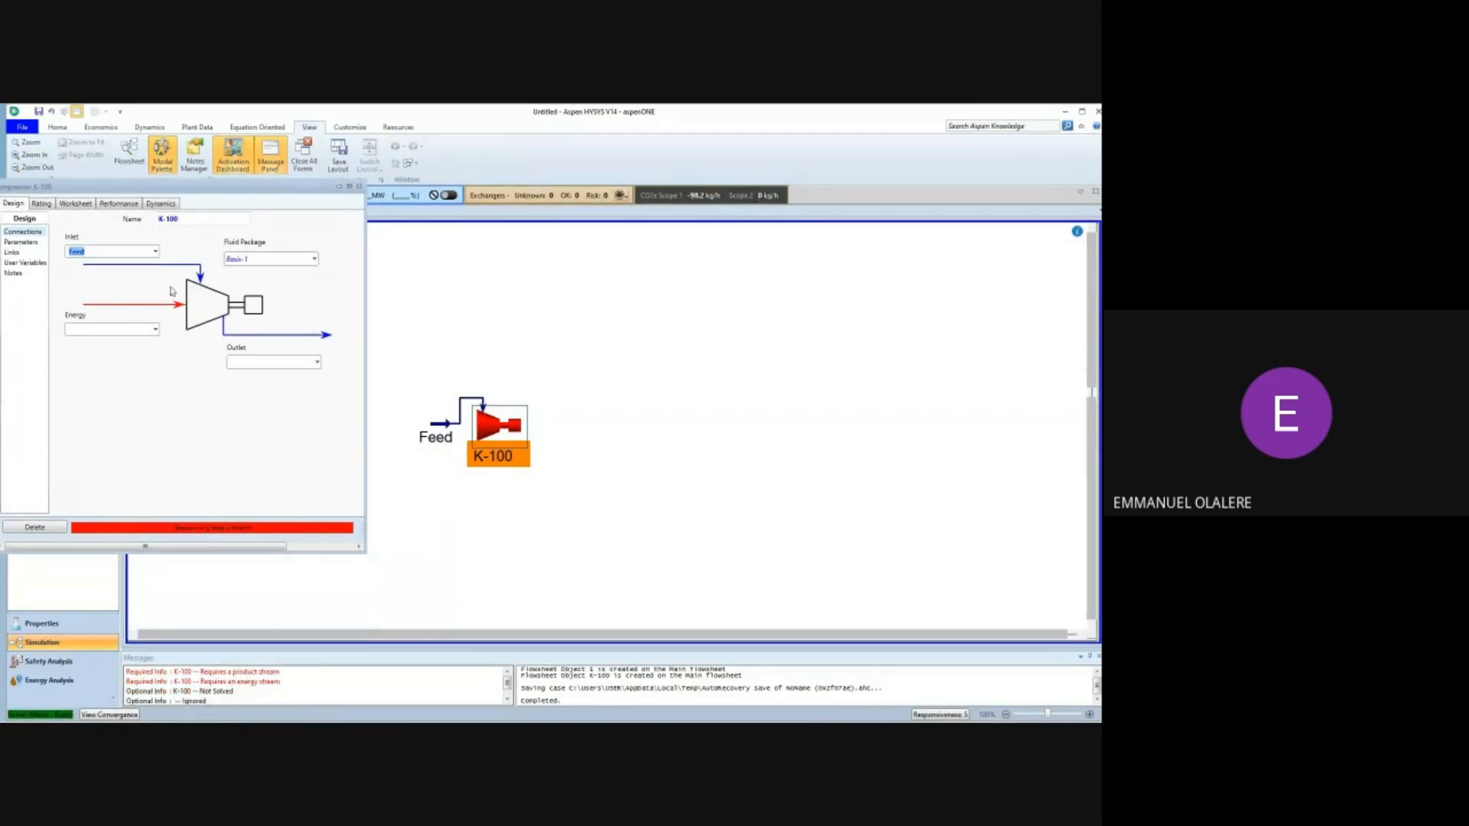
Create an outlet stream named "Comp." for compressor K-100.
{"action": "left_click", "coordinate": [286, 362]}
{"action": "type", "text": "Comp."}
{"action": "key", "text": "Return"}
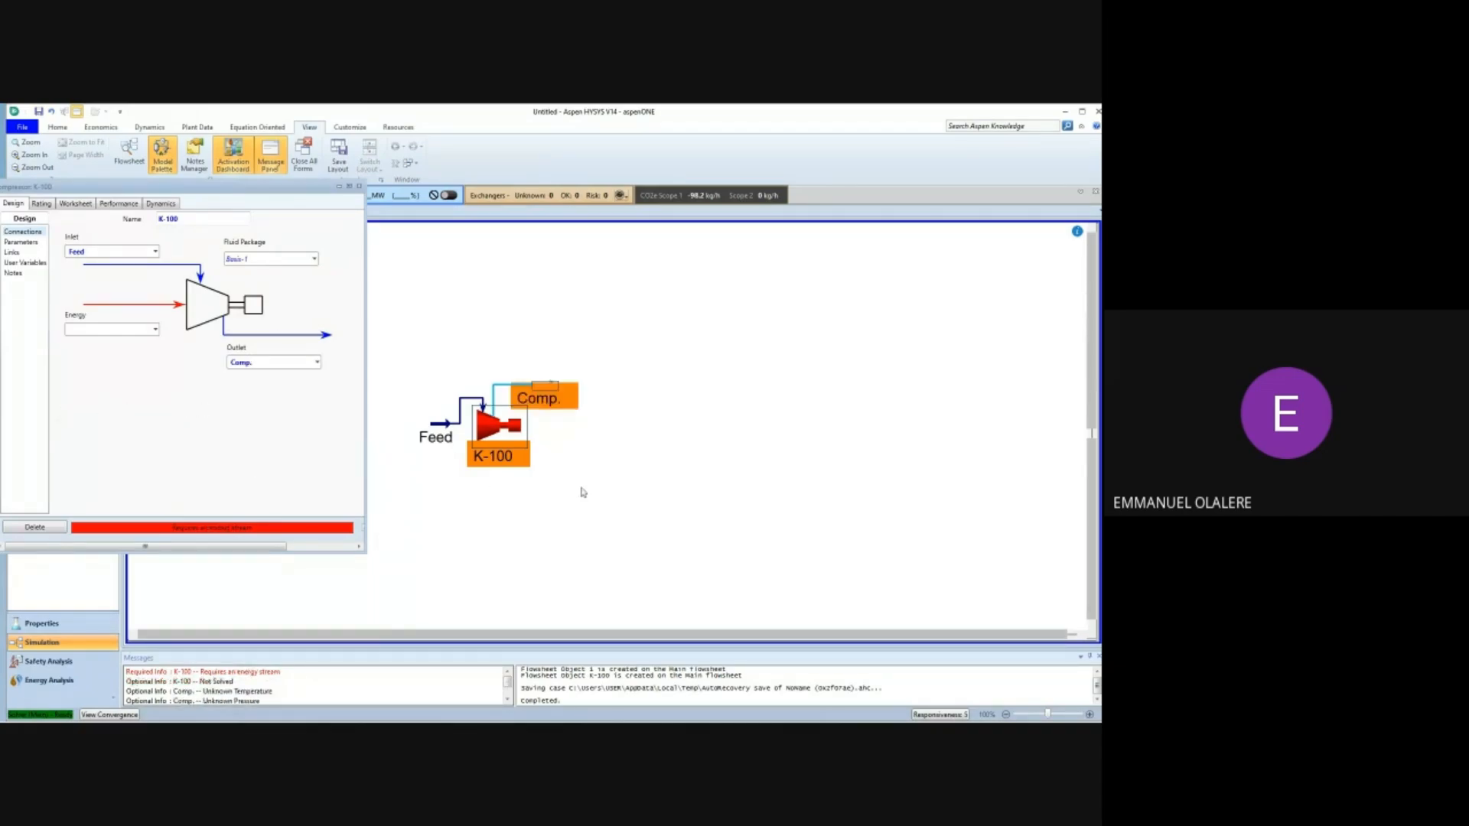
{"action": "left_click", "coordinate": [553, 459]}
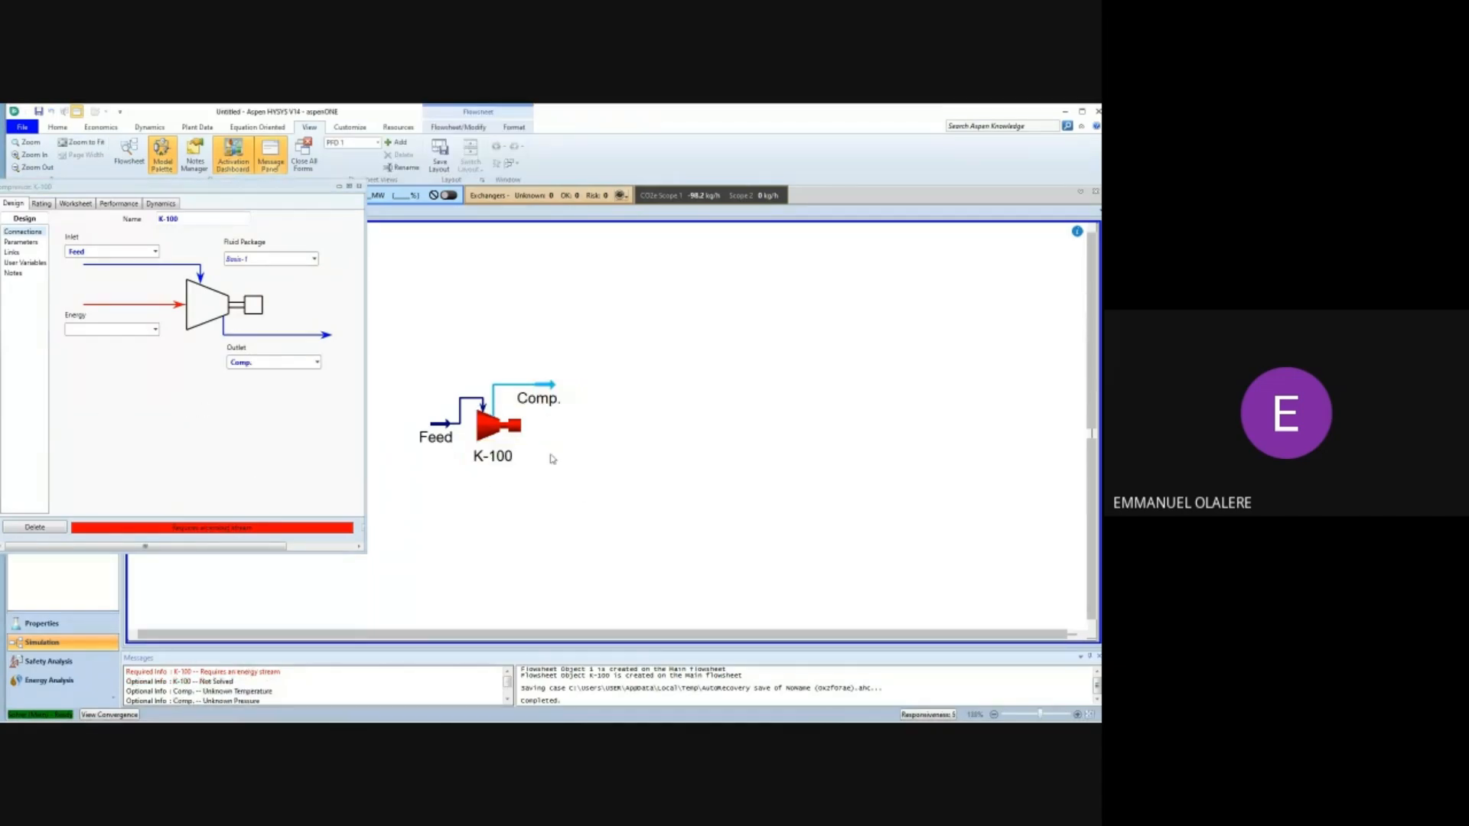
Attach an energy stream named Q1 to compressor K-100.
{"action": "left_click", "coordinate": [120, 330]}
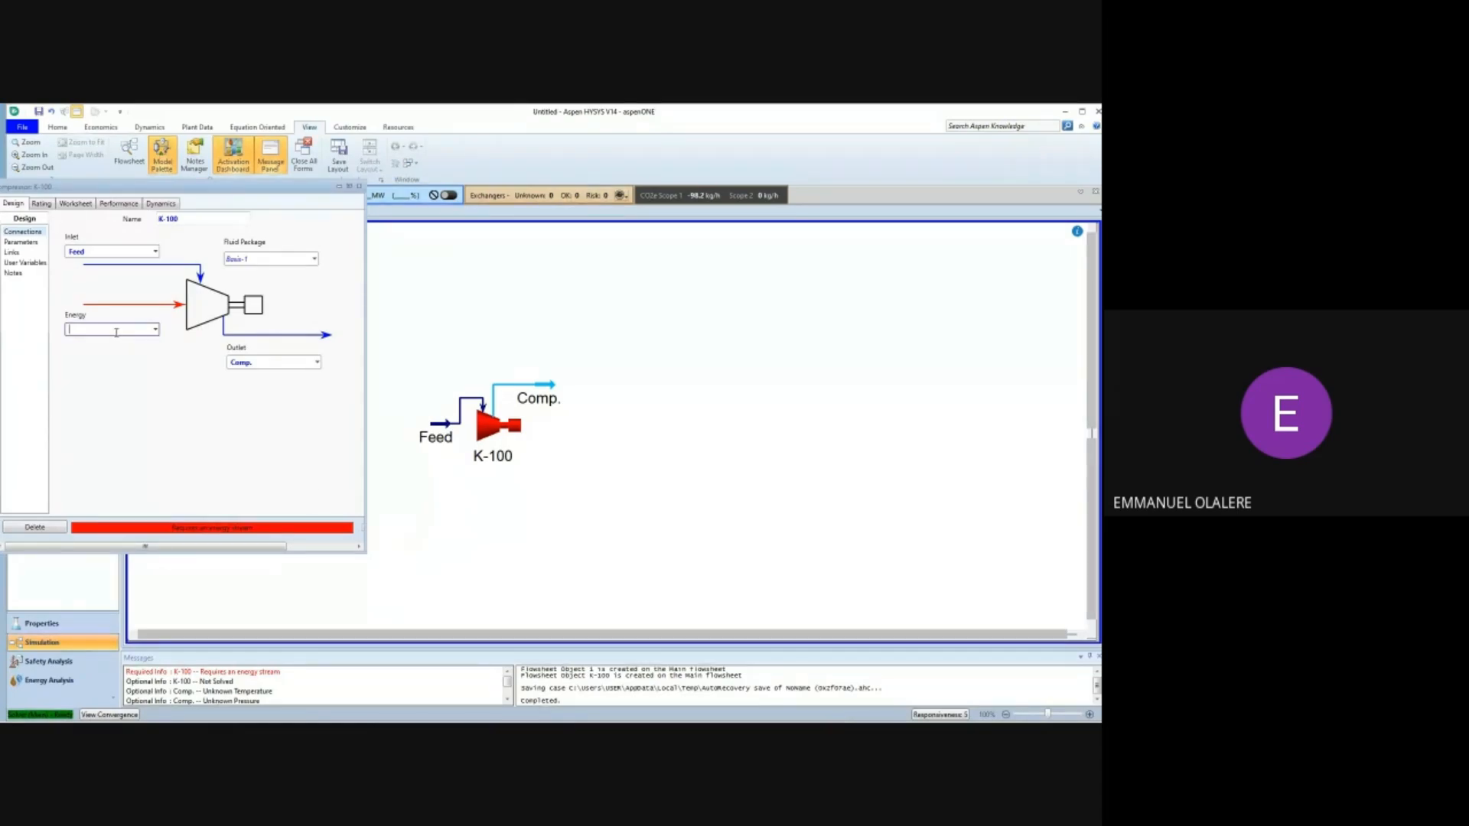
{"action": "type", "text": "Q"}
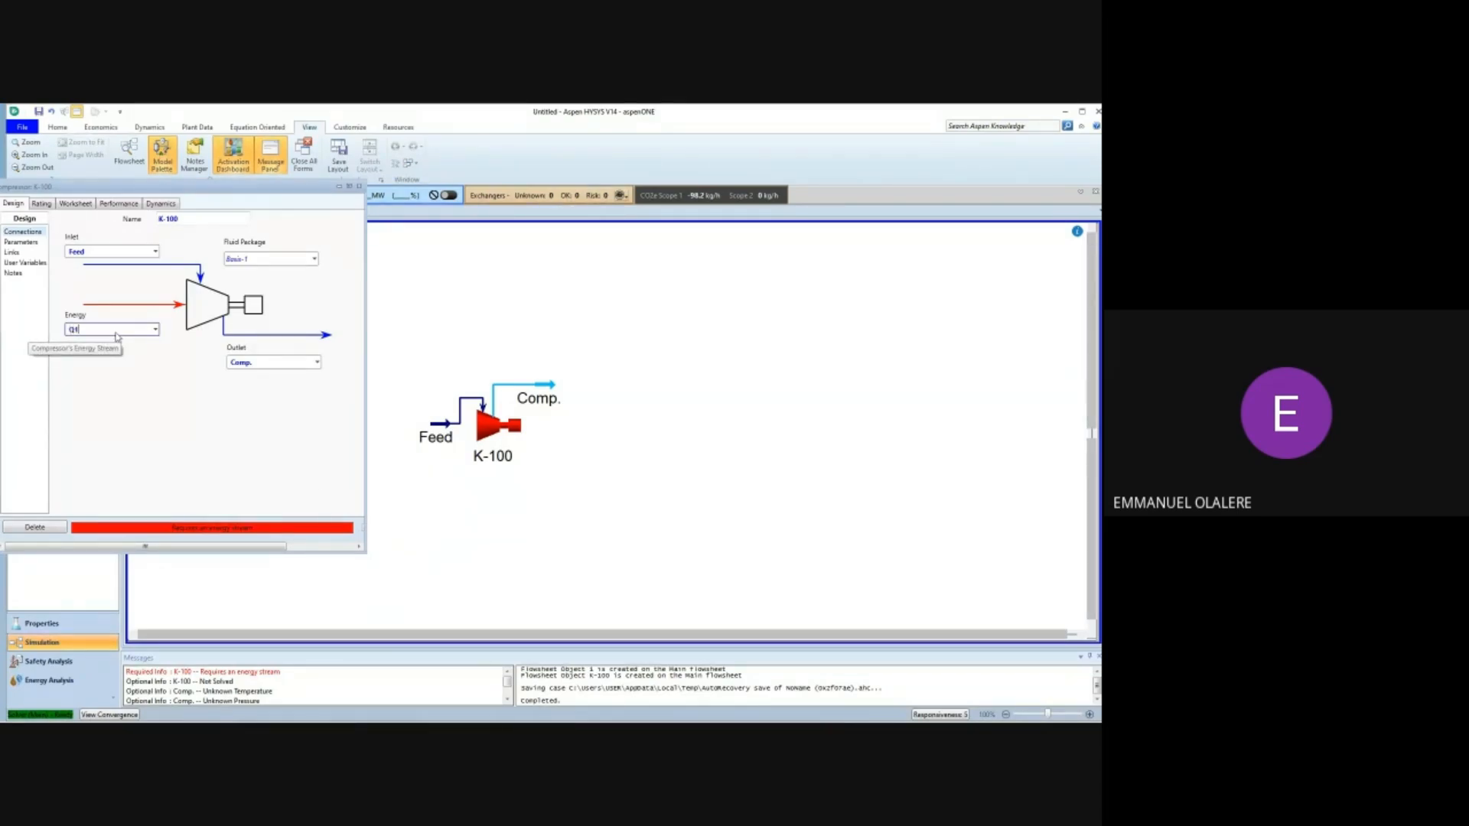
{"action": "type", "text": "1"}
{"action": "key", "text": "Return"}
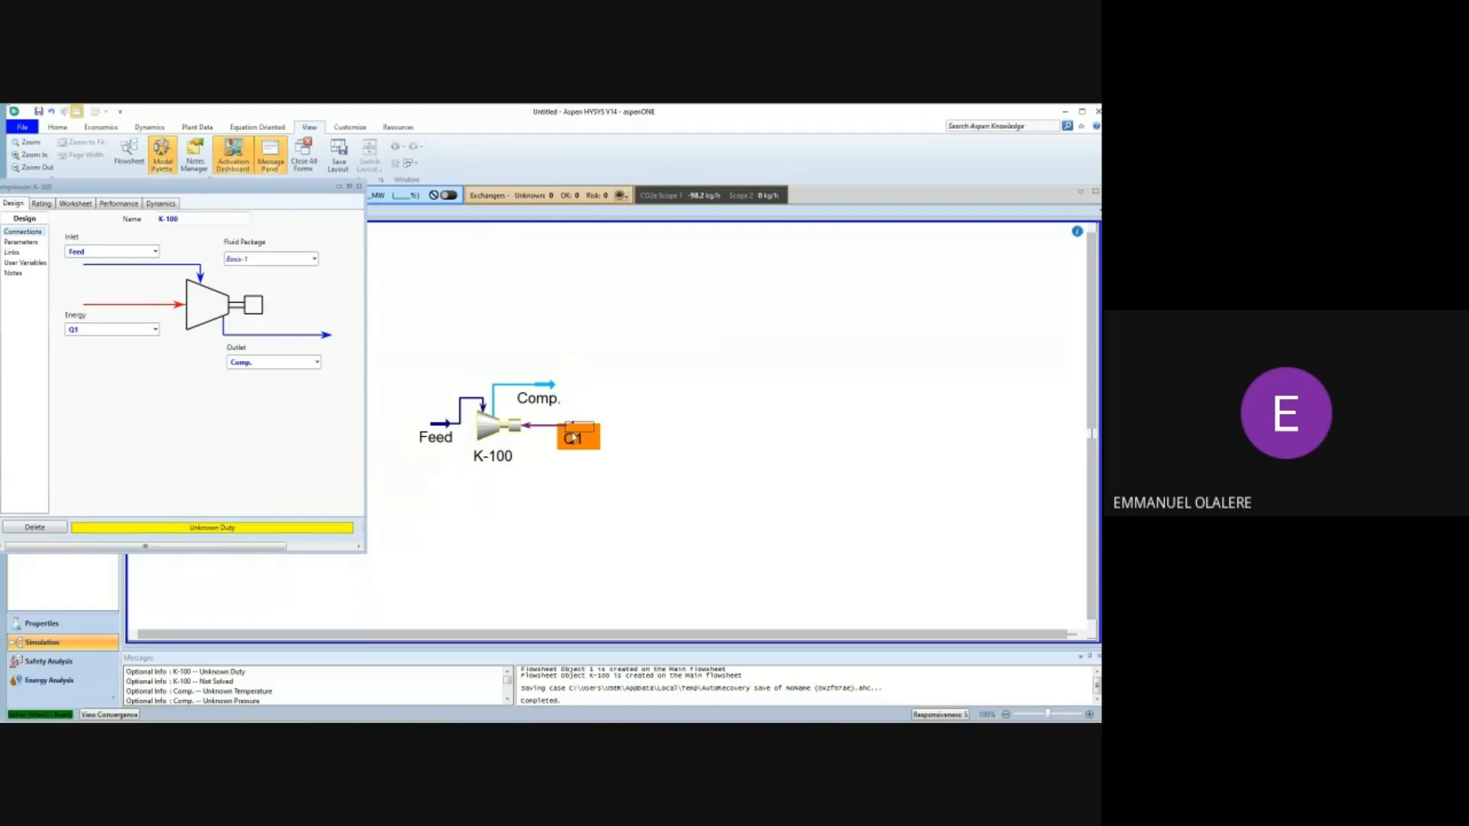
Set the Comp. outlet stream's pressure to 50 psia in compressor K-100's worksheet conditions and close the compressor form.
{"action": "left_click", "coordinate": [72, 203]}
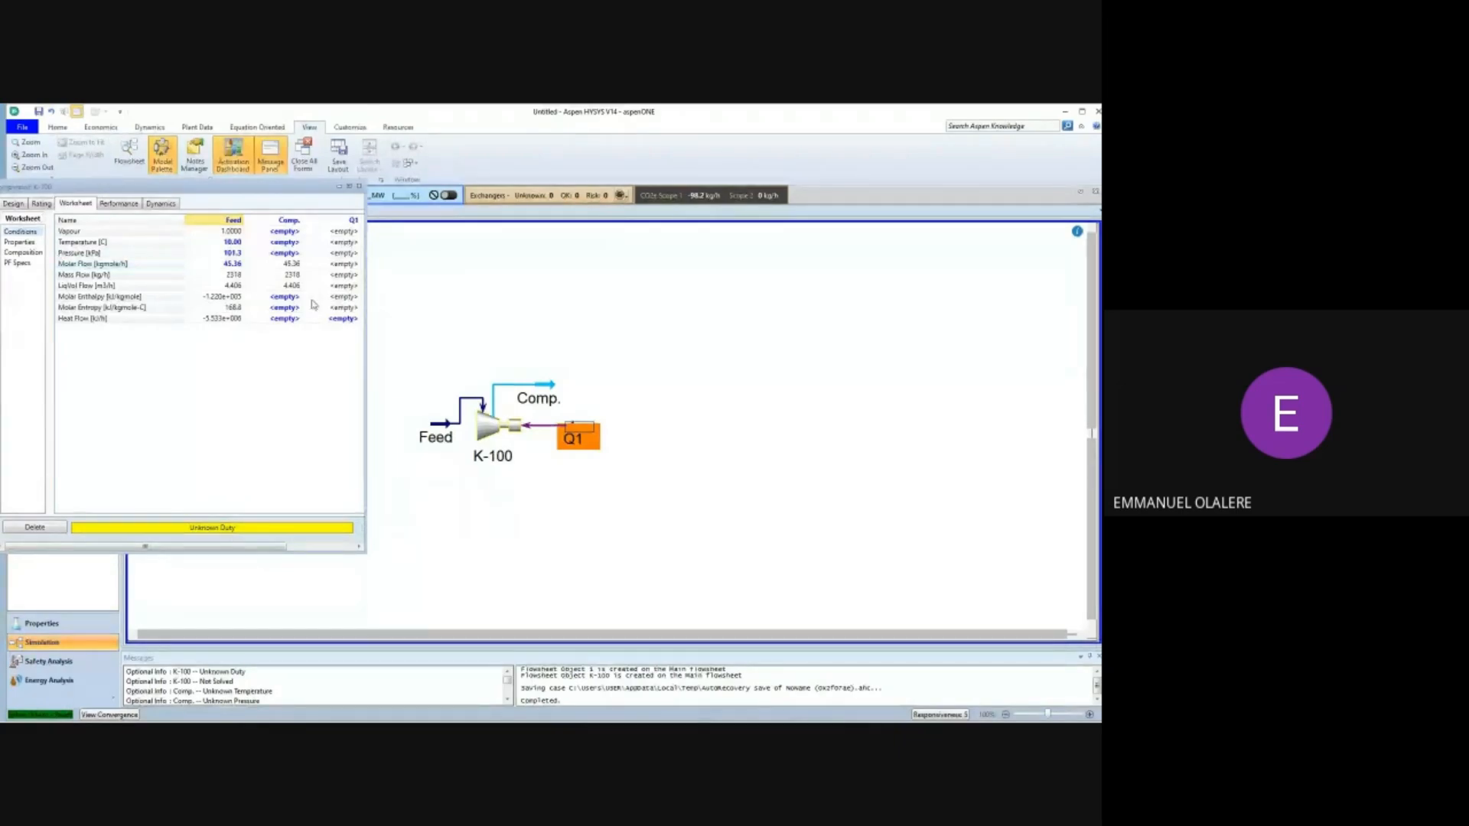
{"action": "left_click", "coordinate": [283, 253]}
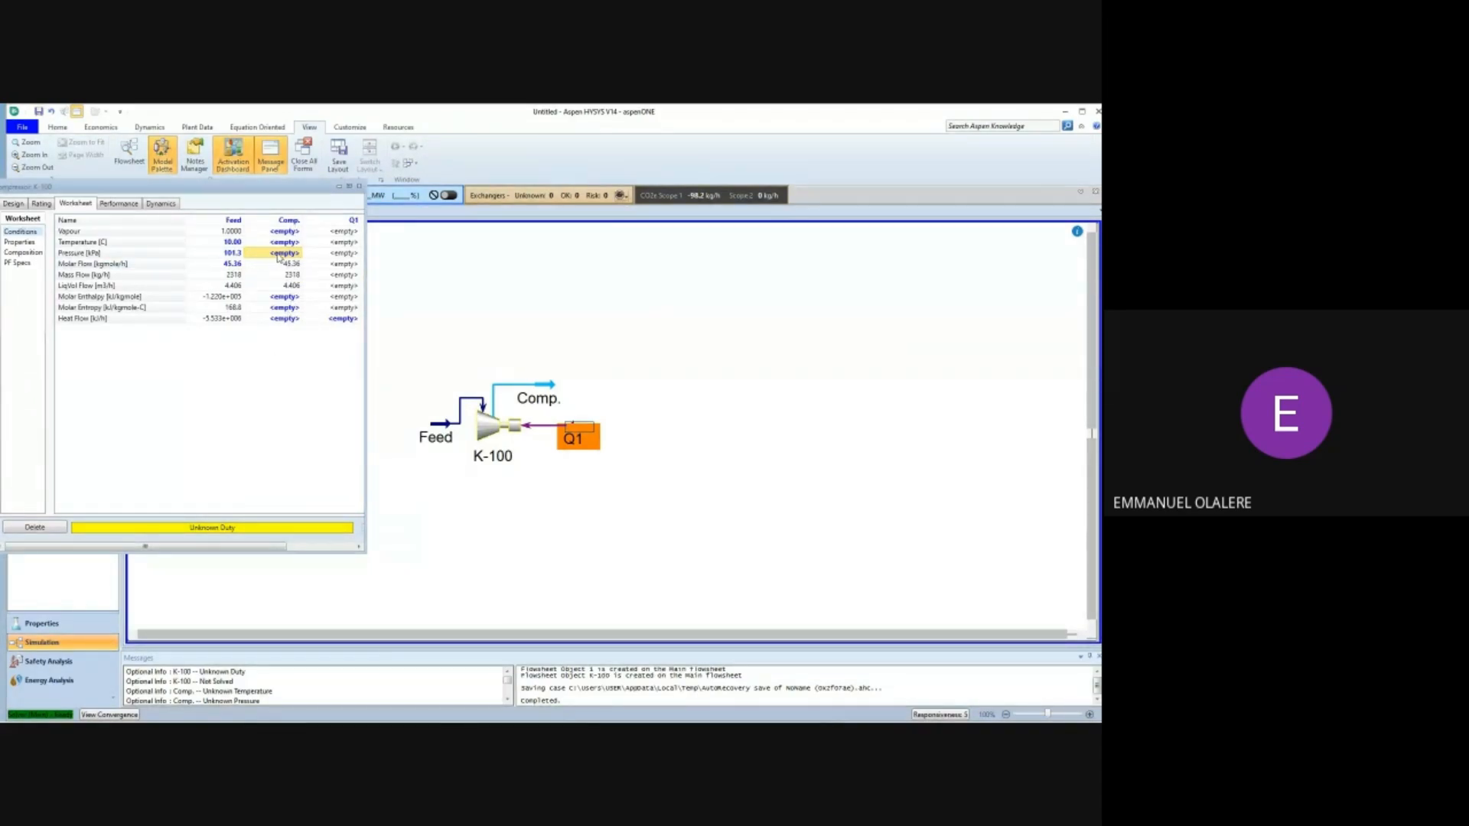
{"action": "left_click", "coordinate": [278, 257]}
{"action": "type", "text": "50"}
{"action": "left_click", "coordinate": [240, 253]}
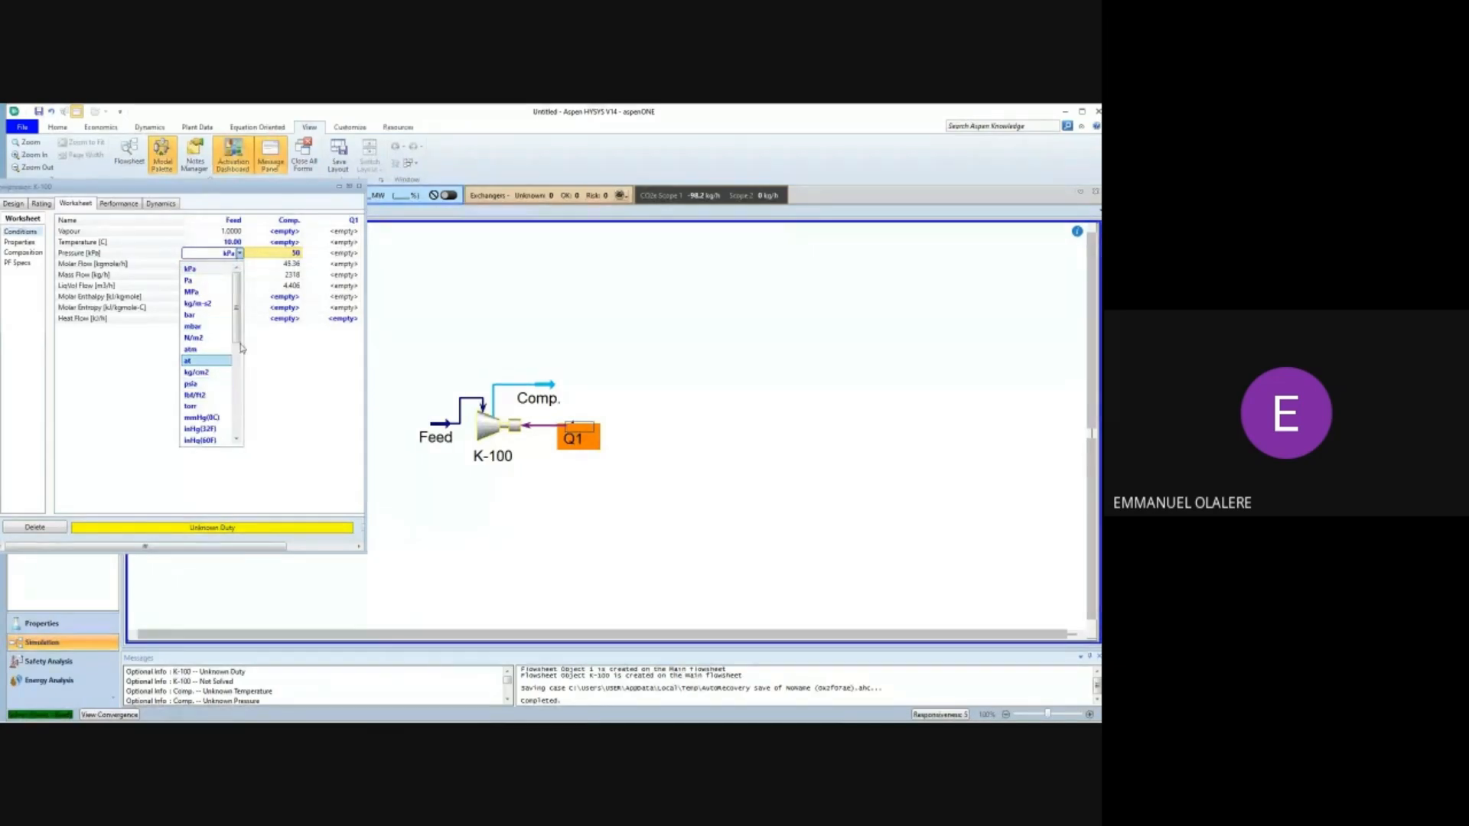
{"action": "left_click", "coordinate": [201, 385]}
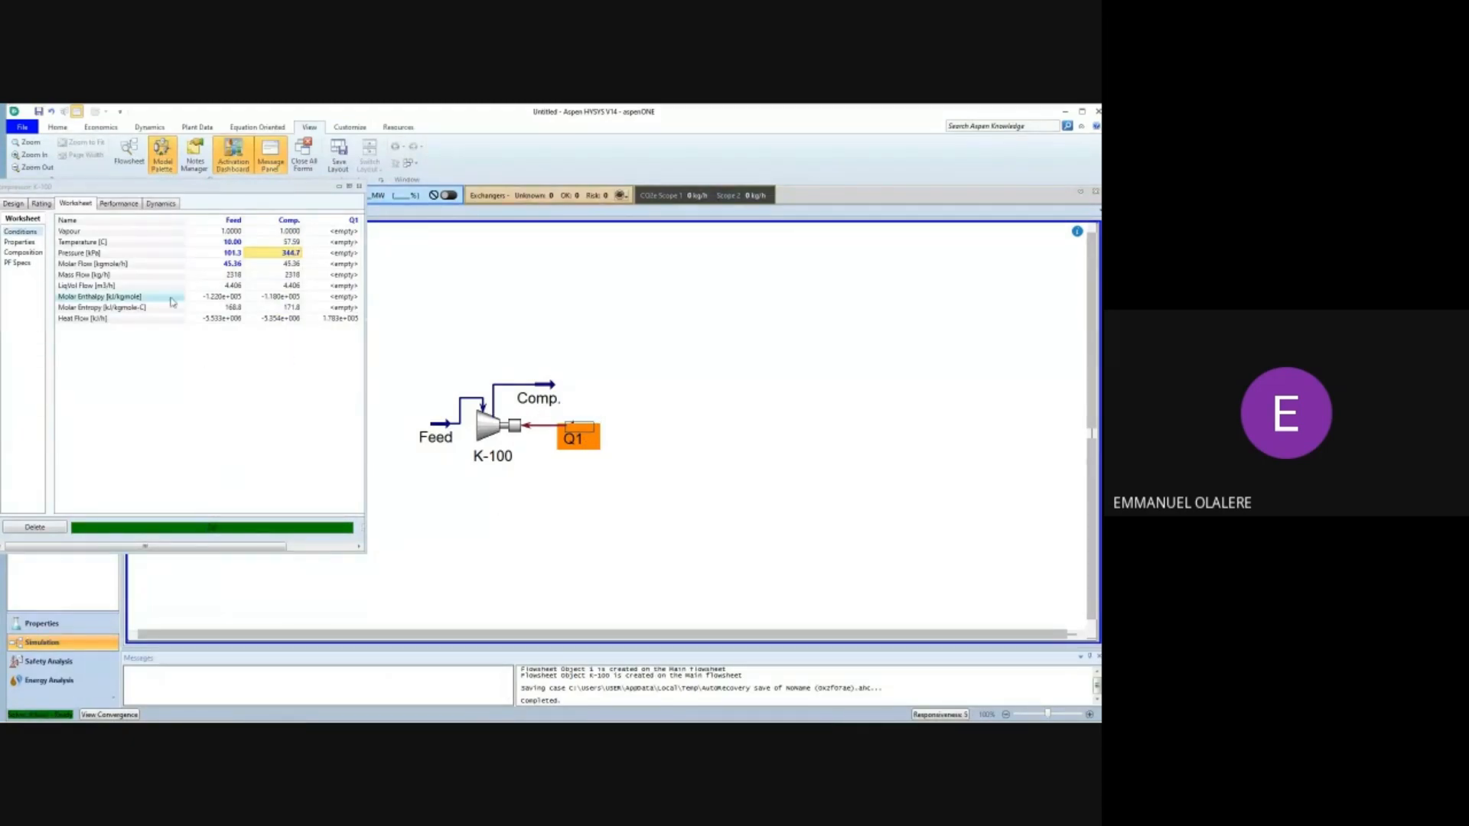
{"action": "left_click", "coordinate": [296, 277]}
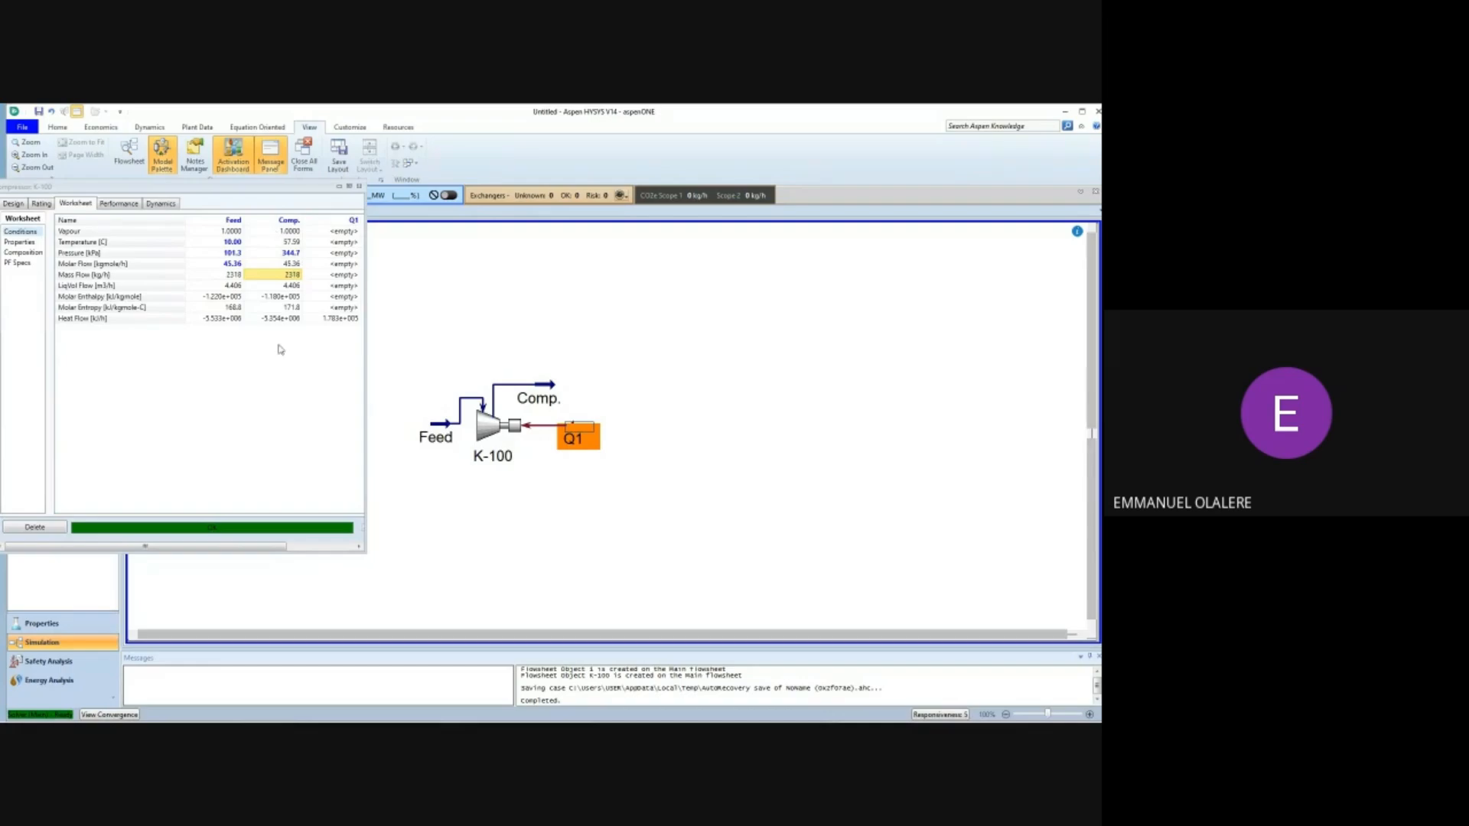
{"action": "left_click", "coordinate": [359, 188]}
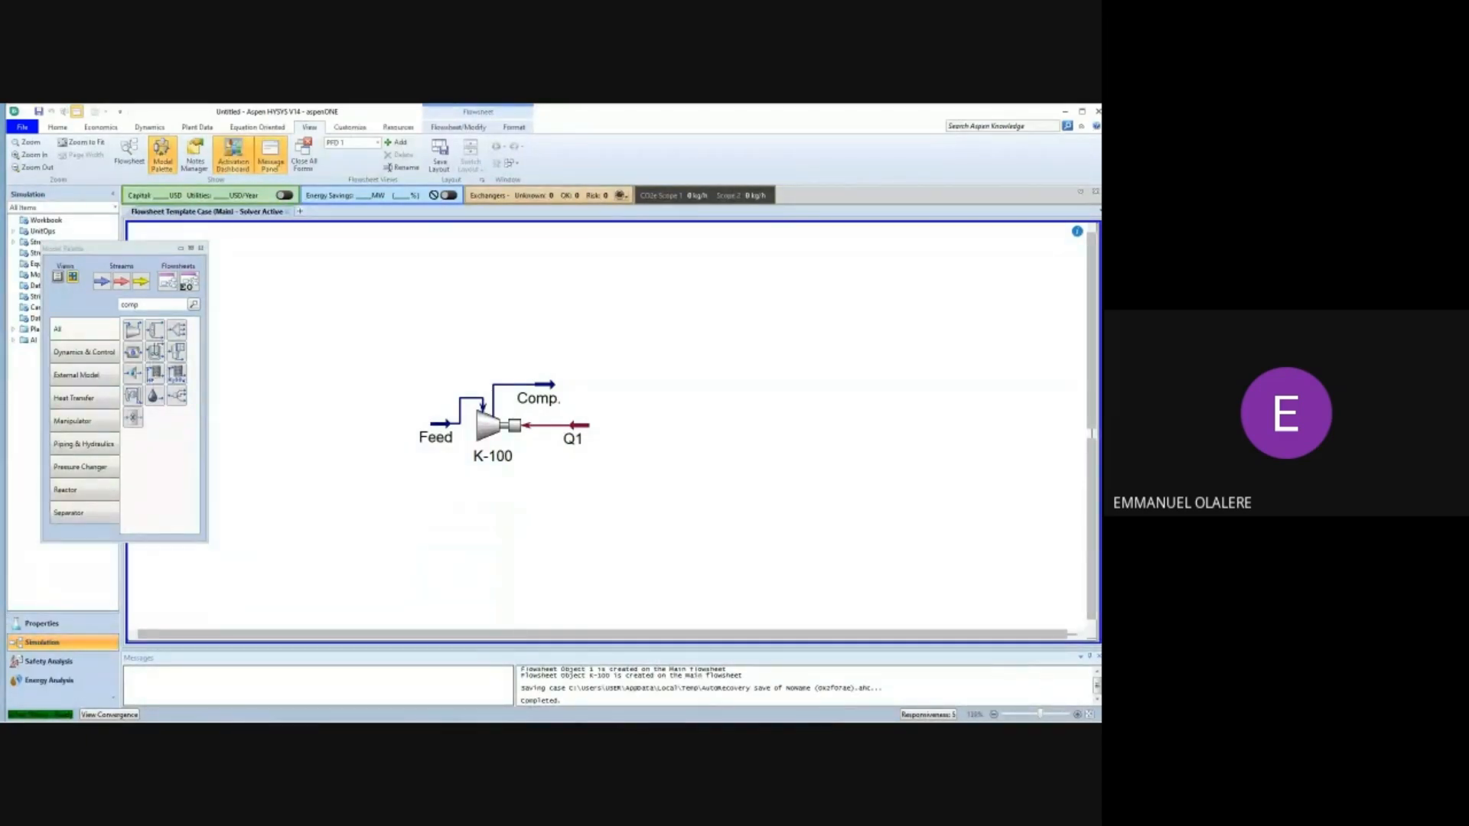
Examine the worksheet conditions of the Comp. stream leaving the compressor, then return to the flowsheet.
{"action": "left_click", "coordinate": [146, 305]}
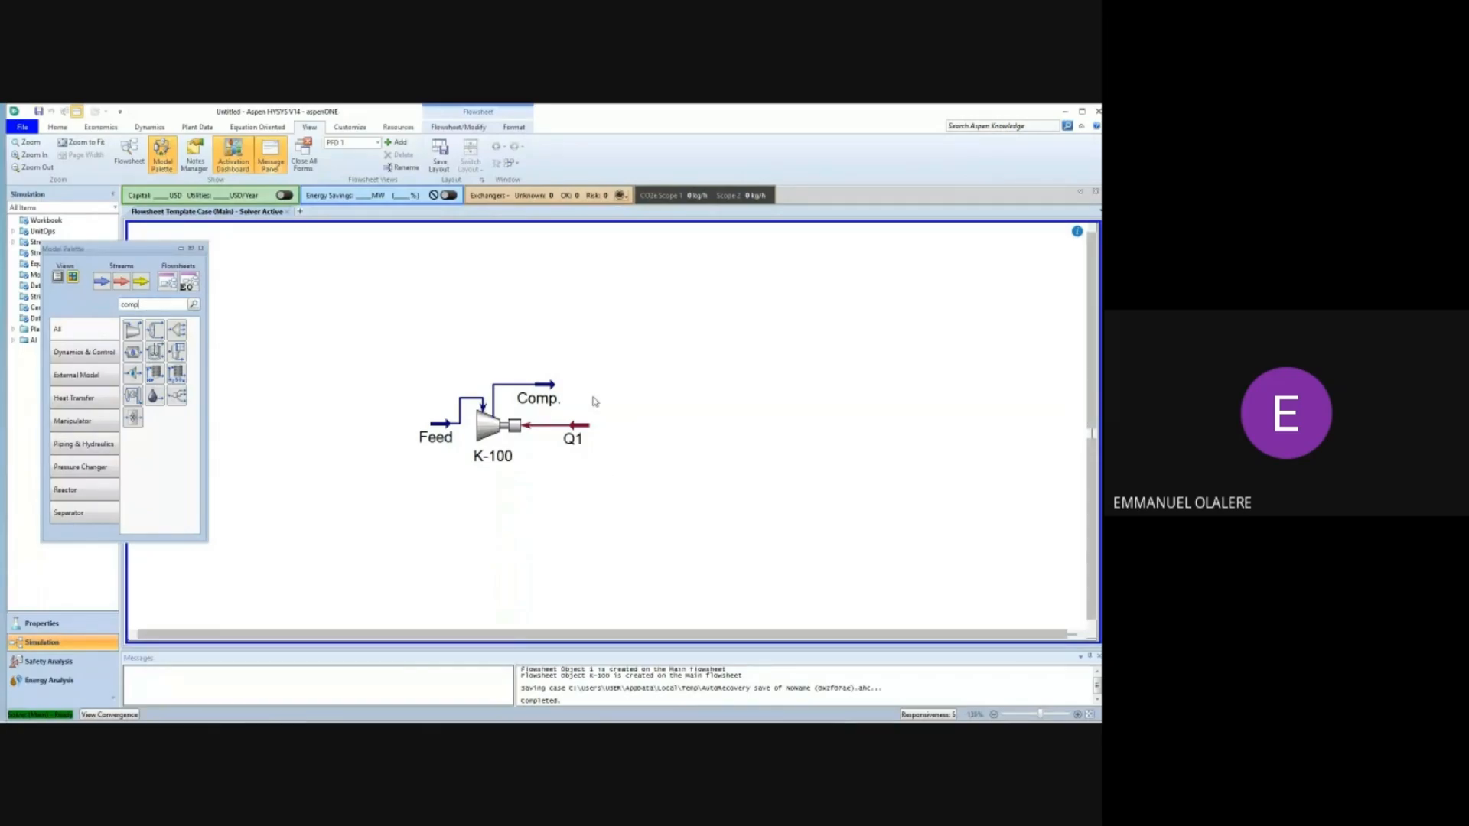
{"action": "left_click", "coordinate": [540, 390]}
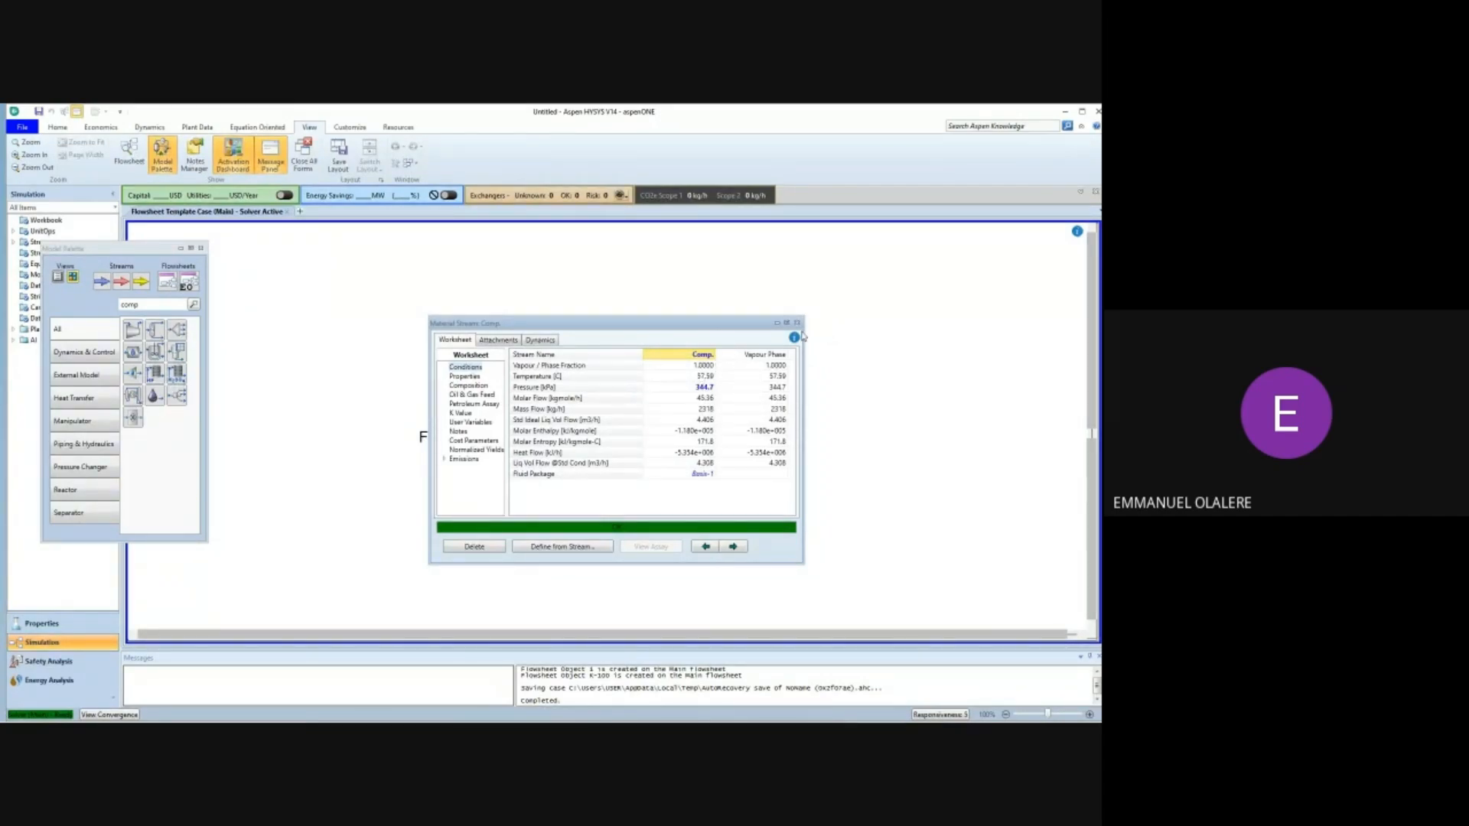
{"action": "left_click", "coordinate": [797, 322]}
{"action": "left_click", "coordinate": [699, 389]}
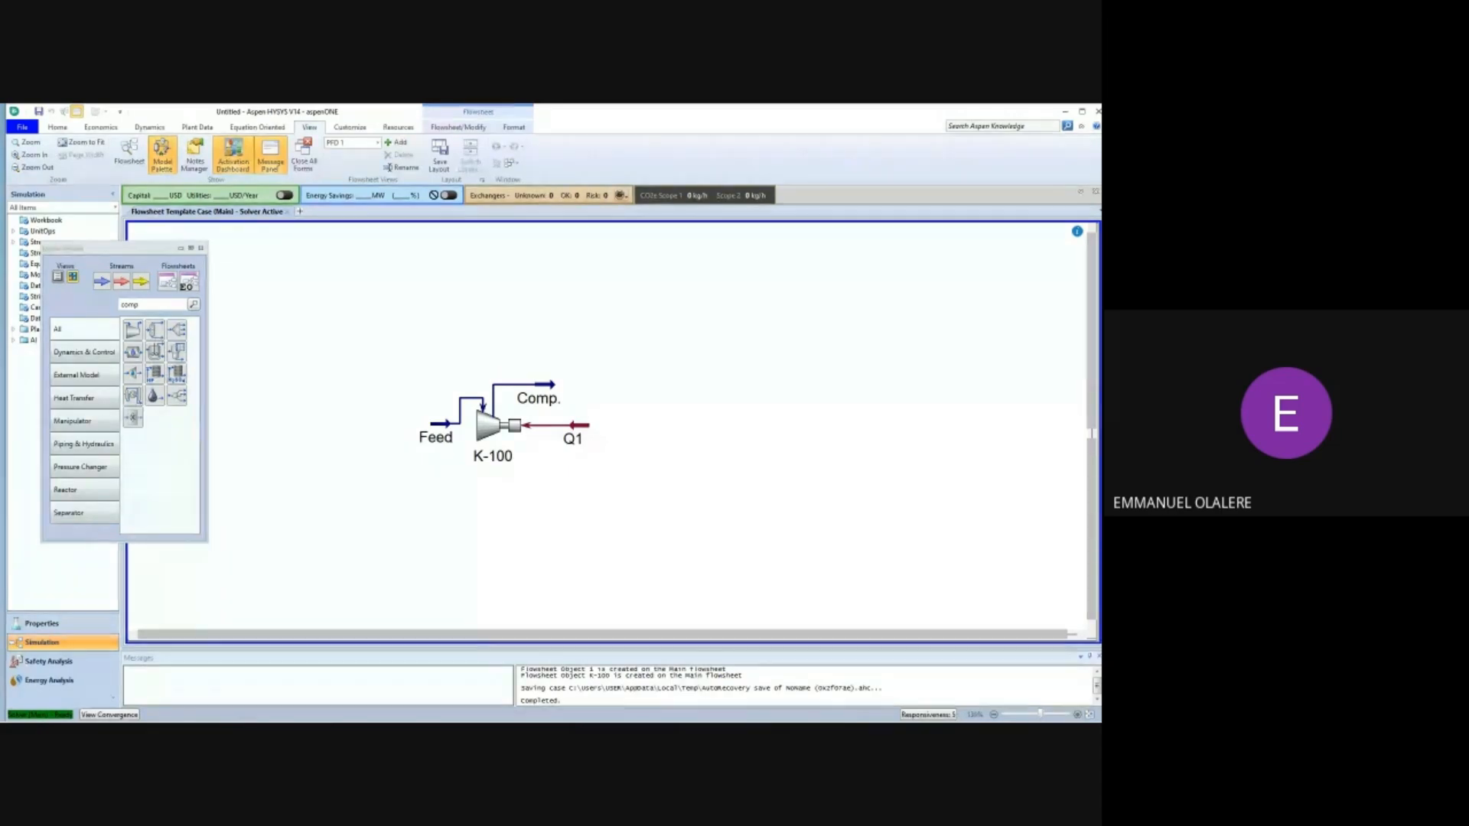
Search the Model Palette for "cool" and place a cooler on the flowsheet beside the Comp. stream.
{"action": "left_click", "coordinate": [162, 303]}
{"action": "key", "text": "BackSpace"}
{"action": "key", "text": "BackSpace"}
{"action": "key", "text": "BackSpace"}
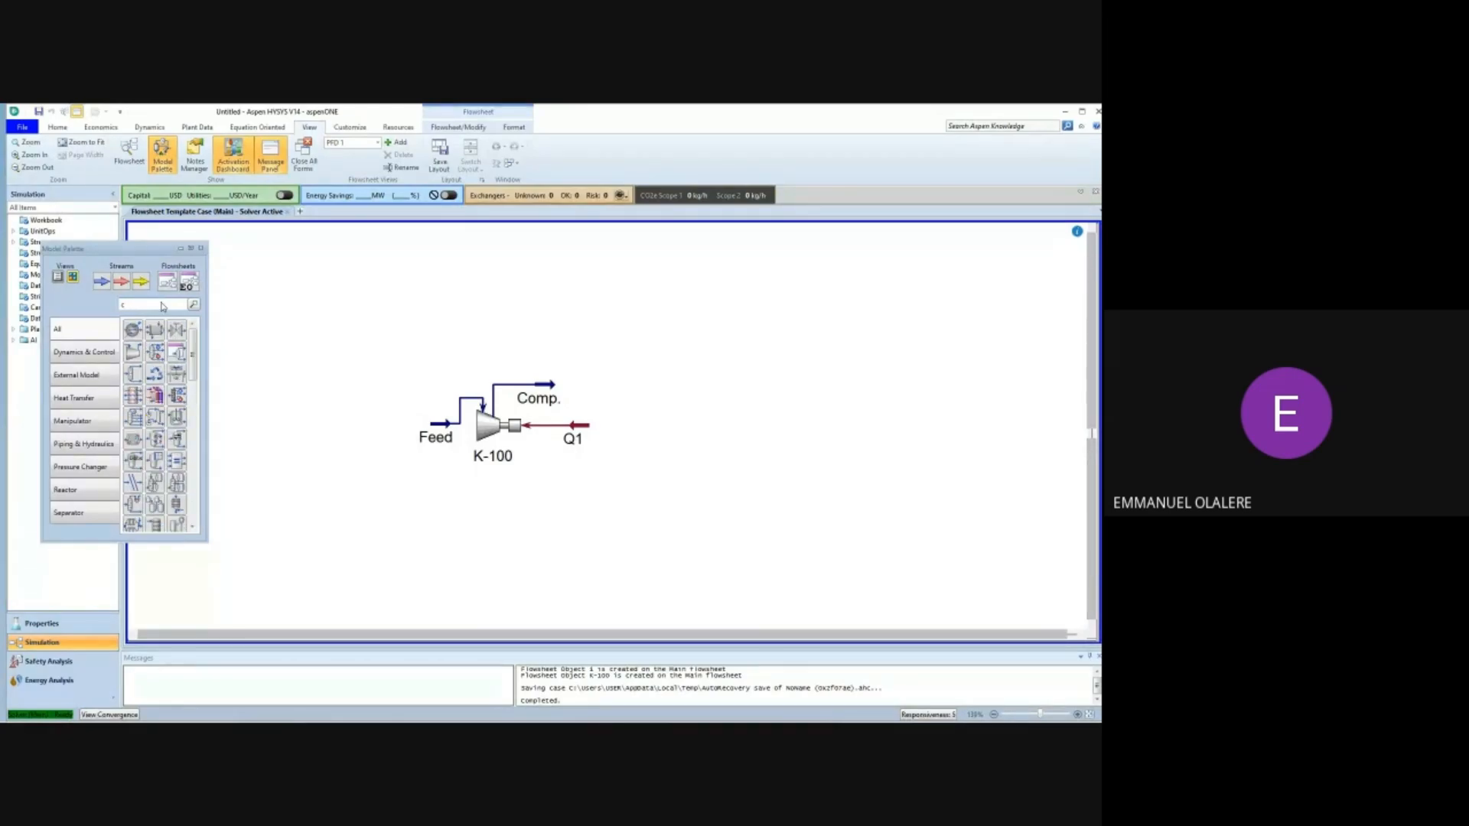
{"action": "type", "text": "ool"}
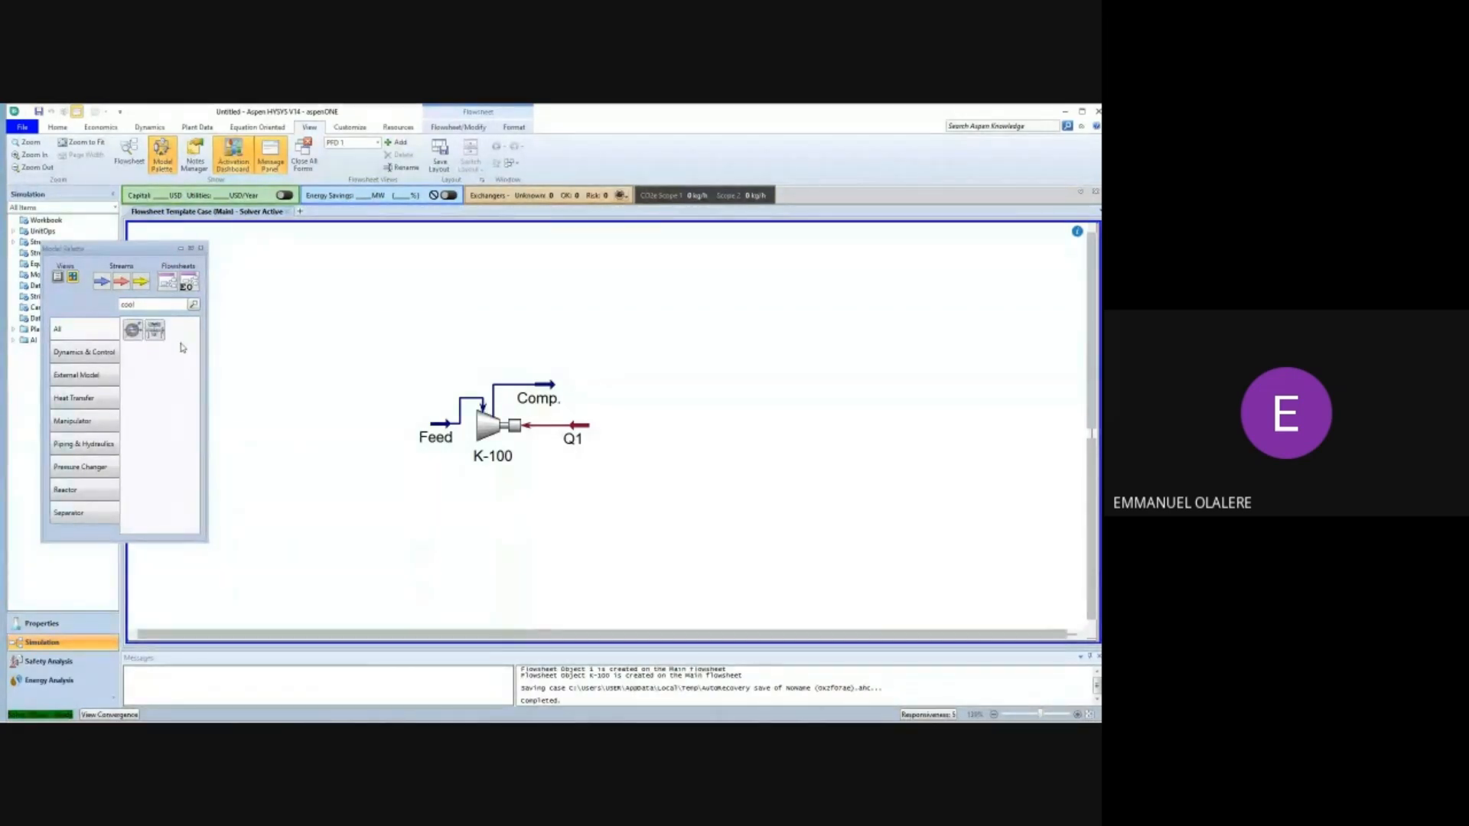
{"action": "left_click_drag", "start_coordinate": [133, 329], "coordinate": [617, 402]}
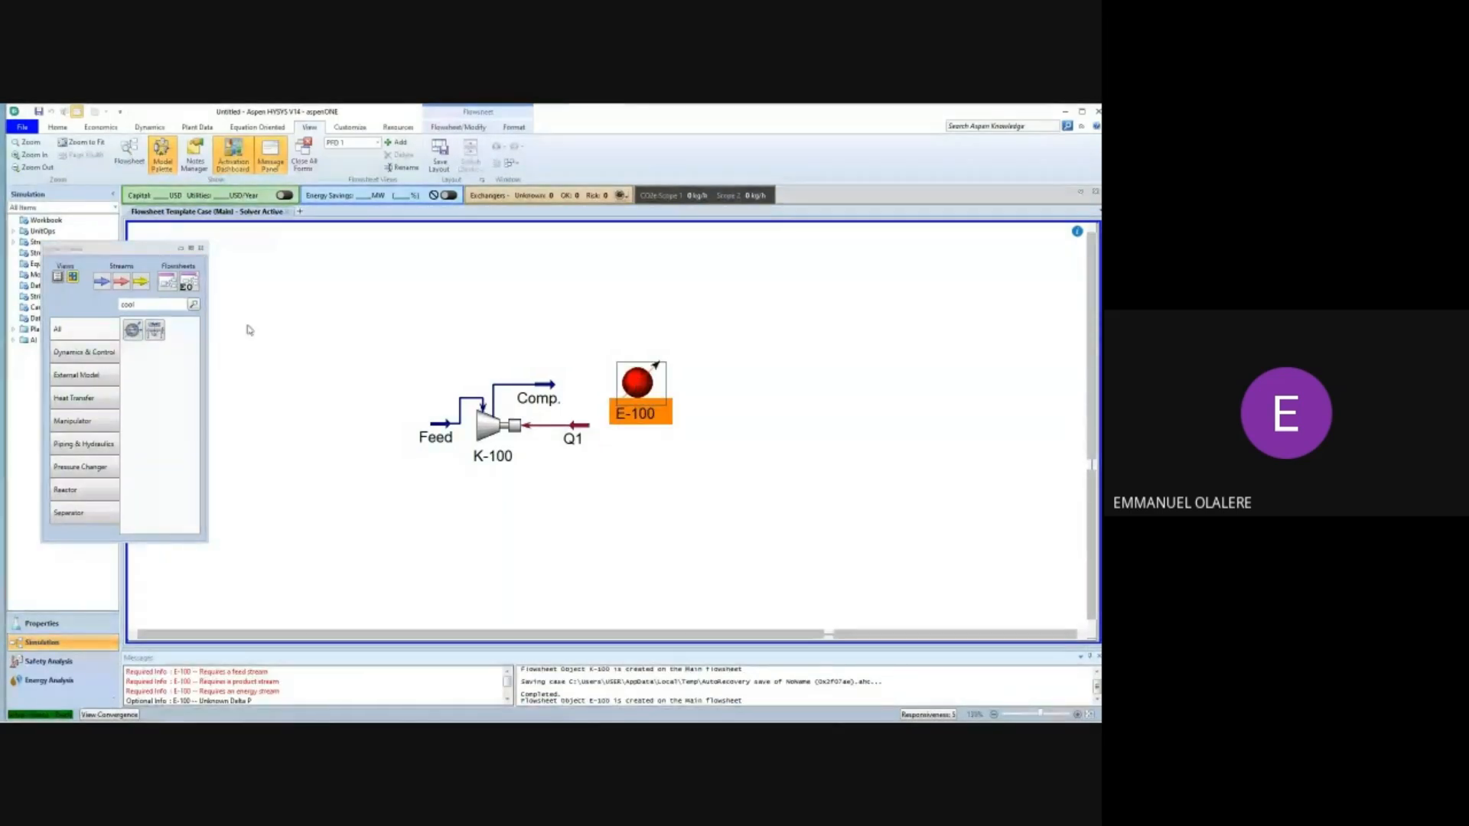
{"action": "left_click", "coordinate": [156, 304]}
Open cooler E-100's property form, then reposition and narrow it so the flowsheet remains visible alongside.
{"action": "double_click", "coordinate": [637, 383]}
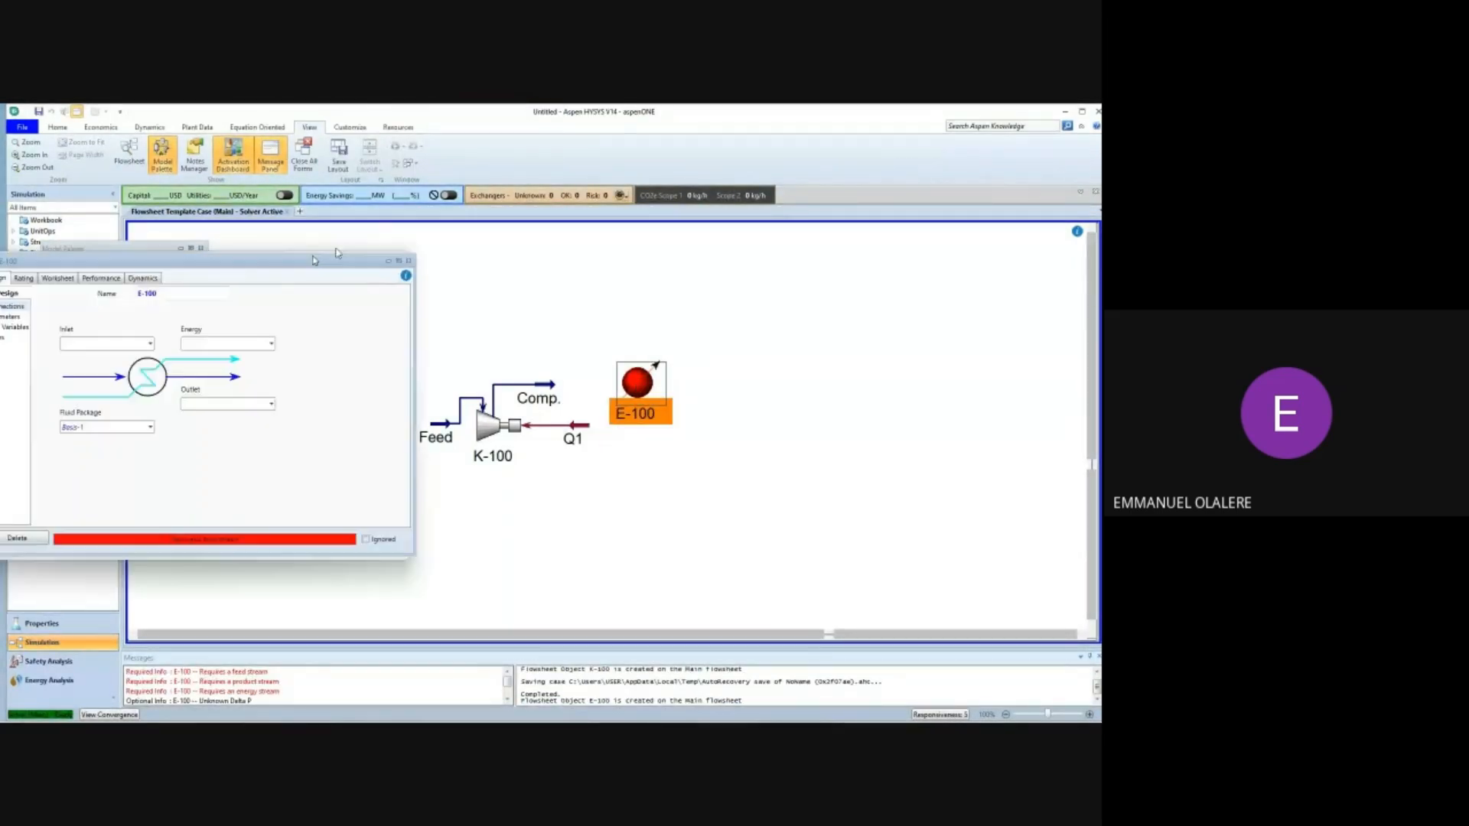
{"action": "left_click_drag", "start_coordinate": [307, 261], "coordinate": [972, 435]}
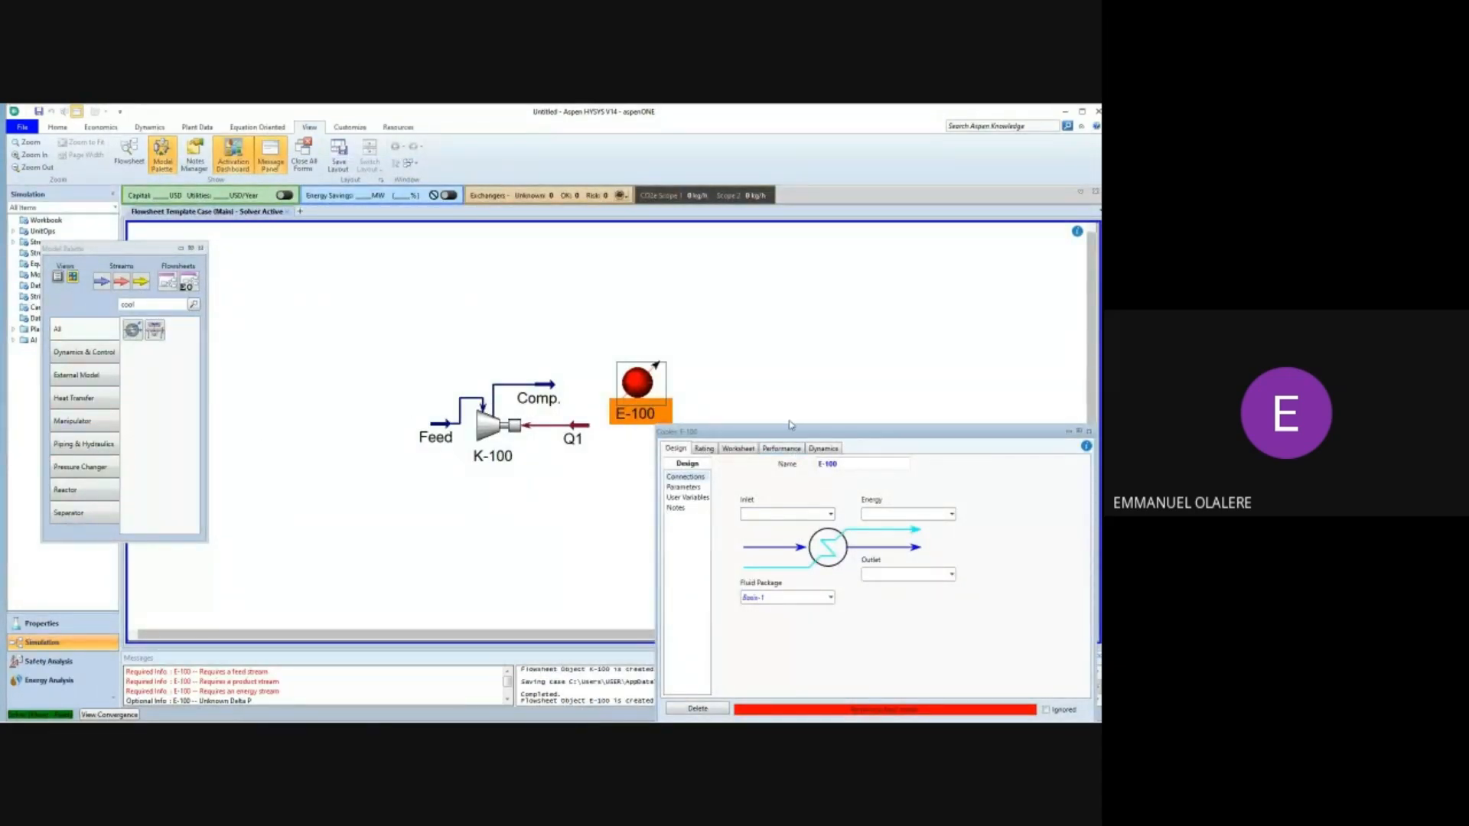
{"action": "left_click_drag", "start_coordinate": [789, 431], "coordinate": [124, 224]}
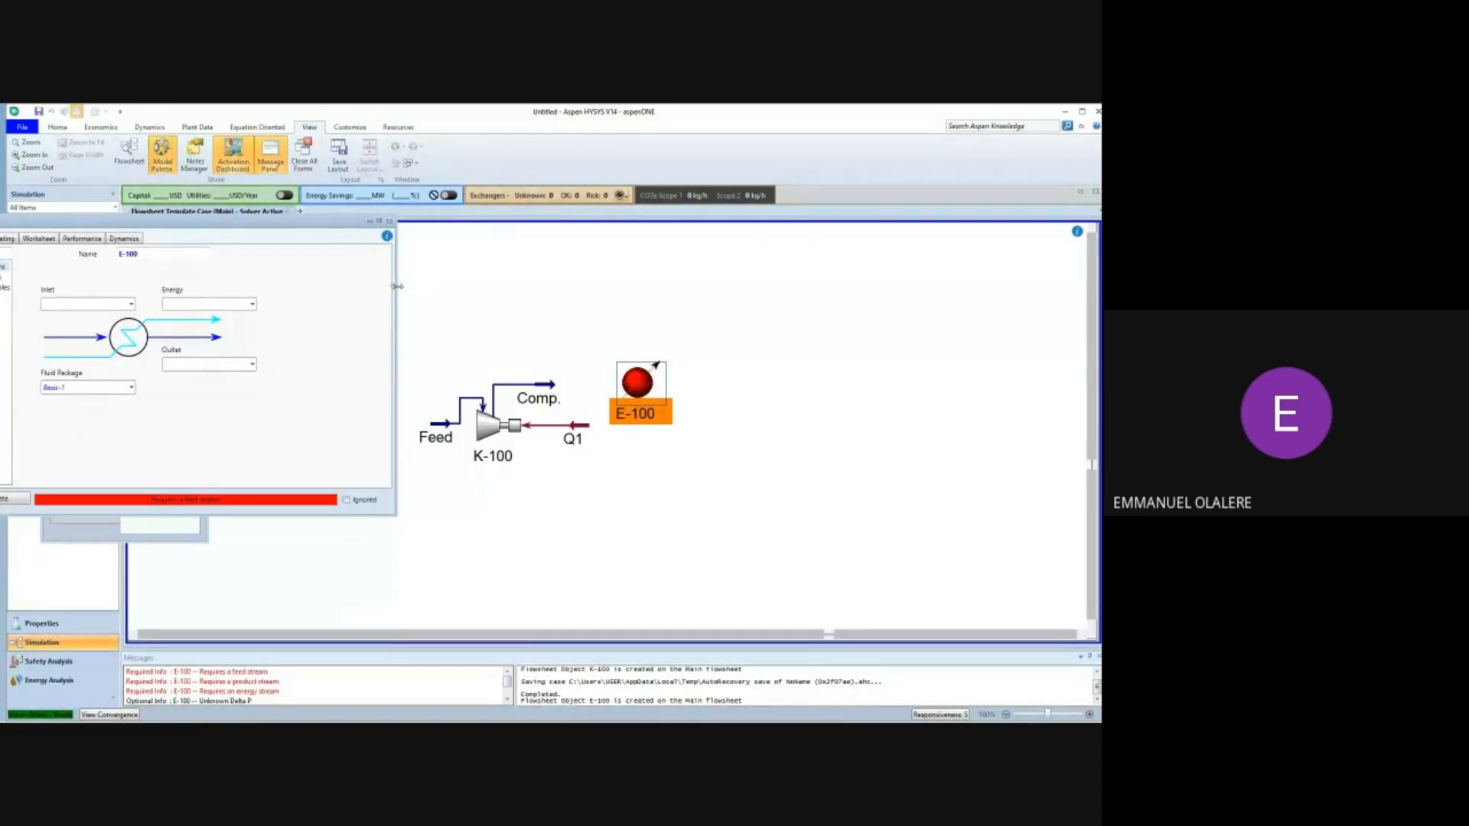
{"action": "left_click_drag", "start_coordinate": [397, 286], "coordinate": [326, 281]}
{"action": "left_click_drag", "start_coordinate": [223, 221], "coordinate": [258, 225]}
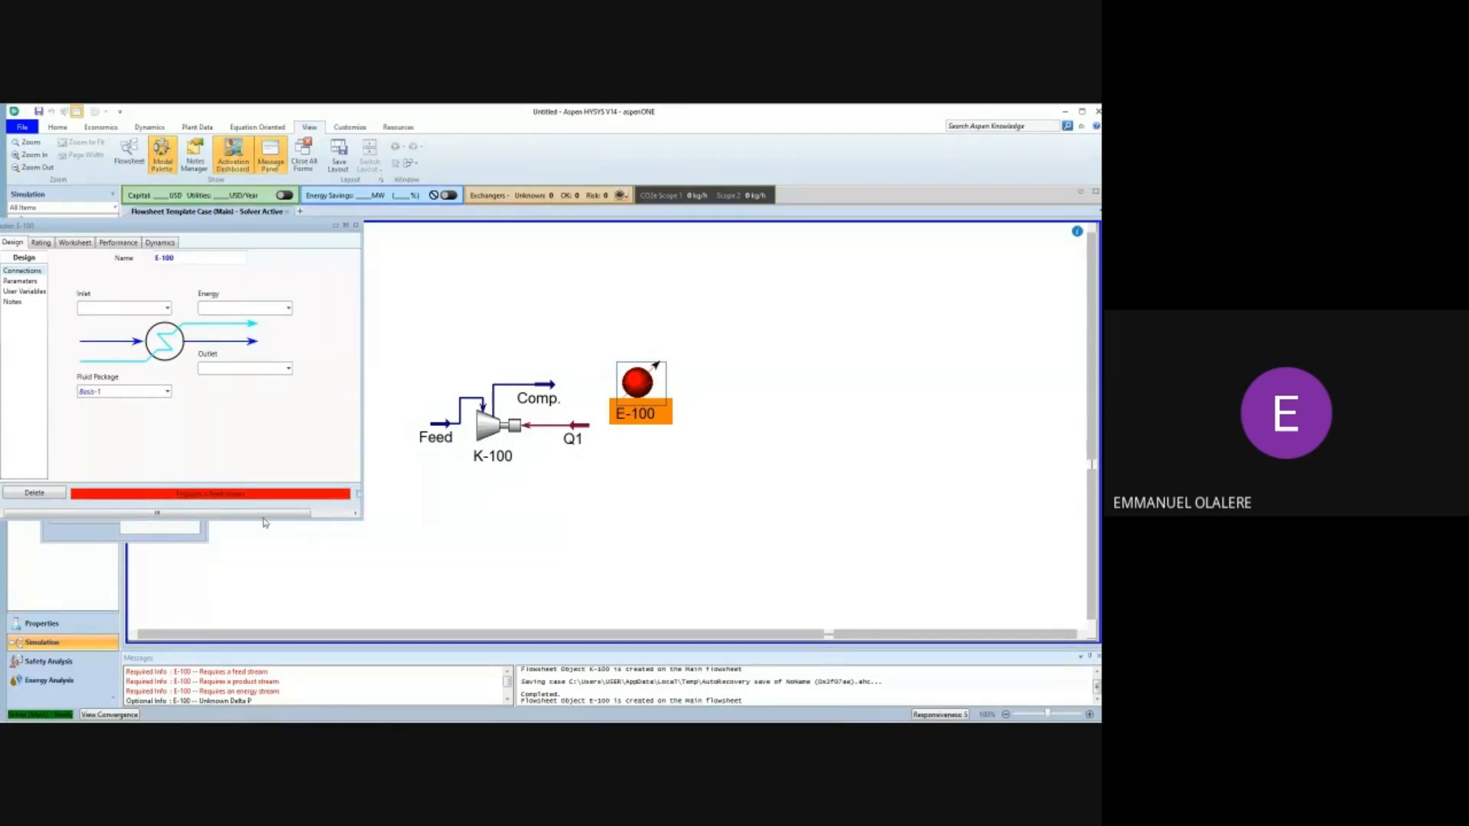
{"action": "left_click", "coordinate": [732, 401]}
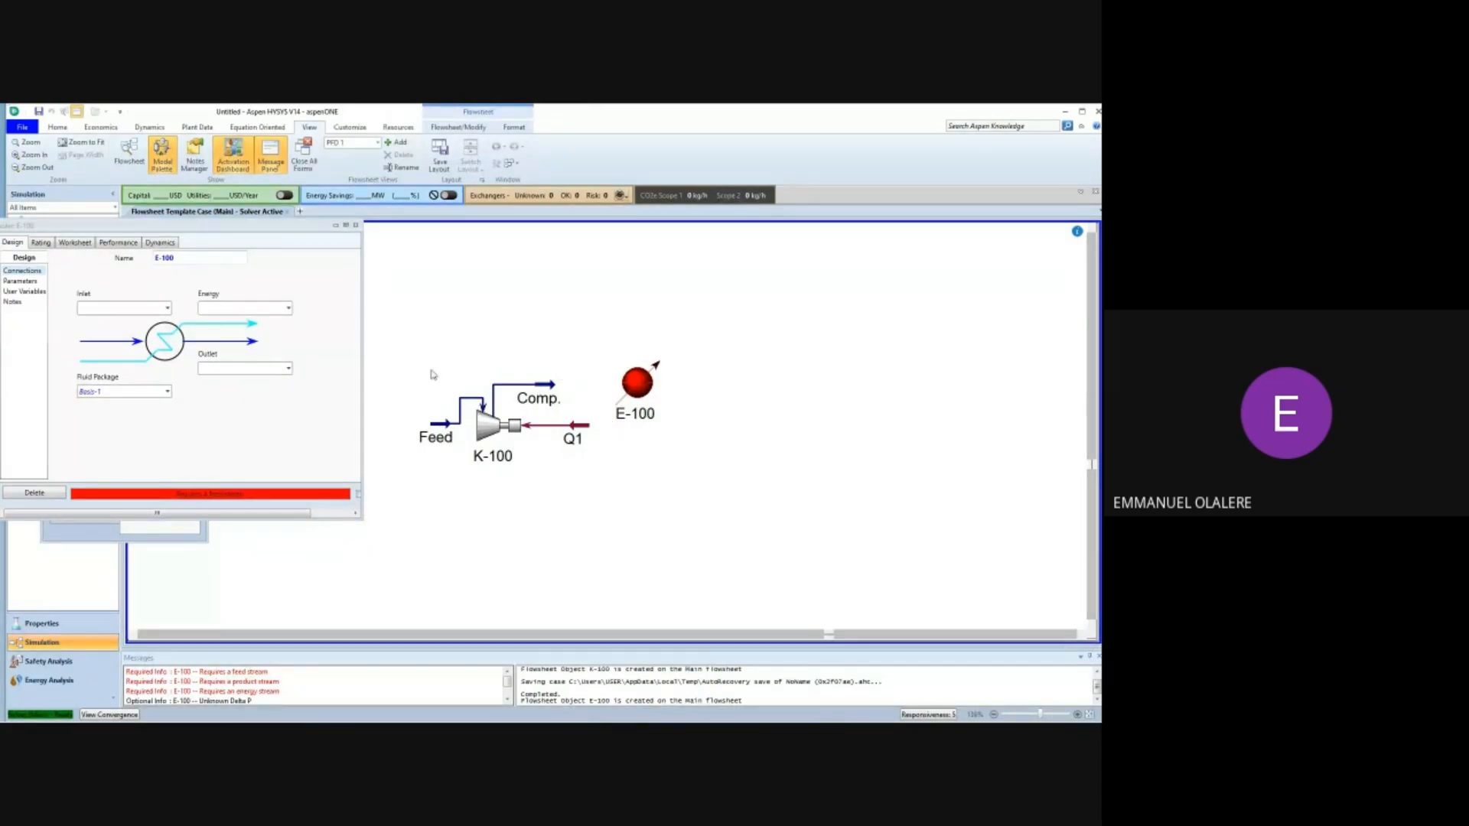
Connect cooler E-100 with Comp. as its inlet, a new outlet stream named "Cooled Comp" and an energy stream named Q2.
{"action": "left_click", "coordinate": [167, 309]}
{"action": "left_click", "coordinate": [146, 325]}
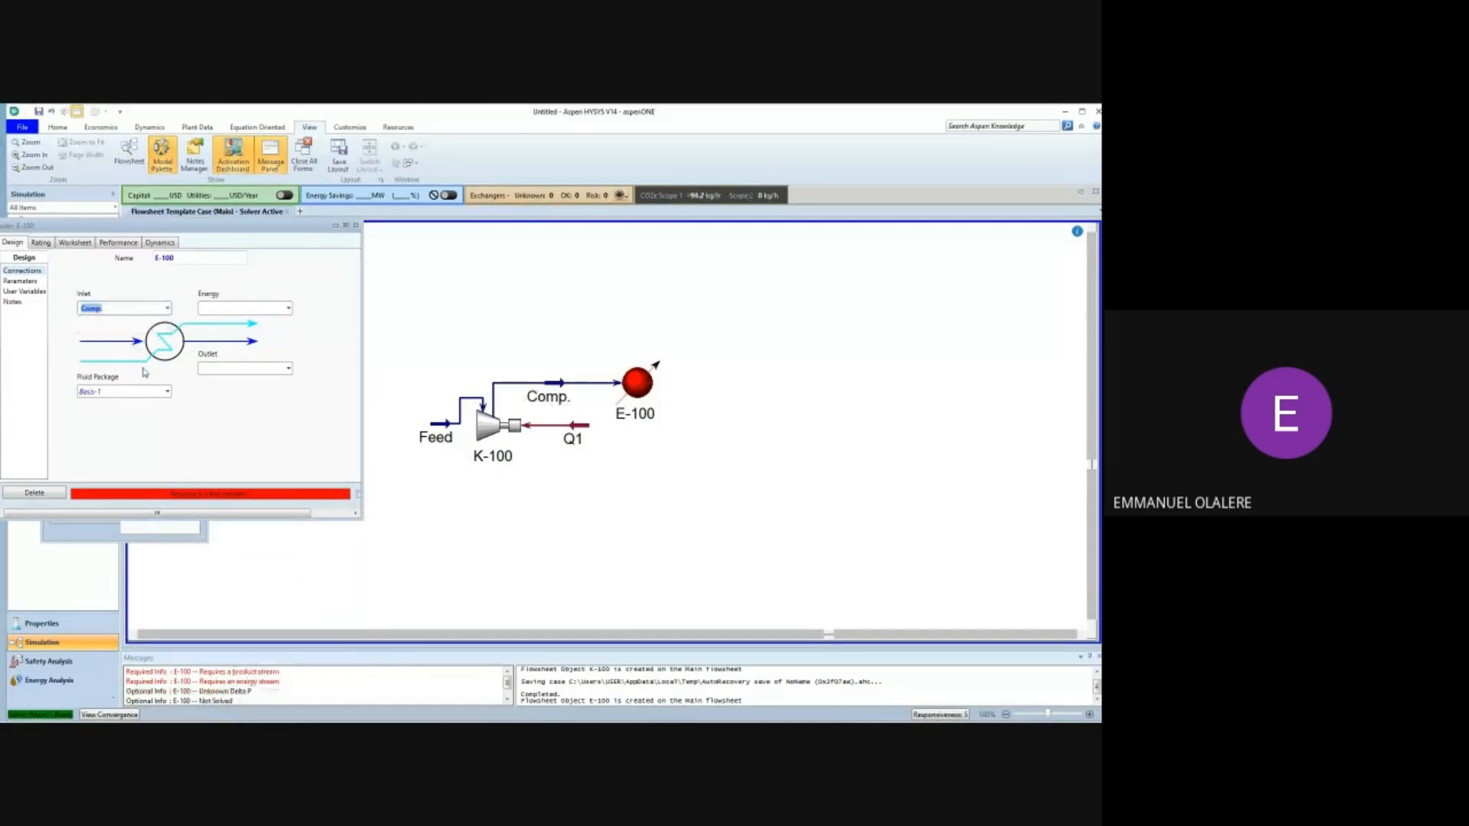
{"action": "left_click", "coordinate": [271, 367]}
{"action": "key", "text": "Return"}
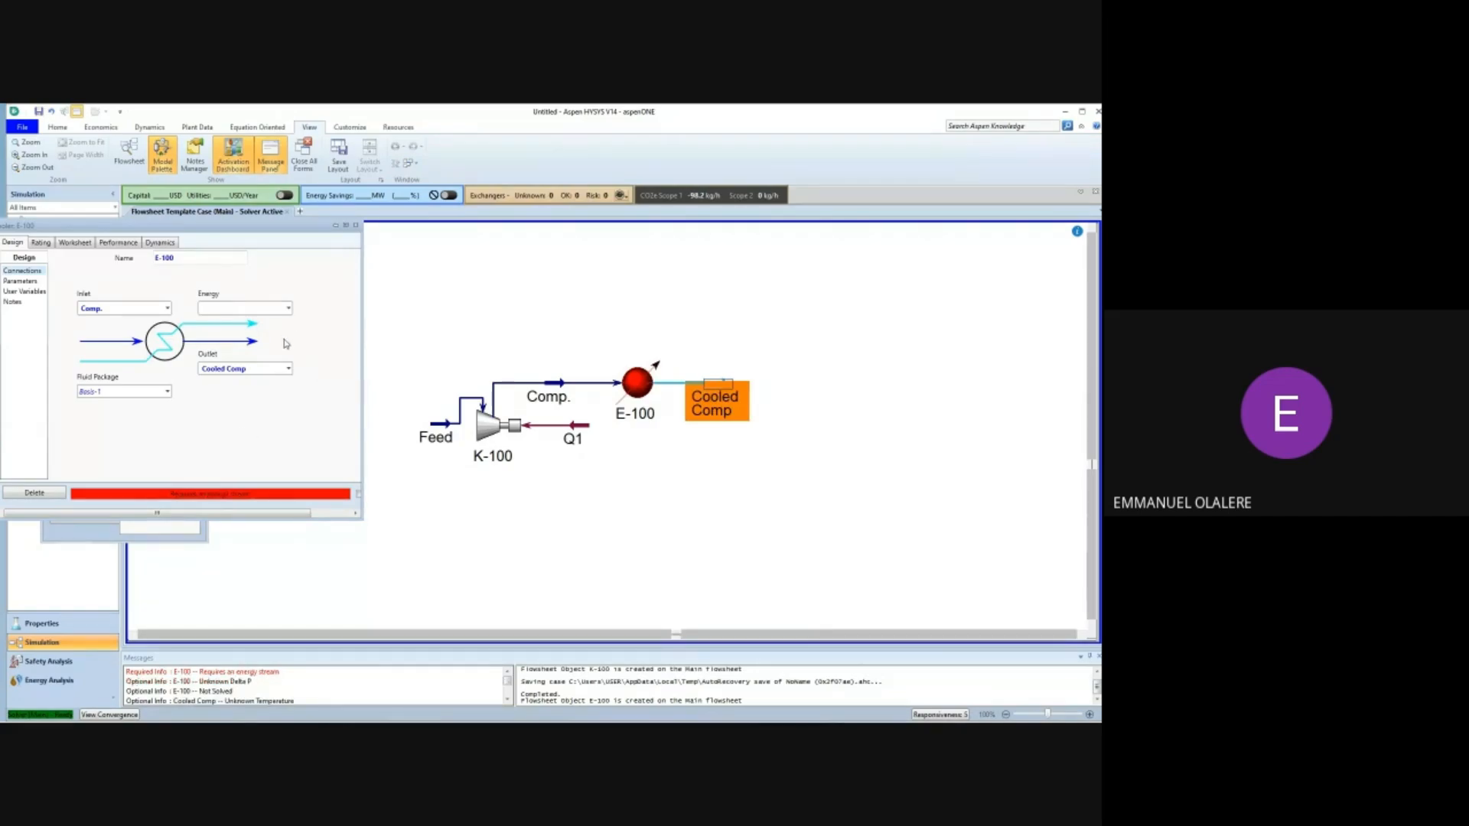
{"action": "left_click", "coordinate": [255, 310]}
{"action": "key", "text": "Return"}
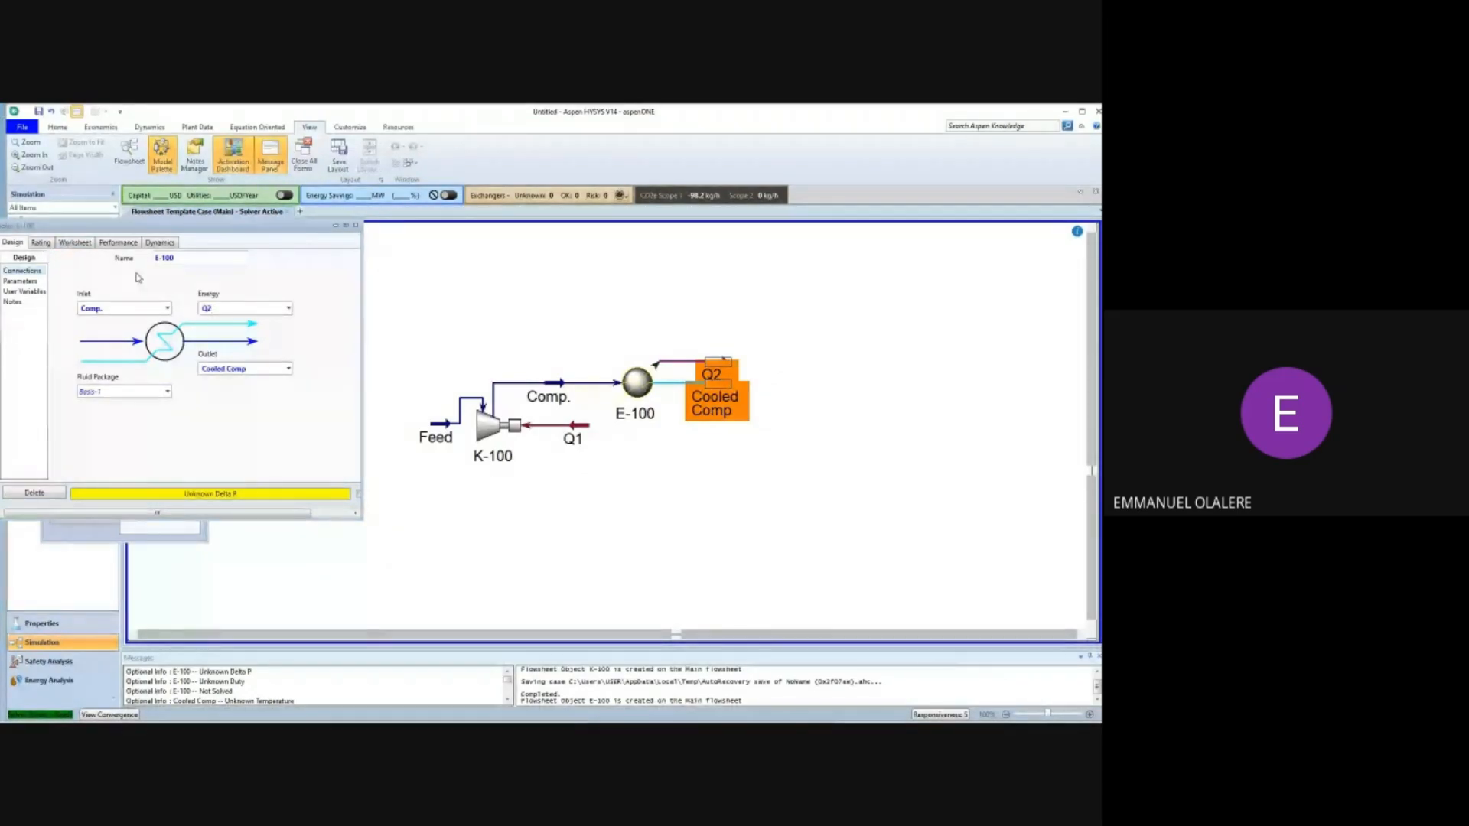
Set the Cooled Comp stream's temperature to 32 °F in cooler E-100's worksheet conditions.
{"action": "left_click", "coordinate": [76, 243]}
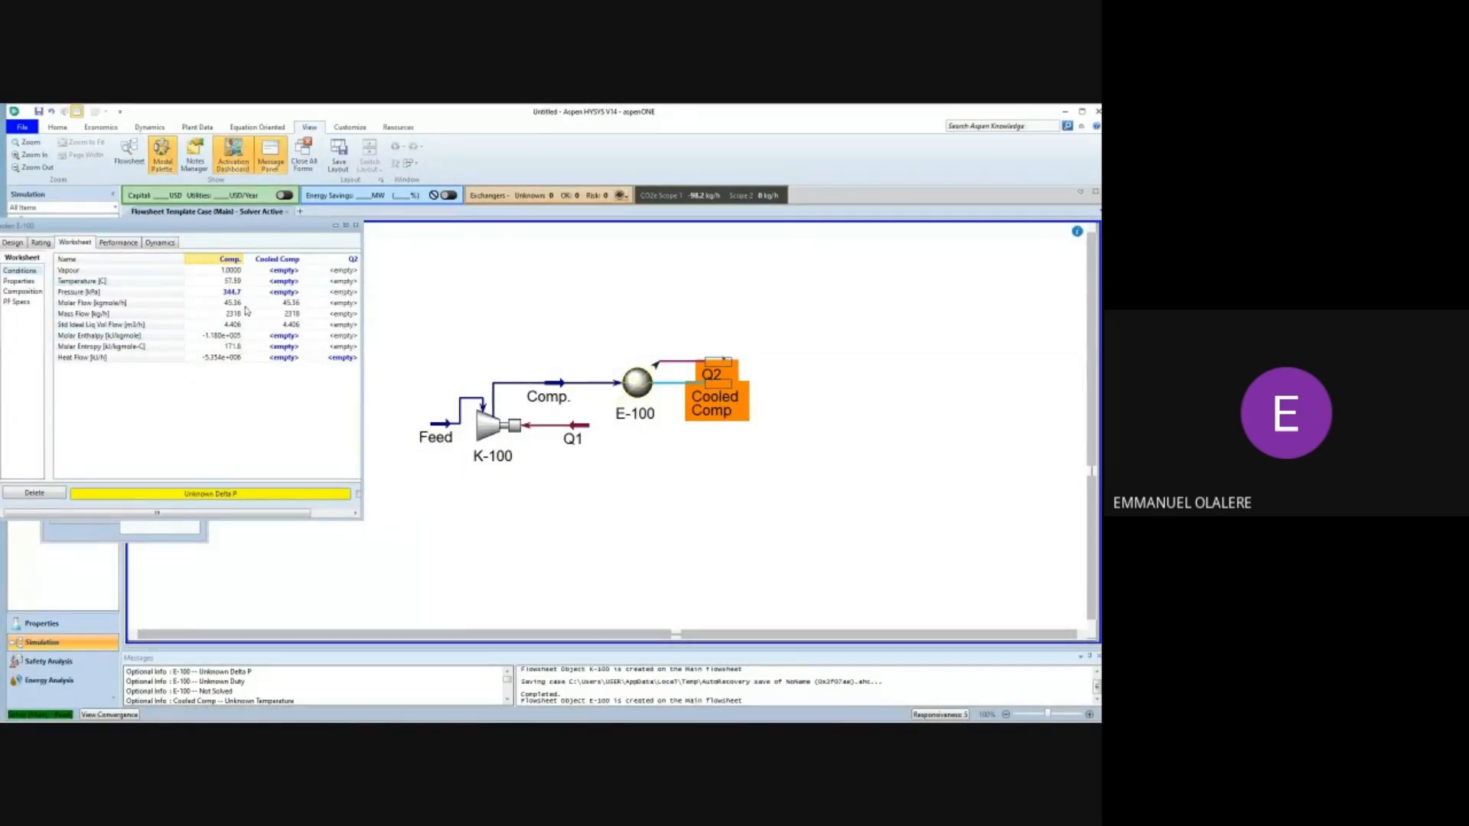
{"action": "left_click", "coordinate": [284, 281]}
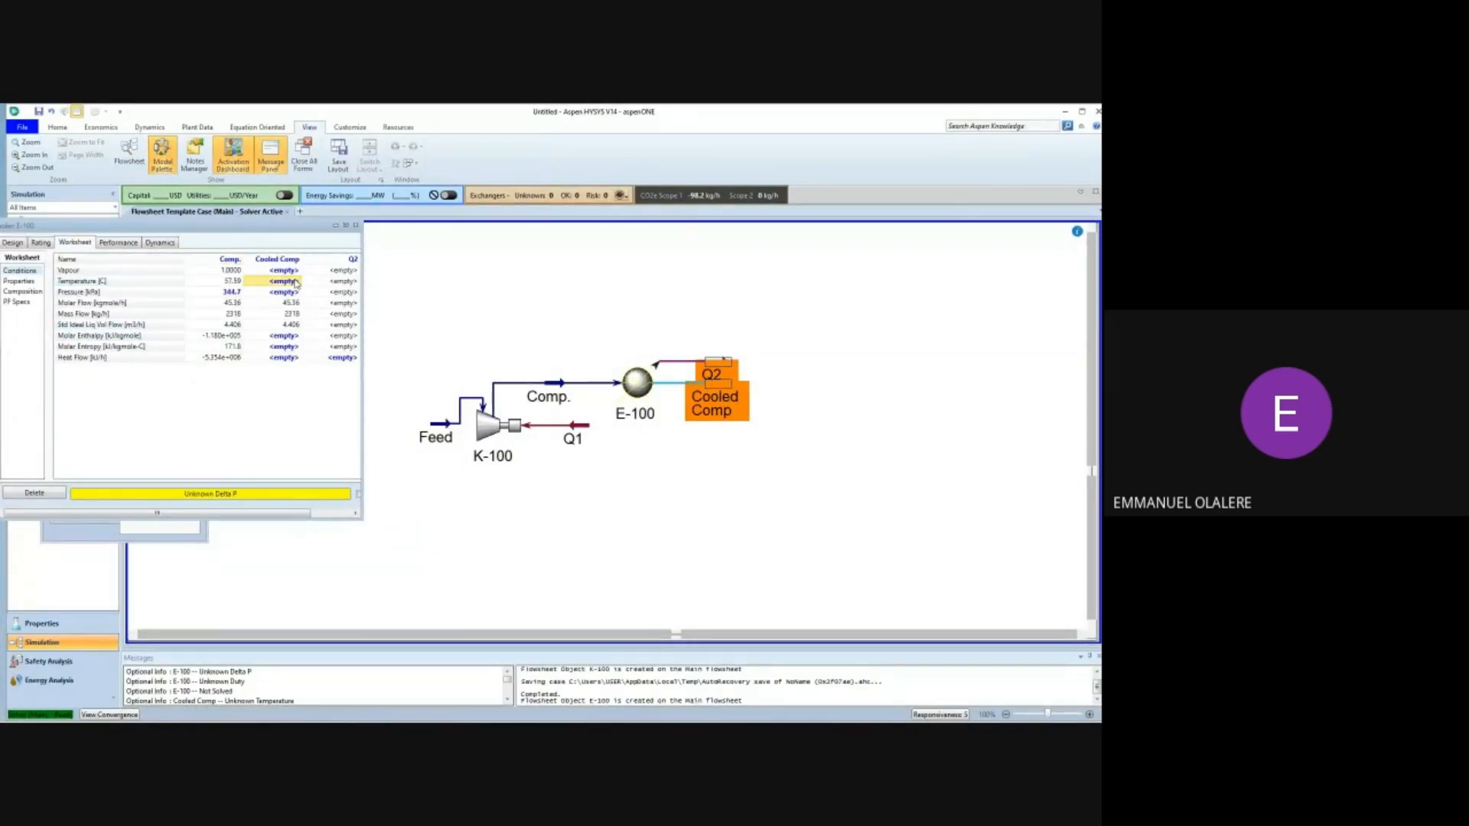
{"action": "type", "text": "32"}
{"action": "left_click", "coordinate": [238, 281]}
{"action": "left_click", "coordinate": [222, 323]}
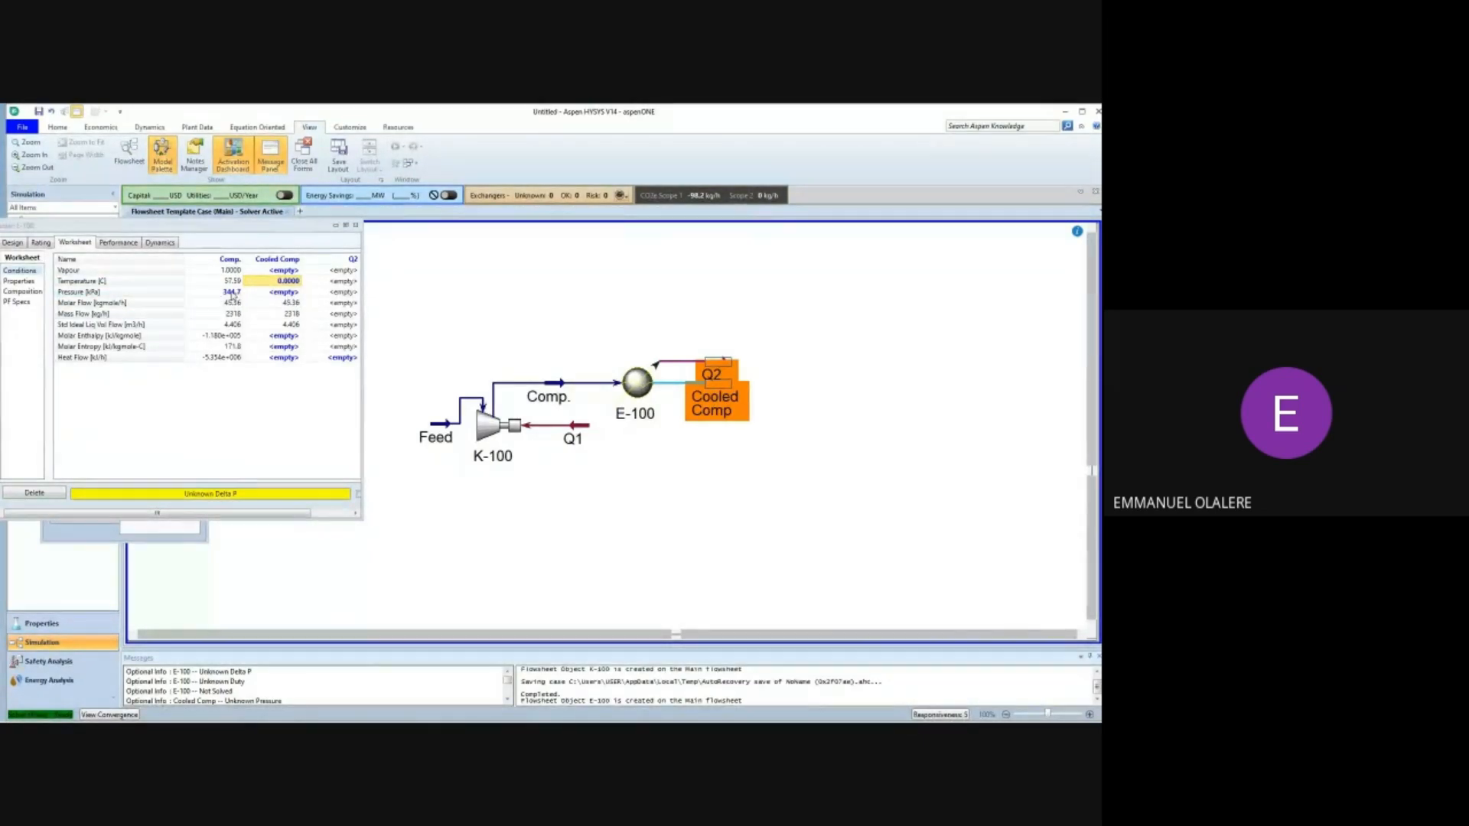
Set the Cooled Comp stream's pressure to 50 psia and close cooler E-100's form.
{"action": "left_click", "coordinate": [284, 295]}
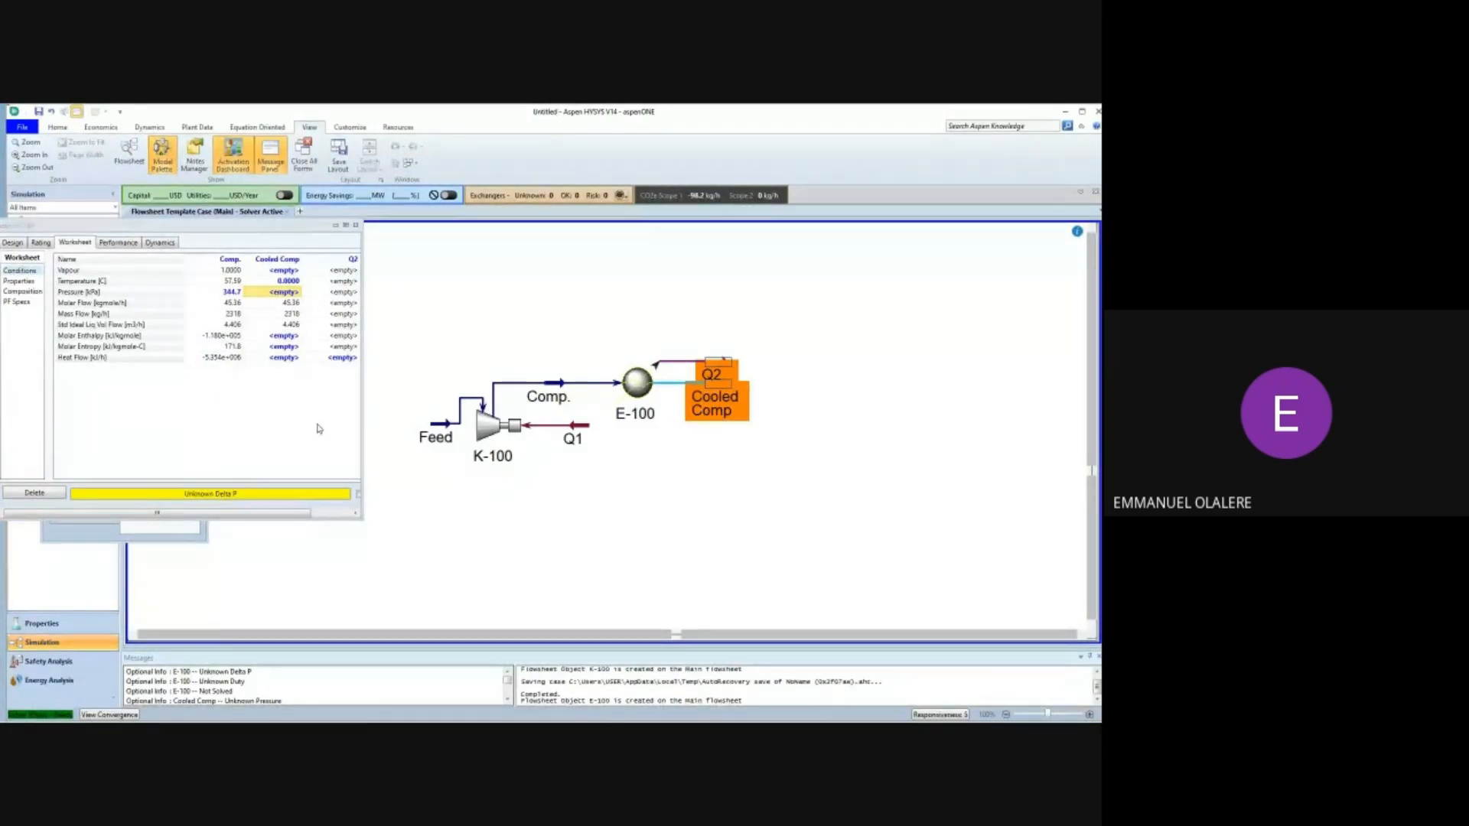
{"action": "type", "text": "50"}
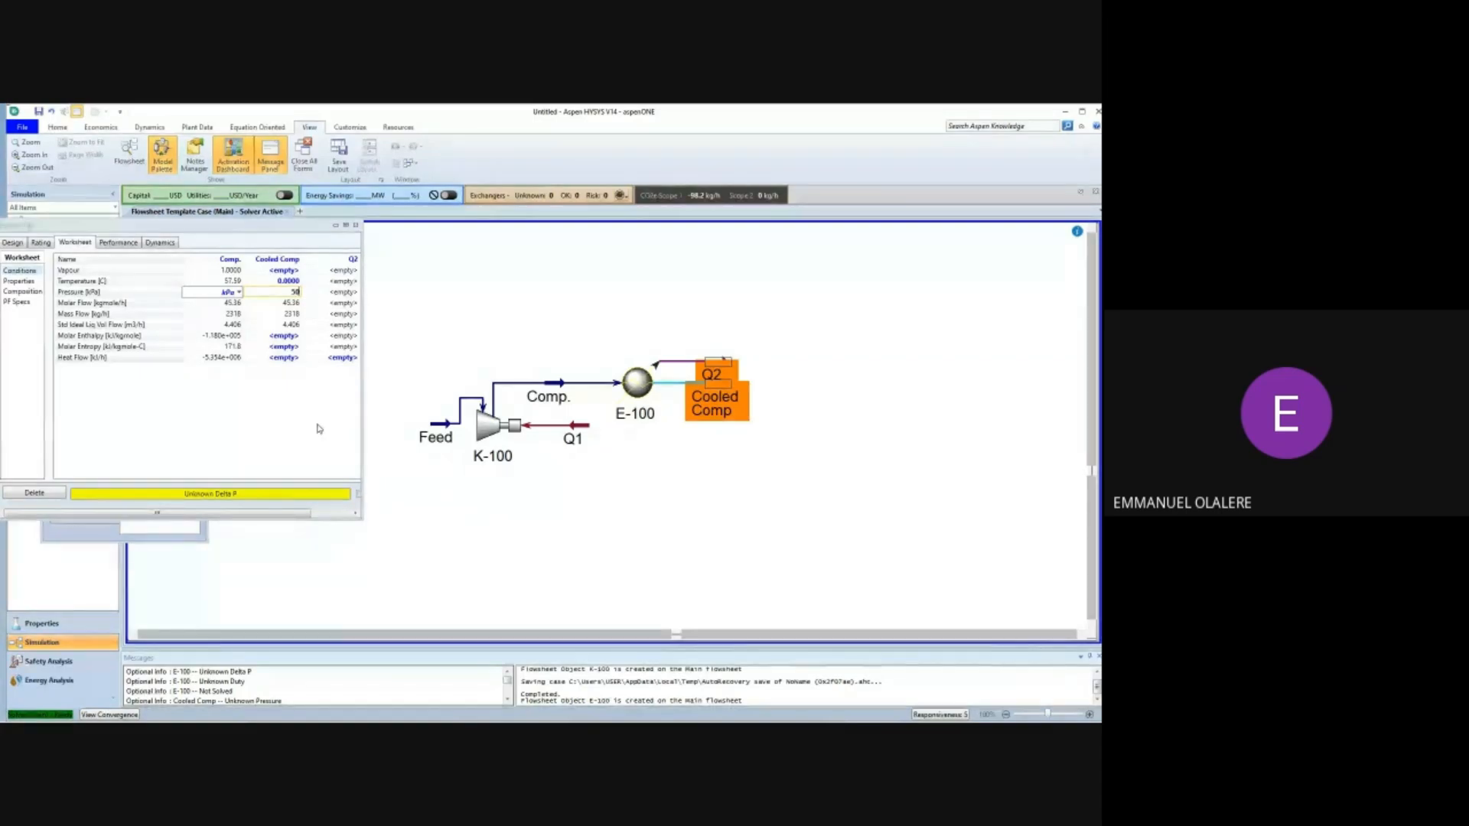
{"action": "left_click", "coordinate": [240, 293]}
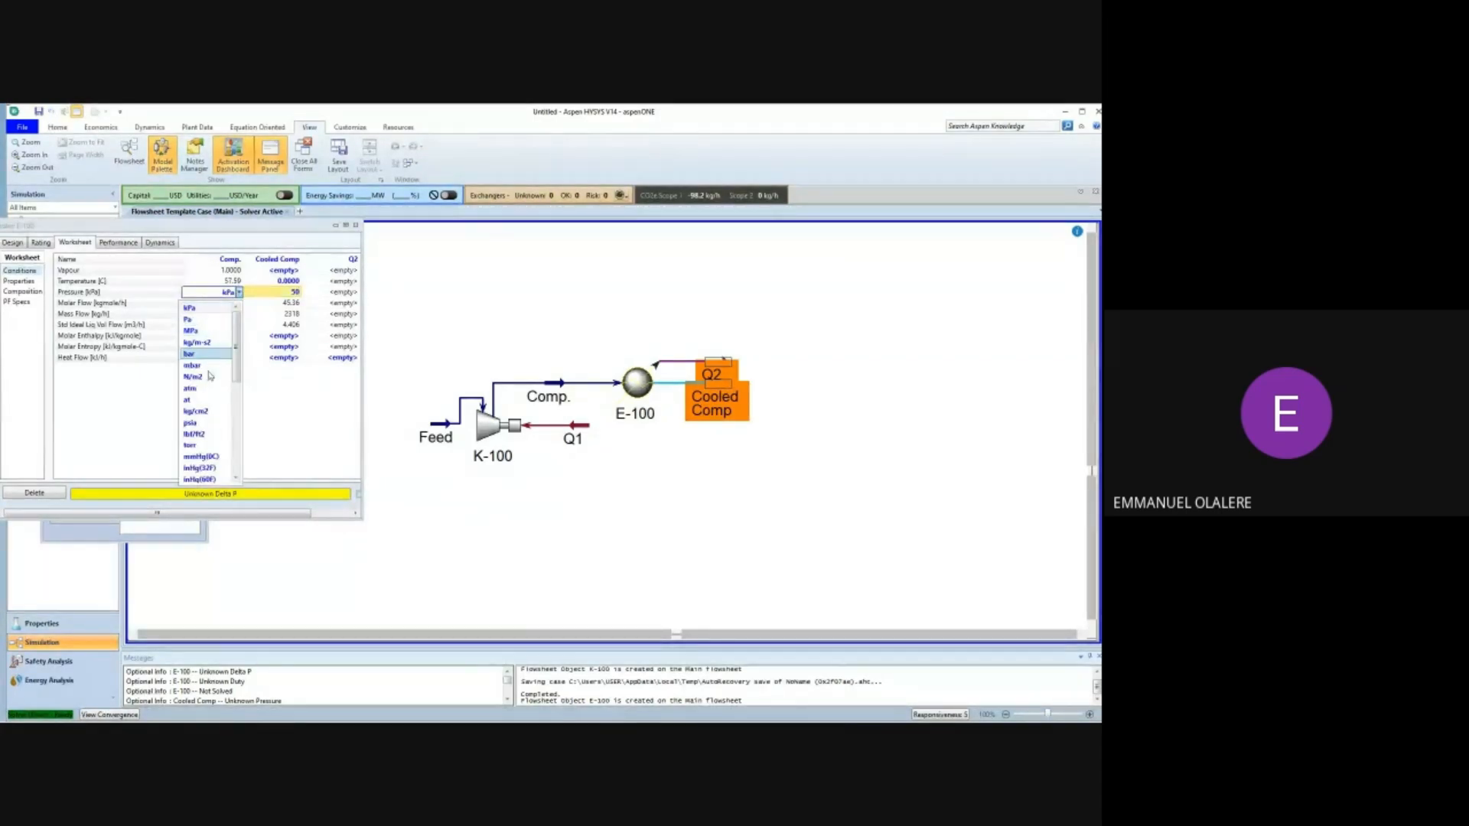
{"action": "left_click", "coordinate": [199, 423]}
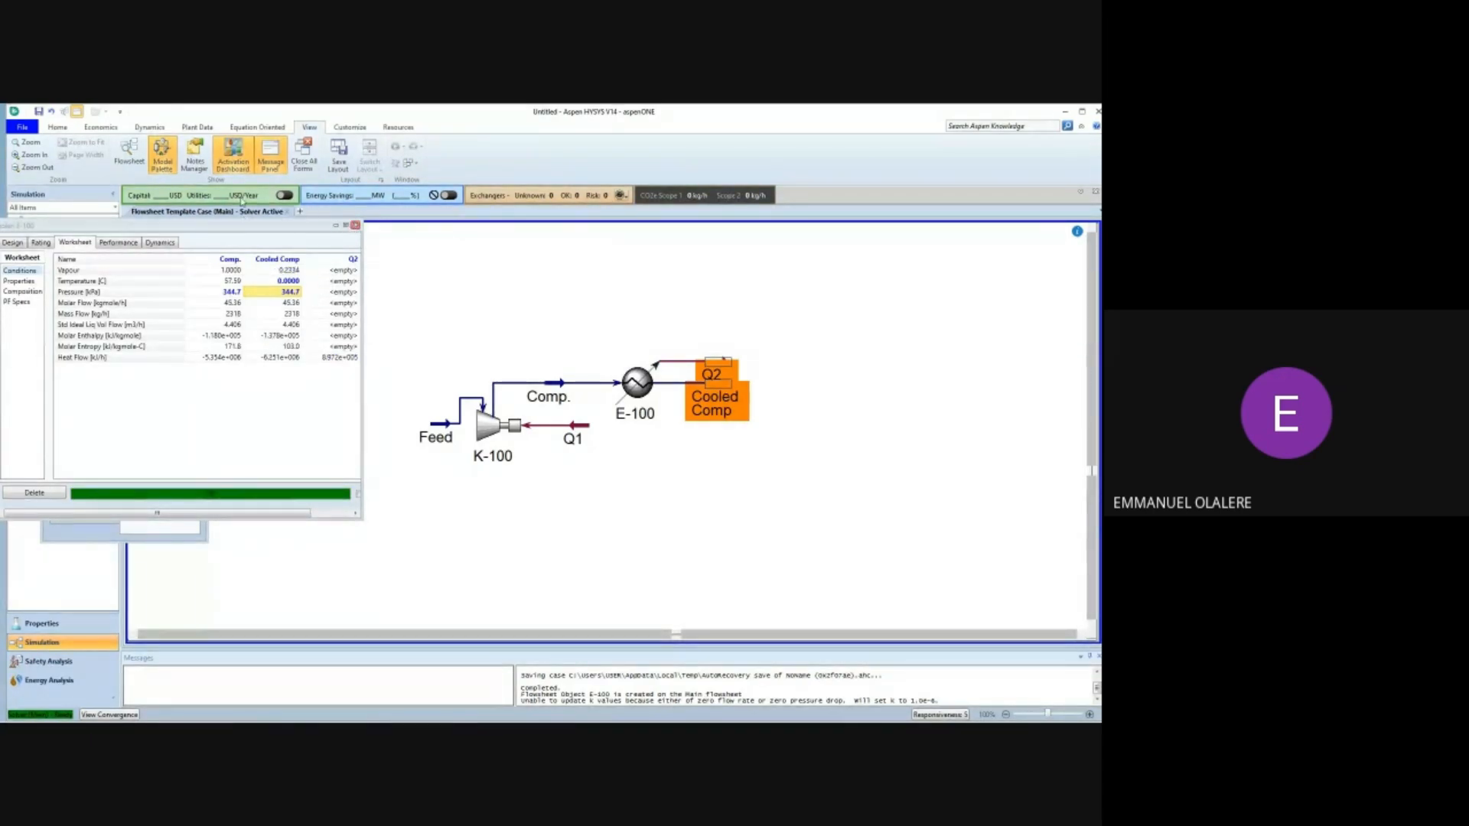
{"action": "left_click", "coordinate": [355, 224]}
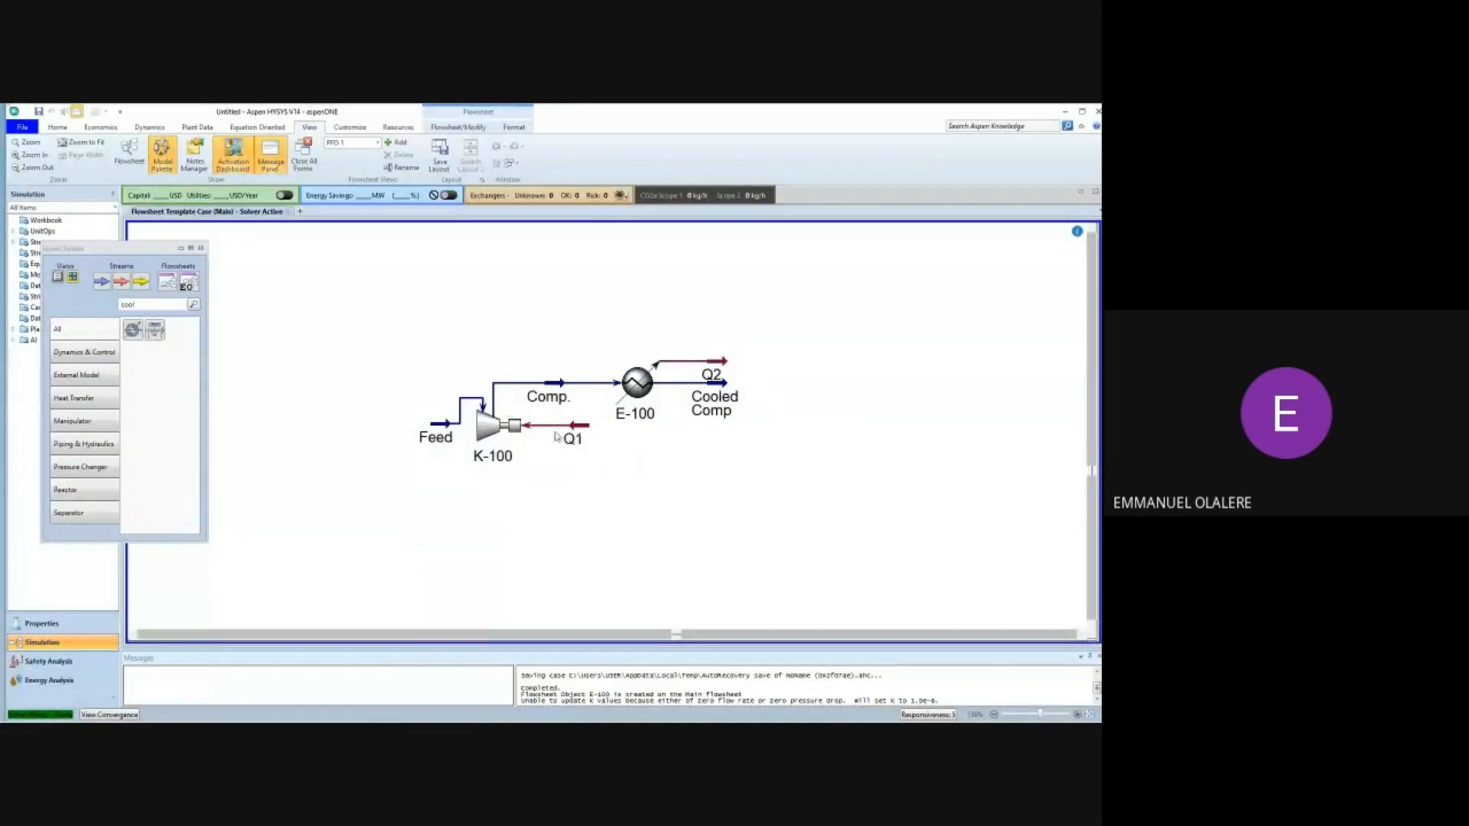
Clear the "cool" search text from the Model Palette so all models are listed.
{"action": "mouse_move", "coordinate": [489, 721]}
{"action": "mouse_move", "coordinate": [753, 405]}
{"action": "mouse_move", "coordinate": [735, 383]}
{"action": "left_click", "coordinate": [146, 303]}
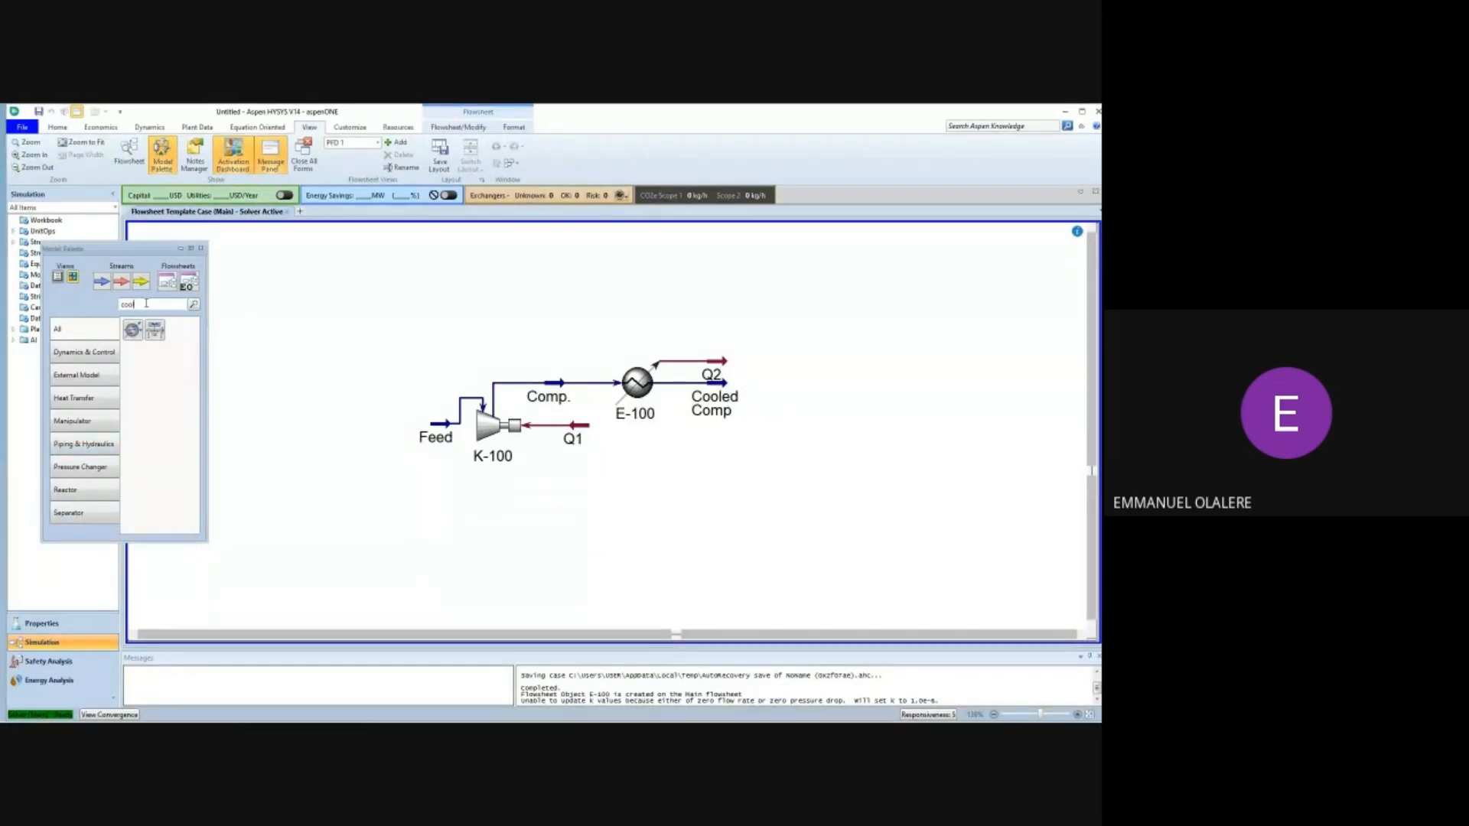
{"action": "key", "text": "BackSpace"}
{"action": "key", "text": "BackSpace"}
{"action": "key", "text": "BackSpace"}
{"action": "key", "text": "BackSpace"}
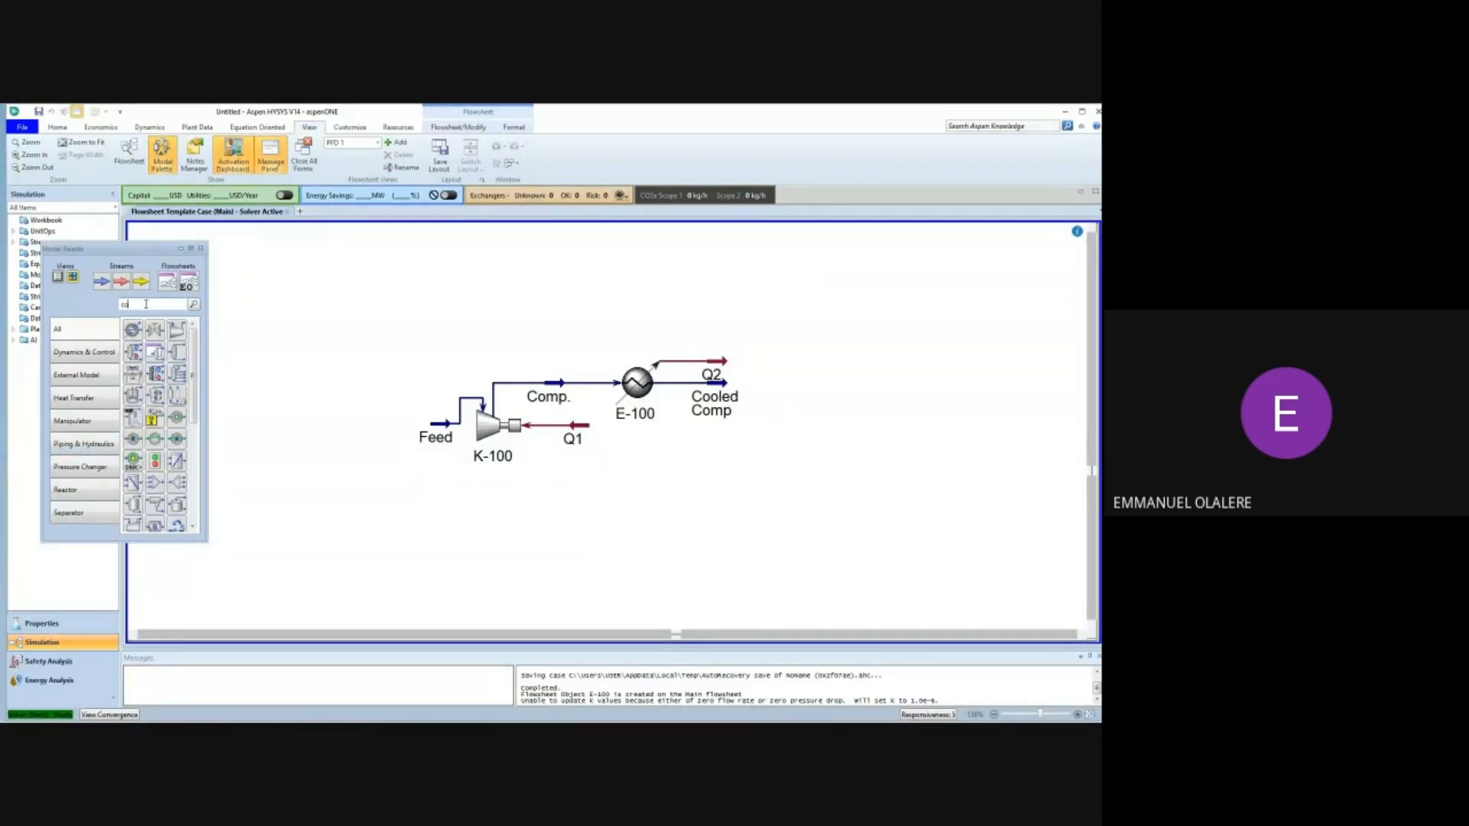
{"action": "left_click", "coordinate": [524, 367]}
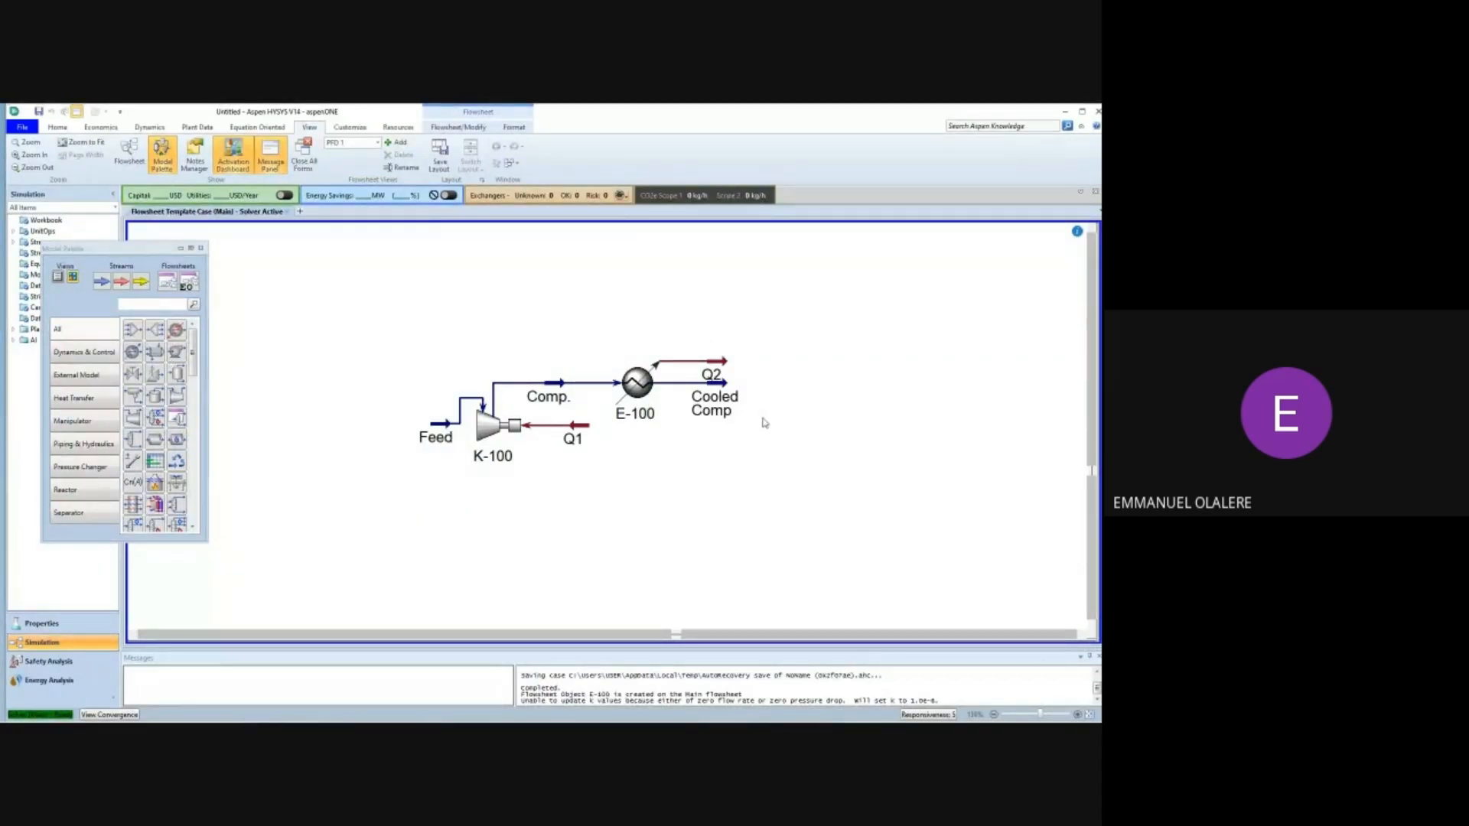
Examine the Cooled Comp stream's worksheet conditions, including its vapour fraction, and close the stream form.
{"action": "mouse_move", "coordinate": [726, 388]}
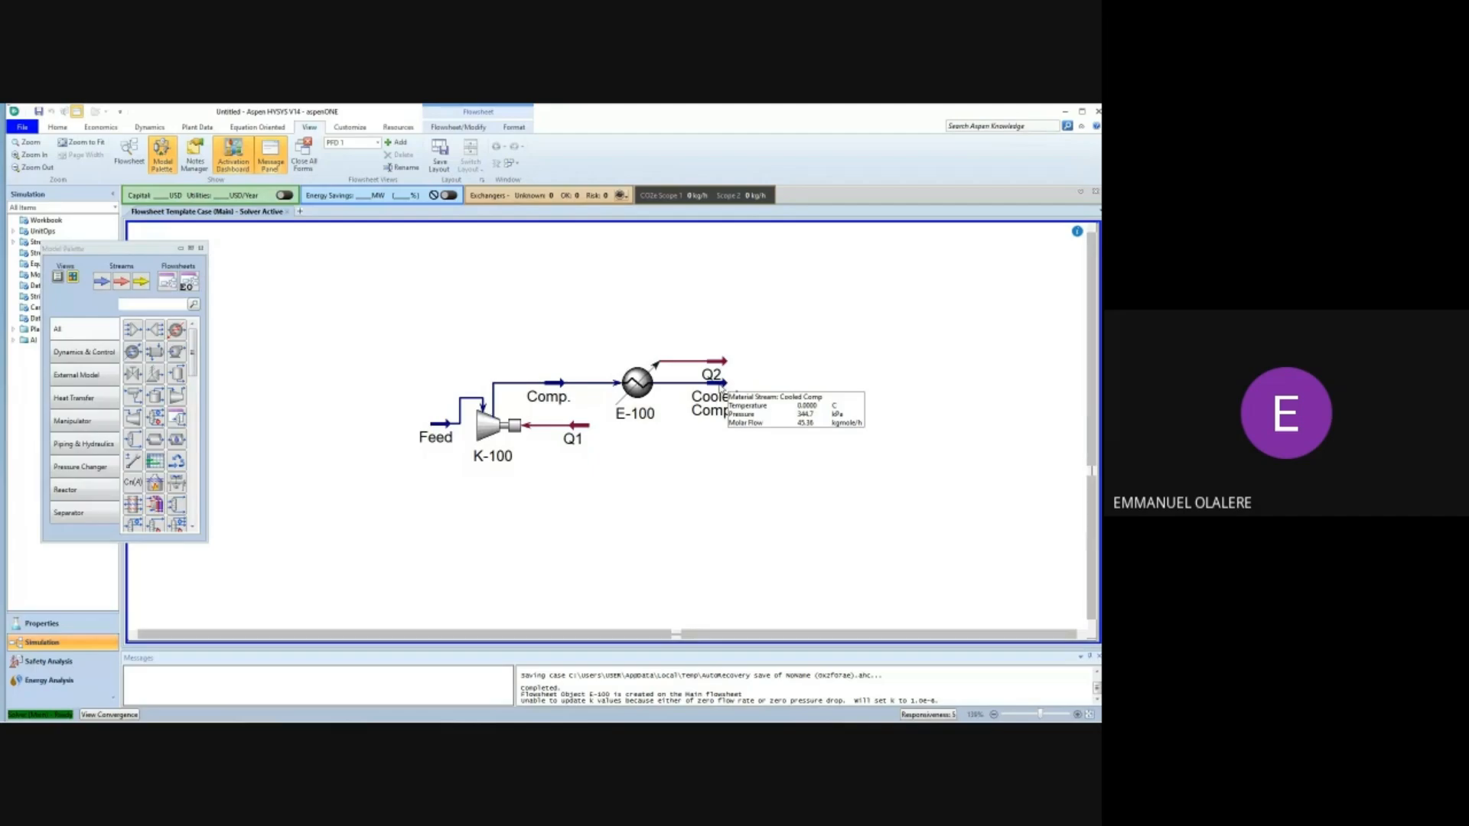
{"action": "left_click", "coordinate": [721, 388]}
{"action": "double_click", "coordinate": [719, 383]}
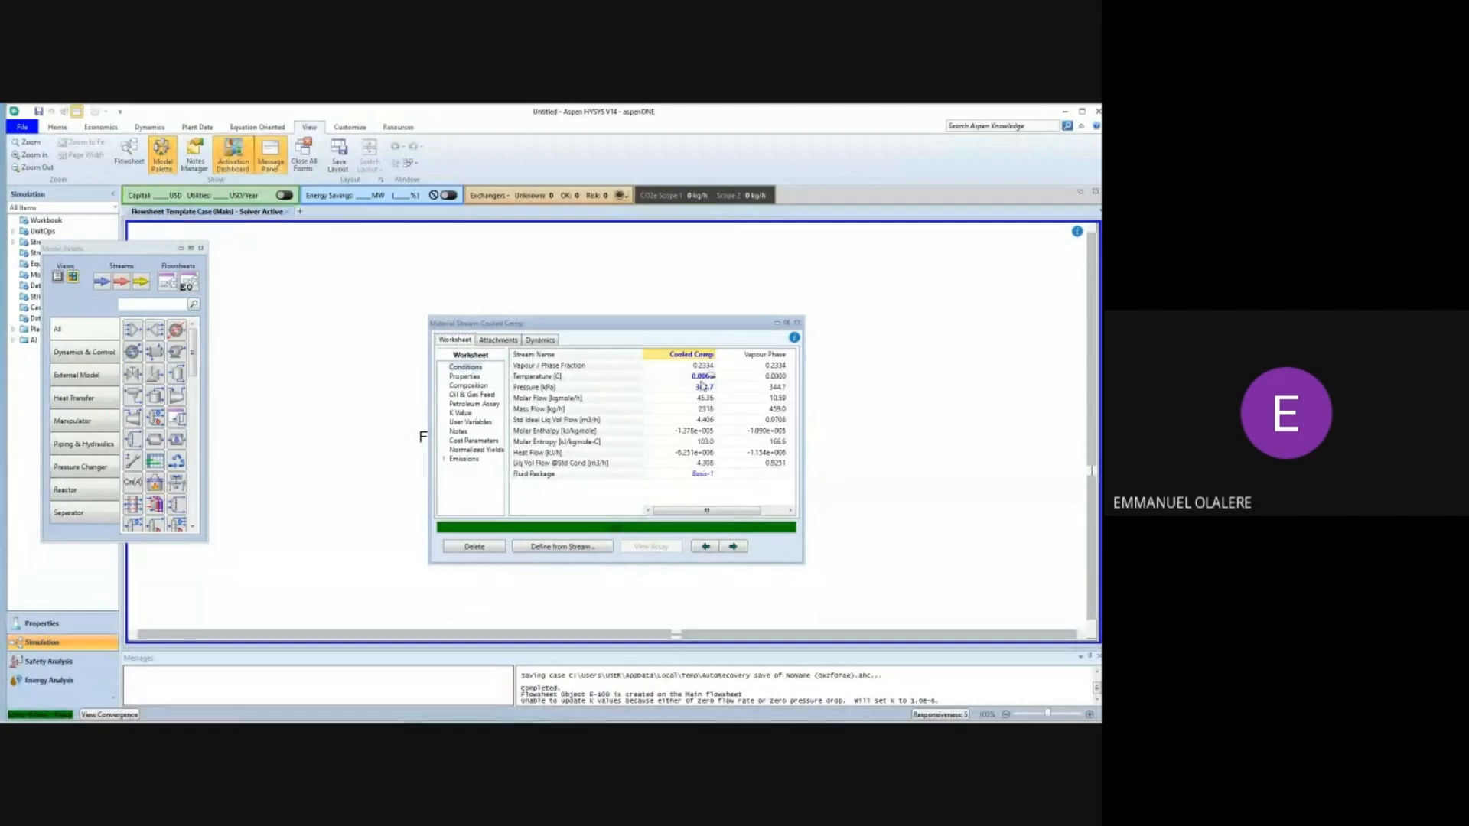
{"action": "left_click_drag", "start_coordinate": [644, 327], "coordinate": [576, 323]}
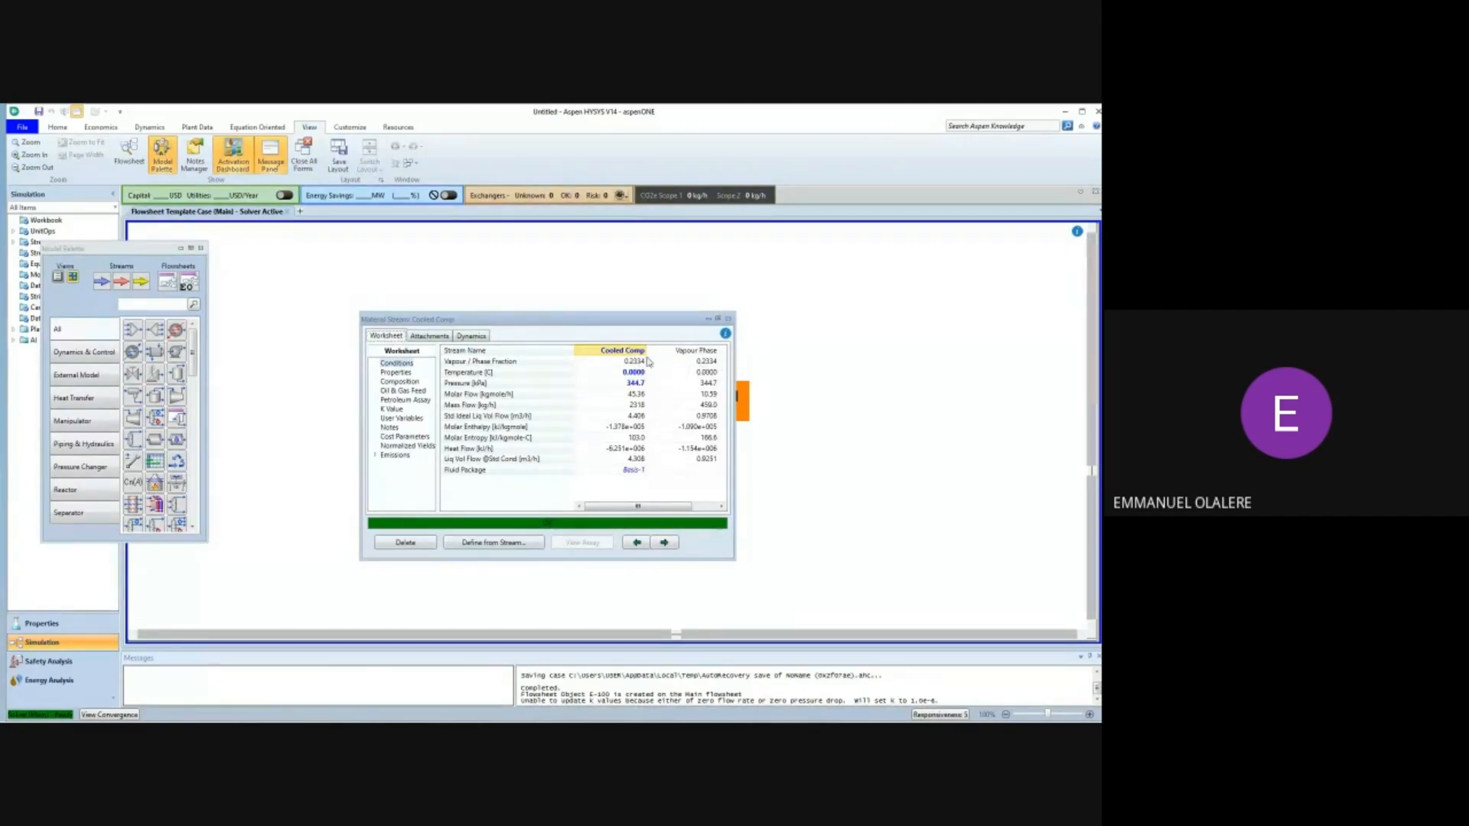
{"action": "left_click", "coordinate": [729, 319]}
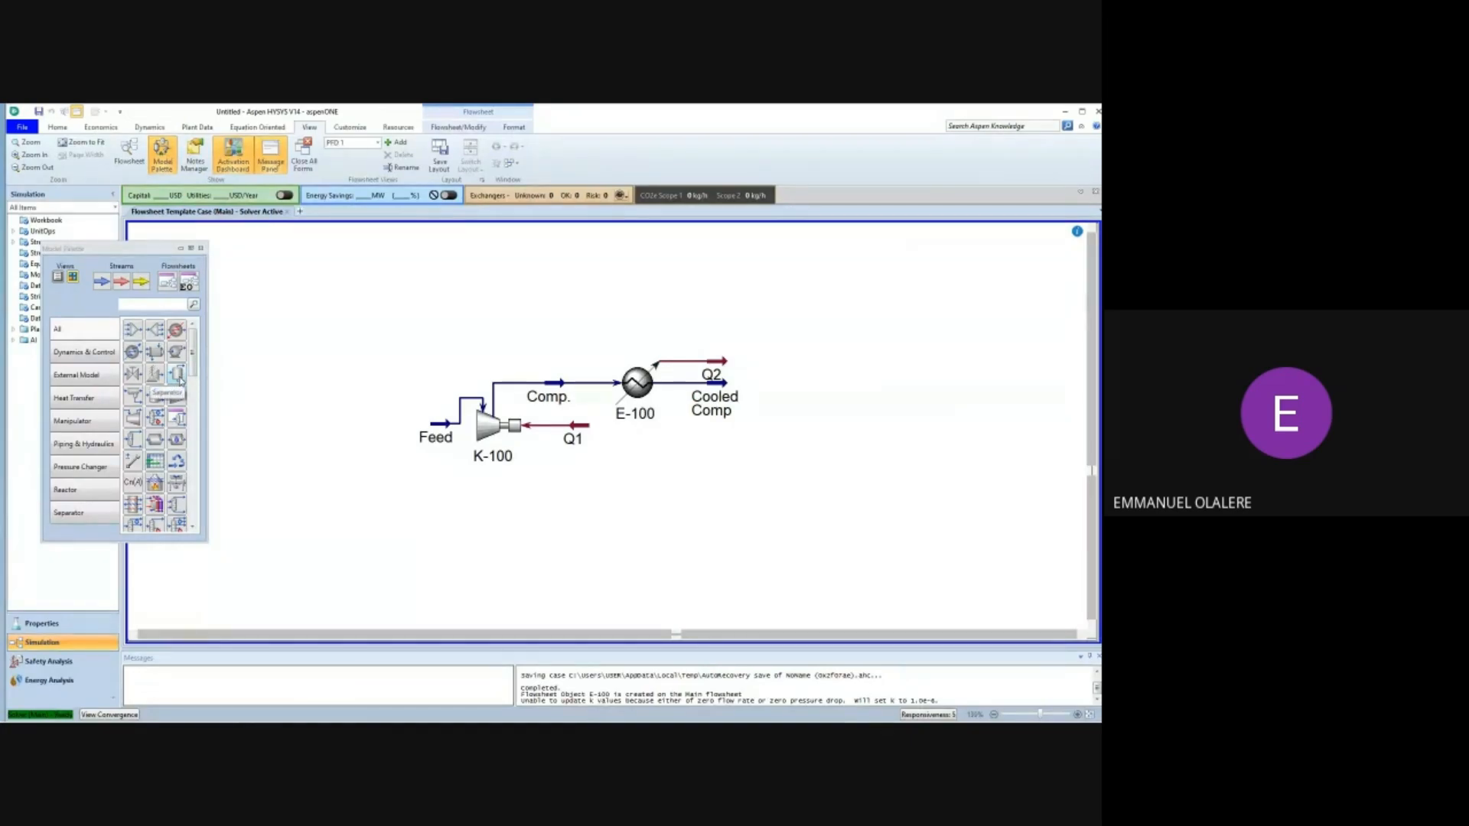
Add a separator downstream of the Cooled Comp stream and open its form, resized and moved clear of the separator on the flowsheet.
{"action": "left_click_drag", "start_coordinate": [178, 375], "coordinate": [761, 388]}
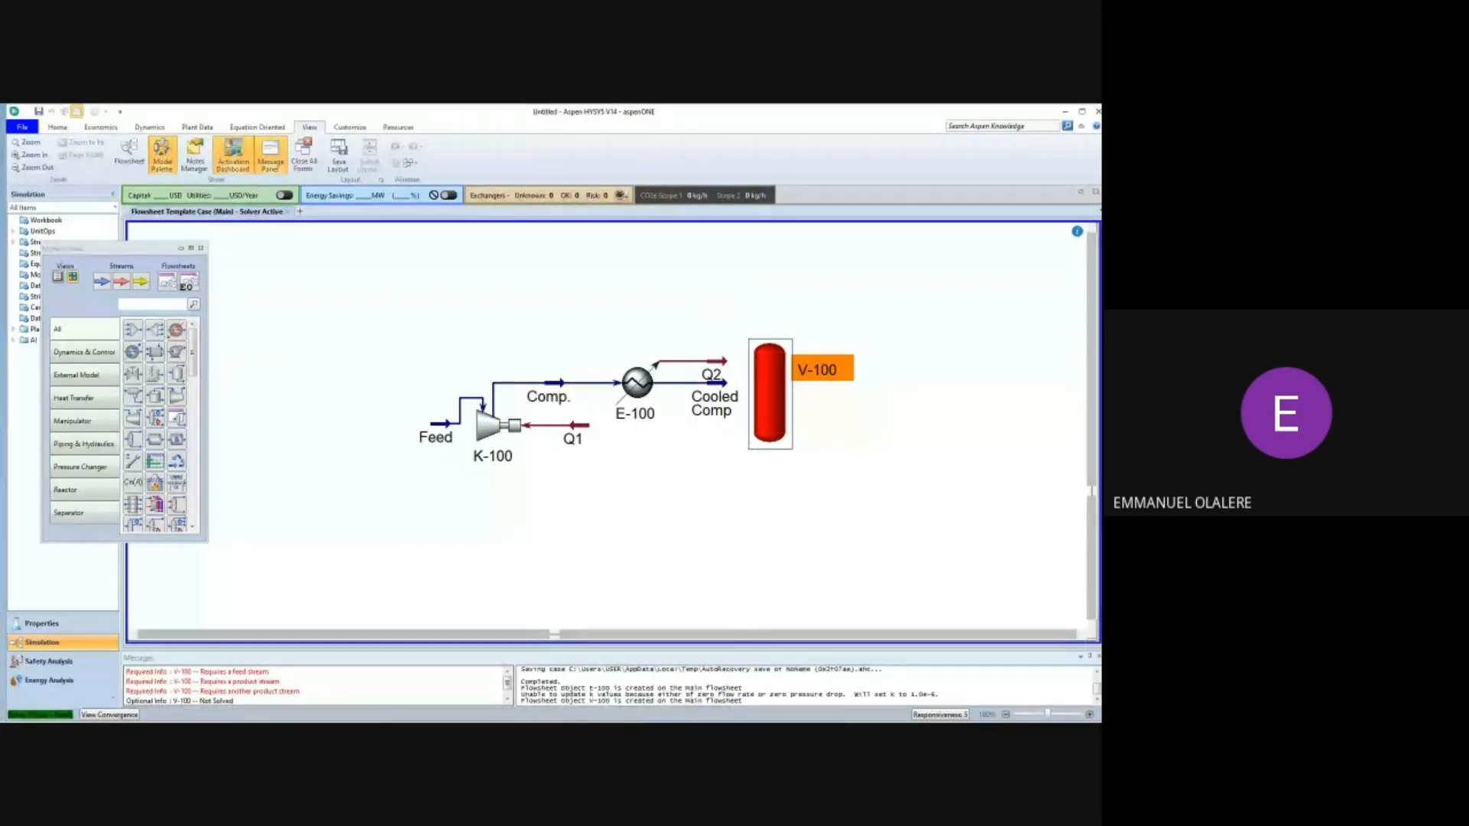
{"action": "left_click_drag", "start_coordinate": [151, 394], "coordinate": [513, 297]}
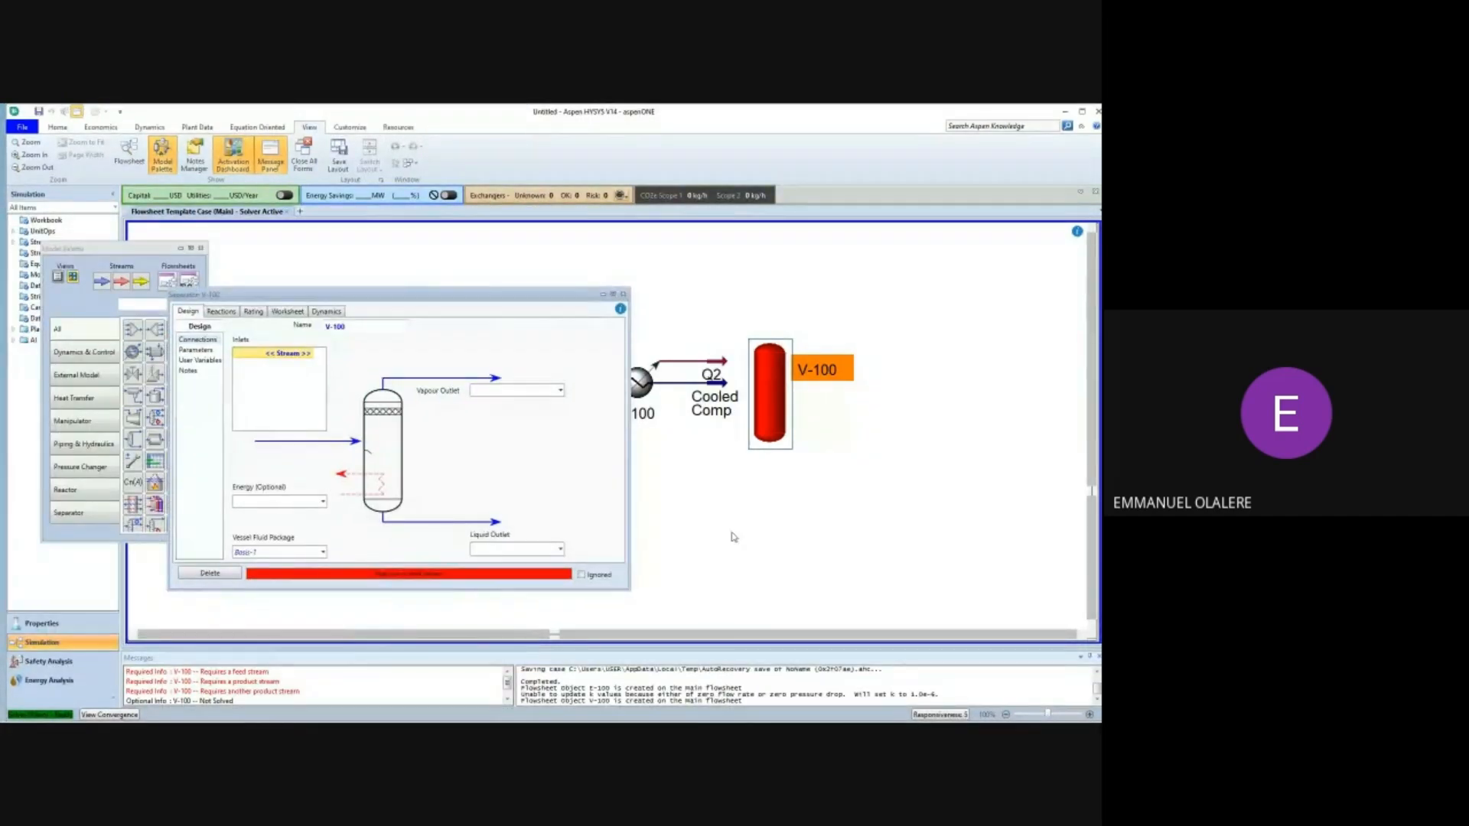
{"action": "left_click_drag", "start_coordinate": [629, 494], "coordinate": [373, 380]}
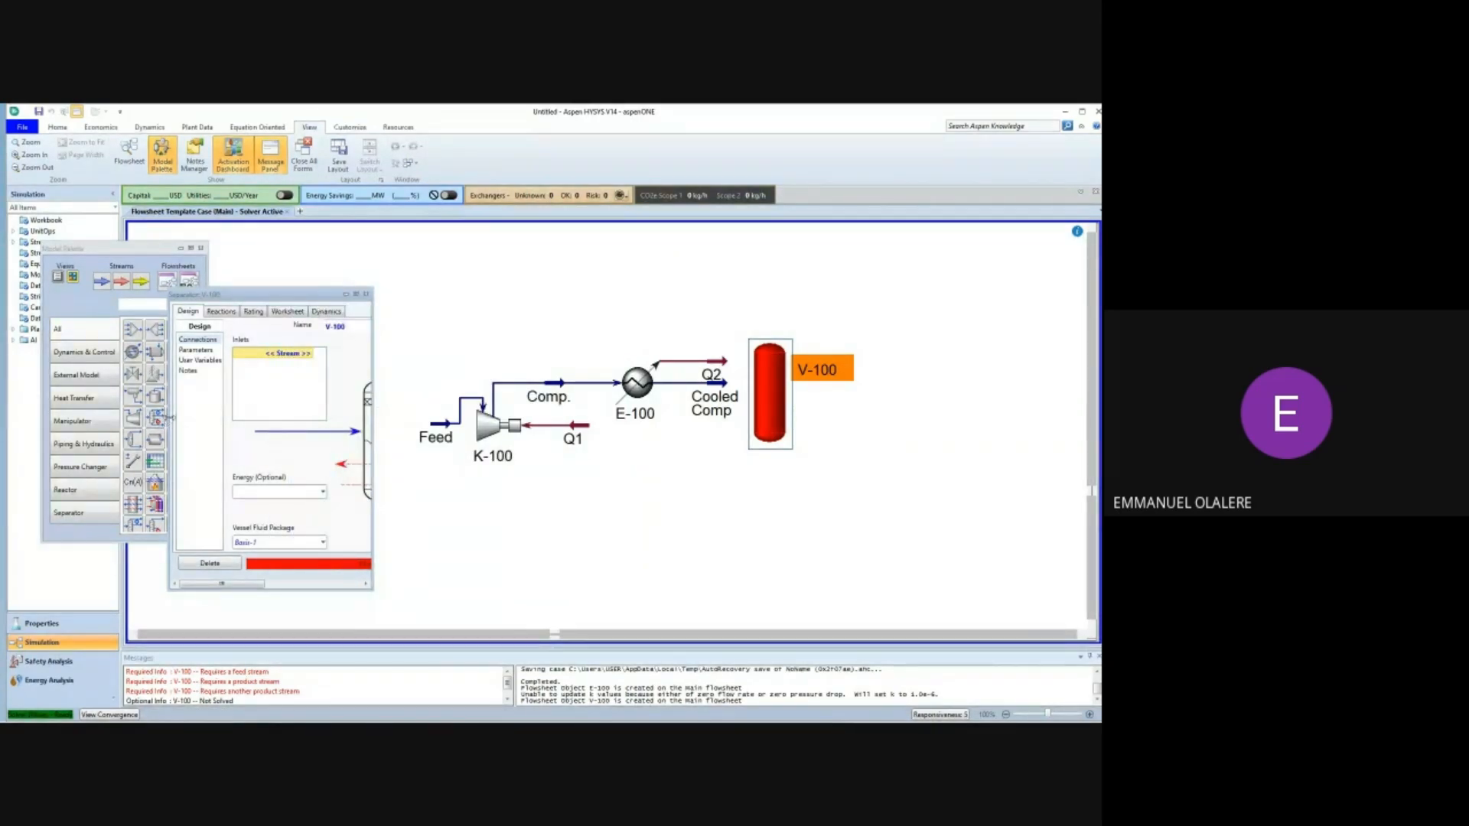
{"action": "left_click_drag", "start_coordinate": [169, 417], "coordinate": [69, 417]}
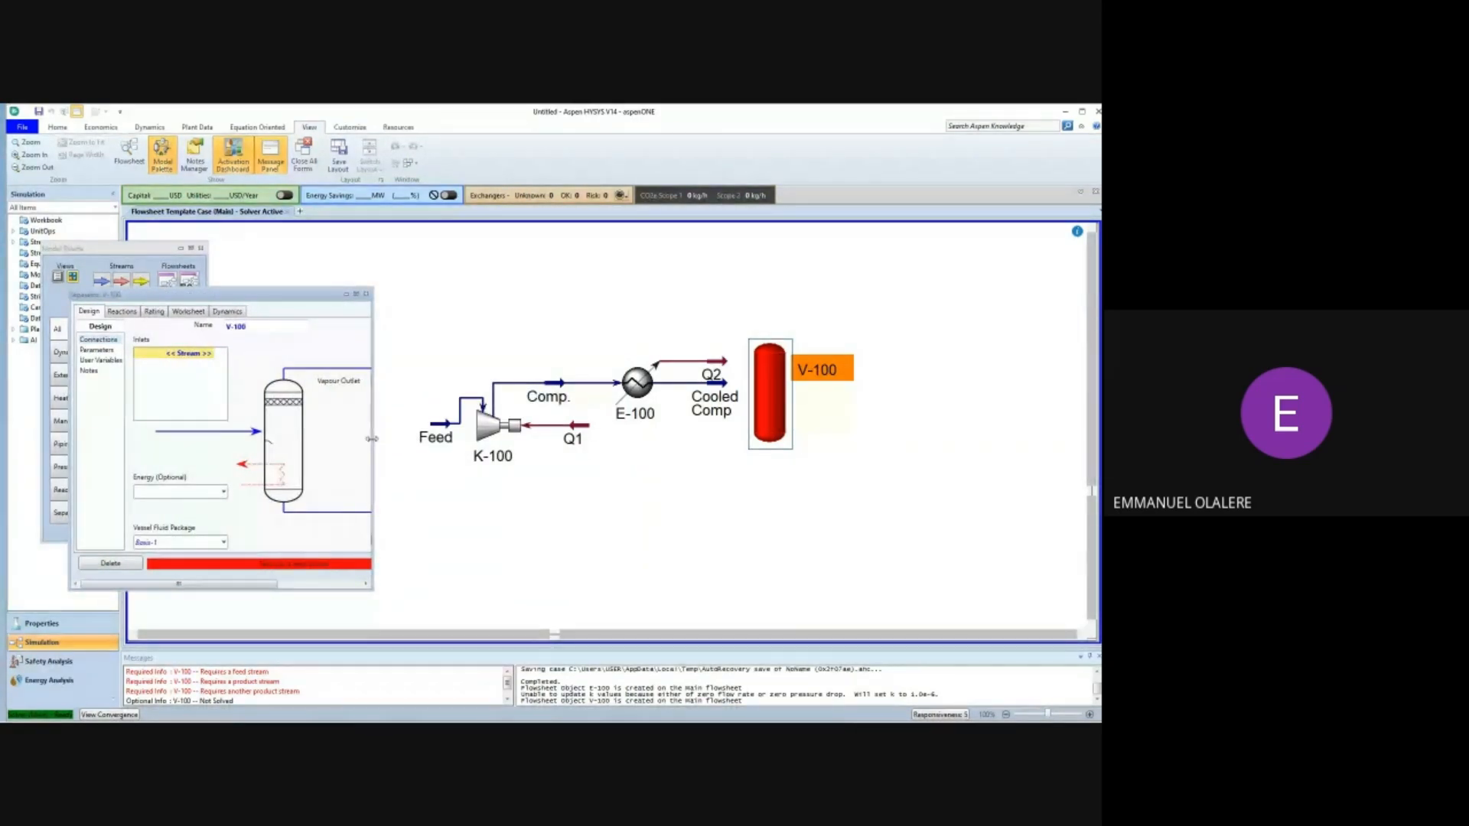
{"action": "left_click_drag", "start_coordinate": [372, 439], "coordinate": [395, 448]}
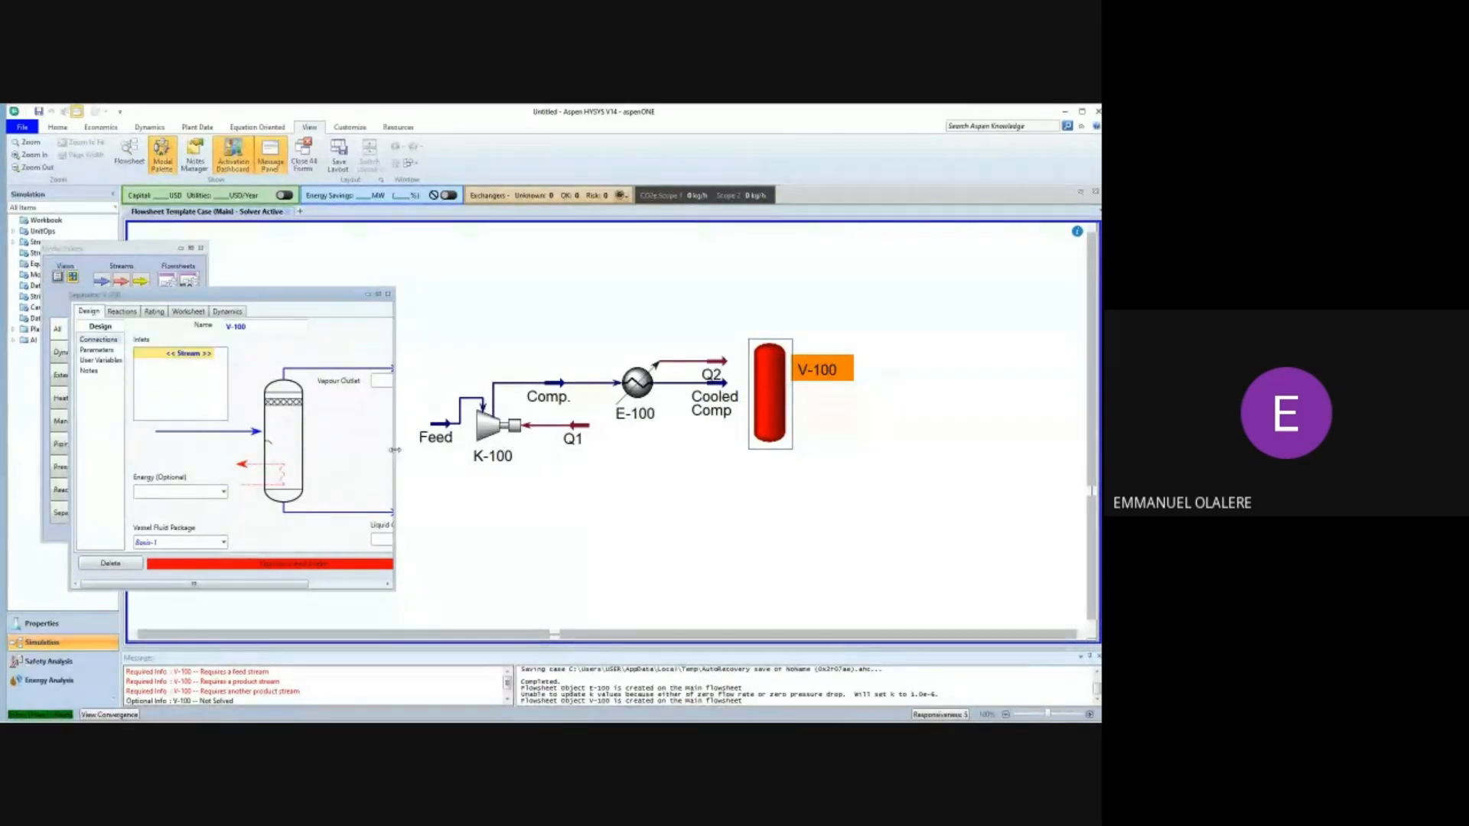
{"action": "left_click_drag", "start_coordinate": [394, 451], "coordinate": [429, 452]}
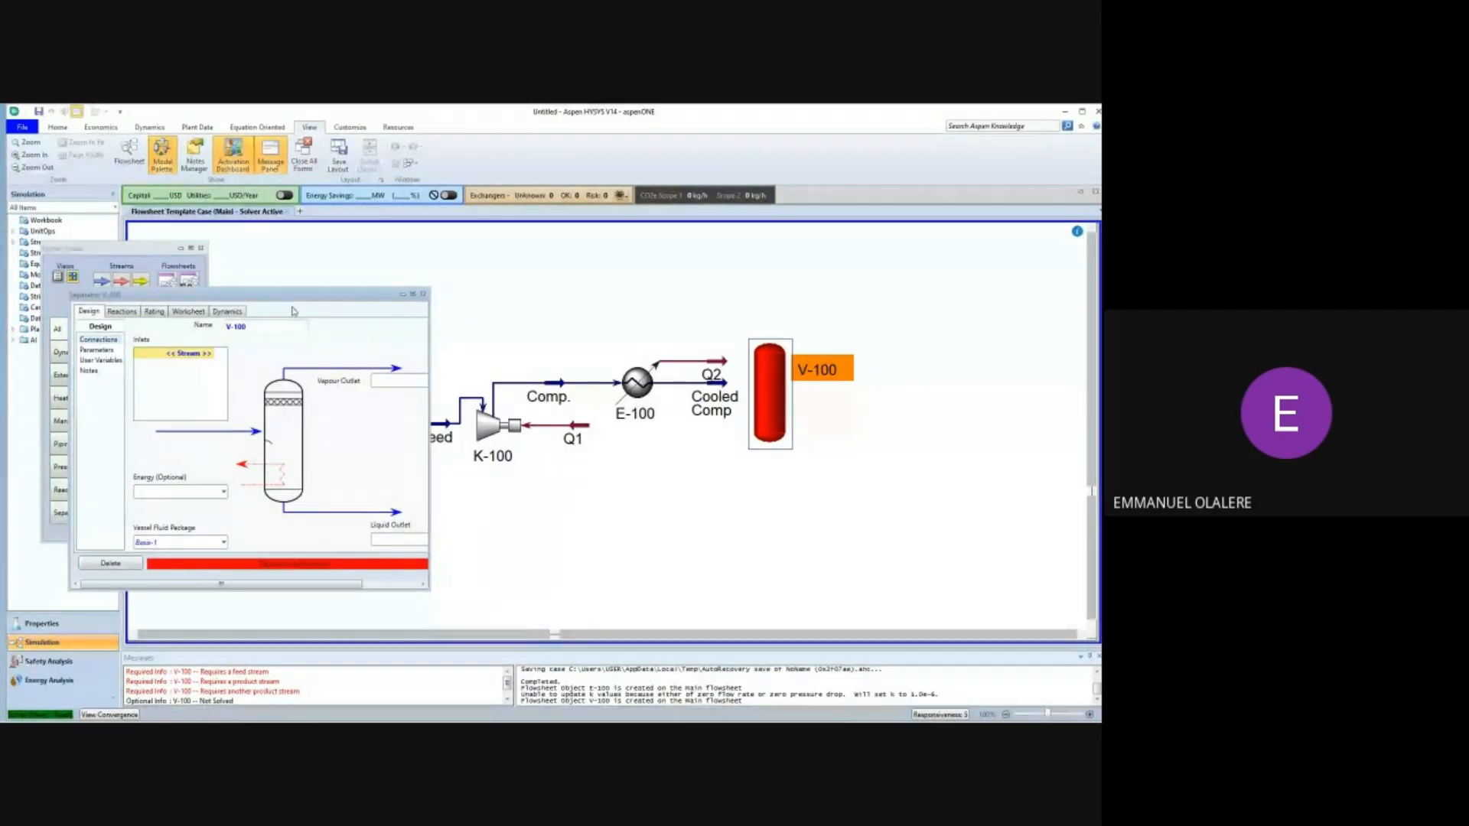
{"action": "left_click_drag", "start_coordinate": [282, 300], "coordinate": [257, 215]}
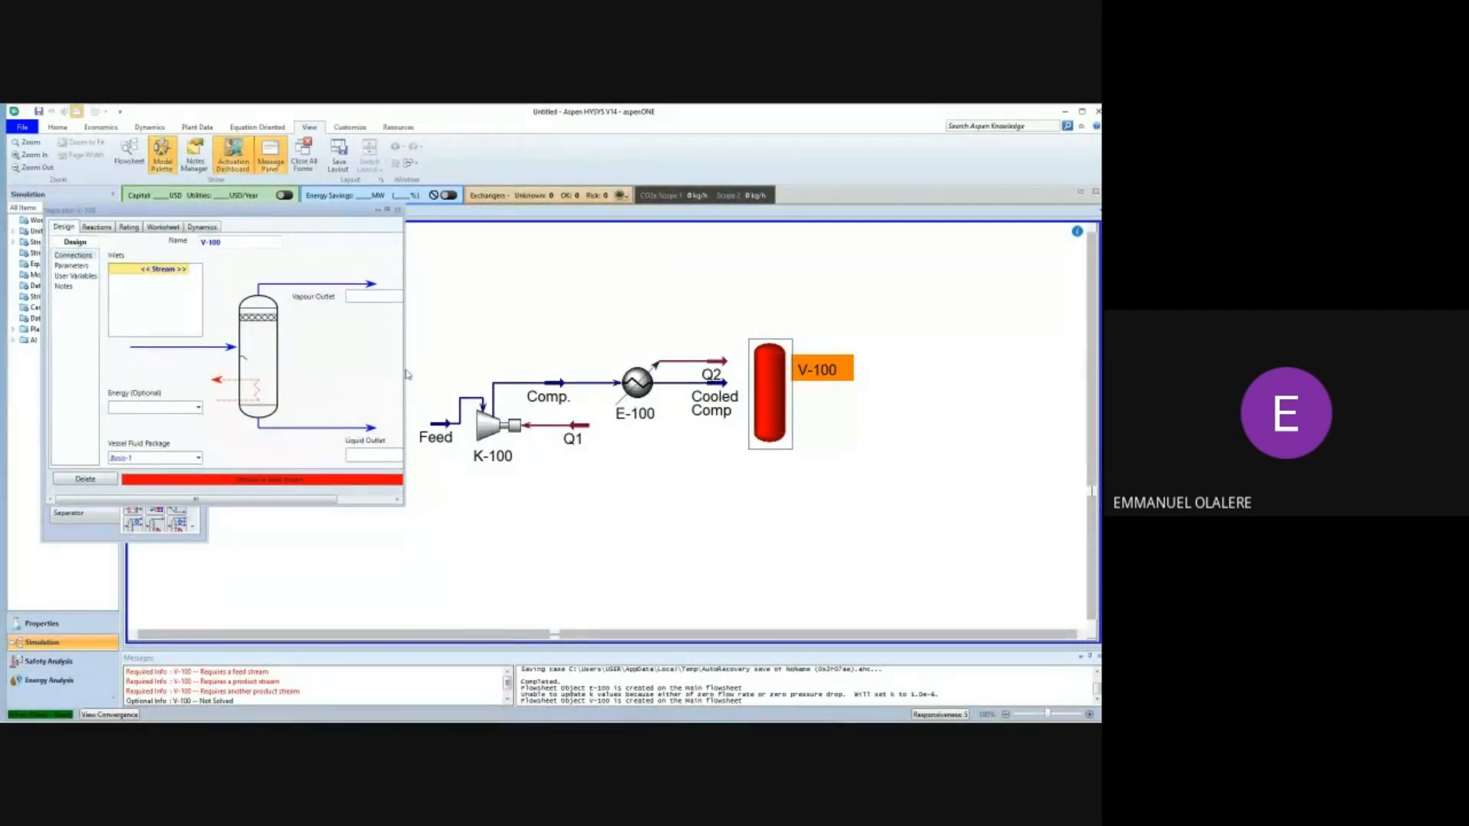
{"action": "left_click_drag", "start_coordinate": [408, 375], "coordinate": [511, 378]}
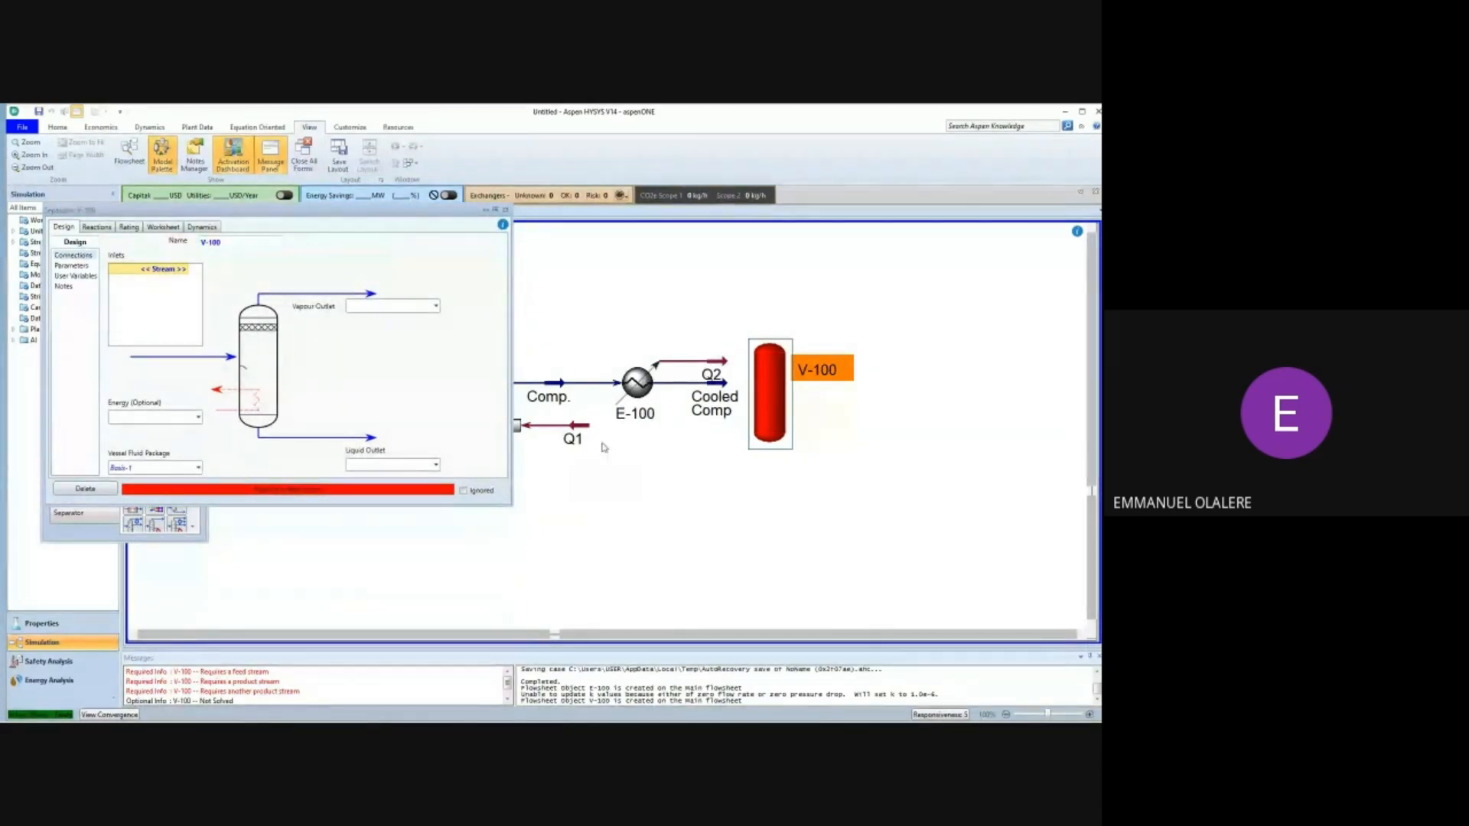
Connect the Cooled Comp stream as the inlet of separator V-100.
{"action": "left_click", "coordinate": [181, 272]}
{"action": "left_click", "coordinate": [186, 271]}
{"action": "left_click", "coordinate": [185, 270]}
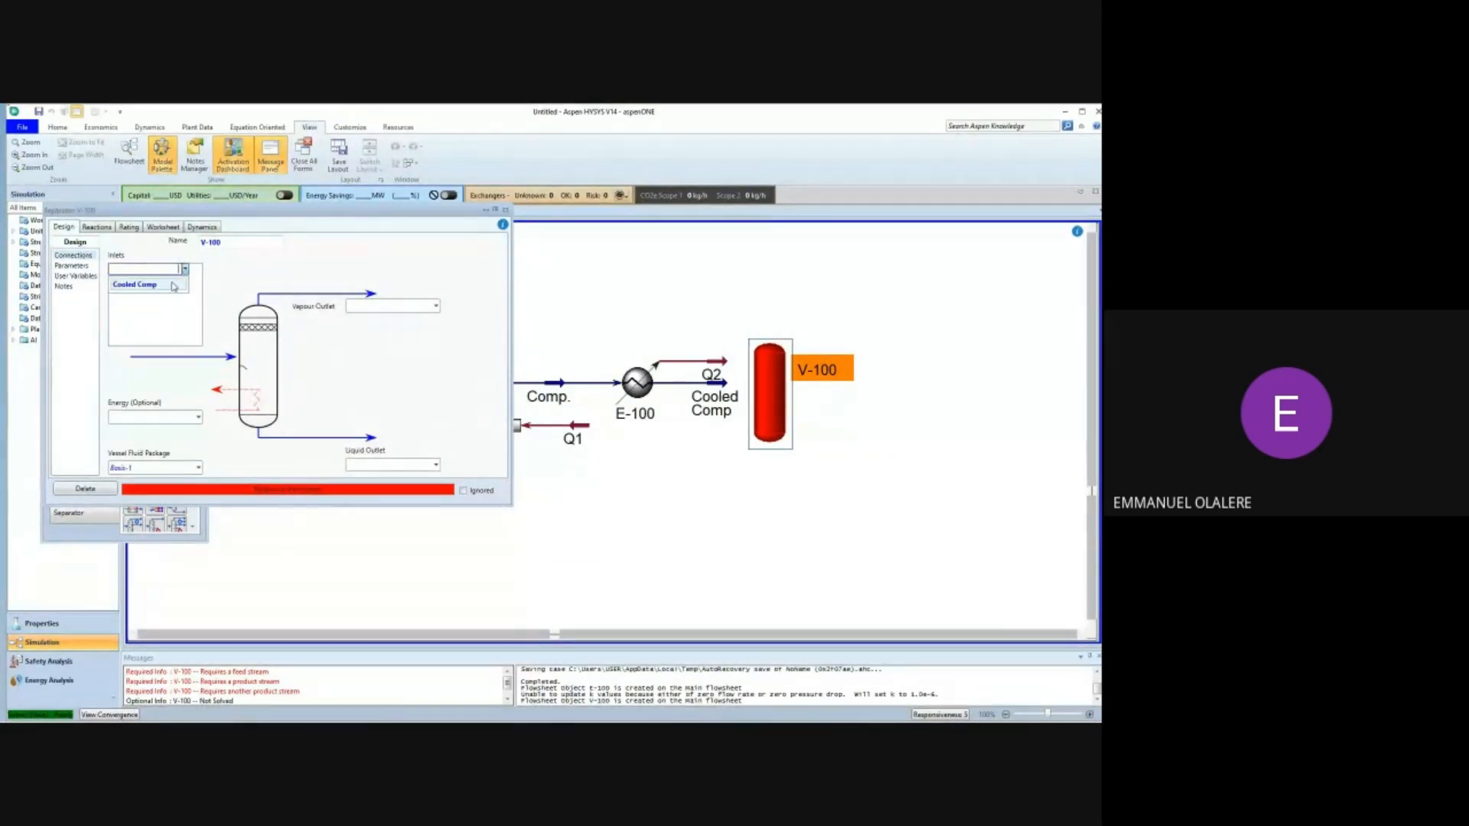
{"action": "left_click", "coordinate": [169, 285]}
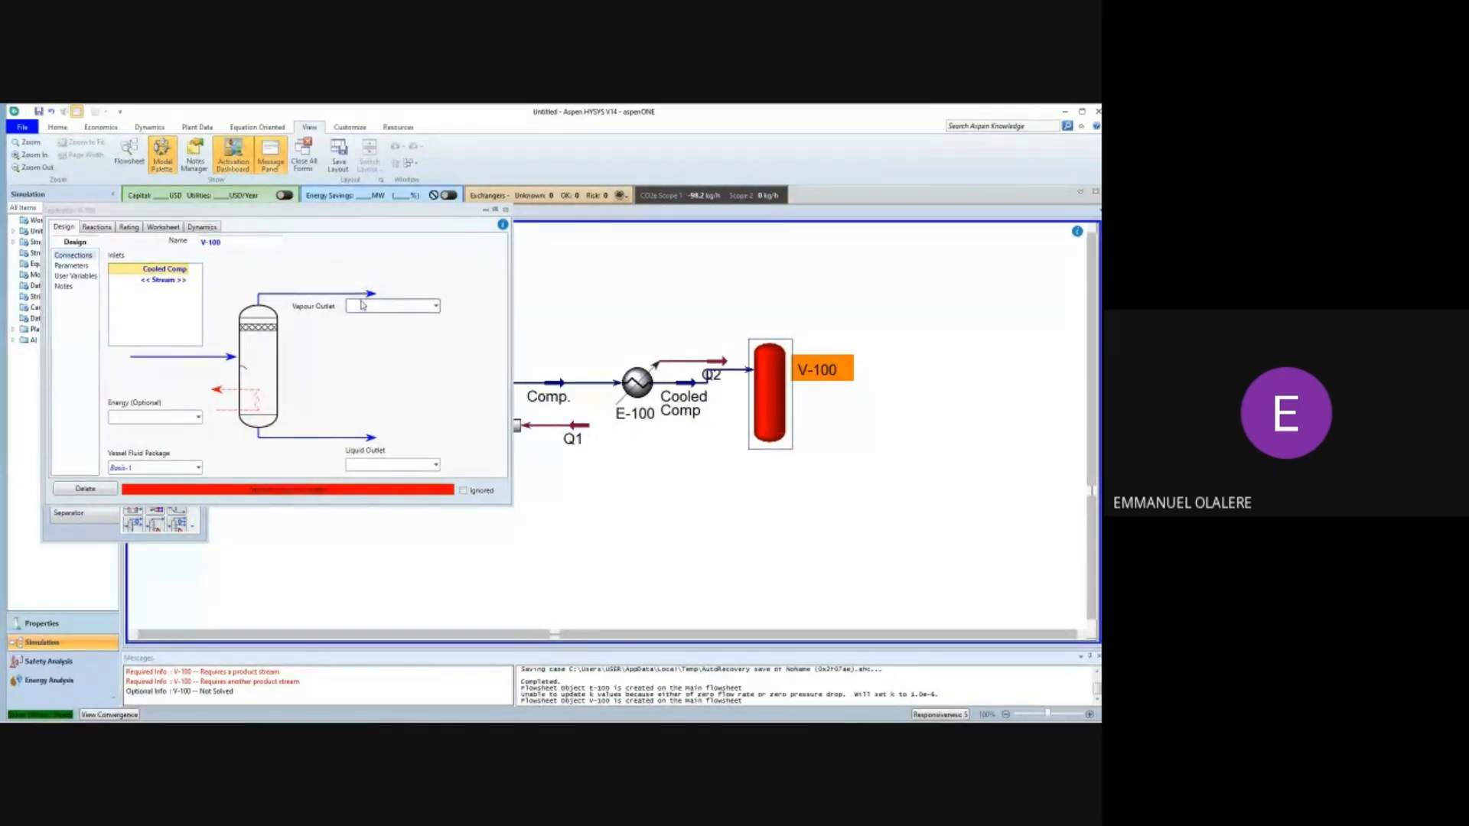
Name separator V-100's vapour outlet Vap and its liquid outlet Liq, and close the separator's form.
{"action": "left_click", "coordinate": [381, 463]}
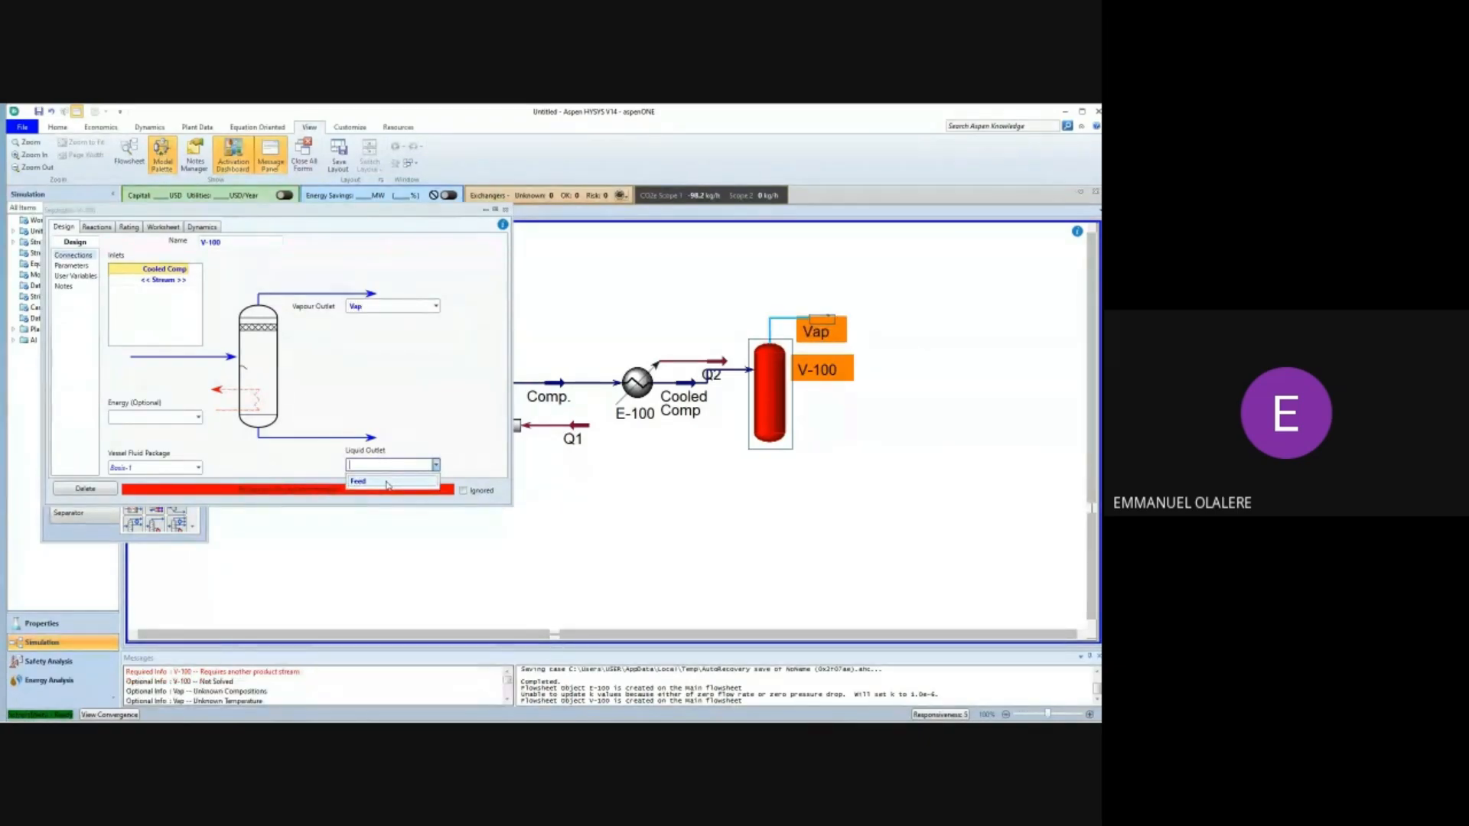
{"action": "key", "text": "Return"}
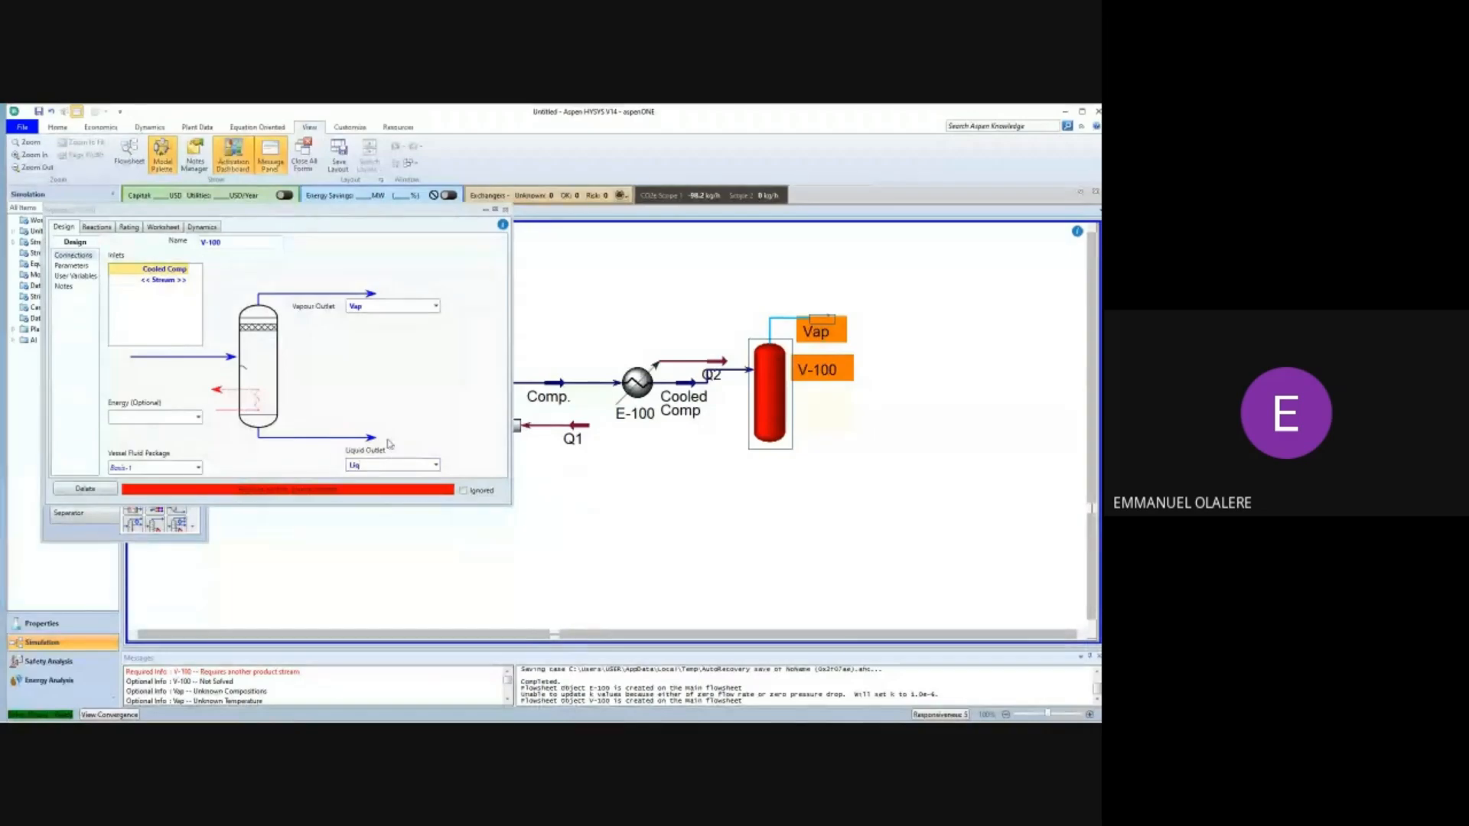
{"action": "key", "text": "Return"}
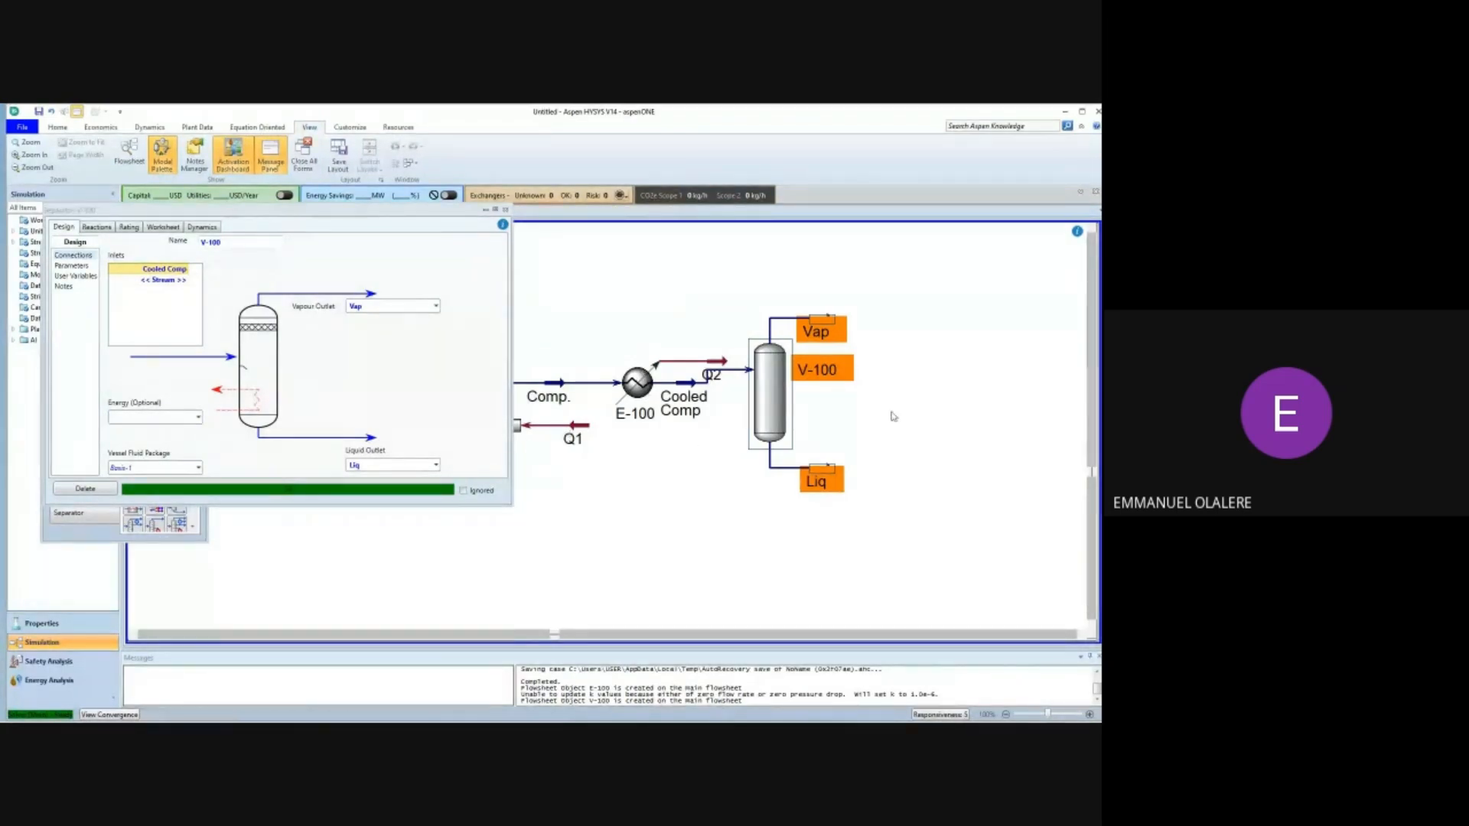
{"action": "left_click", "coordinate": [835, 458]}
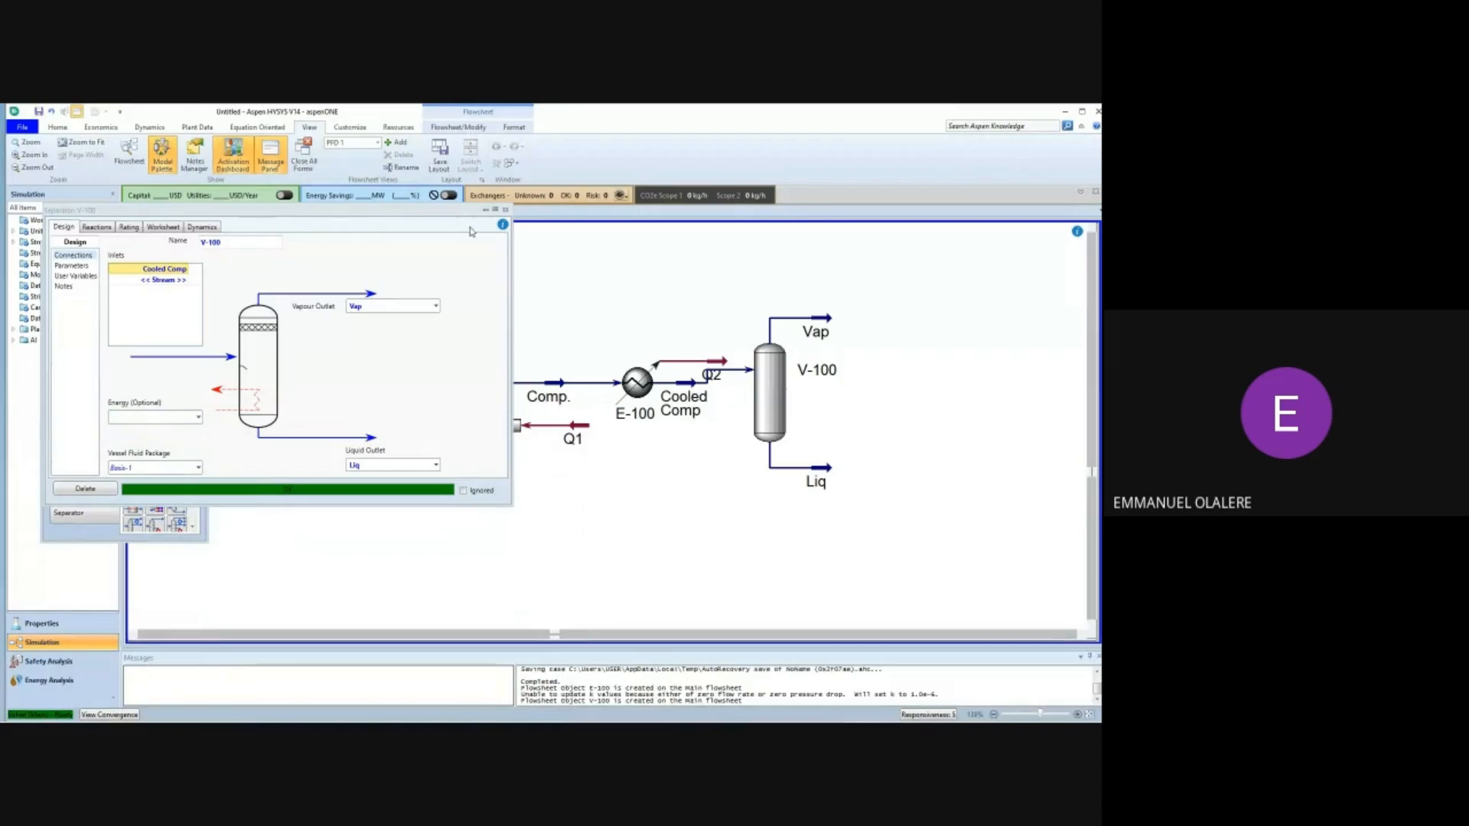
{"action": "left_click", "coordinate": [505, 209]}
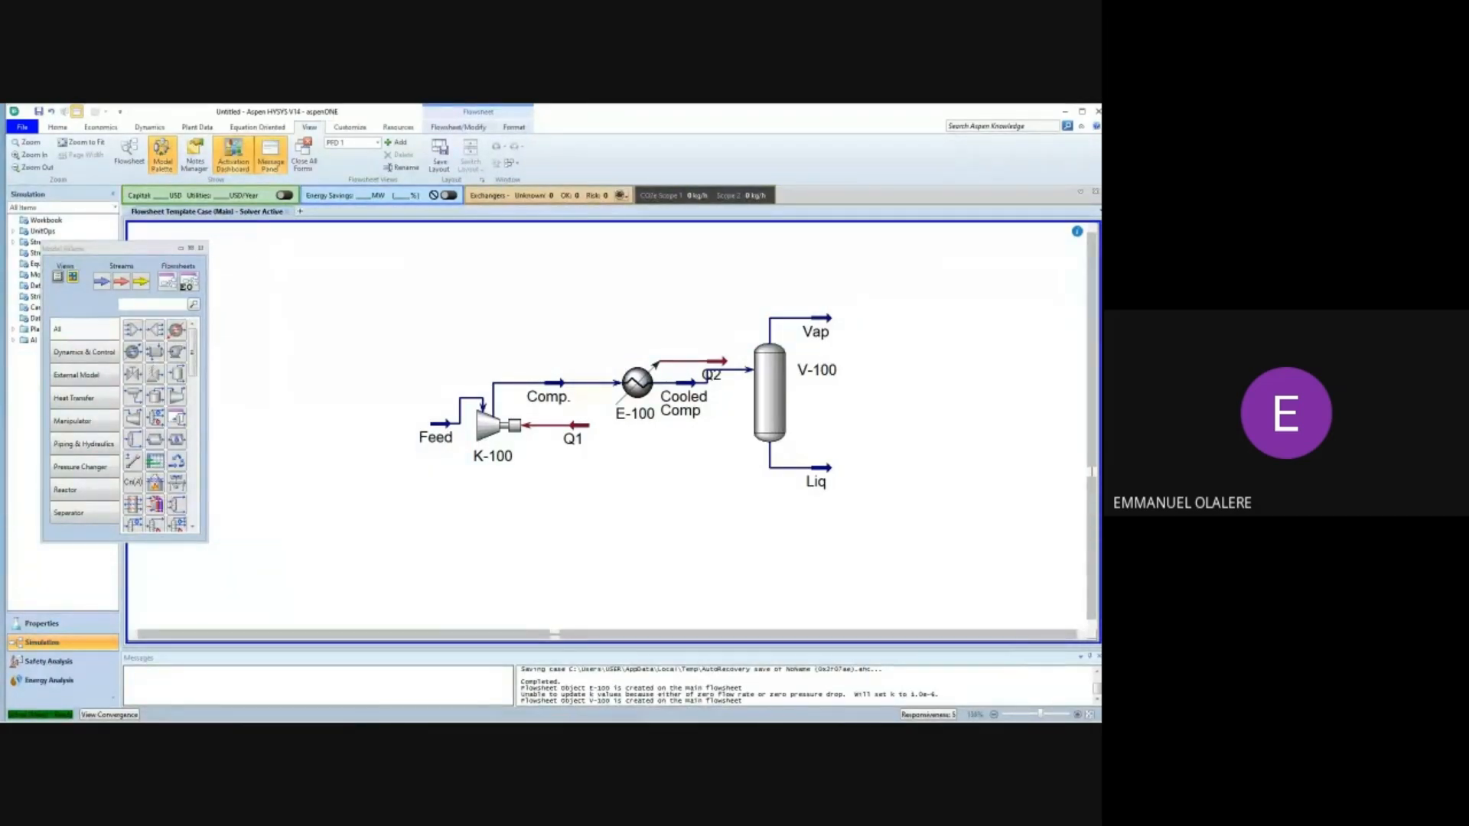
Examine the Vap stream's conditions, plus the Liq stream's conditions and composition by phase, and close the Liq stream form.
{"action": "mouse_move", "coordinate": [867, 720]}
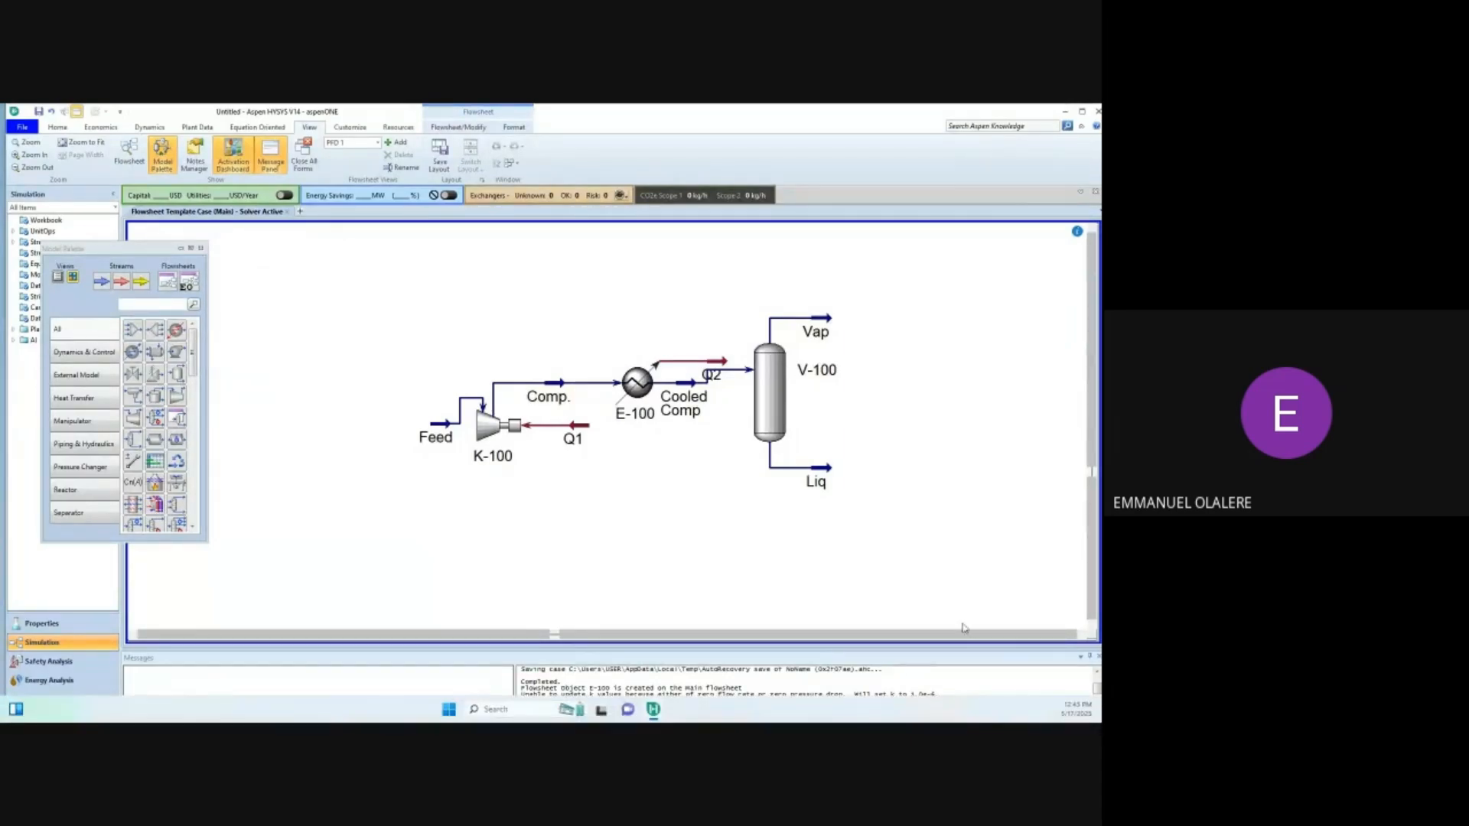
{"action": "left_click", "coordinate": [821, 320]}
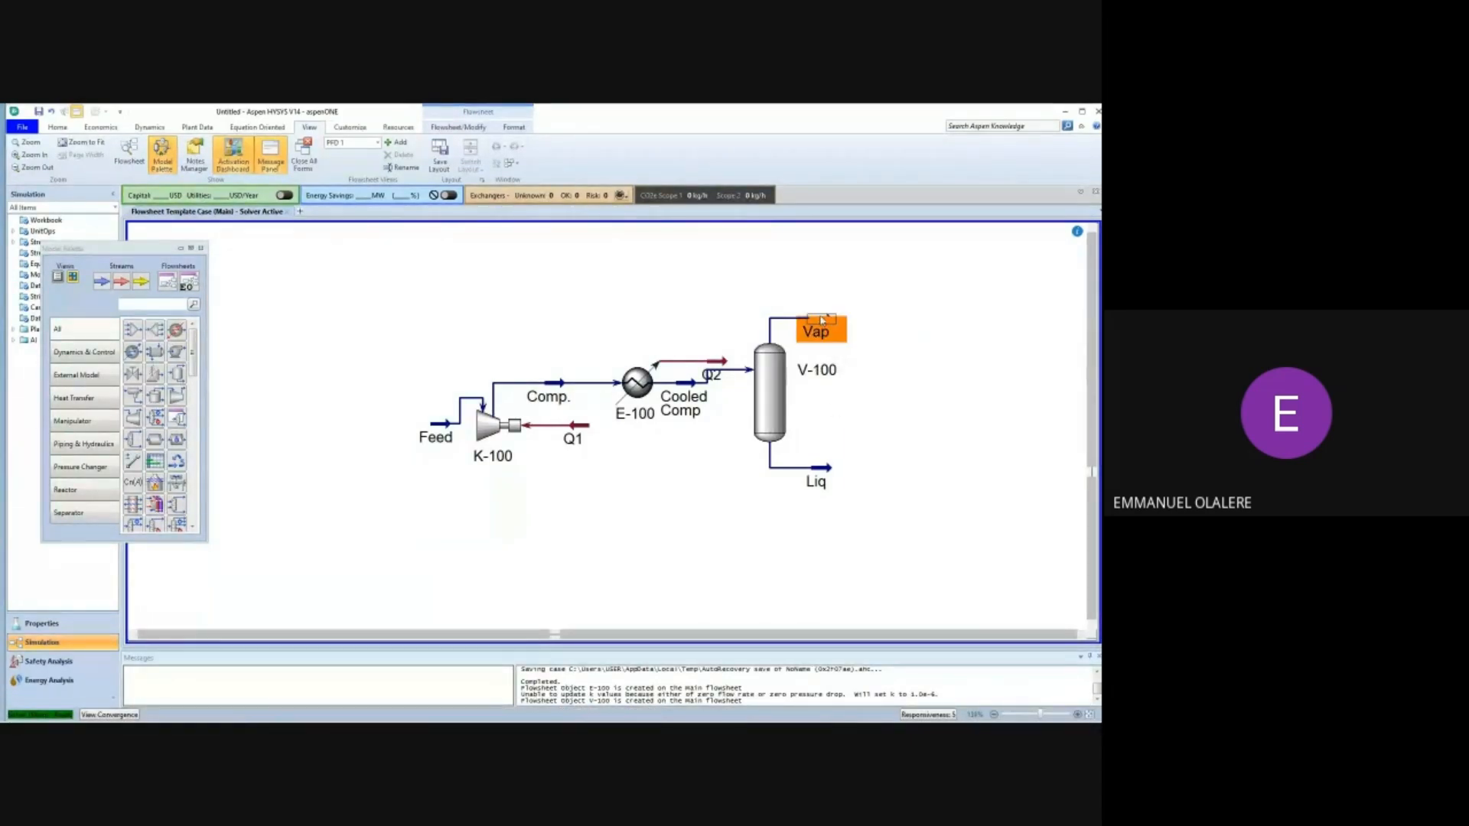
{"action": "double_click", "coordinate": [817, 327]}
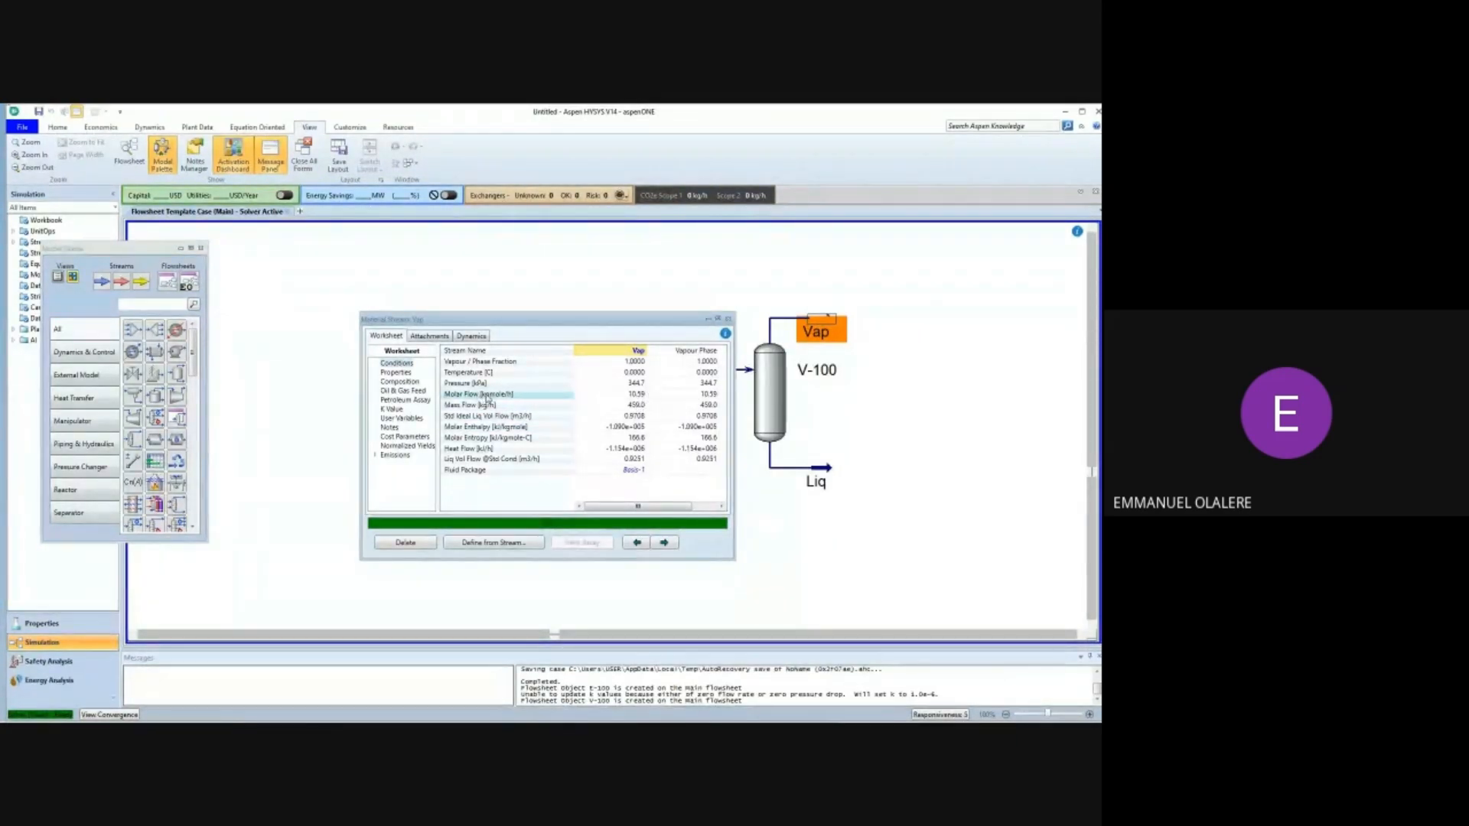
{"action": "mouse_move", "coordinate": [630, 397]}
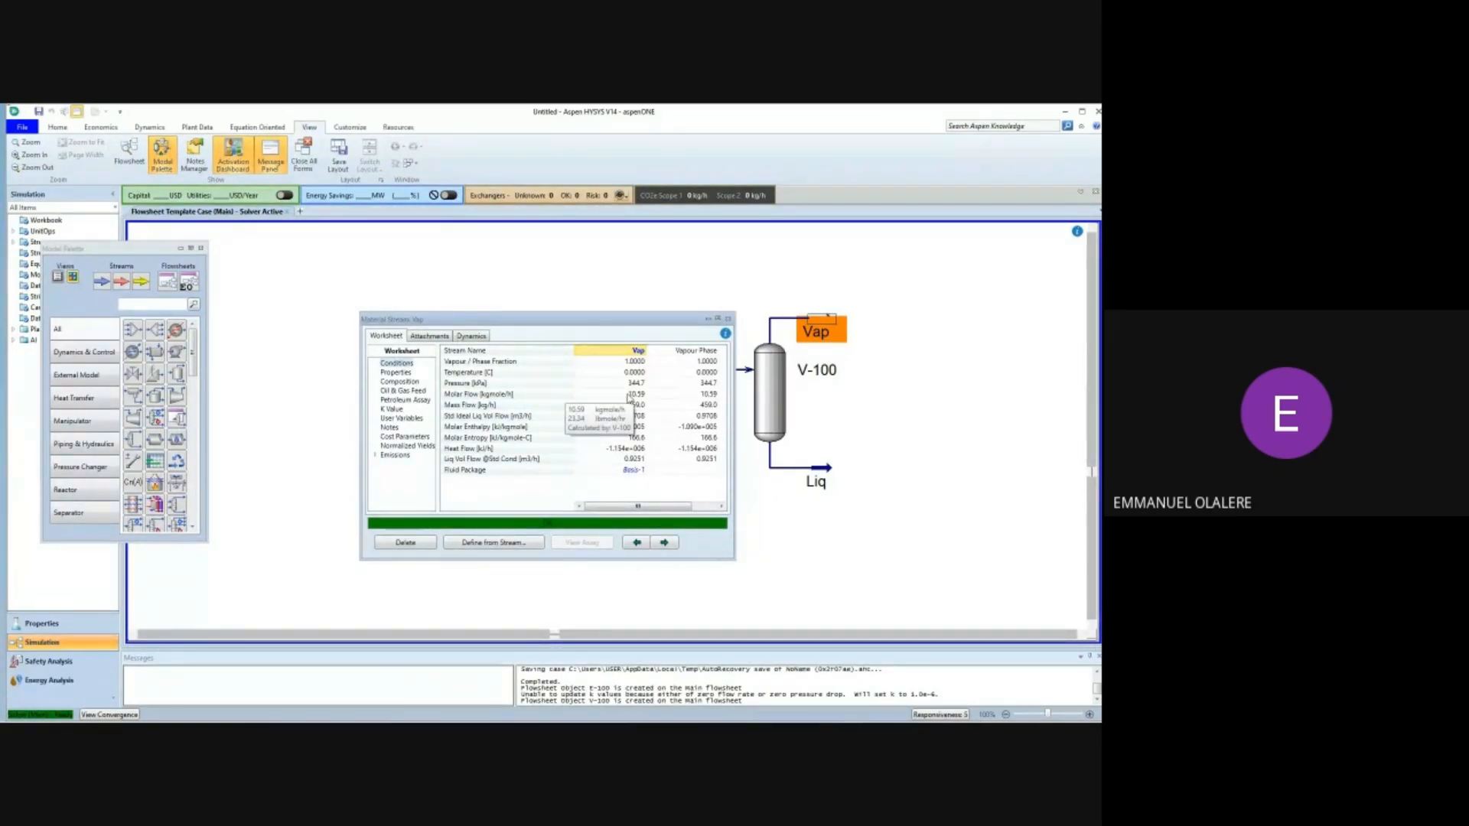
{"action": "double_click", "coordinate": [825, 473]}
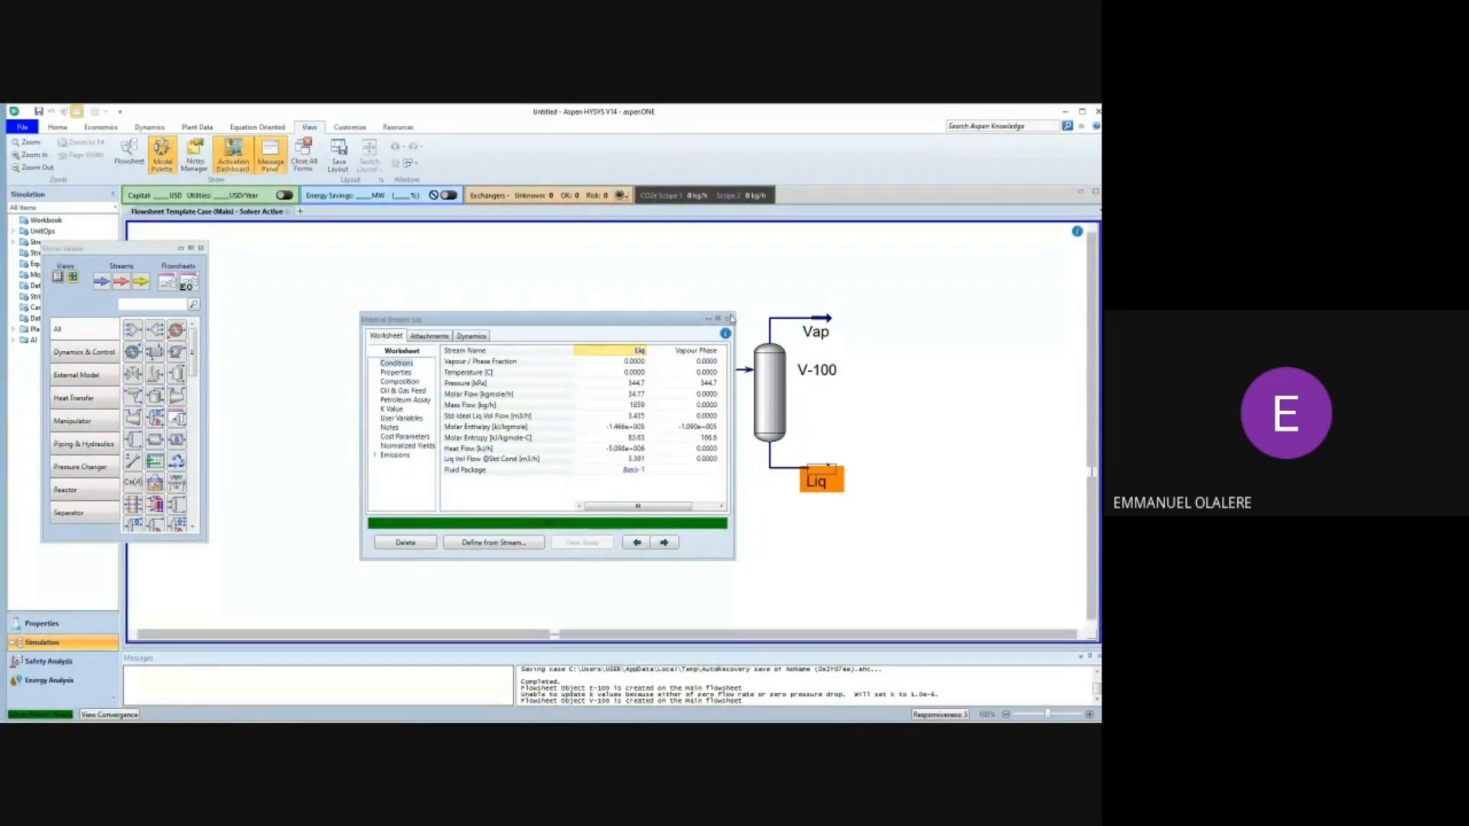
{"action": "left_click", "coordinate": [403, 382]}
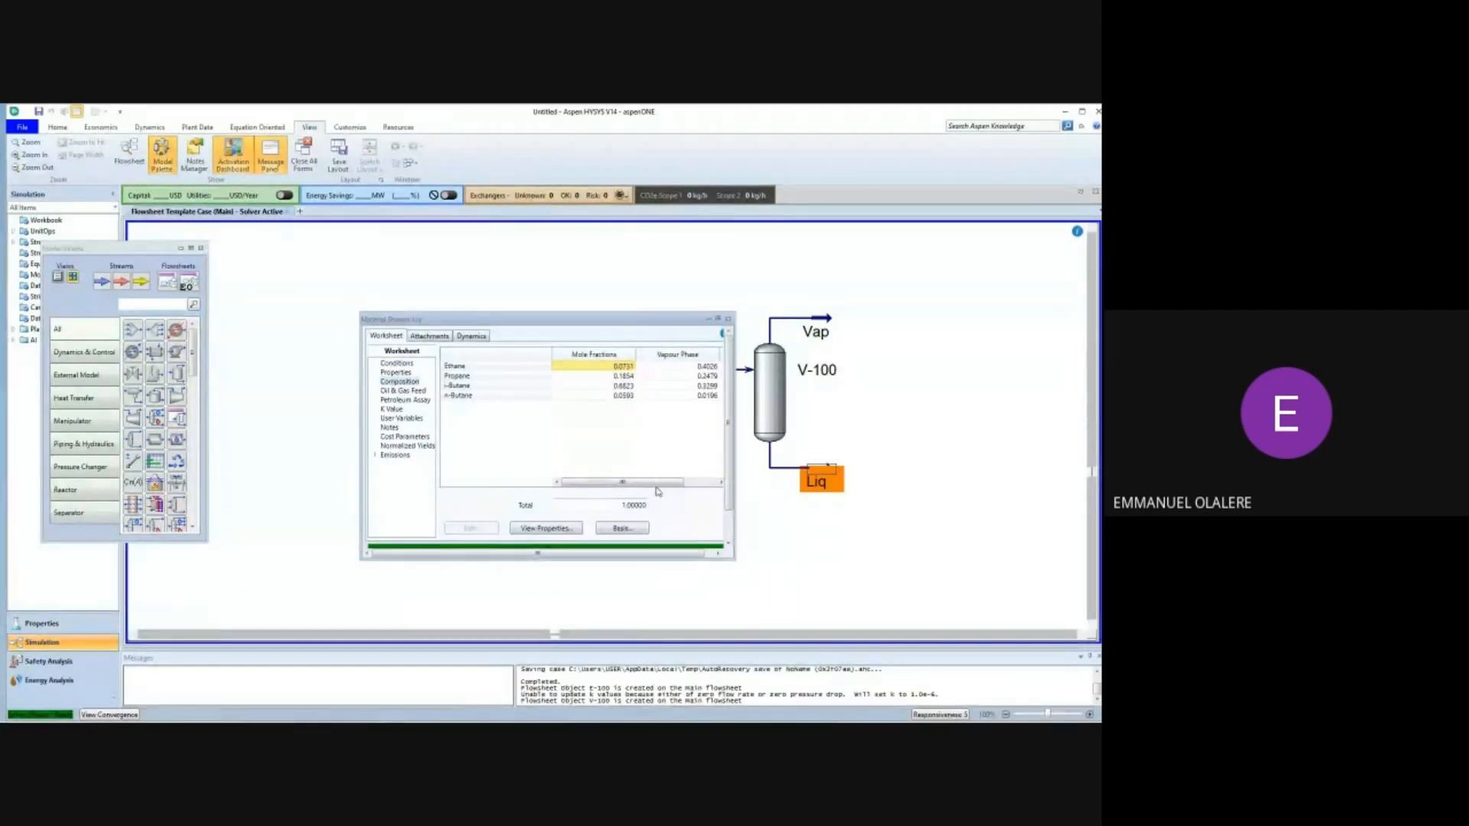
{"action": "left_click_drag", "start_coordinate": [657, 483], "coordinate": [693, 484]}
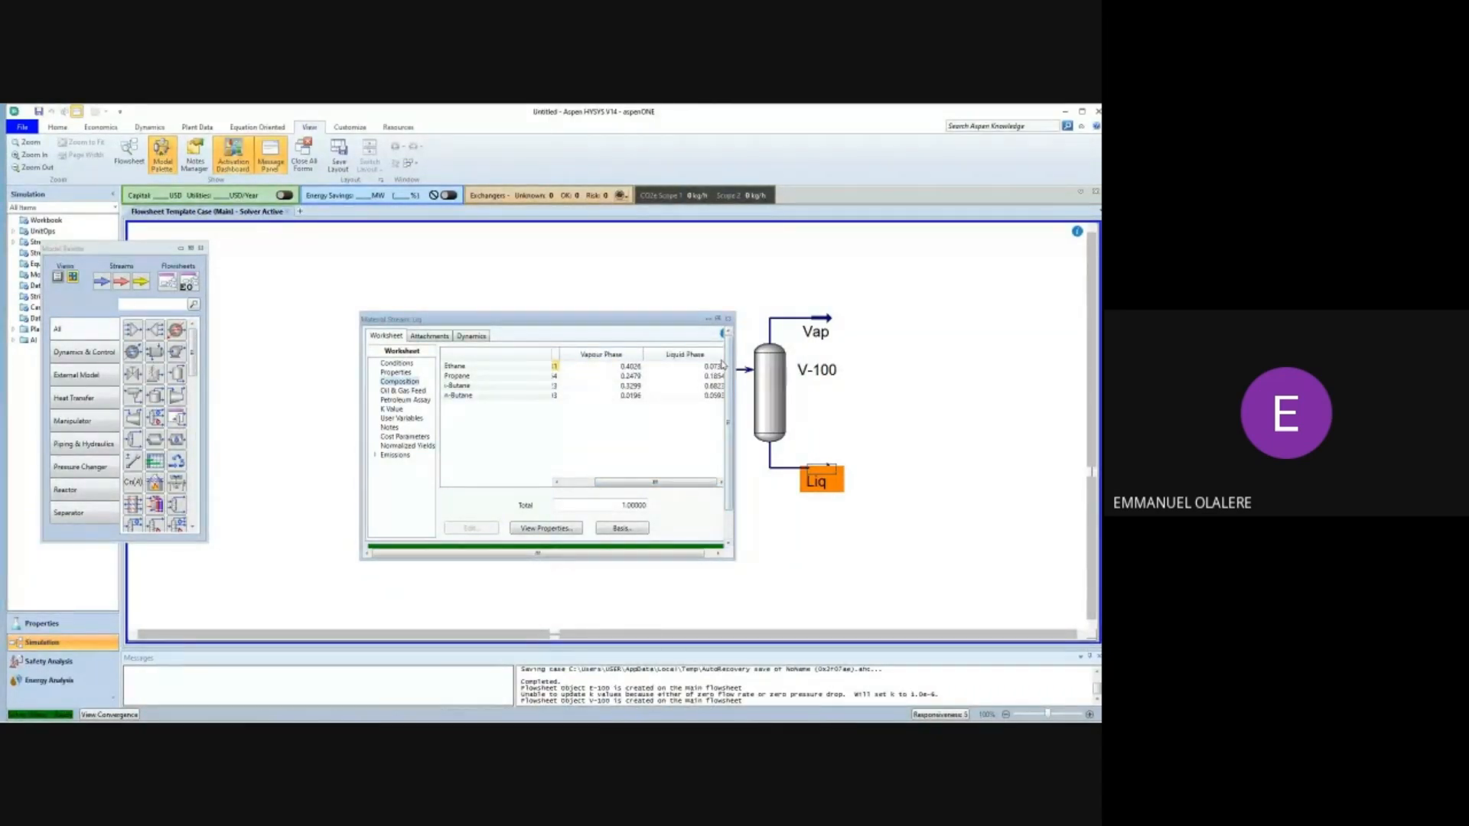
{"action": "left_click", "coordinate": [731, 322]}
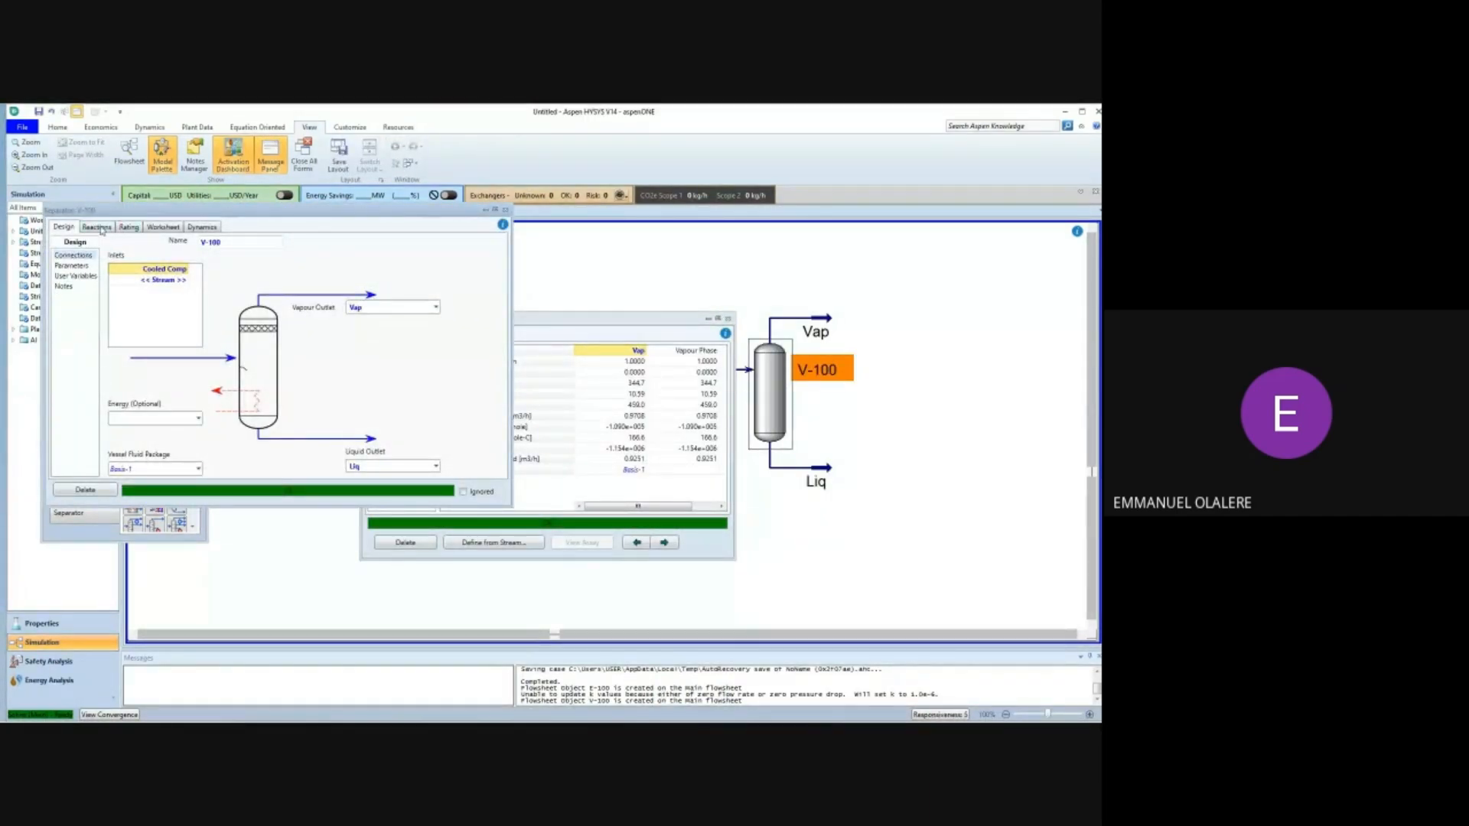
Compare the inlet and outlet streams' conditions and compositions in separator V-100's worksheet, and close the remaining forms.
{"action": "left_click", "coordinate": [164, 227]}
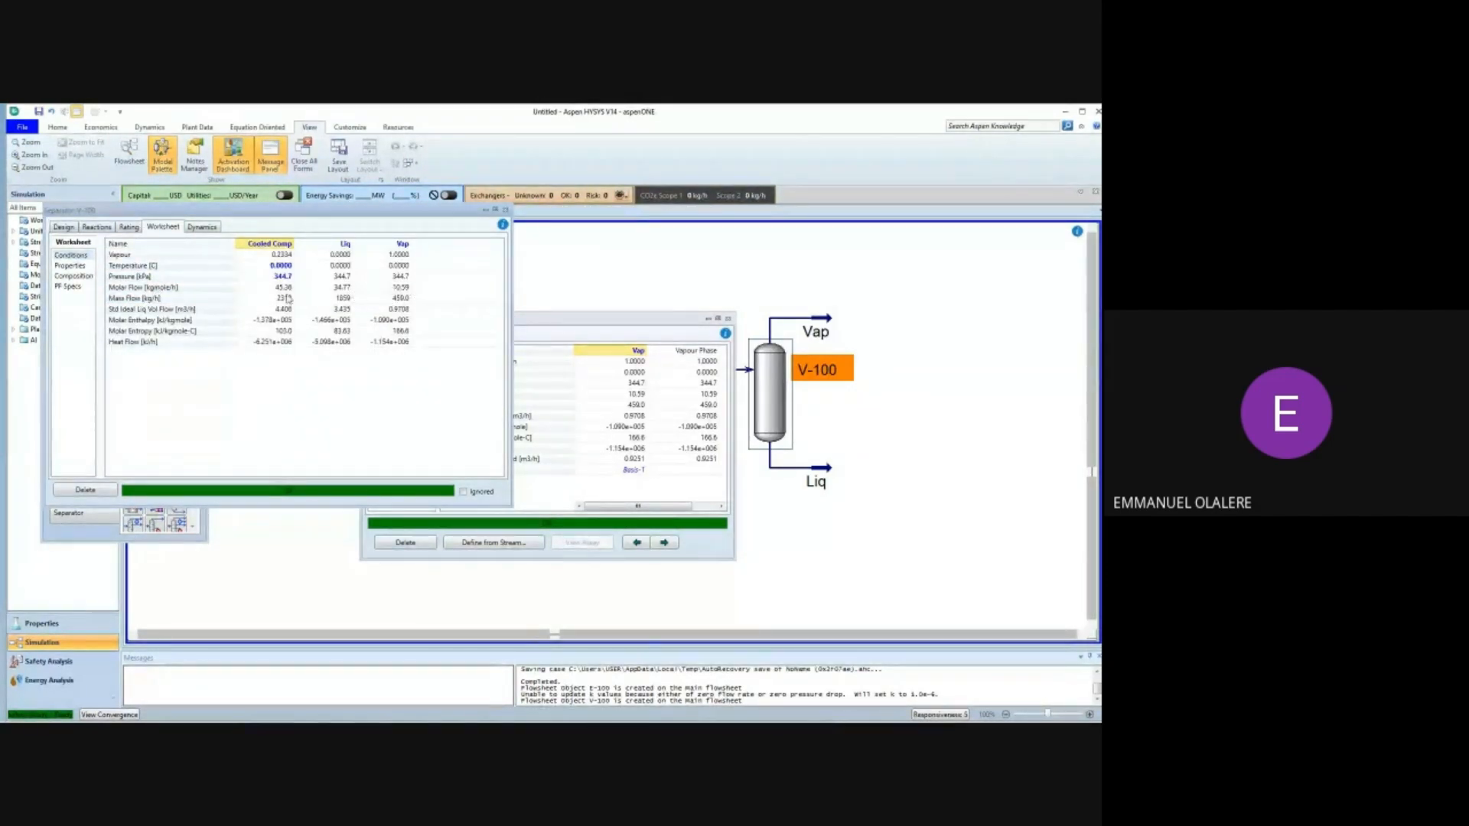
{"action": "left_click", "coordinate": [73, 277]}
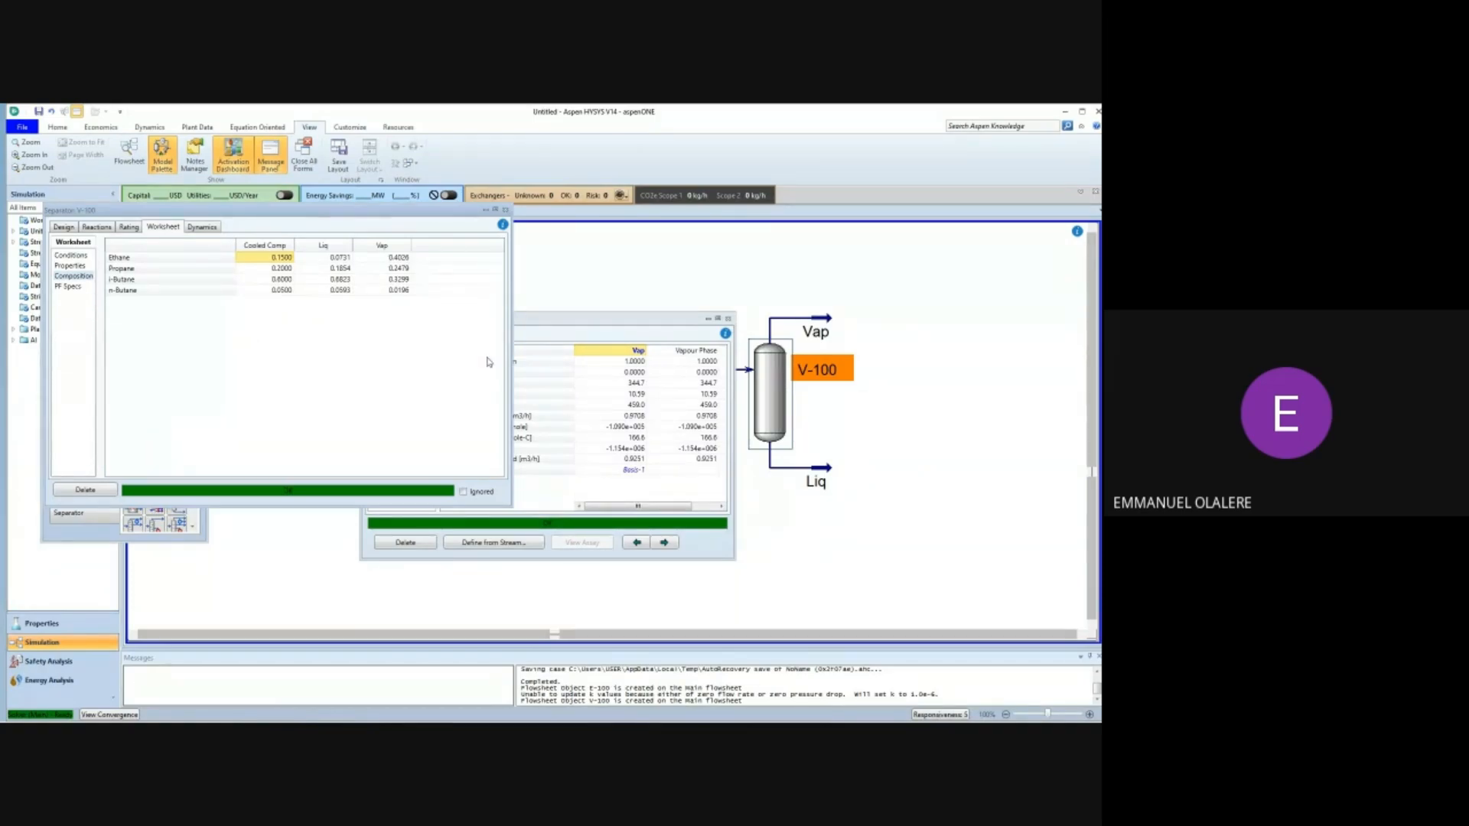
{"action": "left_click", "coordinate": [505, 210]}
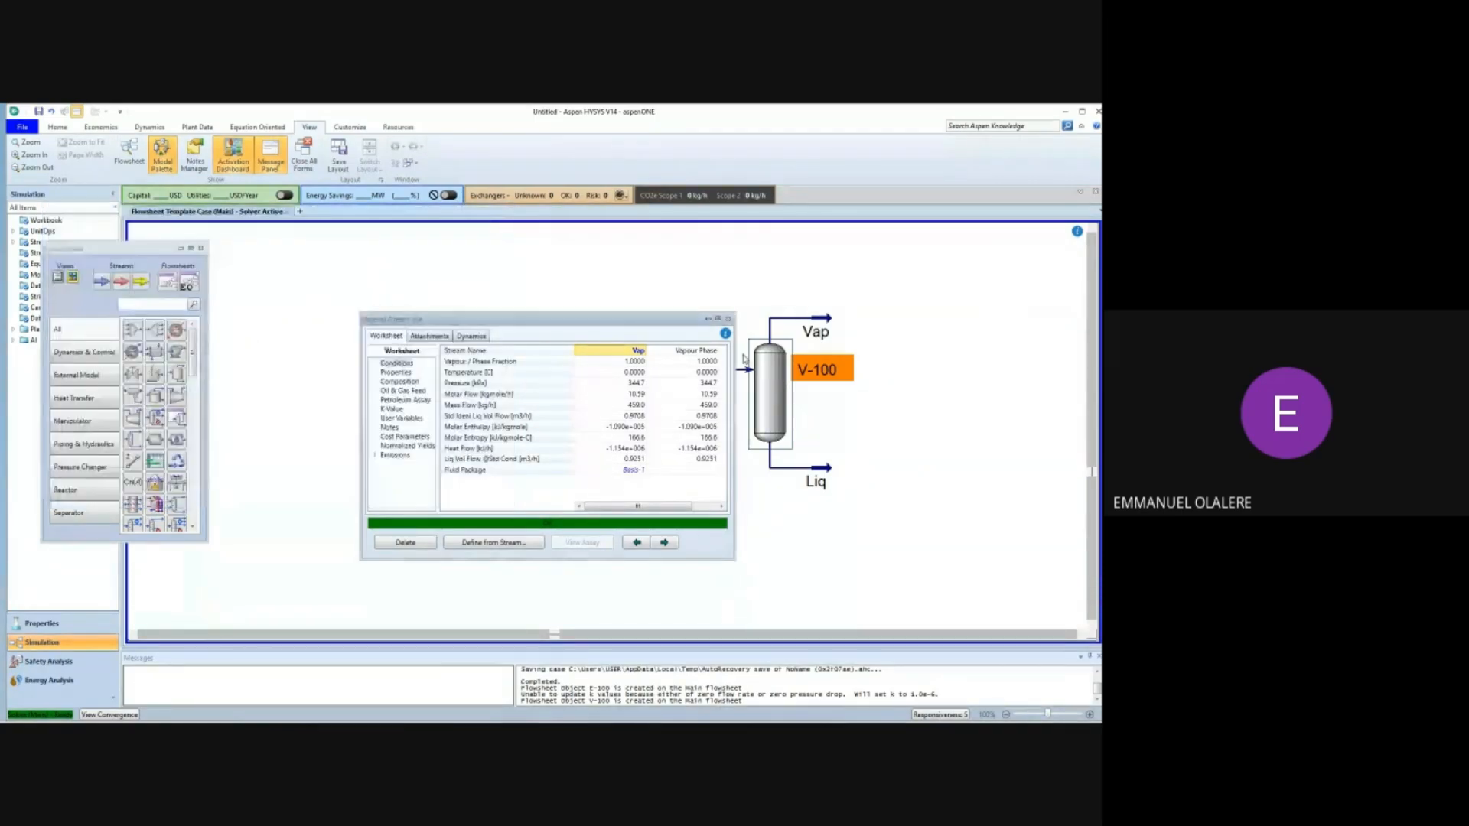
{"action": "left_click", "coordinate": [728, 318]}
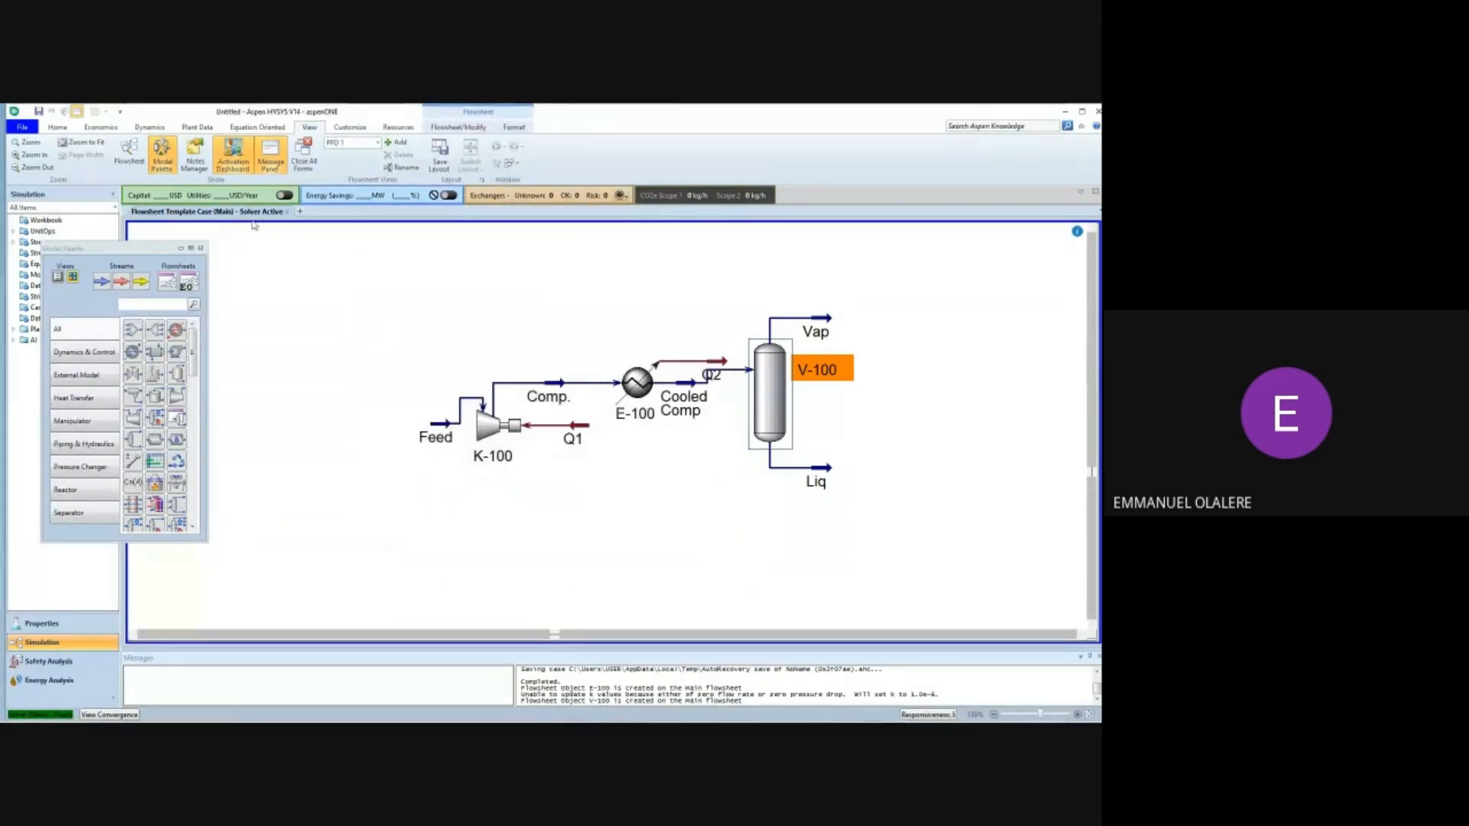
Close the Model Palette and add a new case study to the simulation.
{"action": "left_click", "coordinate": [200, 247]}
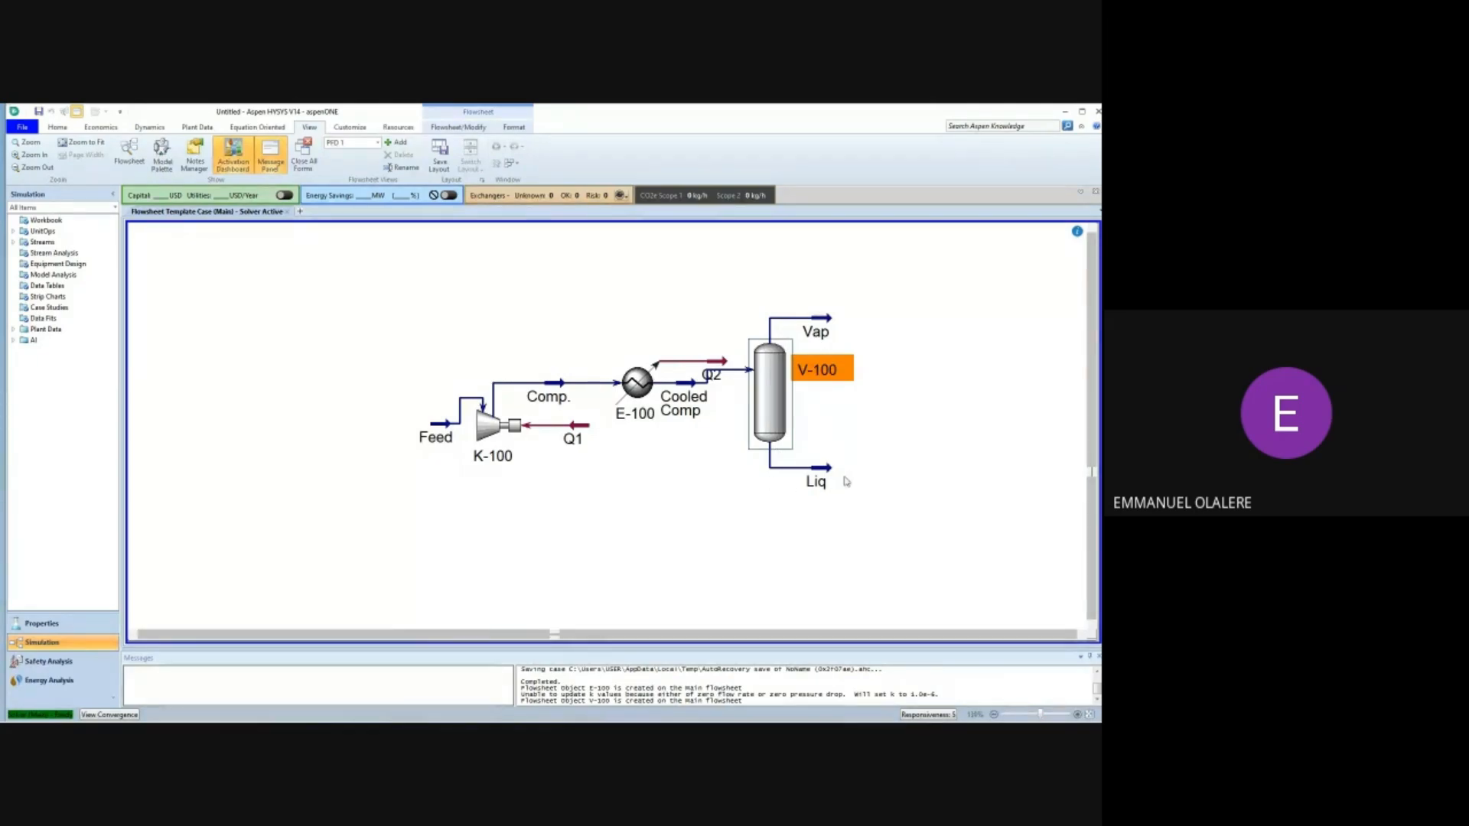
{"action": "mouse_move", "coordinate": [835, 494]}
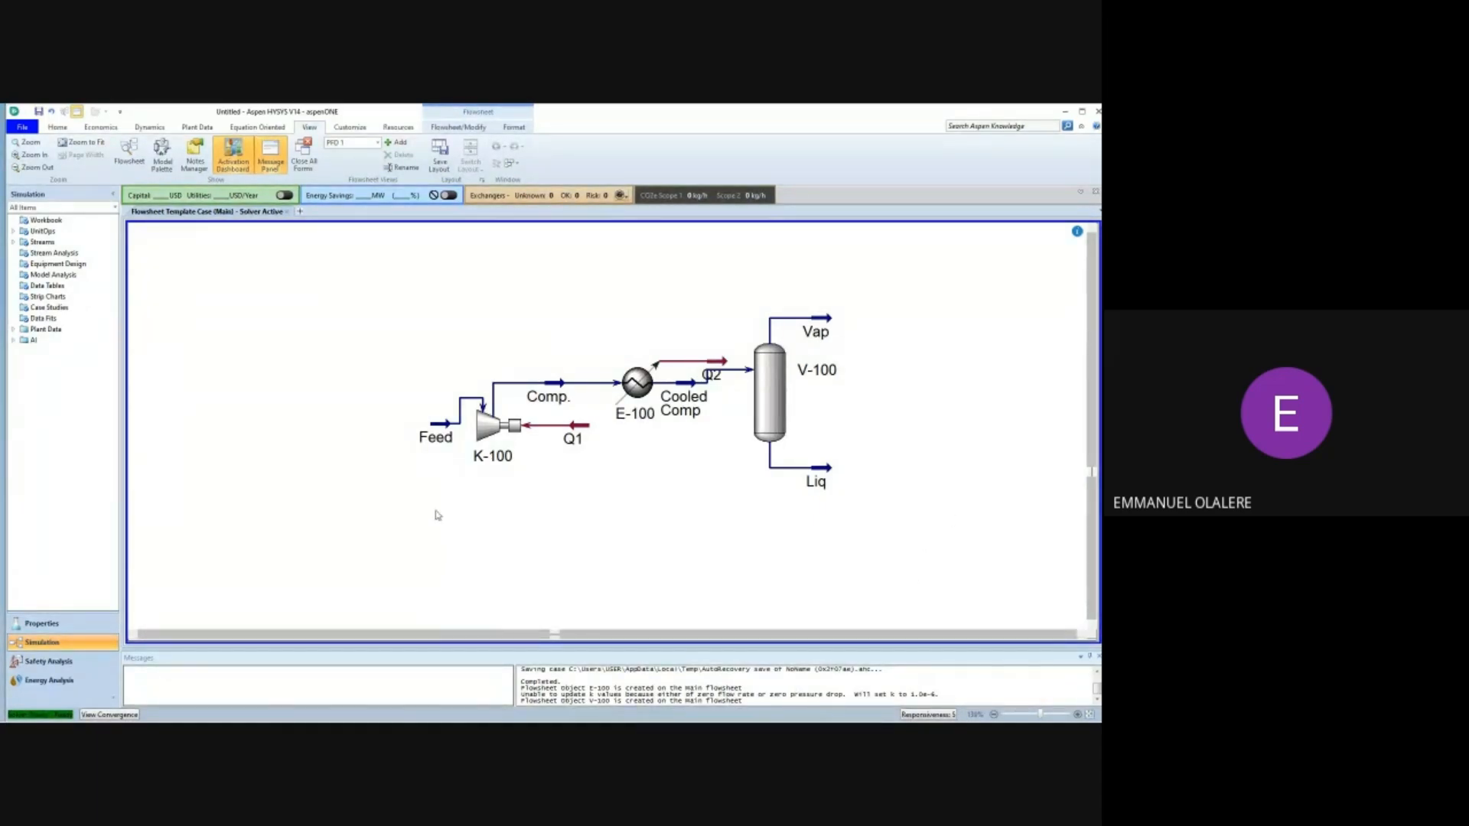
{"action": "mouse_move", "coordinate": [815, 326]}
{"action": "left_click", "coordinate": [59, 129]}
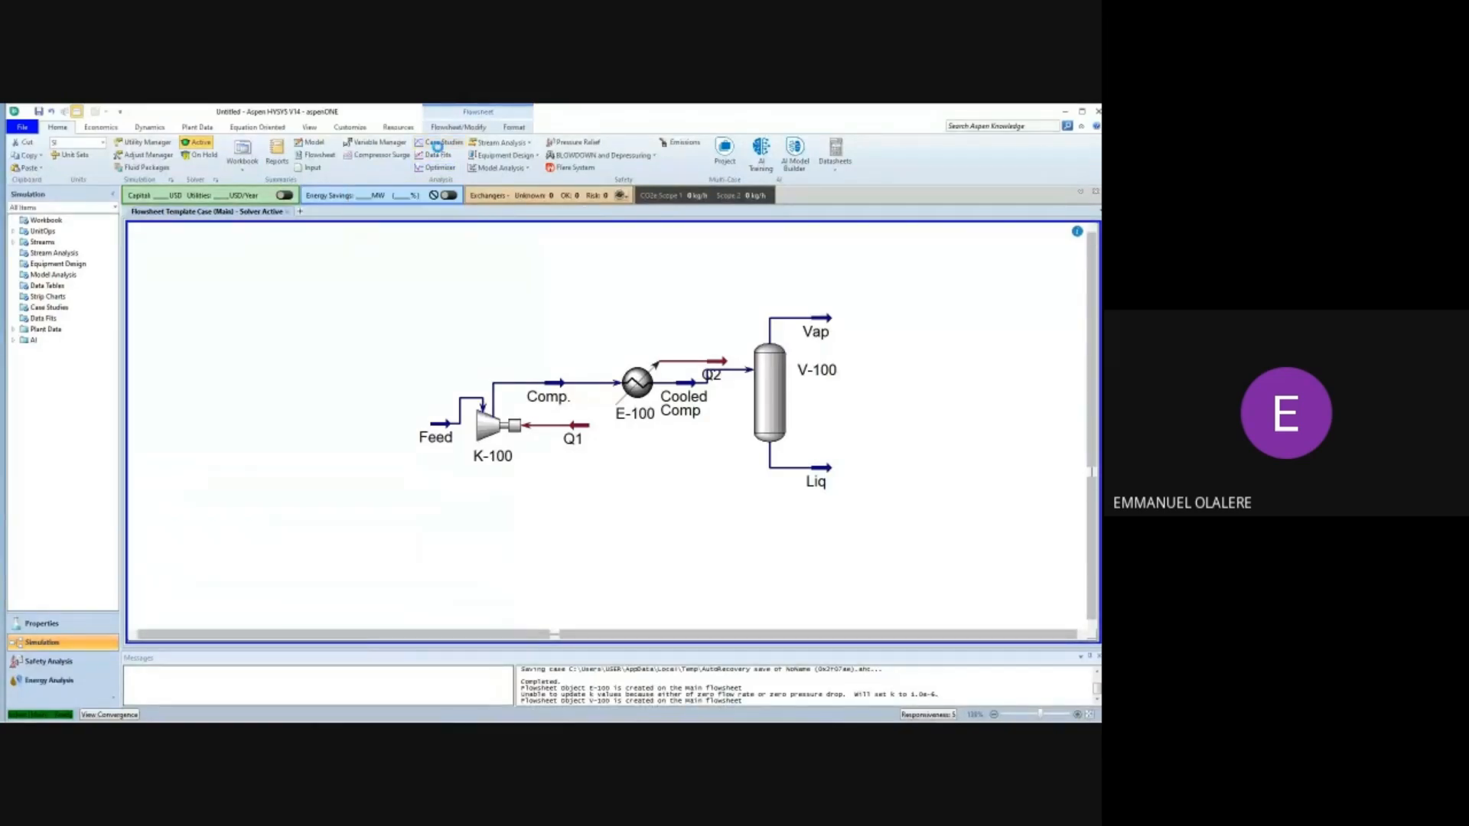
{"action": "left_click", "coordinate": [440, 145]}
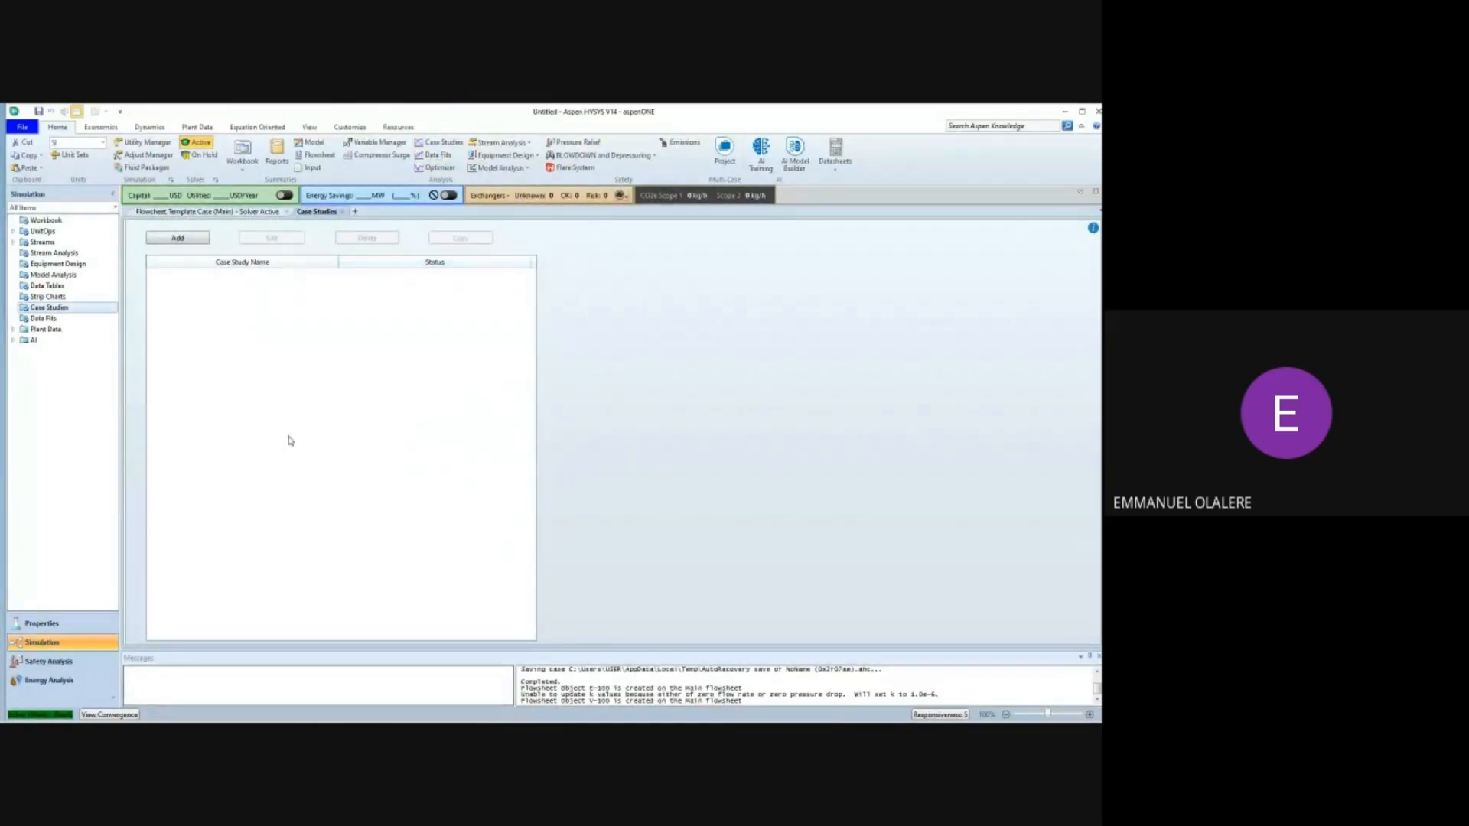
{"action": "left_click", "coordinate": [177, 238]}
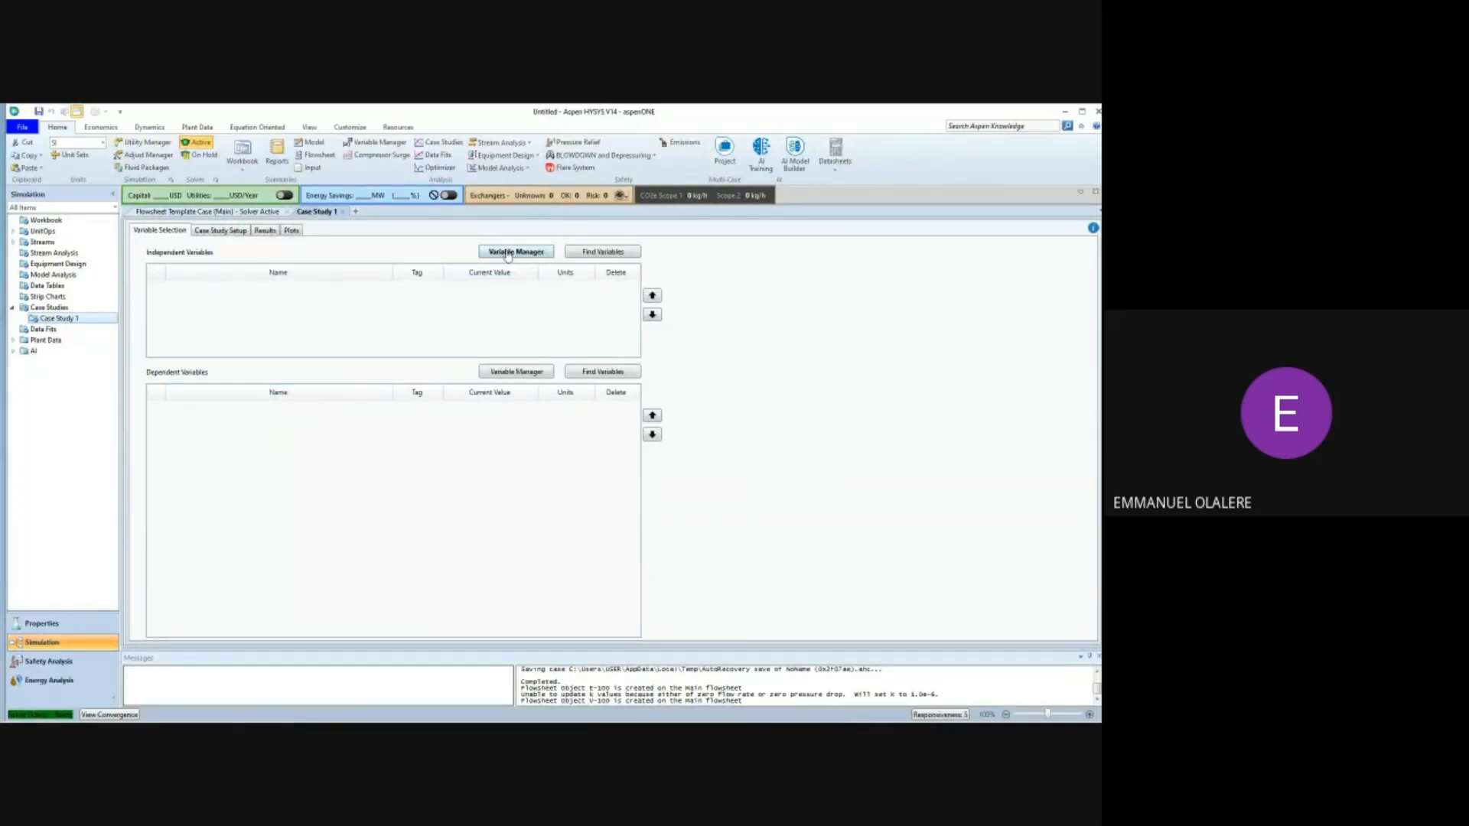
Add the Feed stream's molar flow as the case study's independent variable.
{"action": "left_click", "coordinate": [524, 255]}
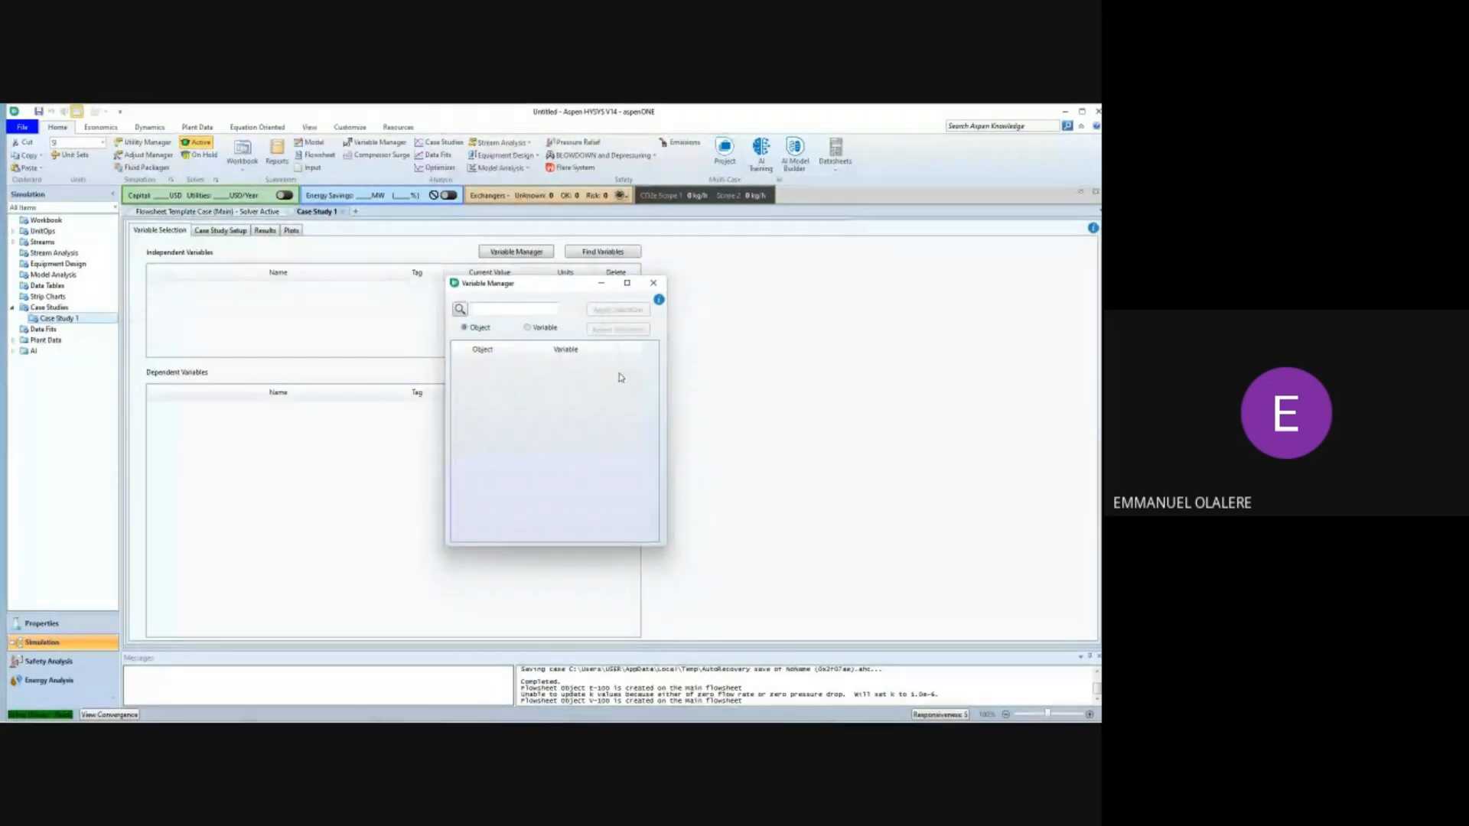
{"action": "left_click", "coordinate": [653, 283]}
{"action": "left_click", "coordinate": [585, 256]}
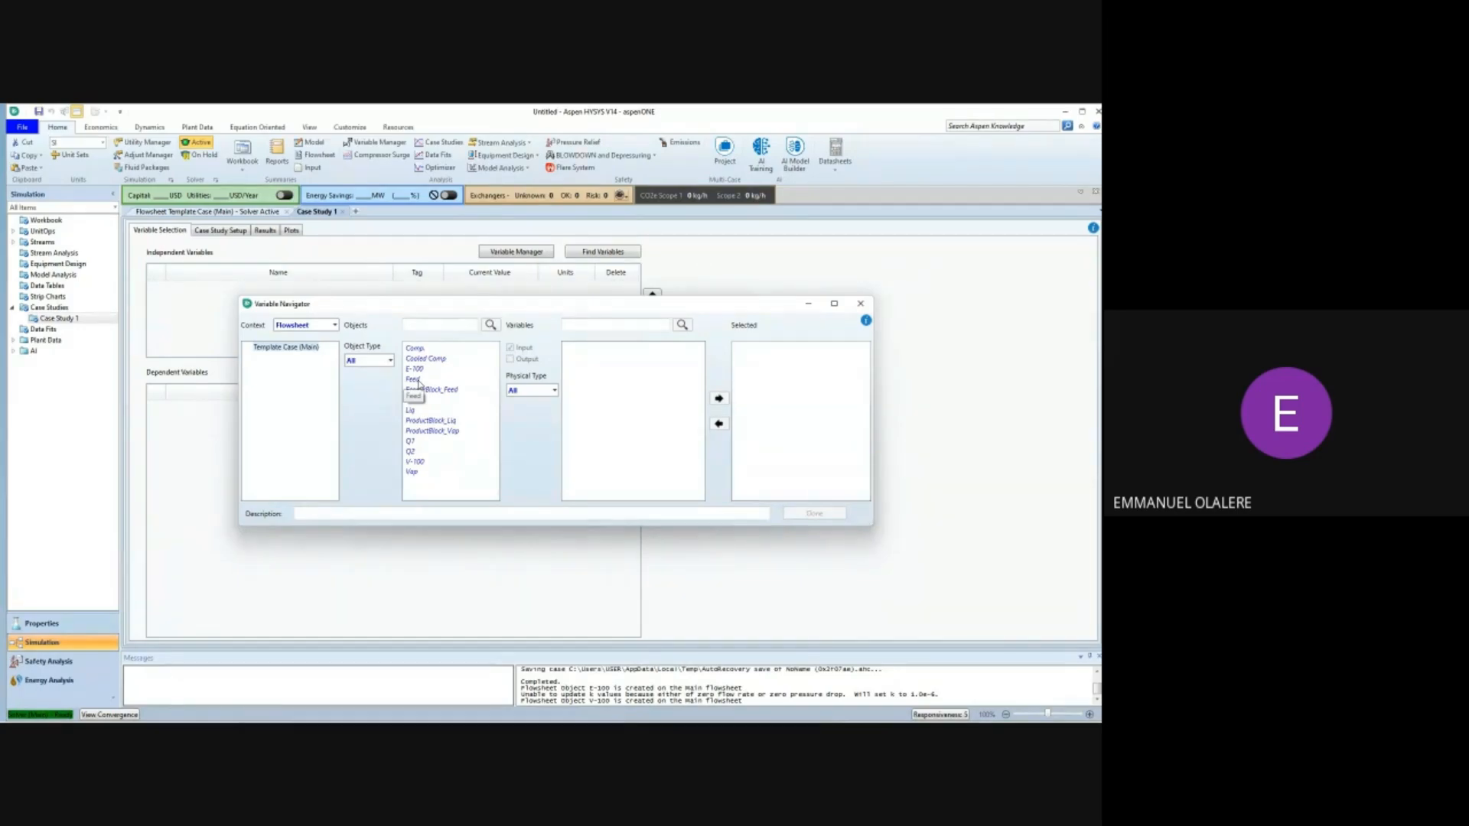
{"action": "left_click", "coordinate": [413, 381]}
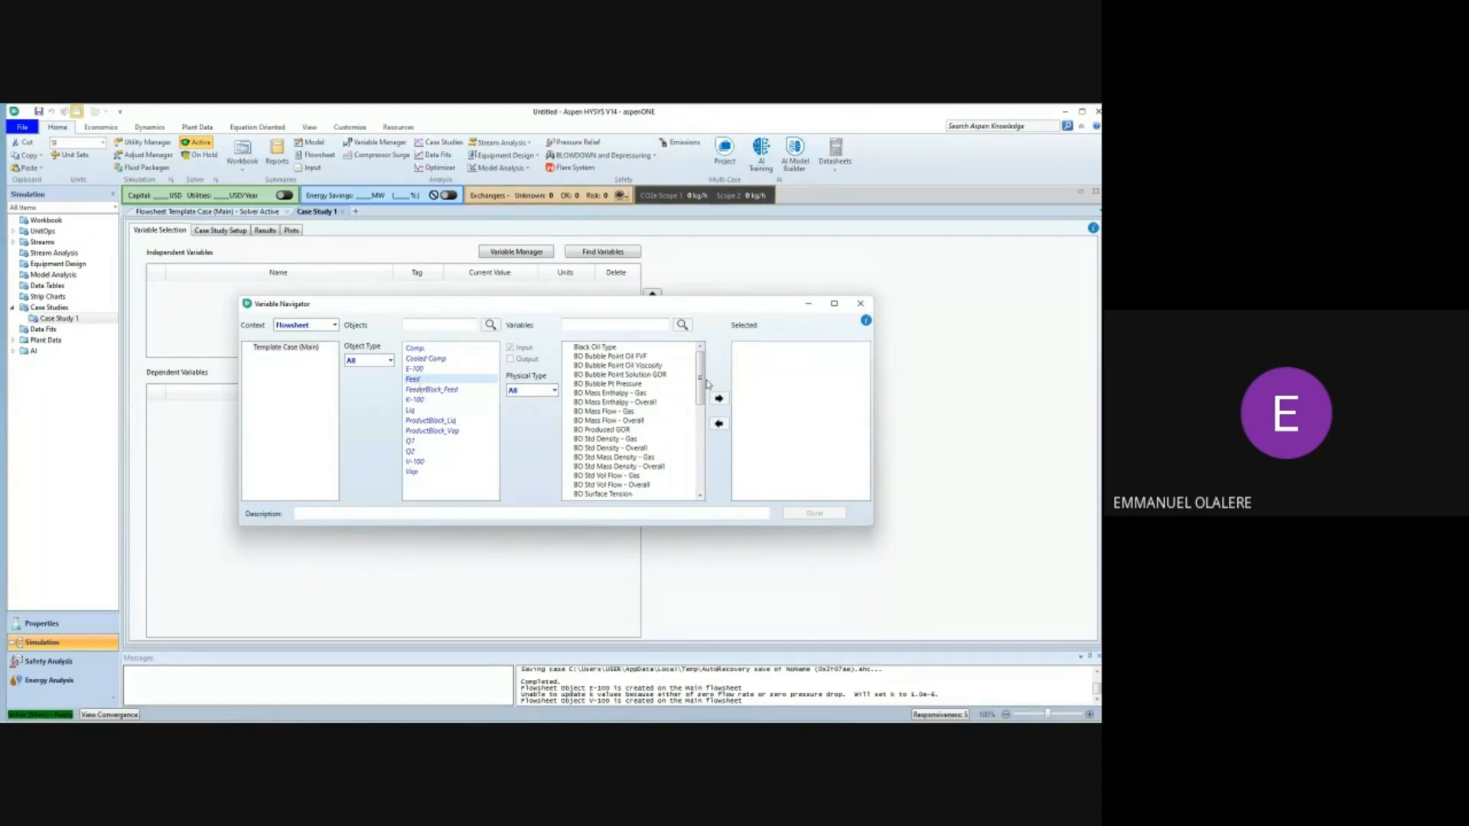
{"action": "left_click_drag", "start_coordinate": [704, 384], "coordinate": [722, 451]}
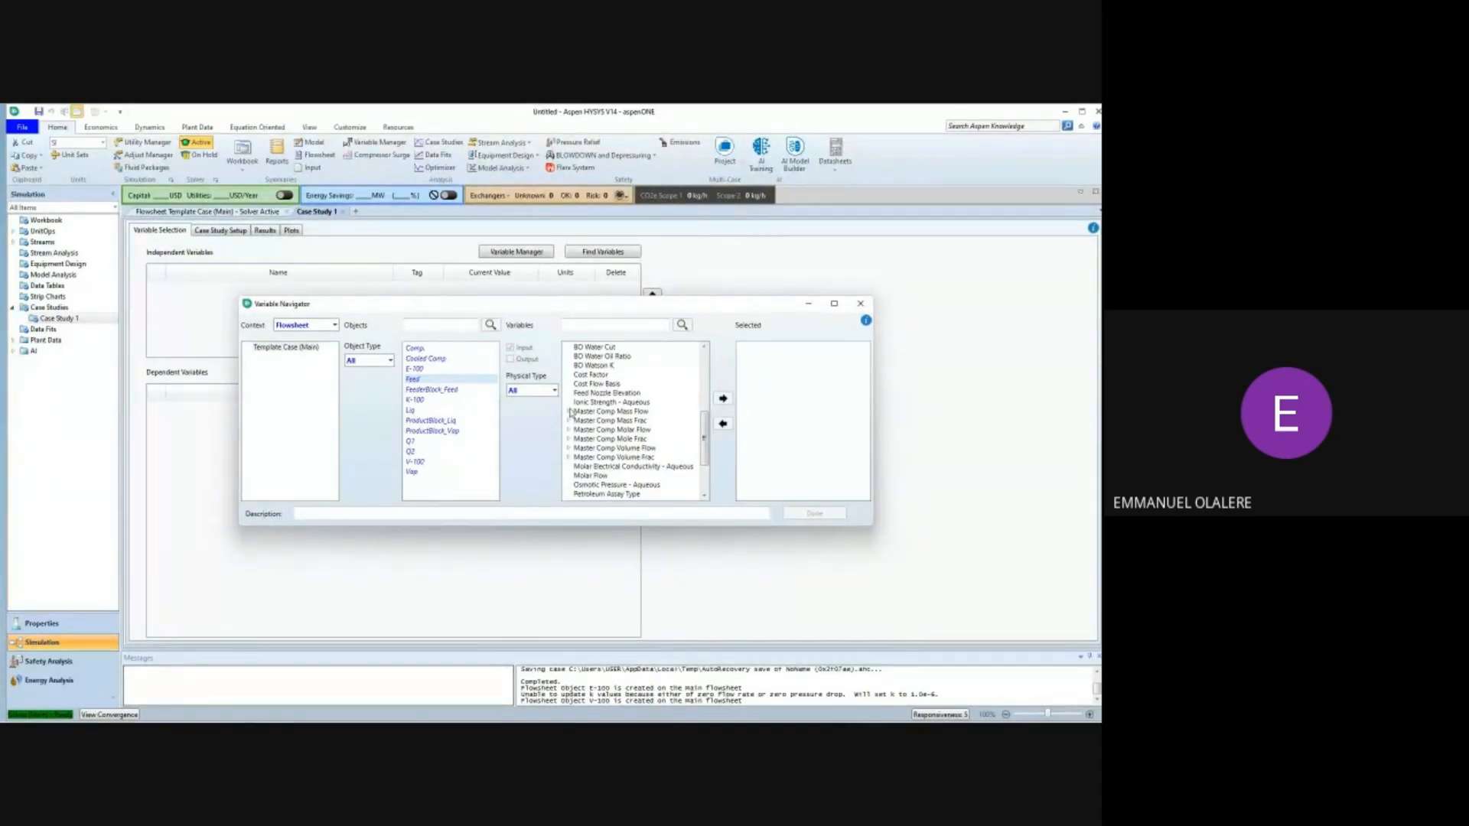
{"action": "left_click", "coordinate": [593, 476]}
{"action": "left_click", "coordinate": [723, 398]}
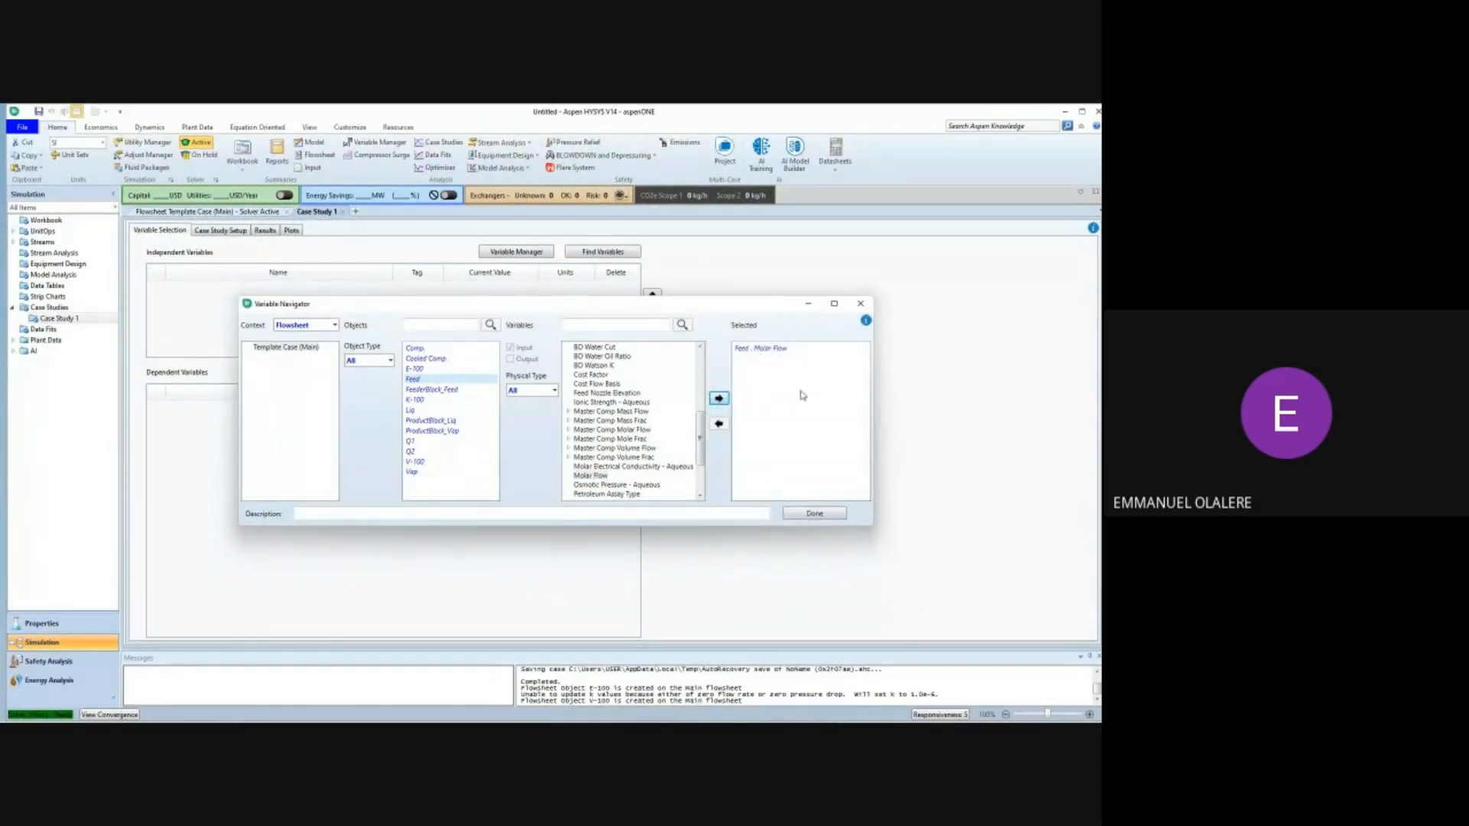
{"action": "left_click", "coordinate": [815, 515]}
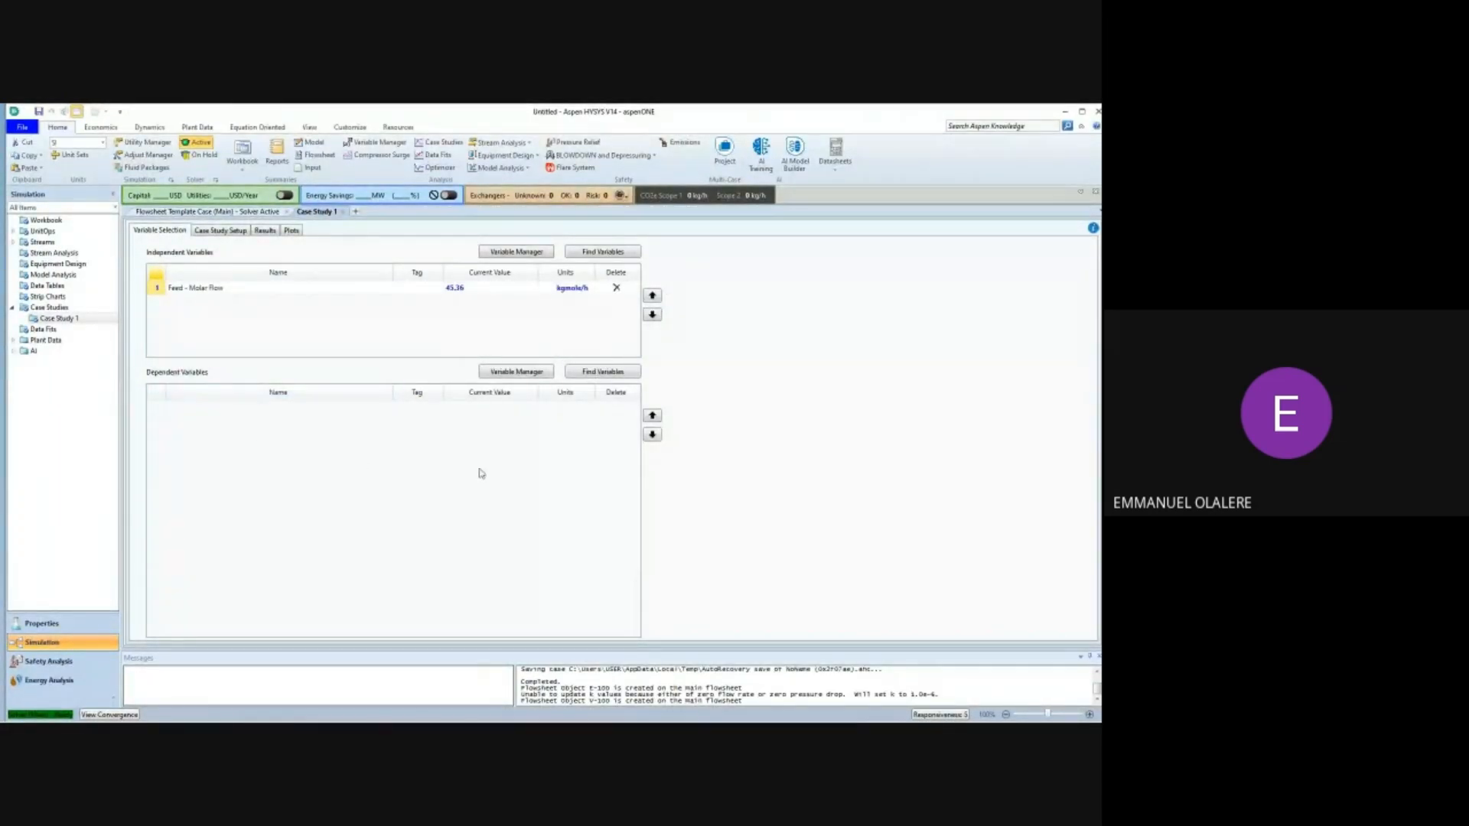
Add the Vap stream's temperature as the case study's dependent variable.
{"action": "left_click", "coordinate": [604, 371]}
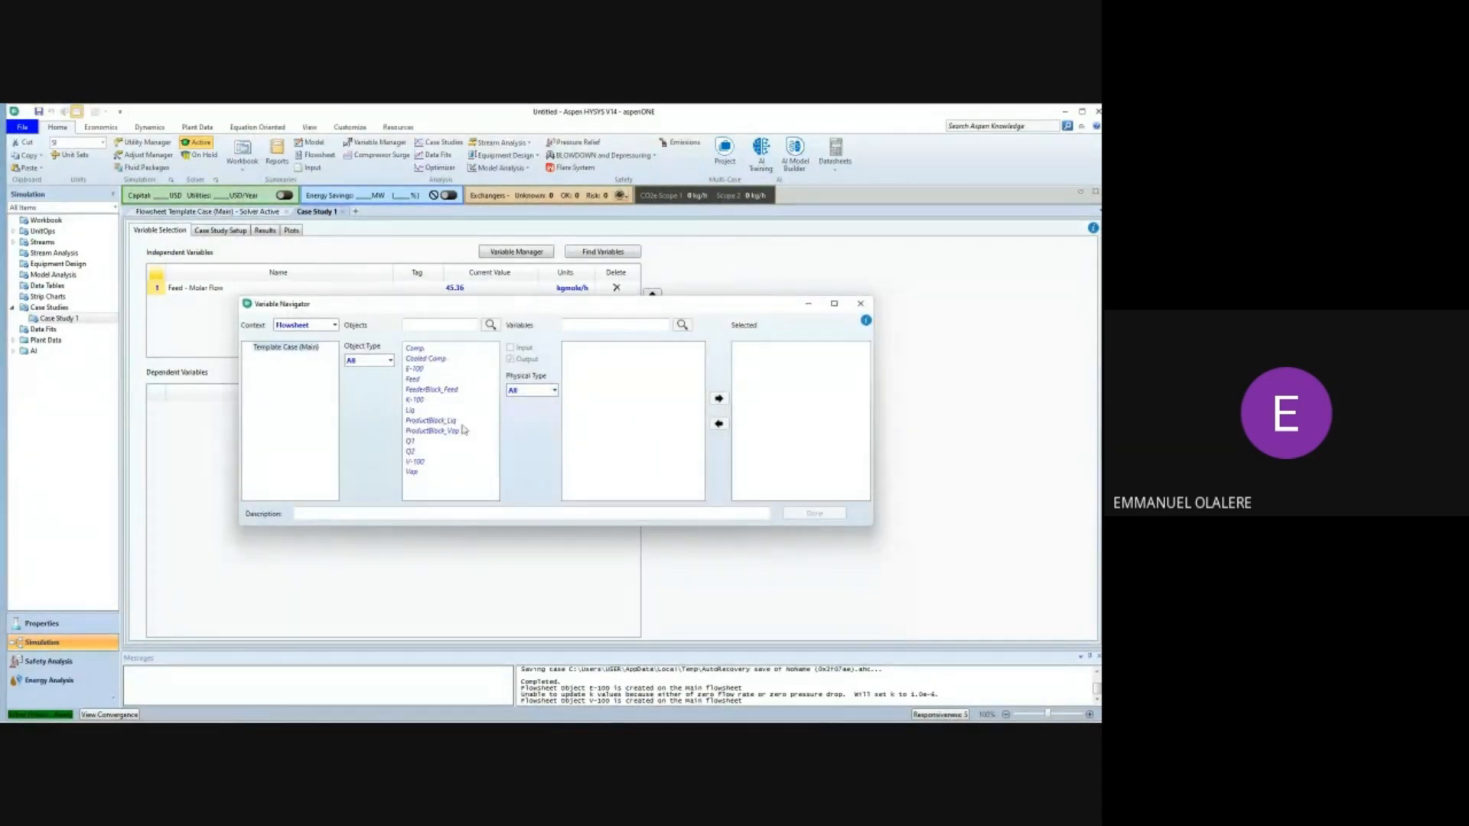
{"action": "left_click_drag", "start_coordinate": [565, 309], "coordinate": [514, 437]}
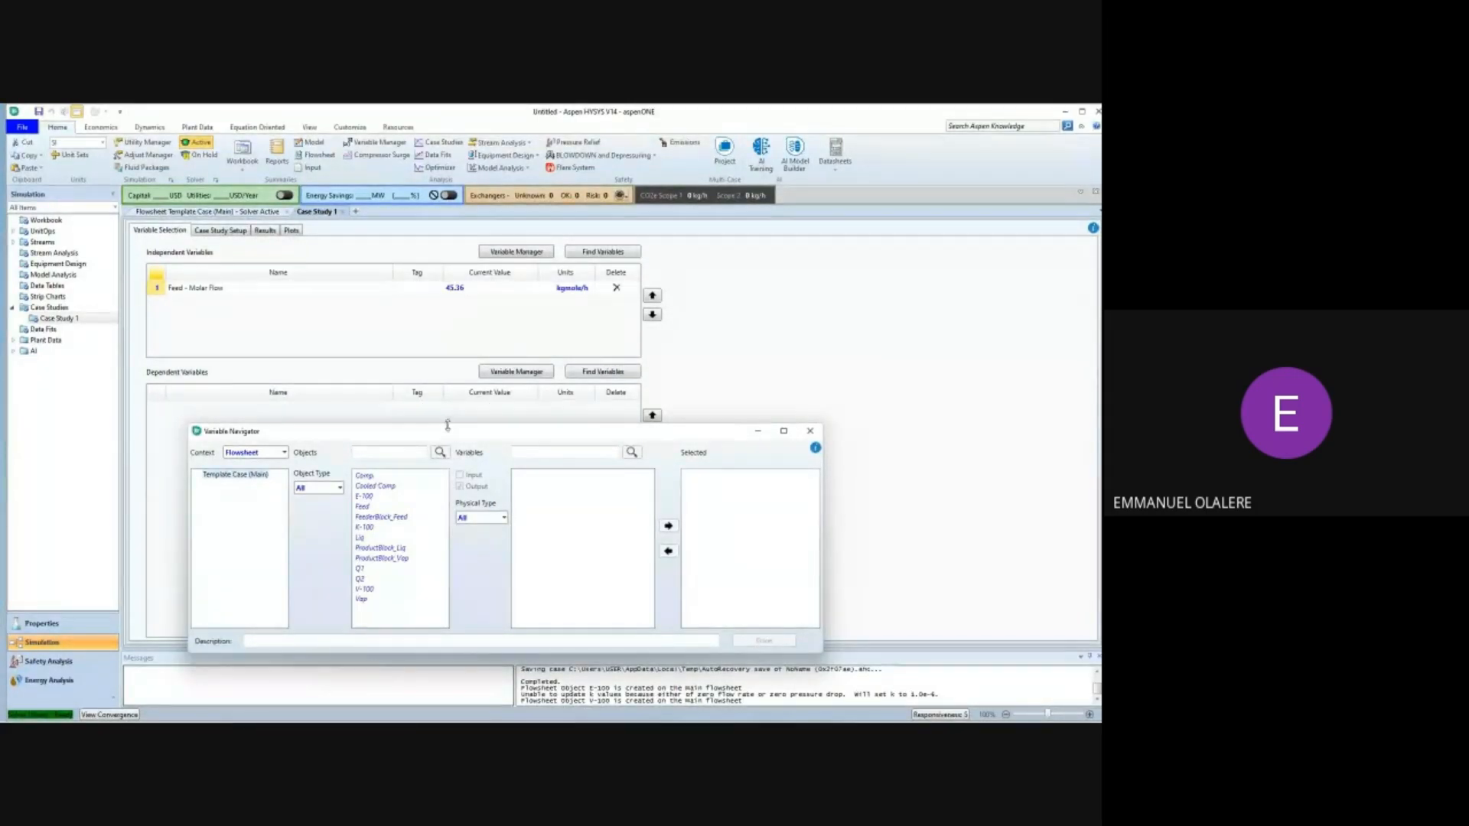
{"action": "left_click_drag", "start_coordinate": [451, 438], "coordinate": [426, 388]}
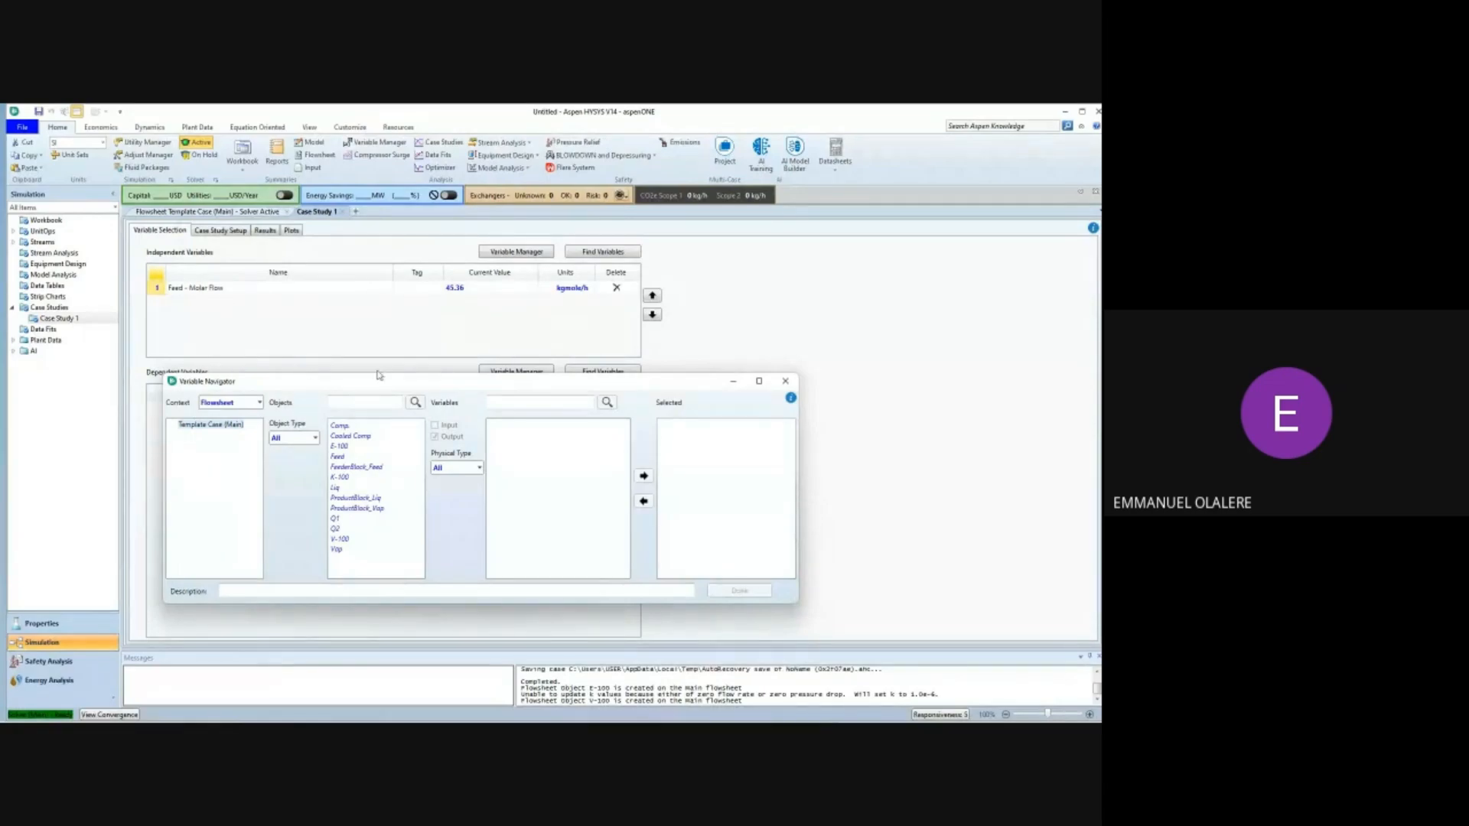
{"action": "left_click_drag", "start_coordinate": [321, 380], "coordinate": [319, 357]}
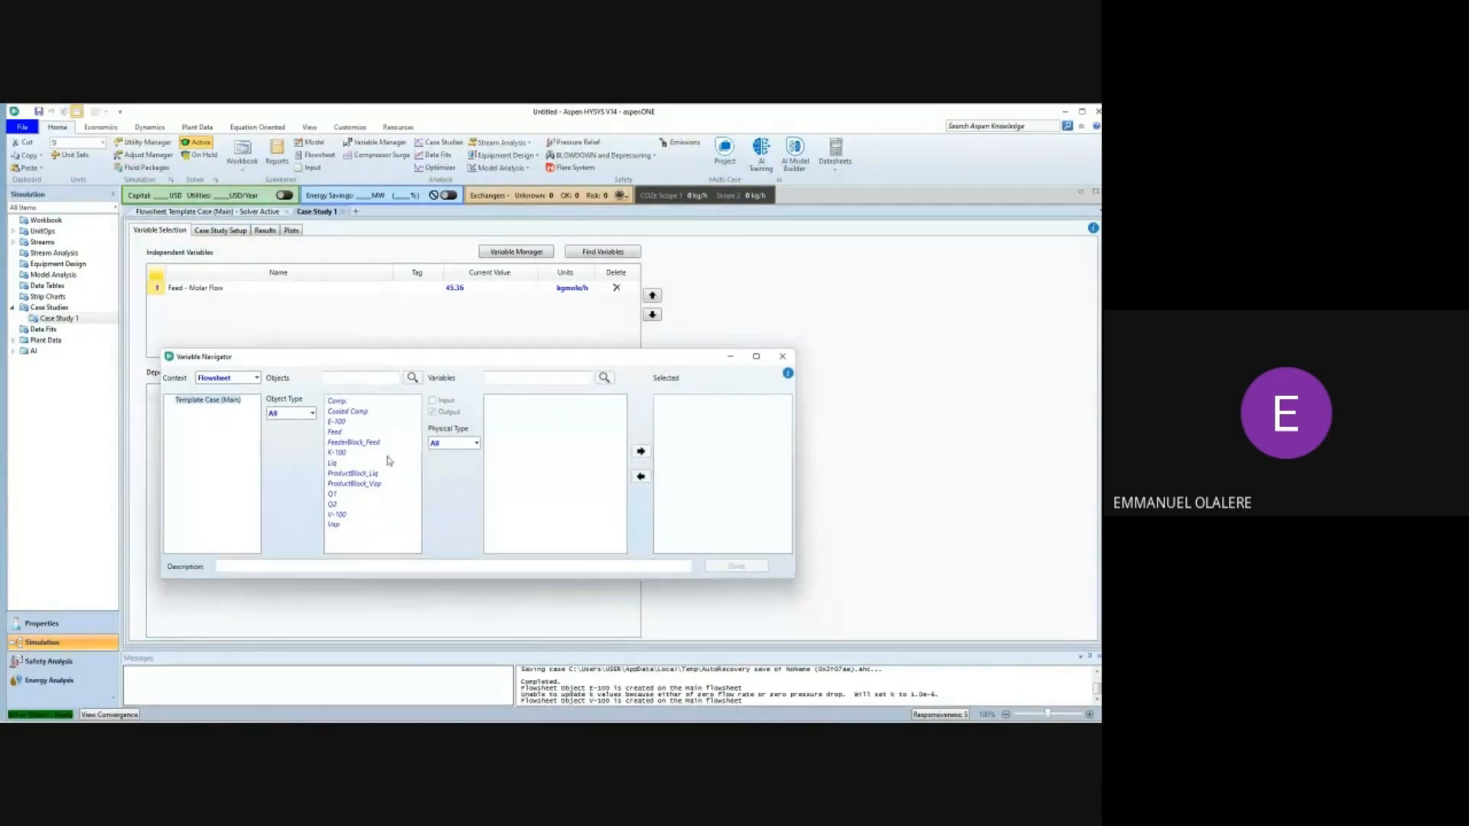
{"action": "left_click", "coordinate": [335, 528]}
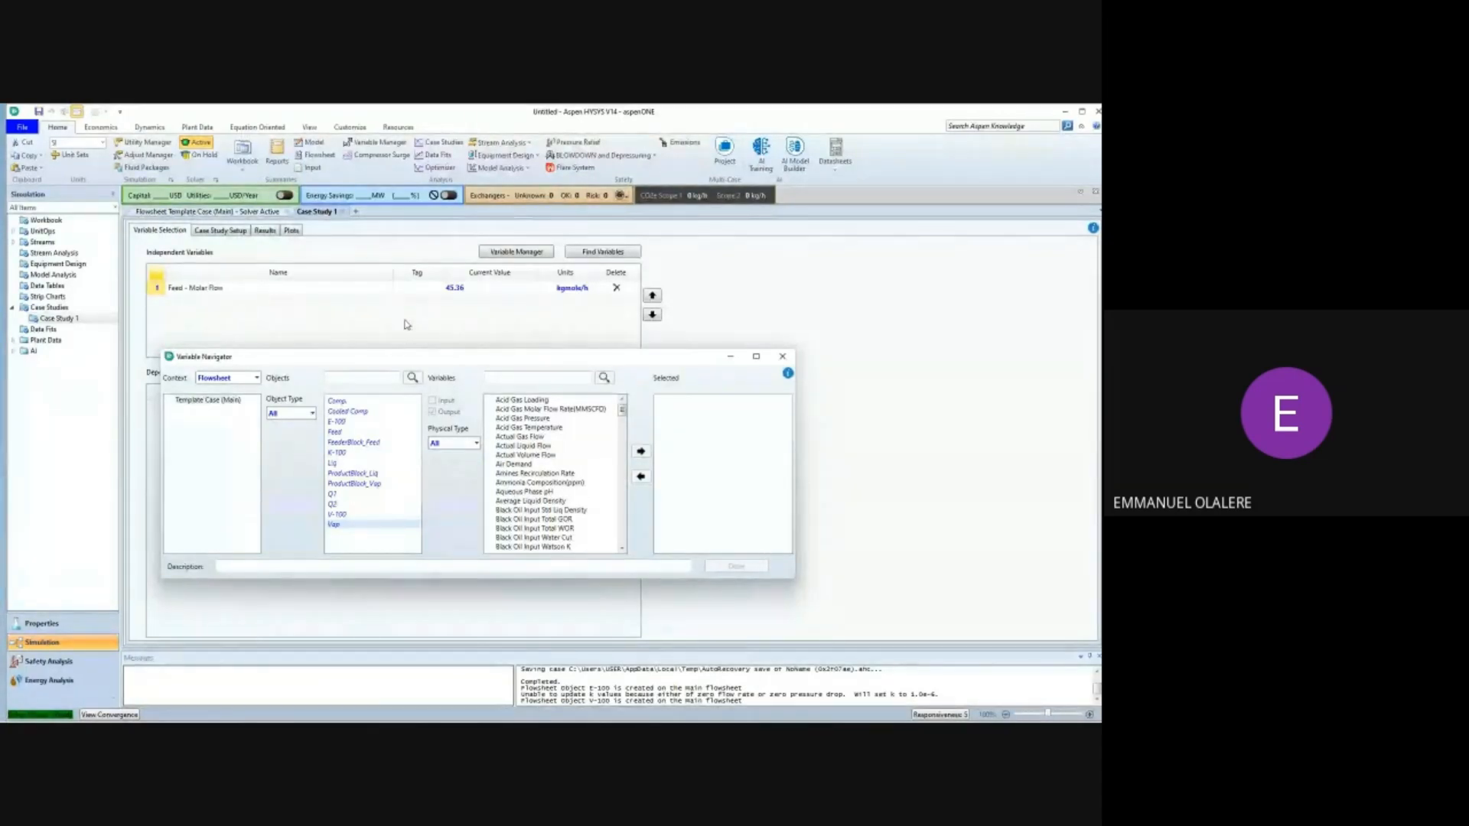
{"action": "left_click_drag", "start_coordinate": [622, 413], "coordinate": [631, 544]}
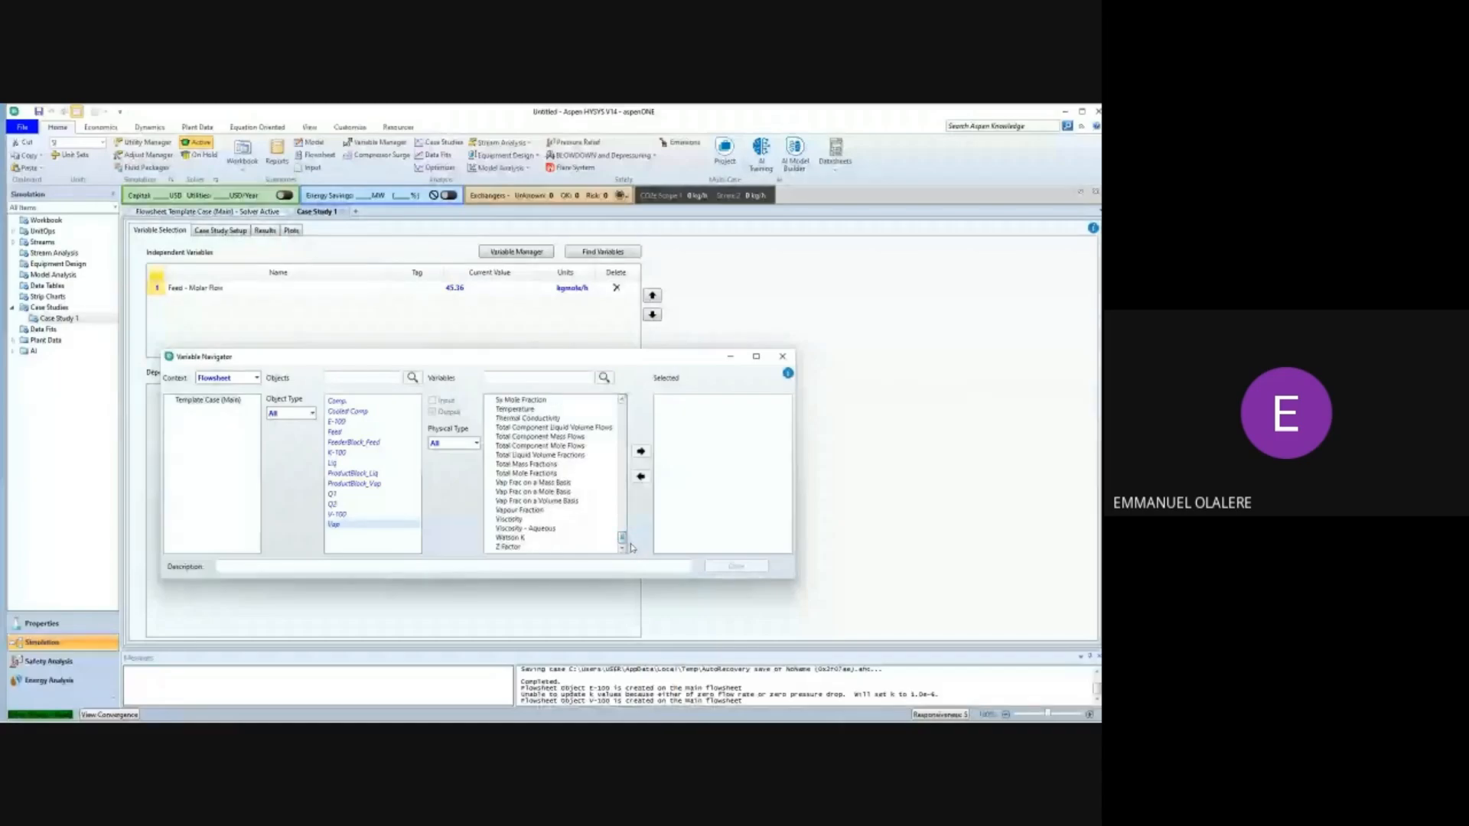
{"action": "left_click", "coordinate": [510, 410]}
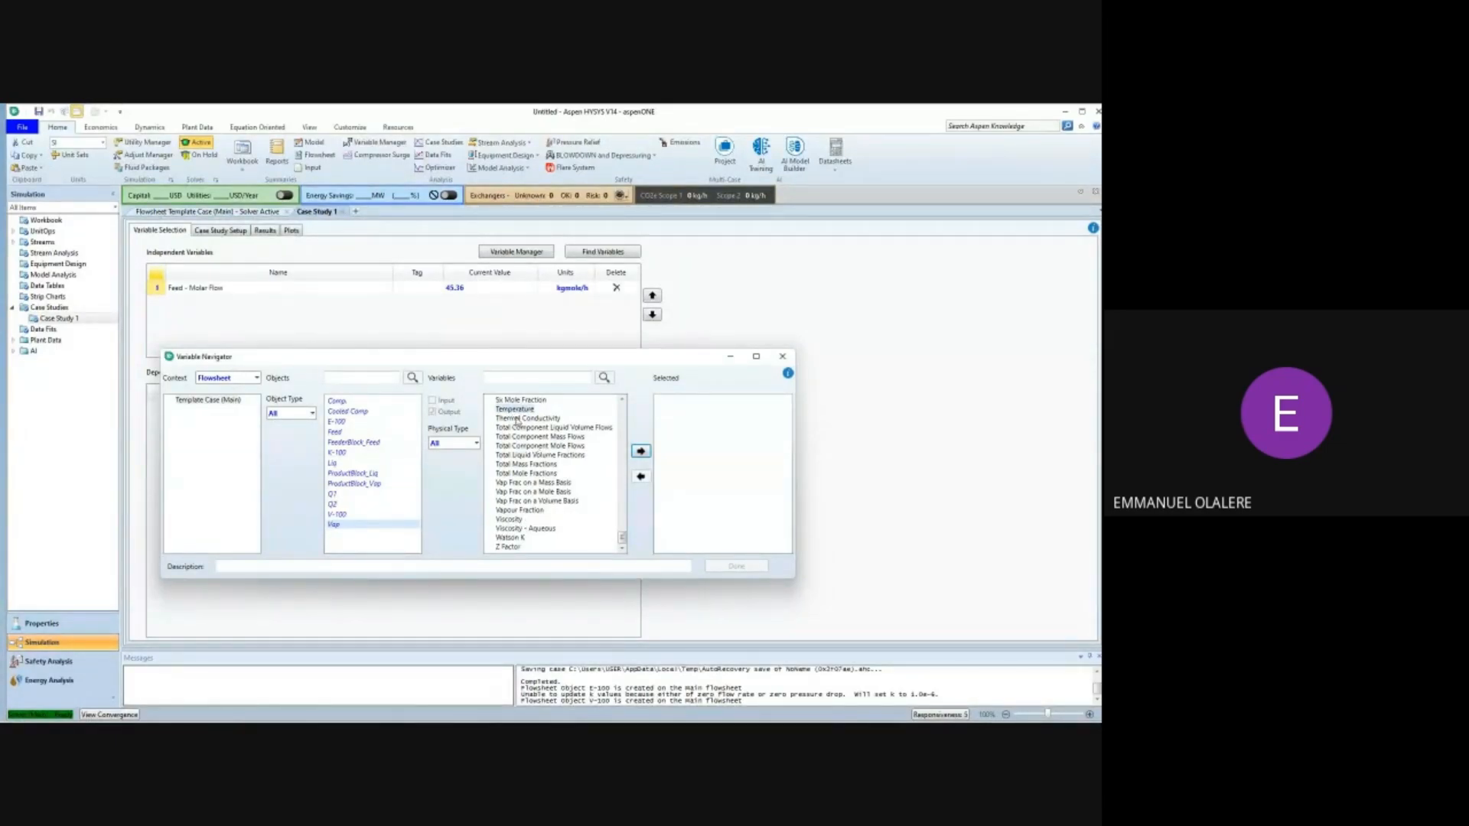
{"action": "left_click", "coordinate": [641, 451]}
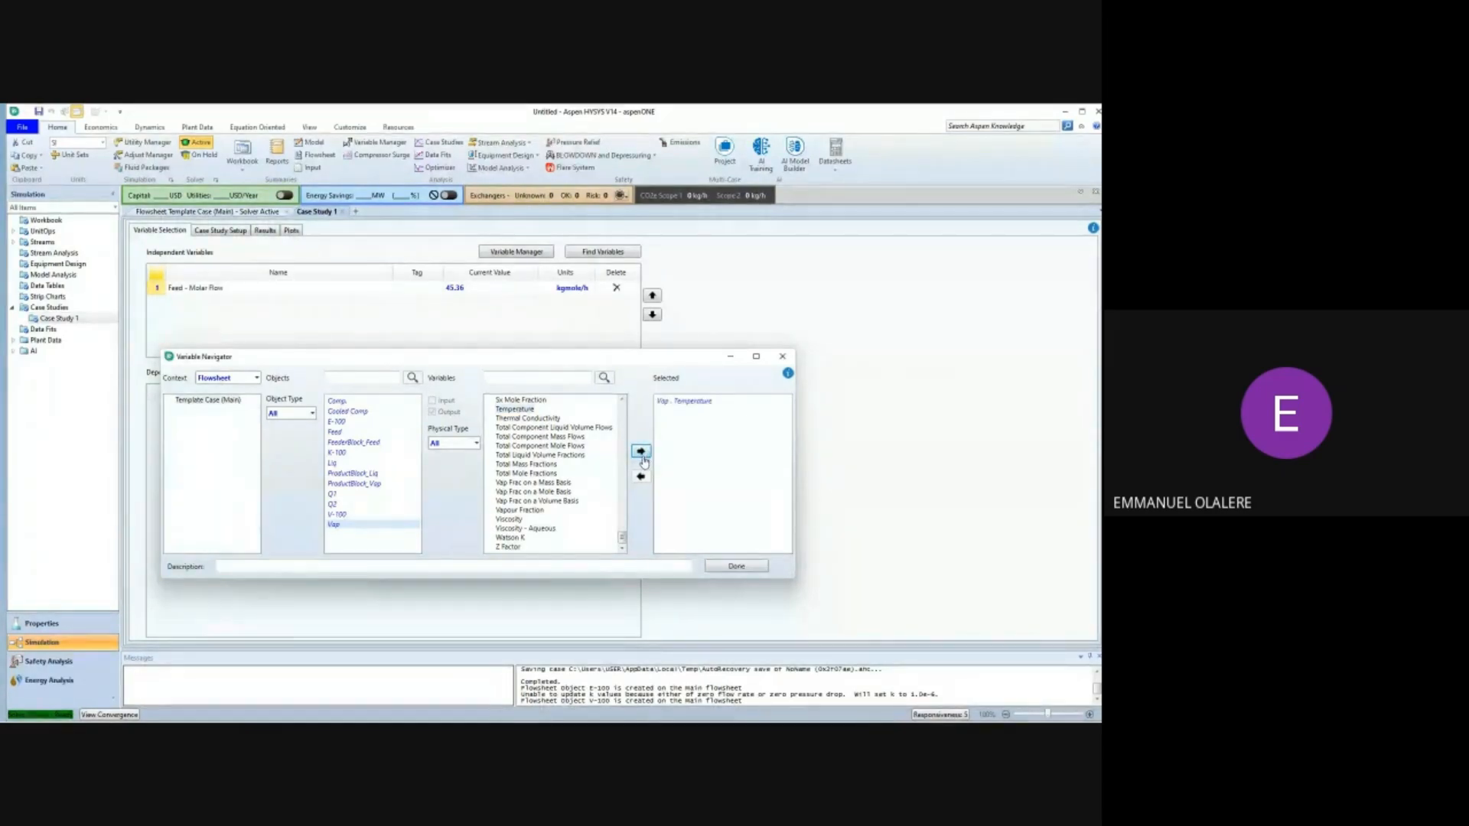
{"action": "left_click", "coordinate": [736, 567]}
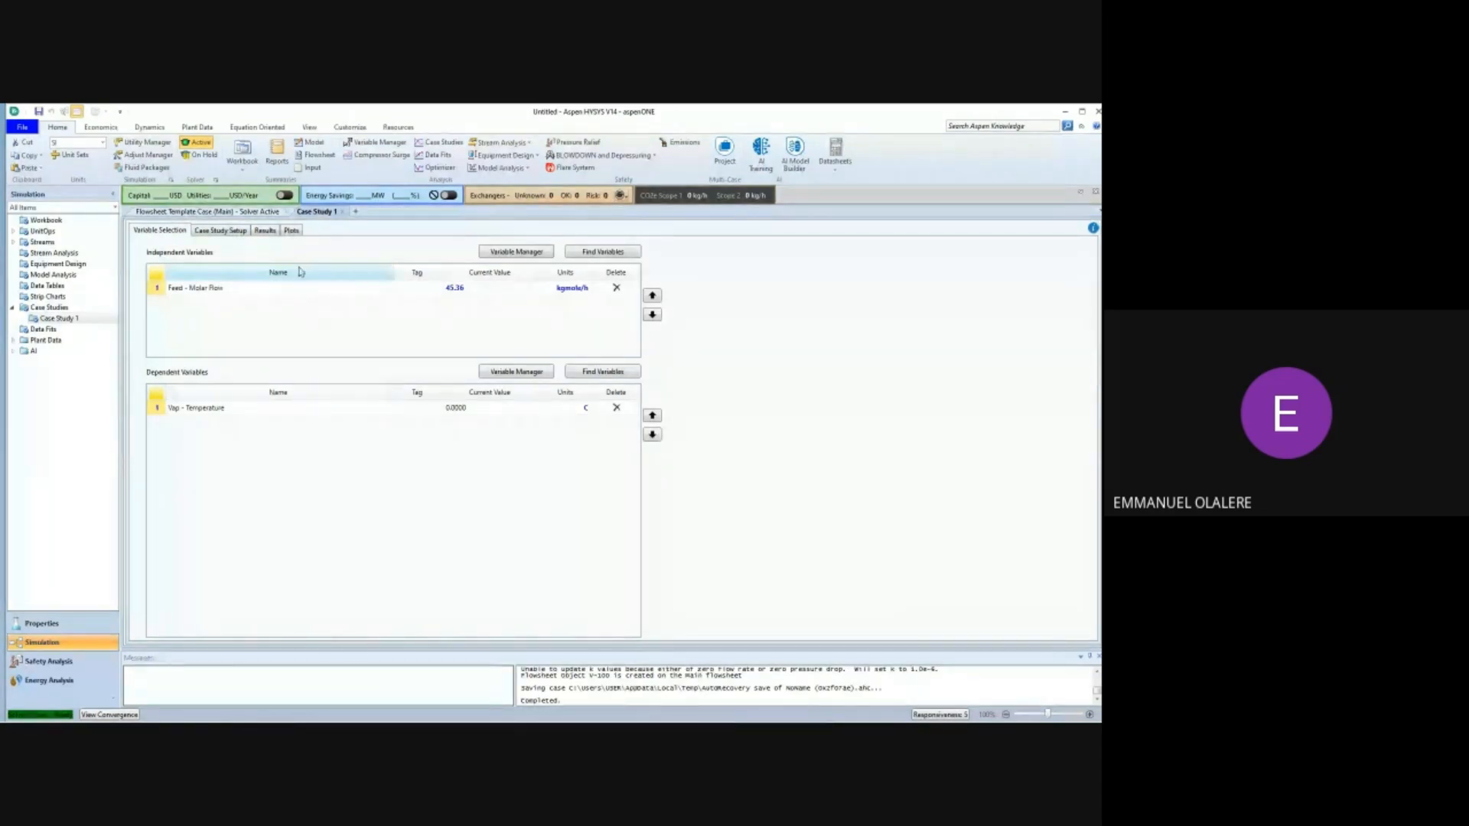
Set the Feed molar flow to vary from 10 to 80 kgmole/h with a step size of 5, and run the case study.
{"action": "left_click", "coordinate": [221, 230]}
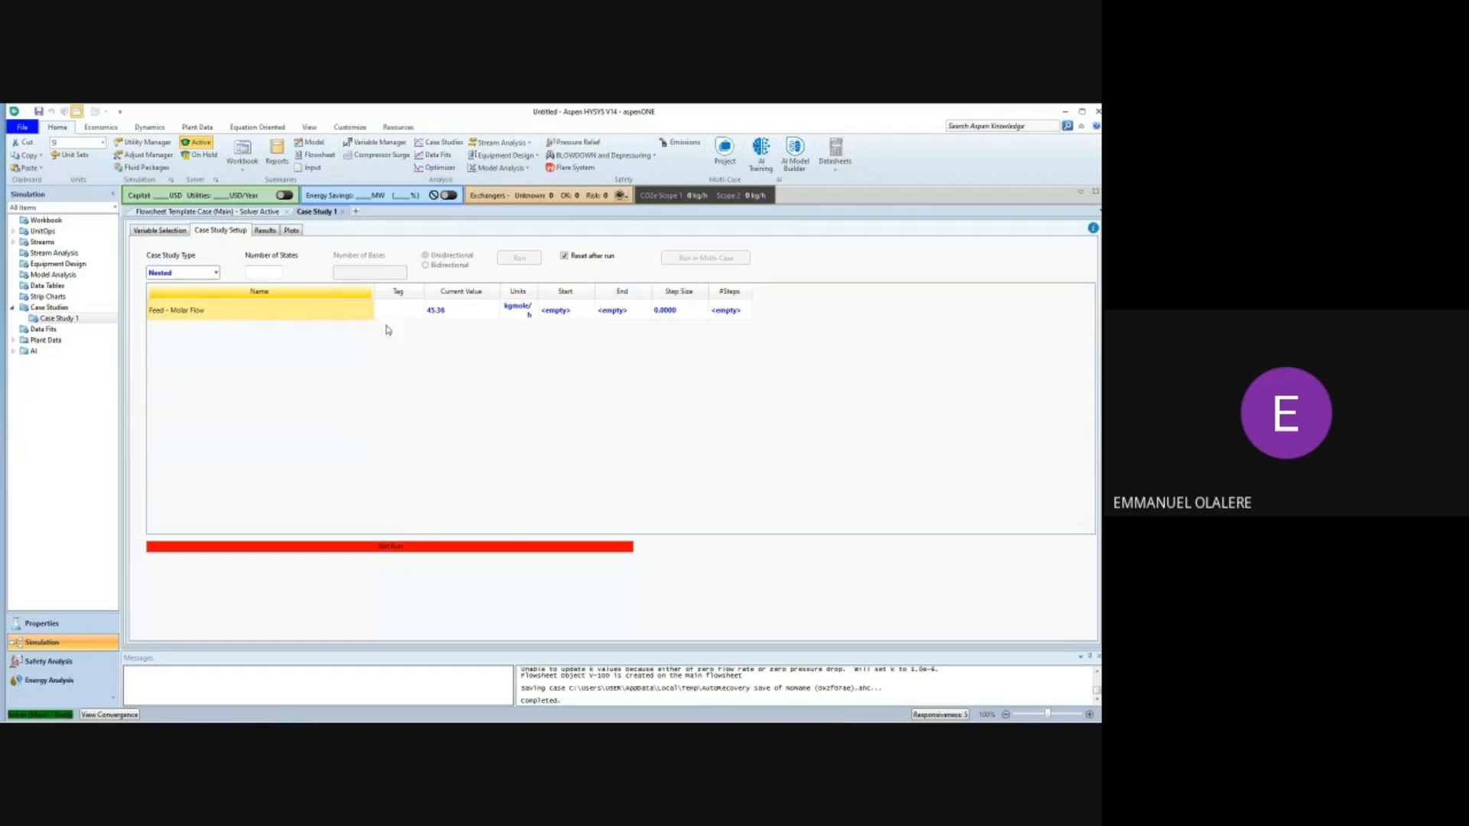
{"action": "left_click", "coordinate": [553, 312]}
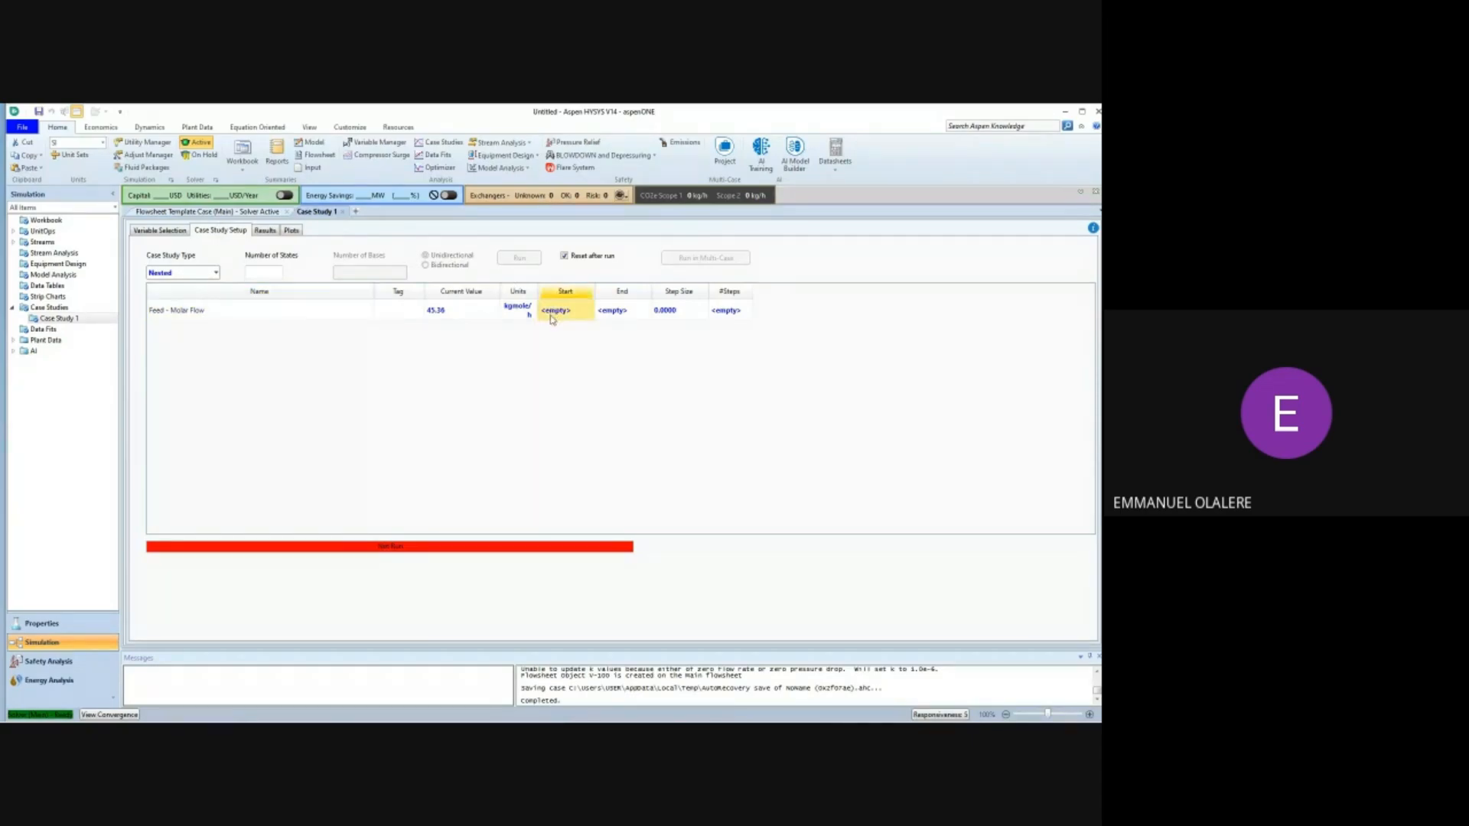
{"action": "type", "text": "10"}
{"action": "key", "text": "Tab"}
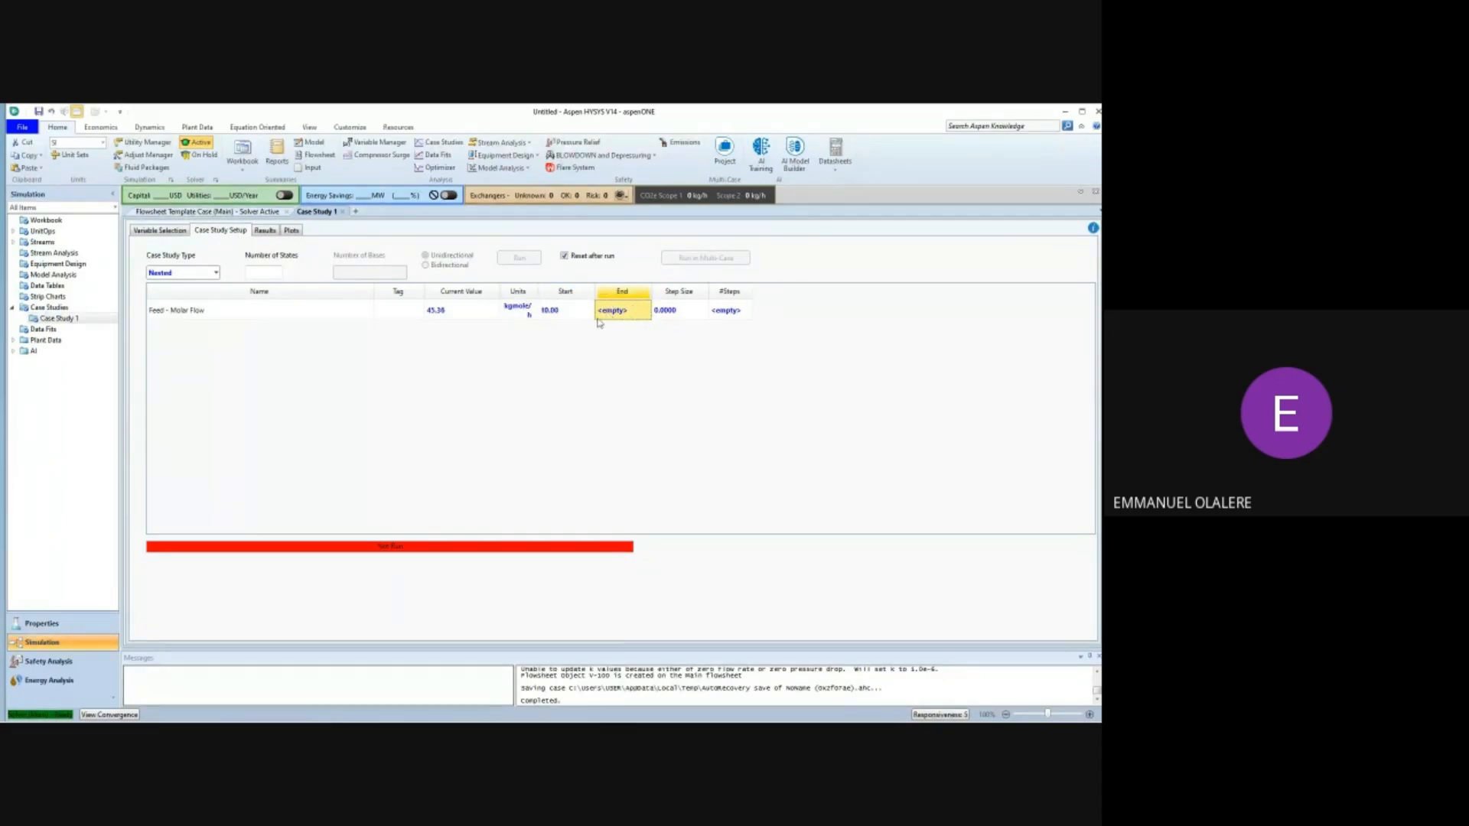
{"action": "type", "text": "80"}
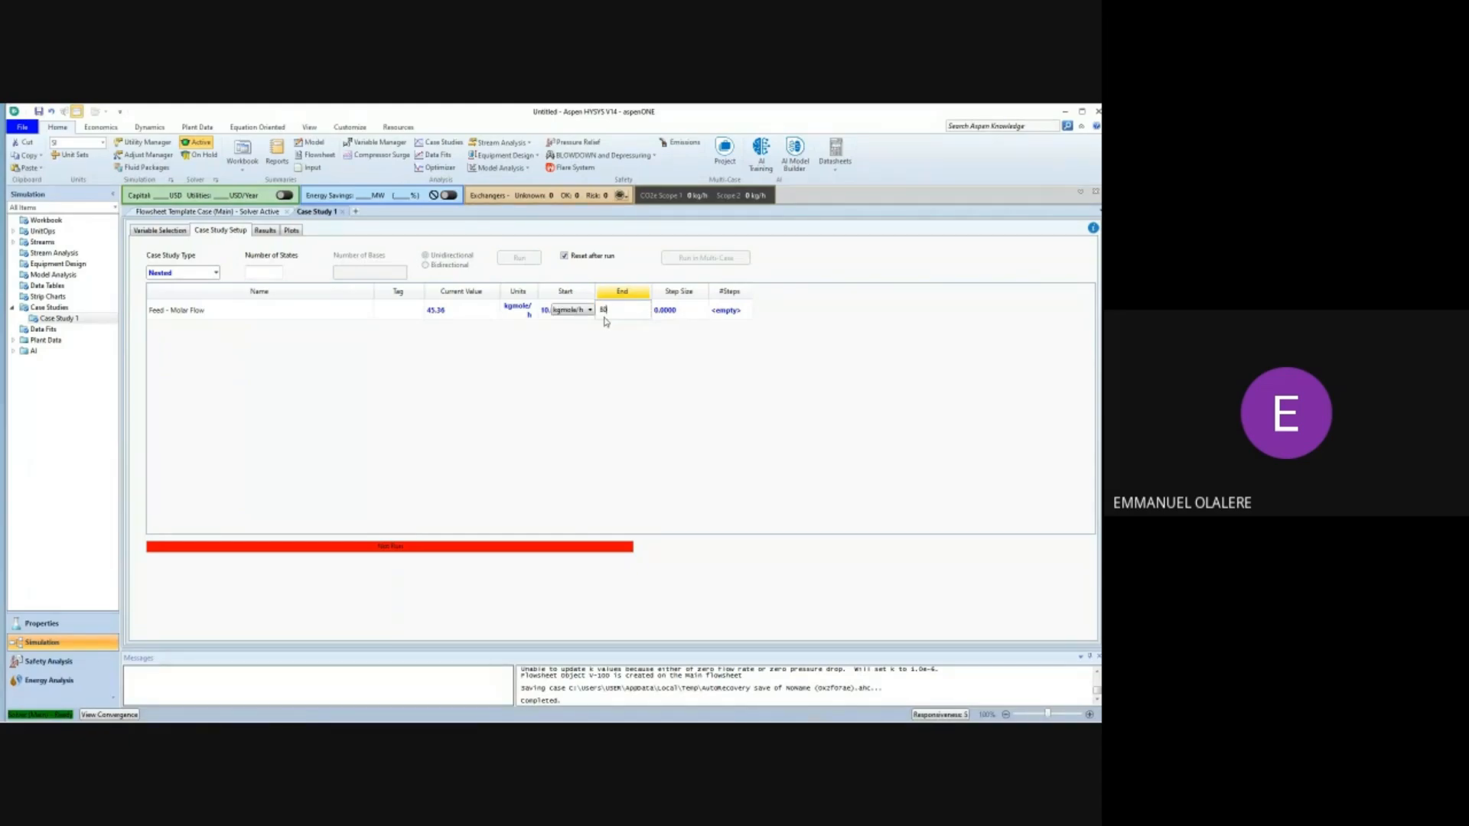
{"action": "left_click", "coordinate": [557, 309]}
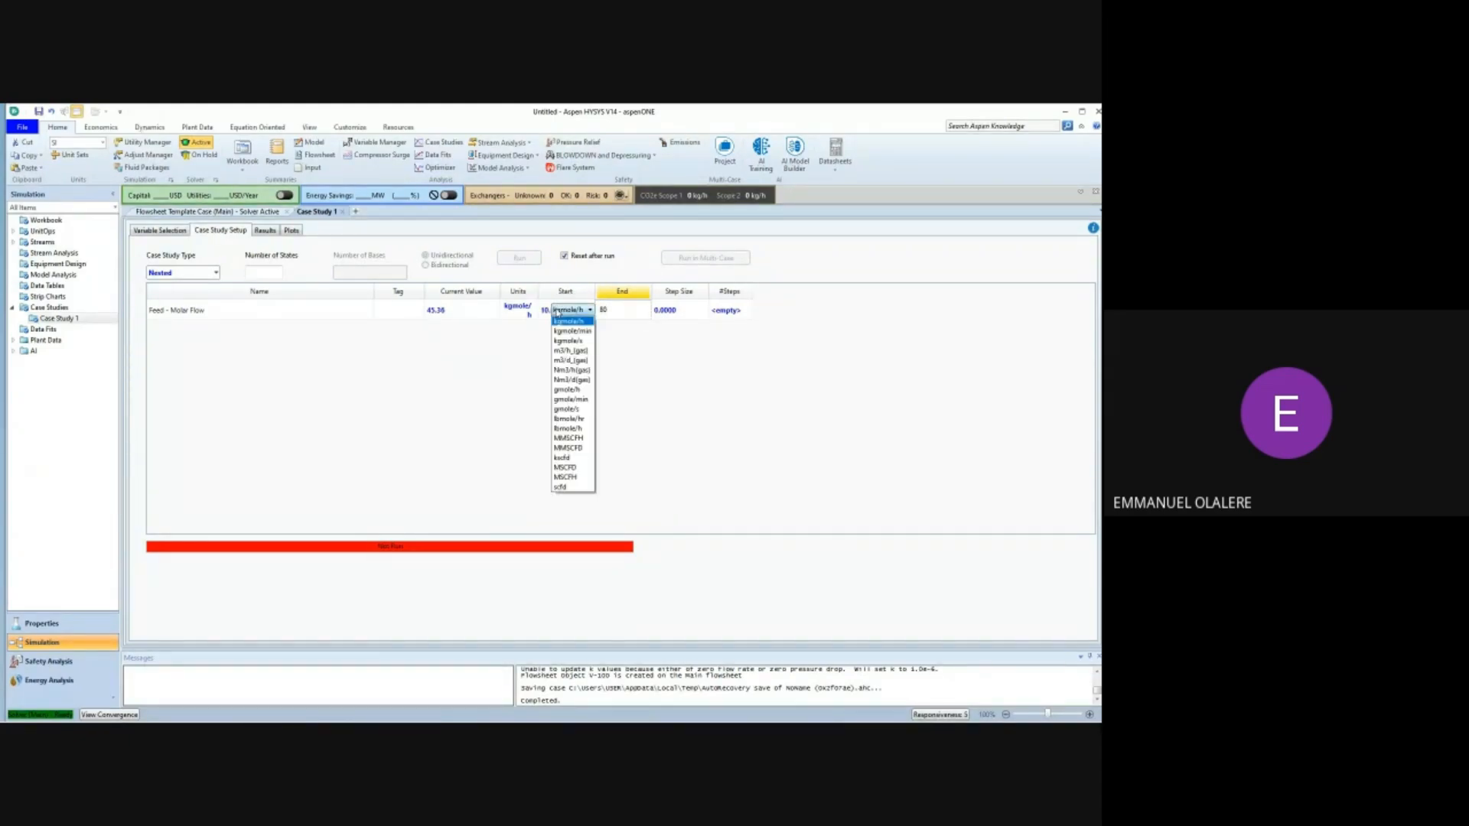
{"action": "left_click", "coordinate": [605, 323]}
{"action": "left_click", "coordinate": [683, 310]}
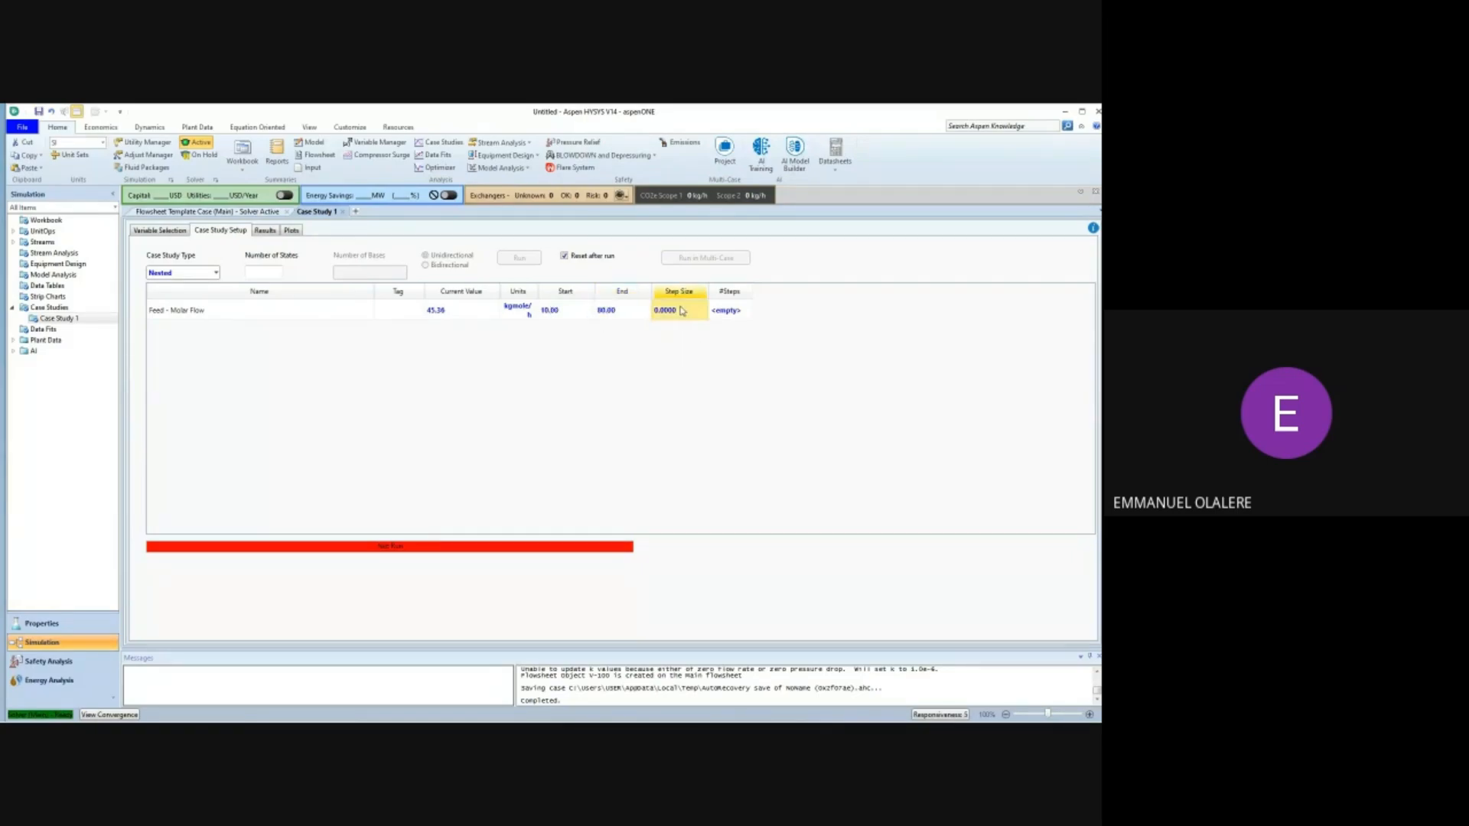
{"action": "type", "text": "5"}
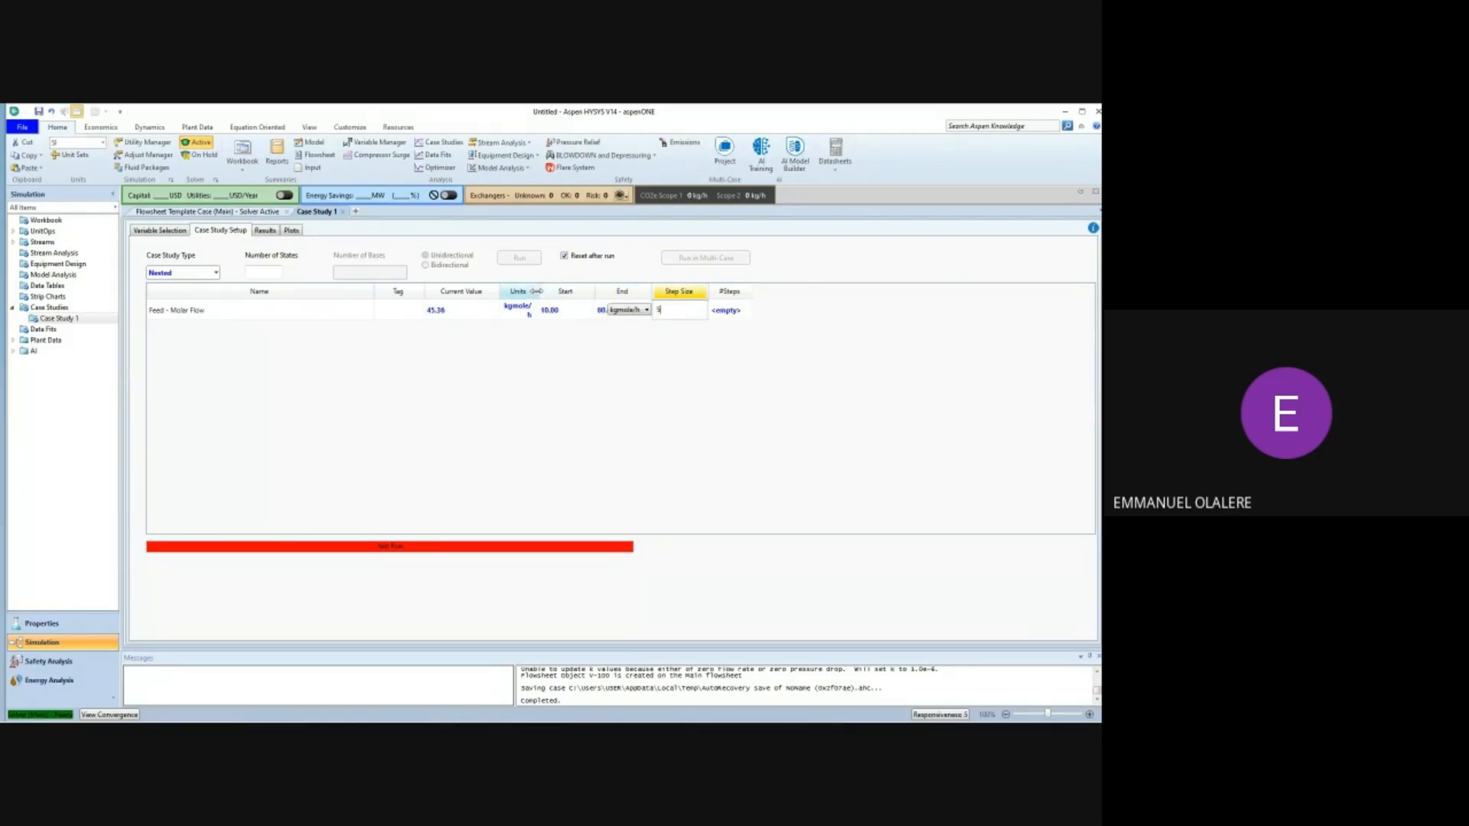
{"action": "mouse_move", "coordinate": [552, 314]}
{"action": "key", "text": "Return"}
{"action": "mouse_move", "coordinate": [665, 314]}
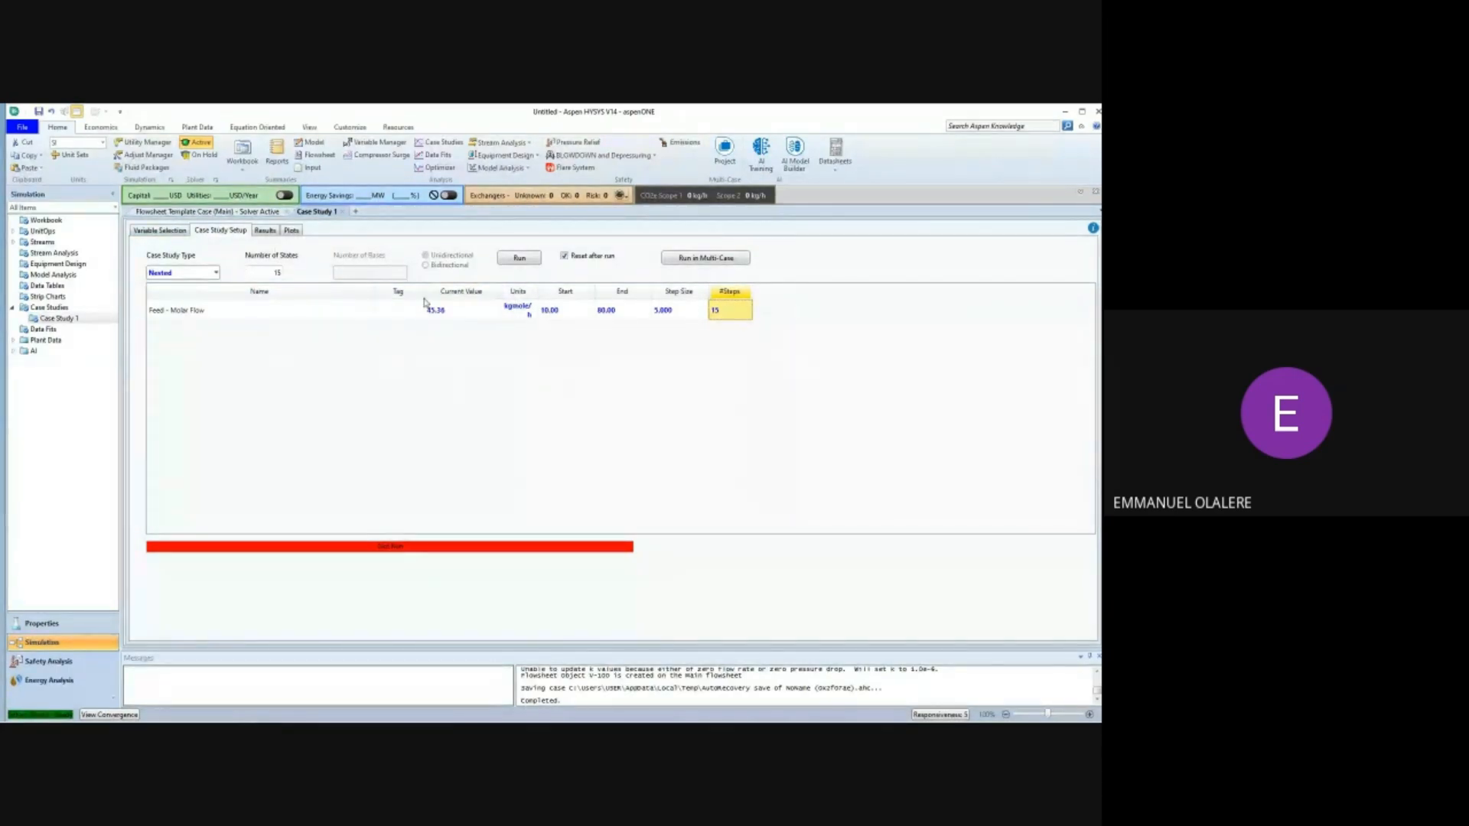
{"action": "left_click", "coordinate": [520, 260]}
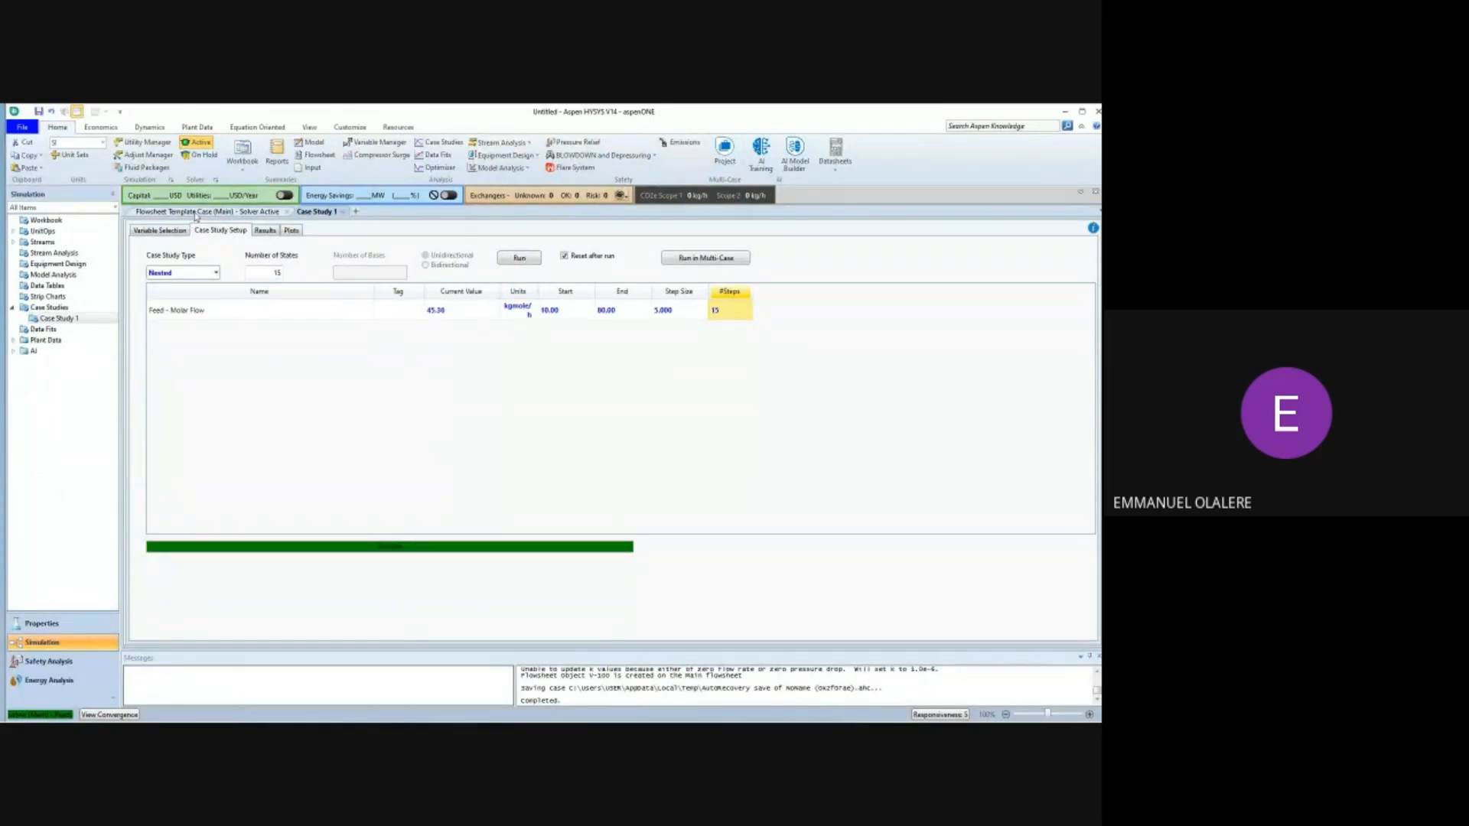
Review the case study's variables, setup and results table, and check the outlet stream conditions on the main flowsheet.
{"action": "left_click", "coordinate": [177, 231]}
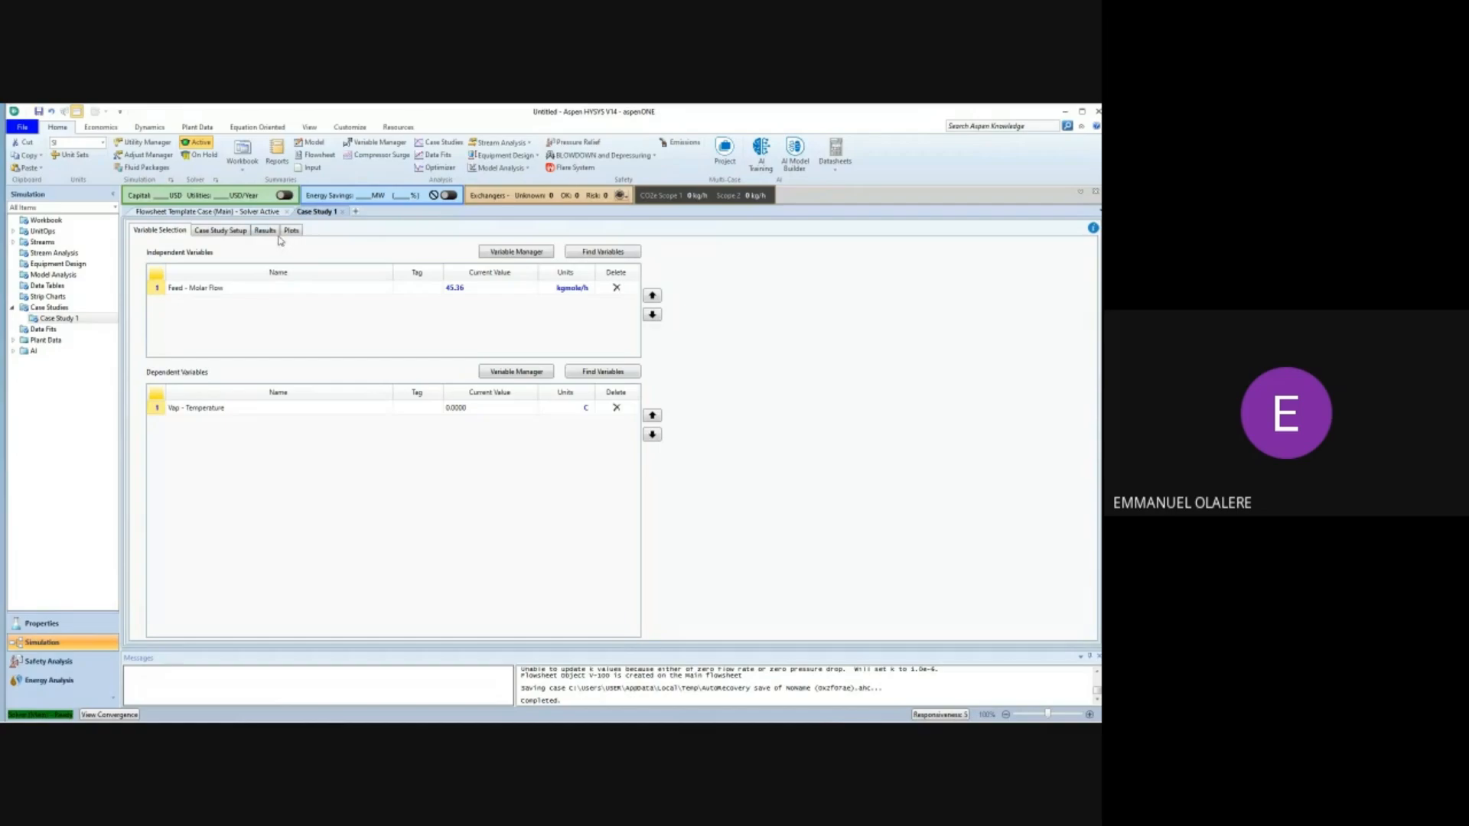
{"action": "left_click", "coordinate": [227, 231]}
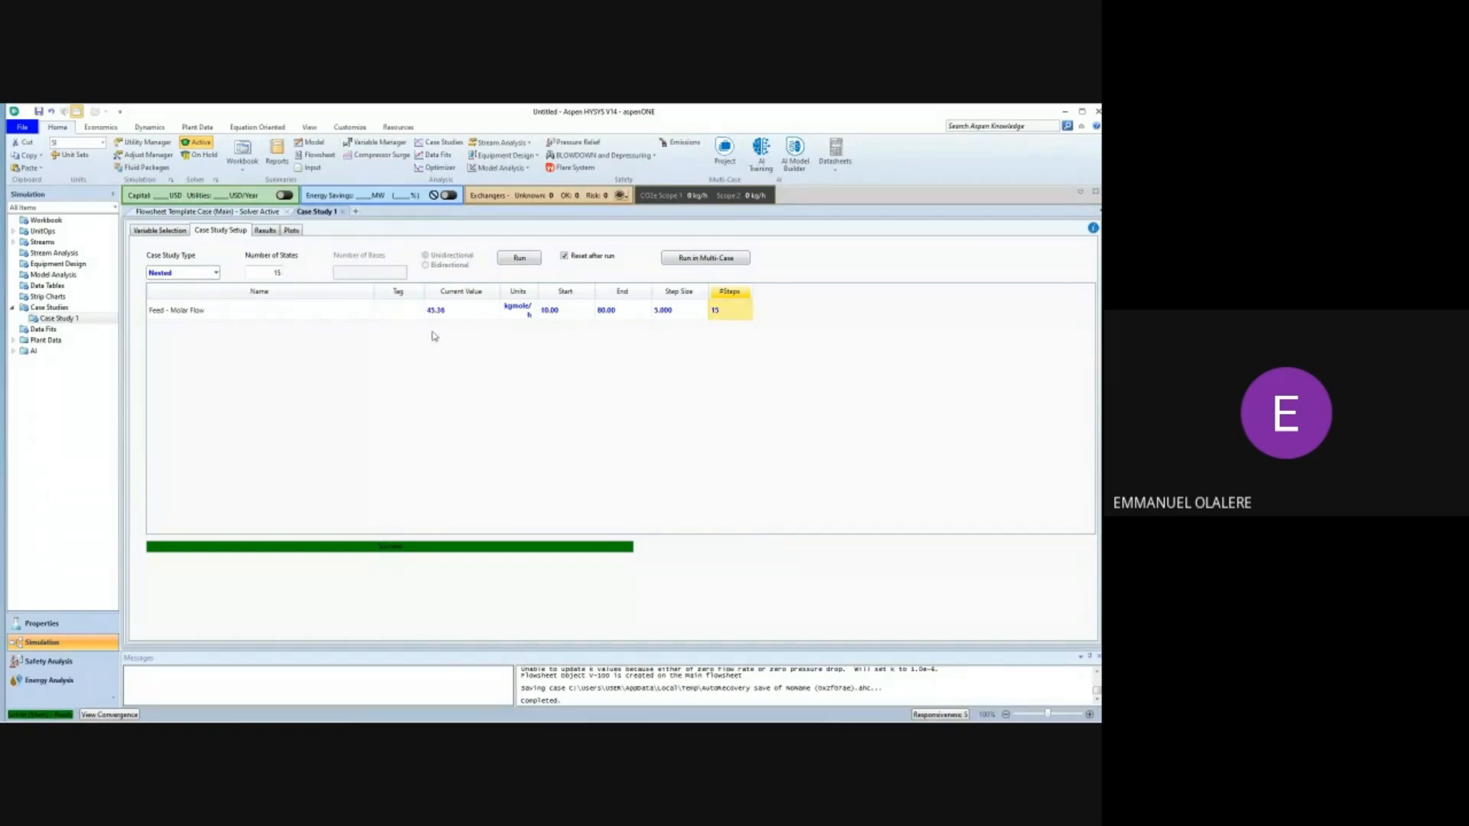
{"action": "left_click", "coordinate": [264, 231]}
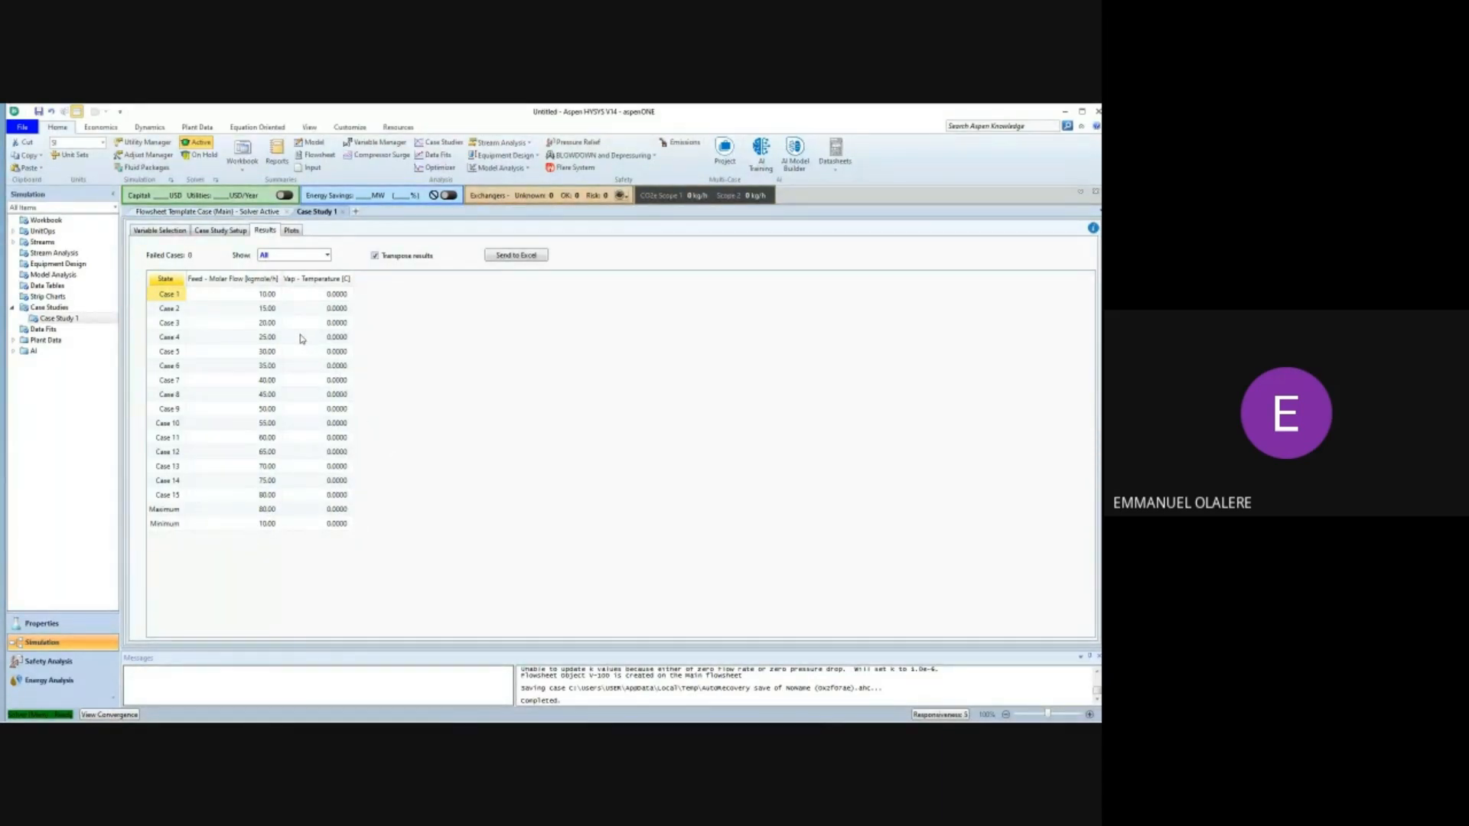
{"action": "left_click", "coordinate": [203, 211]}
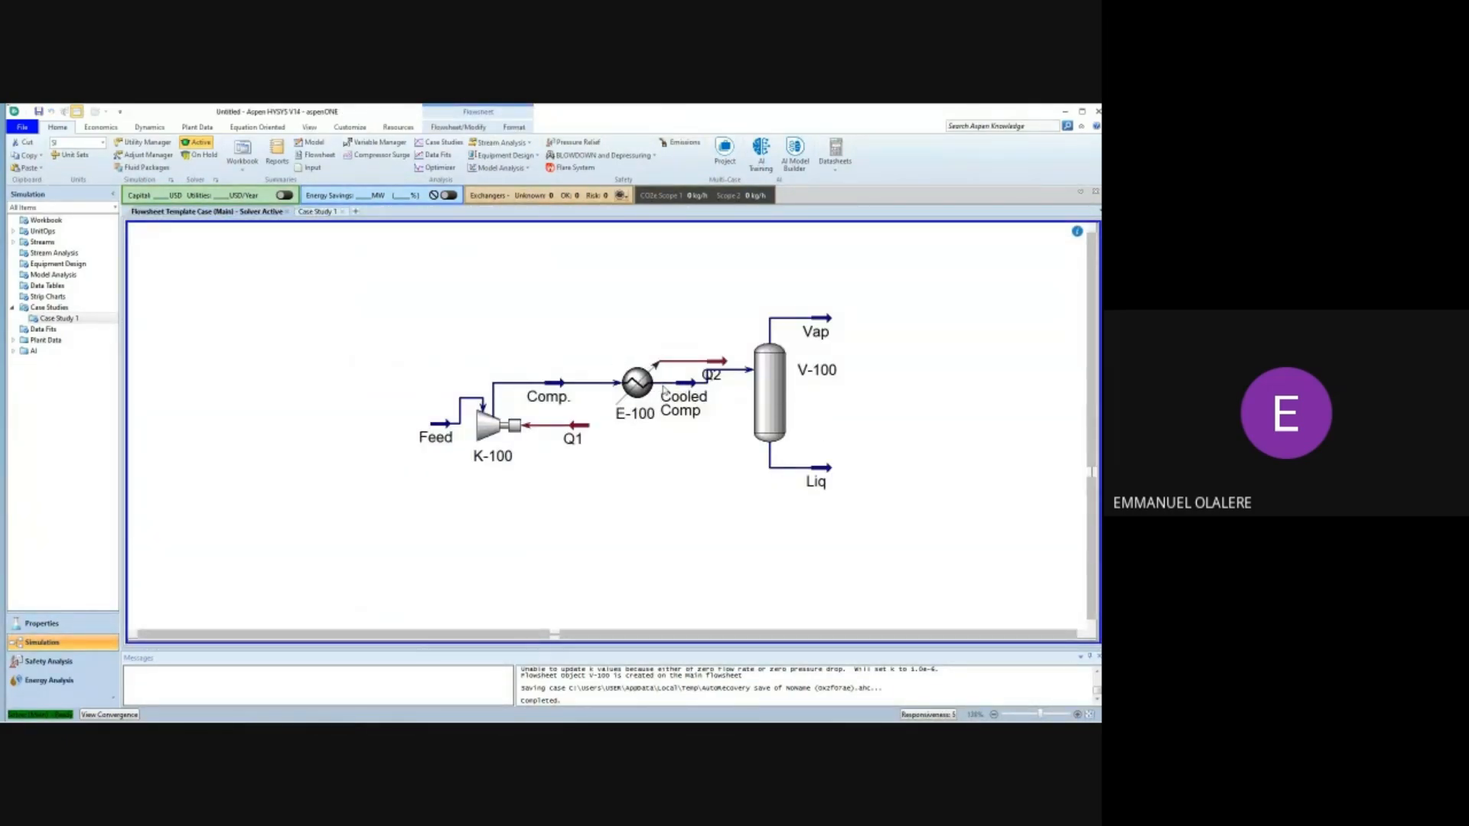
{"action": "mouse_move", "coordinate": [703, 396]}
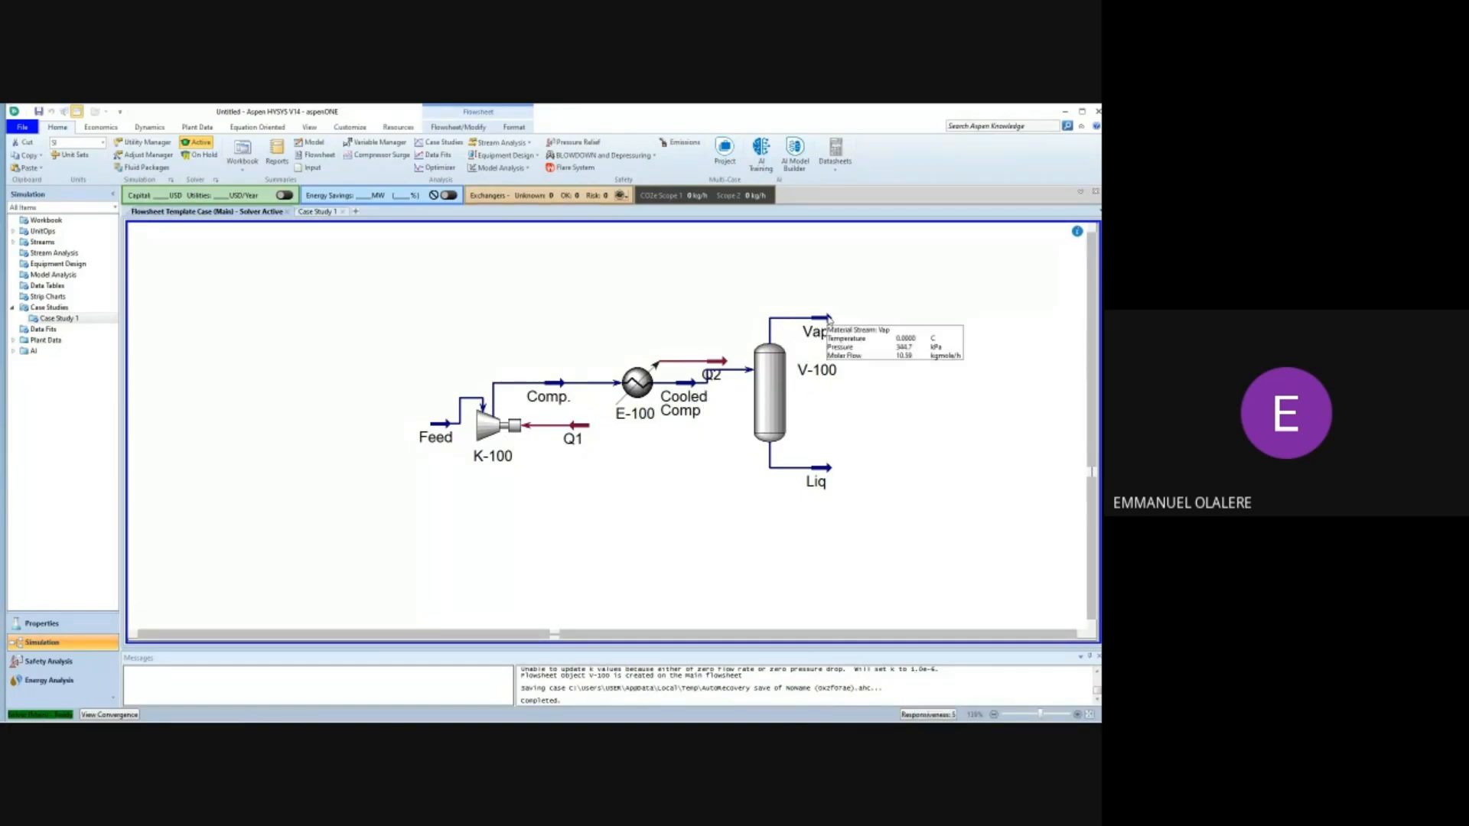
{"action": "mouse_move", "coordinate": [820, 475]}
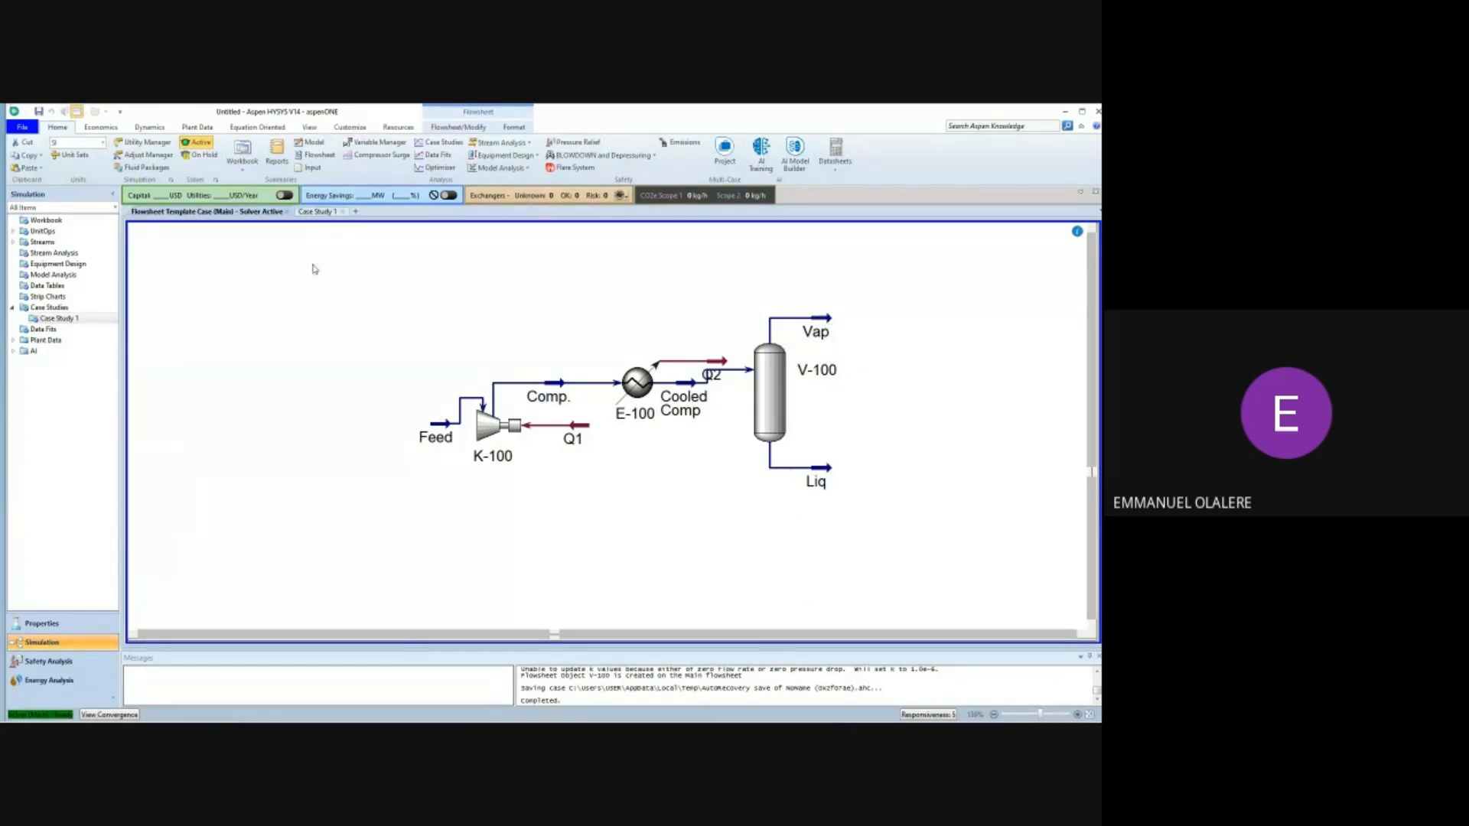
Return to Case Study 1 and examine its tabulated results and the plot of Vap temperature against Feed molar flow.
{"action": "left_click", "coordinate": [316, 212]}
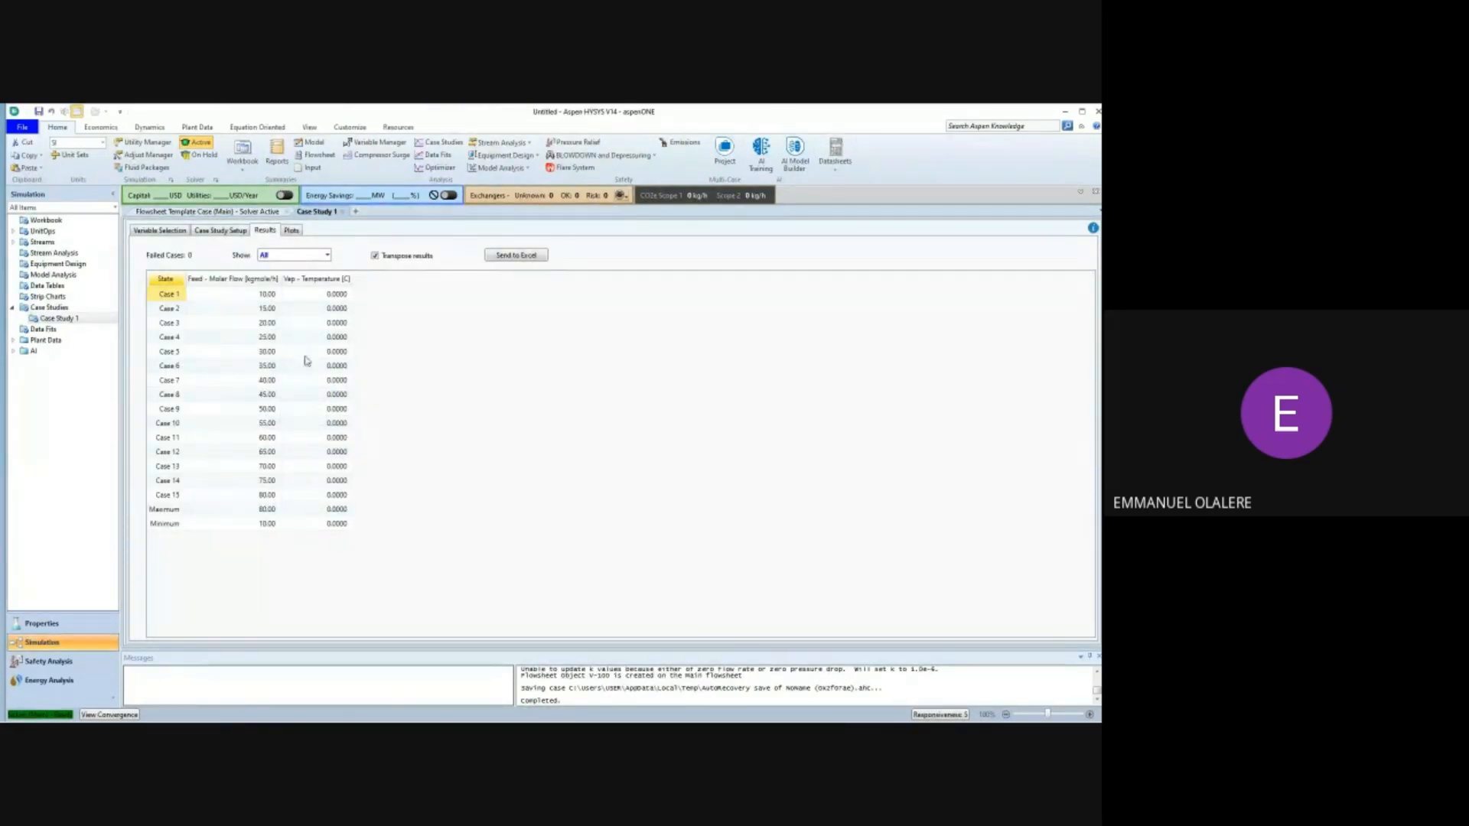
{"action": "left_click", "coordinate": [152, 231]}
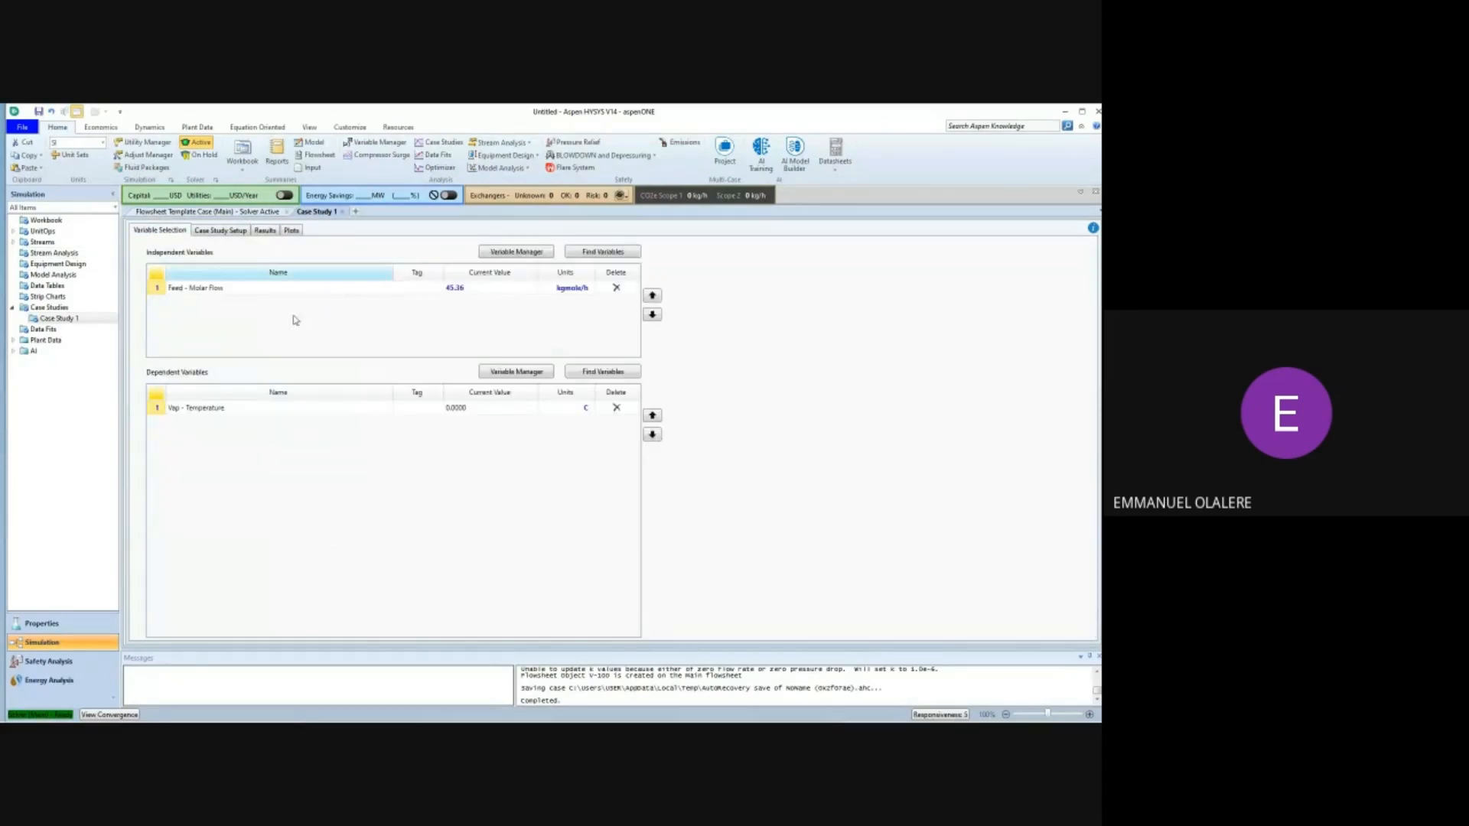
{"action": "left_click", "coordinate": [221, 230]}
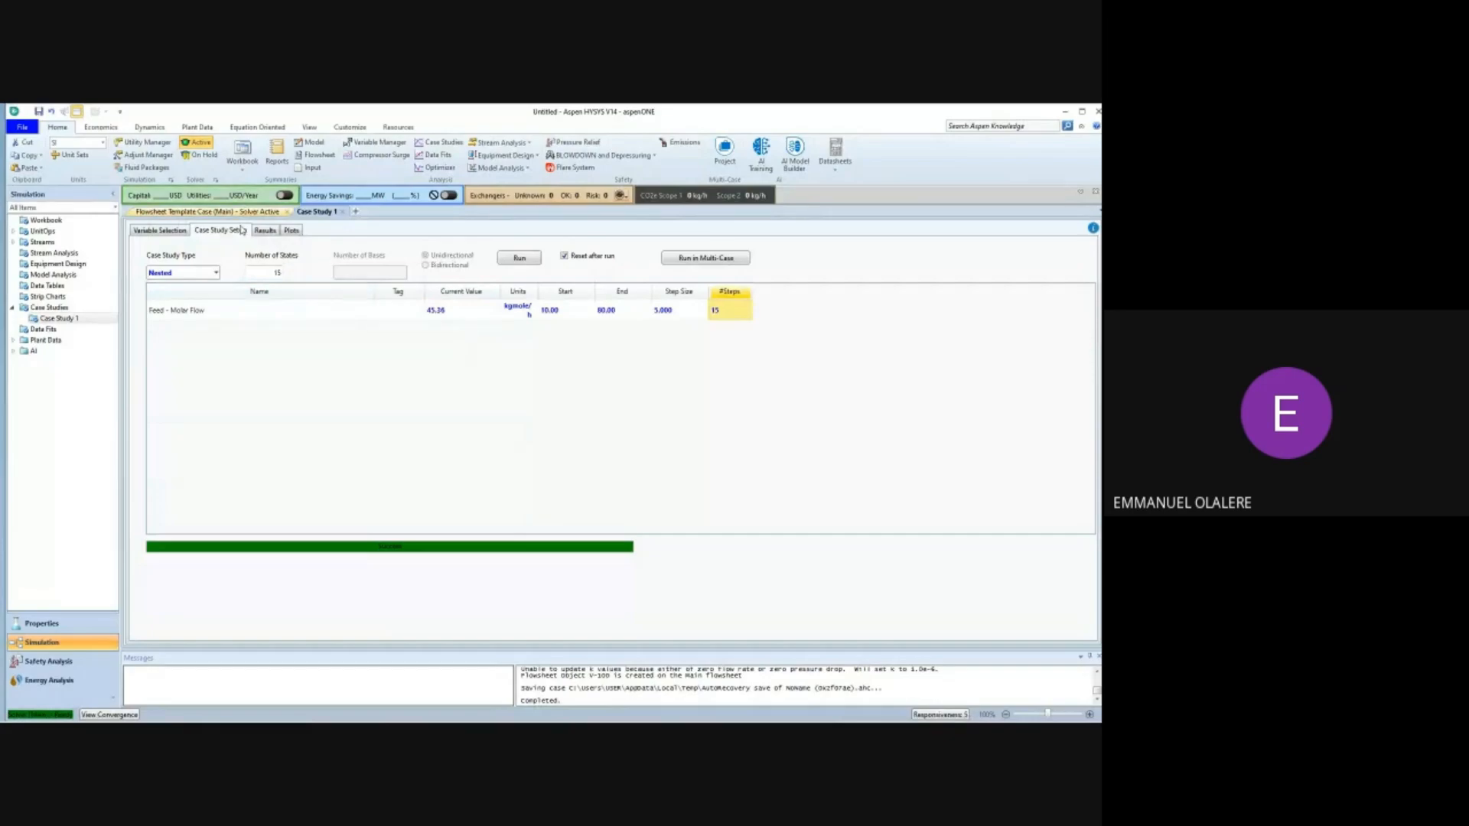
{"action": "left_click", "coordinate": [263, 234]}
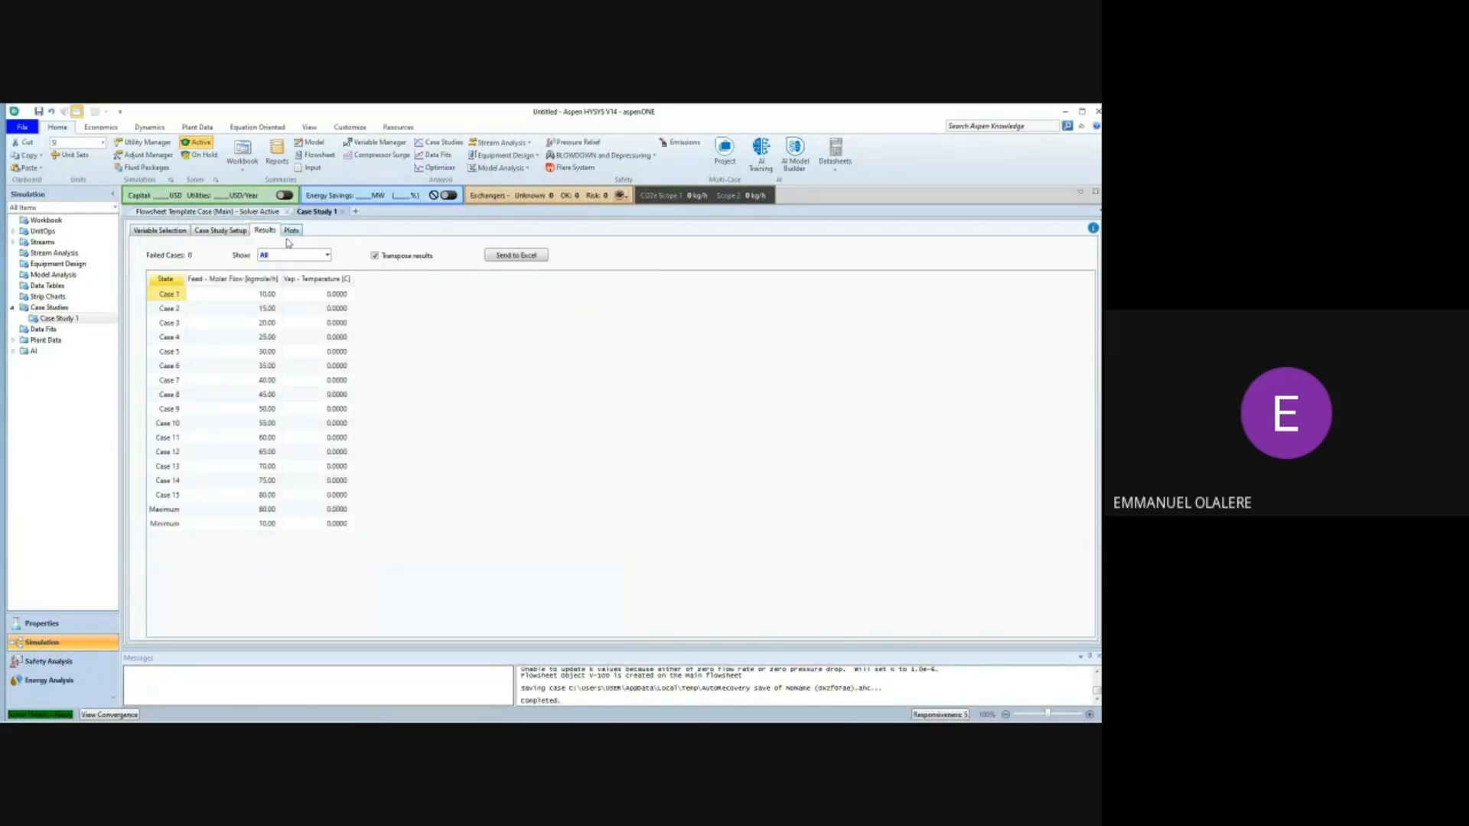
{"action": "left_click", "coordinate": [292, 233]}
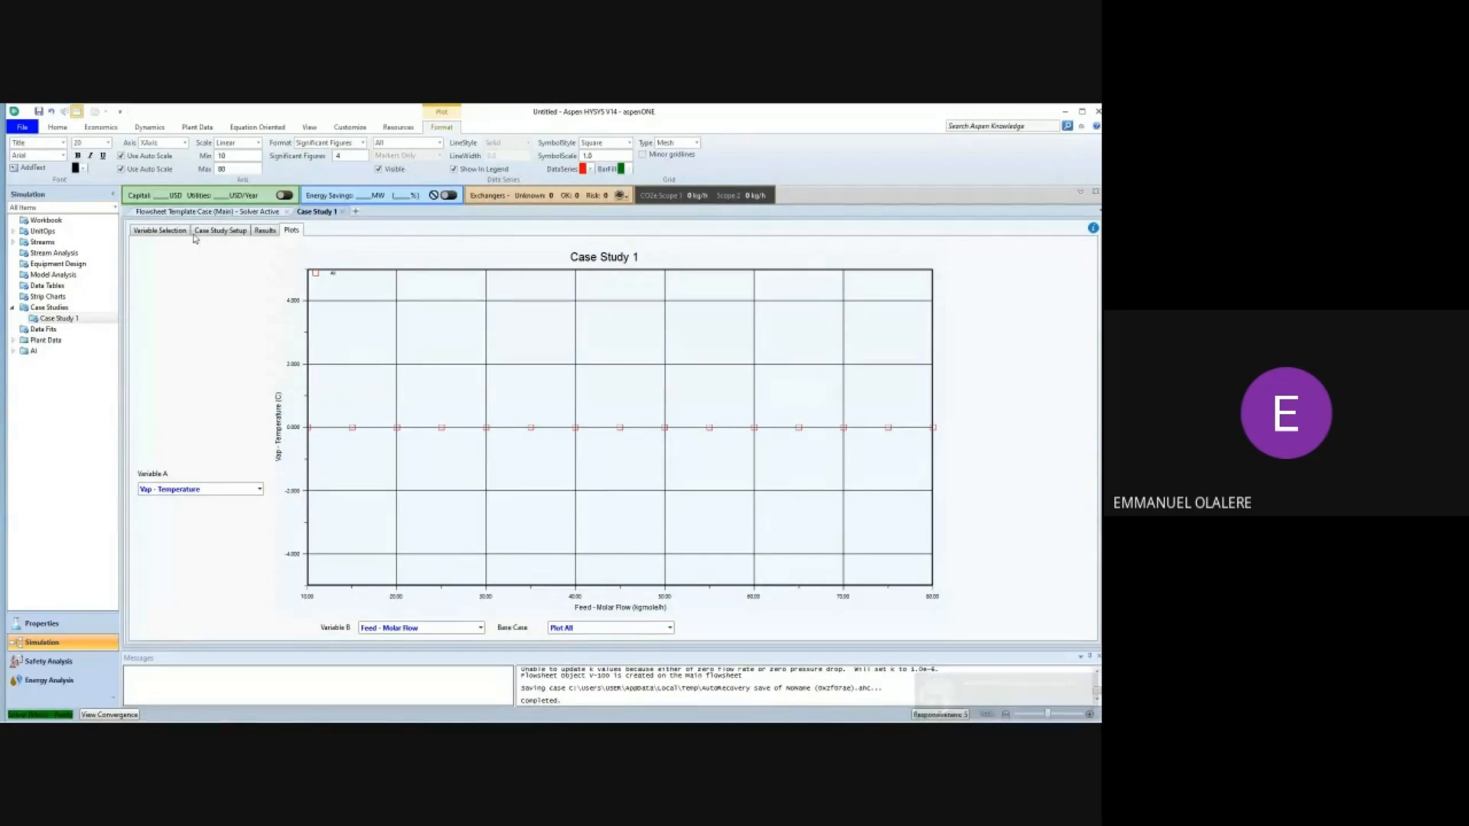
Return to the main flowsheet, then switch to the PDF document and read Problem Statement 2 on the simple distillation column.
{"action": "left_click", "coordinate": [183, 212]}
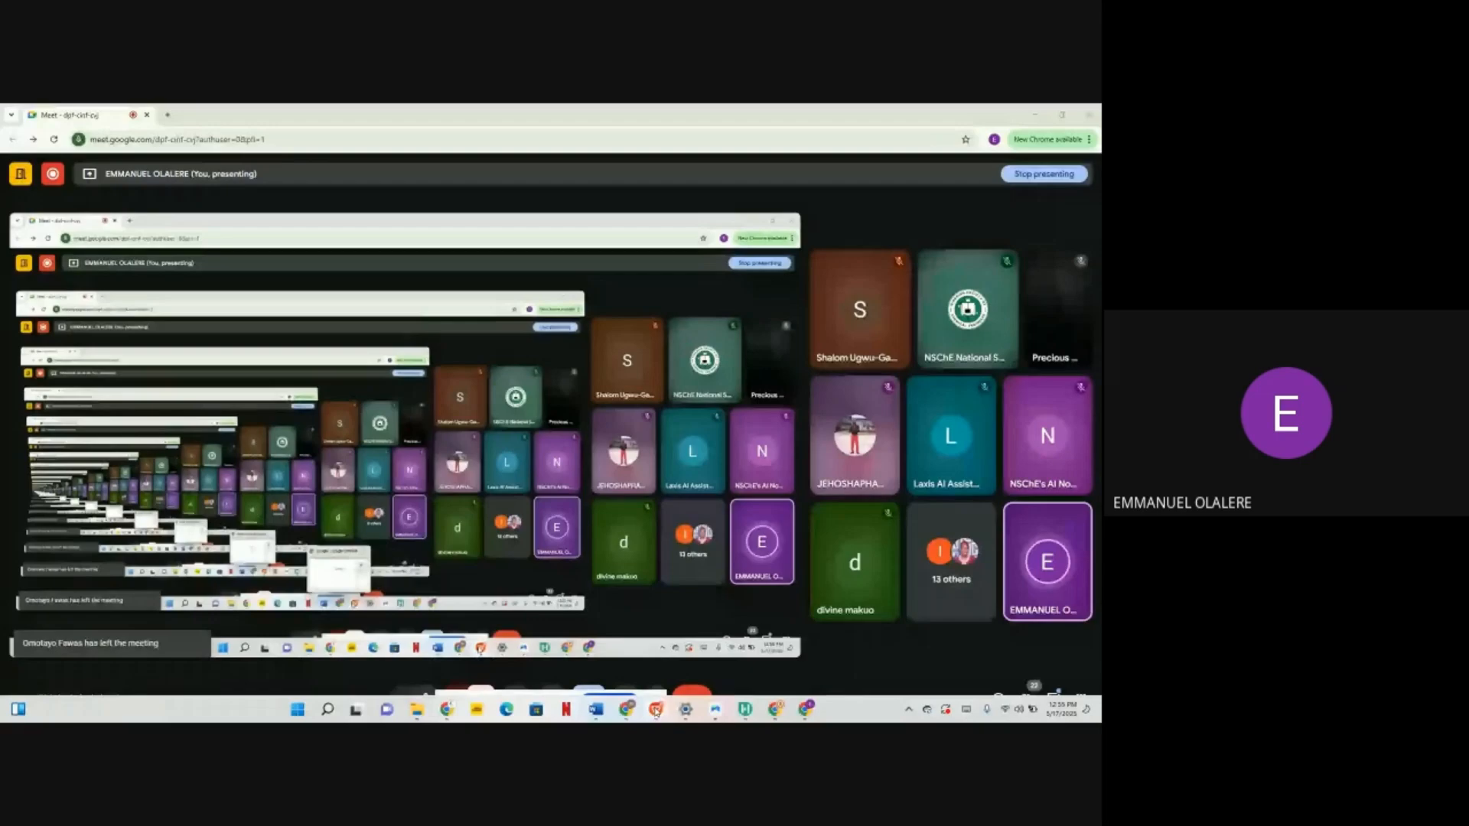
{"action": "mouse_move", "coordinate": [661, 706]}
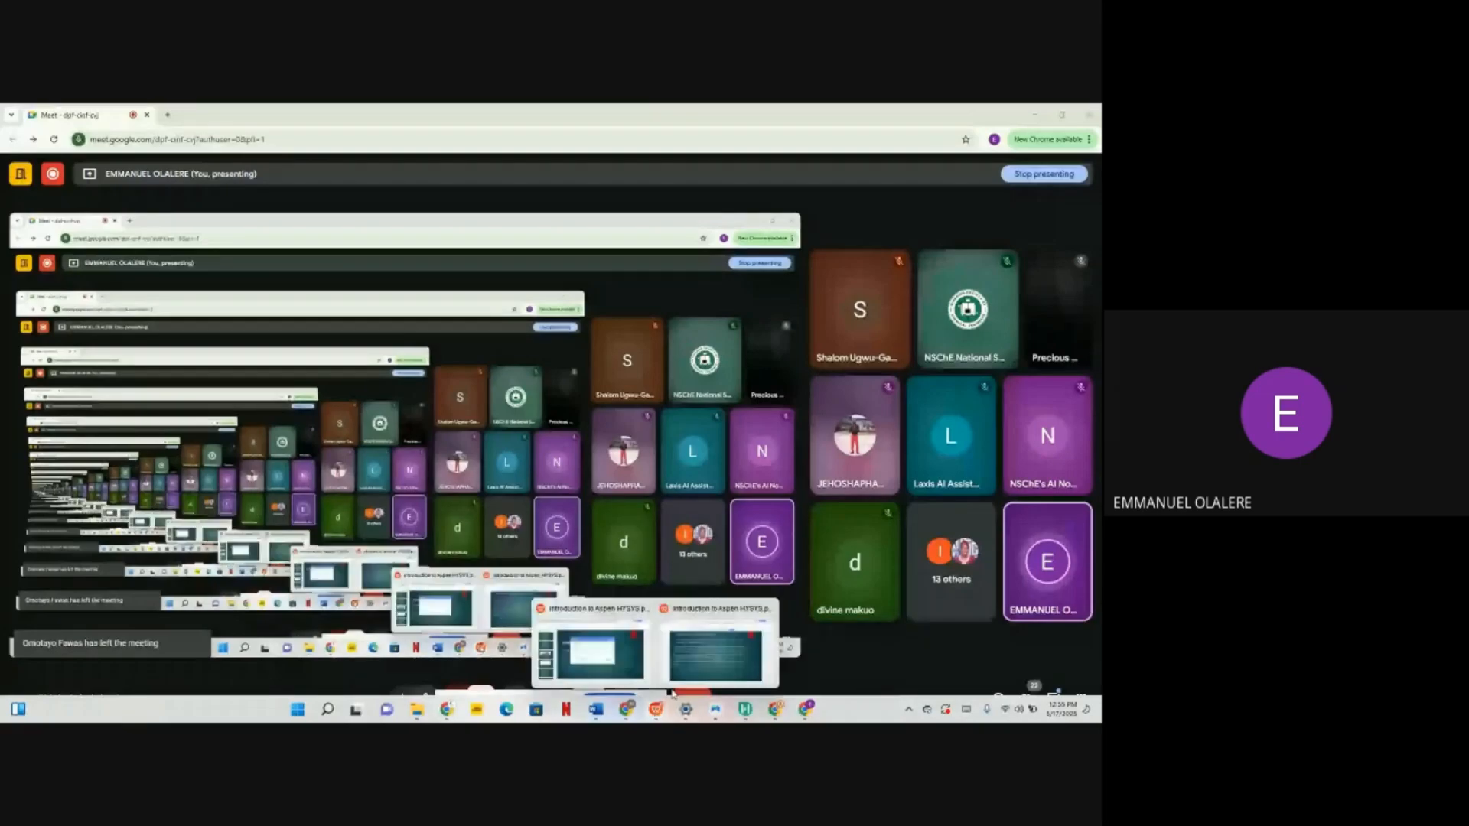
{"action": "left_click", "coordinate": [705, 654]}
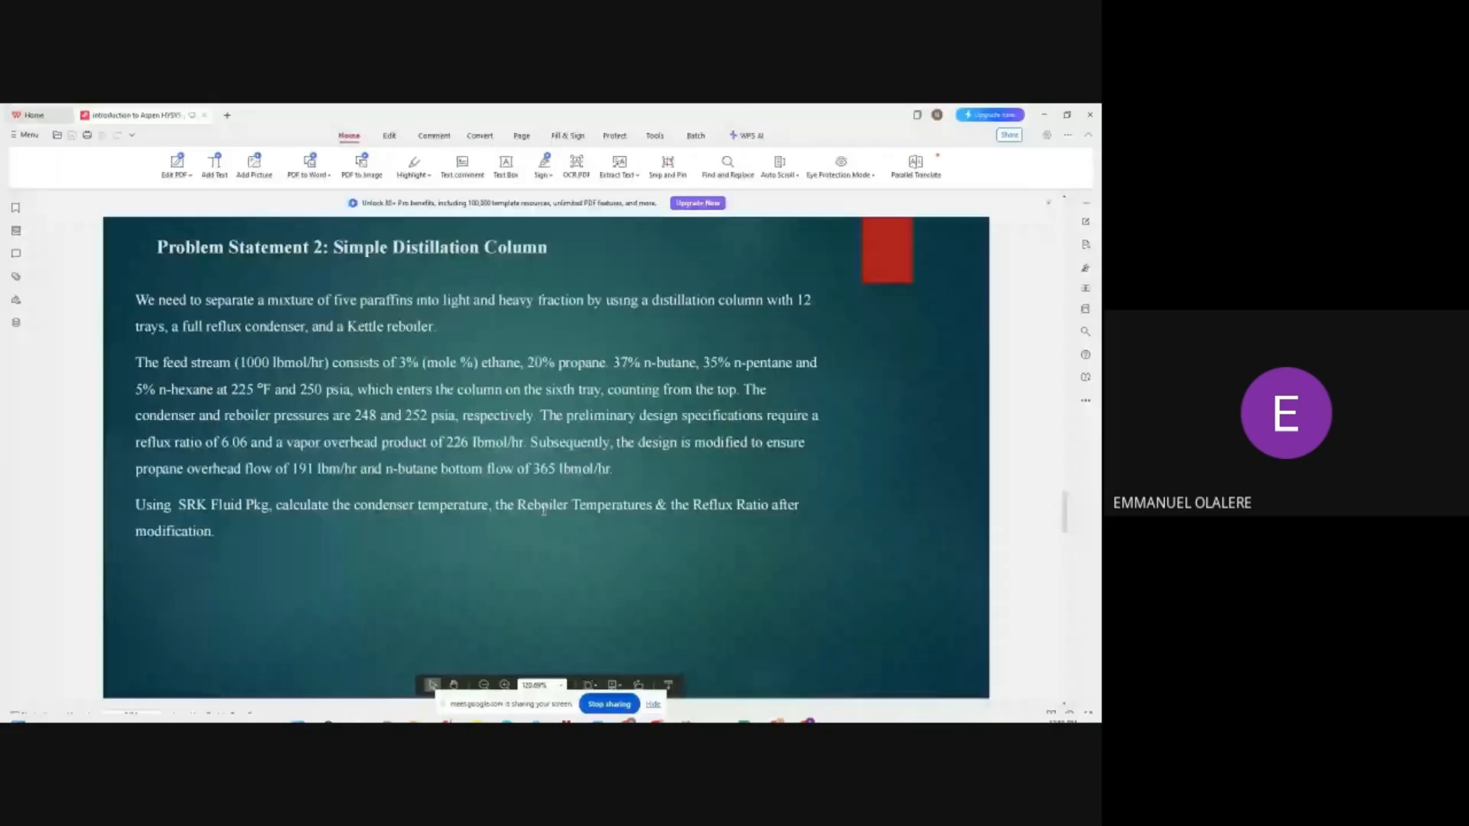
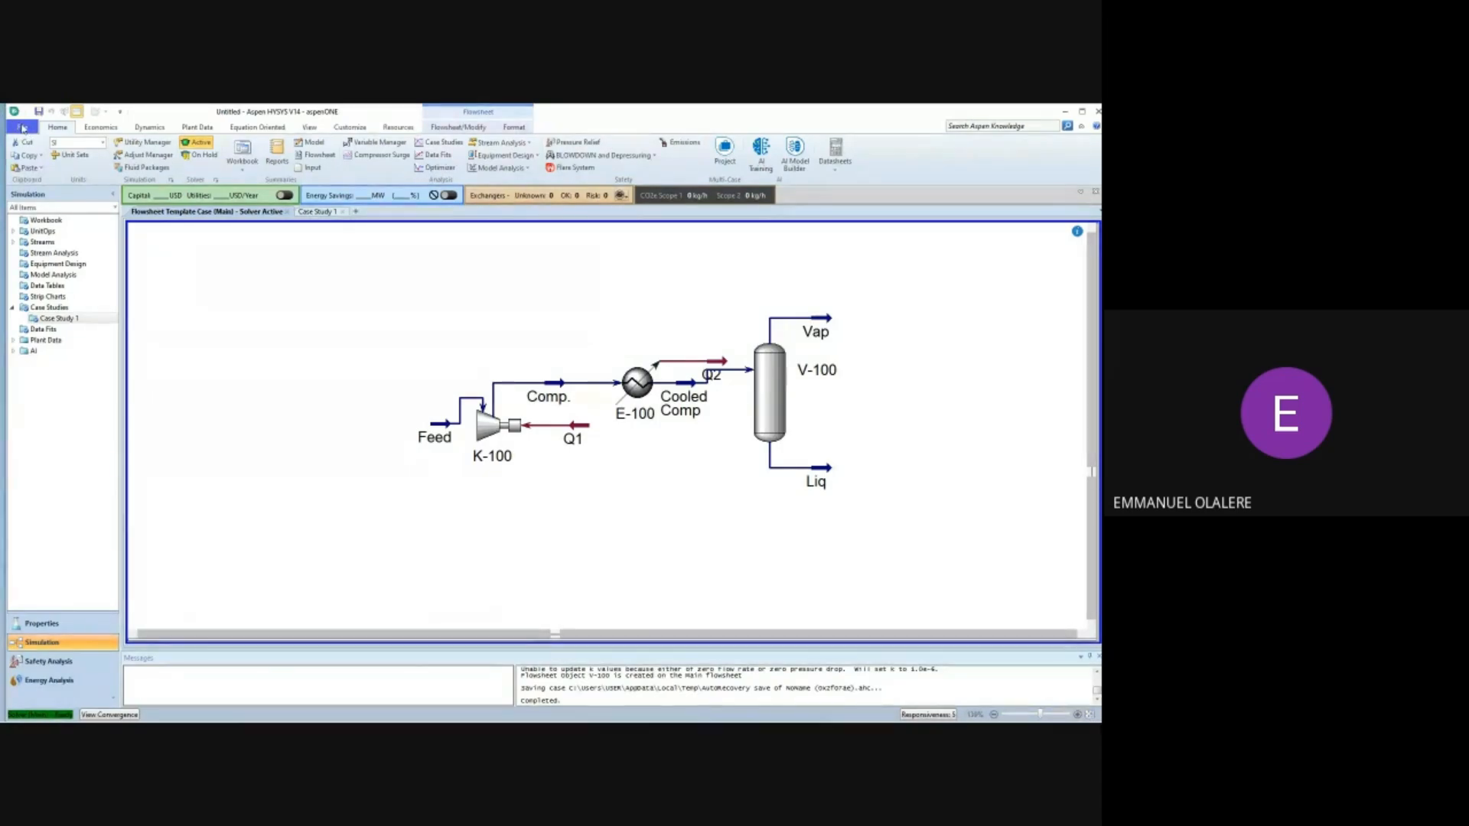
Switch back to Aspen HYSYS, create a new template case and add an empty component list from the HYSYS databanks.
{"action": "left_click", "coordinate": [22, 129]}
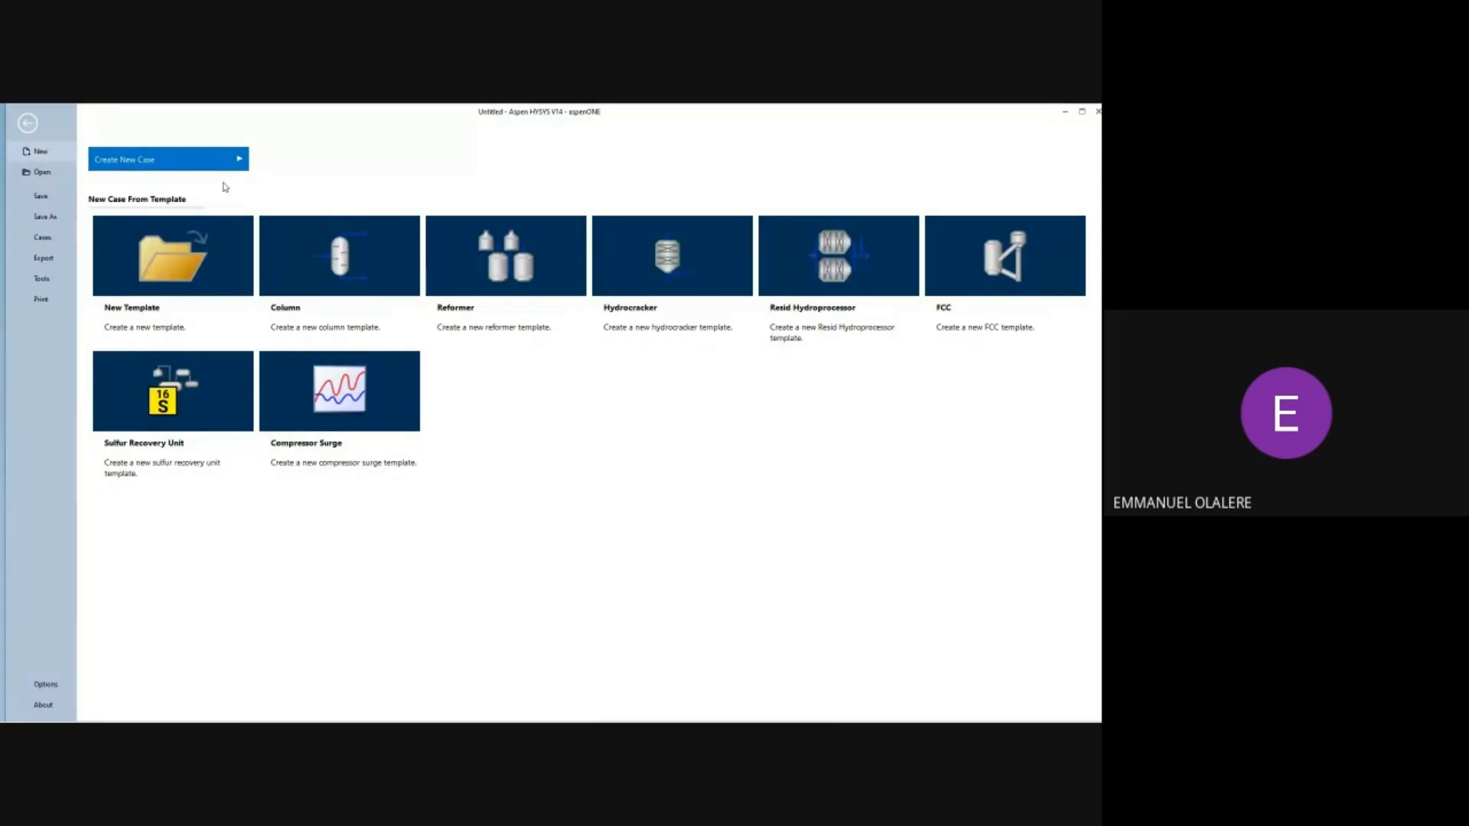
{"action": "left_click", "coordinate": [171, 256]}
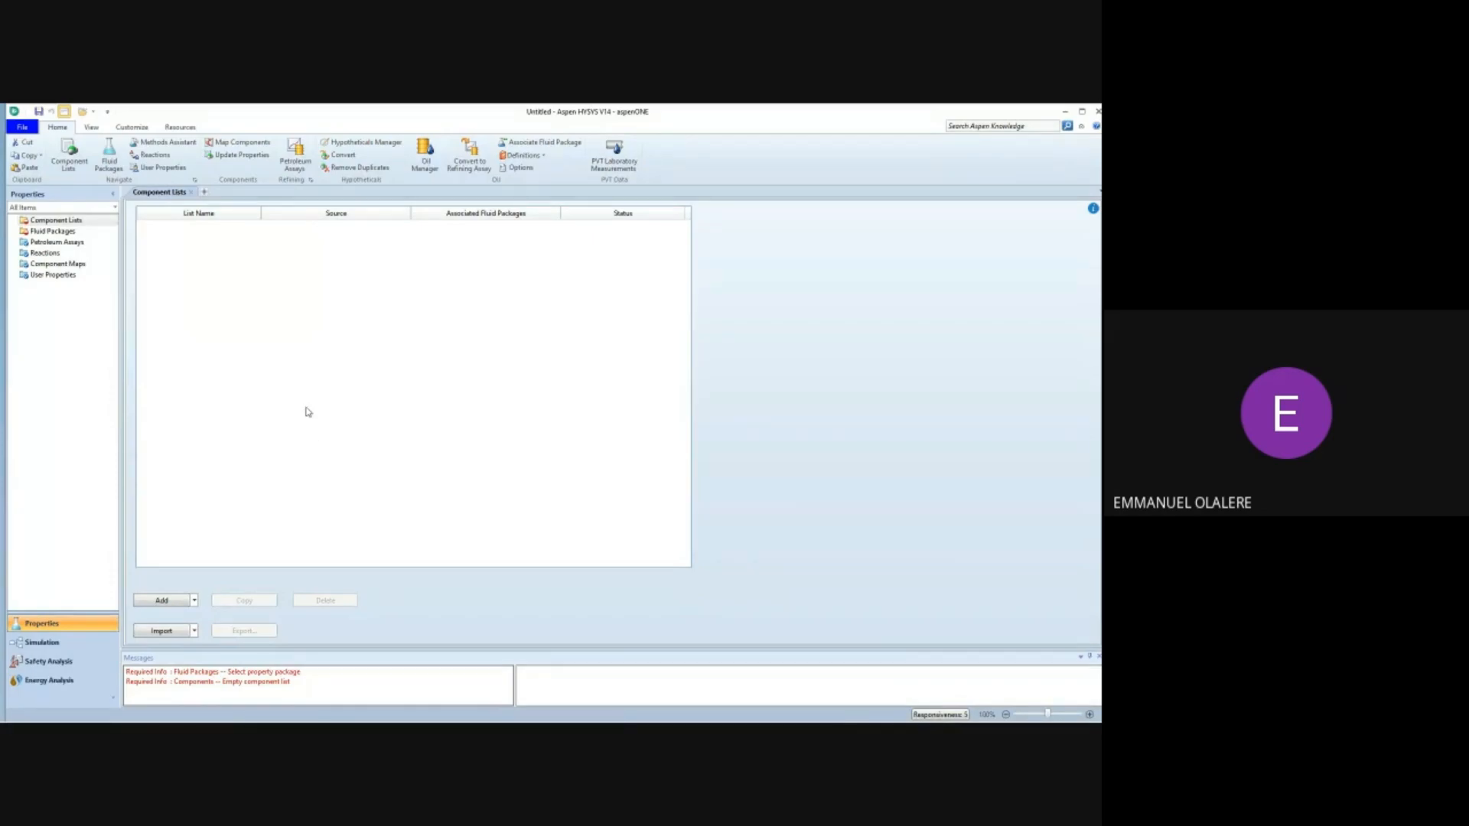
{"action": "left_click", "coordinate": [76, 220]}
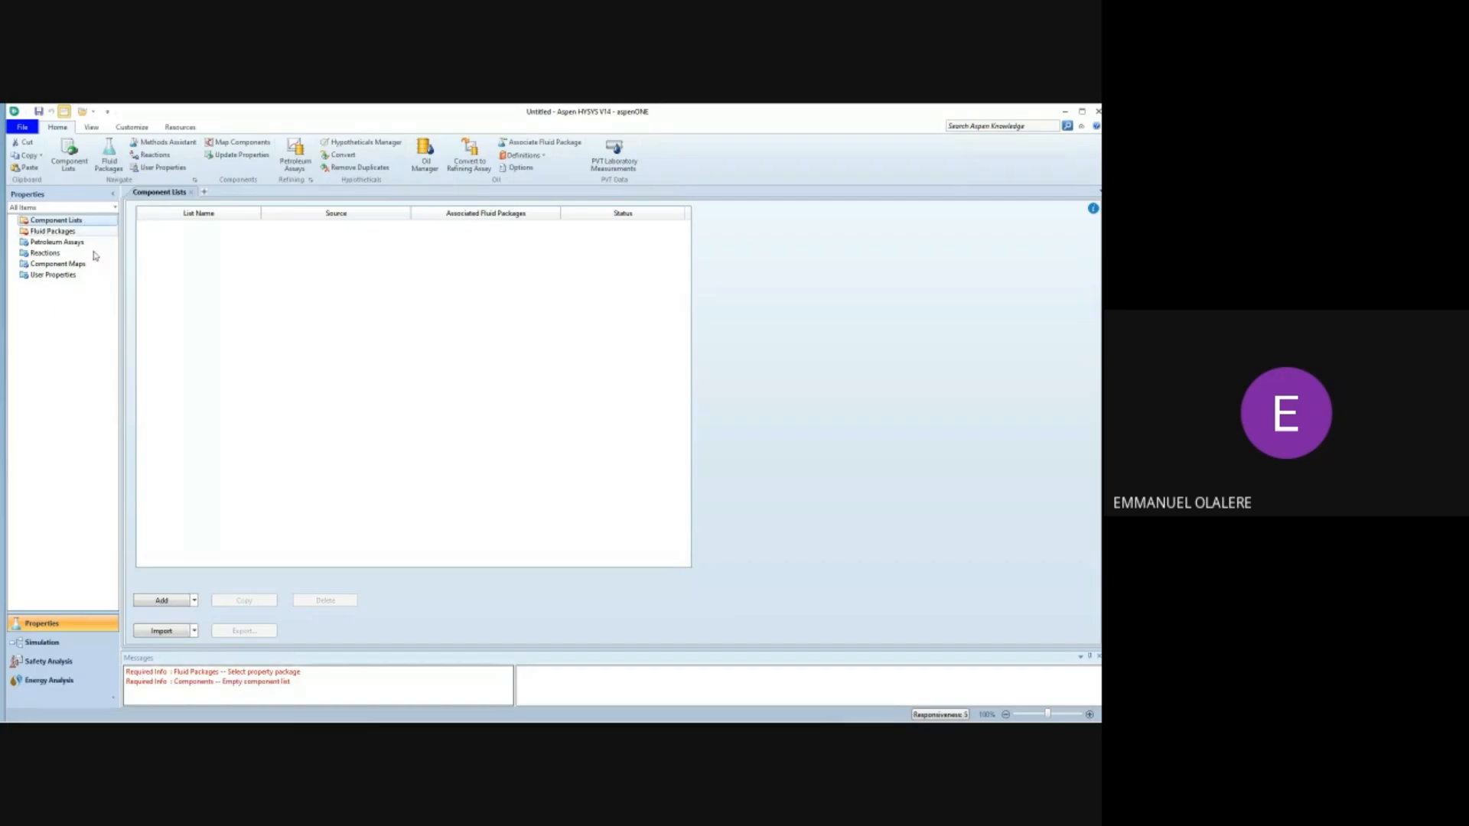
{"action": "left_click", "coordinate": [163, 600]}
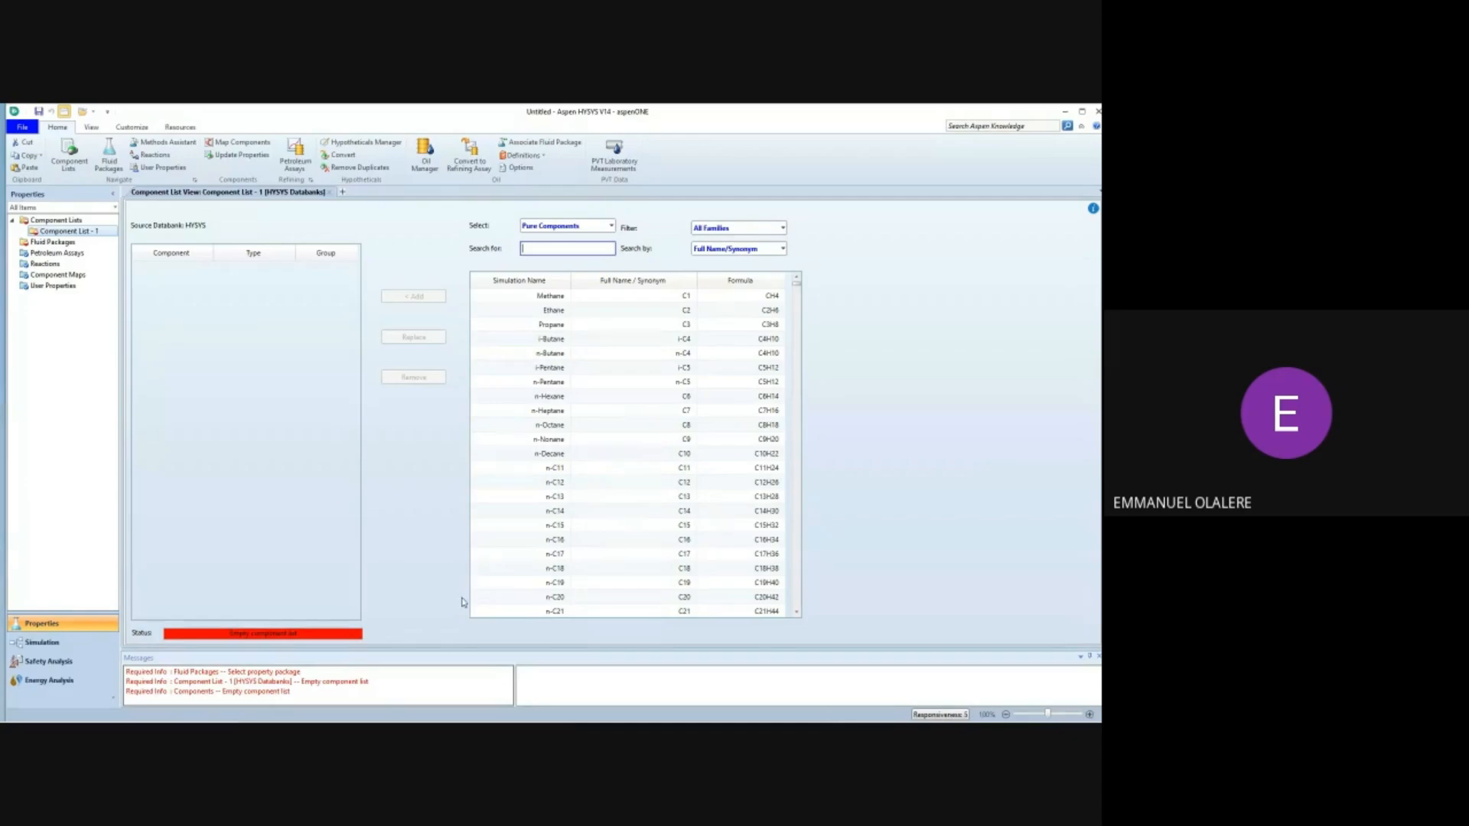
Add ethane, propane, n-butane, n-pentane and n-hexane to the component list.
{"action": "left_click", "coordinate": [549, 310]}
{"action": "left_click", "coordinate": [414, 296]}
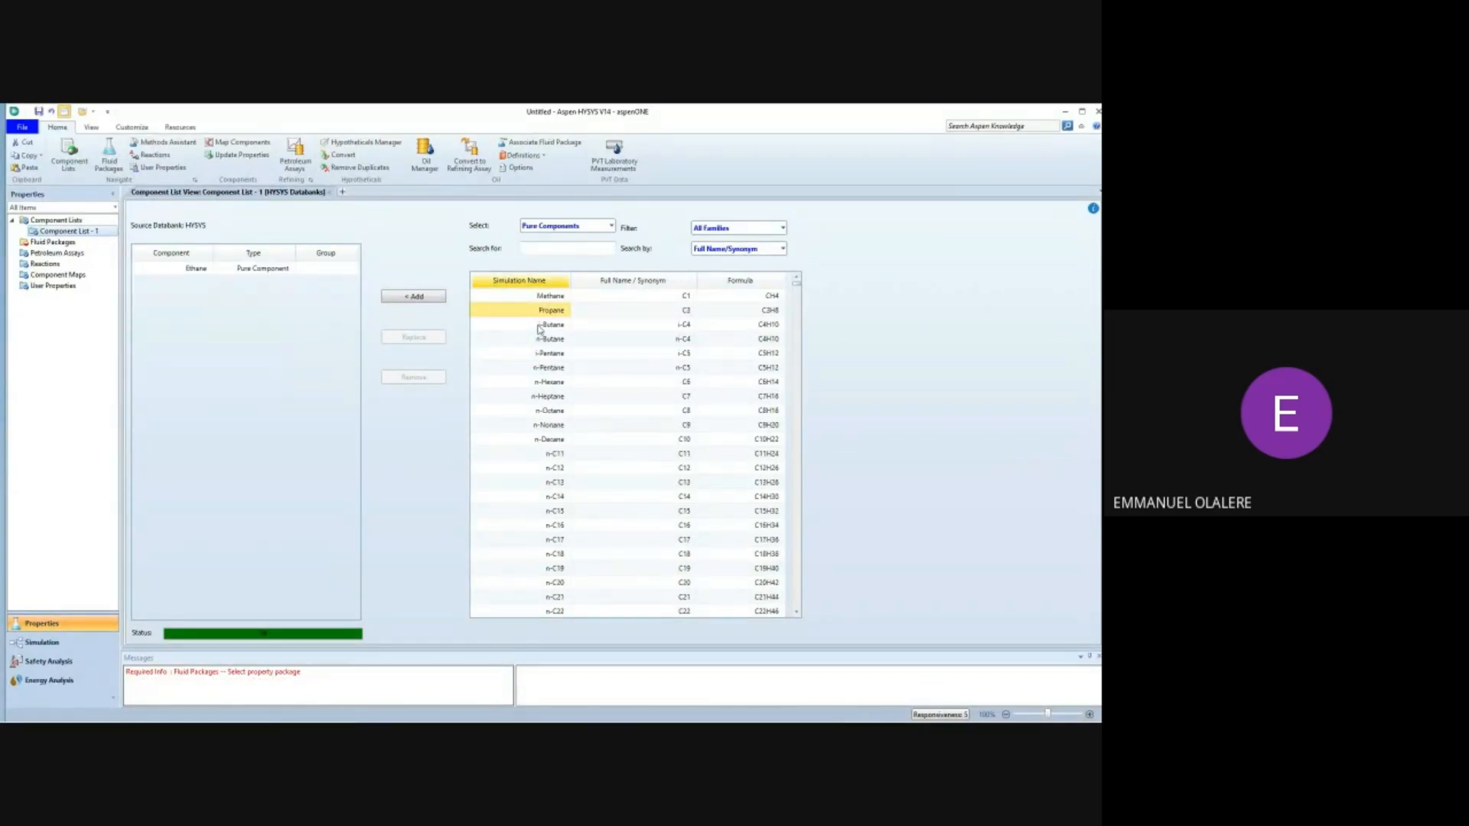
{"action": "left_click", "coordinate": [434, 297]}
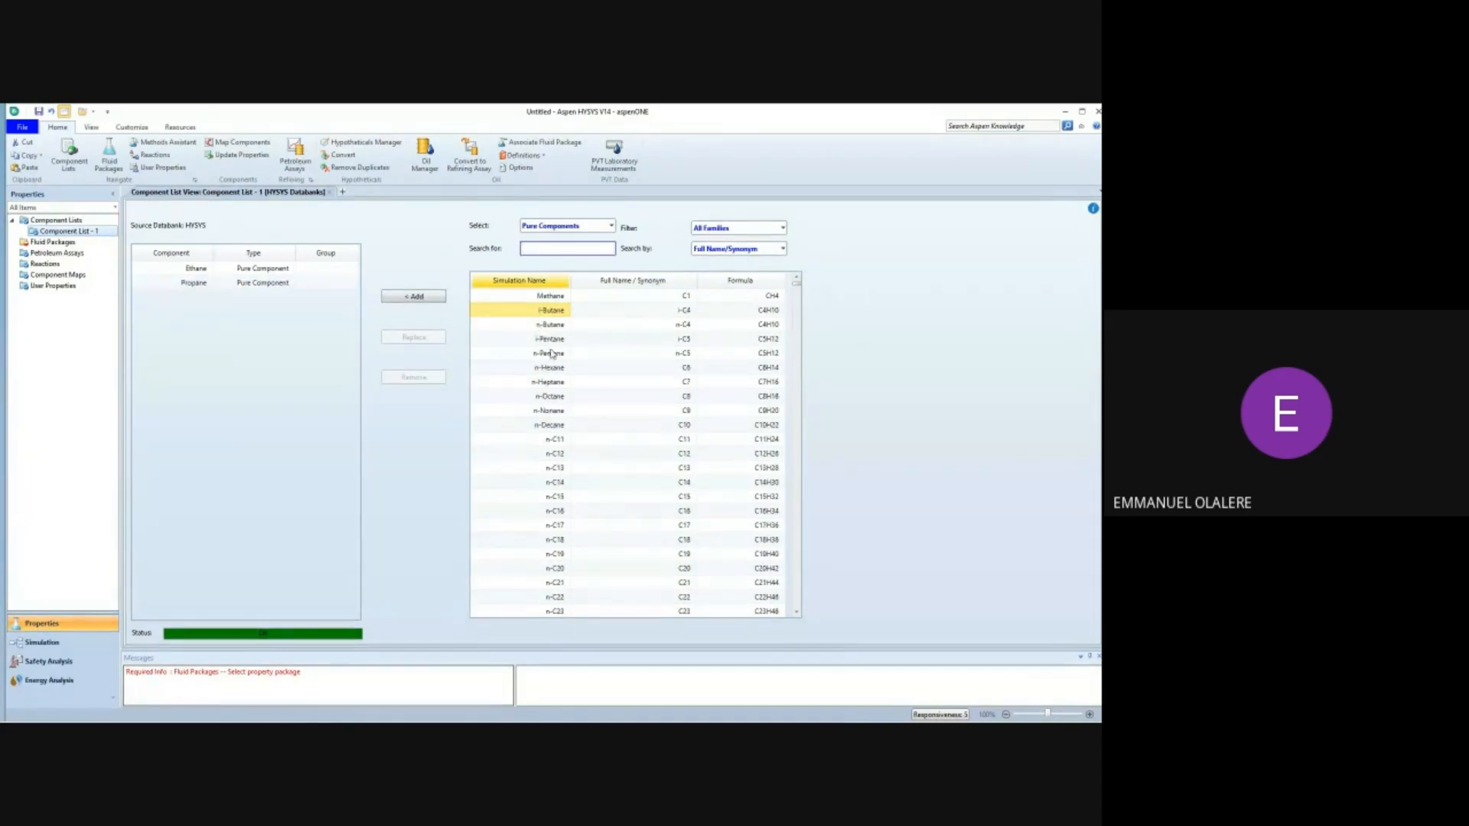
{"action": "left_click", "coordinate": [539, 324]}
{"action": "left_click", "coordinate": [411, 296]}
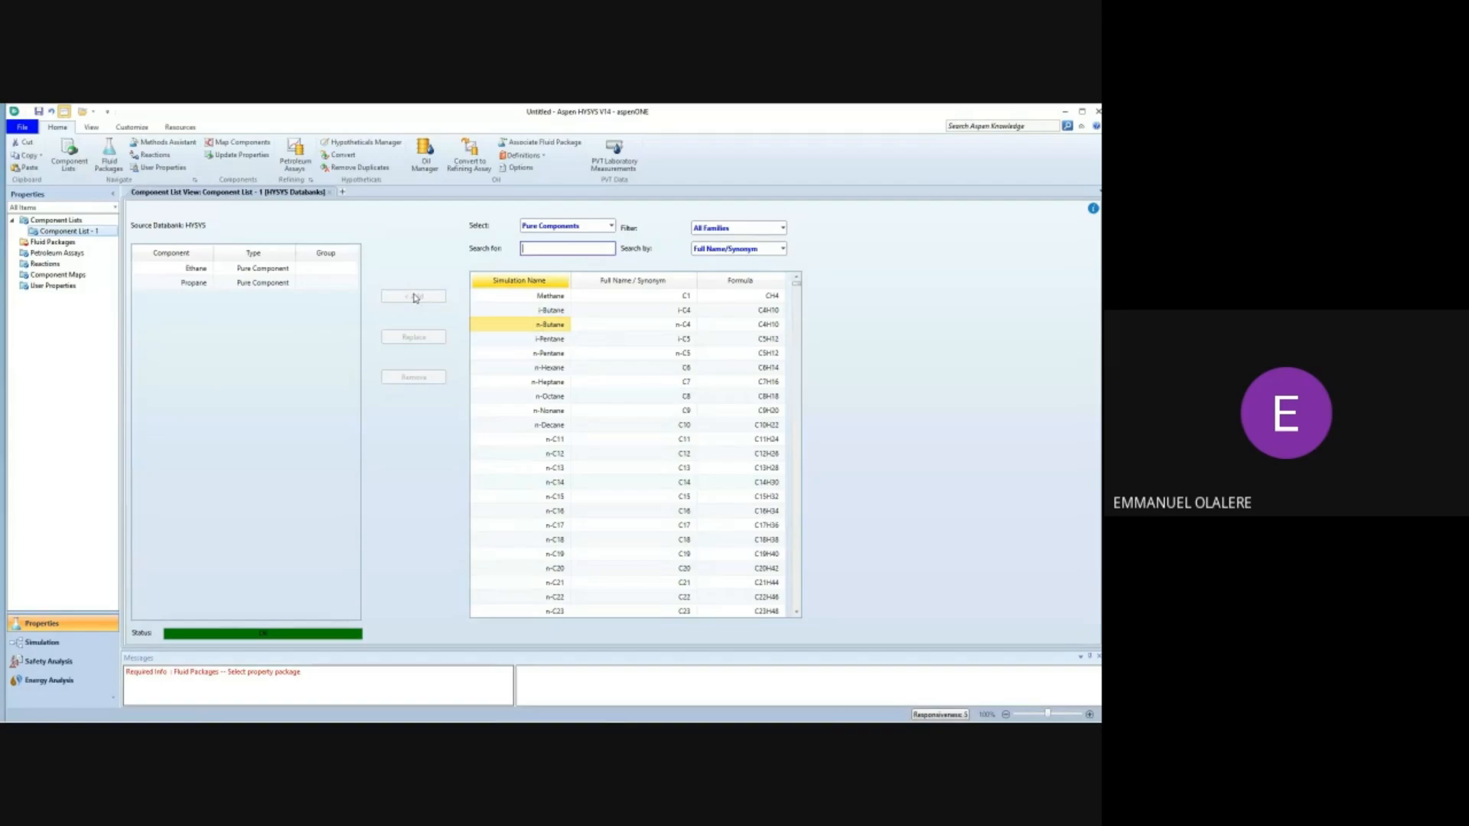
{"action": "left_click", "coordinate": [542, 339]}
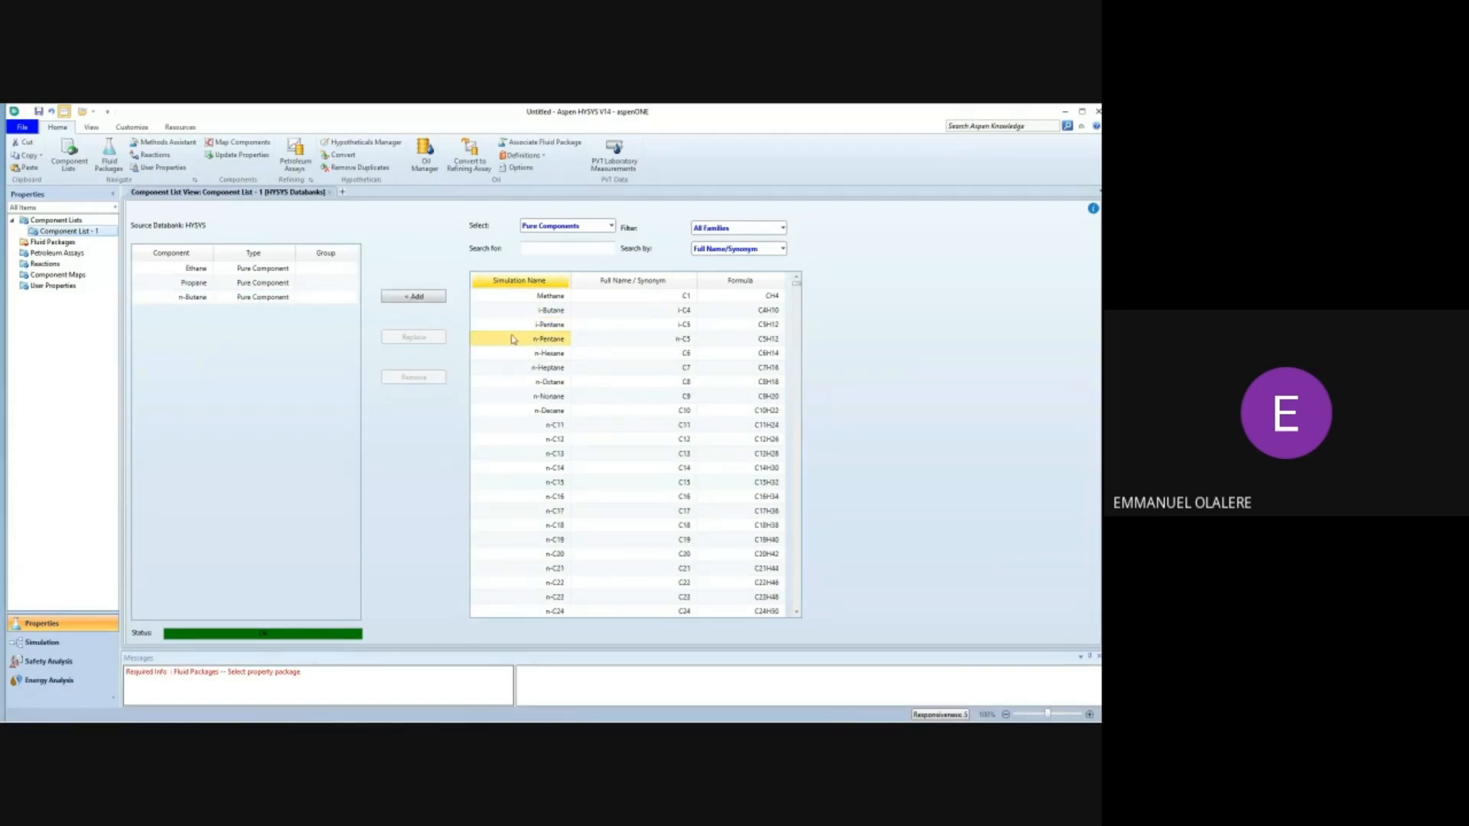
{"action": "left_click", "coordinate": [417, 299]}
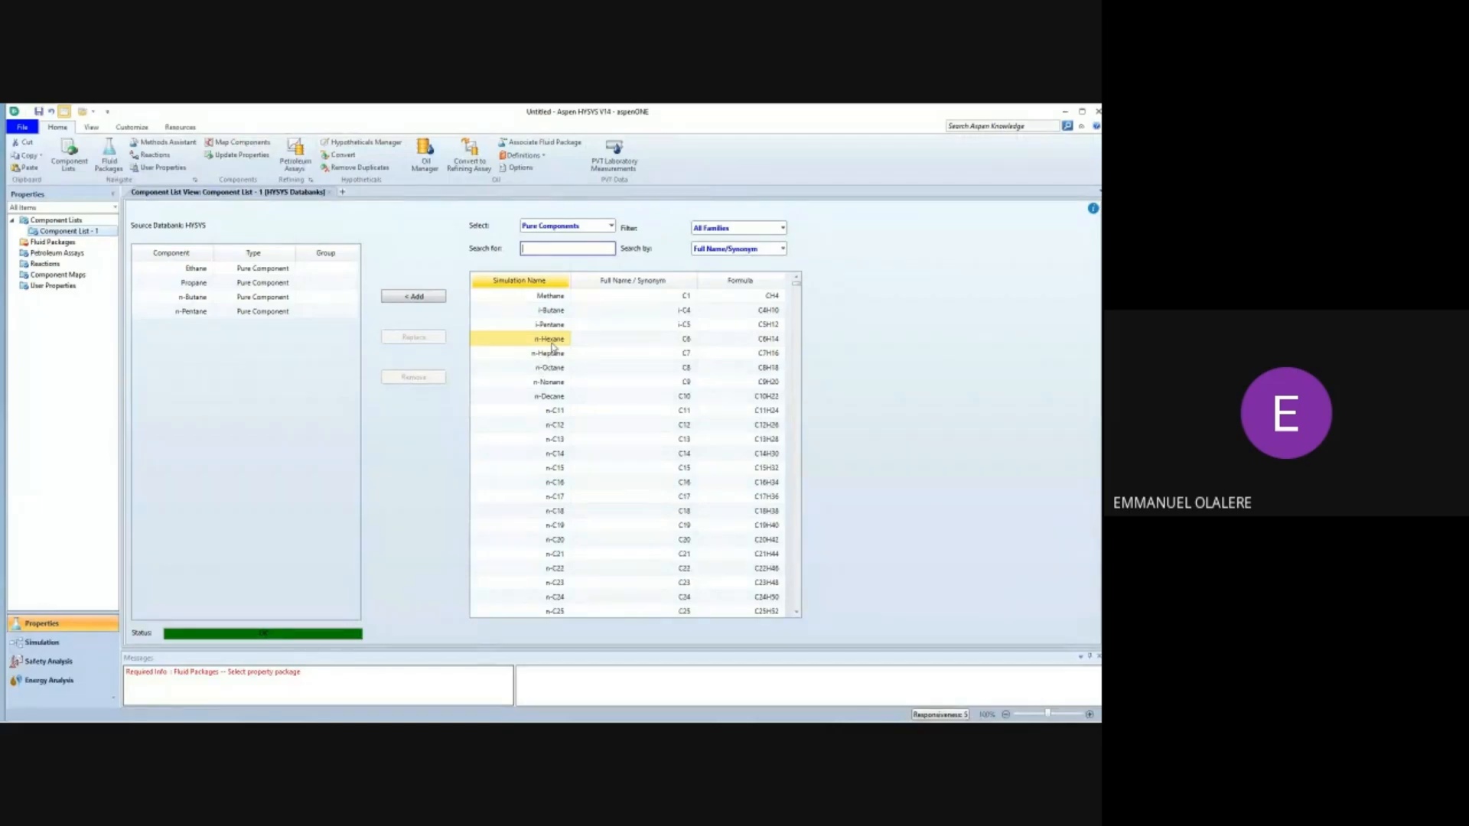
{"action": "left_click", "coordinate": [414, 297]}
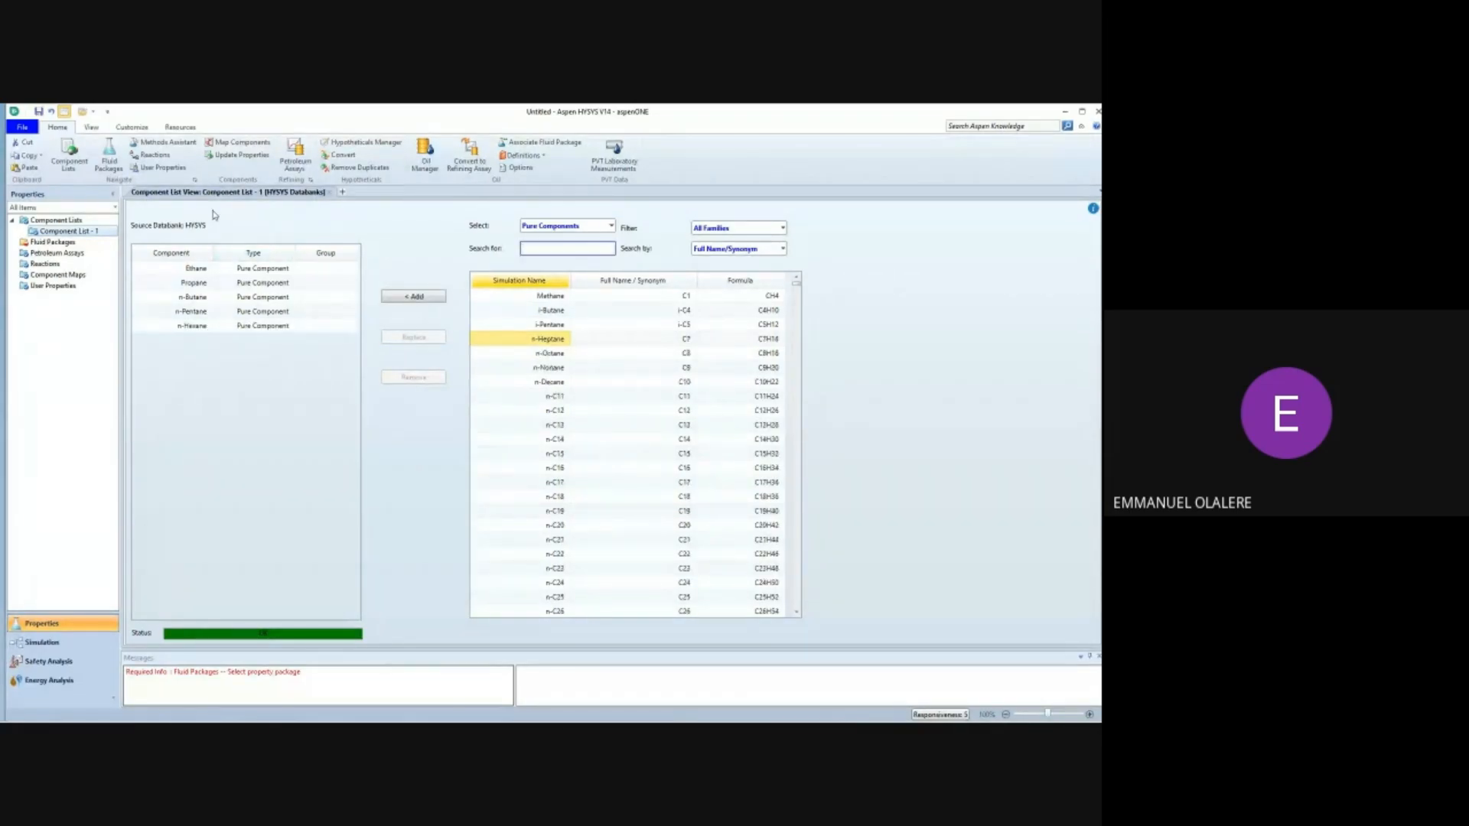
Add a fluid package using the SRK property package and enter the simulation environment.
{"action": "left_click", "coordinate": [42, 242]}
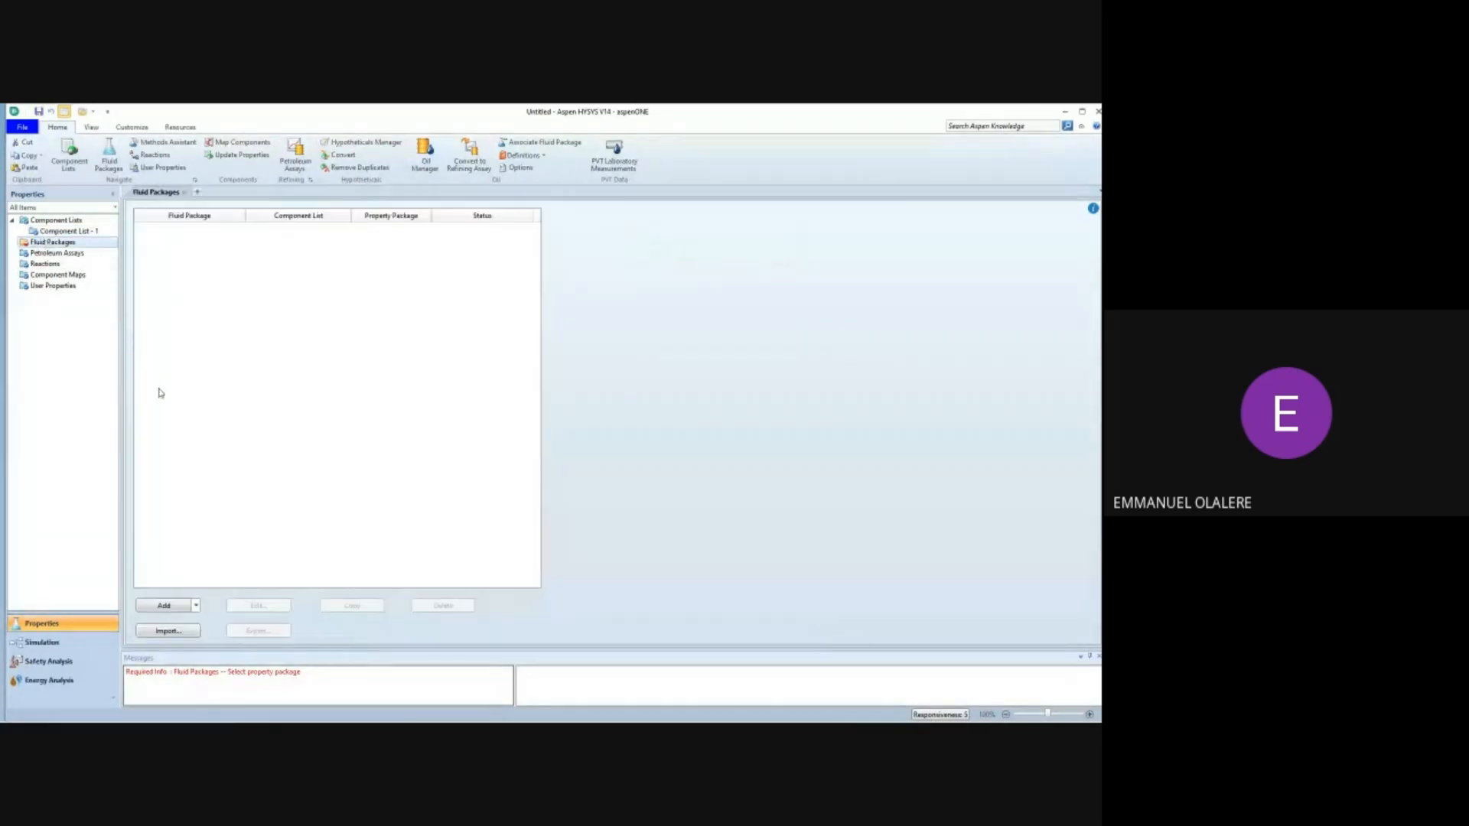
{"action": "left_click", "coordinate": [170, 606]}
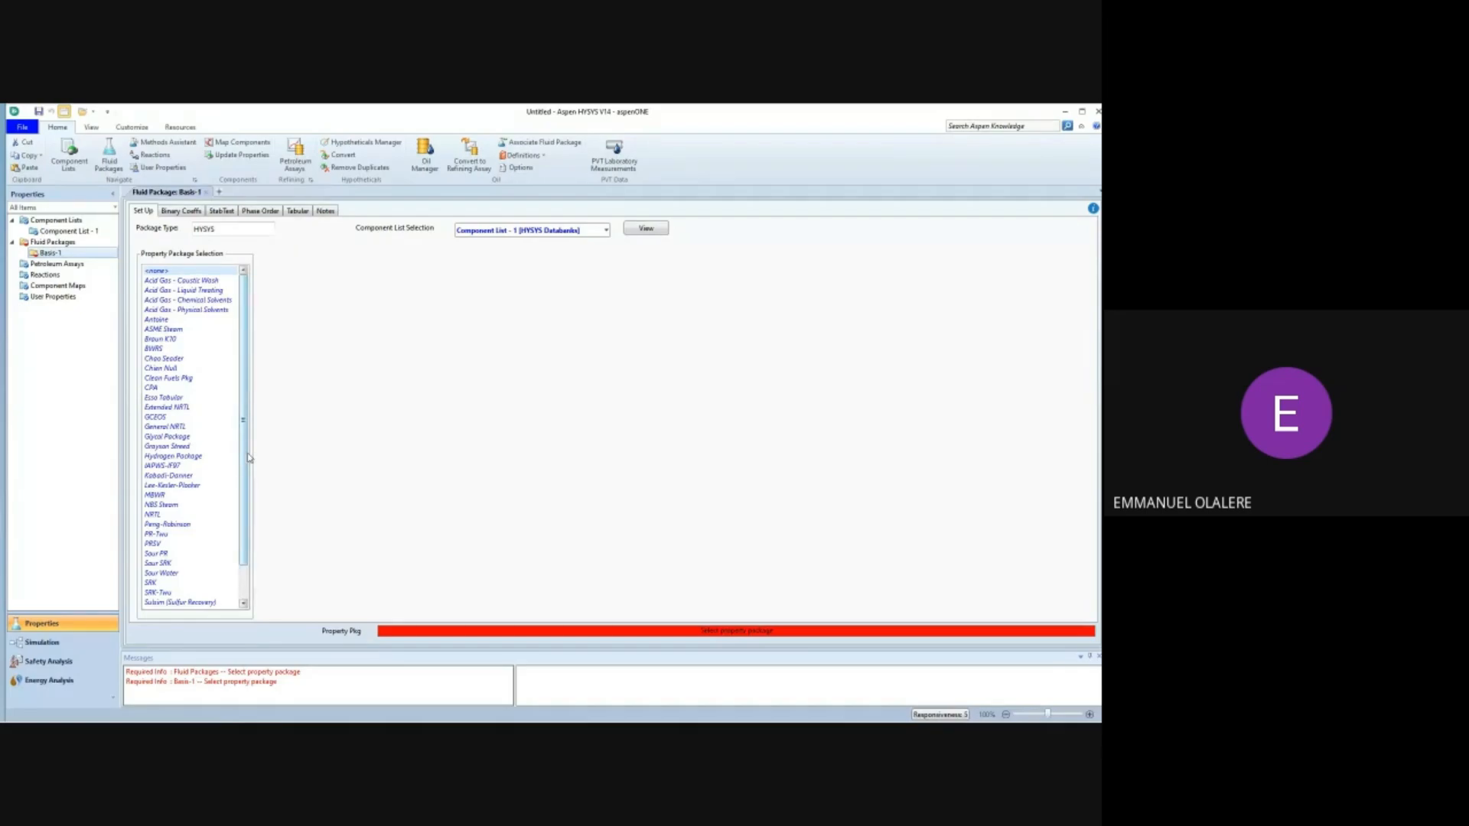
{"action": "left_click", "coordinate": [150, 584]}
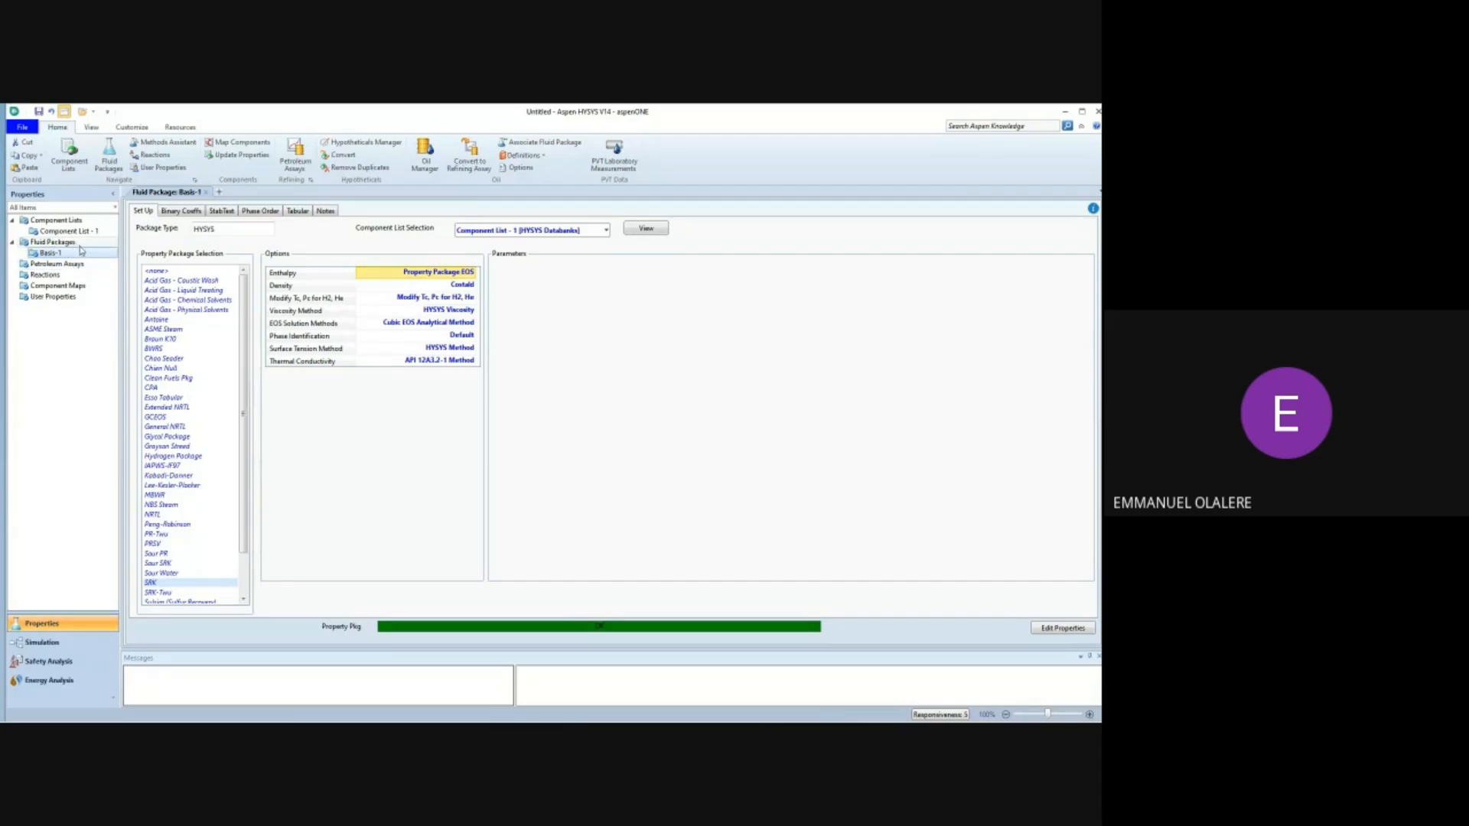
{"action": "left_click", "coordinate": [42, 643]}
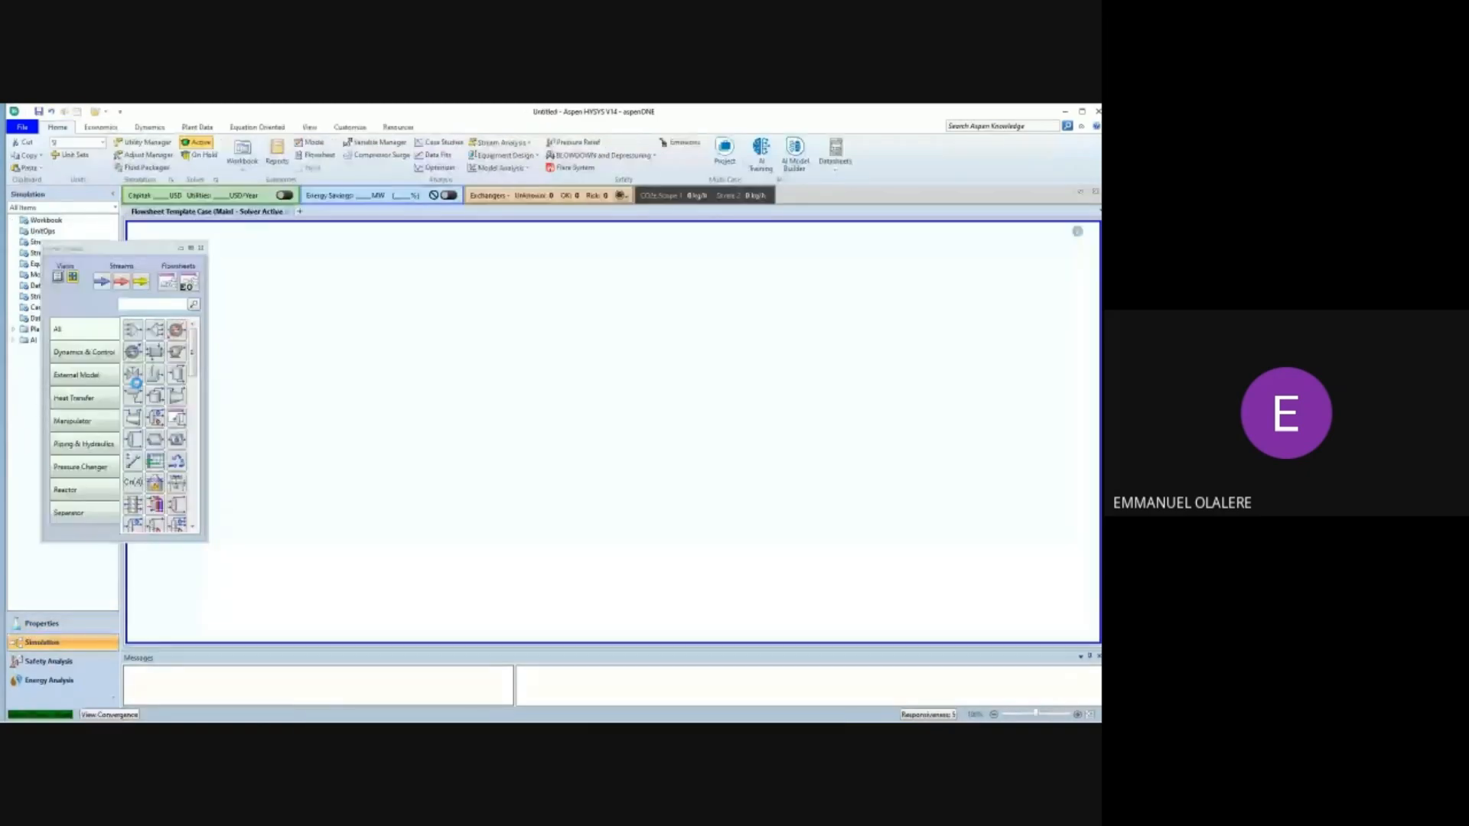
Place a material stream on the empty flowsheet and name it Feed.
{"action": "left_click_drag", "start_coordinate": [116, 254], "coordinate": [110, 129]}
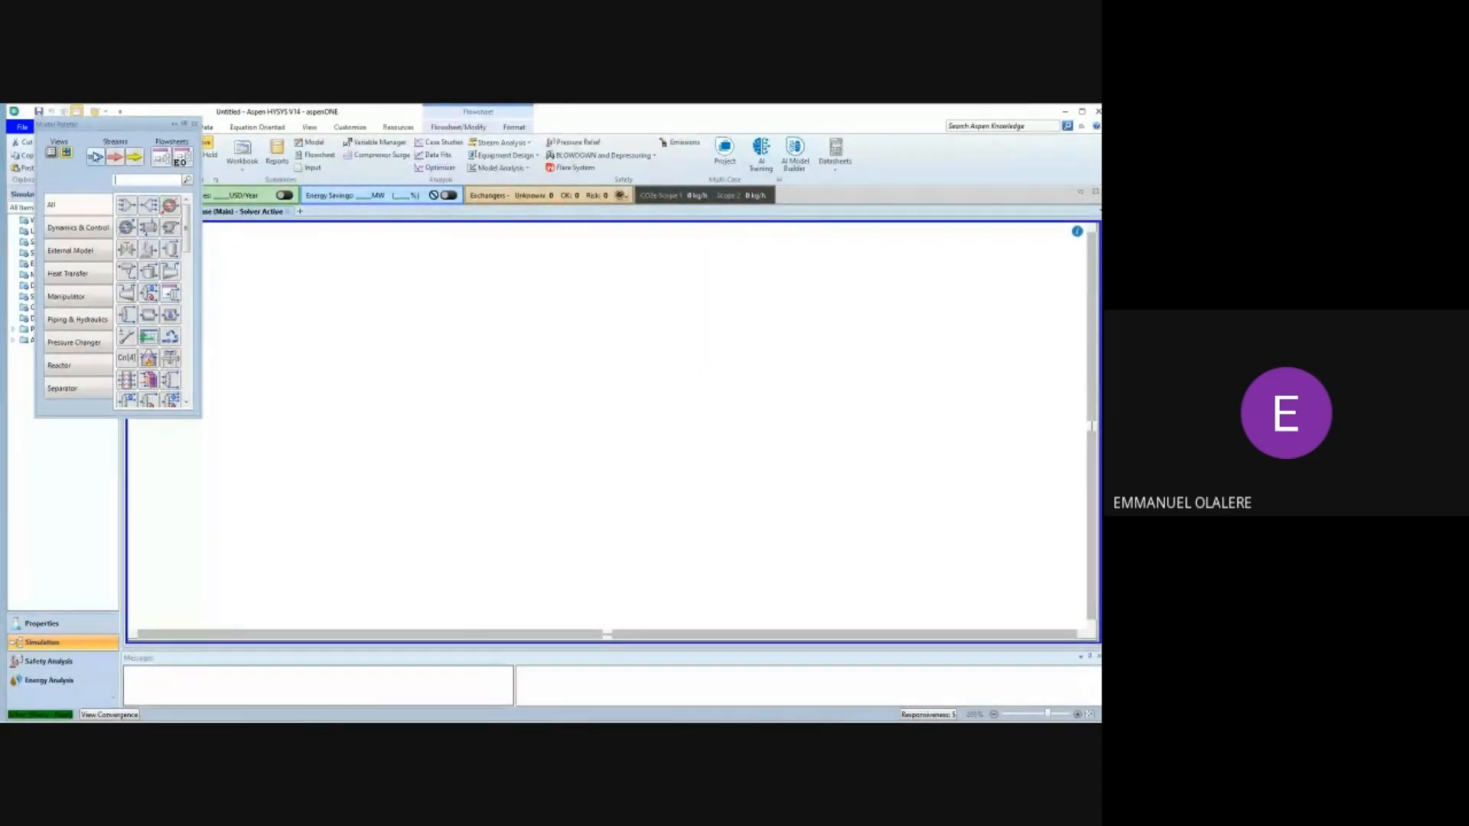
{"action": "left_click", "coordinate": [95, 157]}
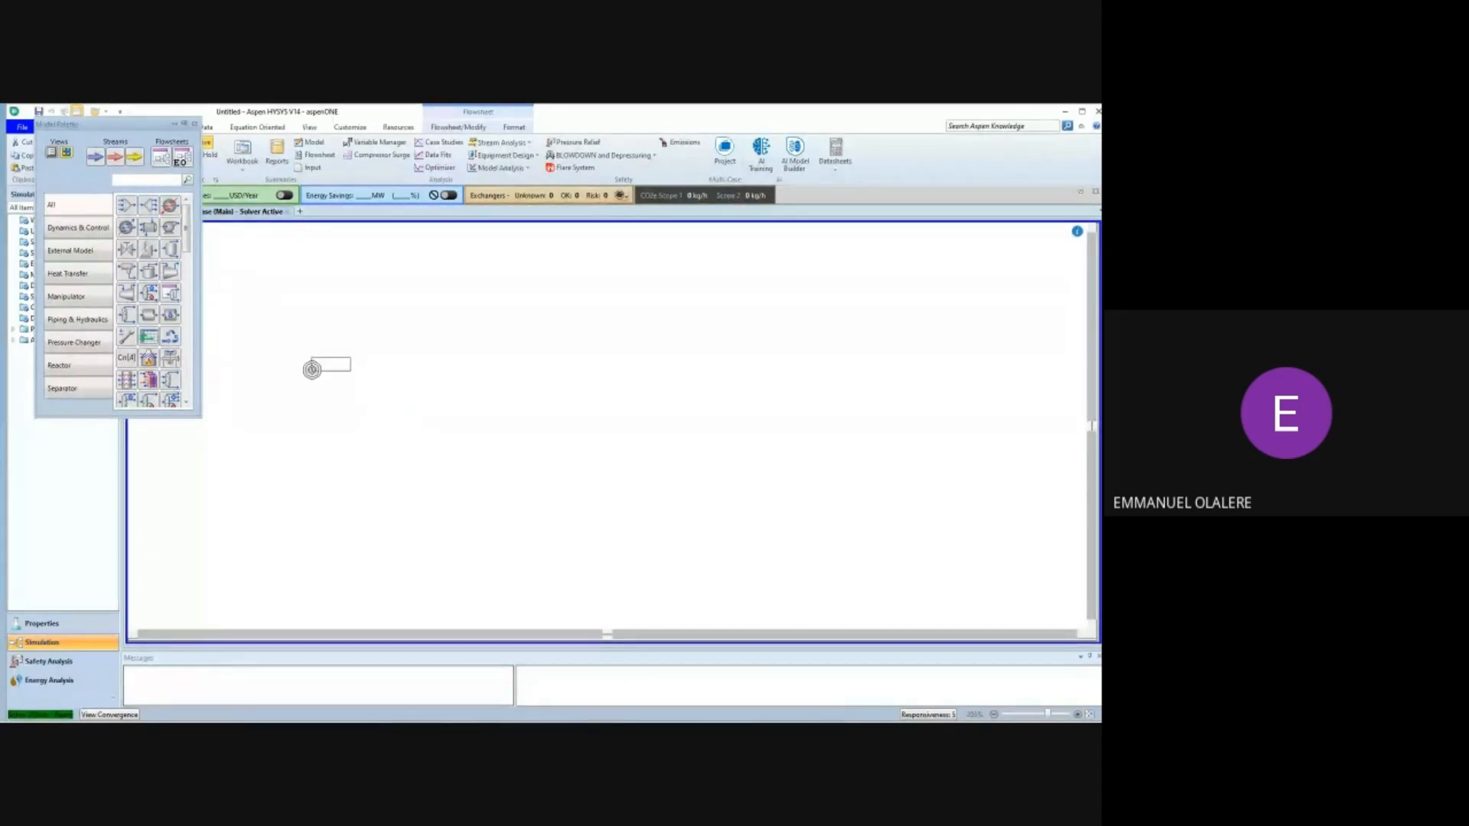
{"action": "left_click", "coordinate": [312, 368]}
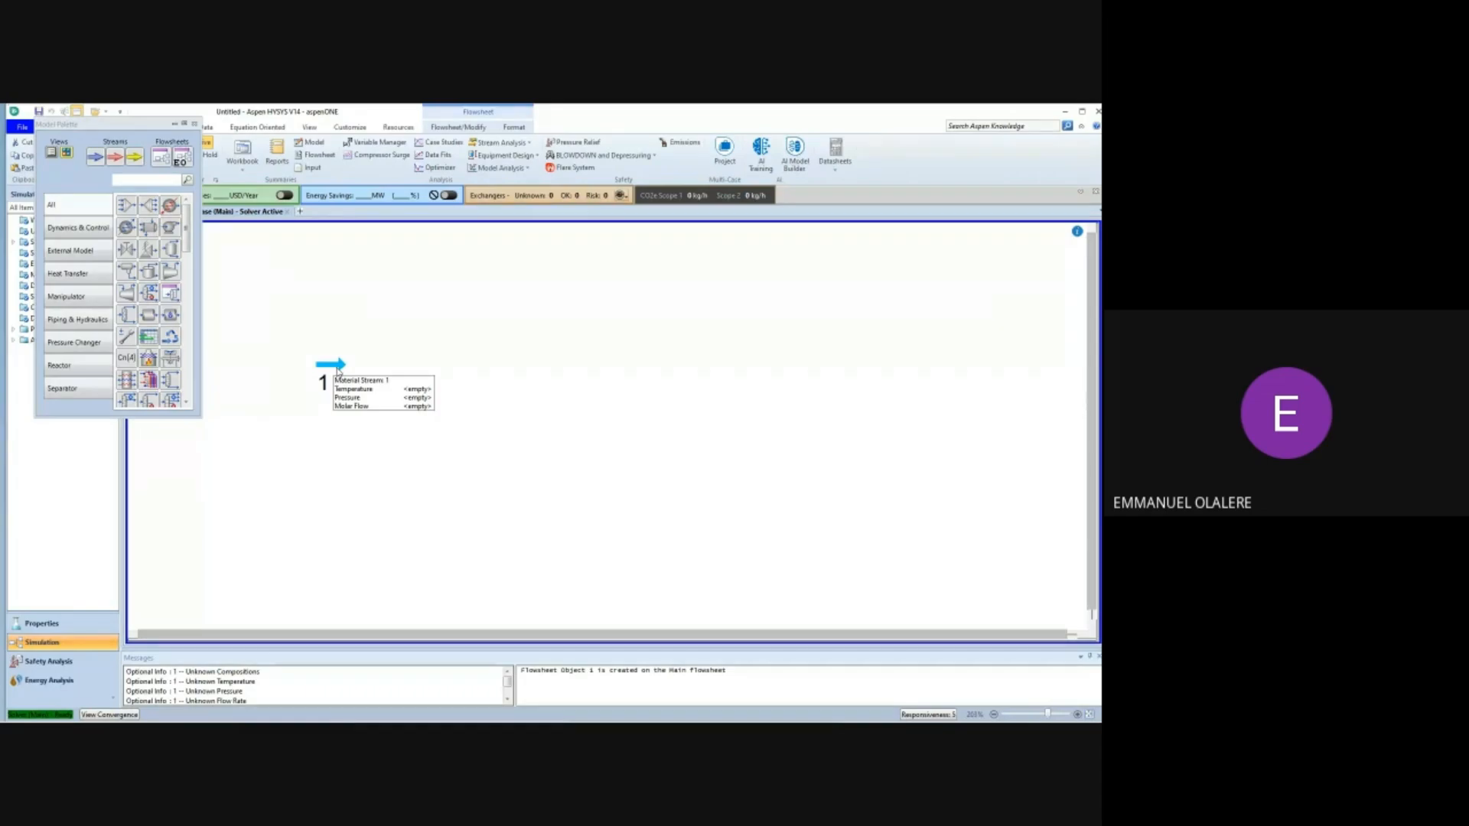
{"action": "left_click", "coordinate": [332, 372]}
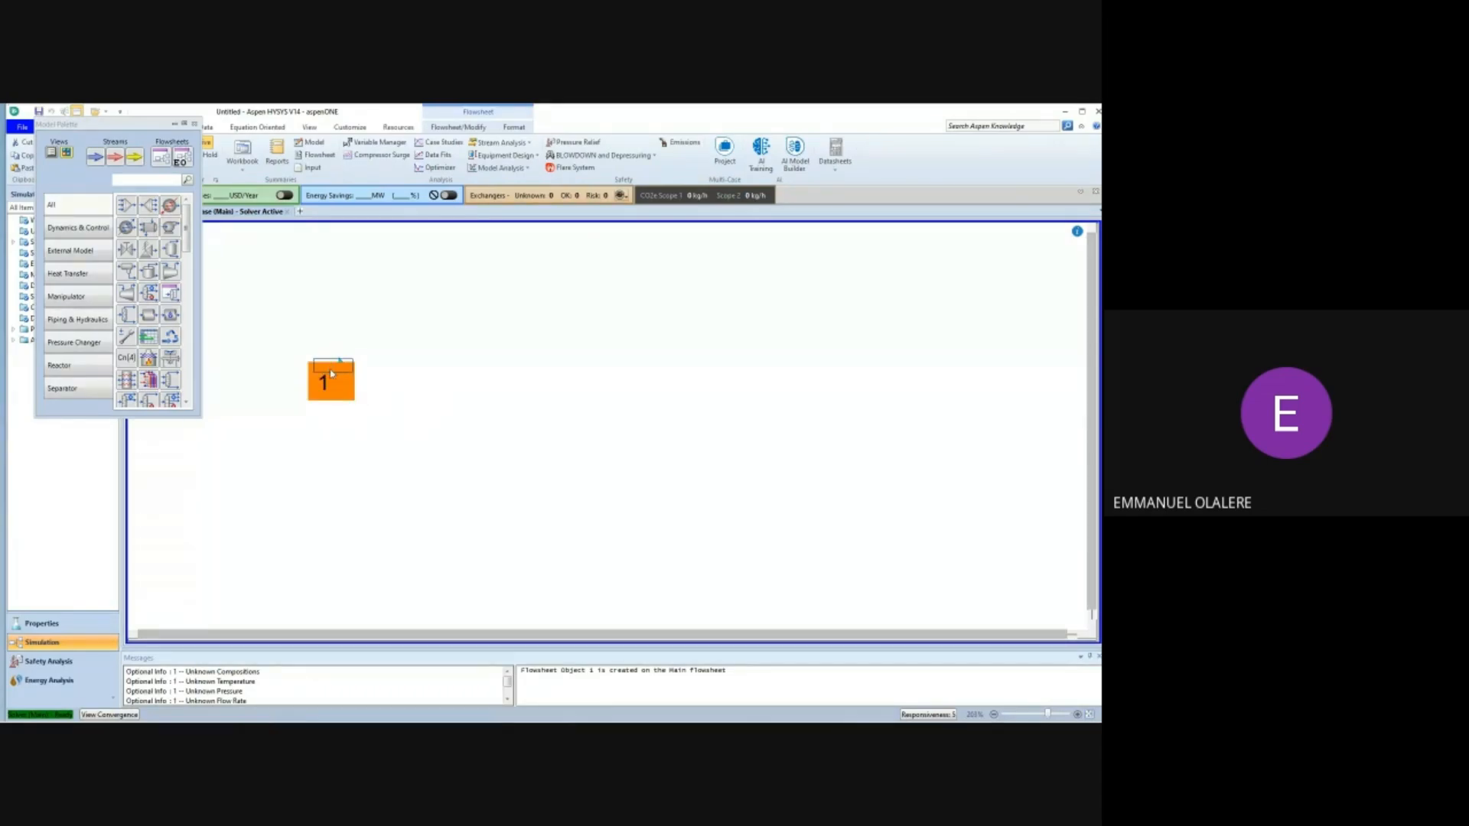
{"action": "double_click", "coordinate": [332, 372]}
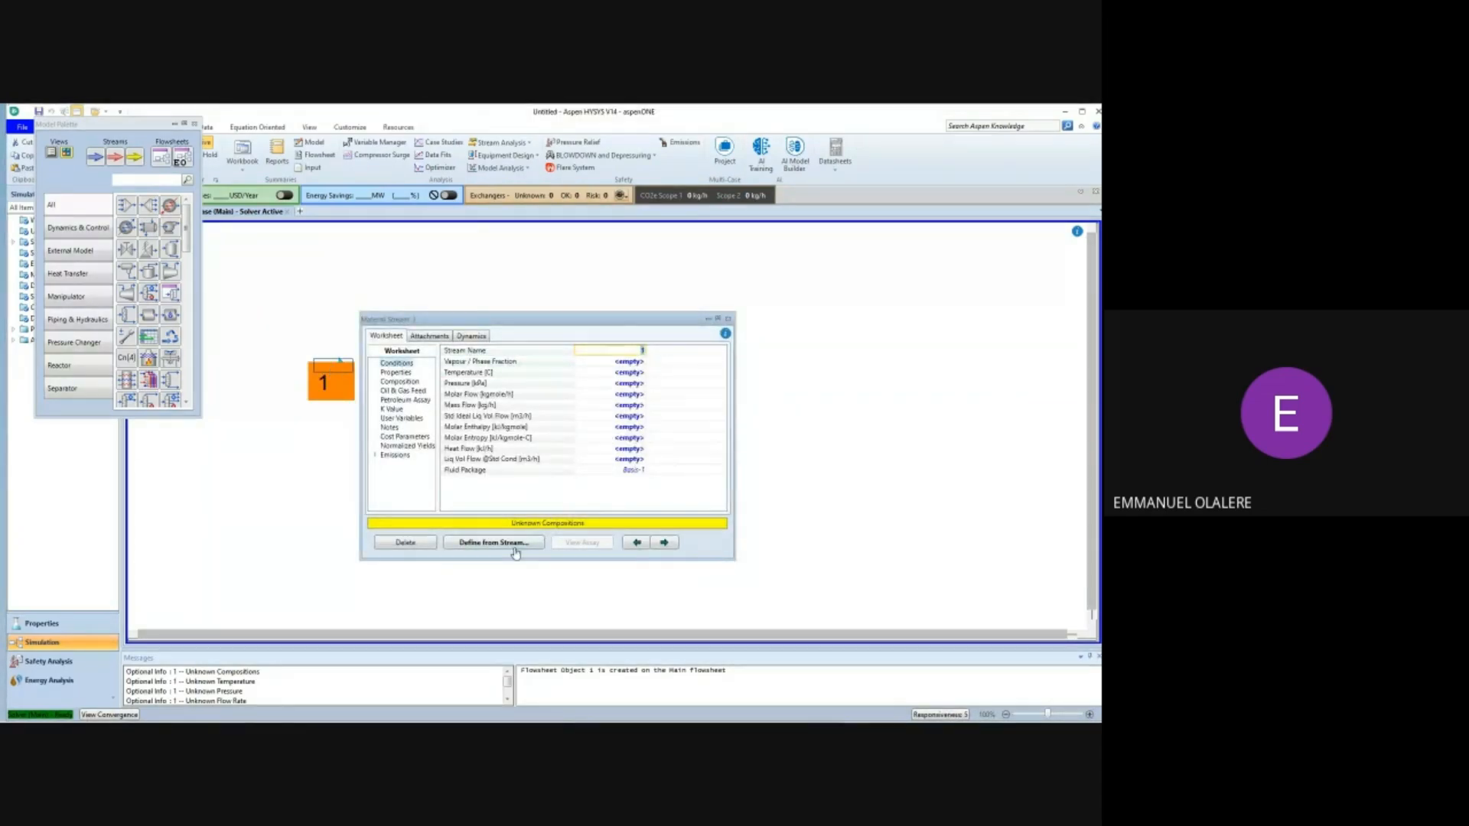
{"action": "type", "text": "Fee"}
{"action": "right_click", "coordinate": [516, 553]}
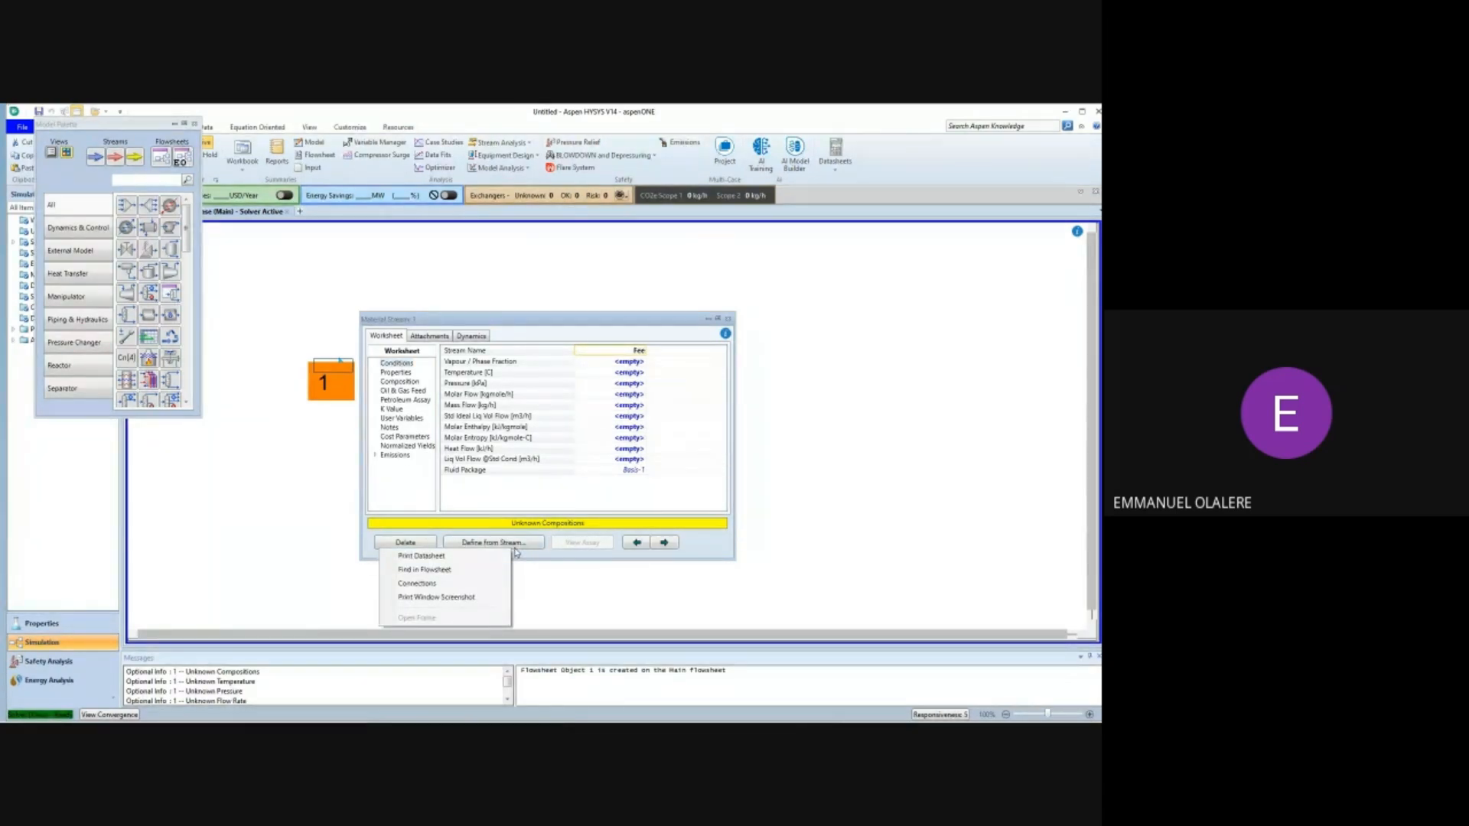
{"action": "left_click", "coordinate": [635, 350]}
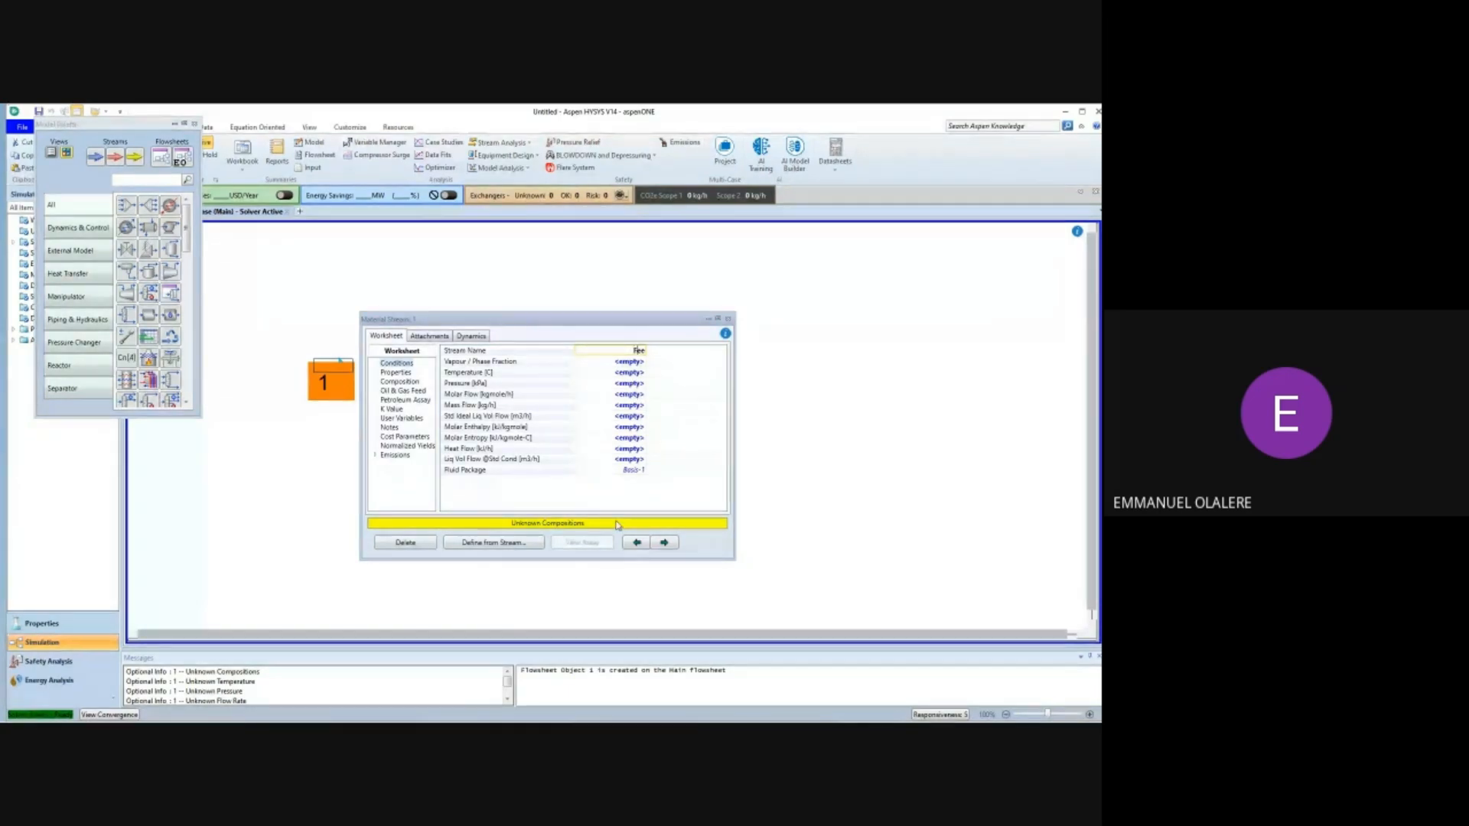
{"action": "type", "text": "d"}
{"action": "key", "text": "Return"}
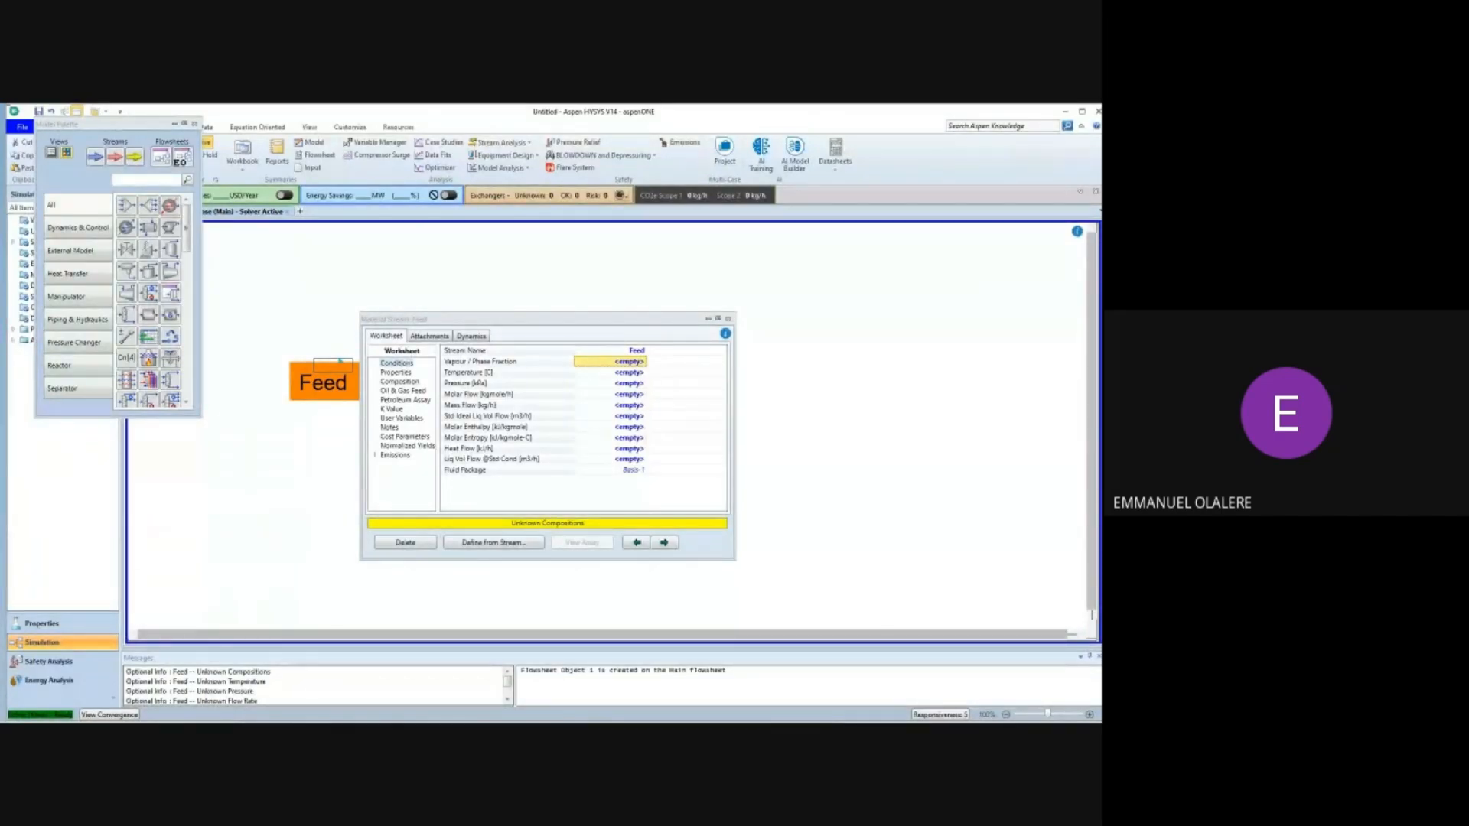
Set the Feed mole fractions to ethane 0.03, propane 0.2, n-butane 0.37, n-pentane 0.35 and n-hexane 0.05.
{"action": "left_click", "coordinate": [399, 381]}
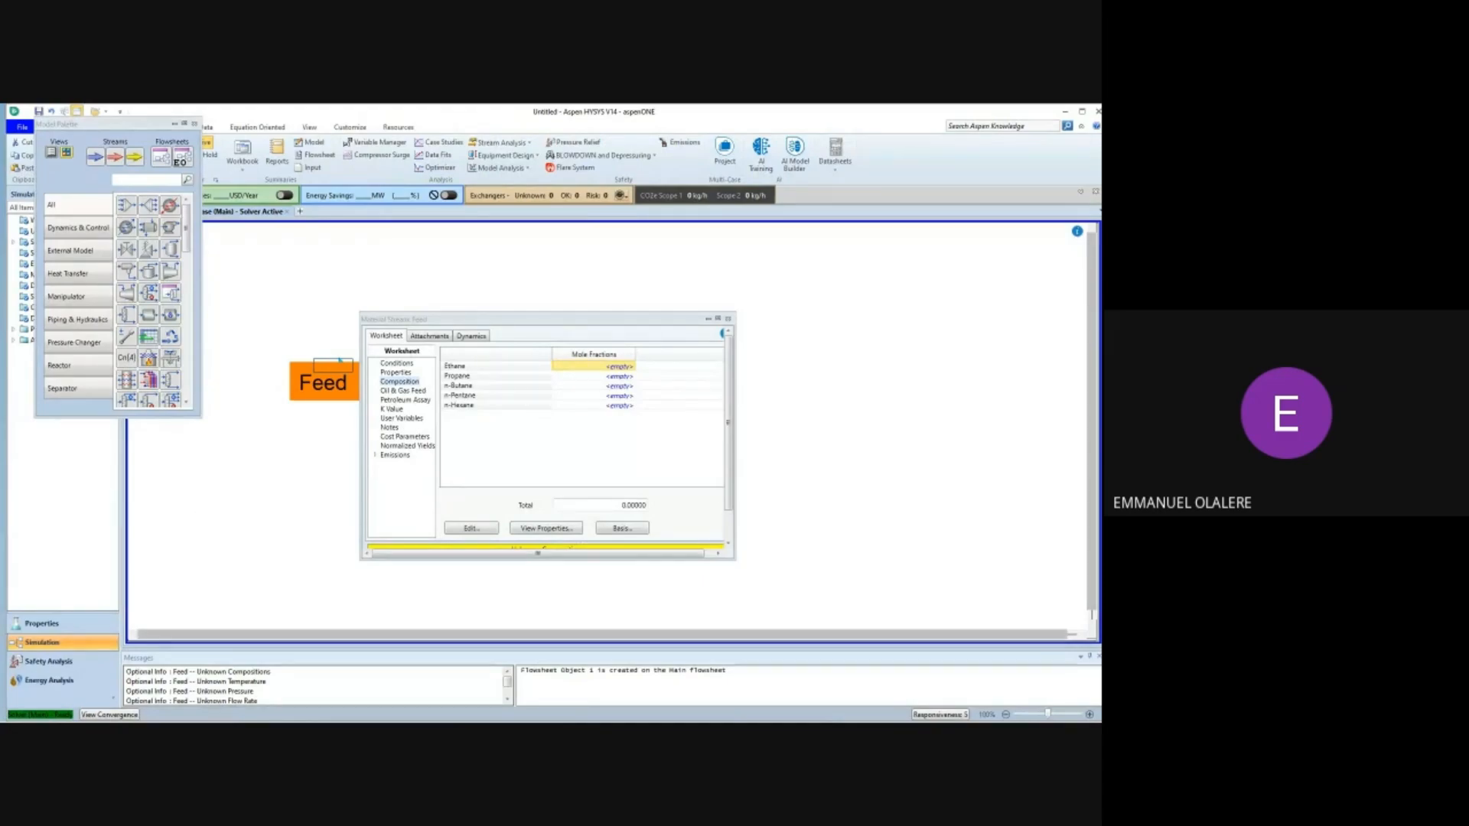
{"action": "left_click", "coordinate": [615, 368]}
{"action": "type", "text": "0.03"}
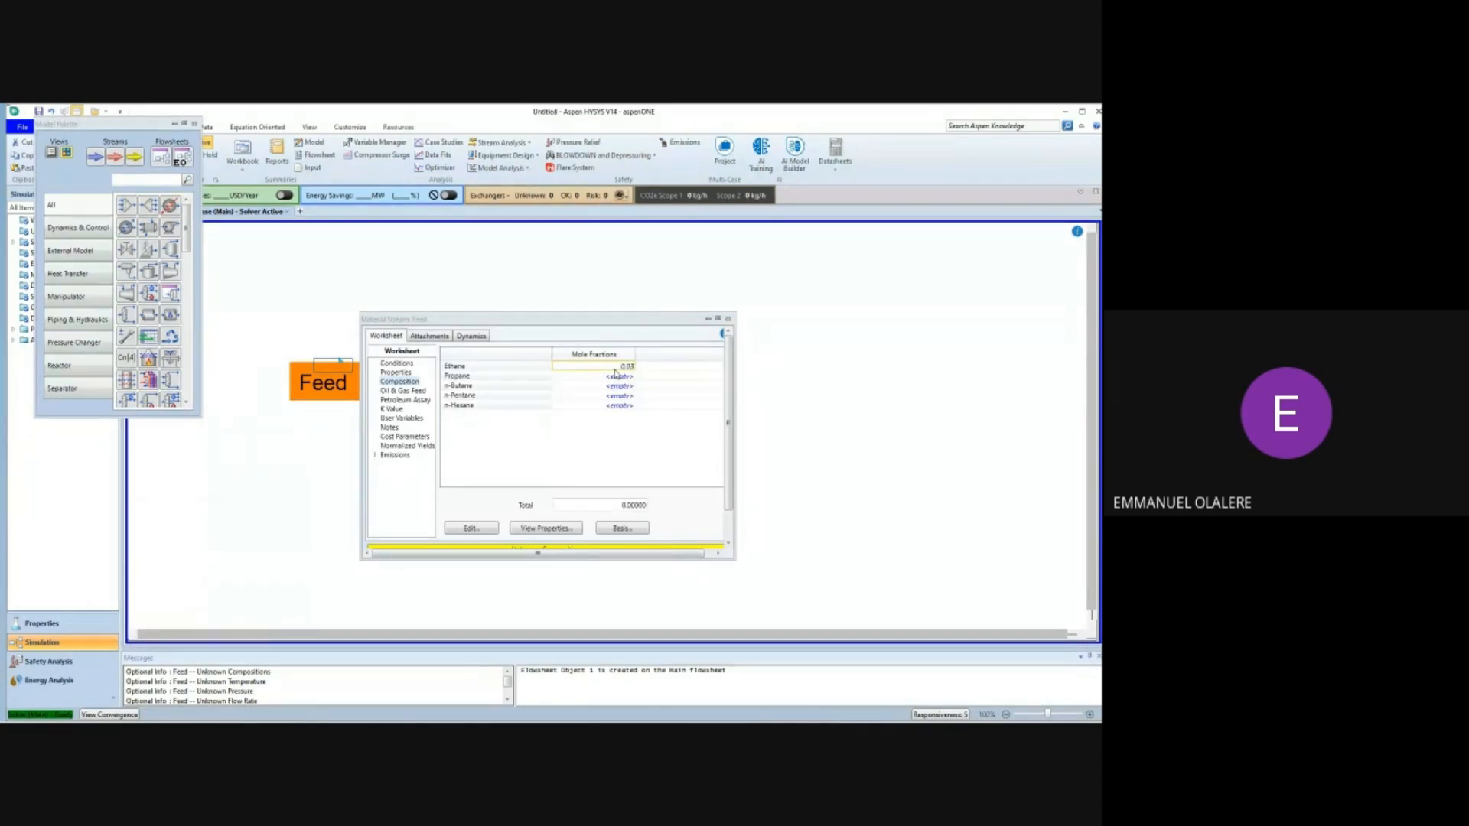
{"action": "key", "text": "Return"}
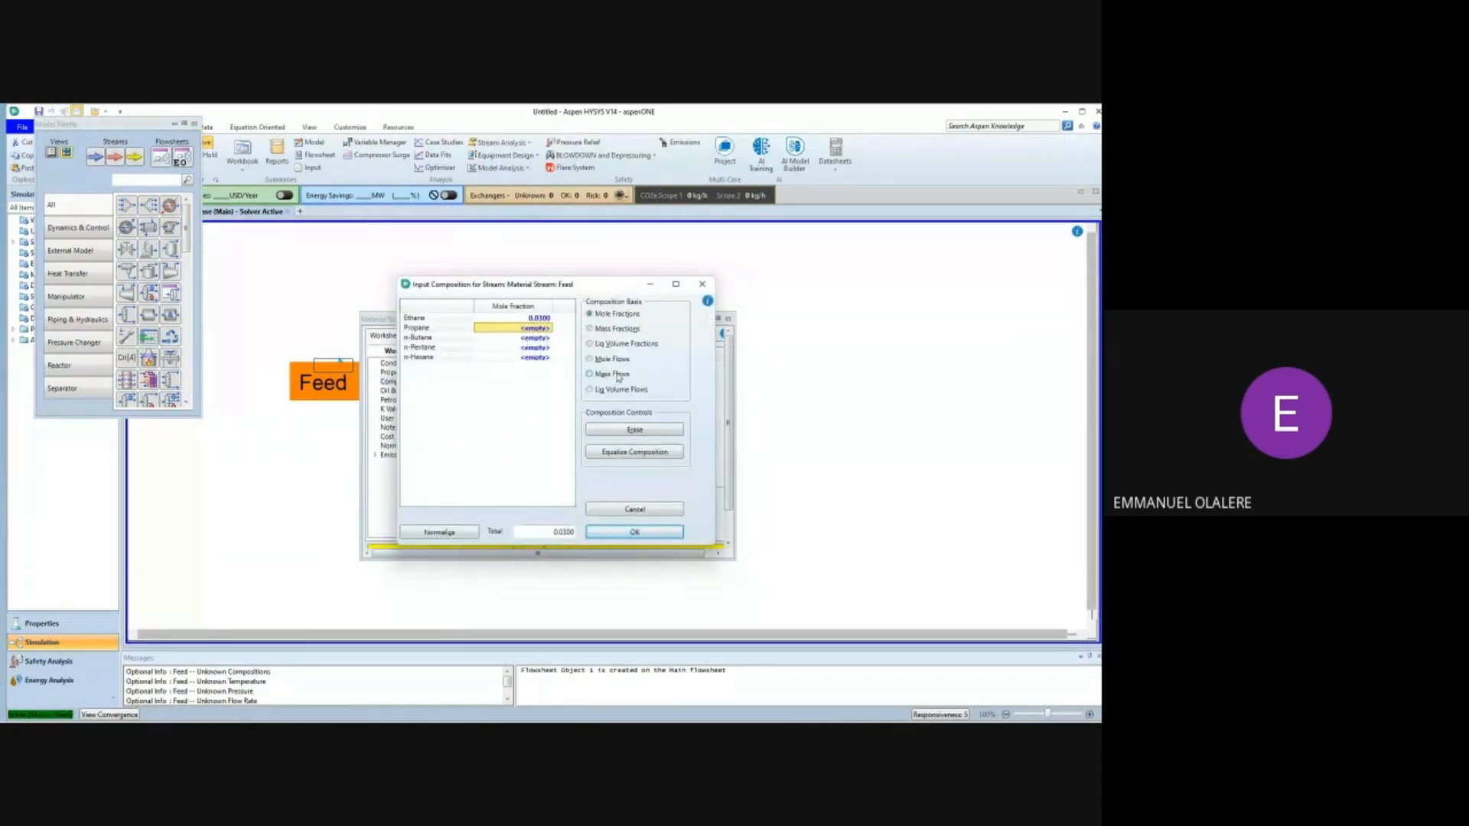
{"action": "type", "text": "0.2"}
{"action": "key", "text": "Return"}
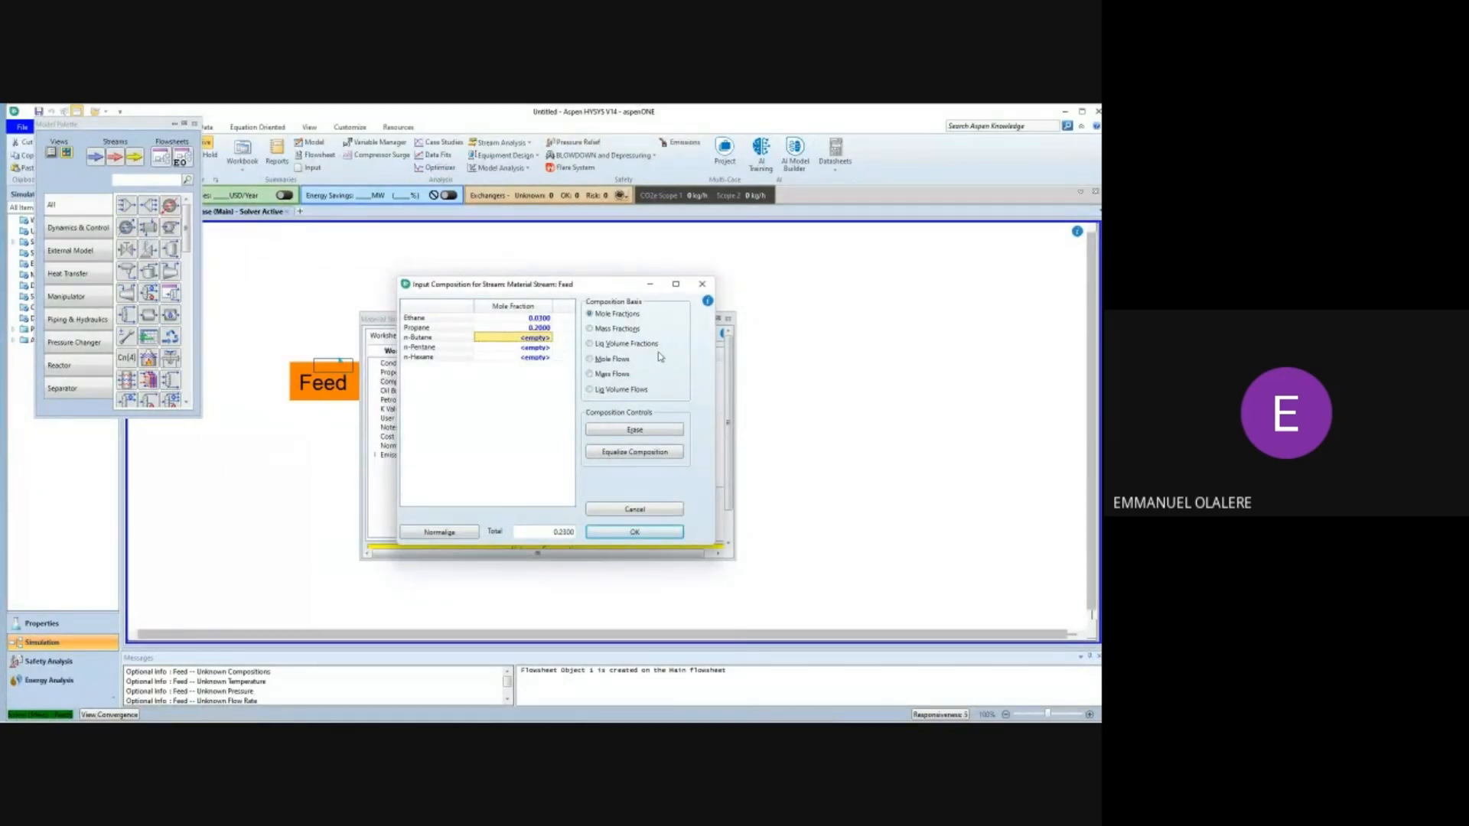
{"action": "type", "text": "0.37"}
{"action": "key", "text": "Return"}
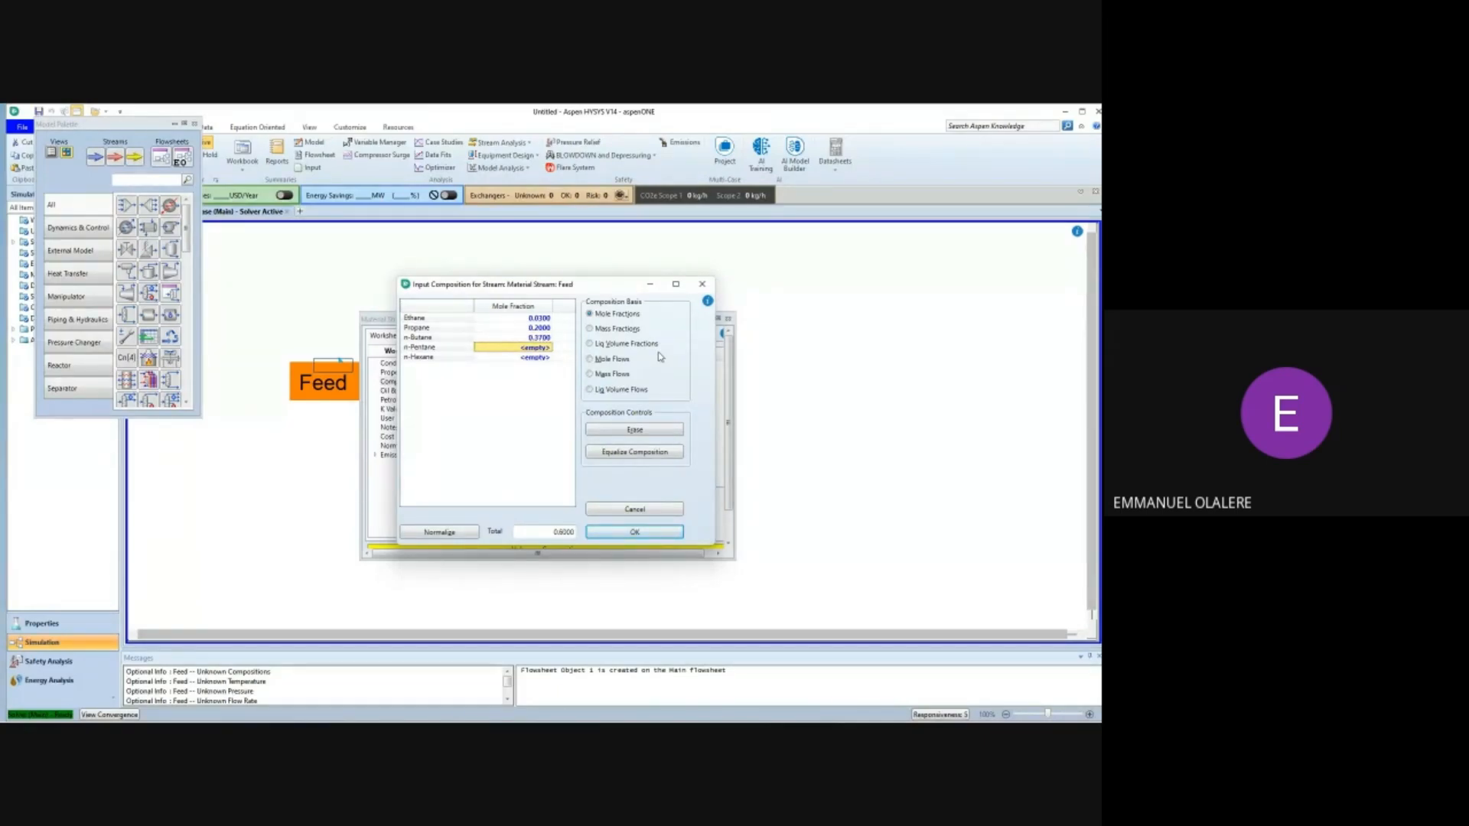
{"action": "type", "text": "0.35"}
{"action": "key", "text": "Return"}
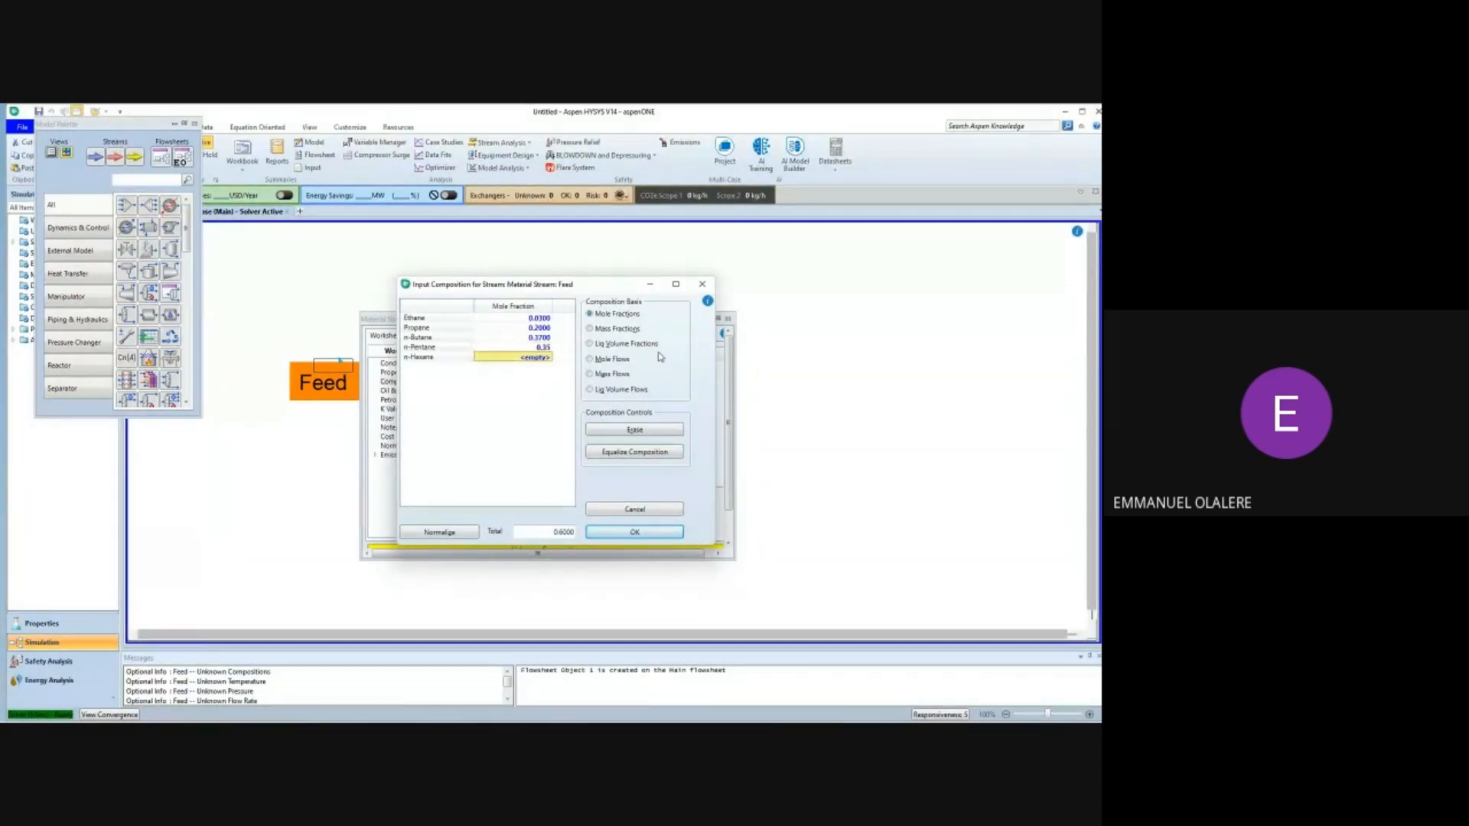
{"action": "type", "text": "0.05"}
{"action": "key", "text": "Return"}
{"action": "left_click", "coordinate": [608, 537]}
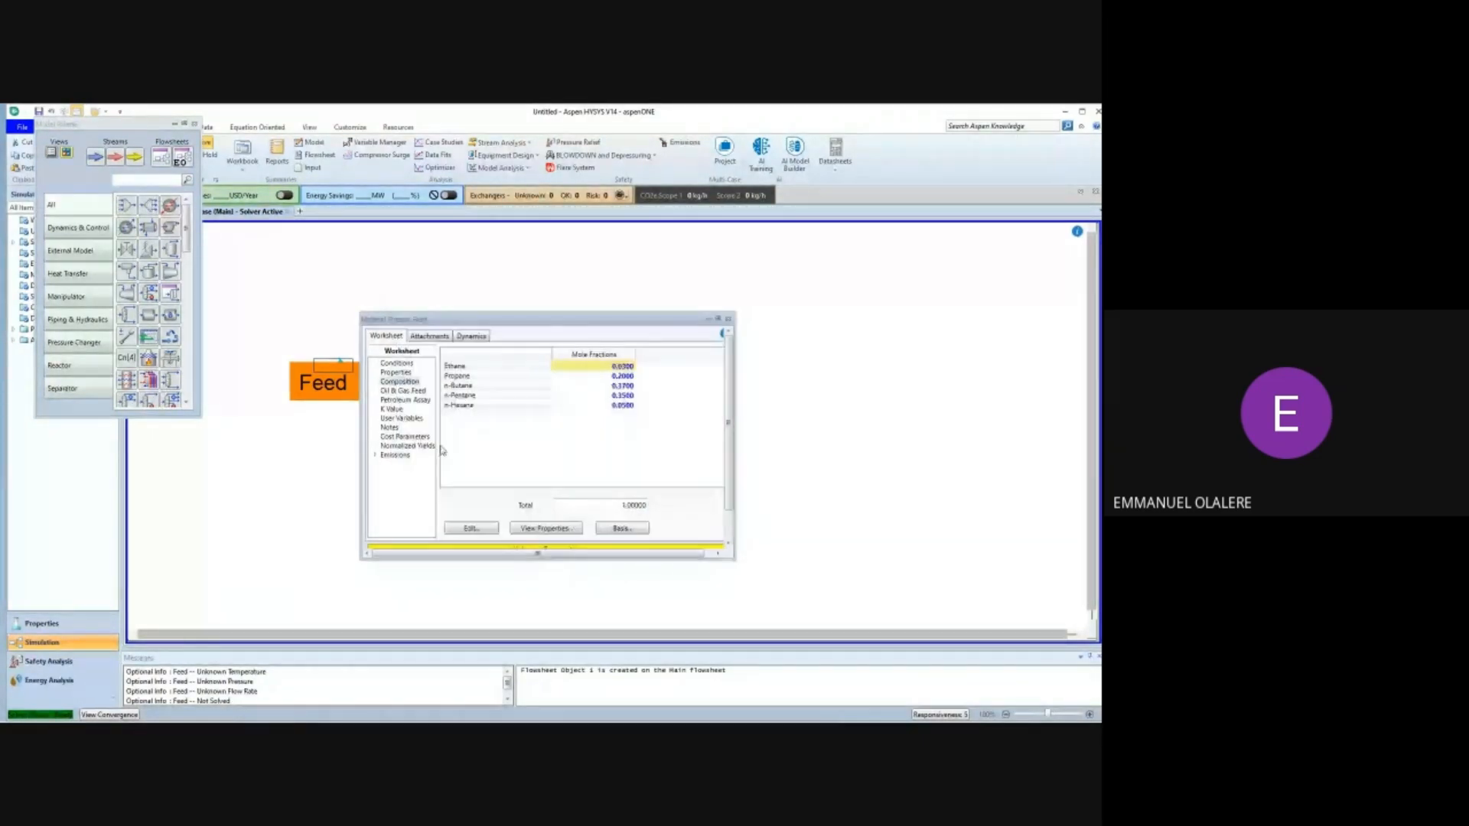
Set the Feed stream's temperature to 225 F and its pressure to 250 psia.
{"action": "left_click", "coordinate": [396, 364]}
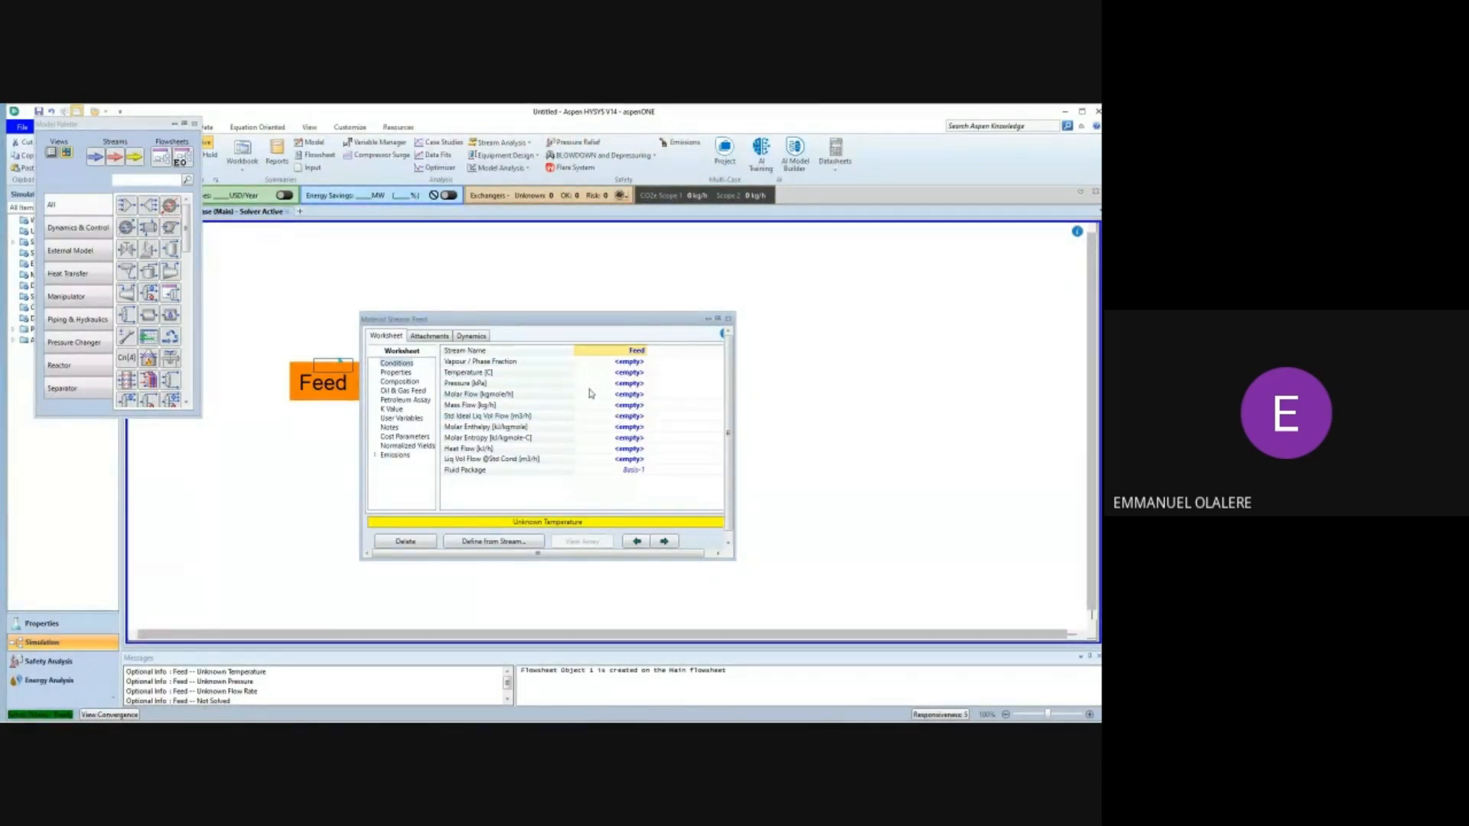
{"action": "left_click", "coordinate": [629, 374]}
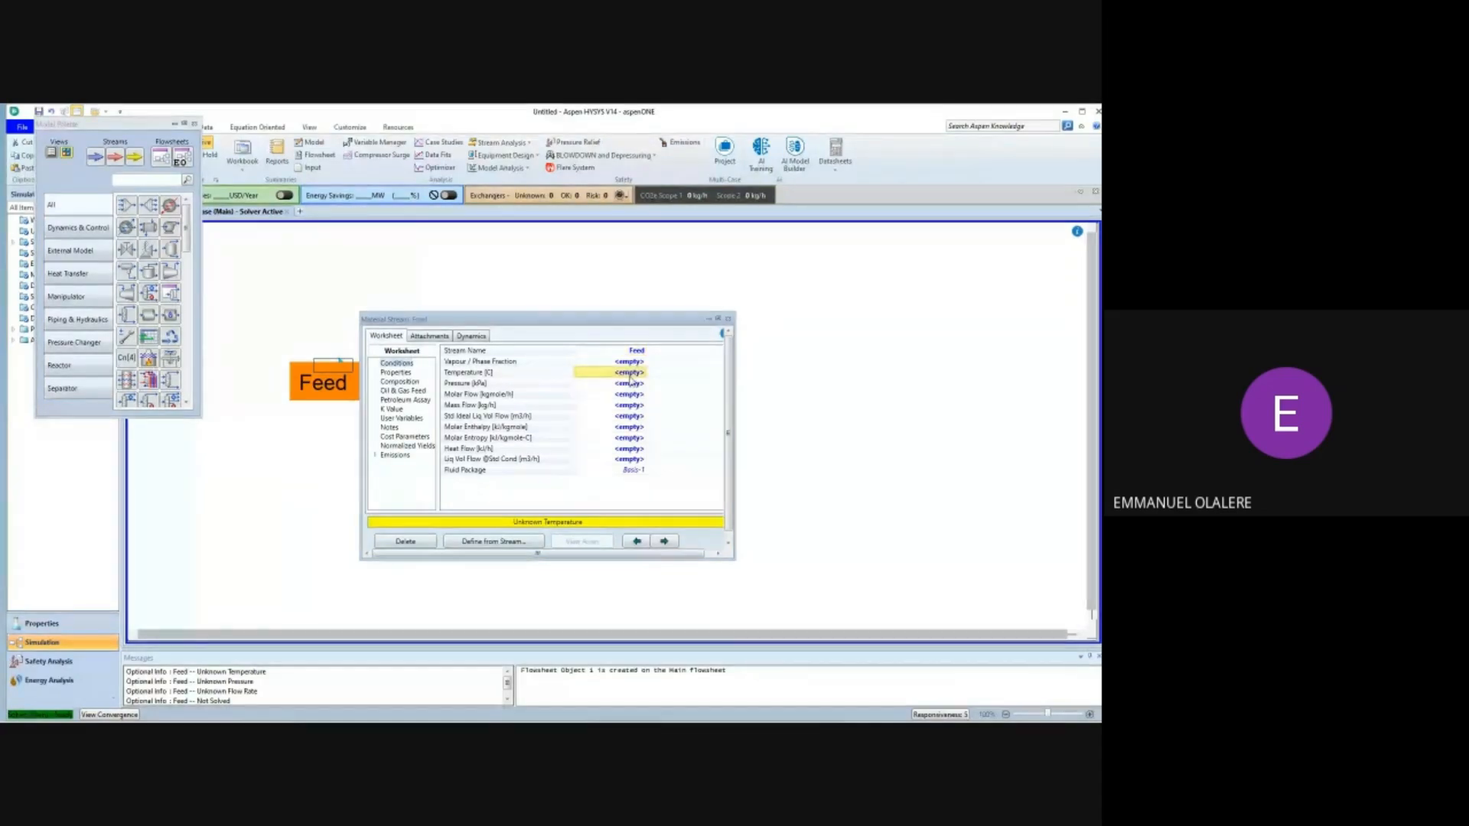
{"action": "type", "text": "225"}
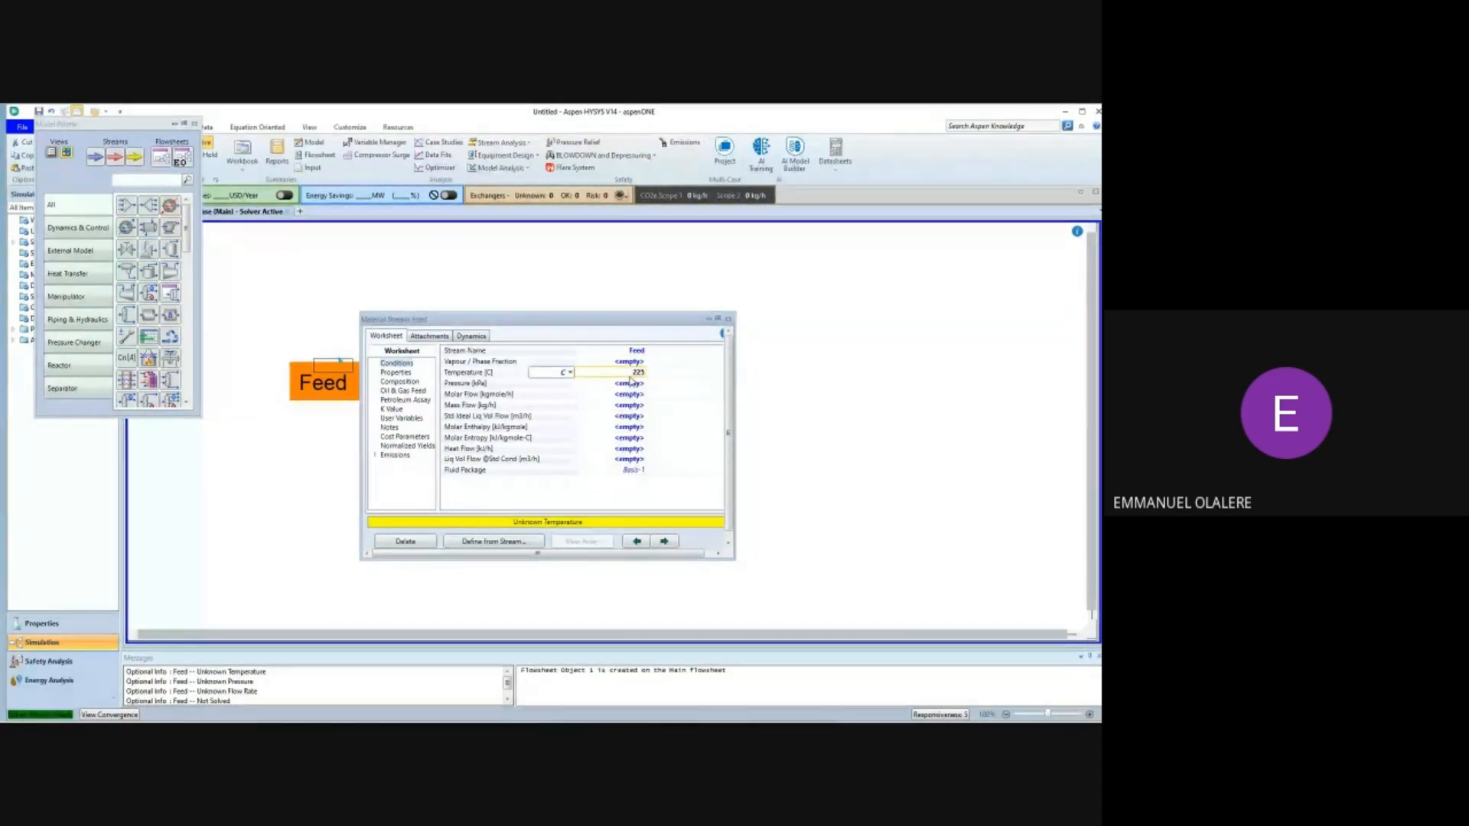
{"action": "left_click", "coordinate": [570, 372]}
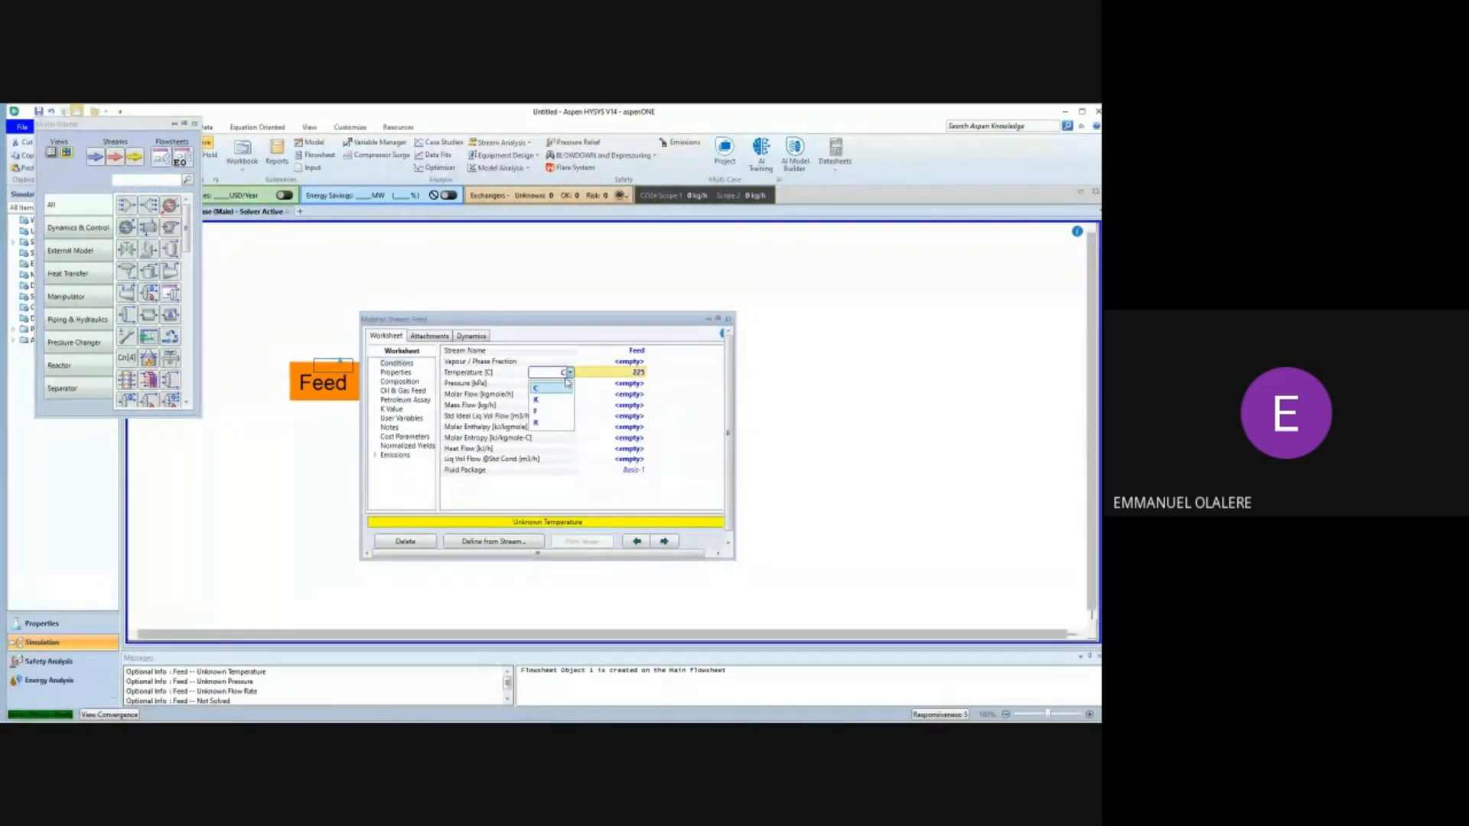
{"action": "left_click", "coordinate": [551, 420]}
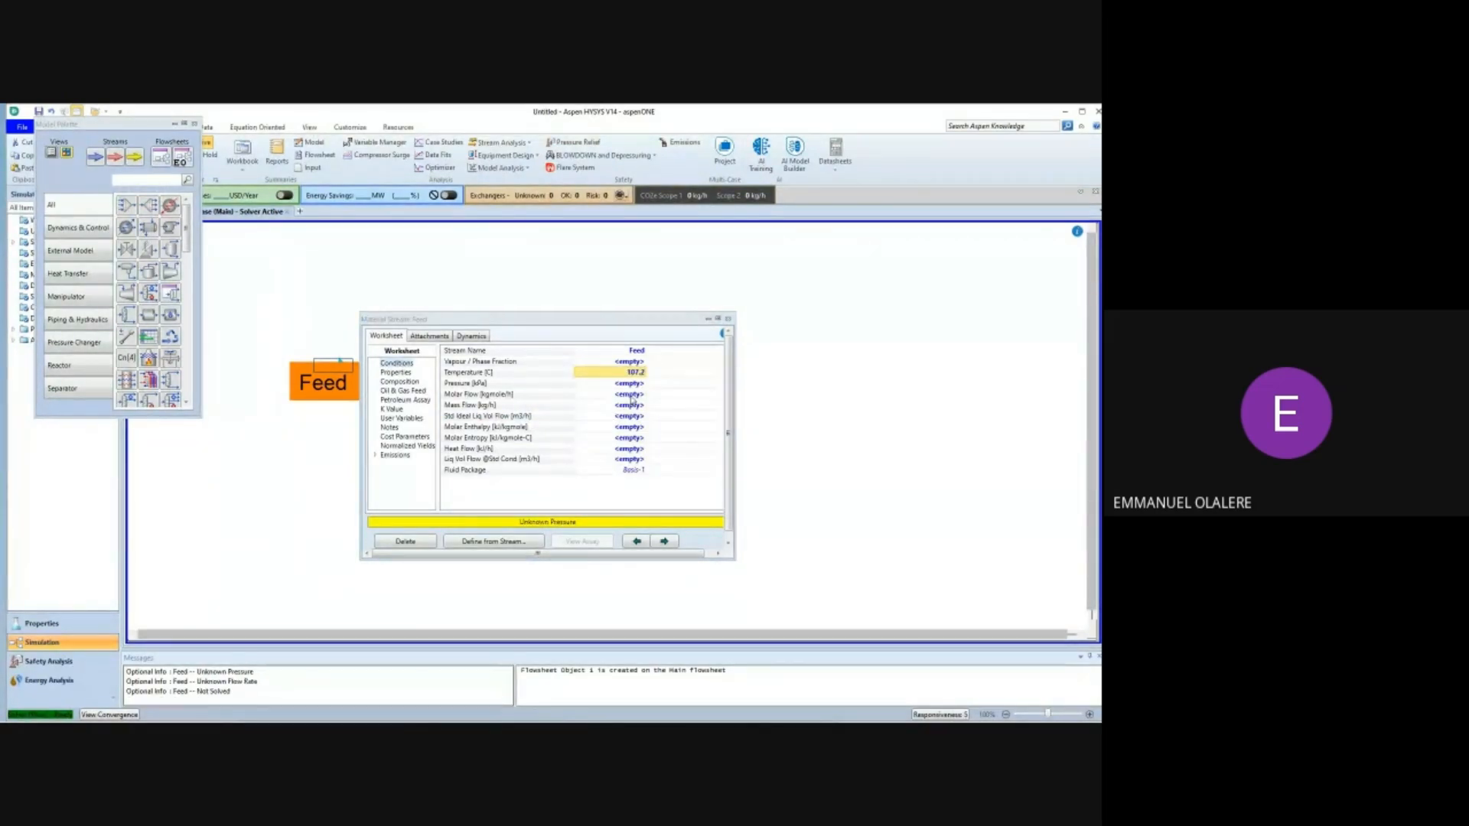
{"action": "left_click", "coordinate": [625, 384]}
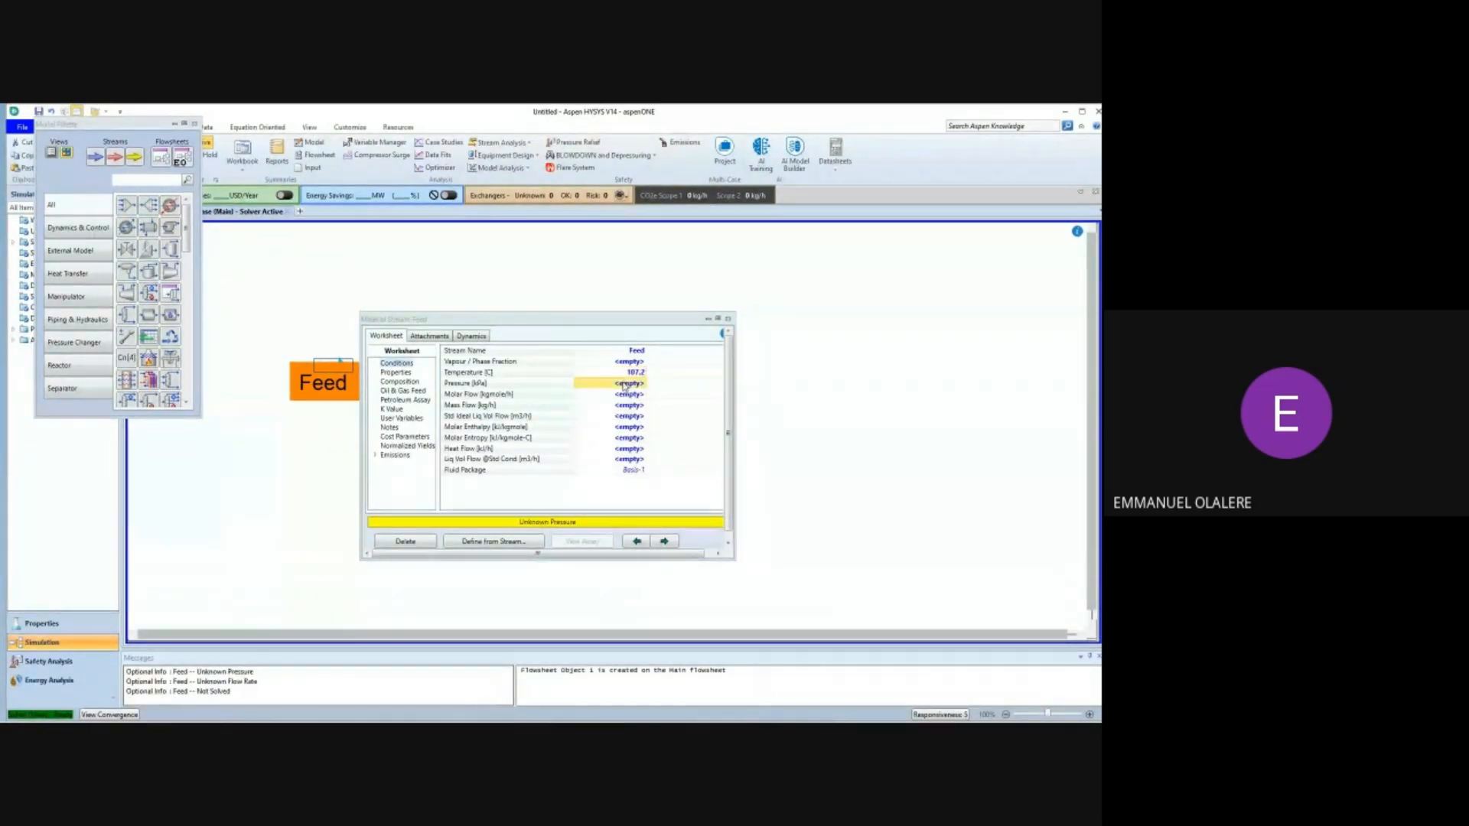
{"action": "type", "text": "250"}
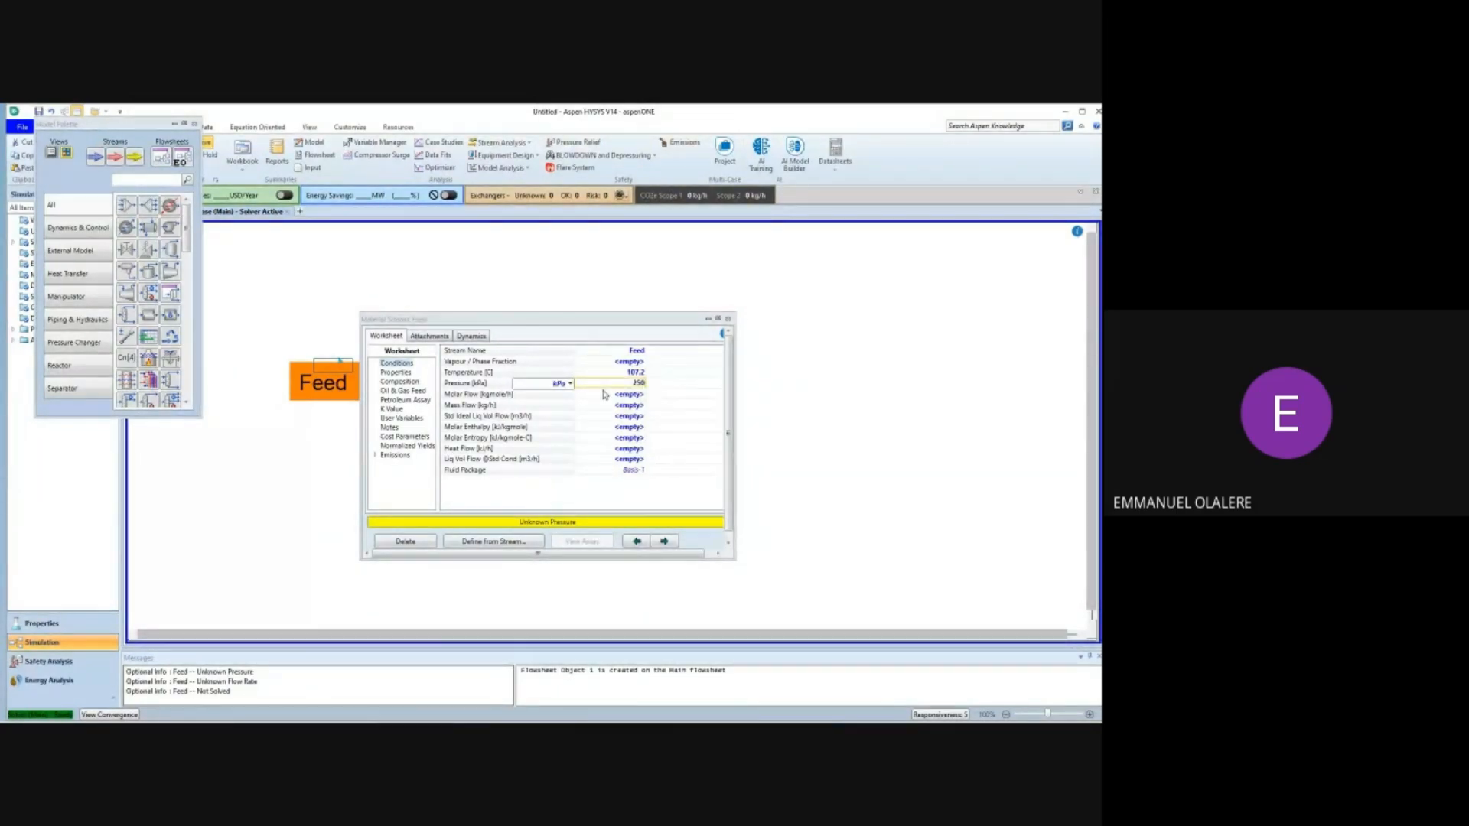
{"action": "left_click", "coordinate": [570, 384]}
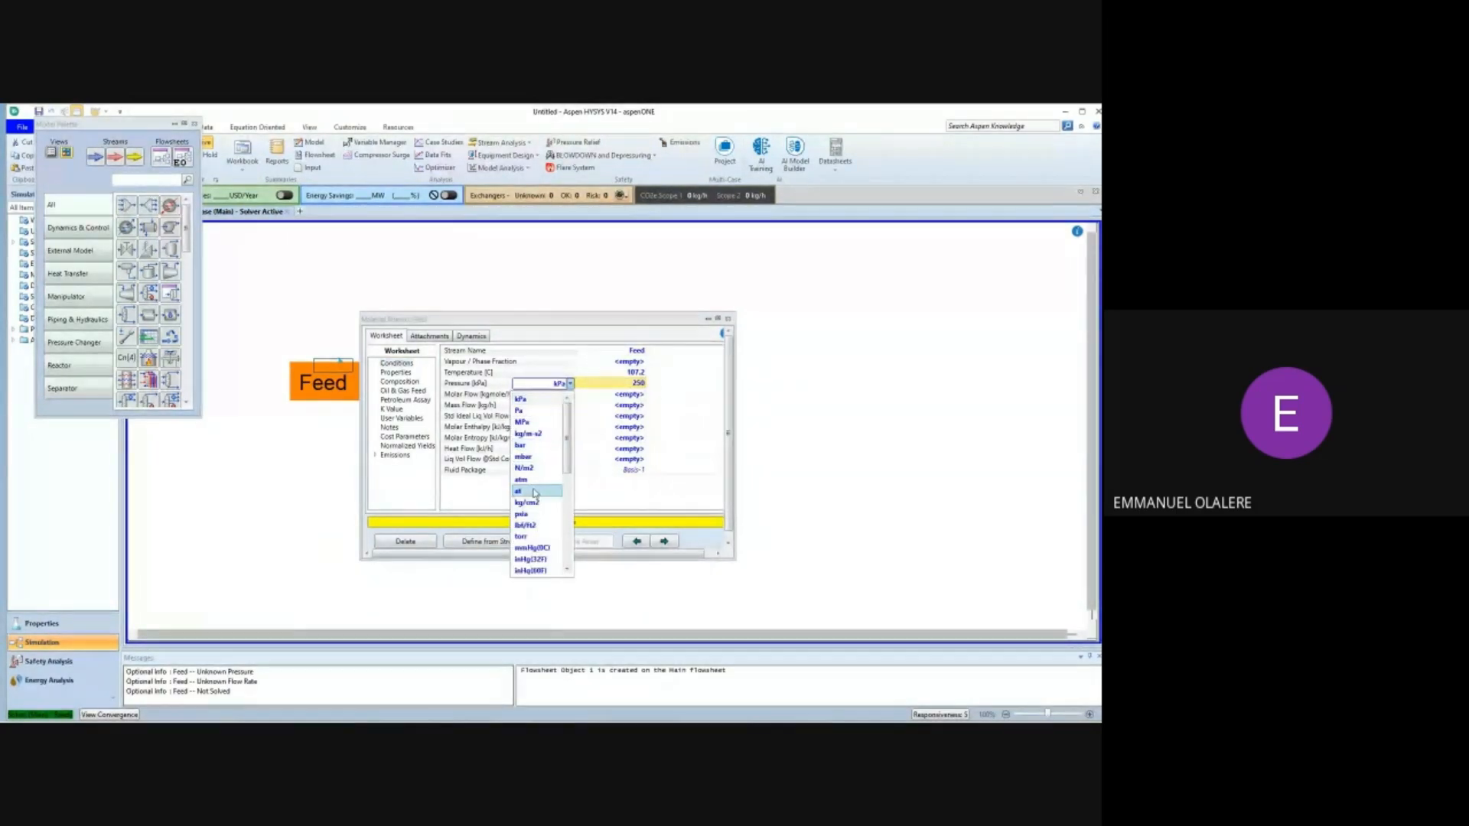
{"action": "left_click", "coordinate": [523, 514]}
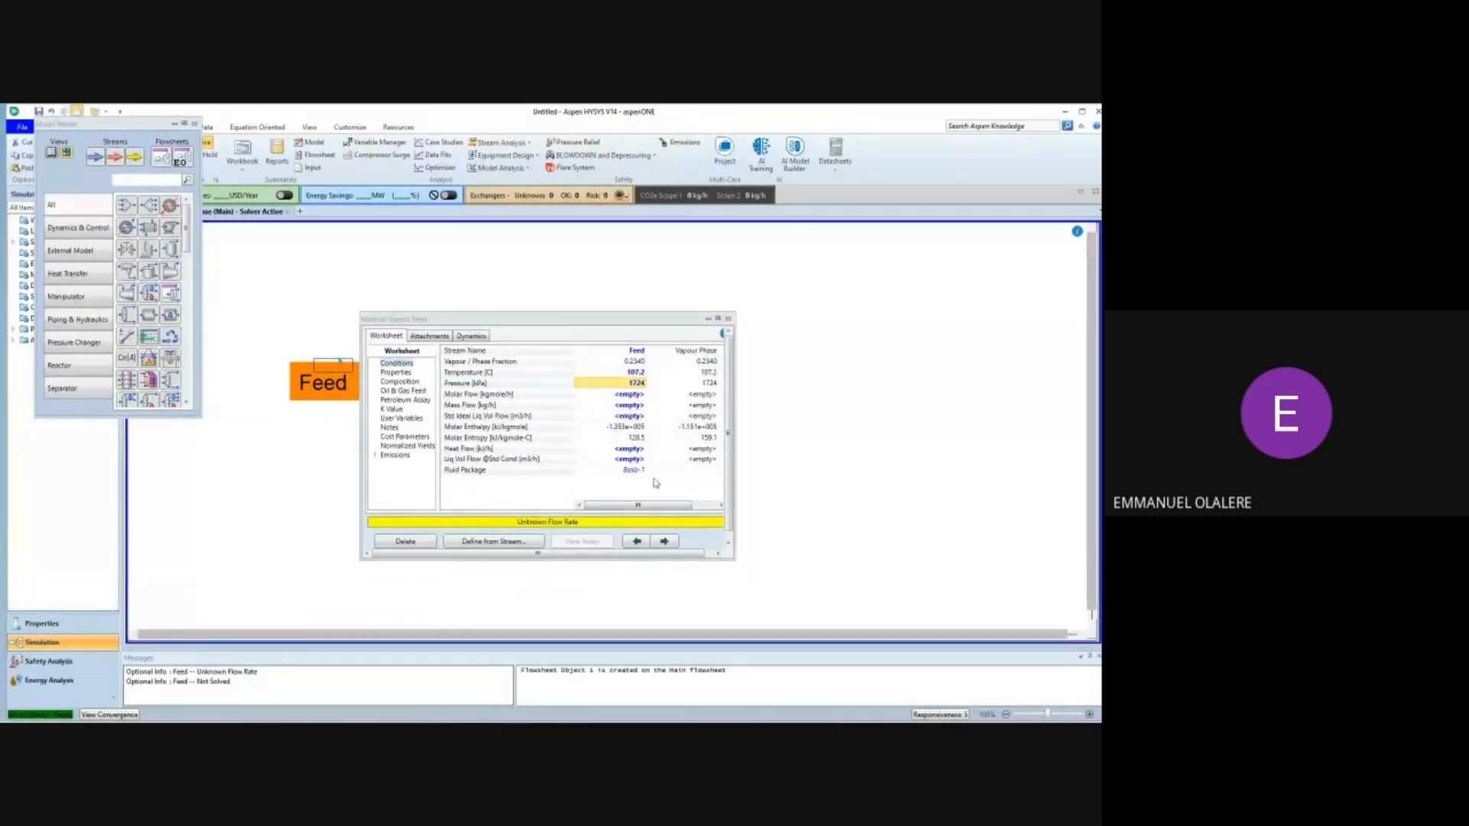
Check the Feed stream's properties, and set its molar flow to 1000 lbmole/h.
{"action": "left_click", "coordinate": [400, 371]}
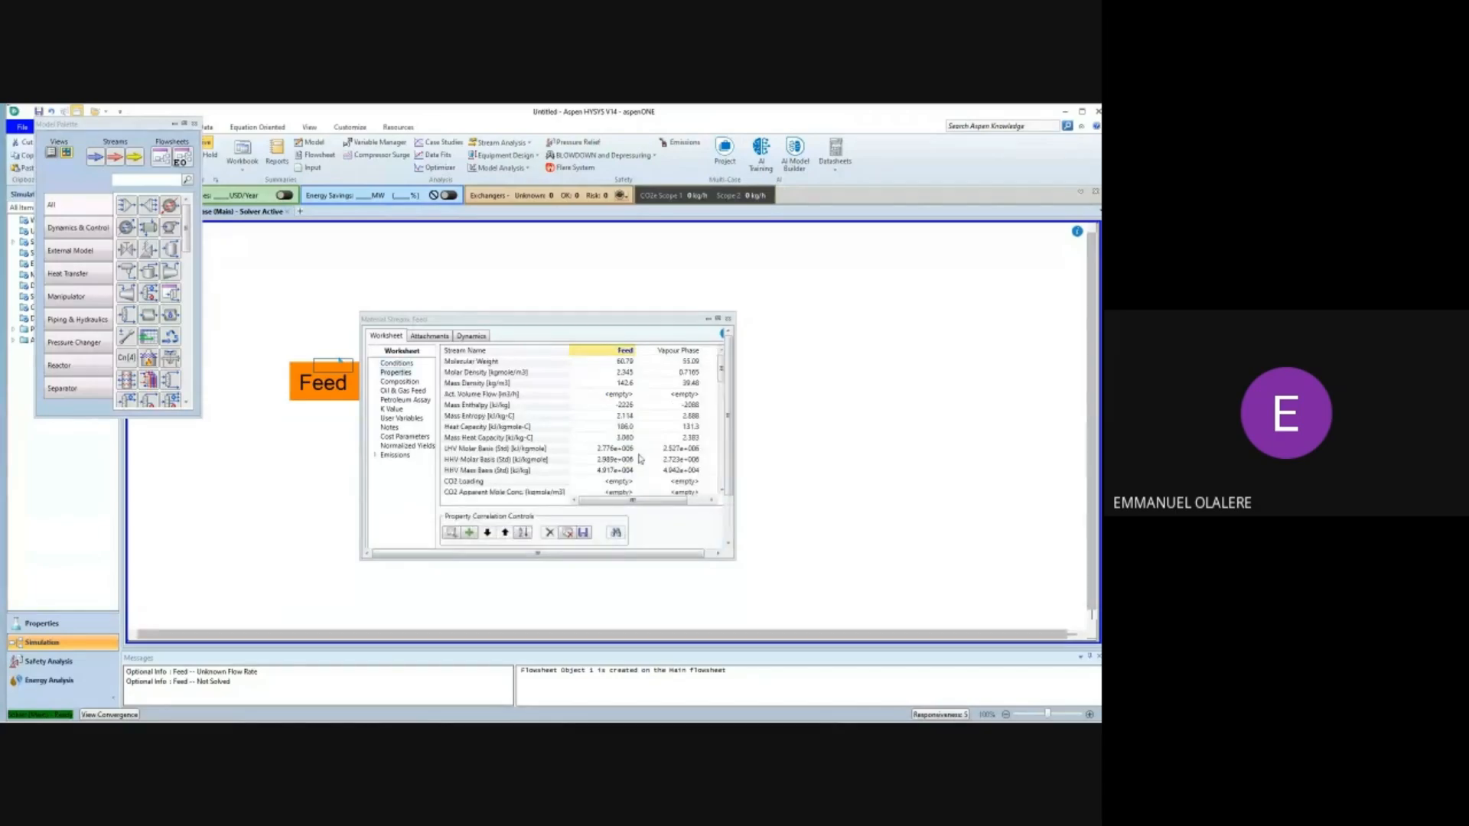
{"action": "scroll", "coordinate": [621, 434], "scroll_direction": "down", "scroll_amount": 3}
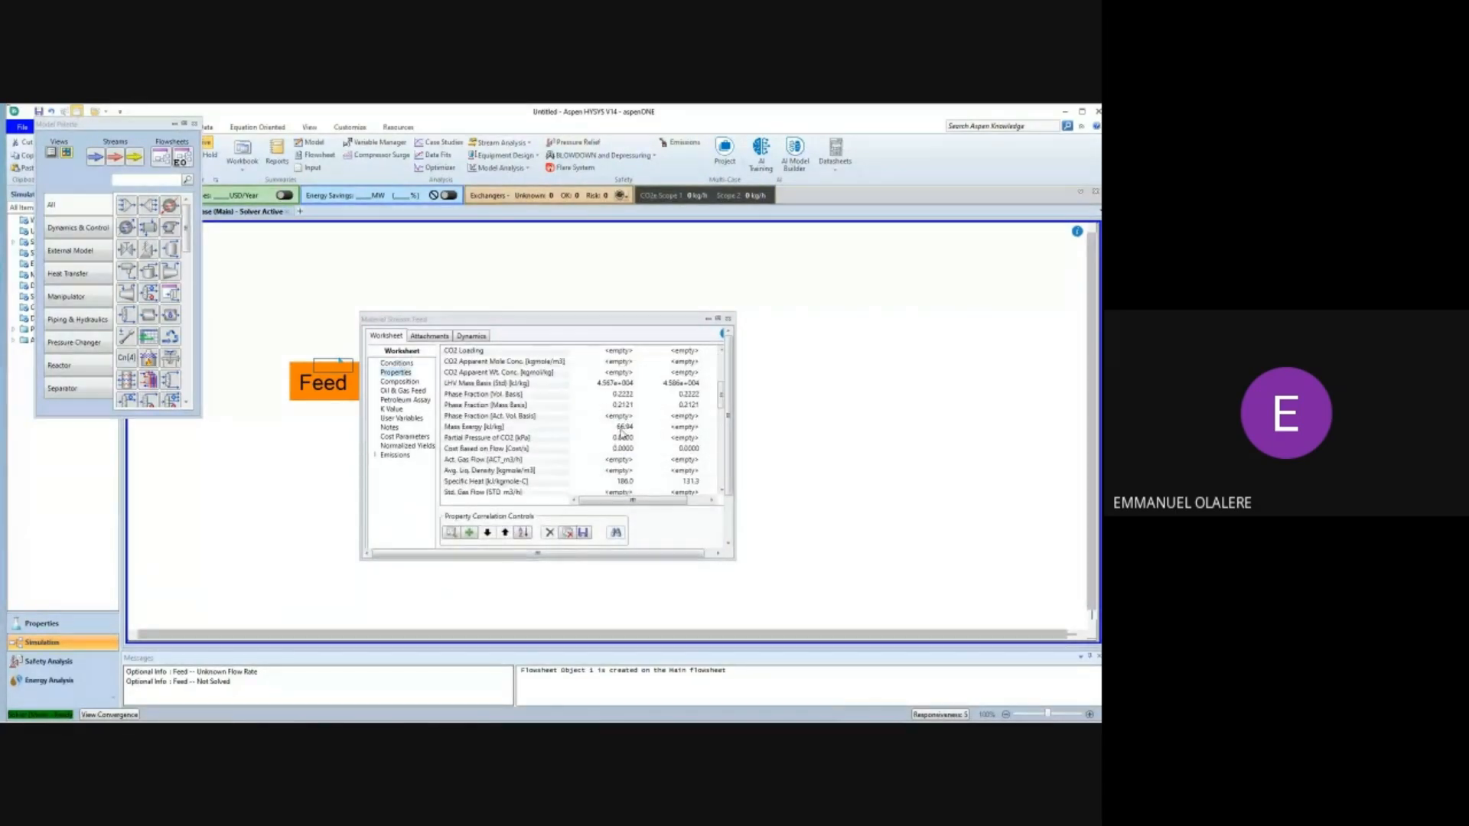
{"action": "scroll", "coordinate": [621, 435], "scroll_direction": "up", "scroll_amount": 4}
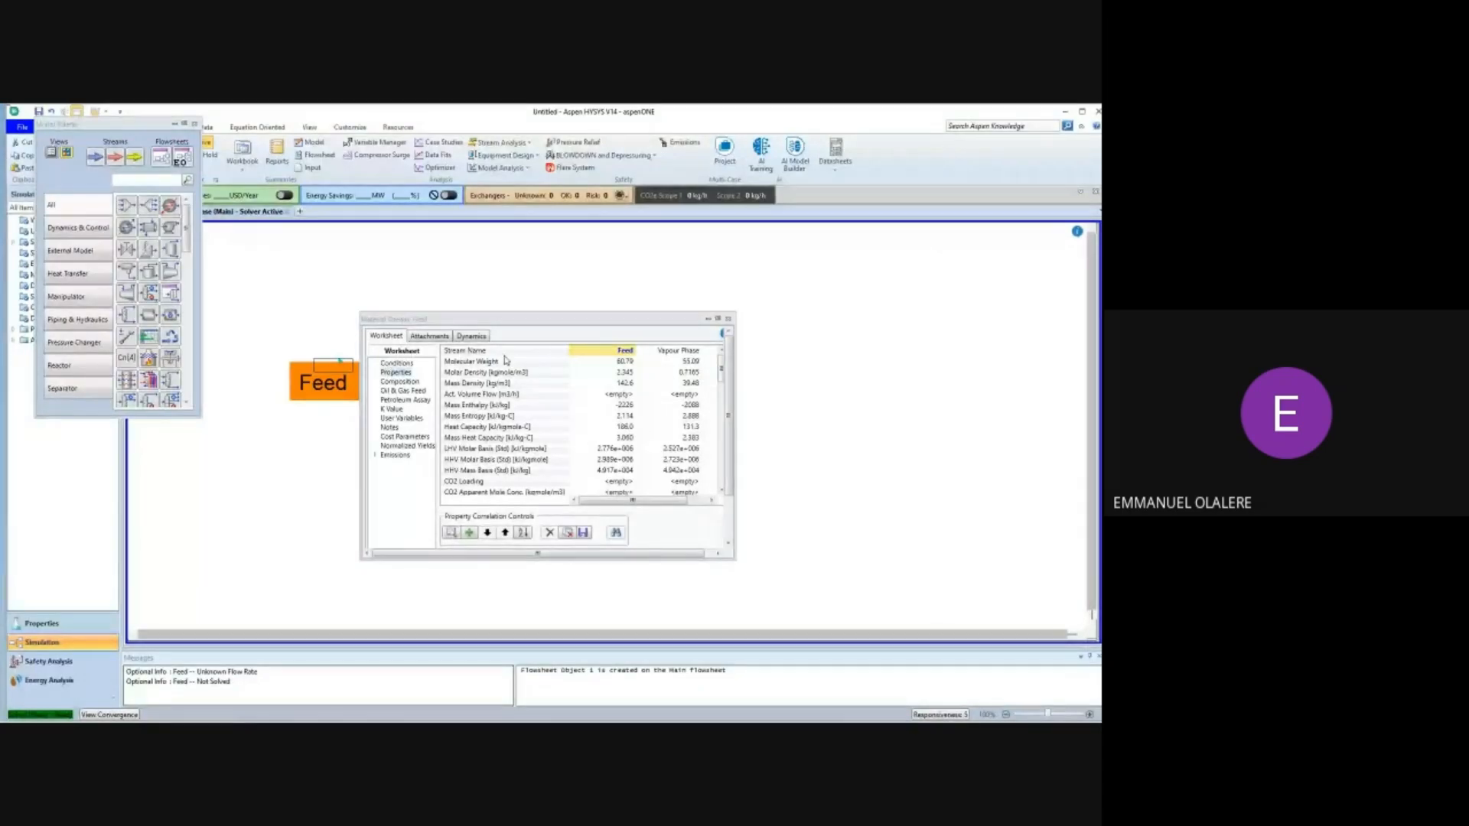
{"action": "left_click", "coordinate": [396, 362]}
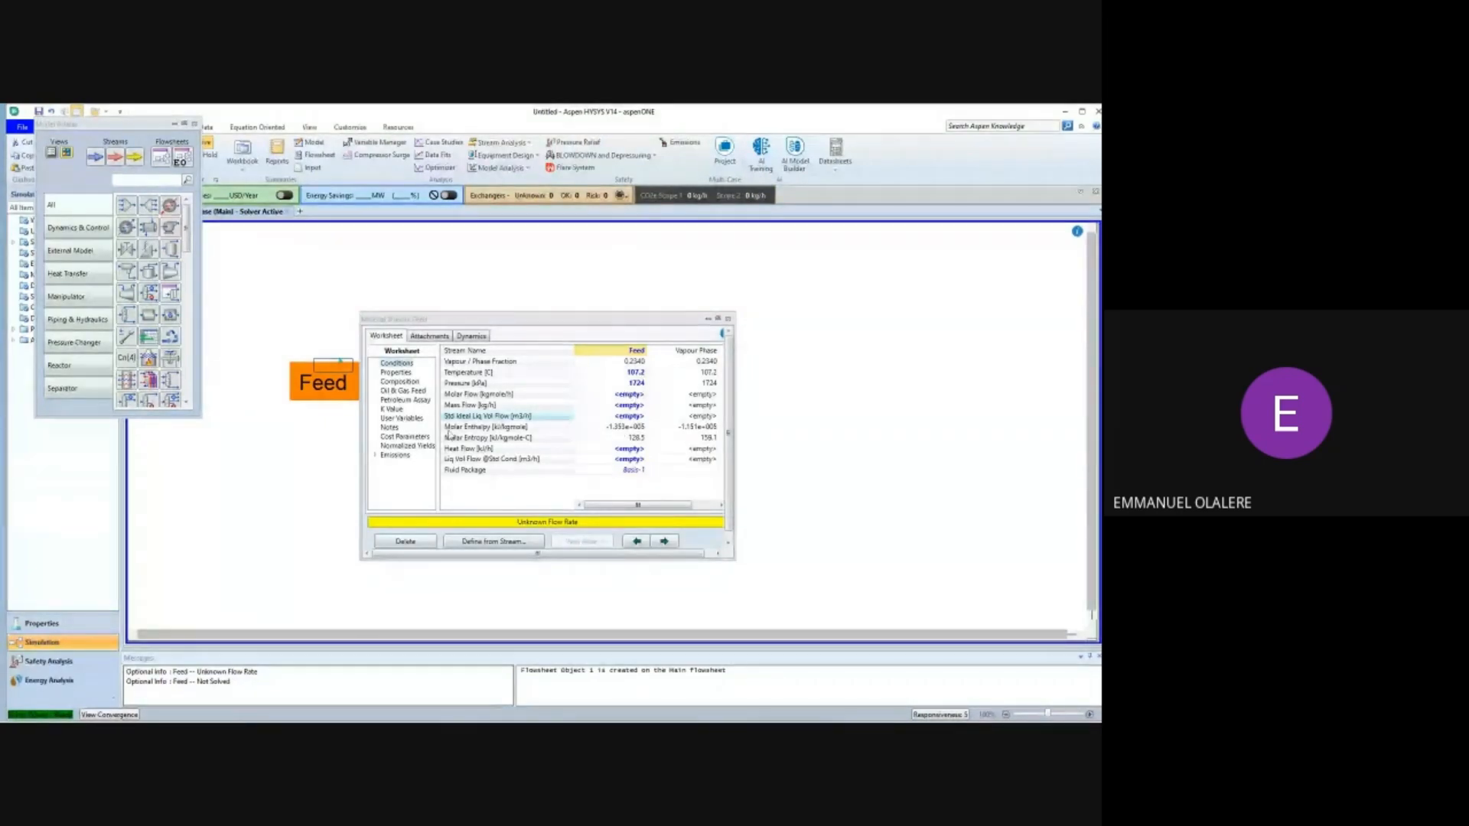
{"action": "left_click", "coordinate": [628, 395]}
{"action": "type", "text": "100"}
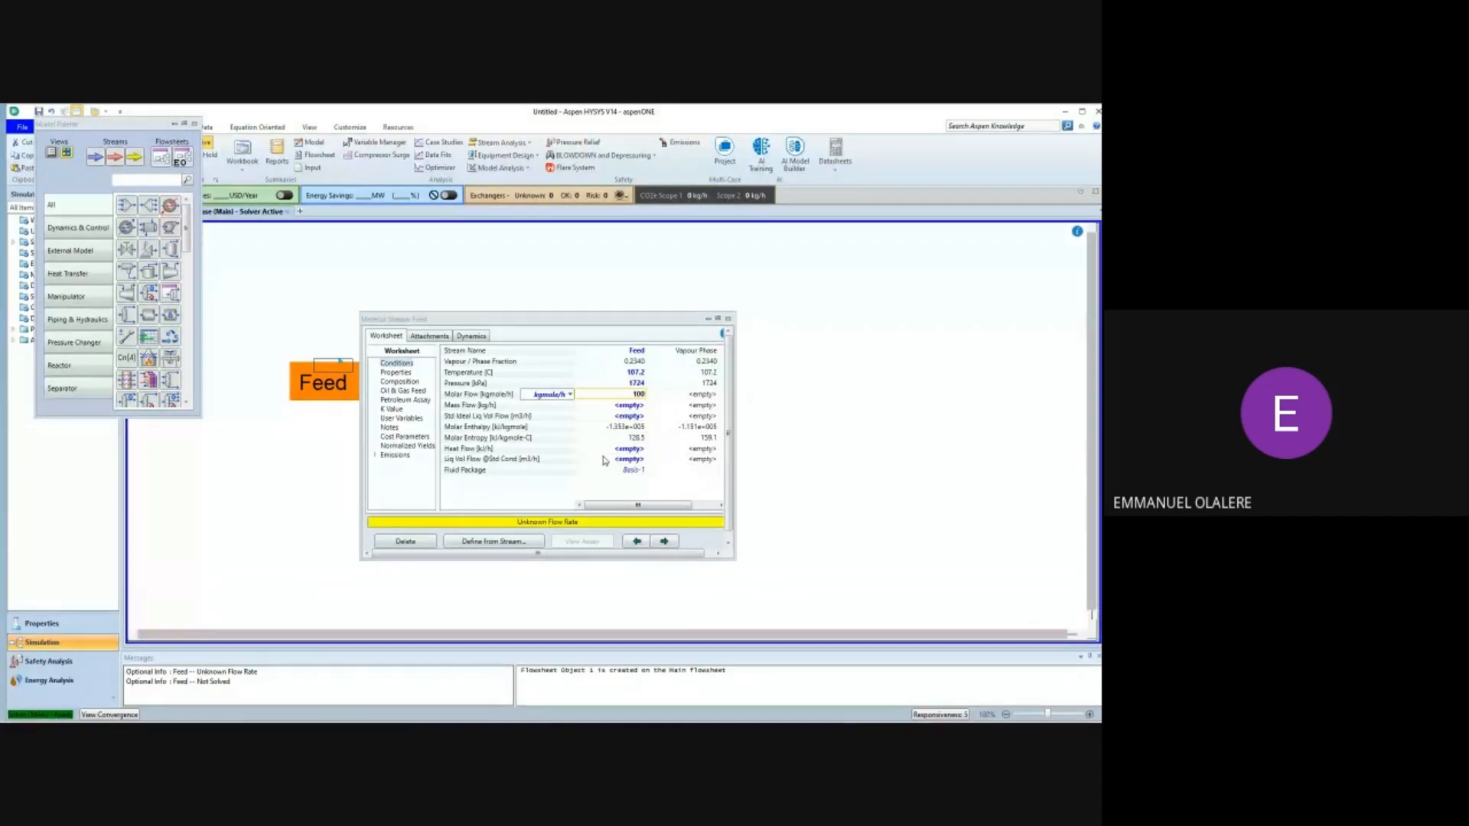
{"action": "type", "text": "0"}
{"action": "left_click", "coordinate": [570, 394]}
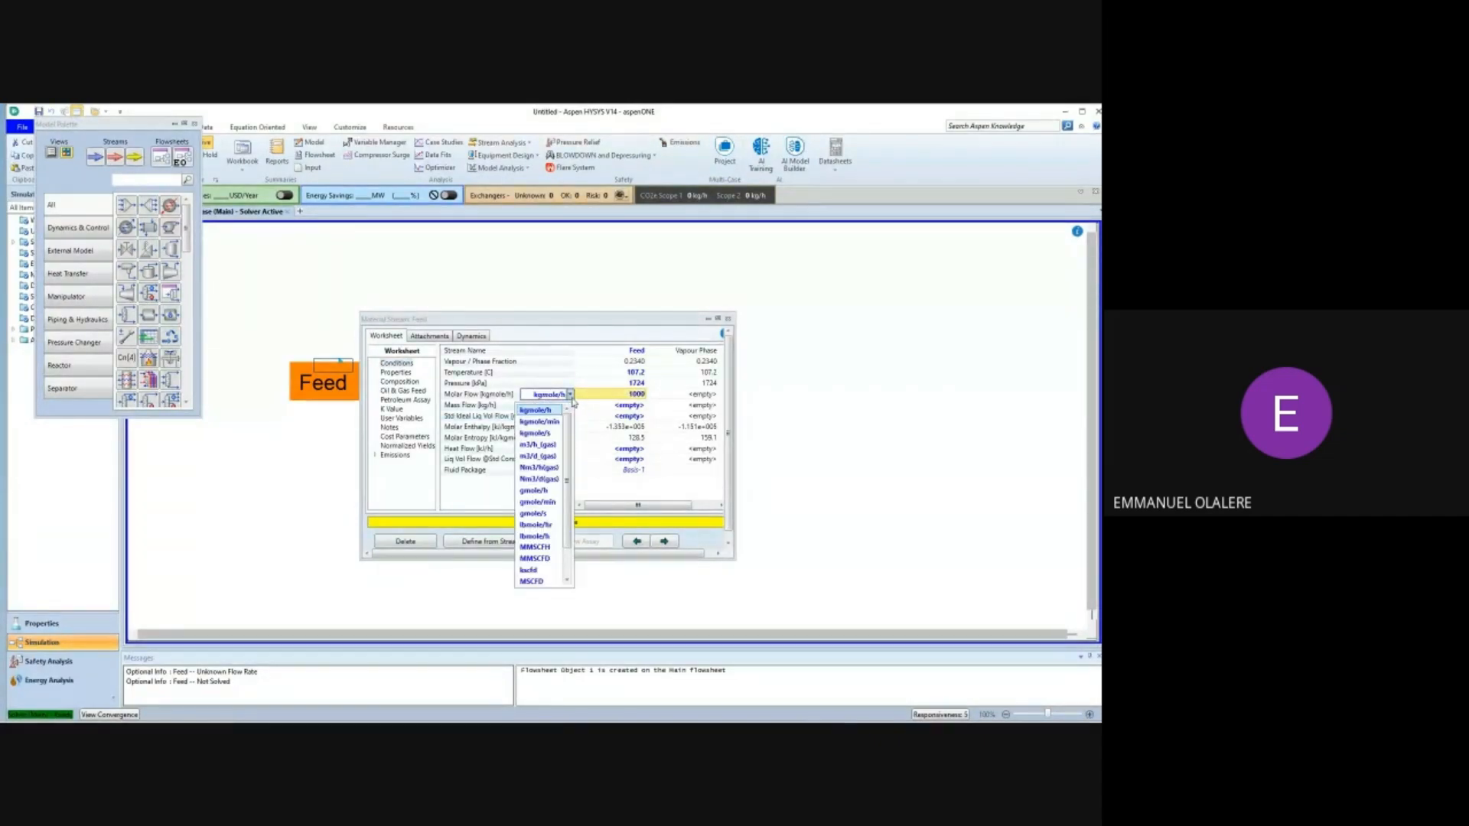
{"action": "left_click", "coordinate": [528, 537]}
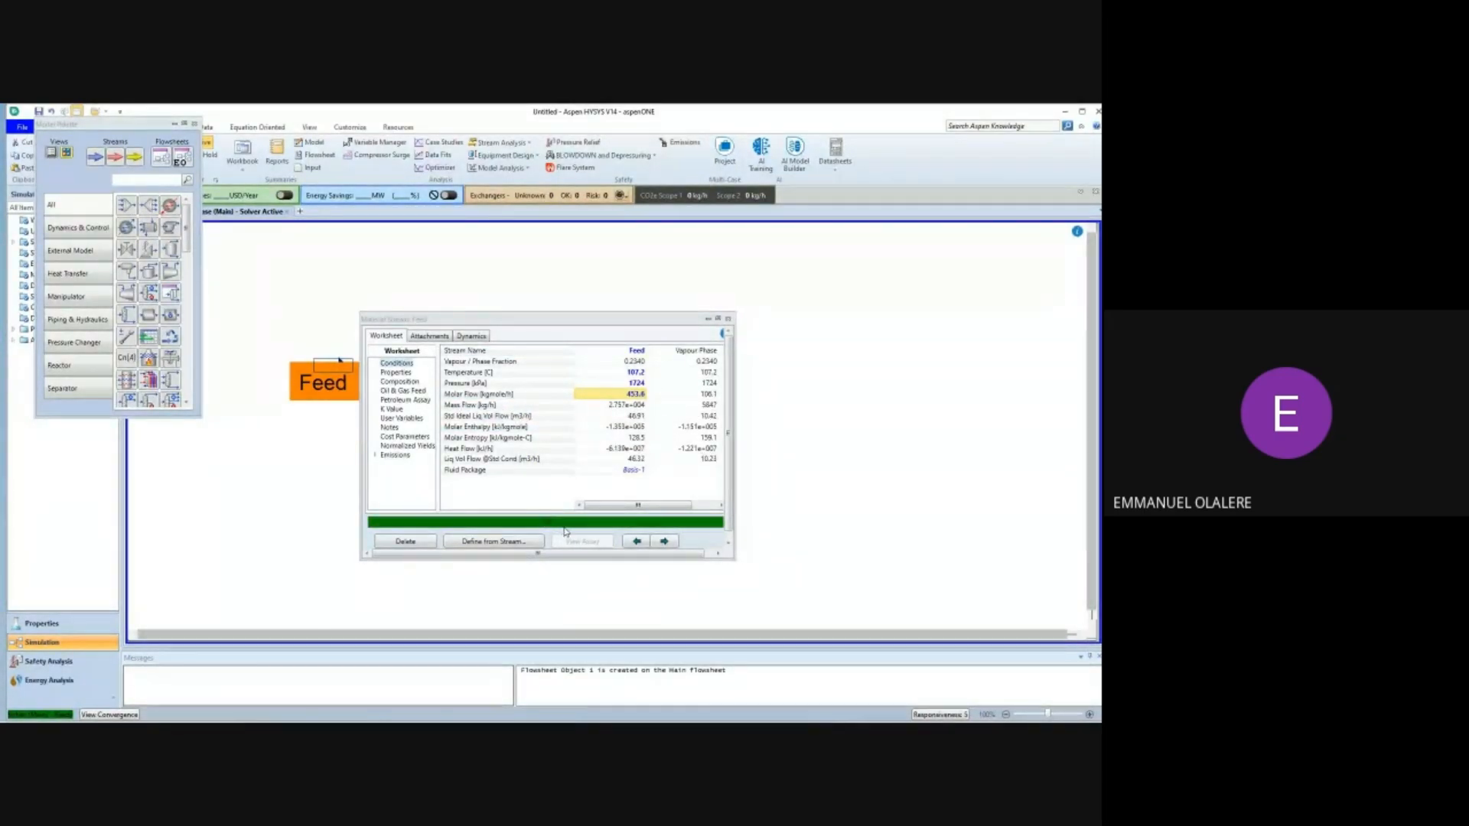
{"action": "left_click", "coordinate": [728, 319]}
{"action": "left_click", "coordinate": [420, 345]}
Reopen the Feed stream and examine its full list of calculated physical properties.
{"action": "double_click", "coordinate": [341, 362]}
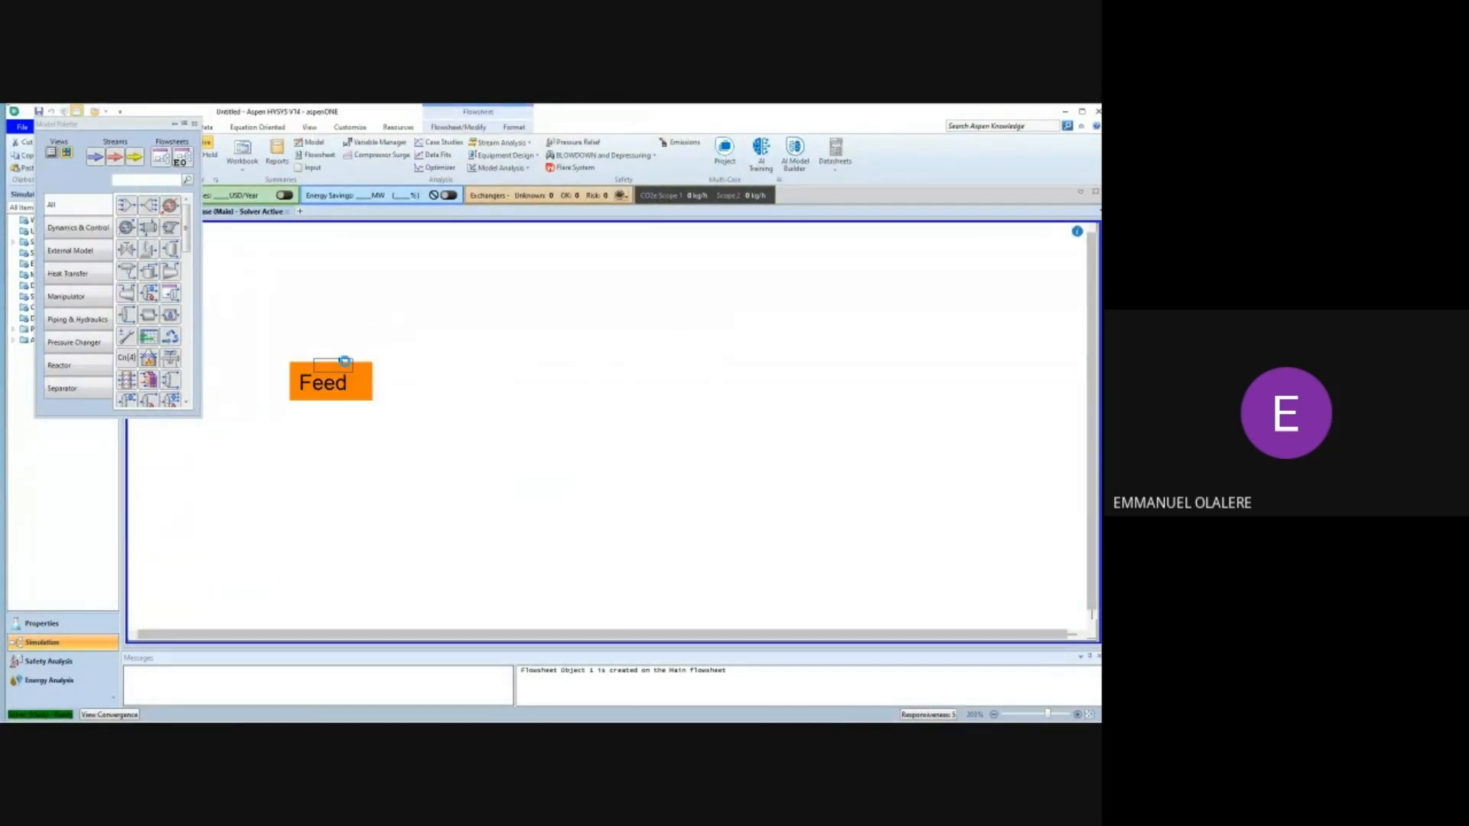
{"action": "left_click", "coordinate": [400, 372]}
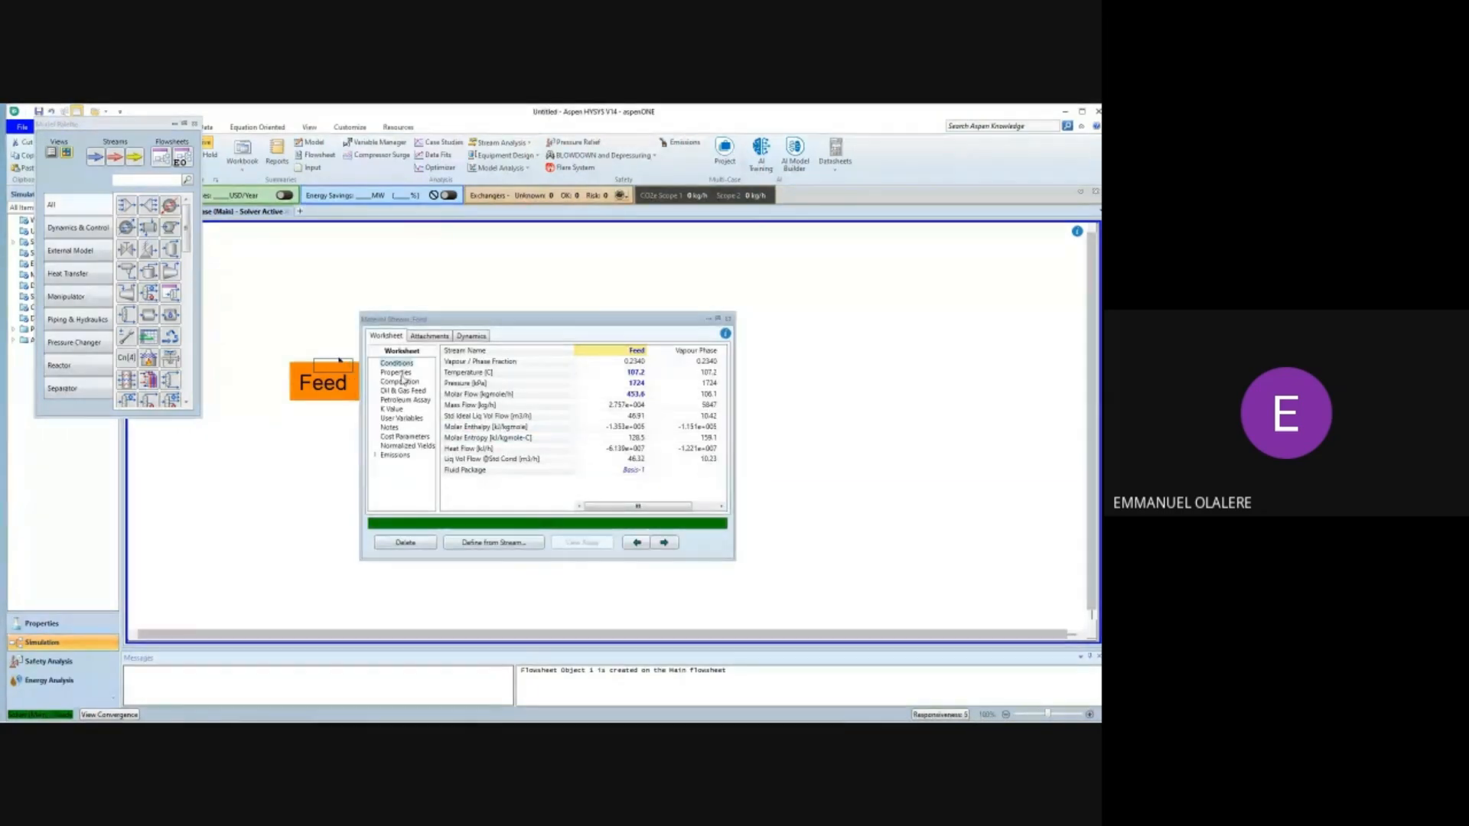
{"action": "scroll", "coordinate": [526, 411], "scroll_direction": "down", "scroll_amount": 8}
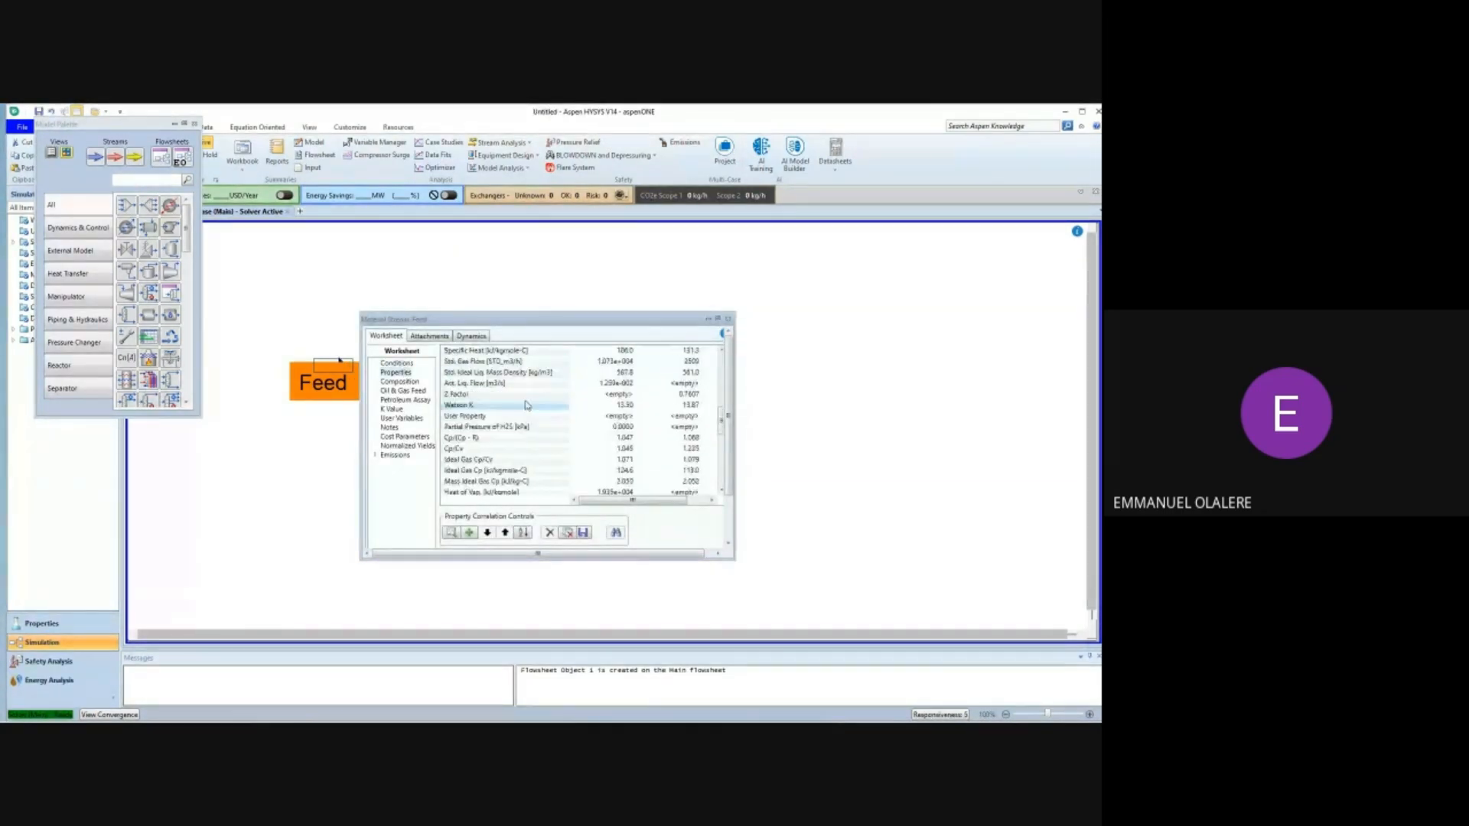
{"action": "scroll", "coordinate": [532, 413], "scroll_direction": "down", "scroll_amount": 3}
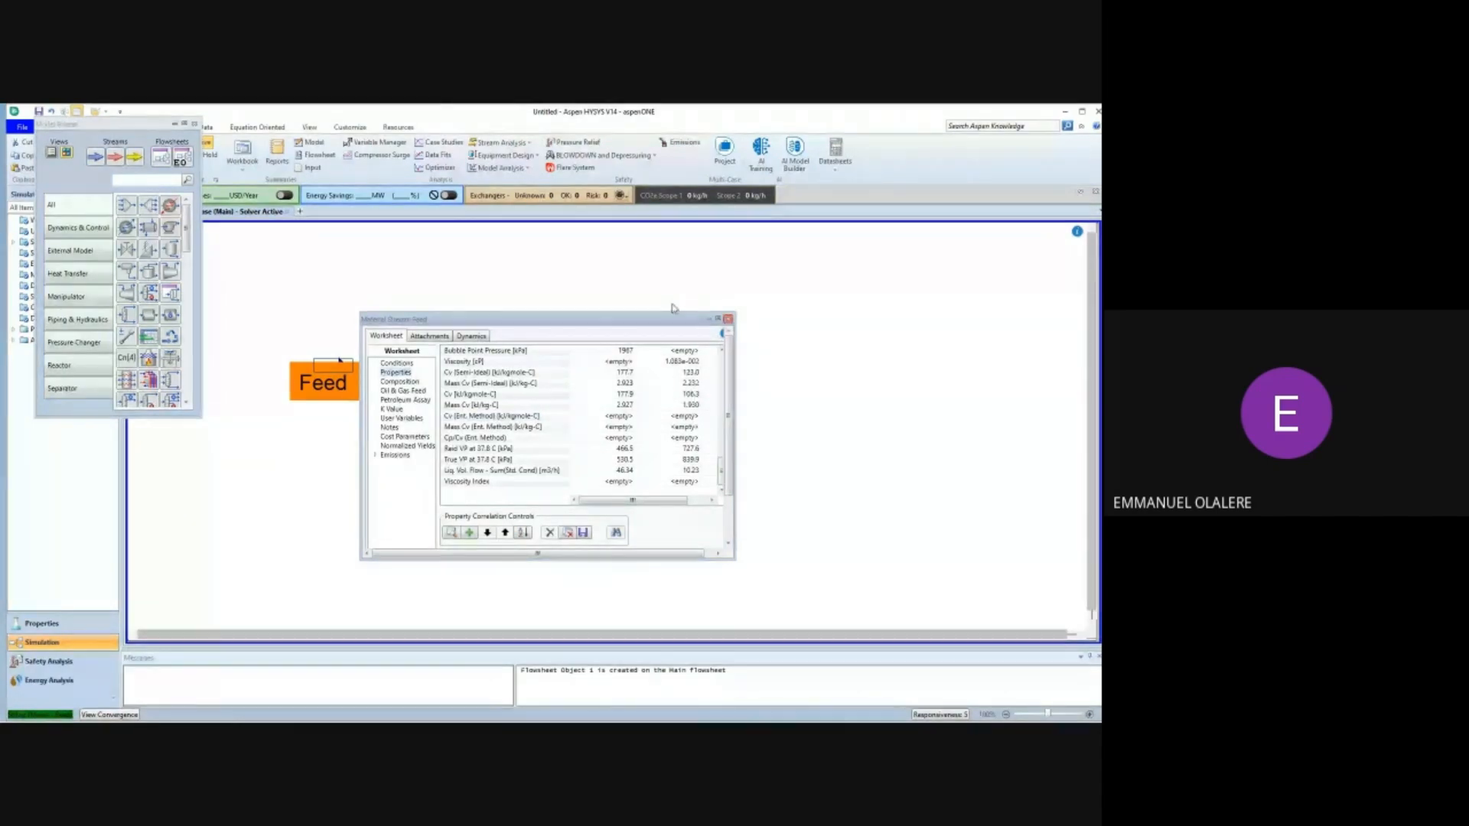
{"action": "left_click", "coordinate": [726, 320]}
{"action": "left_click", "coordinate": [526, 361]}
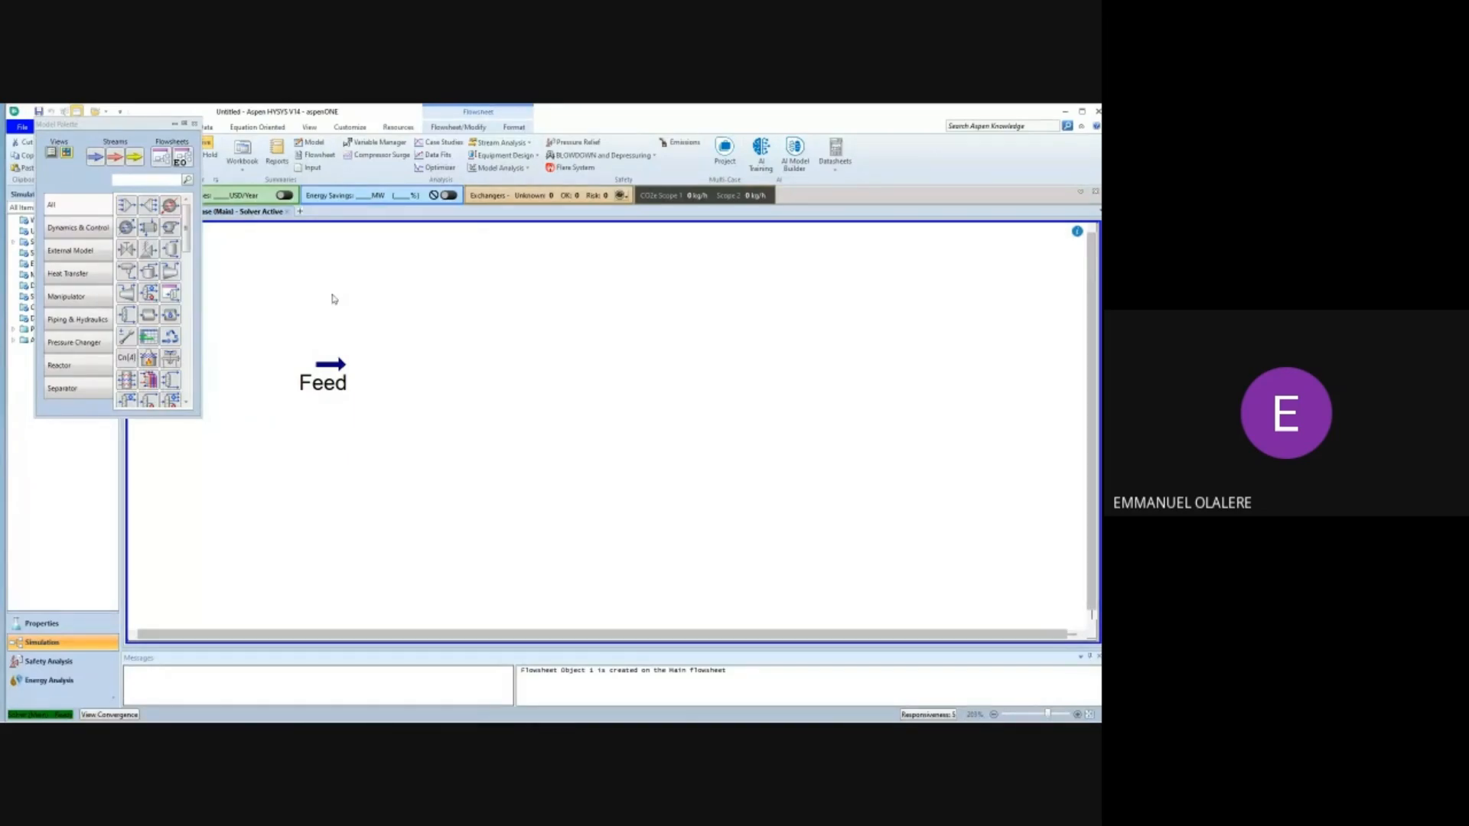
Search the model palette for unit operations matching "disti" and "refl", clearing each search.
{"action": "left_click", "coordinate": [134, 183]}
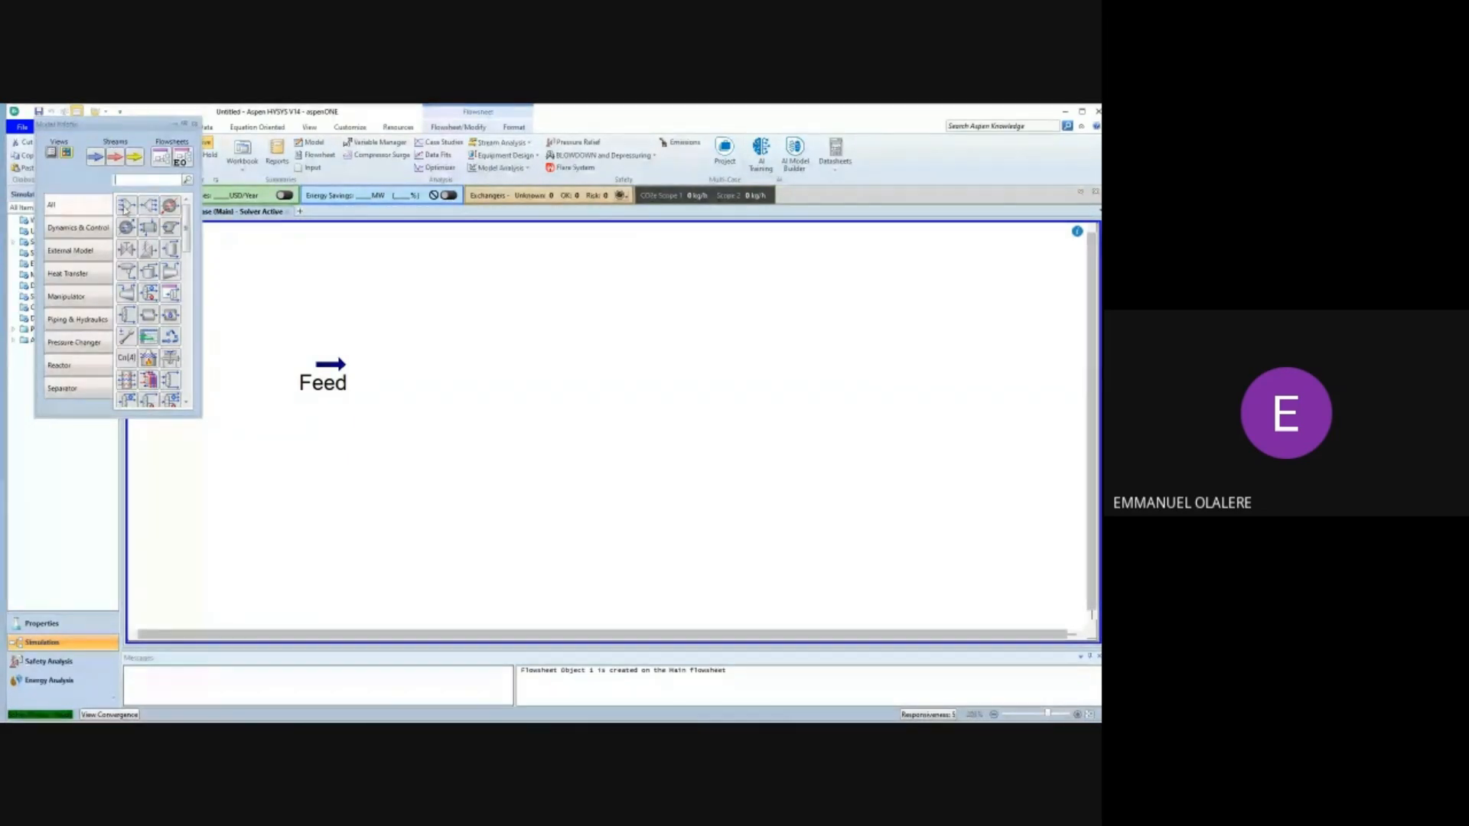
{"action": "type", "text": "disti"}
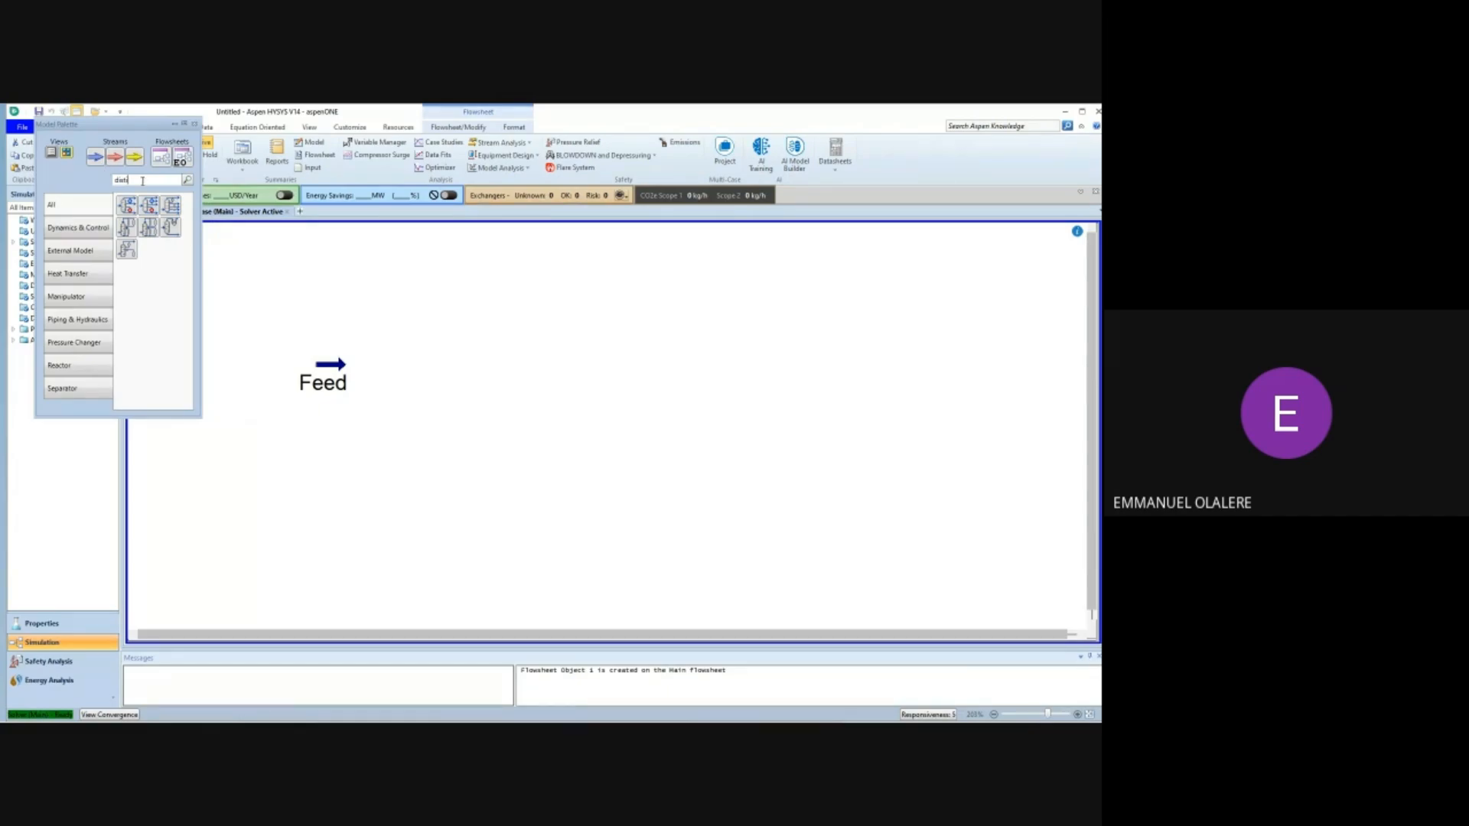
{"action": "key", "text": "BackSpace"}
{"action": "key", "text": "BackSpace"}
{"action": "key", "text": "BackSpace"}
{"action": "key", "text": "BackSpace"}
{"action": "key", "text": "BackSpace"}
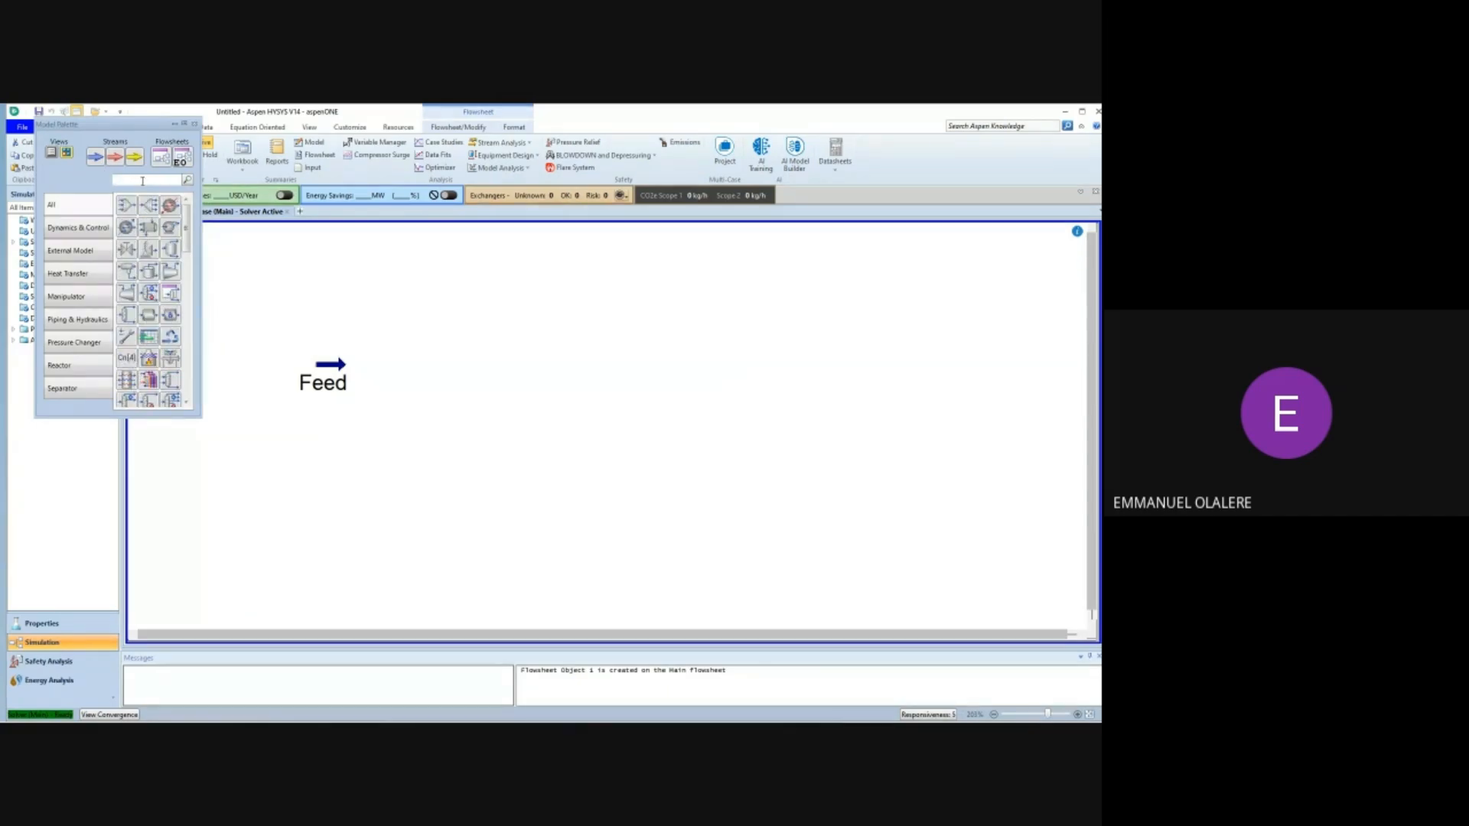
{"action": "type", "text": "ref"}
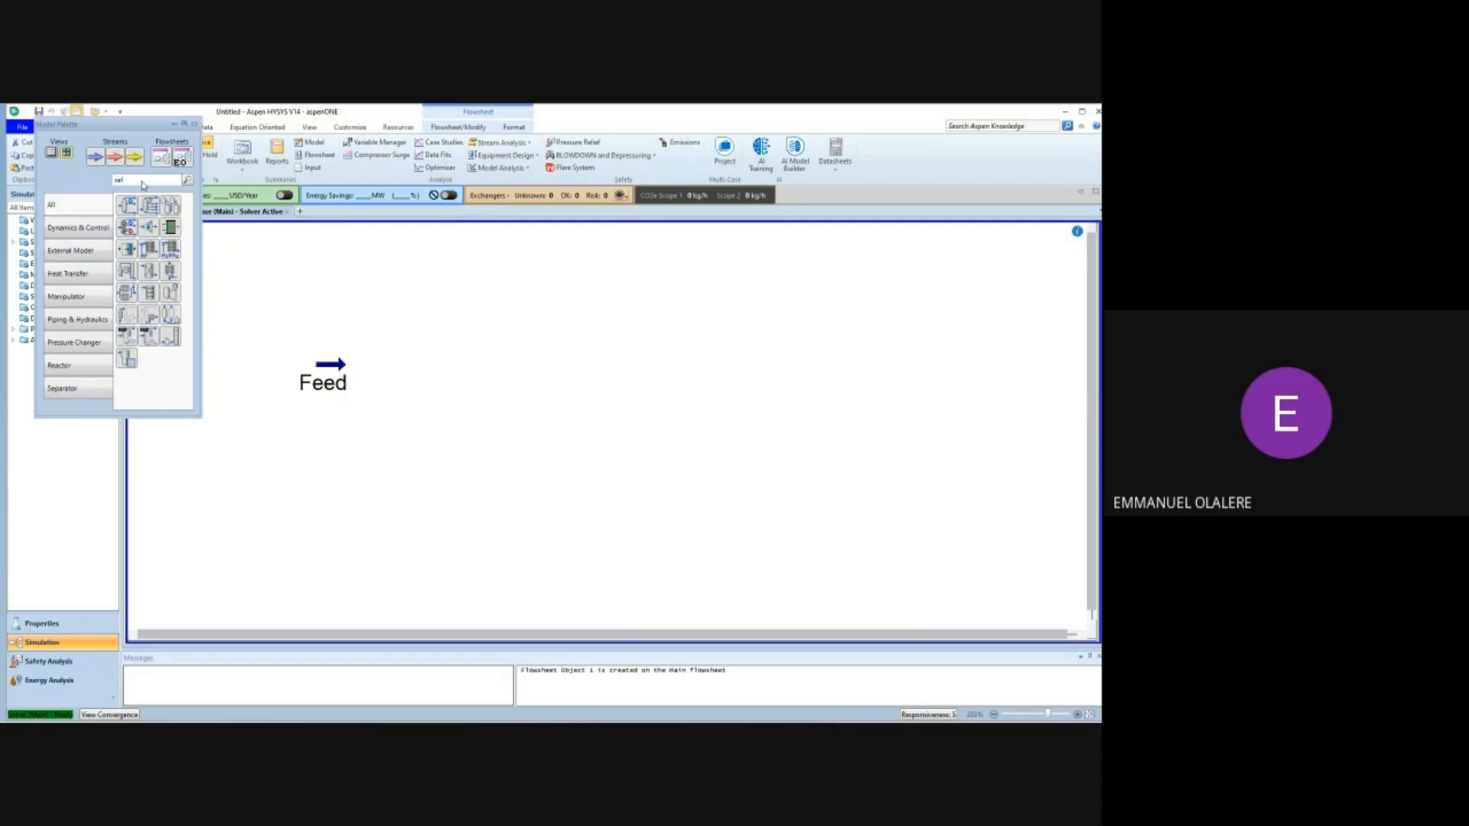
{"action": "type", "text": "l"}
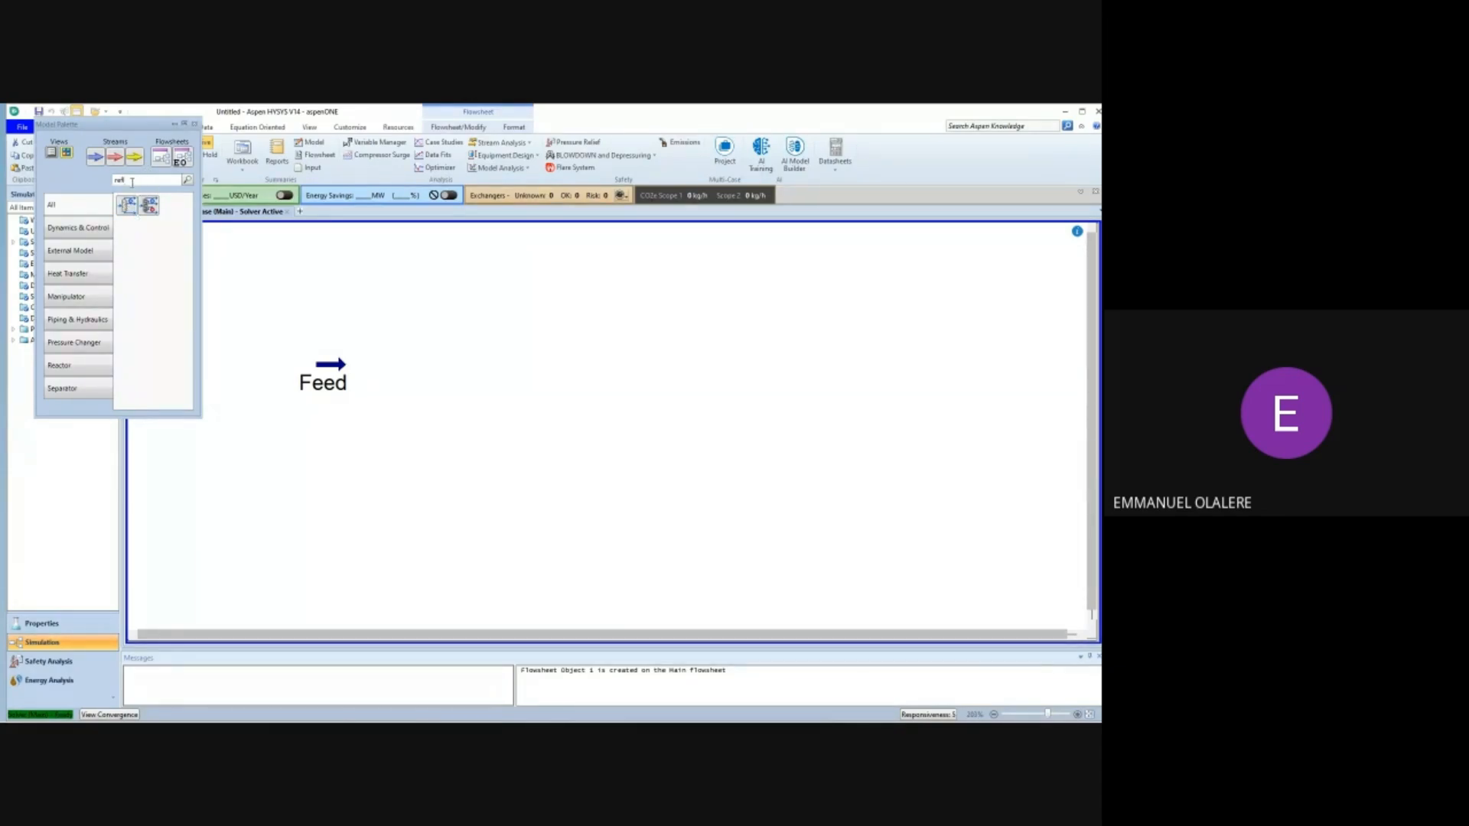
{"action": "key", "text": "BackSpace"}
{"action": "key", "text": "BackSpace"}
{"action": "key", "text": "BackSpace"}
{"action": "key", "text": "BackSpace"}
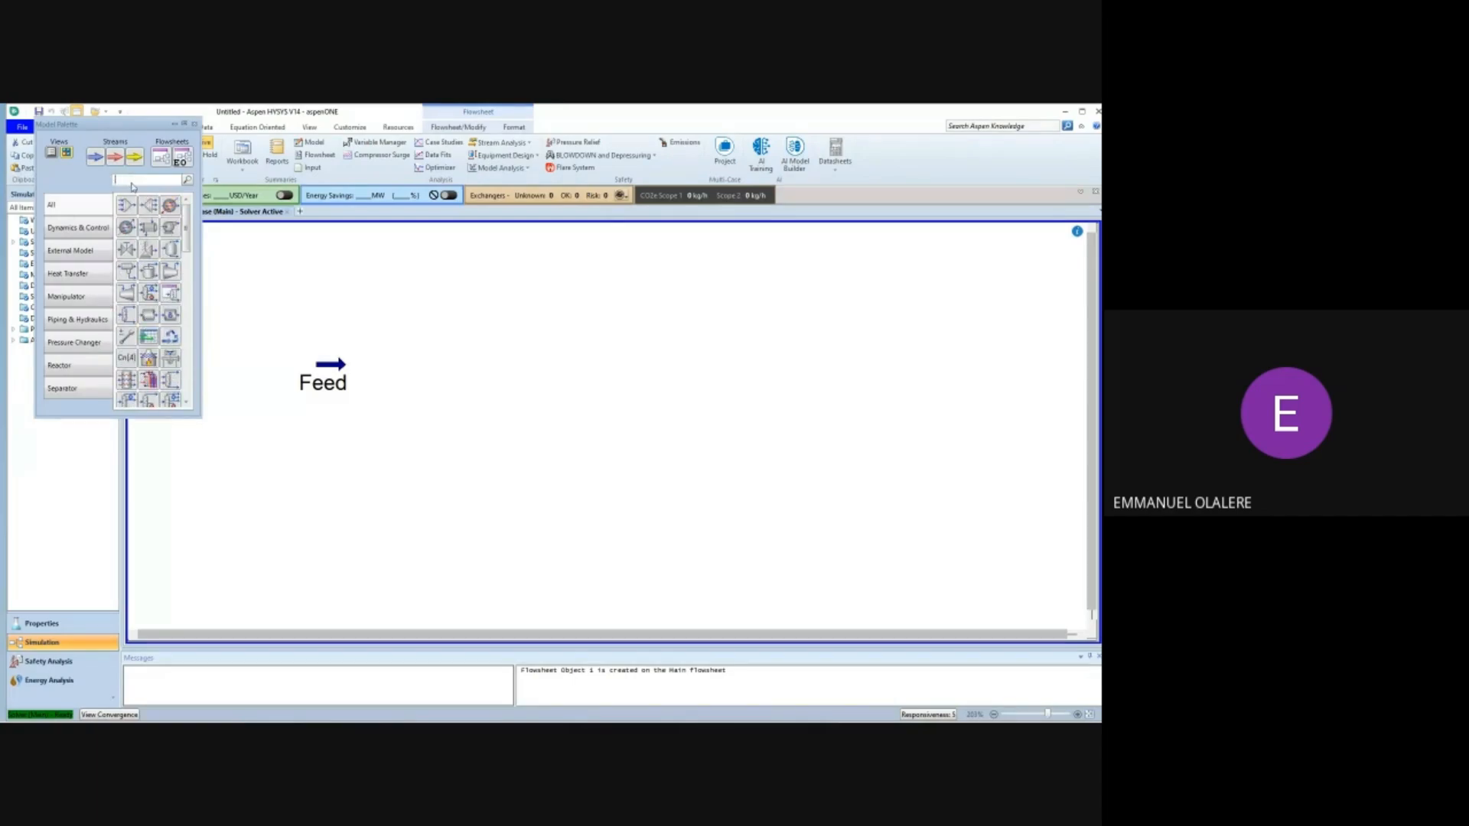
Find the distillation column model with the search "dis" and place it on the flowsheet beside the Feed stream.
{"action": "type", "text": "dis"}
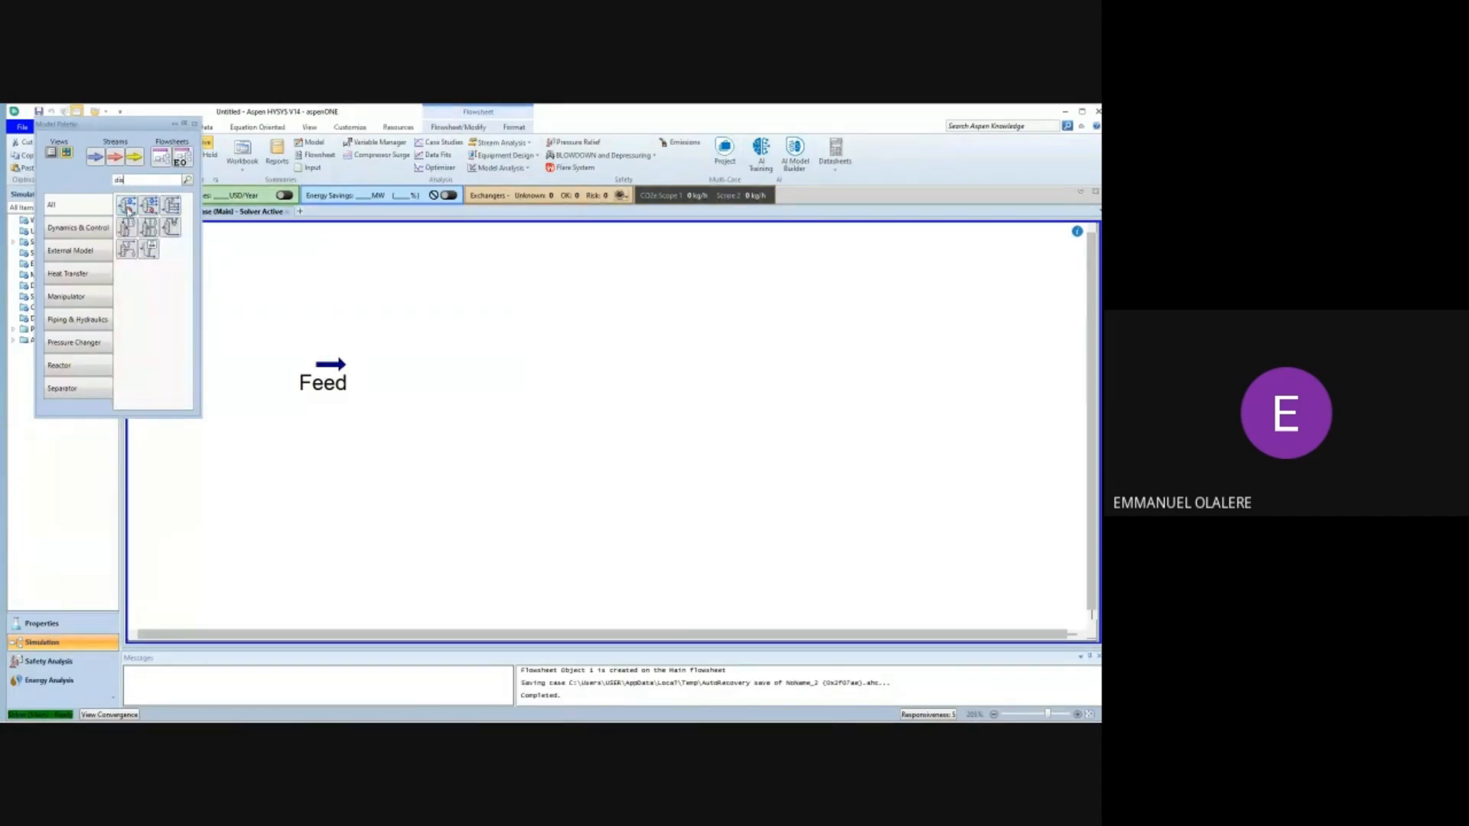
{"action": "left_click_drag", "start_coordinate": [128, 207], "coordinate": [432, 448]}
{"action": "scroll", "coordinate": [482, 387], "scroll_direction": "down", "scroll_amount": 3}
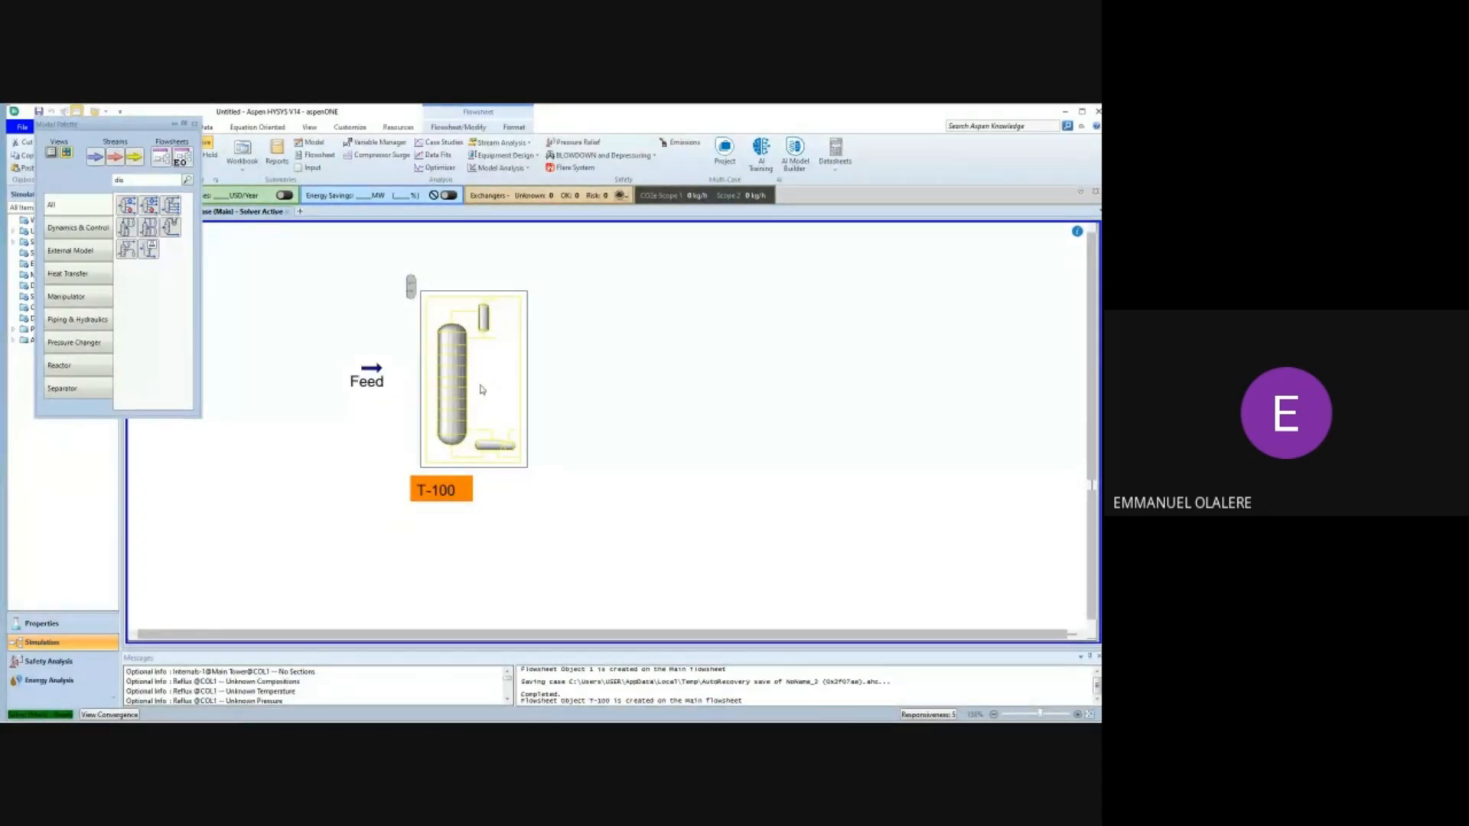
{"action": "scroll", "coordinate": [482, 388], "scroll_direction": "down", "scroll_amount": 1}
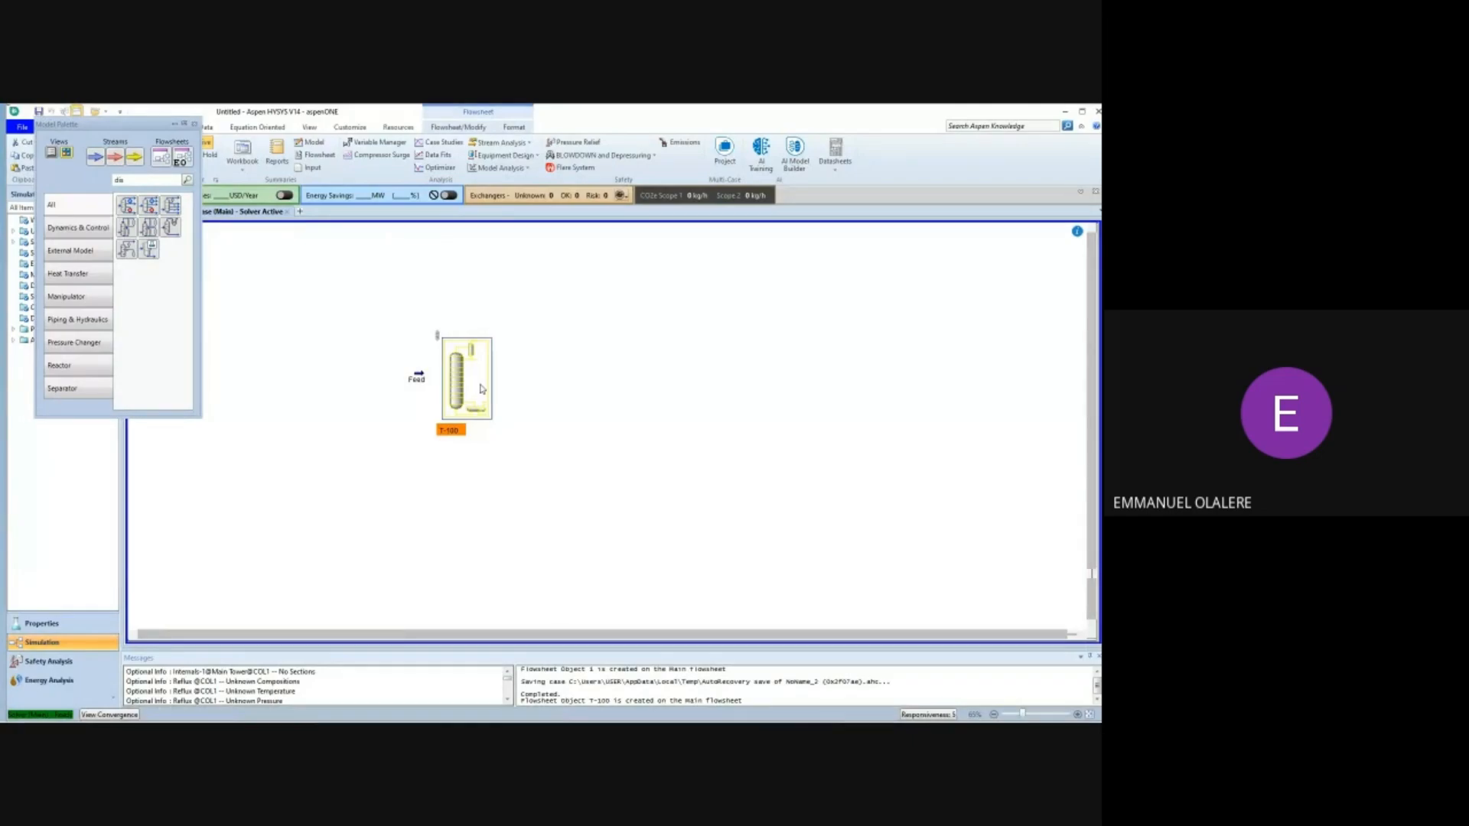
{"action": "scroll", "coordinate": [482, 388], "scroll_direction": "up", "scroll_amount": 2}
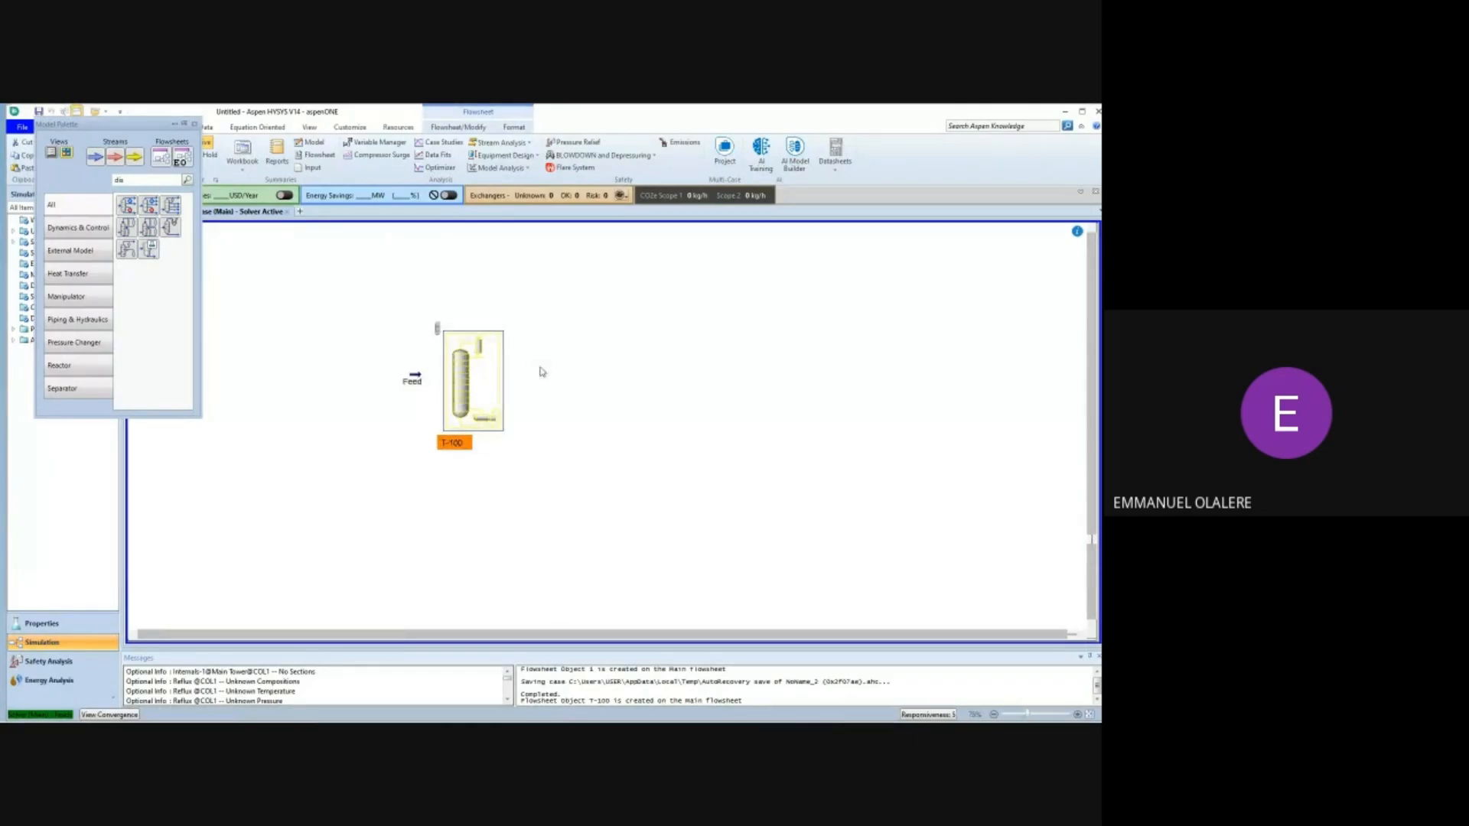
Open the distillation column's input expert and try the Total, Partial and Full Rflx condenser types in turn.
{"action": "double_click", "coordinate": [475, 390]}
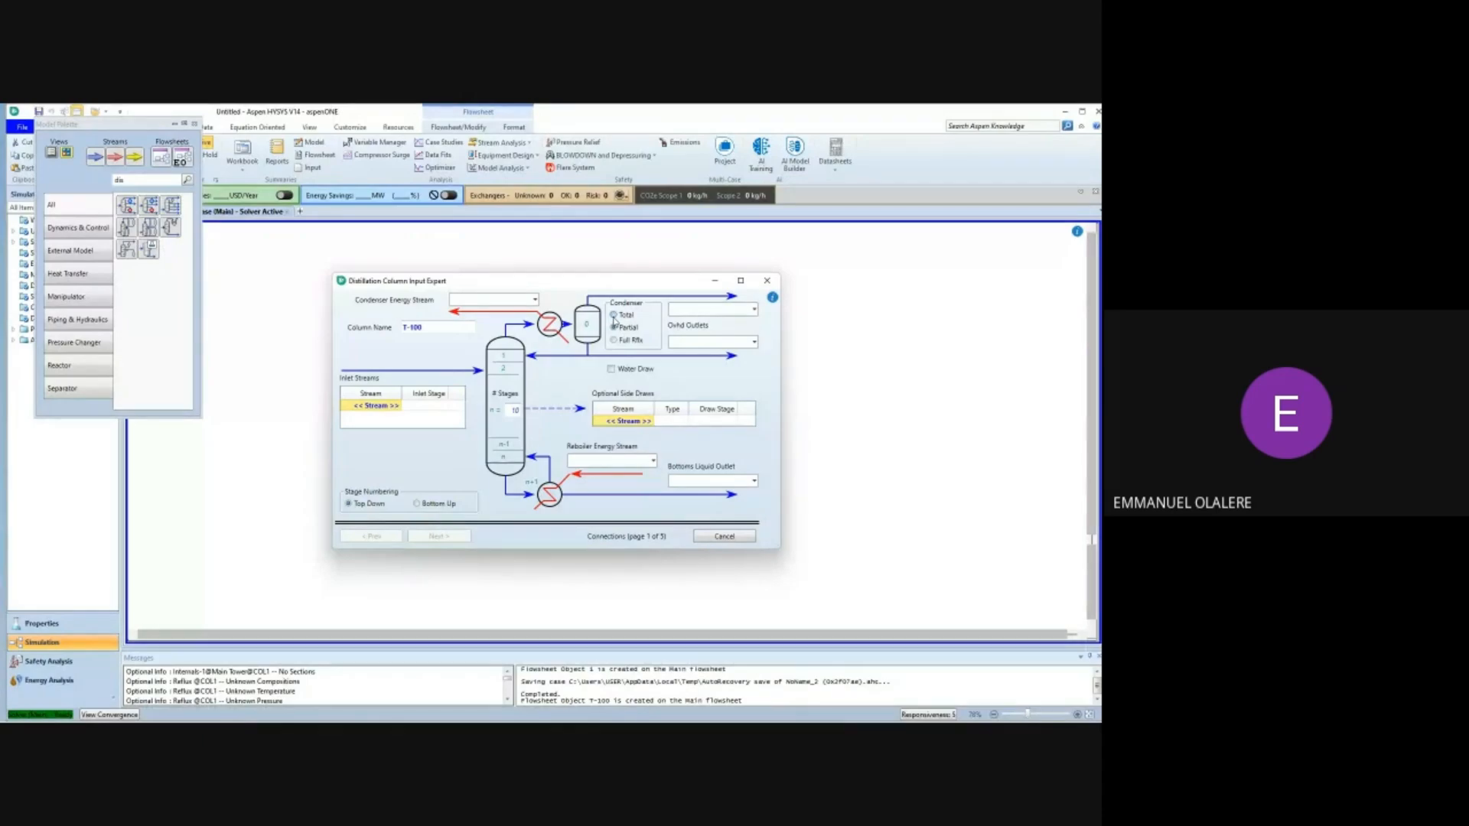
{"action": "left_click", "coordinate": [612, 315]}
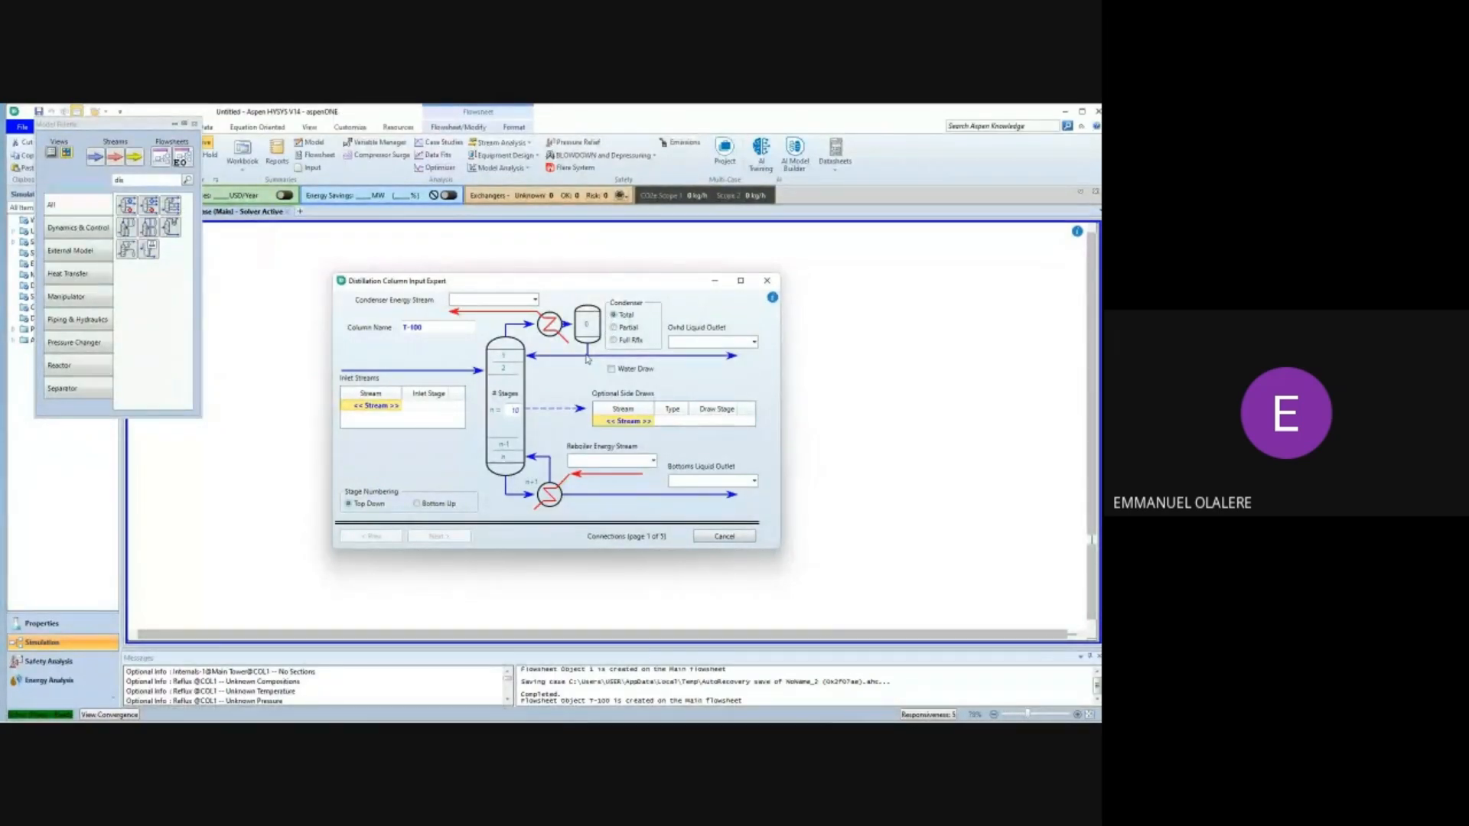
{"action": "left_click", "coordinate": [615, 328]}
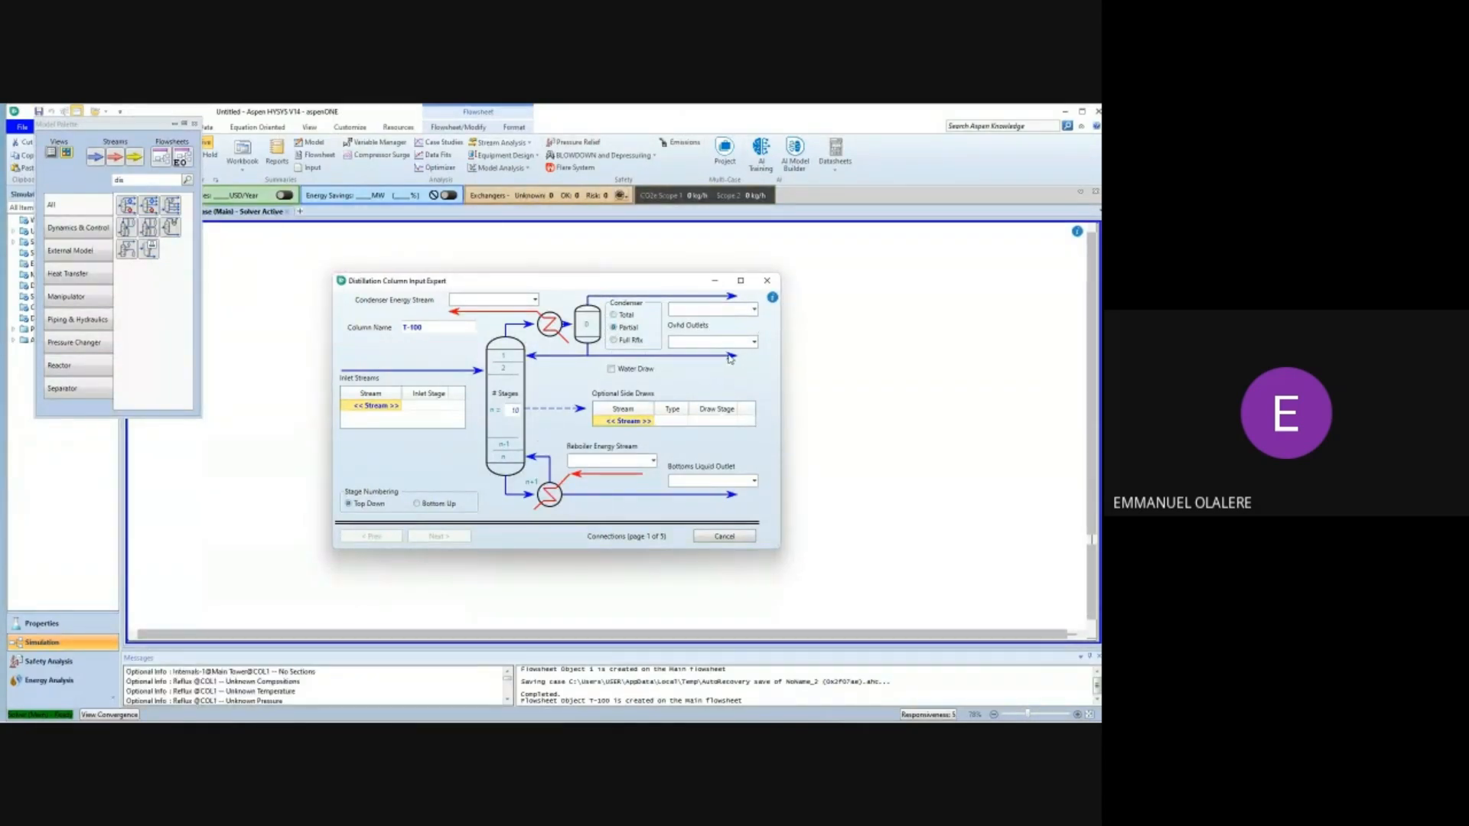
{"action": "left_click", "coordinate": [614, 340]}
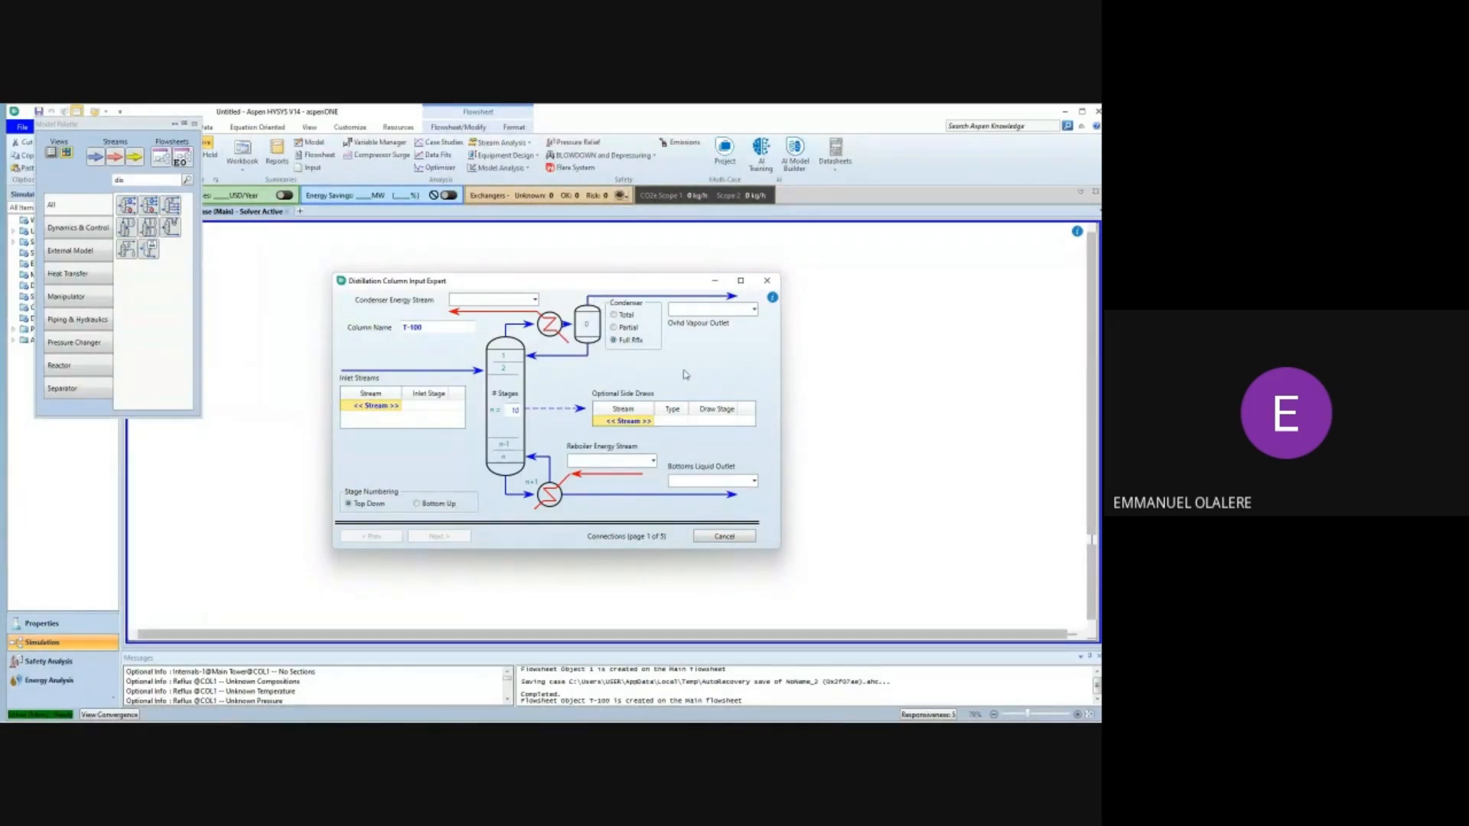
Compare the Total and Partial condenser types, settle on Full Rflx, and set the number of stages to 12.
{"action": "left_click", "coordinate": [613, 315]}
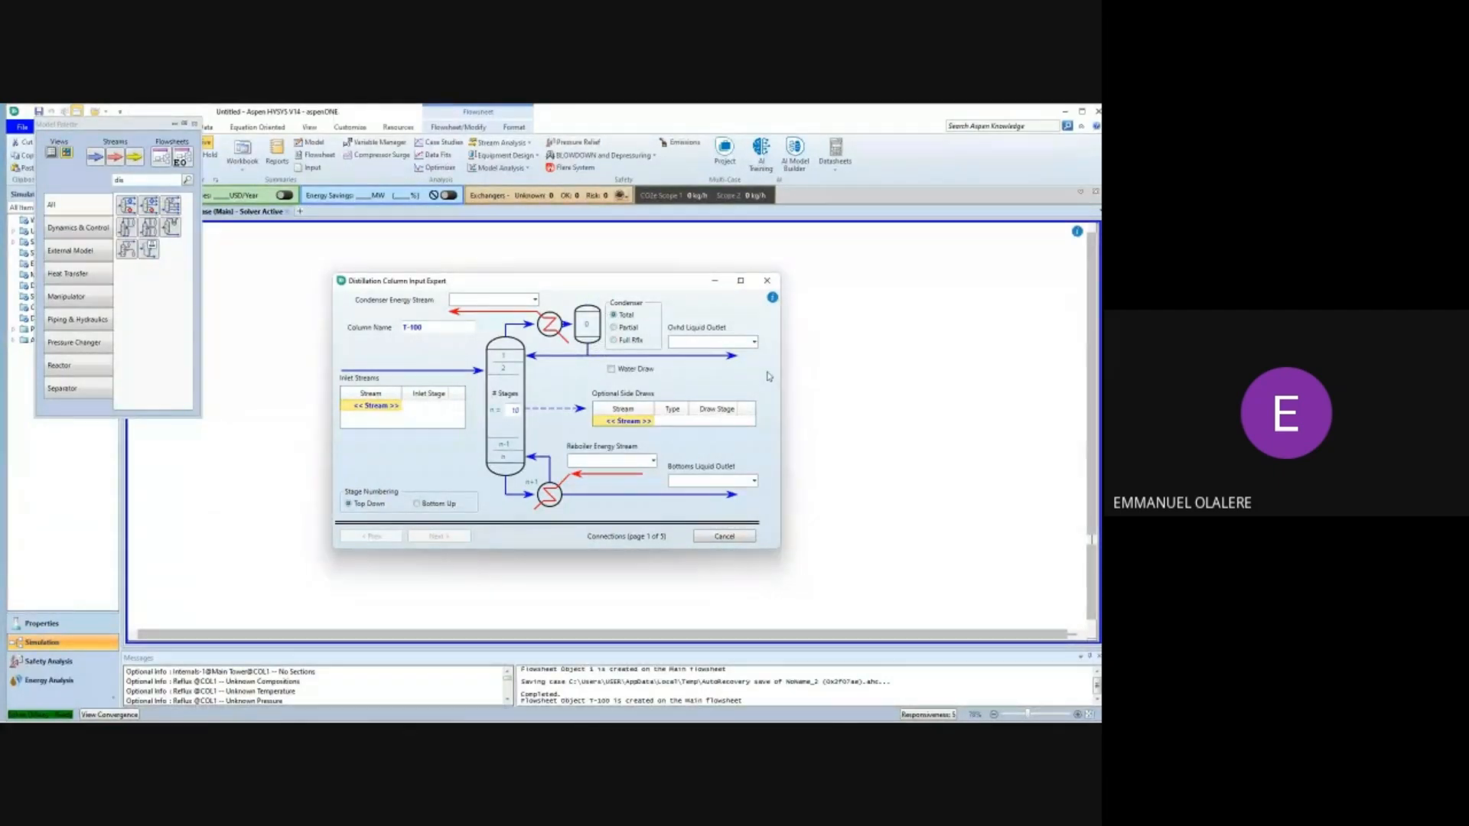
{"action": "left_click", "coordinate": [618, 333]}
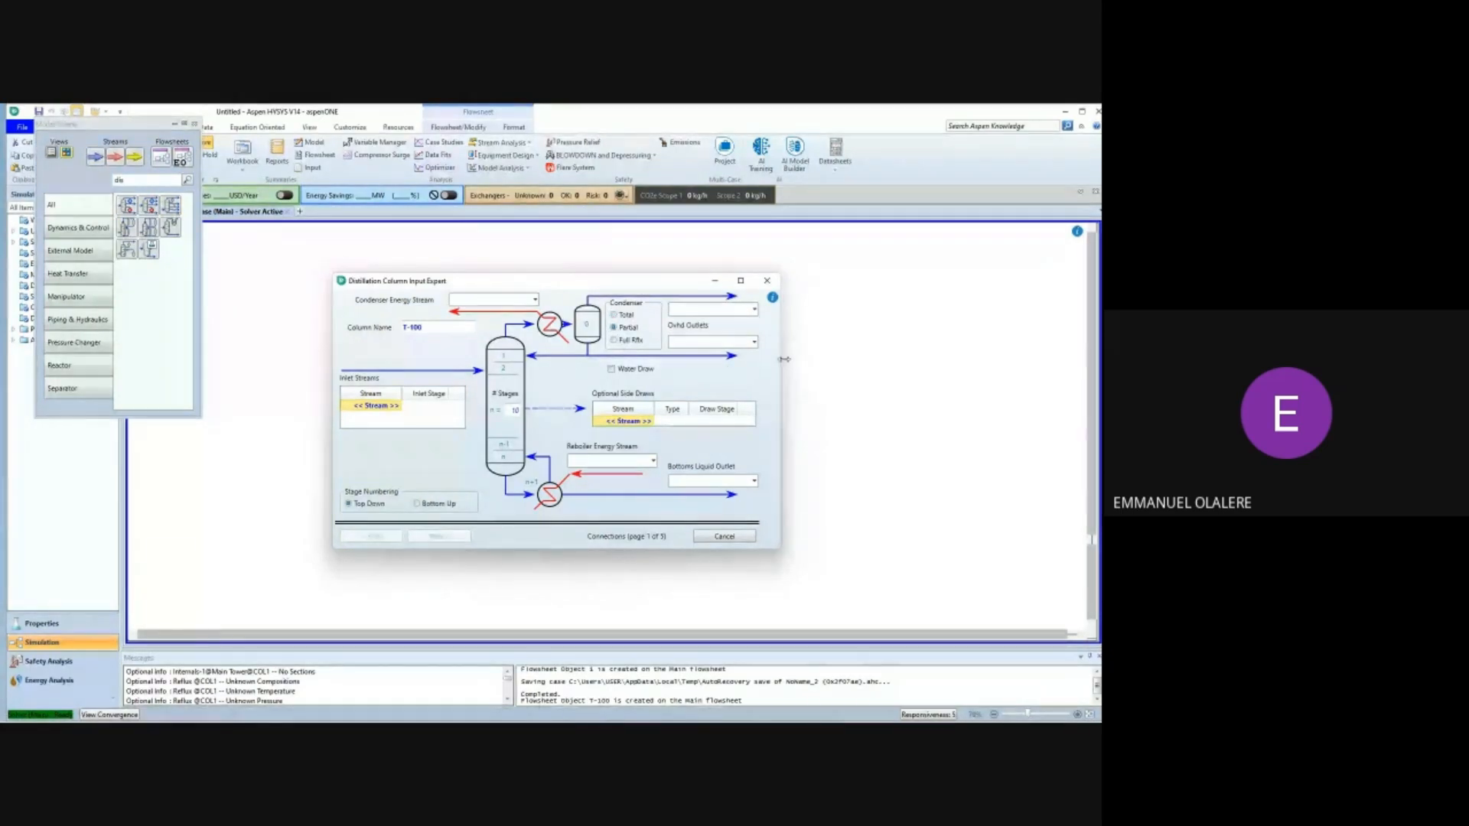
{"action": "left_click", "coordinate": [614, 340]}
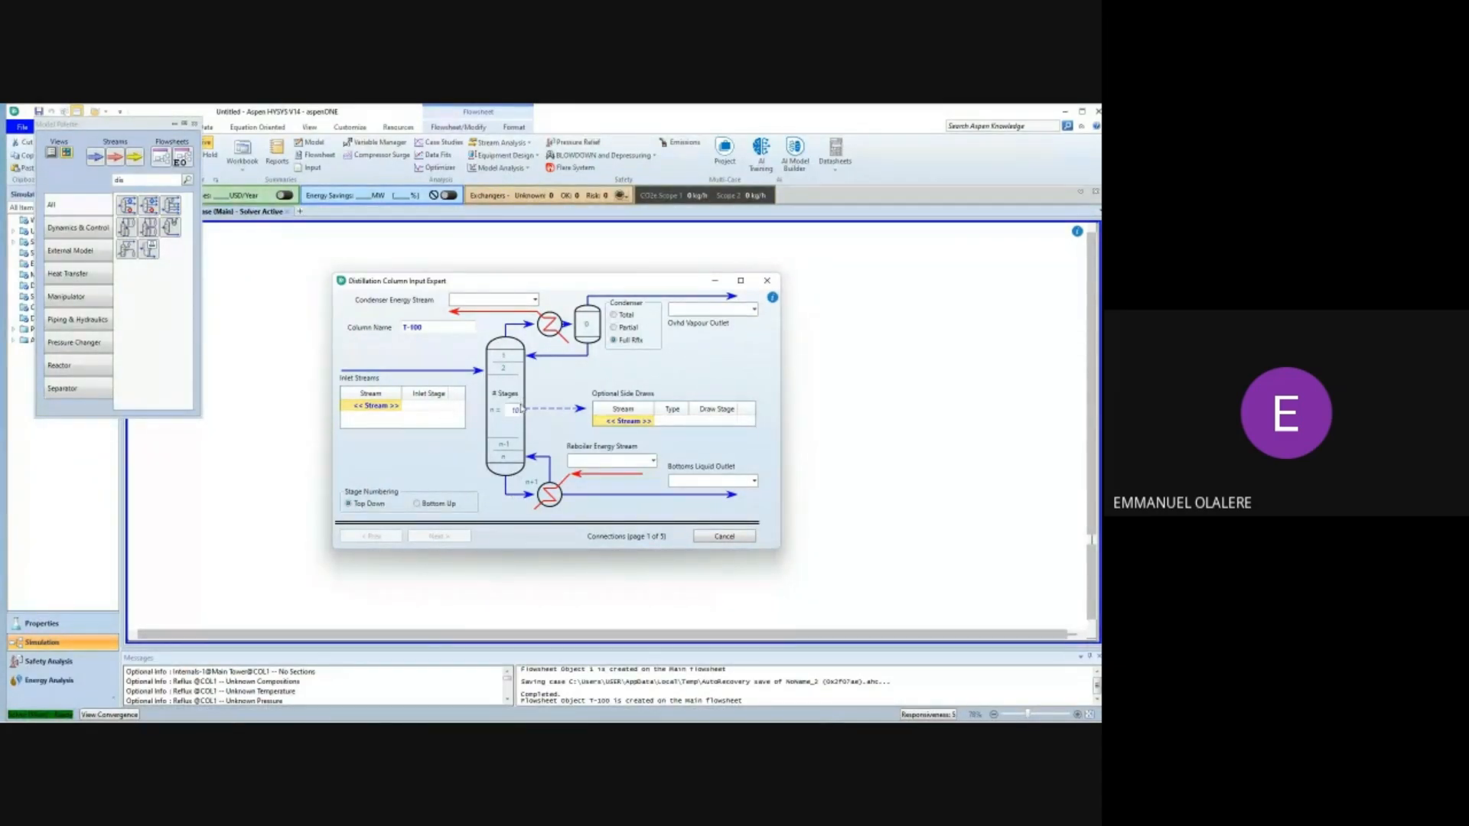
{"action": "left_click", "coordinate": [518, 410]}
{"action": "type", "text": "12"}
Use Top Down stage numbering and connect the Feed stream as an inlet at stage 6__Main Tower.
{"action": "left_click", "coordinate": [348, 506]}
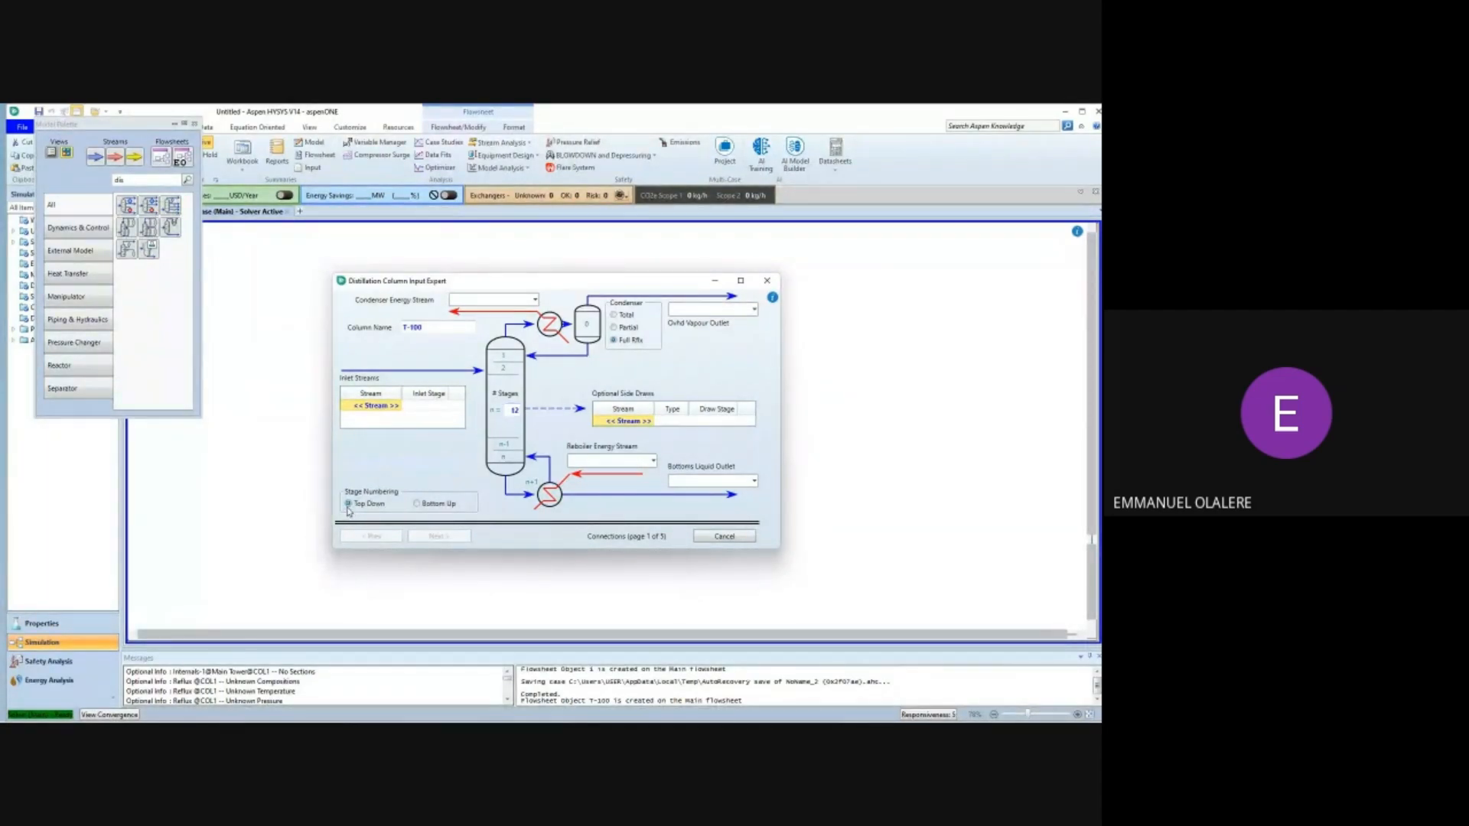
{"action": "left_click", "coordinate": [417, 503]}
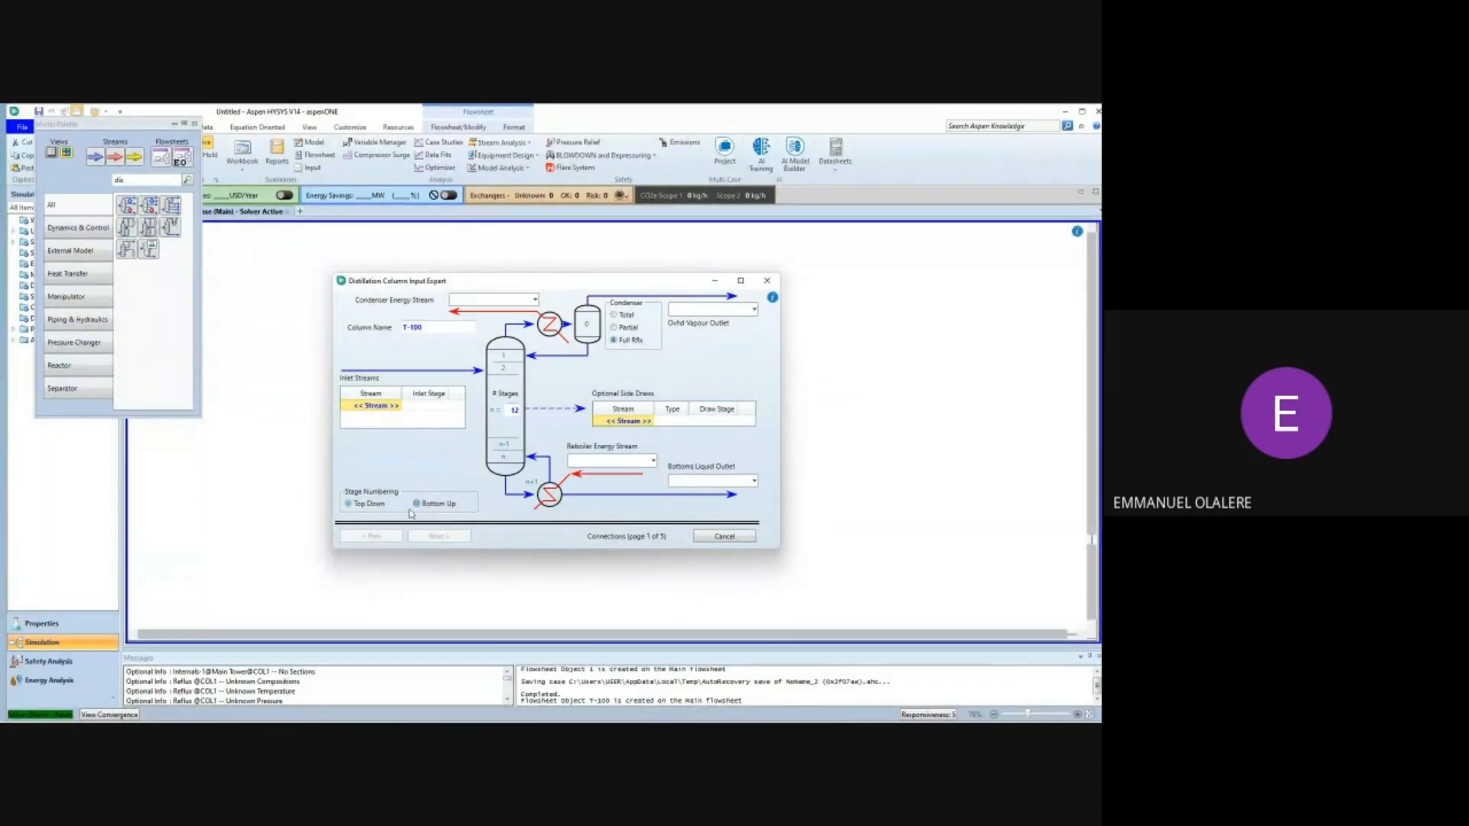
{"action": "left_click", "coordinate": [348, 505]}
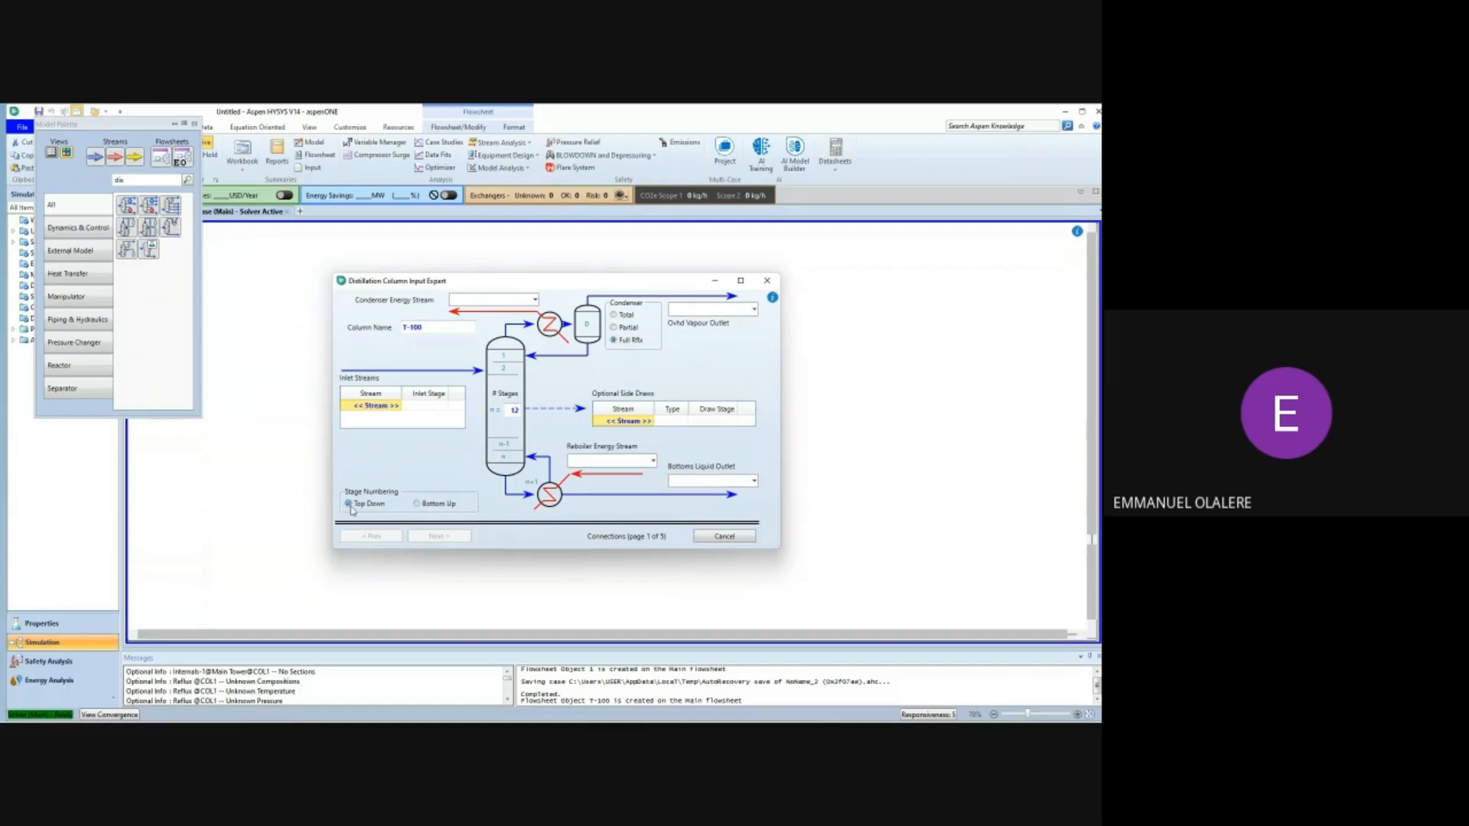
{"action": "left_click", "coordinate": [398, 407]}
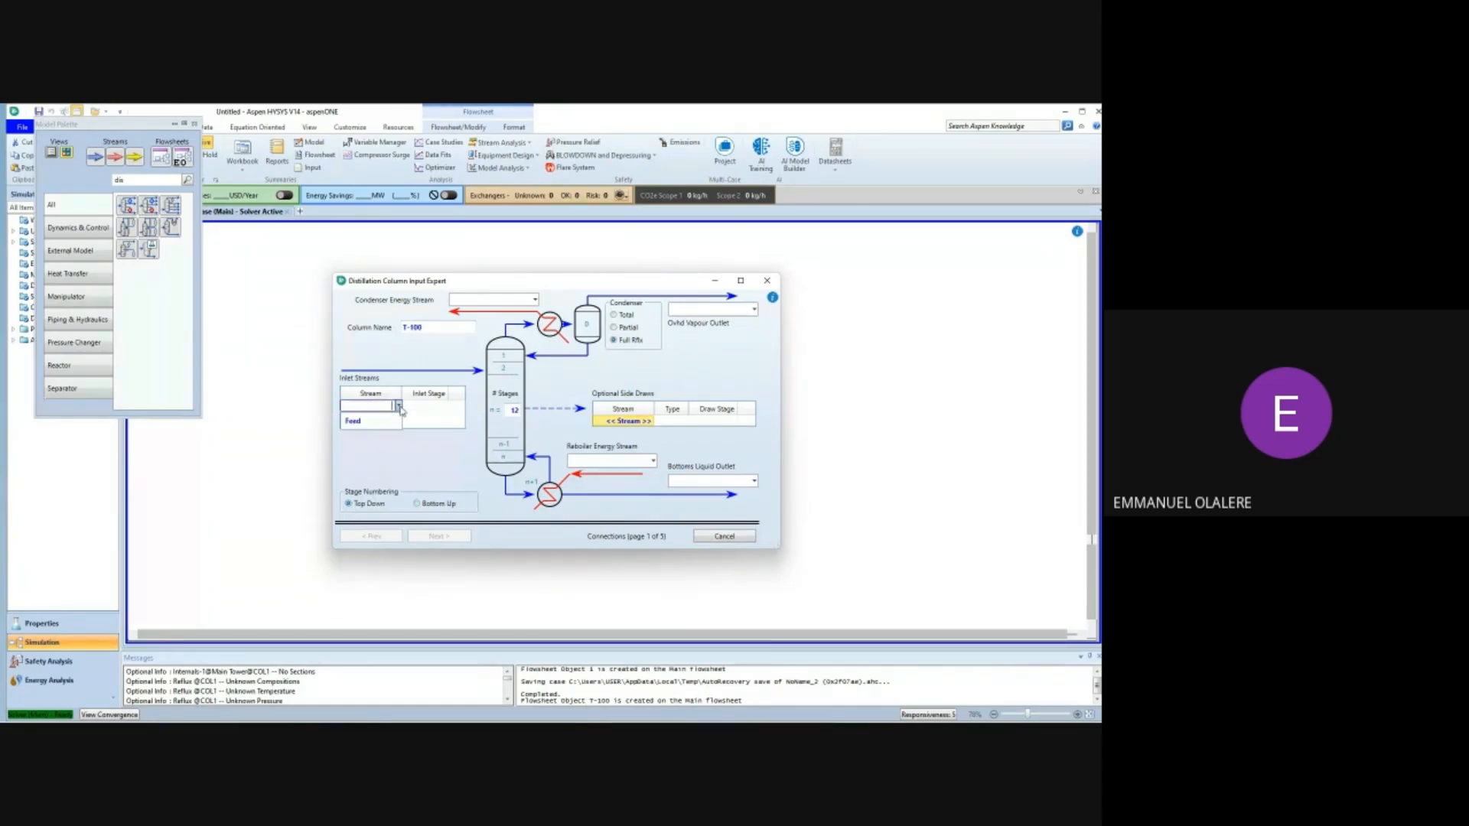
{"action": "left_click", "coordinate": [384, 423]}
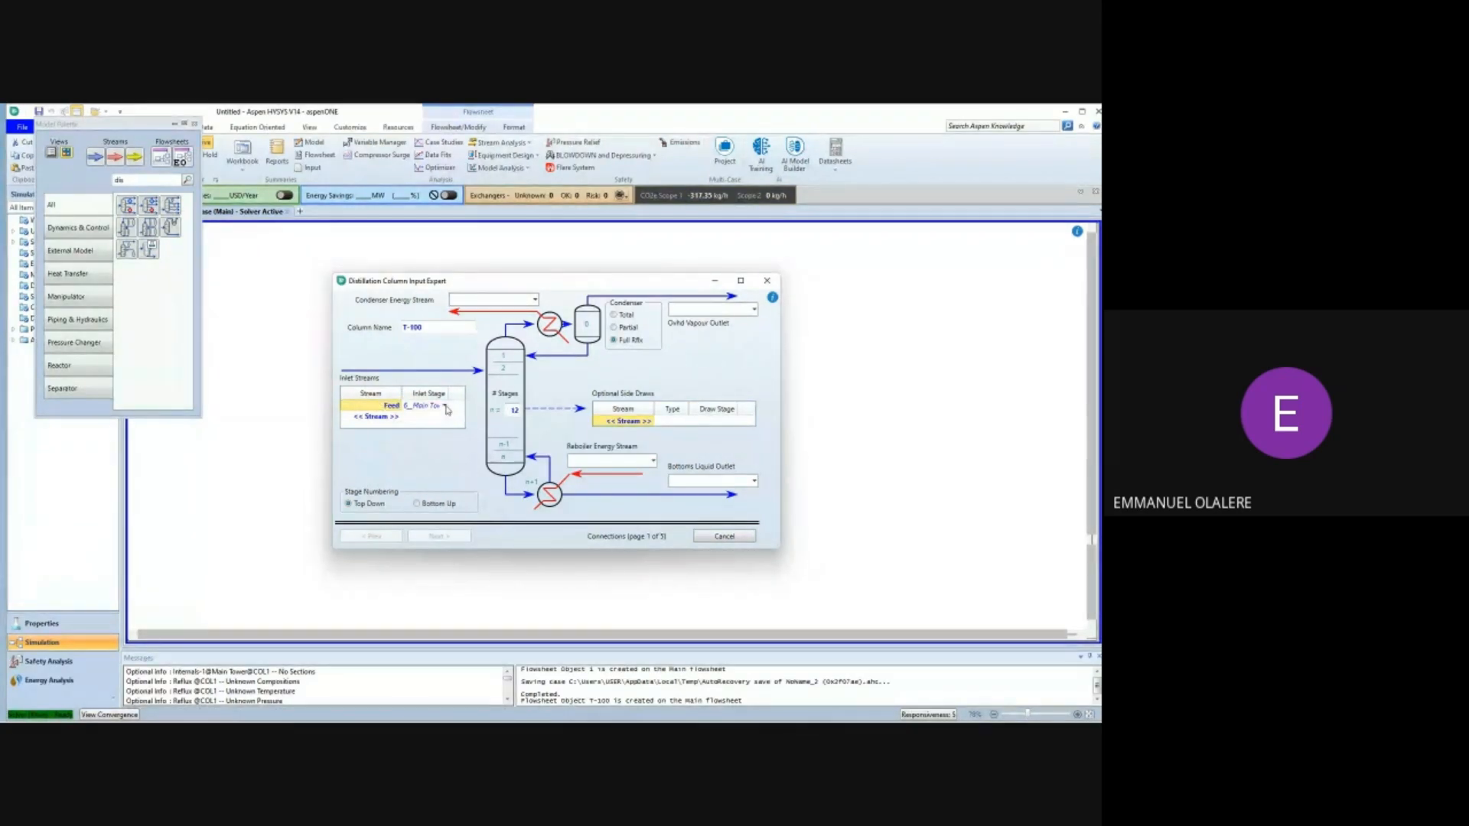
{"action": "left_click", "coordinate": [445, 405]}
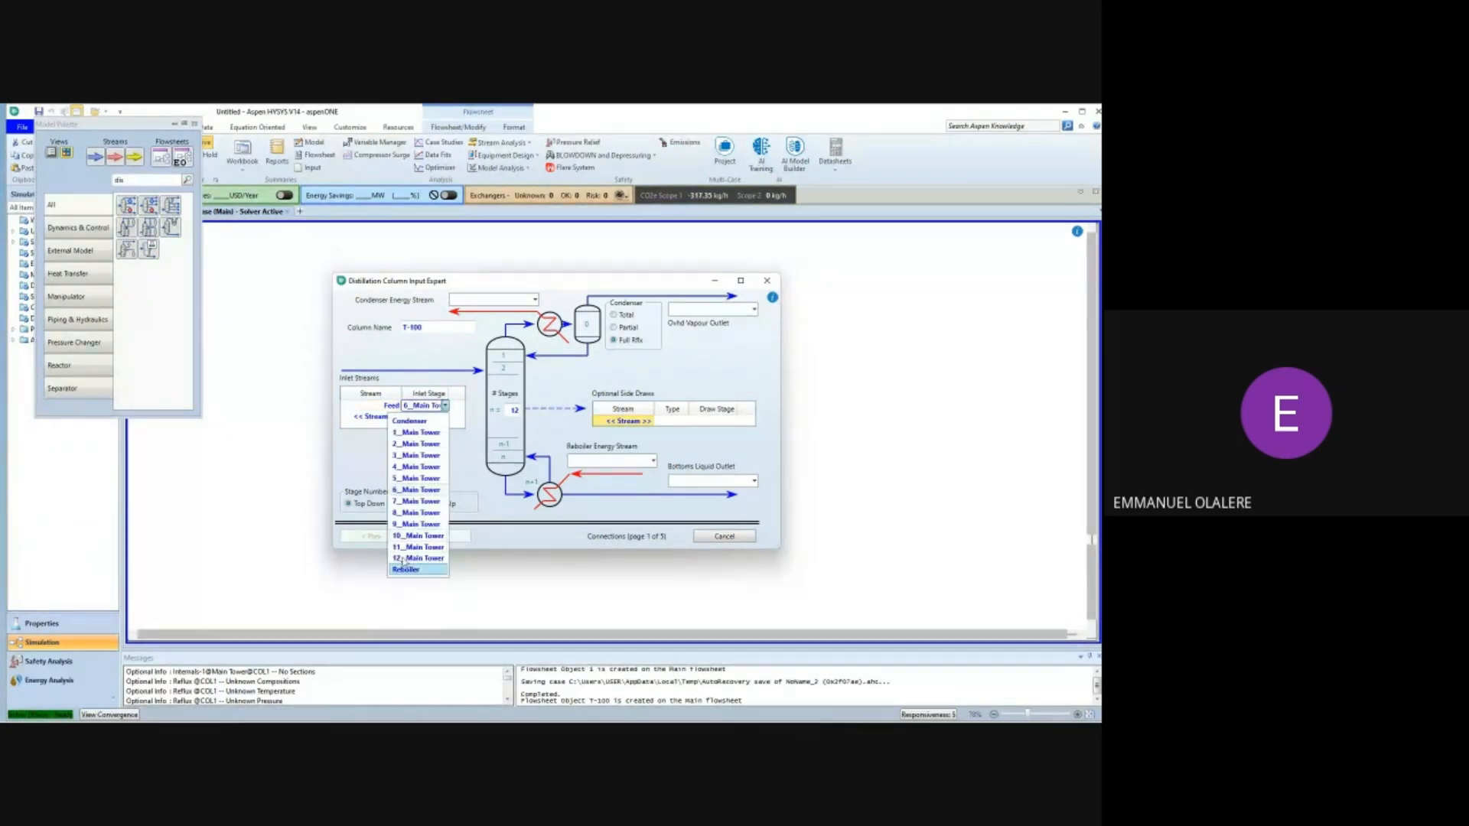
{"action": "left_click", "coordinate": [404, 490]}
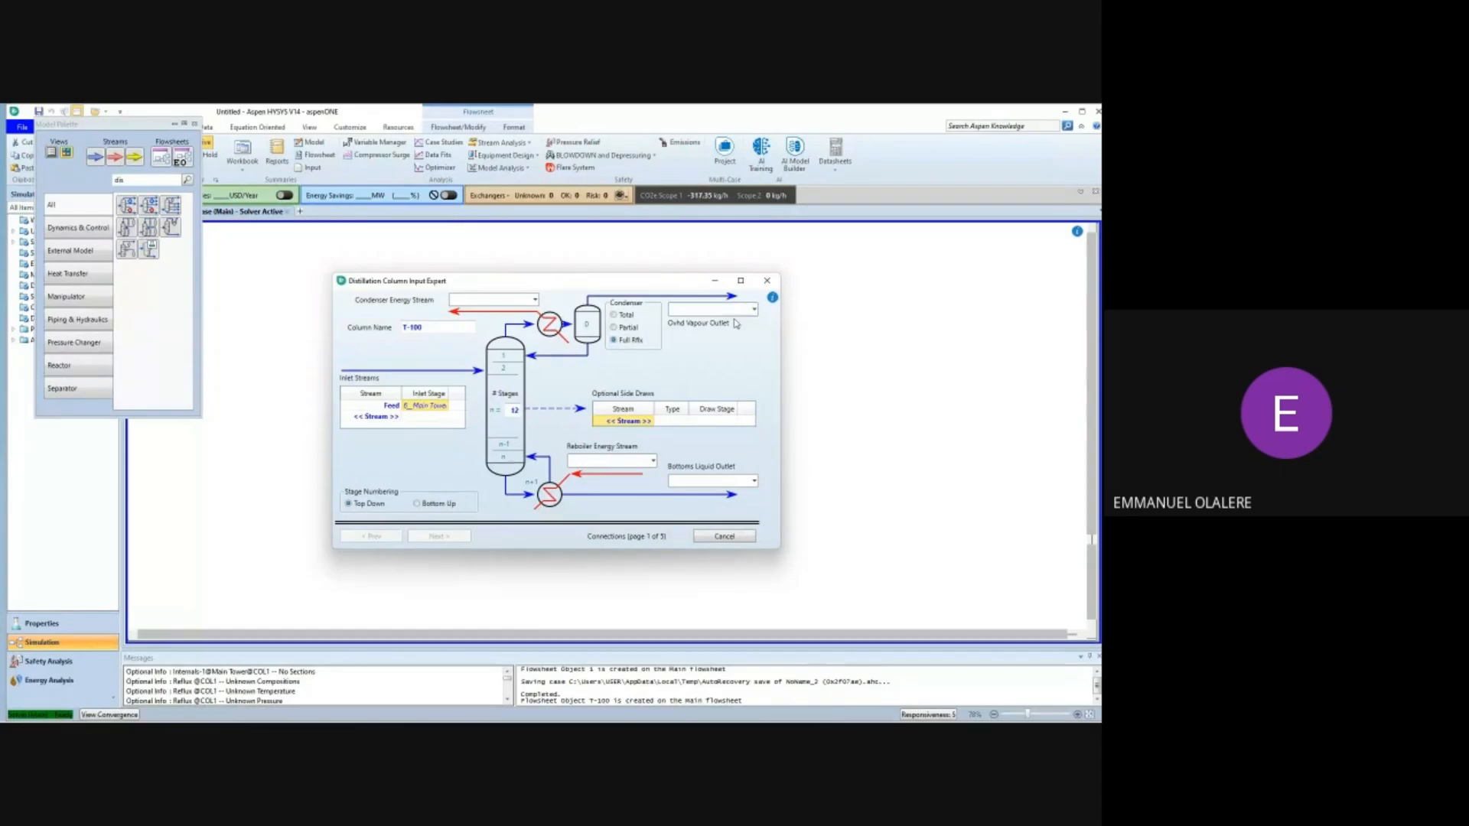
Name the column's overhead vapour outlet Vap and its bottoms liquid outlet Btm.
{"action": "left_click", "coordinate": [684, 312]}
{"action": "type", "text": "Vap"}
{"action": "key", "text": "Return"}
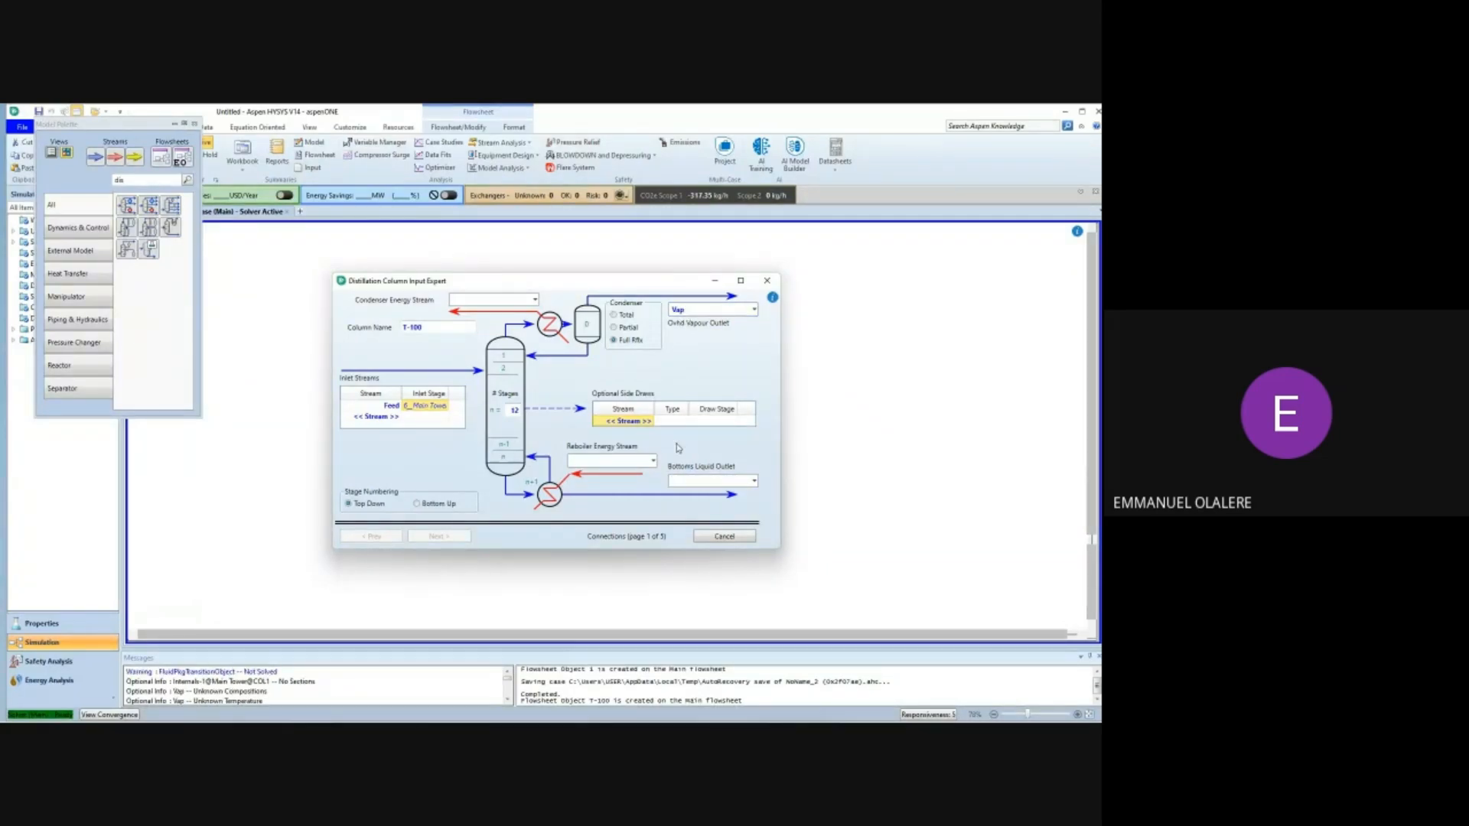
{"action": "left_click", "coordinate": [696, 482]}
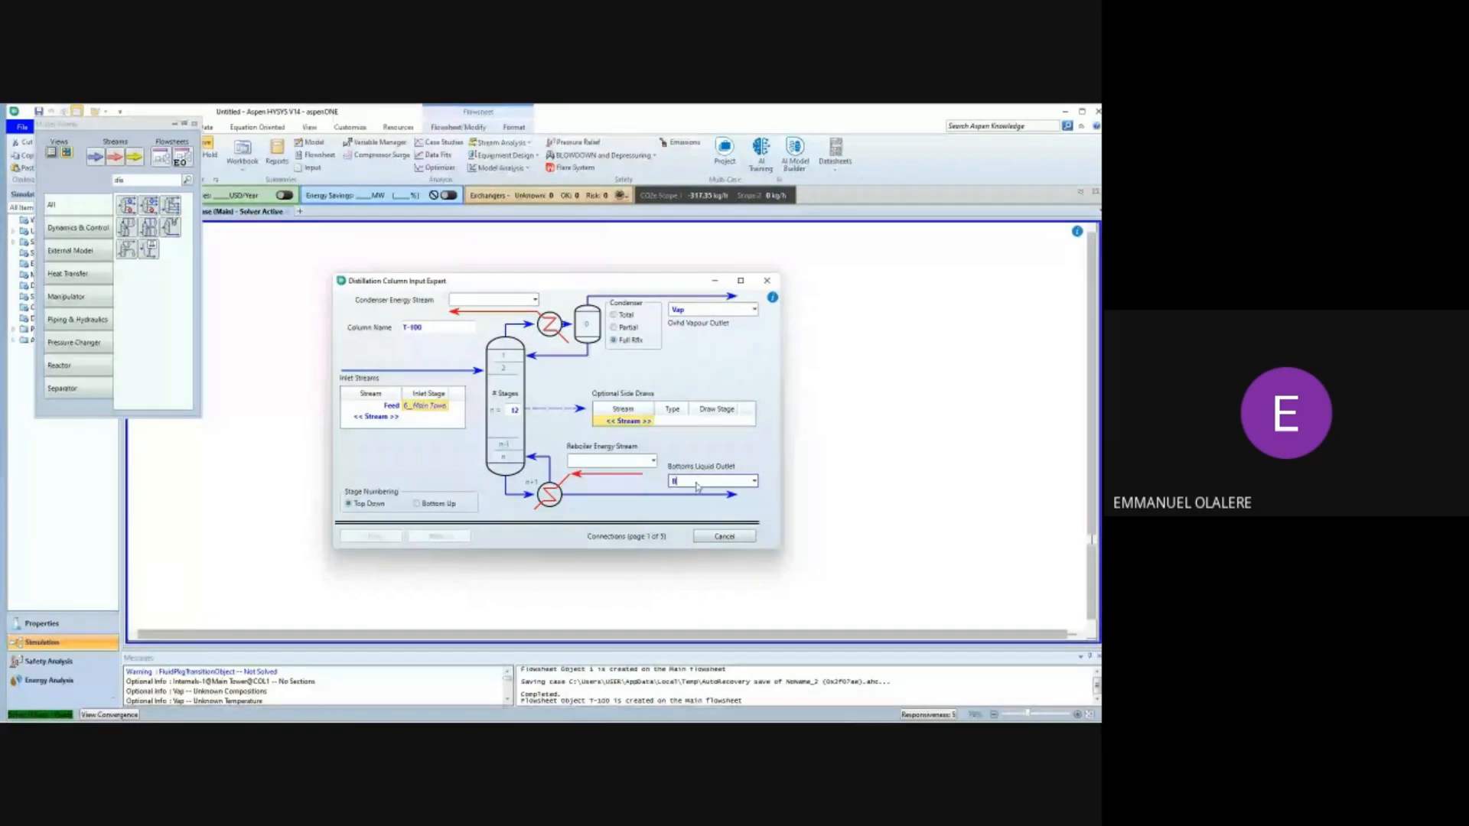
{"action": "type", "text": "Btm"}
Rename the column's overhead vapour outlet to Dist.
{"action": "left_click", "coordinate": [698, 309]}
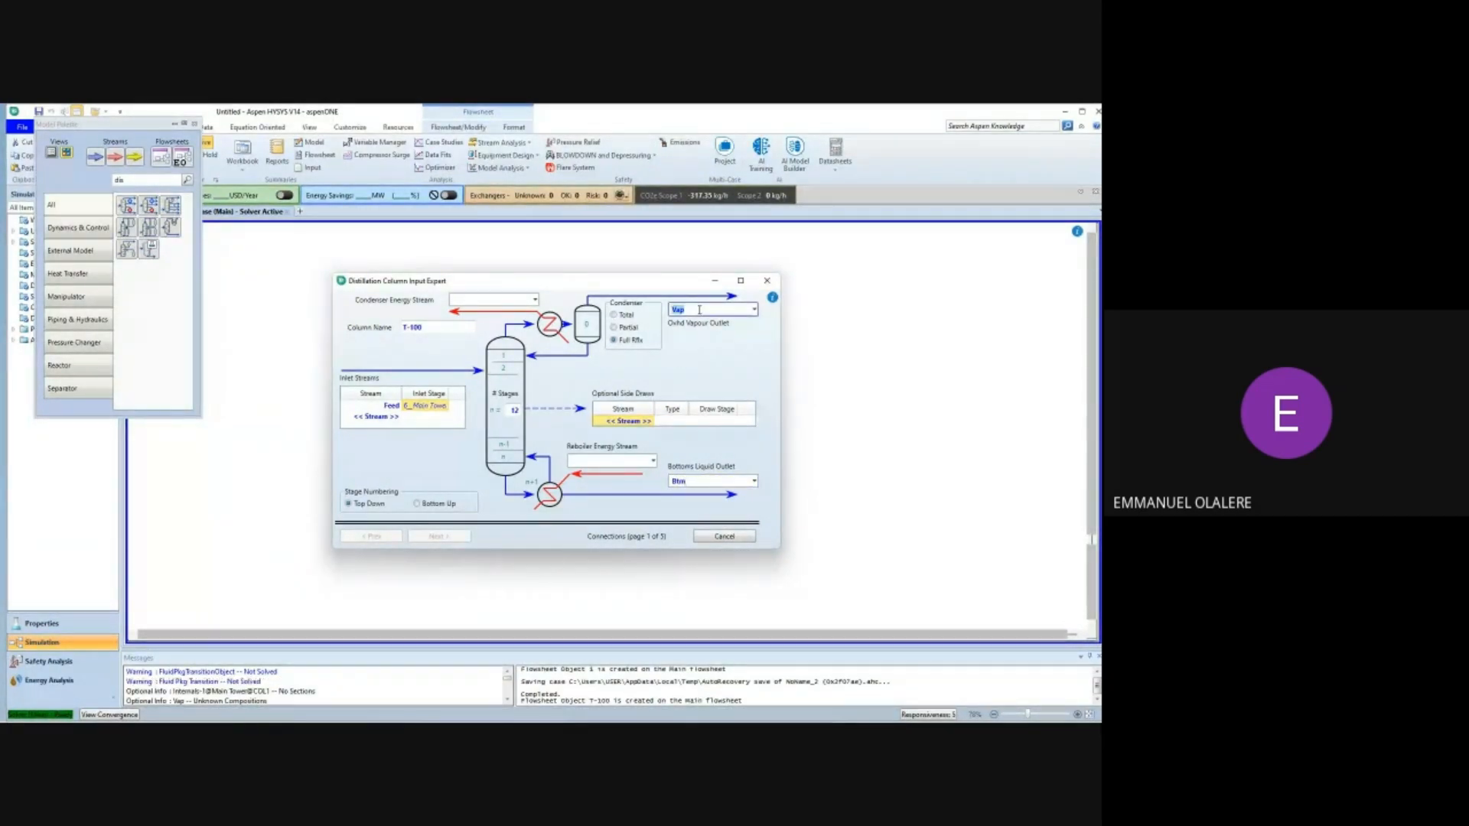
{"action": "key", "text": "BackSpace"}
{"action": "type", "text": "Dist"}
{"action": "key", "text": "Return"}
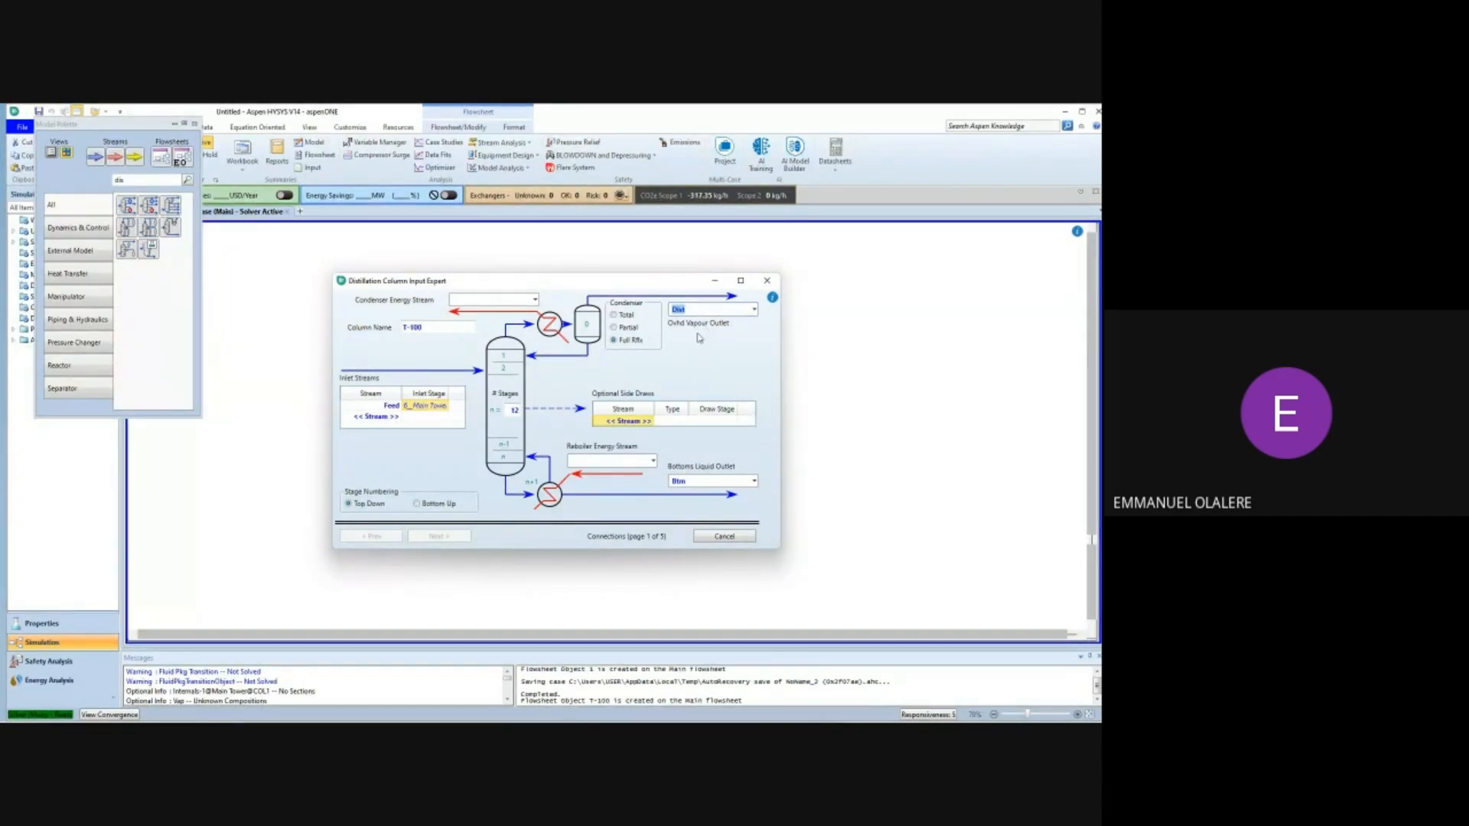
Name the condenser energy stream Qcond and the reboiler energy stream Qreb.
{"action": "left_click", "coordinate": [680, 369]}
{"action": "type", "text": "Q1"}
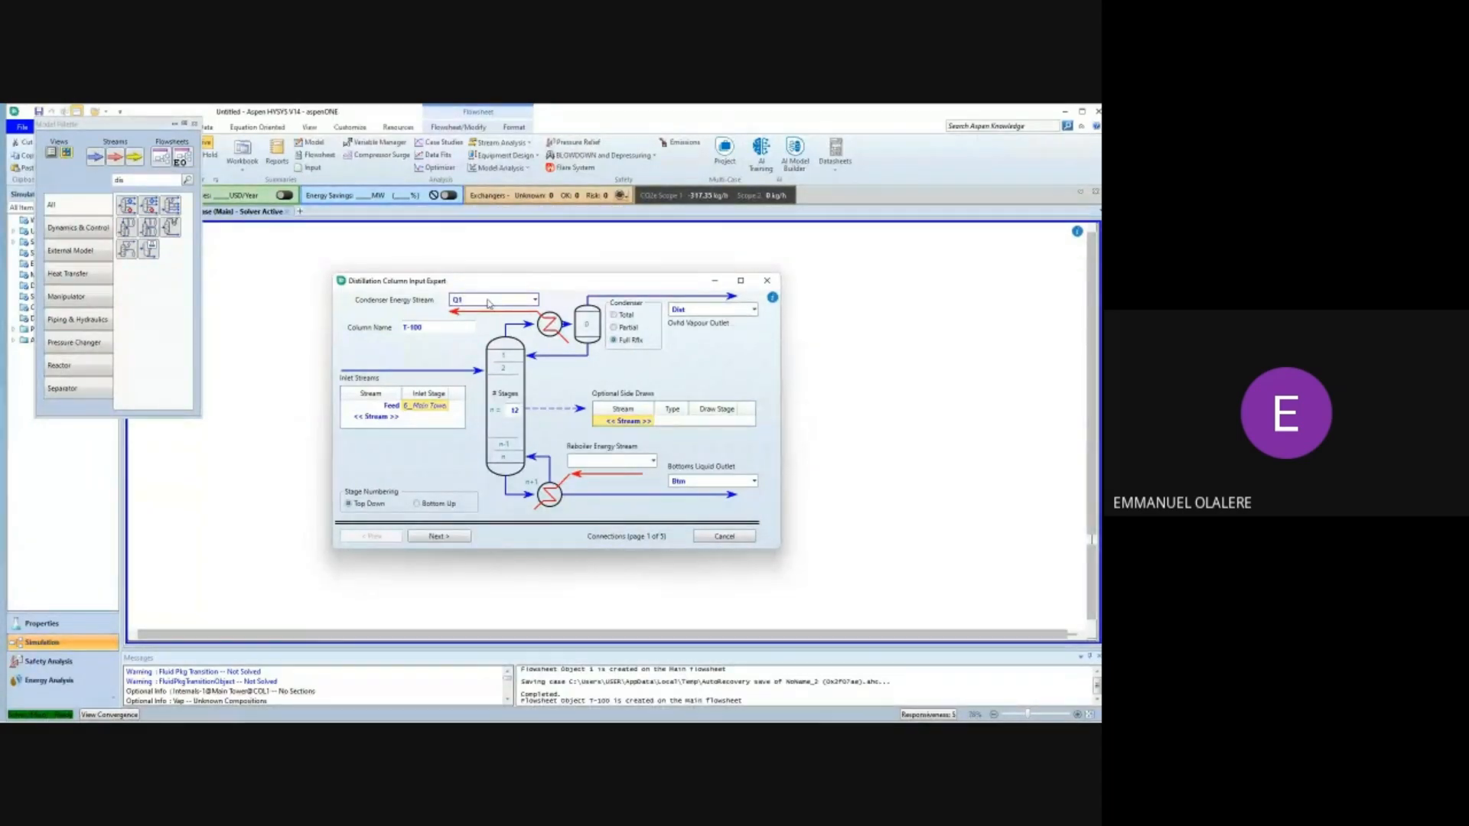
{"action": "key", "text": "BackSpace"}
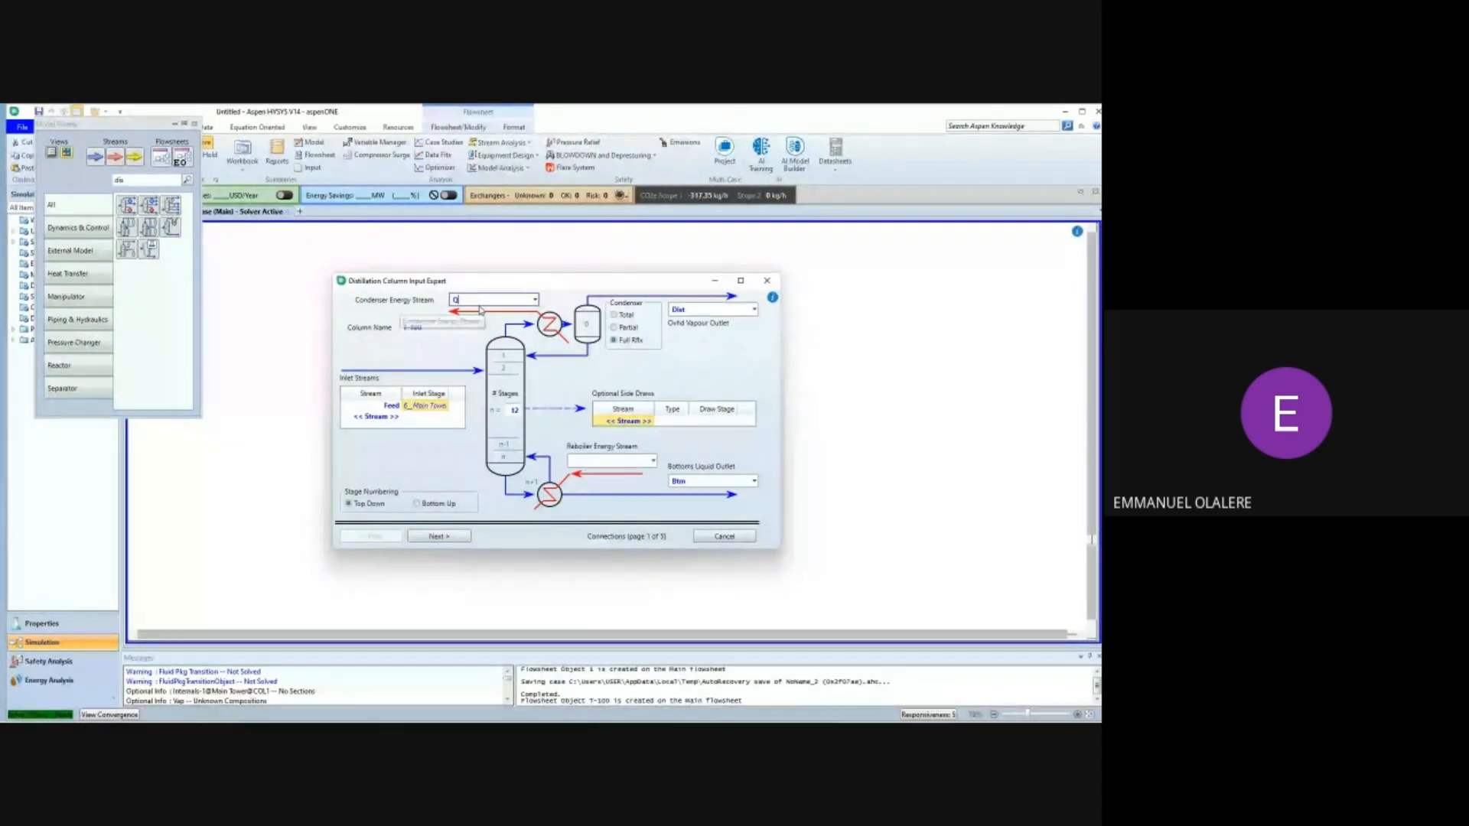
{"action": "type", "text": "cond"}
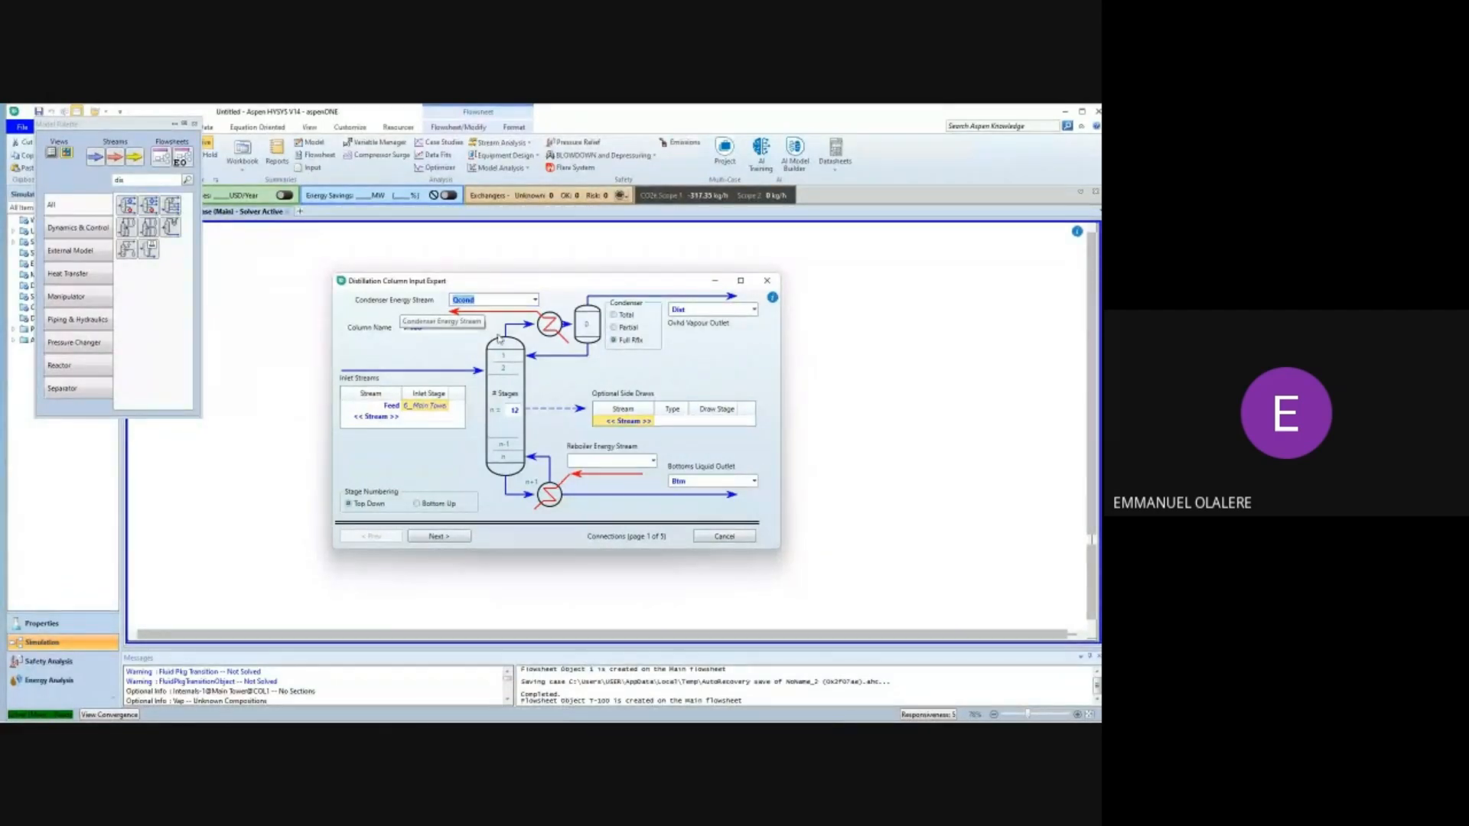
{"action": "left_click", "coordinate": [602, 461]}
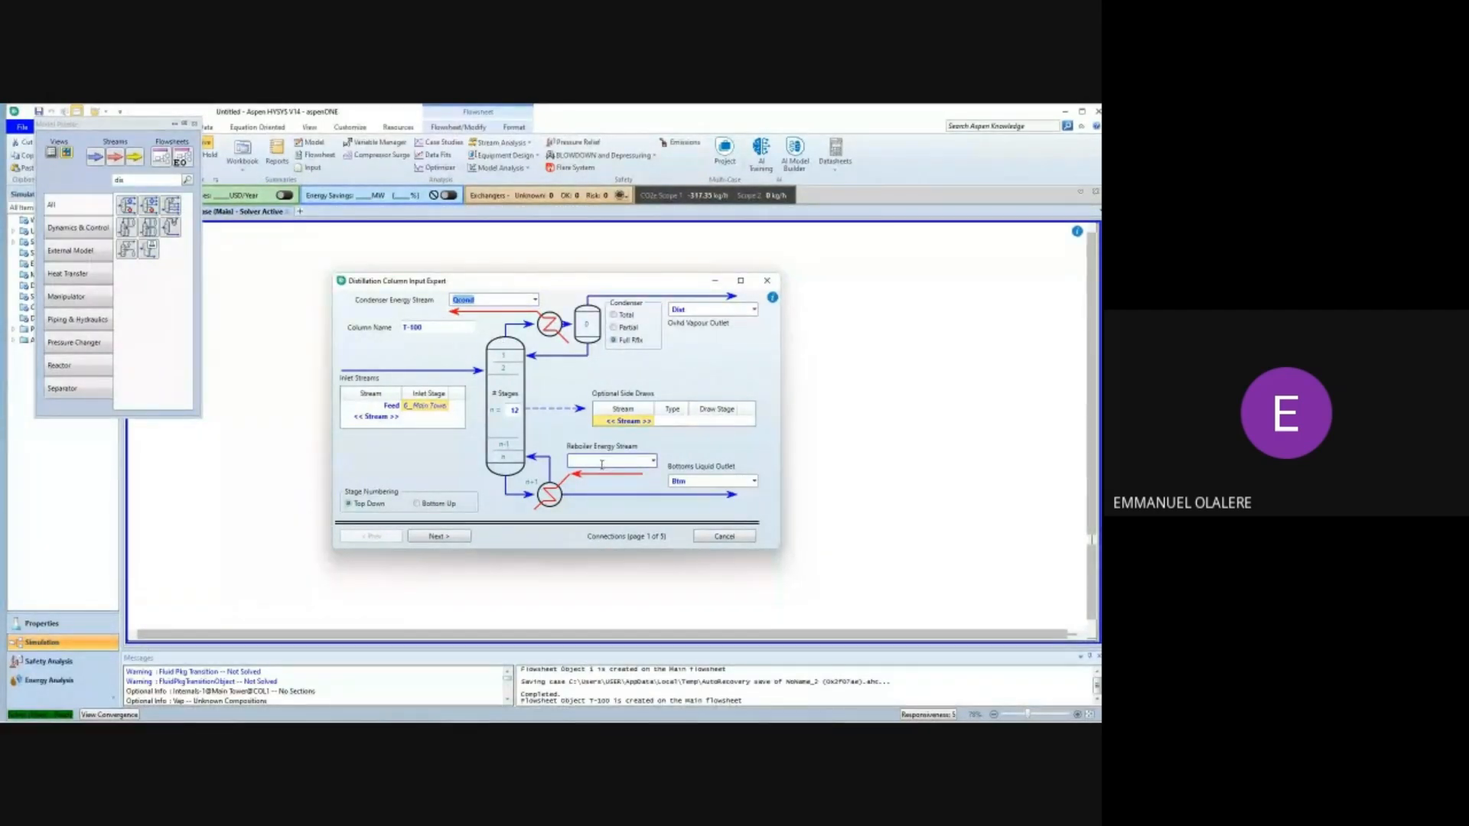
{"action": "type", "text": "Qreb"}
Accept the default once-through reboiler configuration and set the condenser pressure to 248 psia and the reboiler pressure to 252 psia.
{"action": "left_click", "coordinate": [462, 536]}
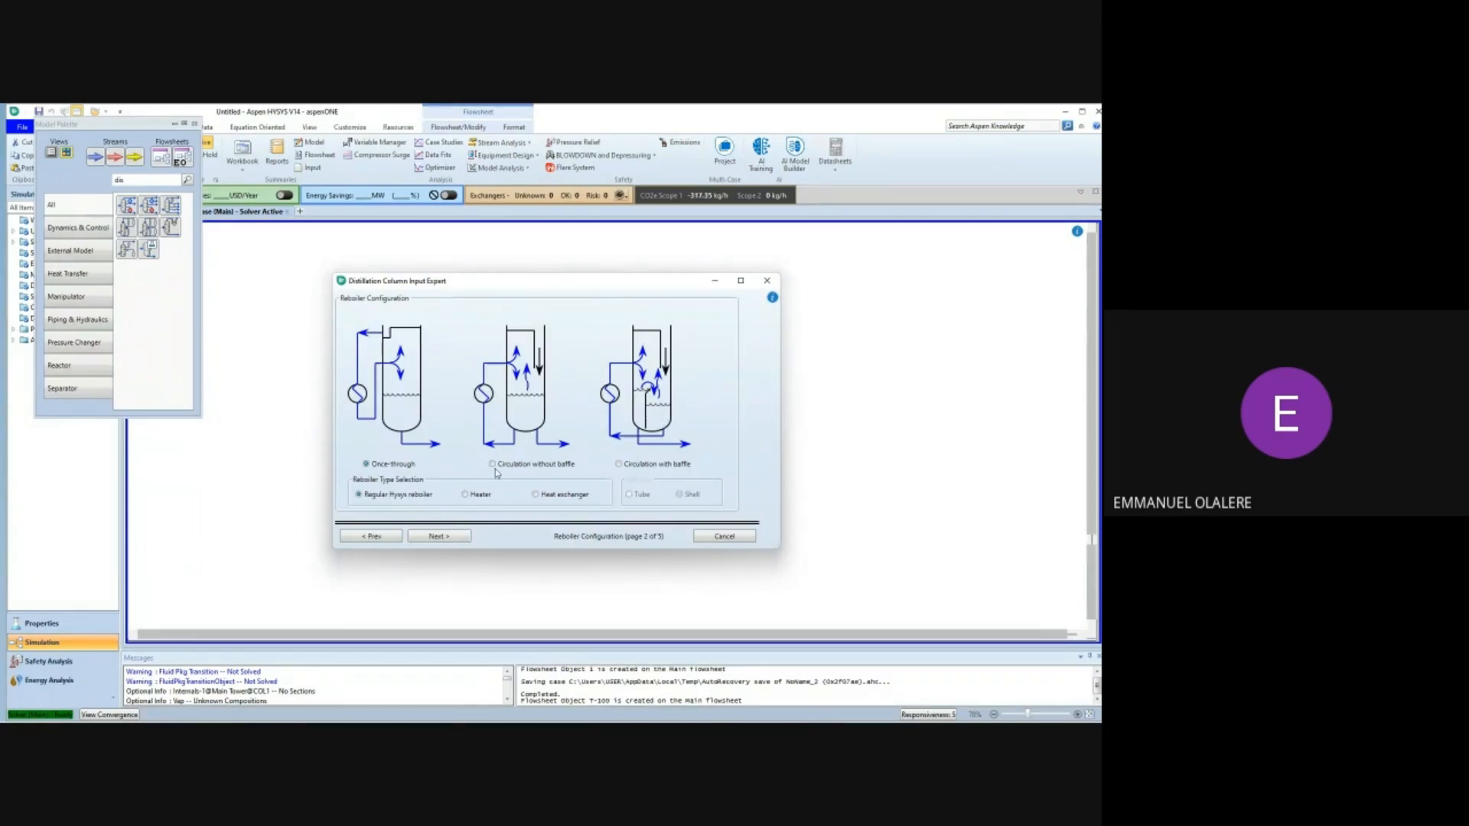
{"action": "left_click", "coordinate": [447, 539]}
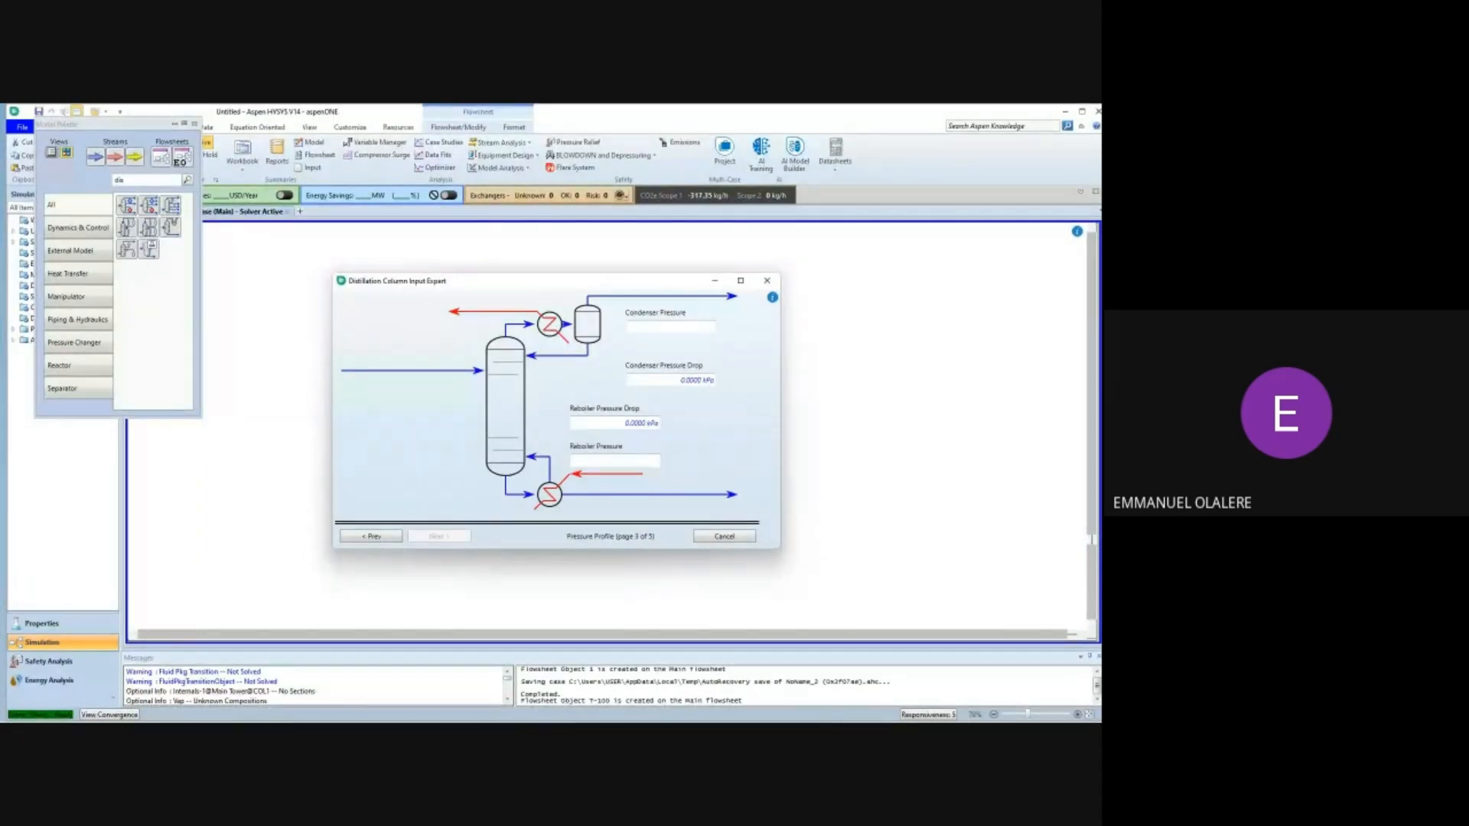
{"action": "left_click", "coordinate": [679, 327]}
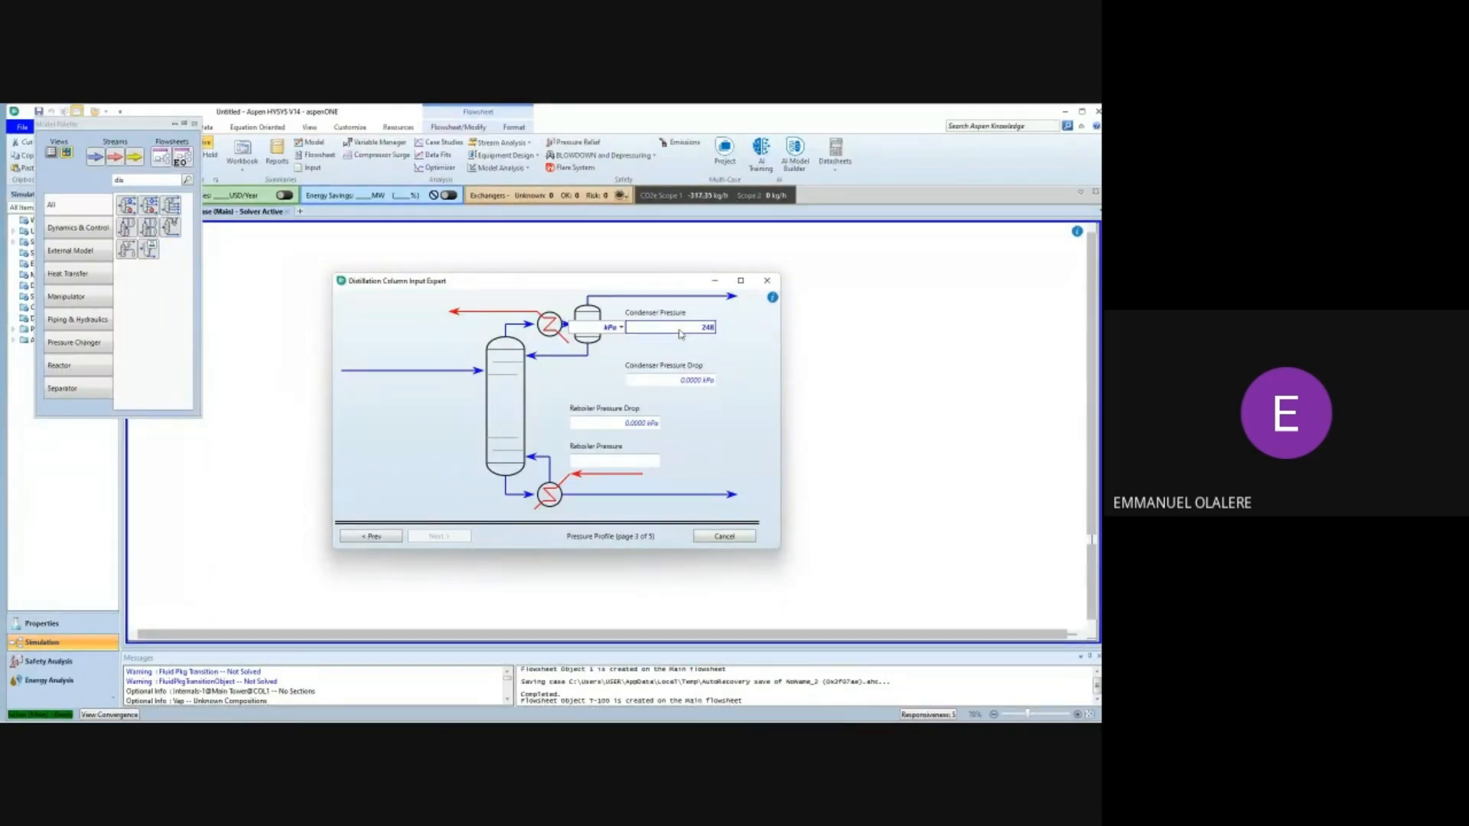
{"action": "left_click", "coordinate": [621, 326]}
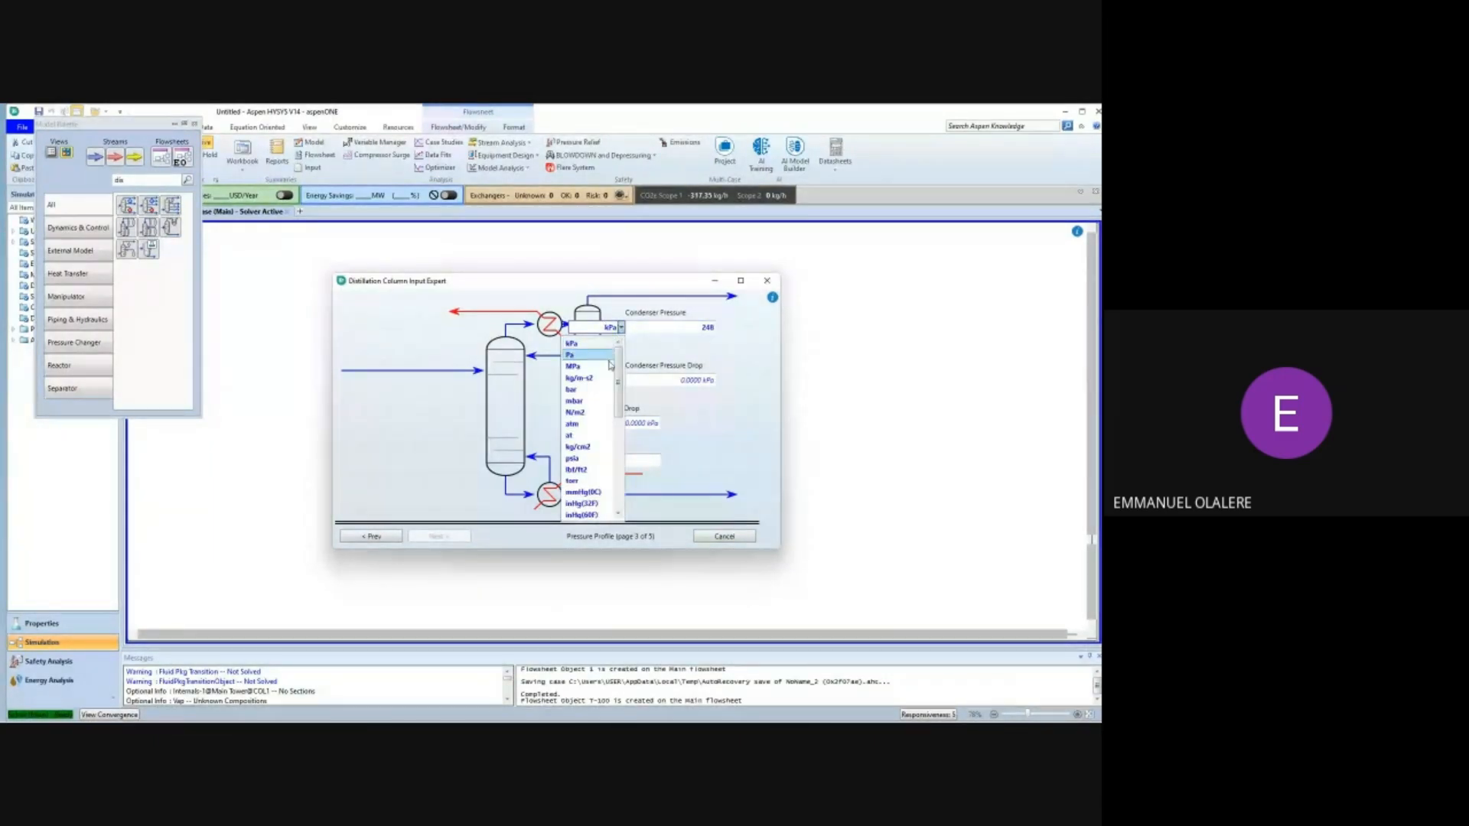
{"action": "left_click", "coordinate": [585, 459]}
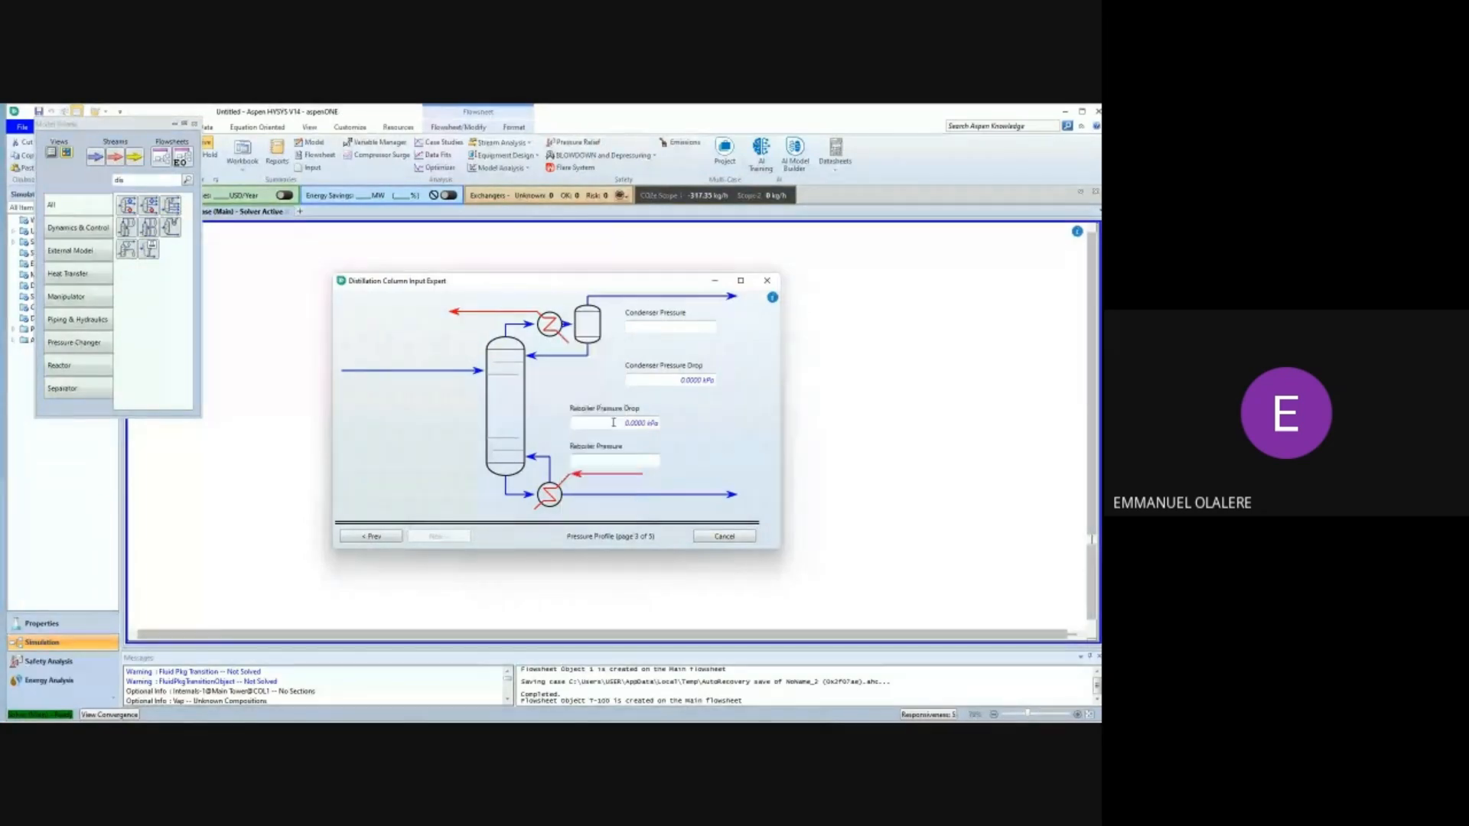
{"action": "left_click", "coordinate": [615, 461]}
{"action": "type", "text": "252"}
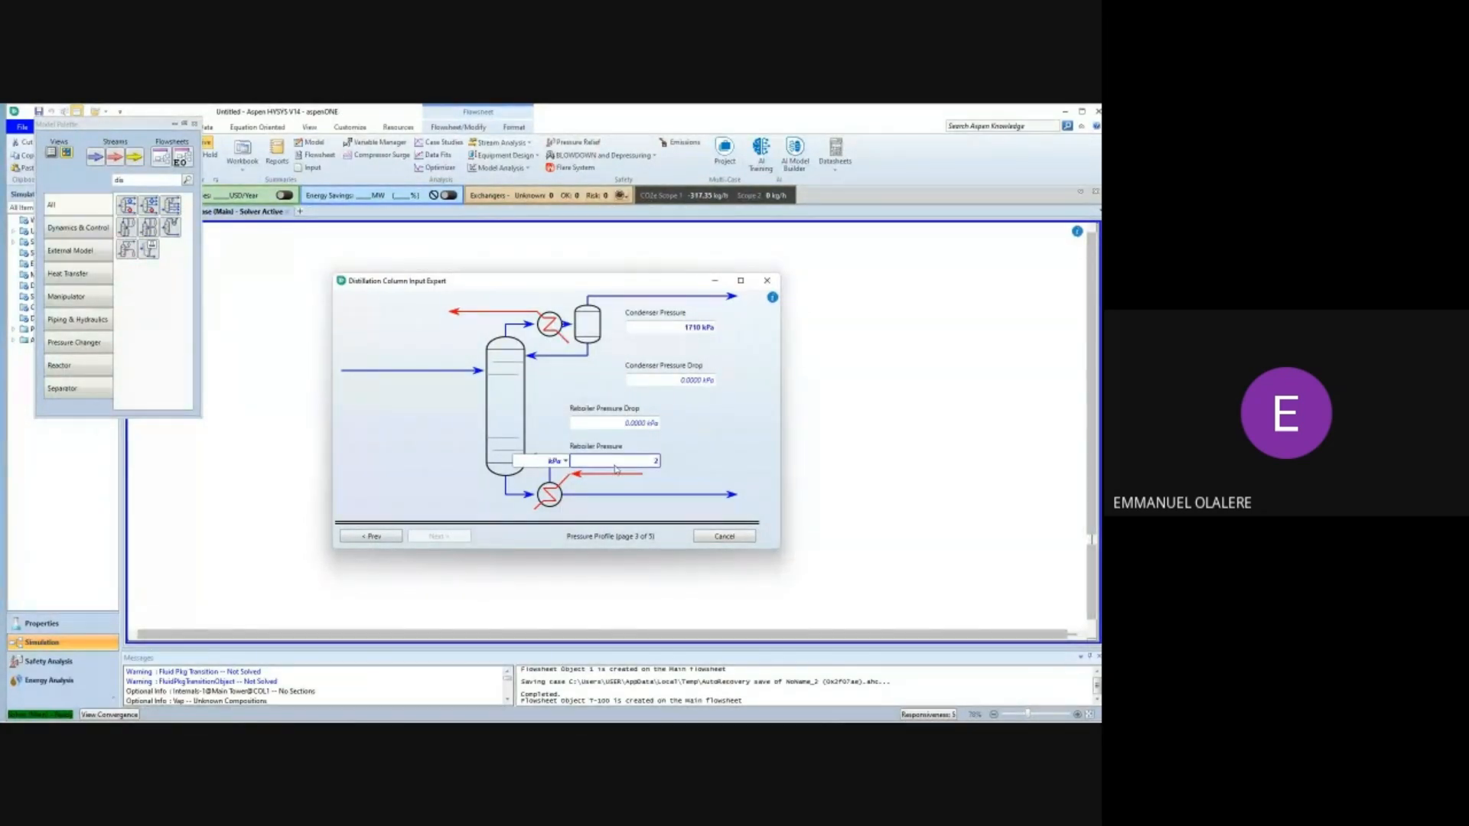
{"action": "left_click", "coordinate": [564, 461]}
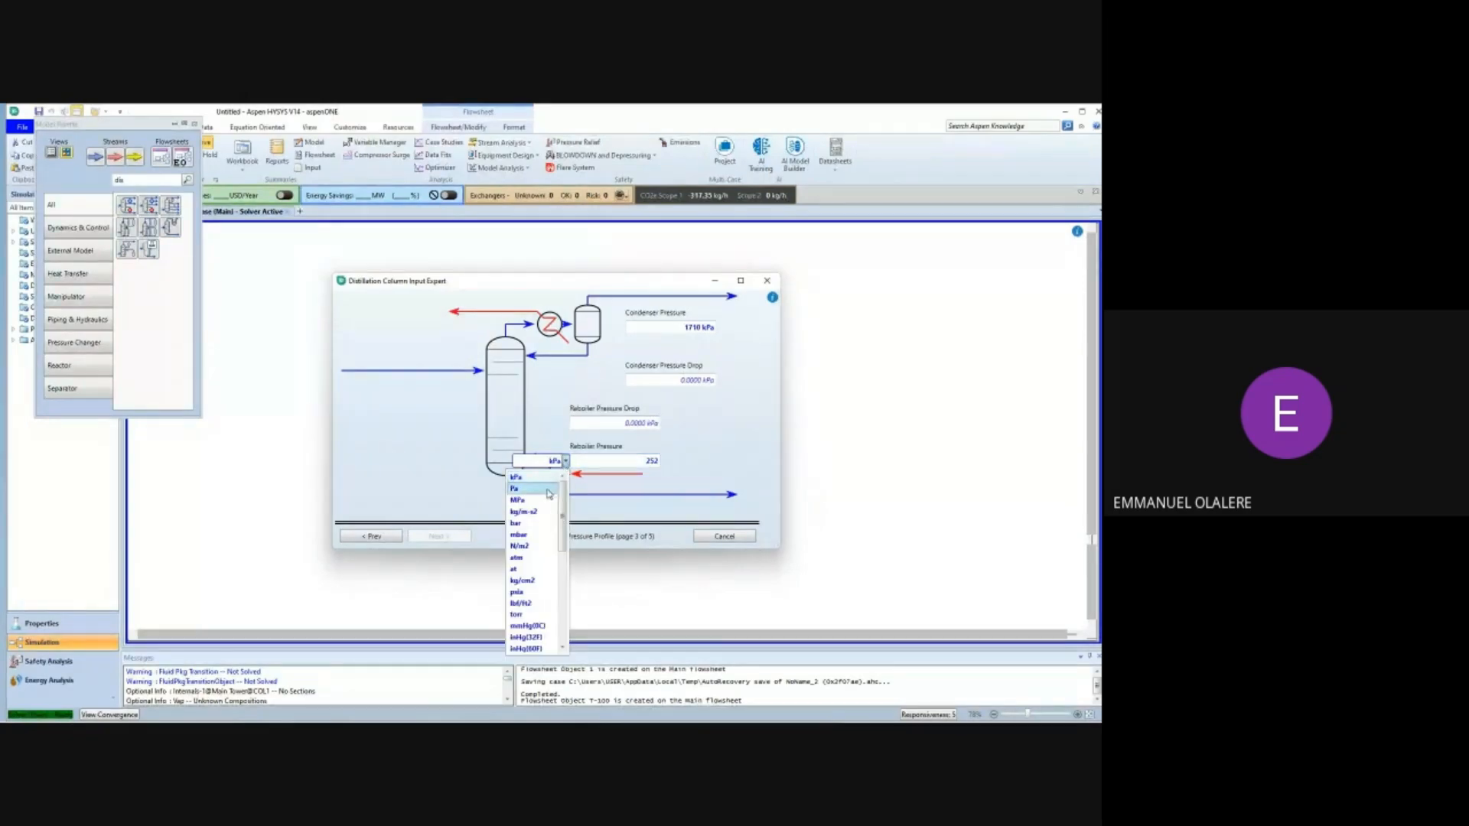
{"action": "left_click", "coordinate": [517, 591]}
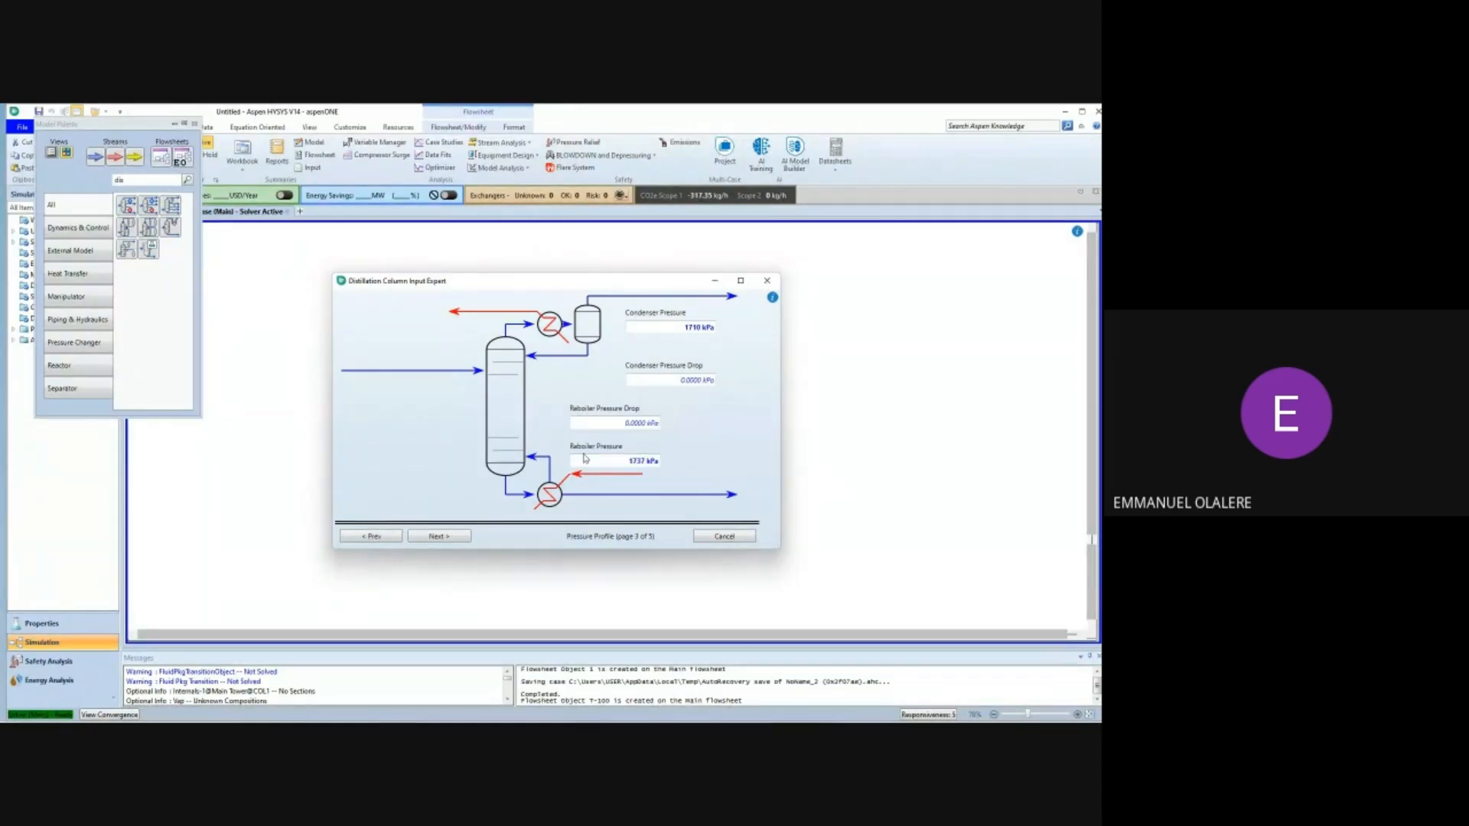
Leave the temperature estimates blank, specify a reflux ratio of 6.060 and a vapour rate of 226 lbmole/hr, and finish the input expert.
{"action": "left_click", "coordinate": [440, 539]}
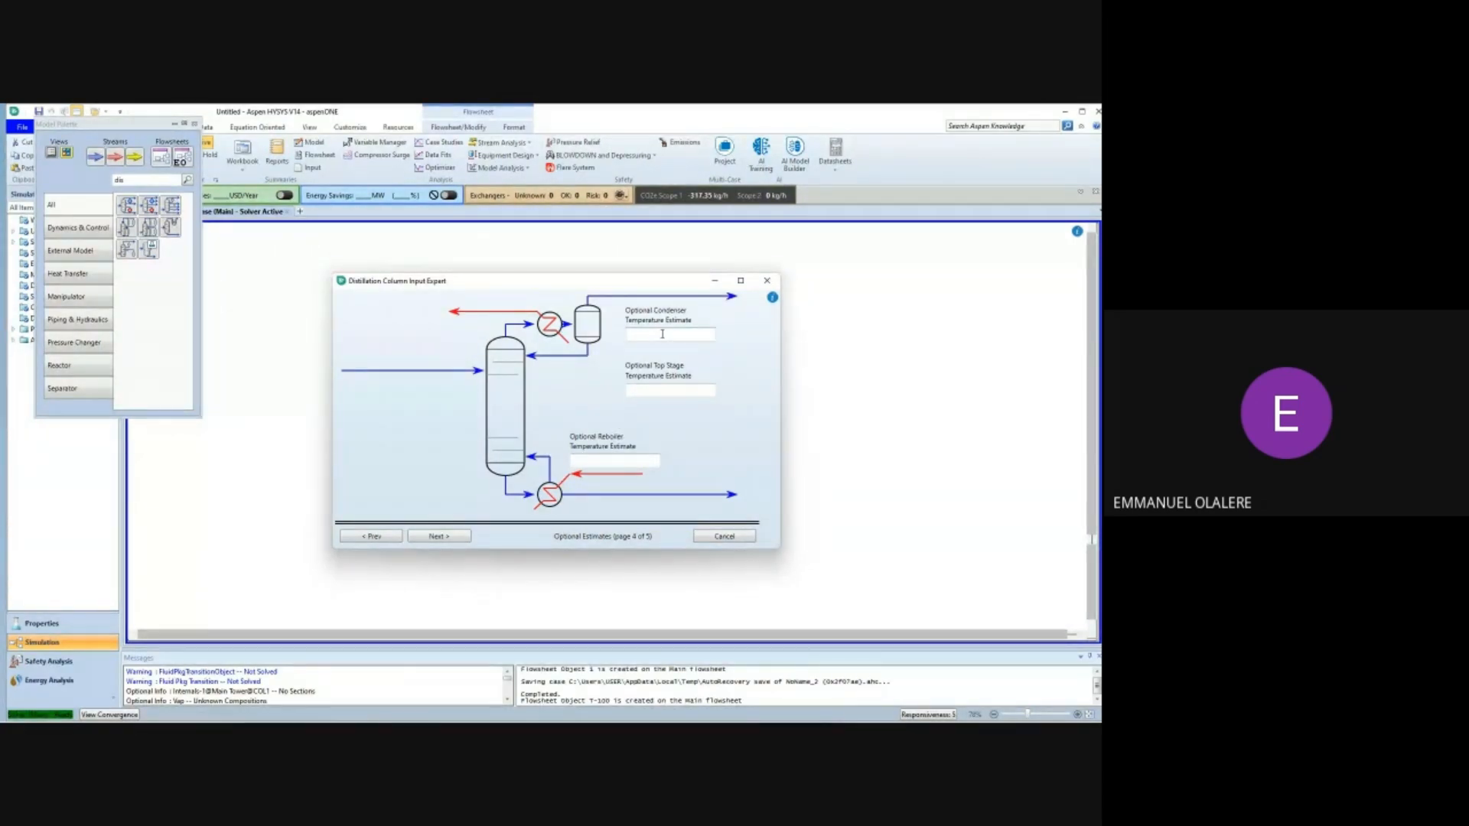
{"action": "left_click", "coordinate": [453, 539]}
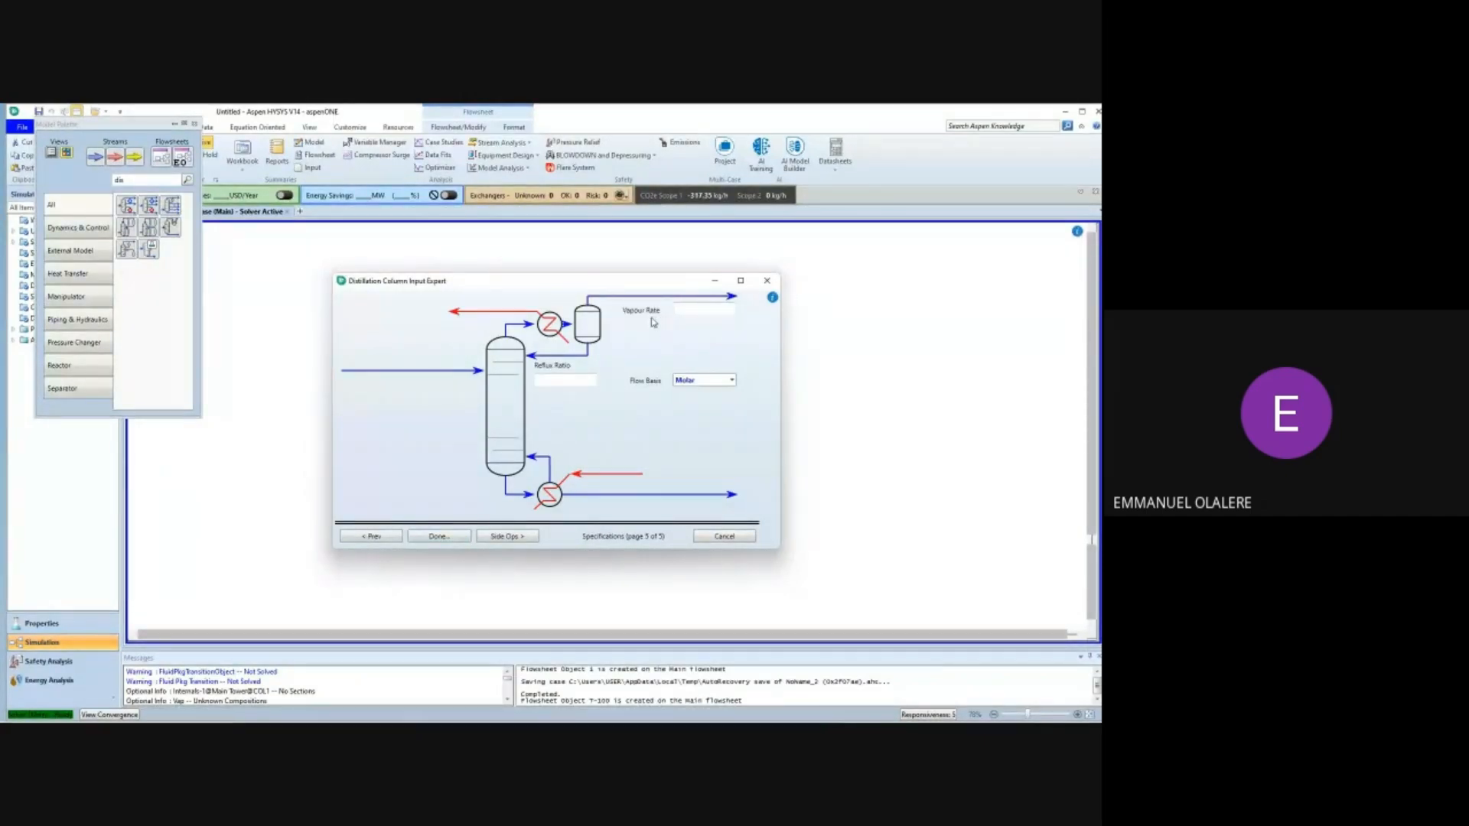
{"action": "left_click", "coordinate": [703, 310]}
{"action": "left_click", "coordinate": [560, 380]}
{"action": "type", "text": "6.060"}
{"action": "left_click", "coordinate": [685, 310]}
{"action": "left_click", "coordinate": [667, 309]}
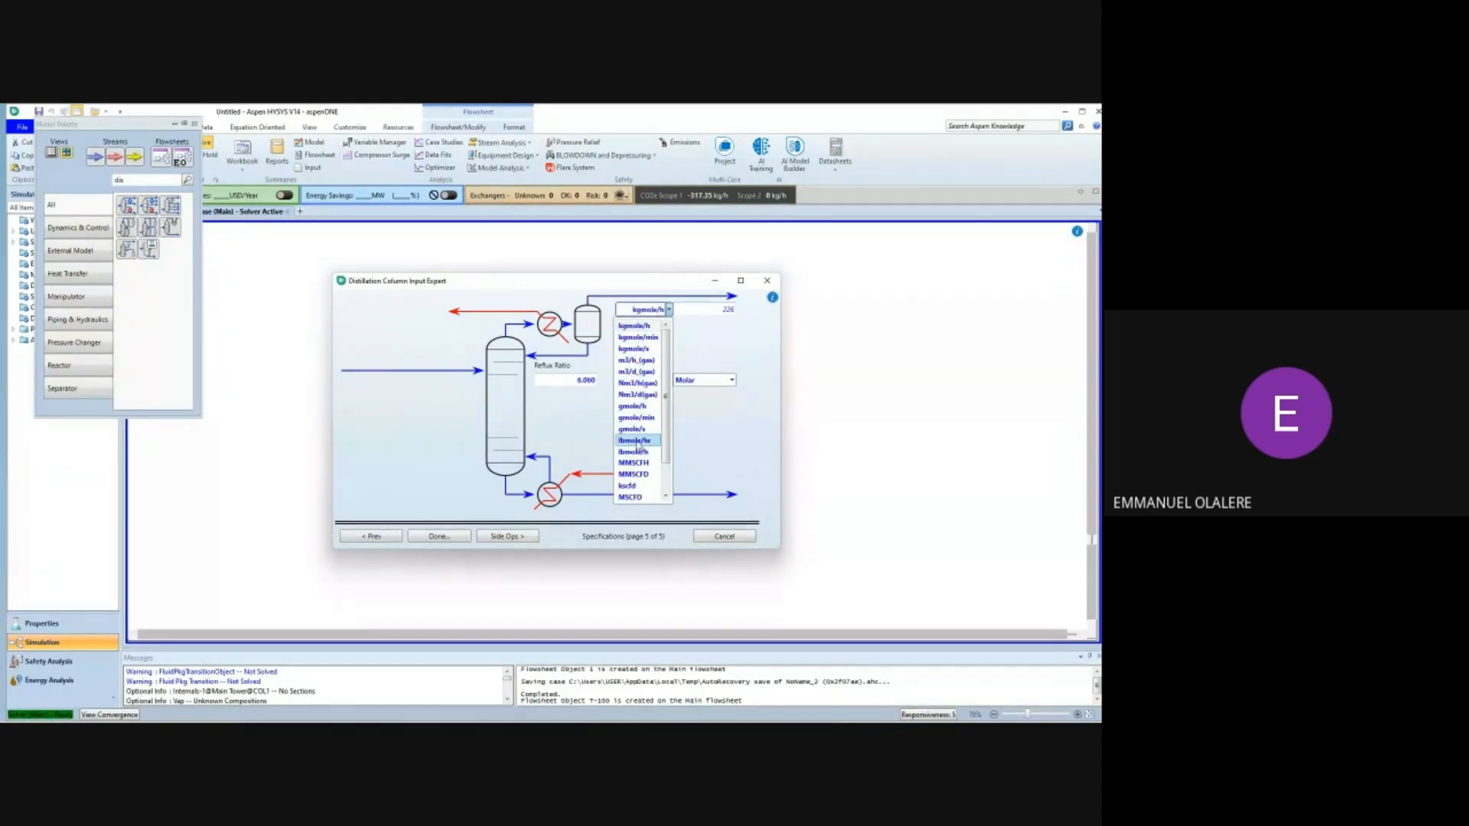
{"action": "left_click", "coordinate": [639, 445]}
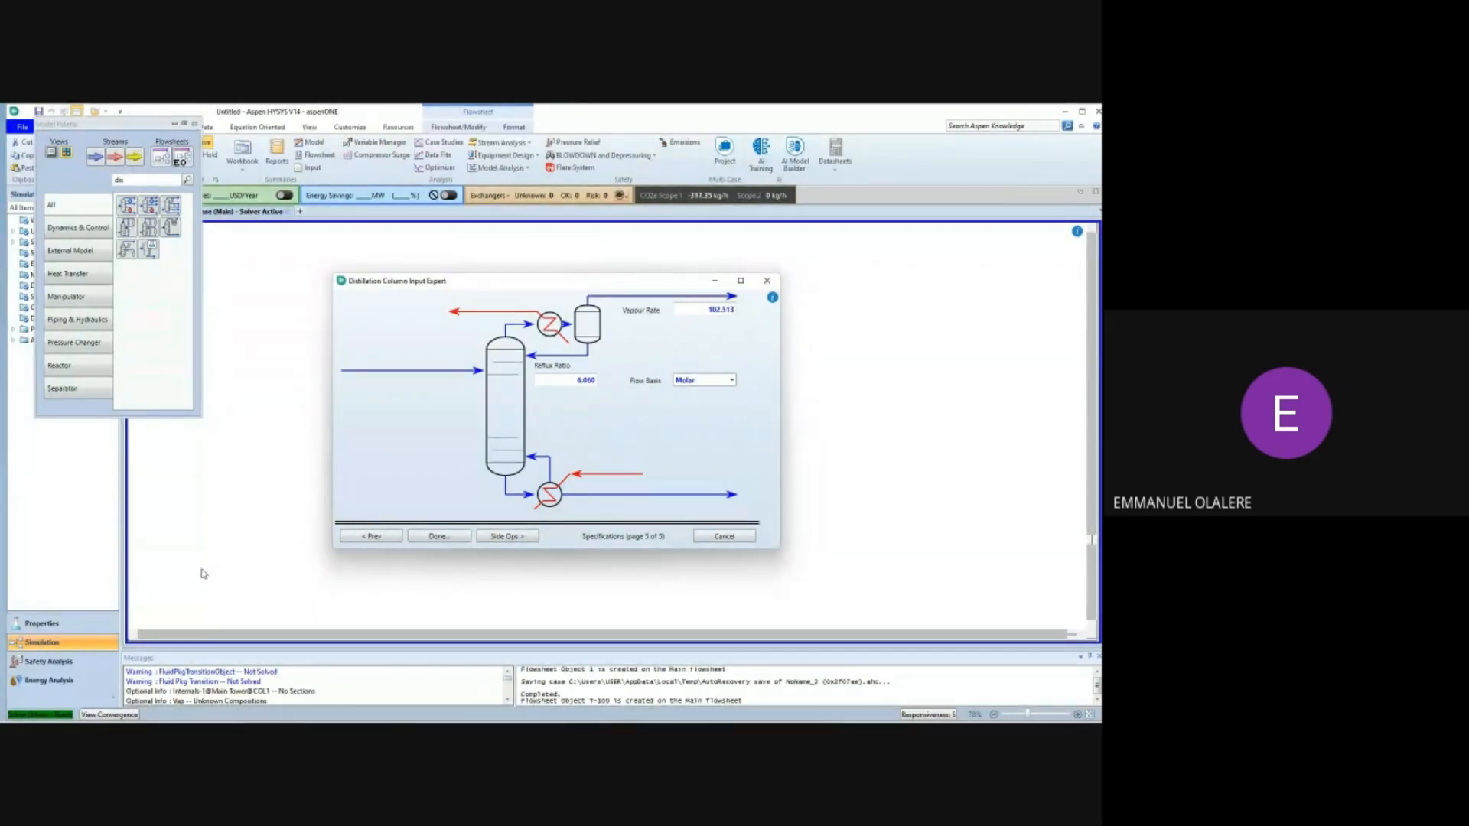
{"action": "left_click", "coordinate": [448, 537]}
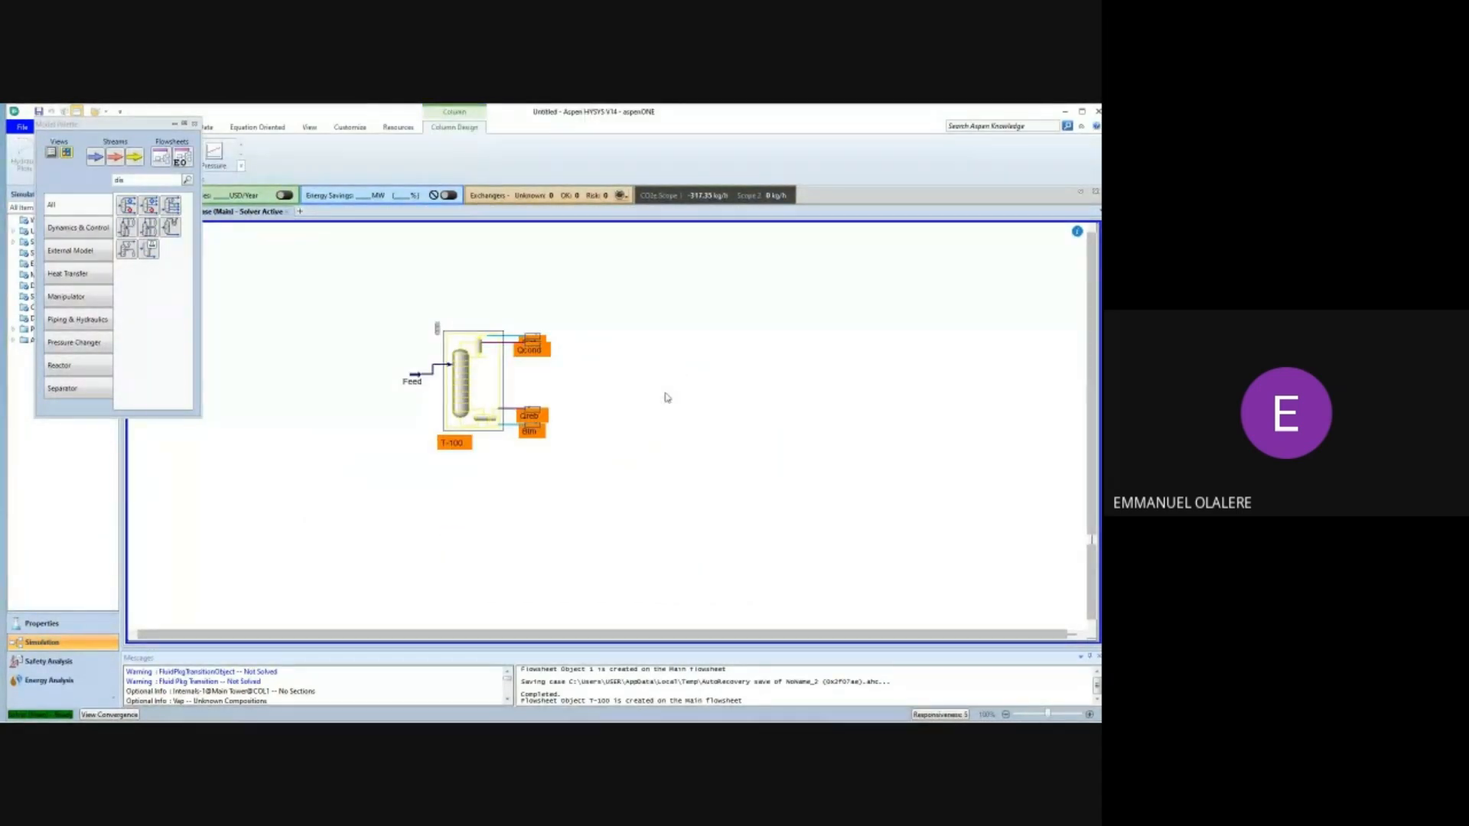
Open column T-100's property window from the flowsheet and reposition it so its whole design page is in view.
{"action": "left_click", "coordinate": [666, 397]}
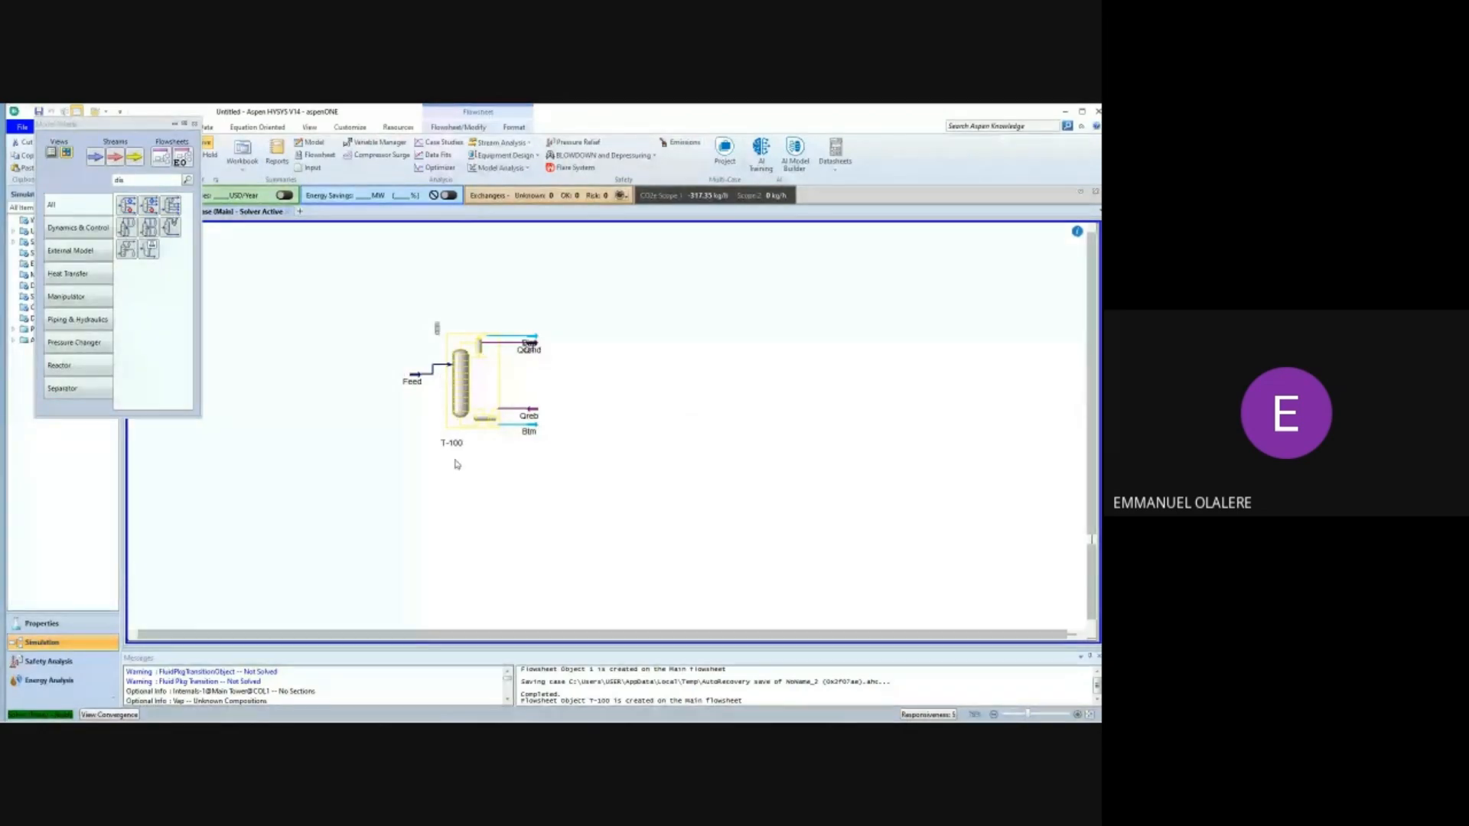
{"action": "left_click", "coordinate": [469, 406]}
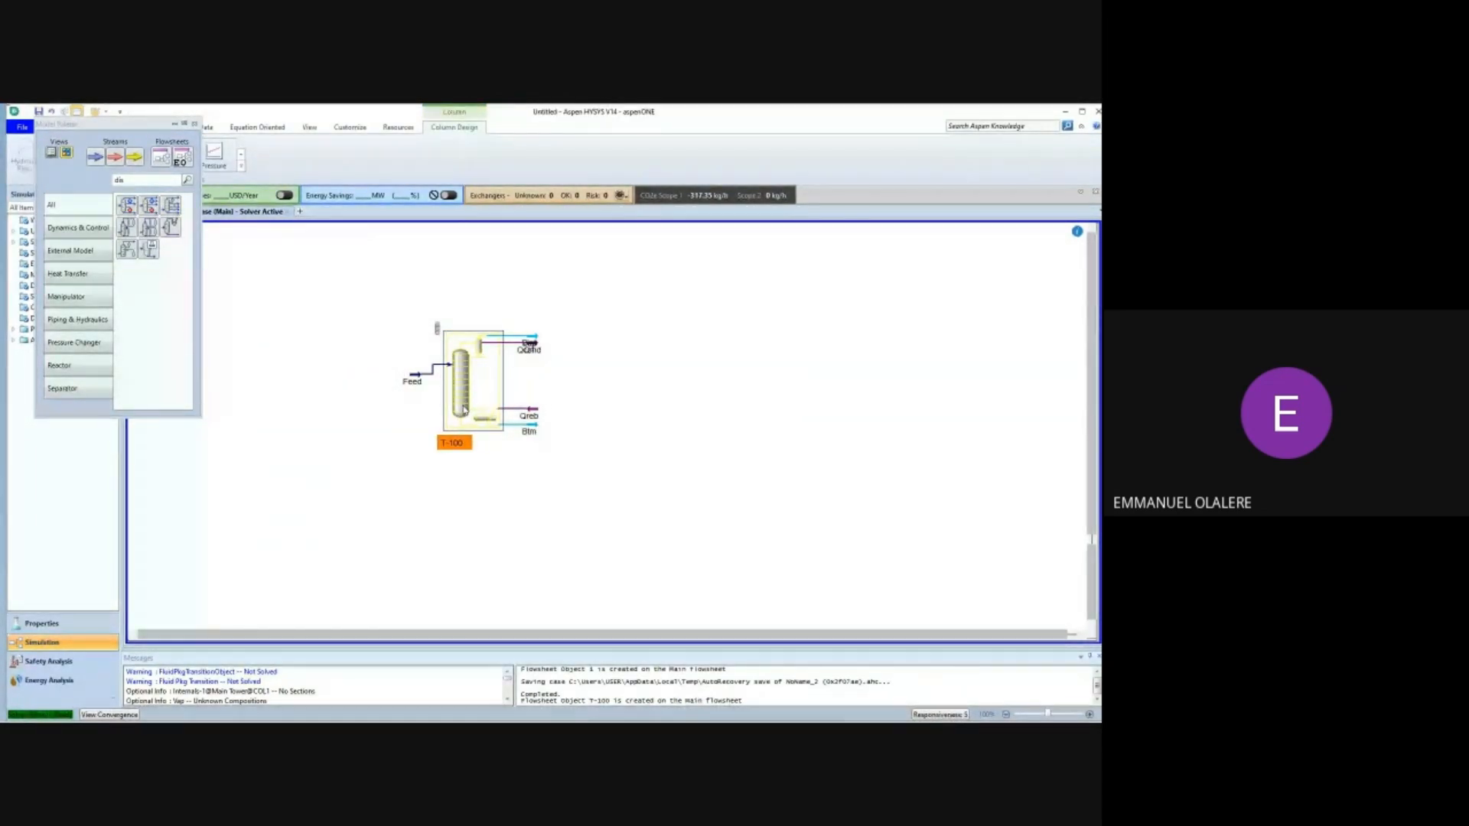
{"action": "left_click", "coordinate": [624, 432]}
{"action": "left_click", "coordinate": [470, 384]}
{"action": "double_click", "coordinate": [472, 392]}
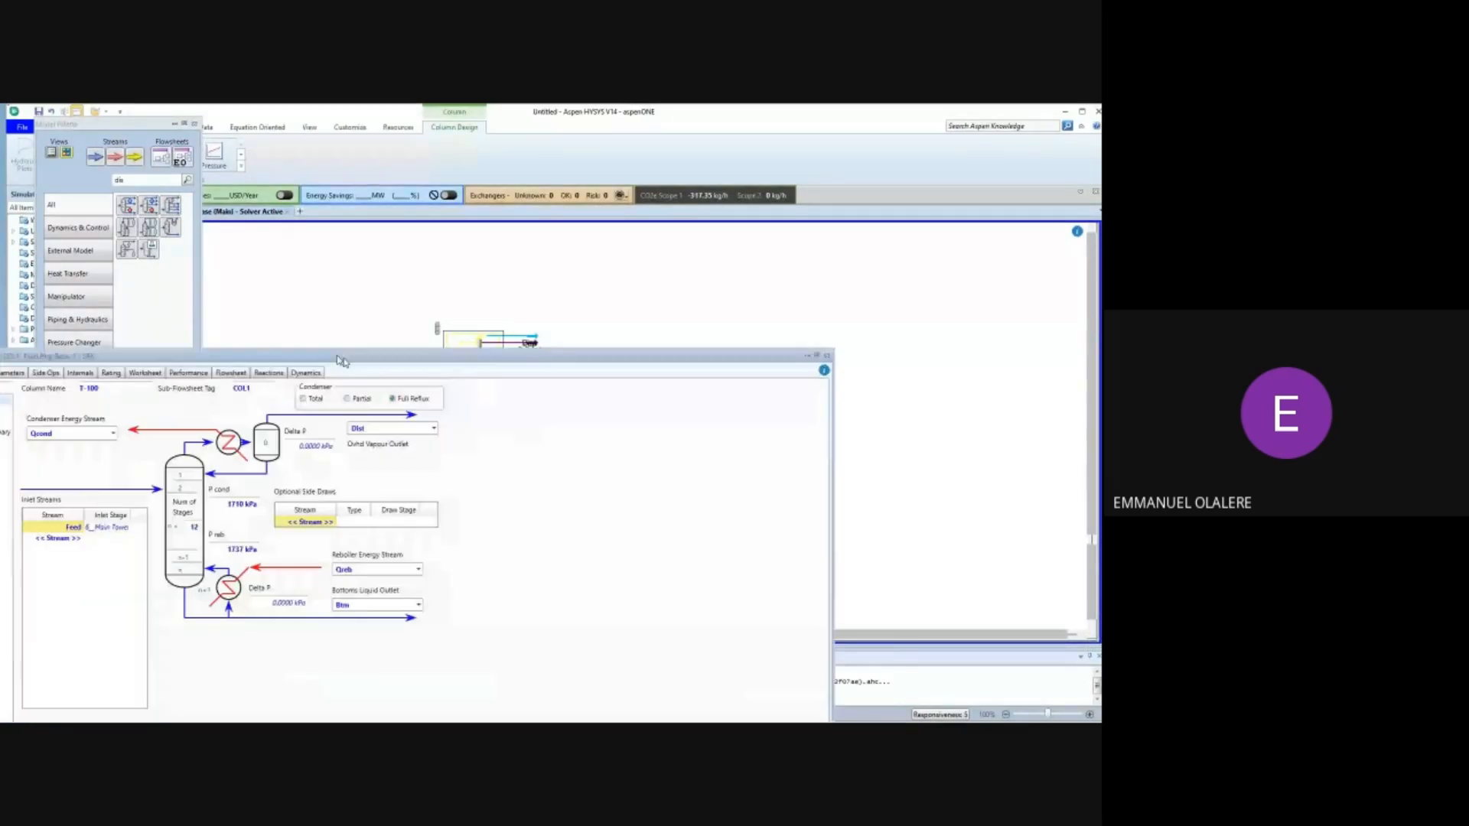
{"action": "left_click_drag", "start_coordinate": [472, 392], "coordinate": [498, 229]}
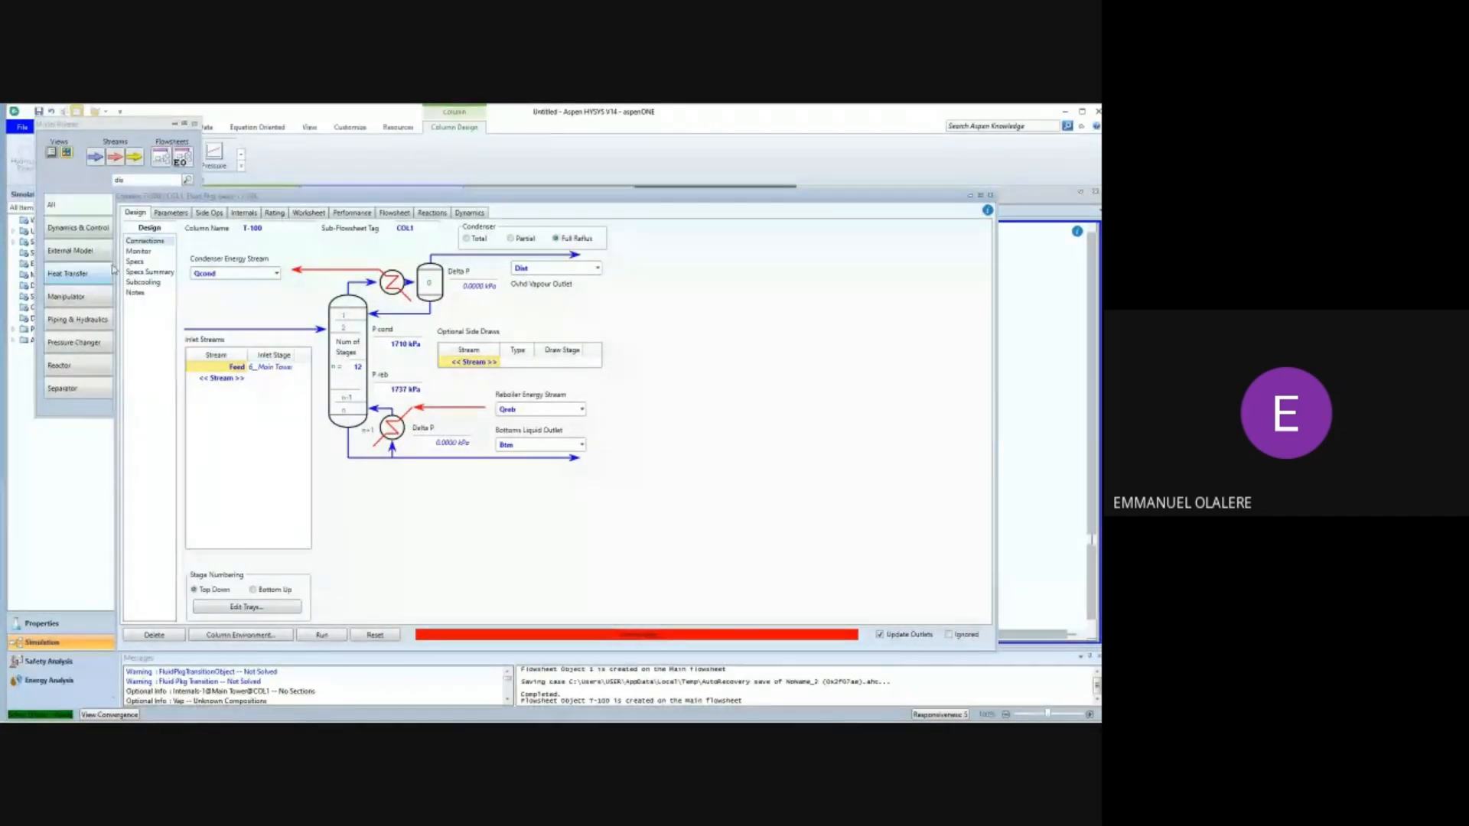
Solve column T-100 from its specification monitor, and close the column's property window.
{"action": "left_click", "coordinate": [141, 252]}
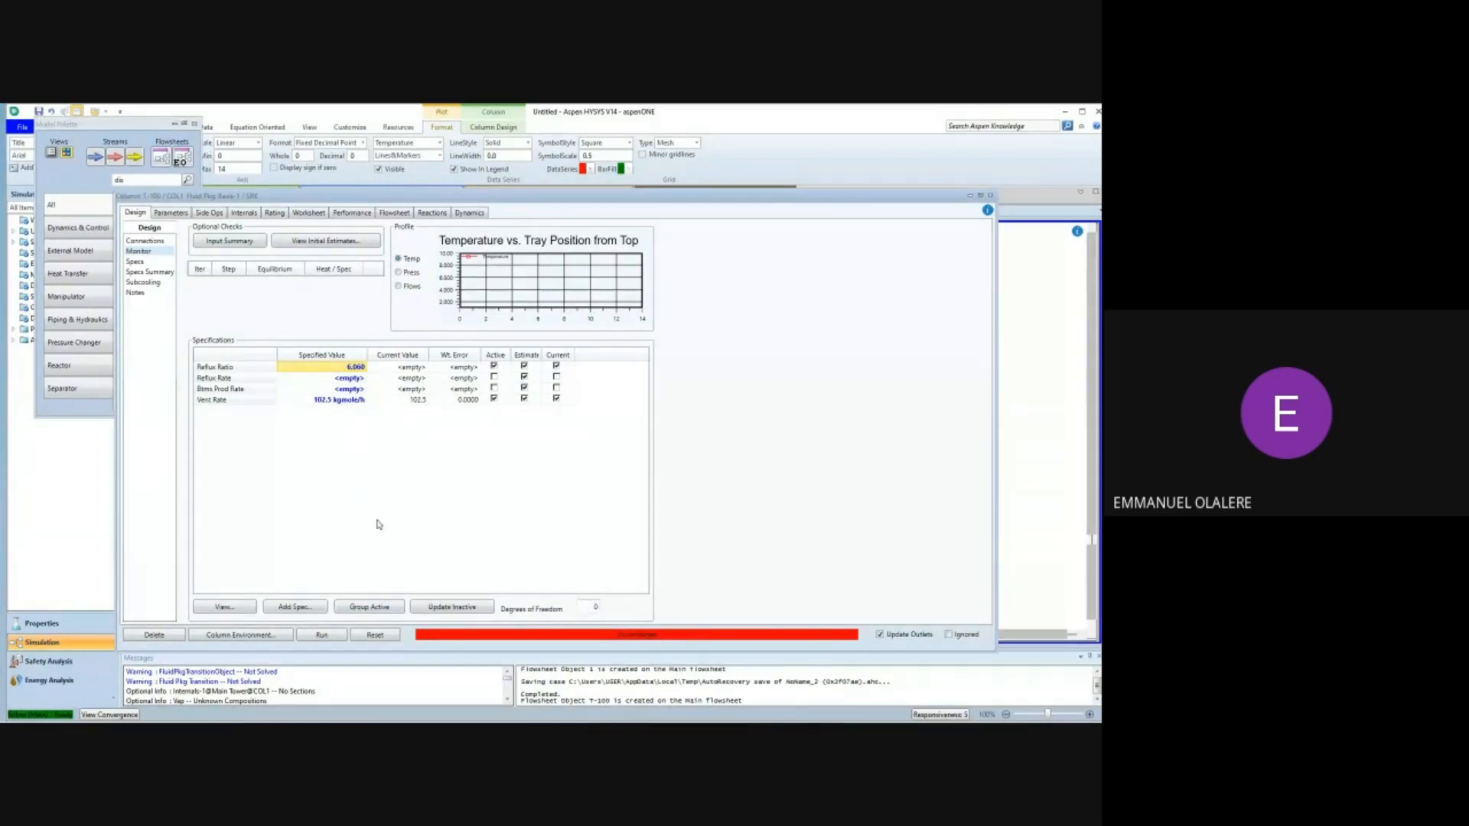
{"action": "left_click", "coordinate": [322, 636]}
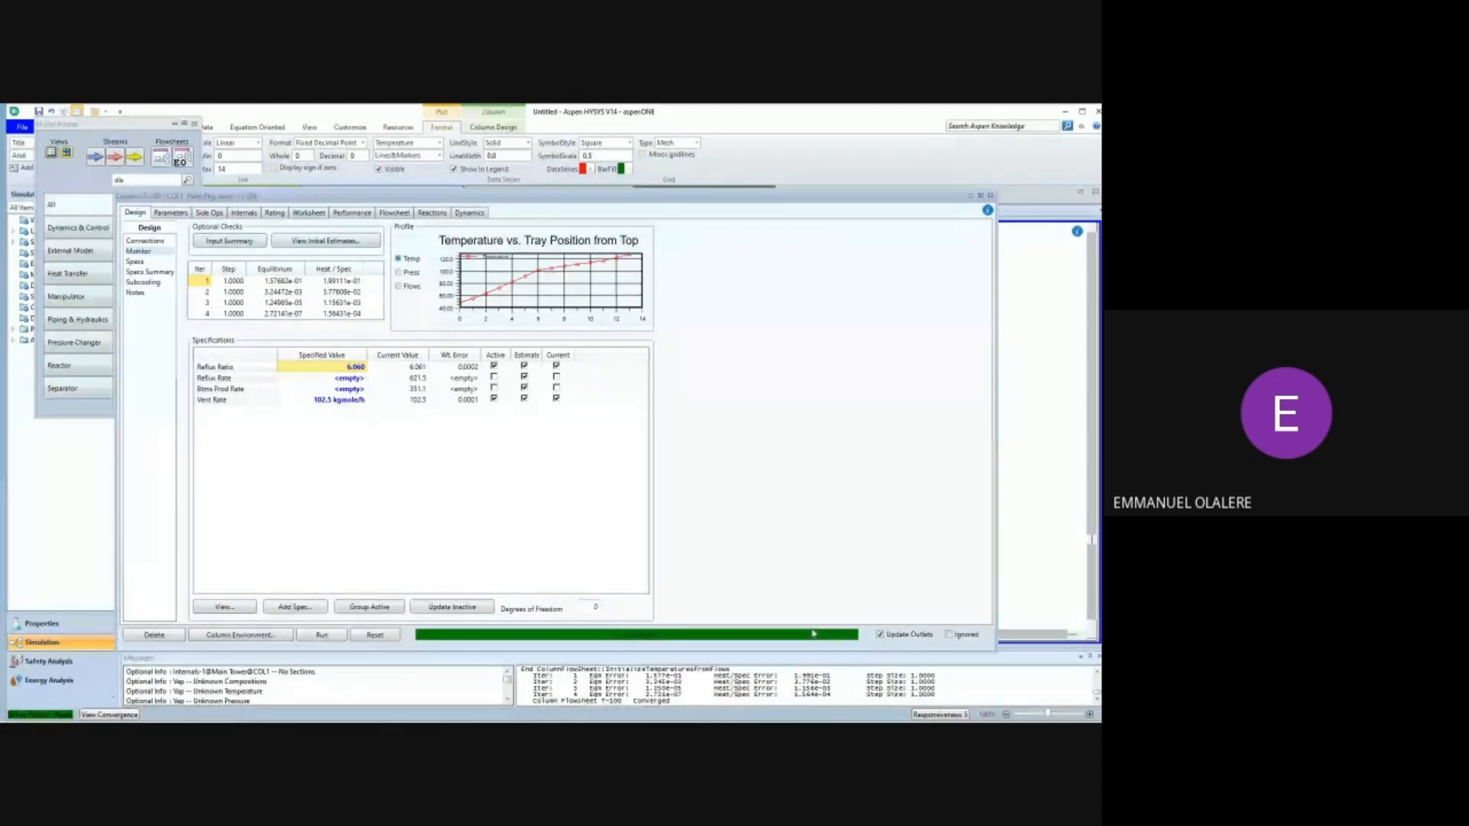
{"action": "left_click", "coordinate": [991, 196]}
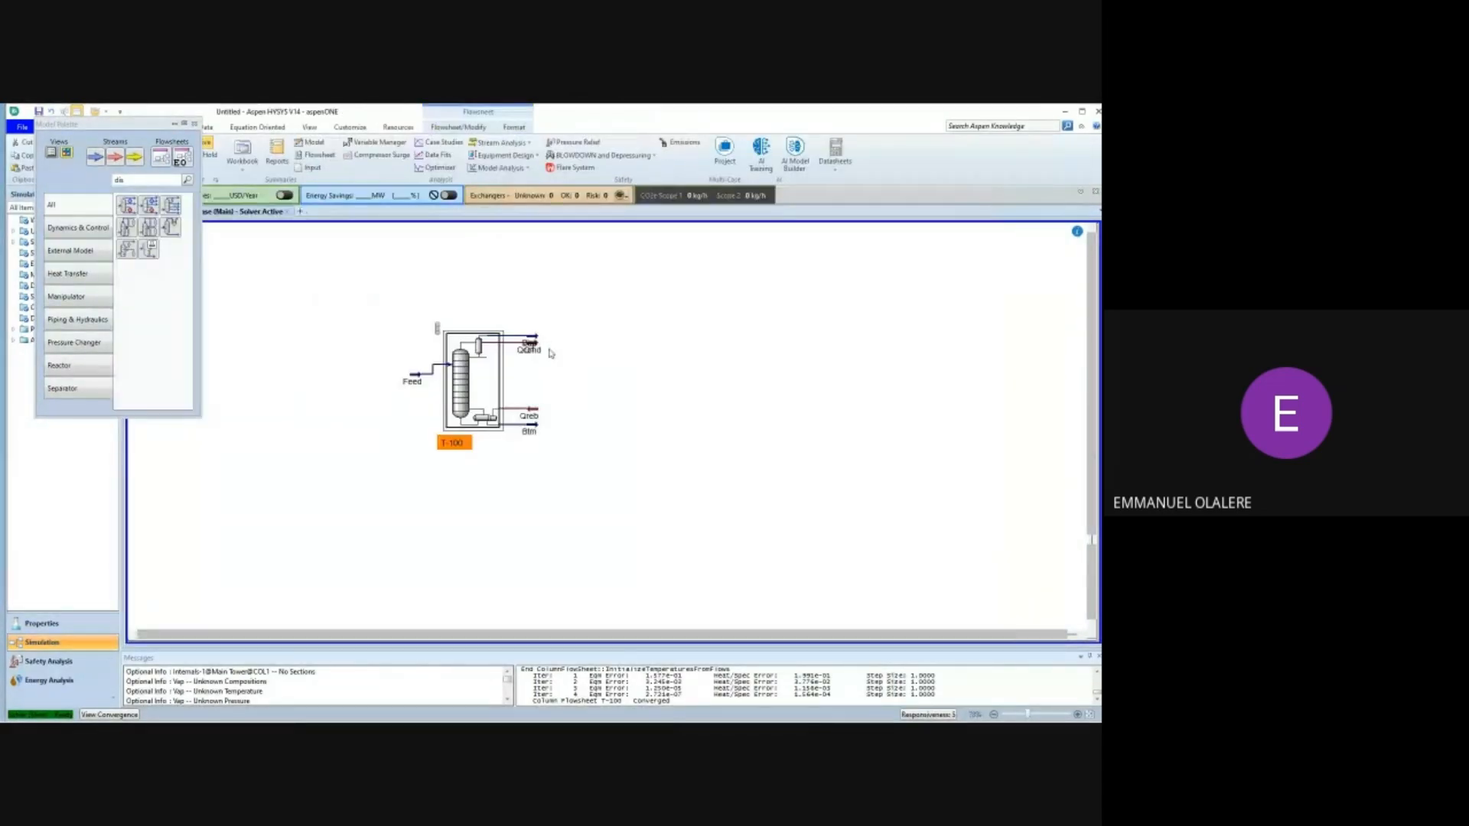
{"action": "left_click", "coordinate": [348, 343]}
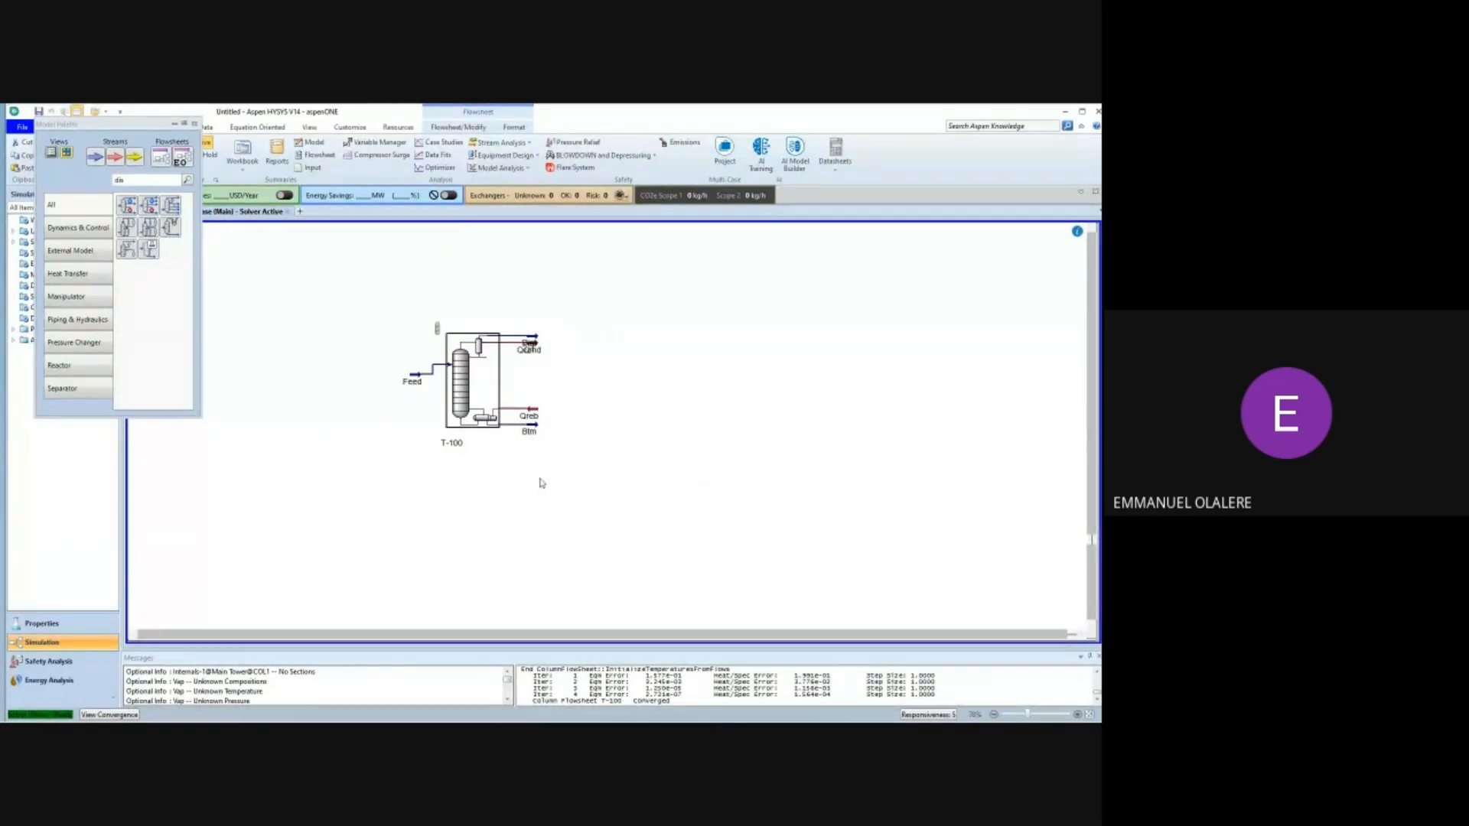
Review the conditions and component mole fractions of the Dist stream, and close its window.
{"action": "double_click", "coordinate": [535, 339]}
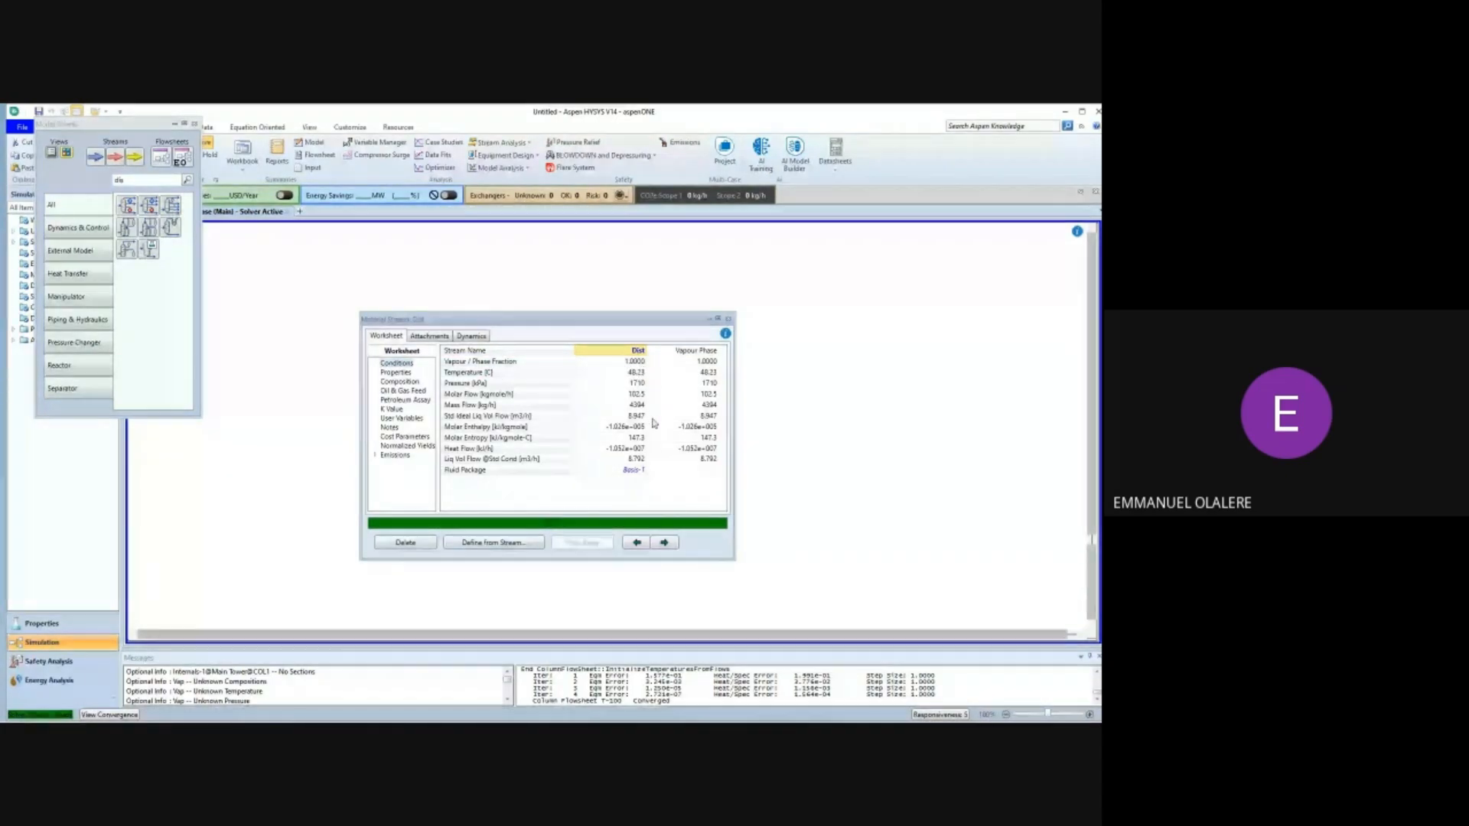
{"action": "left_click", "coordinate": [410, 383]}
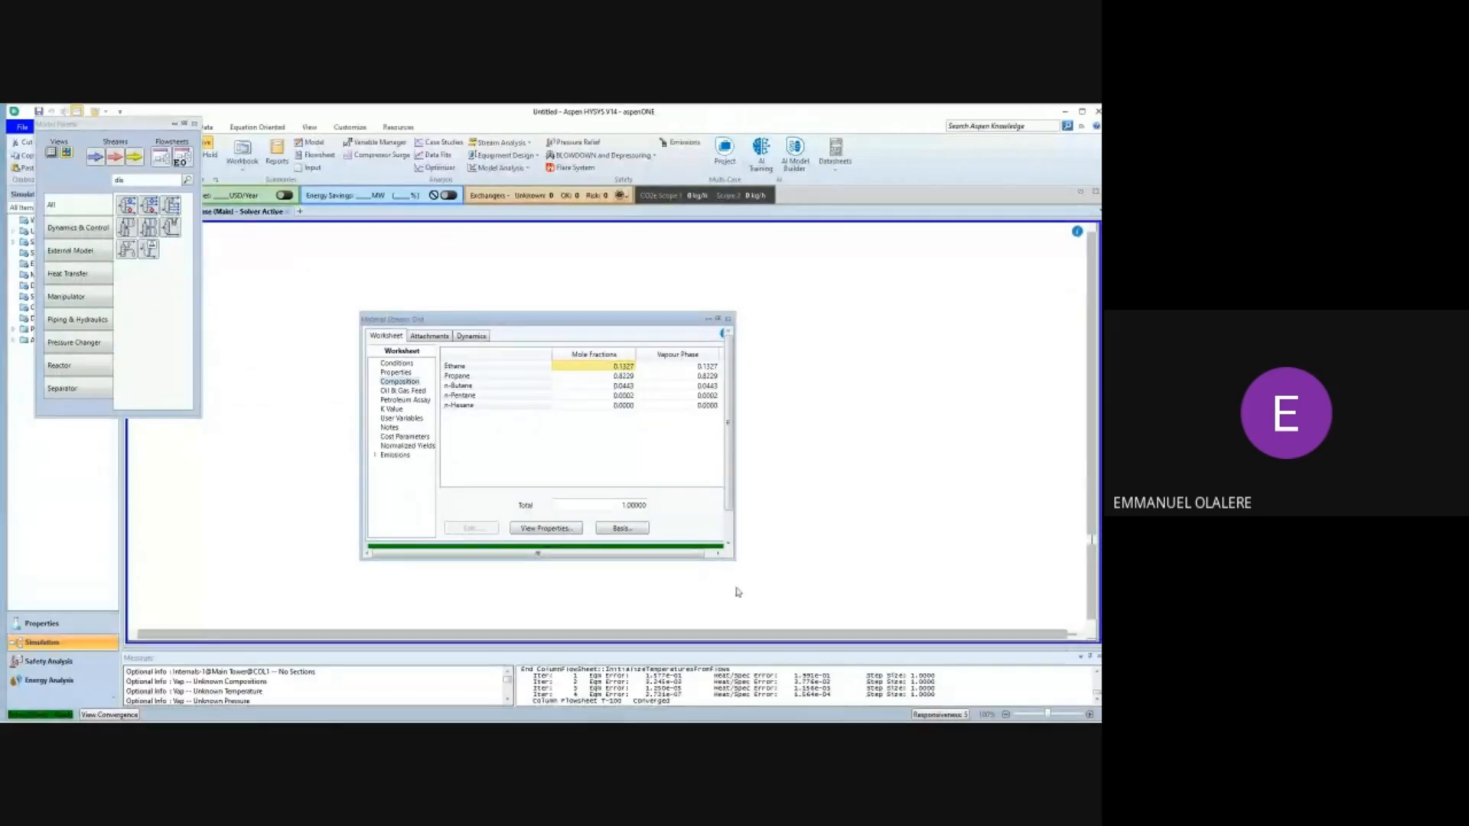
{"action": "left_click", "coordinate": [623, 378]}
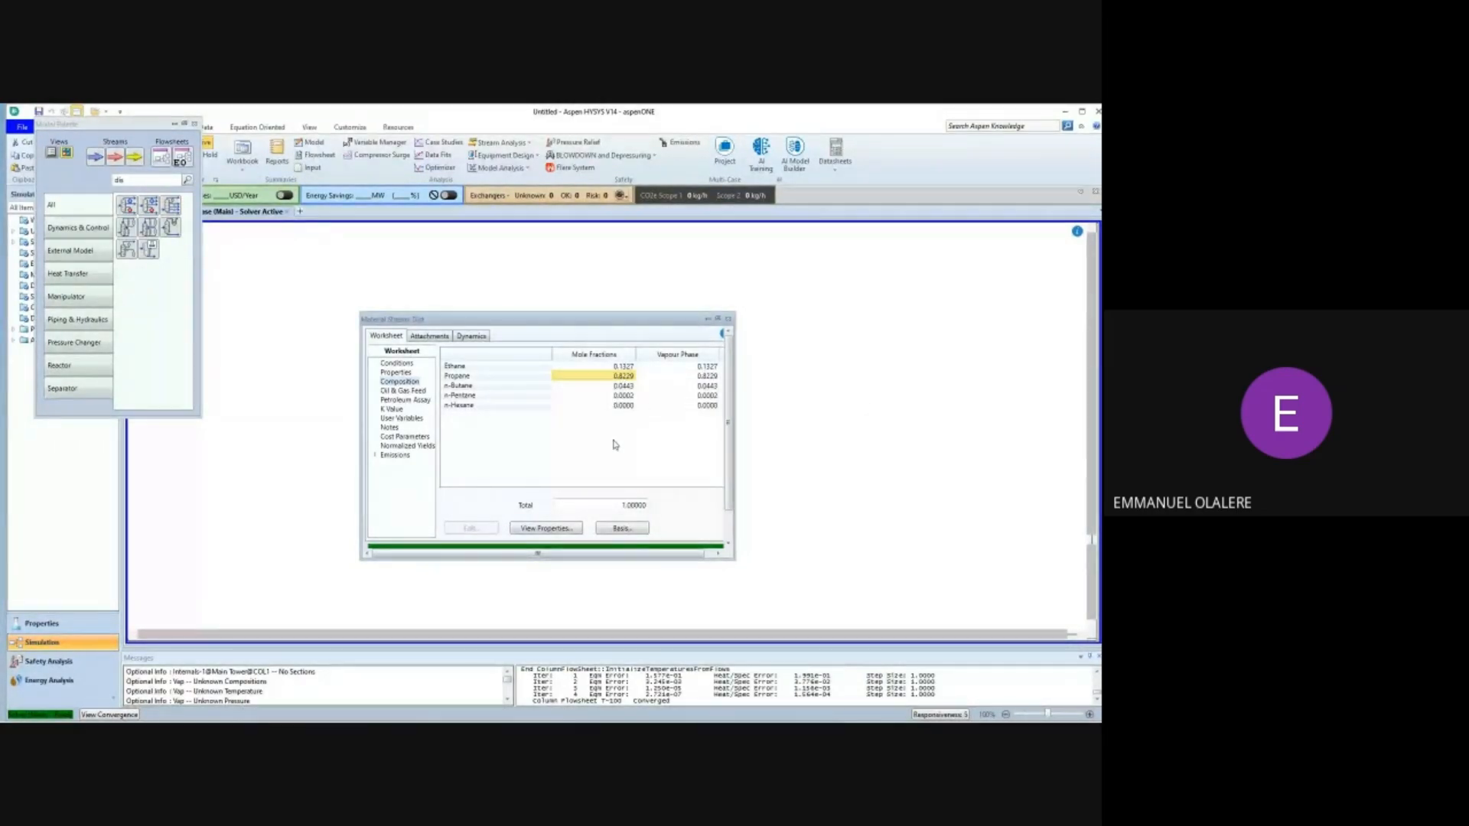
{"action": "left_click", "coordinate": [728, 318]}
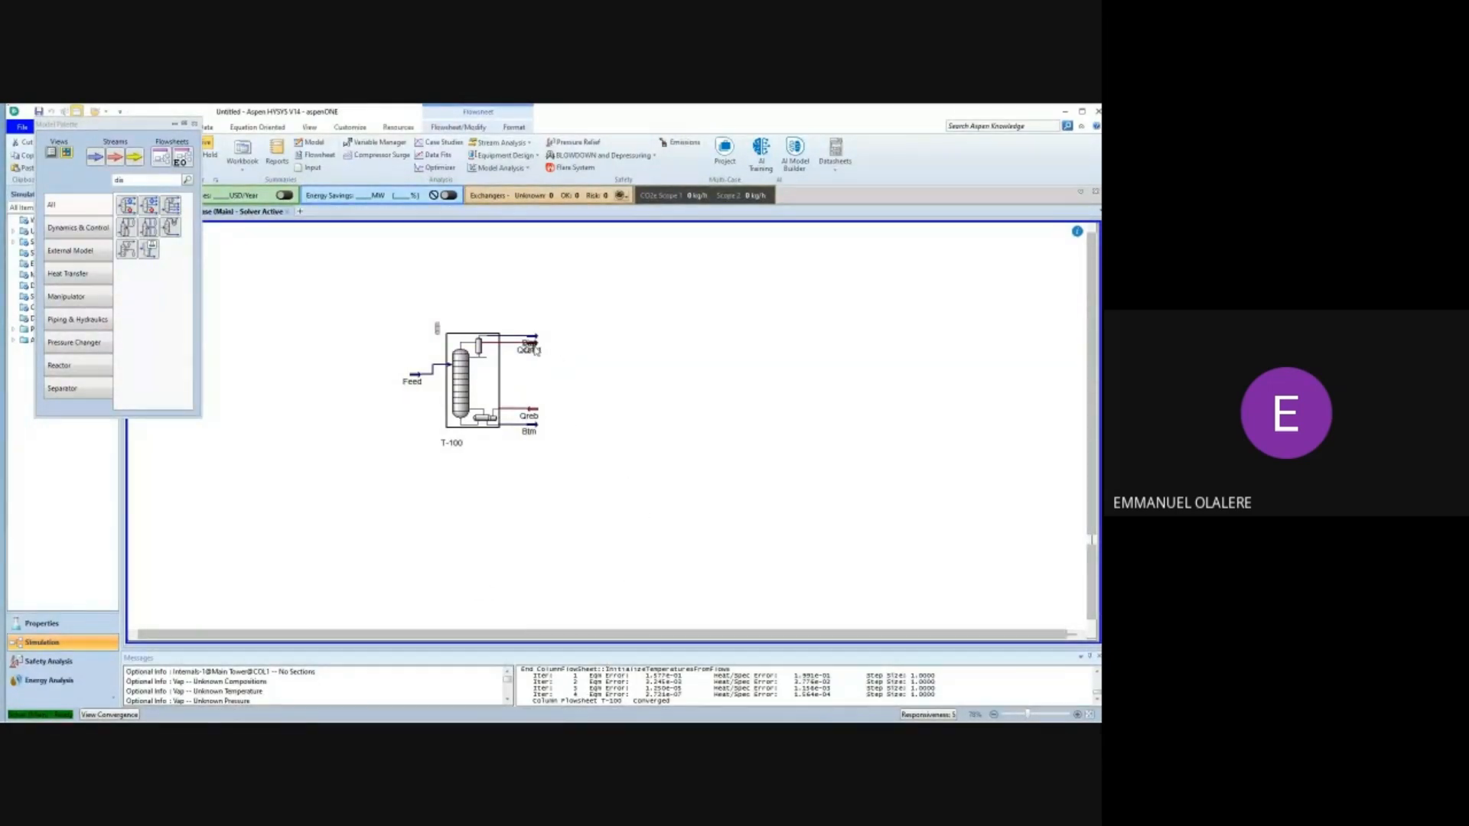
Check the Dist stream's molar flow in alternative units and the conditions of the Btm stream, closing both windows.
{"action": "mouse_move", "coordinate": [536, 347]}
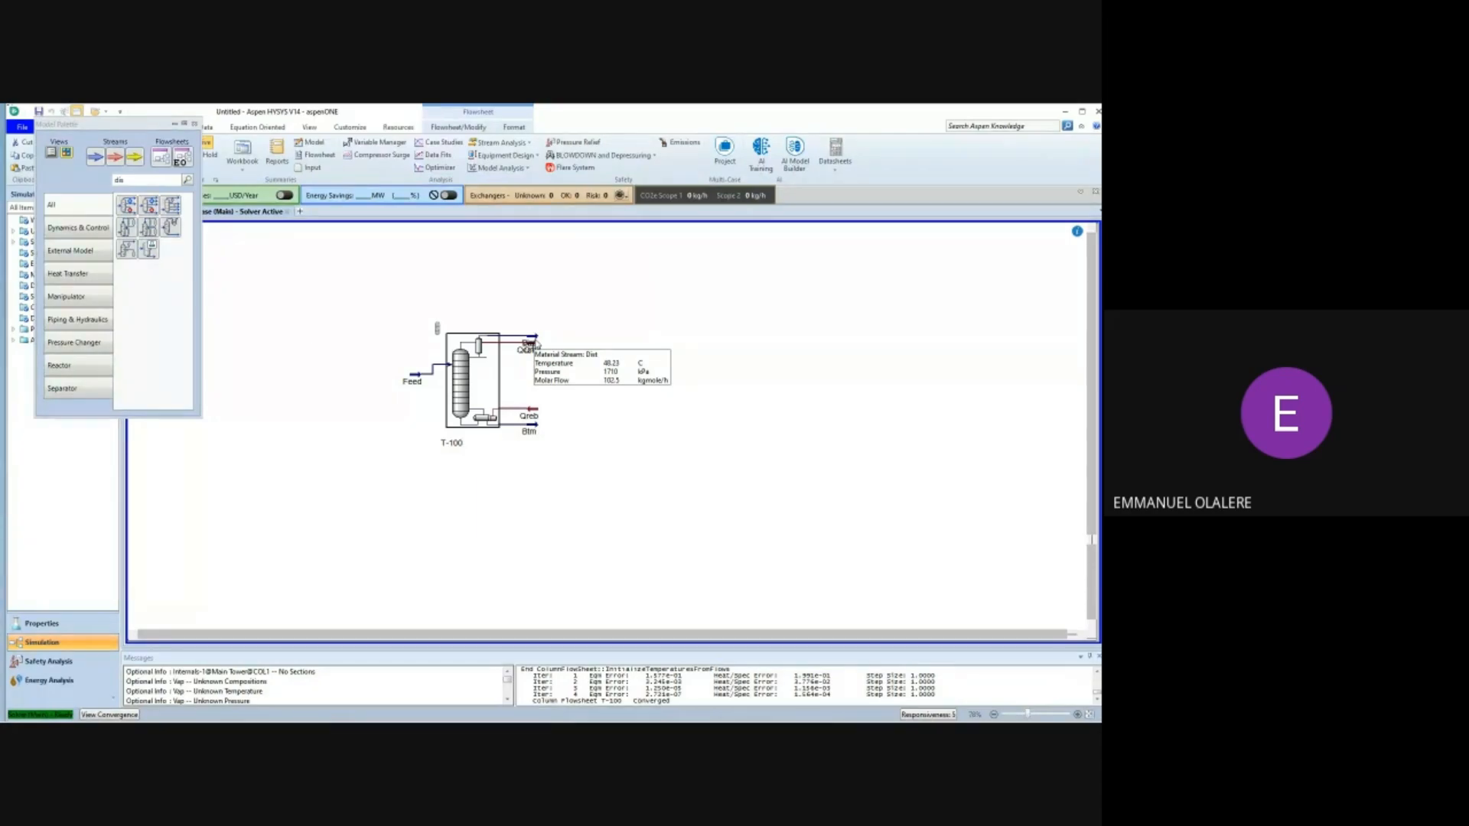
{"action": "double_click", "coordinate": [534, 342]}
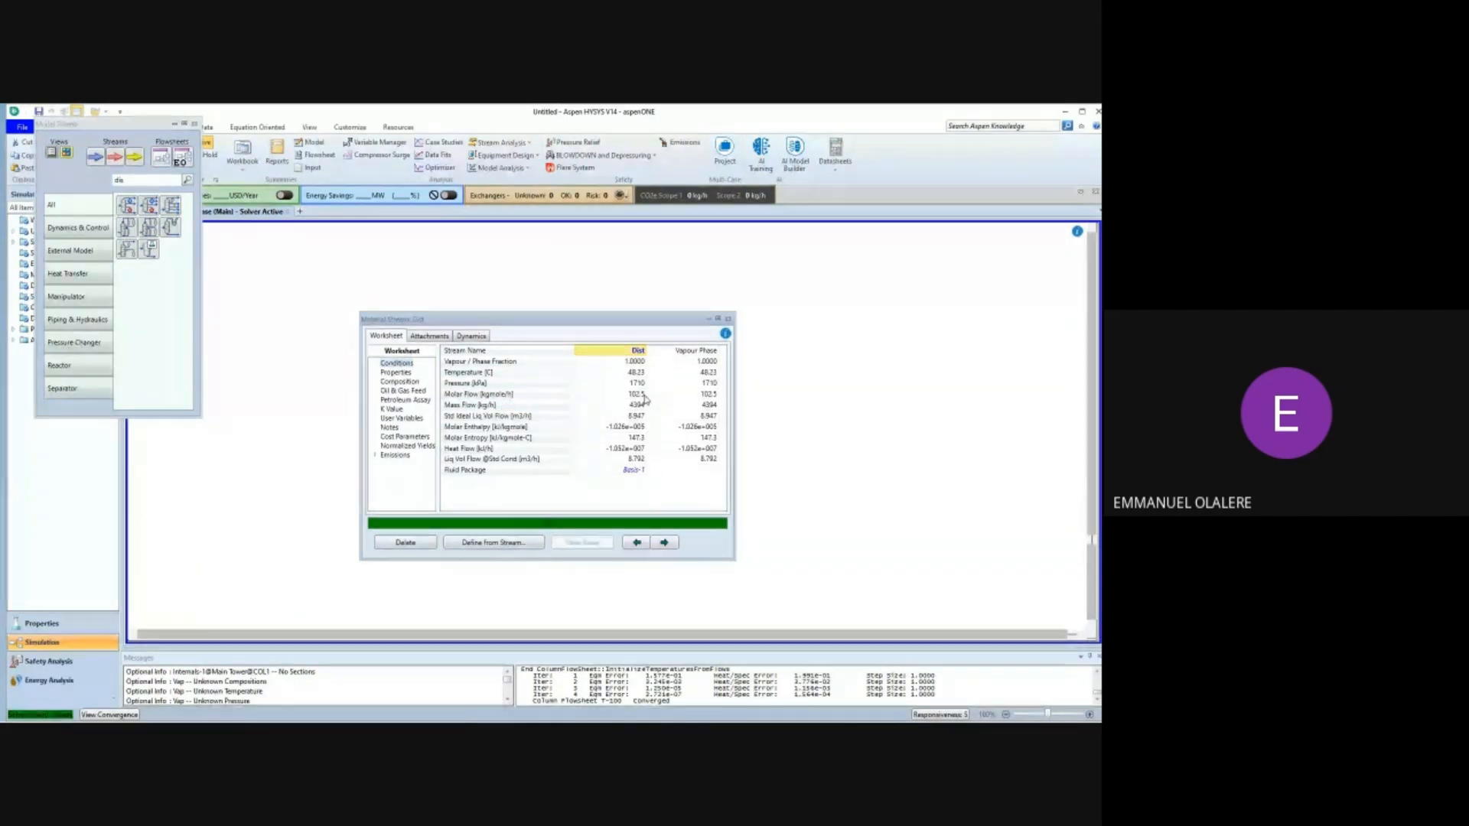
{"action": "mouse_move", "coordinate": [638, 397]}
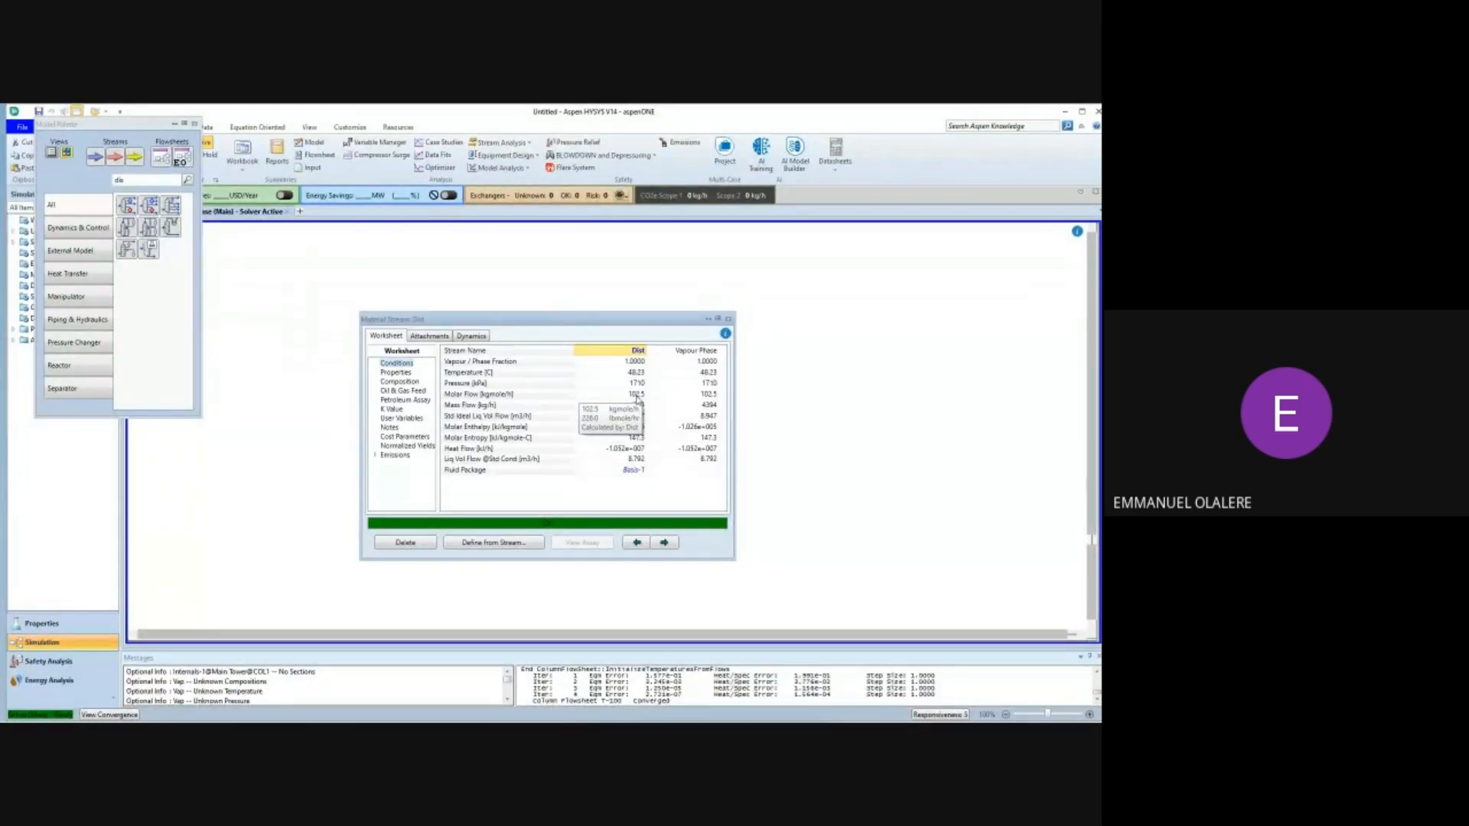
{"action": "left_click", "coordinate": [728, 318]}
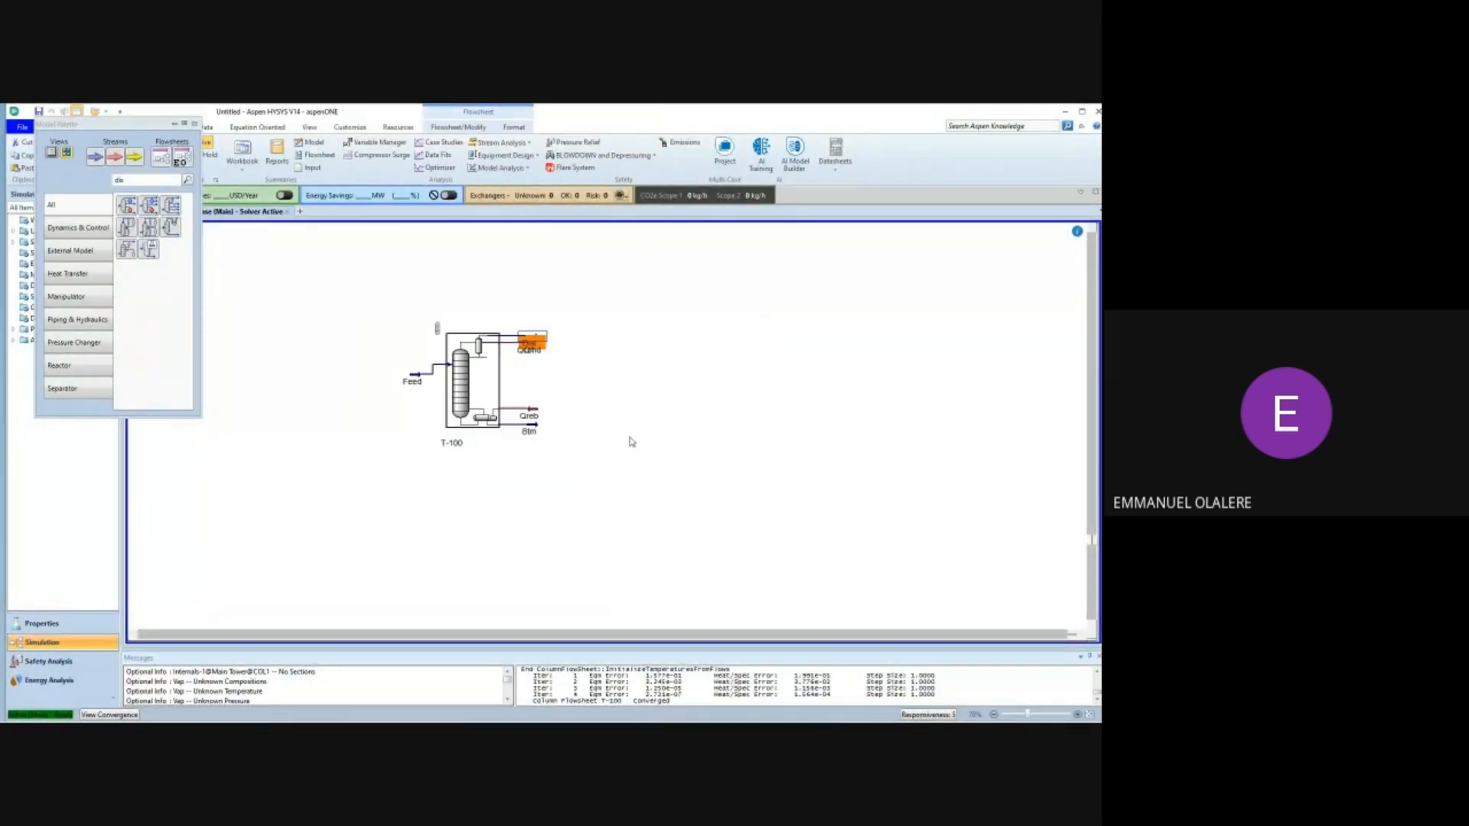
{"action": "left_click", "coordinate": [533, 430]}
{"action": "double_click", "coordinate": [542, 432]}
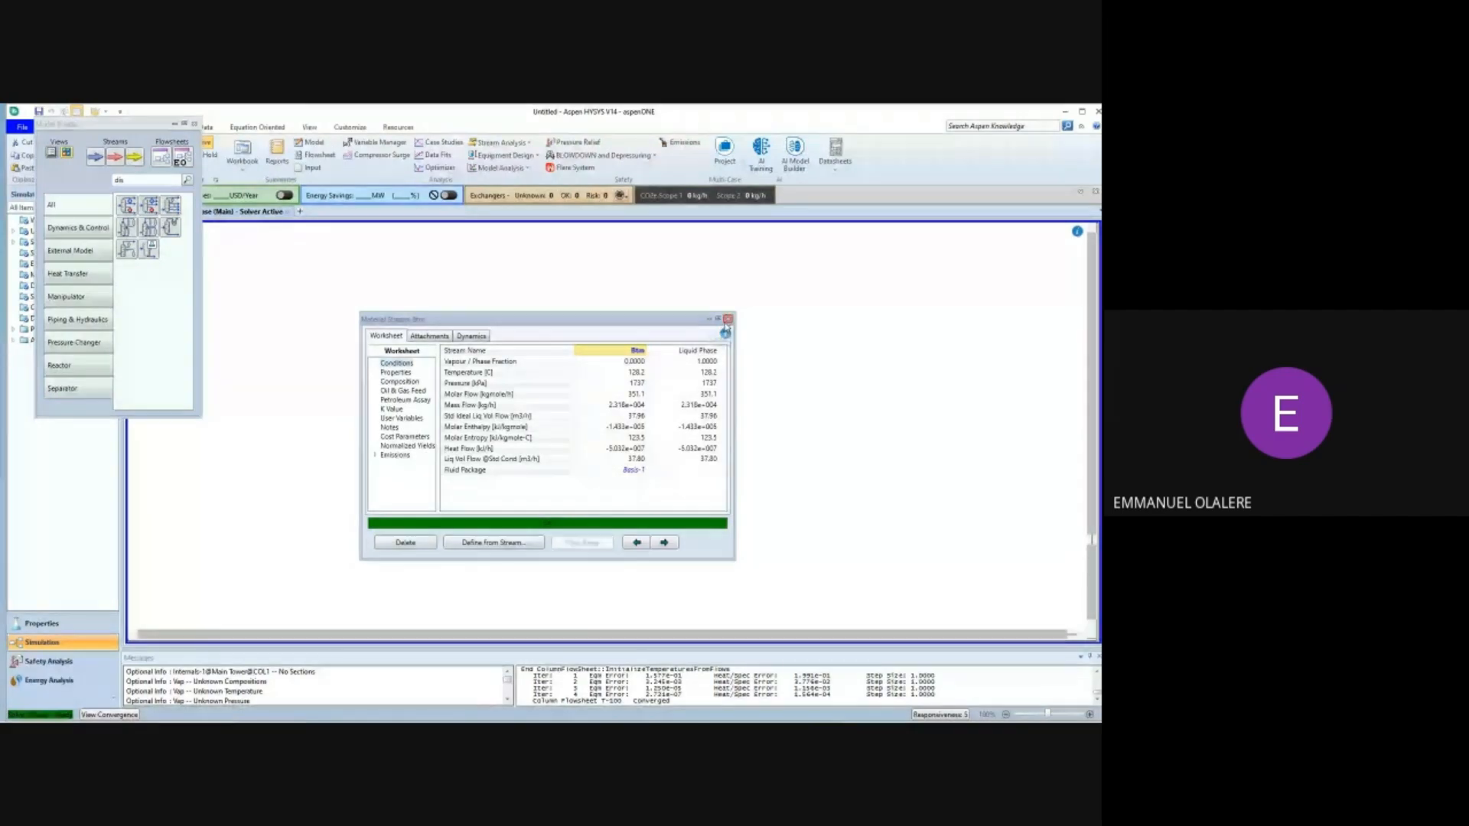
{"action": "left_click", "coordinate": [727, 319]}
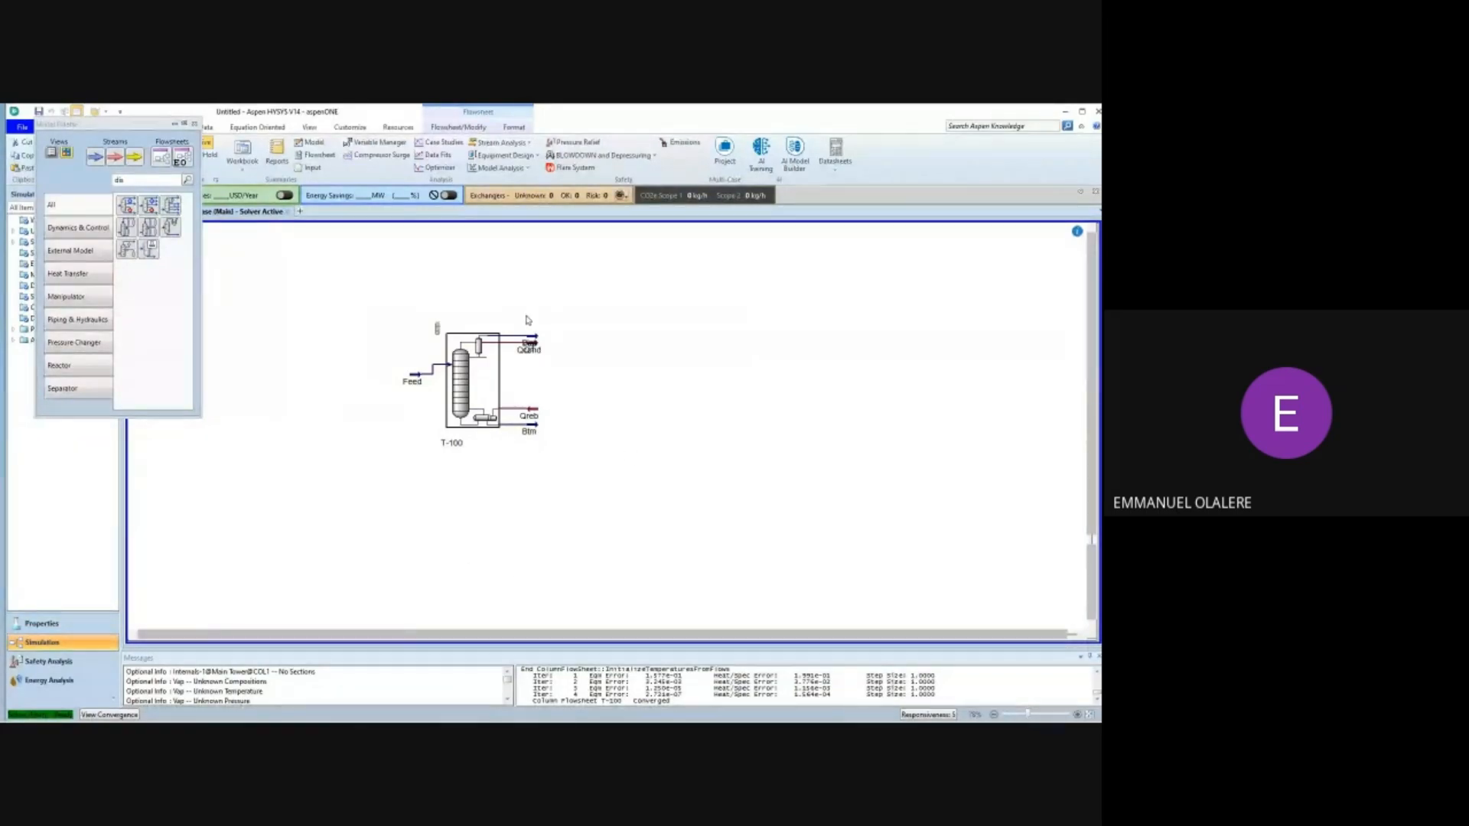
Move the Dist and Btm product streams farther out from column T-100 on the flowsheet.
{"action": "mouse_move", "coordinate": [538, 351]}
{"action": "left_click_drag", "start_coordinate": [536, 341], "coordinate": [561, 325]}
{"action": "left_click_drag", "start_coordinate": [525, 426], "coordinate": [562, 429]}
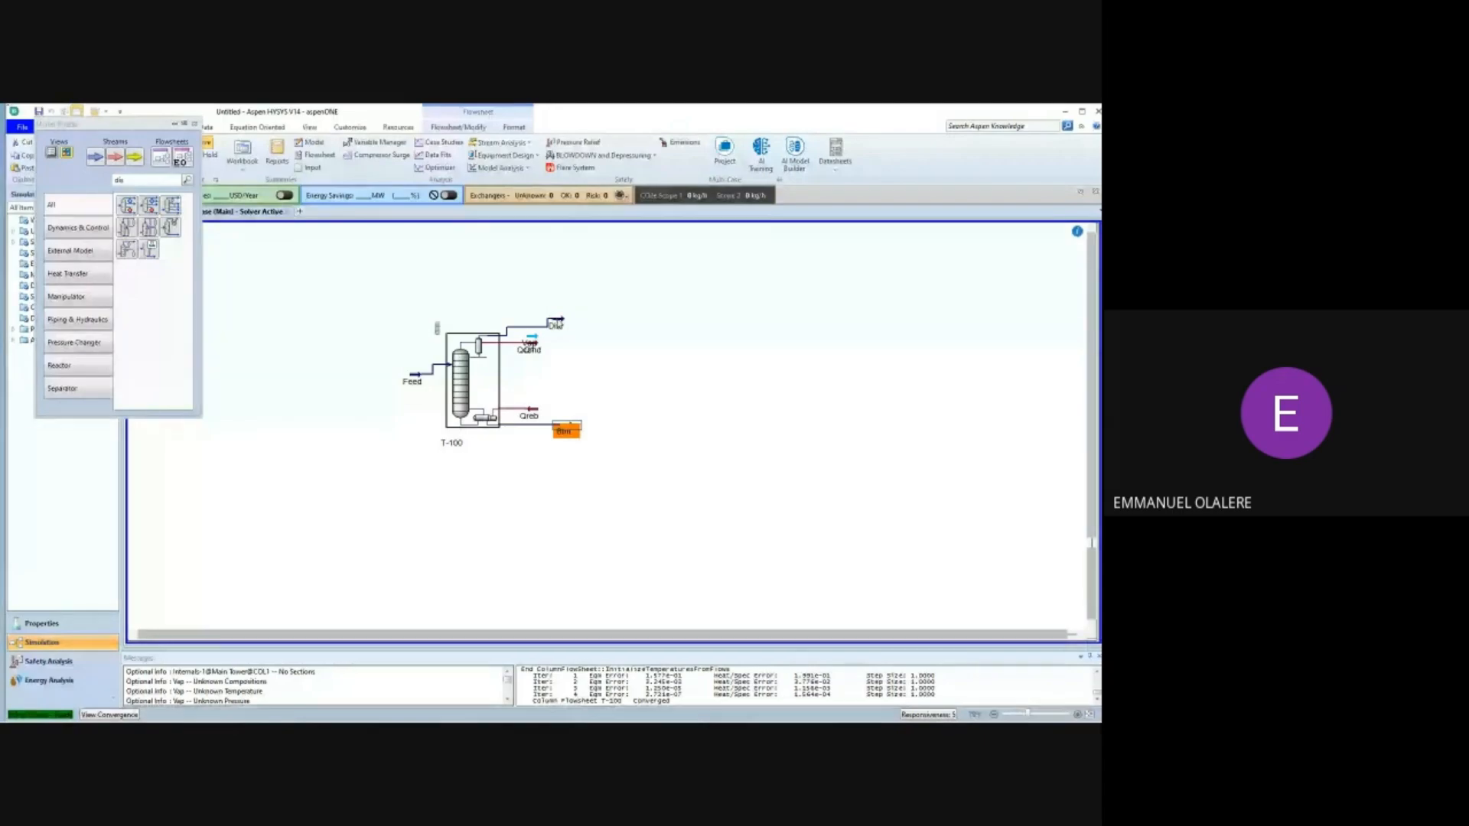
{"action": "left_click", "coordinate": [557, 320]}
{"action": "left_click_drag", "start_coordinate": [567, 330], "coordinate": [569, 333]}
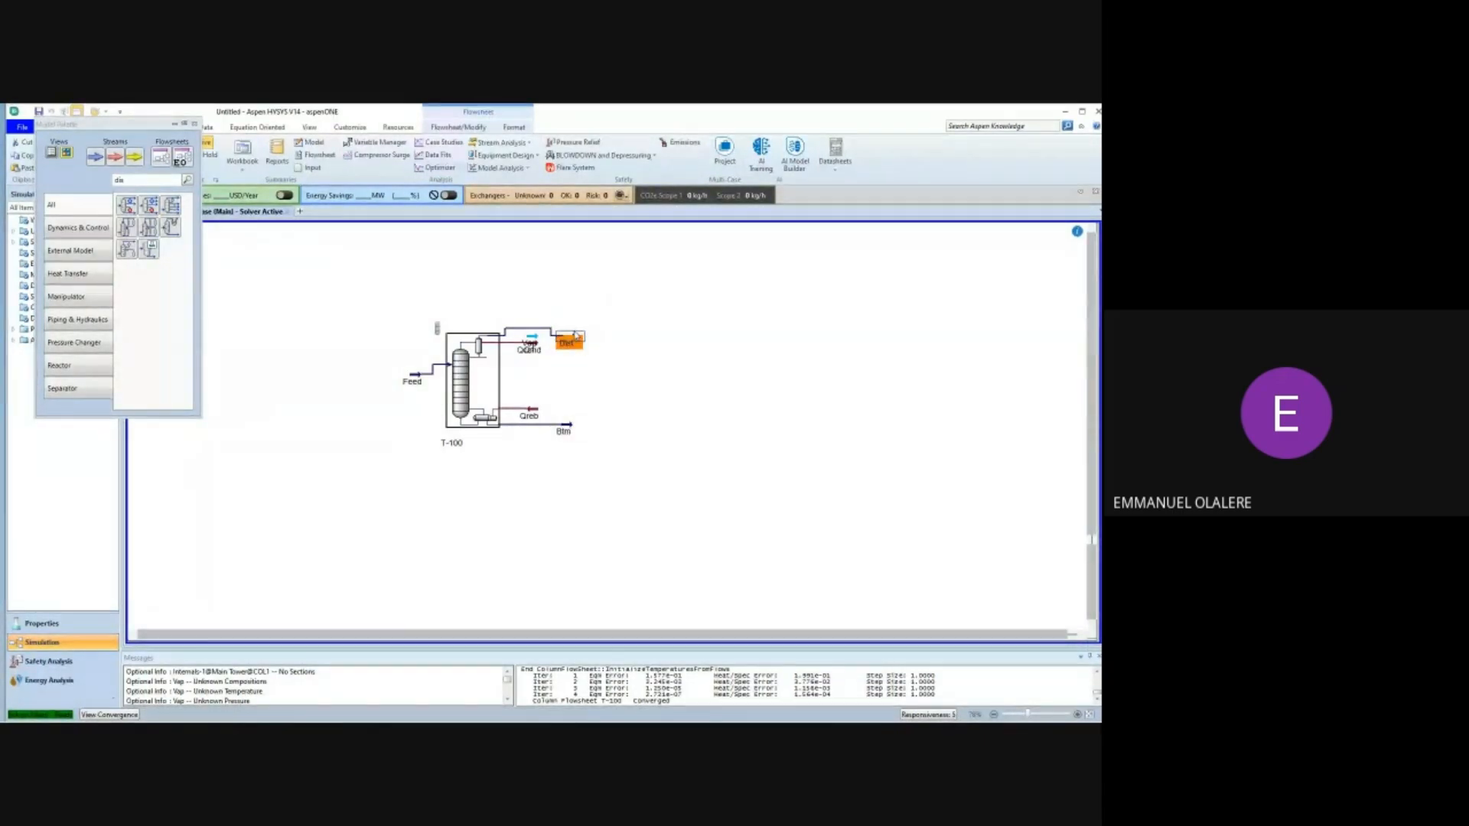
{"action": "left_click", "coordinate": [618, 334]}
Separate the unconnected Vap stream from the column and delete it from the flowsheet.
{"action": "left_click_drag", "start_coordinate": [533, 341], "coordinate": [666, 404]}
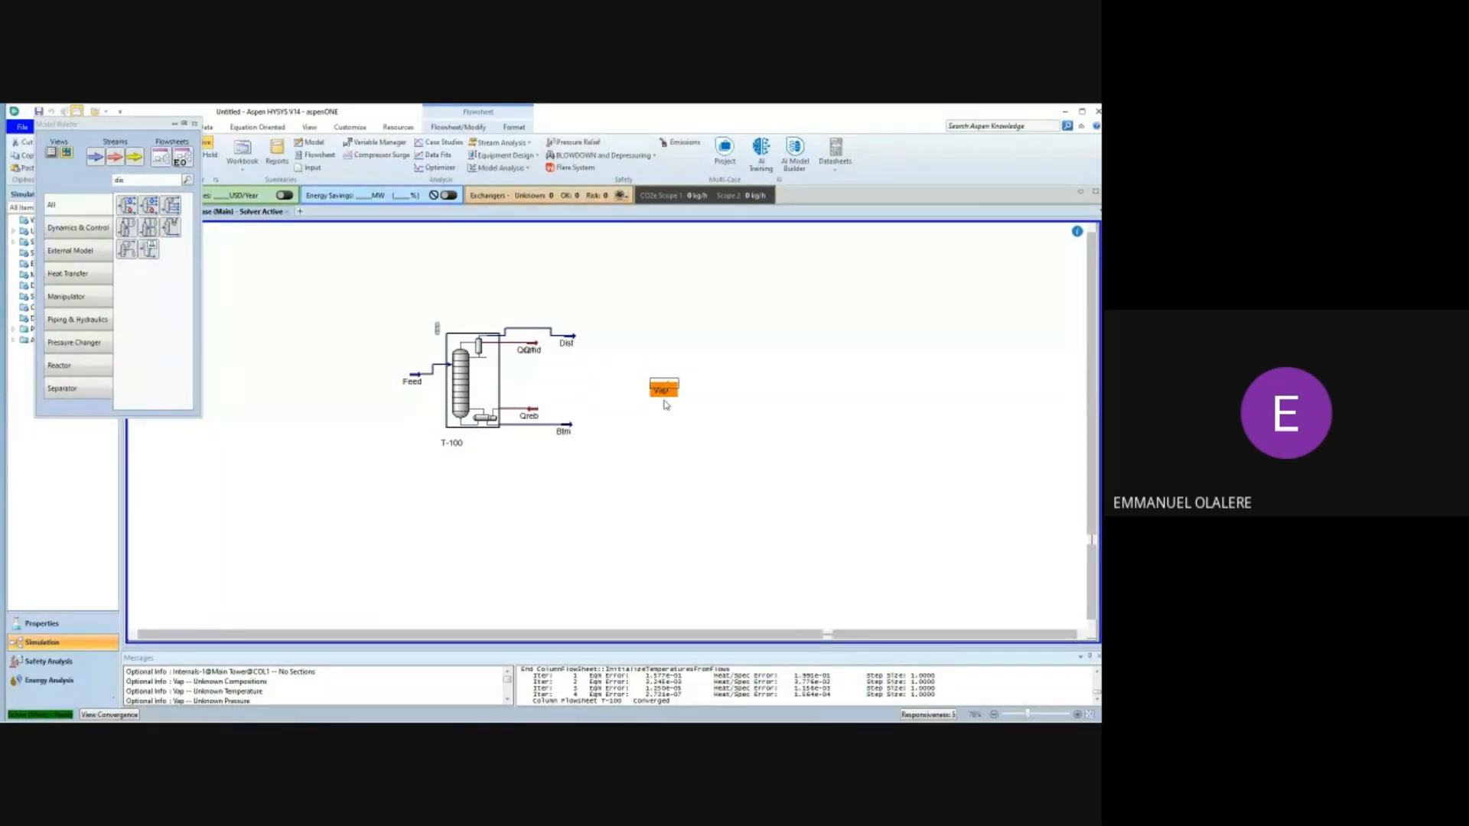
{"action": "key", "text": "Delete"}
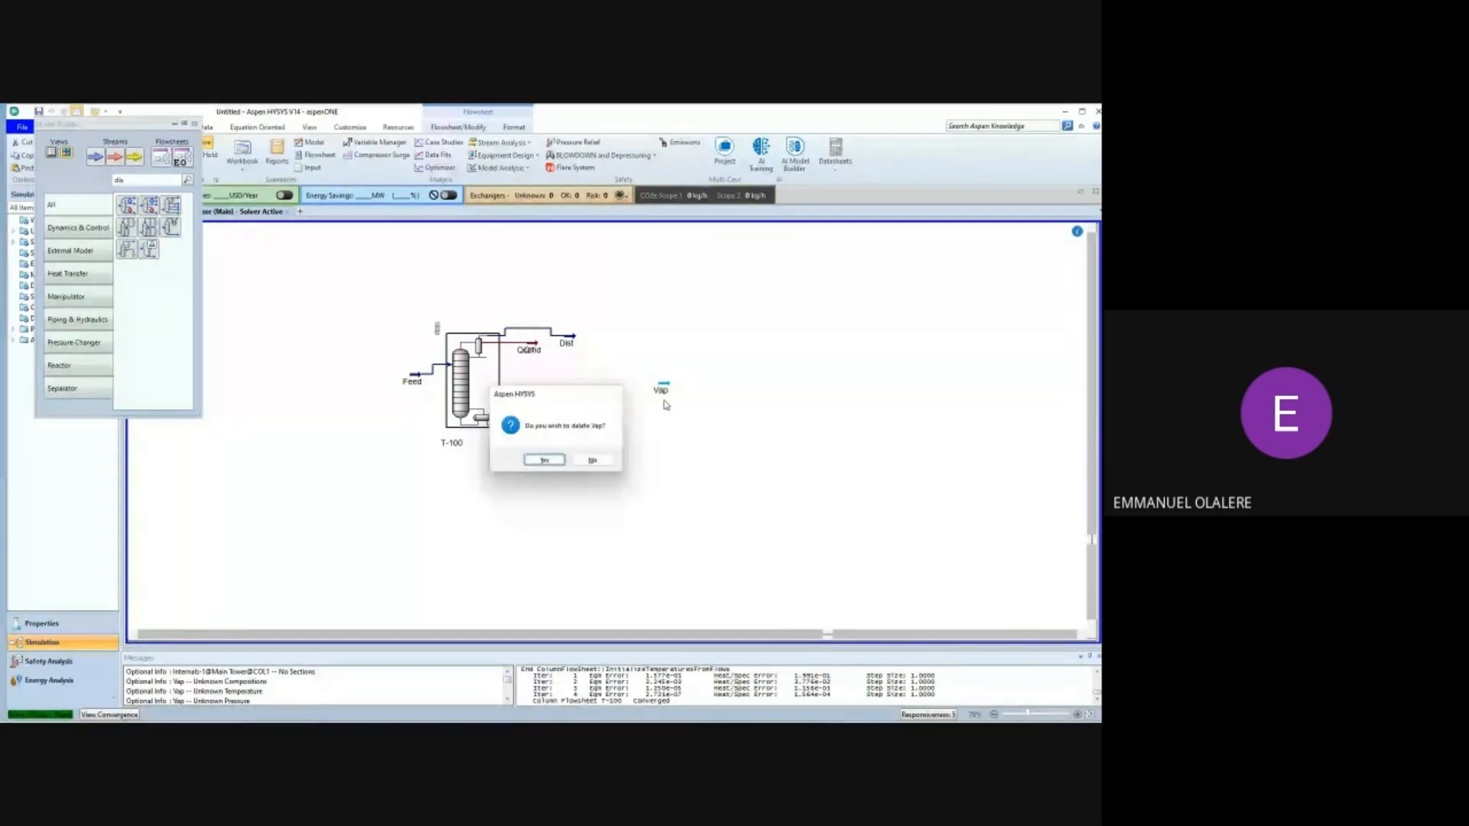
{"action": "left_click", "coordinate": [540, 460]}
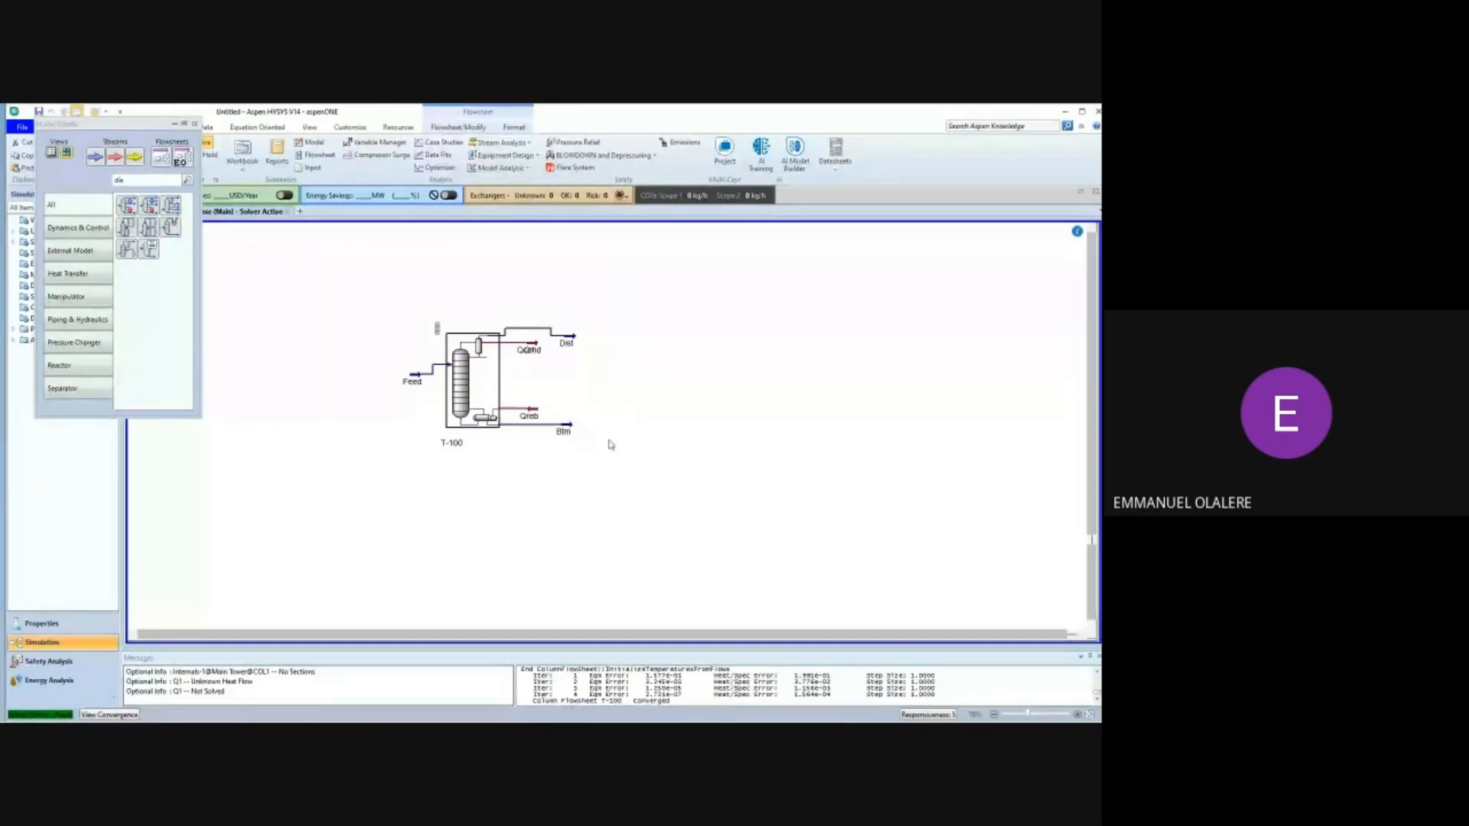
Move the Feed stream farther out from the column's inlet and close the model palette.
{"action": "mouse_move", "coordinate": [571, 347]}
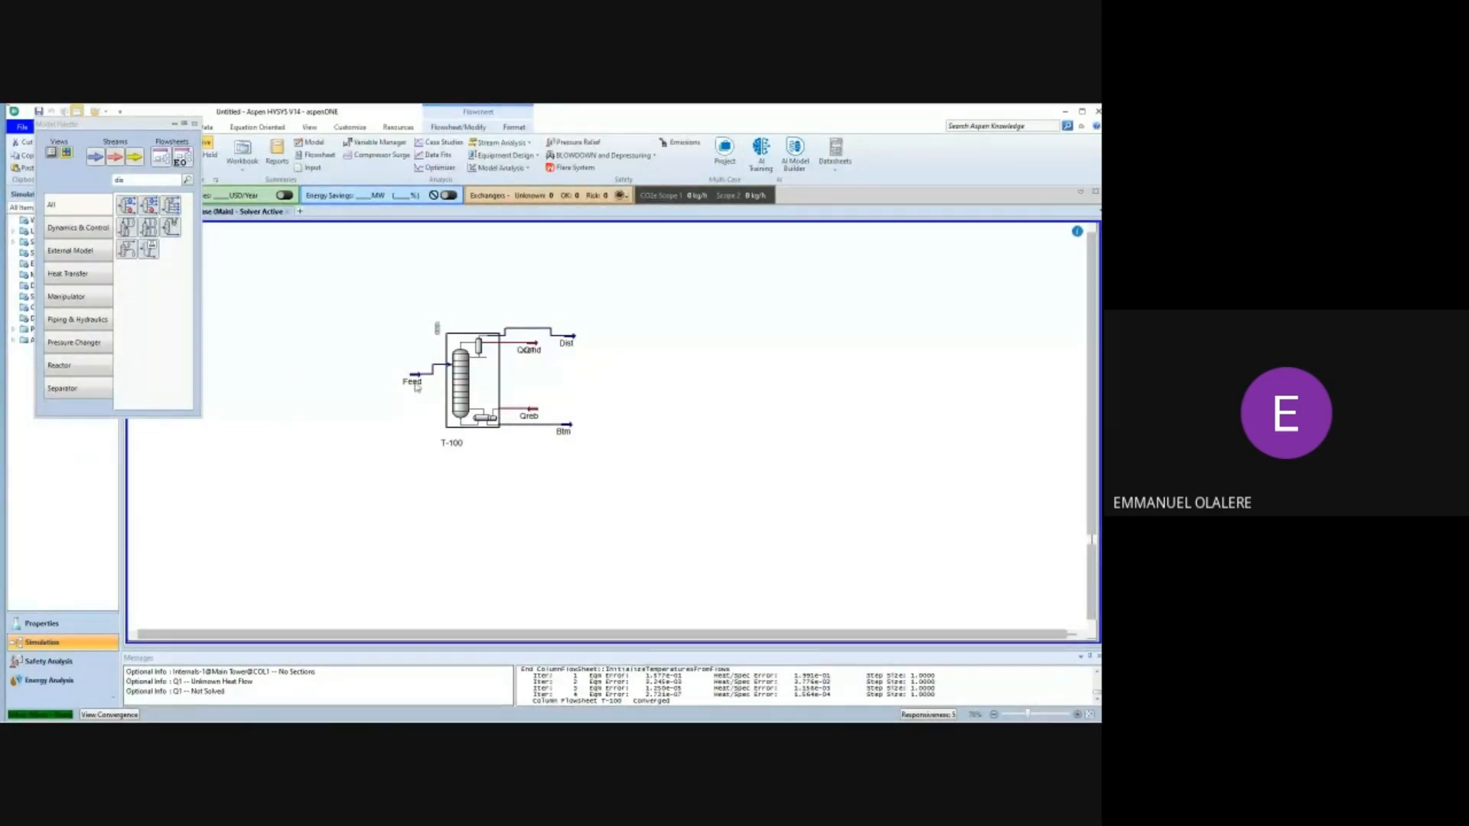
{"action": "left_click_drag", "start_coordinate": [415, 381], "coordinate": [378, 370]}
{"action": "left_click", "coordinate": [435, 288]}
{"action": "mouse_move", "coordinate": [382, 374]}
{"action": "mouse_move", "coordinate": [567, 432]}
{"action": "left_click", "coordinate": [194, 124]}
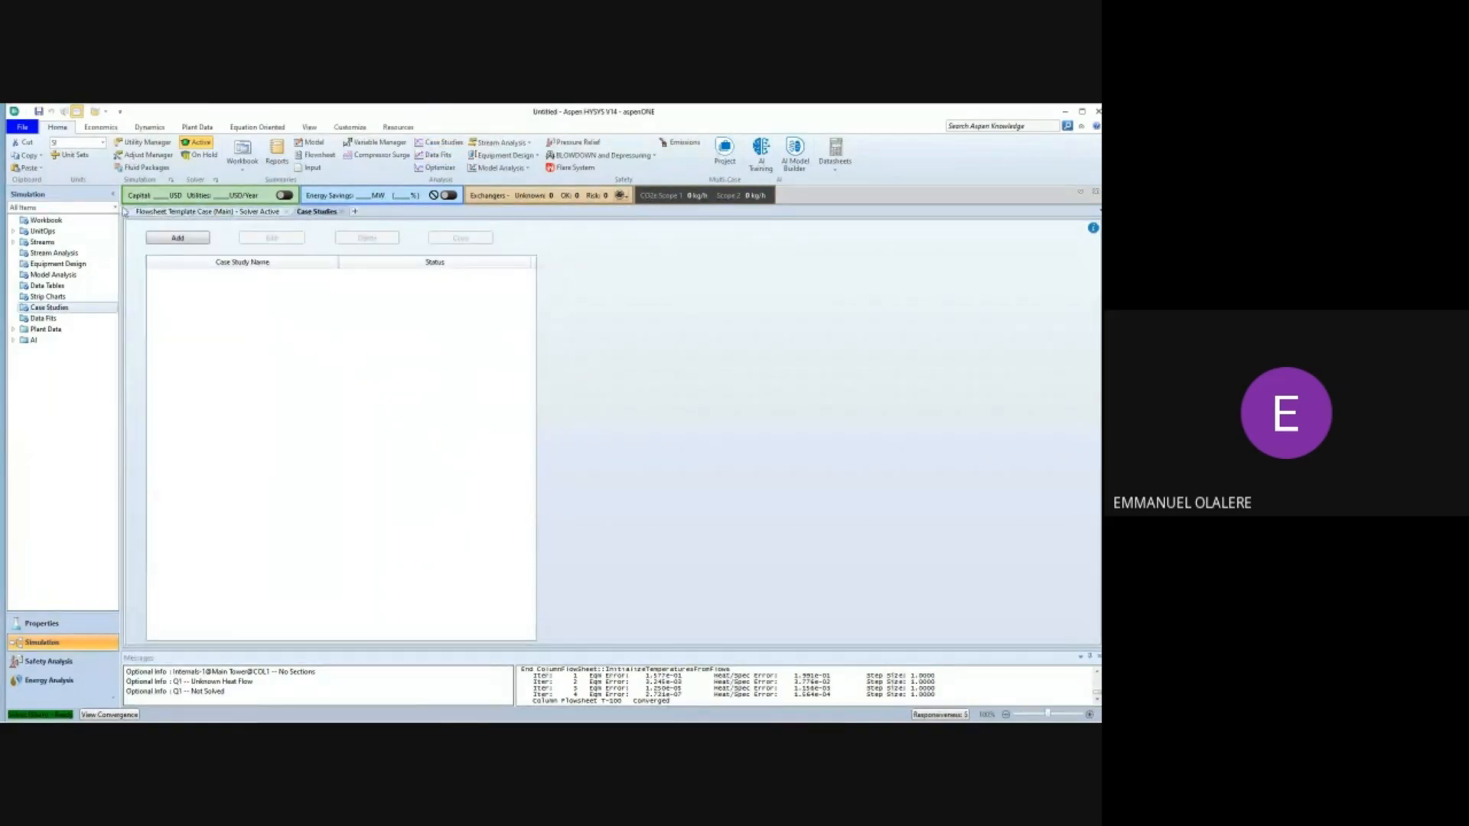
Add a new case study and start finding its independent variable among the main flowsheet's objects.
{"action": "left_click", "coordinate": [159, 240]}
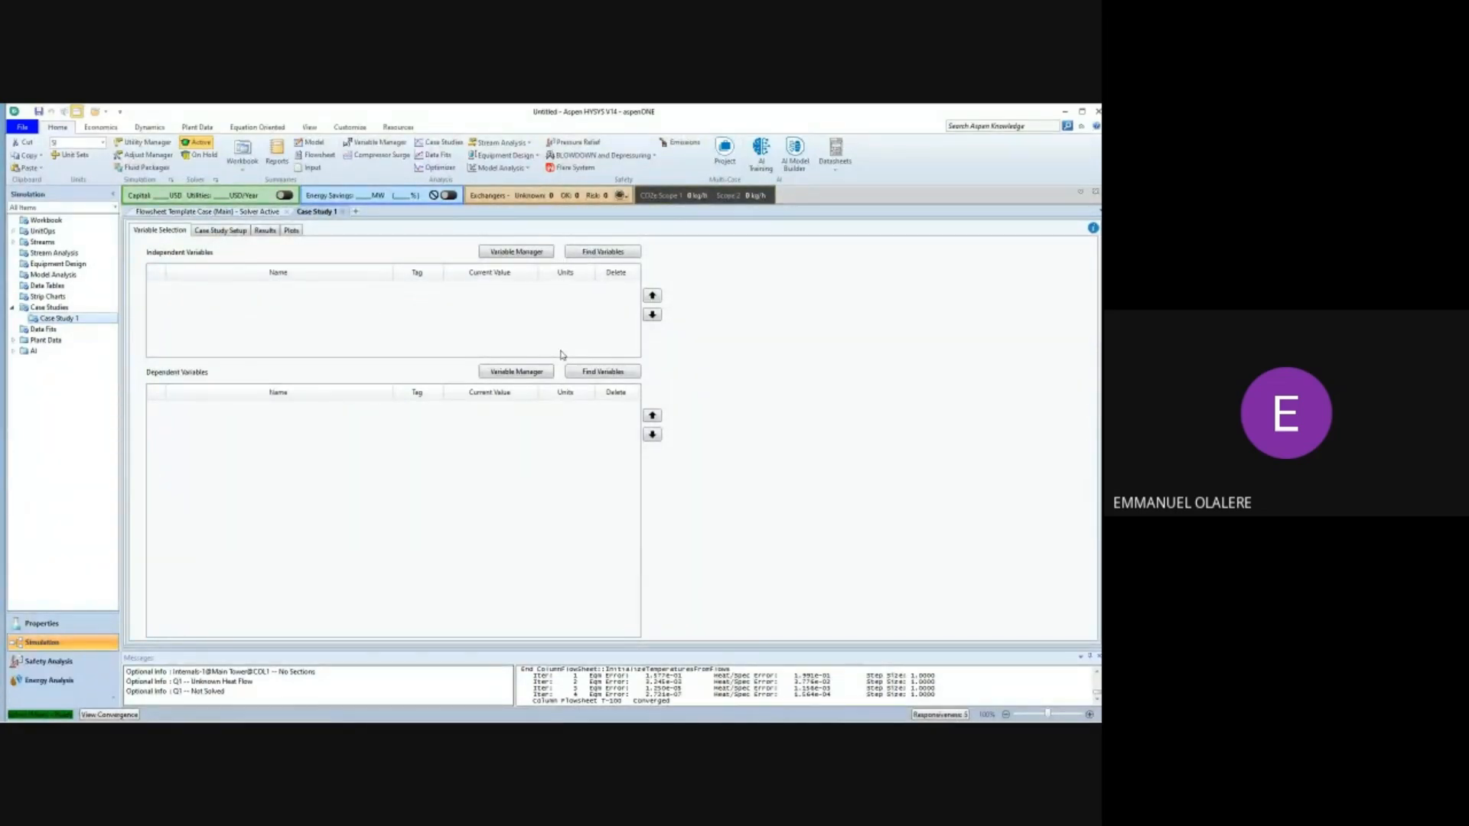
{"action": "left_click", "coordinate": [586, 252]}
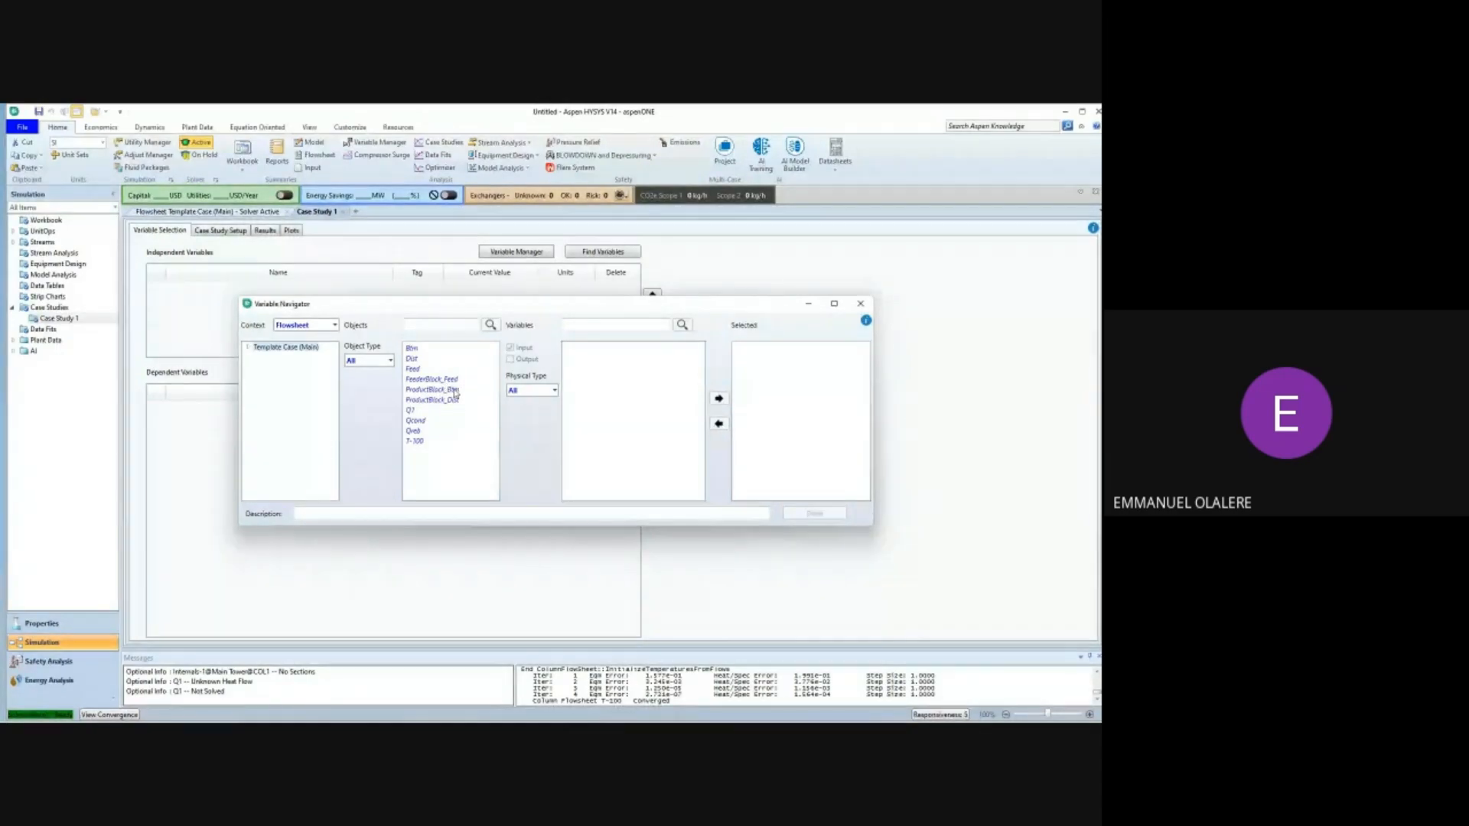
{"action": "left_click", "coordinate": [391, 360]}
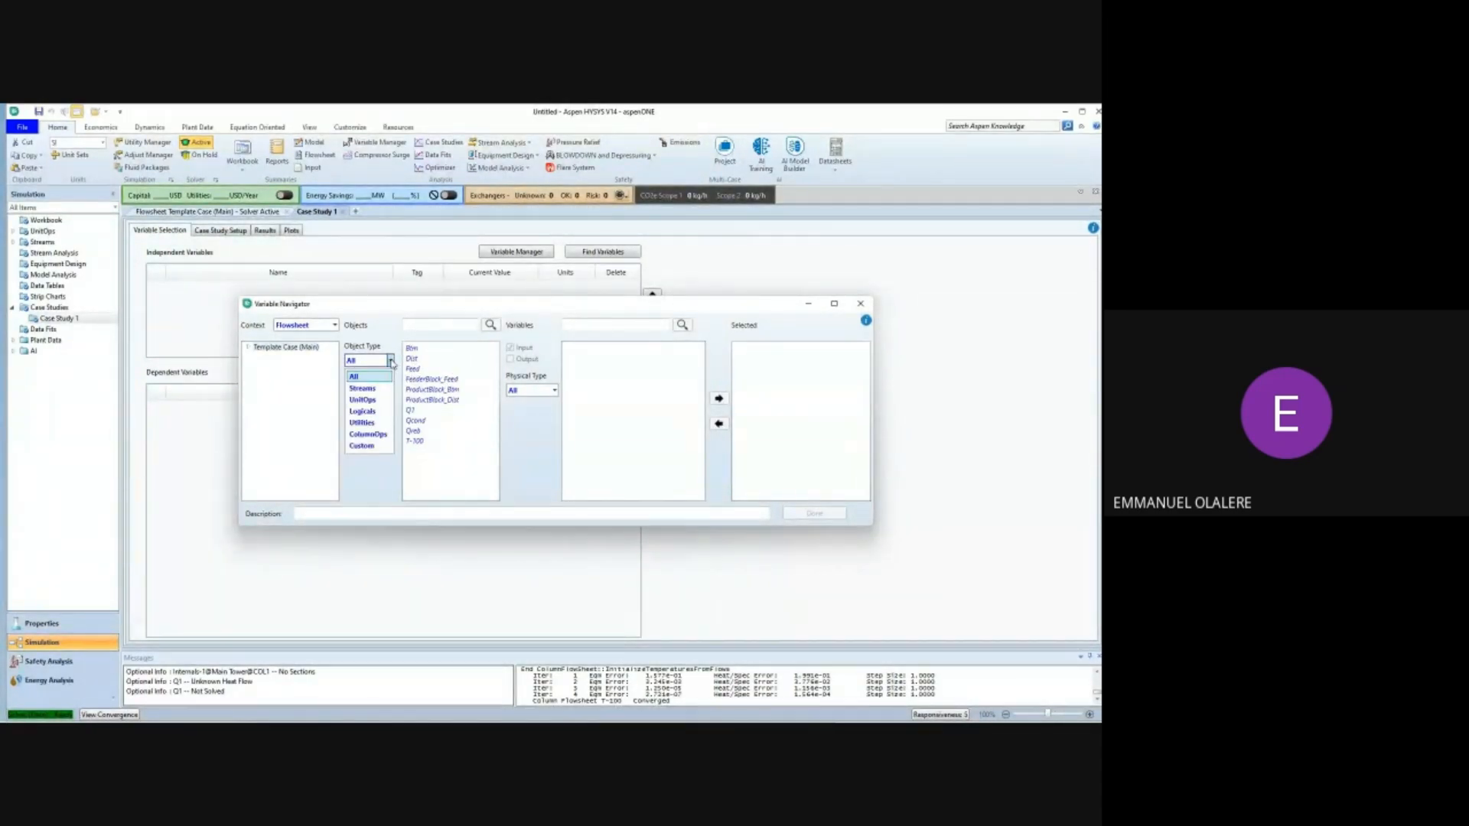
{"action": "left_click", "coordinate": [391, 362]}
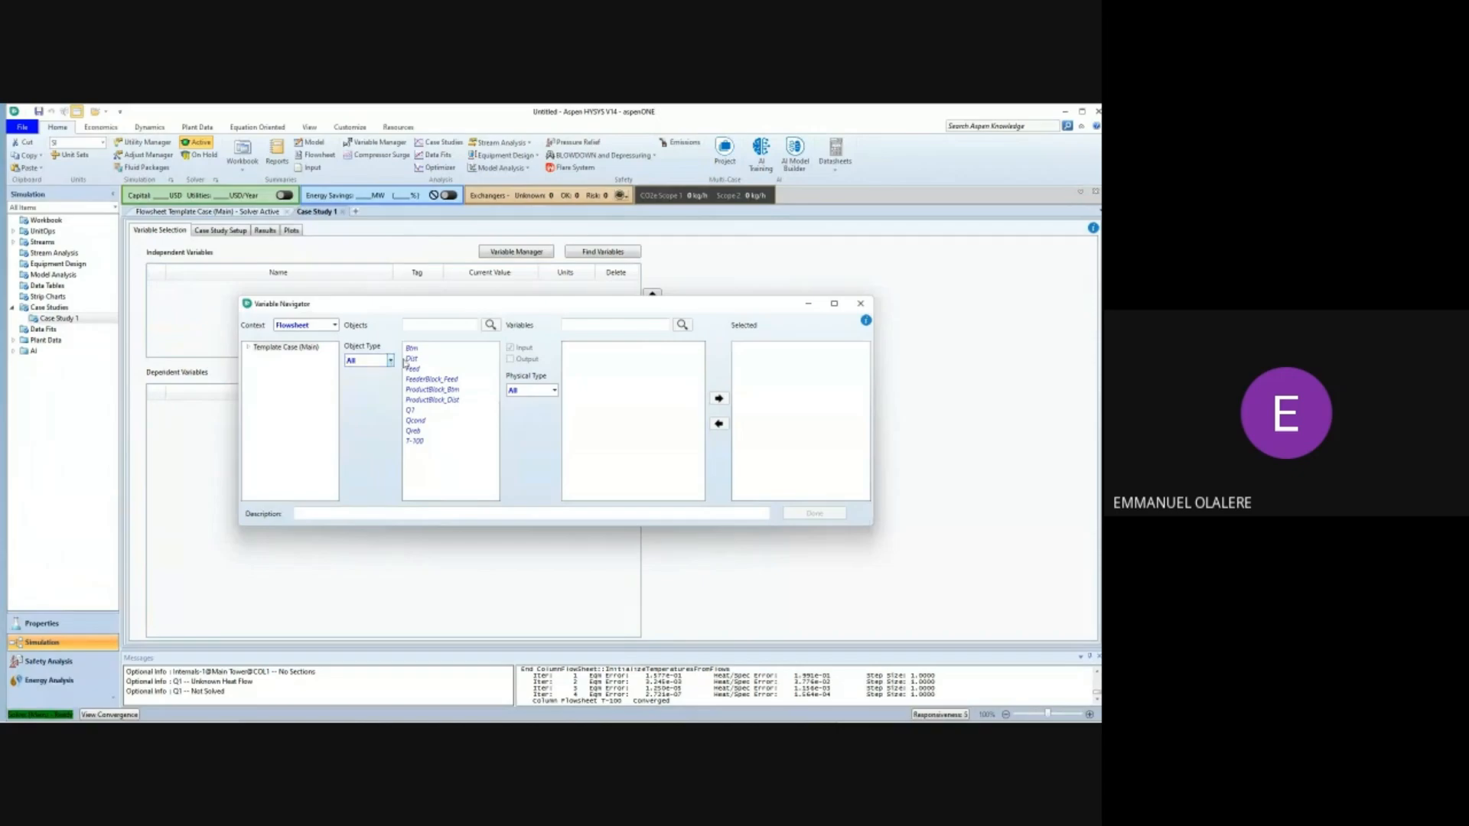
{"action": "left_click", "coordinate": [447, 381]}
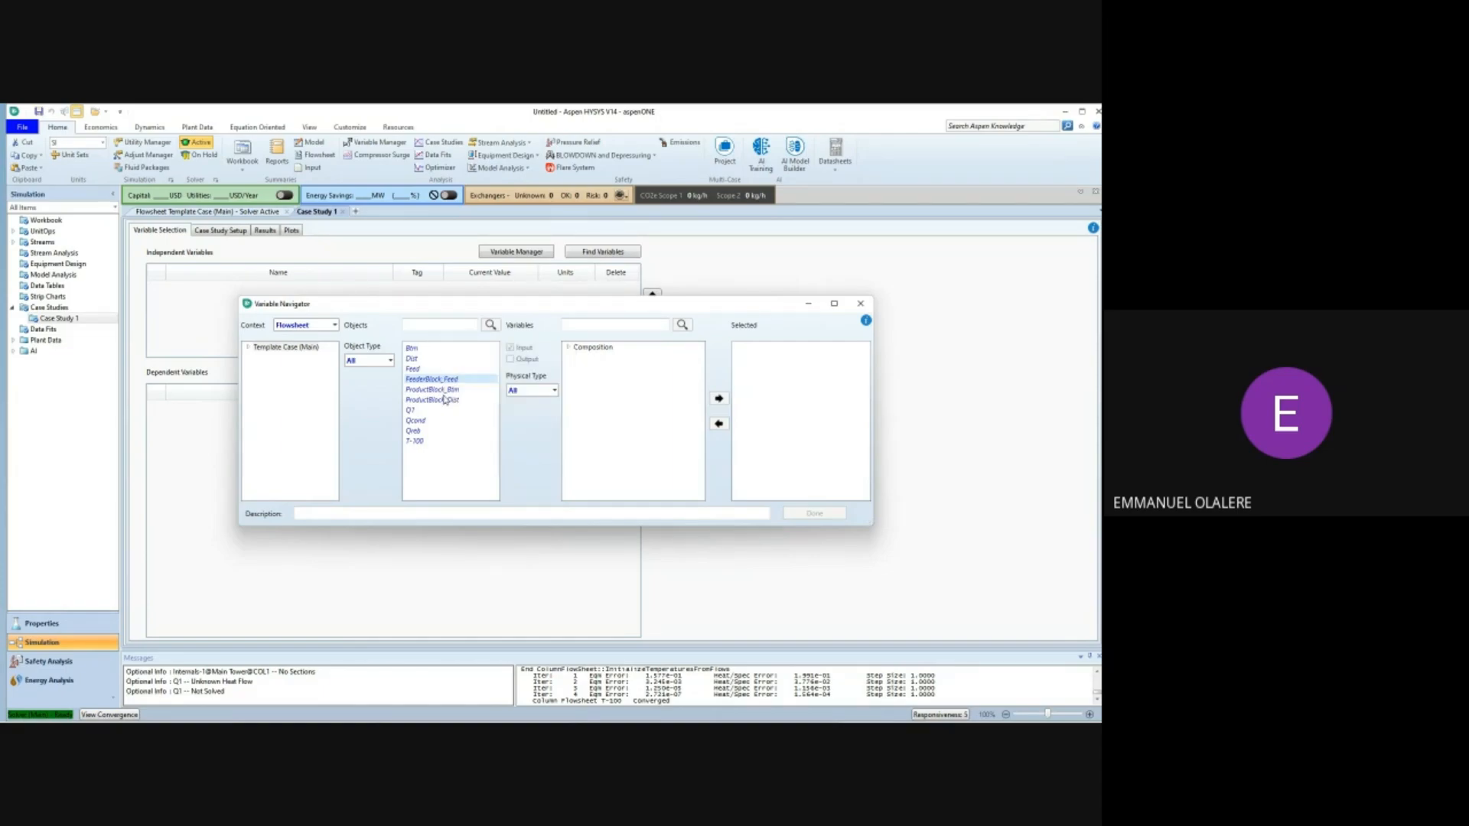
{"action": "left_click", "coordinate": [413, 348]}
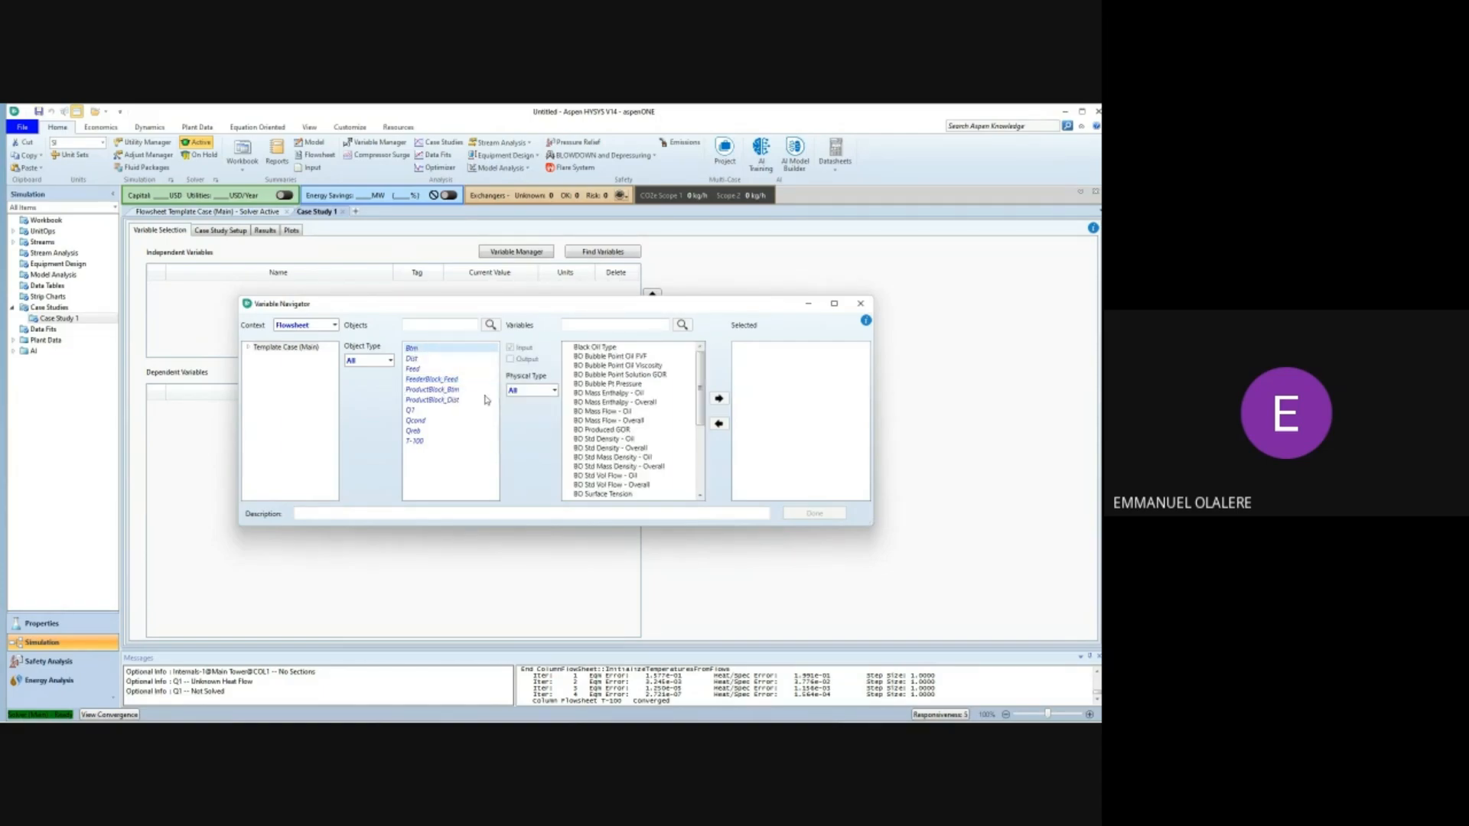
Expand the main template case and restrict the variable search to the T-100 (COL1) sub-flowsheet.
{"action": "left_click", "coordinate": [248, 346]}
{"action": "left_click", "coordinate": [248, 347]}
{"action": "left_click", "coordinate": [248, 349]}
{"action": "left_click", "coordinate": [283, 356]}
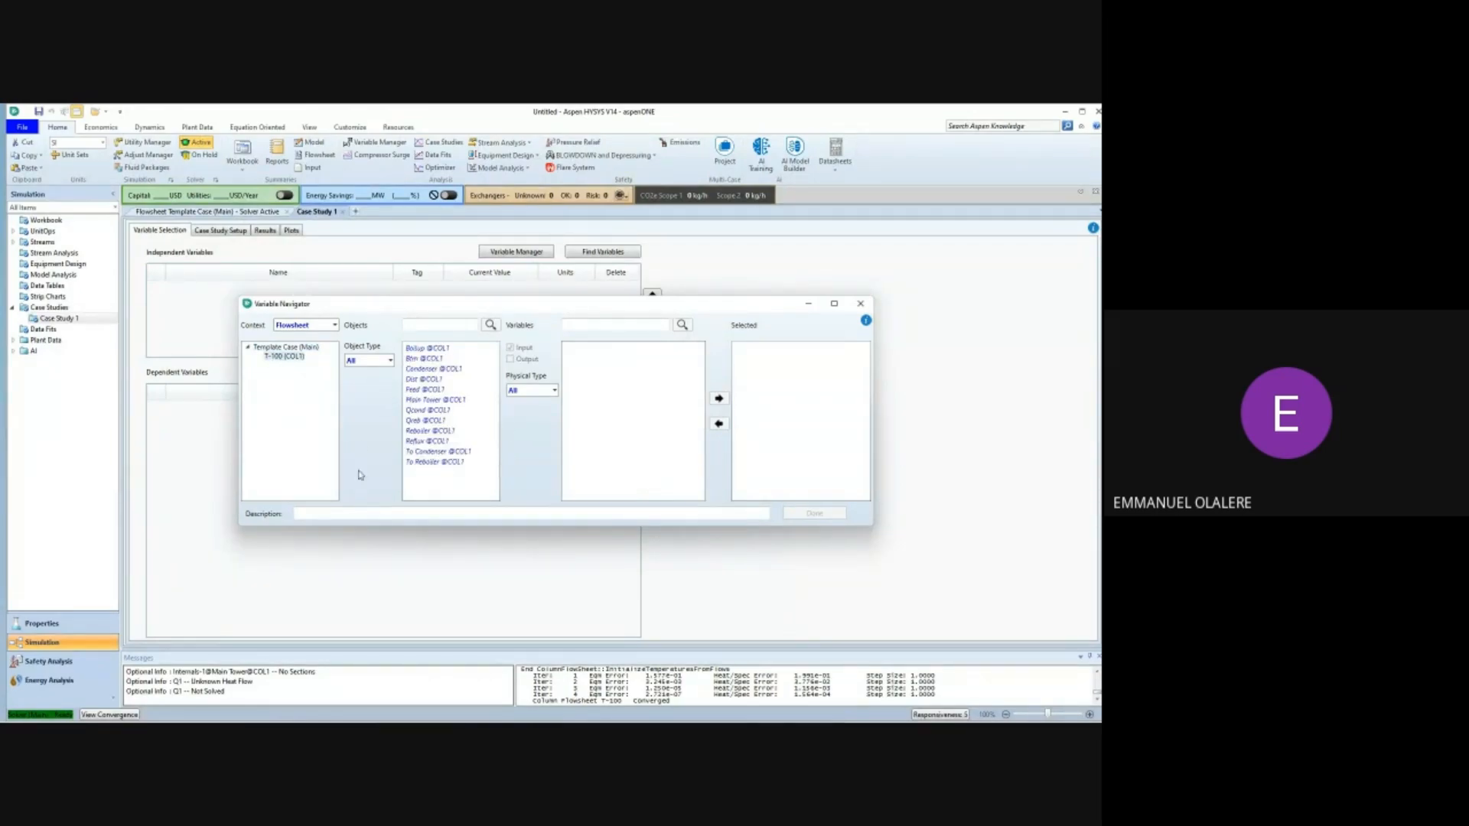
{"action": "left_click", "coordinate": [275, 348]}
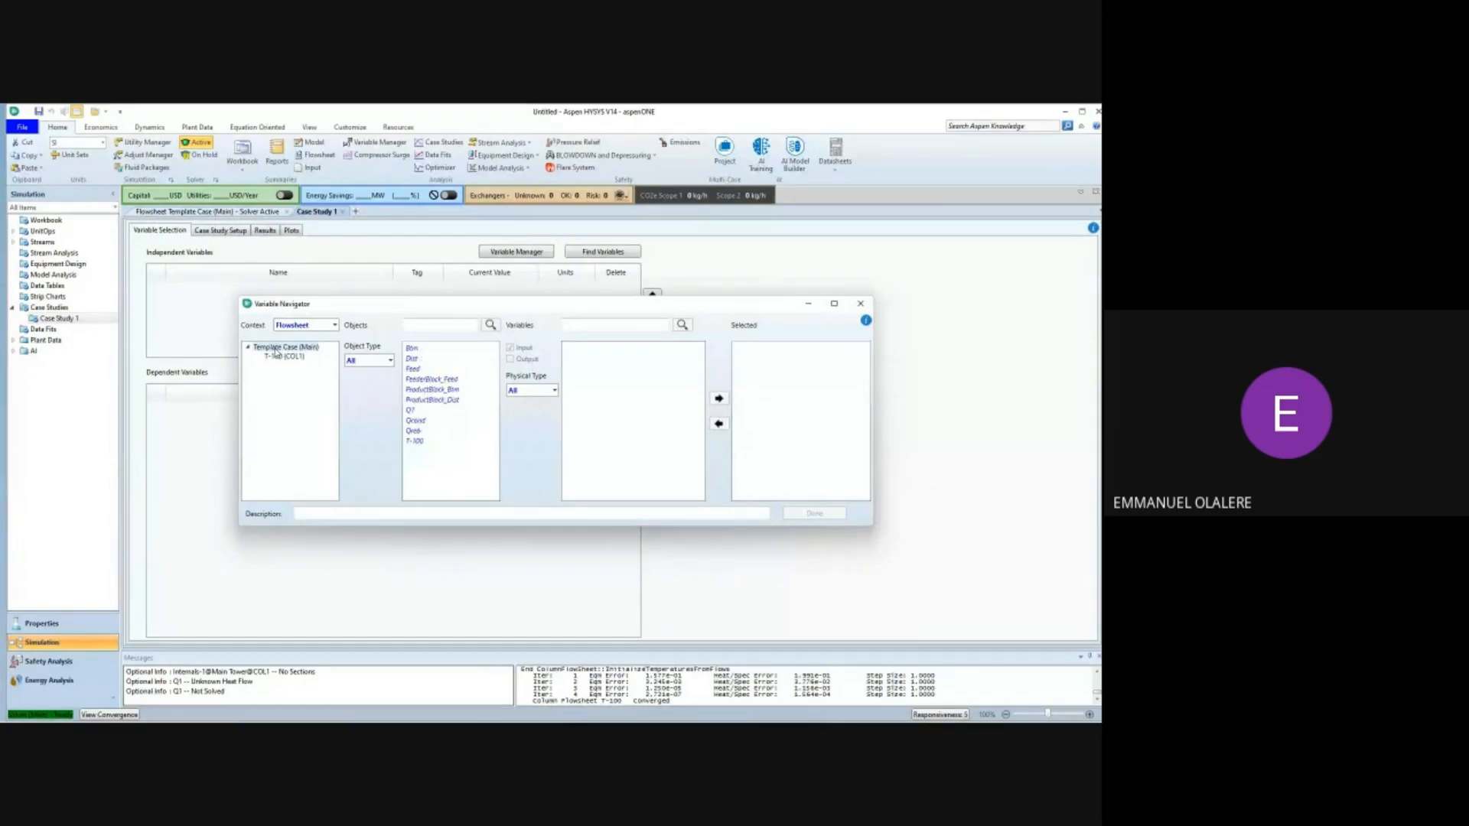
{"action": "left_click", "coordinate": [280, 356]}
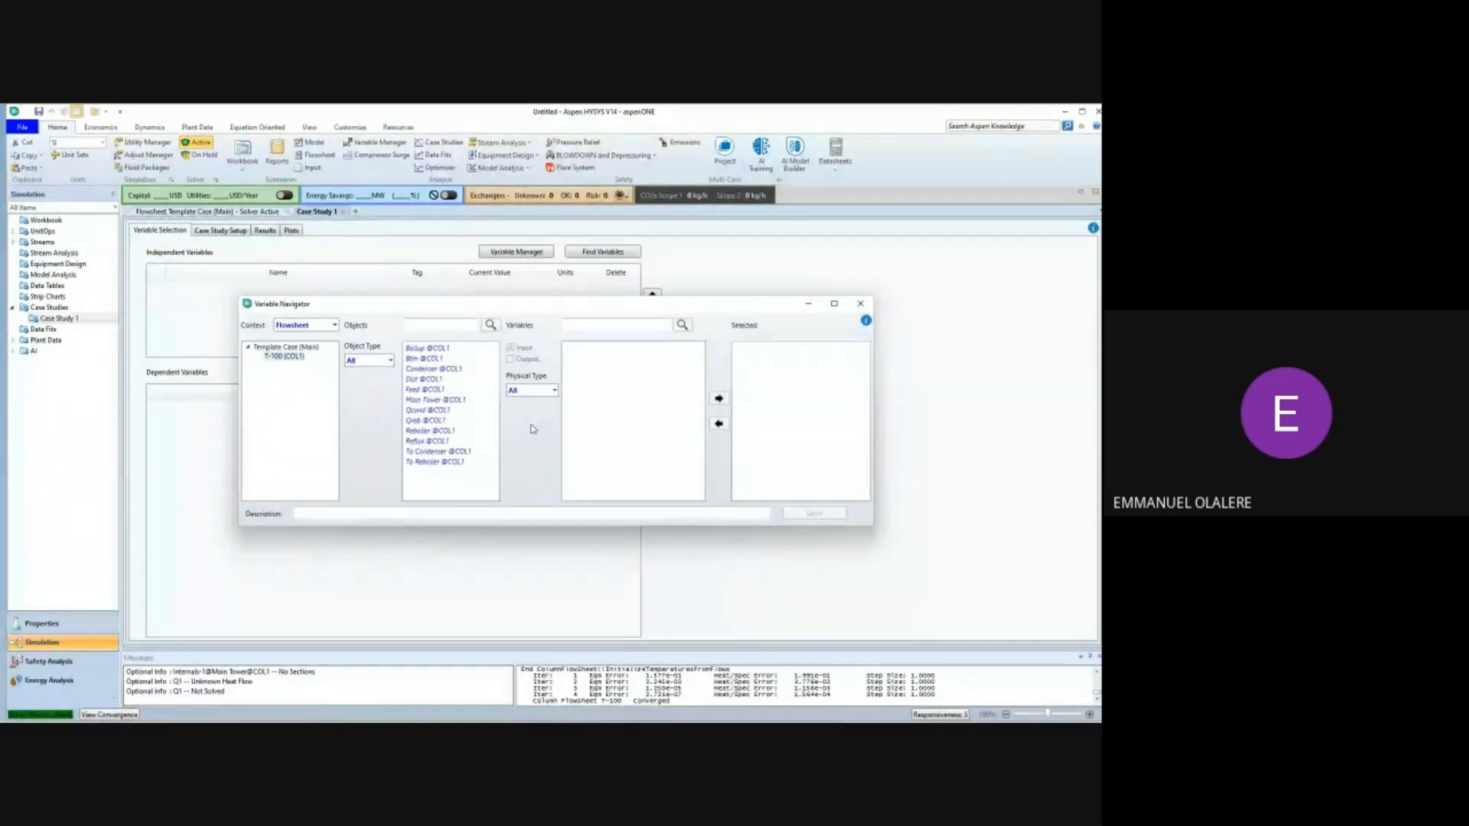
Add the Reflux Control variable of the column's condenser to the selected independent variables.
{"action": "left_click", "coordinate": [425, 369]}
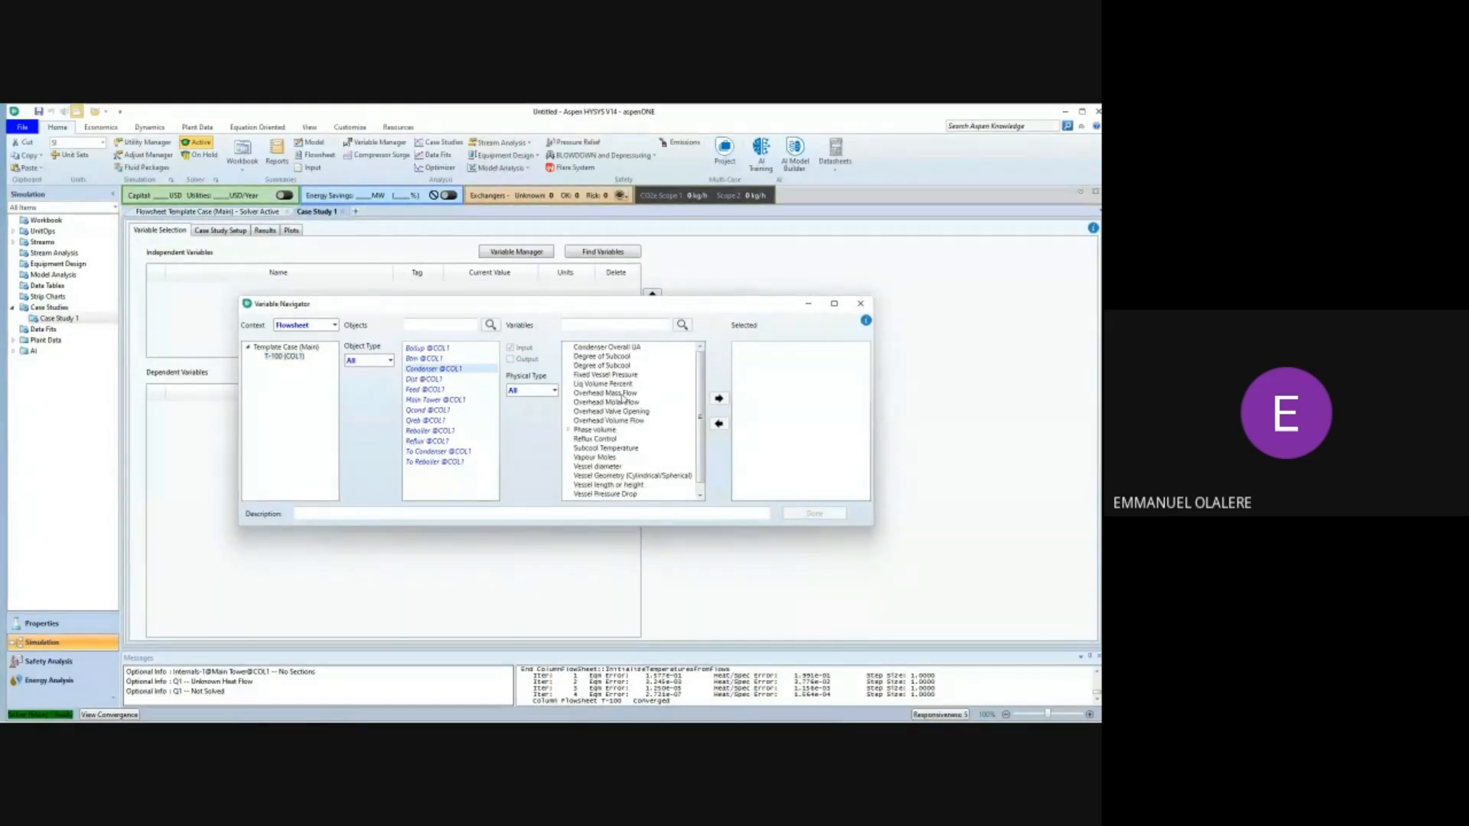
{"action": "scroll", "coordinate": [624, 396], "scroll_direction": "down", "scroll_amount": 1}
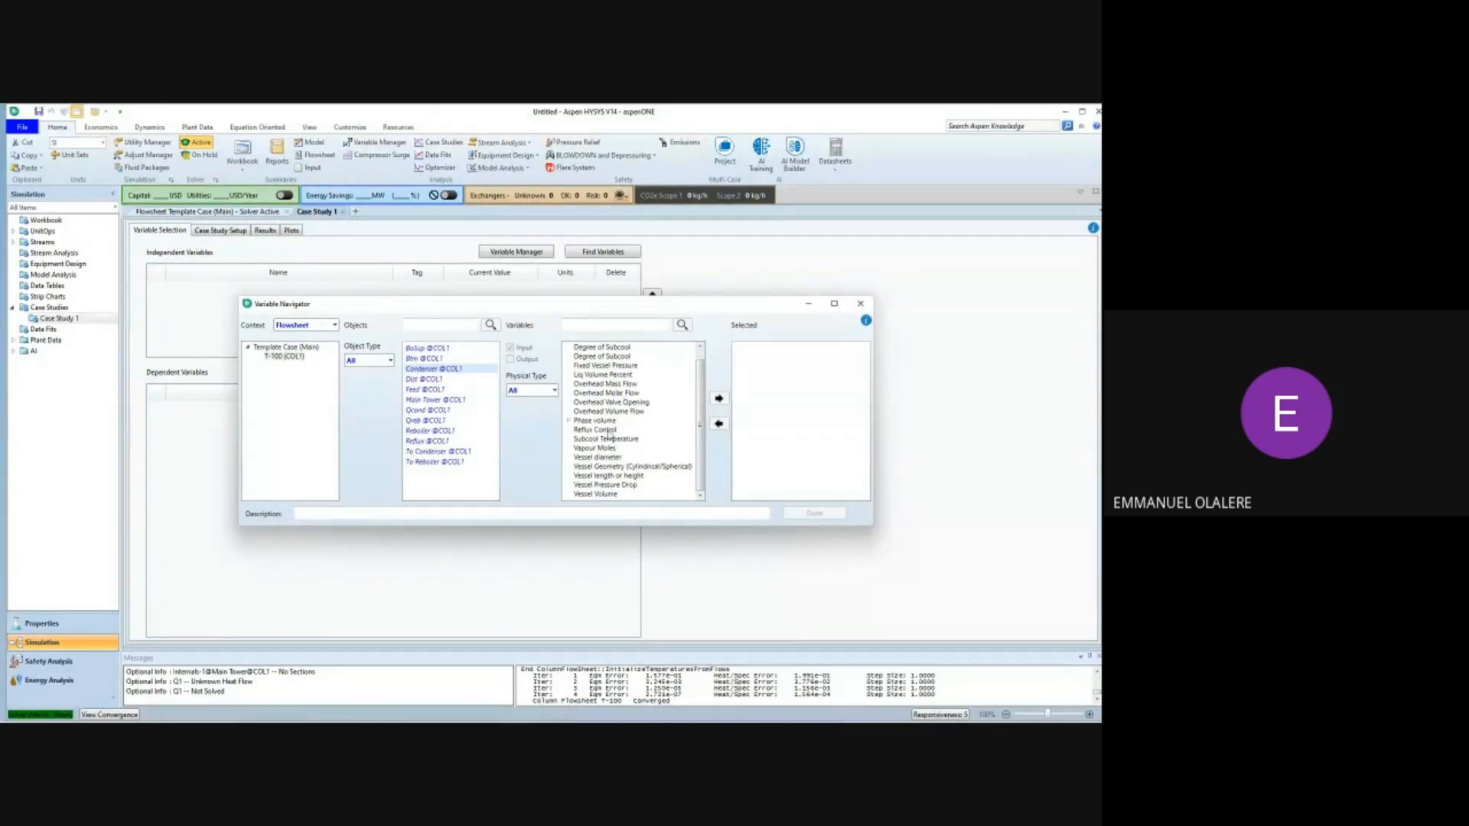
{"action": "scroll", "coordinate": [610, 435], "scroll_direction": "up", "scroll_amount": 1}
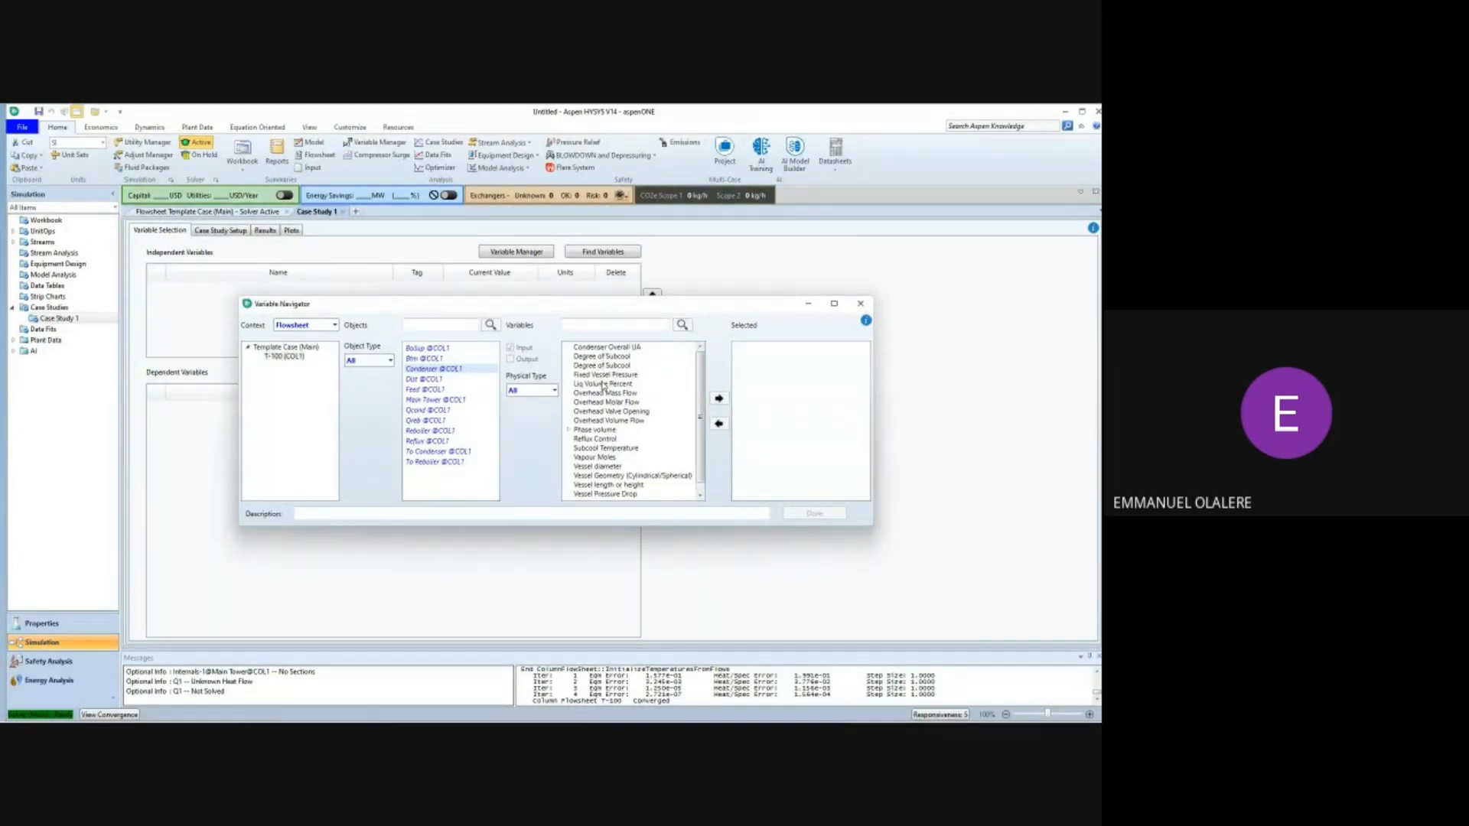
{"action": "scroll", "coordinate": [605, 396], "scroll_direction": "down", "scroll_amount": 1}
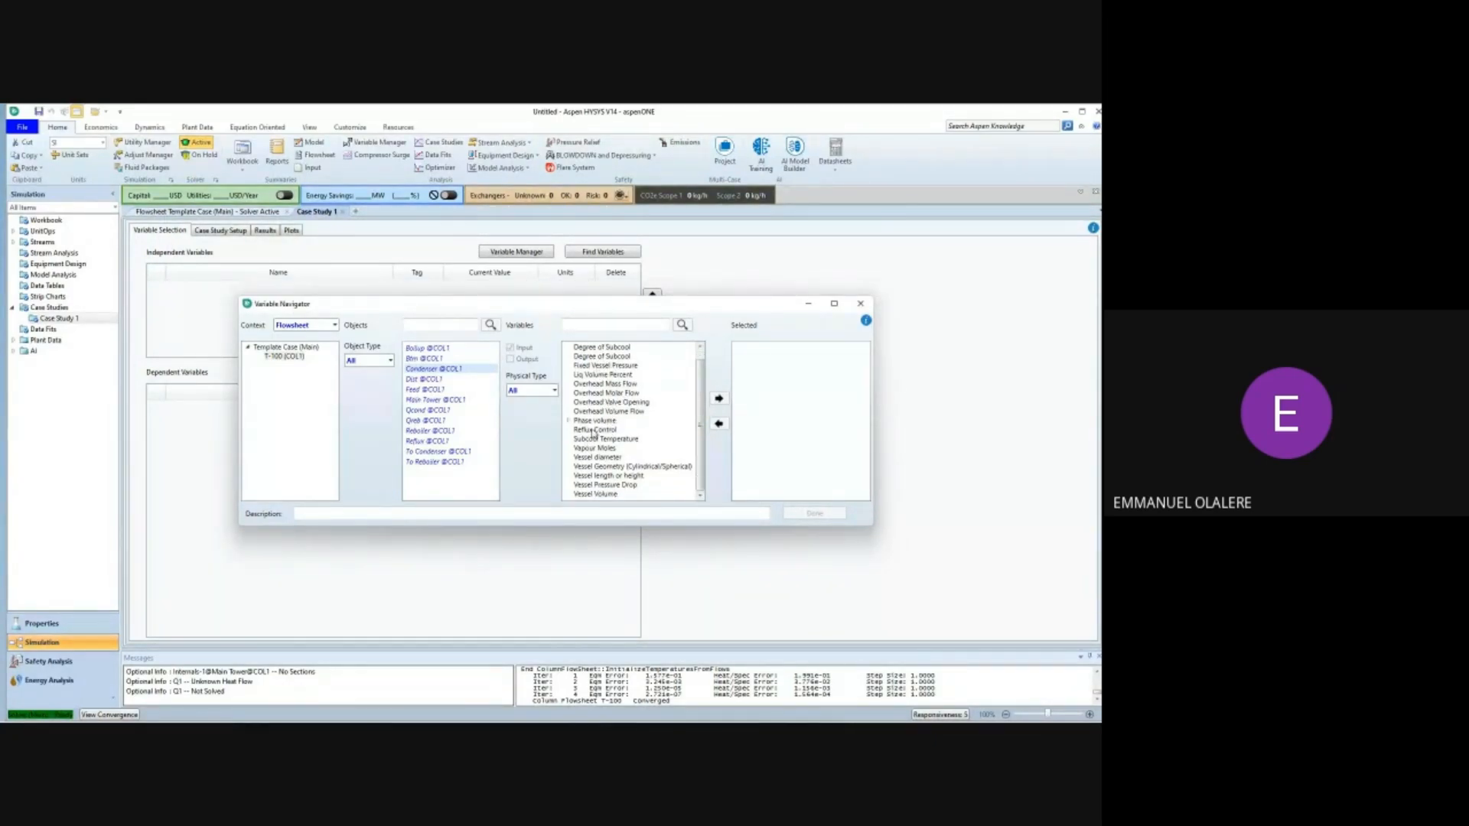
{"action": "left_click", "coordinate": [598, 430]}
{"action": "left_click", "coordinate": [718, 399]}
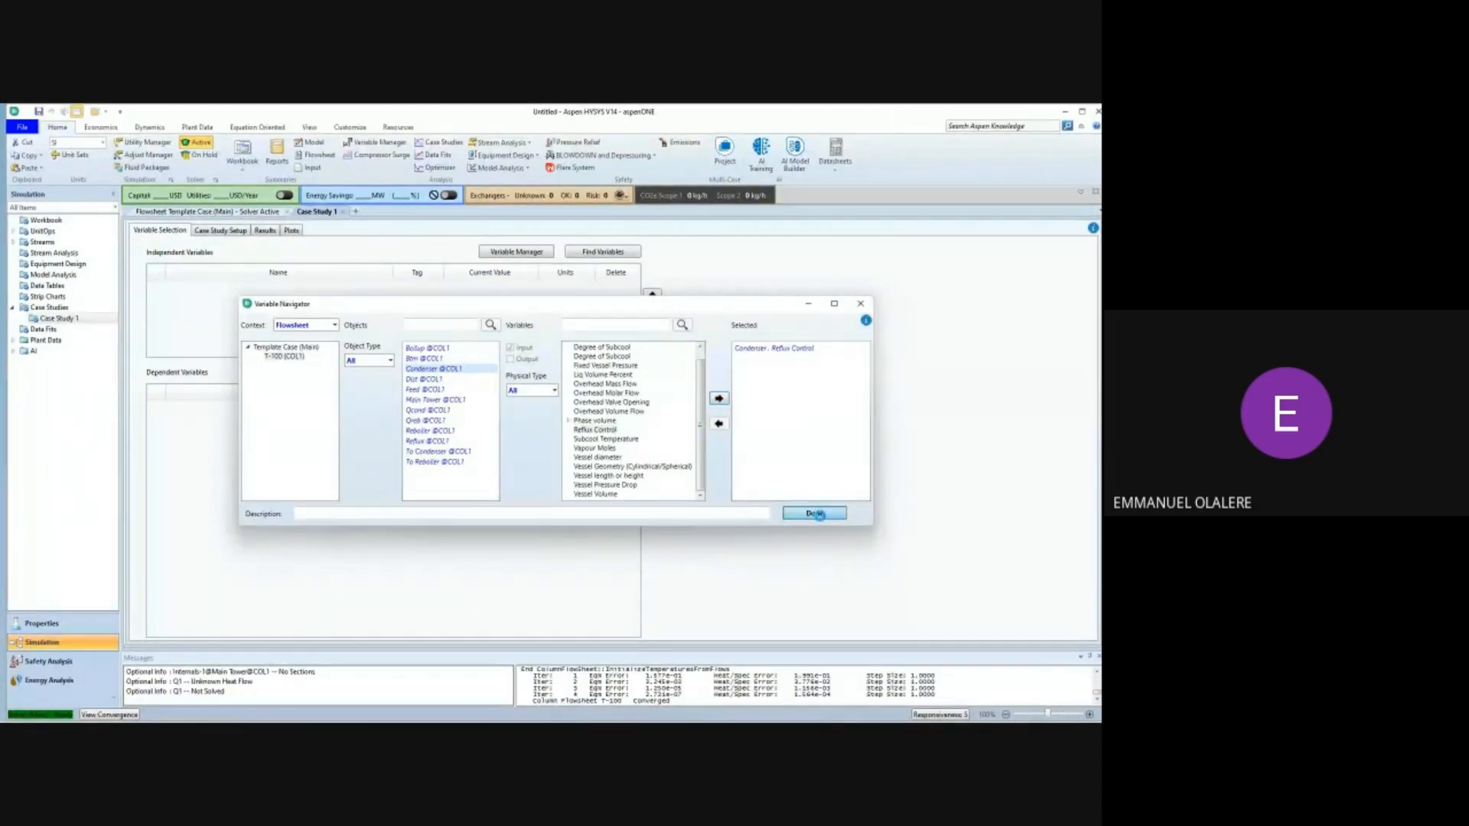
Remove the condenser's Reflux Control from the independent variables and restart the variable search within the T-100 (COL1) sub-flowsheet.
{"action": "left_click", "coordinate": [814, 514]}
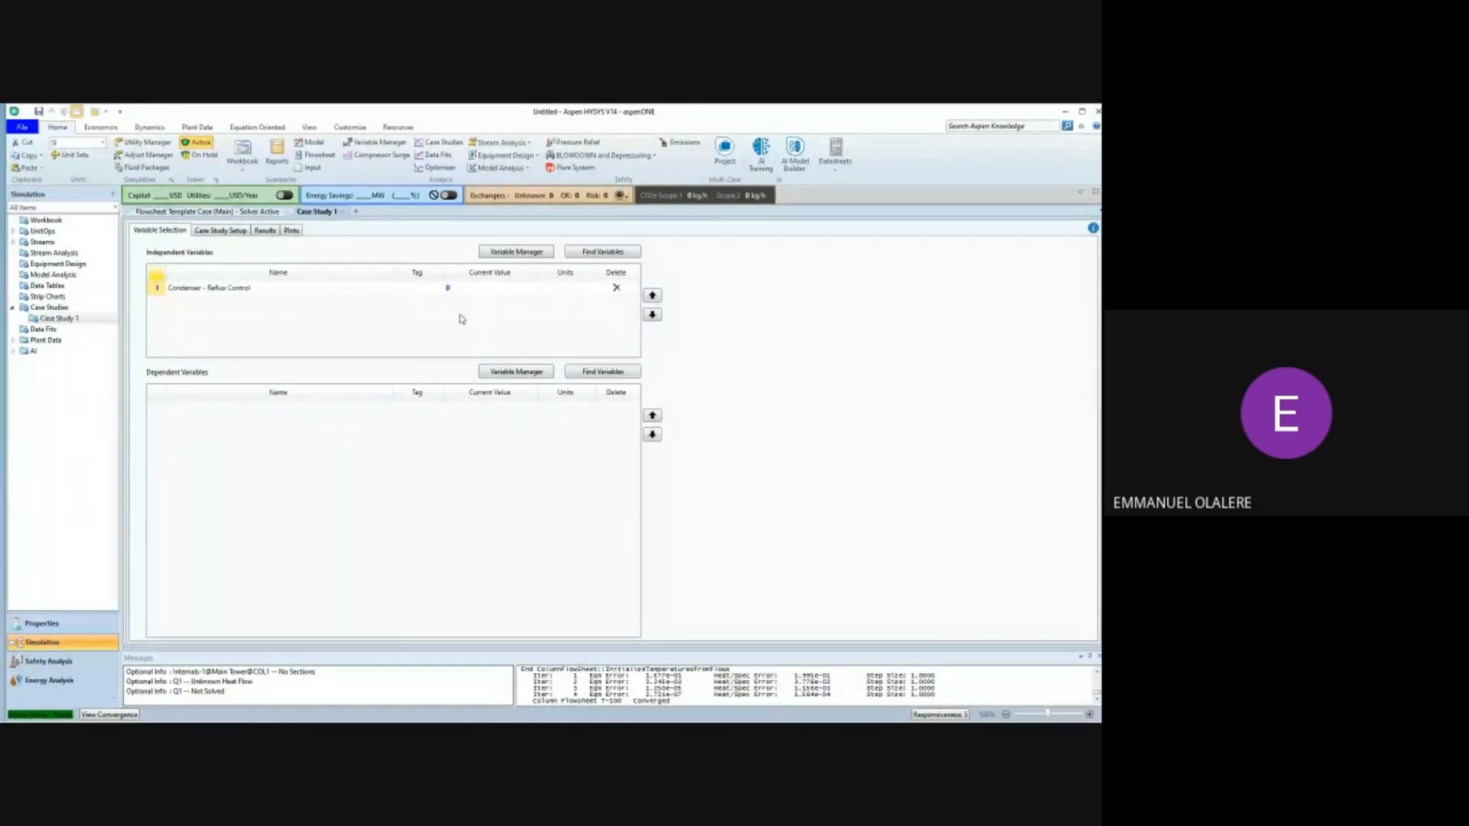
{"action": "left_click", "coordinate": [617, 288]}
{"action": "left_click", "coordinate": [601, 251]}
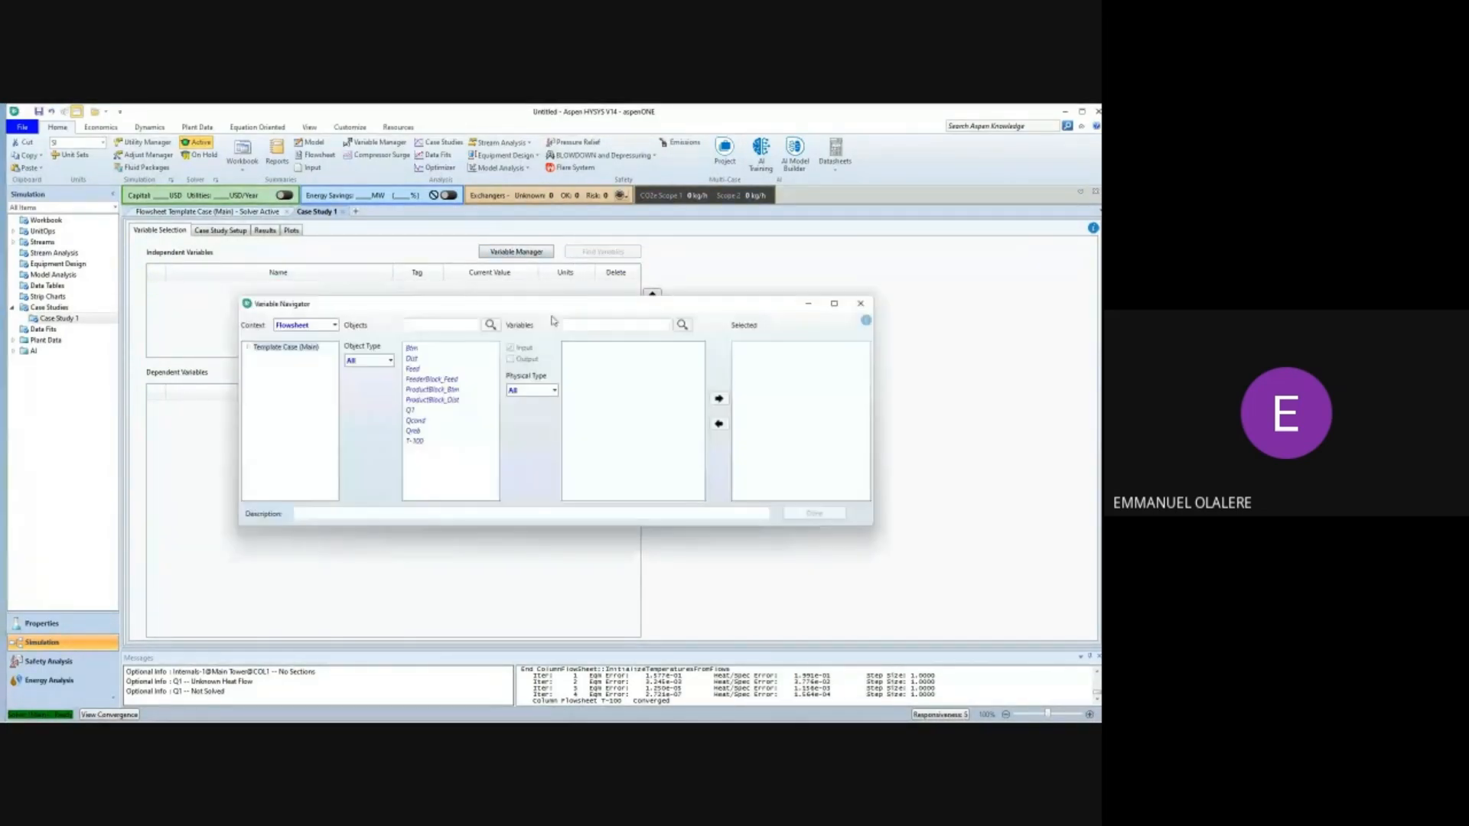
{"action": "left_click", "coordinate": [248, 347]}
{"action": "left_click", "coordinate": [291, 358]}
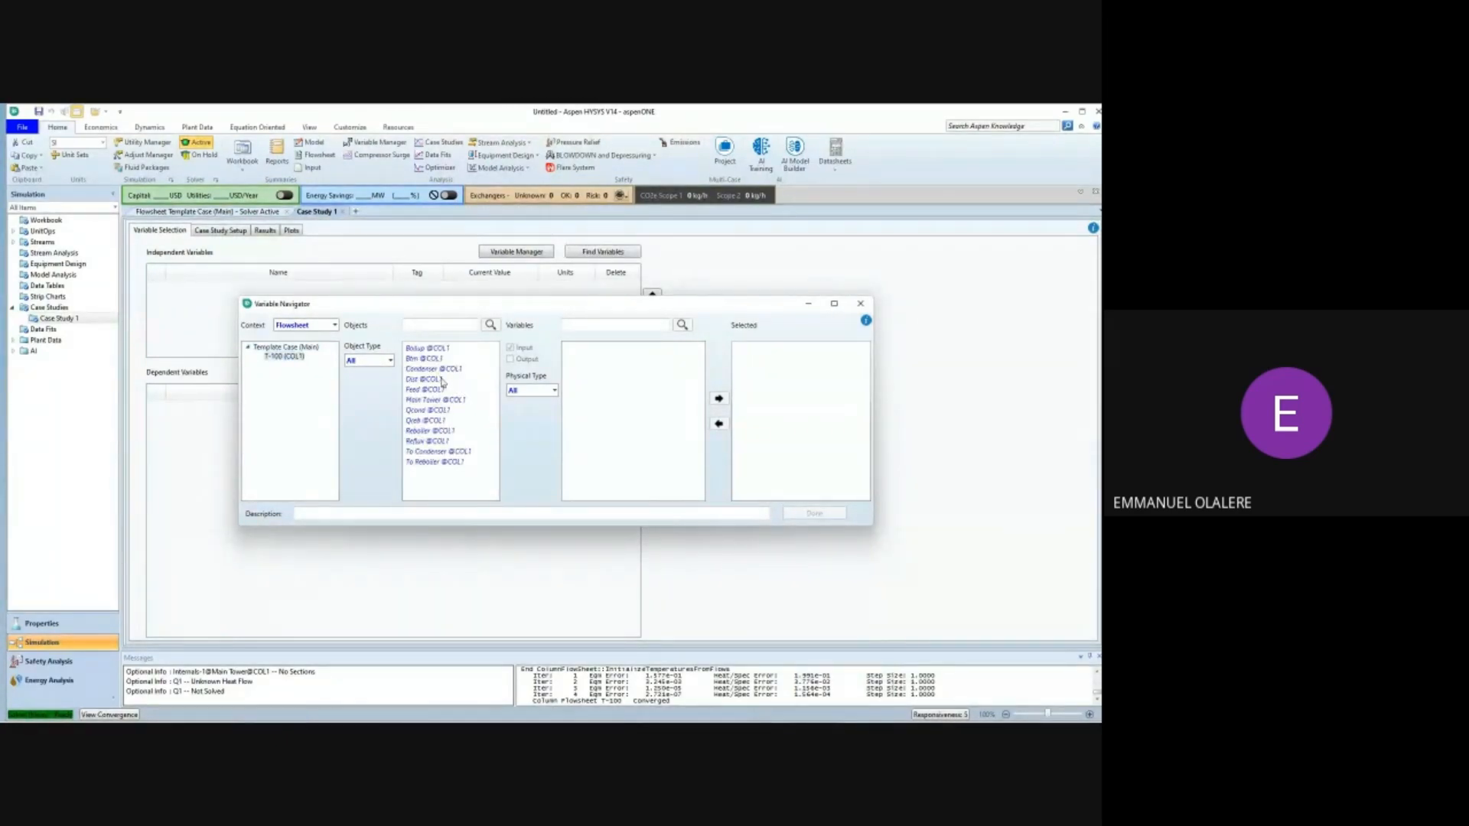
Look through the condenser's available variables for a suitable independent variable.
{"action": "left_click", "coordinate": [464, 372]}
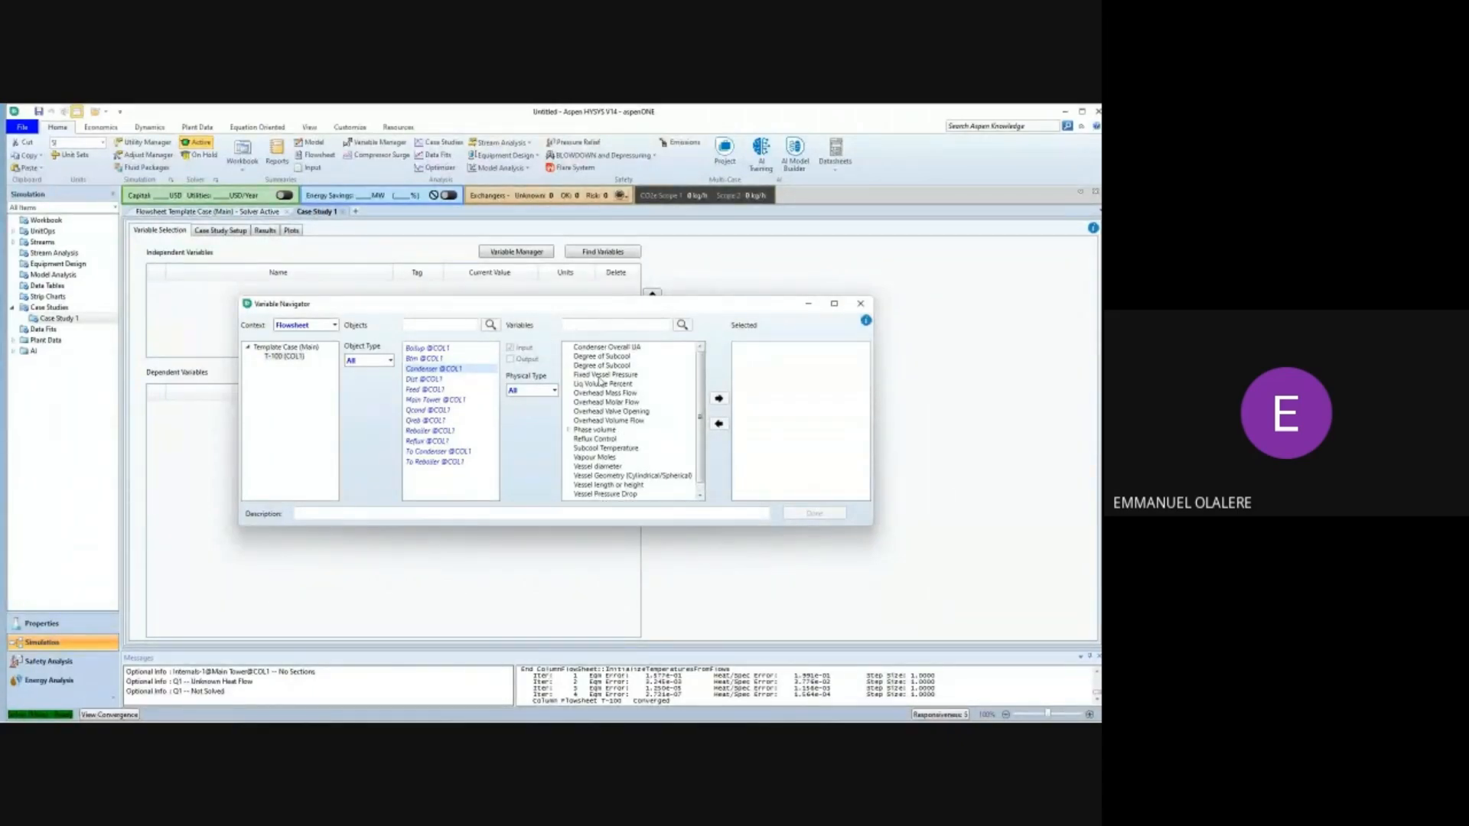
{"action": "scroll", "coordinate": [597, 405], "scroll_direction": "down", "scroll_amount": 1}
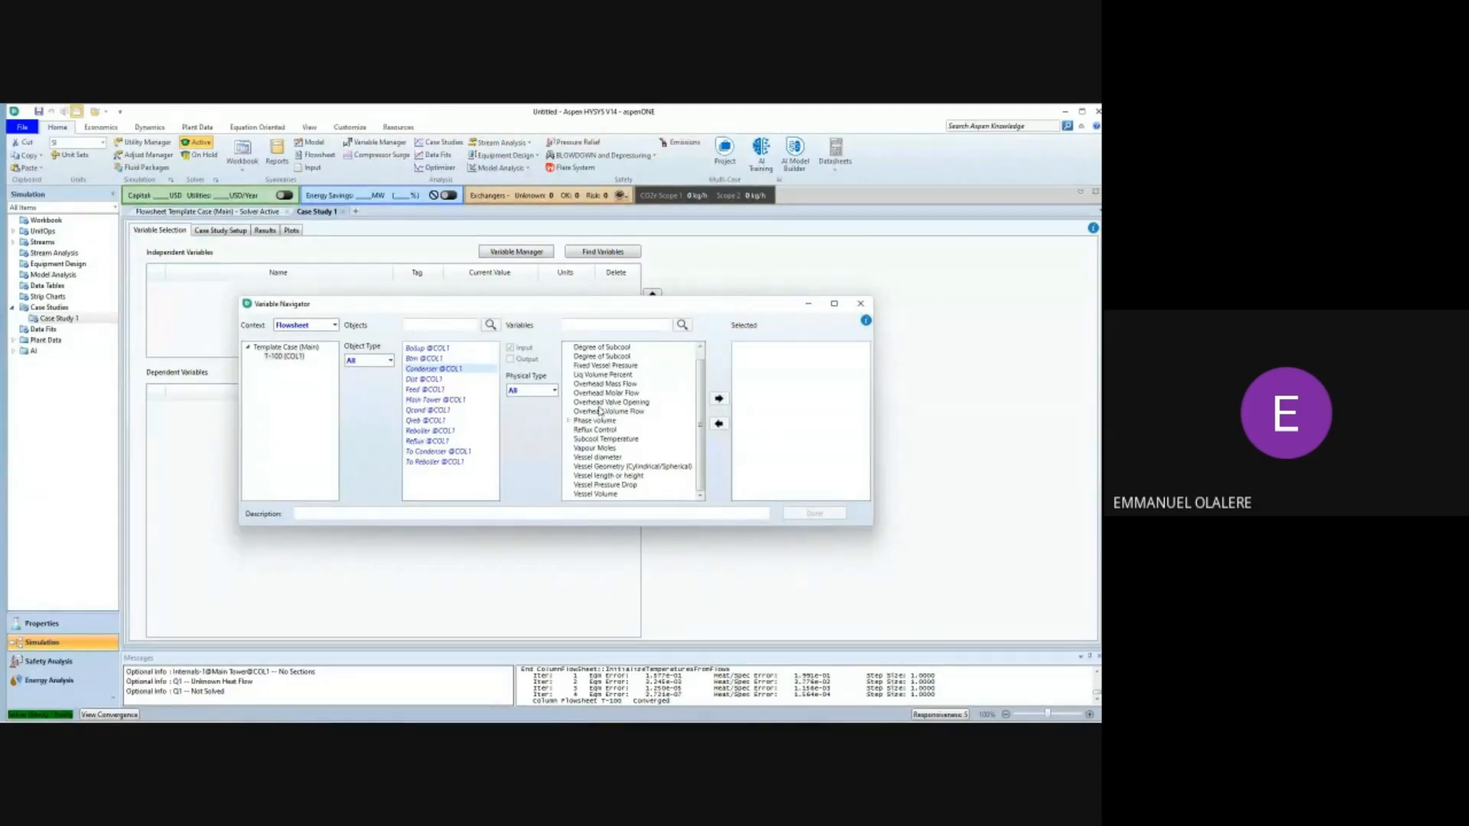
{"action": "scroll", "coordinate": [572, 417], "scroll_direction": "up", "scroll_amount": 1}
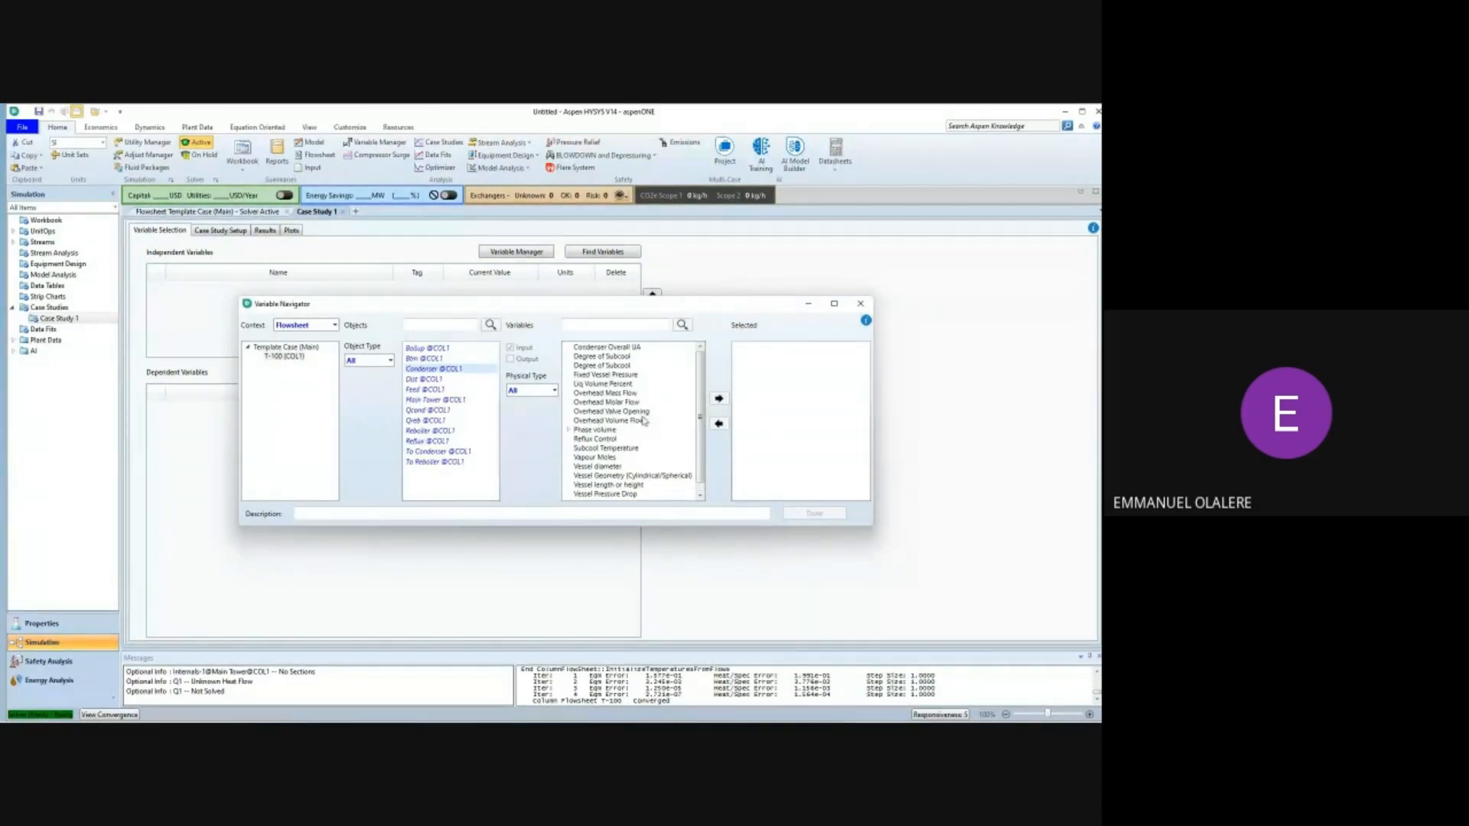
{"action": "scroll", "coordinate": [625, 445], "scroll_direction": "down", "scroll_amount": 1}
{"action": "scroll", "coordinate": [625, 444], "scroll_direction": "up", "scroll_amount": 1}
{"action": "scroll", "coordinate": [604, 406], "scroll_direction": "down", "scroll_amount": 1}
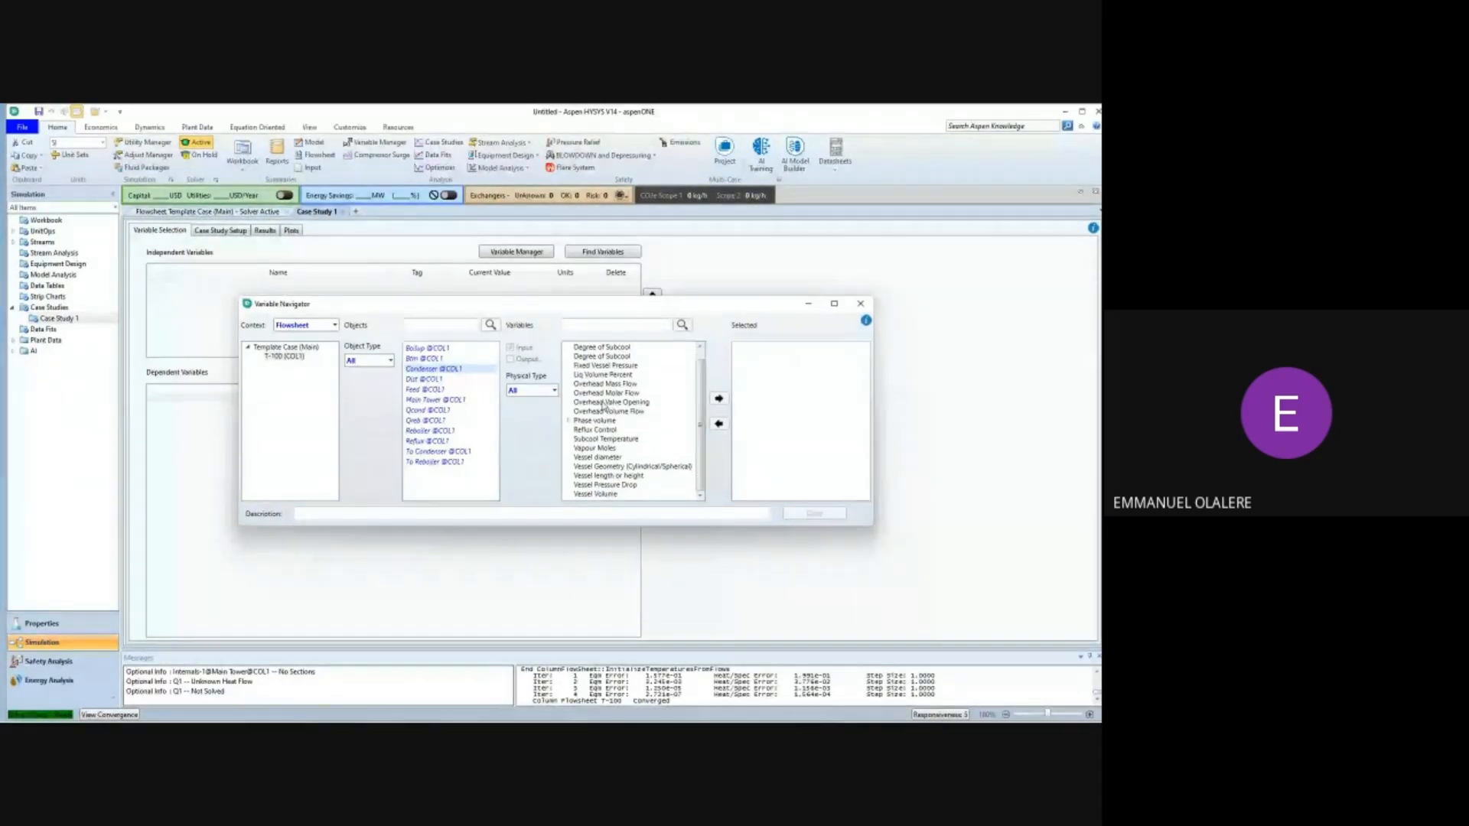
{"action": "scroll", "coordinate": [604, 406], "scroll_direction": "up", "scroll_amount": 1}
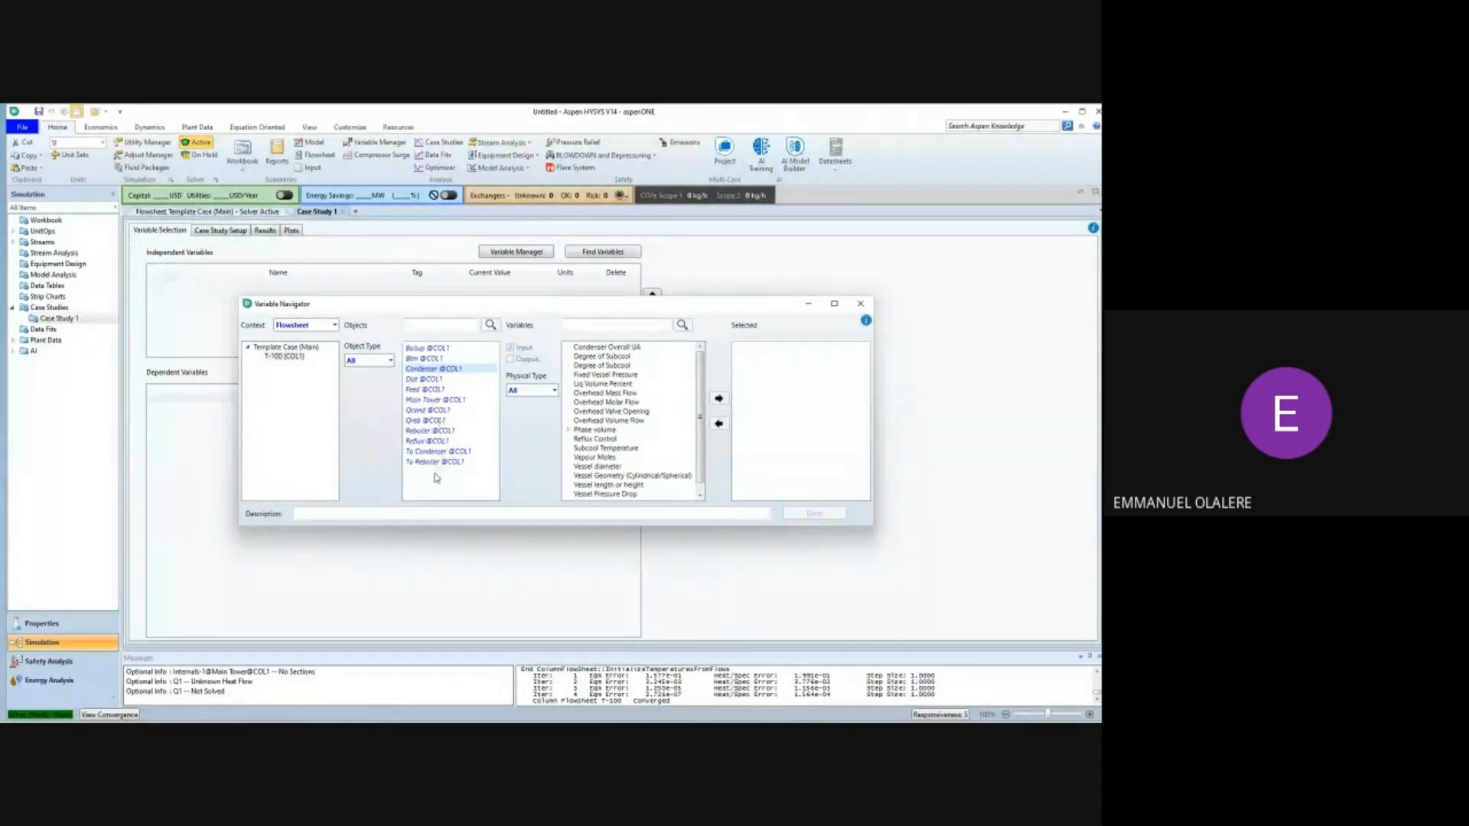
Look through the variables of the column's Boilup and Reflux streams for a suitable independent variable.
{"action": "left_click", "coordinate": [429, 348]}
{"action": "scroll", "coordinate": [604, 448], "scroll_direction": "down", "scroll_amount": 5}
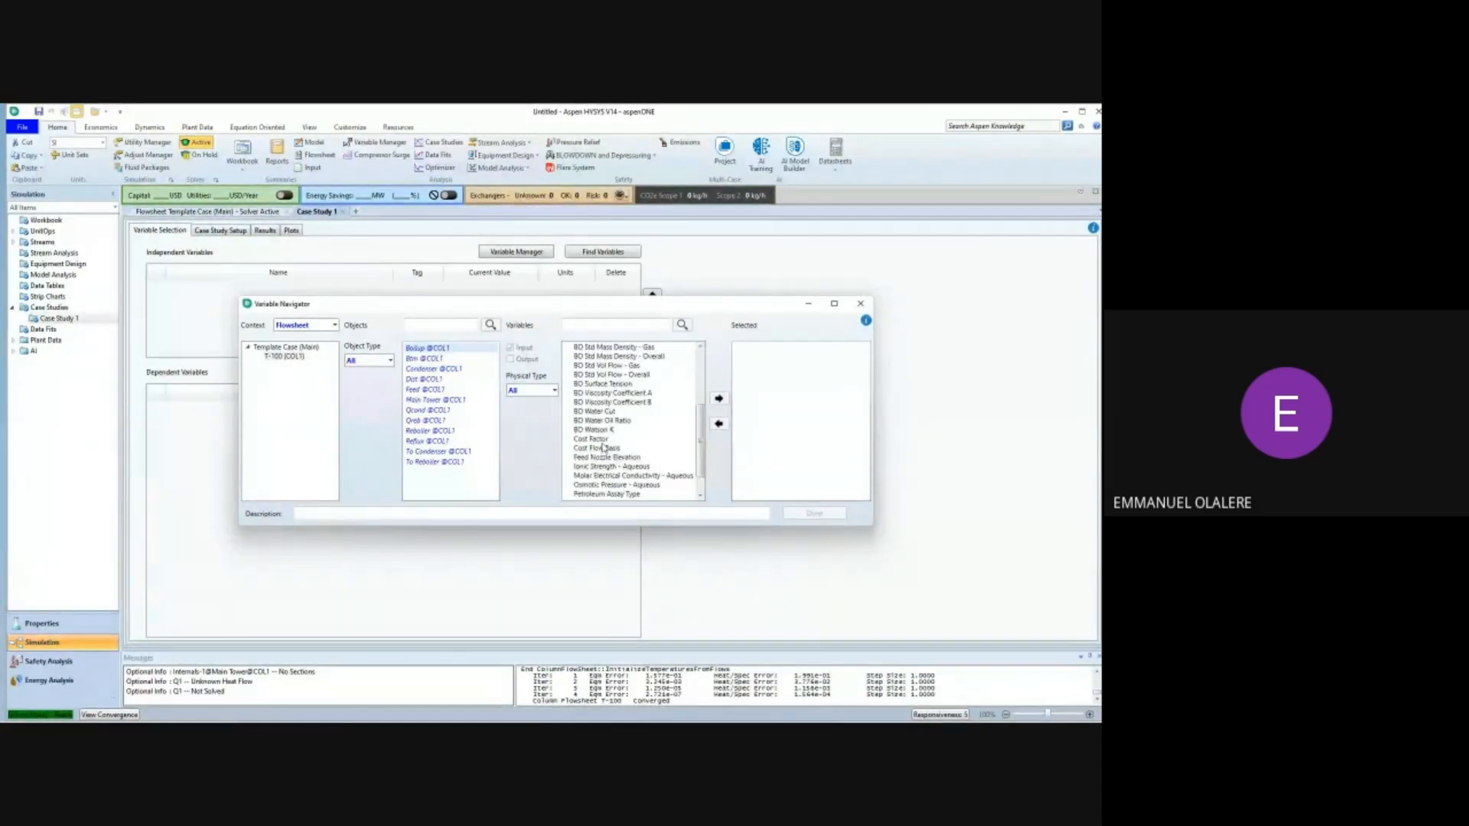
{"action": "scroll", "coordinate": [604, 448], "scroll_direction": "down", "scroll_amount": 1}
{"action": "scroll", "coordinate": [602, 447], "scroll_direction": "up", "scroll_amount": 1}
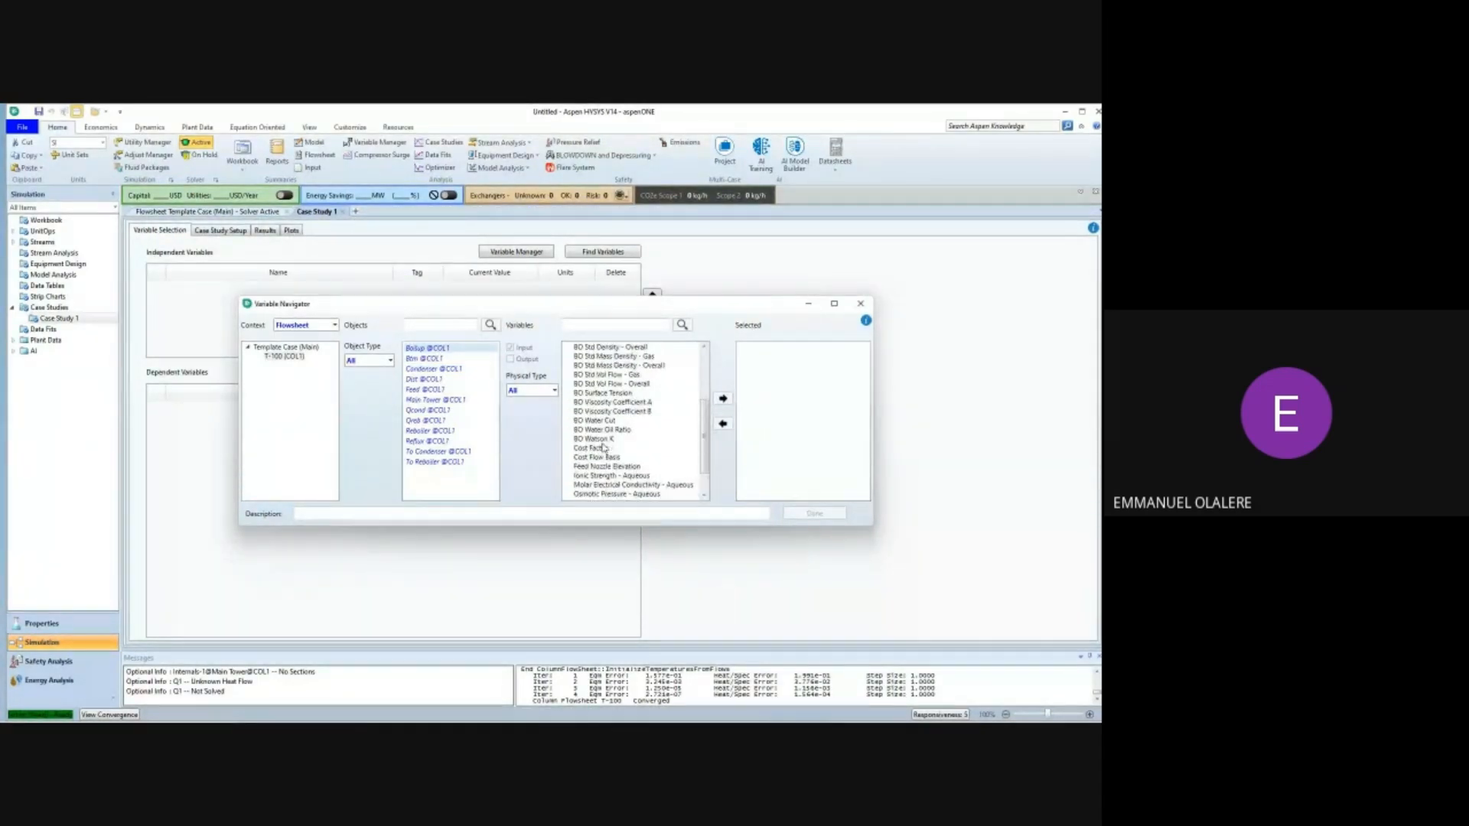
{"action": "left_click", "coordinate": [430, 442]}
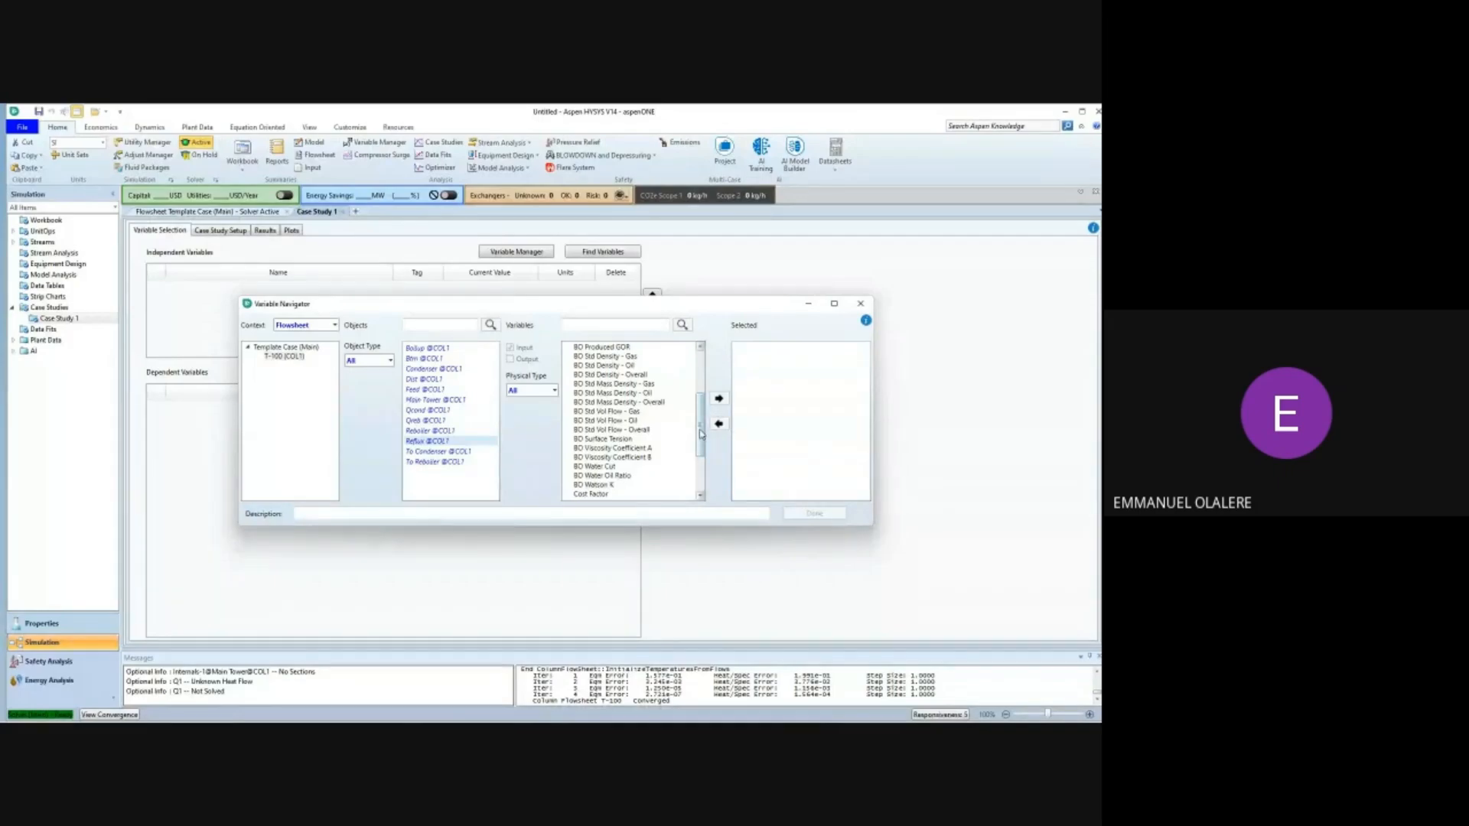
{"action": "mouse_move", "coordinate": [700, 435]}
{"action": "left_mouse_down"}
{"action": "mouse_move", "coordinate": [713, 369]}
{"action": "mouse_move", "coordinate": [684, 457]}
{"action": "left_mouse_up"}
{"action": "scroll", "coordinate": [684, 459], "scroll_direction": "down", "scroll_amount": 1}
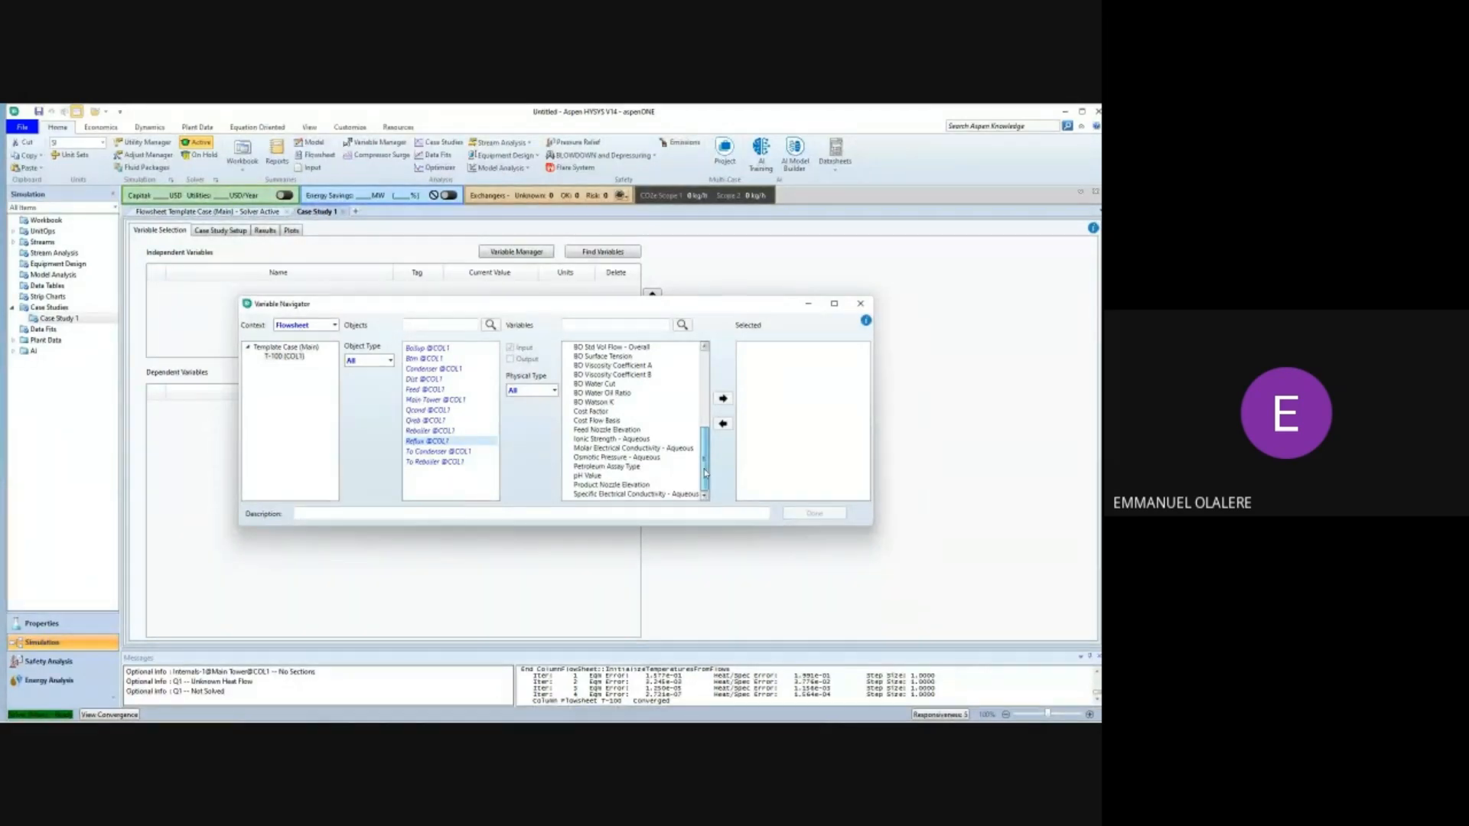
{"action": "left_click_drag", "start_coordinate": [704, 471], "coordinate": [726, 375]}
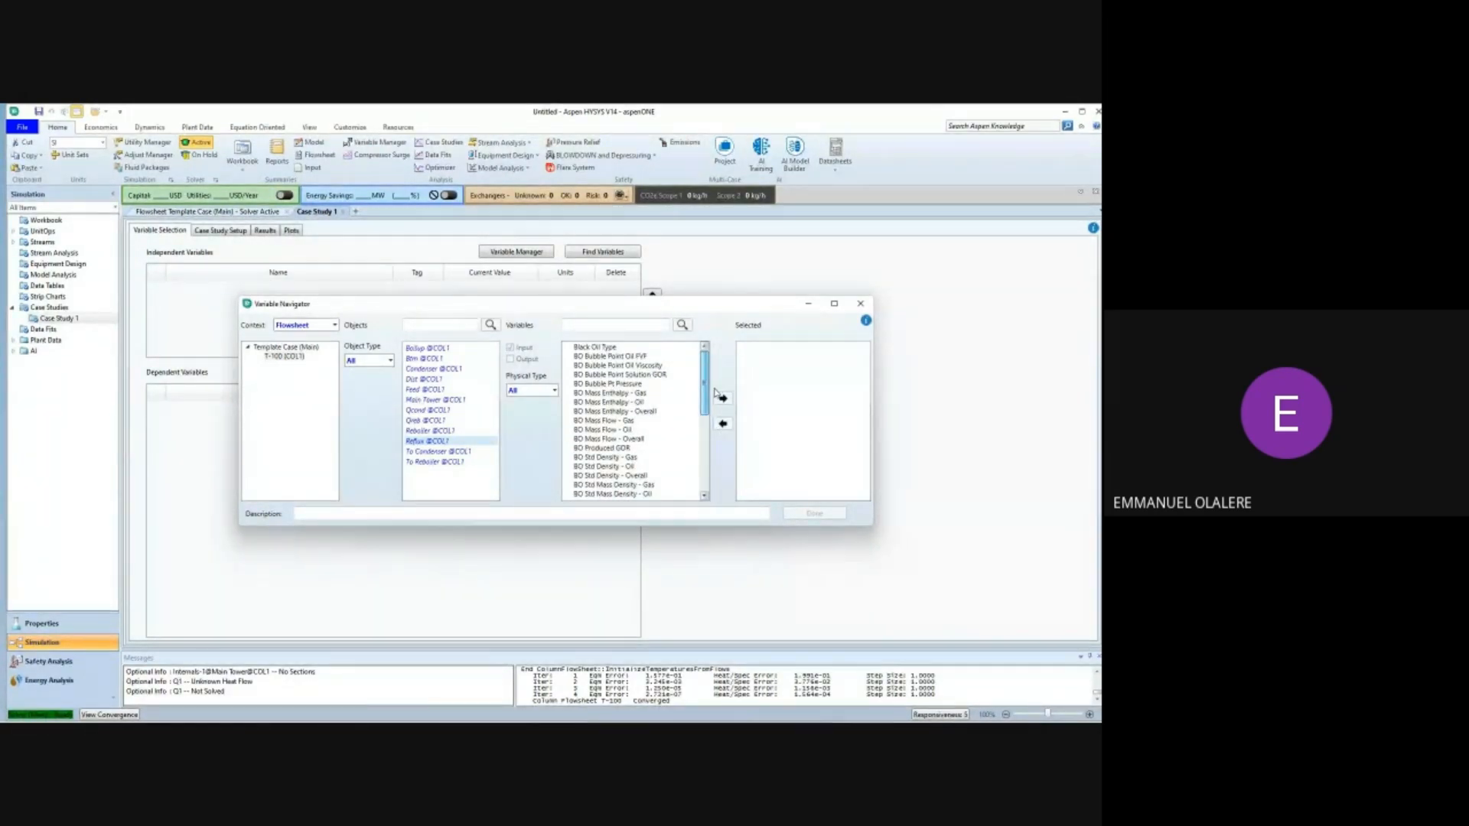
{"action": "left_click_drag", "start_coordinate": [715, 392], "coordinate": [705, 414]}
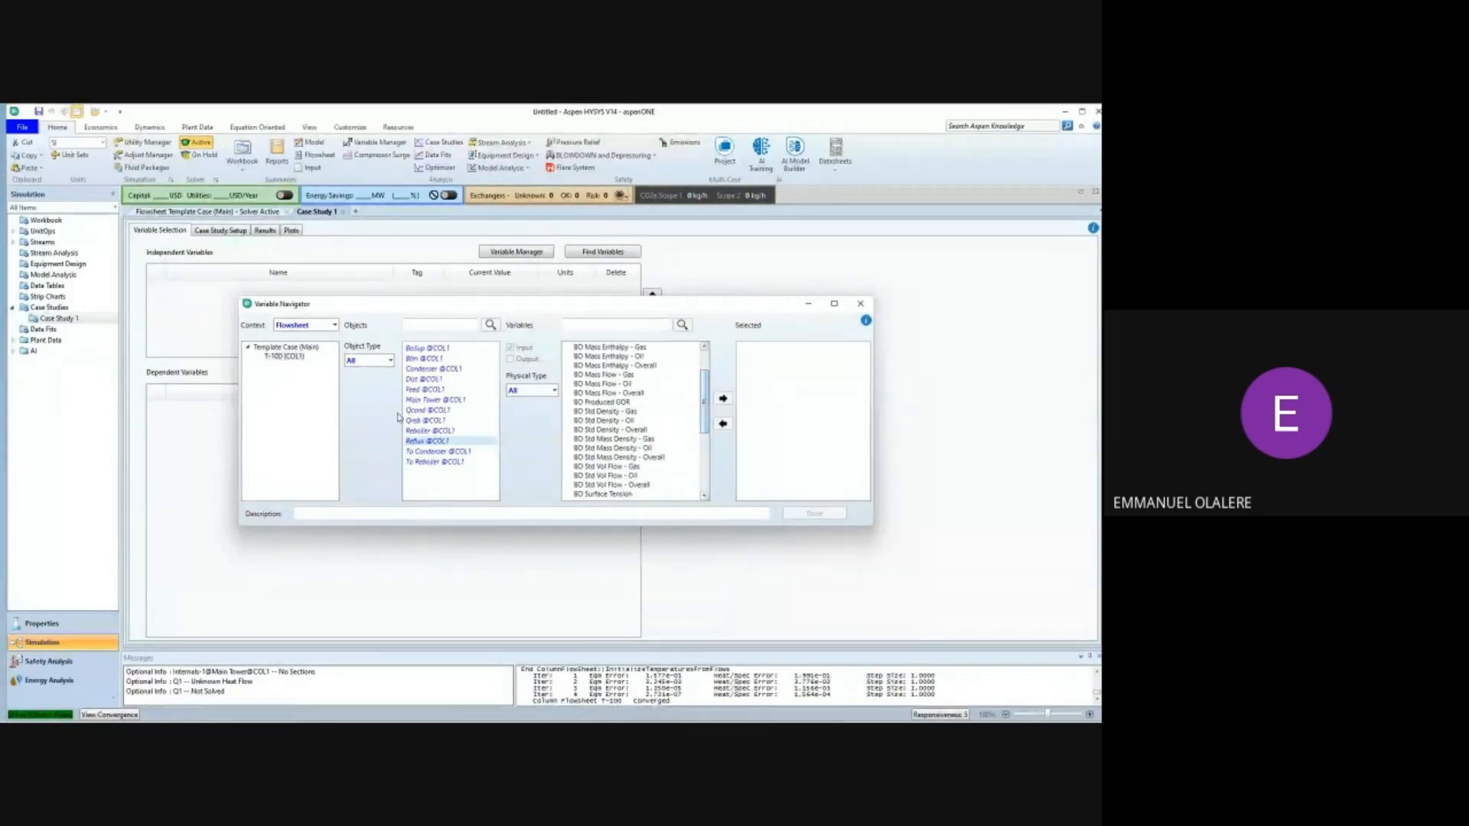
Filter the Reflux stream's variables by mole fraction, mass flow and molar flow in turn, and return to all physical types.
{"action": "left_click", "coordinate": [554, 390]}
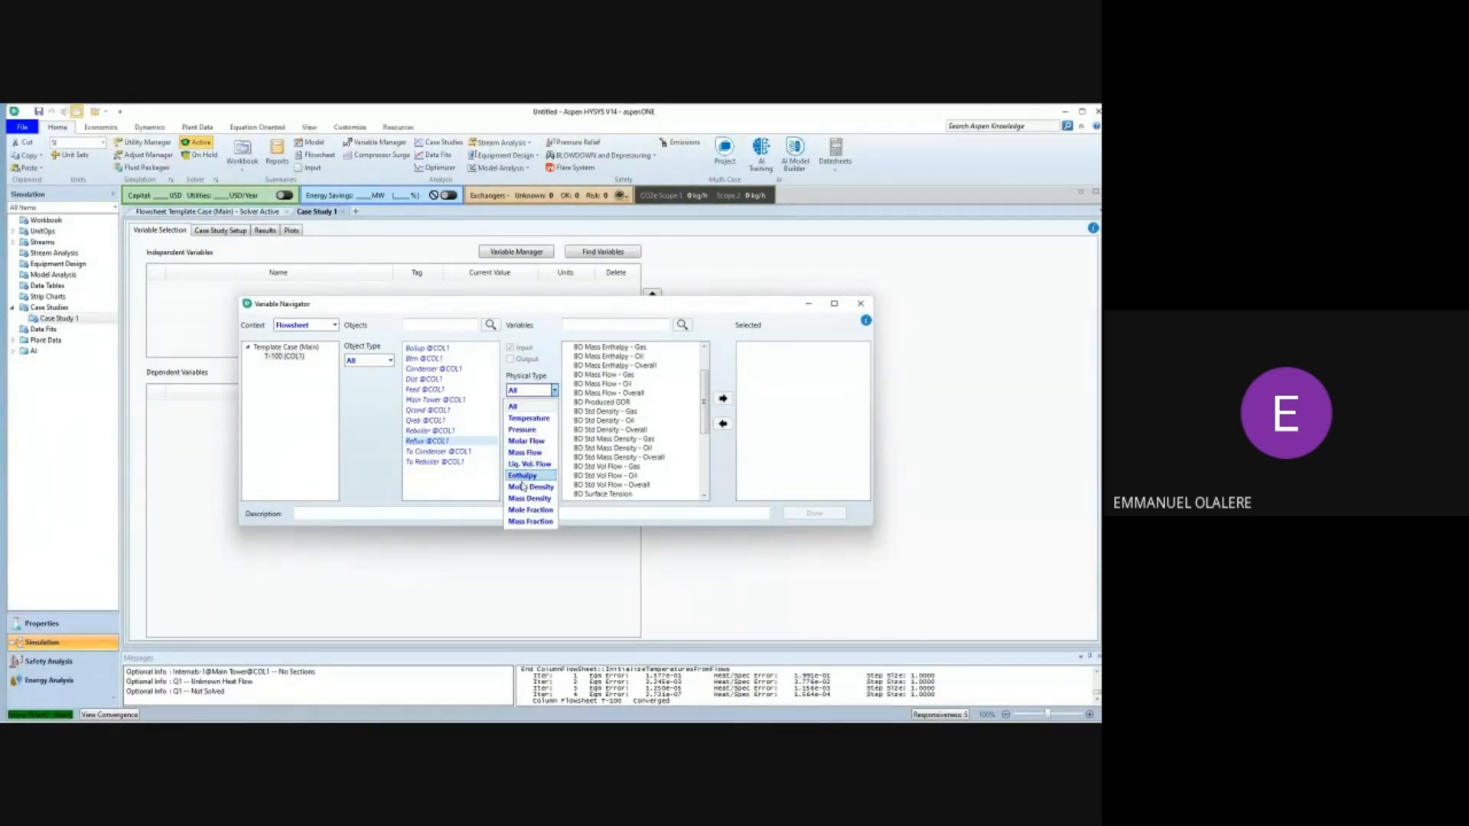
{"action": "left_click", "coordinate": [530, 510]}
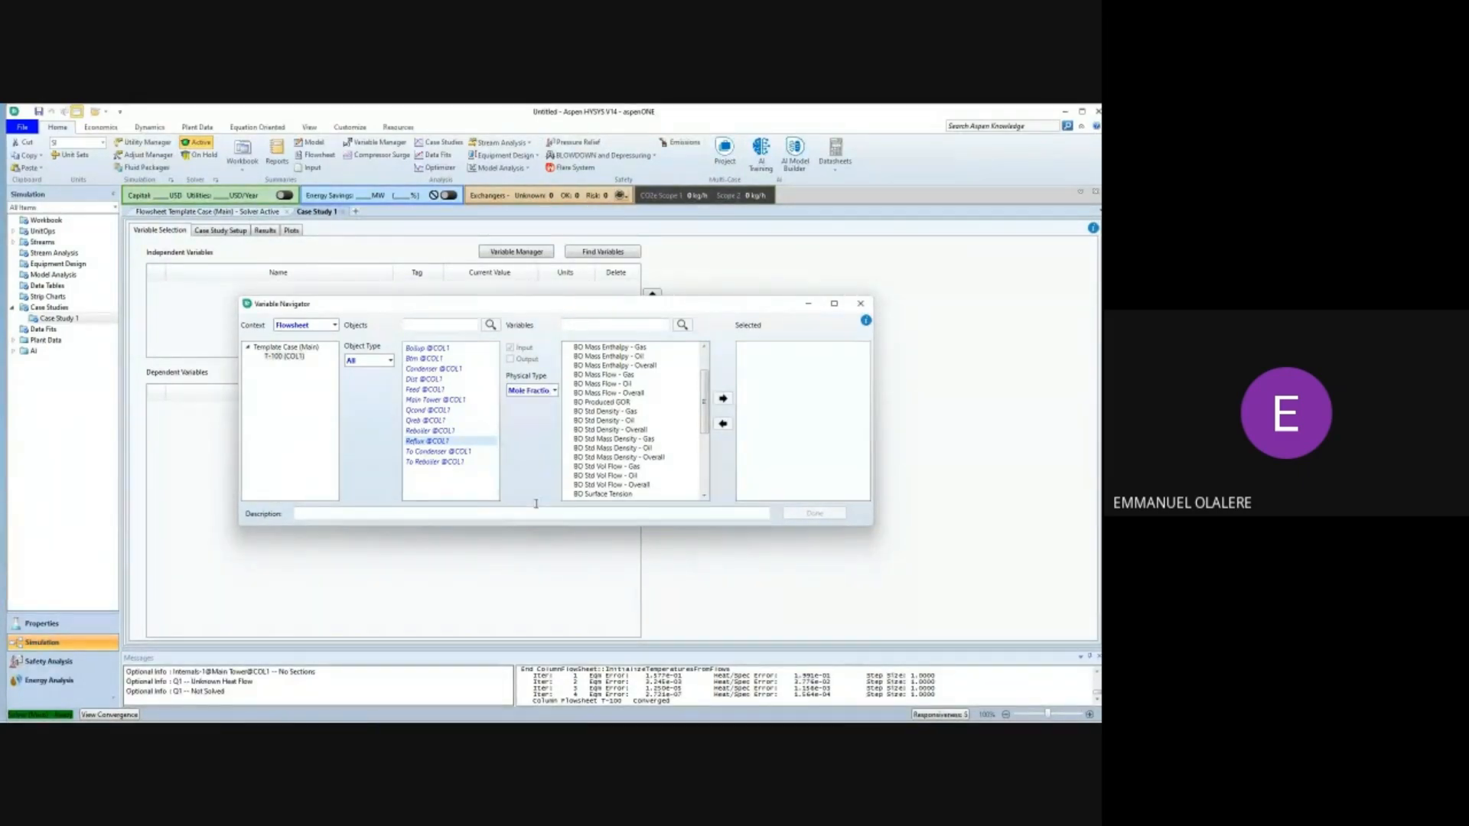
{"action": "left_click", "coordinate": [554, 392]}
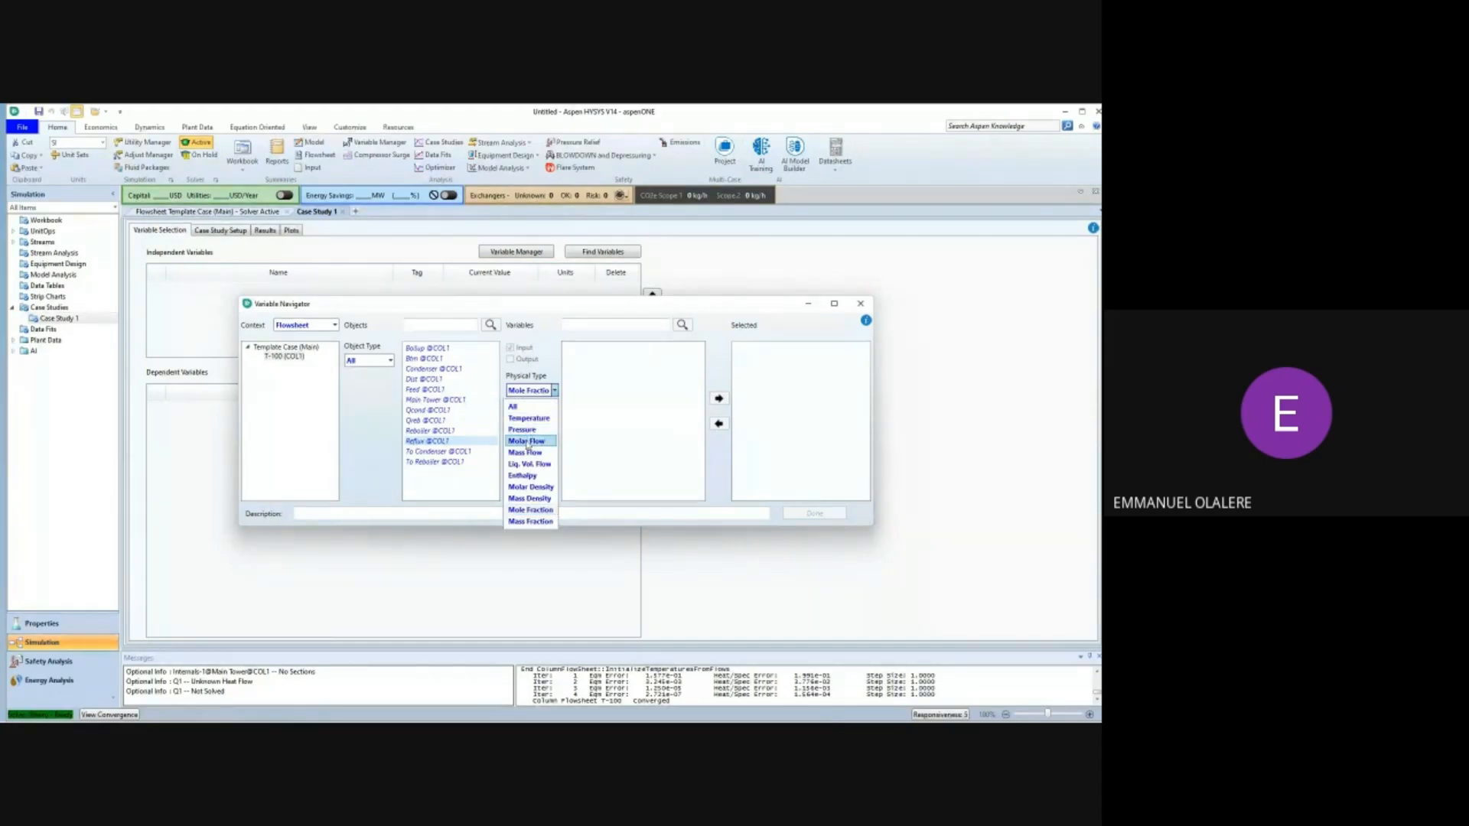
{"action": "left_click", "coordinate": [528, 450]}
{"action": "left_click", "coordinate": [554, 391]}
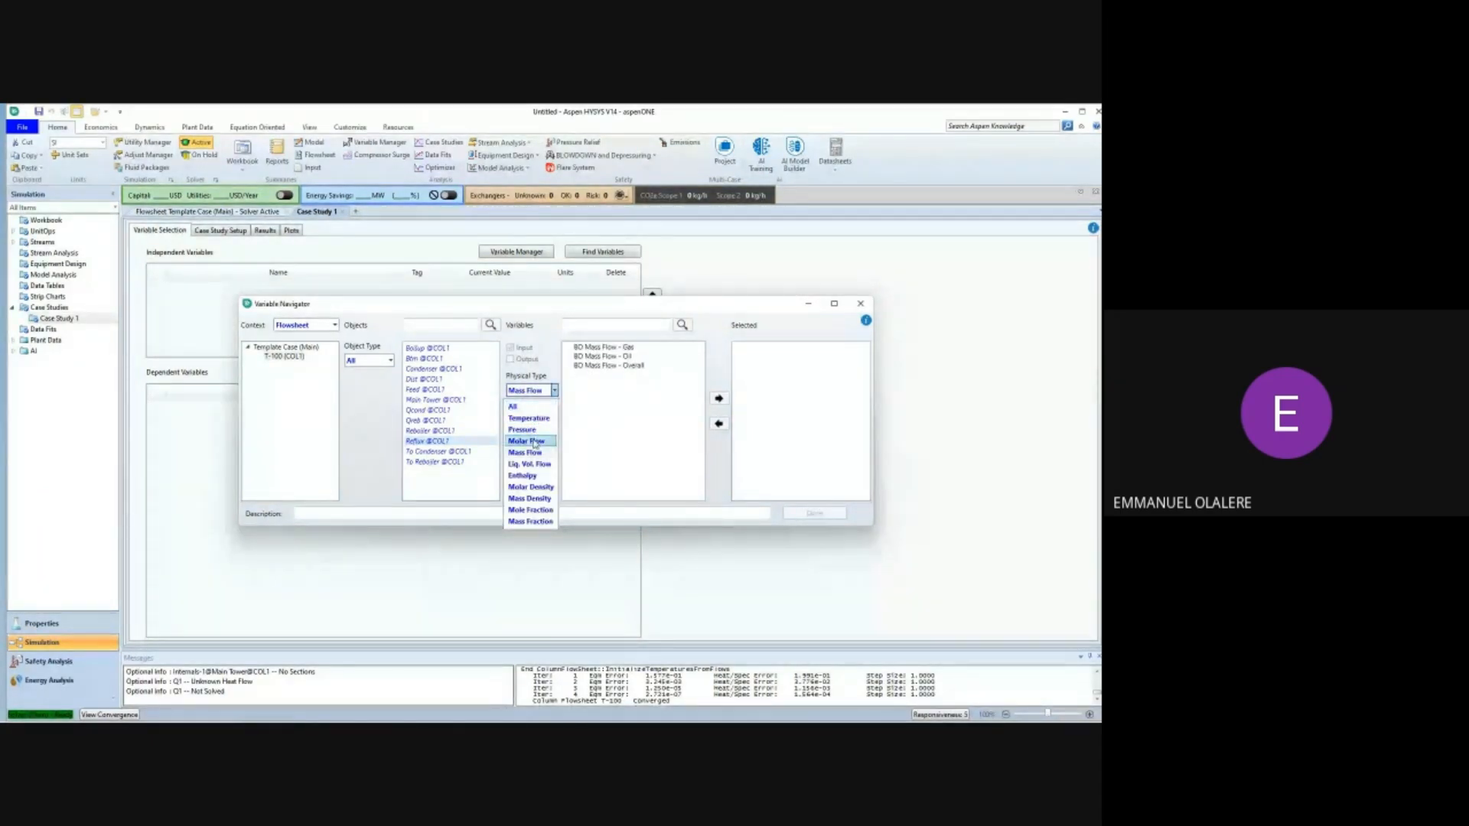
{"action": "left_click", "coordinate": [539, 442]}
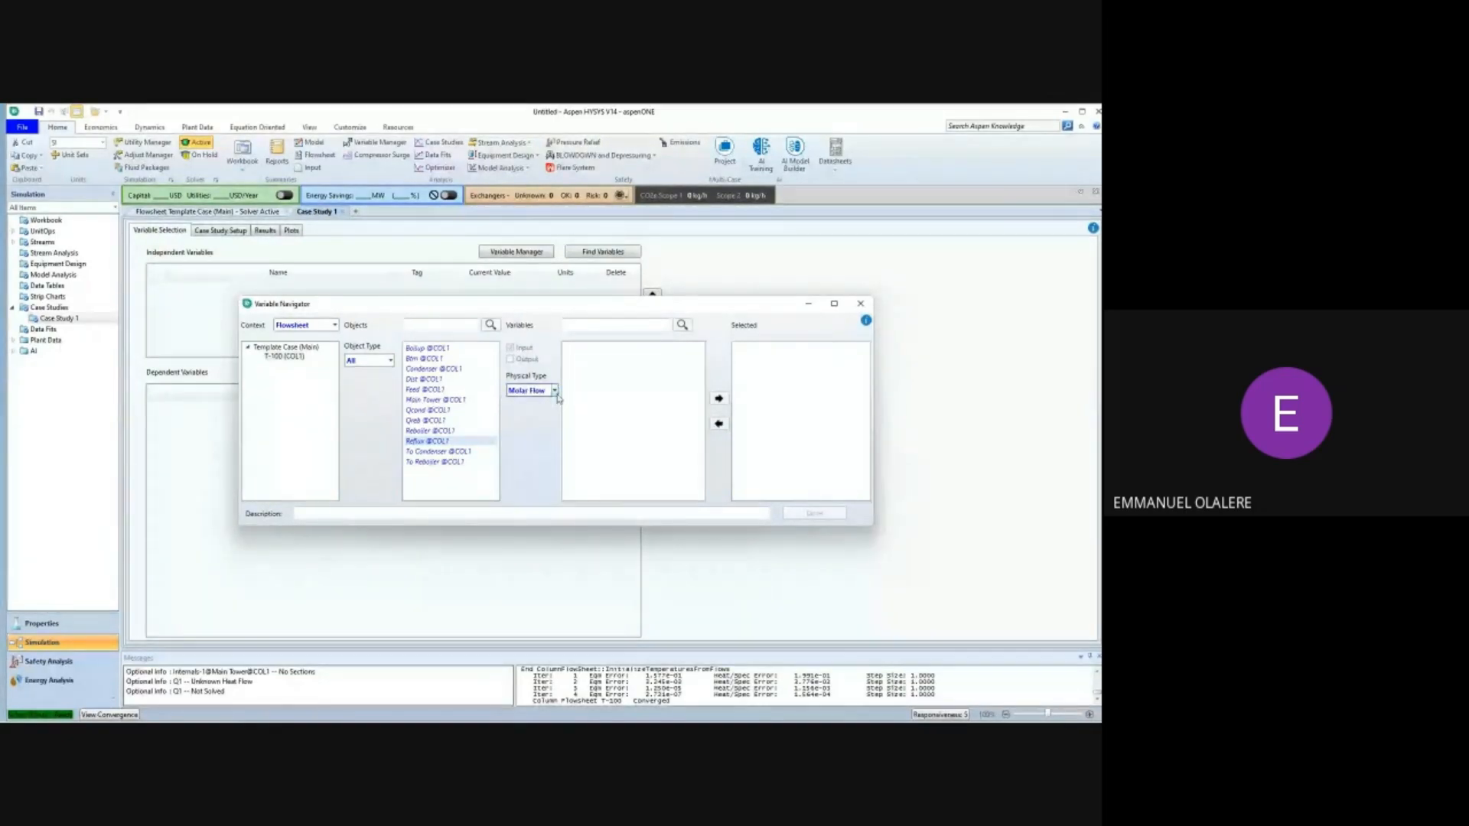
{"action": "left_click", "coordinate": [553, 391]}
{"action": "left_click", "coordinate": [513, 406]}
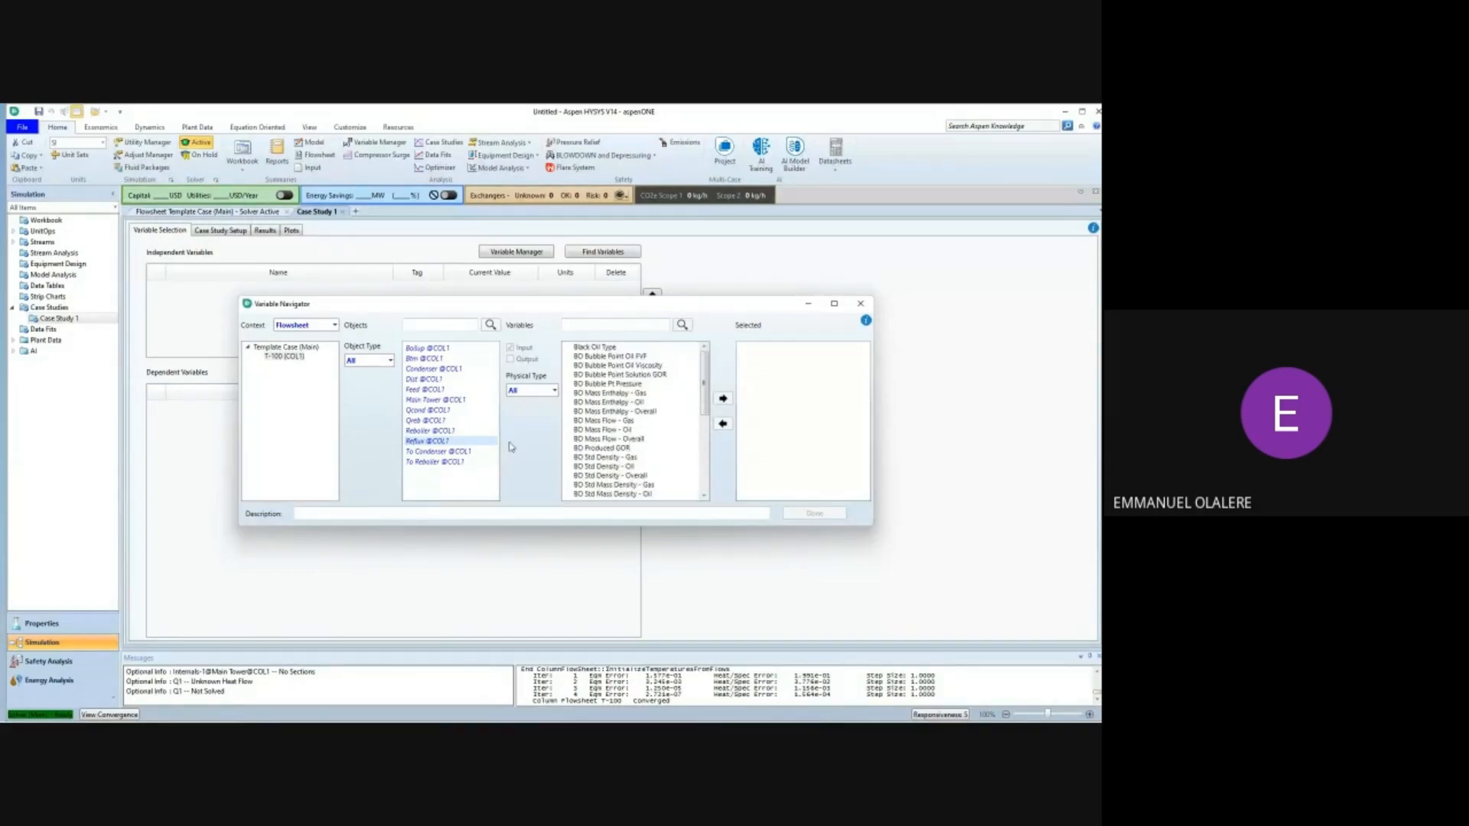
{"action": "scroll", "coordinate": [579, 416], "scroll_direction": "down", "scroll_amount": 5}
{"action": "scroll", "coordinate": [580, 410], "scroll_direction": "up", "scroll_amount": 5}
Add the main flowsheet's Feed stream Temperature as the case study's independent variable.
{"action": "left_click", "coordinate": [279, 348]}
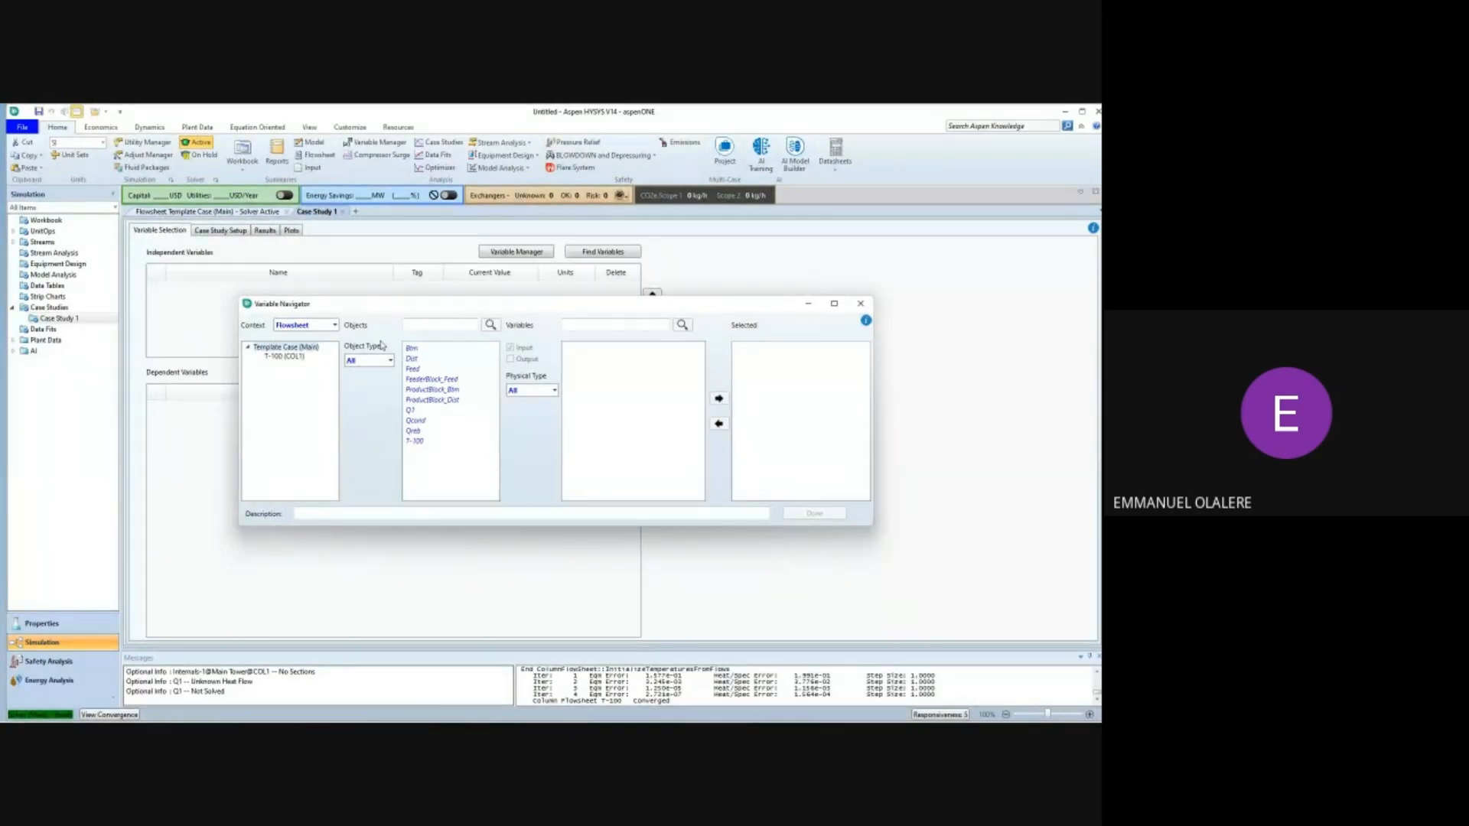
{"action": "left_click", "coordinate": [414, 370]}
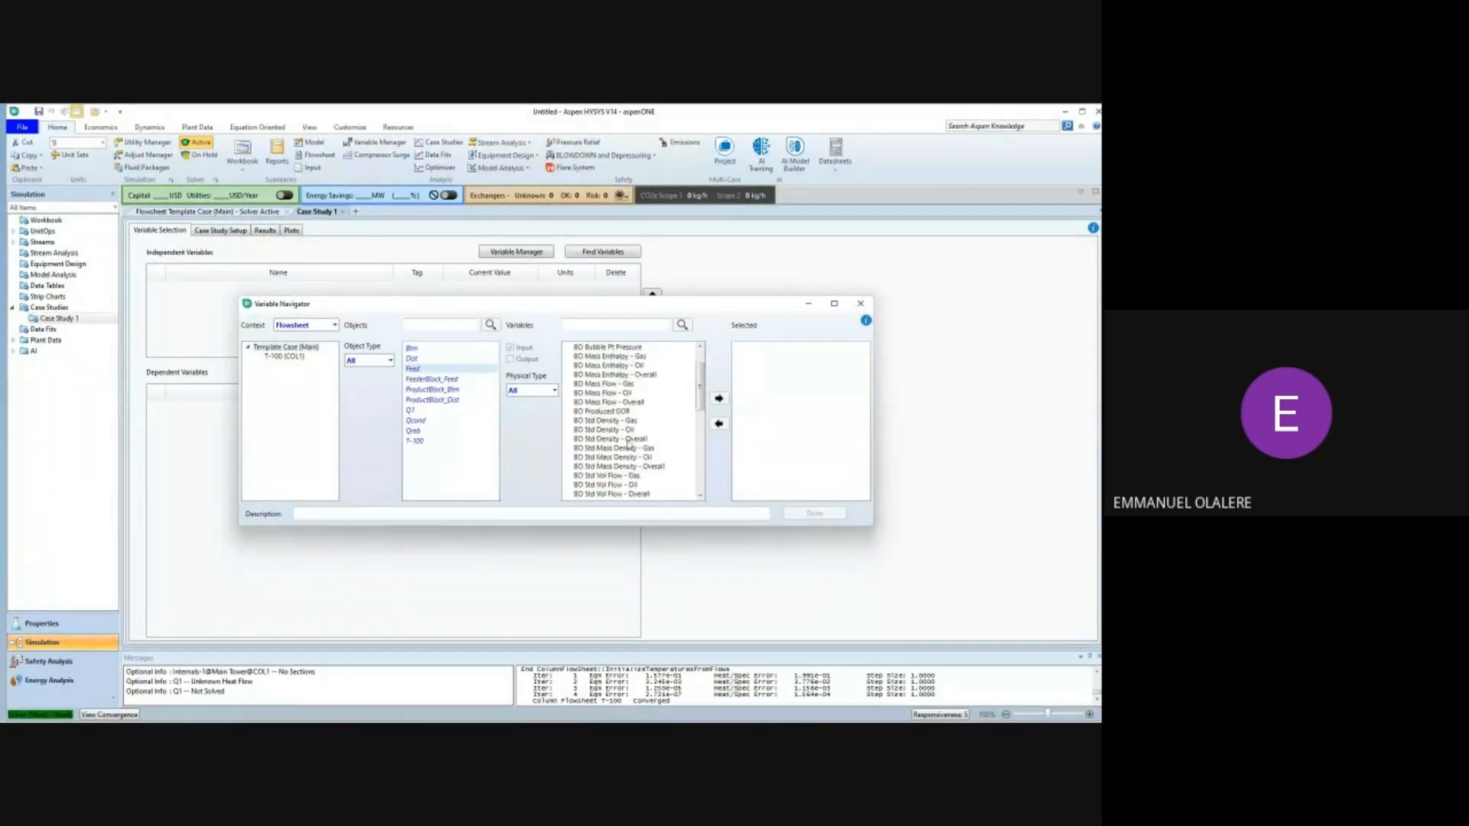
{"action": "scroll", "coordinate": [625, 456], "scroll_direction": "down", "scroll_amount": 10}
{"action": "left_click", "coordinate": [601, 495]}
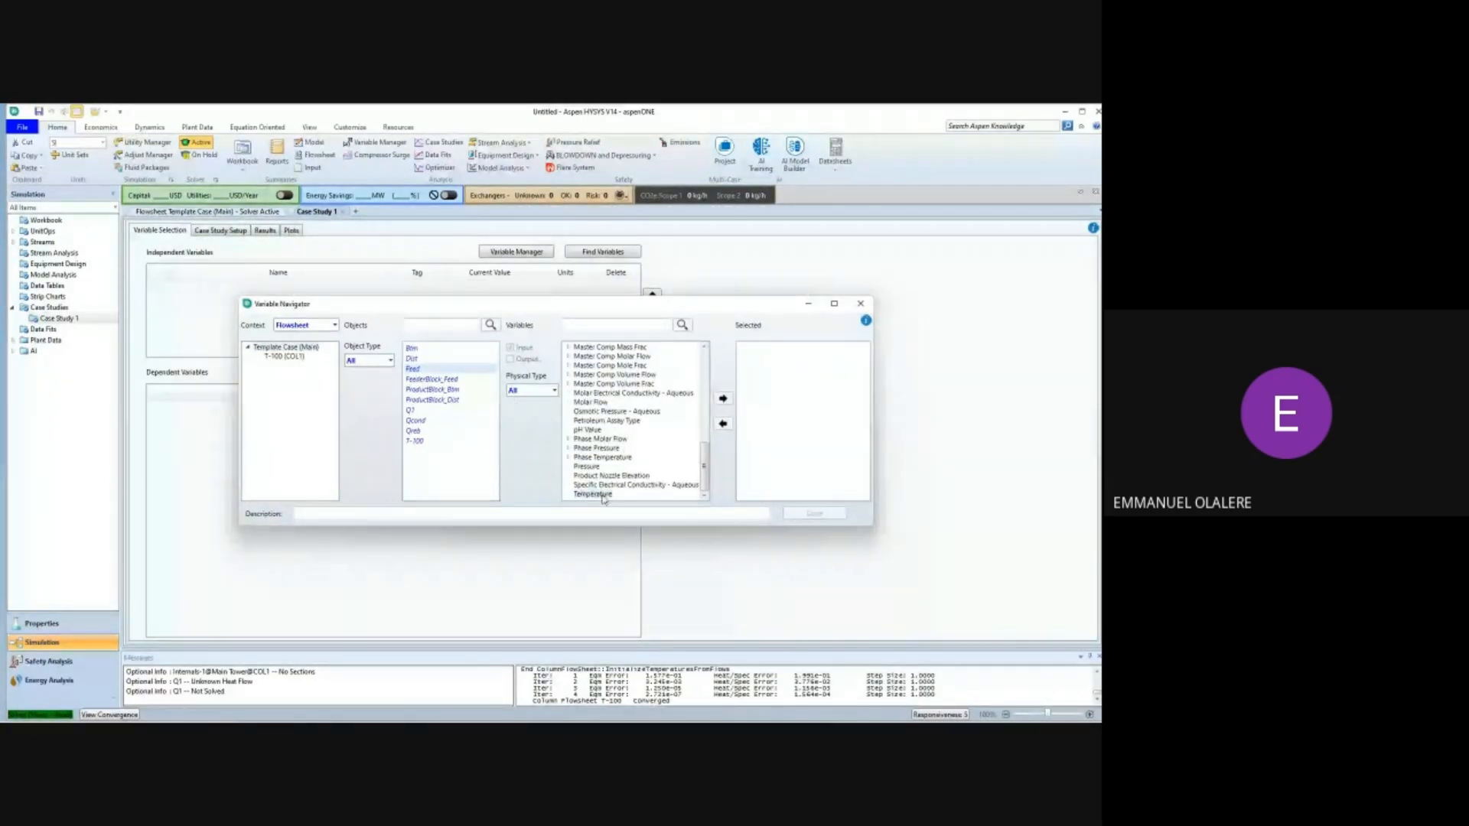
{"action": "left_click", "coordinate": [722, 399]}
{"action": "left_click", "coordinate": [807, 513]}
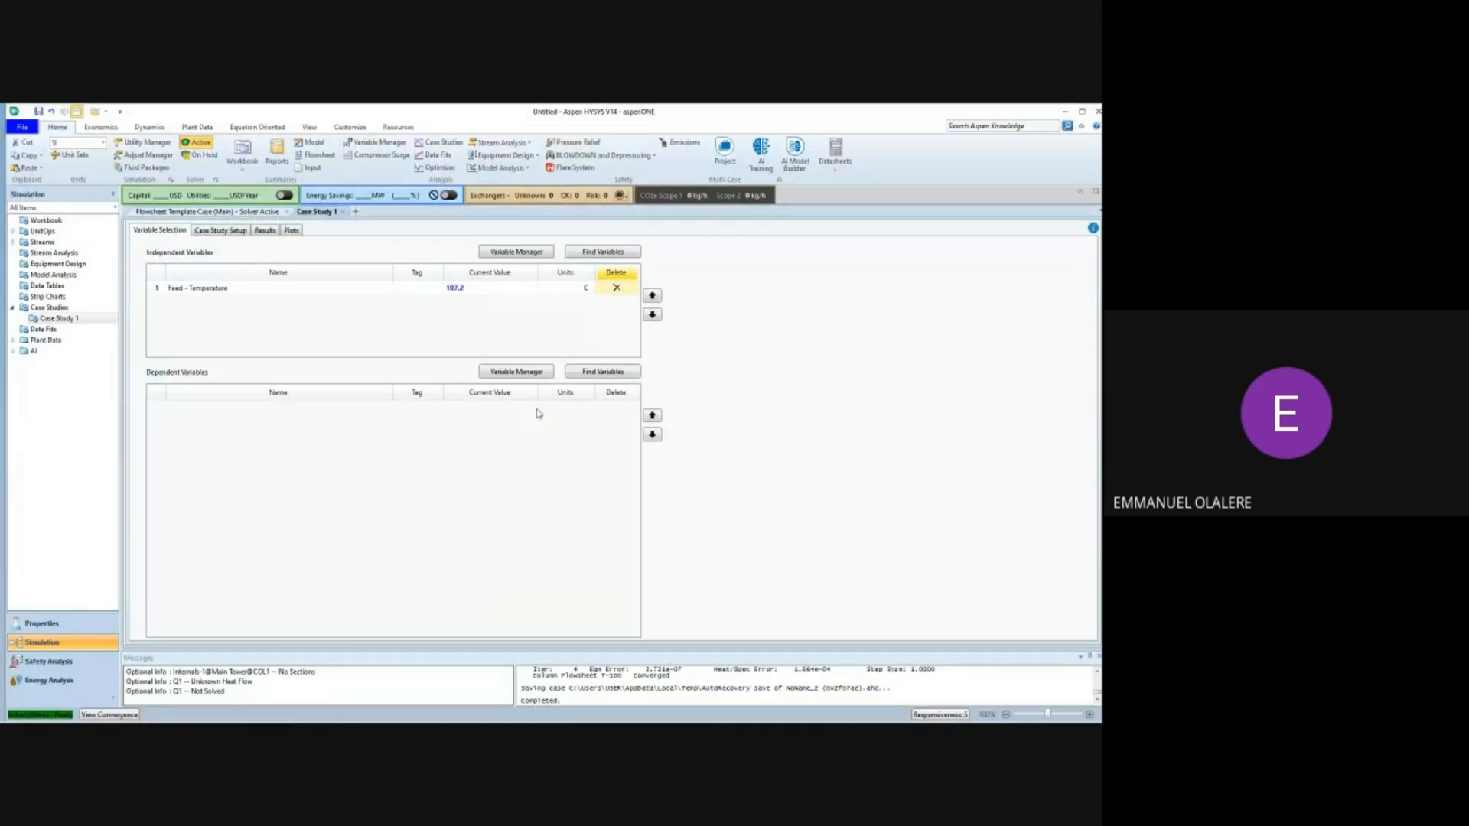
Add the Dist stream's Molar Flow as a dependent variable, filtering the variables by the Molar Flow physical type.
{"action": "left_click", "coordinate": [610, 374]}
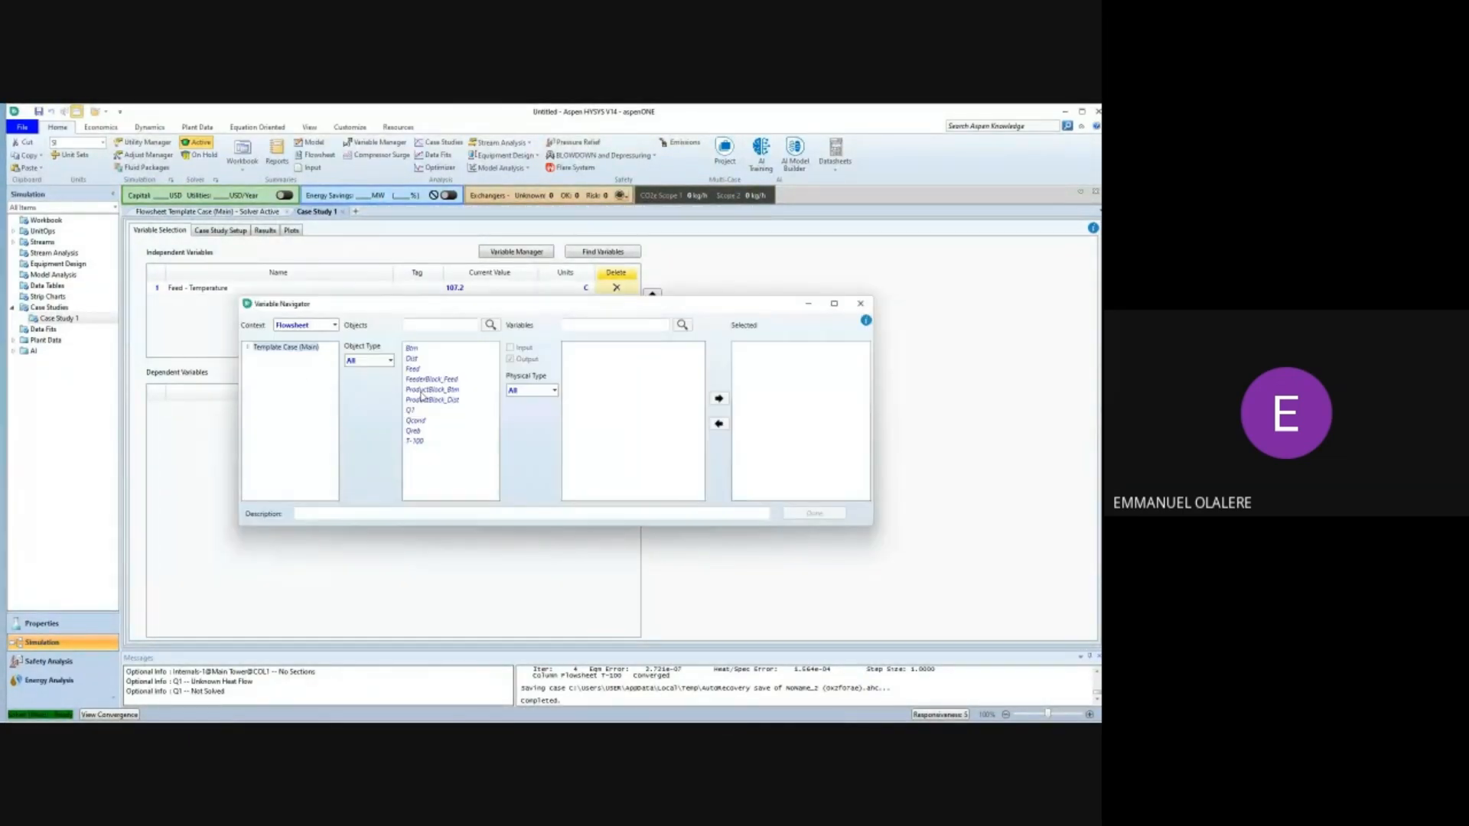
{"action": "left_click", "coordinate": [419, 359]}
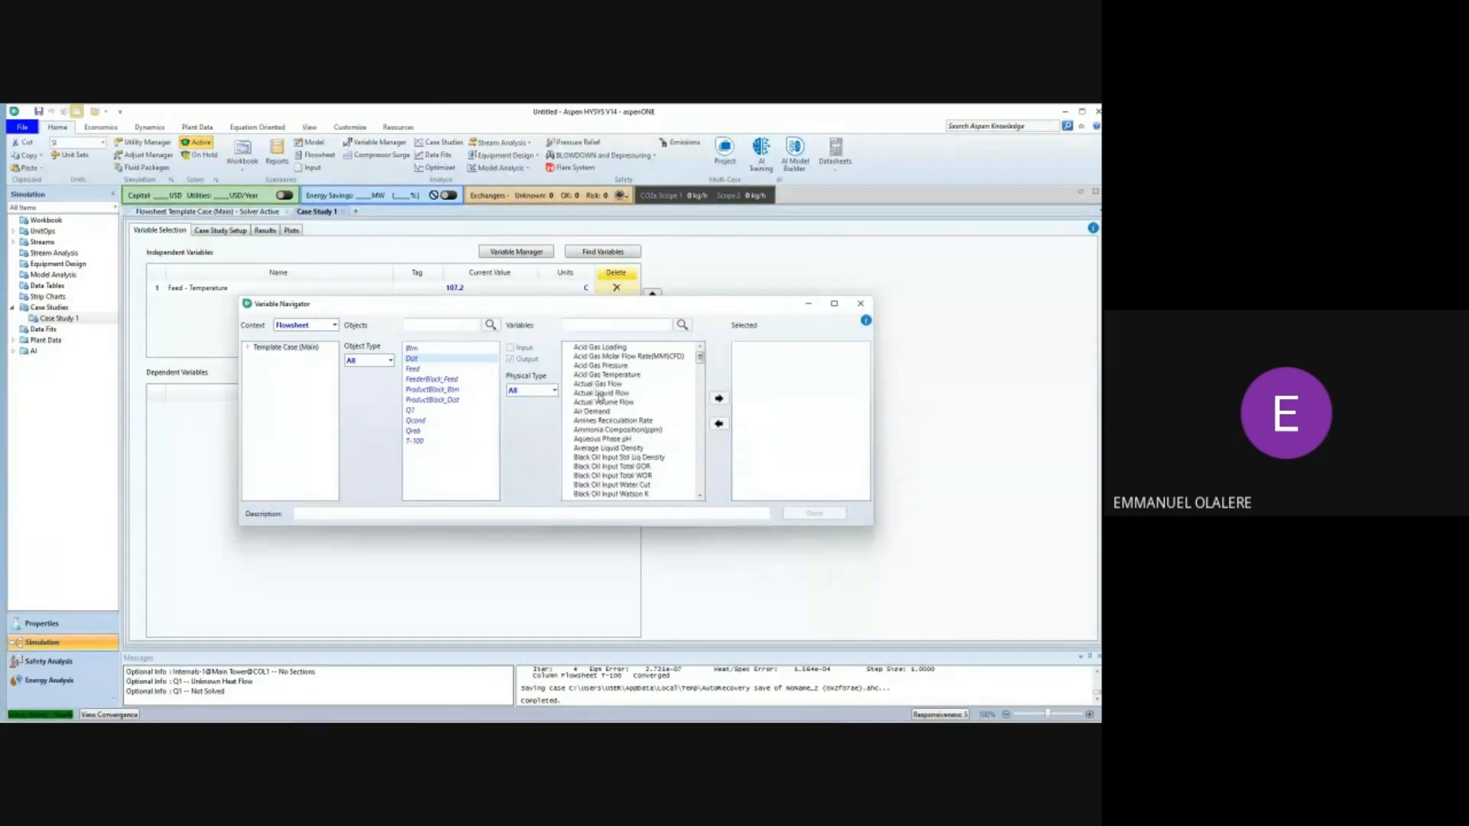
{"action": "scroll", "coordinate": [641, 404], "scroll_direction": "down", "scroll_amount": 4}
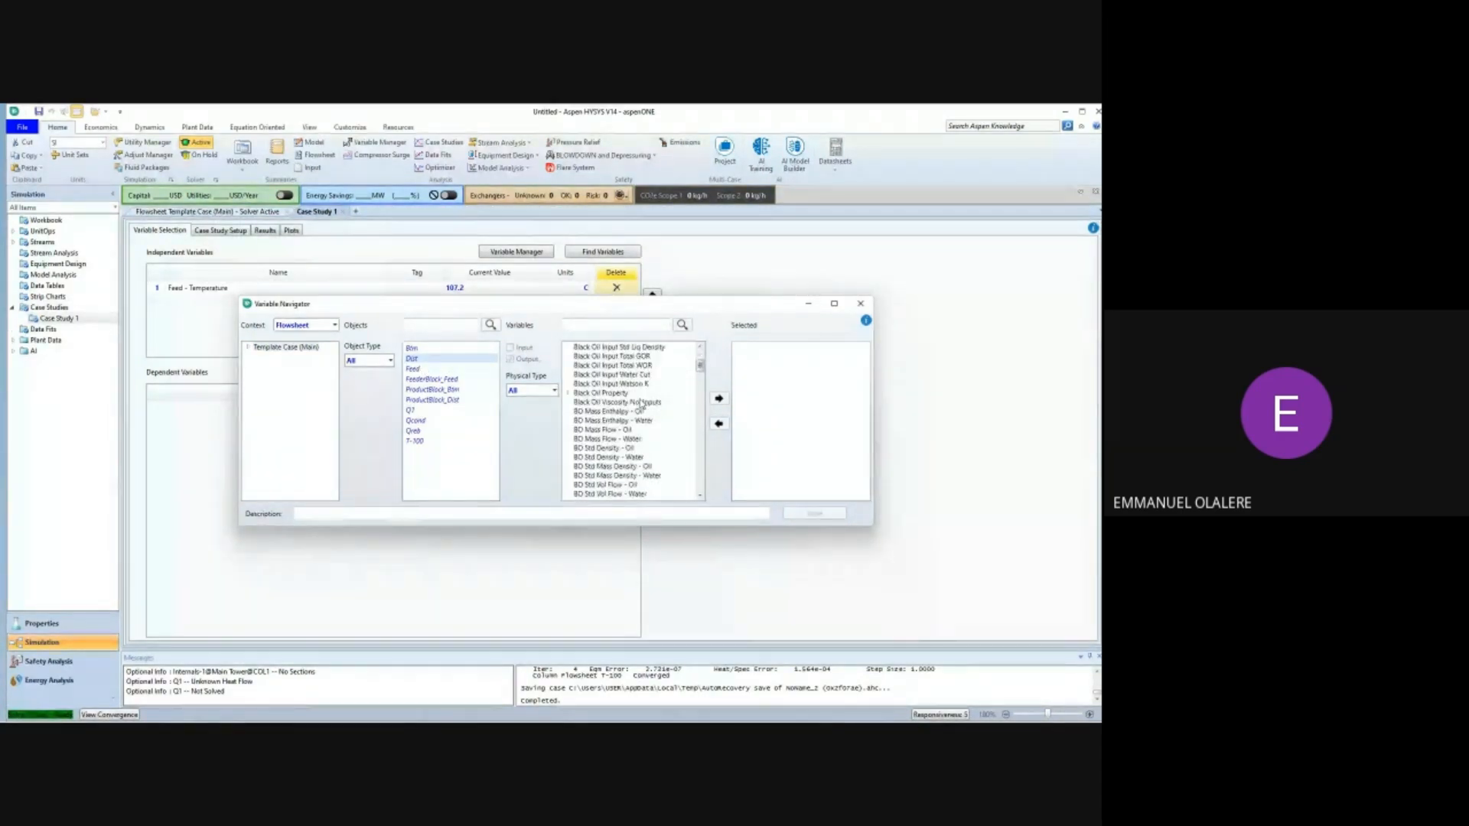
{"action": "left_click", "coordinate": [554, 390]}
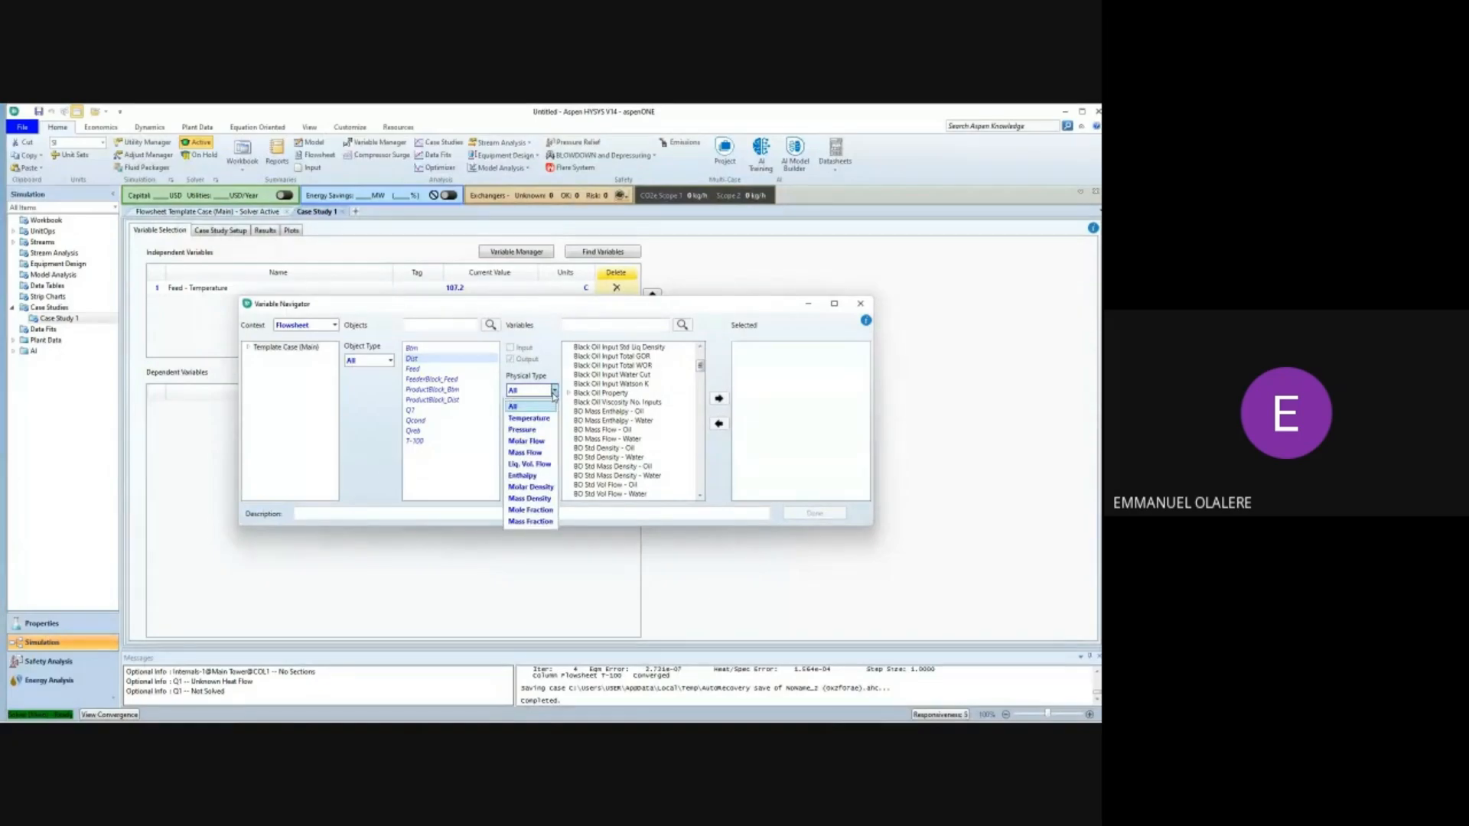
{"action": "left_click", "coordinate": [538, 442]}
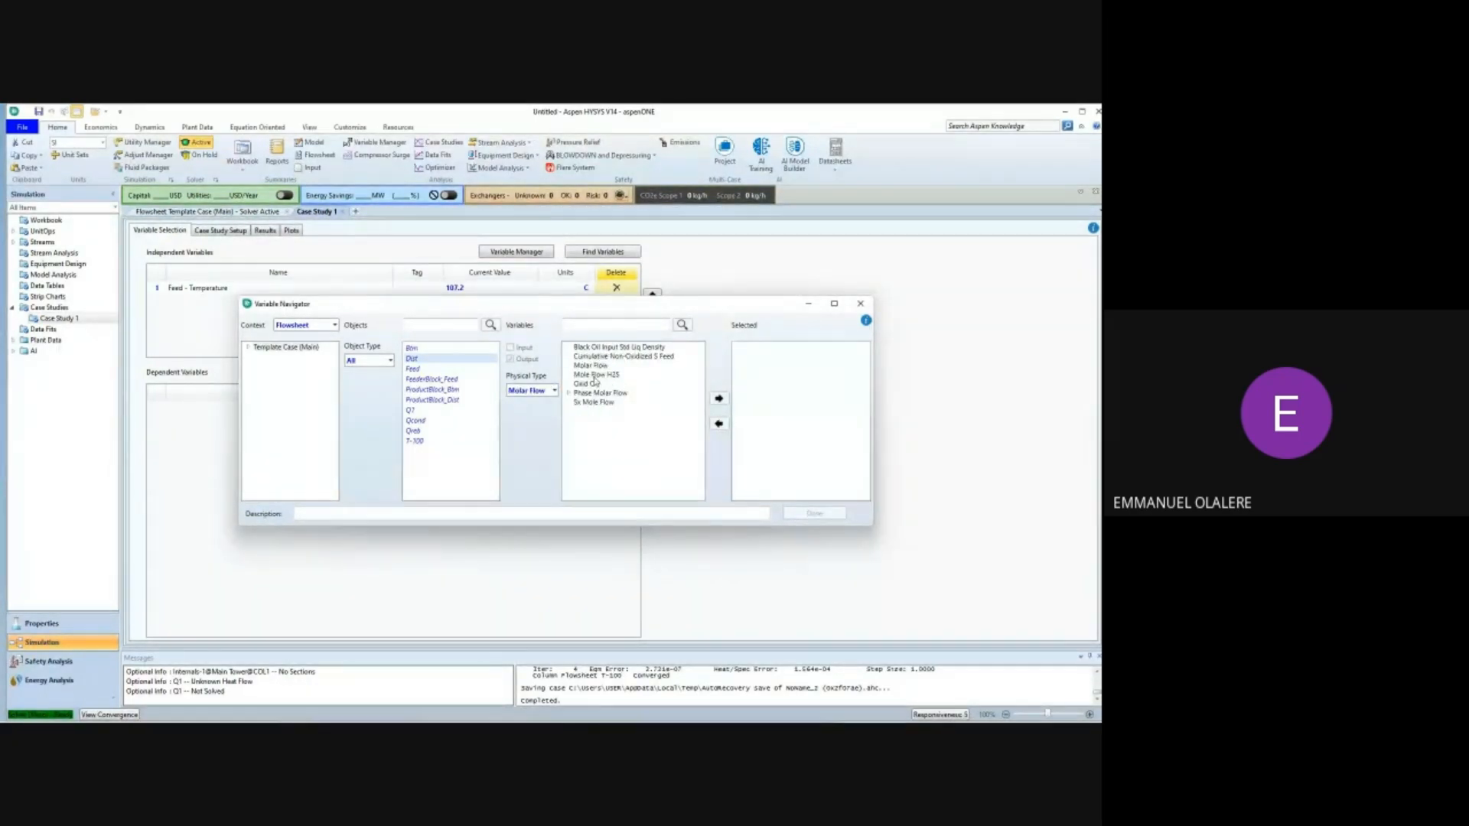
{"action": "left_click", "coordinate": [719, 398]}
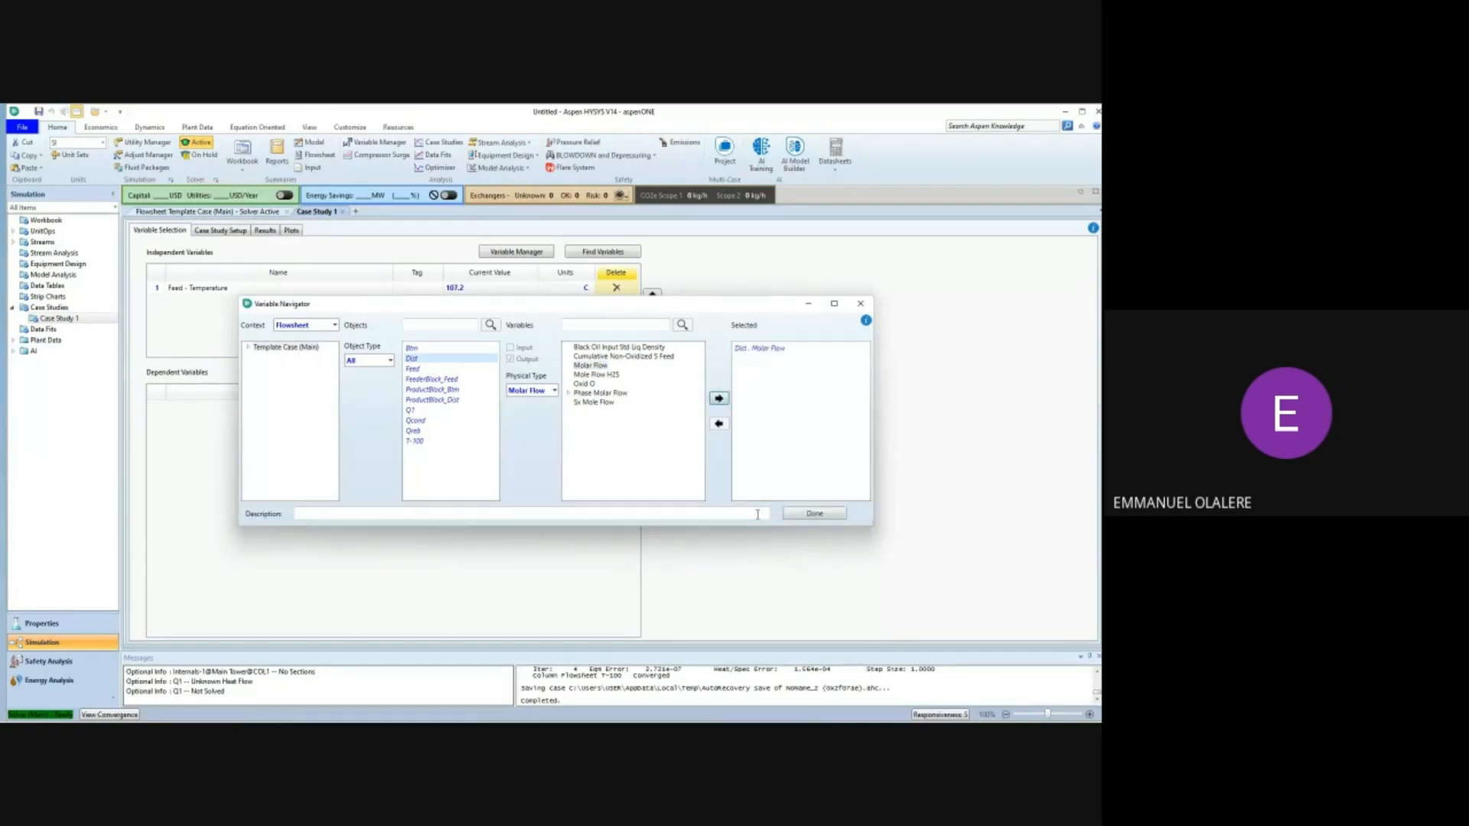
{"action": "left_click", "coordinate": [813, 514]}
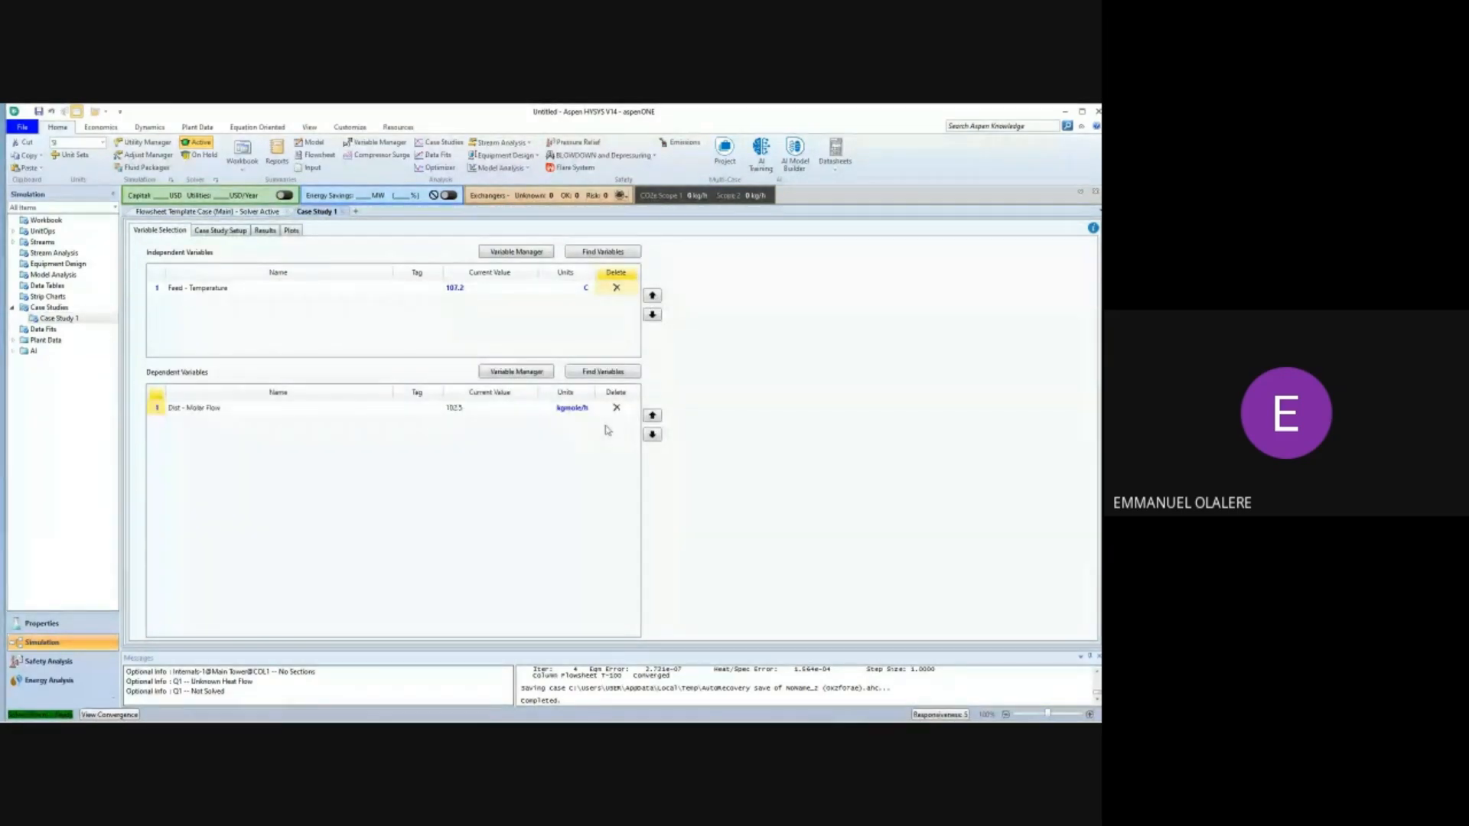
Add the Btm stream's Molar Flow as a second dependent variable of the case study.
{"action": "left_click", "coordinate": [592, 374]}
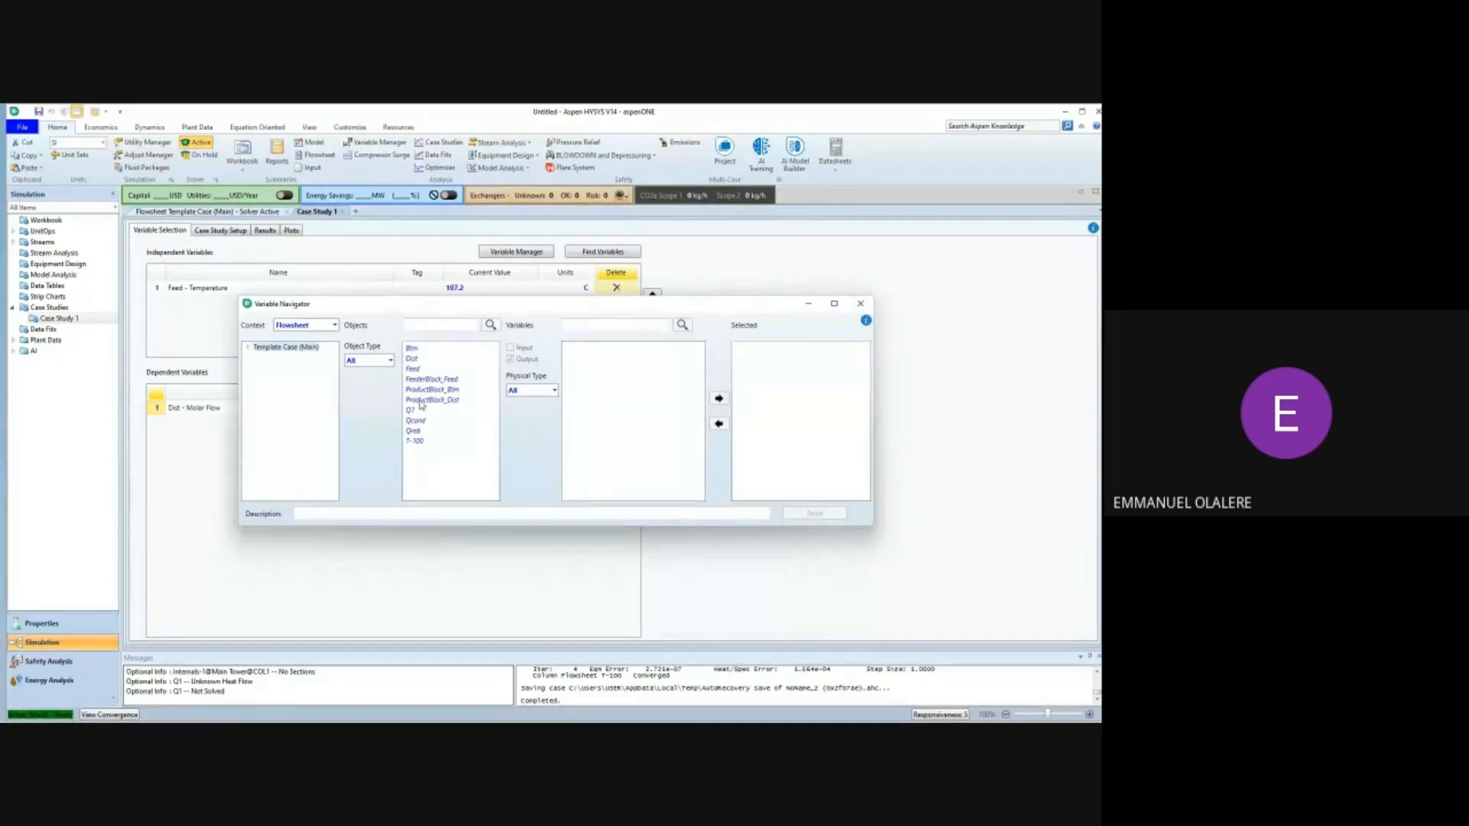
{"action": "left_click", "coordinate": [413, 349]}
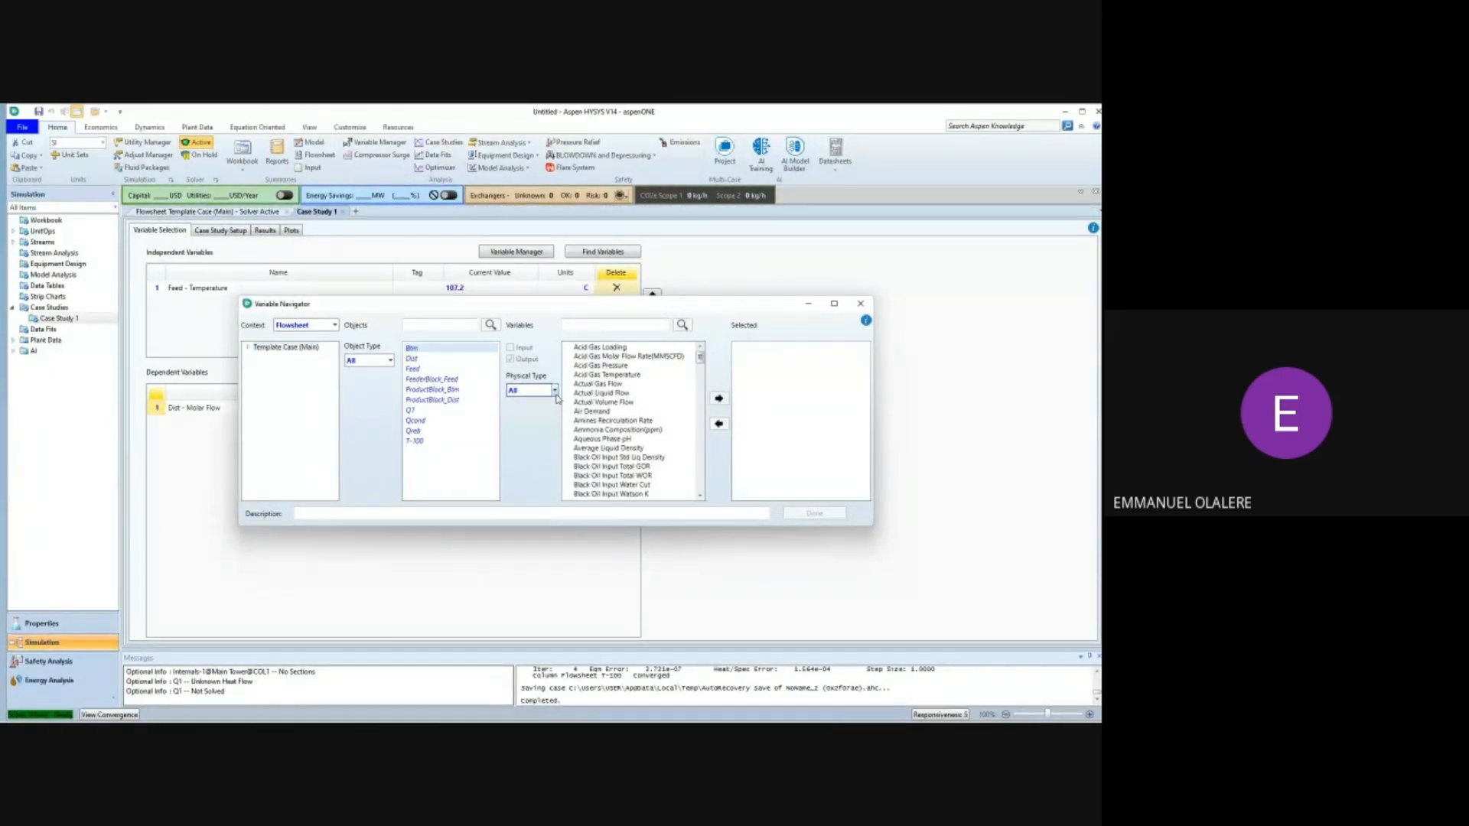
{"action": "left_click", "coordinate": [555, 391]}
{"action": "left_click", "coordinate": [526, 442]}
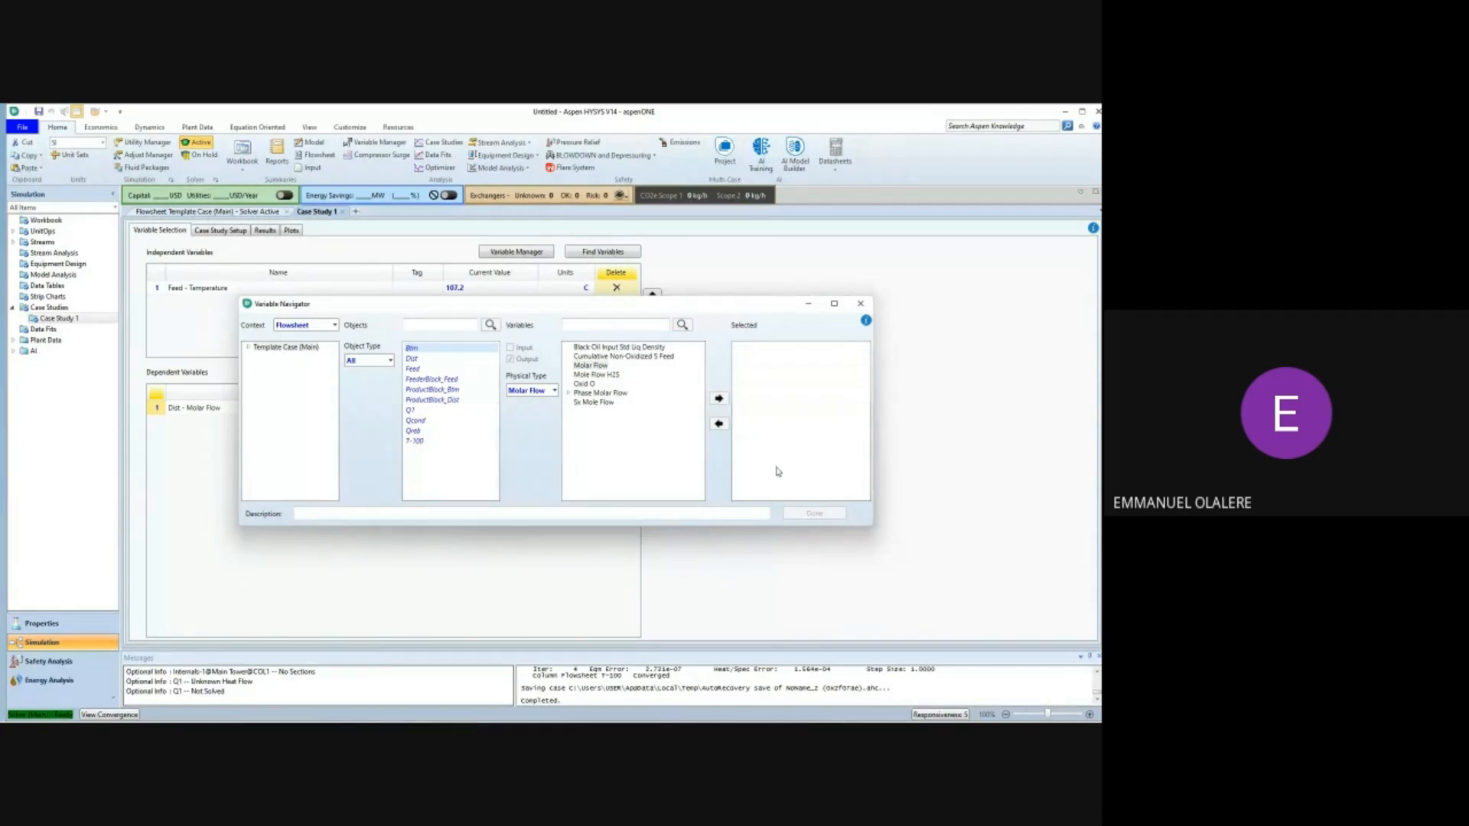
{"action": "left_click", "coordinate": [814, 514]}
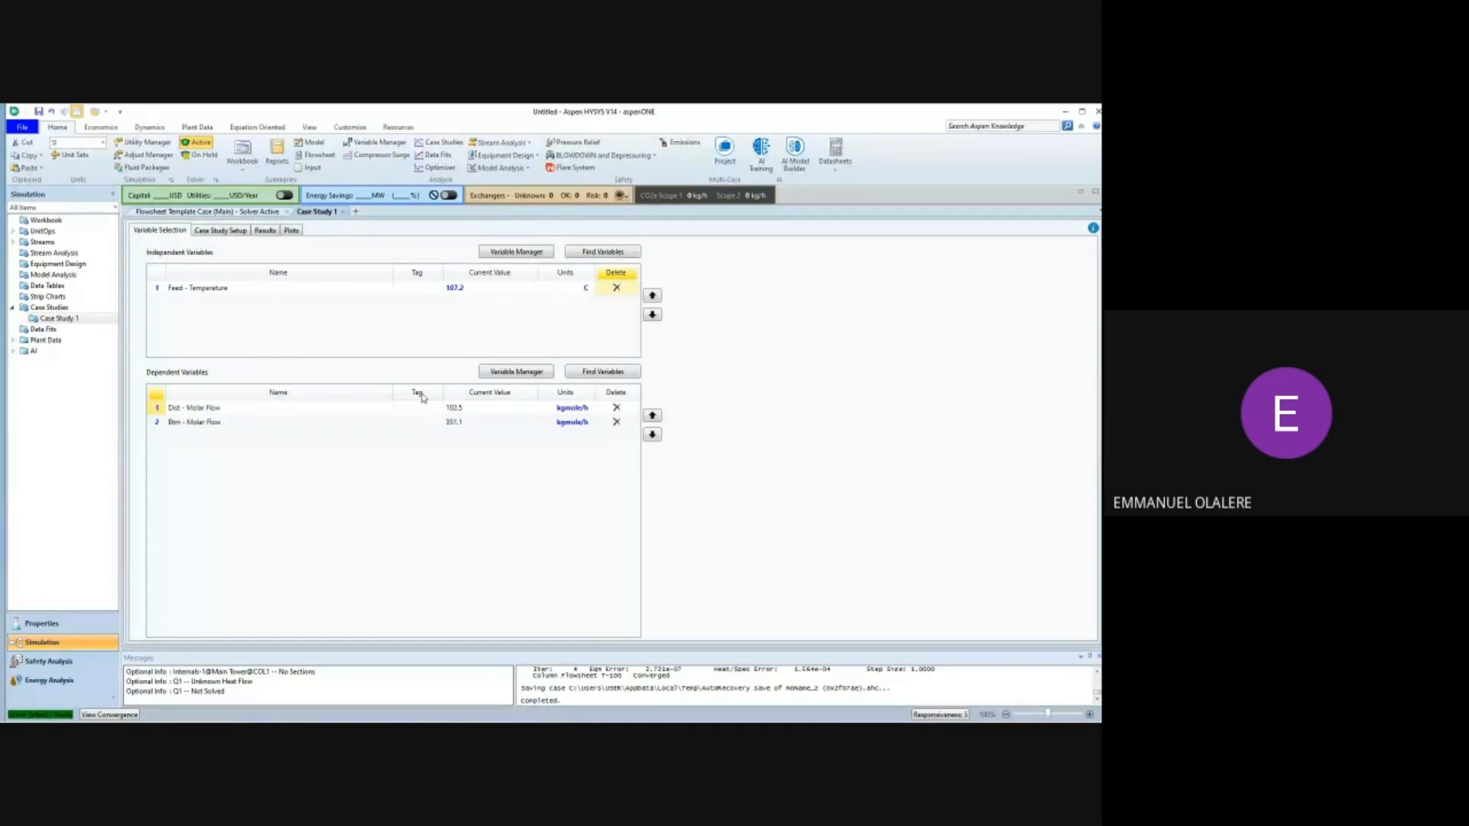
Set the Feed temperature's start value to 30 °C in the case study setup.
{"action": "left_click", "coordinate": [226, 231]}
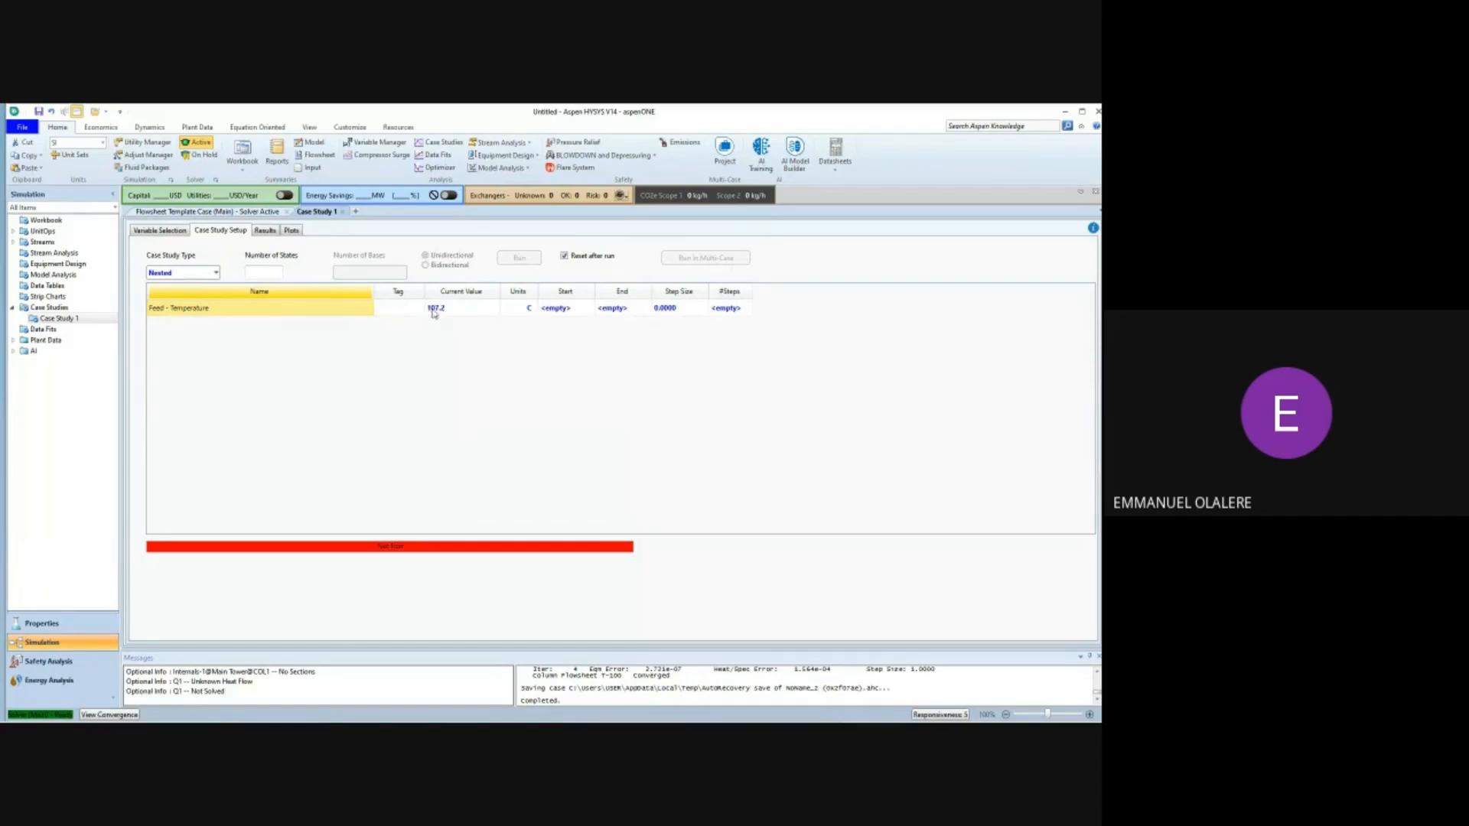
{"action": "left_click", "coordinate": [563, 309]}
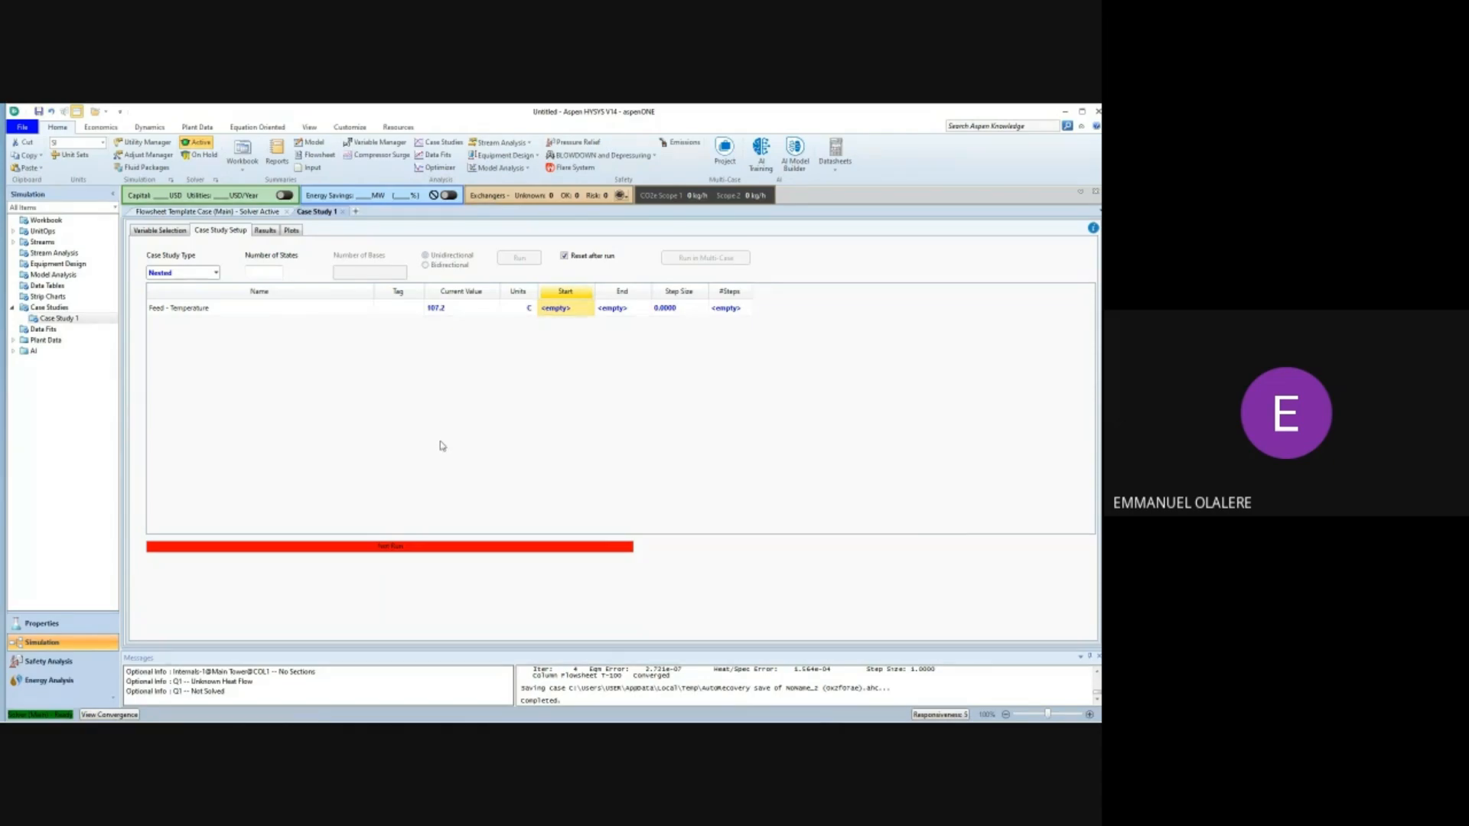
{"action": "type", "text": "30"}
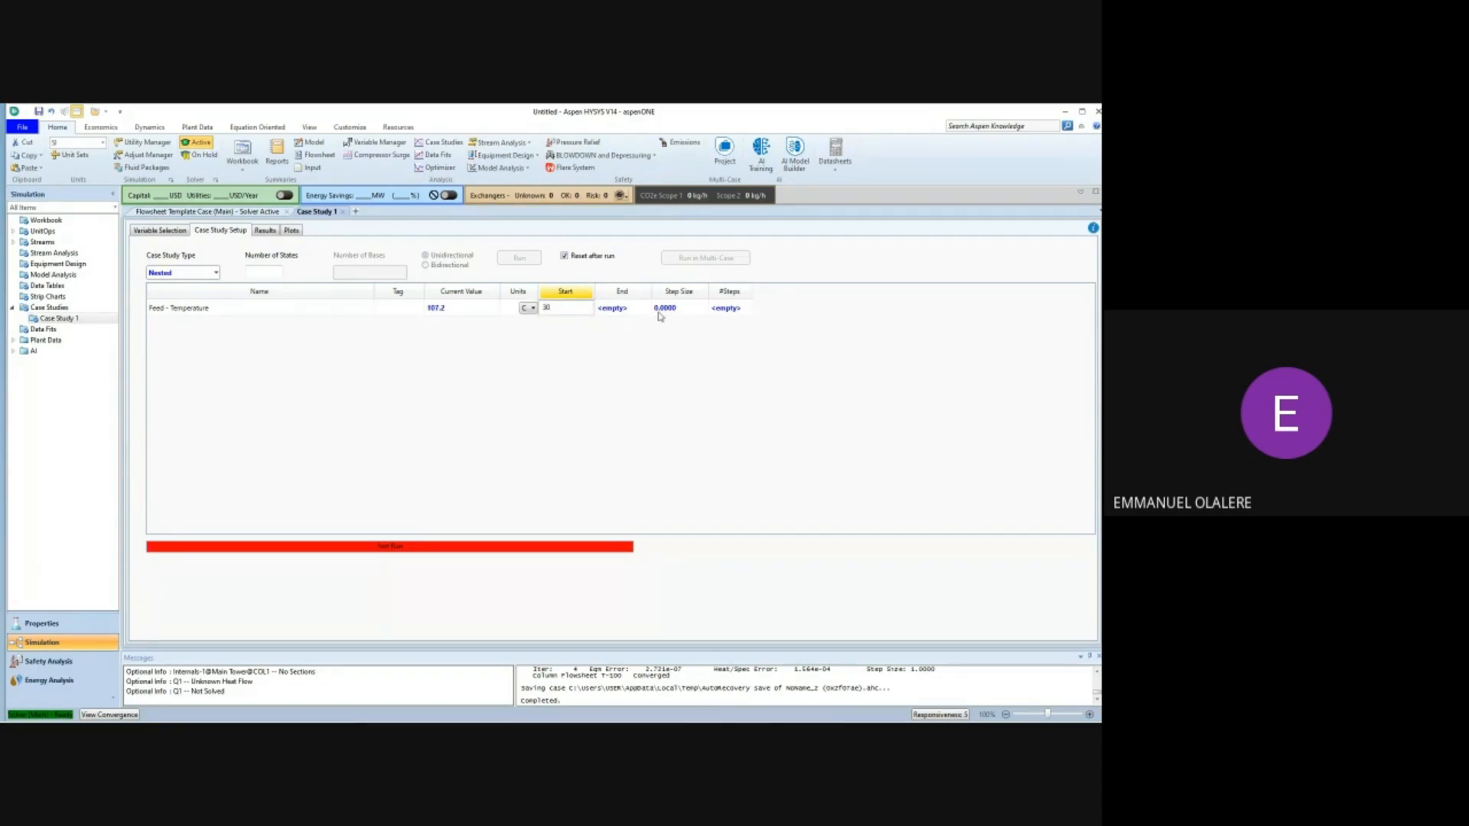
{"action": "left_click", "coordinate": [628, 313]}
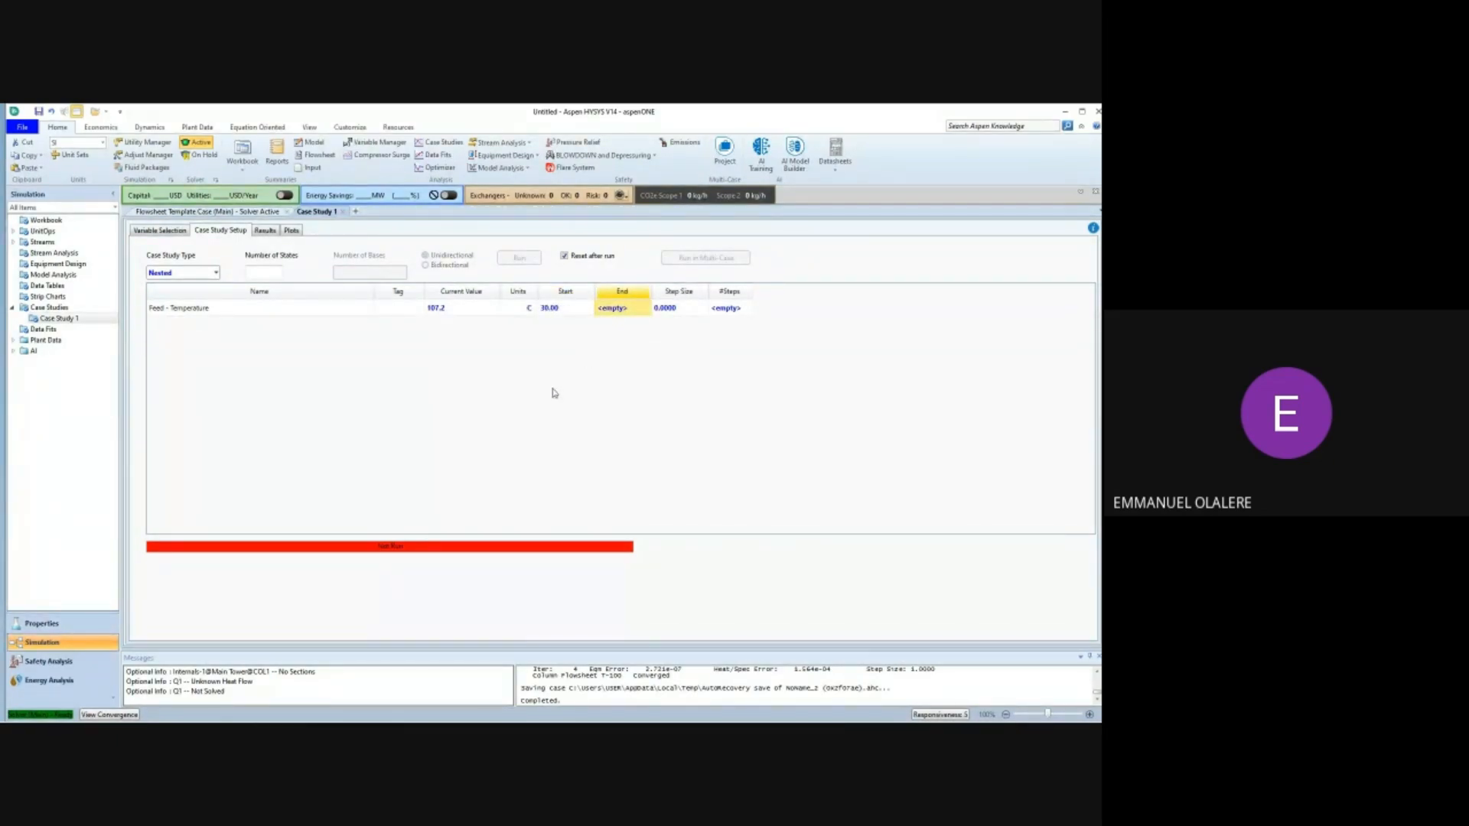
Set the feed temperature range's end to 120 °C with a step size of 10 and run the case study.
{"action": "type", "text": "120"}
{"action": "key", "text": "Tab"}
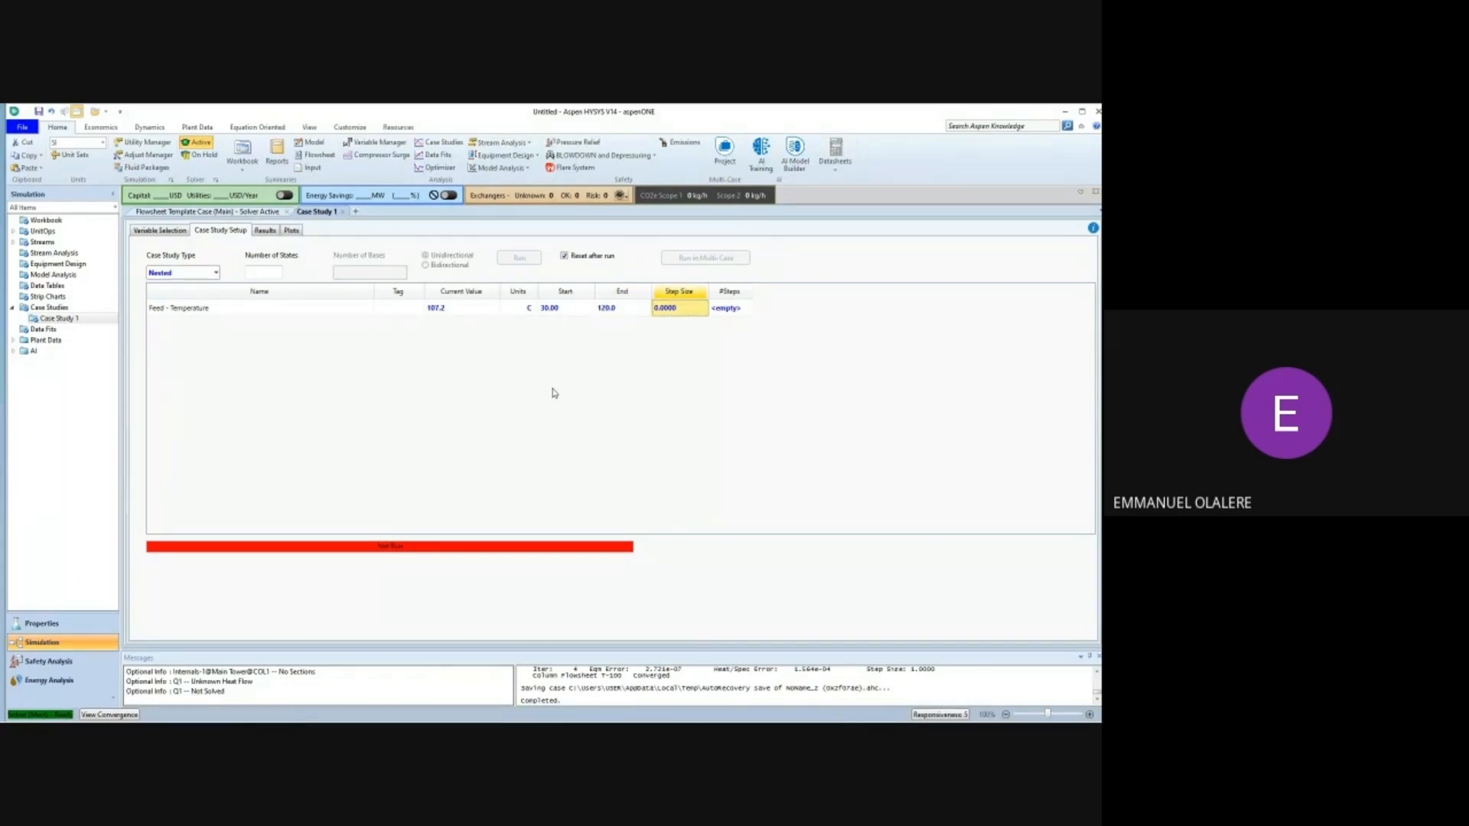
{"action": "type", "text": "10"}
{"action": "key", "text": "Tab"}
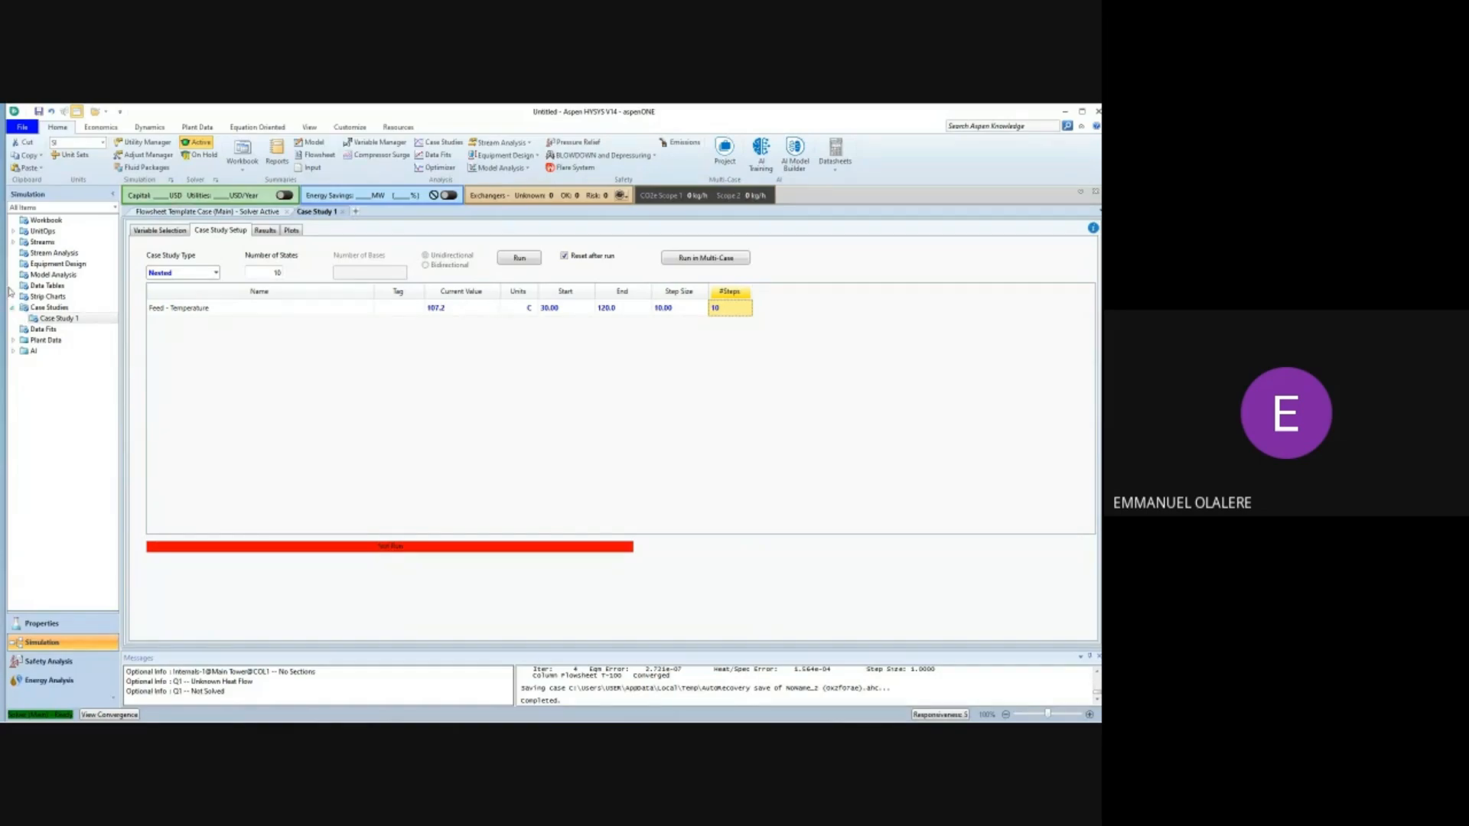
{"action": "left_click", "coordinate": [519, 259]}
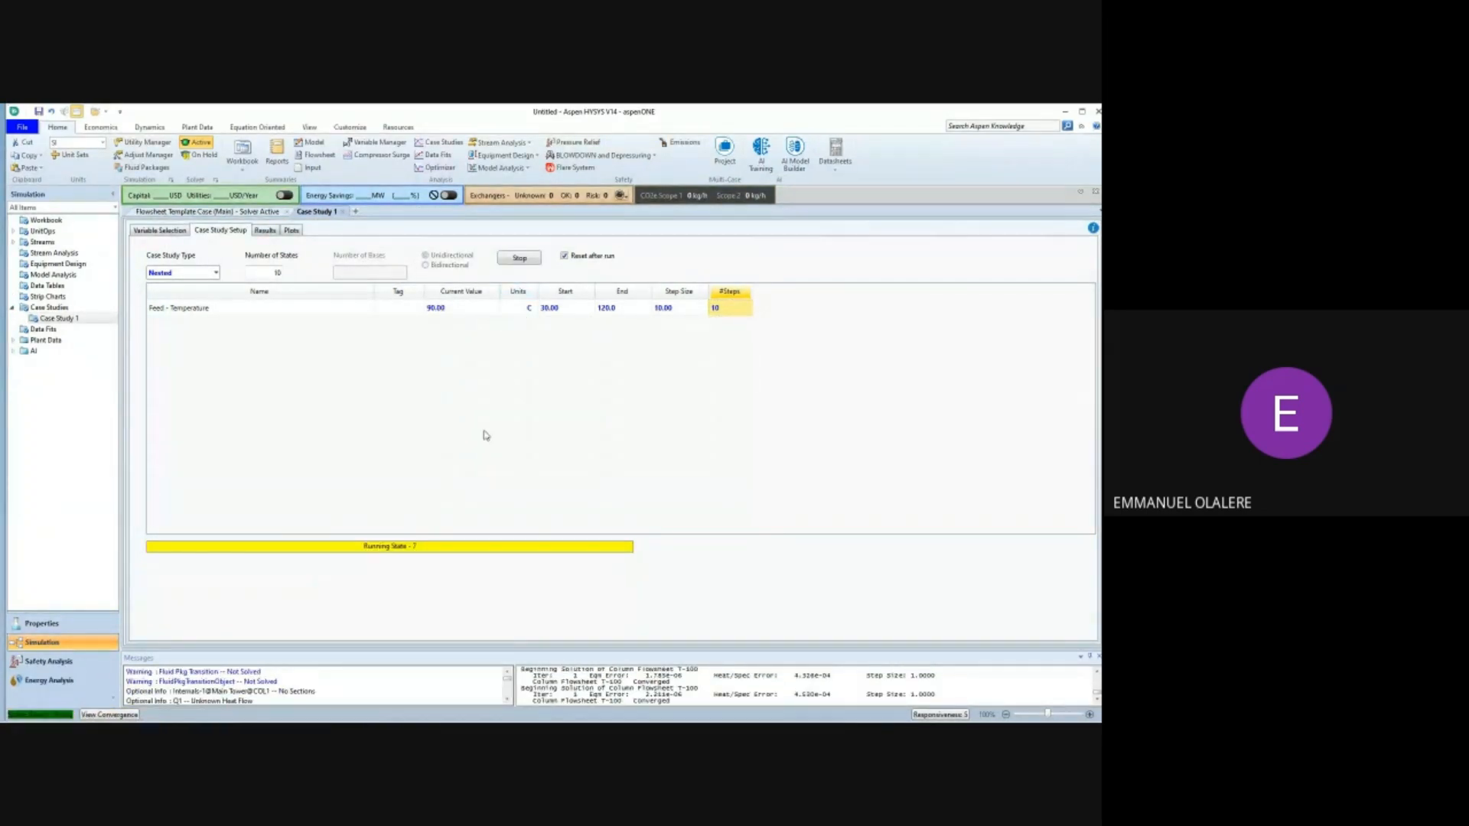
Review the case study results for Dist and Btm molar flow at each feed temperature against the study setup.
{"action": "left_click", "coordinate": [265, 231]}
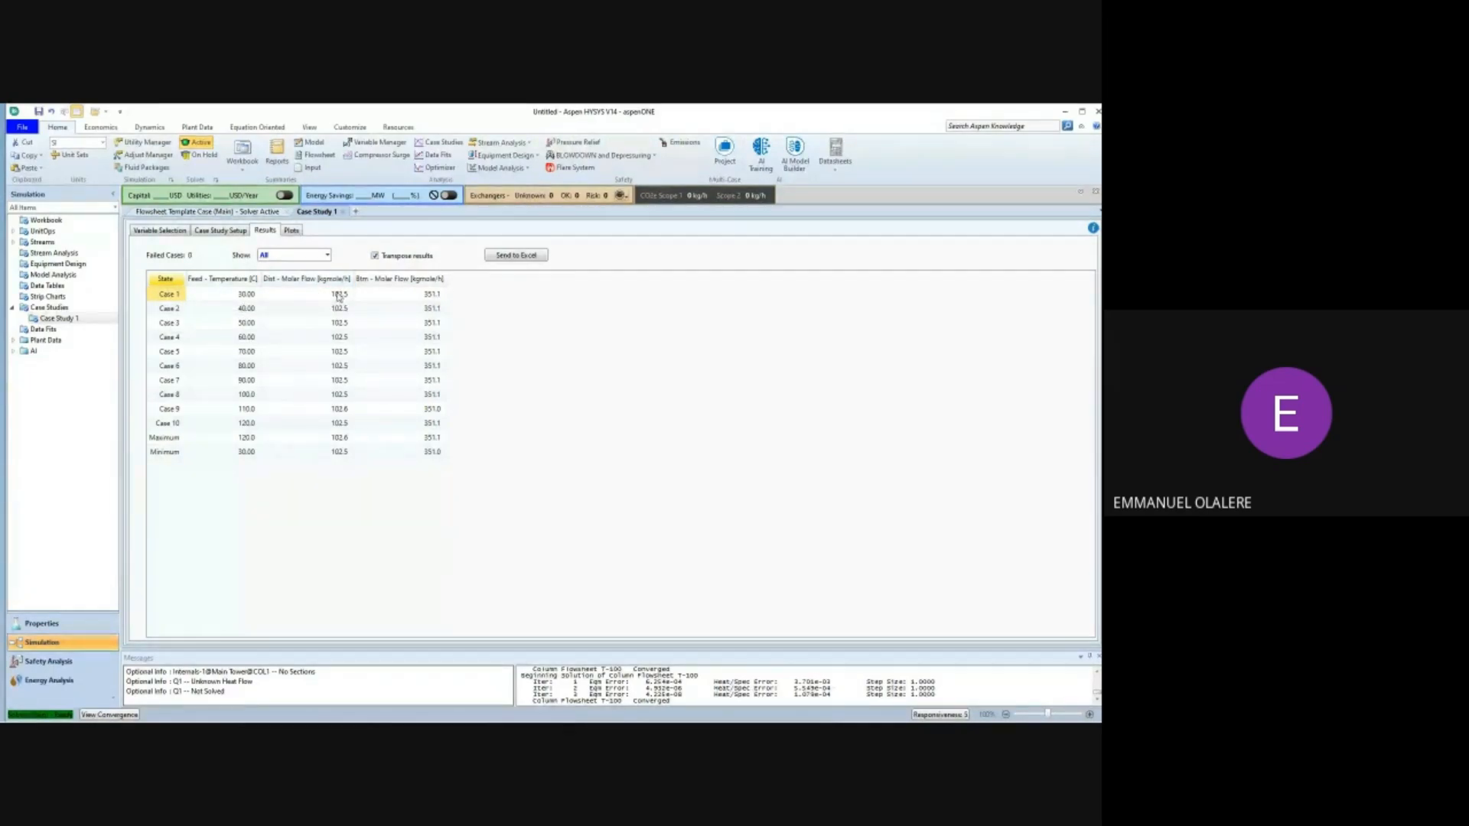
{"action": "mouse_move", "coordinate": [344, 300]}
{"action": "mouse_move", "coordinate": [442, 302]}
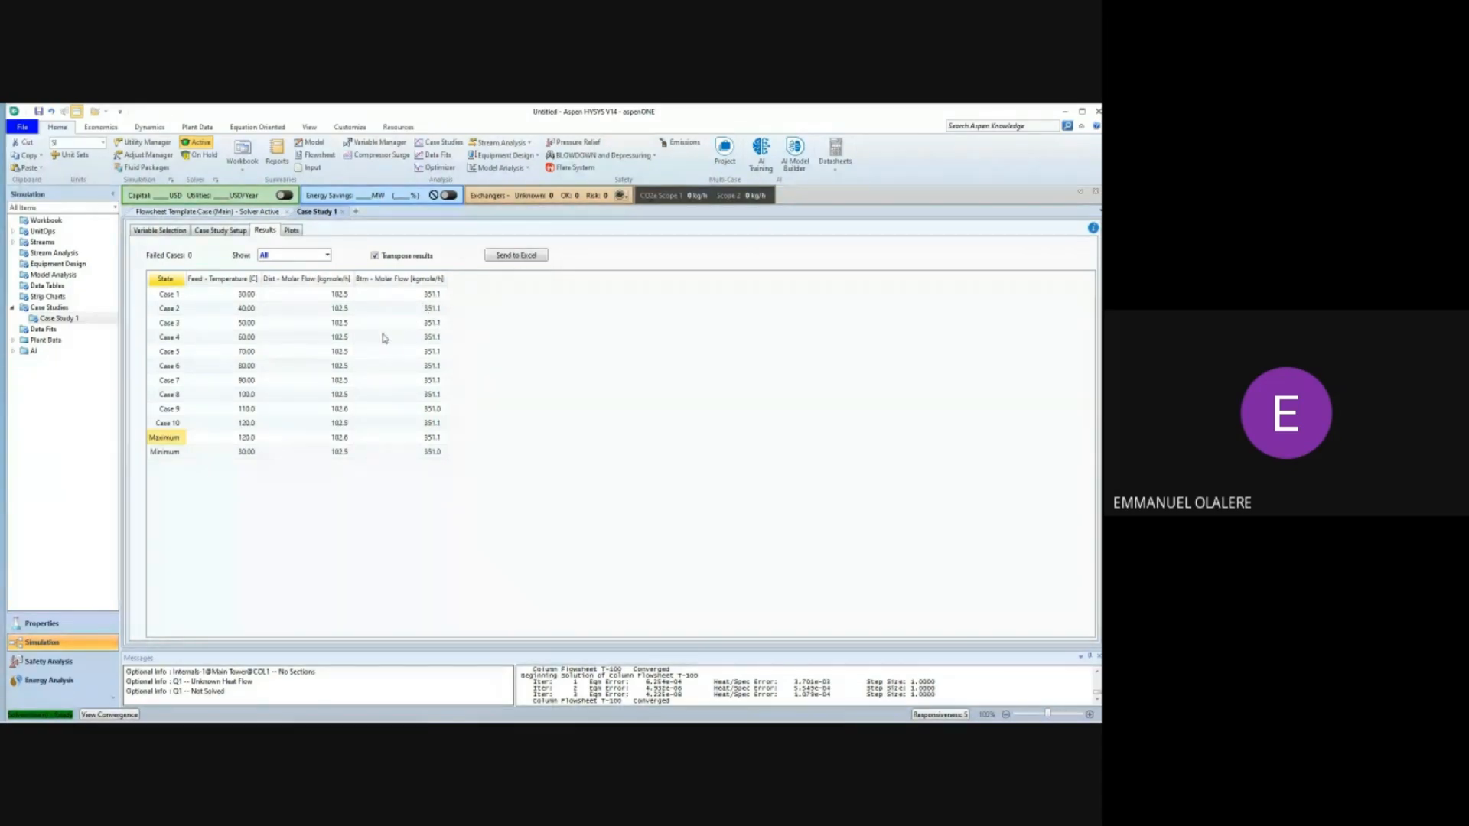
{"action": "left_click", "coordinate": [221, 231]}
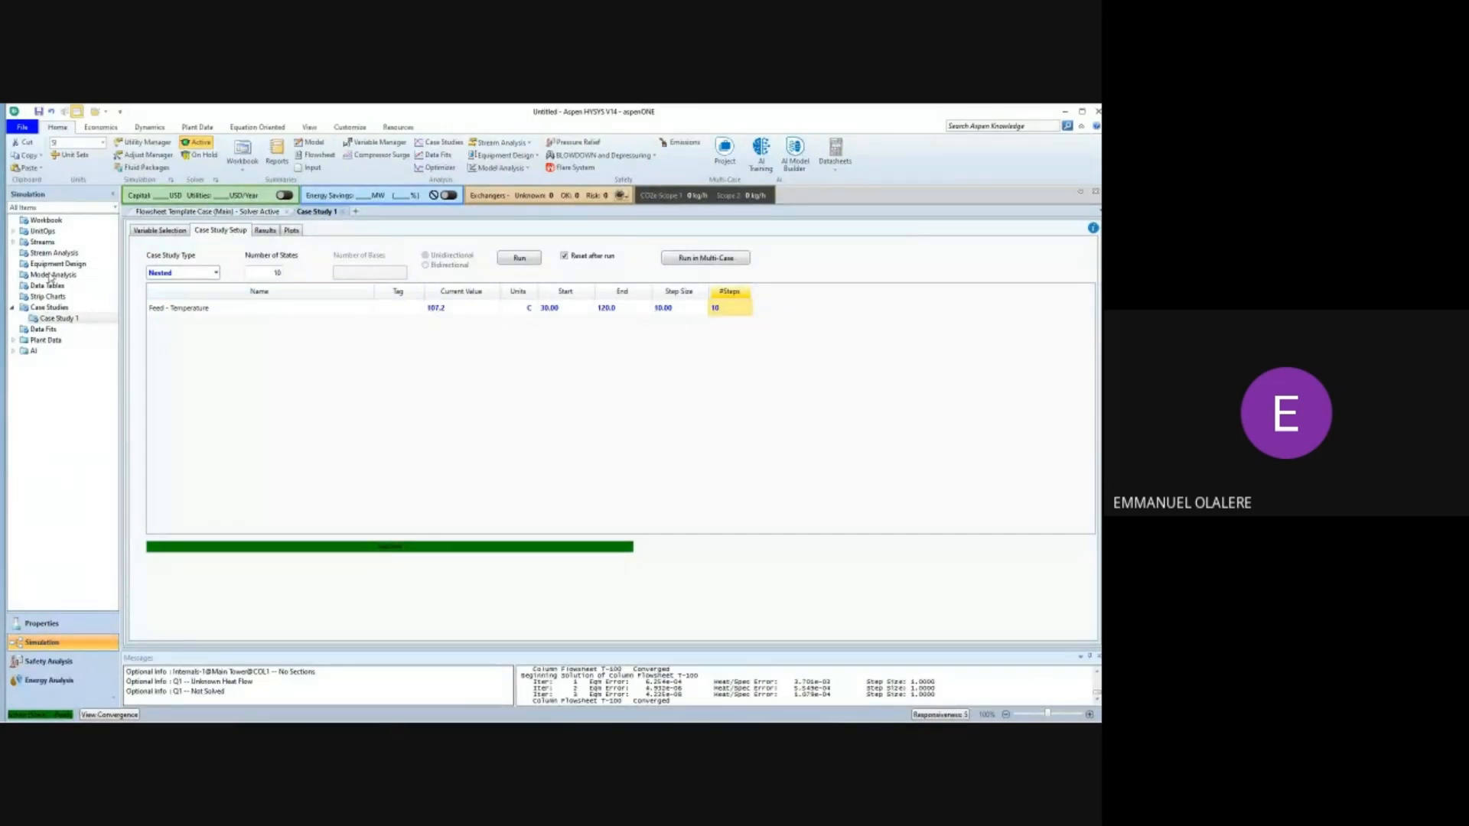
{"action": "left_click", "coordinate": [266, 231]}
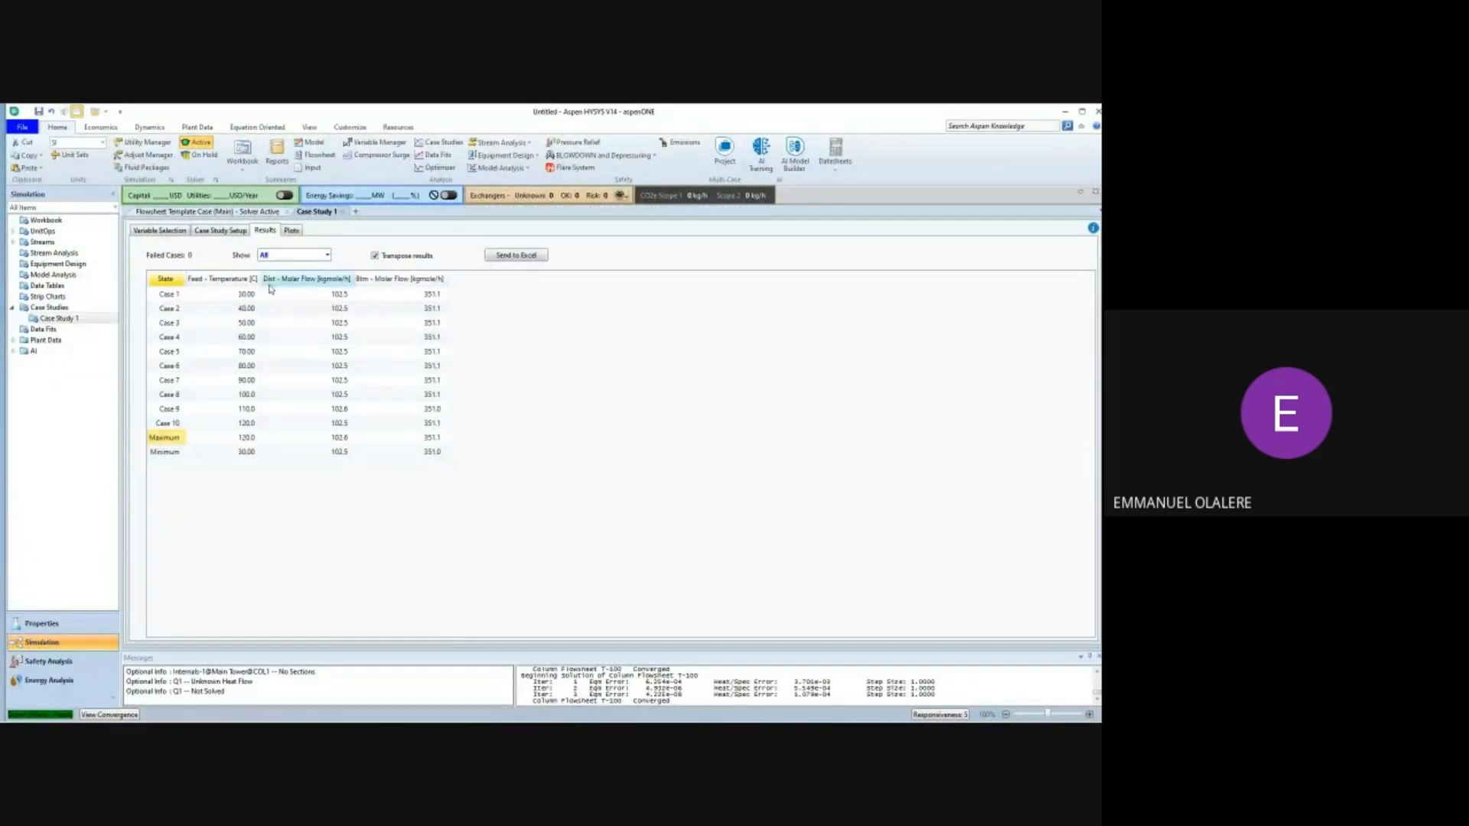
{"action": "left_click", "coordinate": [237, 233]}
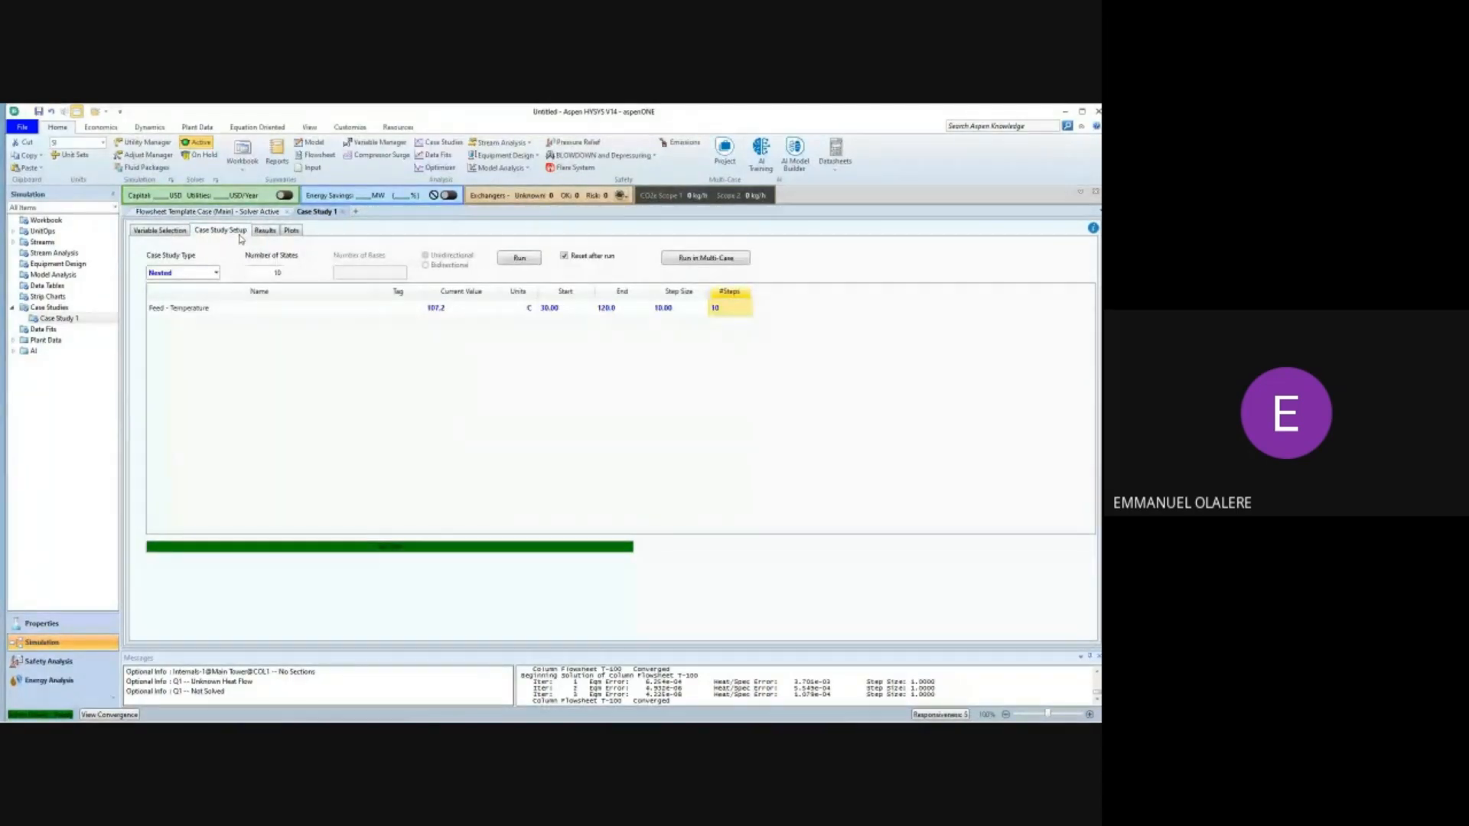
Check the molar flow of the Dist stream on the main flowsheet.
{"action": "left_click", "coordinate": [195, 212]}
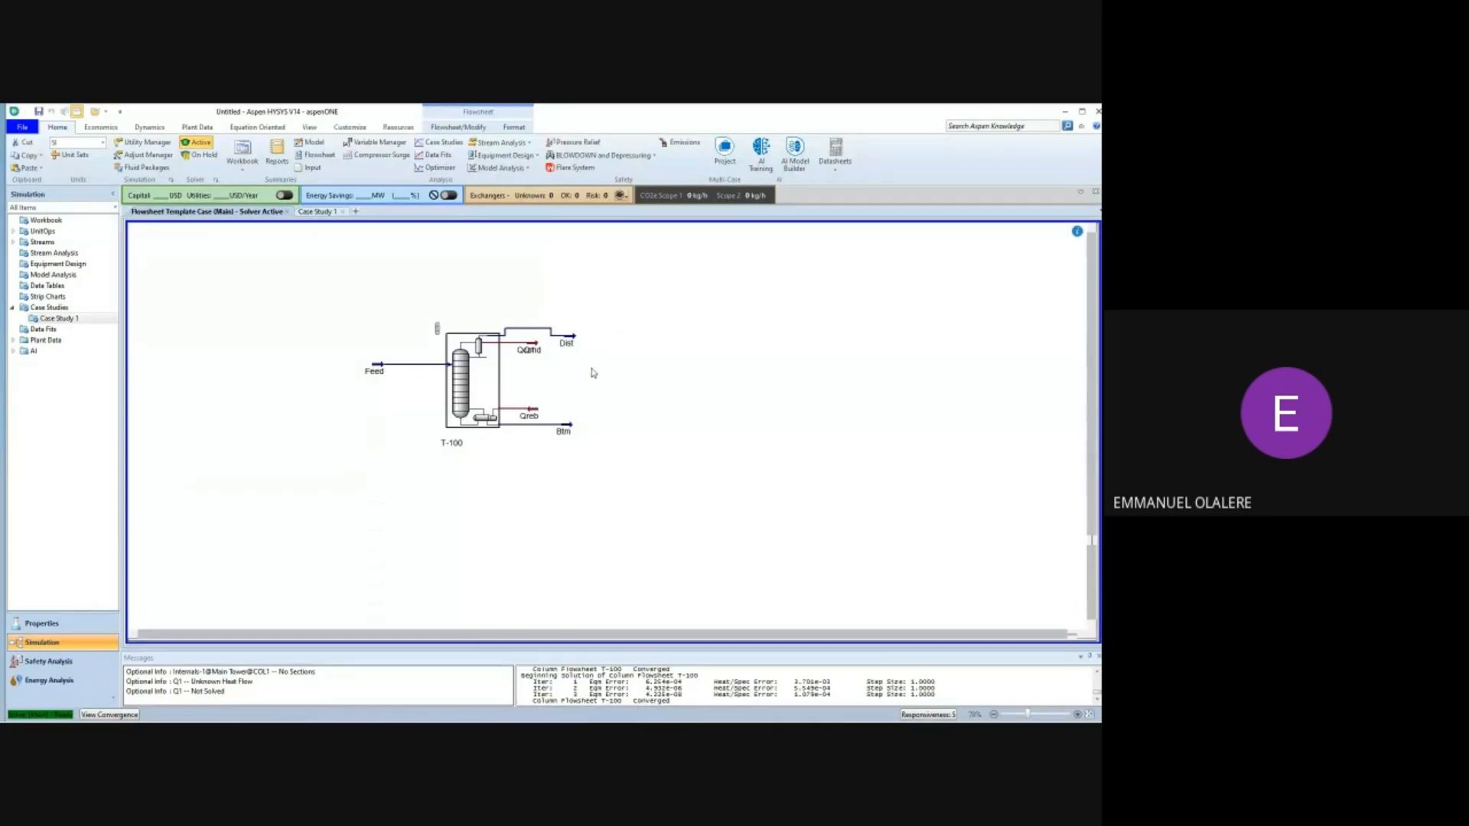
{"action": "mouse_move", "coordinate": [563, 350]}
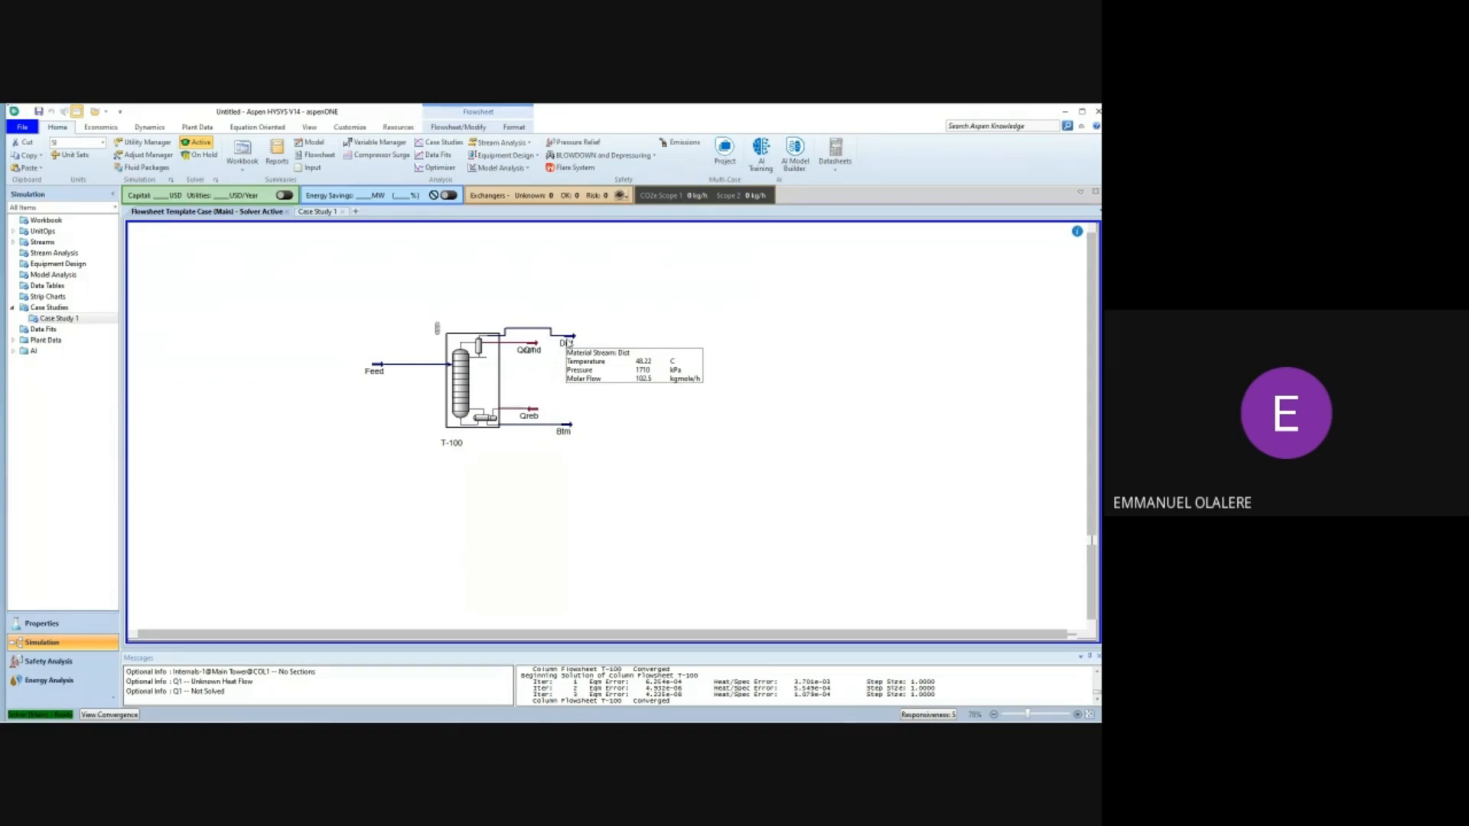
{"action": "double_click", "coordinate": [556, 335]}
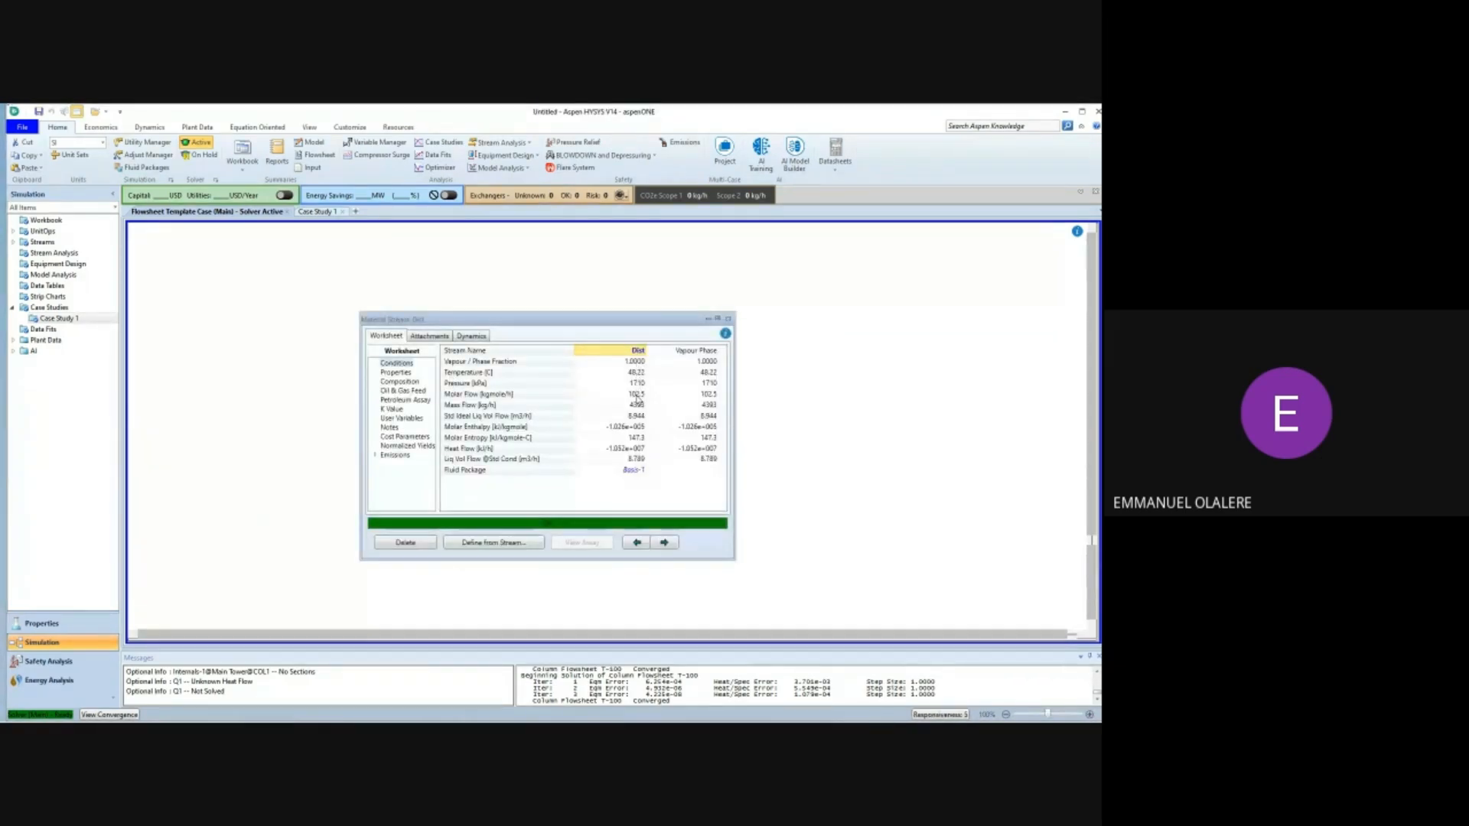
{"action": "left_click", "coordinate": [637, 396]}
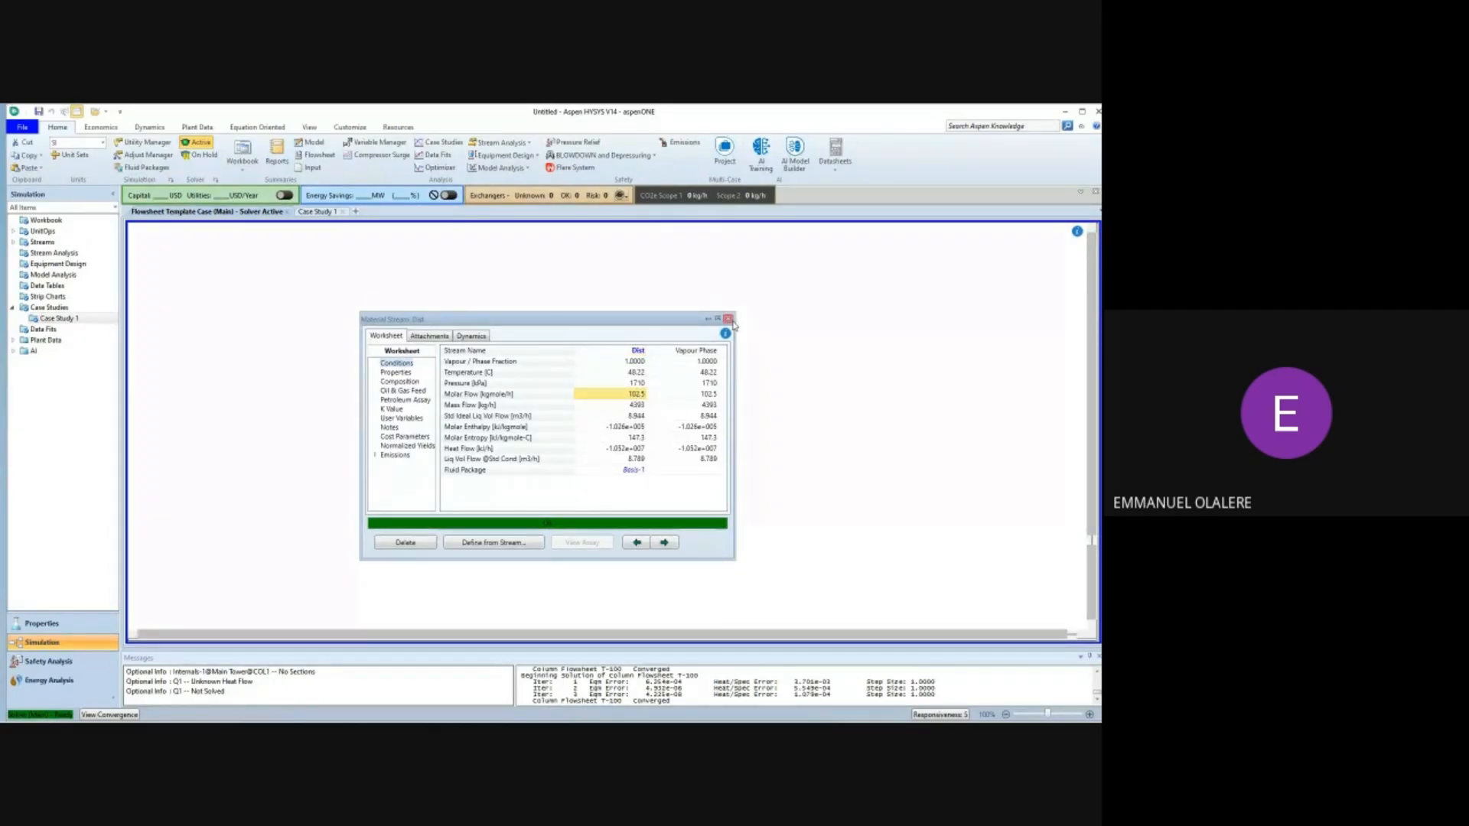
{"action": "left_click", "coordinate": [728, 319]}
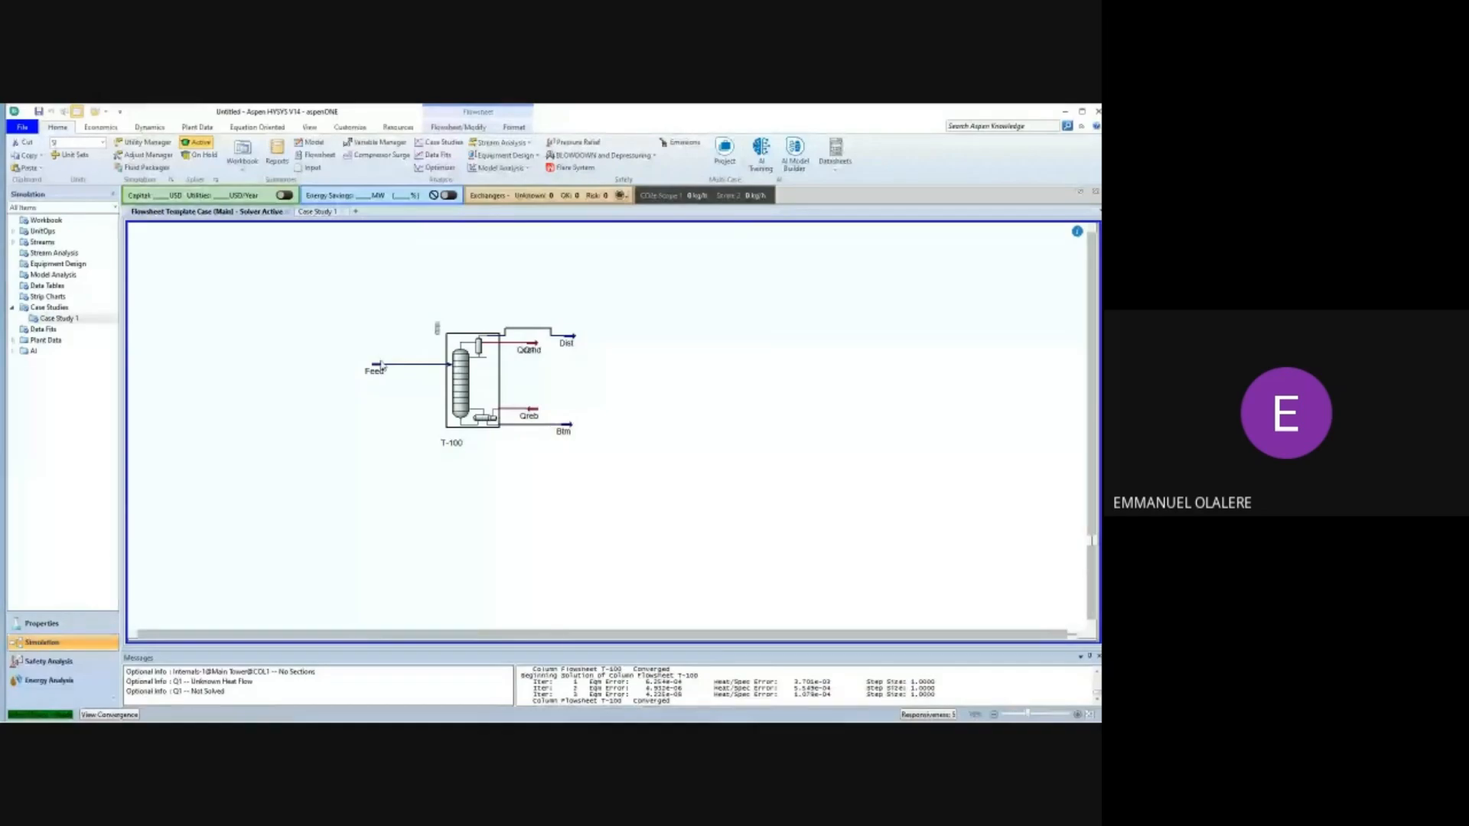
Set the Feed stream's temperature to 90 °C.
{"action": "left_click", "coordinate": [382, 368]}
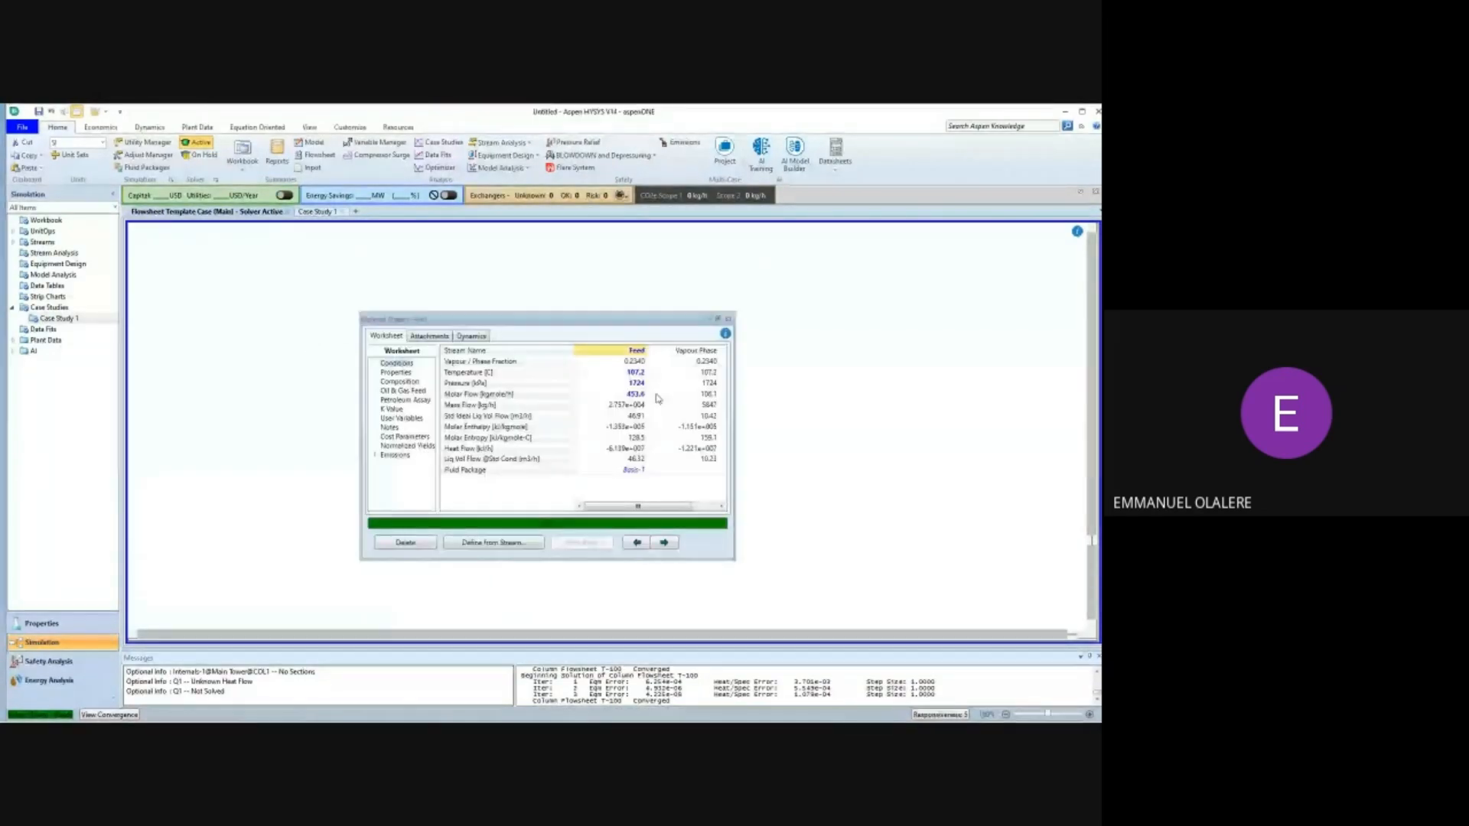
{"action": "left_click", "coordinate": [633, 372]}
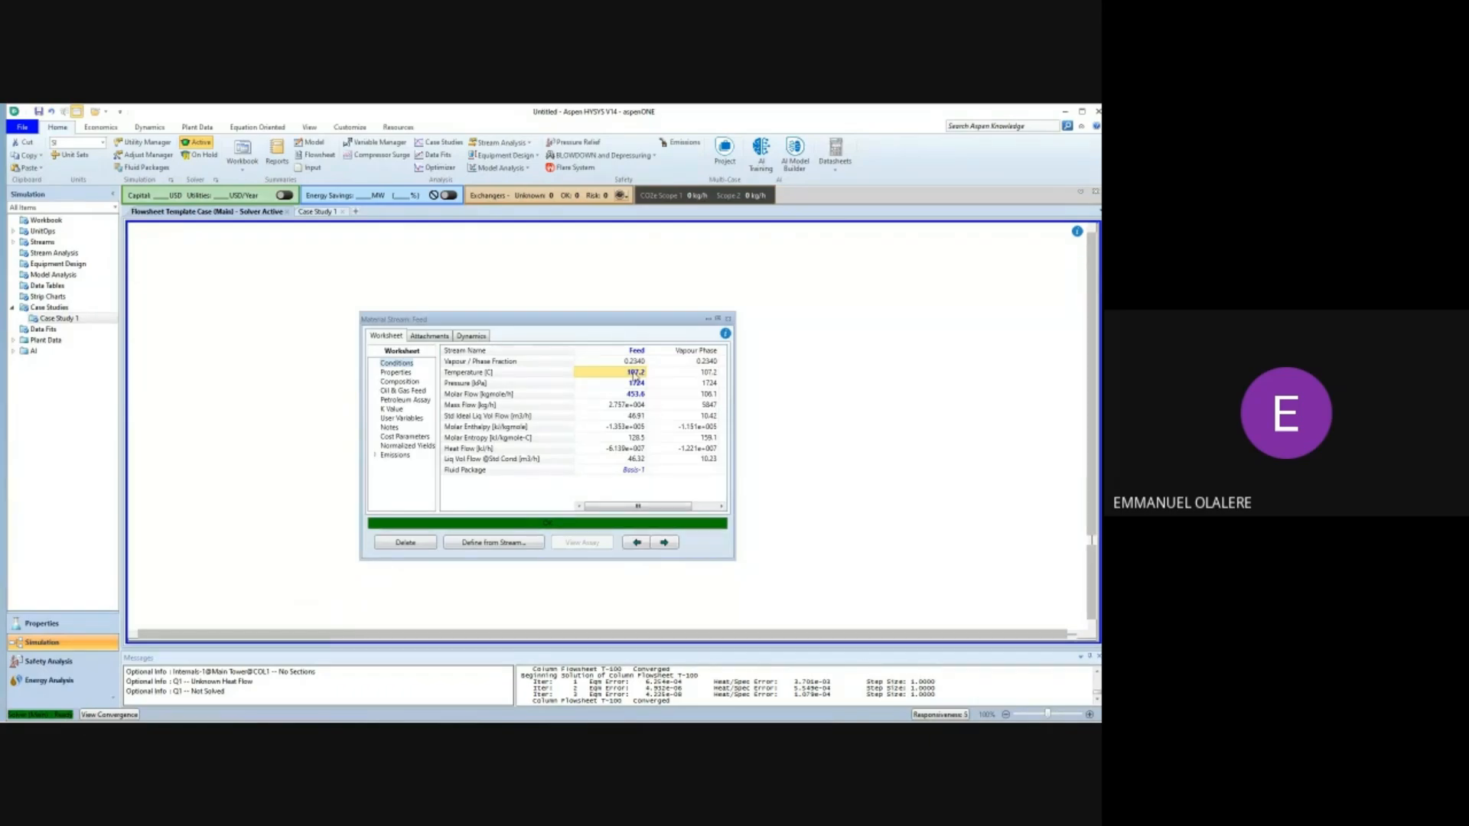
{"action": "type", "text": "90"}
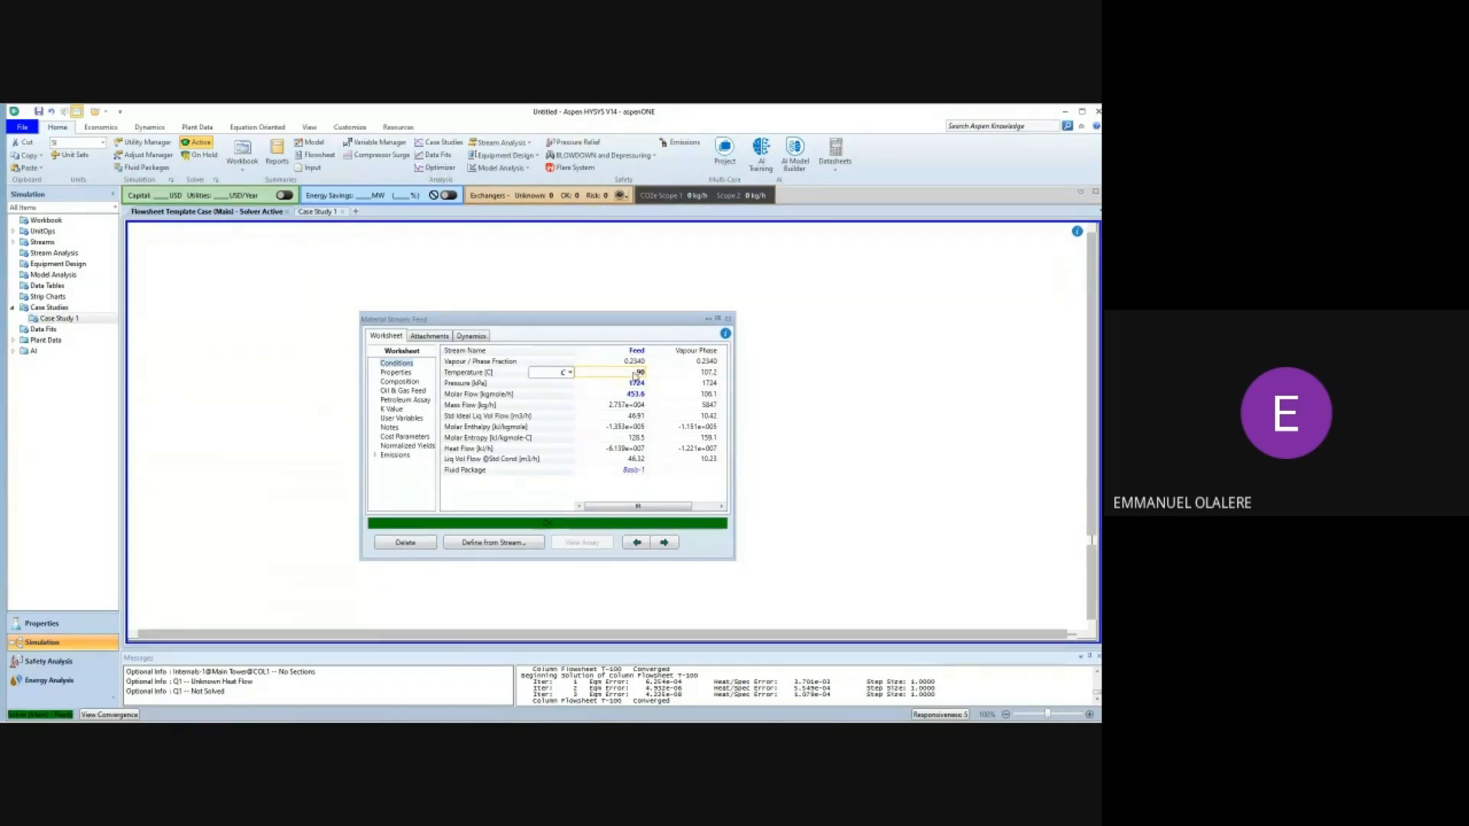
{"action": "key", "text": "Return"}
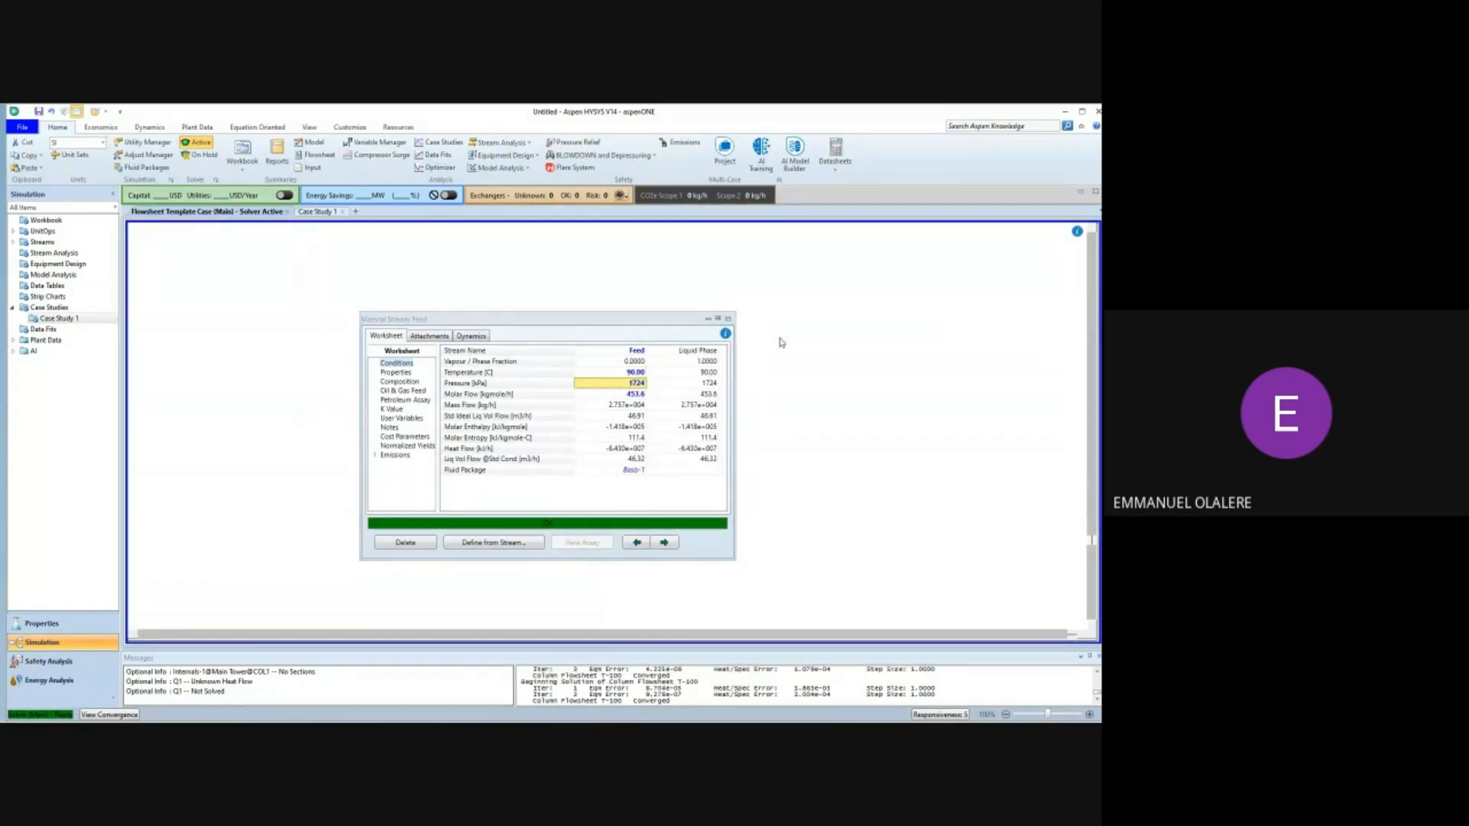
{"action": "left_click", "coordinate": [728, 321]}
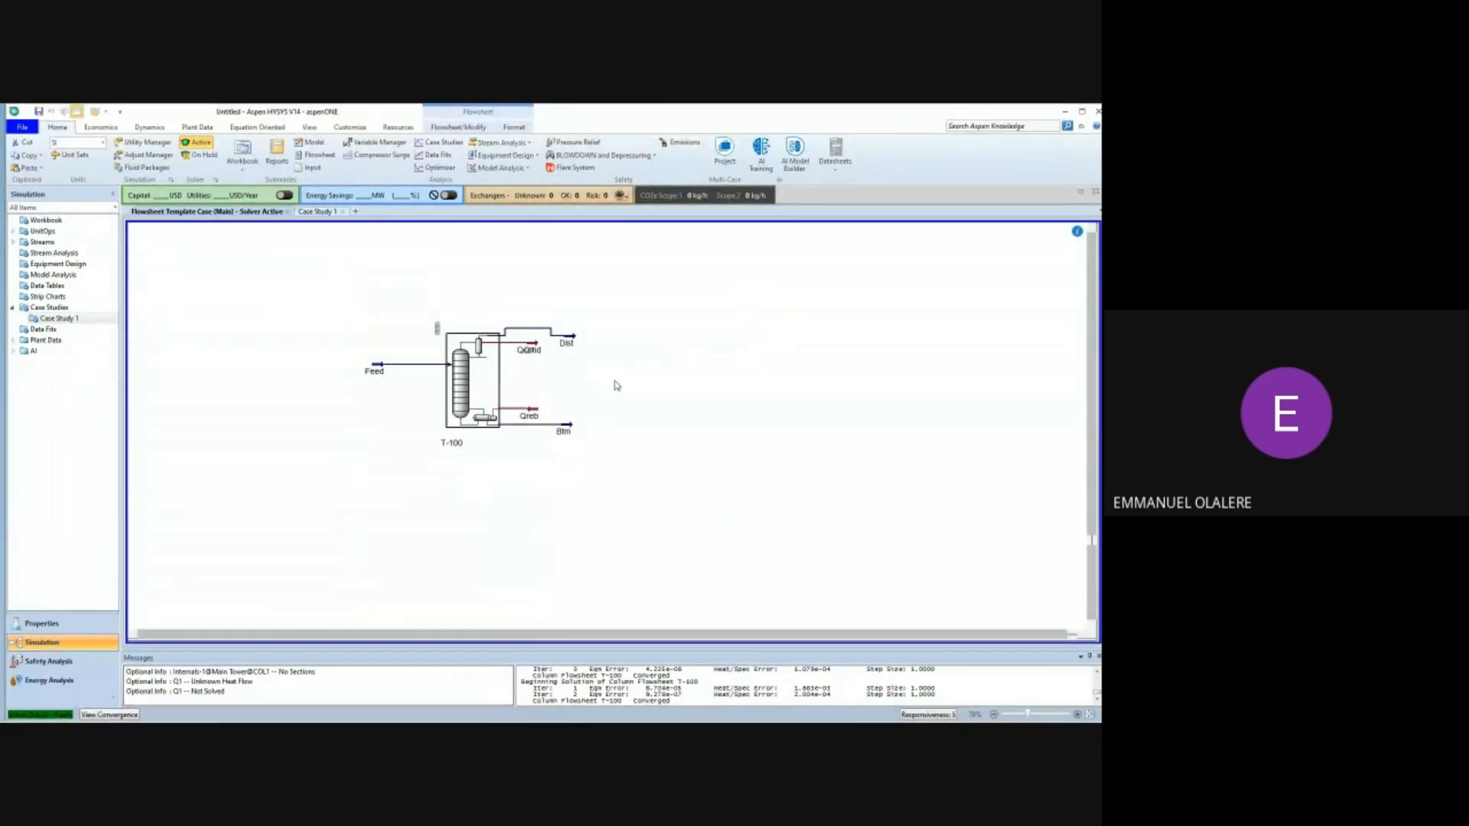
Inspect the Dist stream's conditions again to compare its molar flow at the new feed temperature.
{"action": "mouse_move", "coordinate": [571, 343]}
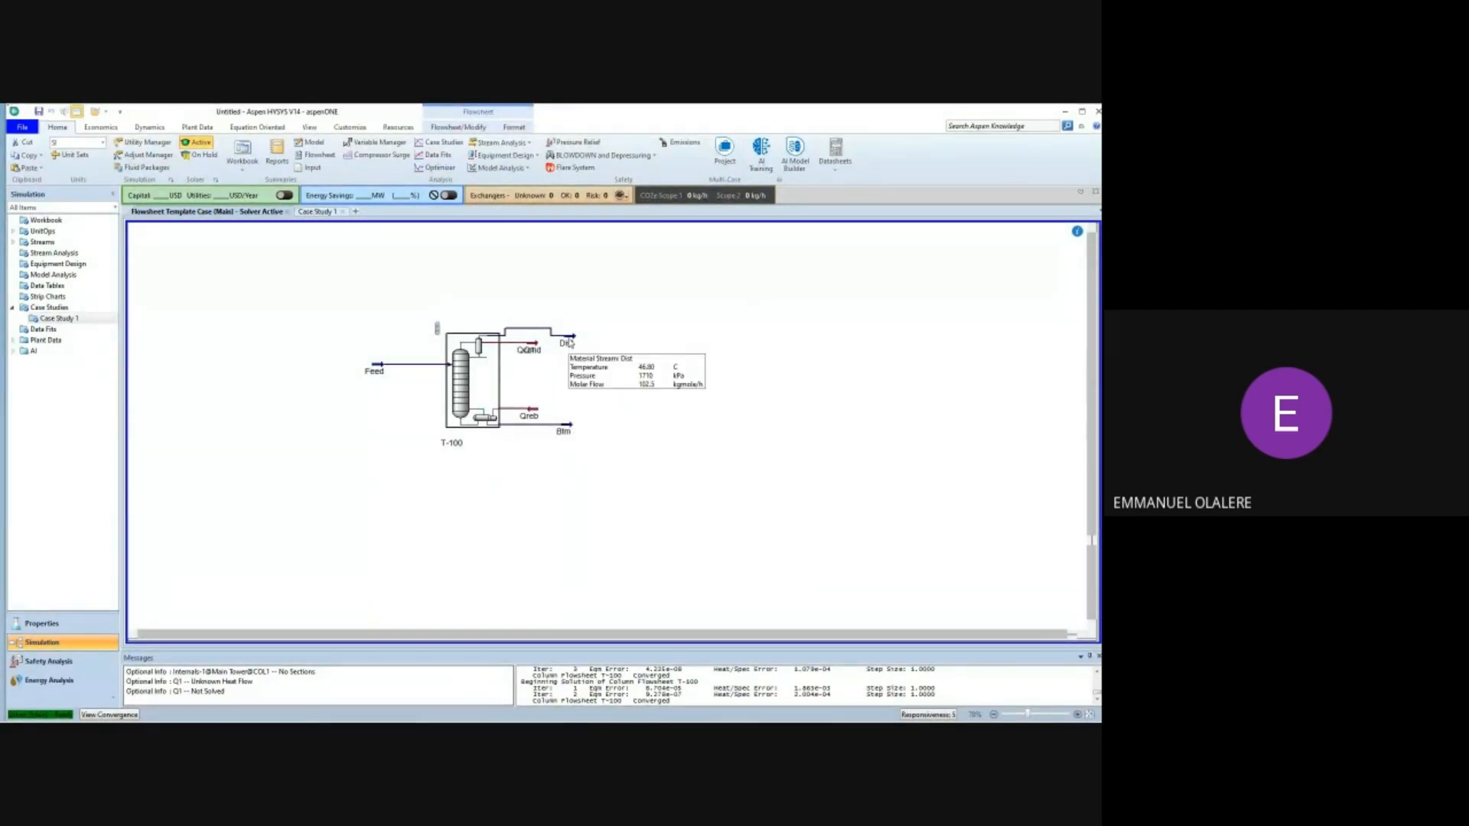
{"action": "left_click", "coordinate": [570, 343]}
{"action": "double_click", "coordinate": [570, 344]}
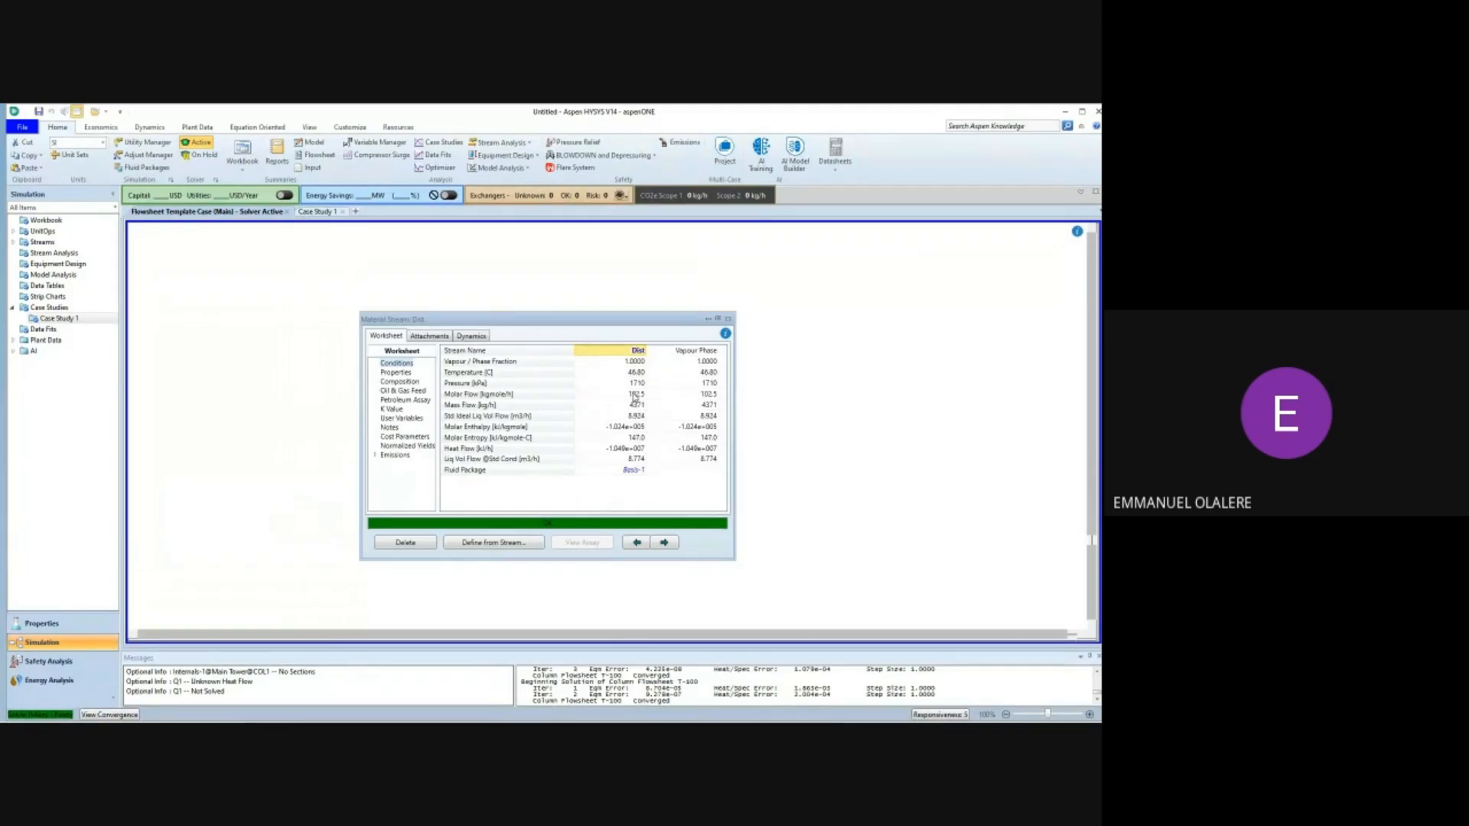
{"action": "mouse_move", "coordinate": [634, 397]}
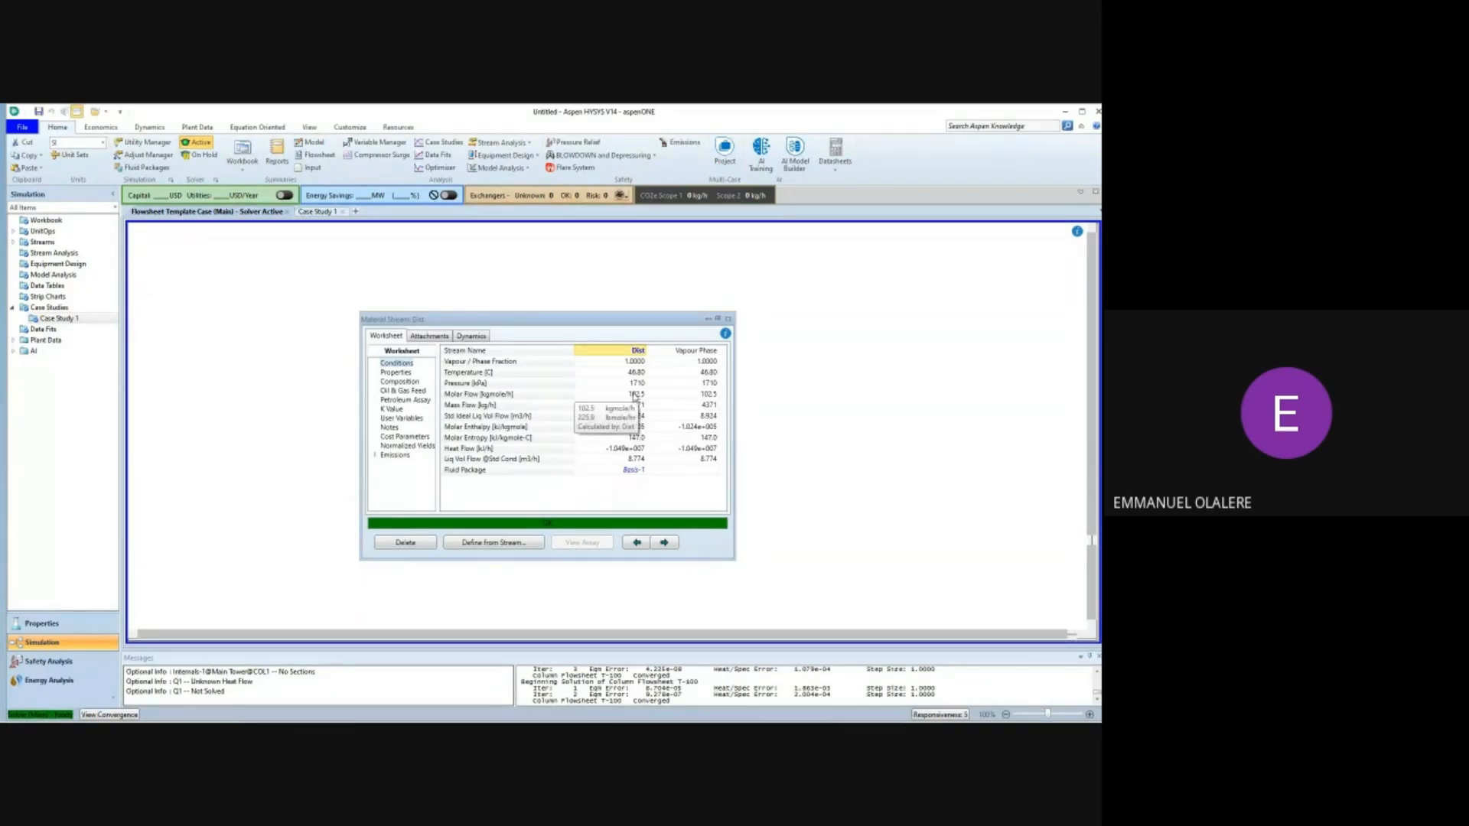
{"action": "left_click", "coordinate": [728, 320]}
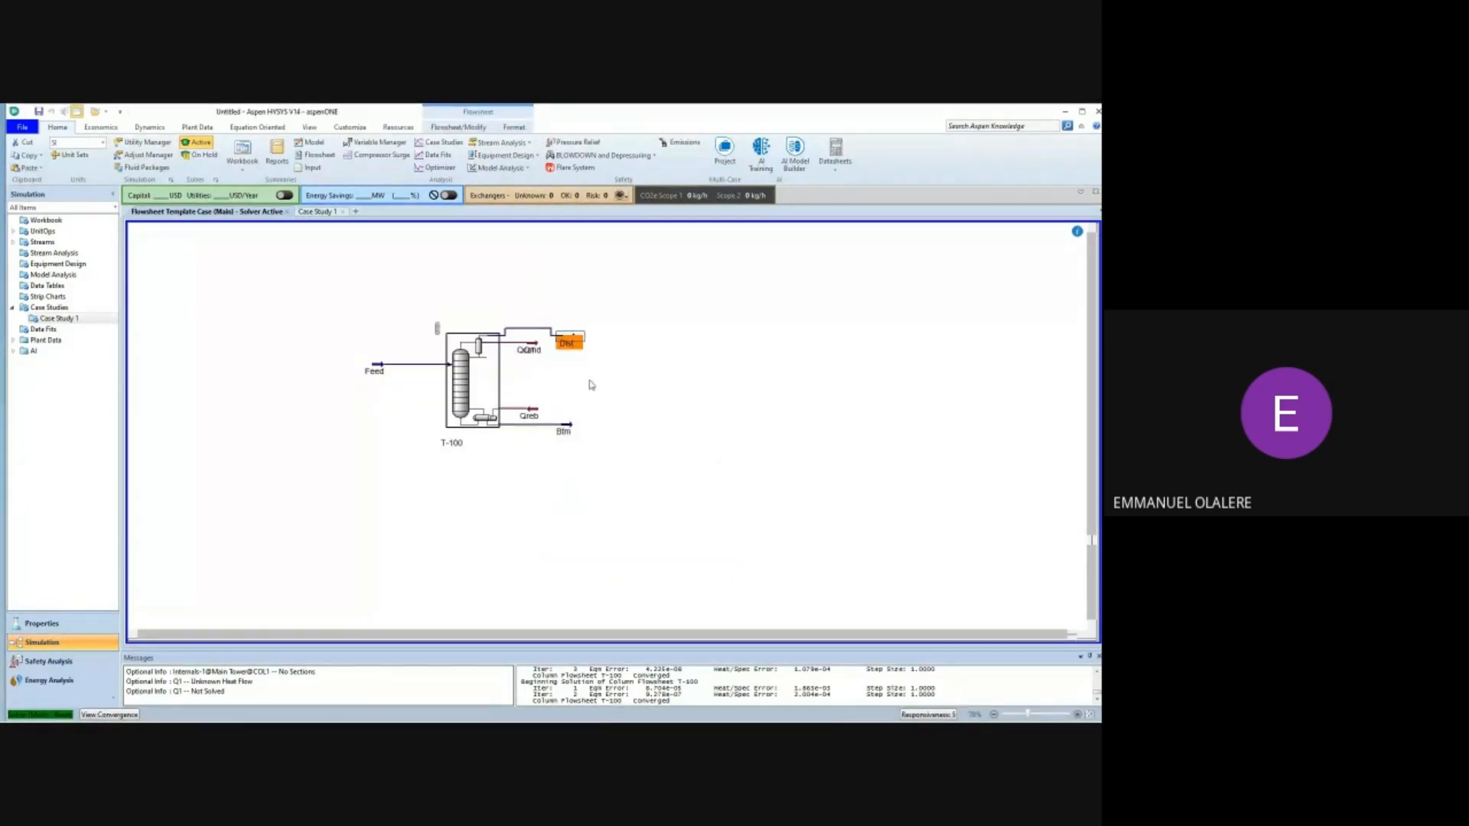
Add a Column Component Flow specification to column T-100.
{"action": "left_click", "coordinate": [621, 377]}
{"action": "left_click", "coordinate": [459, 380]}
{"action": "double_click", "coordinate": [458, 376]}
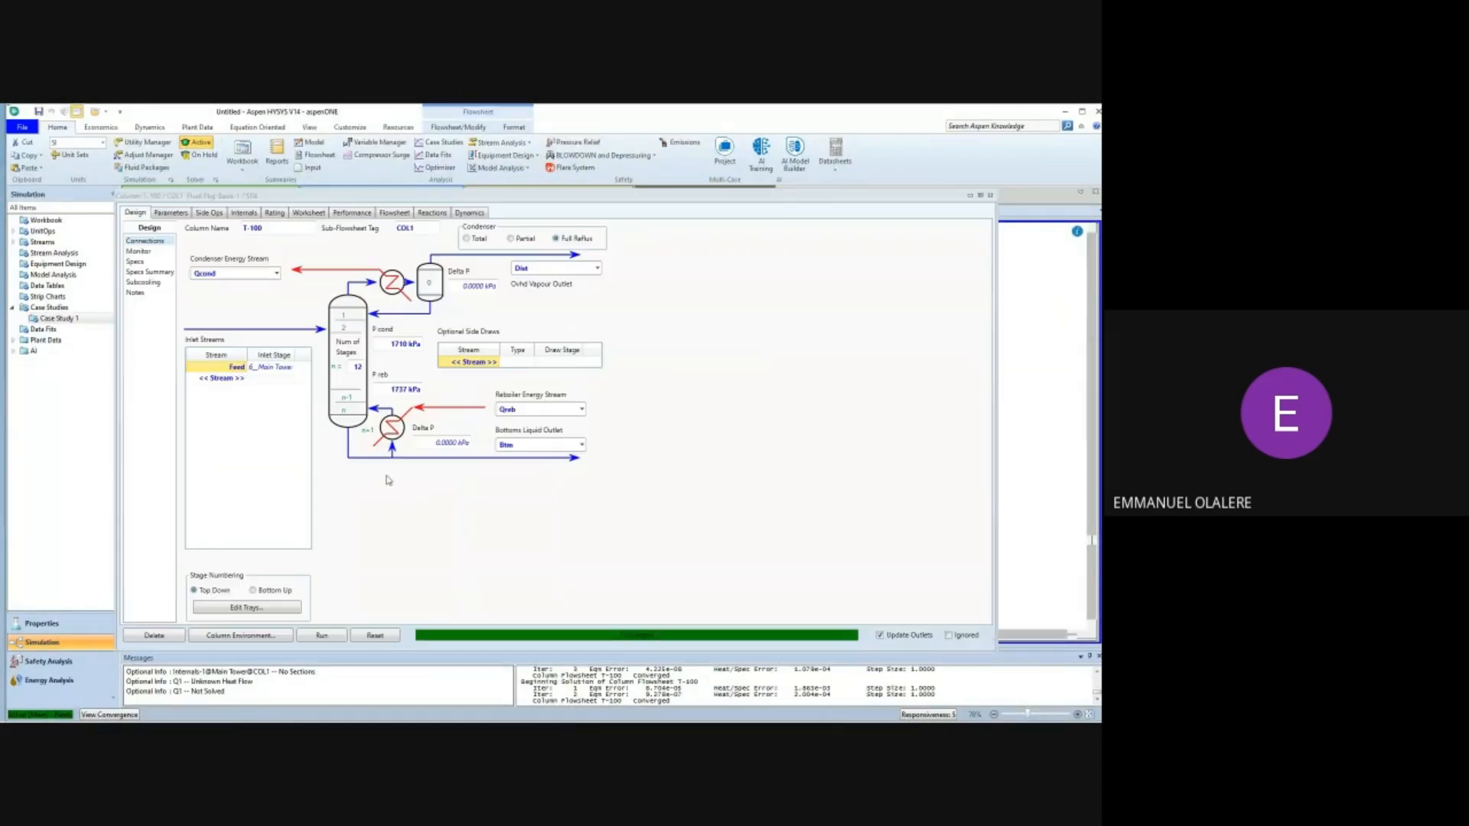
{"action": "left_click", "coordinate": [152, 253]}
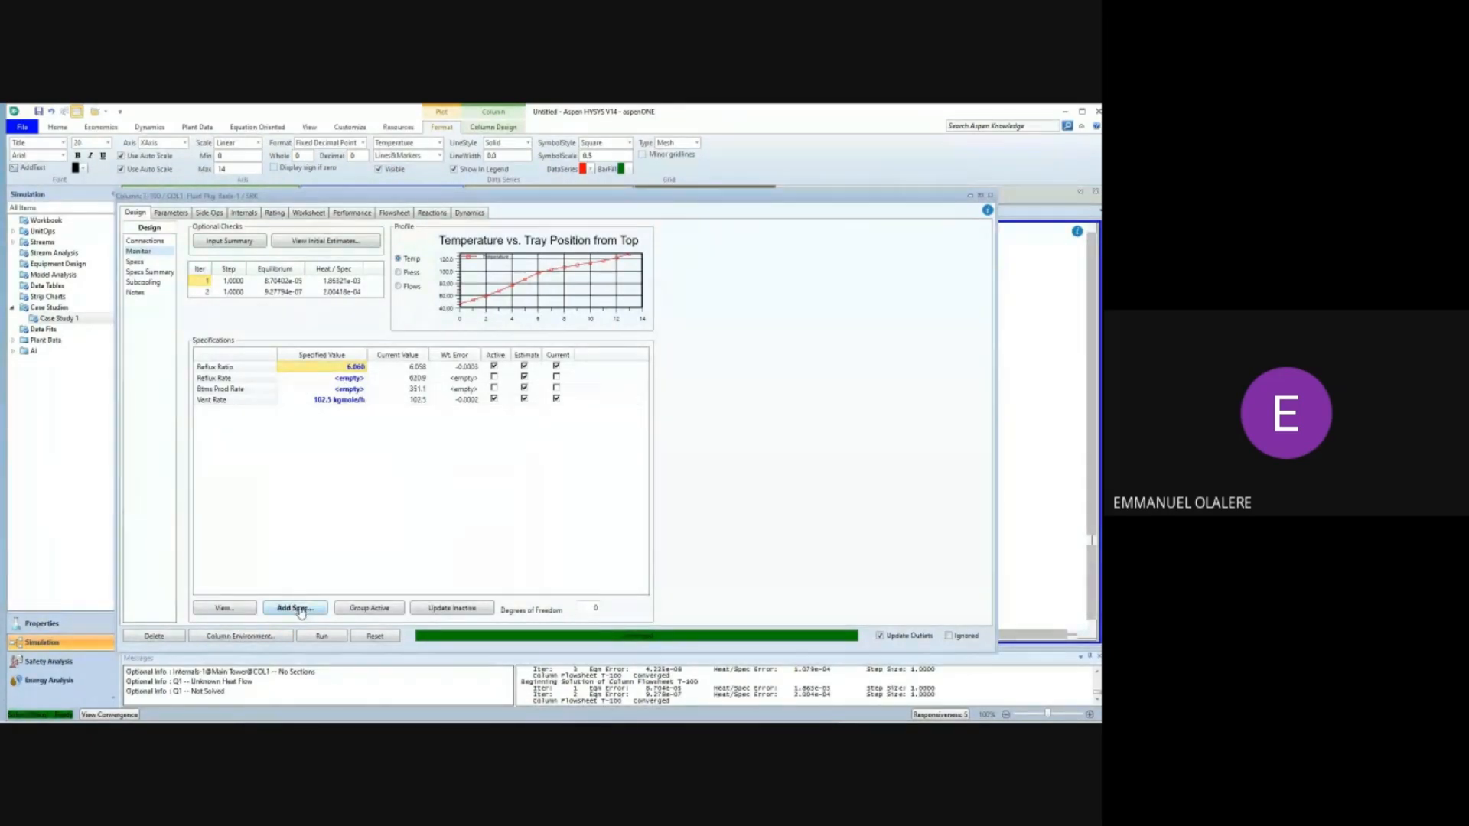
{"action": "left_click", "coordinate": [297, 609]}
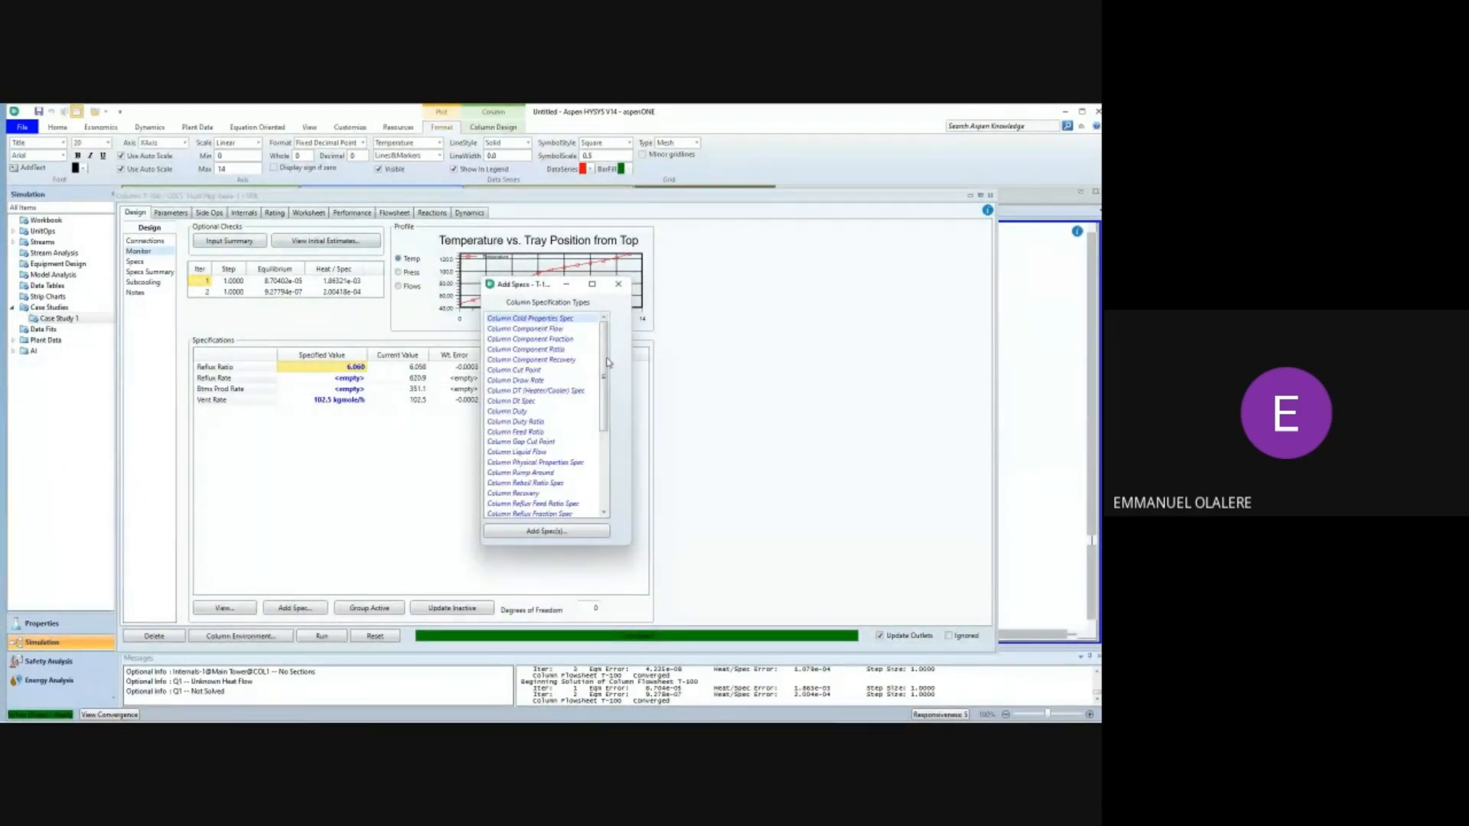
{"action": "left_click", "coordinate": [545, 329]}
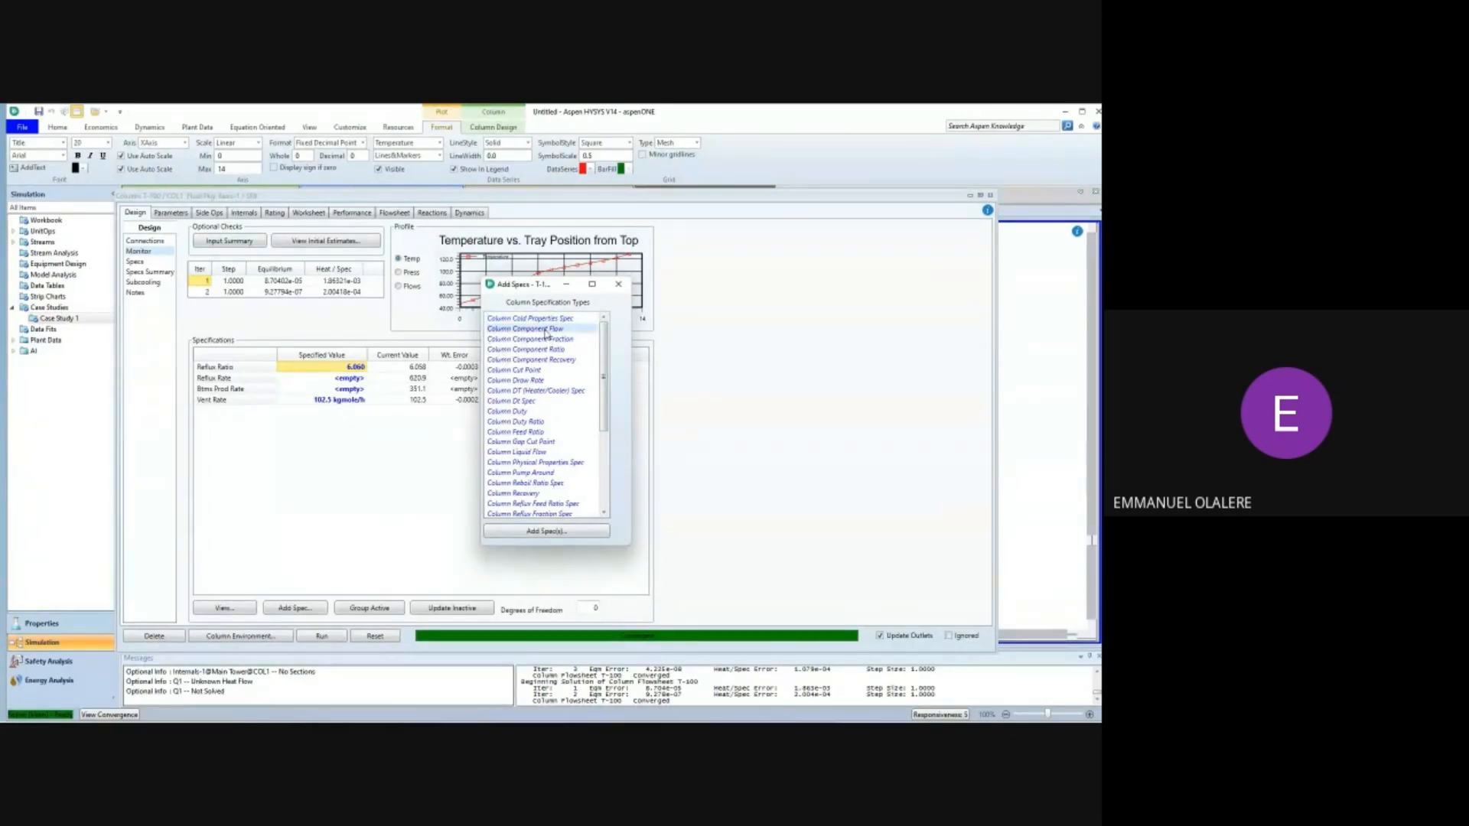
{"action": "left_click", "coordinate": [558, 531]}
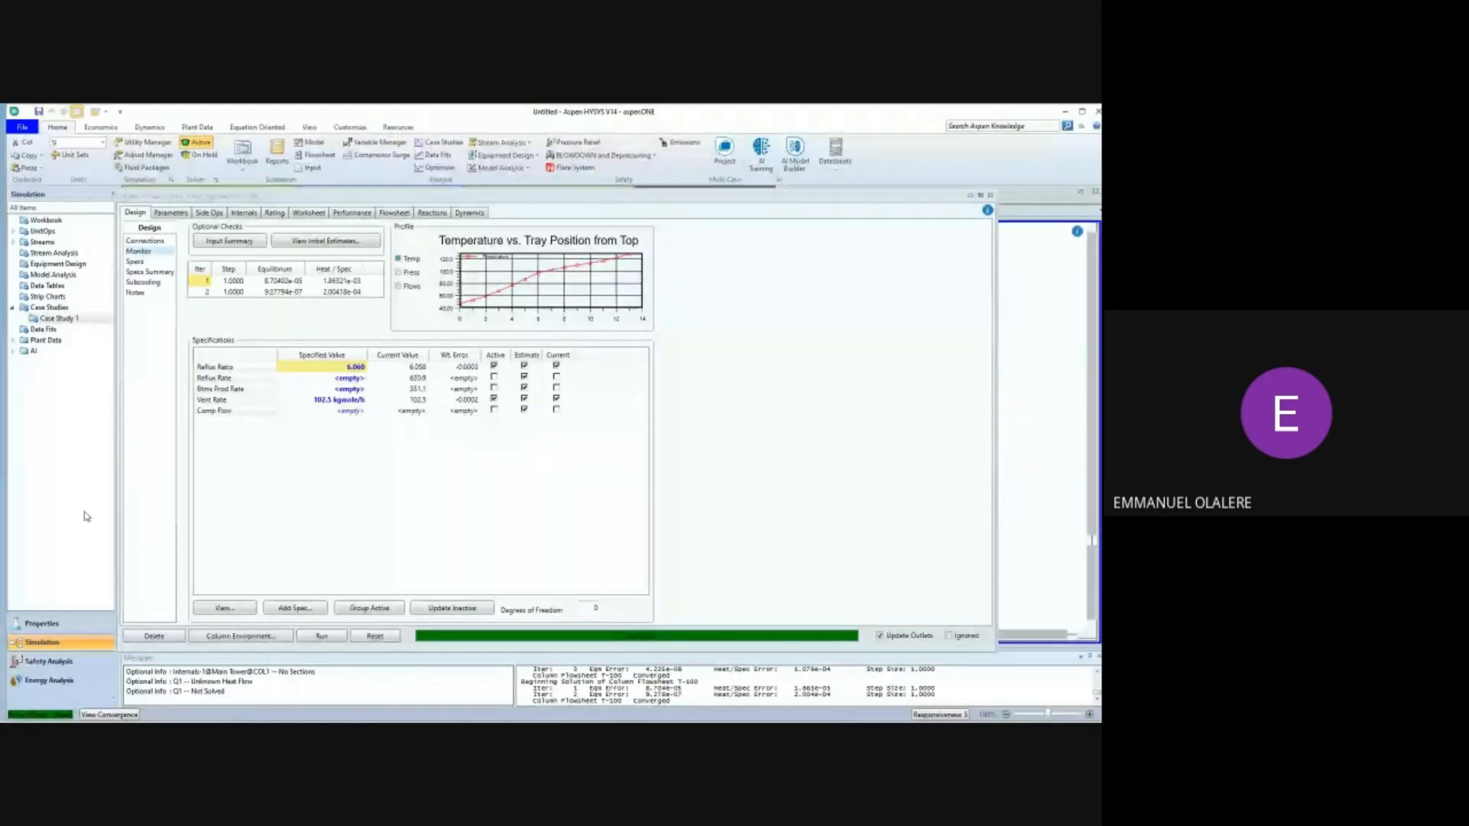
{"action": "left_click_drag", "start_coordinate": [0, 252], "coordinate": [159, 237]}
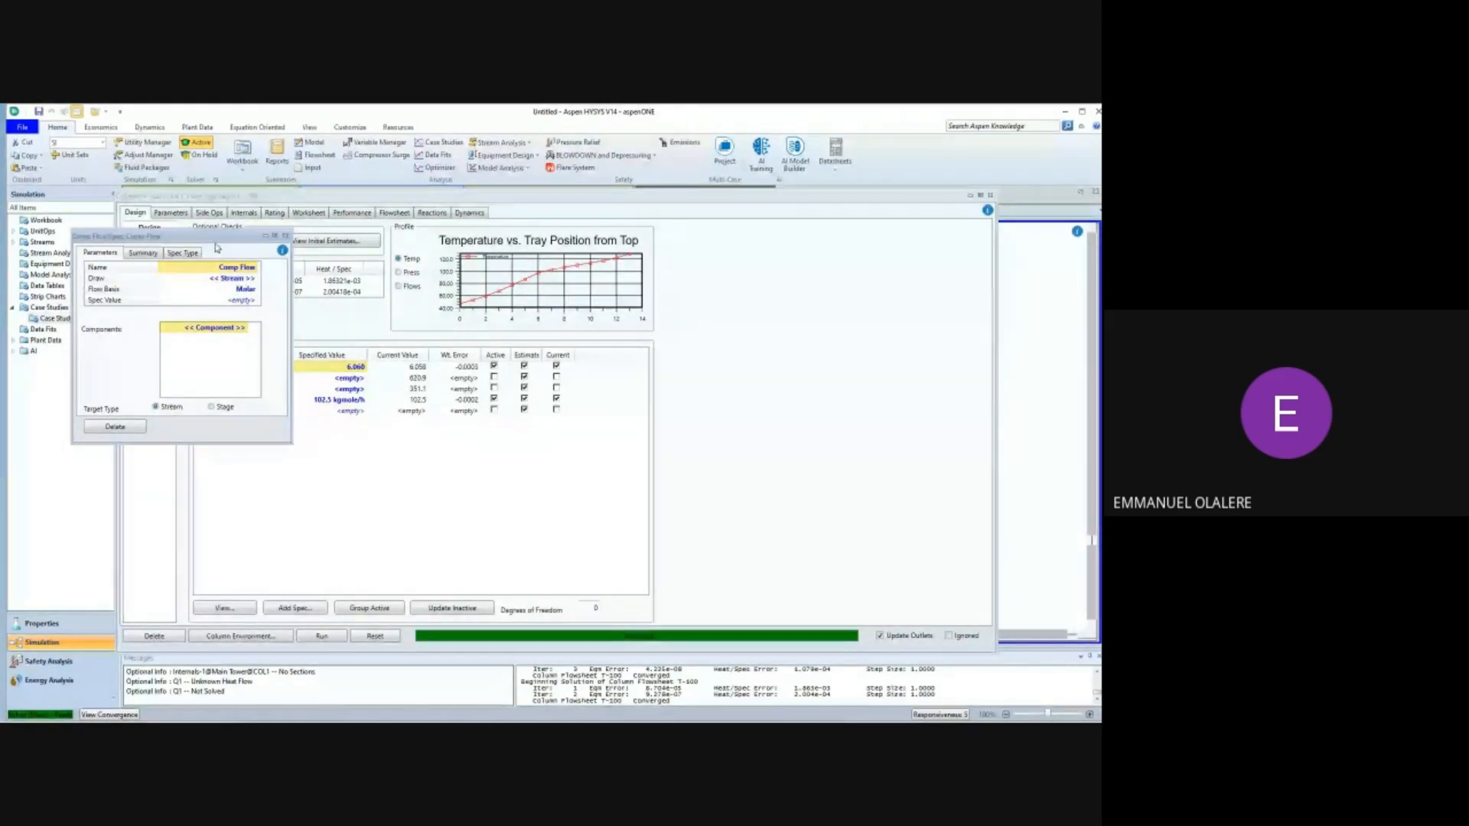
{"action": "left_click_drag", "start_coordinate": [183, 237], "coordinate": [148, 198]}
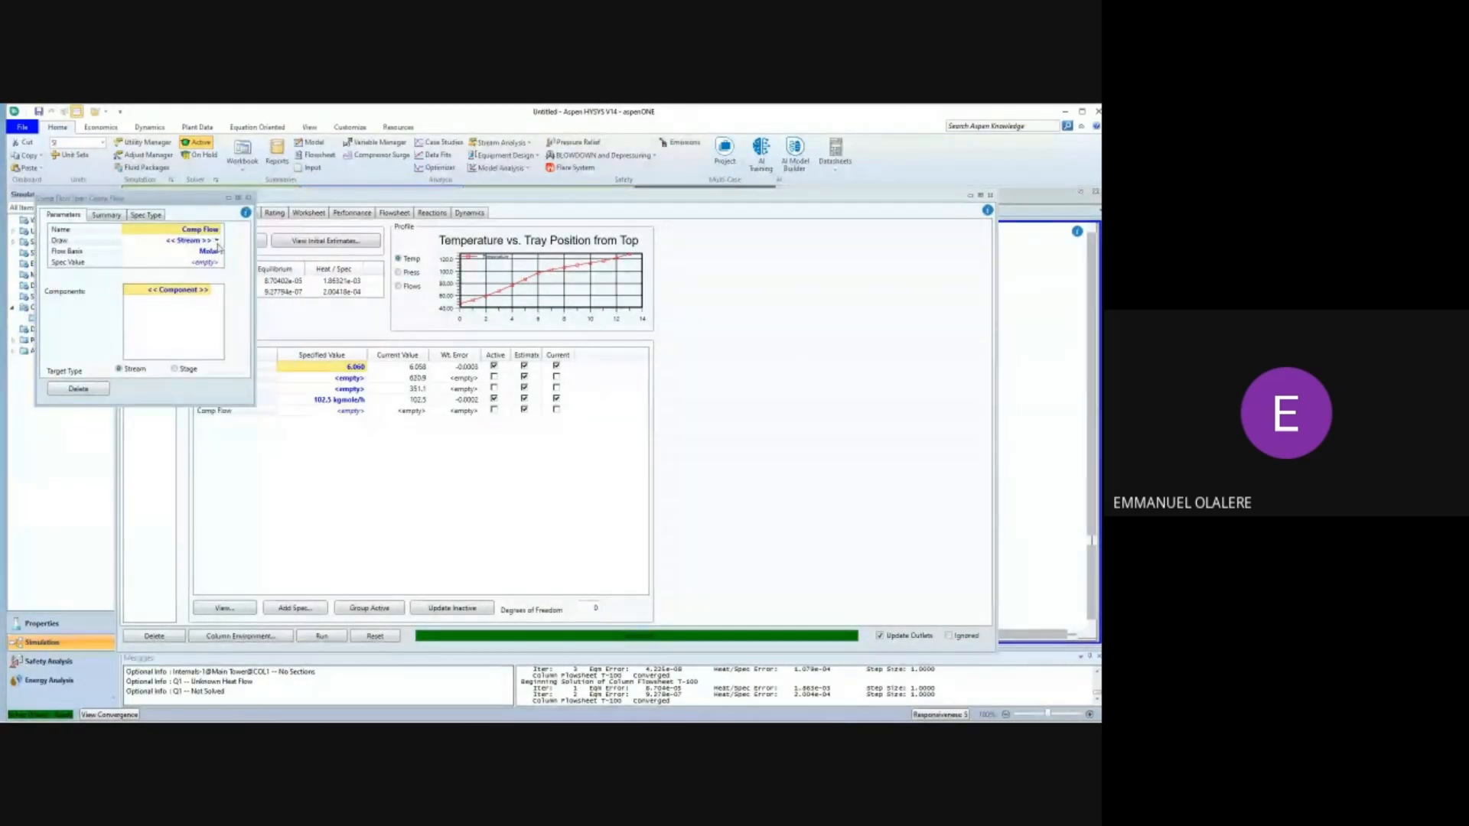
{"action": "left_click", "coordinate": [218, 241]}
{"action": "left_click", "coordinate": [218, 244]}
{"action": "left_click", "coordinate": [218, 242]}
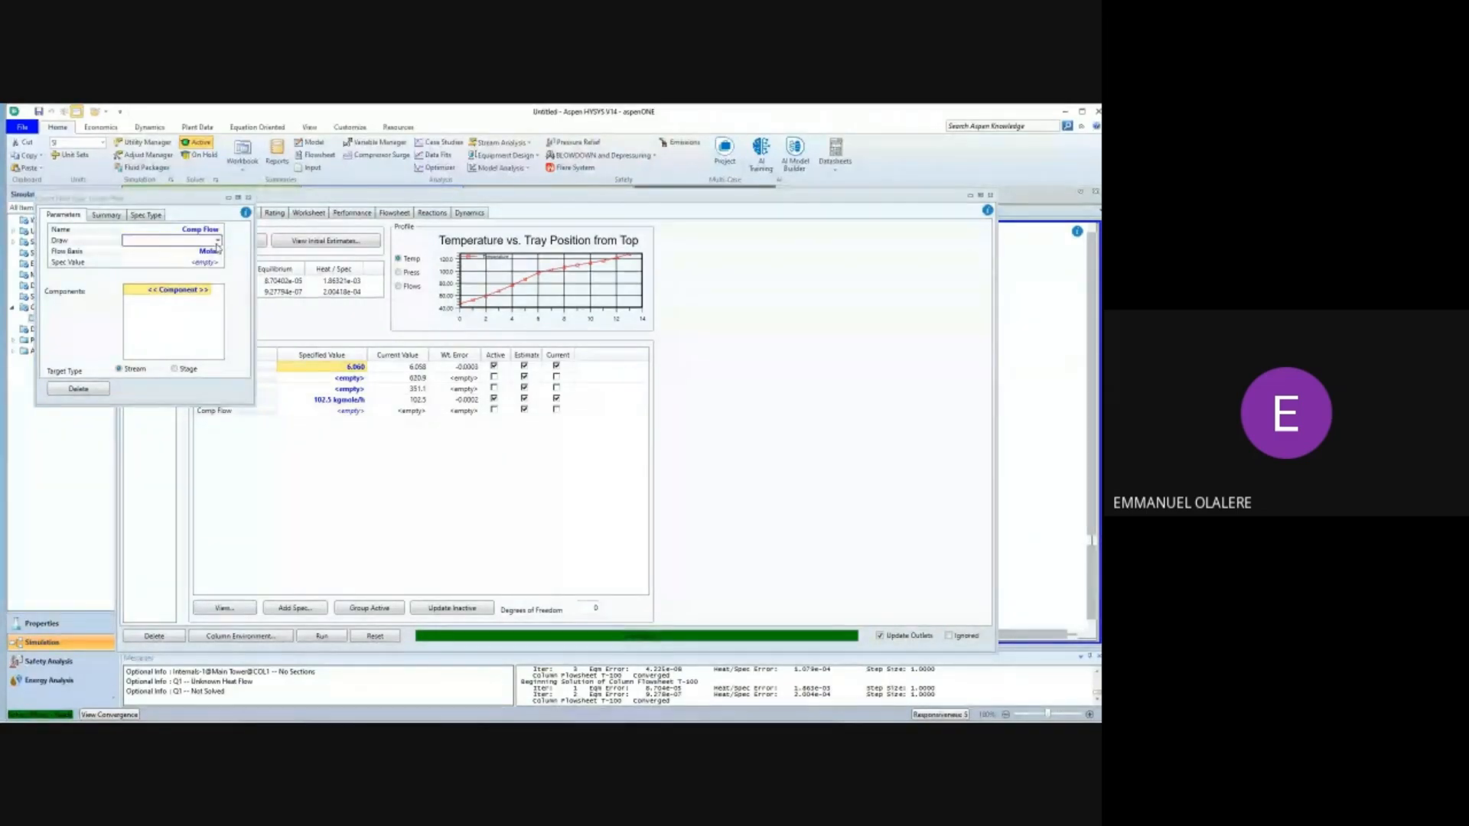
{"action": "left_click", "coordinate": [170, 266]}
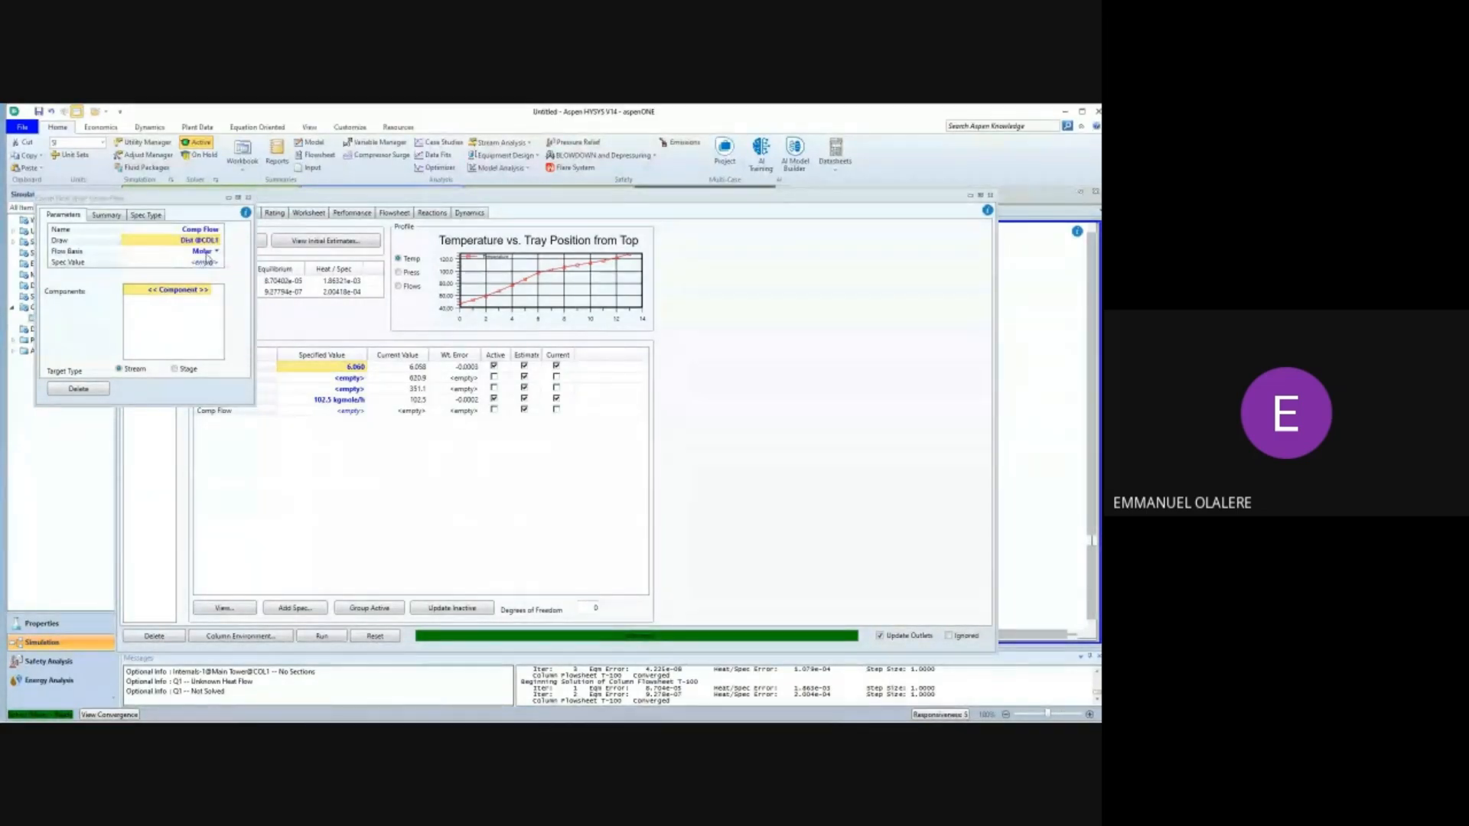
Set the Comp Flow specification's value to 191 lbmole/hr.
{"action": "left_click", "coordinate": [204, 263]}
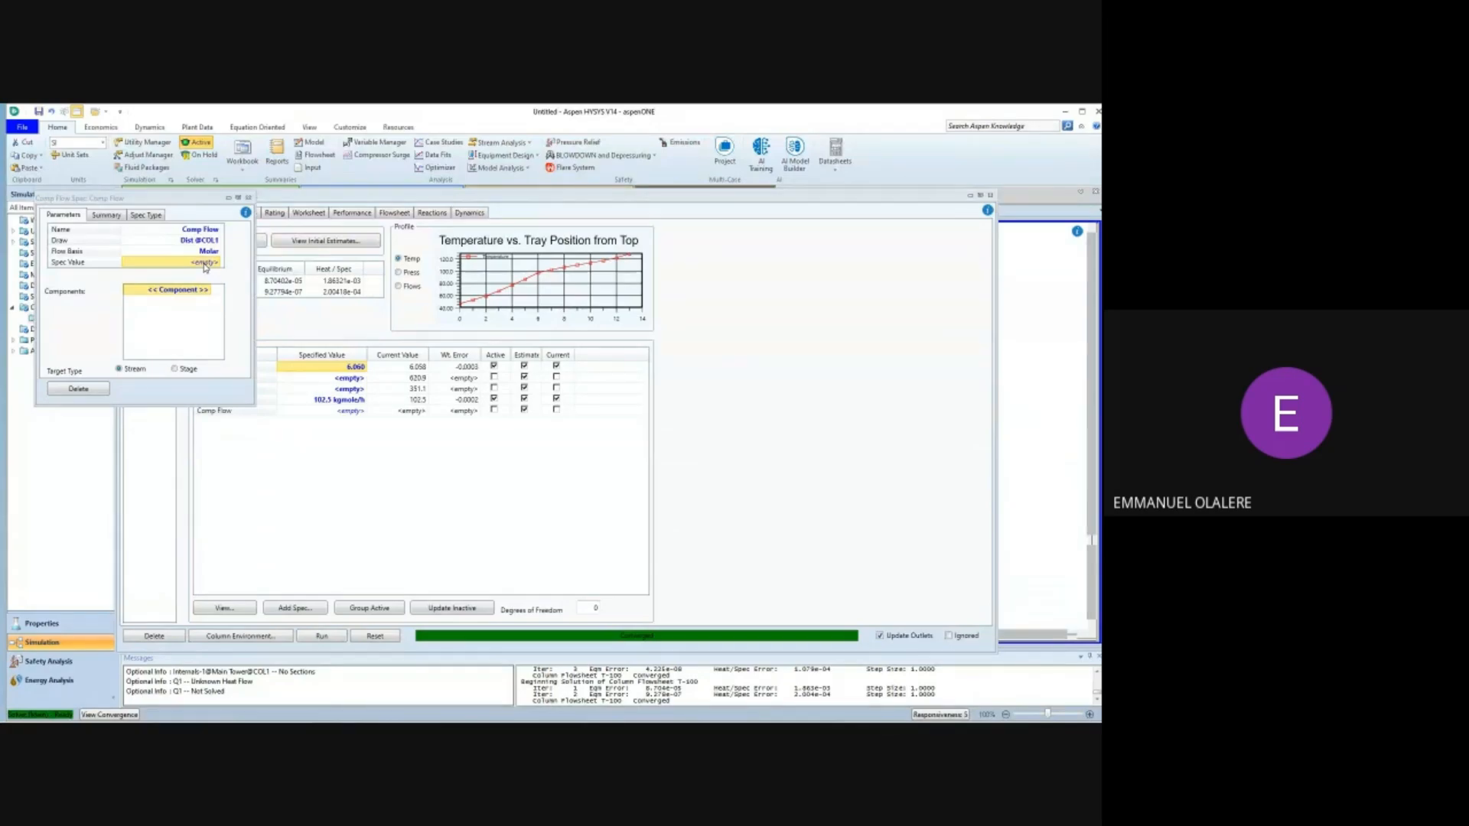
{"action": "left_click", "coordinate": [204, 263]}
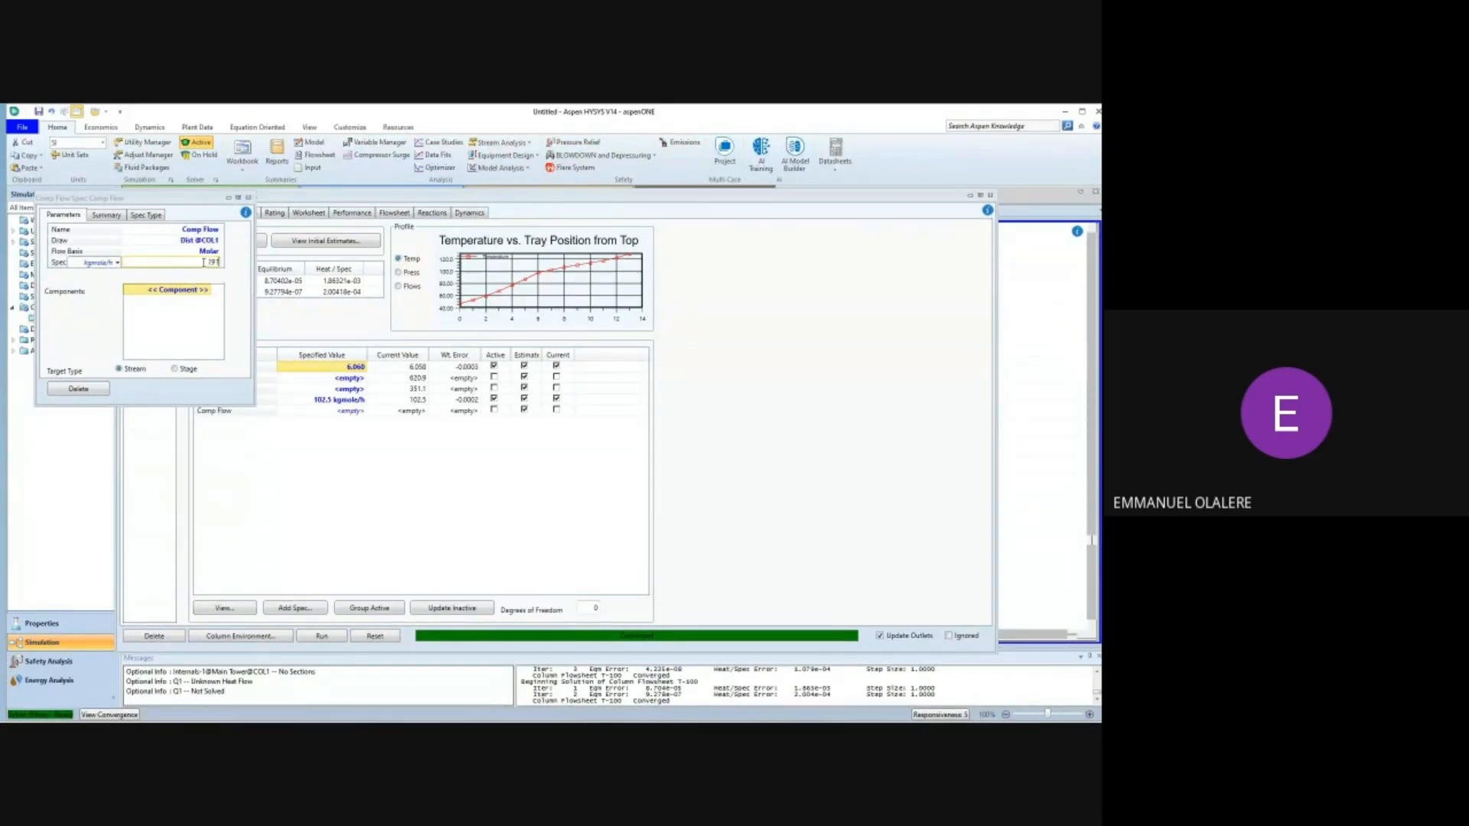
{"action": "left_click", "coordinate": [117, 263]}
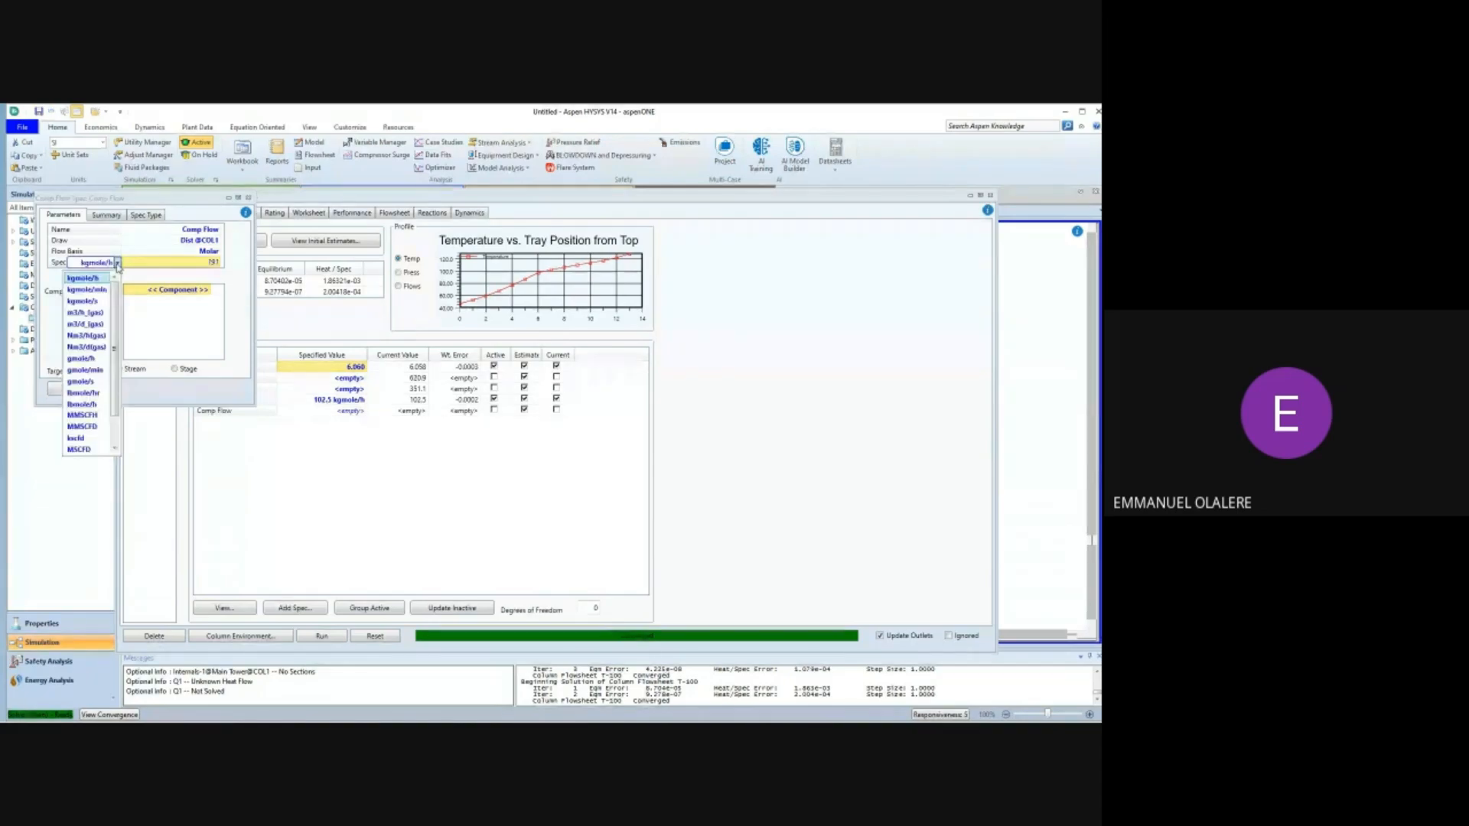
{"action": "left_click", "coordinate": [86, 393]}
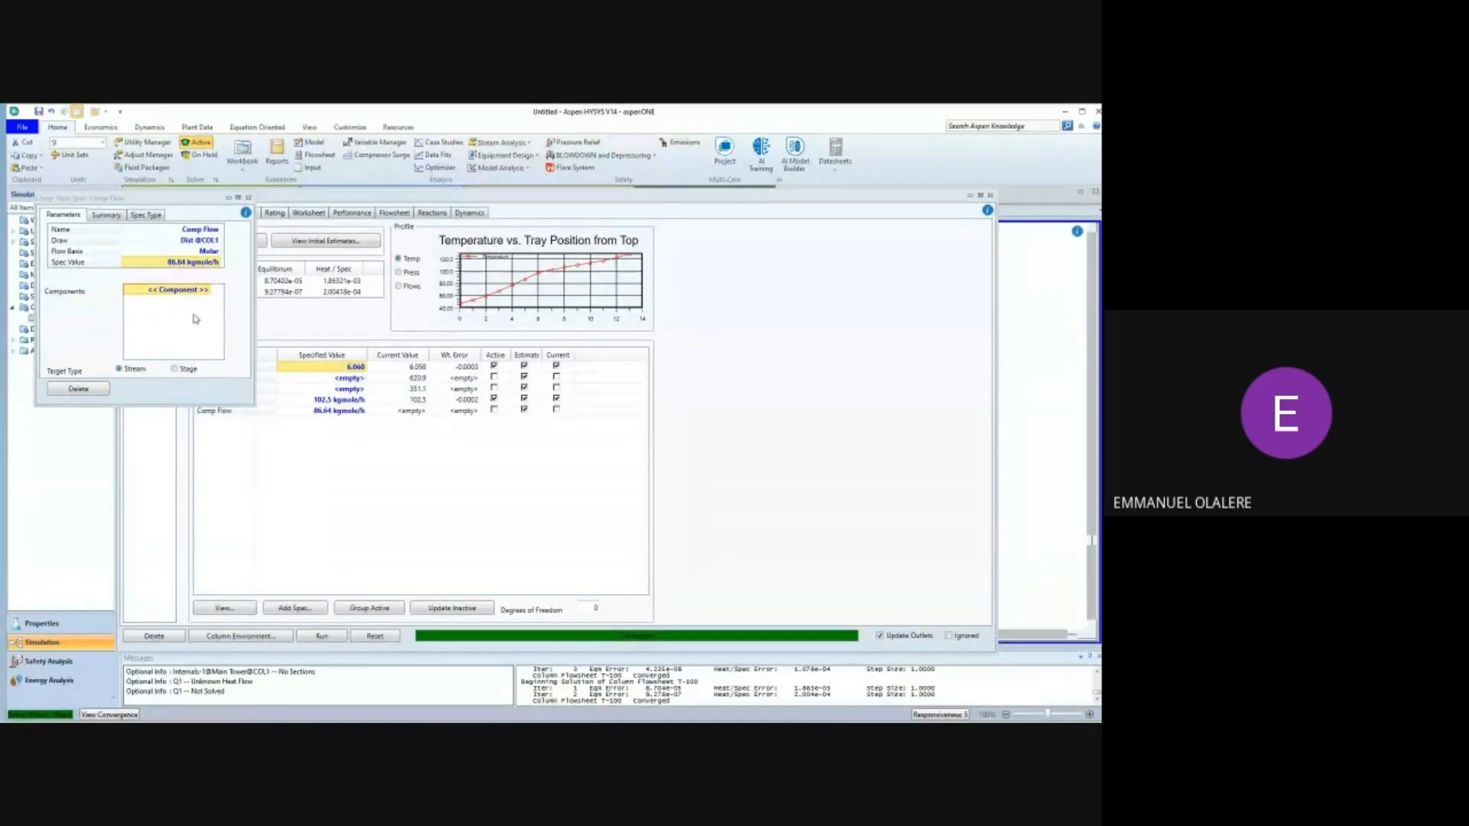
{"action": "left_click", "coordinate": [200, 291]}
{"action": "left_click", "coordinate": [208, 291]}
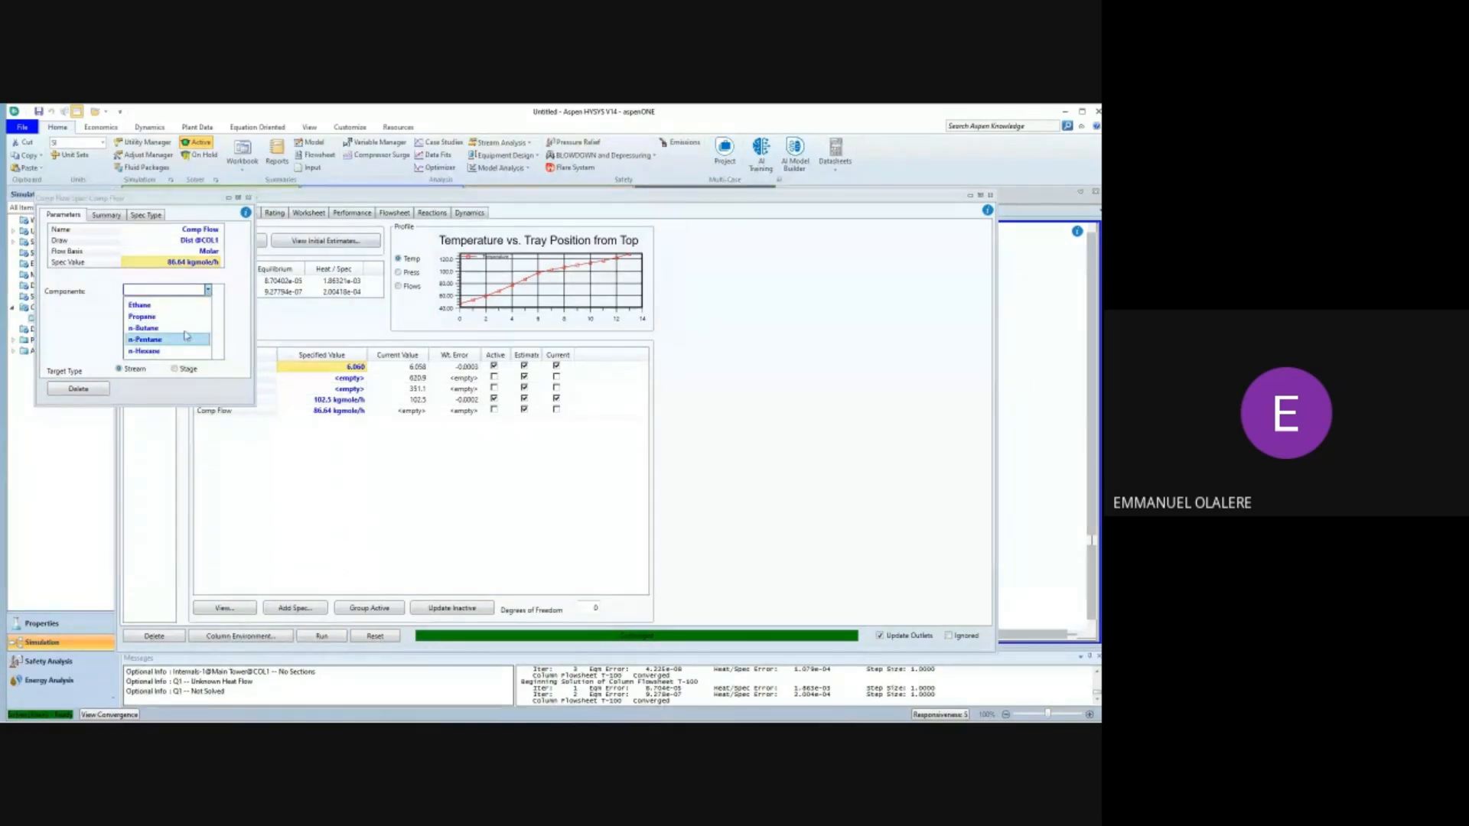
{"action": "left_click", "coordinate": [209, 291]}
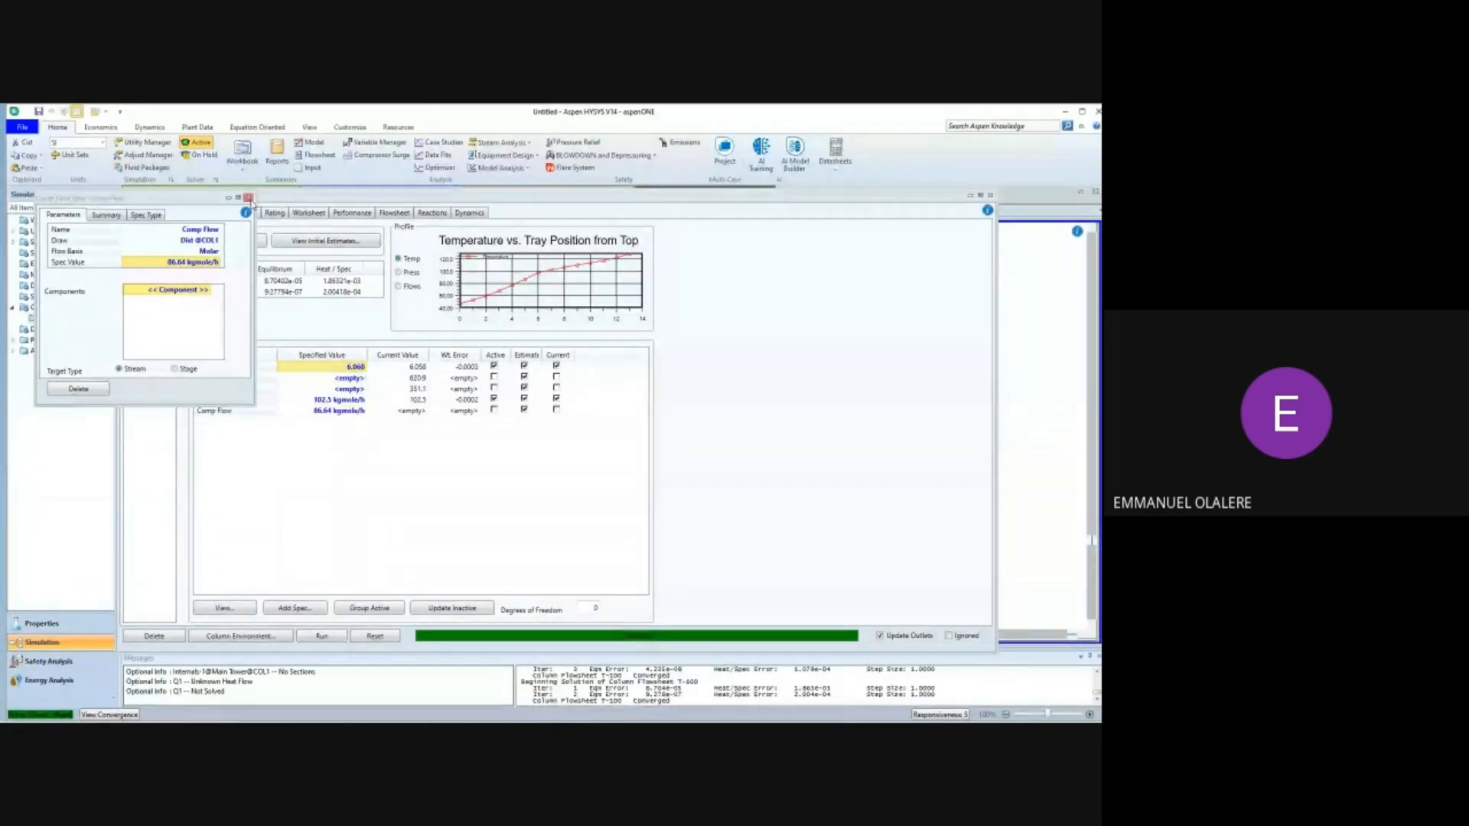
{"action": "left_click", "coordinate": [249, 199]}
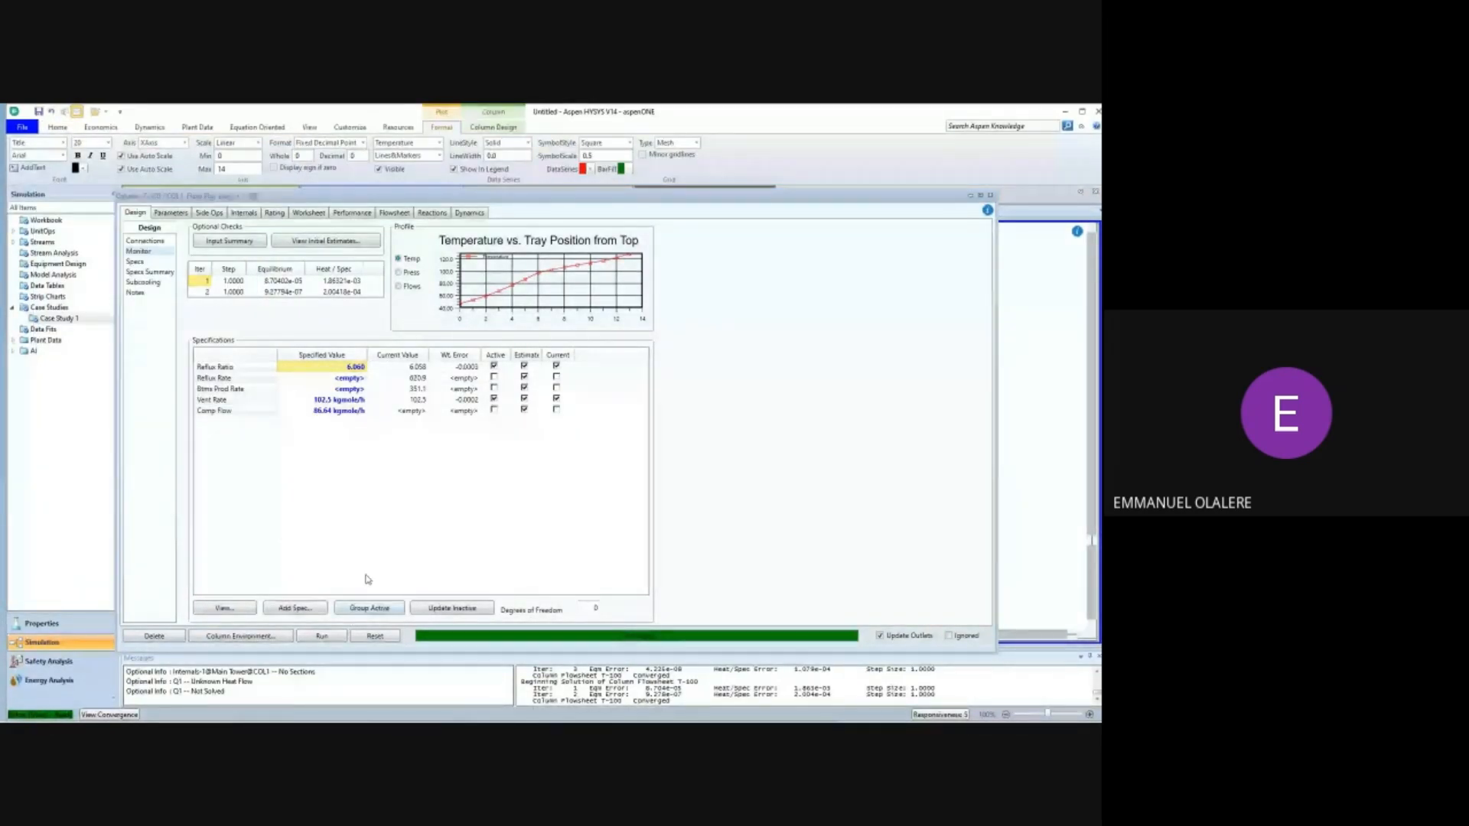
Add another Column Component Flow specification to column T-100 and name it Btm flowrate.
{"action": "left_click", "coordinate": [297, 609]}
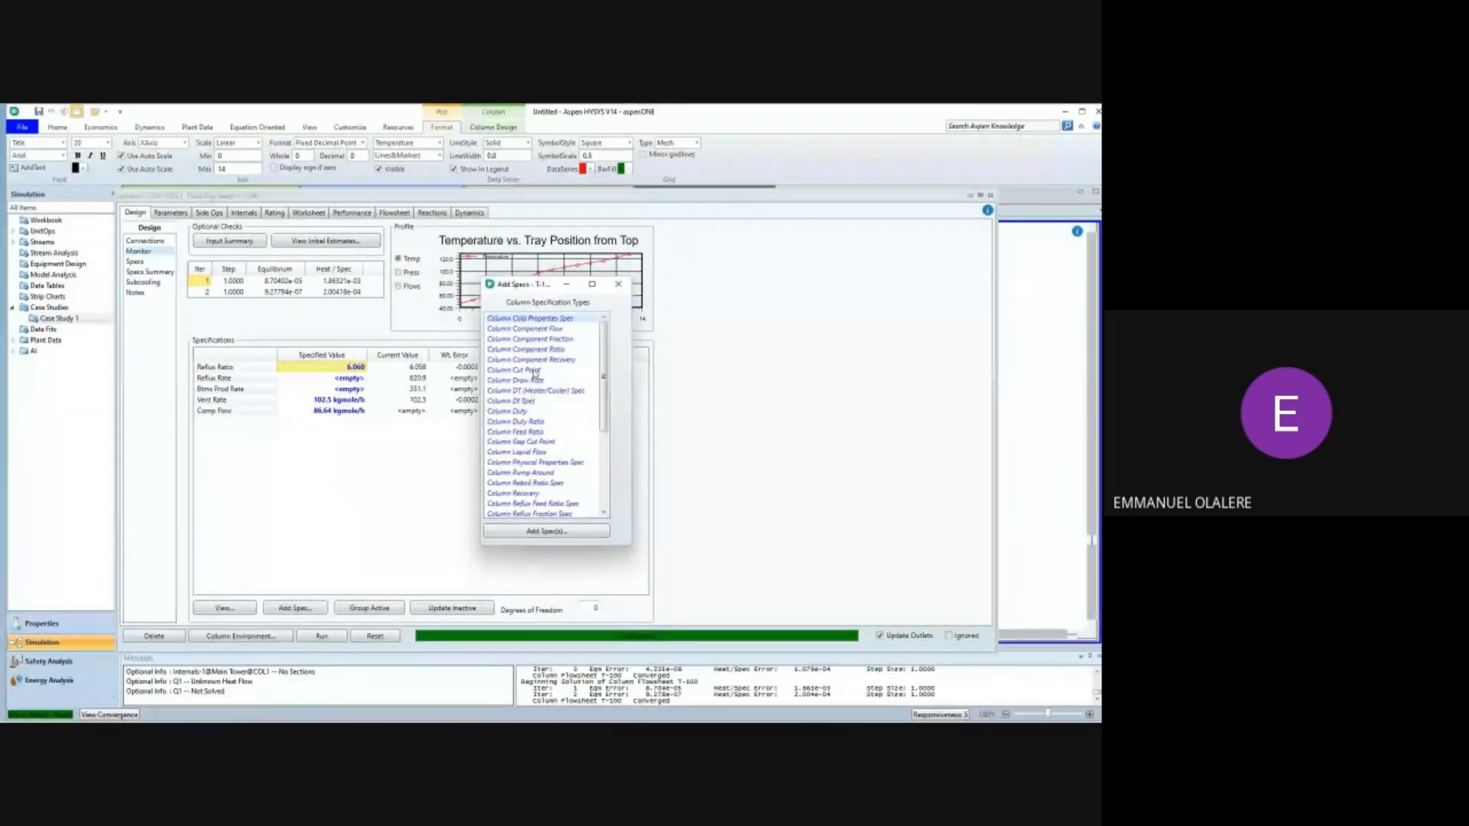
{"action": "left_click", "coordinate": [524, 331]}
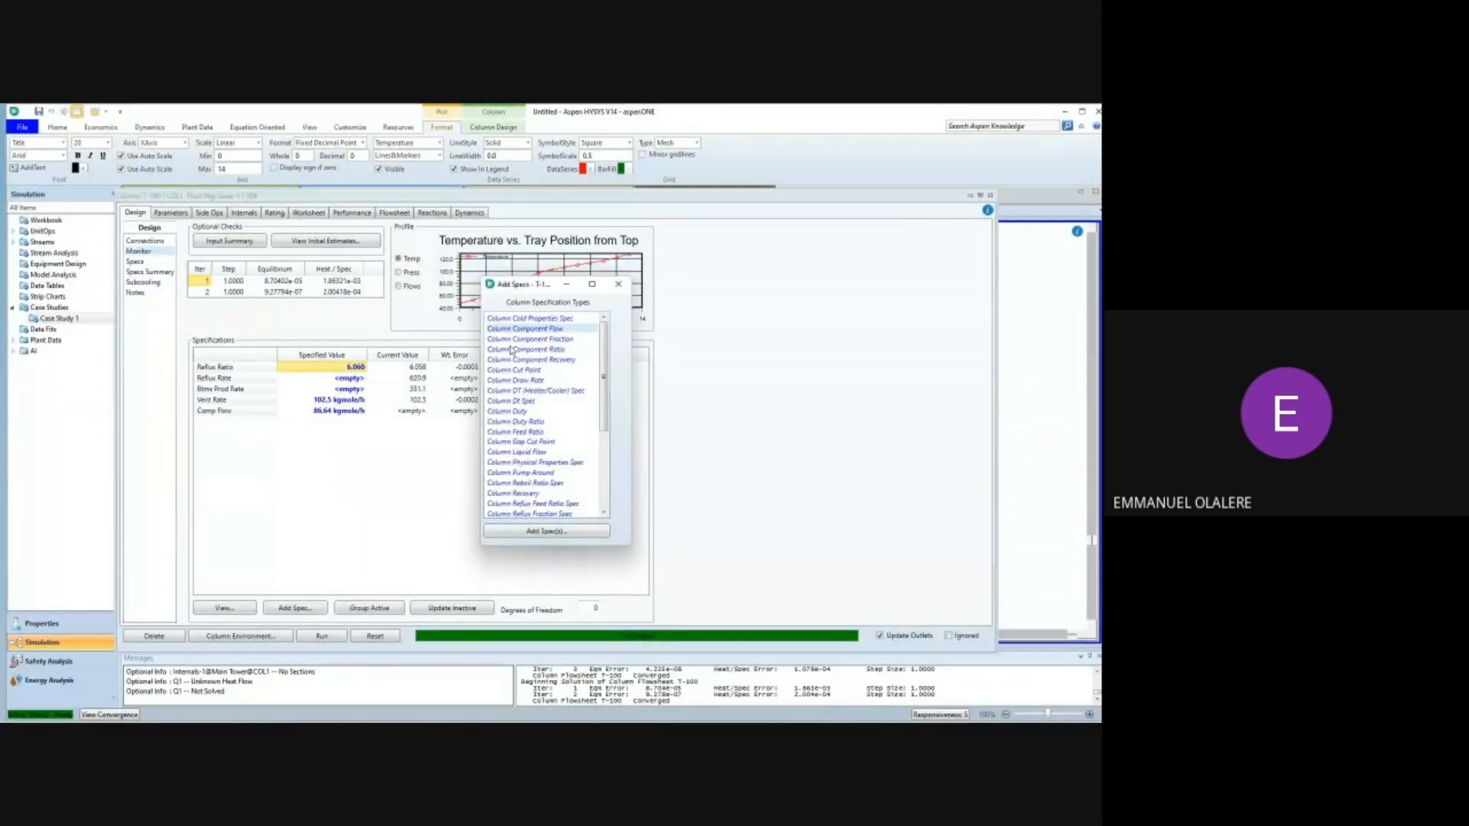
{"action": "left_click", "coordinate": [592, 532]}
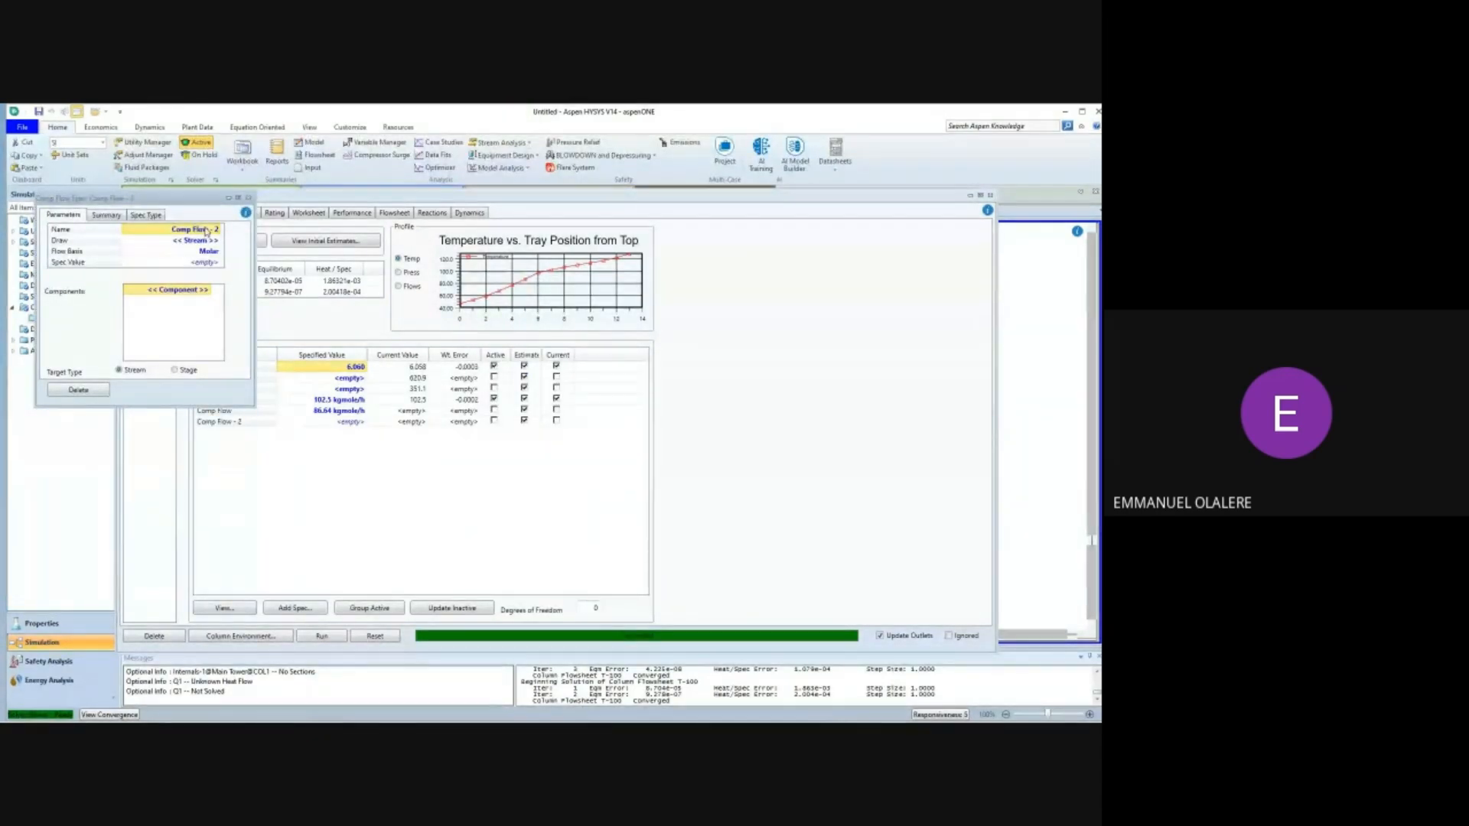
{"action": "left_click", "coordinate": [205, 229]}
{"action": "key", "text": "BackSpace"}
{"action": "type", "text": "Btm flowrate"}
{"action": "key", "text": "Return"}
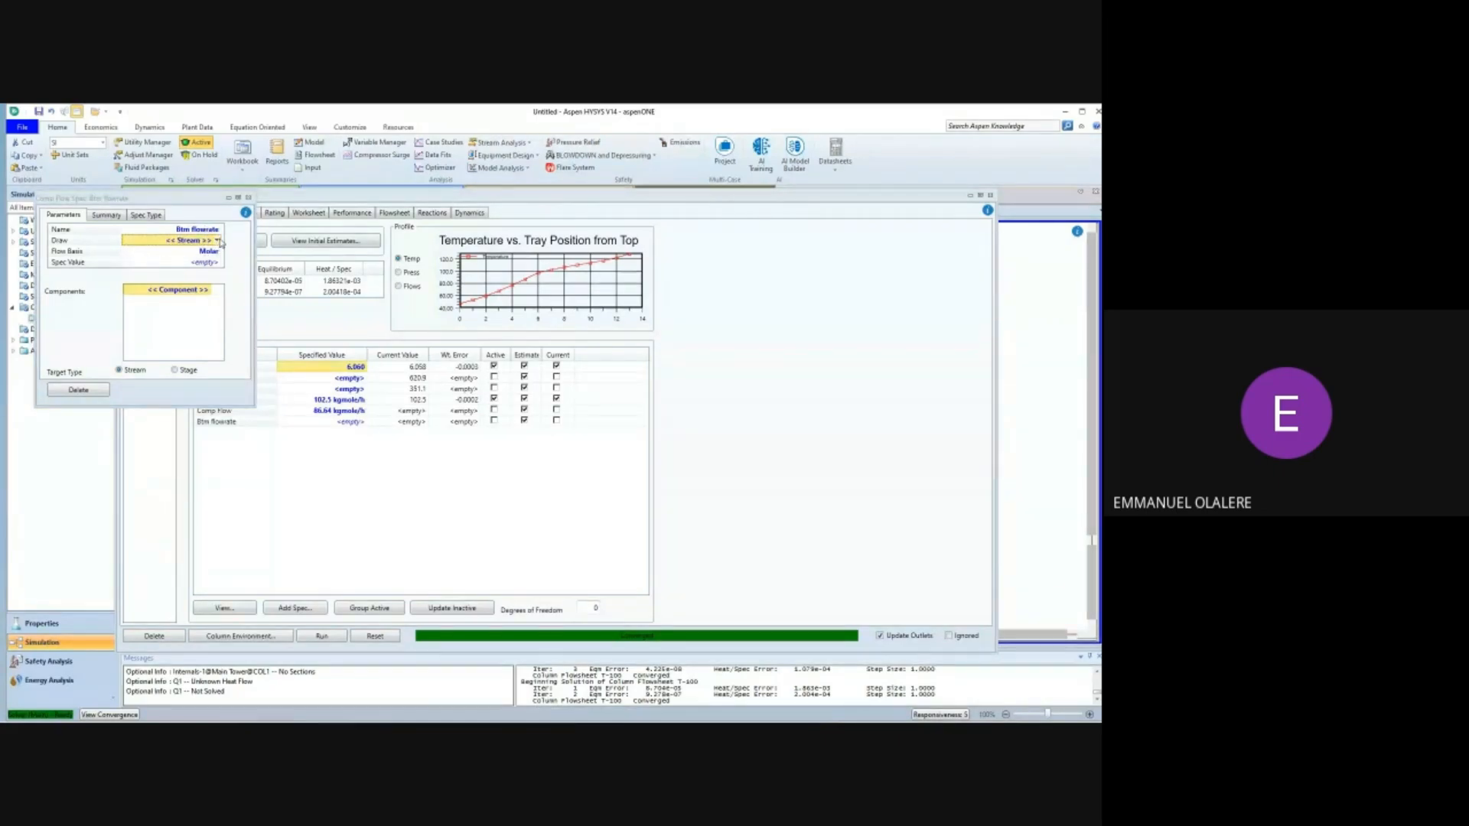
{"action": "left_click", "coordinate": [218, 240]}
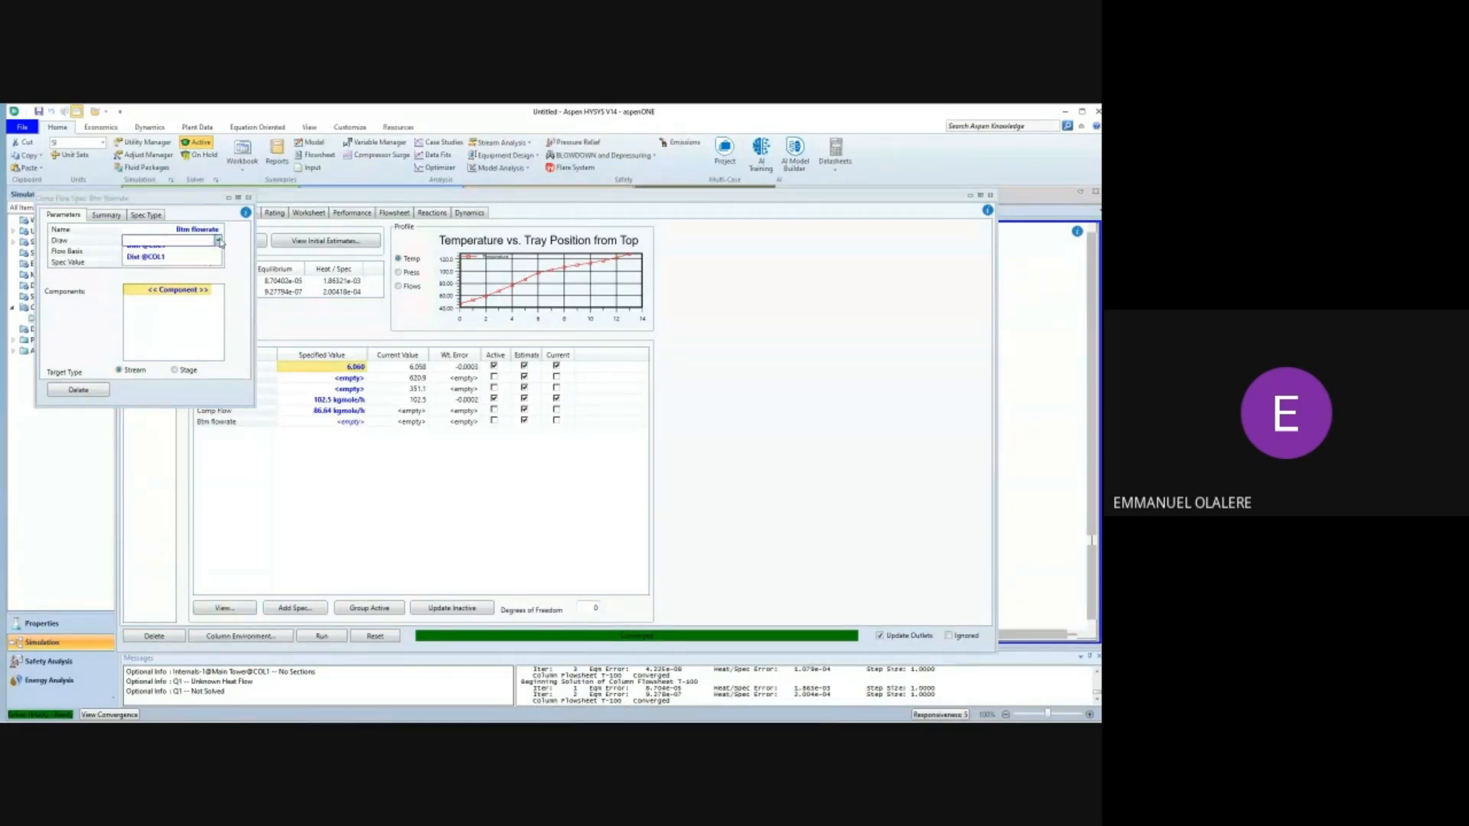
{"action": "left_click", "coordinate": [170, 256]}
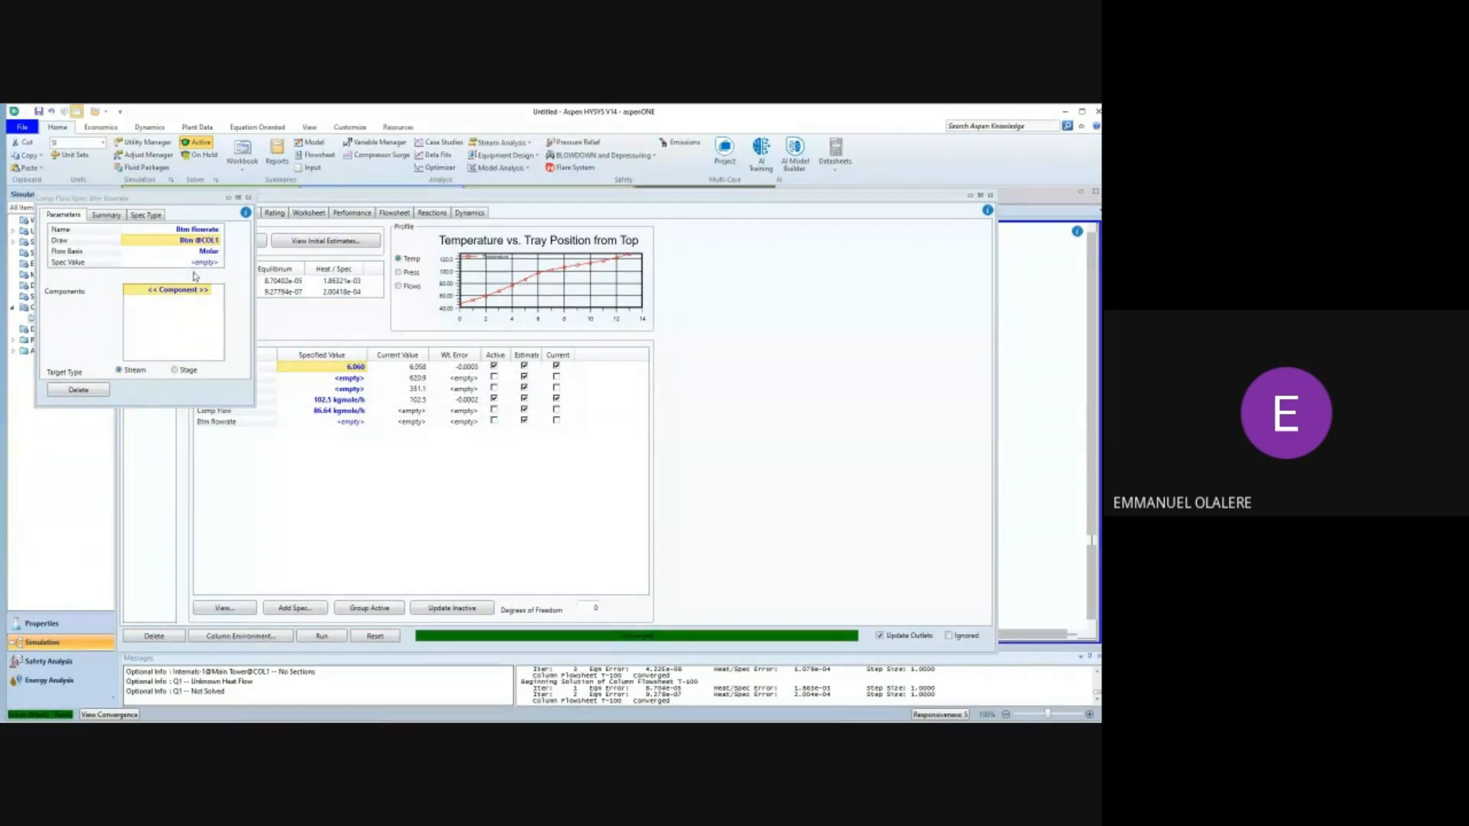
{"action": "left_click", "coordinate": [204, 262]}
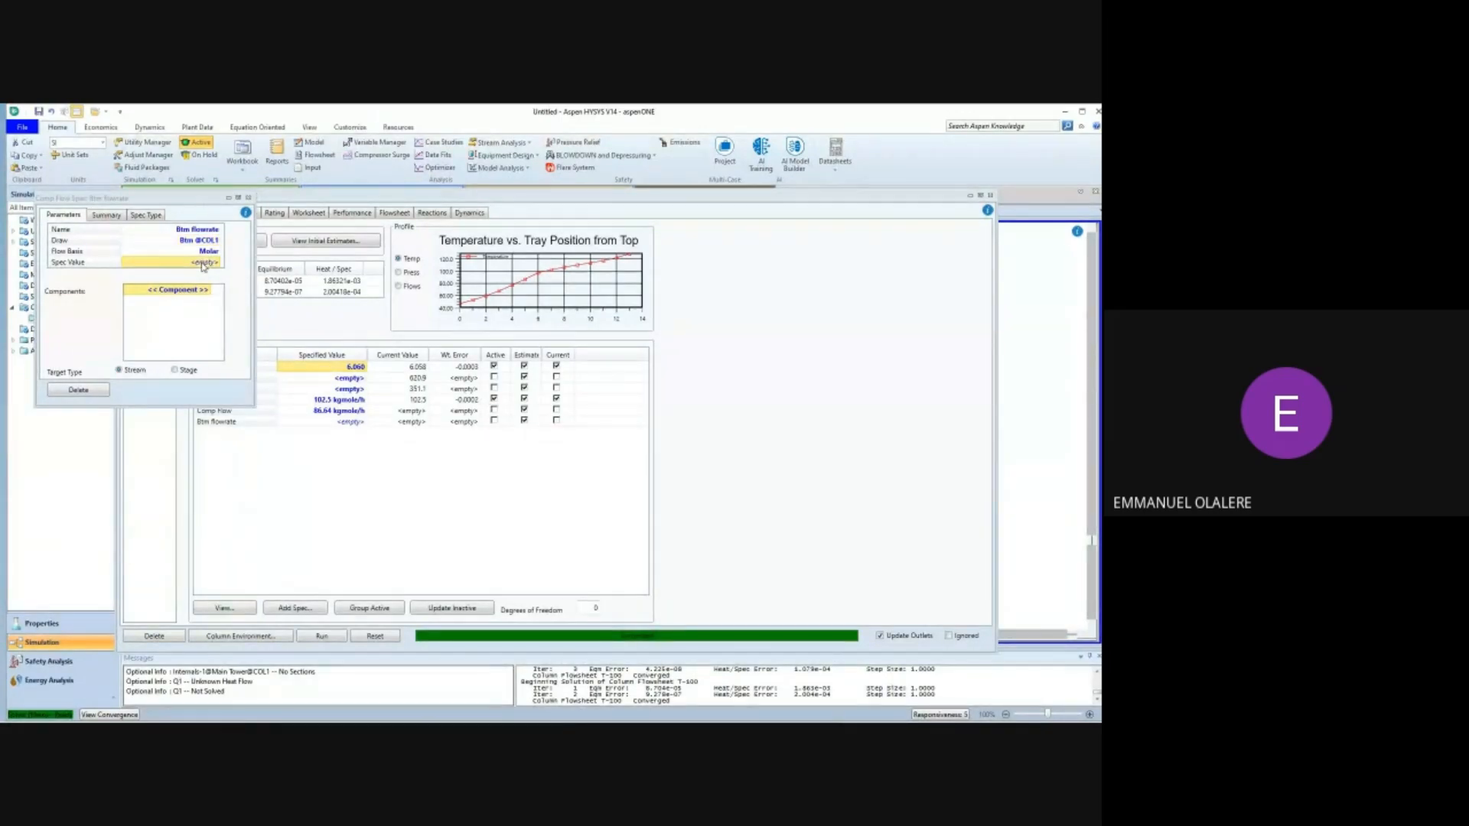
{"action": "type", "text": "385"}
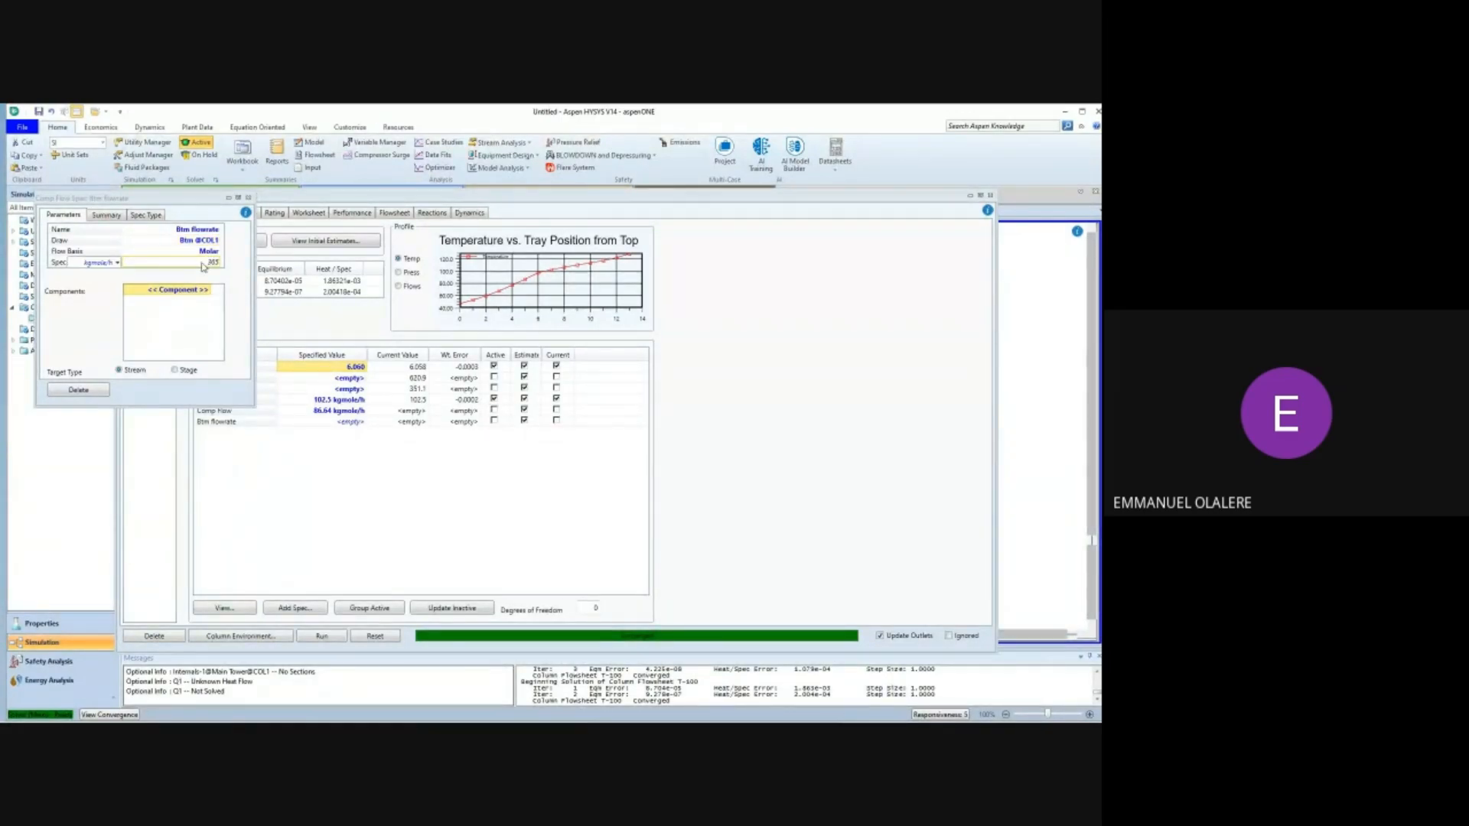
{"action": "left_click", "coordinate": [116, 262]}
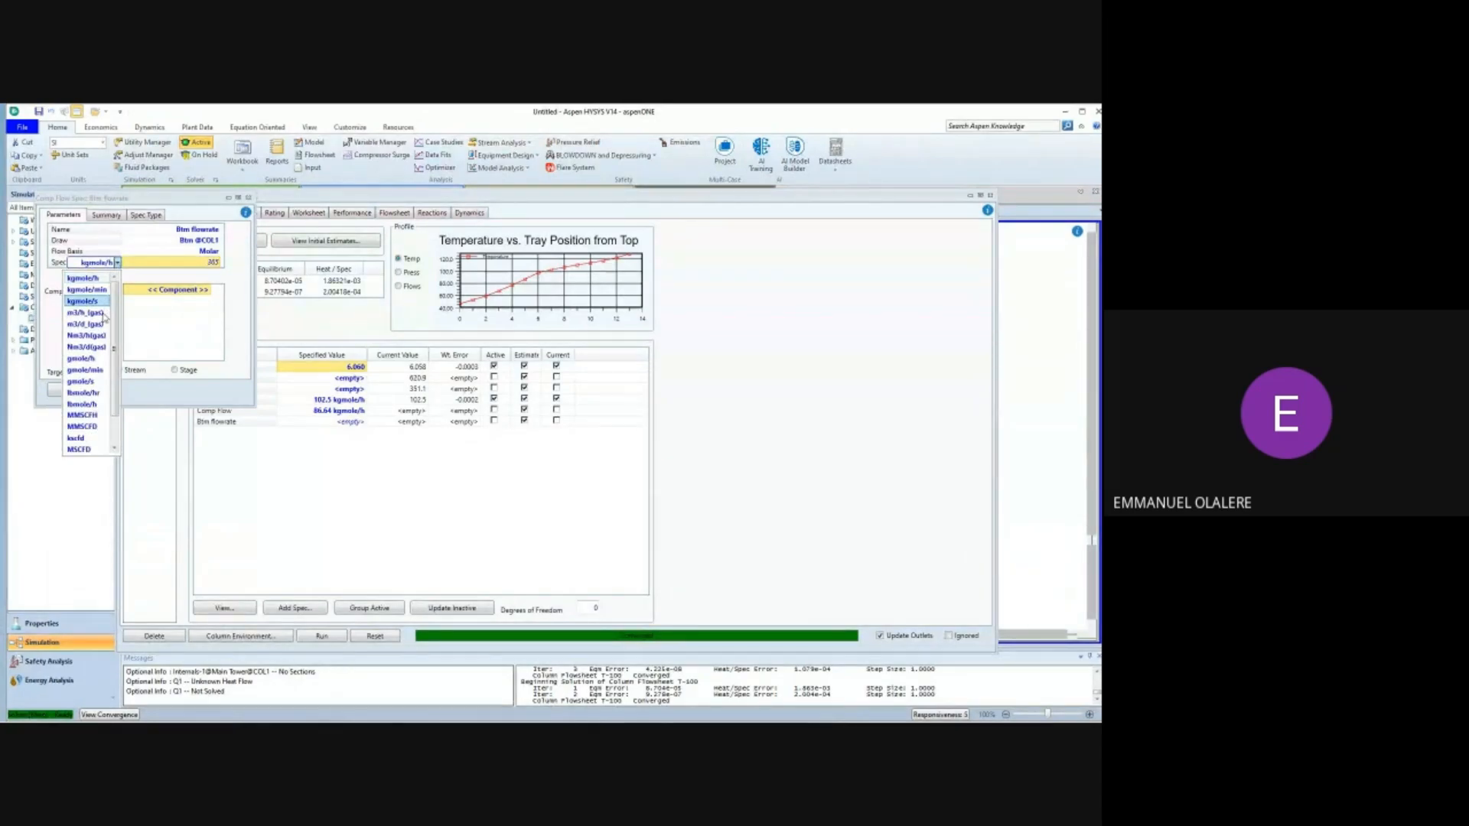
{"action": "left_click", "coordinate": [84, 389]}
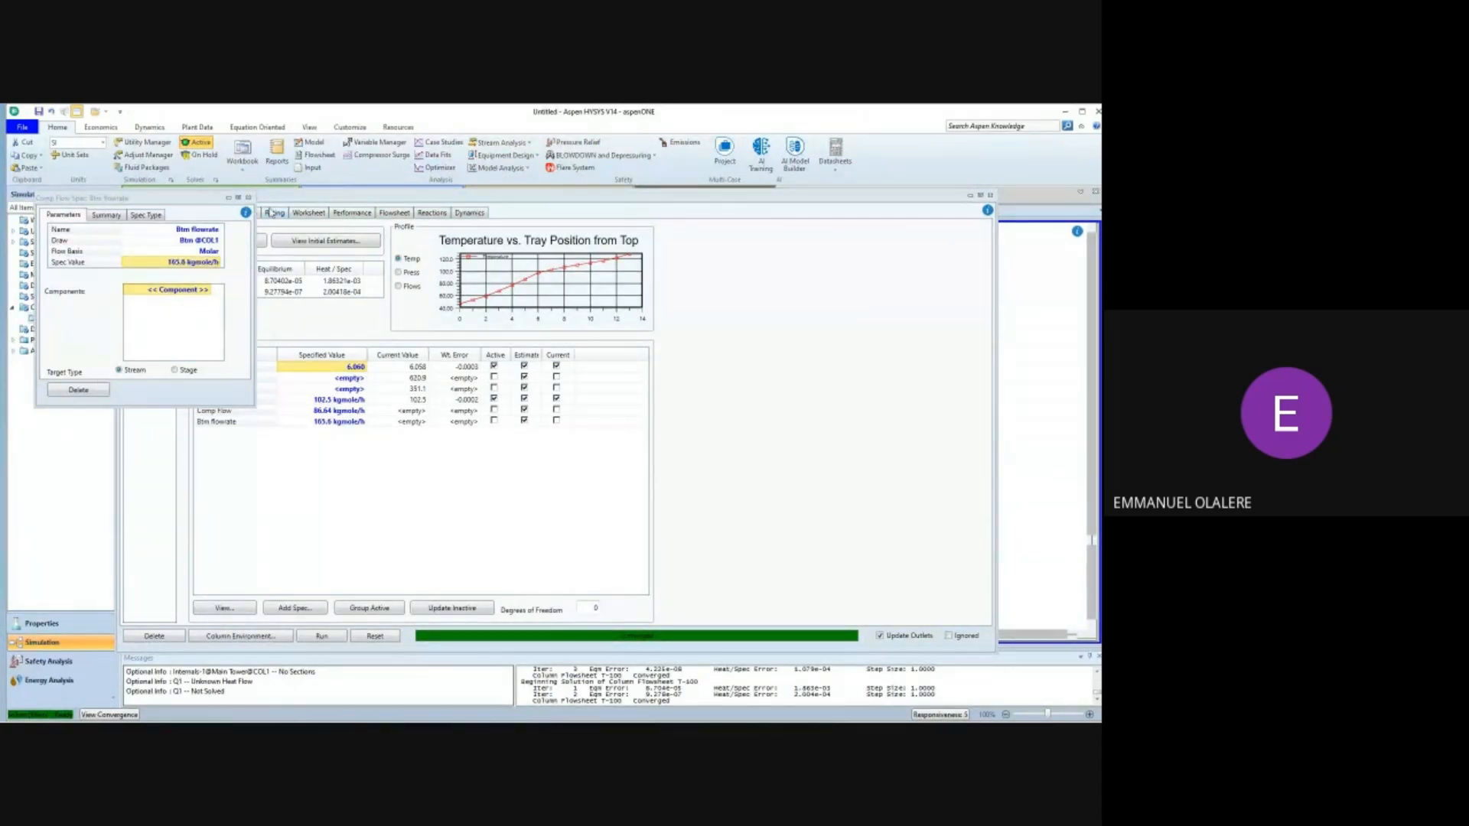
{"action": "left_click", "coordinate": [248, 197]}
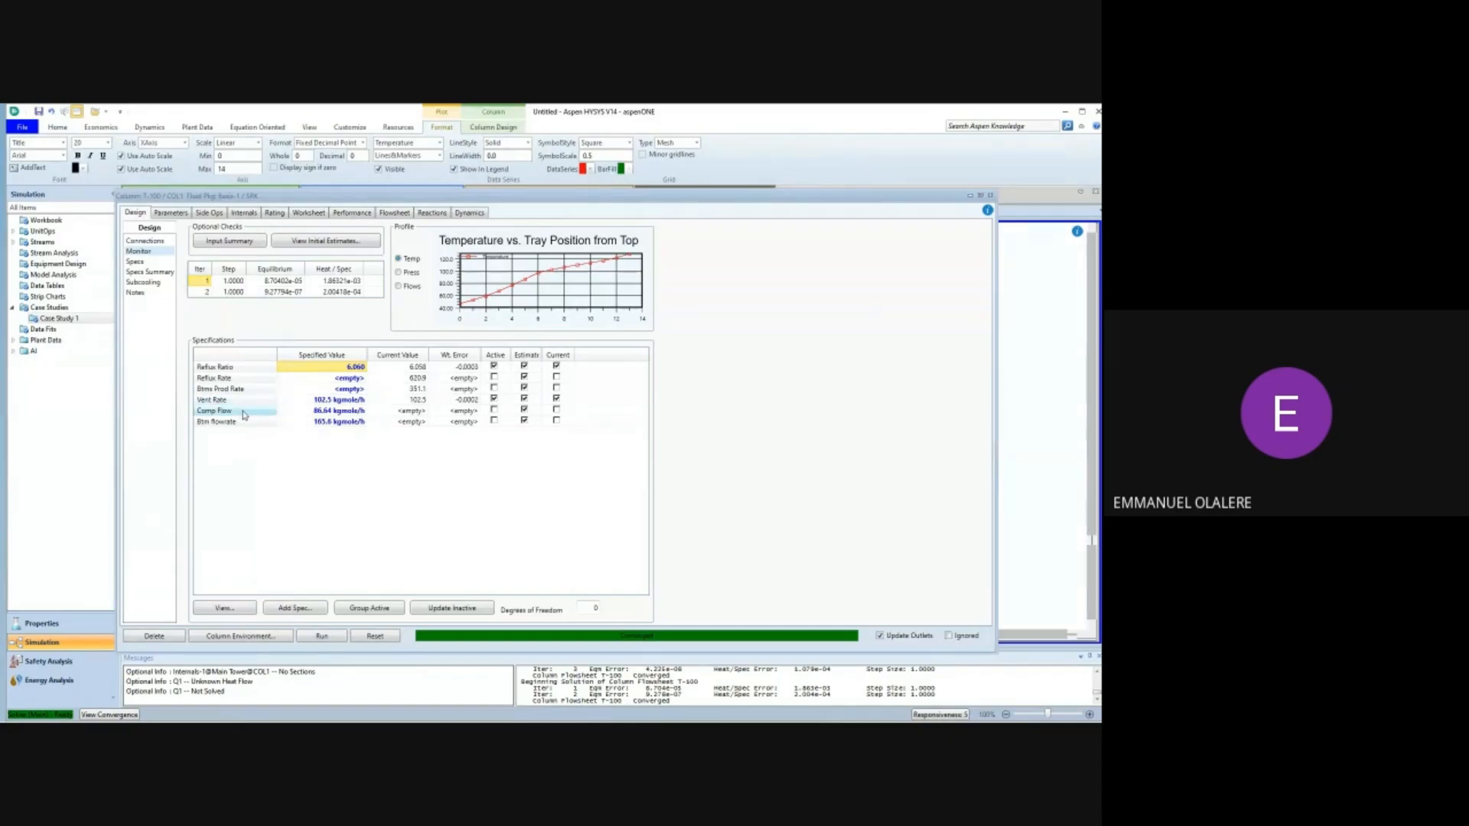
Rename the Comp Flow specification as Dist Flow.
{"action": "double_click", "coordinate": [216, 411]}
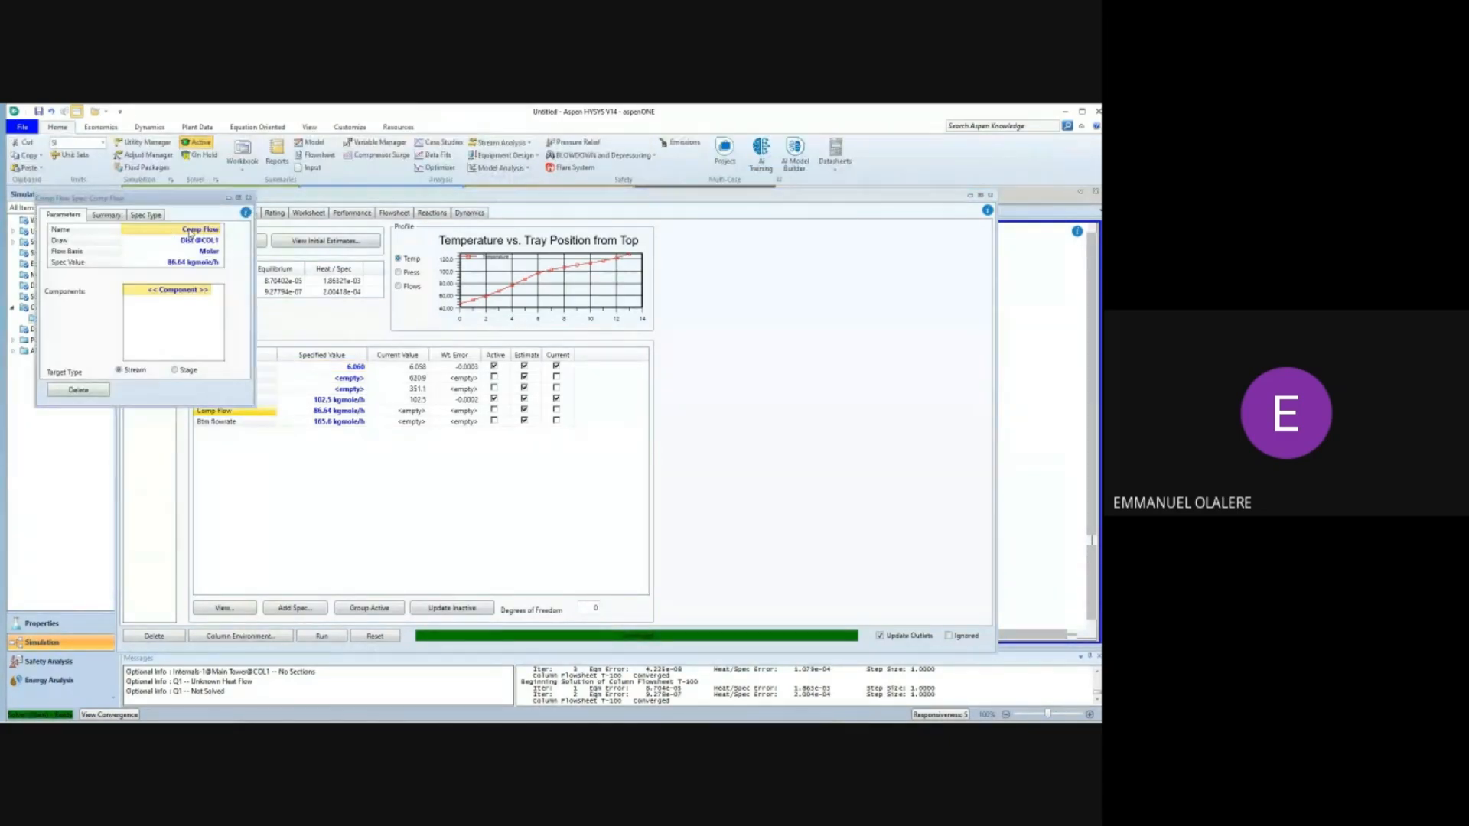
{"action": "left_click", "coordinate": [190, 232]}
{"action": "key", "text": "BackSpace"}
{"action": "type", "text": "D"}
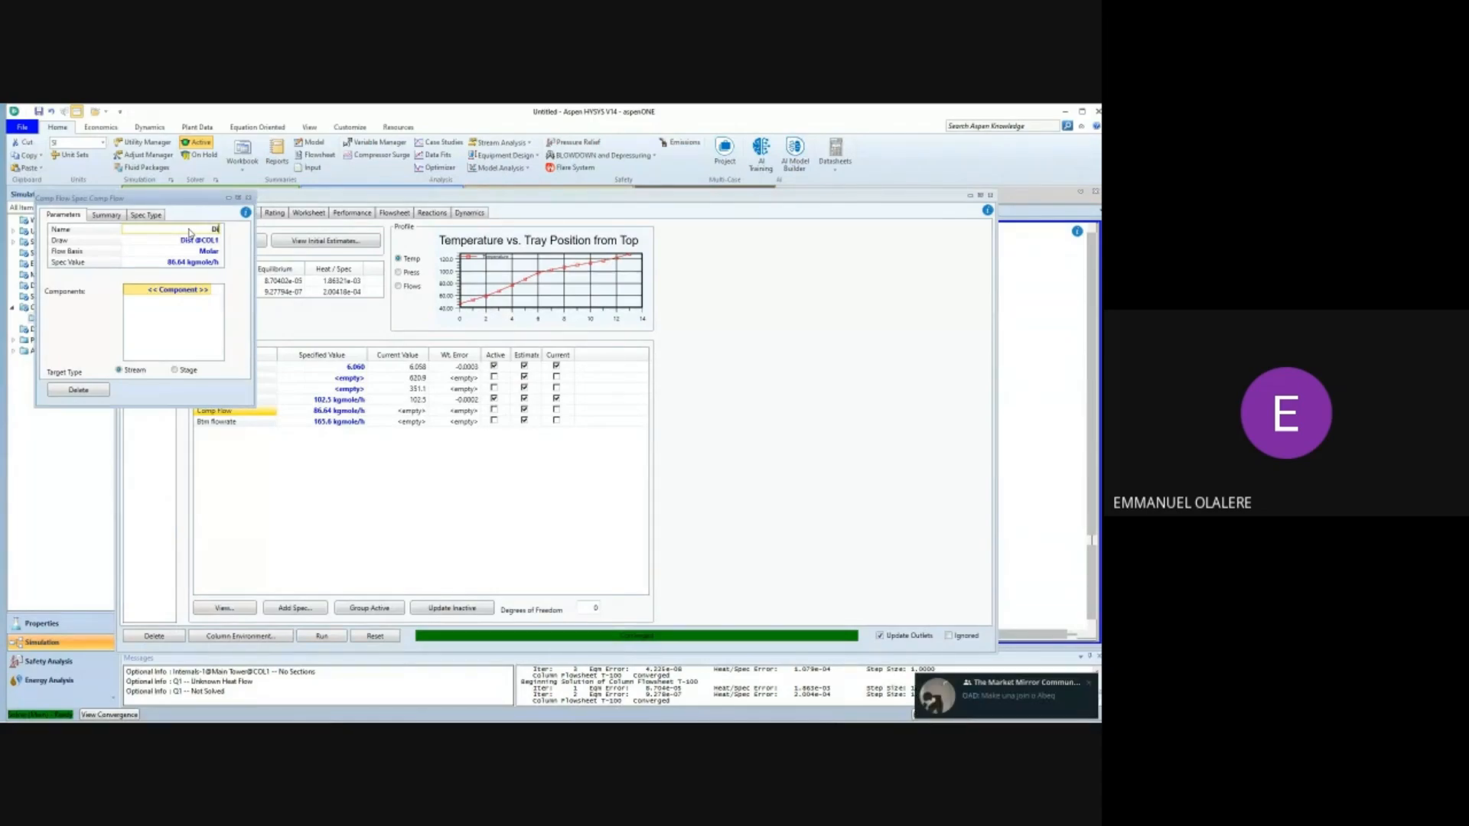
{"action": "type", "text": "ist Flow"}
{"action": "key", "text": "Return"}
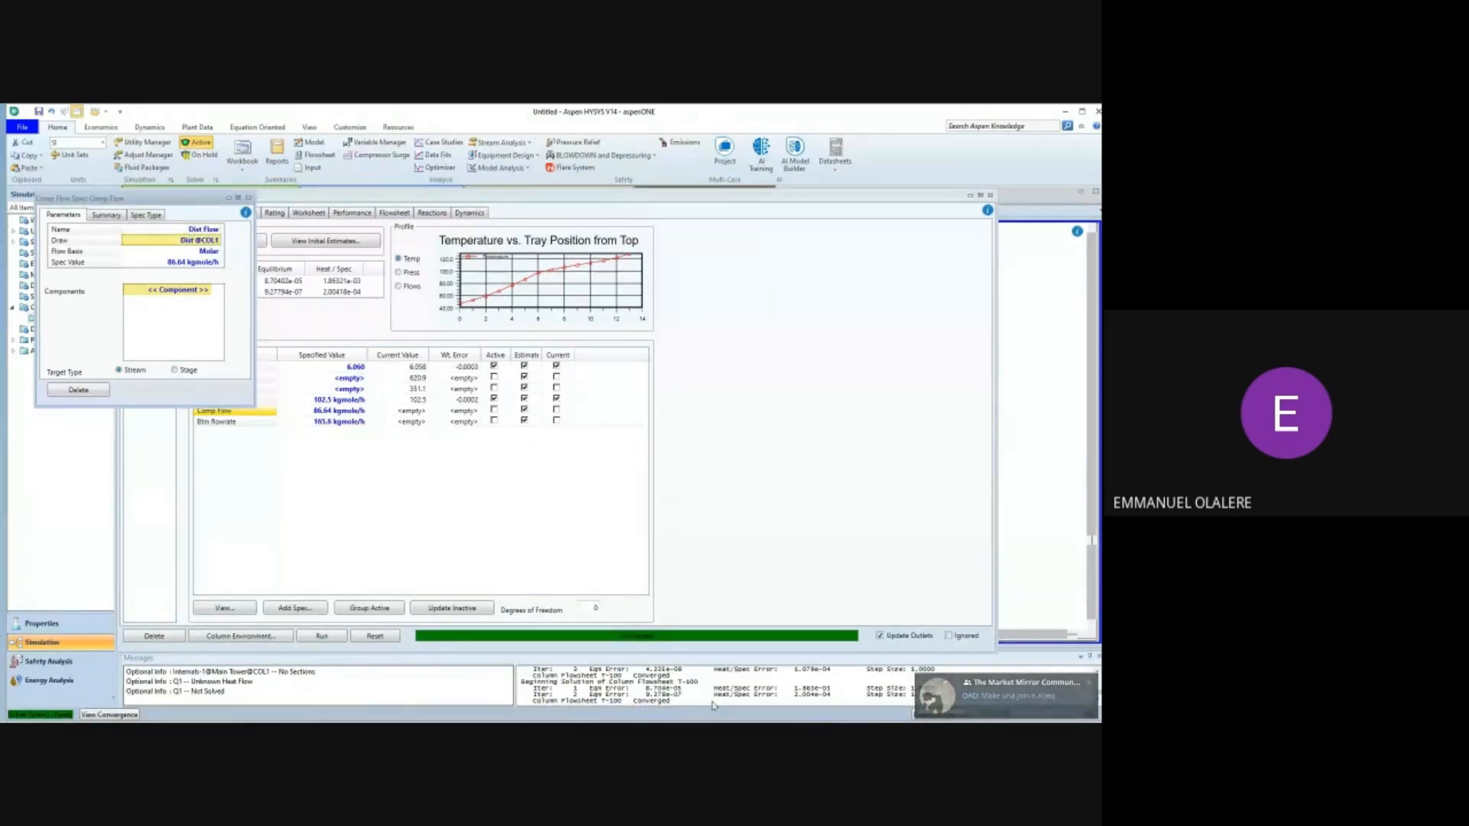
{"action": "left_click", "coordinate": [1087, 683]}
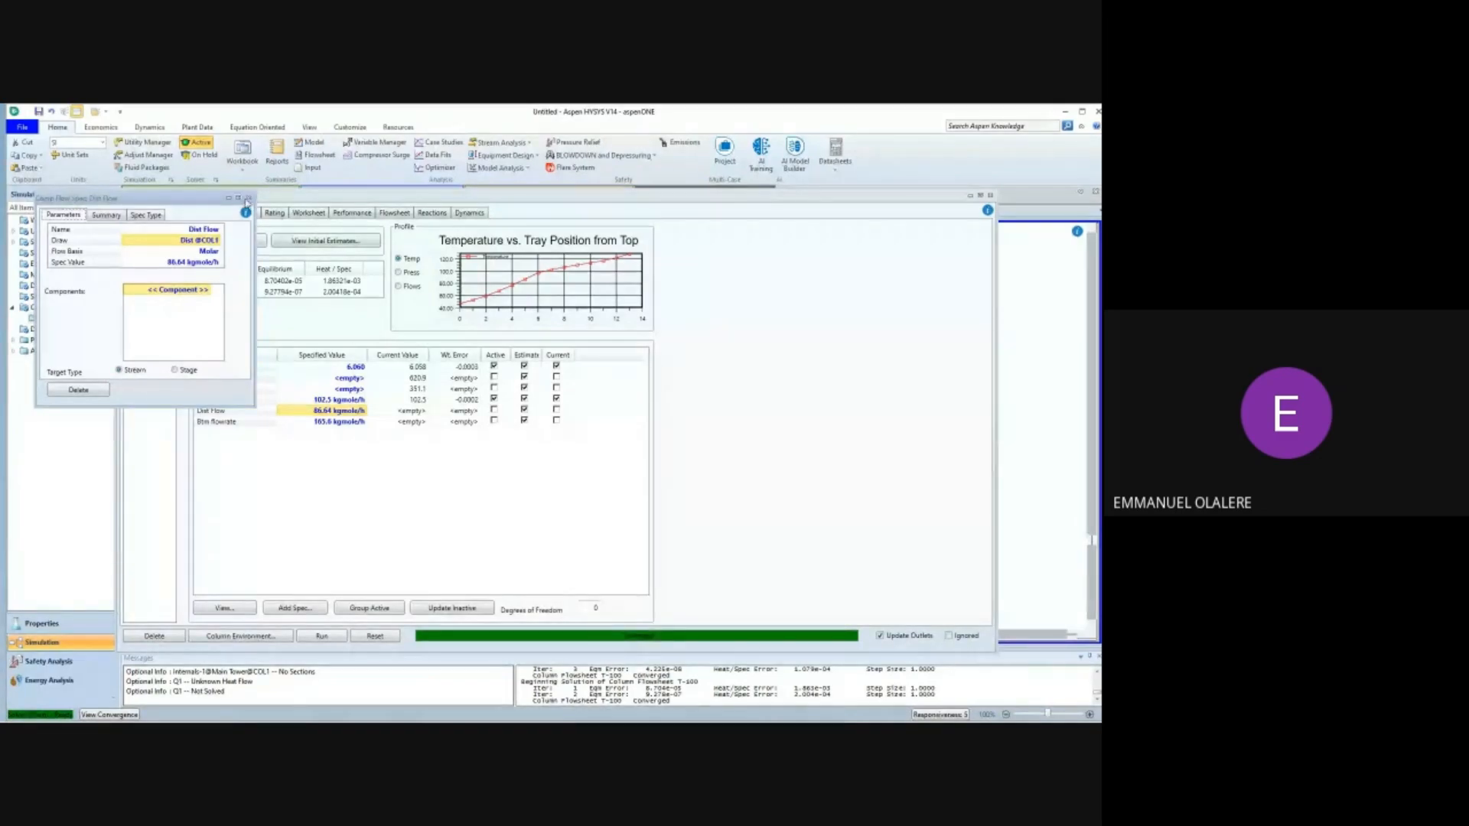
{"action": "left_click", "coordinate": [249, 199]}
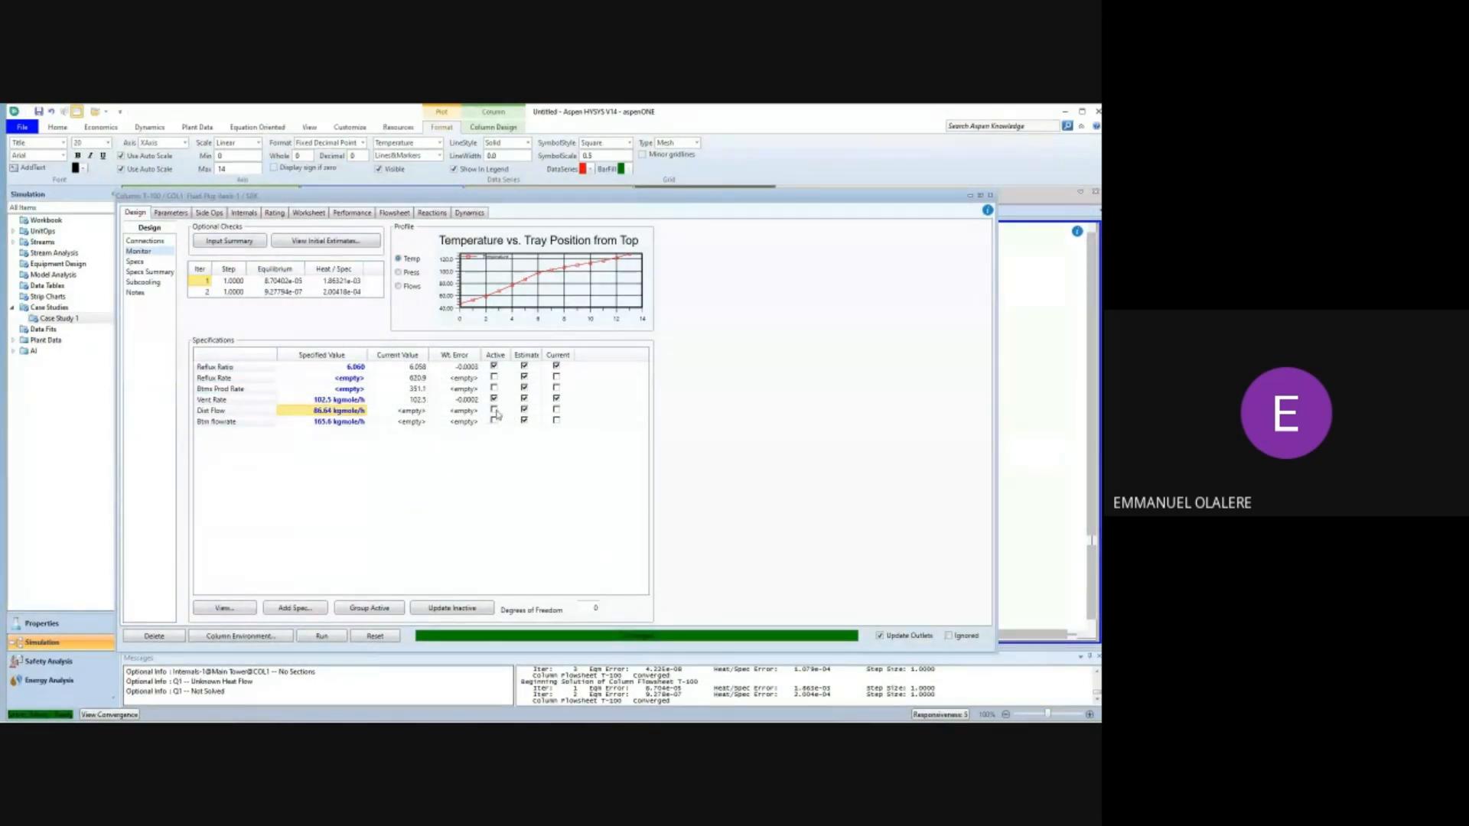
Deactivate the Reflux Ratio and Vent Rate specifications and make Dist Flow and Btm flowrate the active ones.
{"action": "left_click", "coordinate": [493, 366]}
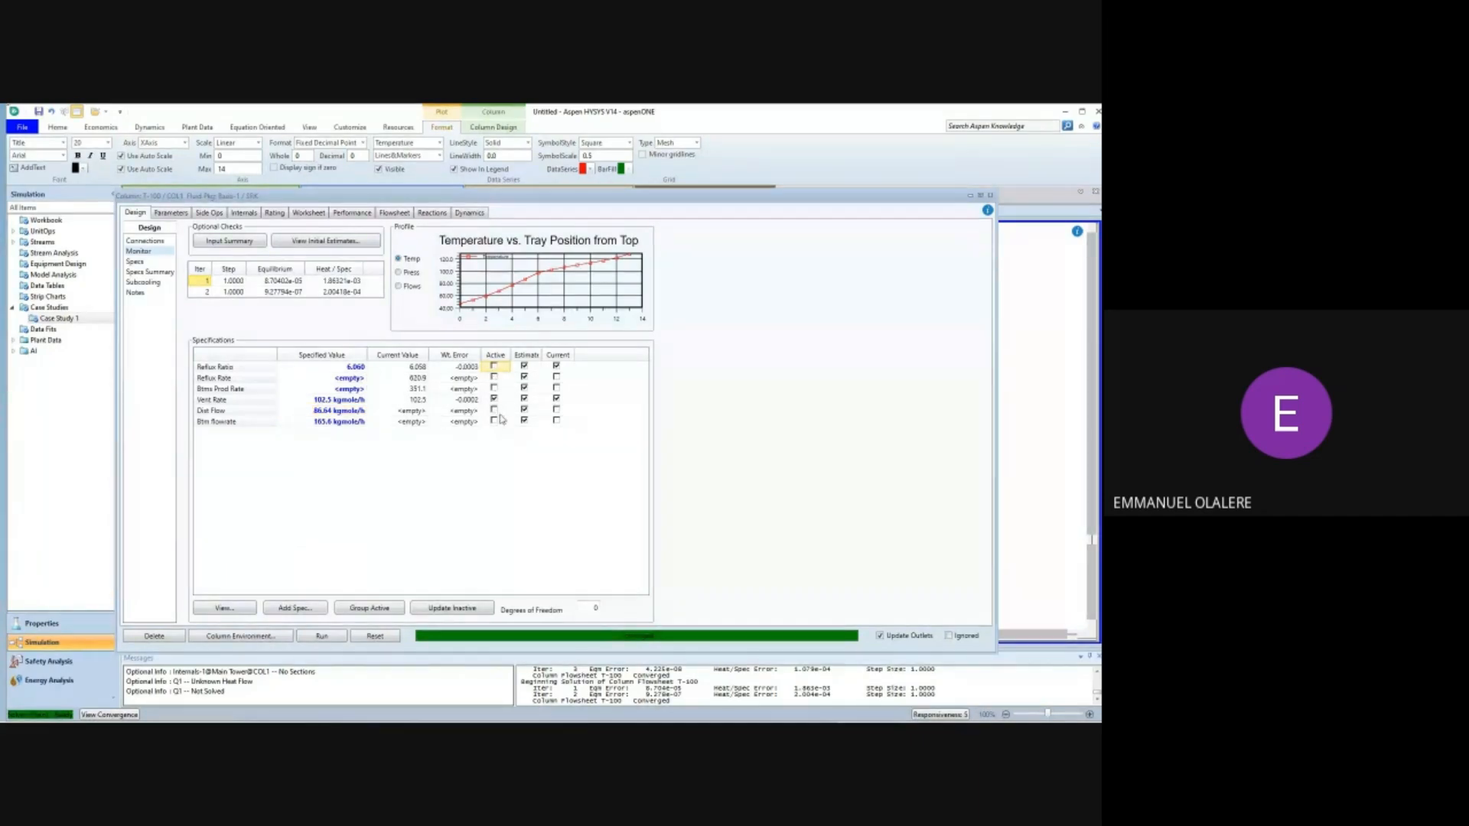
{"action": "left_click", "coordinate": [493, 398]}
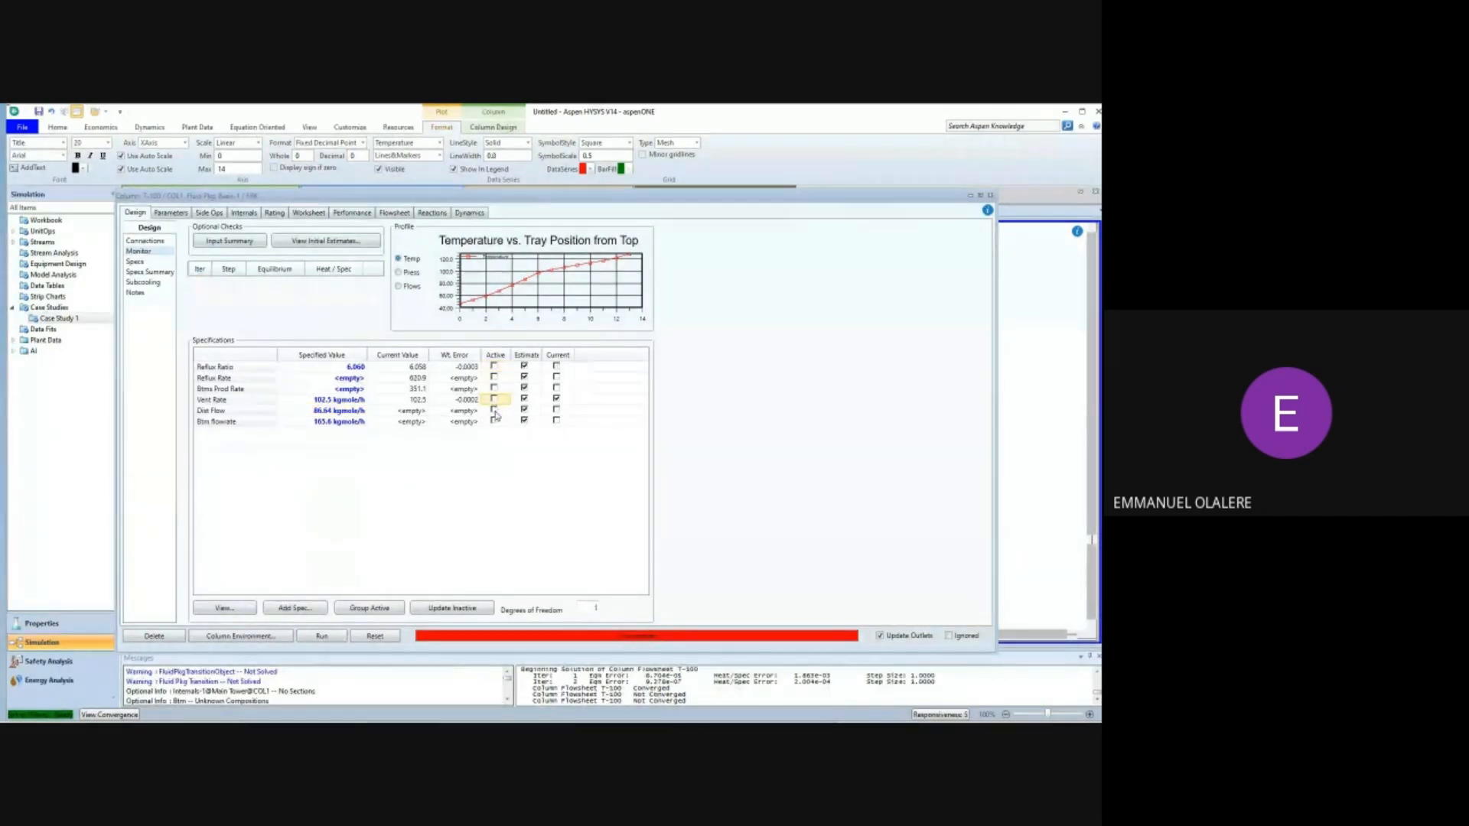
{"action": "left_click", "coordinate": [494, 411]}
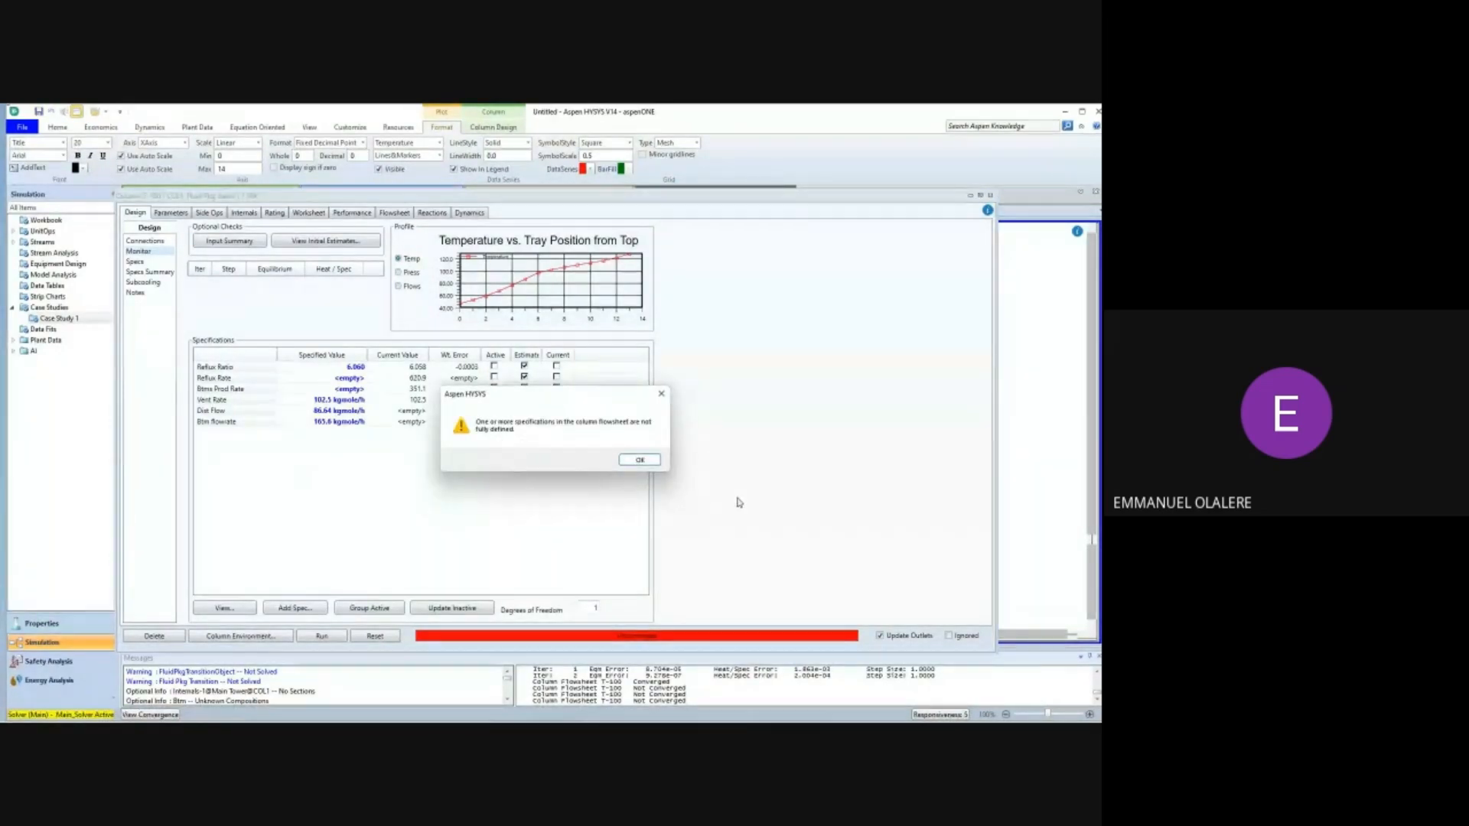
{"action": "left_click", "coordinate": [640, 460]}
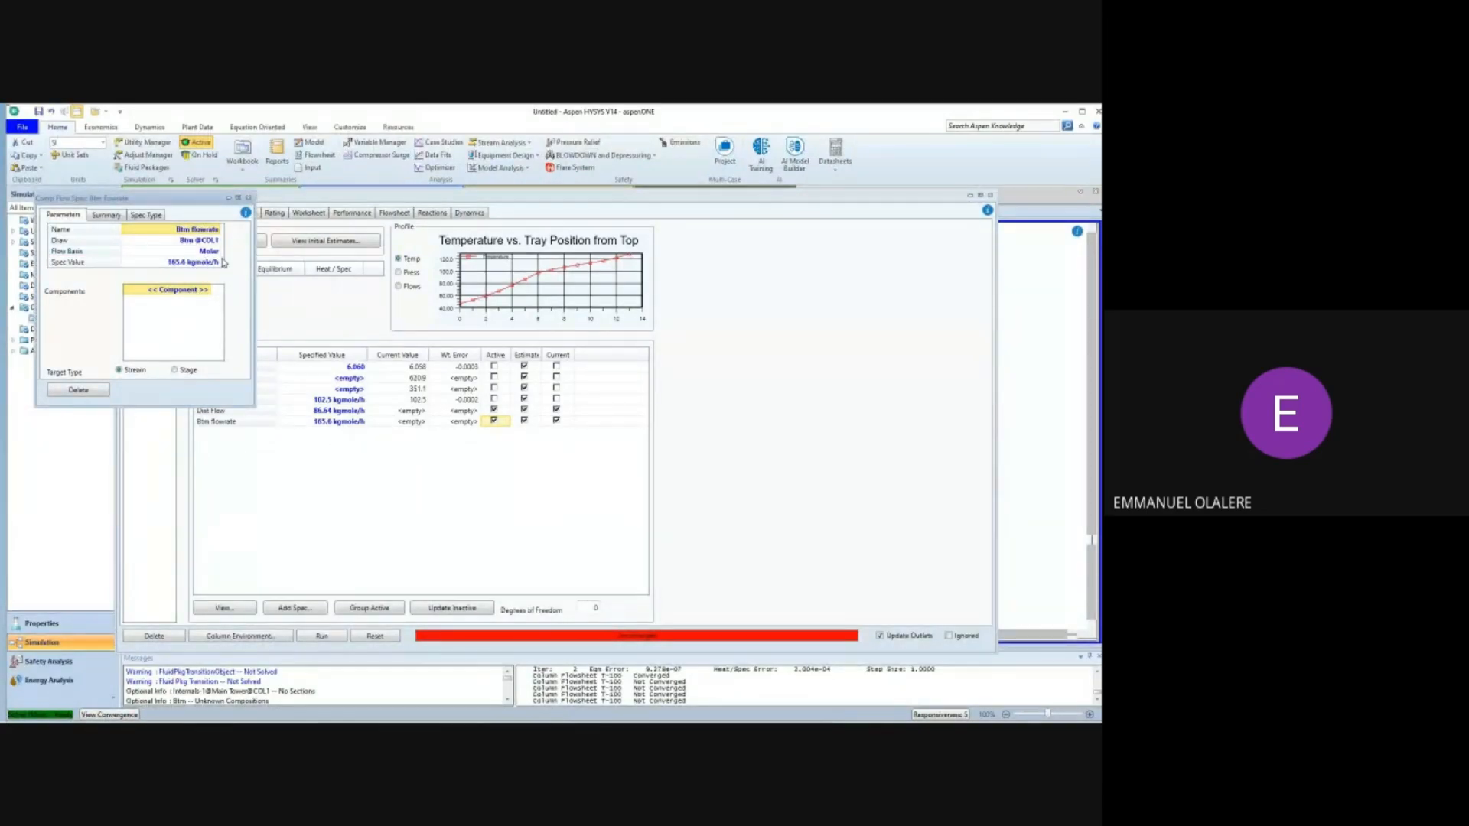
{"action": "left_click", "coordinate": [216, 290]}
{"action": "left_click", "coordinate": [208, 290]}
{"action": "left_click", "coordinate": [208, 293]}
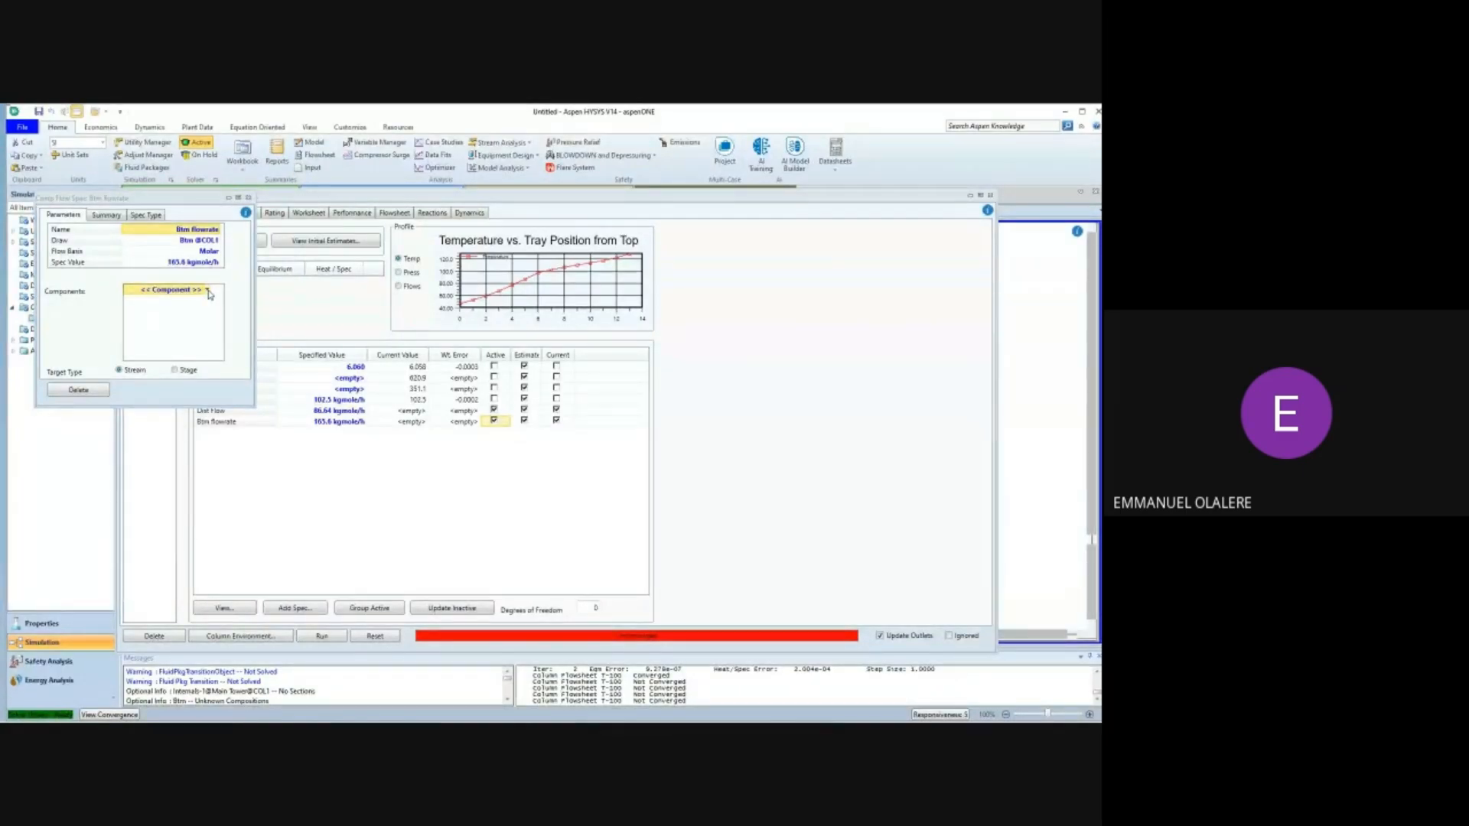
{"action": "left_click", "coordinate": [209, 292]}
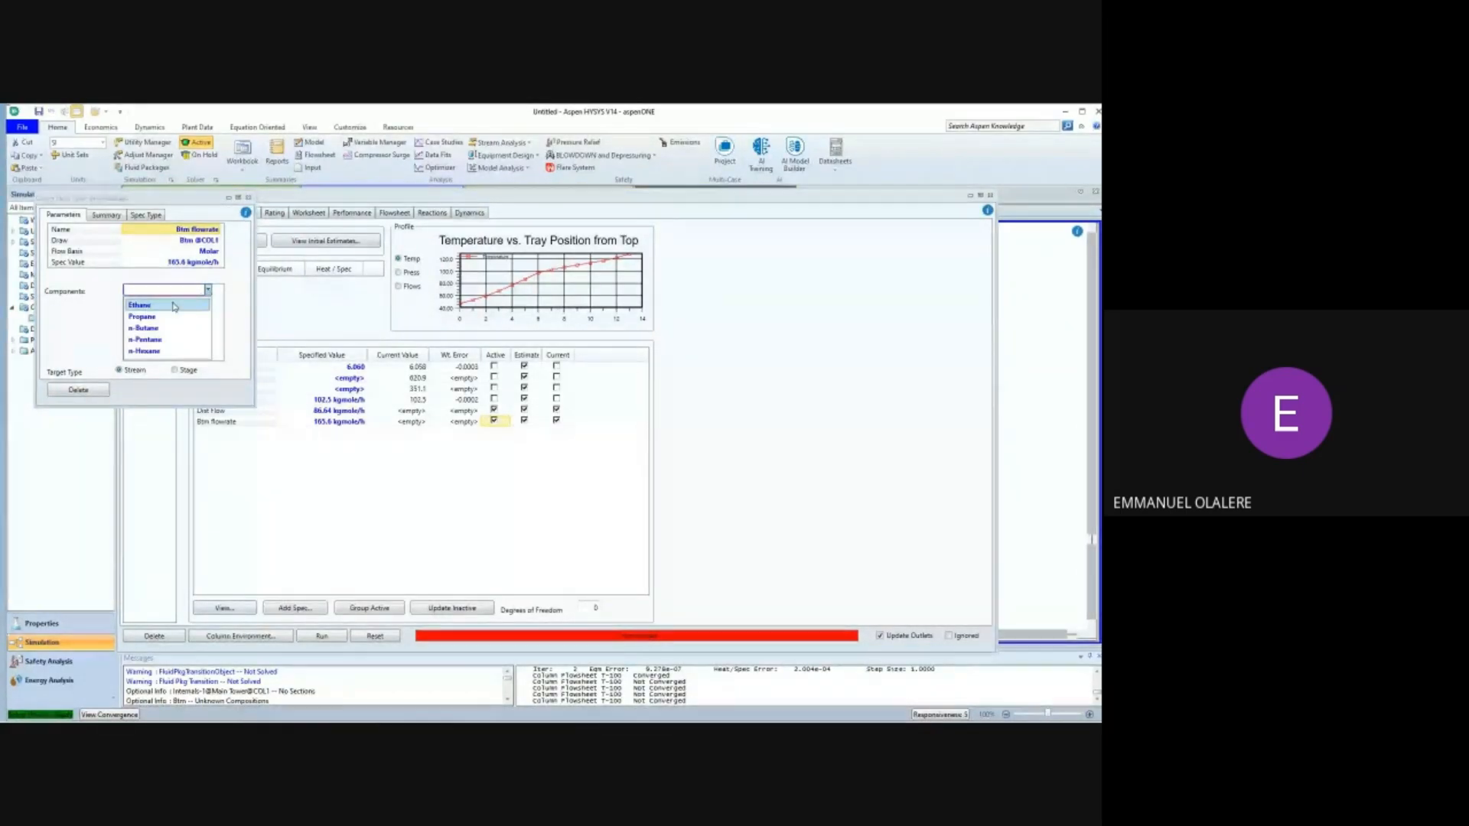
{"action": "left_click", "coordinate": [208, 291]}
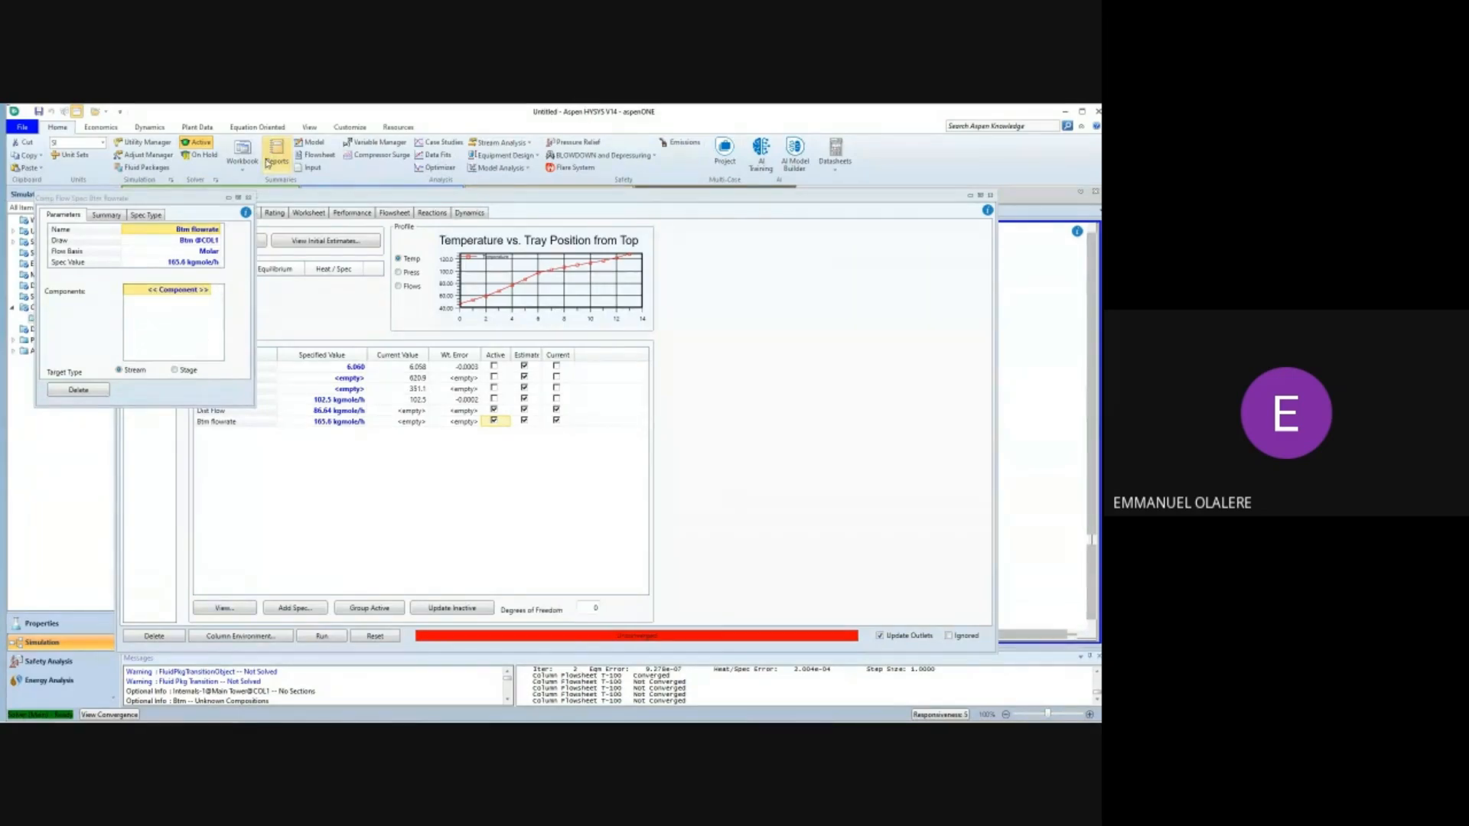
{"action": "left_click_drag", "start_coordinate": [249, 192], "coordinate": [249, 194]}
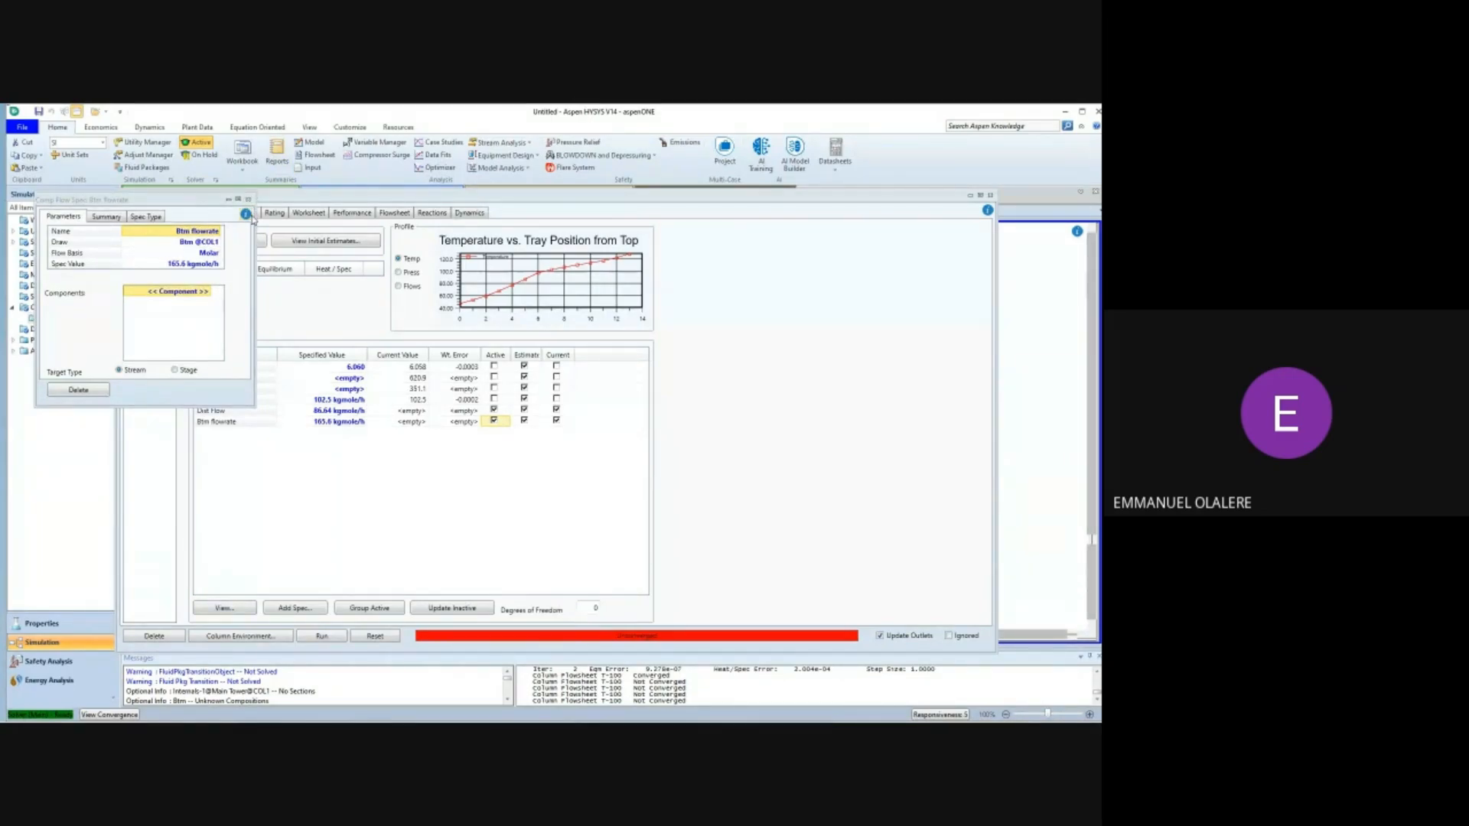
{"action": "left_click", "coordinate": [248, 199]}
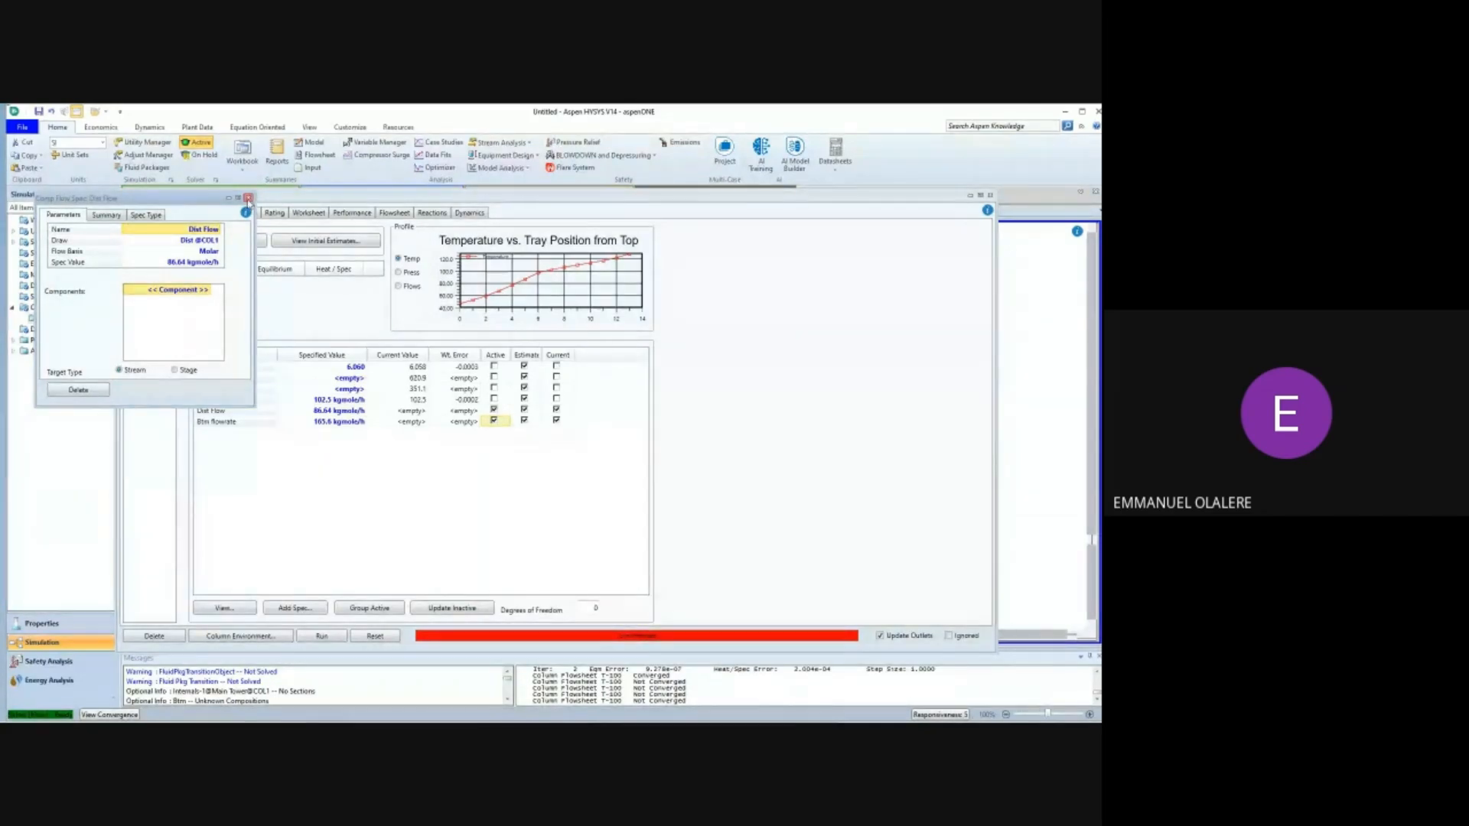
{"action": "left_click", "coordinate": [248, 198]}
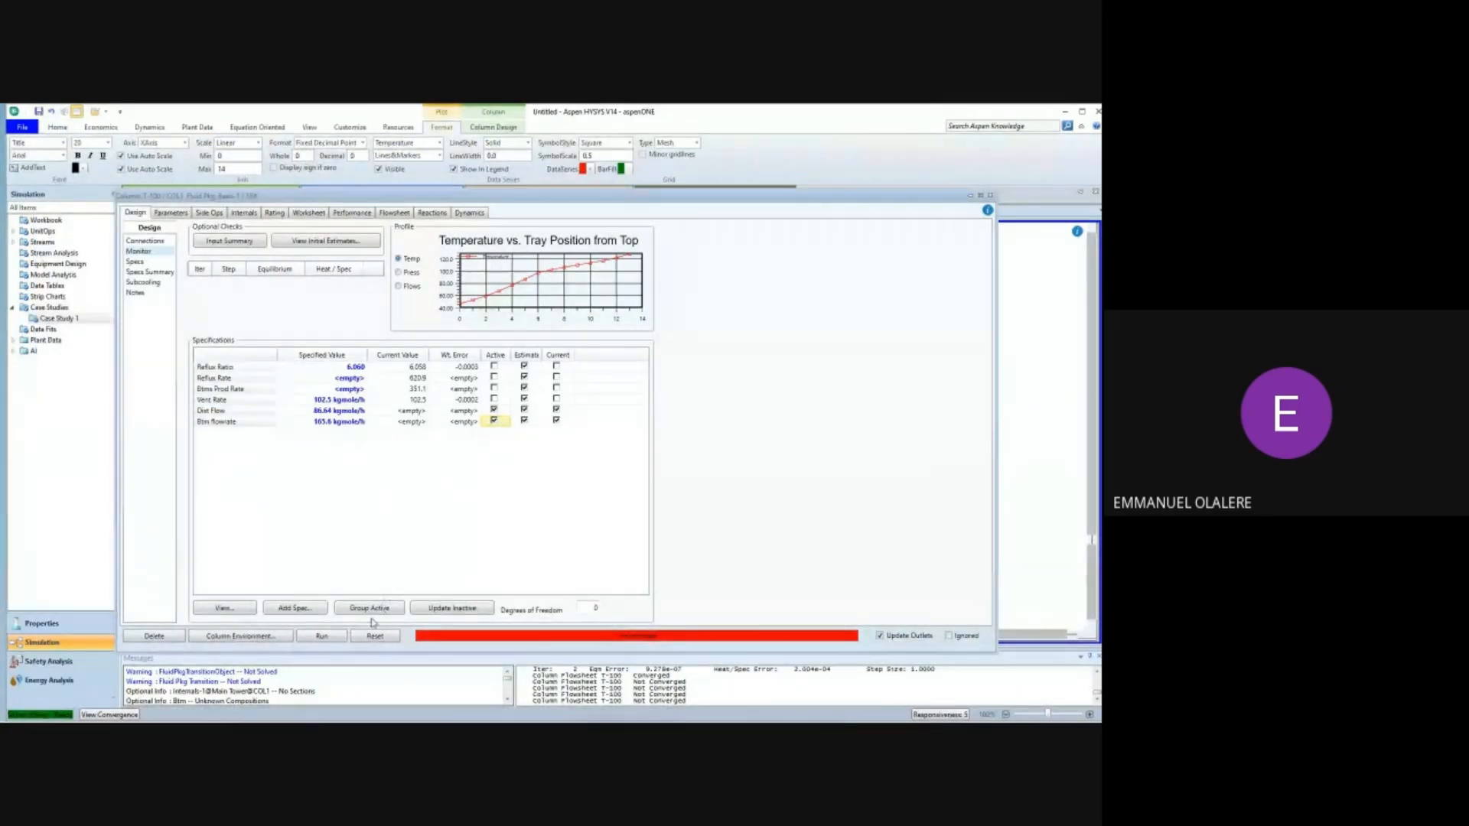
Try to run column T-100 with the Dist Flow and Btm flowrate specifications active.
{"action": "left_click", "coordinate": [312, 612]}
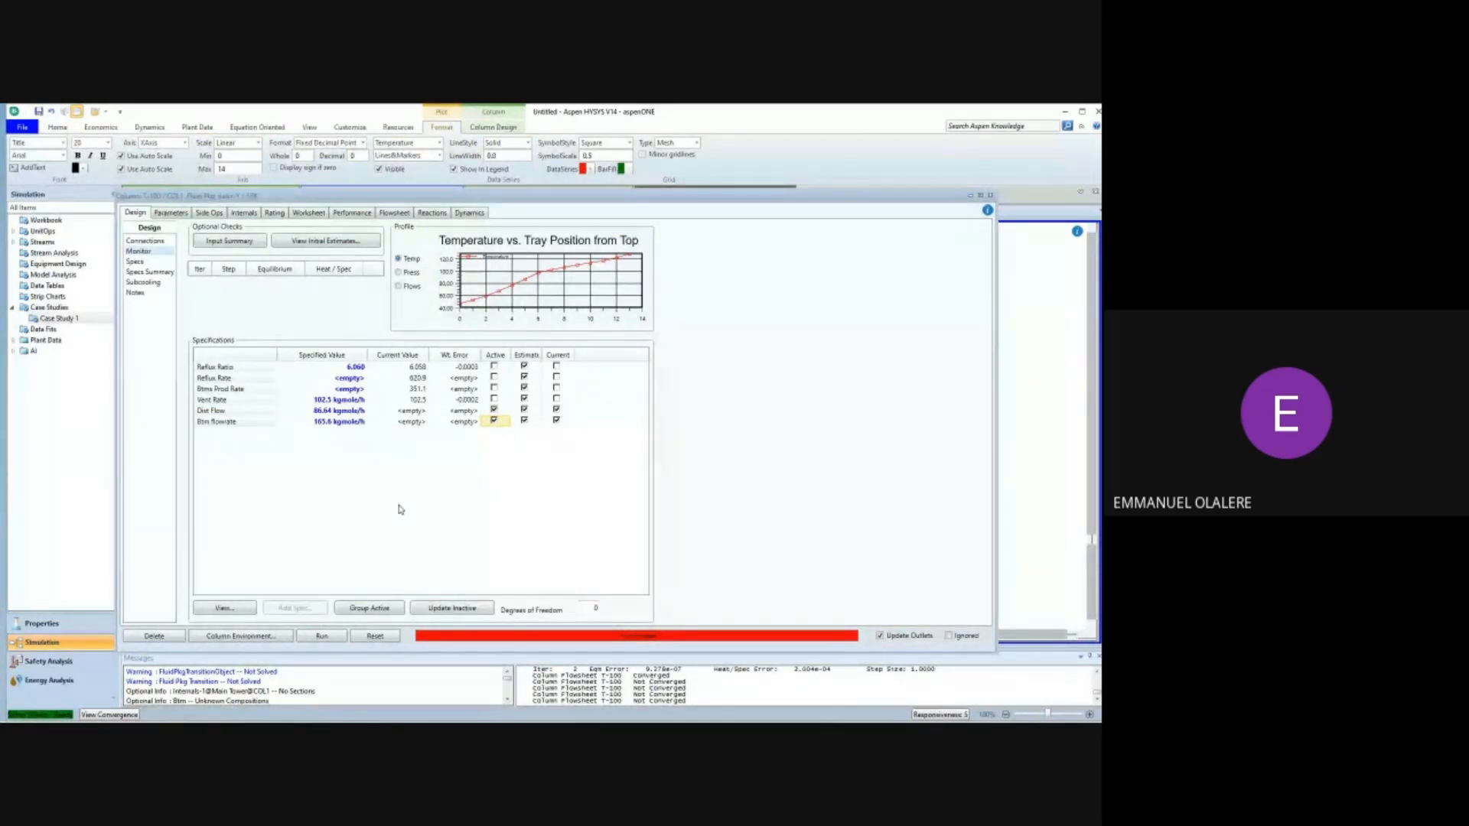
{"action": "left_click", "coordinate": [622, 285]}
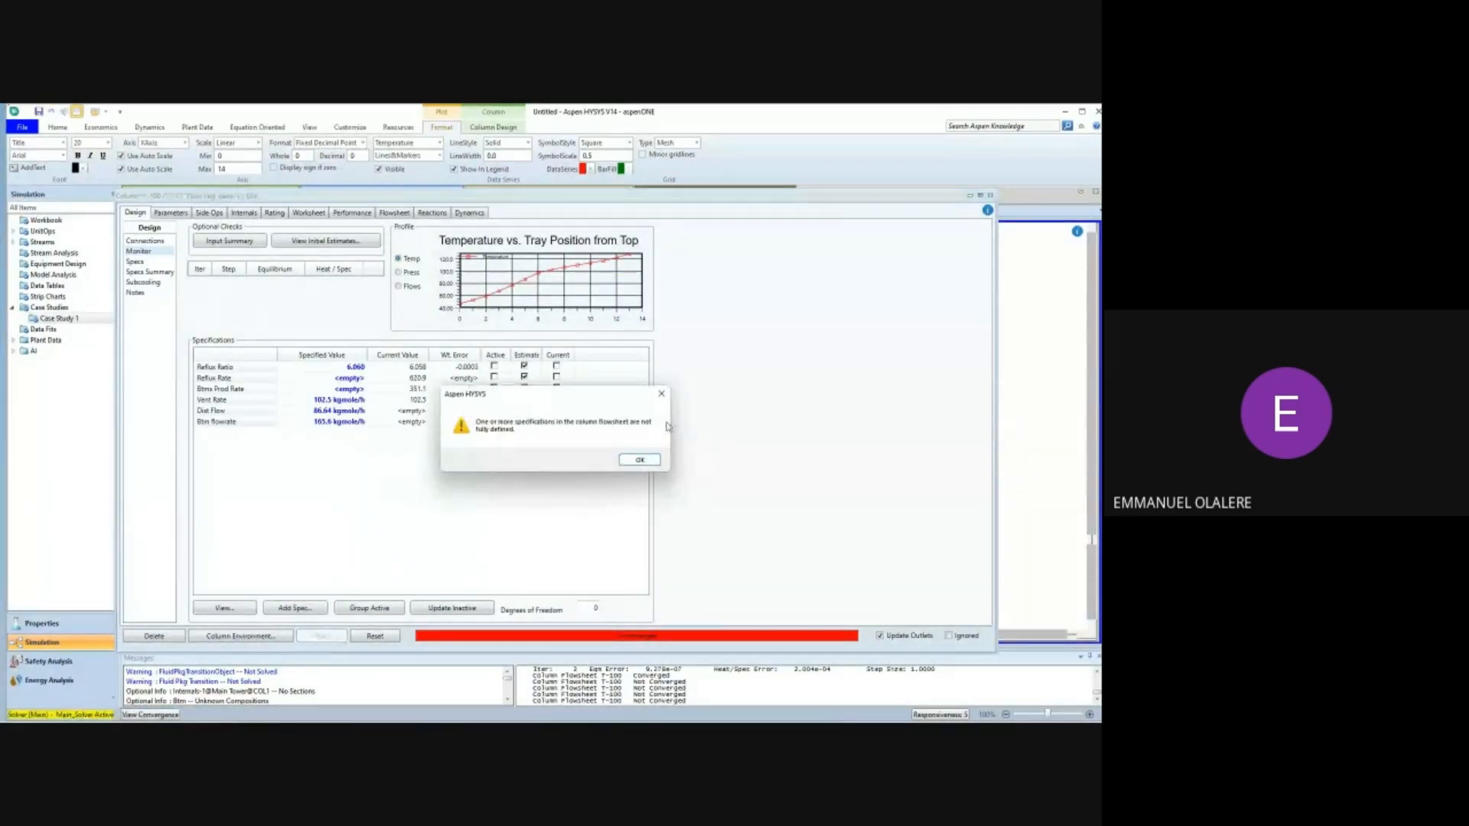
{"action": "left_click", "coordinate": [651, 462]}
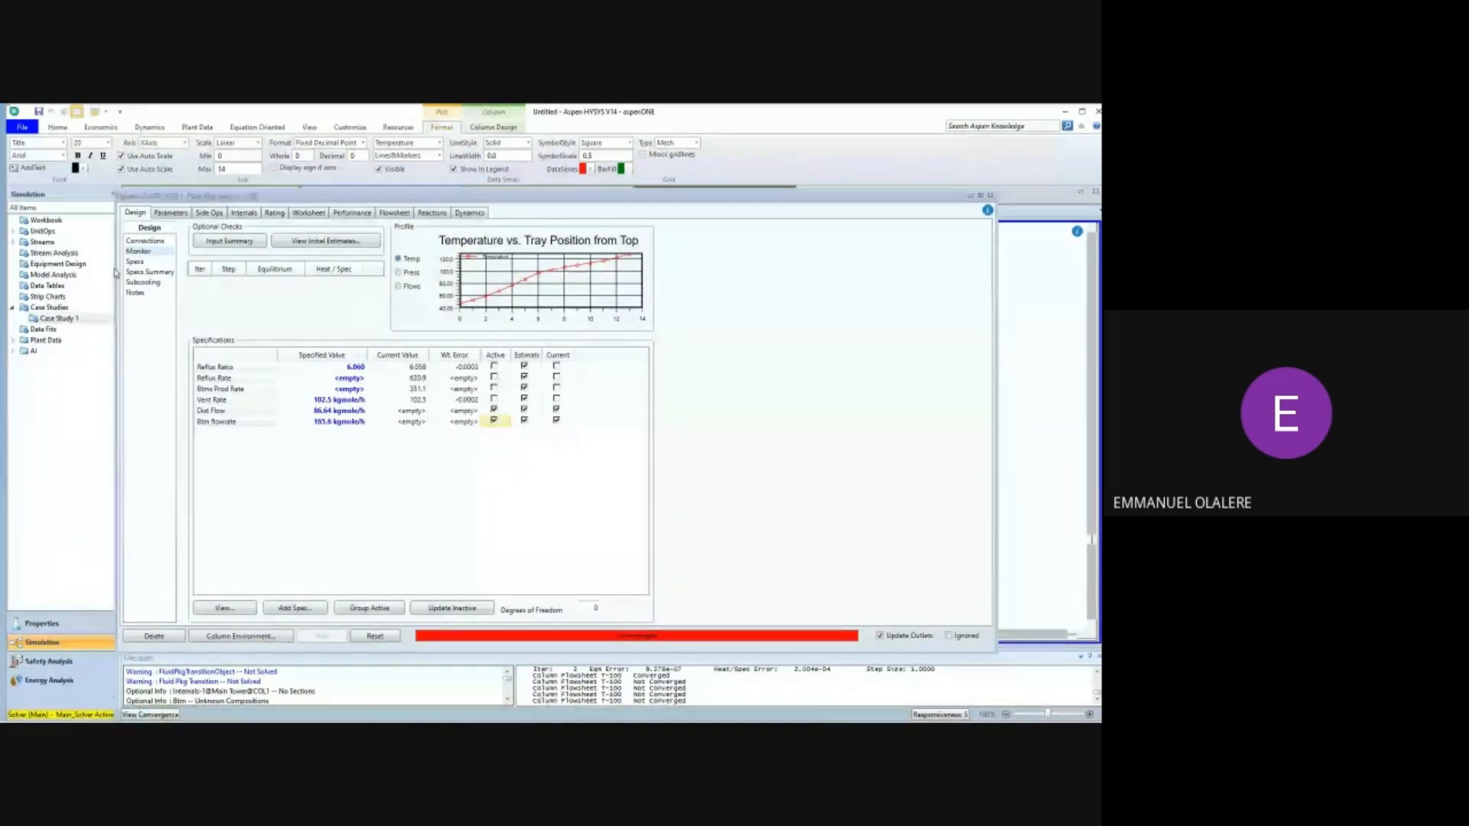
Add Ethane, Propane, n-Butane, n-Pentane and n-Hexane to the Btm flowrate specification's components.
{"action": "double_click", "coordinate": [218, 421]}
{"action": "left_click", "coordinate": [192, 296]}
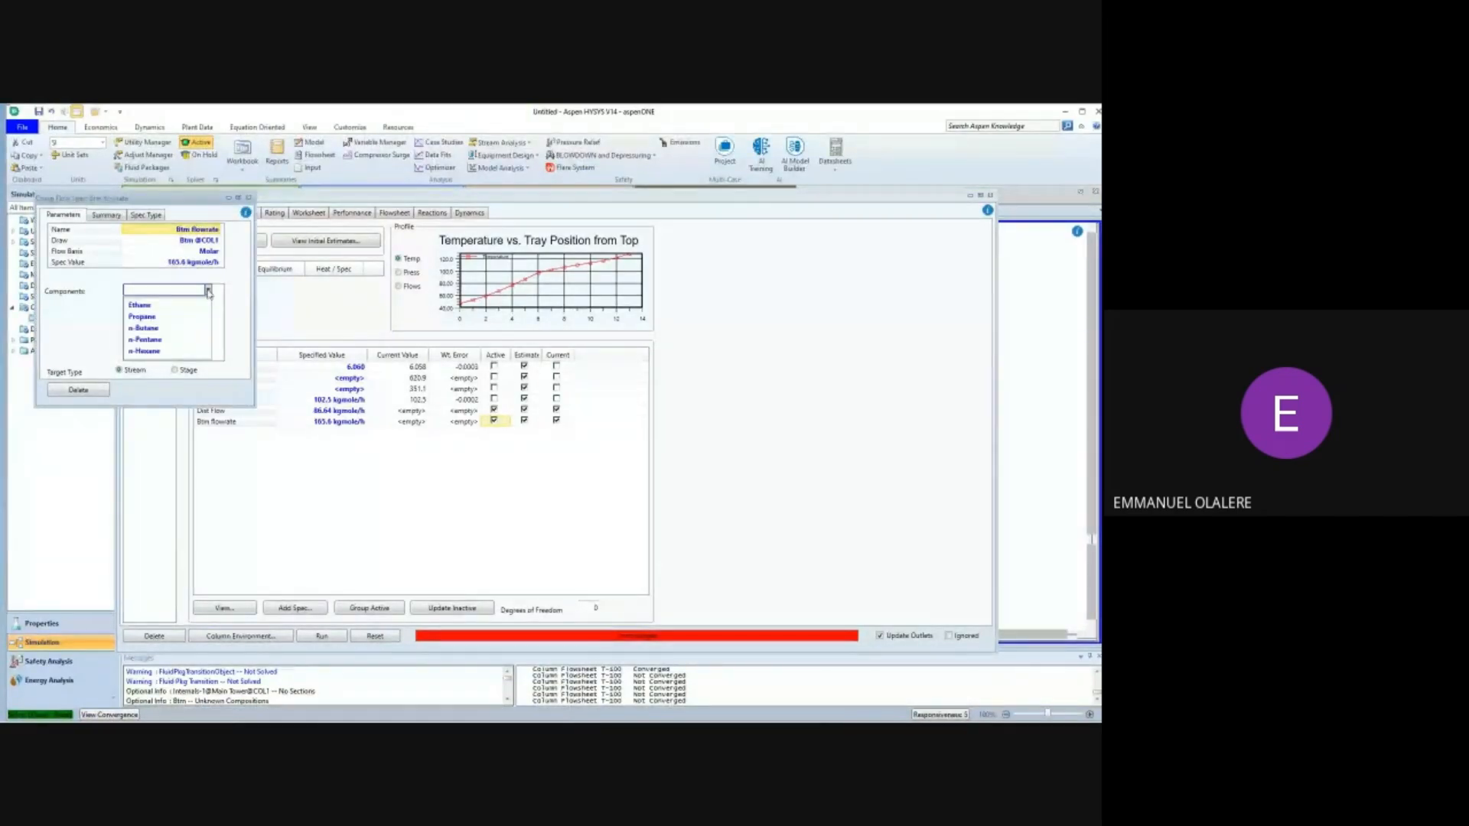
{"action": "left_click", "coordinate": [179, 239]}
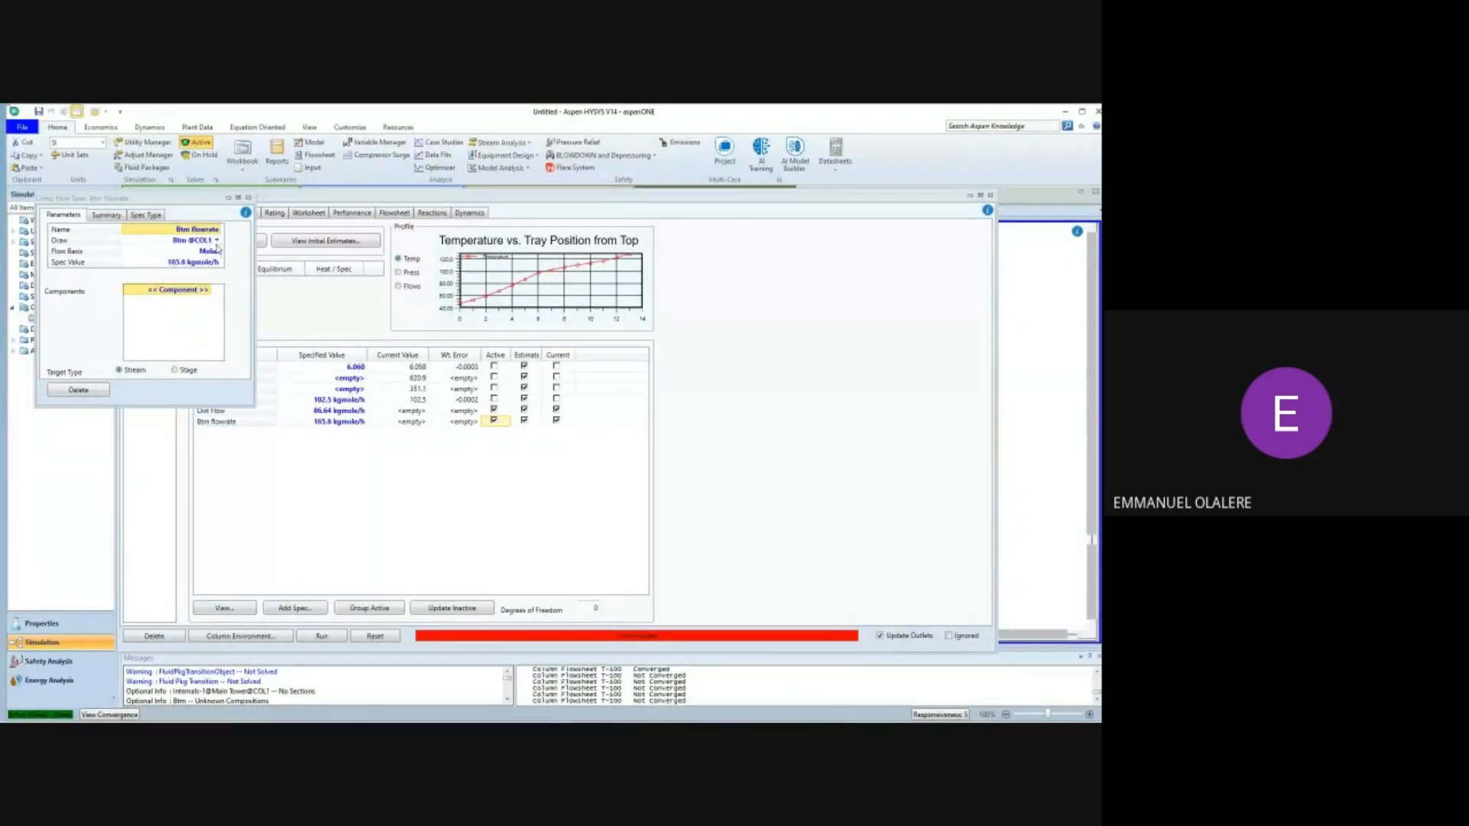
{"action": "left_click", "coordinate": [208, 290]}
{"action": "left_click", "coordinate": [209, 304]}
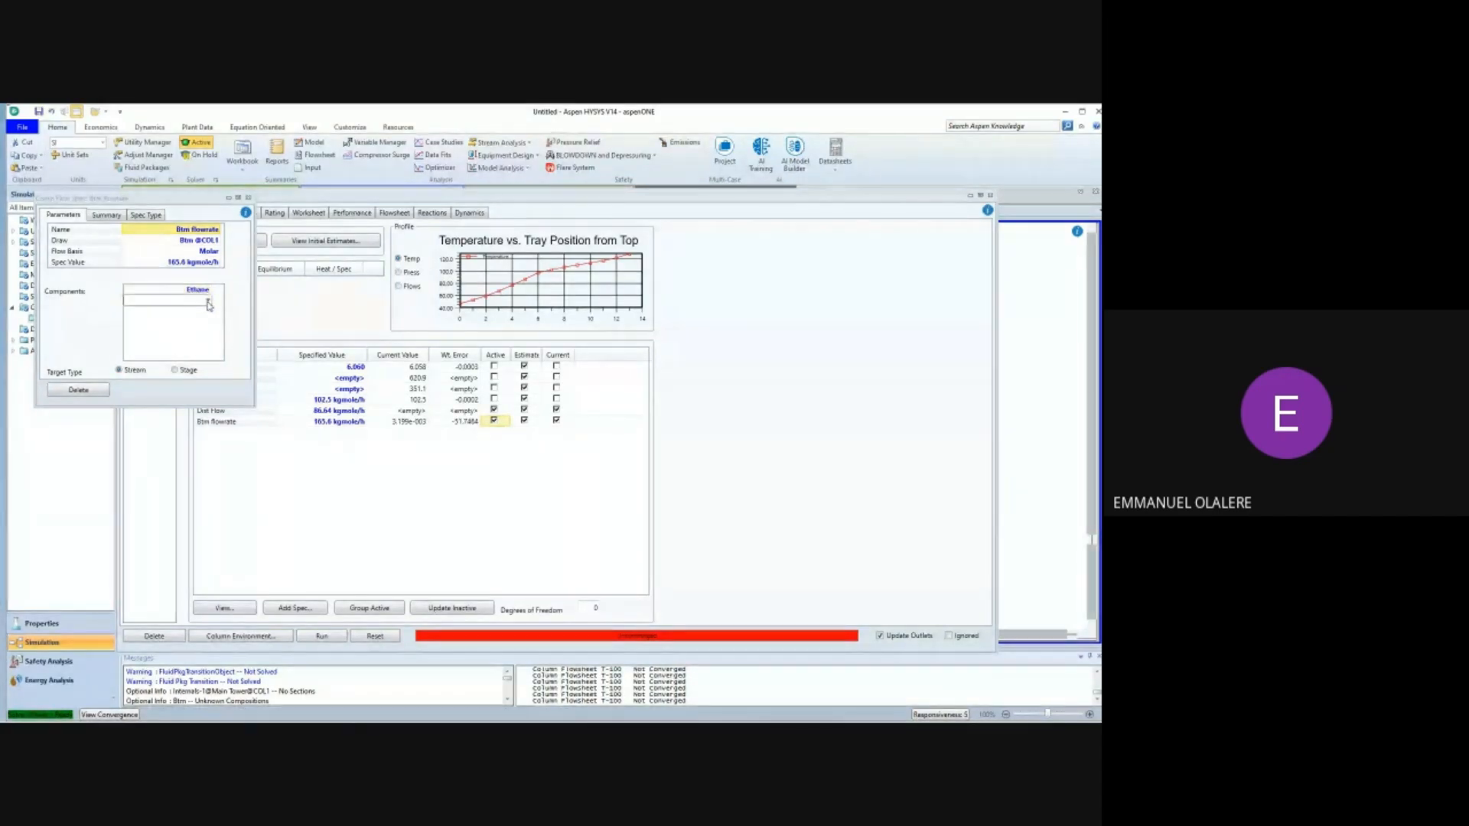
{"action": "left_click", "coordinate": [208, 304]}
{"action": "left_click", "coordinate": [209, 311]}
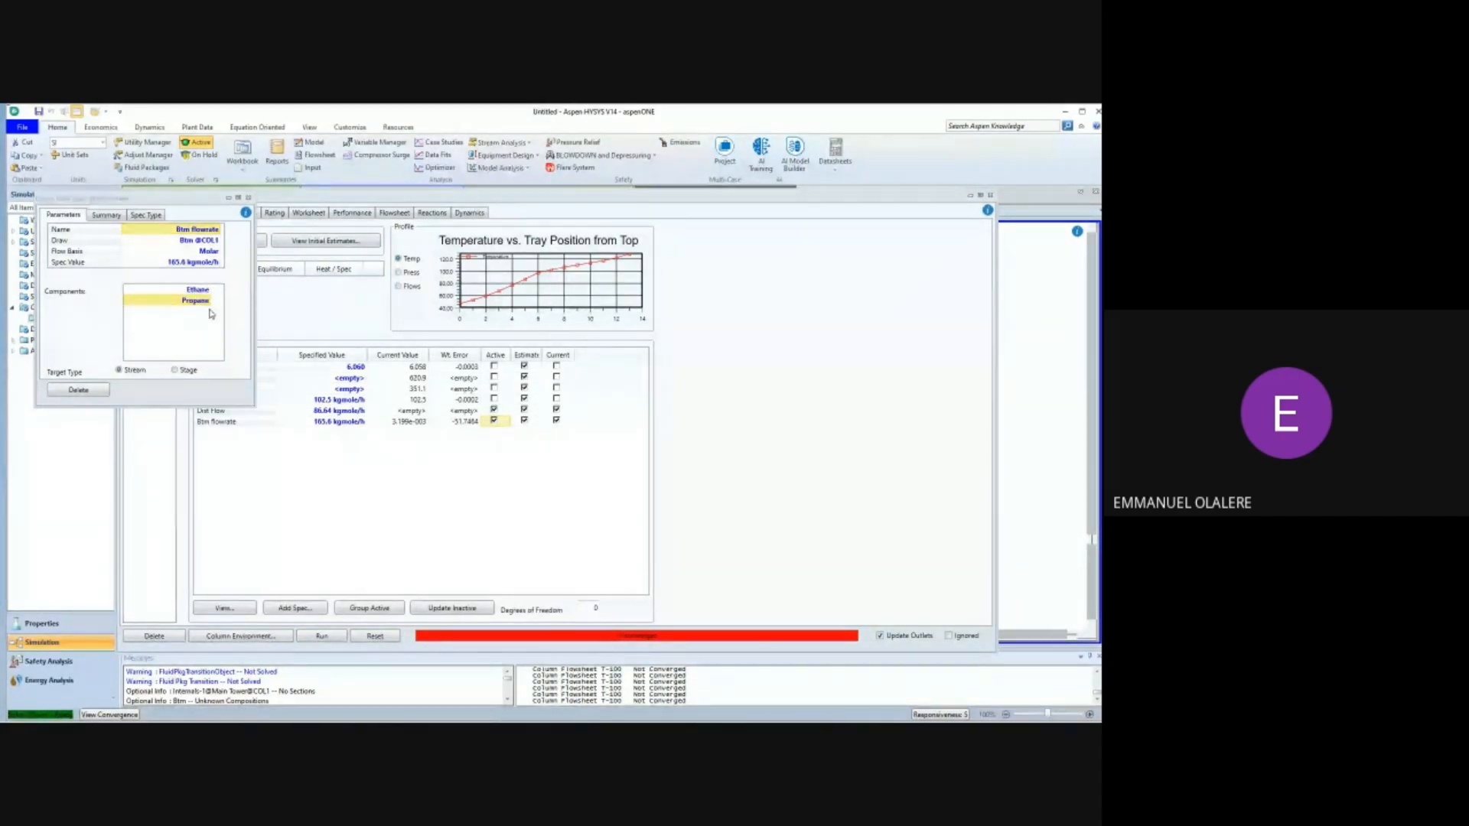
{"action": "left_click", "coordinate": [210, 311]}
{"action": "left_click", "coordinate": [201, 326]}
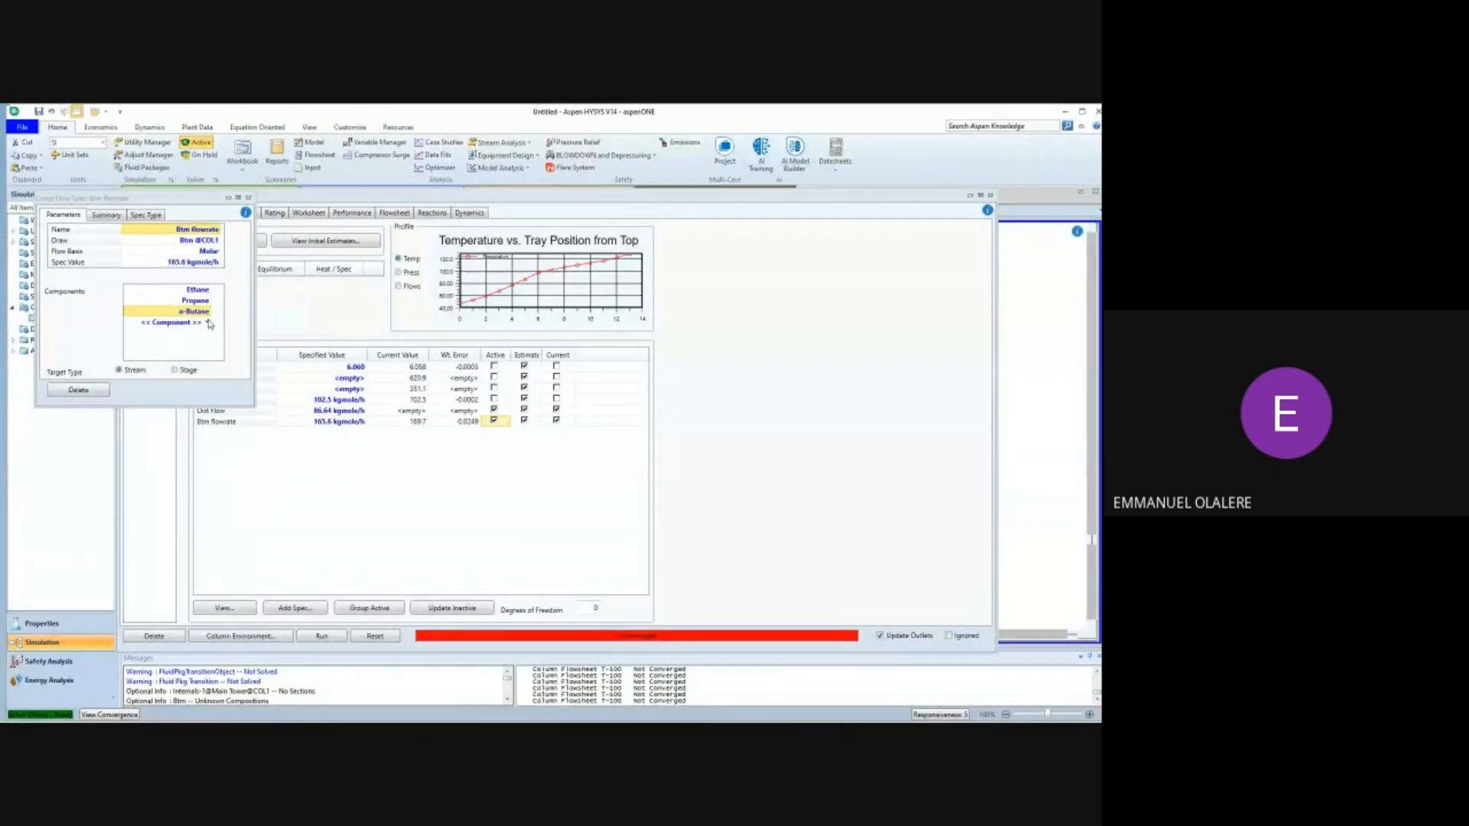
{"action": "left_click", "coordinate": [211, 322]}
{"action": "left_click", "coordinate": [205, 339]}
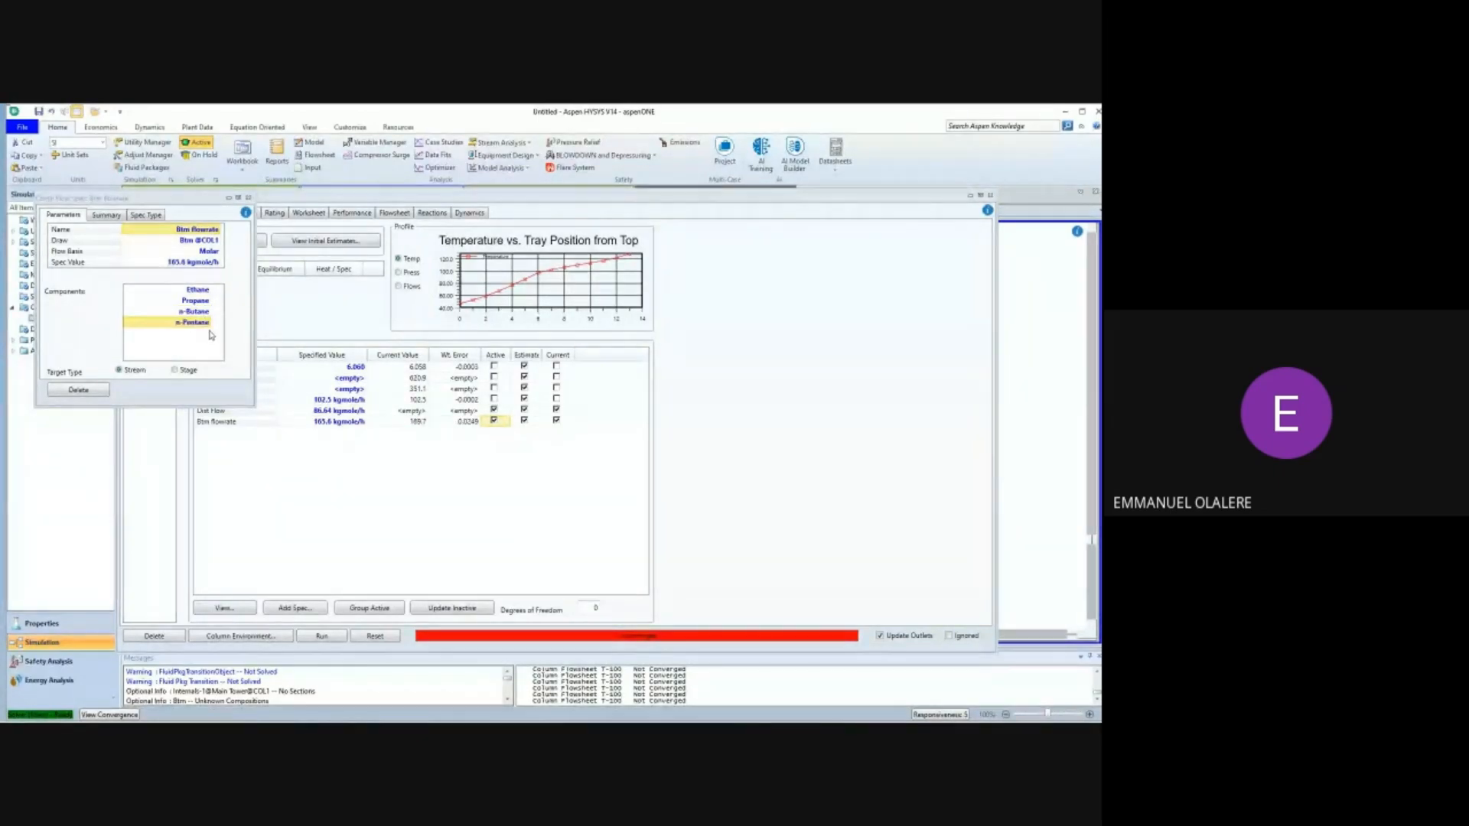
{"action": "left_click", "coordinate": [211, 334]}
{"action": "left_click", "coordinate": [200, 351]}
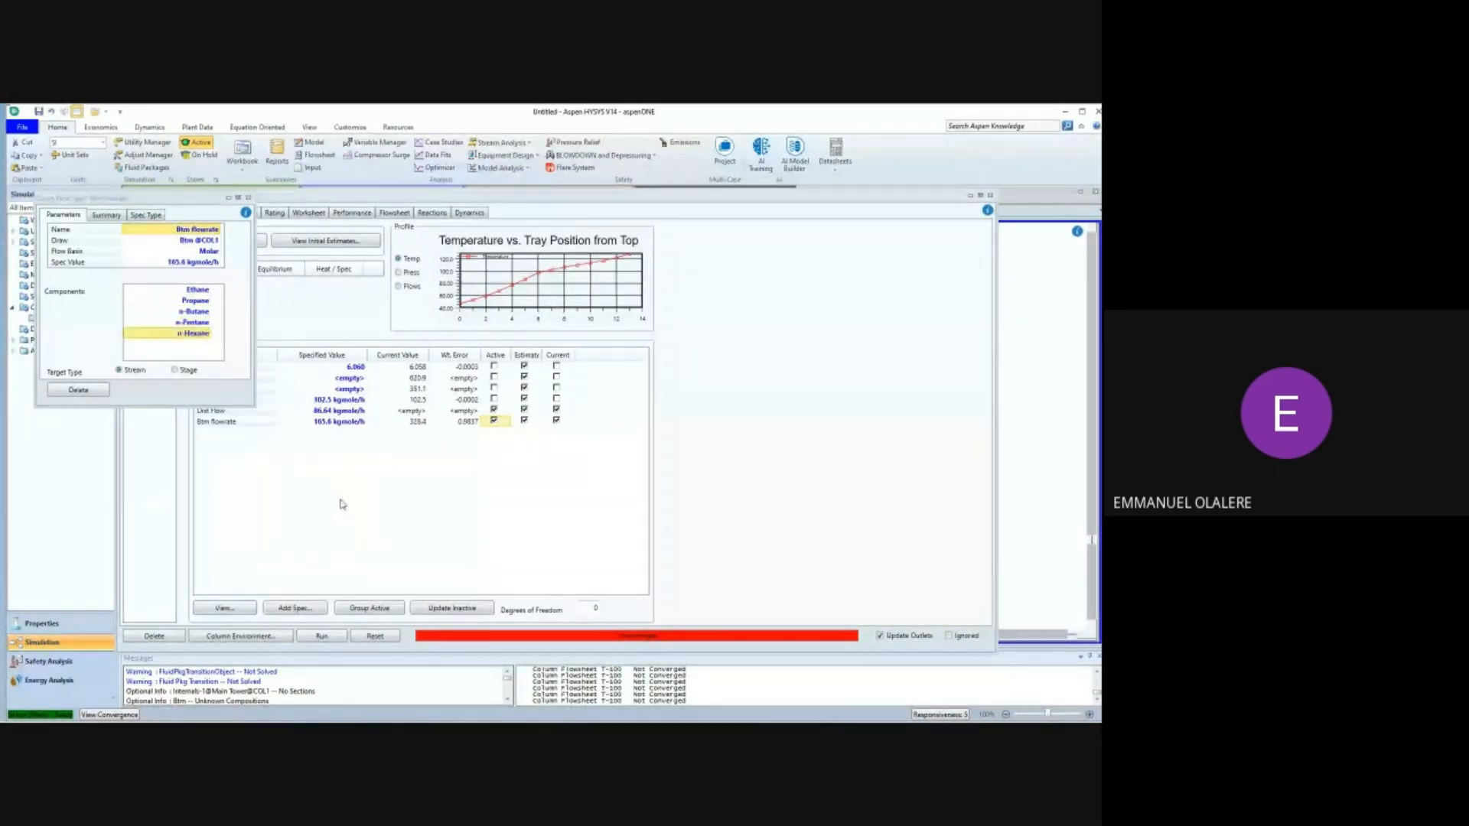
Try to run column T-100 with the five components assigned to the Btm flowrate specification.
{"action": "left_click", "coordinate": [342, 504]}
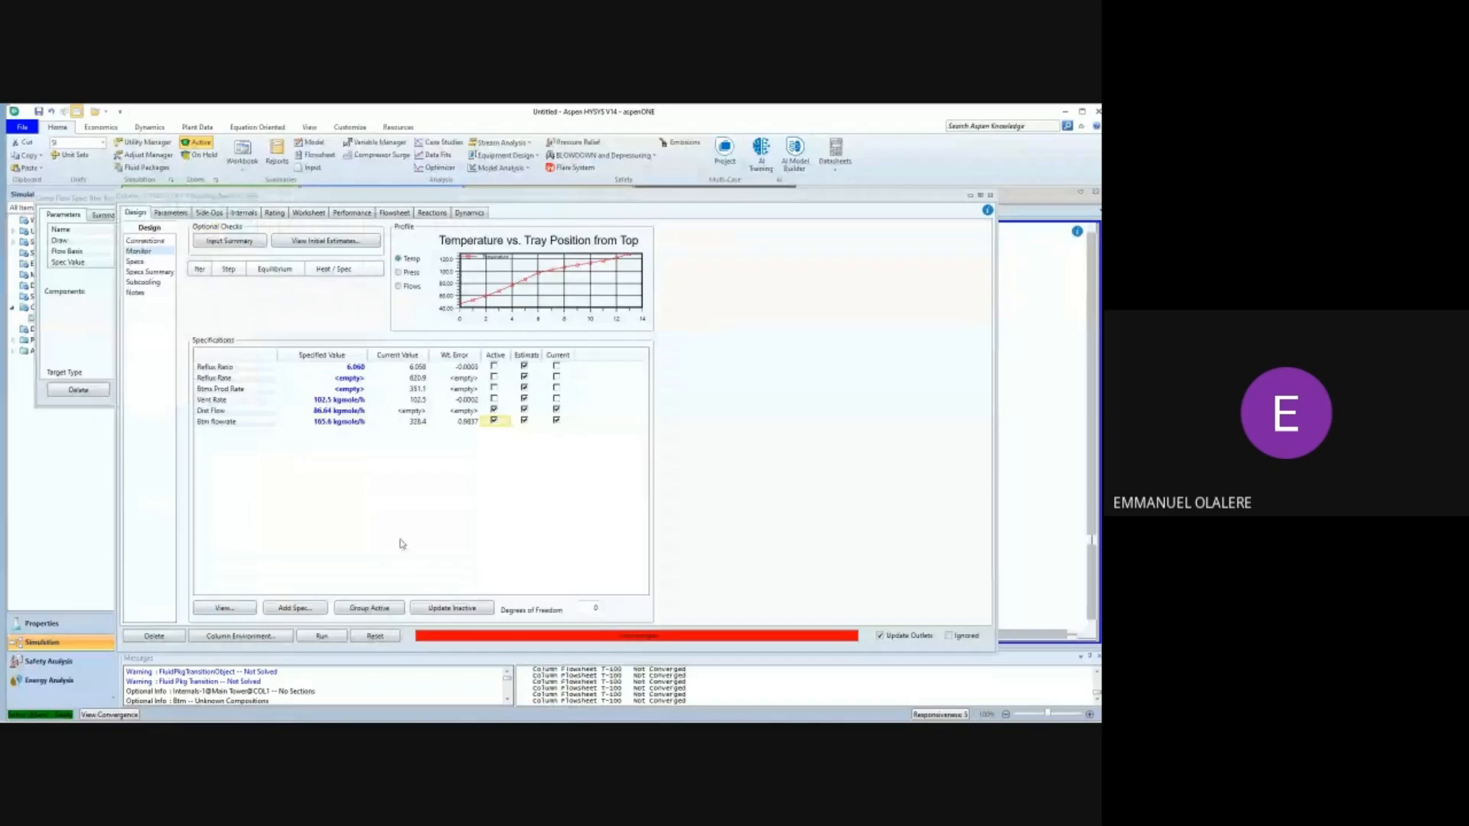
{"action": "left_click", "coordinate": [336, 637]}
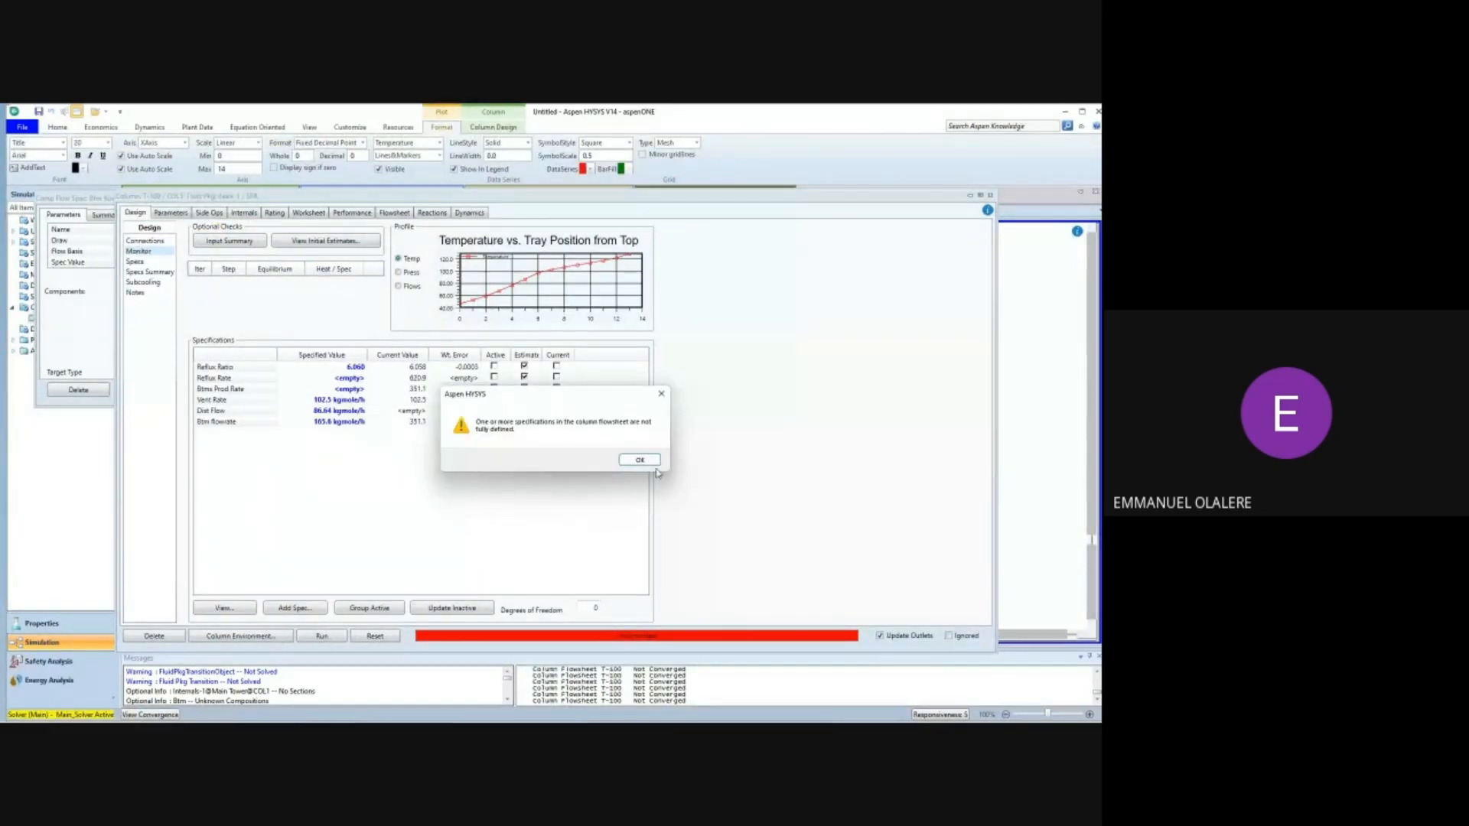
{"action": "left_click", "coordinate": [641, 460]}
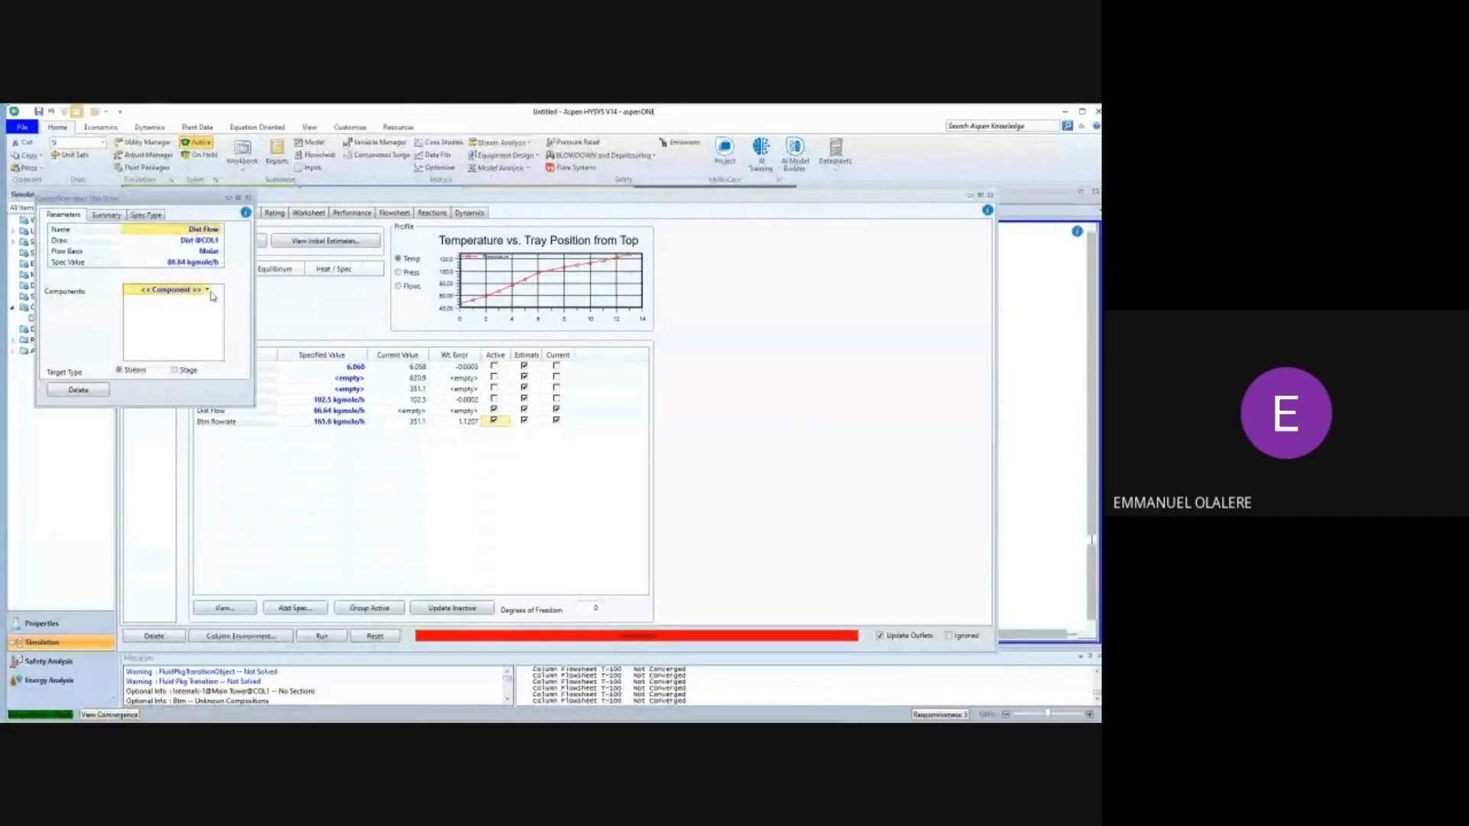
Add Ethane as the first component of the Dist Flow specification.
{"action": "left_click", "coordinate": [208, 290]}
{"action": "left_click", "coordinate": [212, 302]}
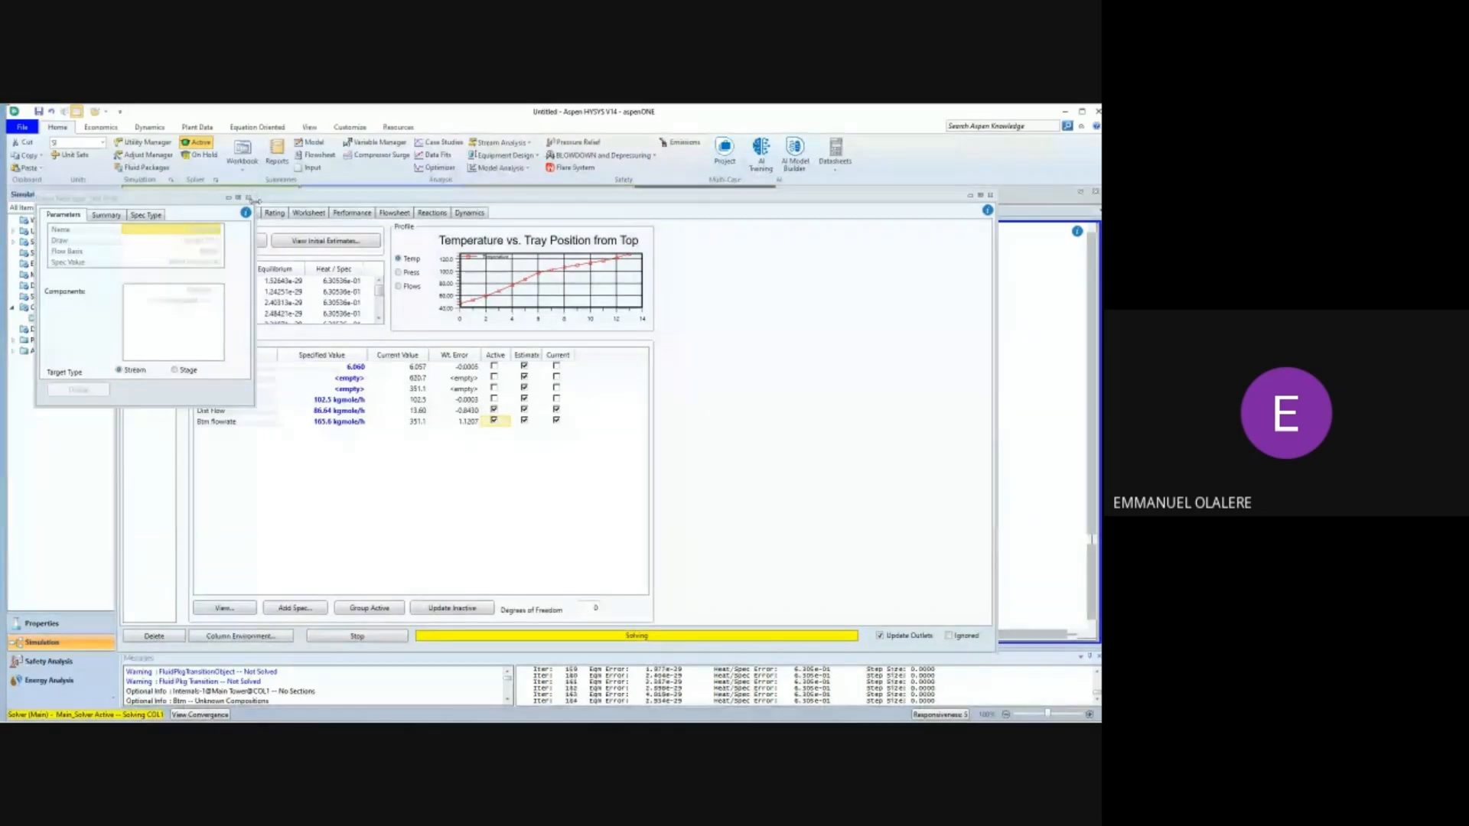
{"action": "left_click", "coordinate": [407, 478]}
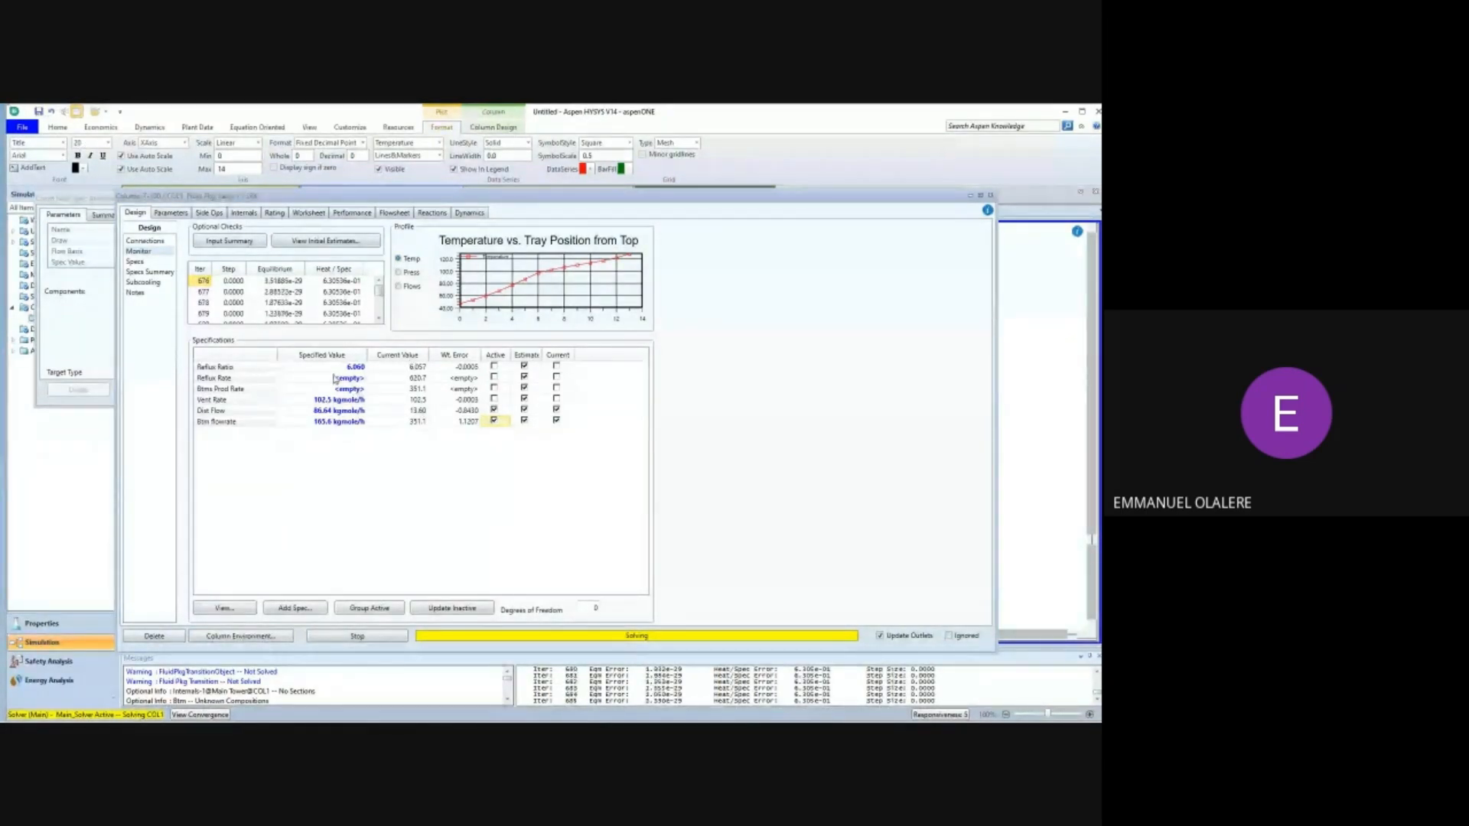
Stop the column's solver run and reset the T-100 solution, leaving the Btm flowrate specification window closed.
{"action": "left_click", "coordinate": [359, 636]}
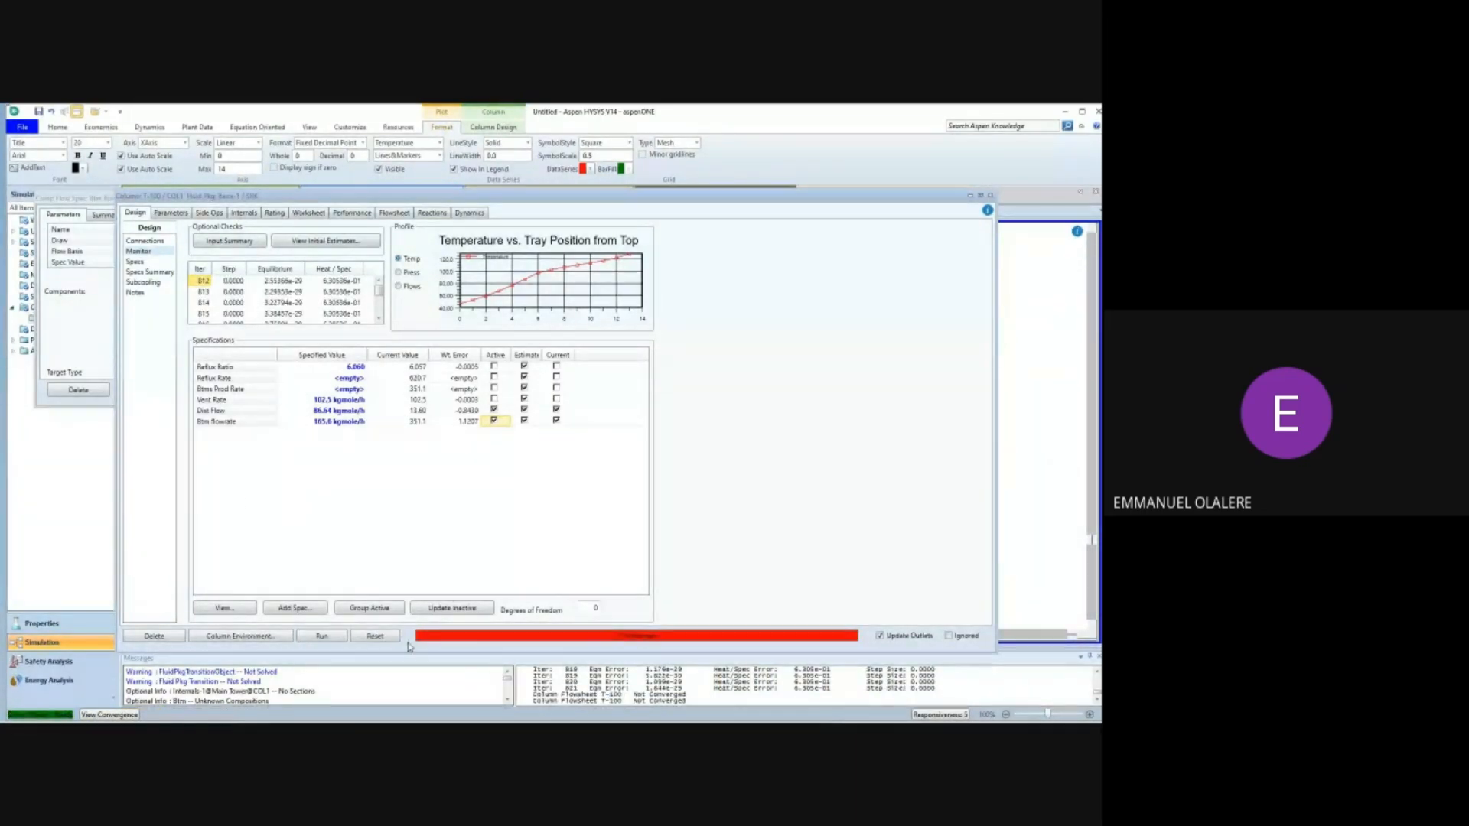
{"action": "left_click", "coordinate": [374, 637]}
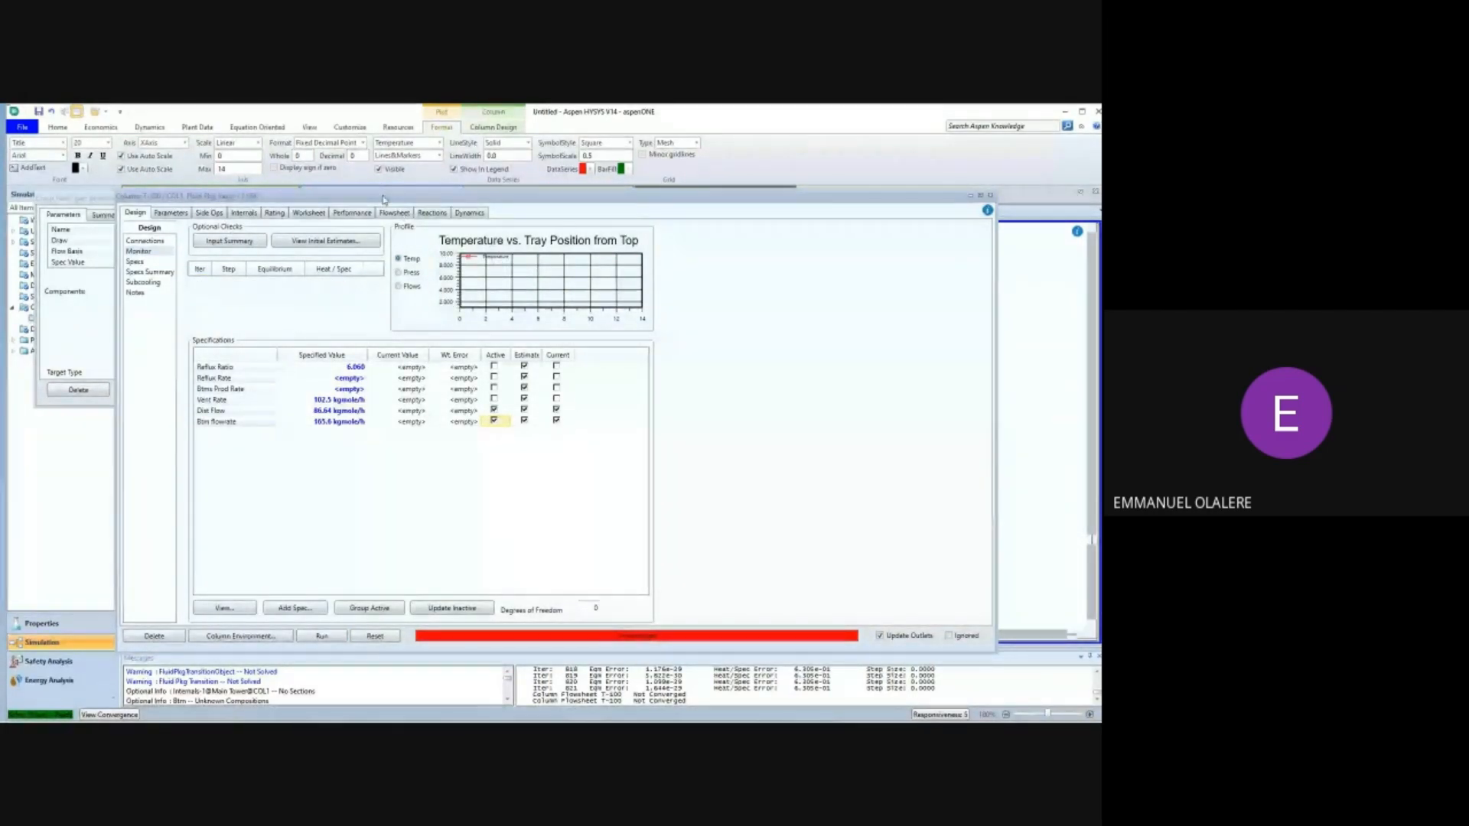
{"action": "left_click_drag", "start_coordinate": [382, 196], "coordinate": [367, 263]}
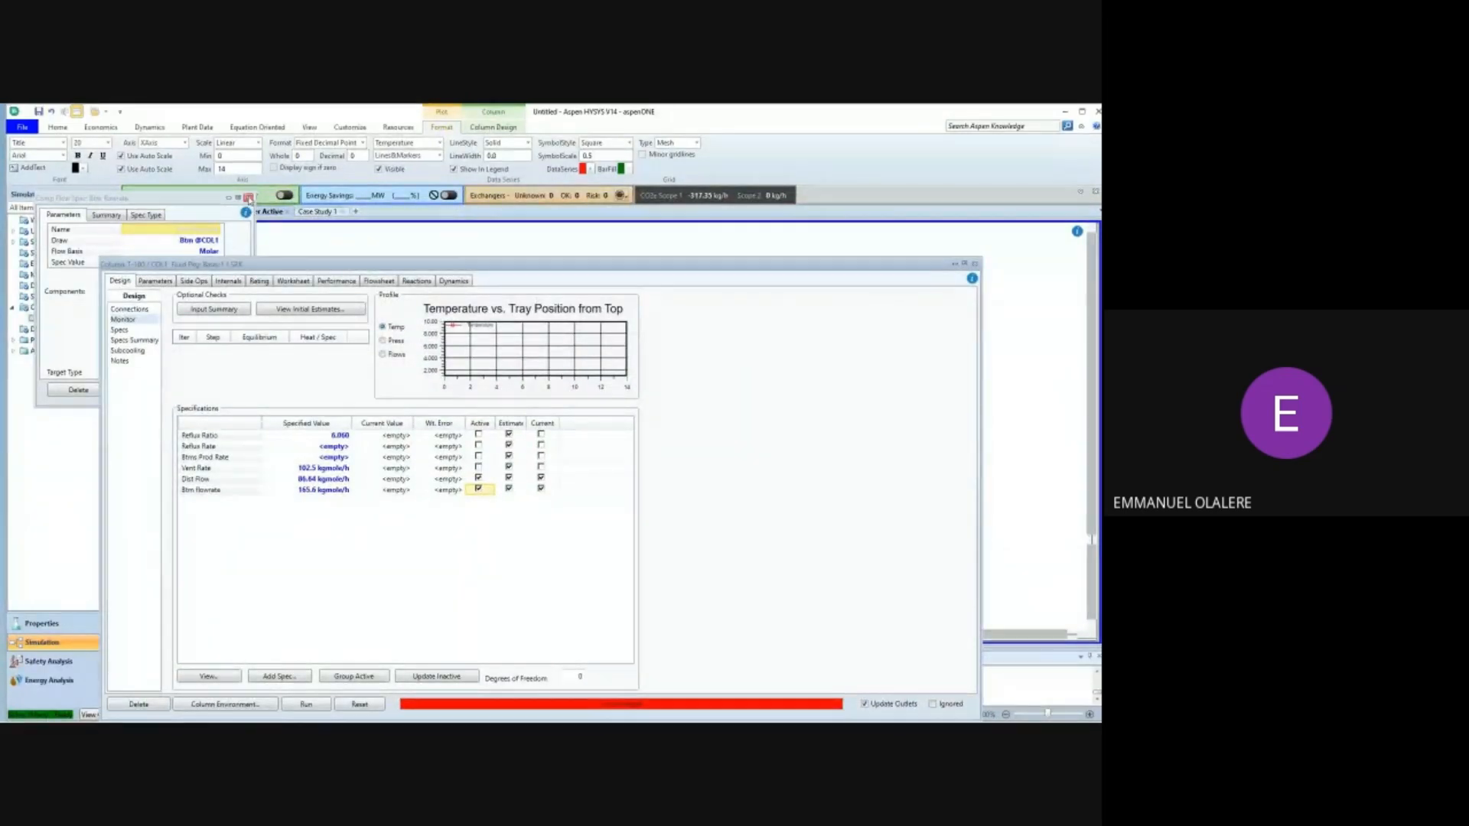
{"action": "left_click", "coordinate": [248, 198]}
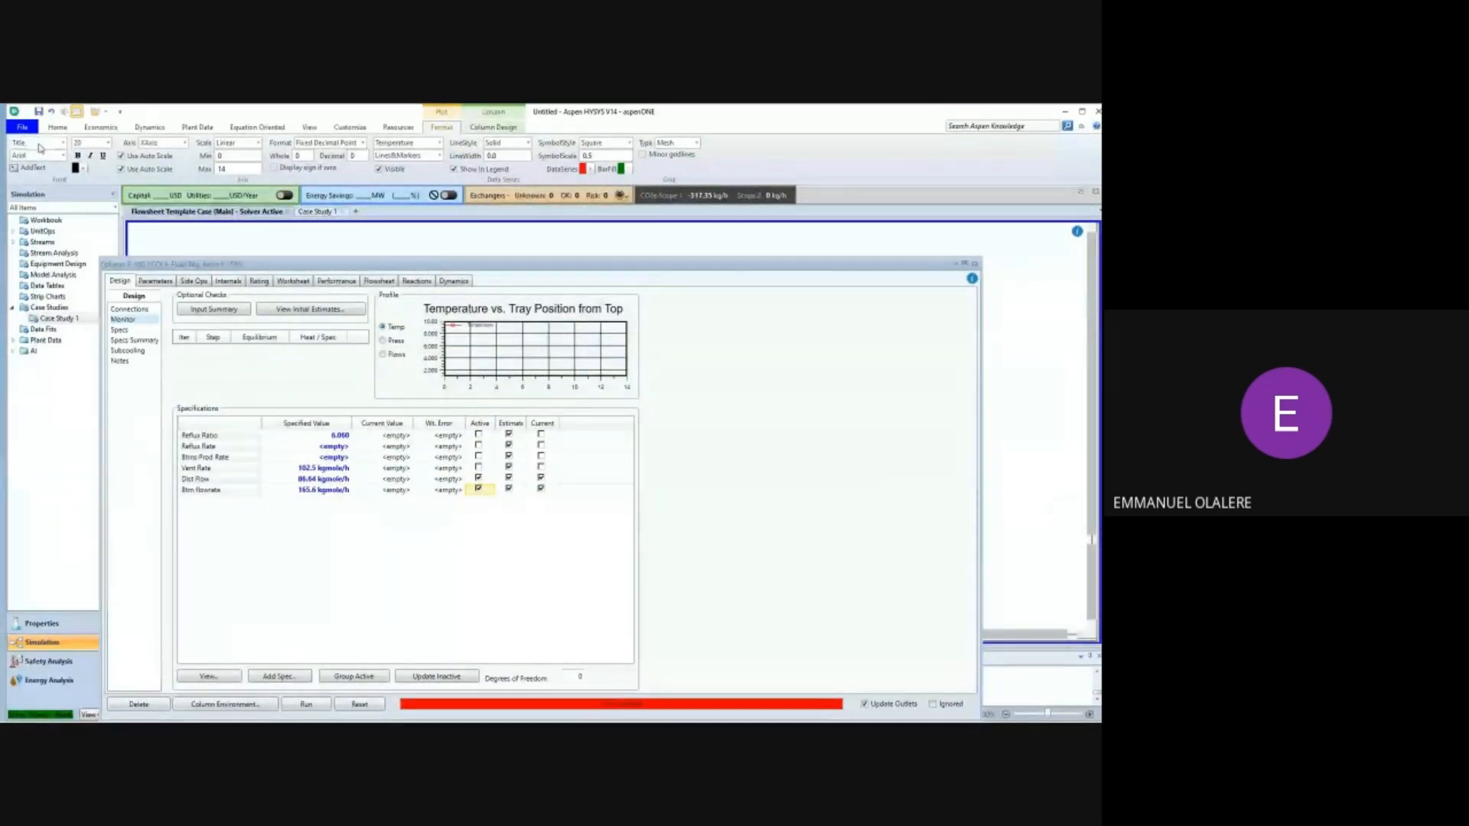
Put the simulation solver on hold.
{"action": "left_click", "coordinate": [60, 128]}
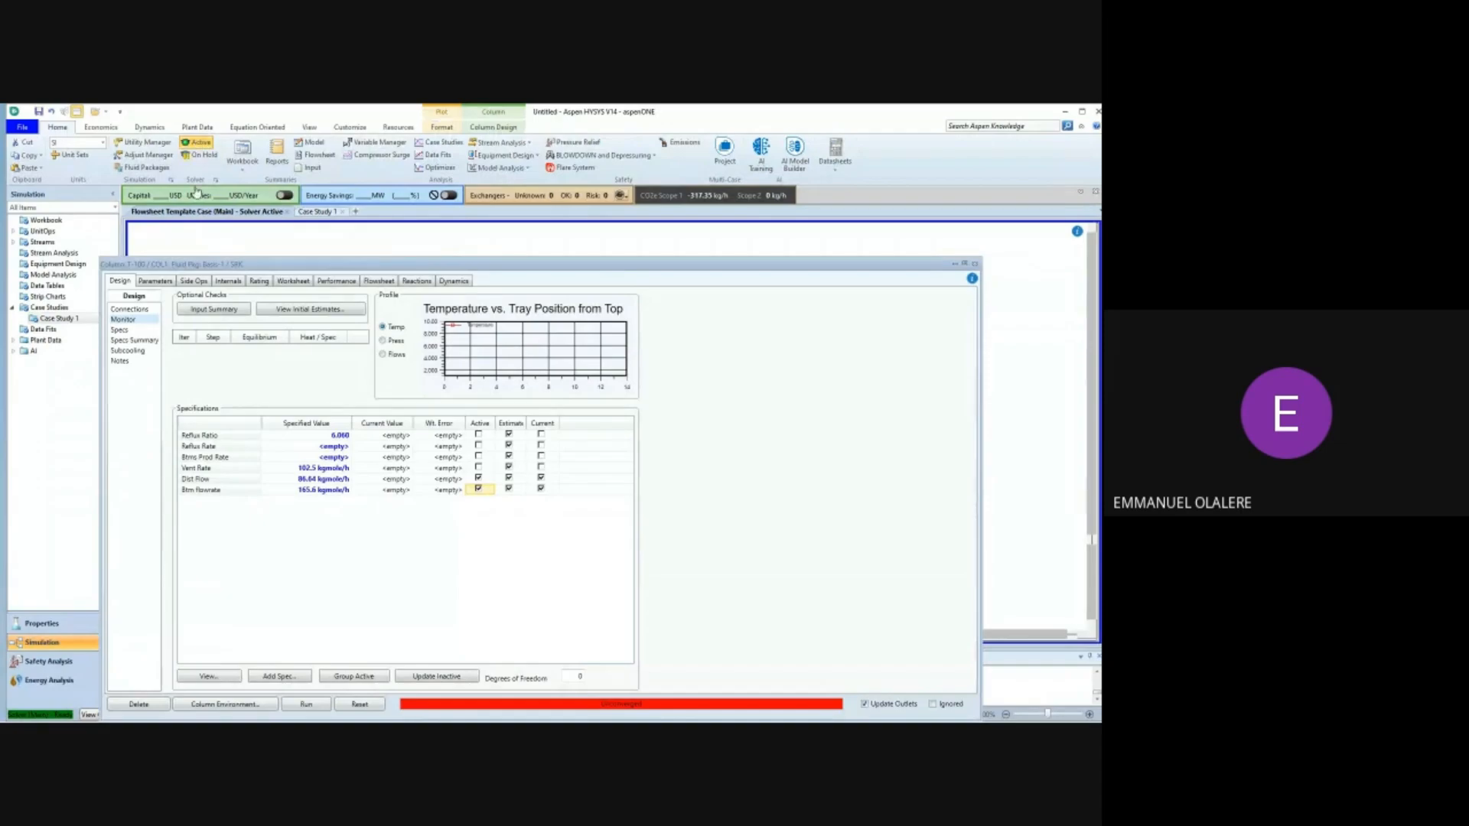
{"action": "left_click", "coordinate": [205, 156]}
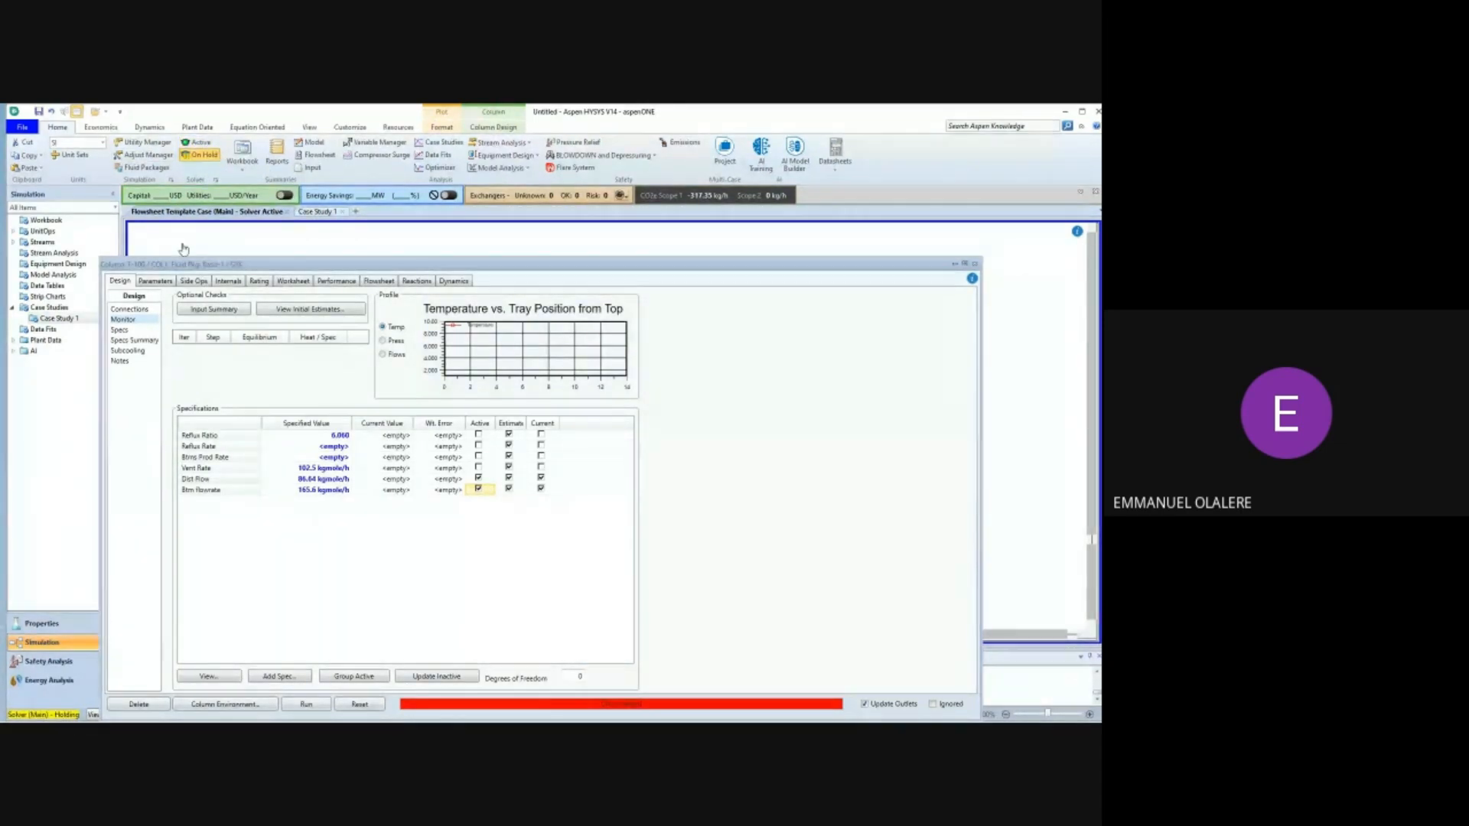
{"action": "left_click_drag", "start_coordinate": [204, 263], "coordinate": [205, 253]}
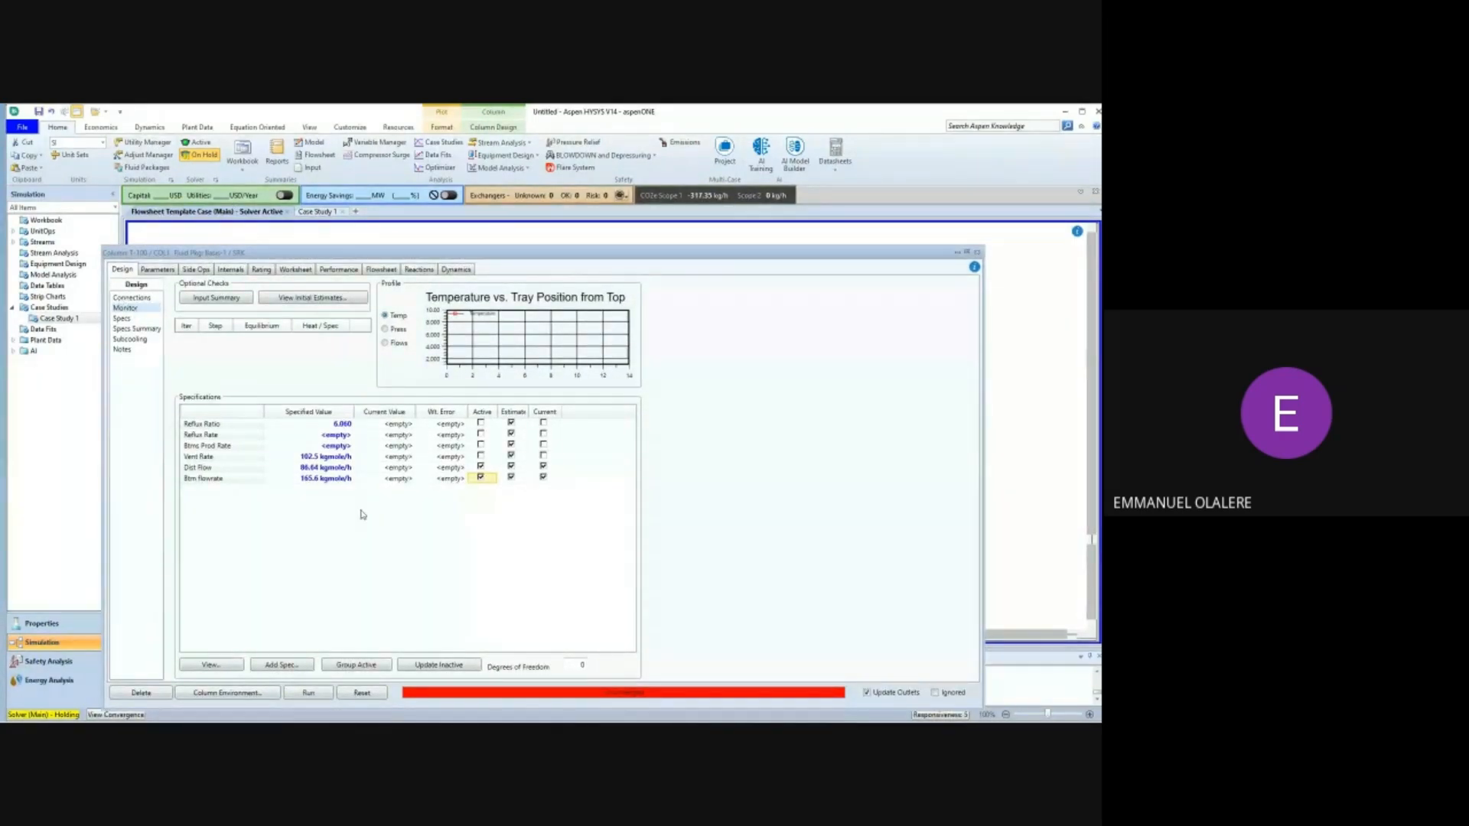
Add Propane, n-Butane, n-Pentane and n-Hexane to the Dist Flow specification's components.
{"action": "double_click", "coordinate": [227, 480]}
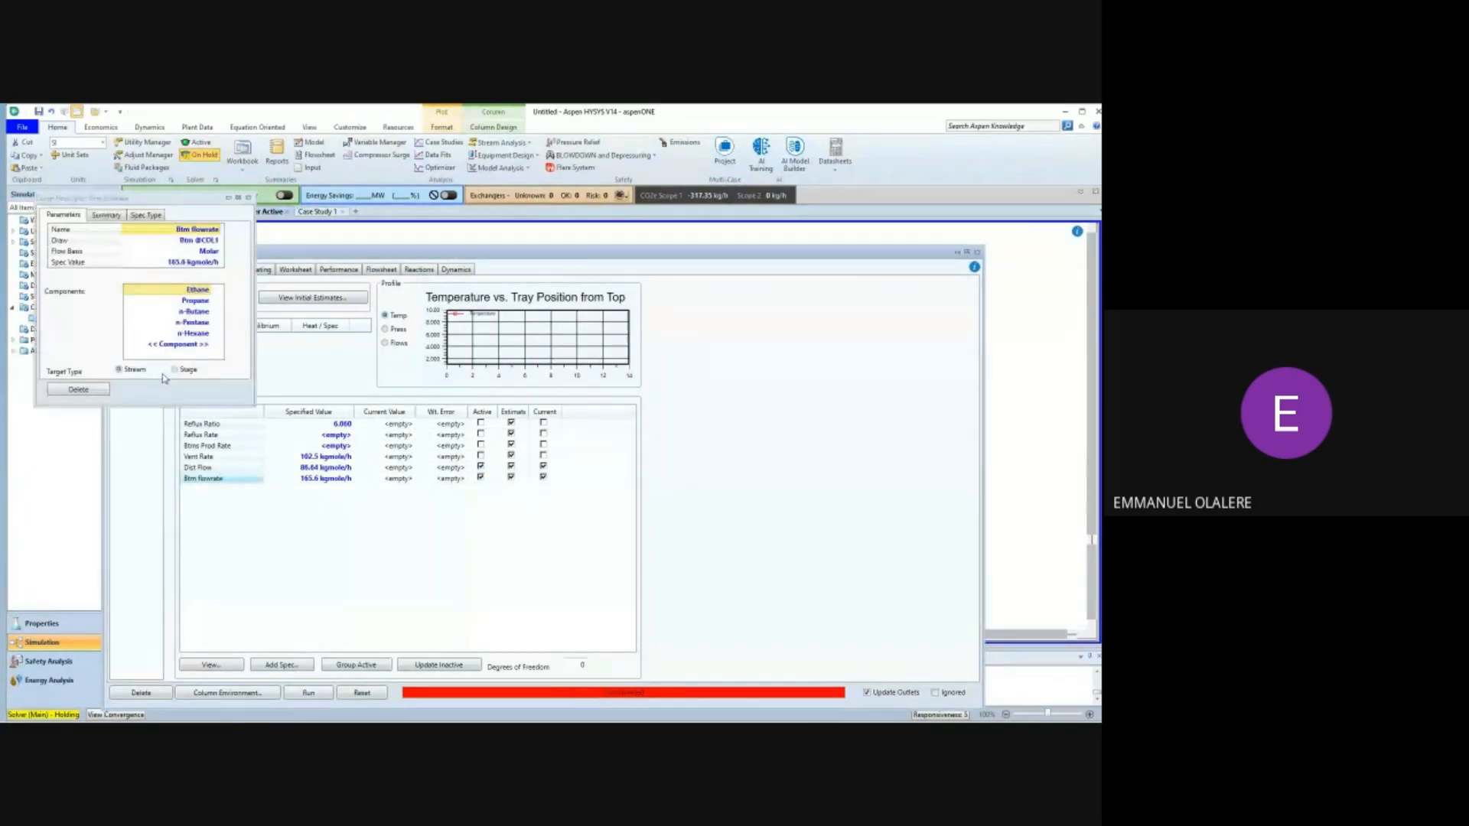
{"action": "left_click", "coordinate": [205, 465]}
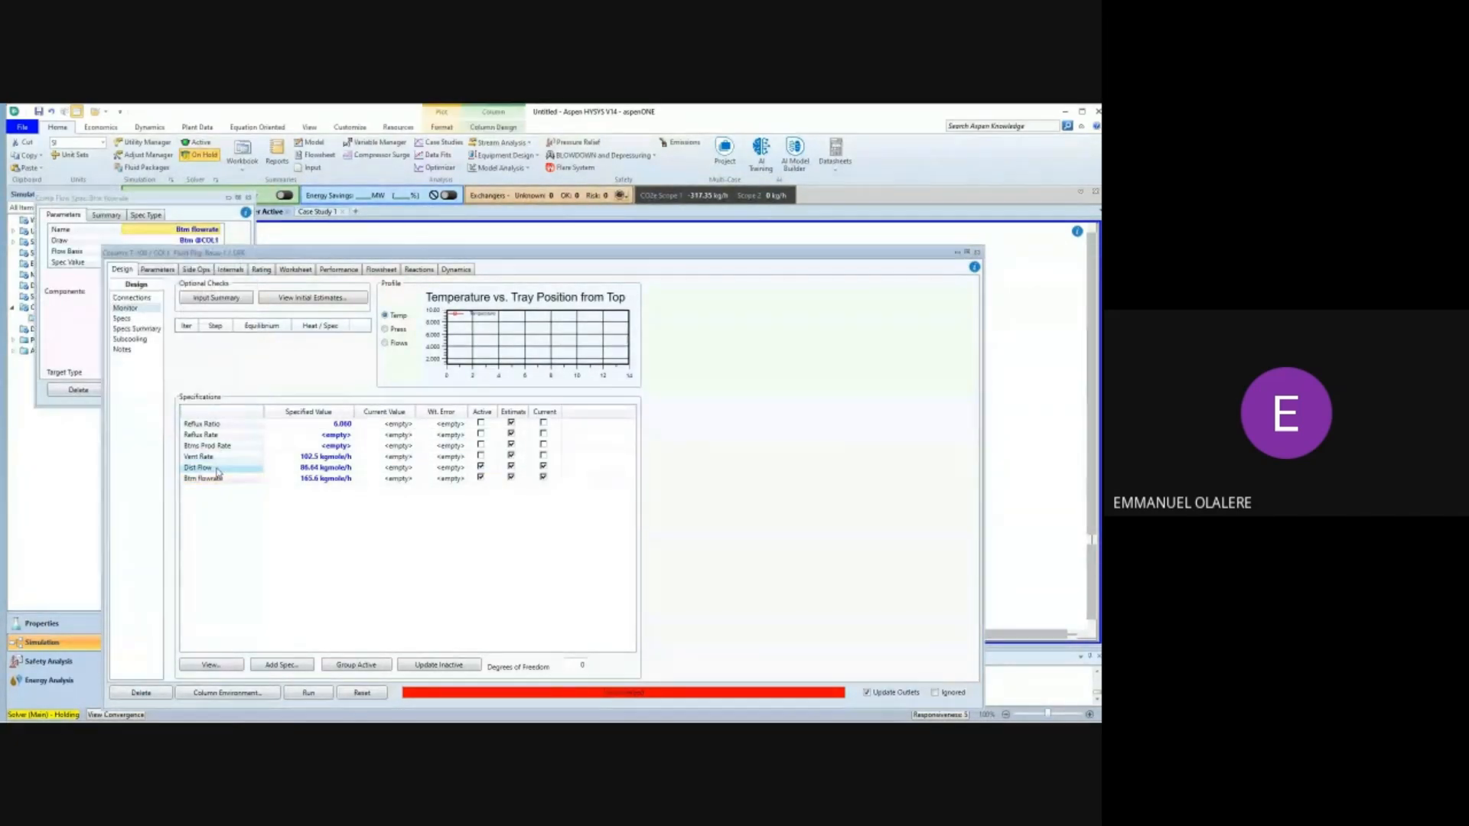
{"action": "double_click", "coordinate": [208, 467]}
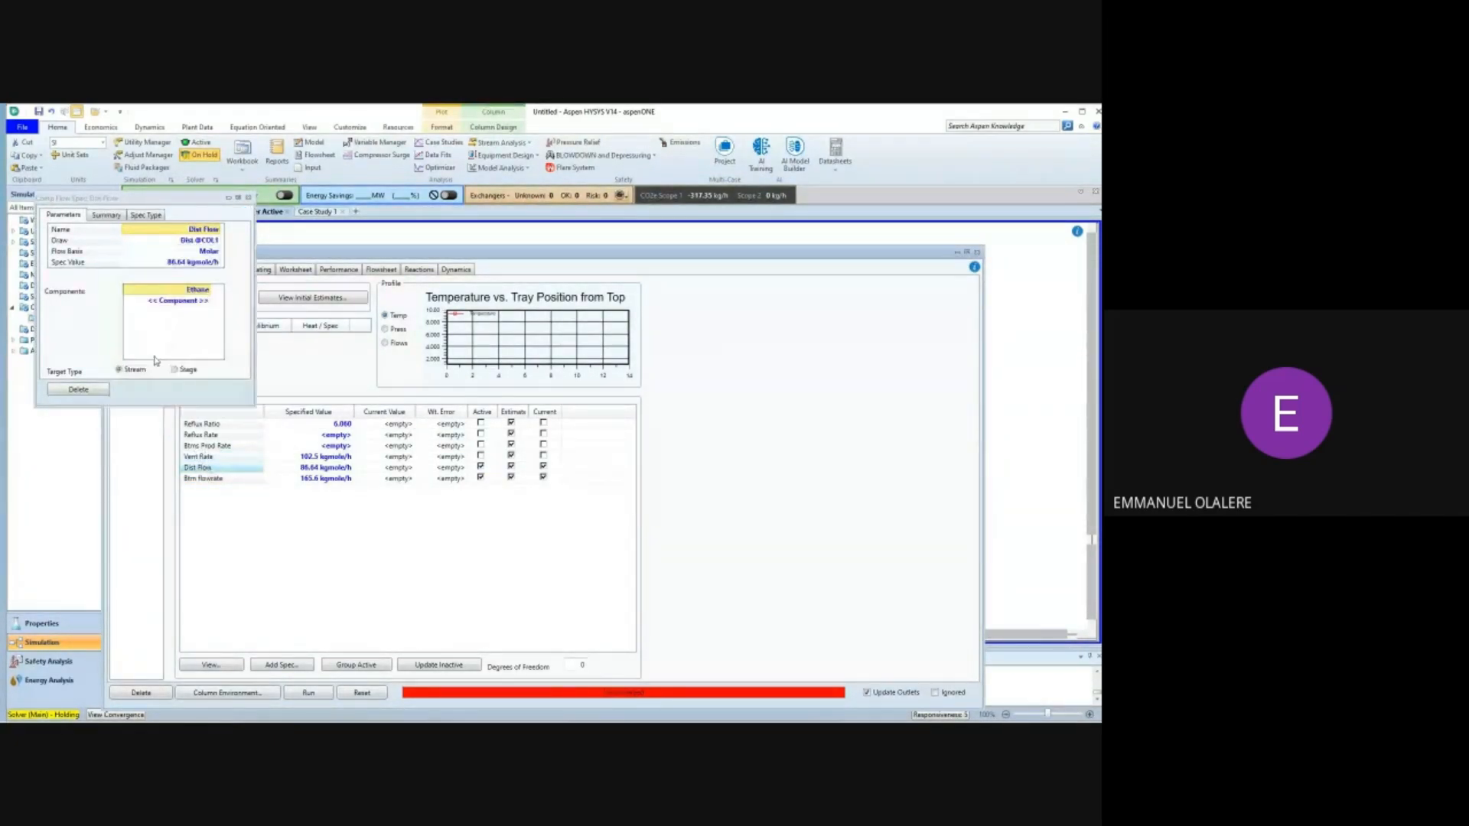
{"action": "left_click", "coordinate": [208, 302]}
{"action": "left_click", "coordinate": [190, 322]}
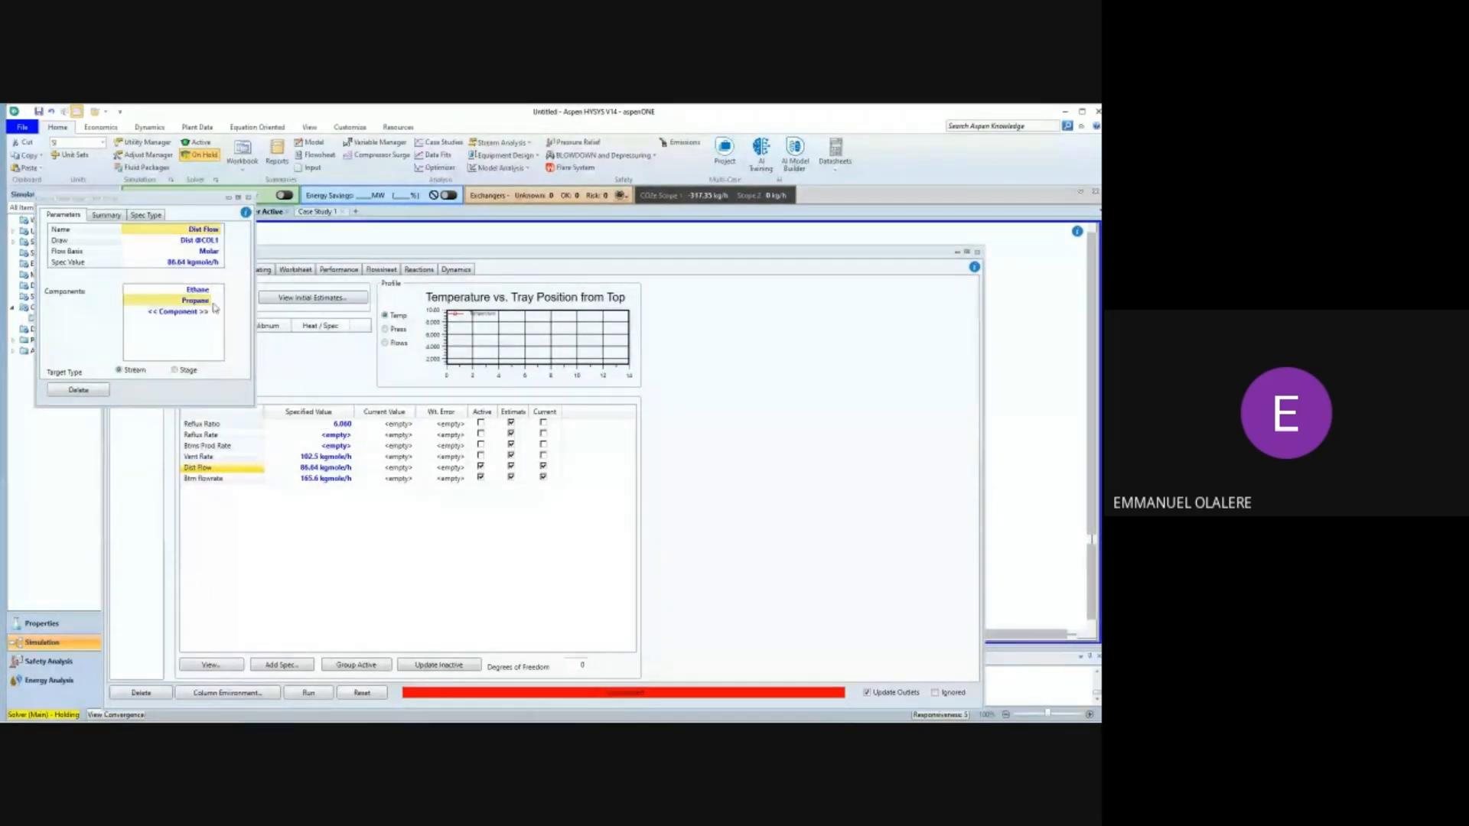
{"action": "left_click", "coordinate": [190, 312]}
{"action": "left_click", "coordinate": [191, 327]}
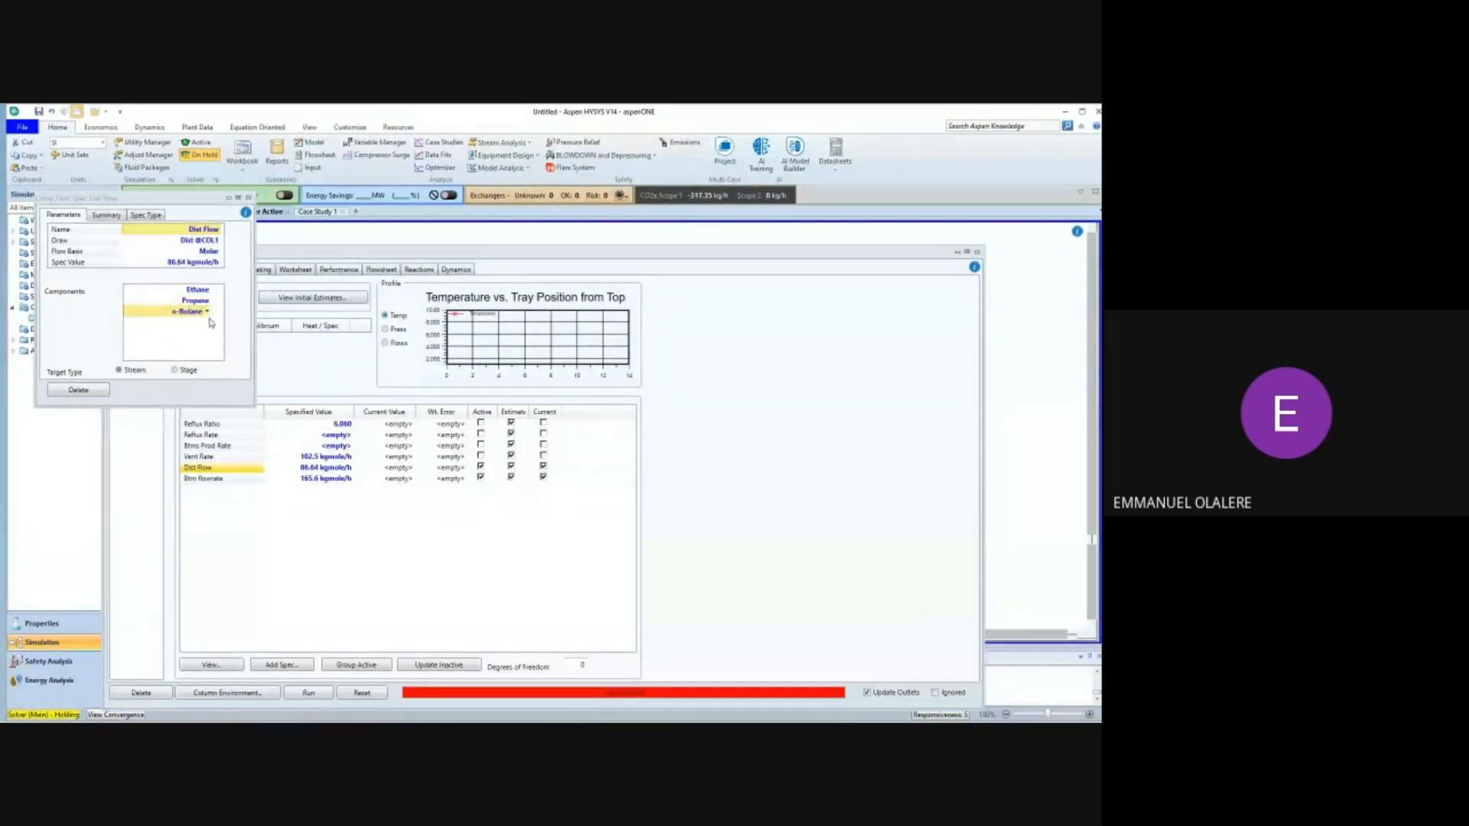
{"action": "left_click", "coordinate": [207, 322]}
{"action": "left_click", "coordinate": [200, 337]}
{"action": "left_click", "coordinate": [202, 334]}
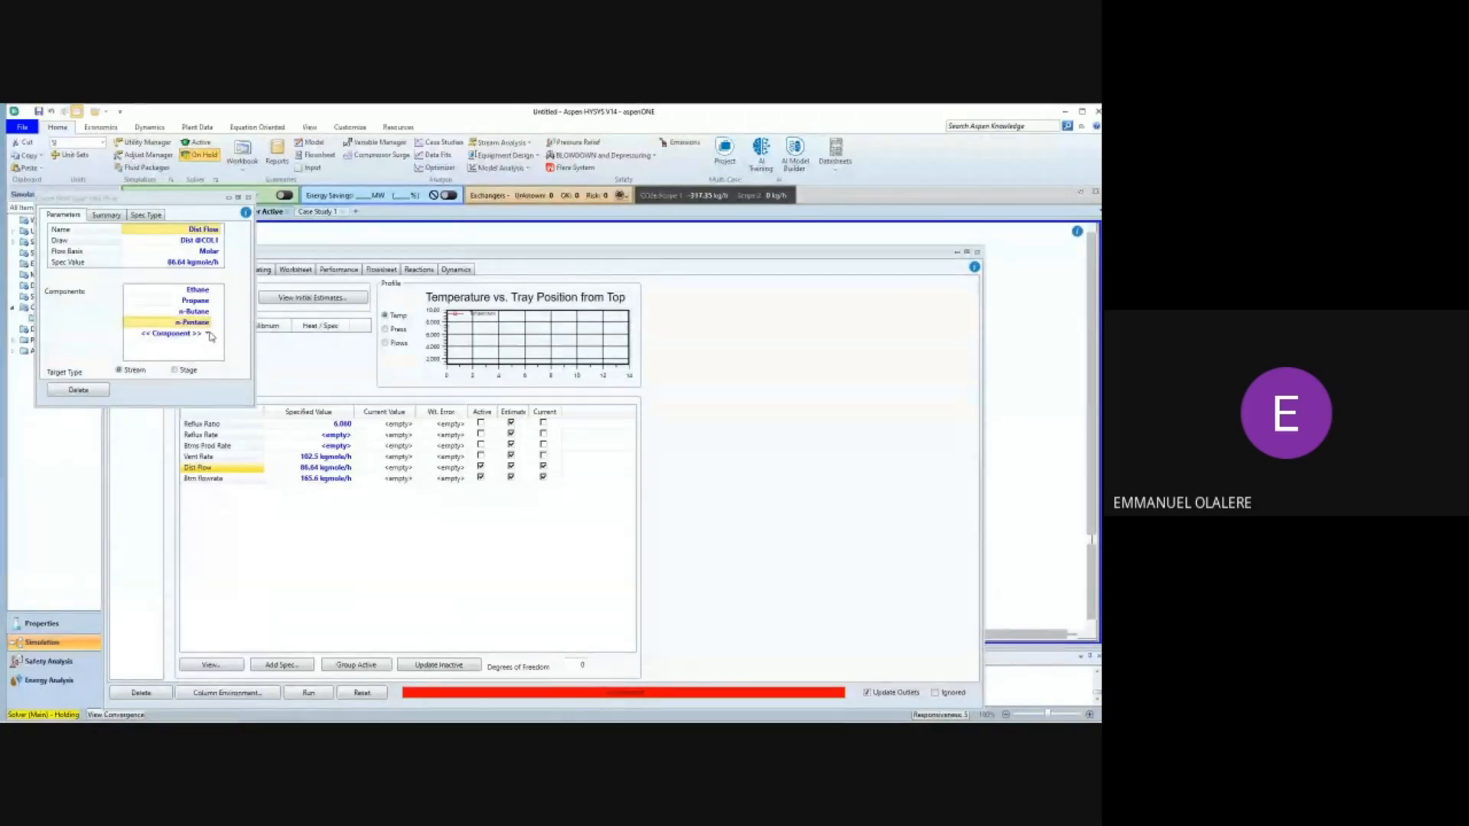
{"action": "left_click", "coordinate": [195, 353]}
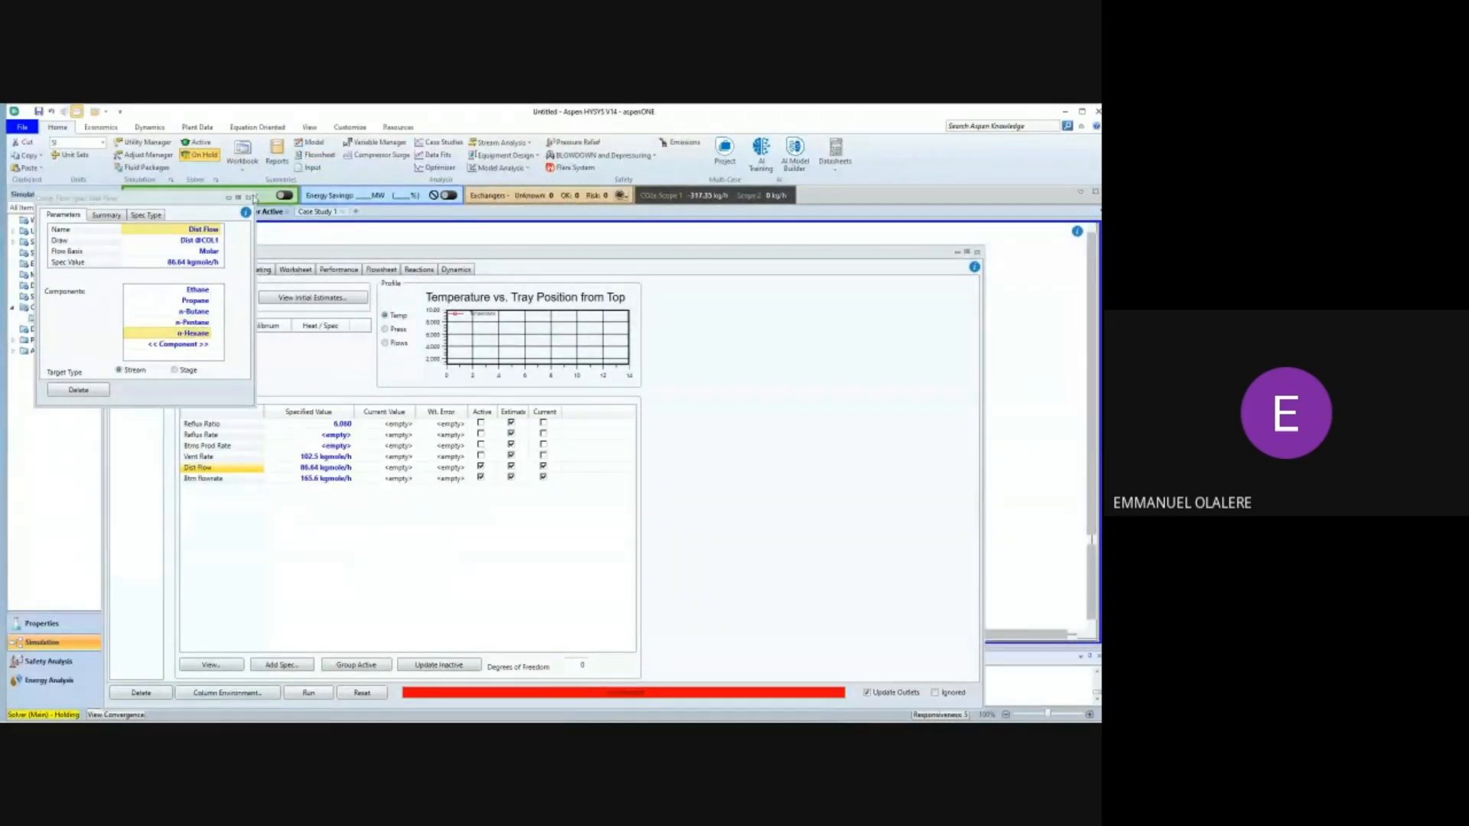
{"action": "left_click", "coordinate": [248, 197]}
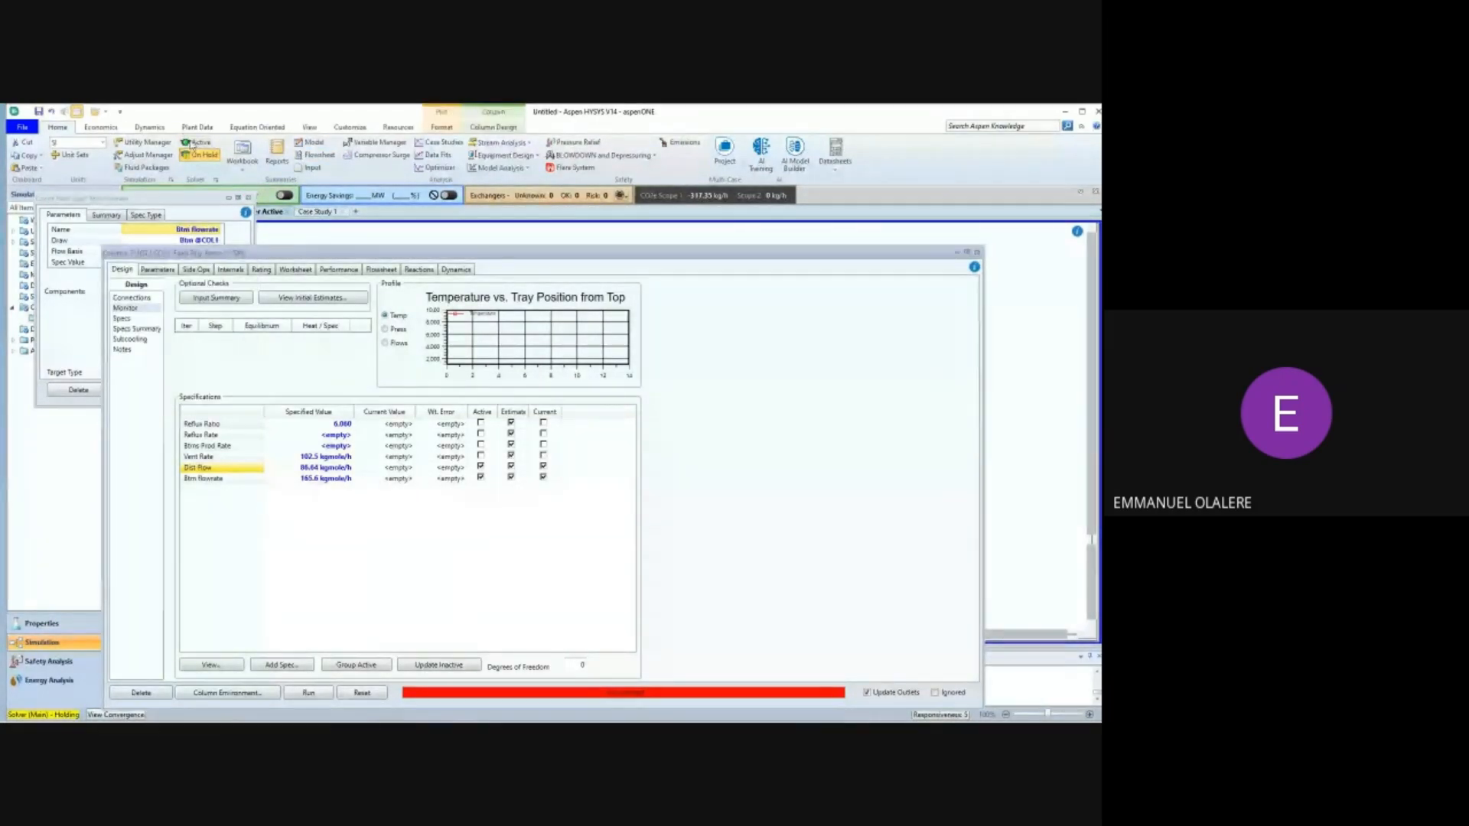
Set the simulation solver back to active and run column T-100 with the completed flow specifications.
{"action": "left_click", "coordinate": [196, 142]}
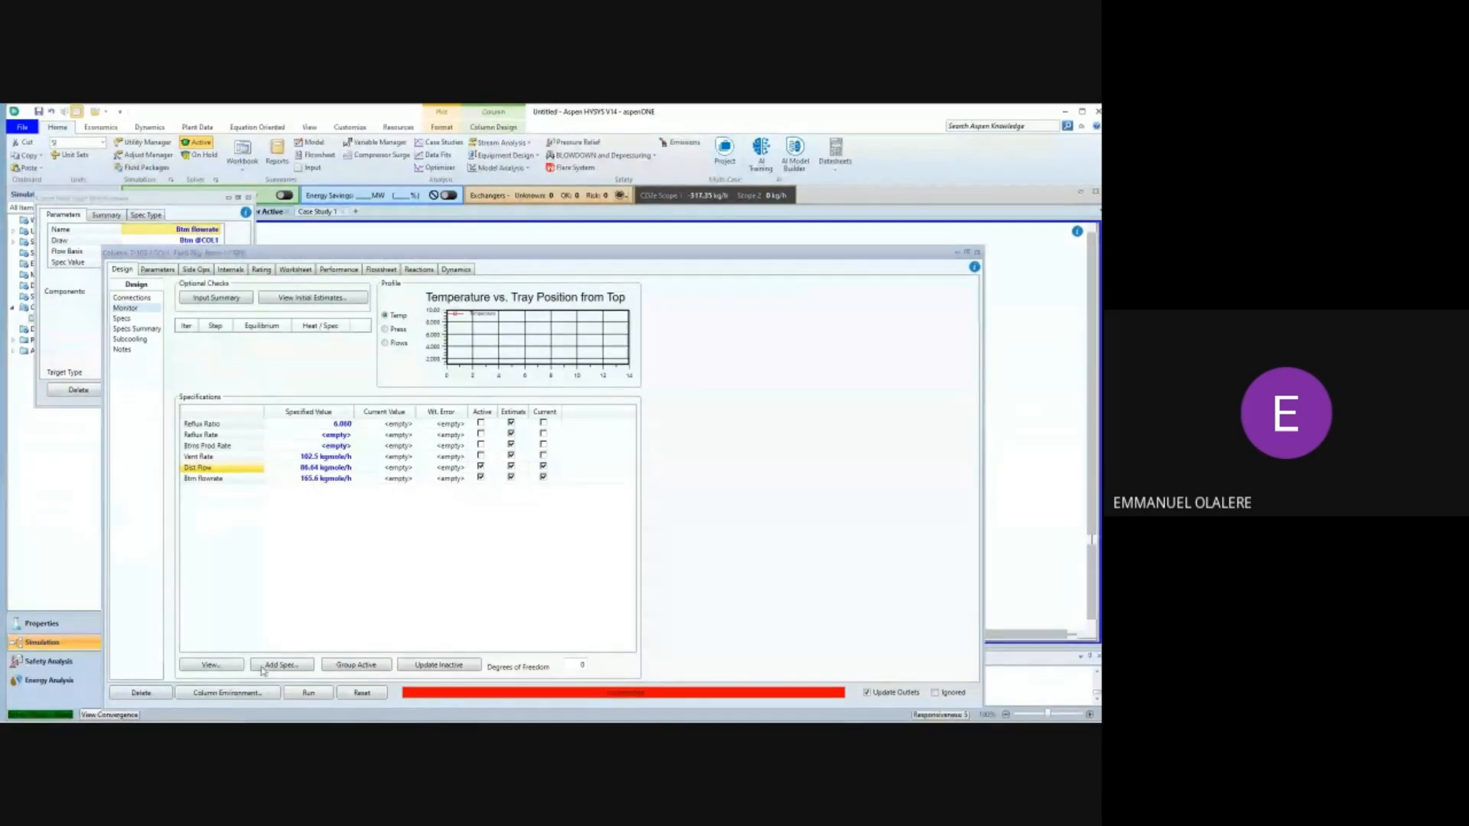
{"action": "left_click", "coordinate": [309, 693]}
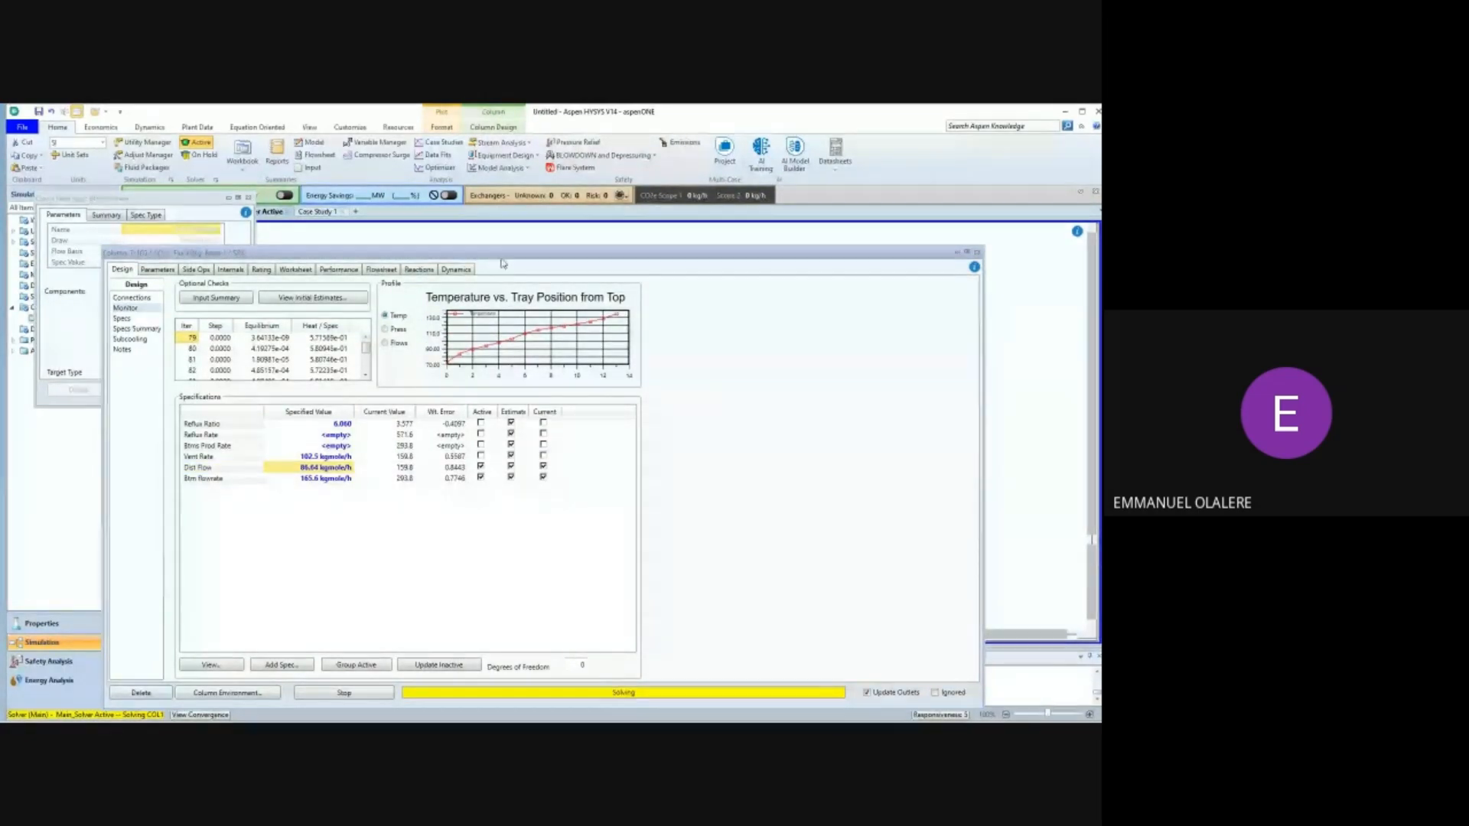
{"action": "left_click_drag", "start_coordinate": [512, 251], "coordinate": [500, 205]}
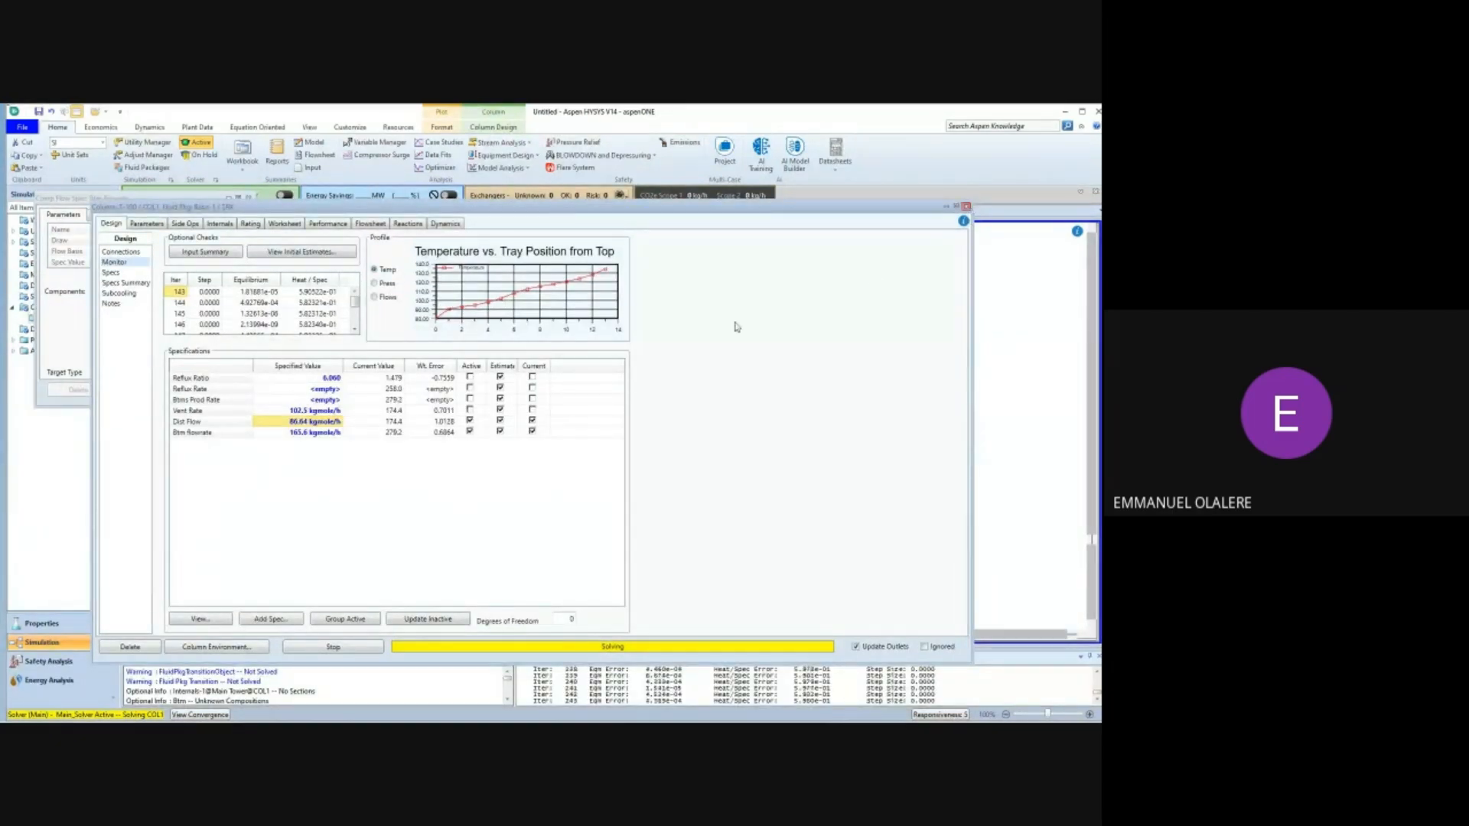
{"action": "left_click", "coordinate": [500, 372]}
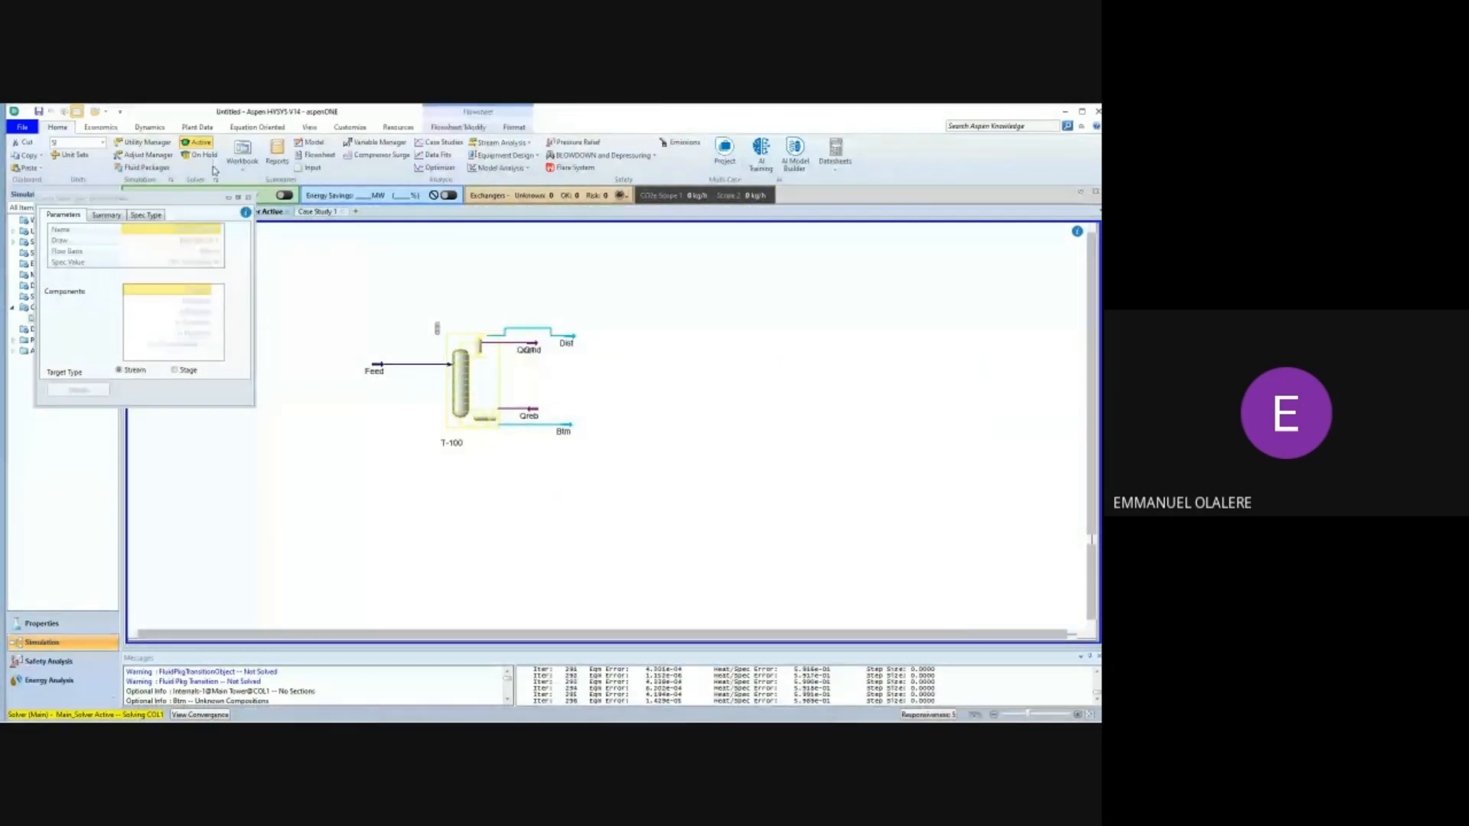
{"action": "left_click", "coordinate": [468, 385]}
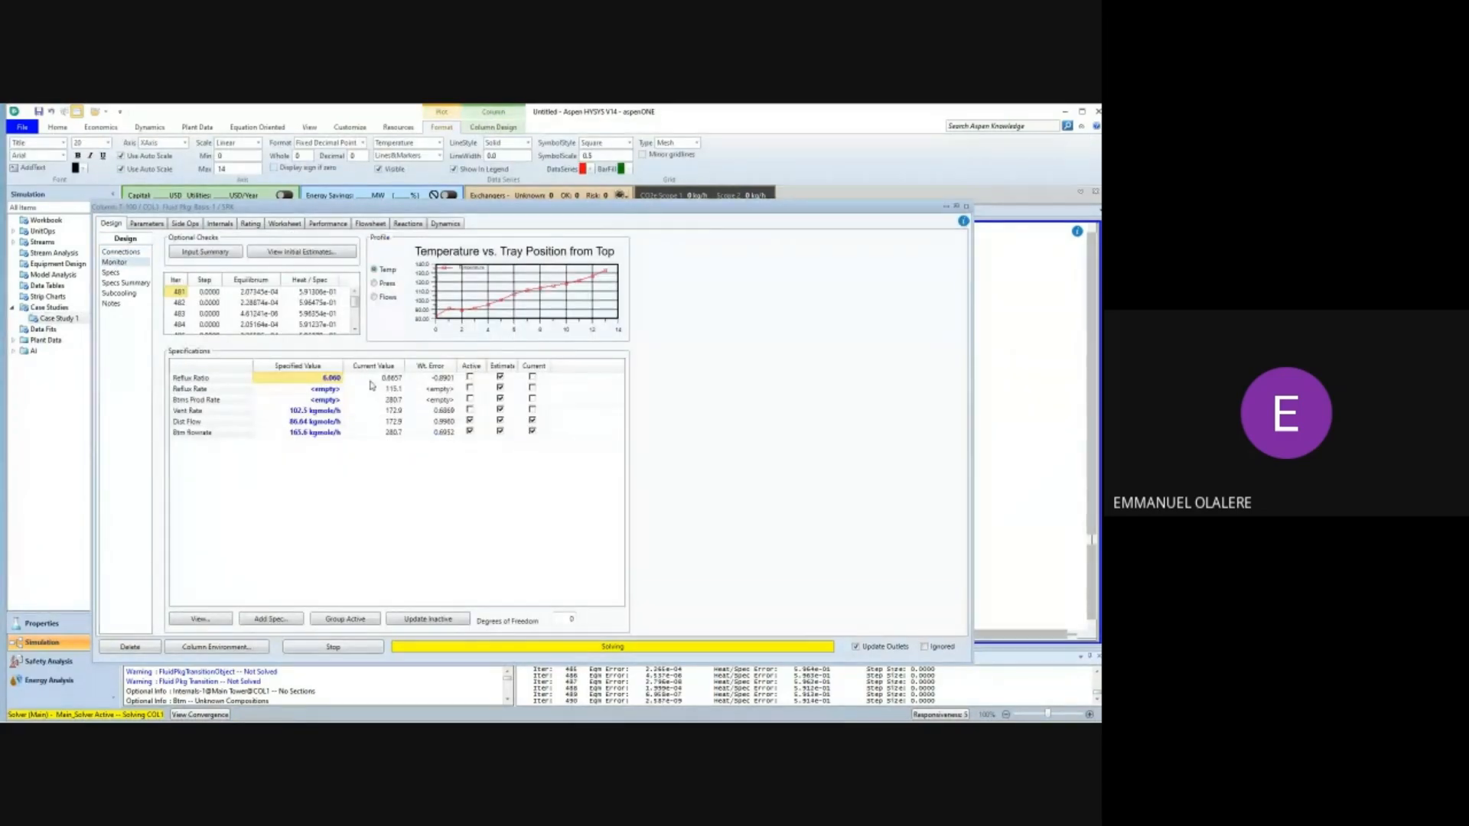
Try to deactivate the Btm flowrate specification and make Reflux Ratio and Vent Rate active instead.
{"action": "left_click", "coordinate": [469, 433]}
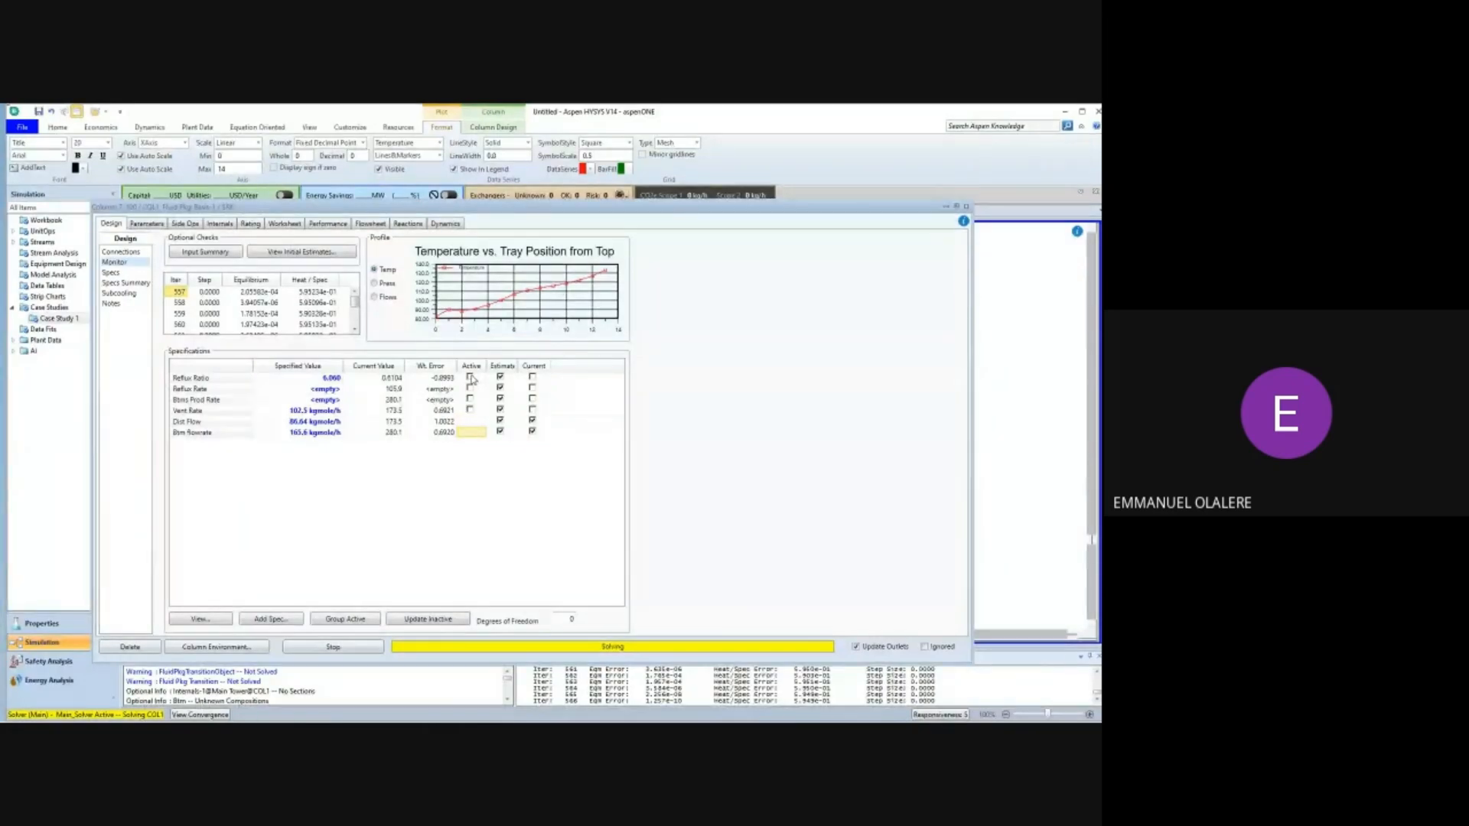
{"action": "left_click", "coordinate": [470, 377]}
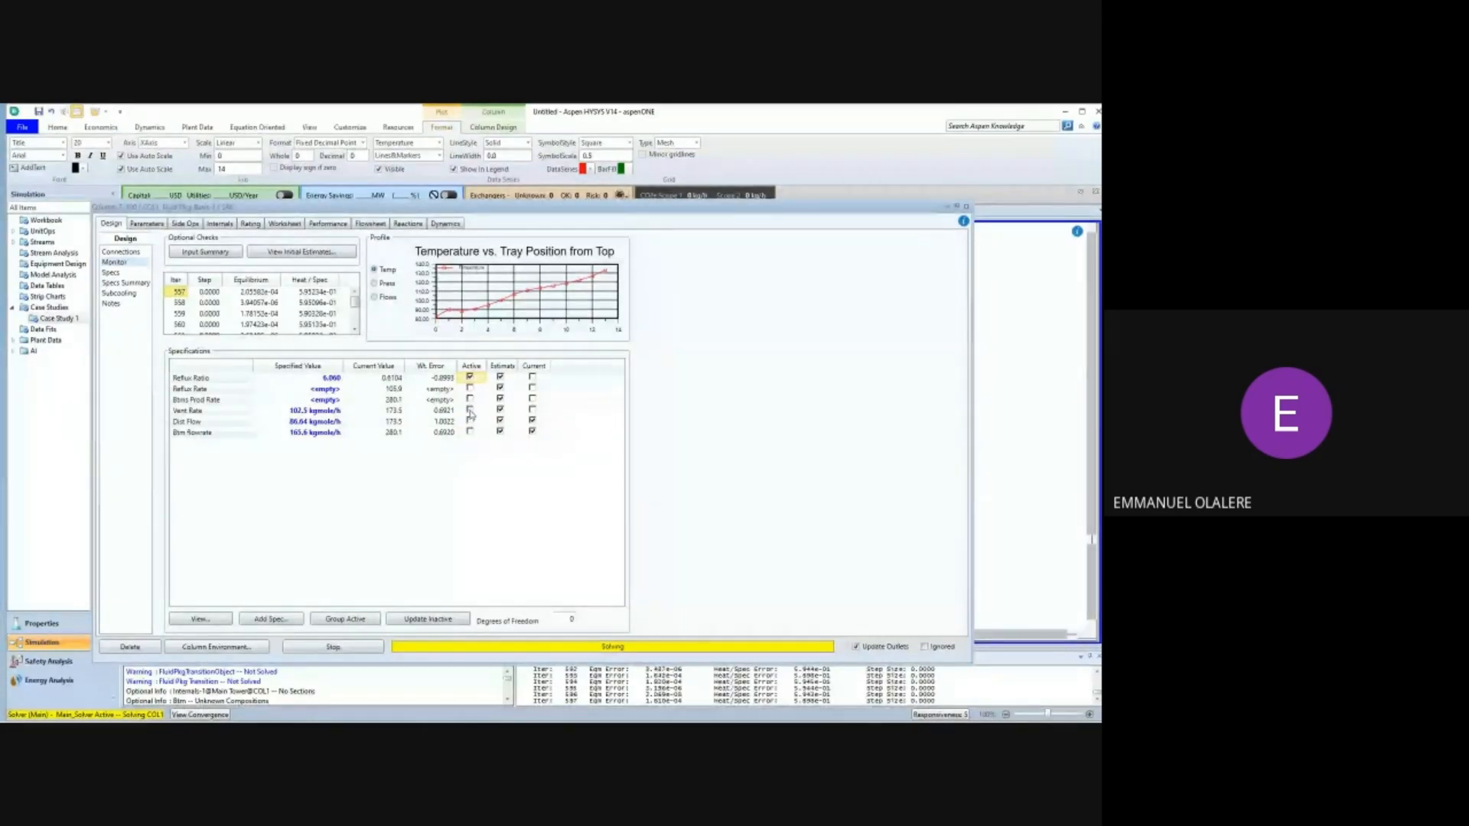
{"action": "left_click", "coordinate": [470, 411]}
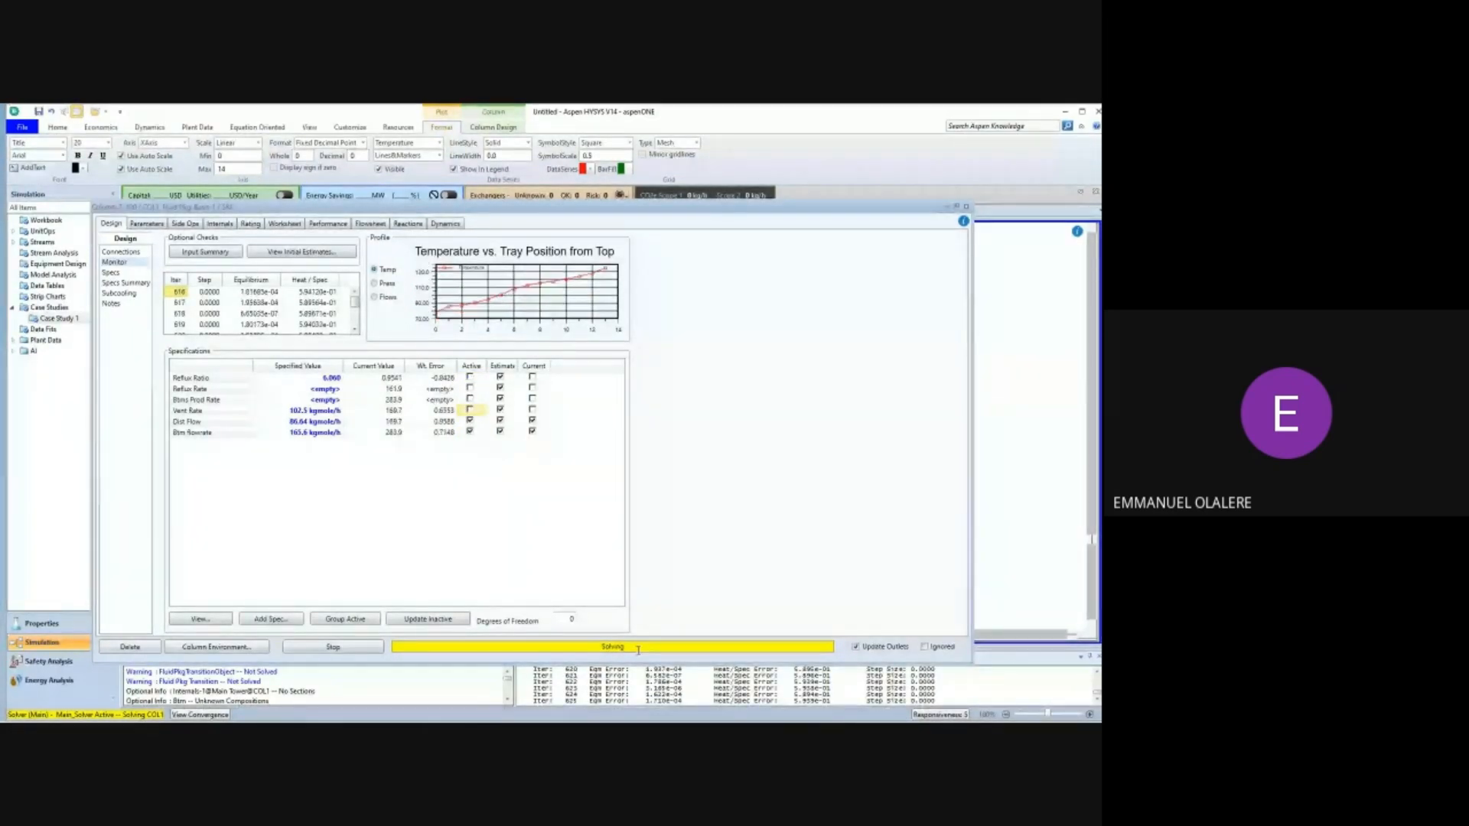
Stop the running solver, try another run of column T-100, and reset the column solution.
{"action": "left_click", "coordinate": [357, 649]}
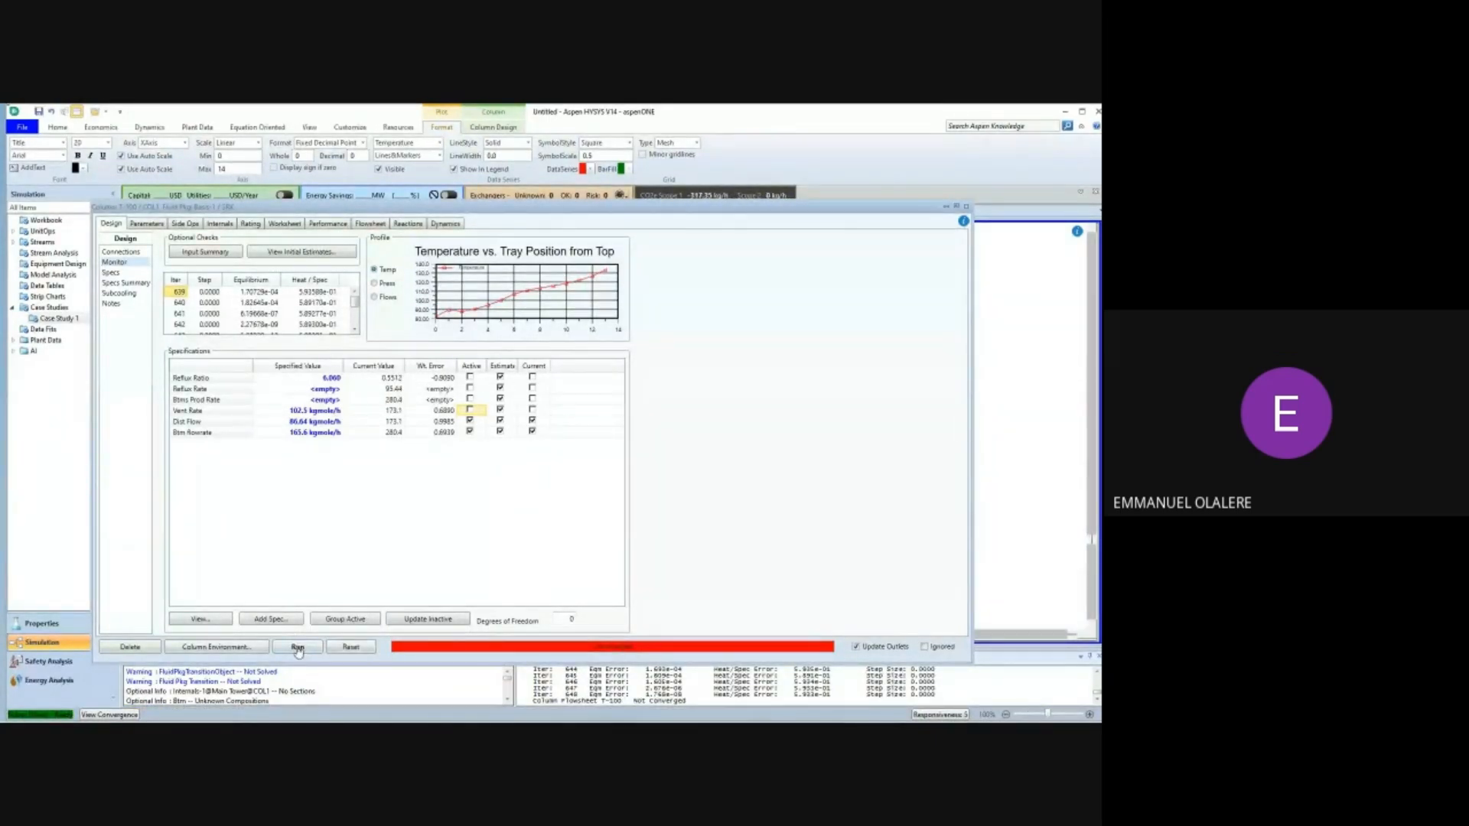
{"action": "left_click", "coordinate": [297, 648]}
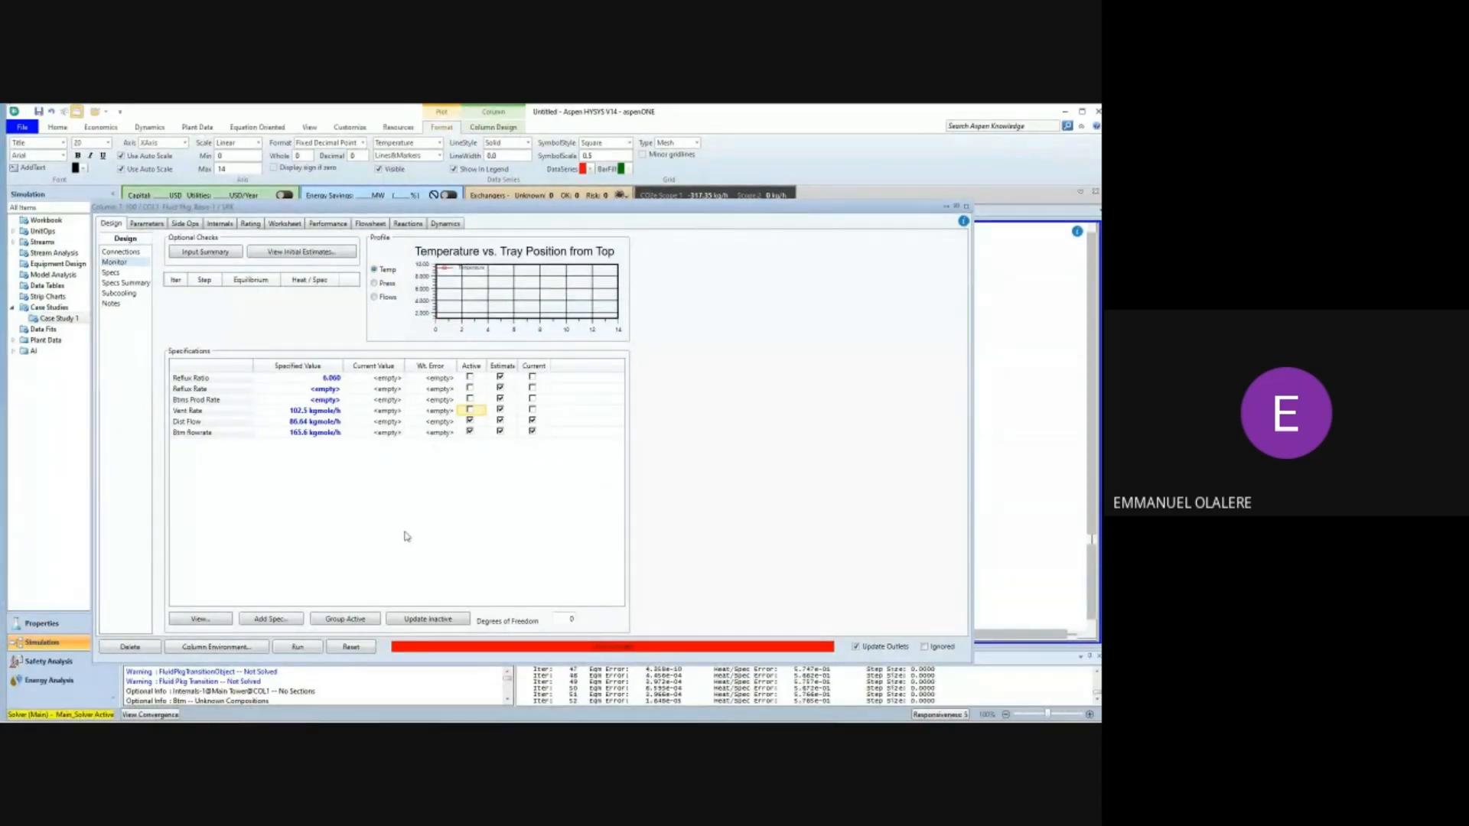
{"action": "left_click", "coordinate": [366, 647]}
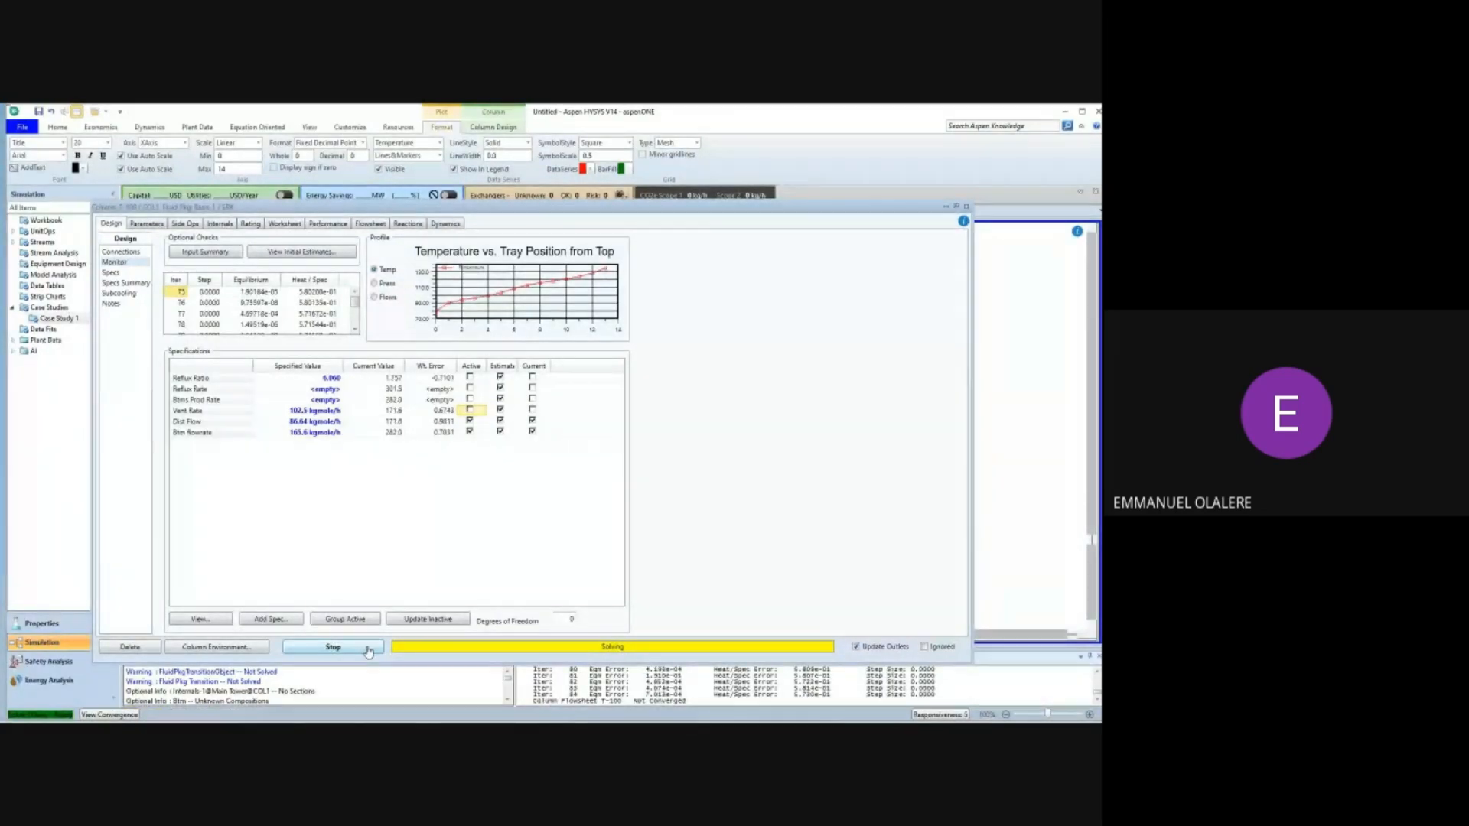
{"action": "left_click", "coordinate": [363, 648]}
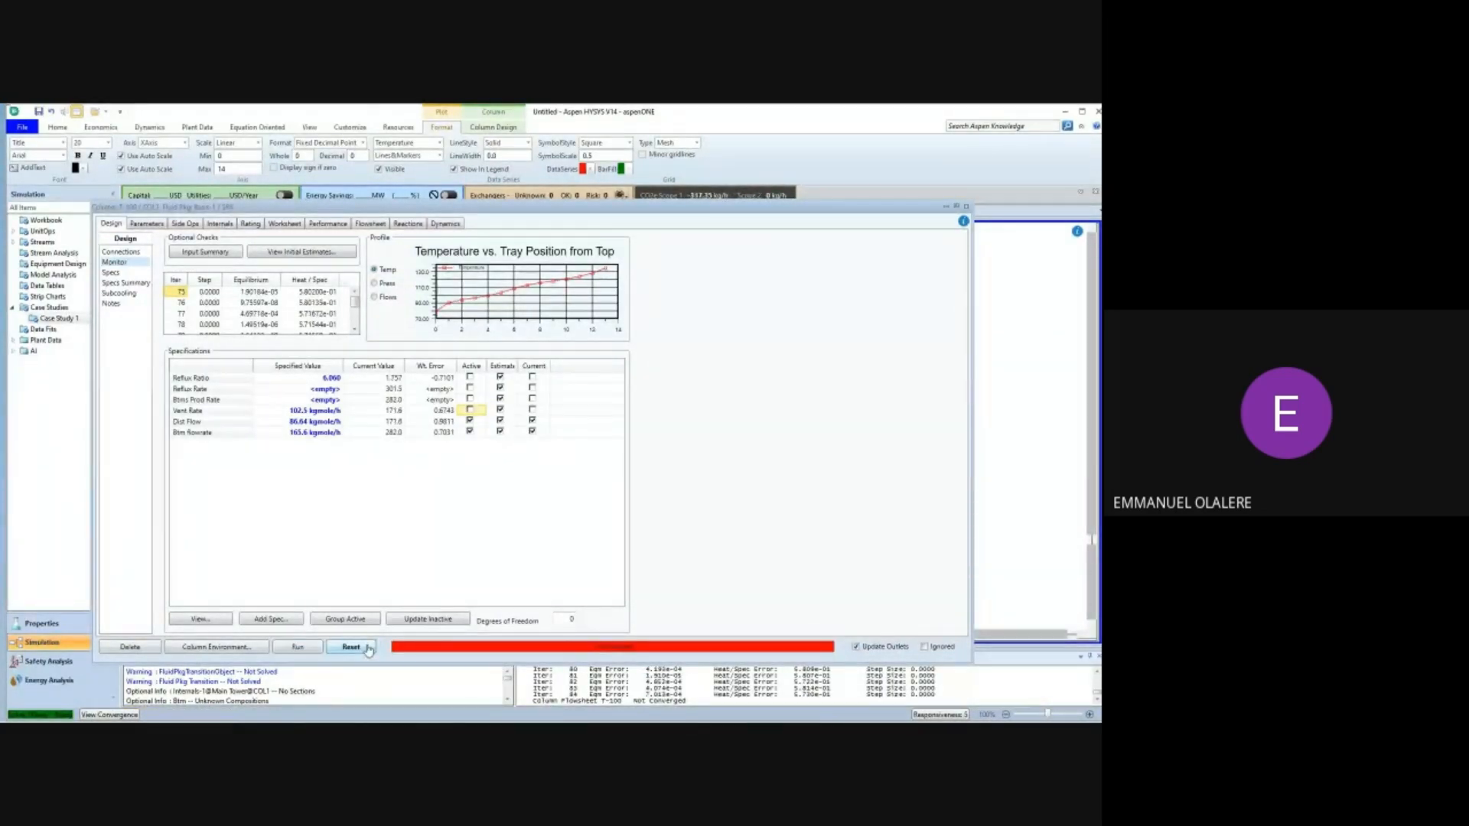
Make Reflux Ratio and Vent Rate the active specifications of T-100 instead of Dist Flow and Btm flowrate, and close the column window.
{"action": "left_click", "coordinate": [469, 378]}
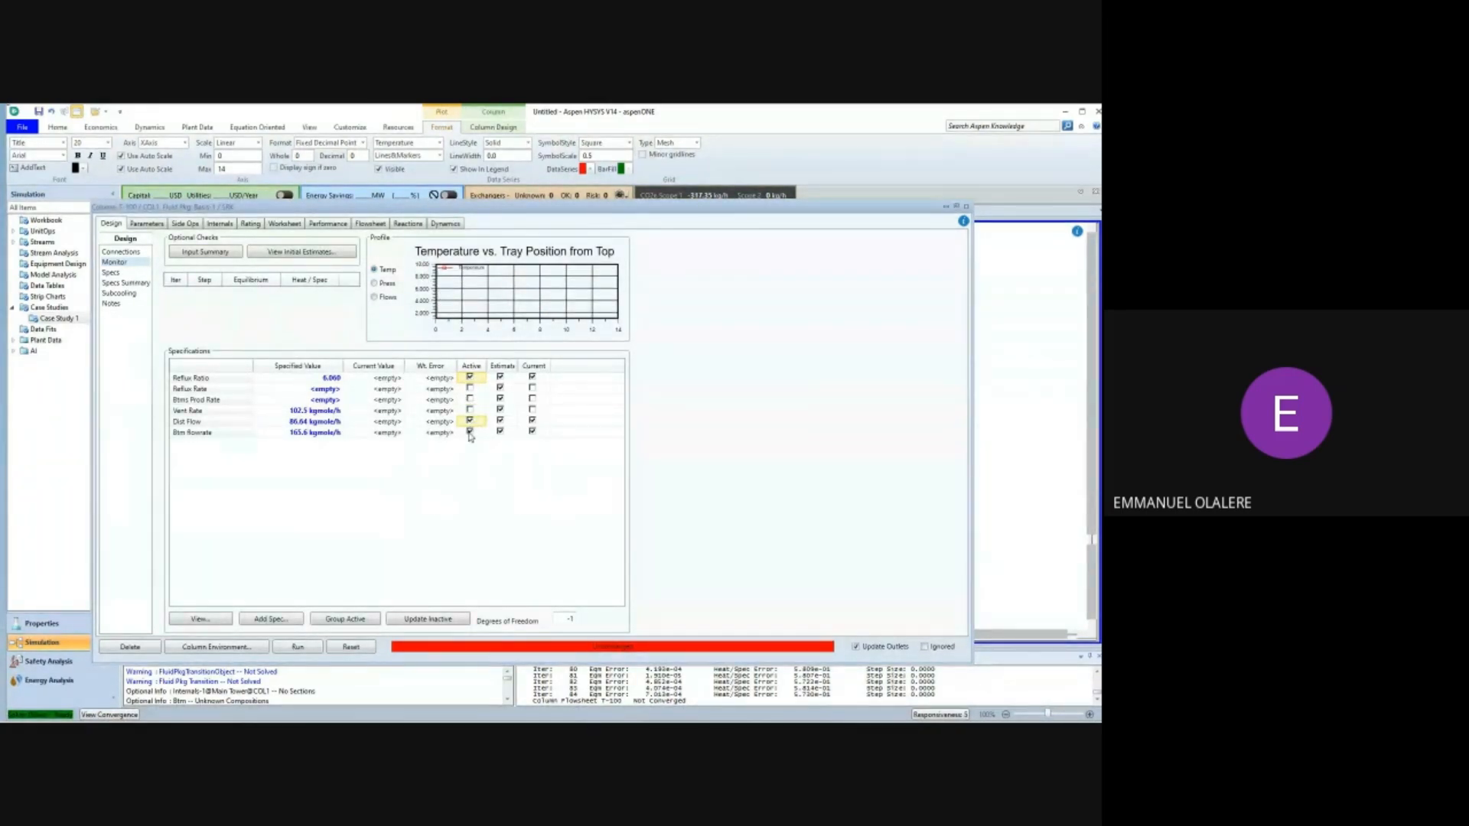
{"action": "left_click", "coordinate": [470, 432]}
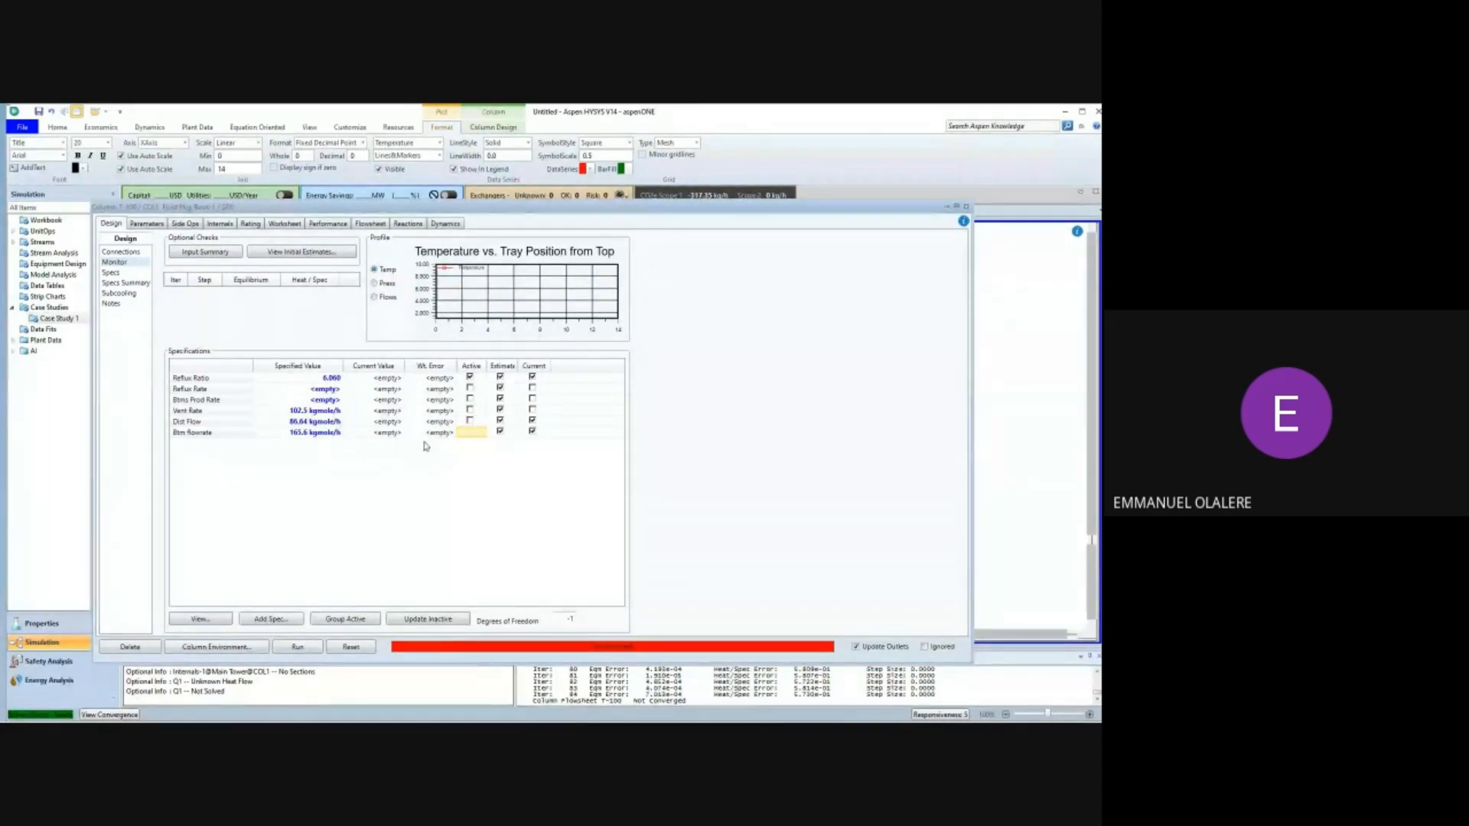
{"action": "left_click", "coordinate": [470, 410]}
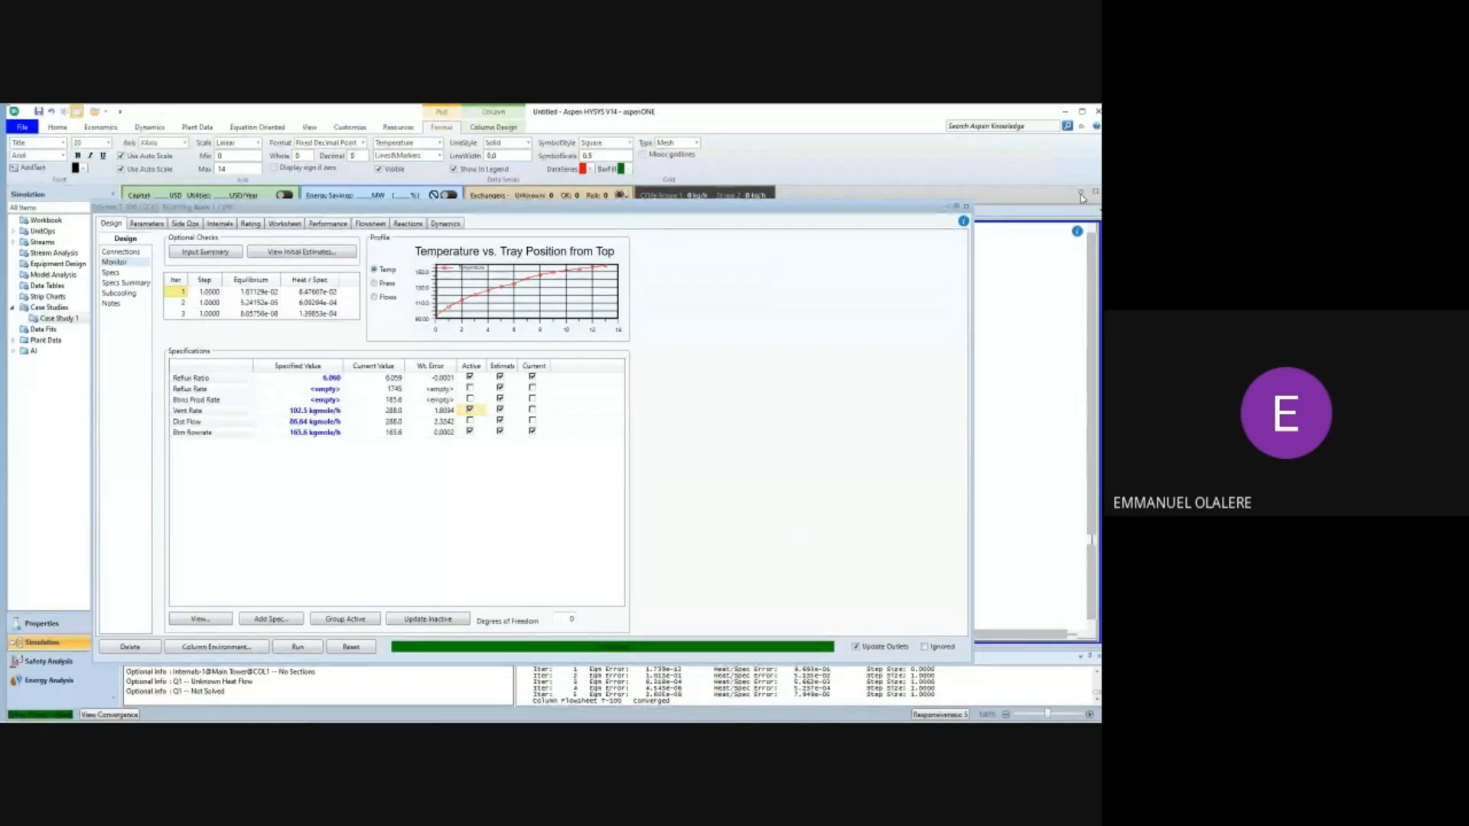
{"action": "left_click", "coordinate": [965, 207]}
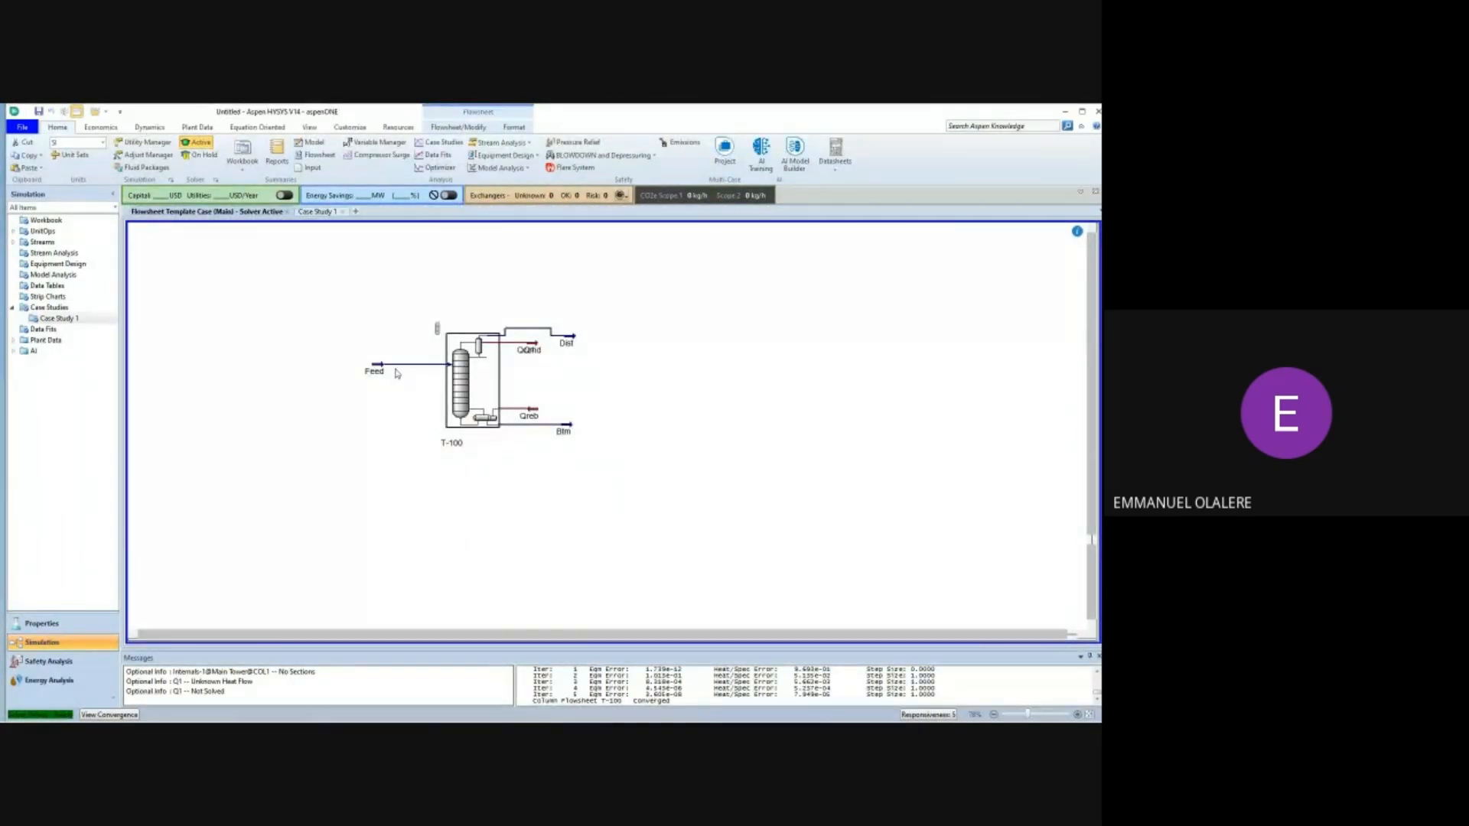
Check the Feed stream's temperature on its conditions page and close the stream window.
{"action": "left_click", "coordinate": [387, 365]}
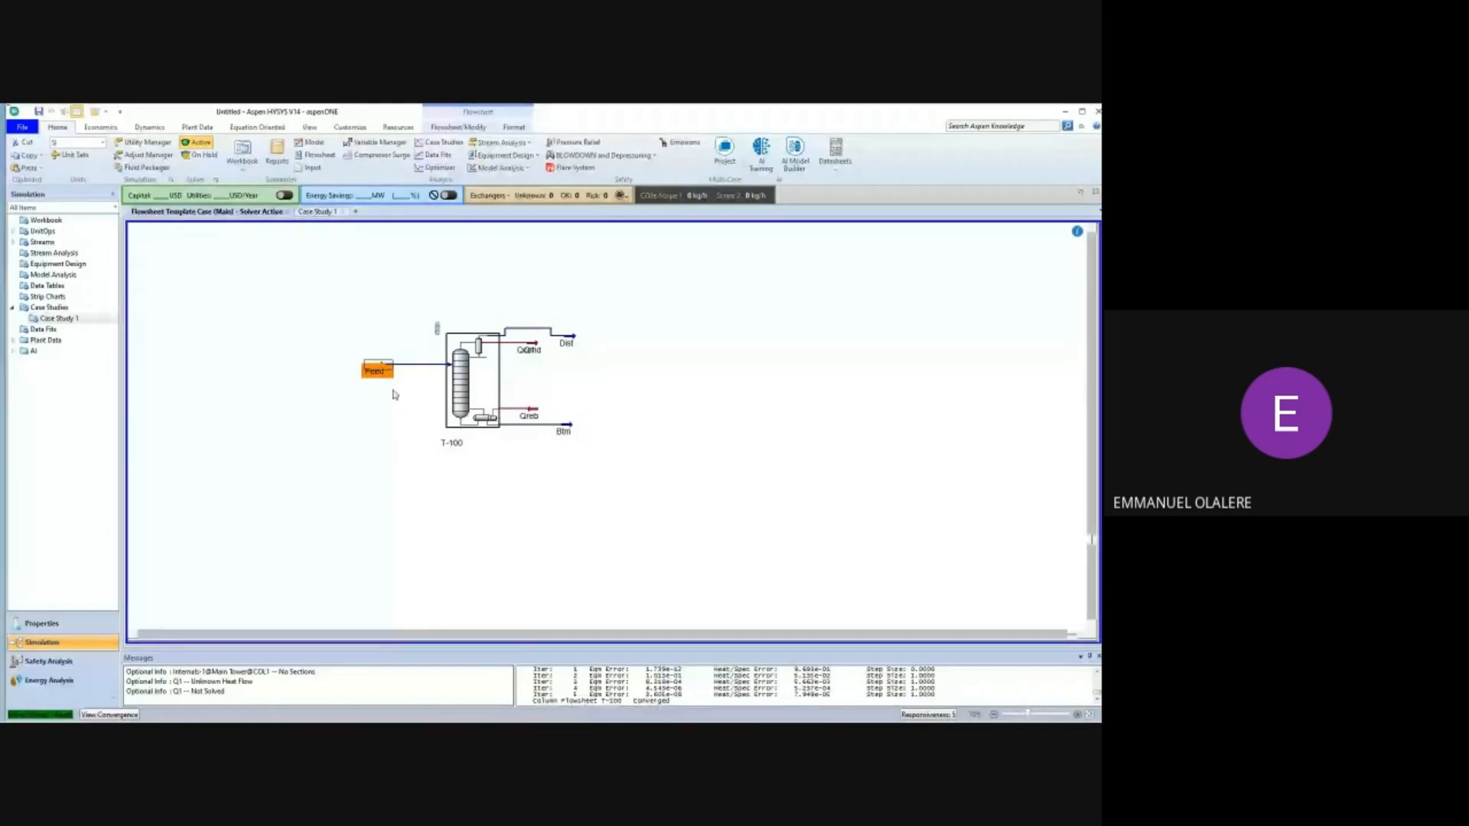
{"action": "double_click", "coordinate": [386, 367]}
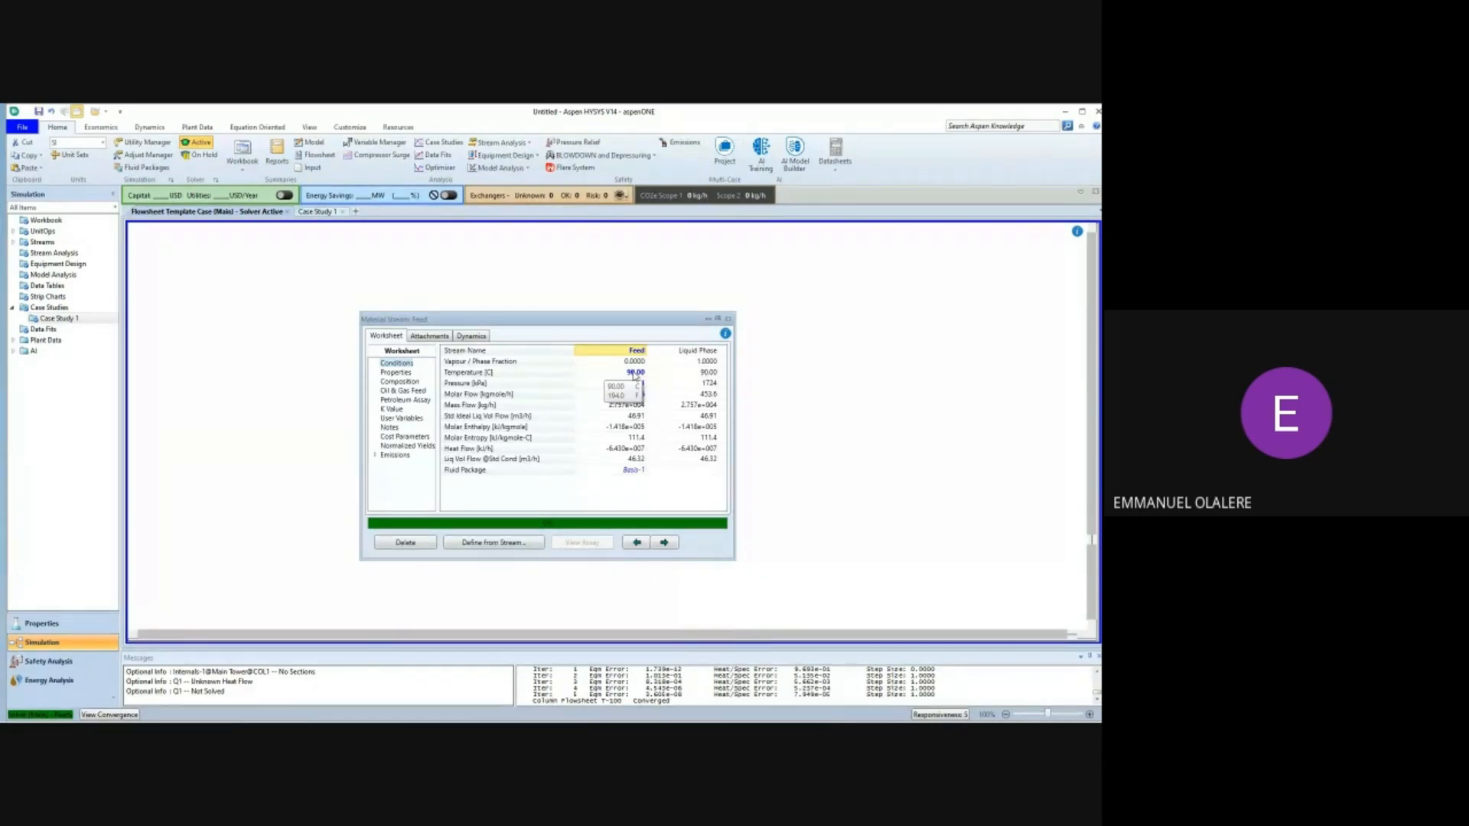
{"action": "left_click", "coordinate": [728, 318]}
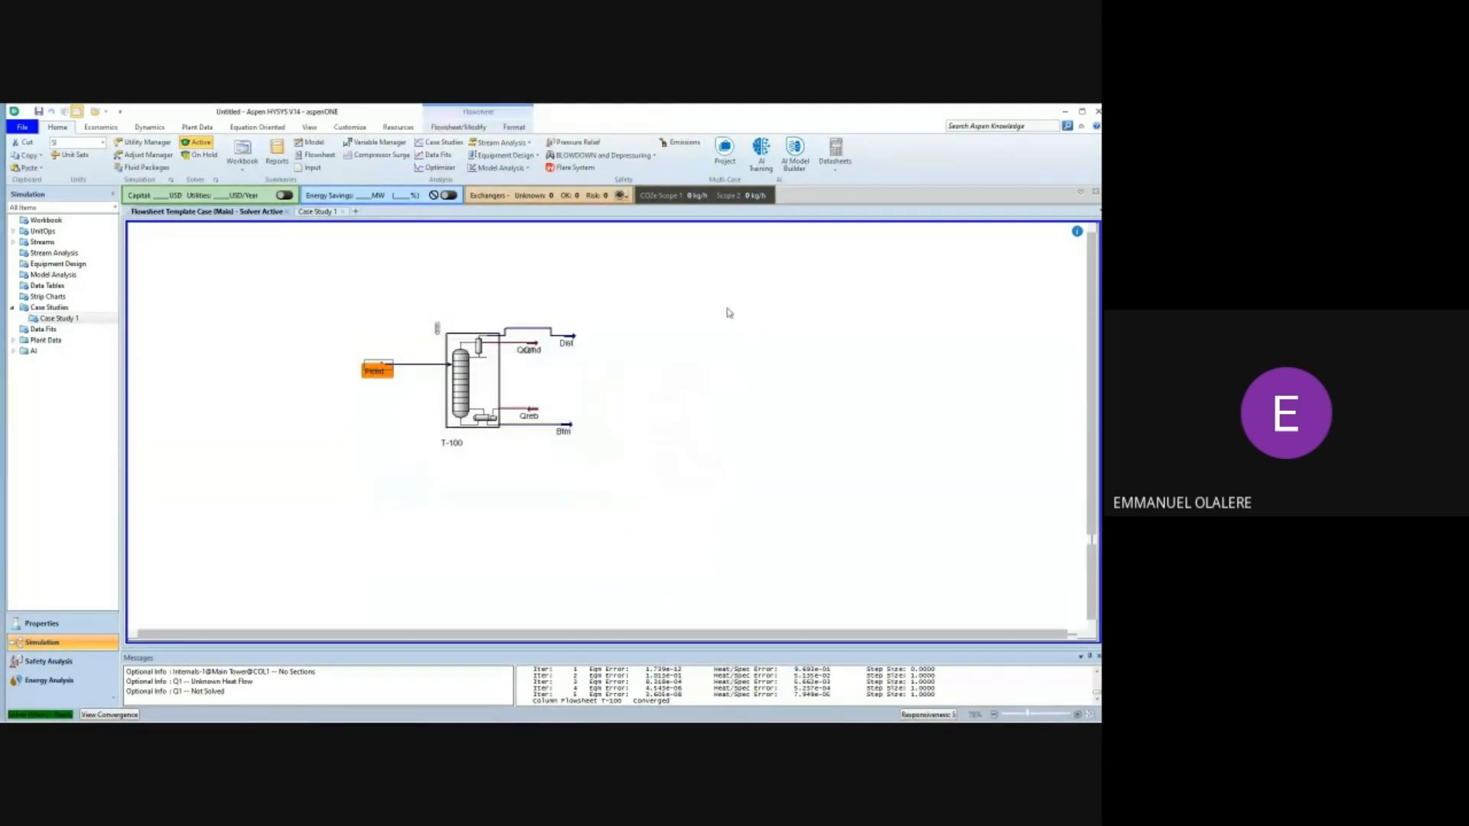
Review the independent and dependent variables of Case Study 1 and return to the main flowsheet.
{"action": "left_click", "coordinate": [326, 212]}
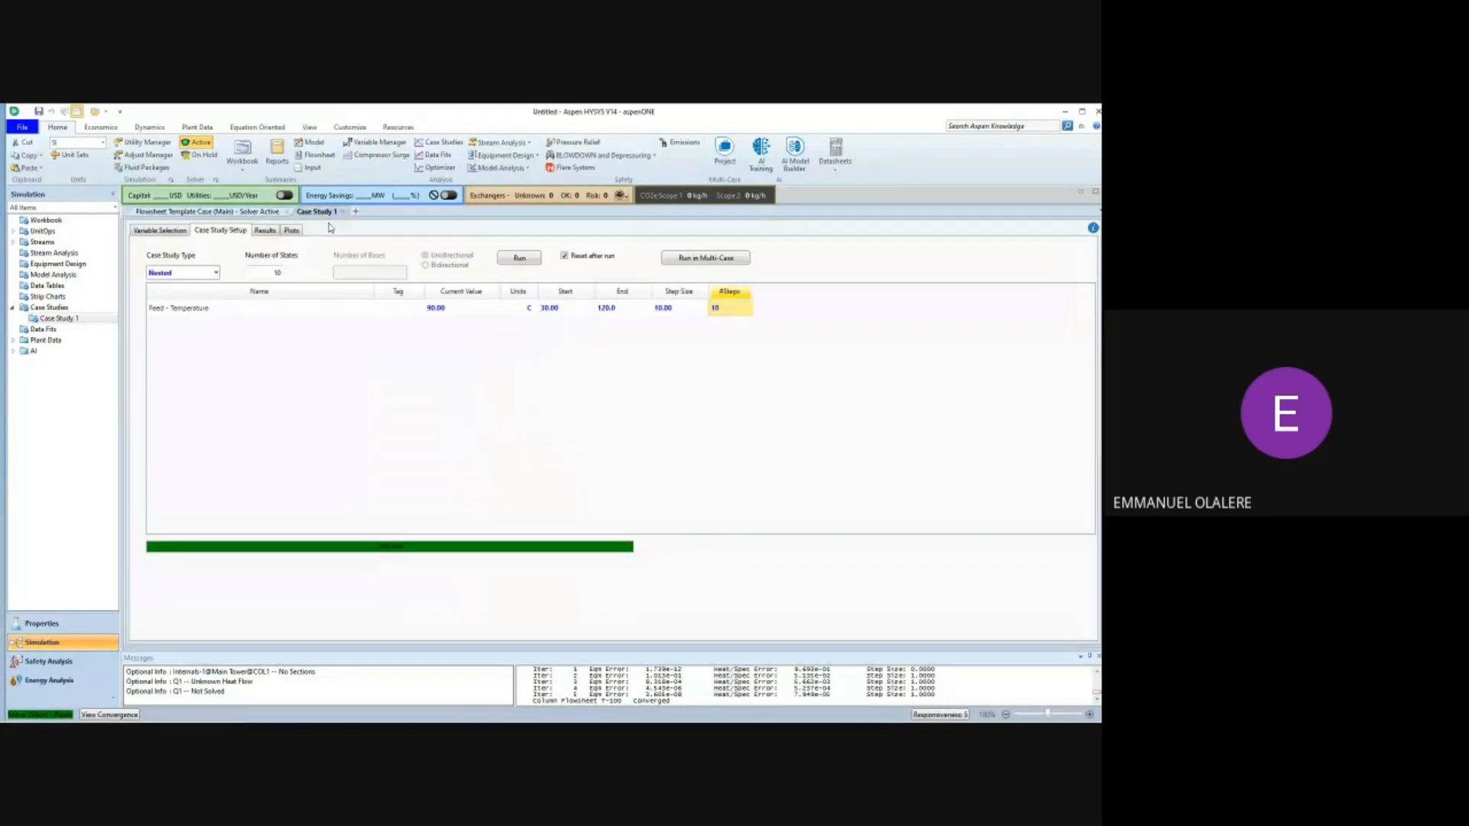
{"action": "left_click", "coordinate": [179, 231]}
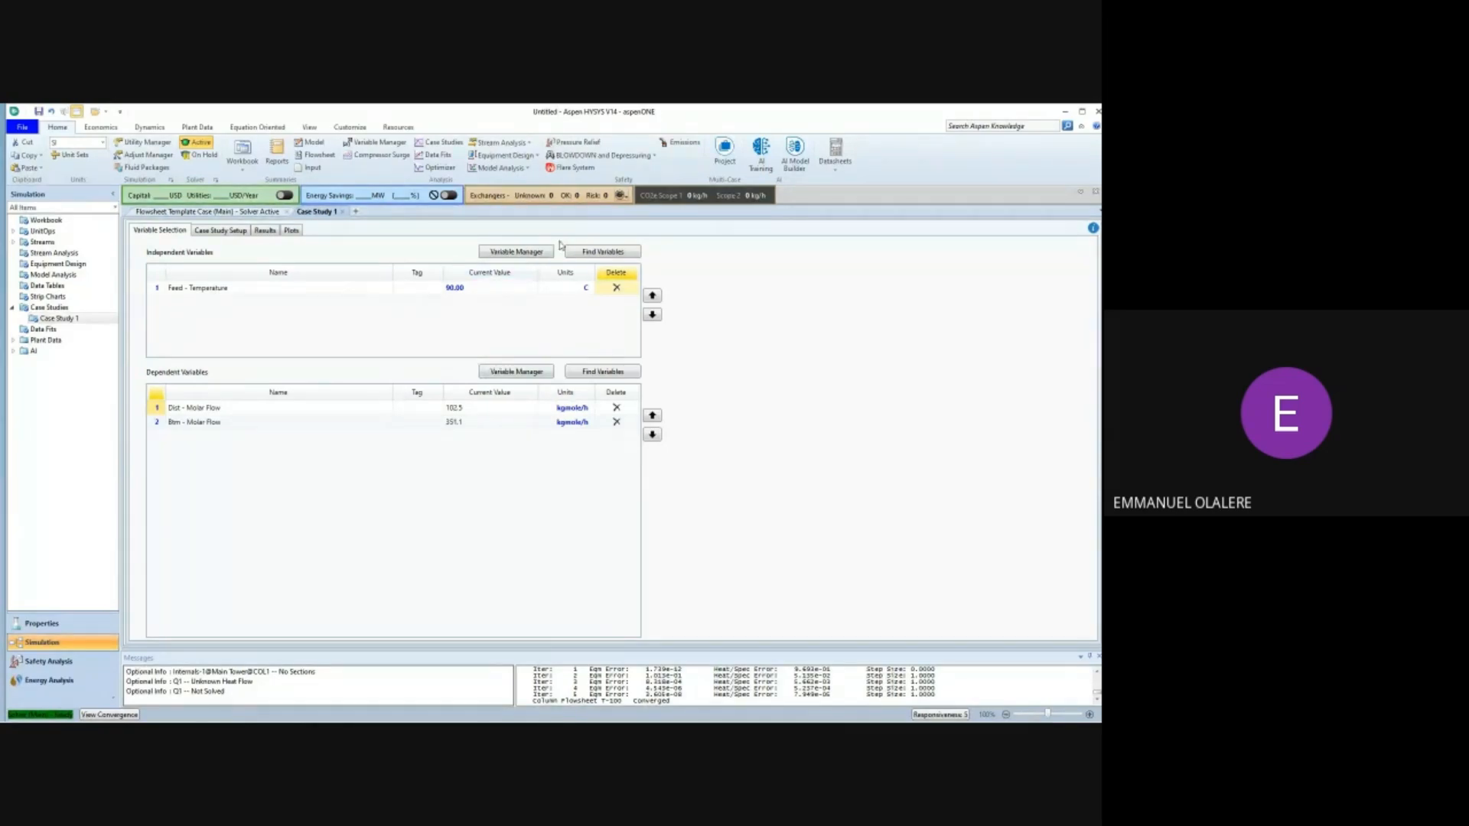
{"action": "left_click", "coordinate": [205, 213]}
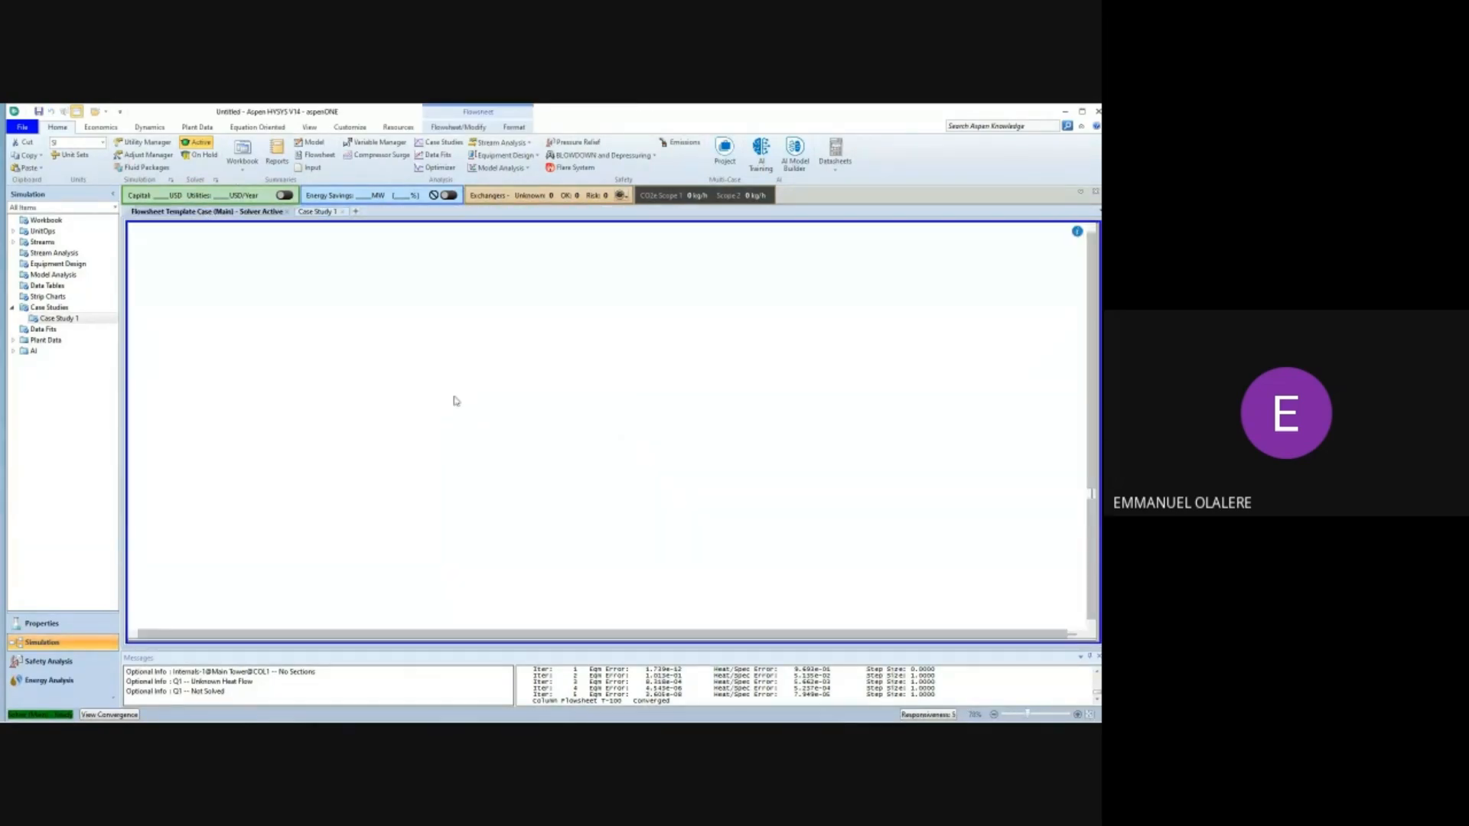
Examine column T-100's composition estimates, connections and monitored specifications, and close the column window.
{"action": "mouse_move", "coordinate": [380, 367]}
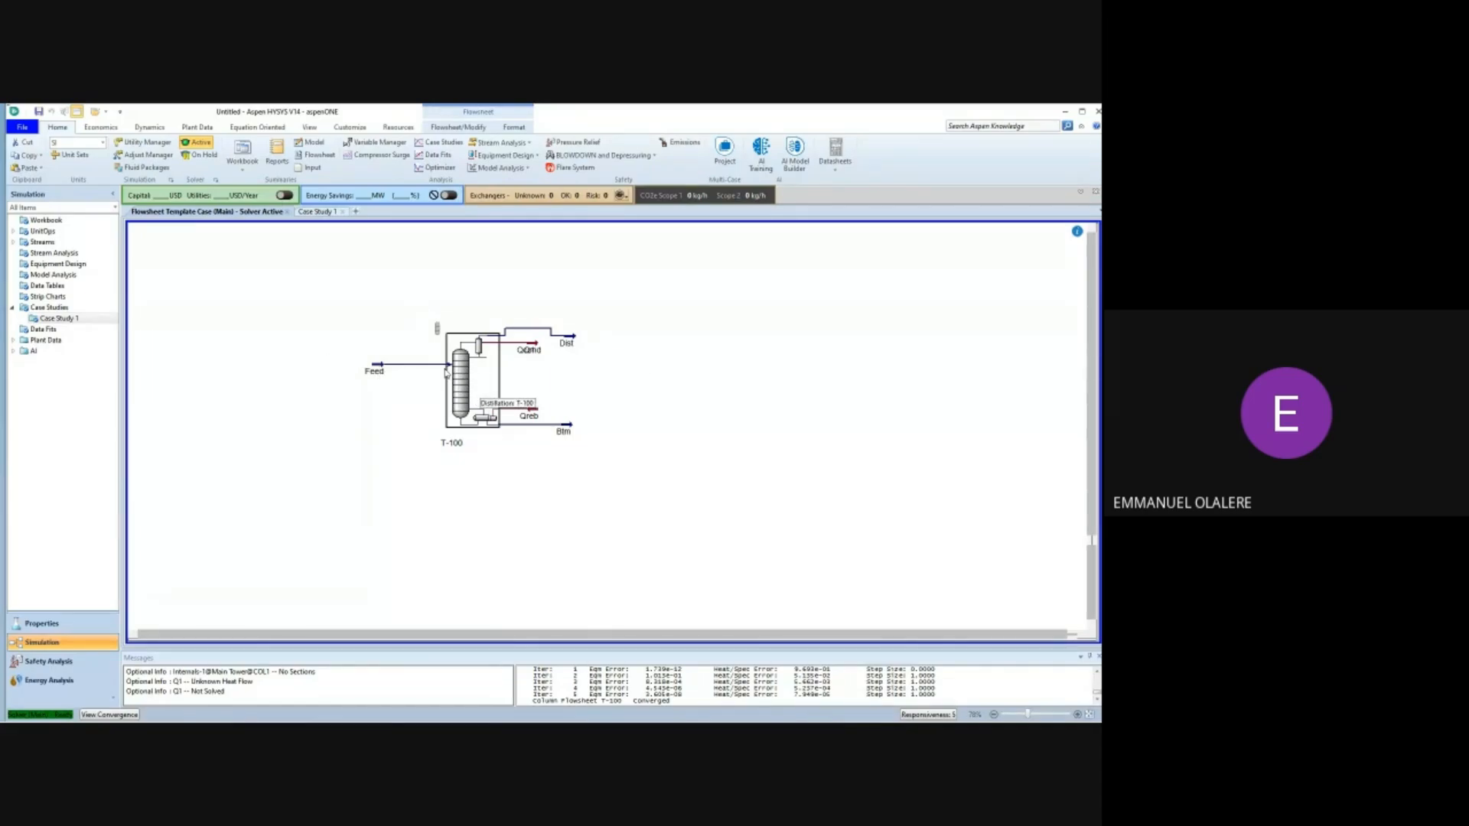
{"action": "left_click", "coordinate": [466, 382]}
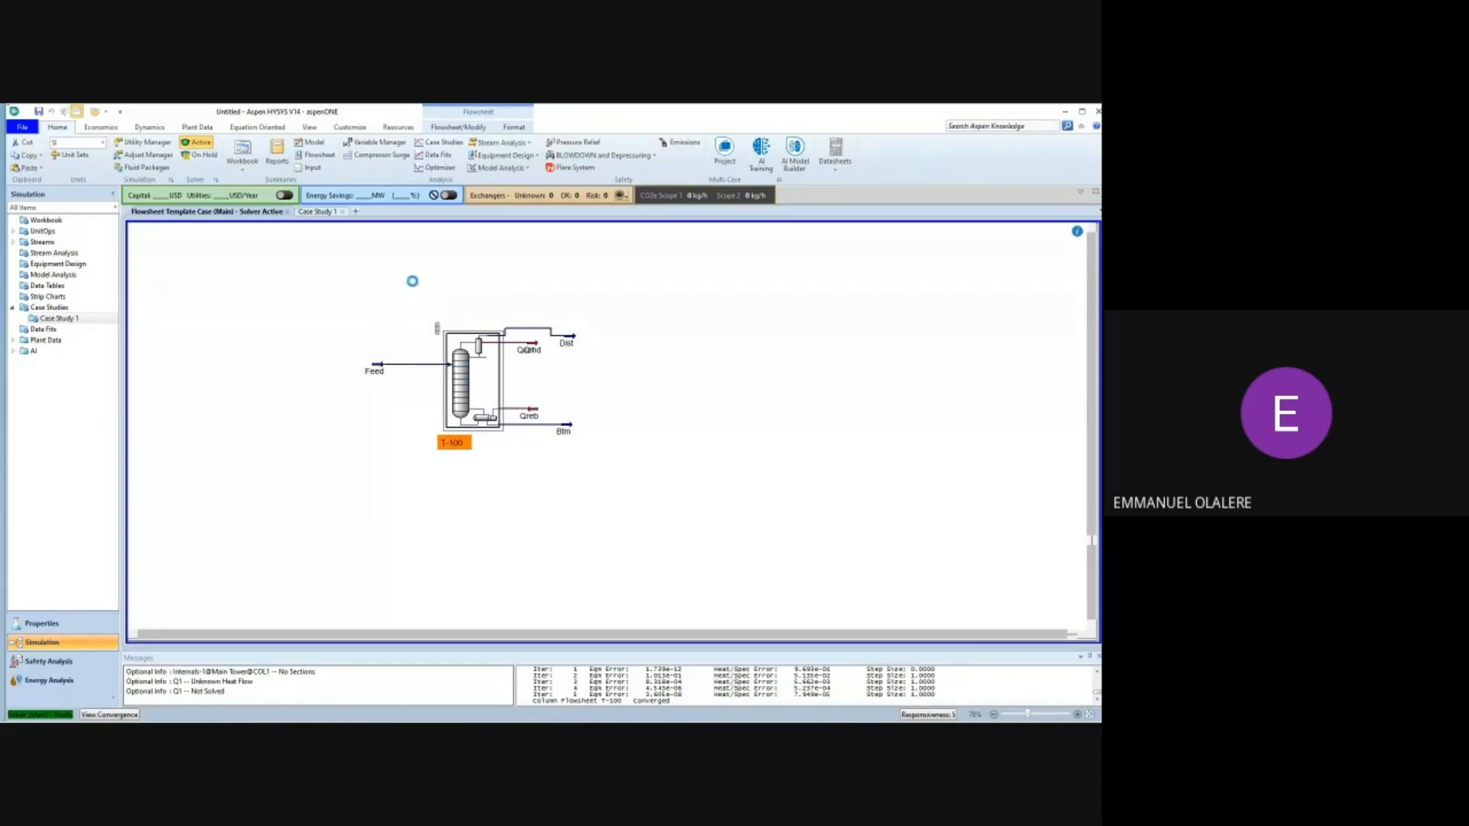
{"action": "double_click", "coordinate": [503, 401]}
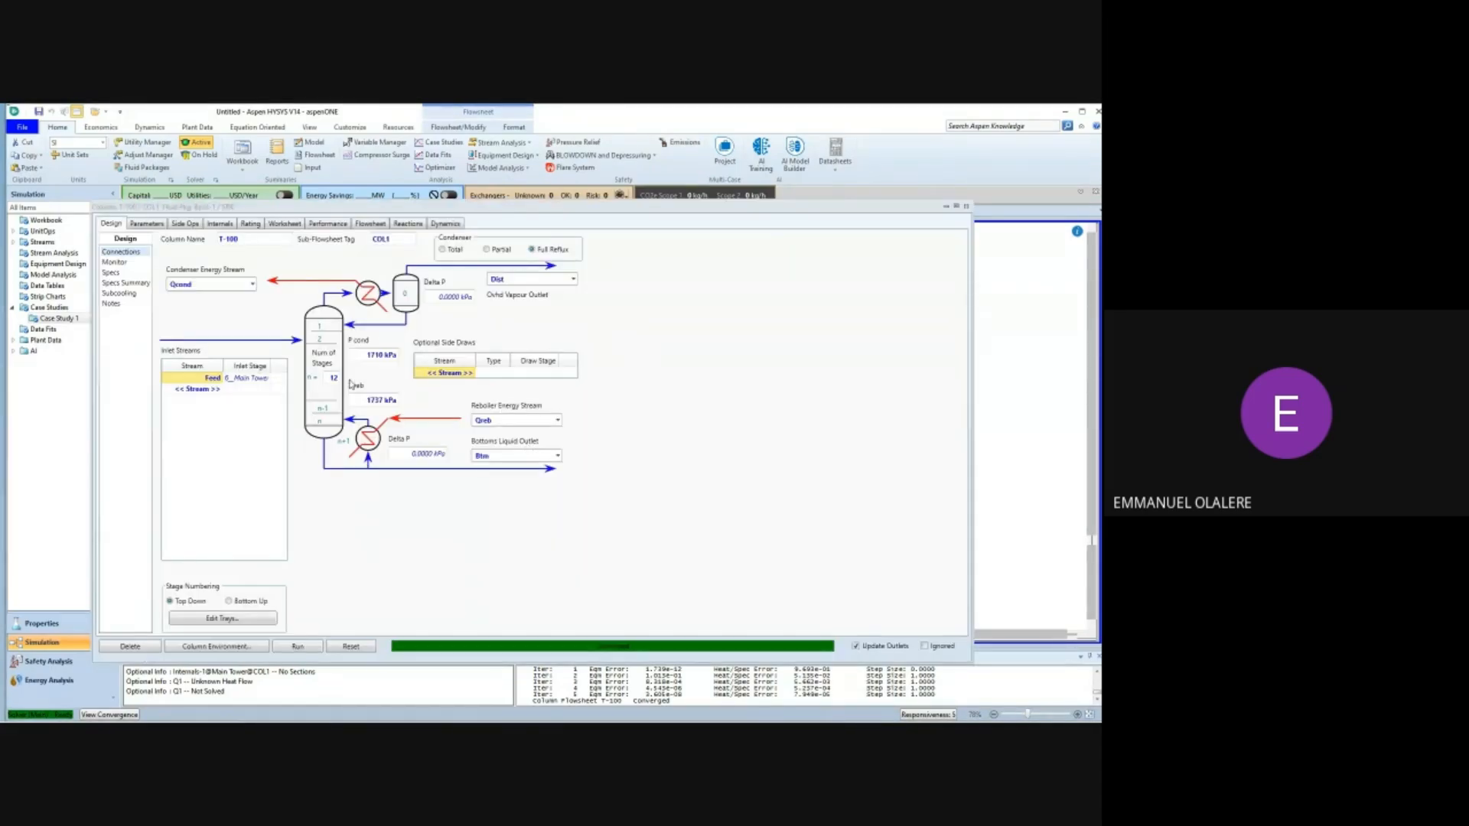
{"action": "left_click", "coordinate": [146, 224]}
{"action": "left_click", "coordinate": [116, 262]}
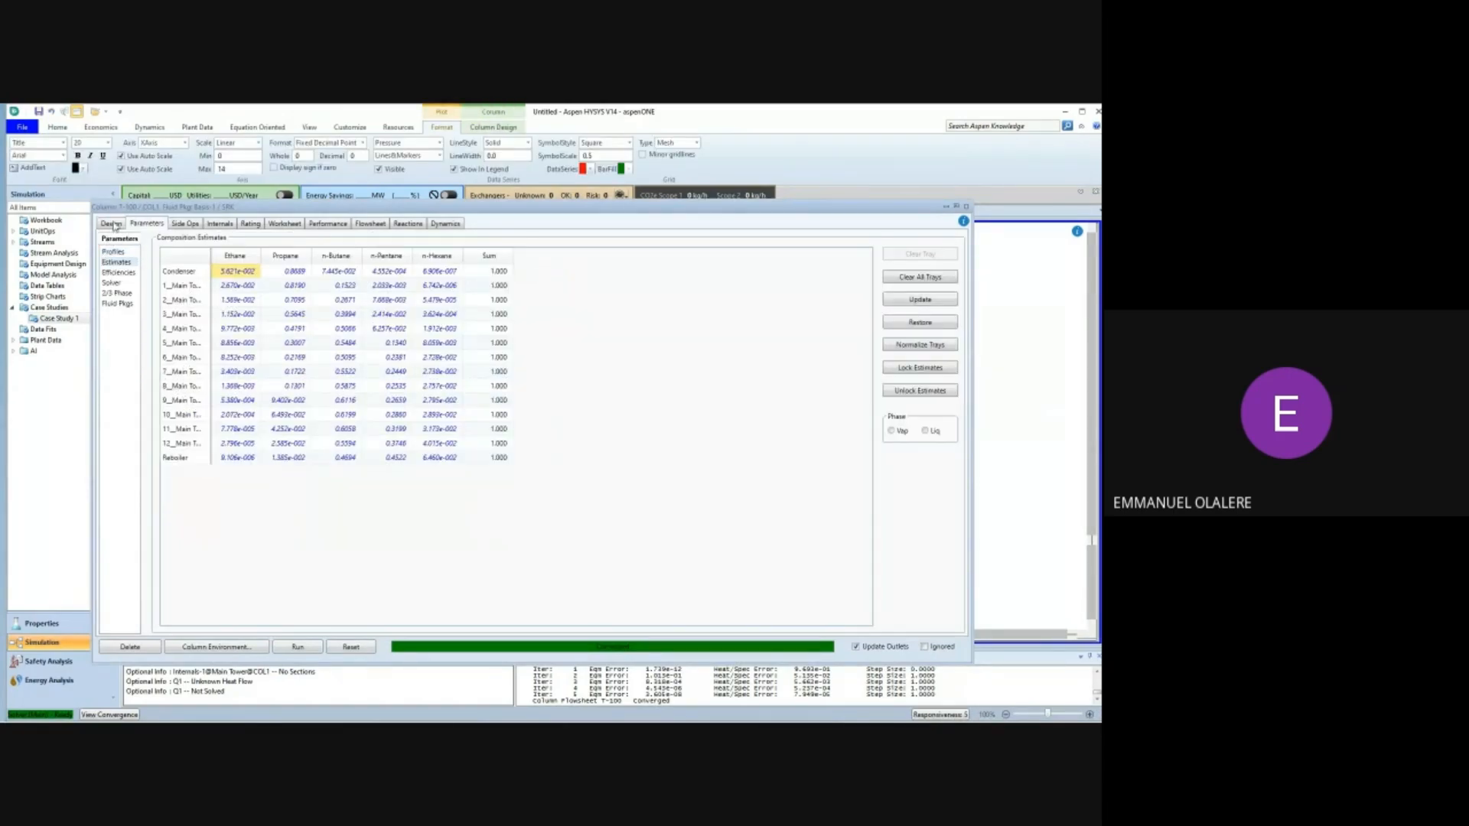
{"action": "left_click", "coordinate": [111, 223]}
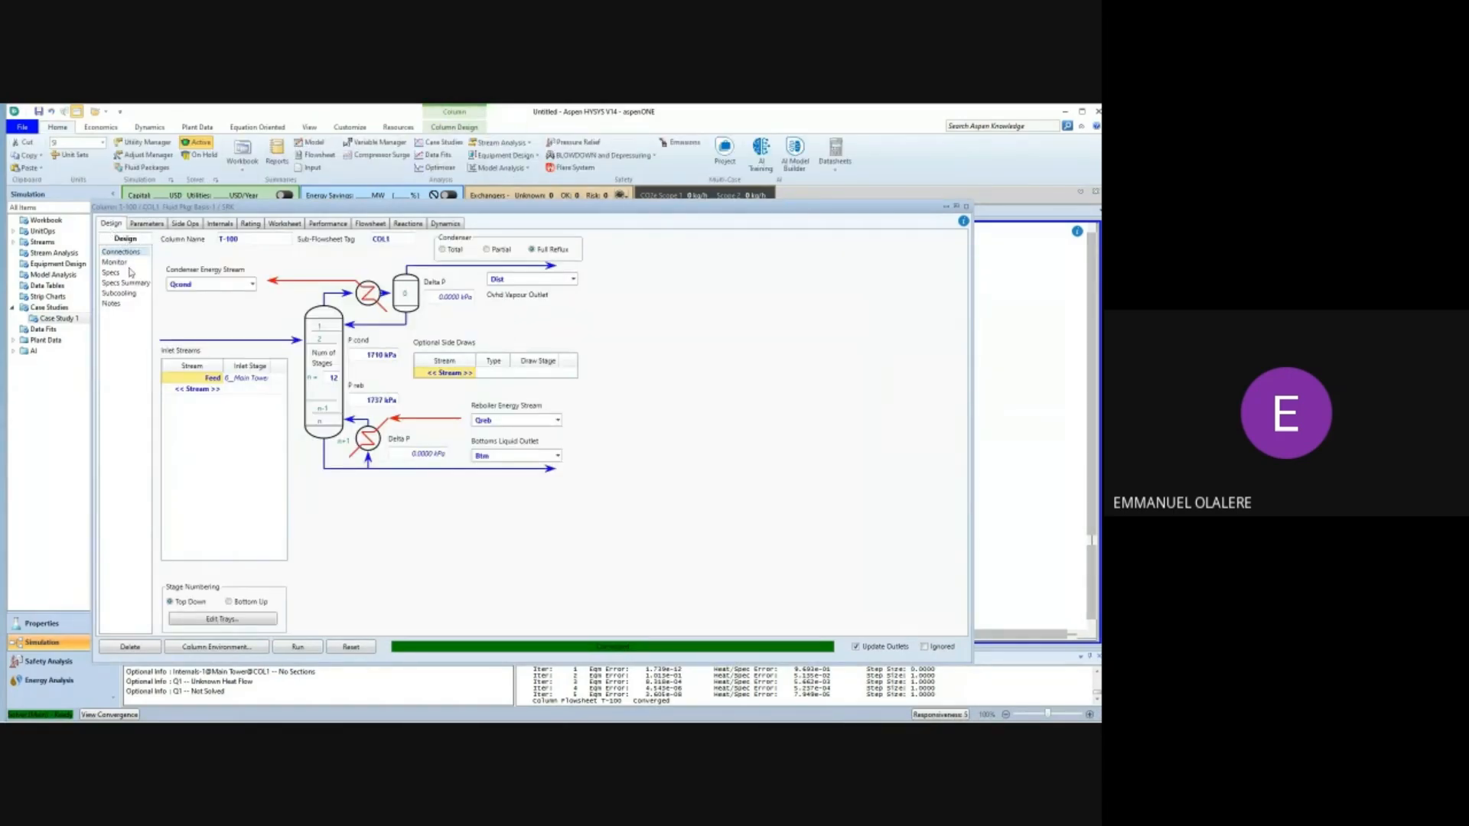
{"action": "left_click", "coordinate": [114, 263]}
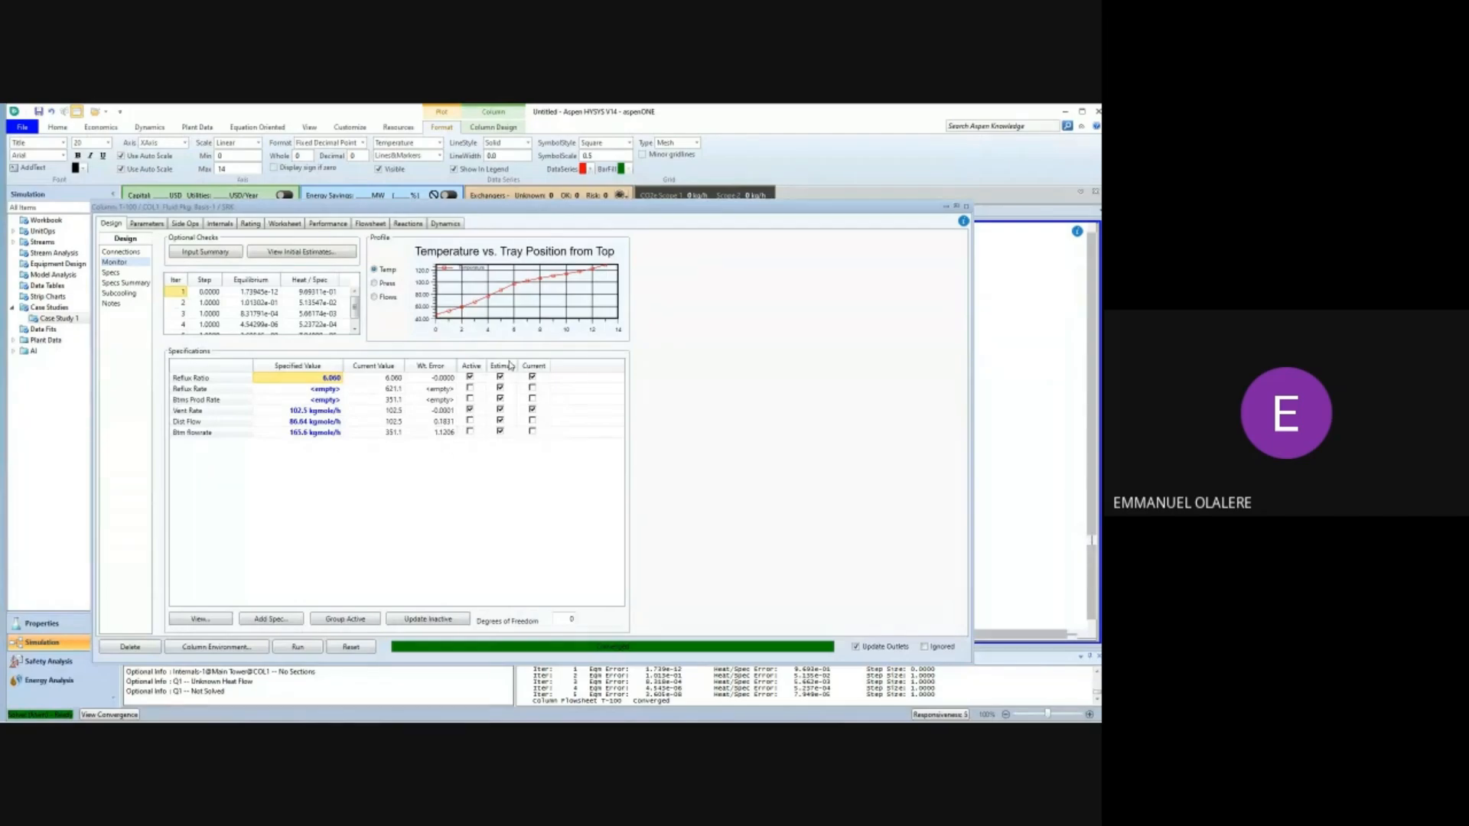
{"action": "left_click", "coordinate": [965, 207]}
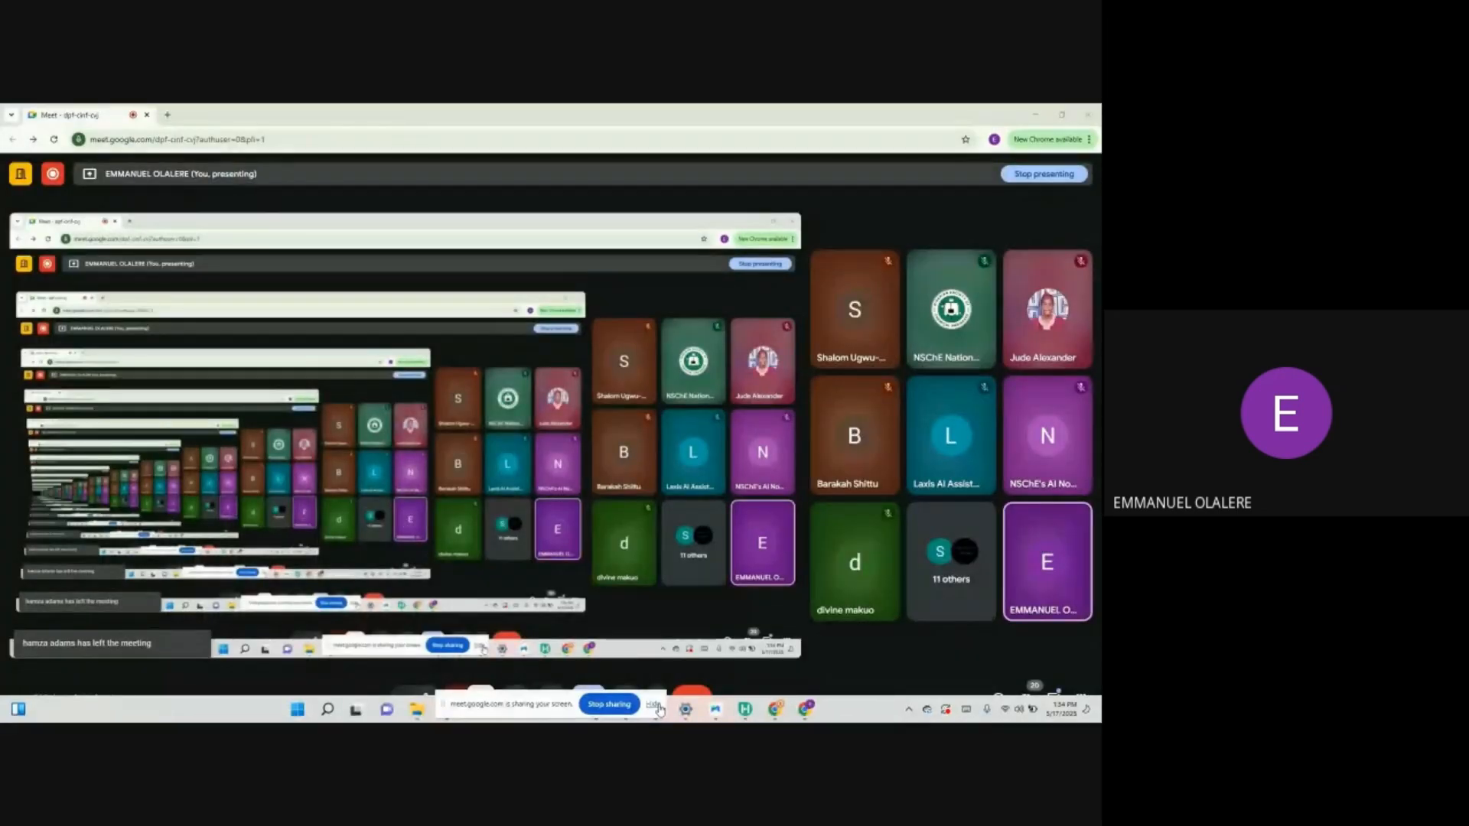
Hide the screen-sharing notice and switch to the WPS slides to read Problem Statement 3 on simple reactor modelling.
{"action": "left_click", "coordinate": [656, 705]}
{"action": "mouse_move", "coordinate": [656, 709]}
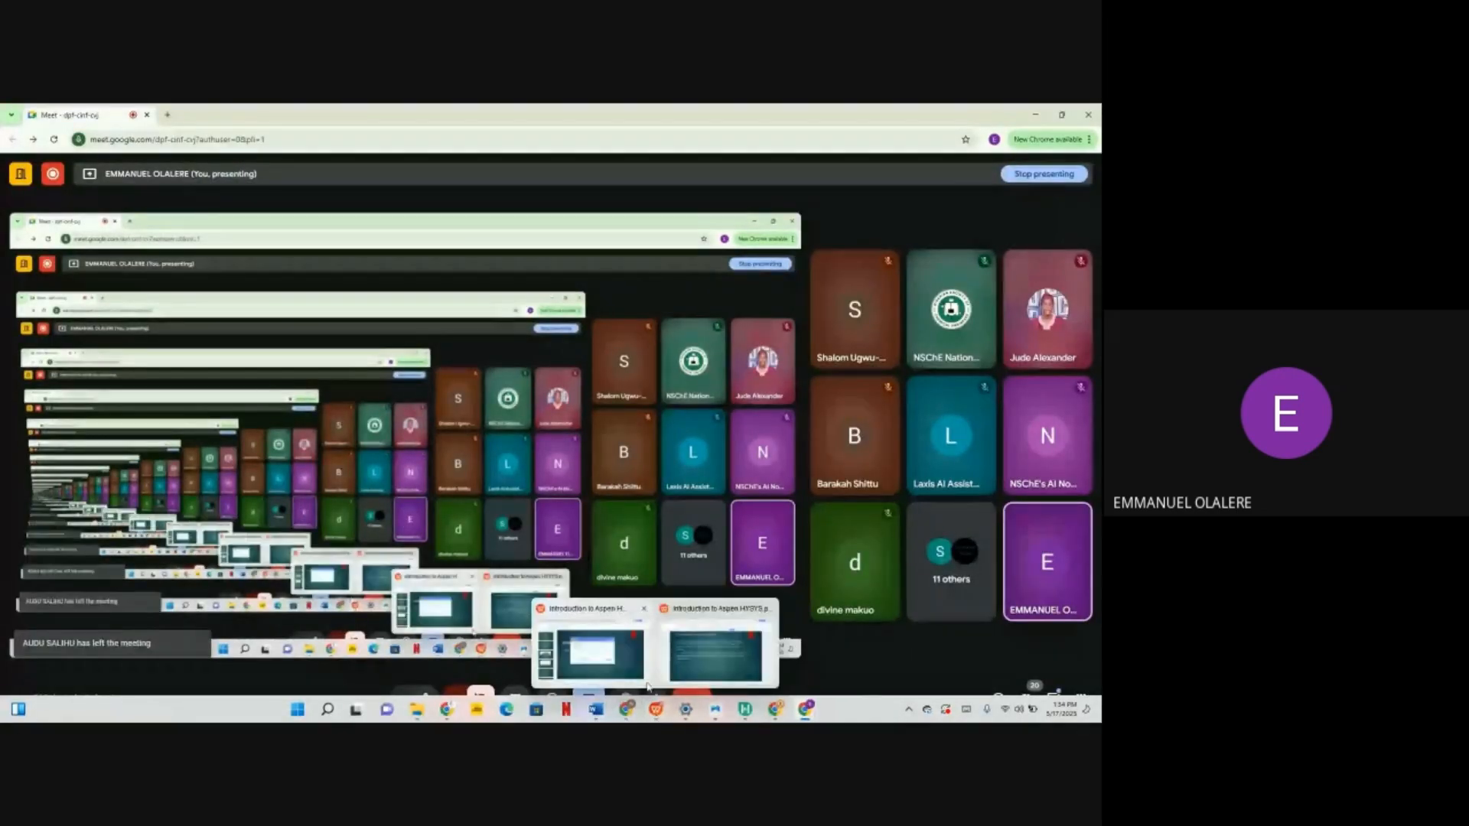
{"action": "left_click", "coordinate": [682, 665]}
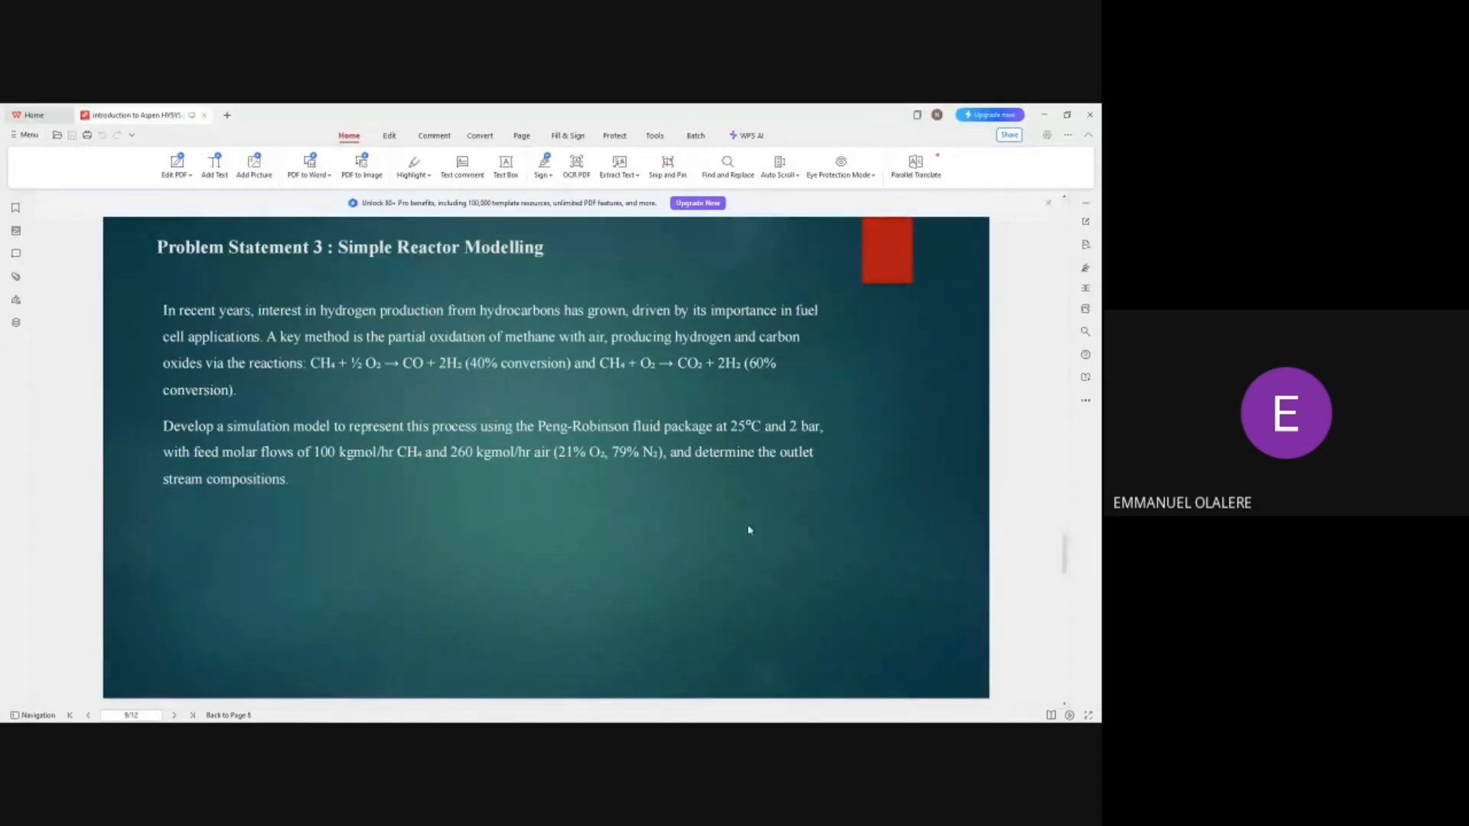
Switch to the Google Meet window and present the entire Screen 2 in place of the current share.
{"action": "mouse_move", "coordinate": [812, 720]}
{"action": "mouse_move", "coordinate": [656, 709]}
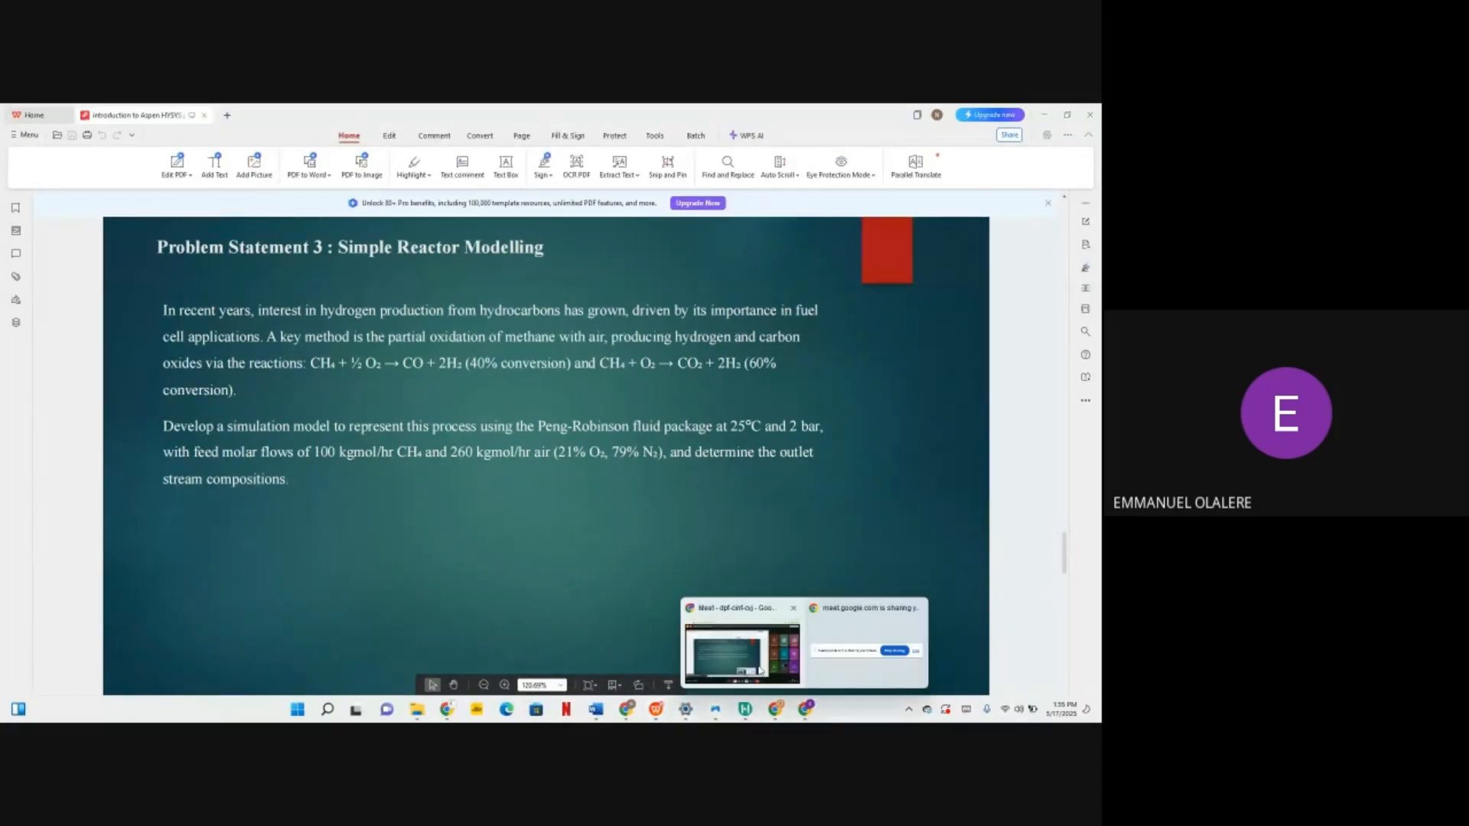
{"action": "left_click", "coordinate": [738, 647]}
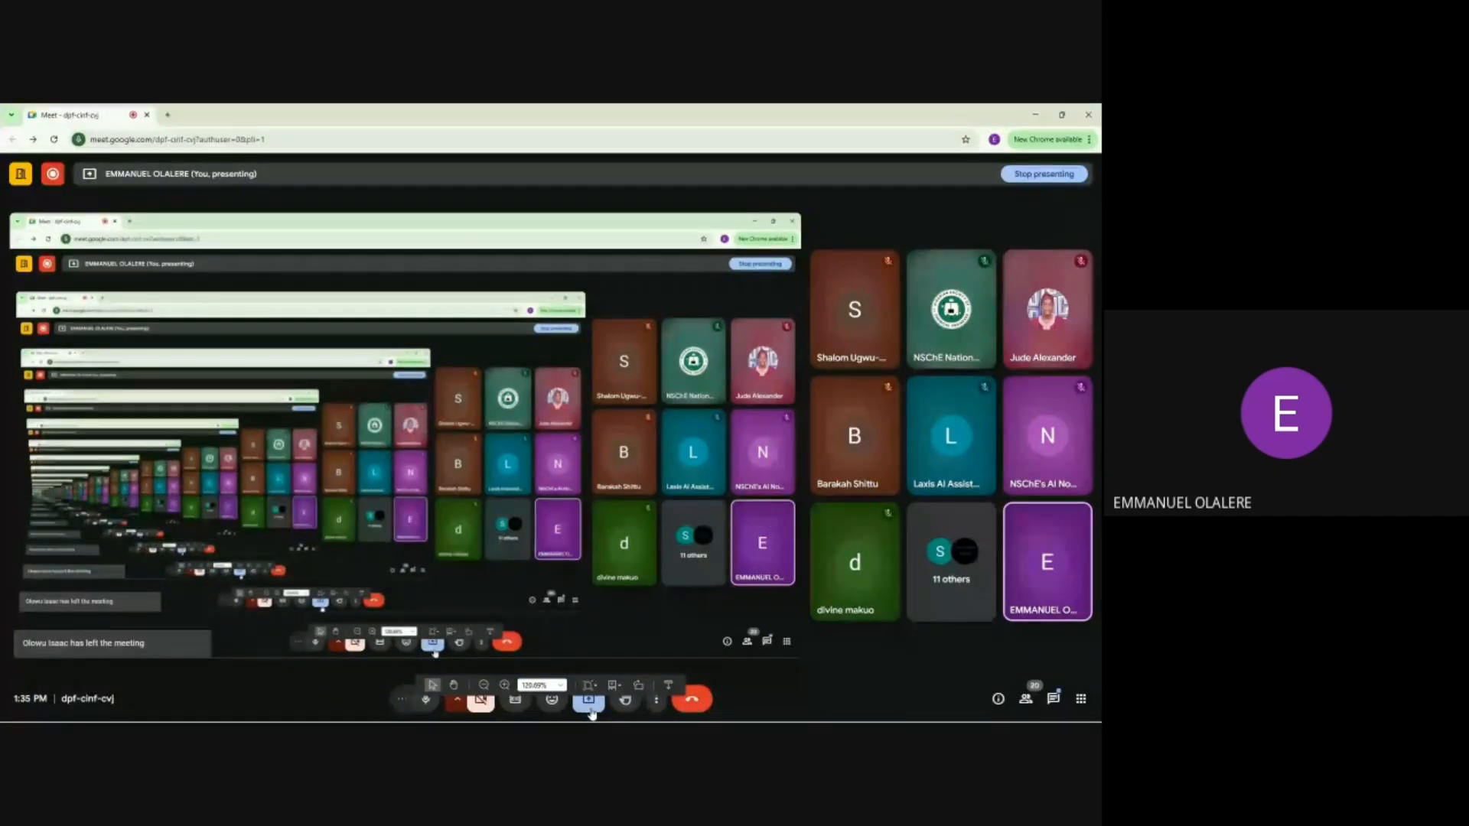
{"action": "left_click", "coordinate": [591, 710]}
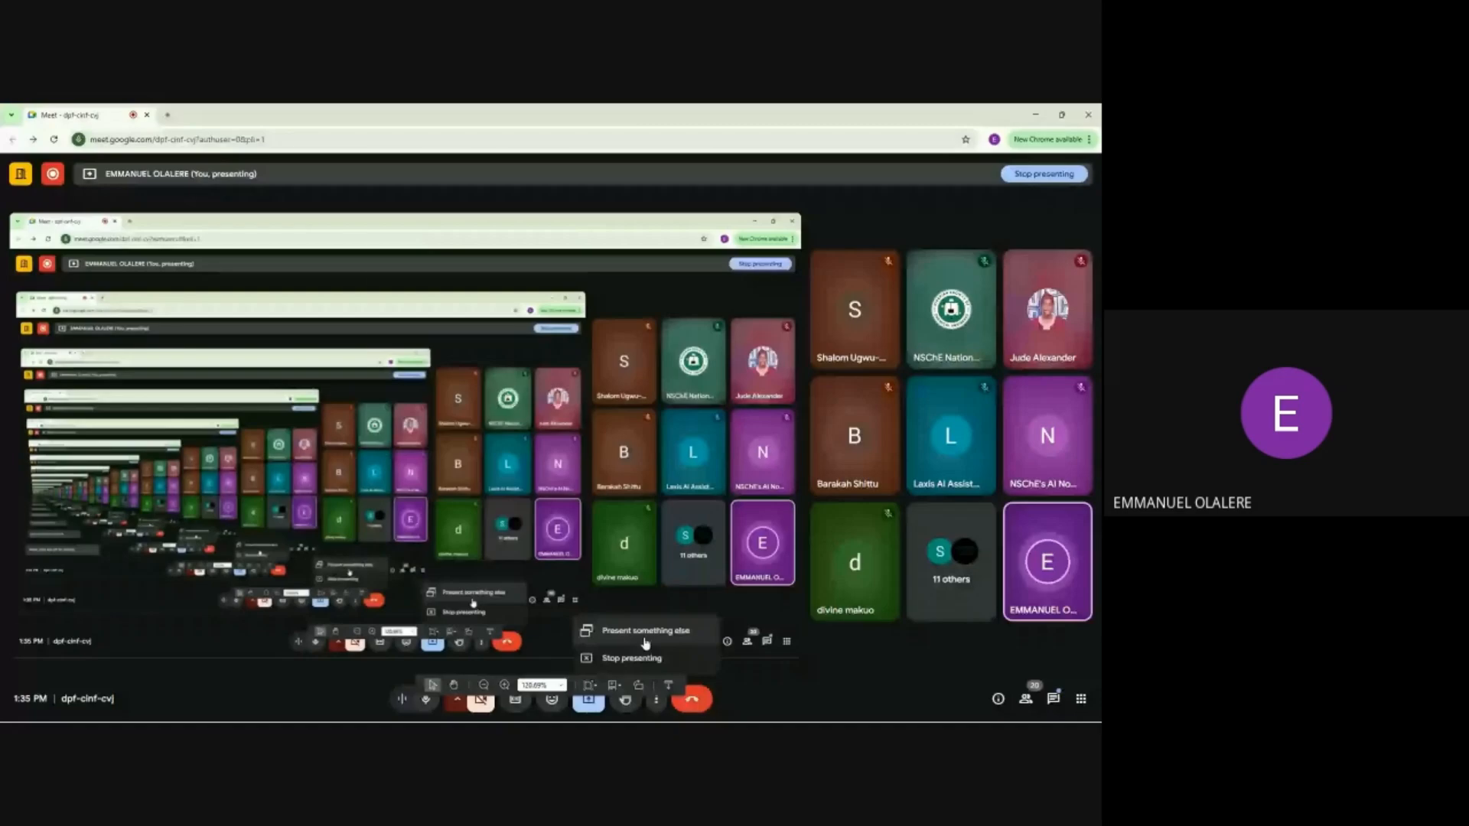
{"action": "left_click", "coordinate": [645, 644]}
{"action": "left_click", "coordinate": [664, 207]}
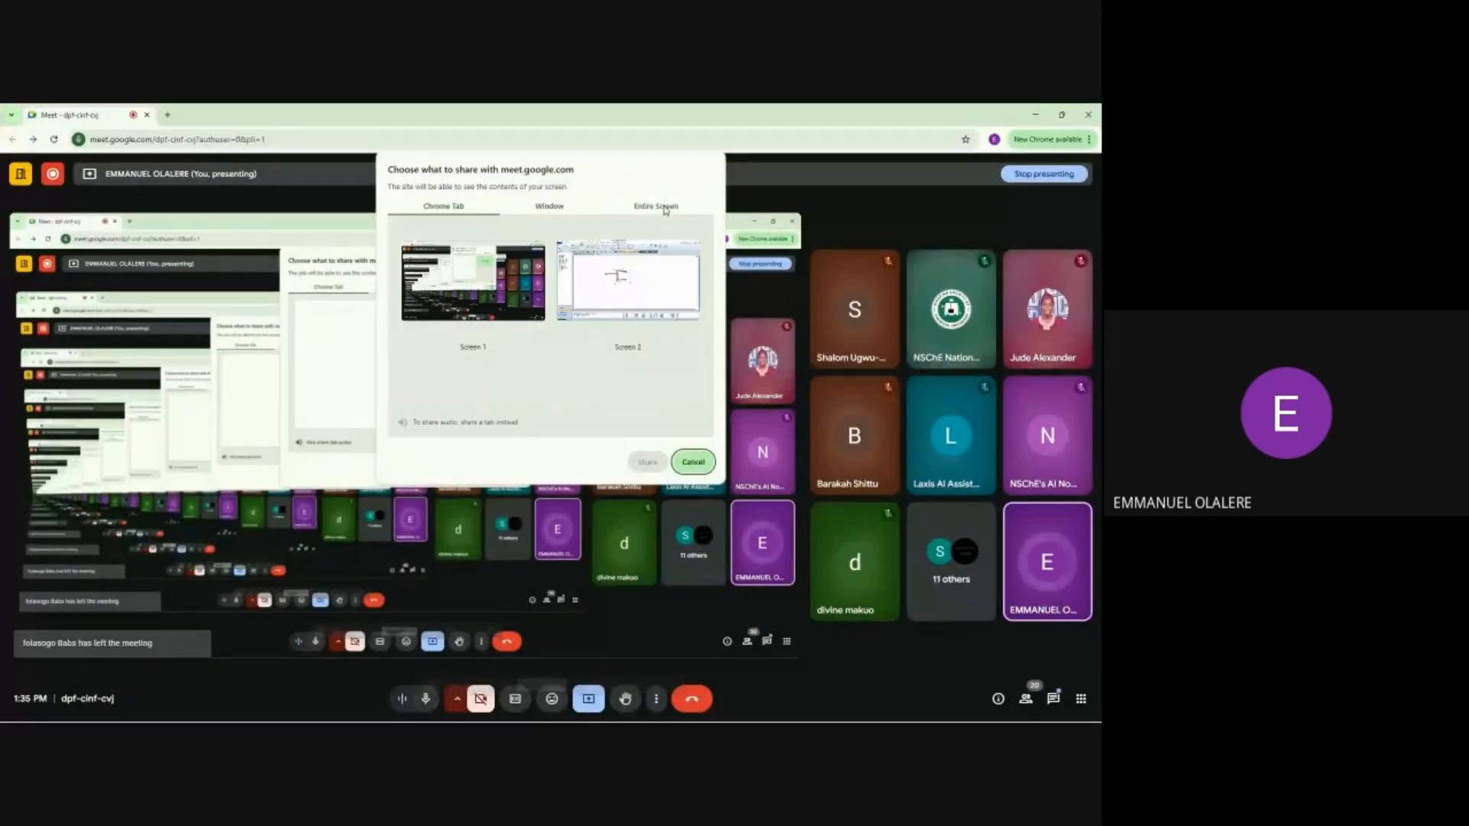
{"action": "left_click", "coordinate": [627, 287]}
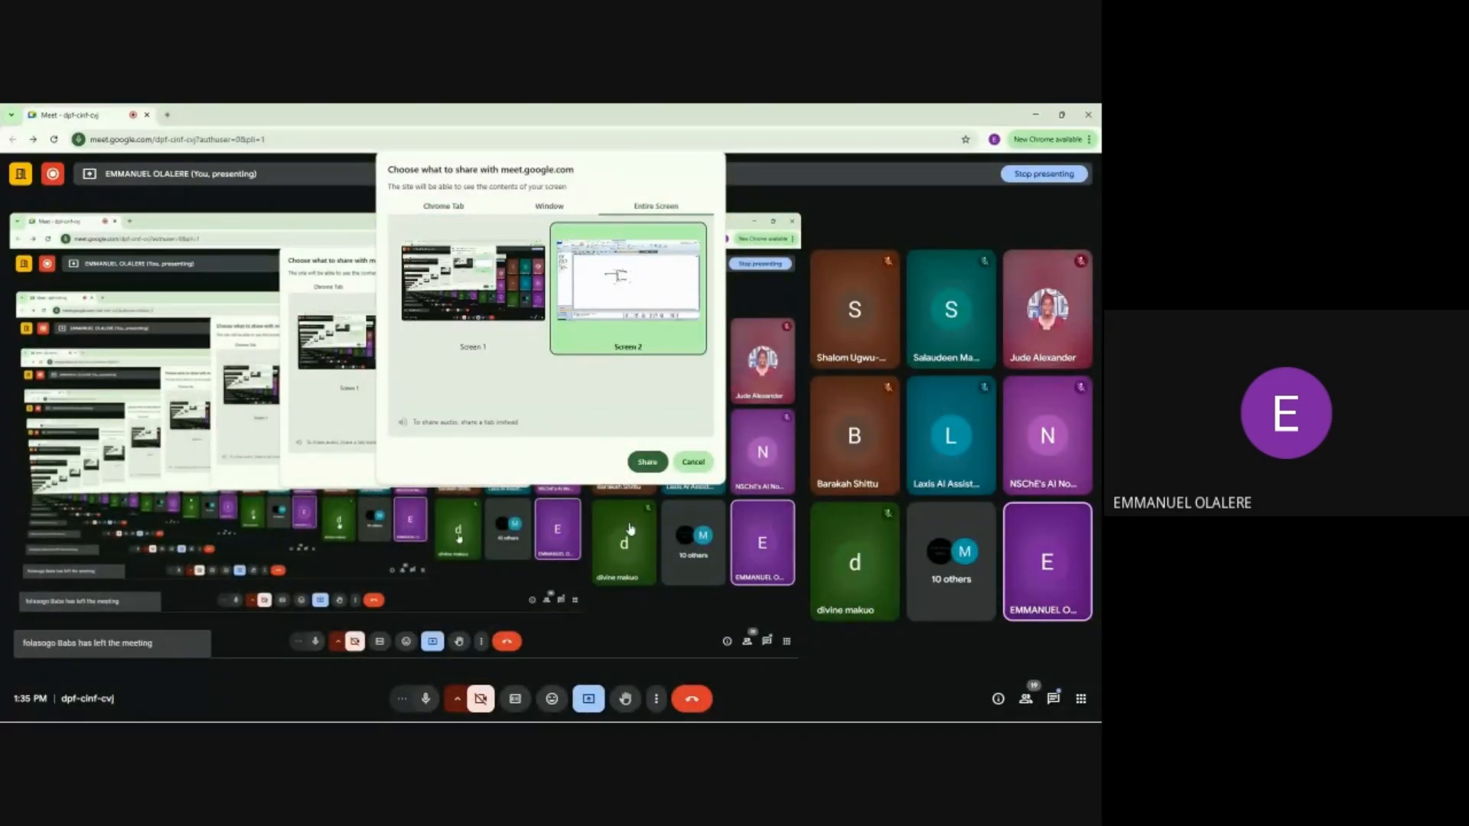
{"action": "left_click", "coordinate": [647, 462]}
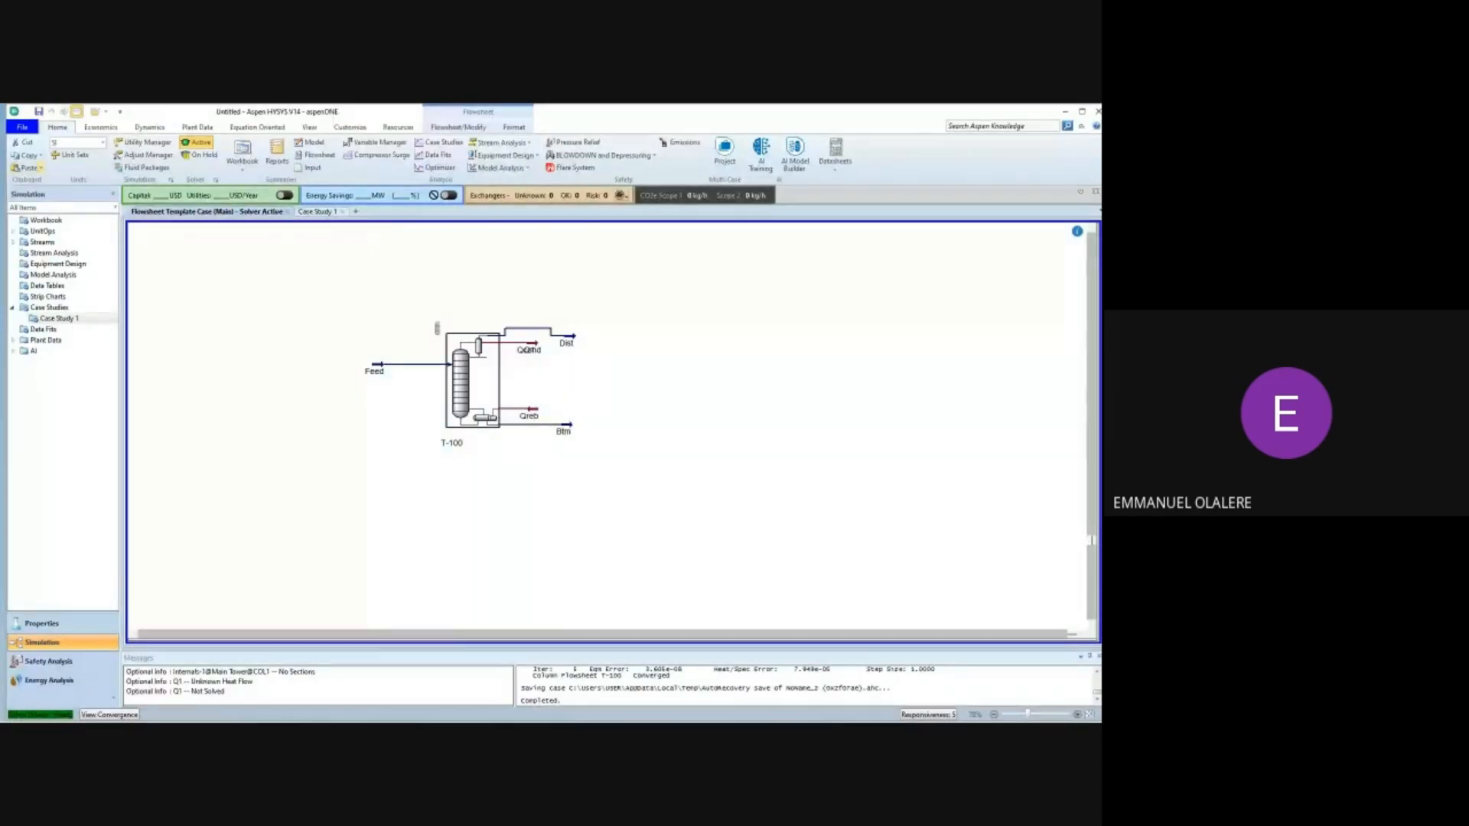
Save the distillation case as a template named DistillationPractice in the Desktop folder.
{"action": "left_click", "coordinate": [22, 127]}
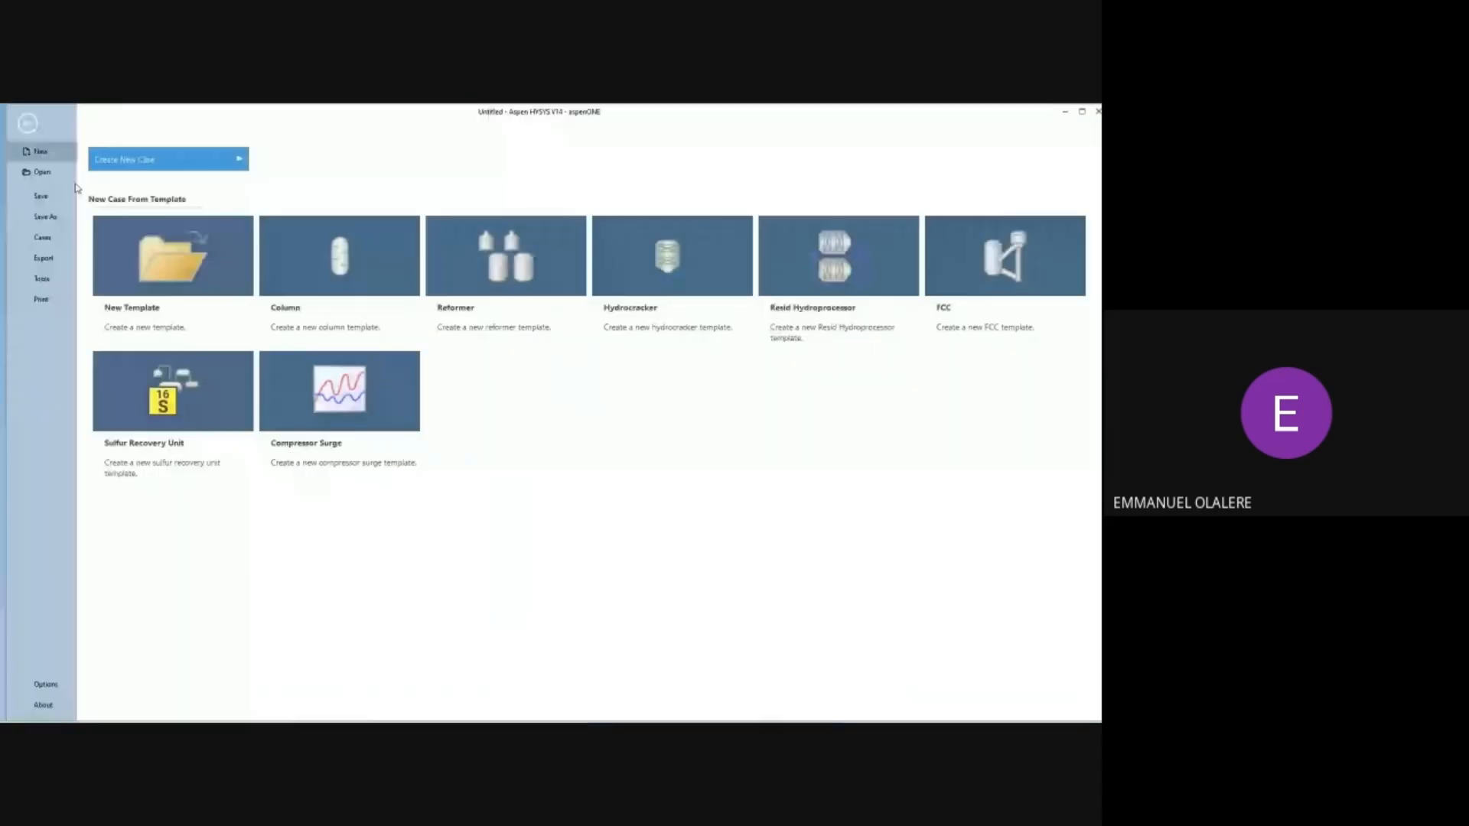
{"action": "left_click", "coordinate": [27, 124]}
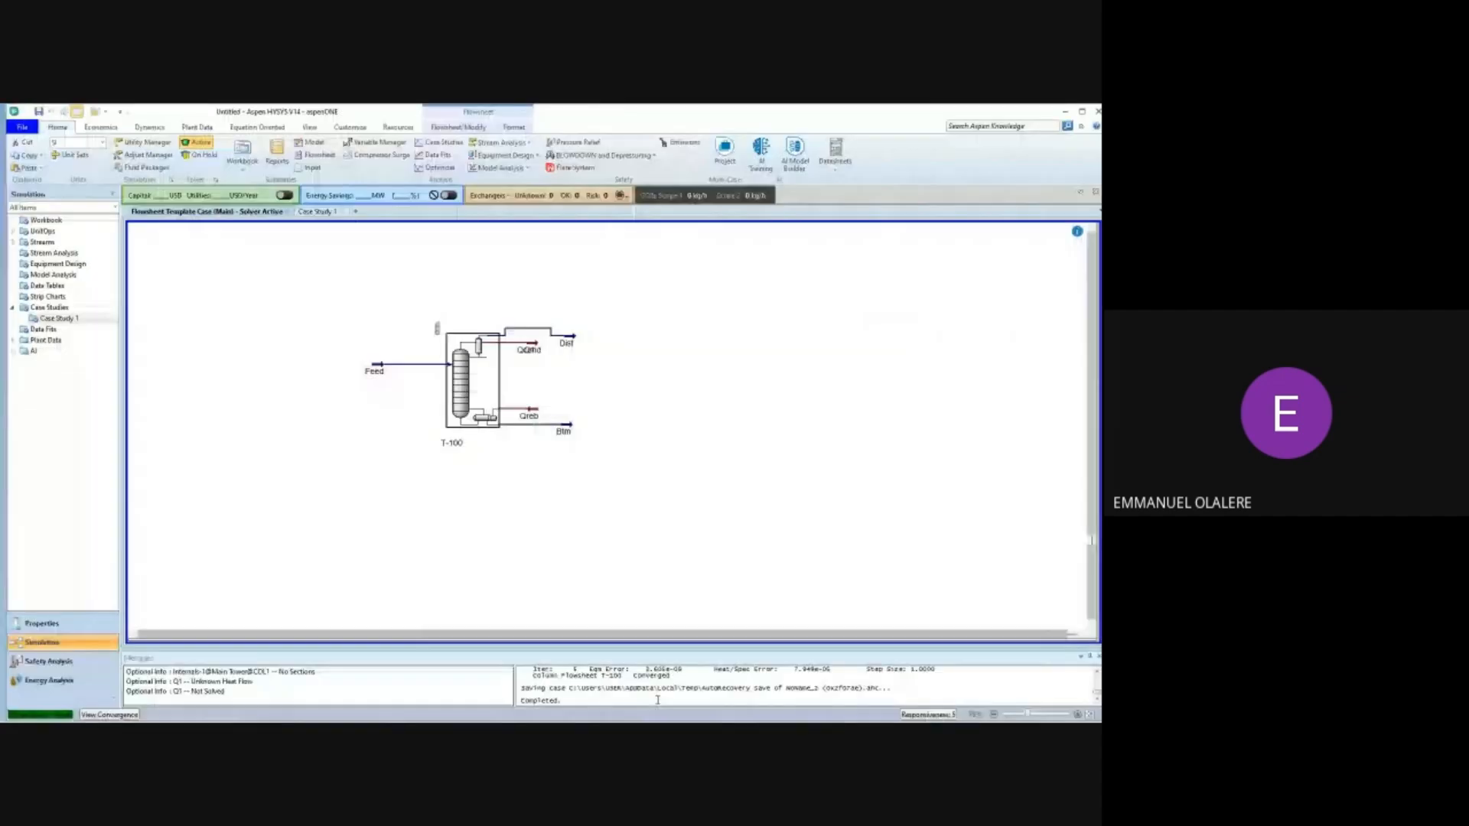
{"action": "mouse_move", "coordinate": [657, 716]}
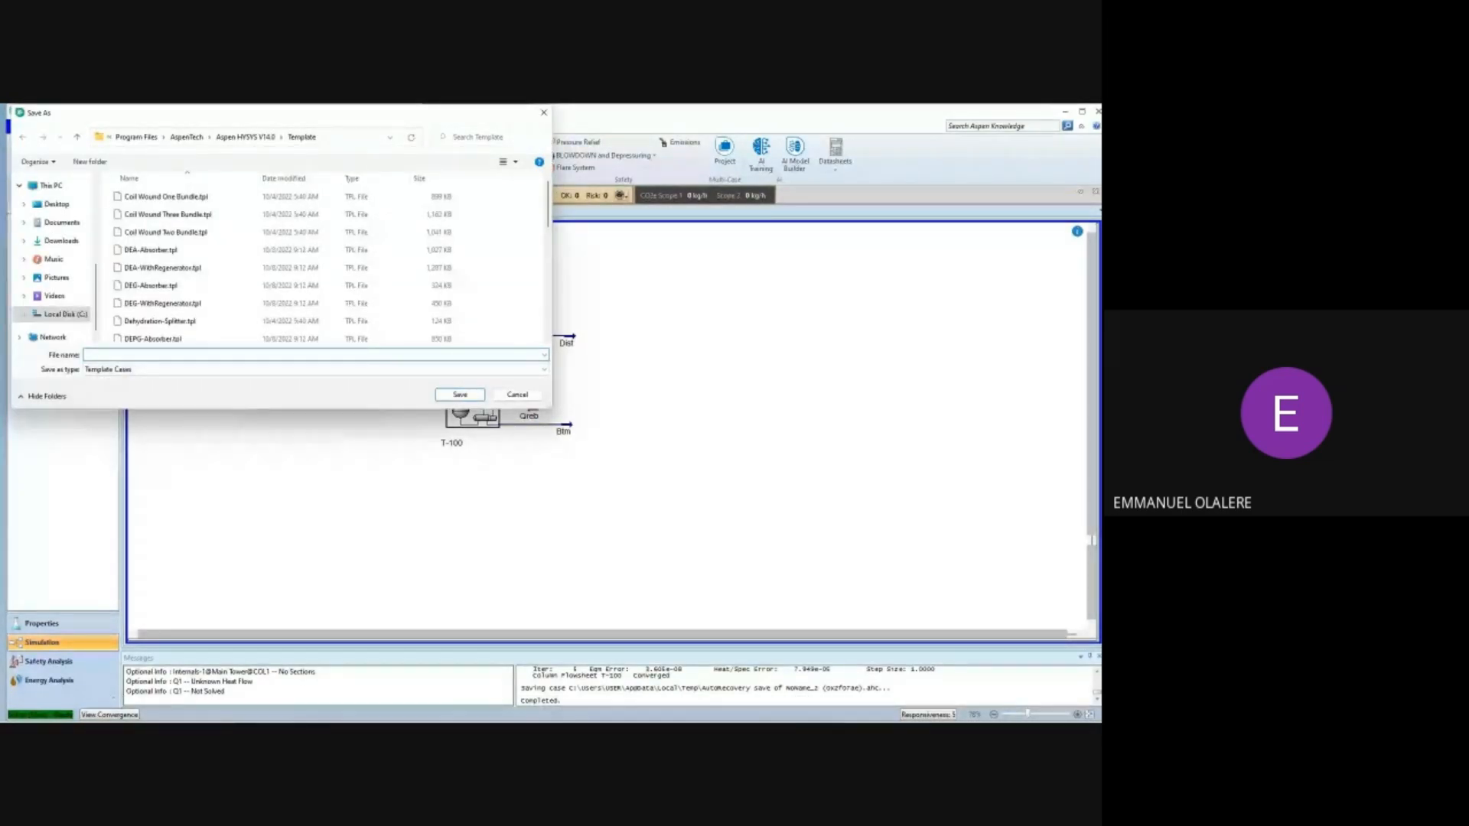
{"action": "type", "text": "Distil"}
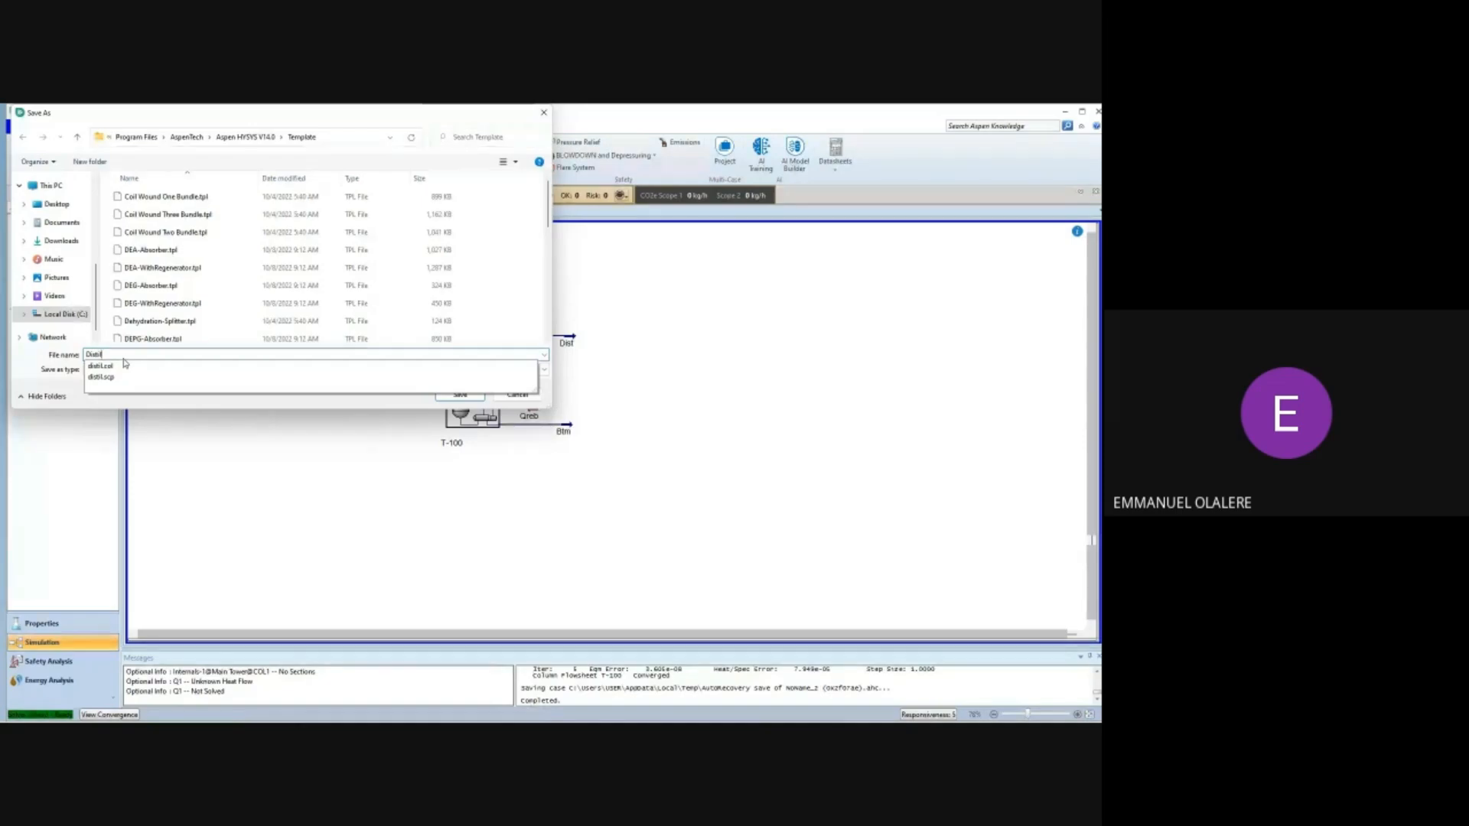
{"action": "type", "text": "lation"}
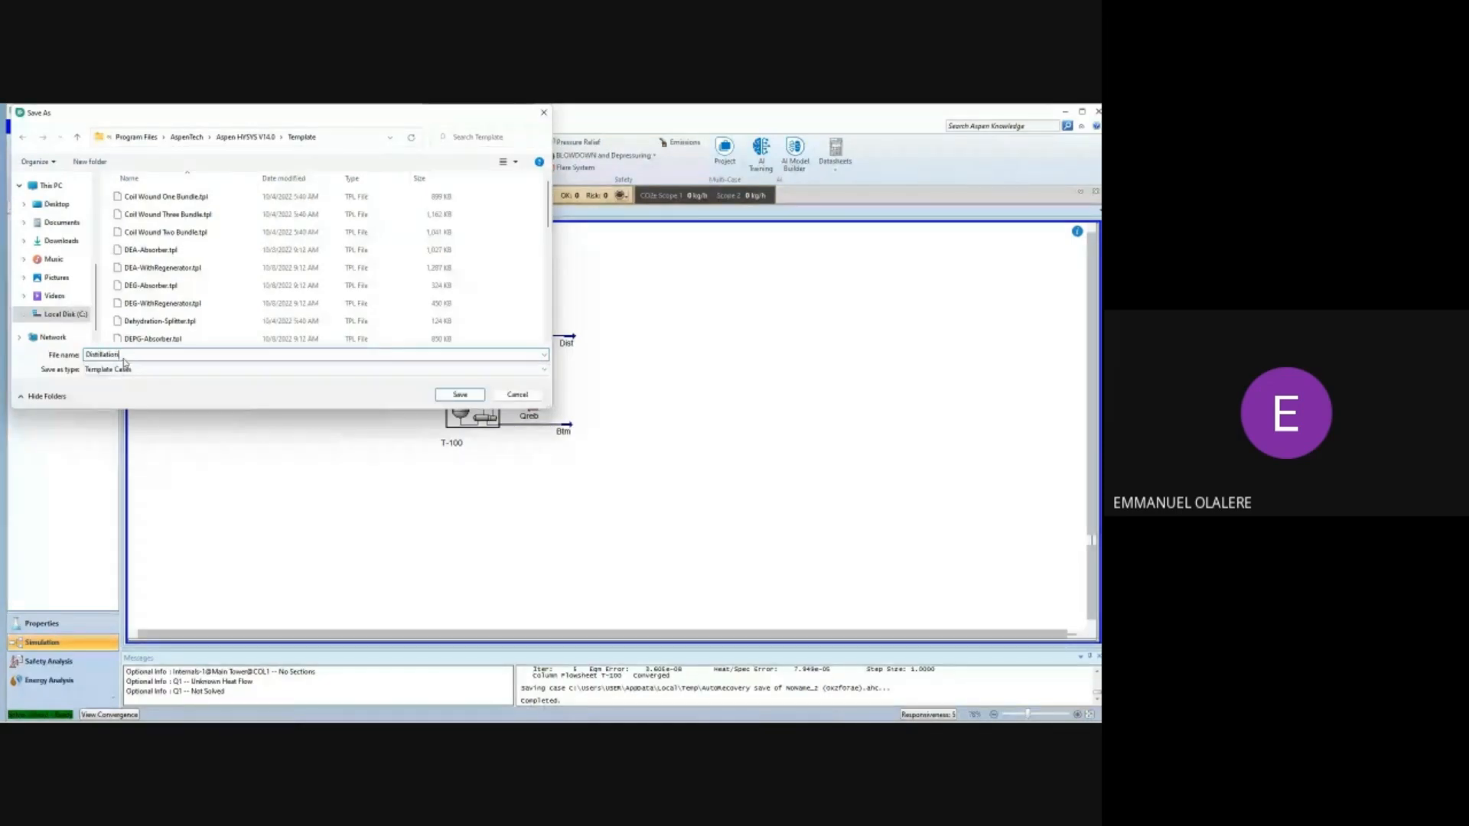
{"action": "type", "text": "Practice"}
{"action": "key", "text": "Return"}
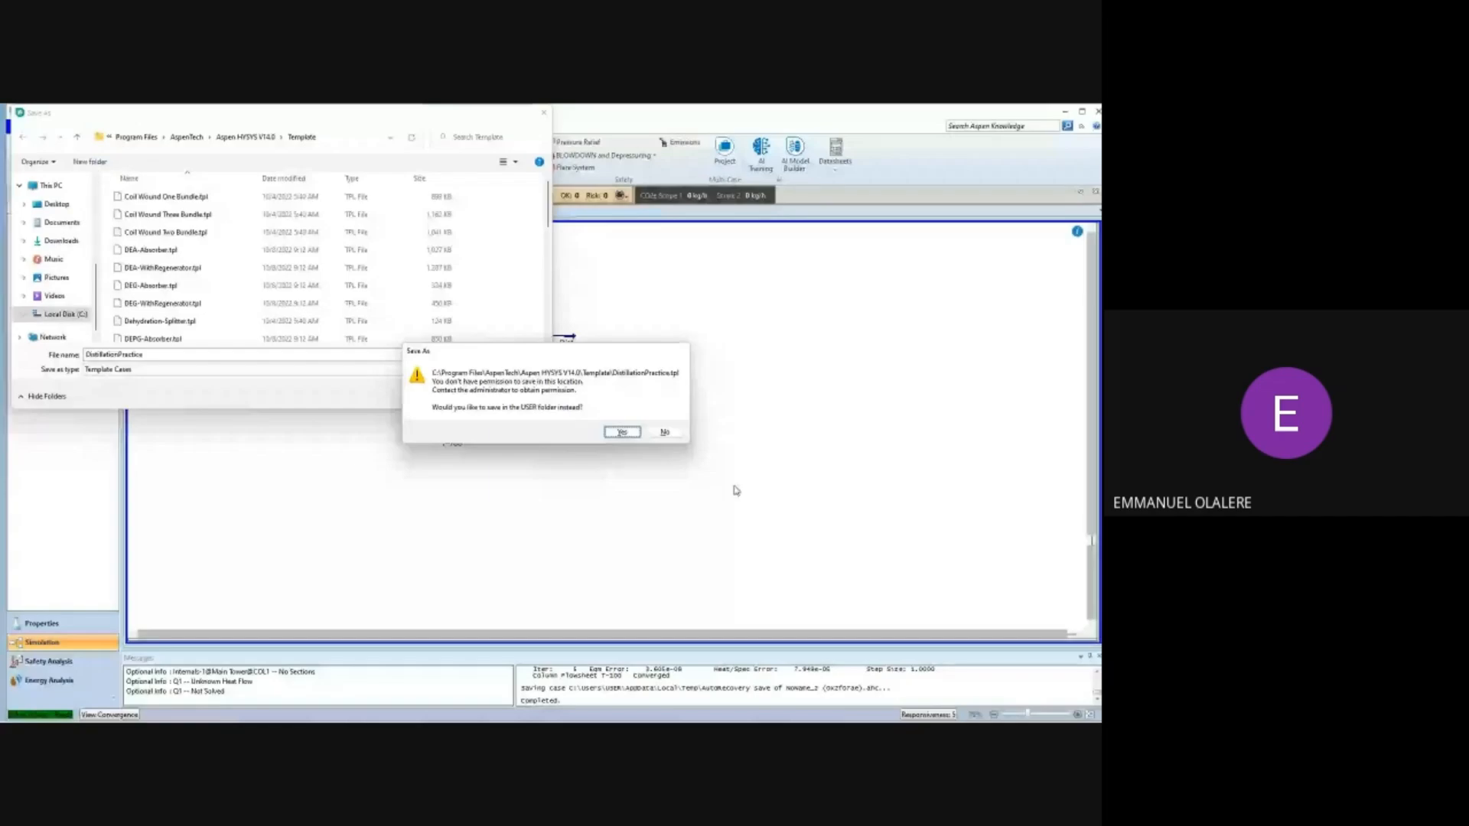
{"action": "left_click", "coordinate": [679, 434]}
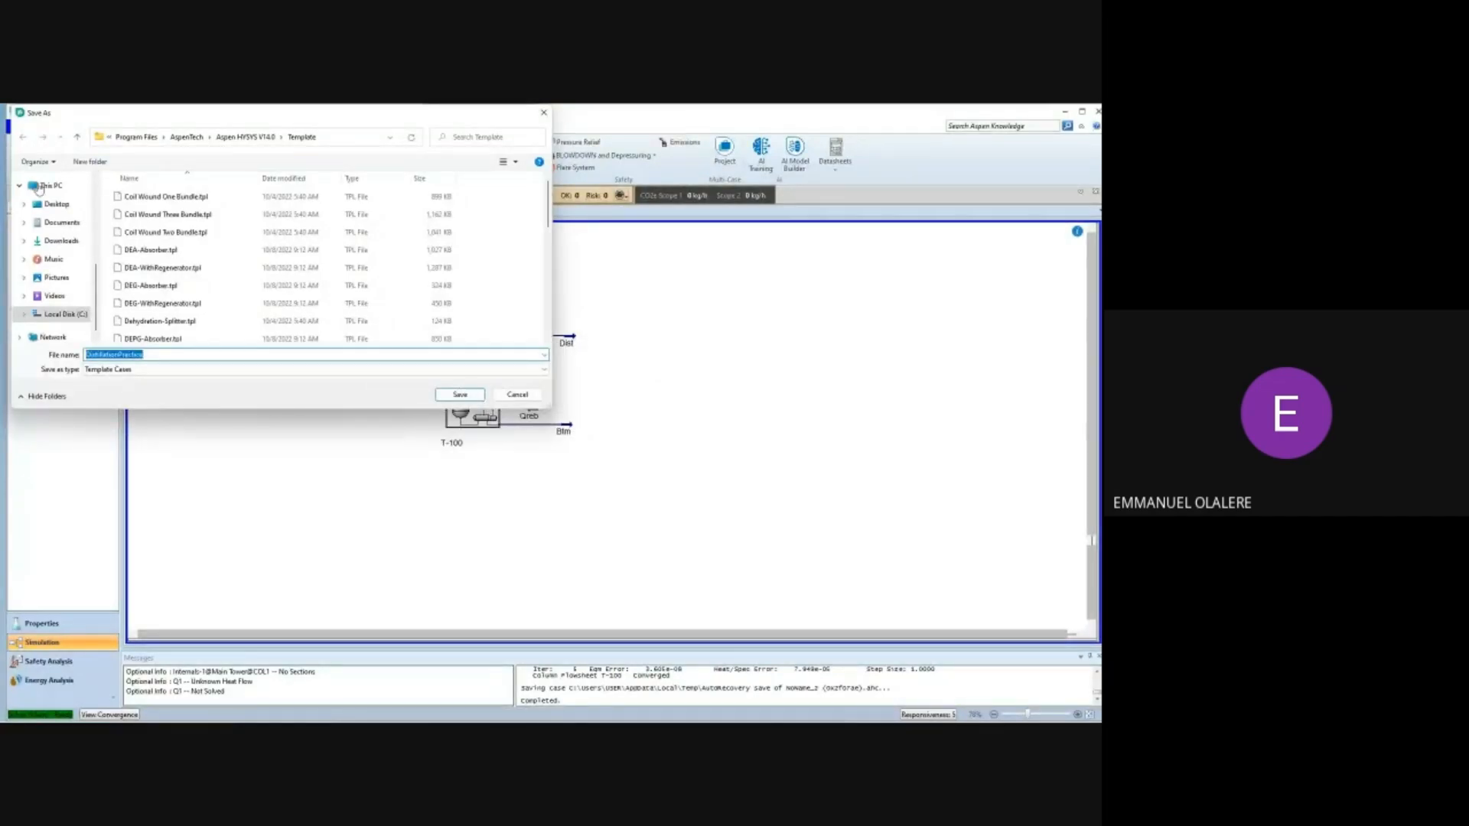
{"action": "left_click", "coordinate": [56, 204]}
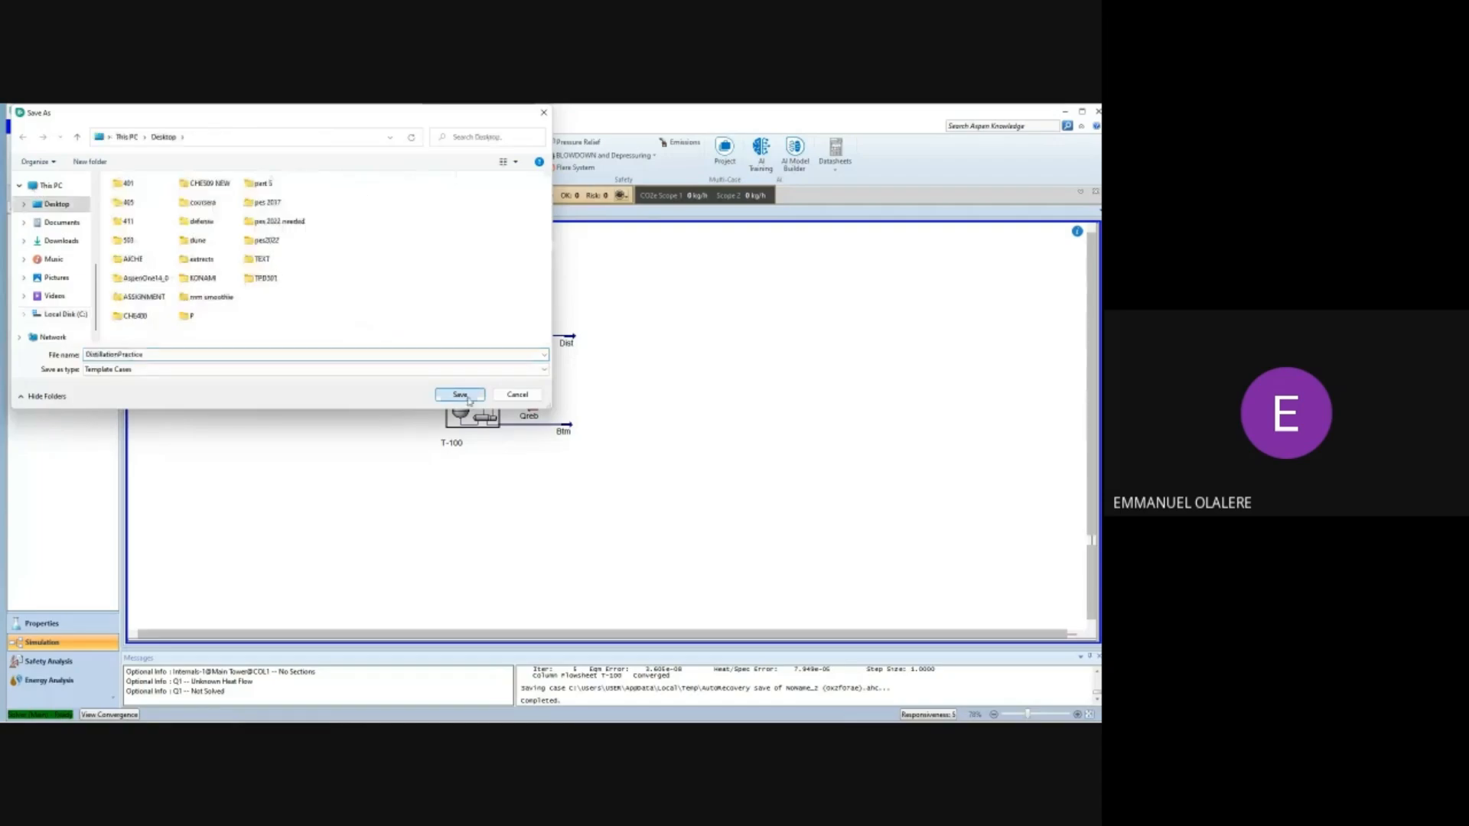
{"action": "left_click", "coordinate": [469, 397]}
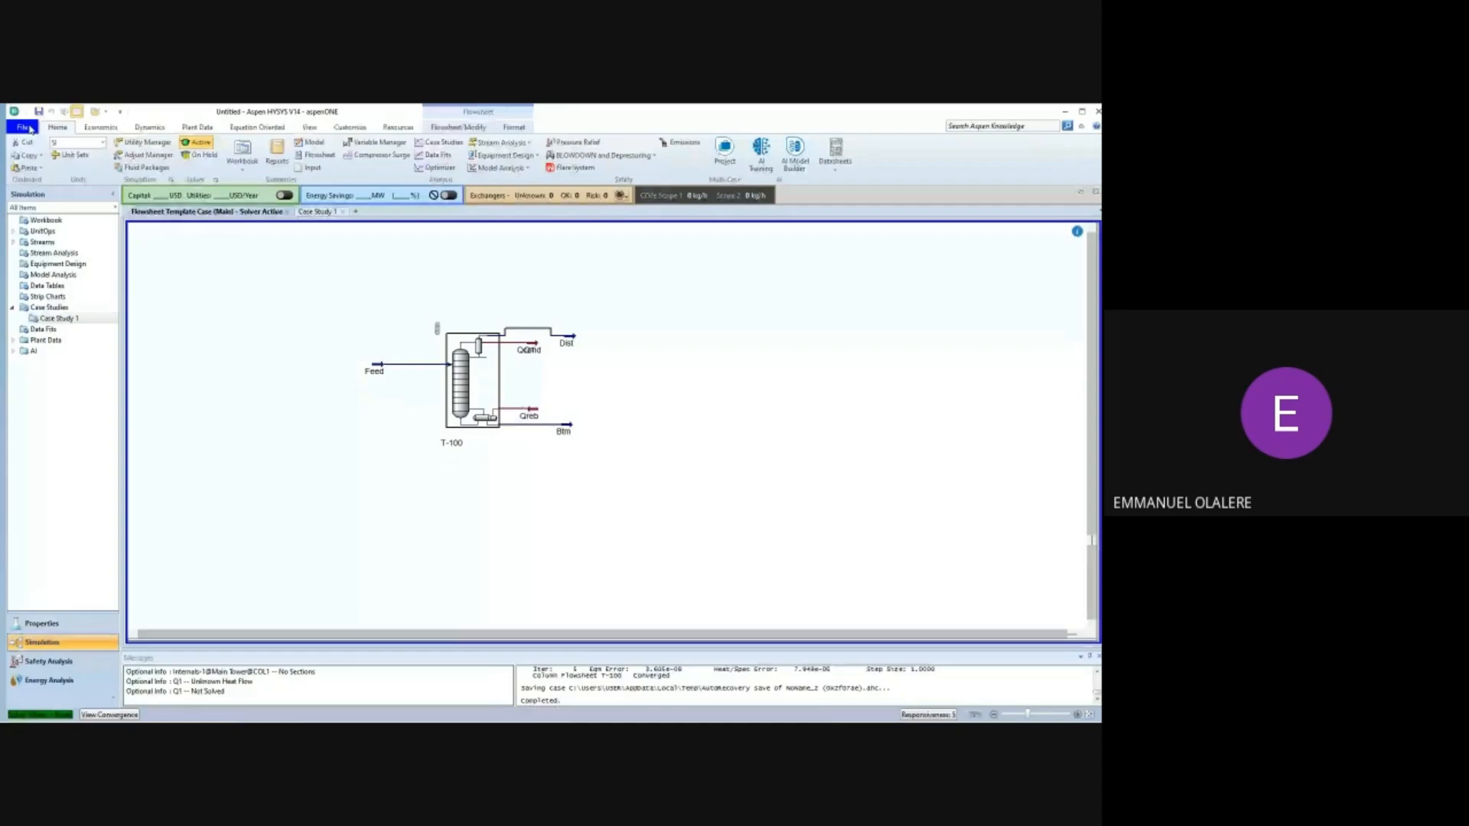
Create a new case from the New Template option and add a HYSYS databank component list.
{"action": "left_click", "coordinate": [29, 128]}
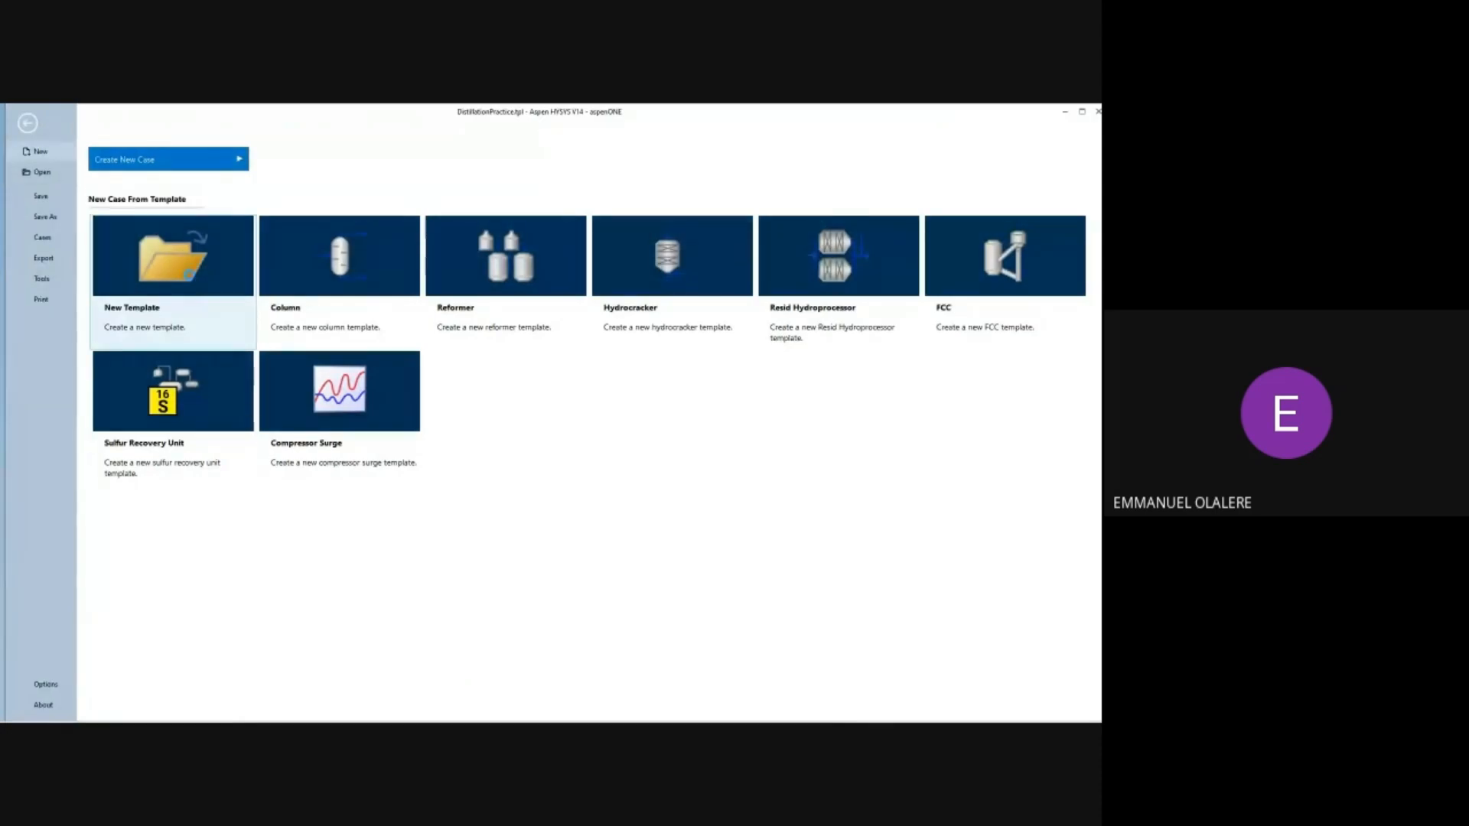
{"action": "left_click", "coordinate": [222, 331]}
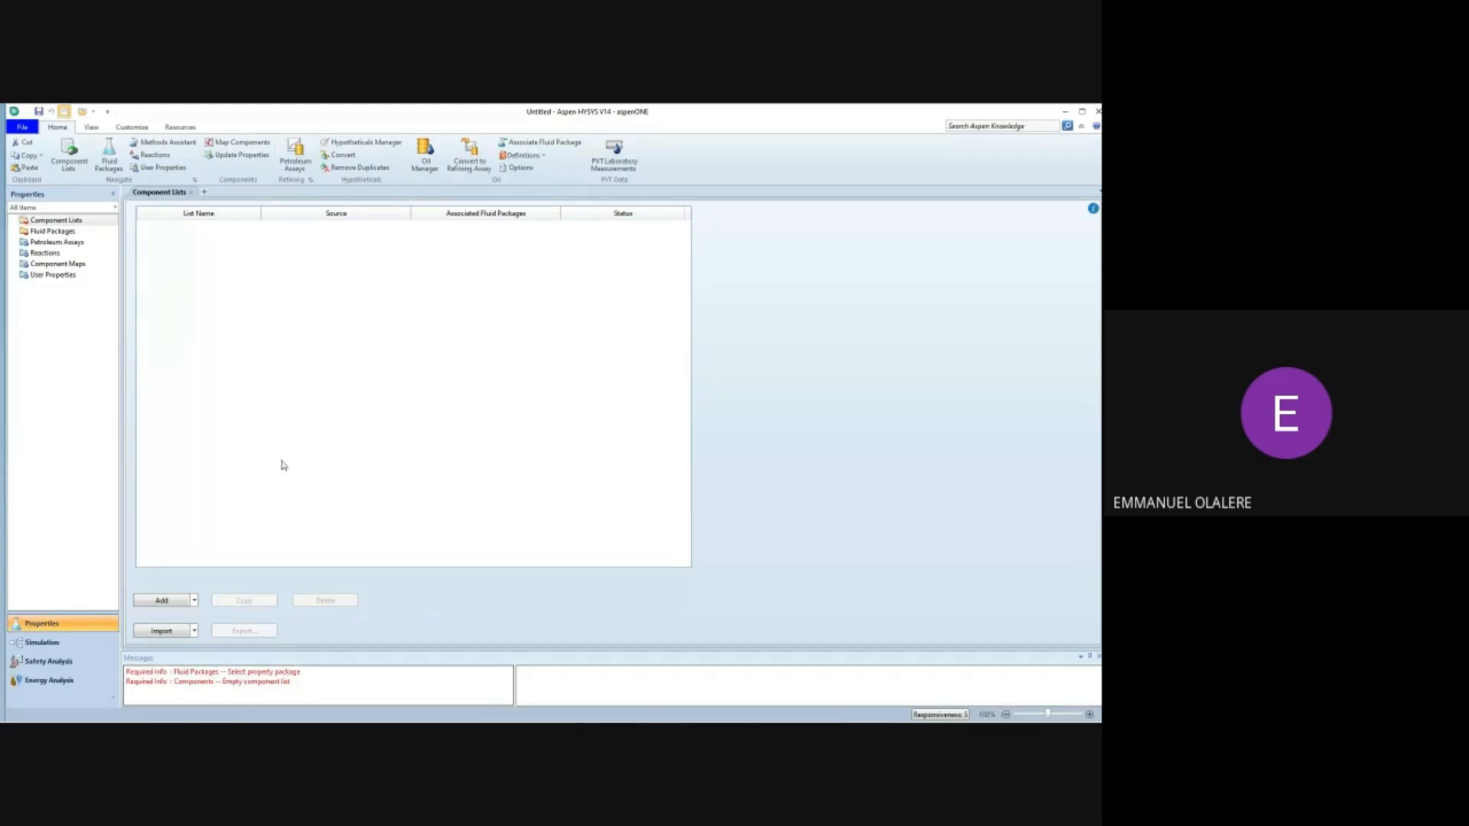
{"action": "left_click", "coordinate": [161, 599]}
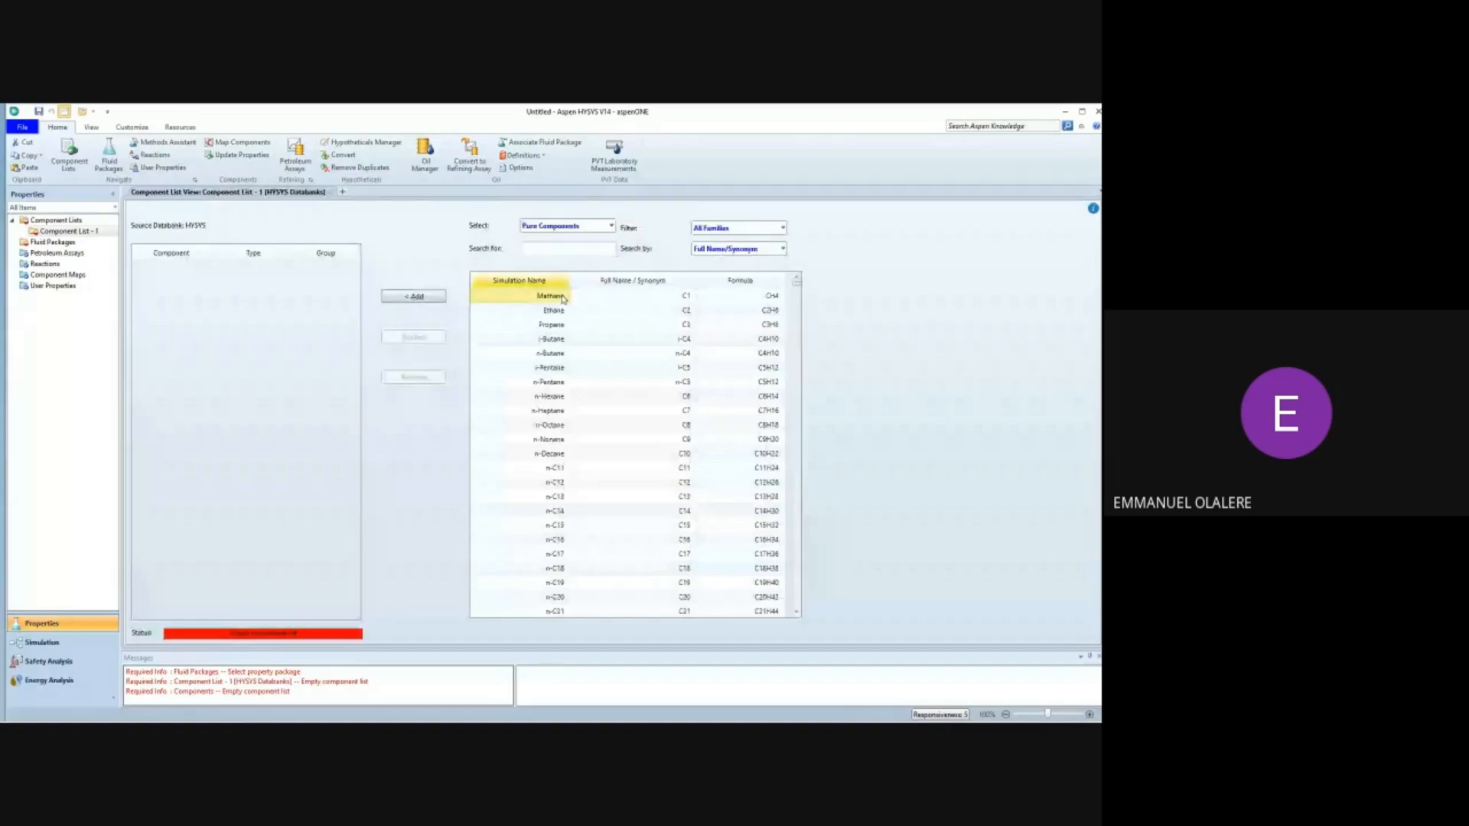
Add Methane, Oxygen and CO as pure components to Component List - 1.
{"action": "left_click", "coordinate": [413, 296]}
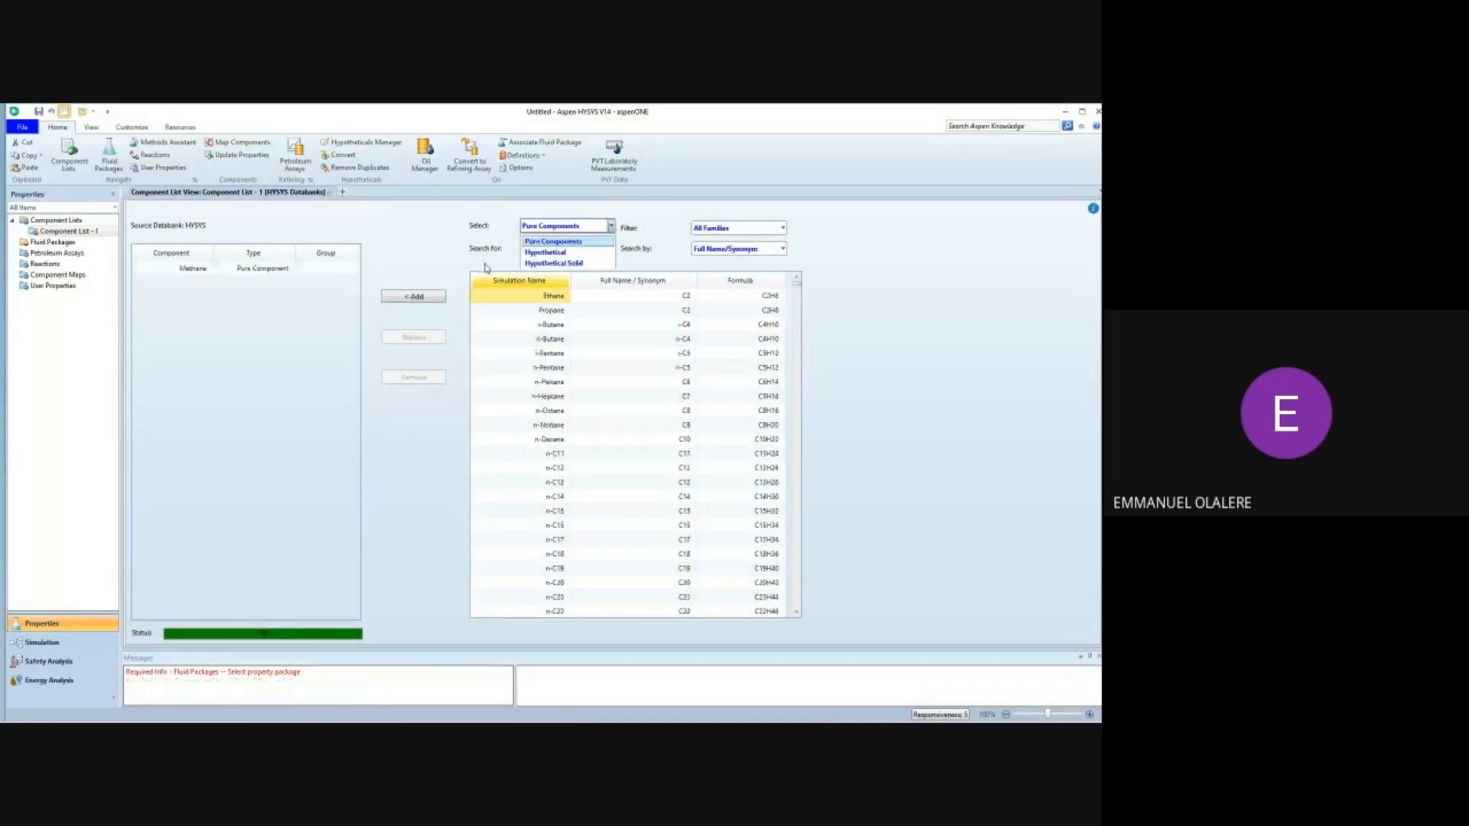
{"action": "left_click", "coordinate": [543, 249]}
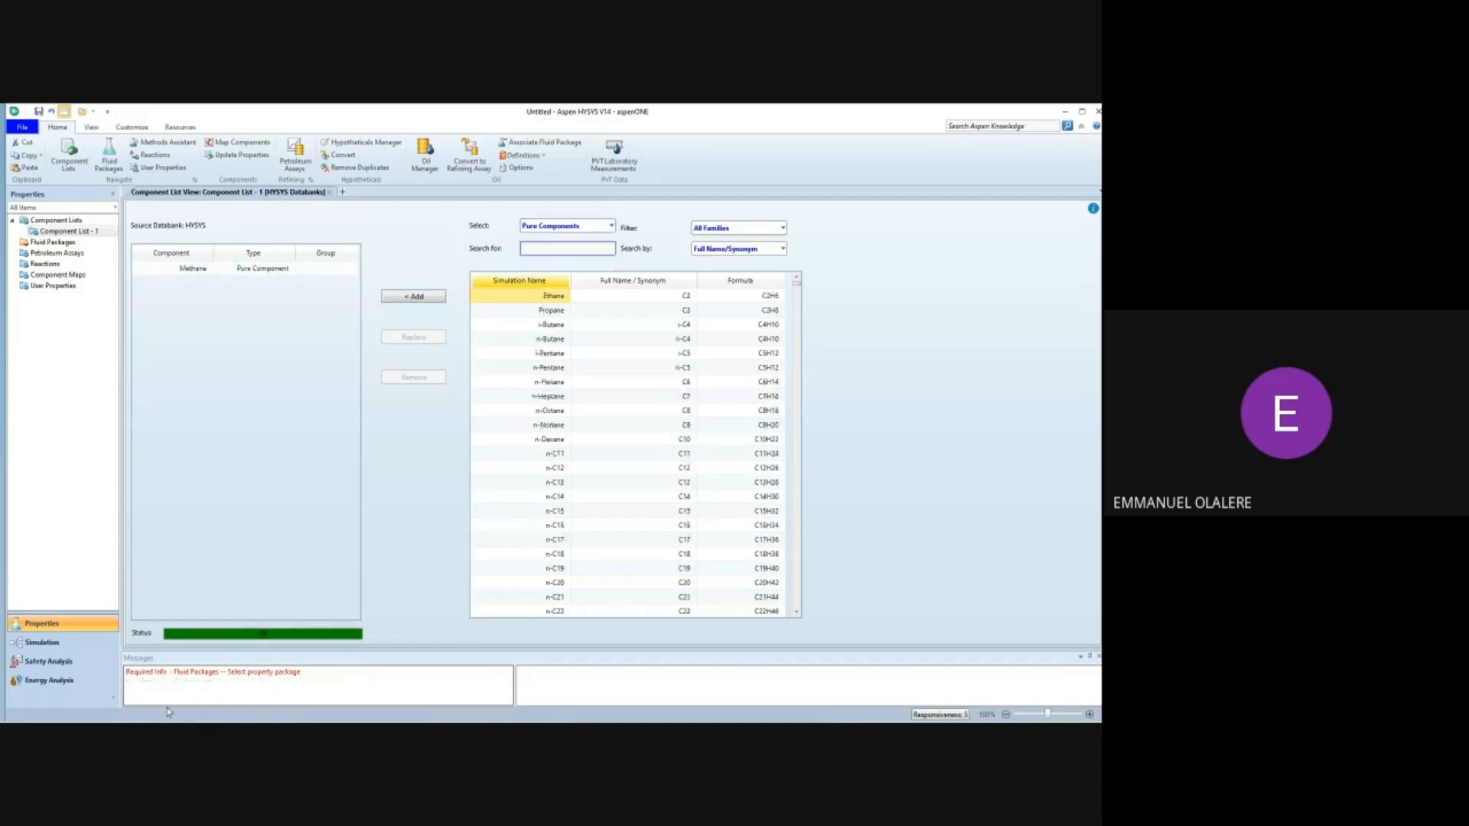
{"action": "type", "text": "Oxyge"}
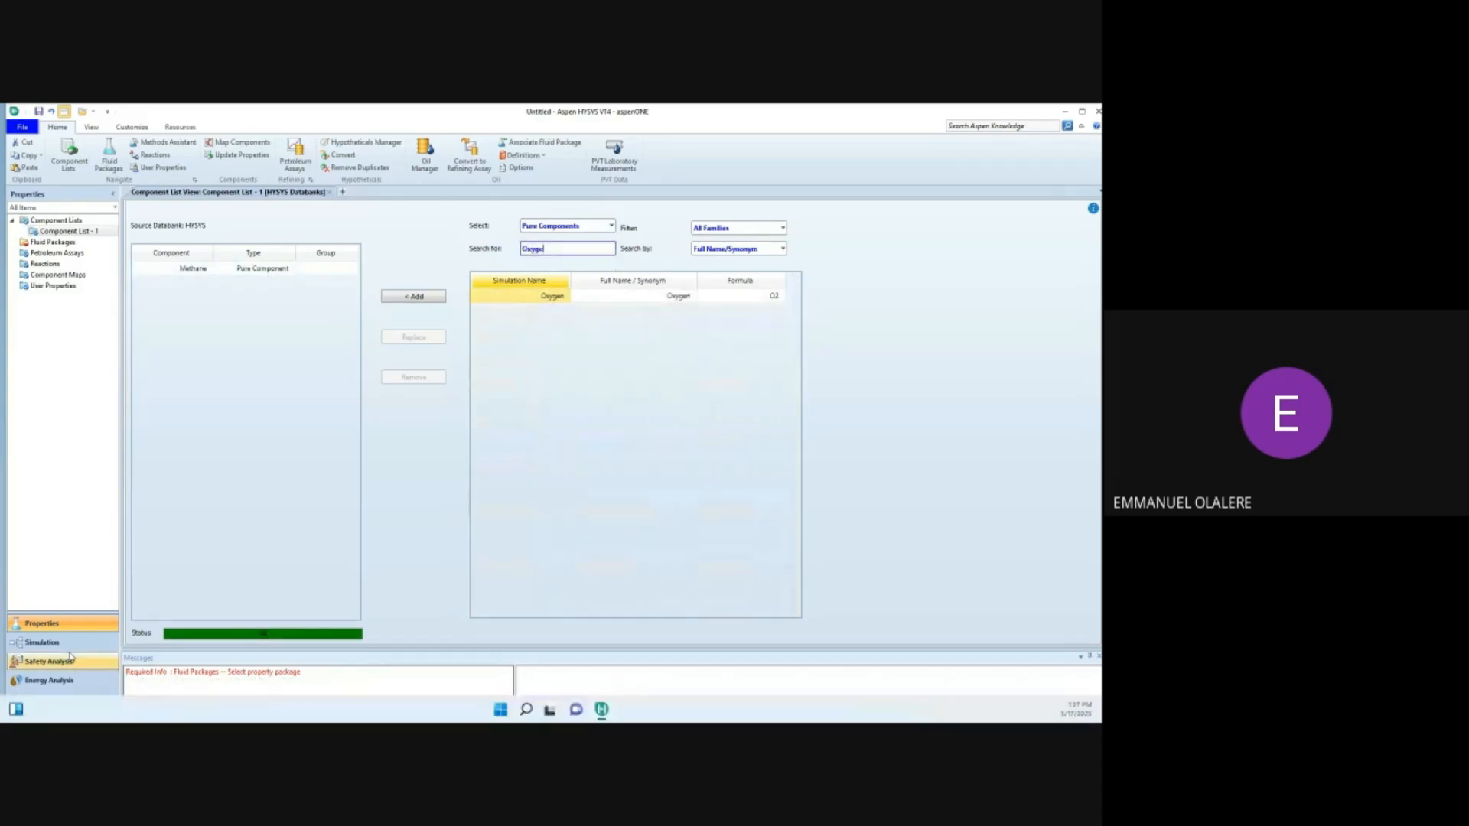
{"action": "left_click", "coordinate": [432, 298]}
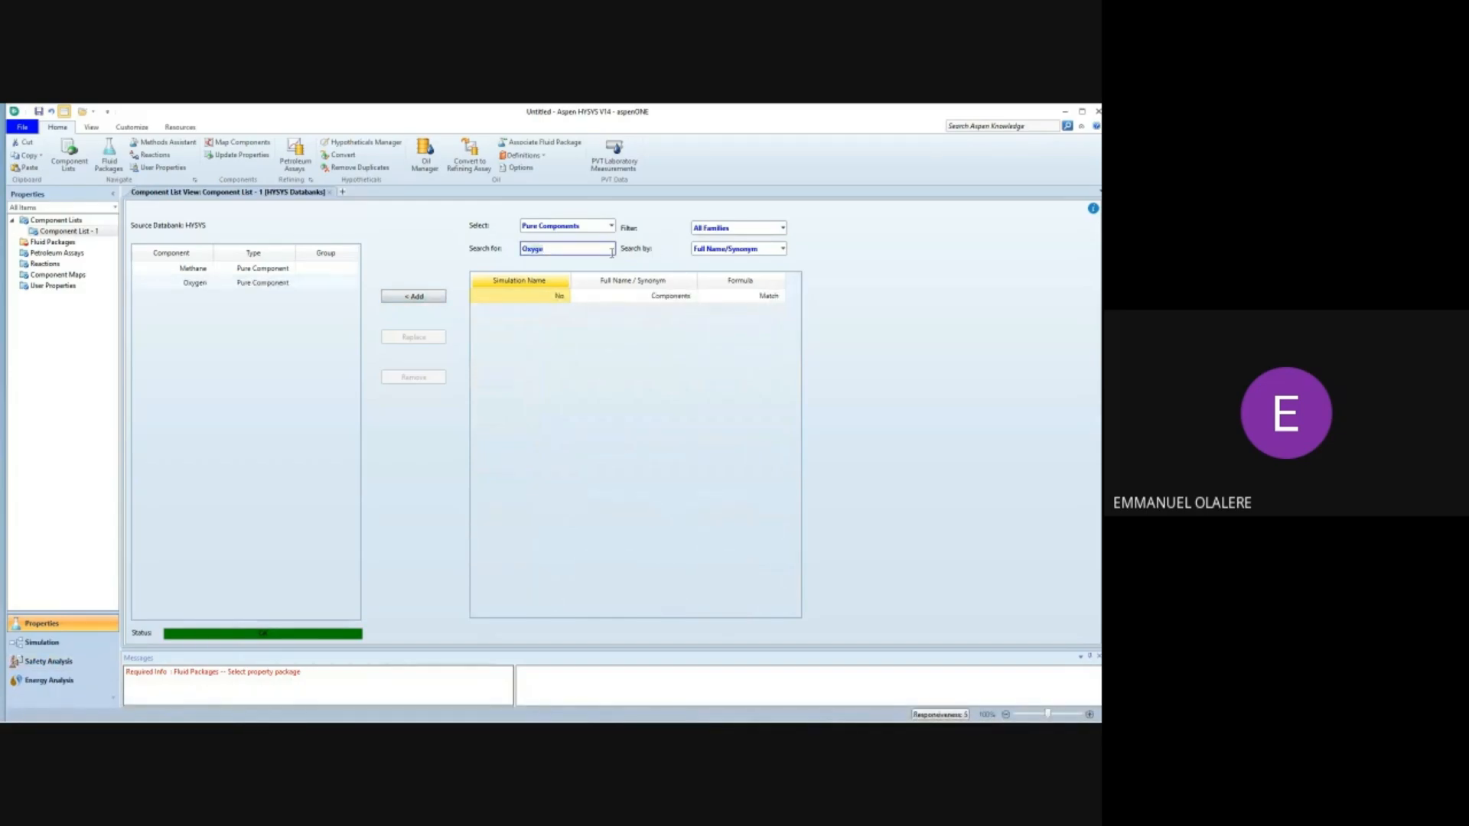
{"action": "key", "text": "BackSpace"}
{"action": "type", "text": "C"}
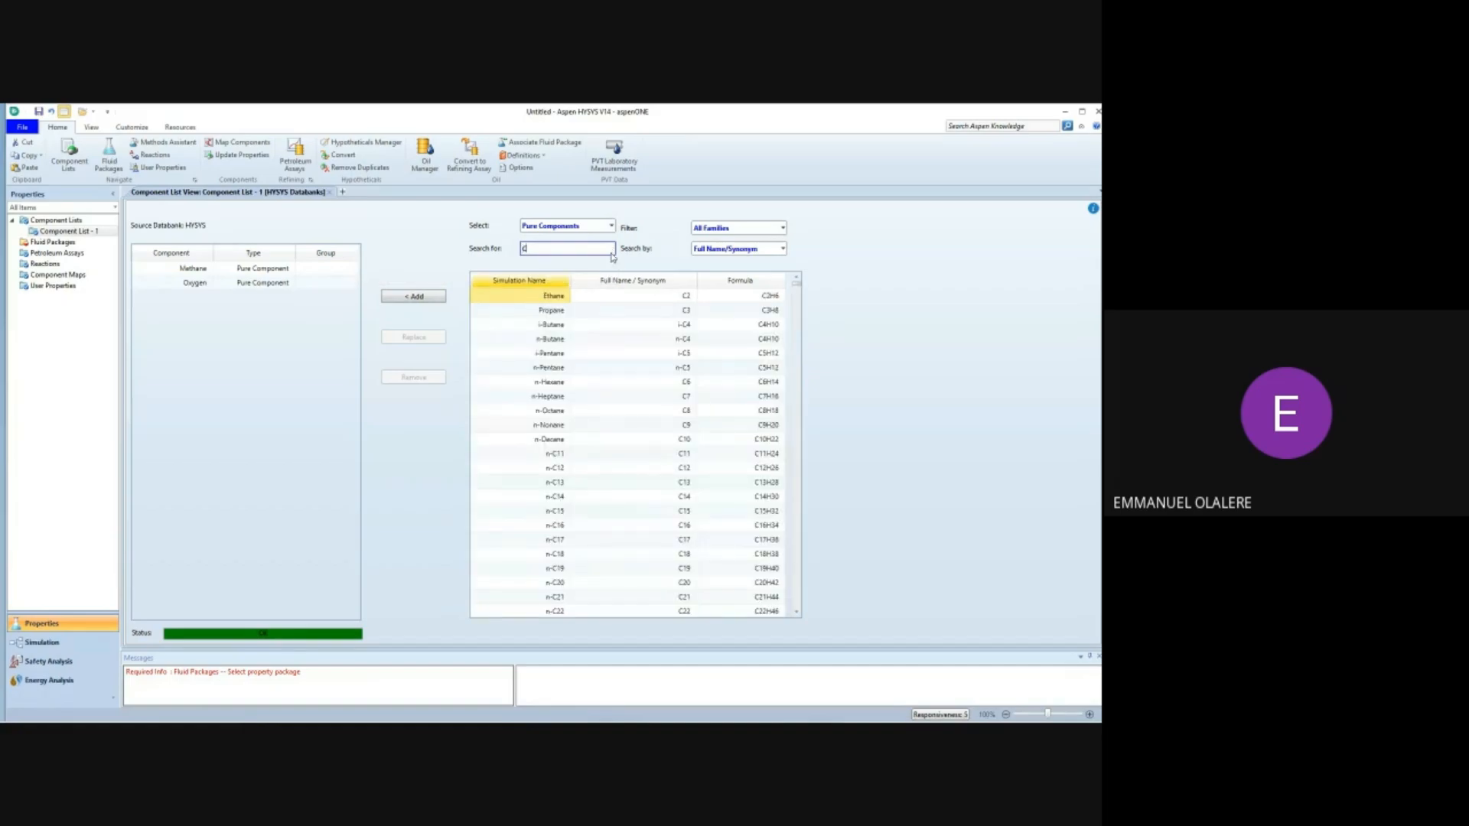
{"action": "type", "text": "O"}
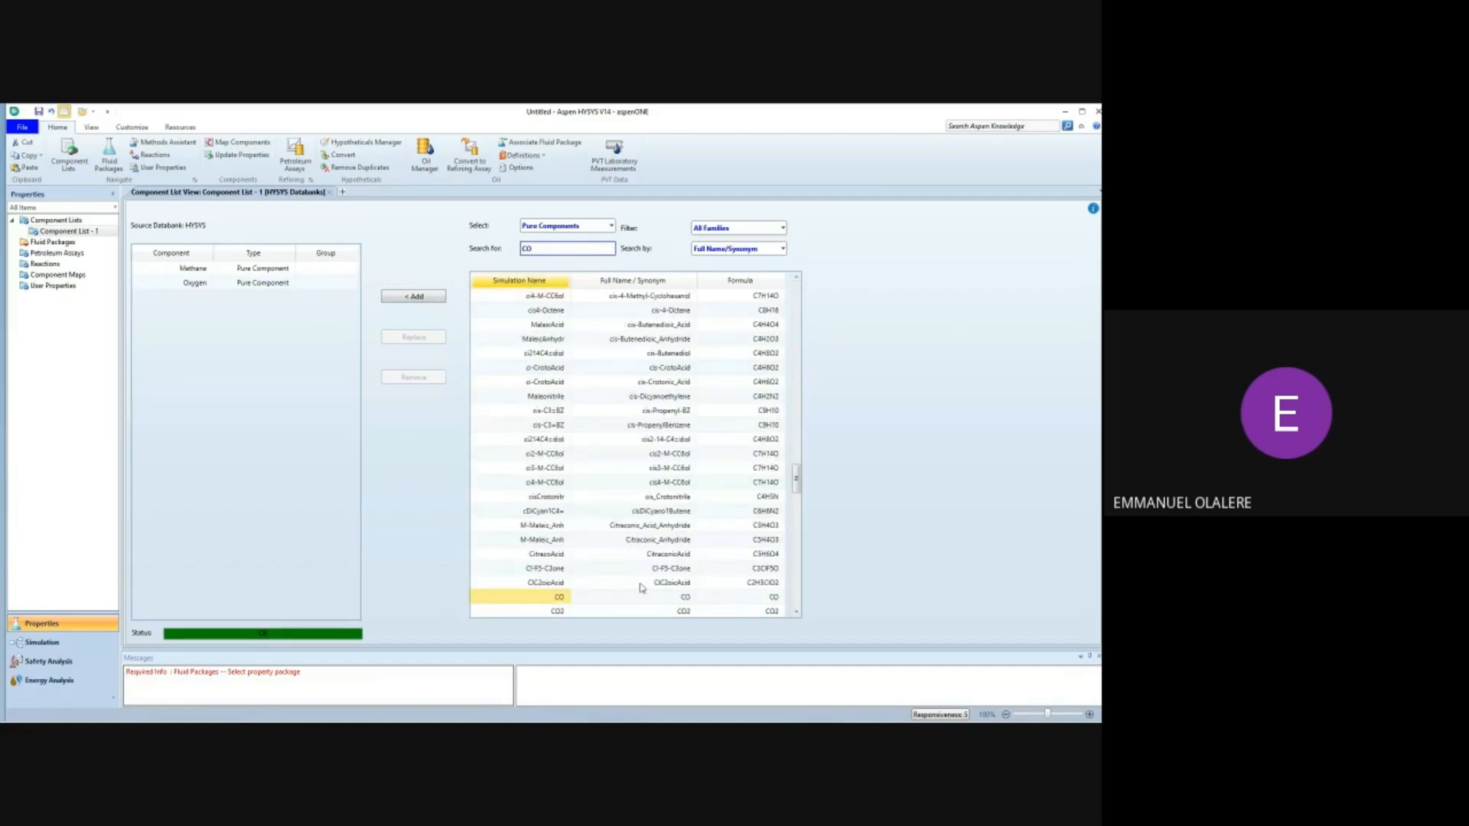
{"action": "left_click", "coordinate": [411, 297]}
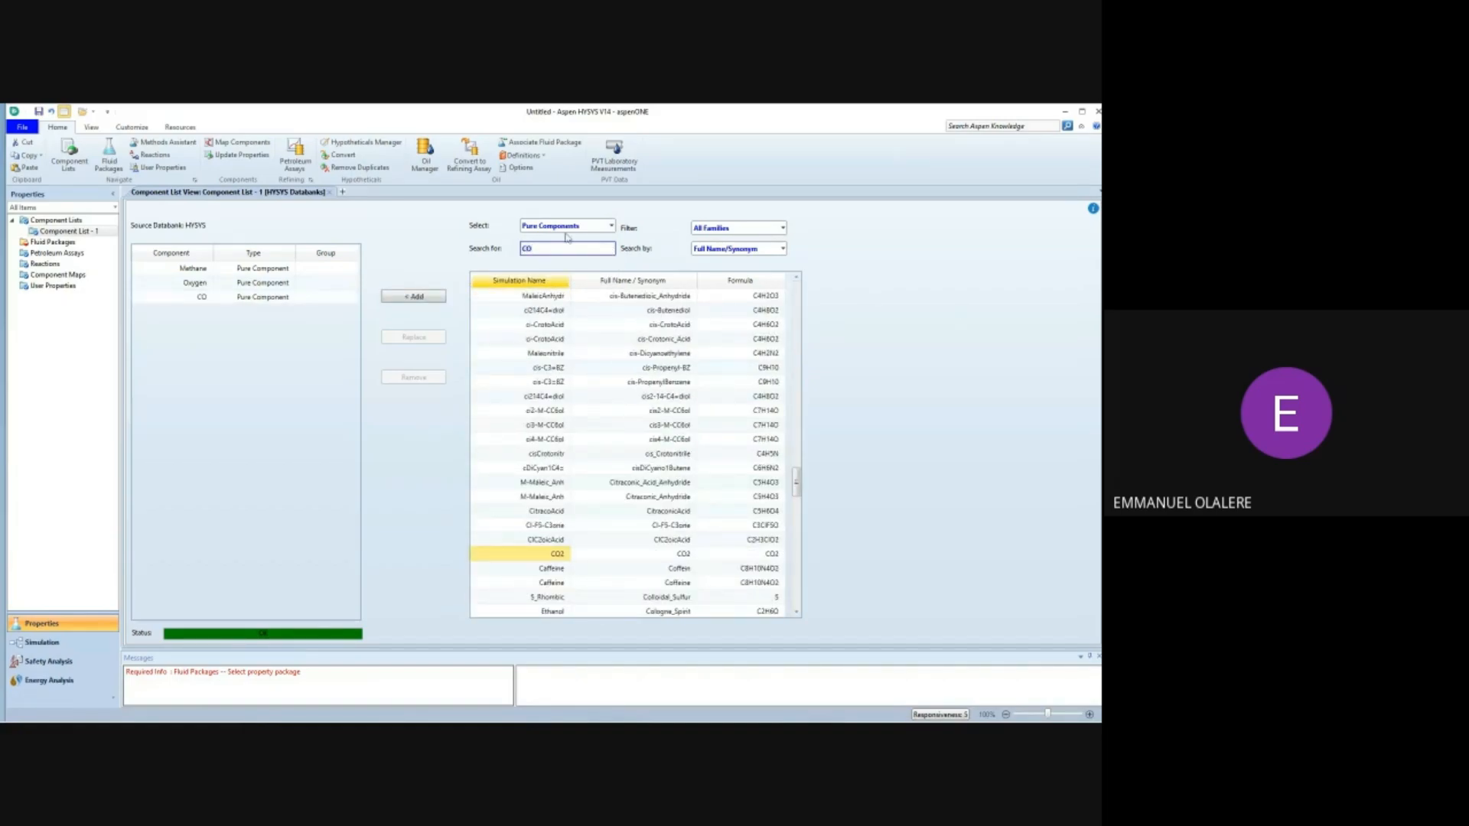
Find CO2 and Hydrogen among the pure components and add both to Component List - 1.
{"action": "type", "text": "2"}
{"action": "left_click", "coordinate": [413, 297]}
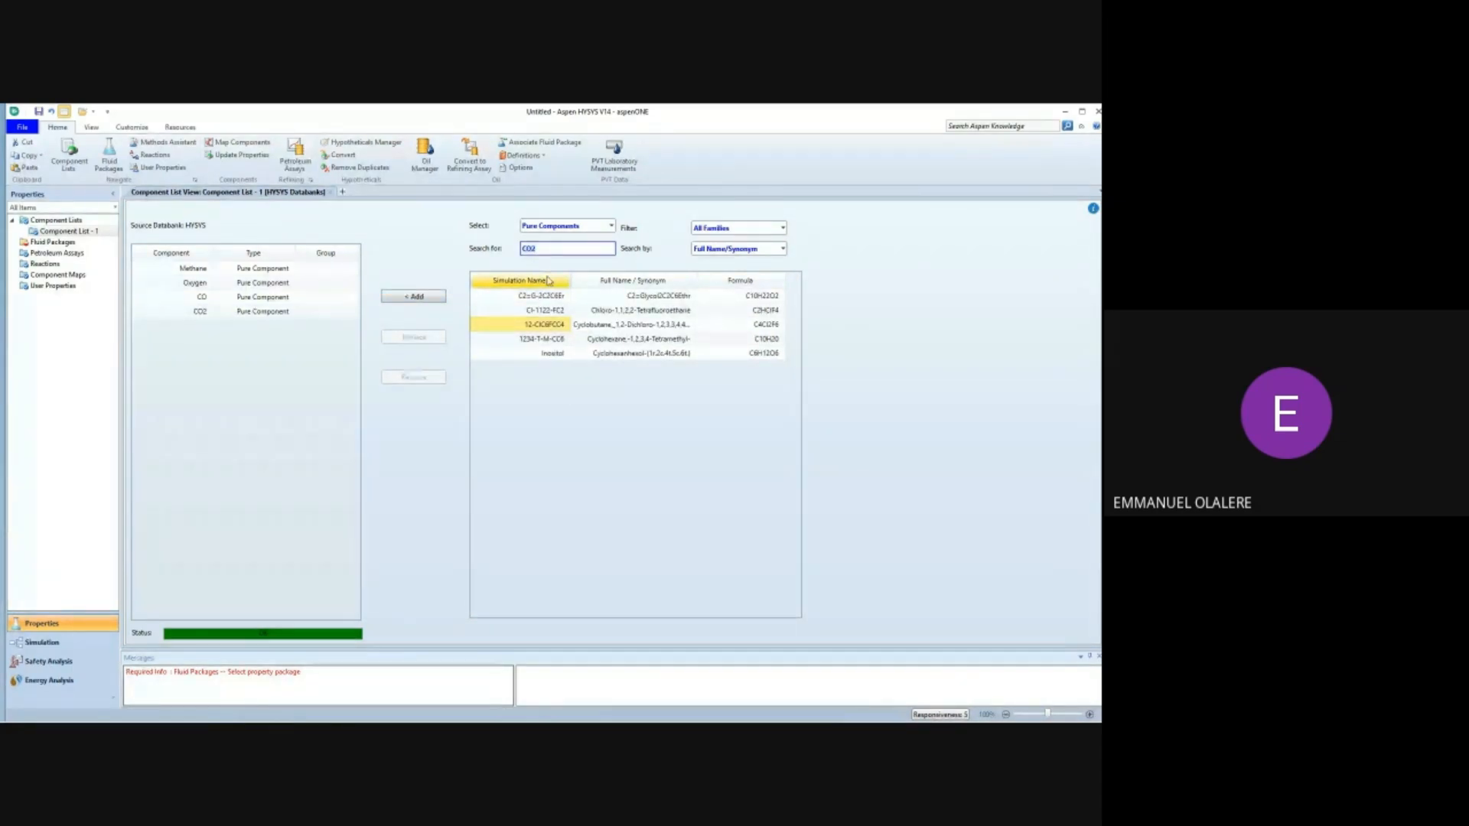
{"action": "key", "text": "BackSpace"}
{"action": "key", "text": "BackSpace"}
{"action": "key", "text": "BackSpace"}
{"action": "type", "text": "H2"}
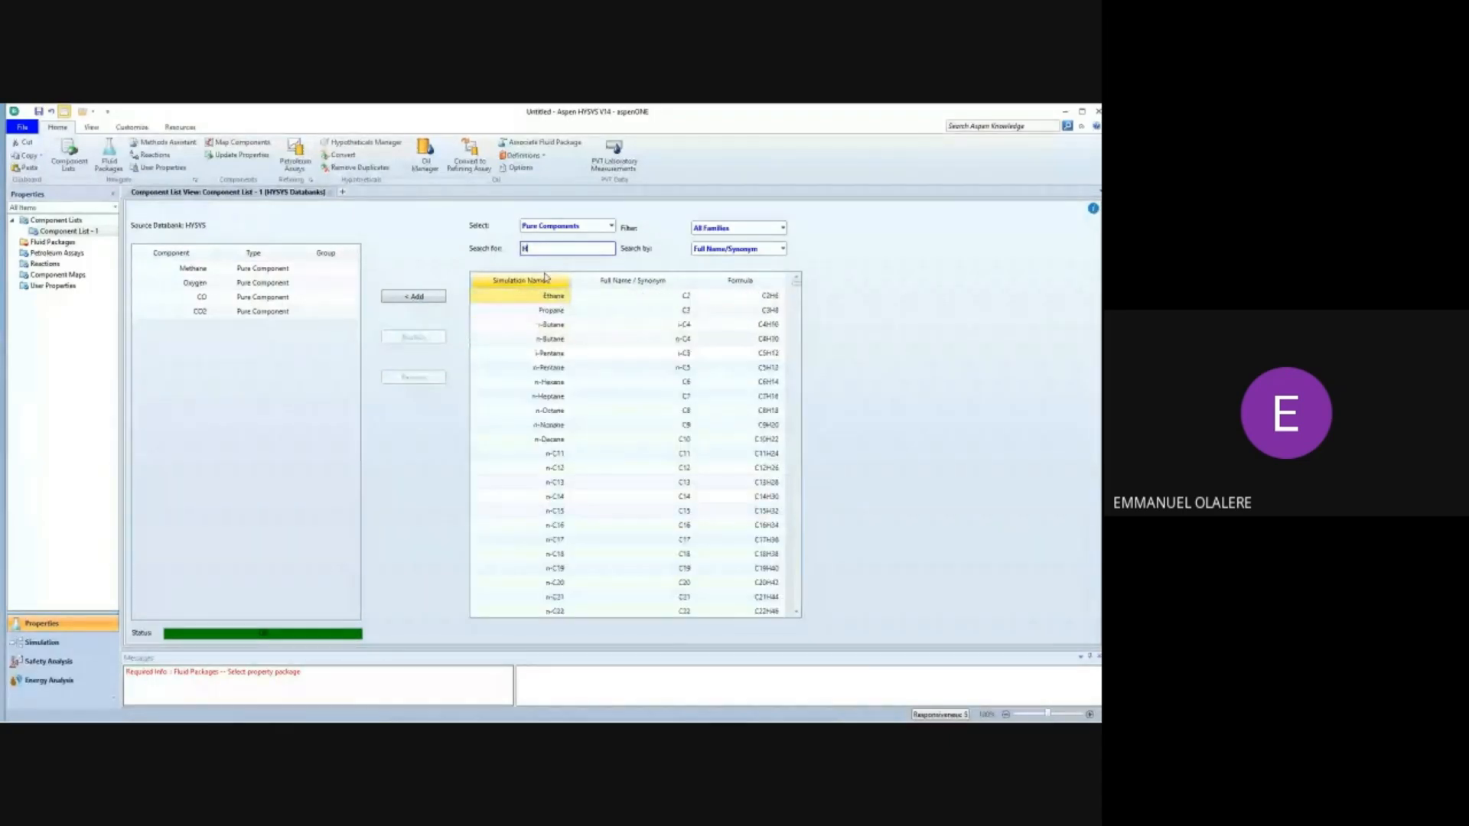
{"action": "left_click", "coordinate": [412, 300]}
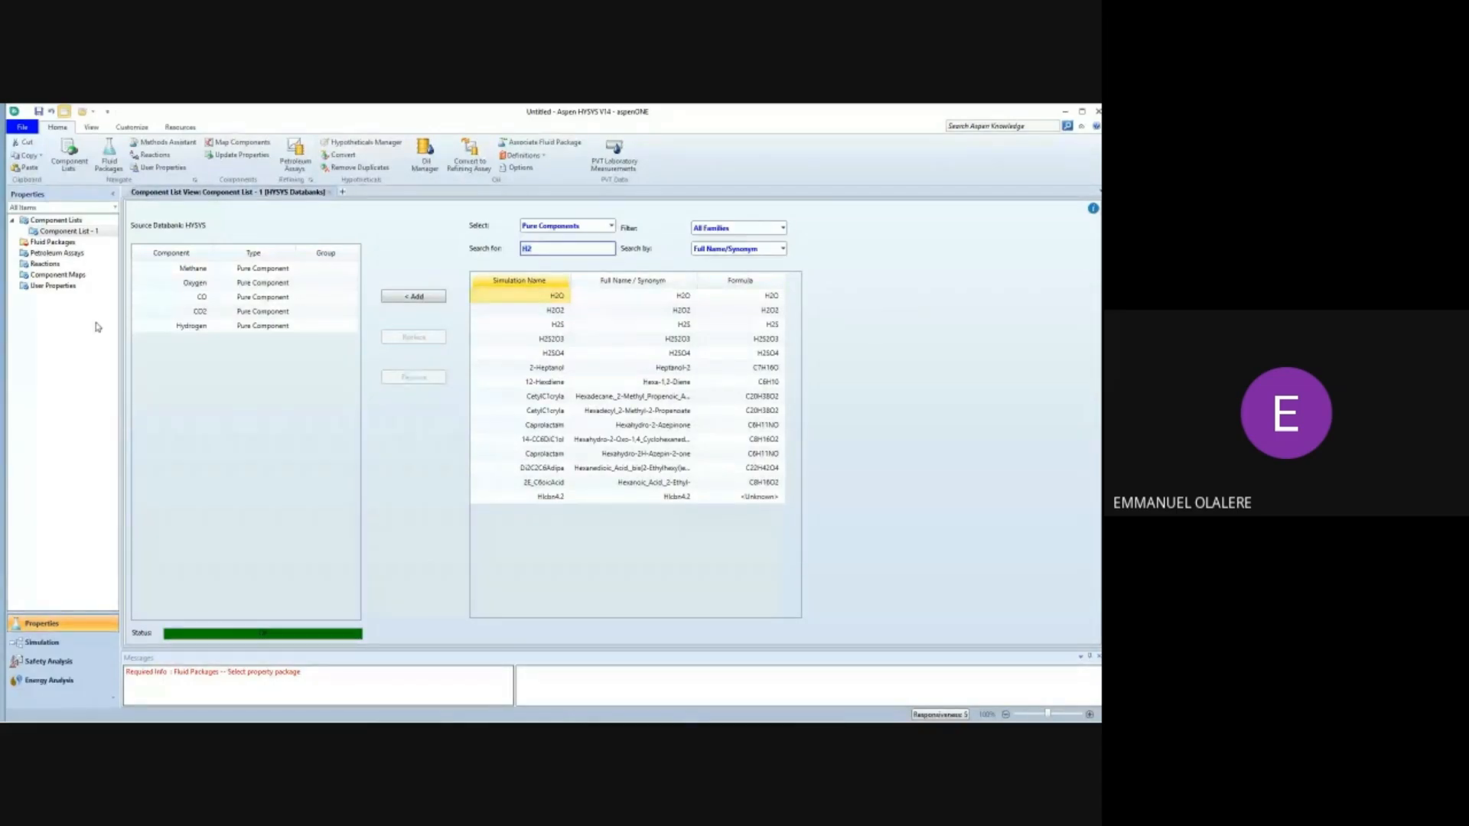
Add a fluid package for Component List - 1 using the Peng-Robinson property package.
{"action": "left_click", "coordinate": [52, 241]}
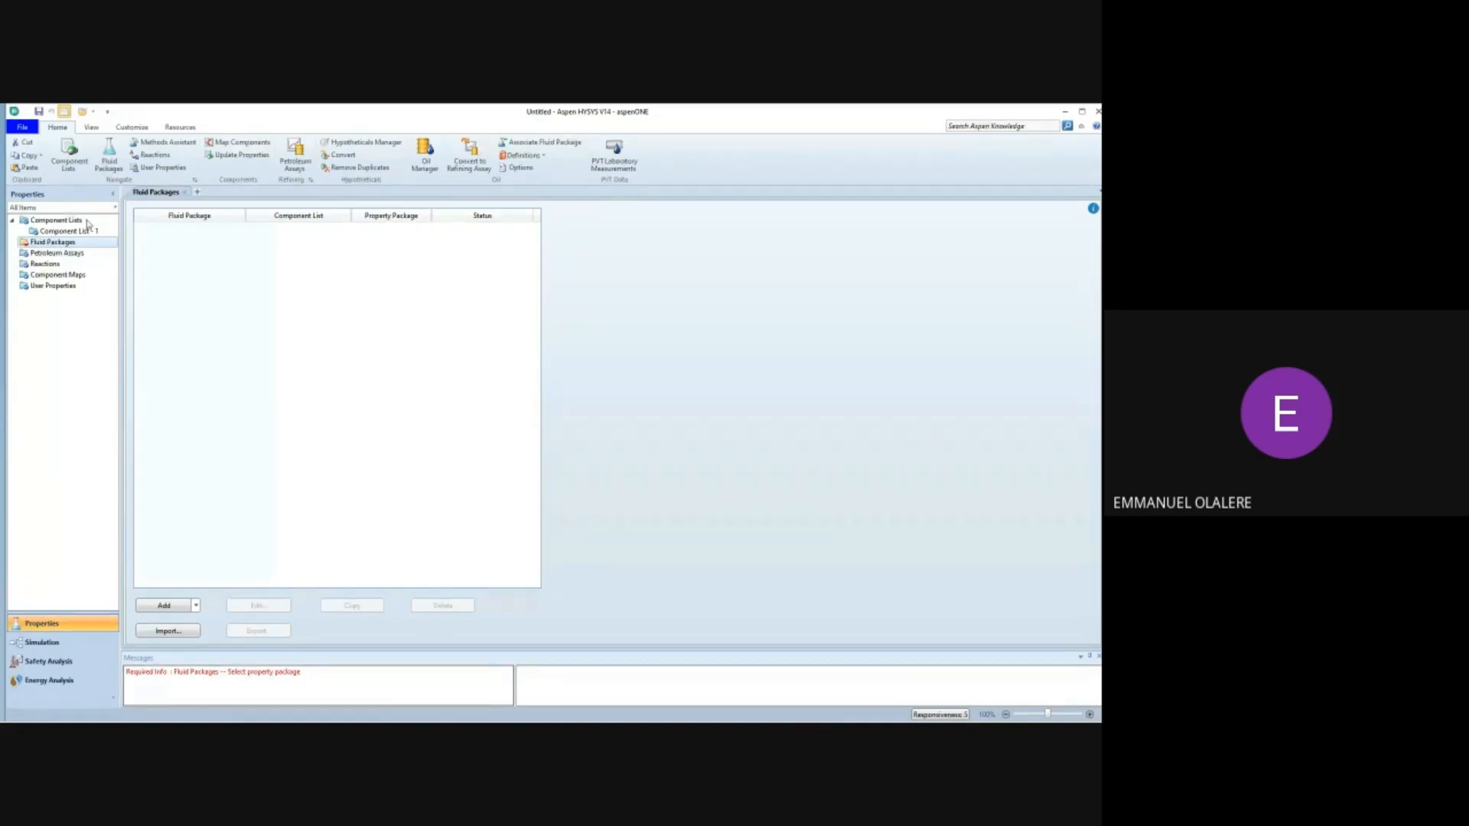
{"action": "left_click", "coordinate": [164, 606]}
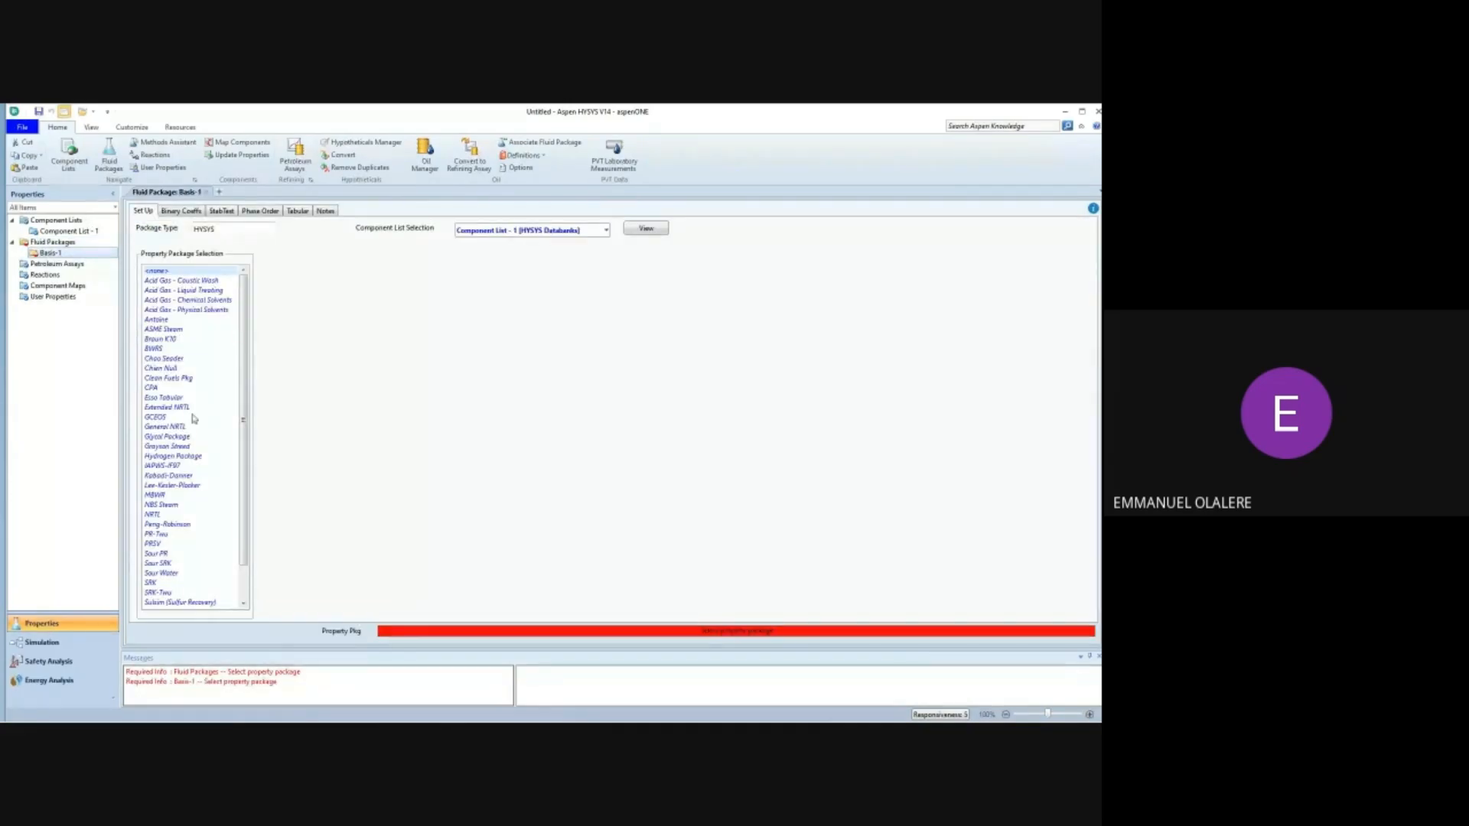
{"action": "left_click", "coordinate": [168, 524]}
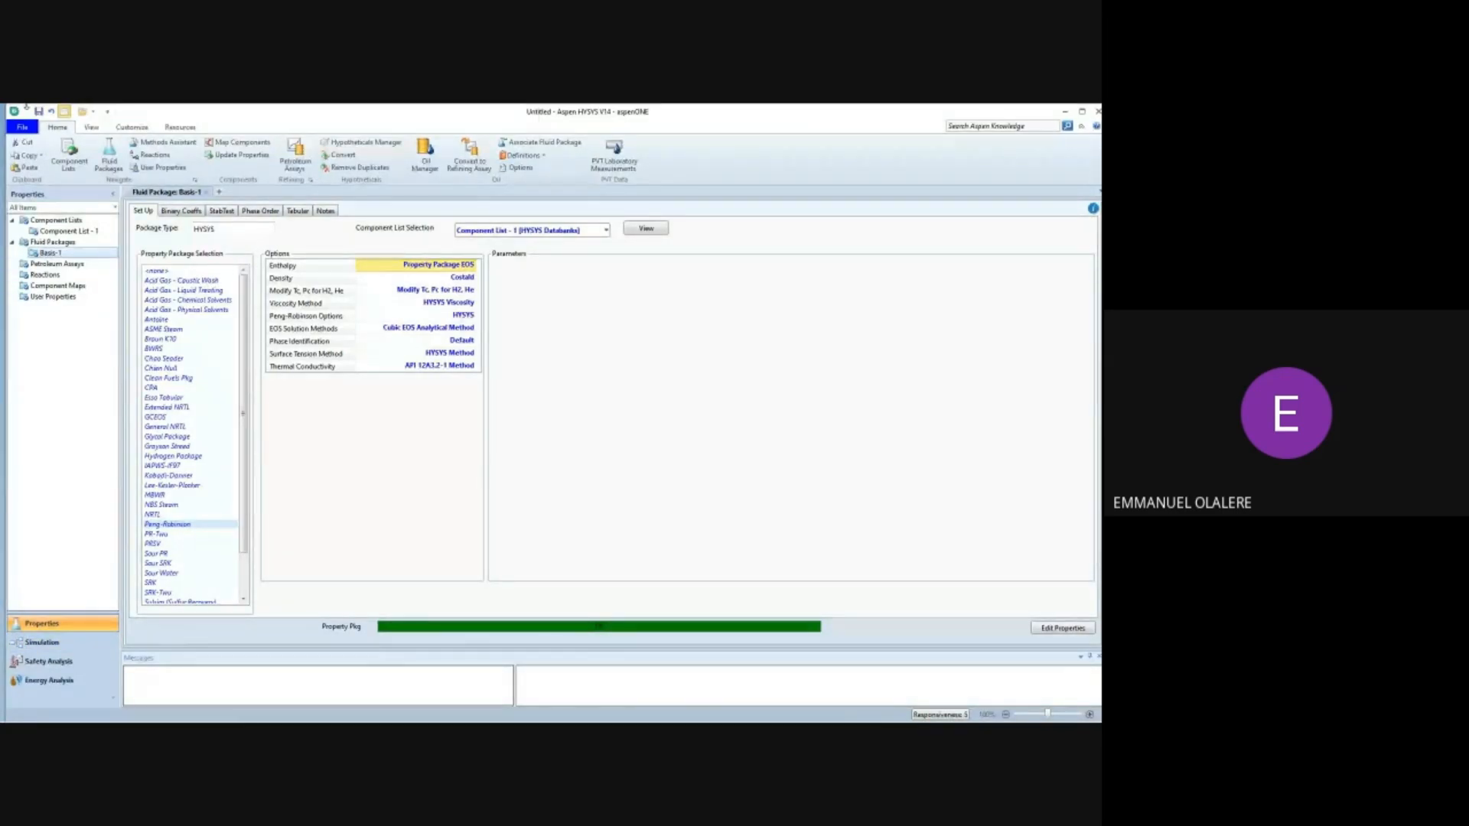
Create a reaction set and add two HYSYS conversion reactions to it.
{"action": "left_click", "coordinate": [45, 274]}
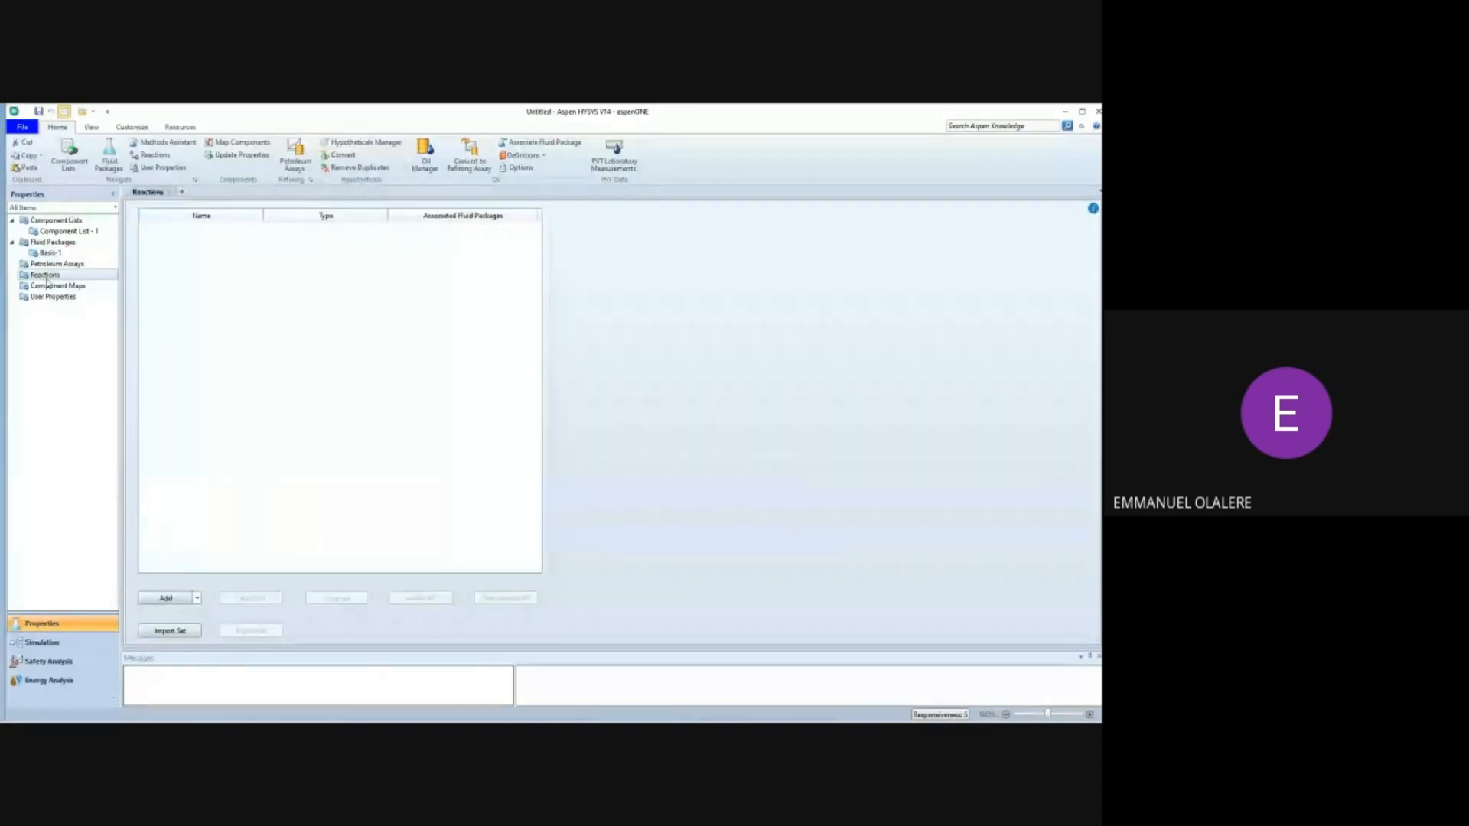
{"action": "left_click", "coordinate": [168, 600]}
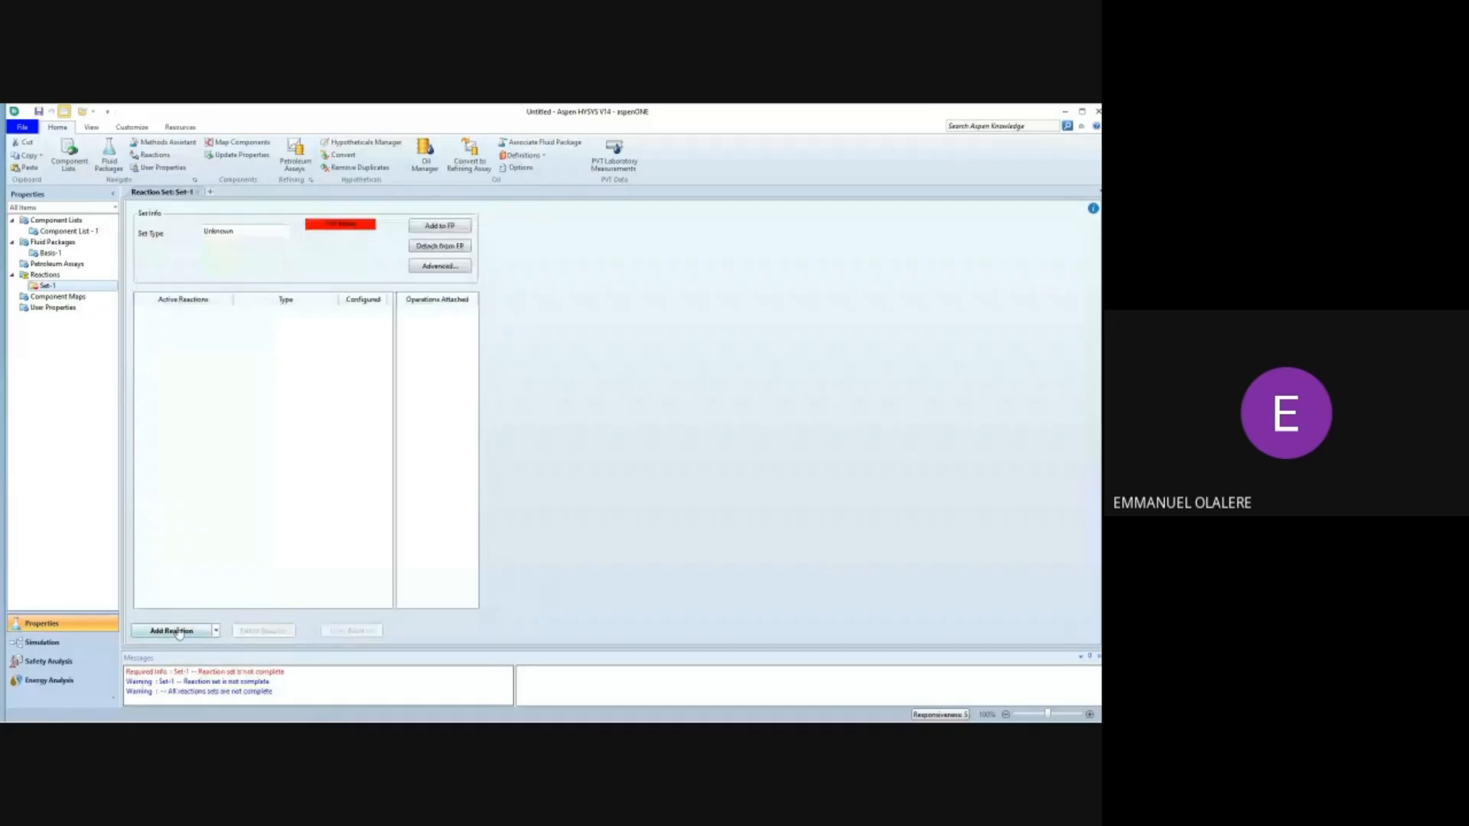
{"action": "left_click", "coordinate": [173, 630]}
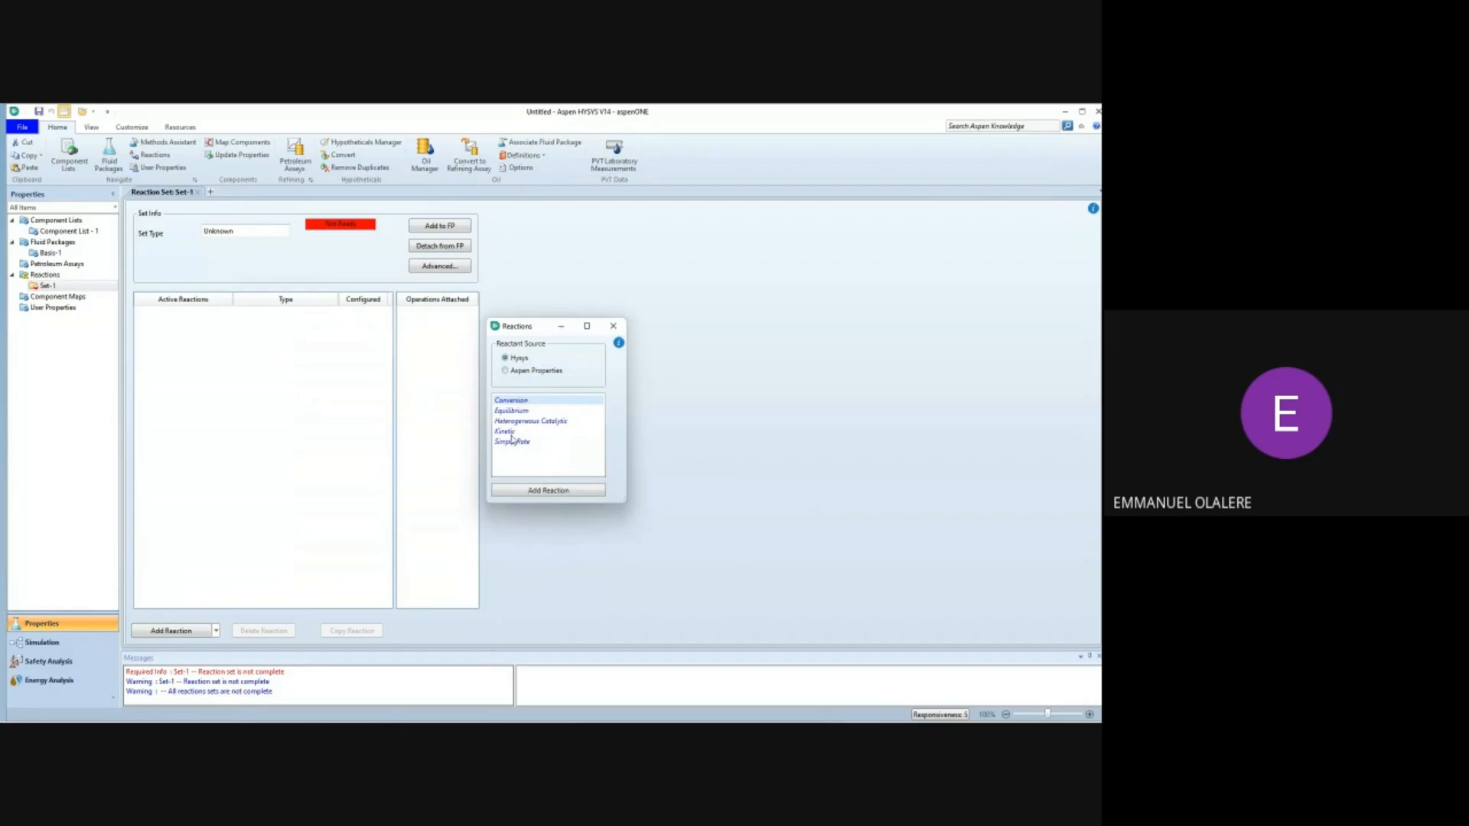
{"action": "left_click", "coordinate": [548, 491]}
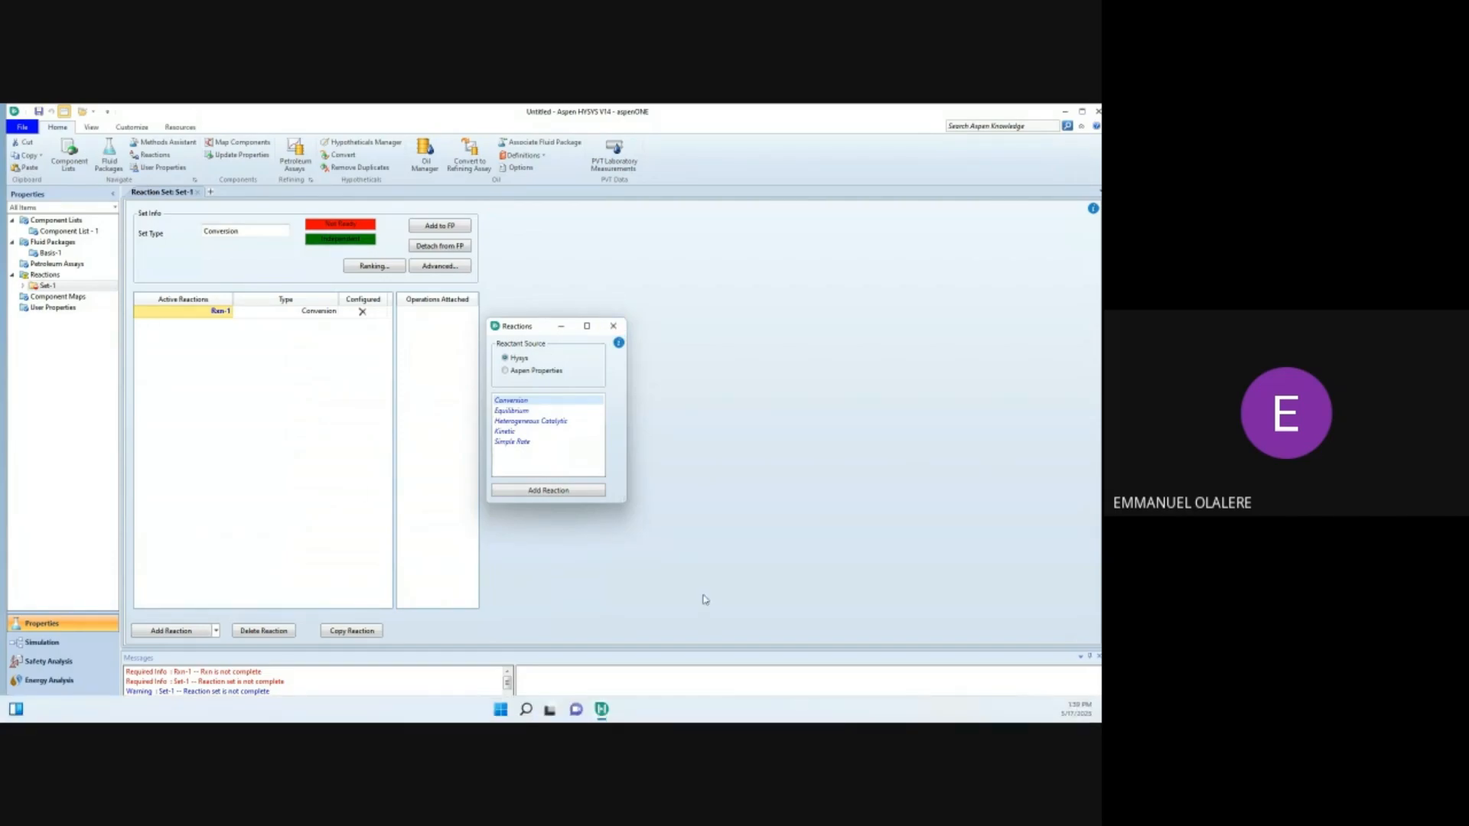
{"action": "left_click", "coordinate": [543, 492]}
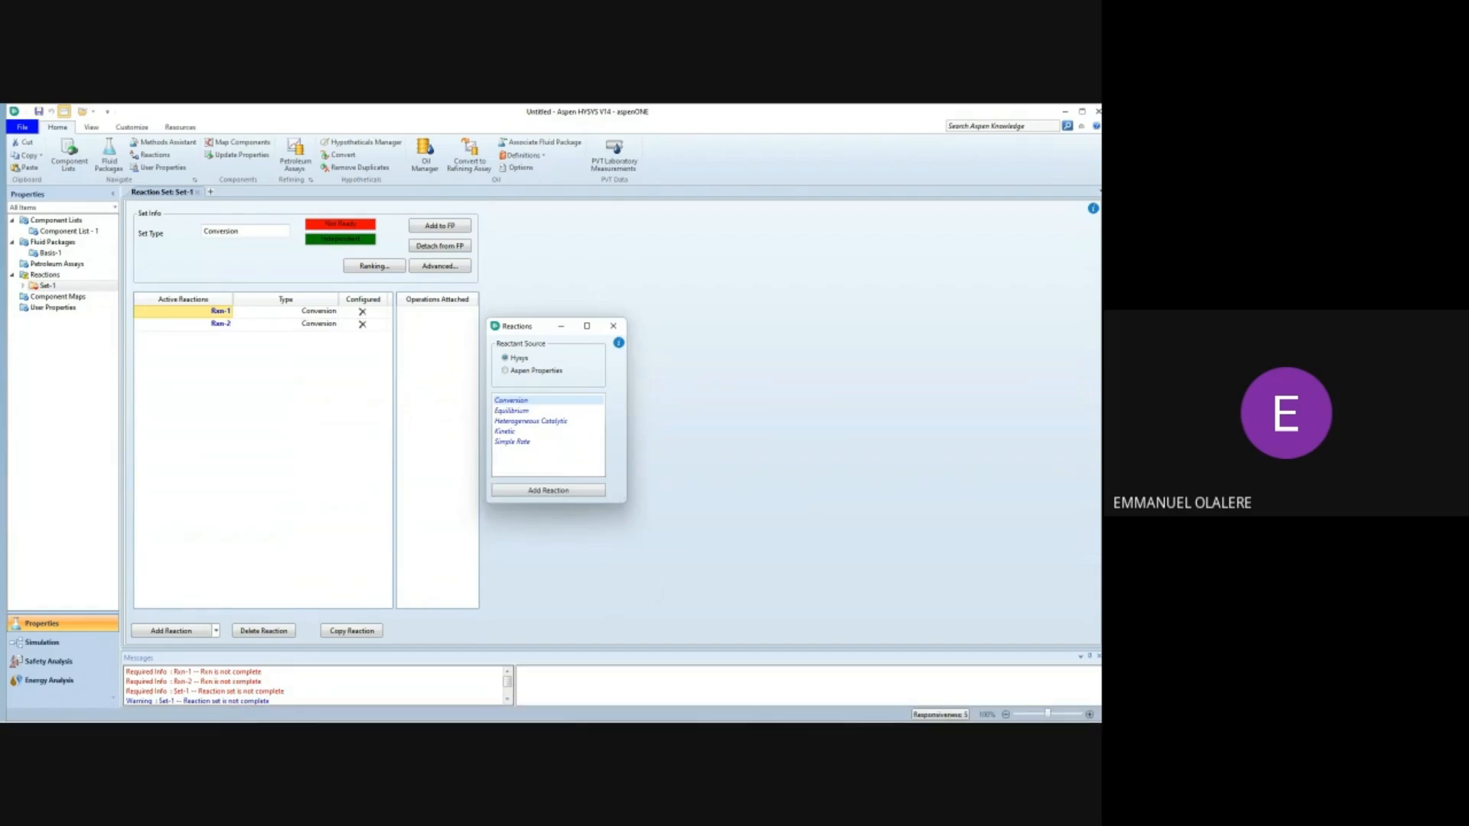
{"action": "left_click", "coordinate": [612, 325]}
Open conversion reaction Rxn-1 and add Methane and Oxygen to its stoichiometry components.
{"action": "left_click", "coordinate": [286, 302]}
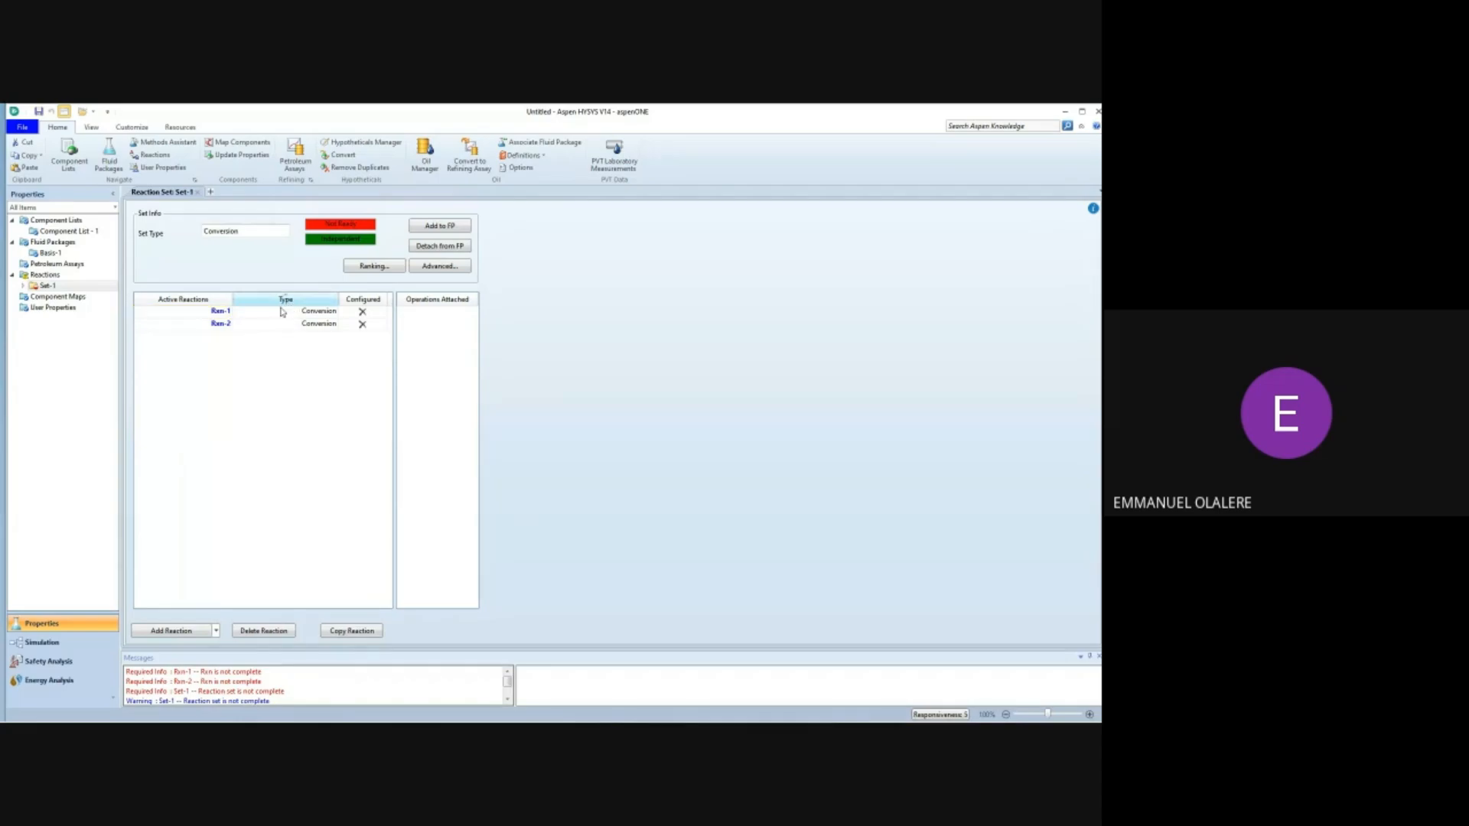
{"action": "left_click", "coordinate": [220, 312]}
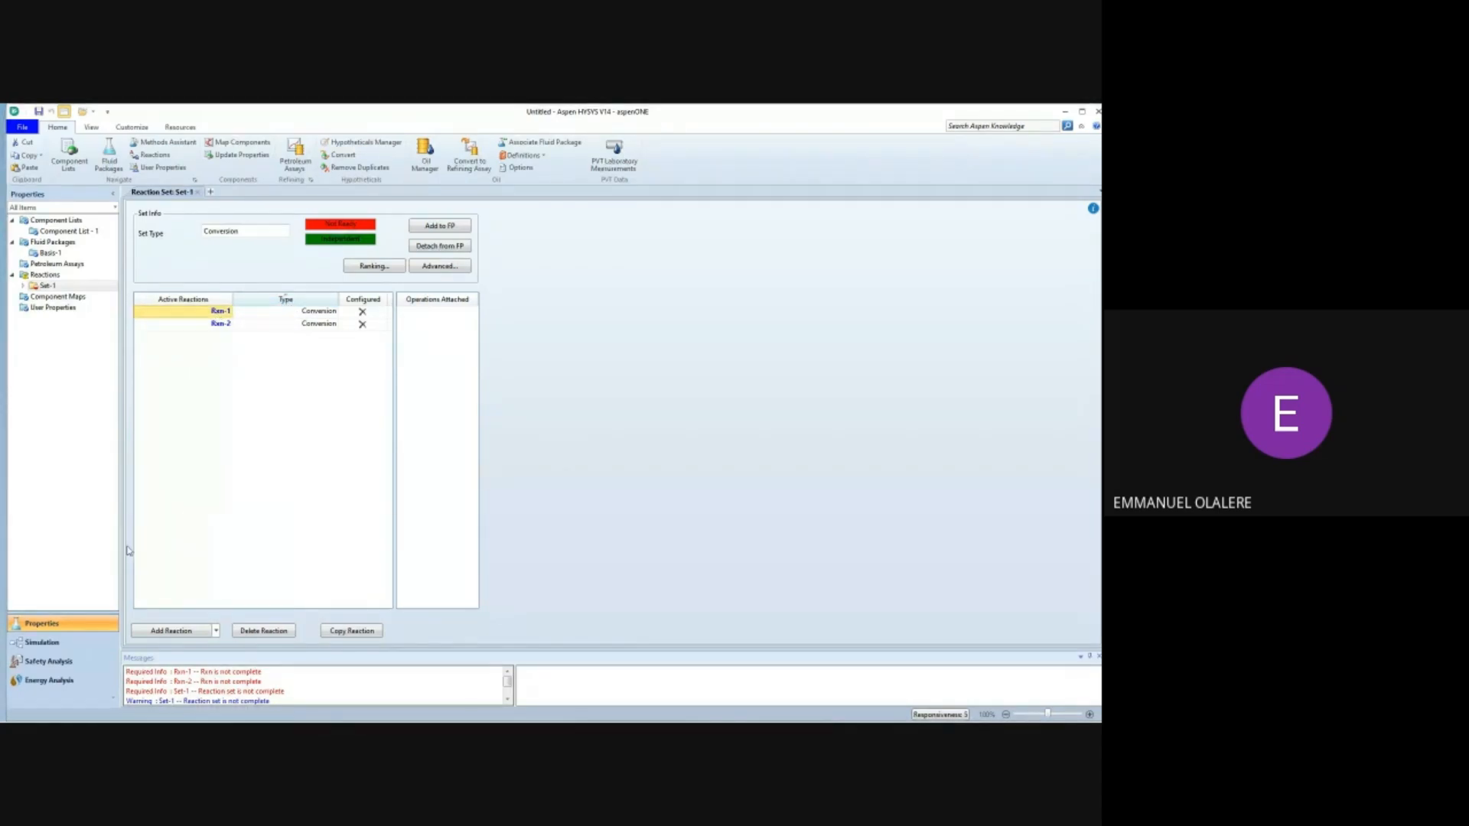
{"action": "left_click_drag", "start_coordinate": [0, 320], "coordinate": [483, 432]}
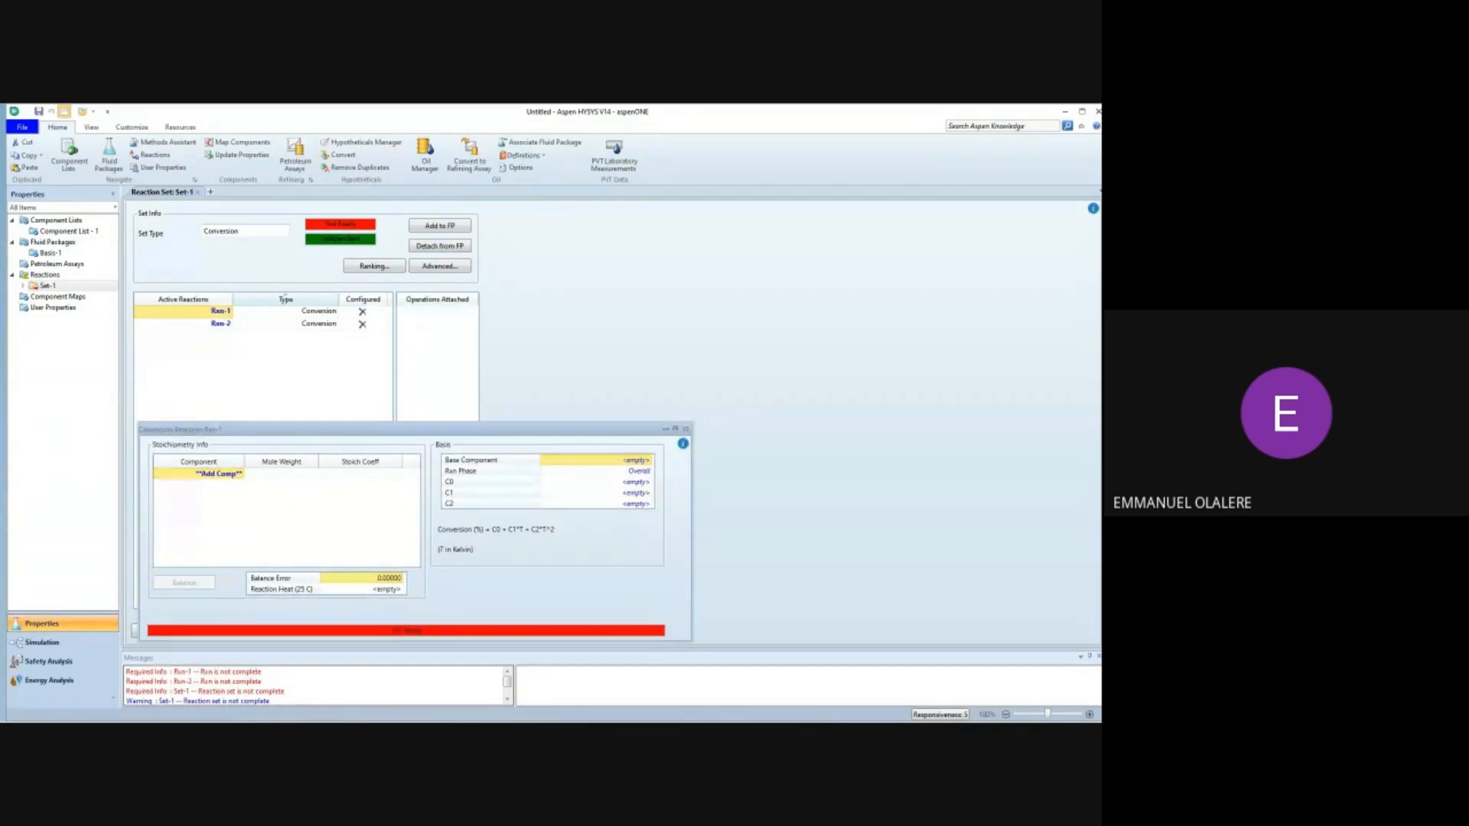
{"action": "left_click", "coordinate": [242, 477]}
{"action": "left_click", "coordinate": [241, 475]}
{"action": "left_click", "coordinate": [241, 487]}
{"action": "left_click", "coordinate": [241, 487]}
{"action": "left_click", "coordinate": [241, 485]}
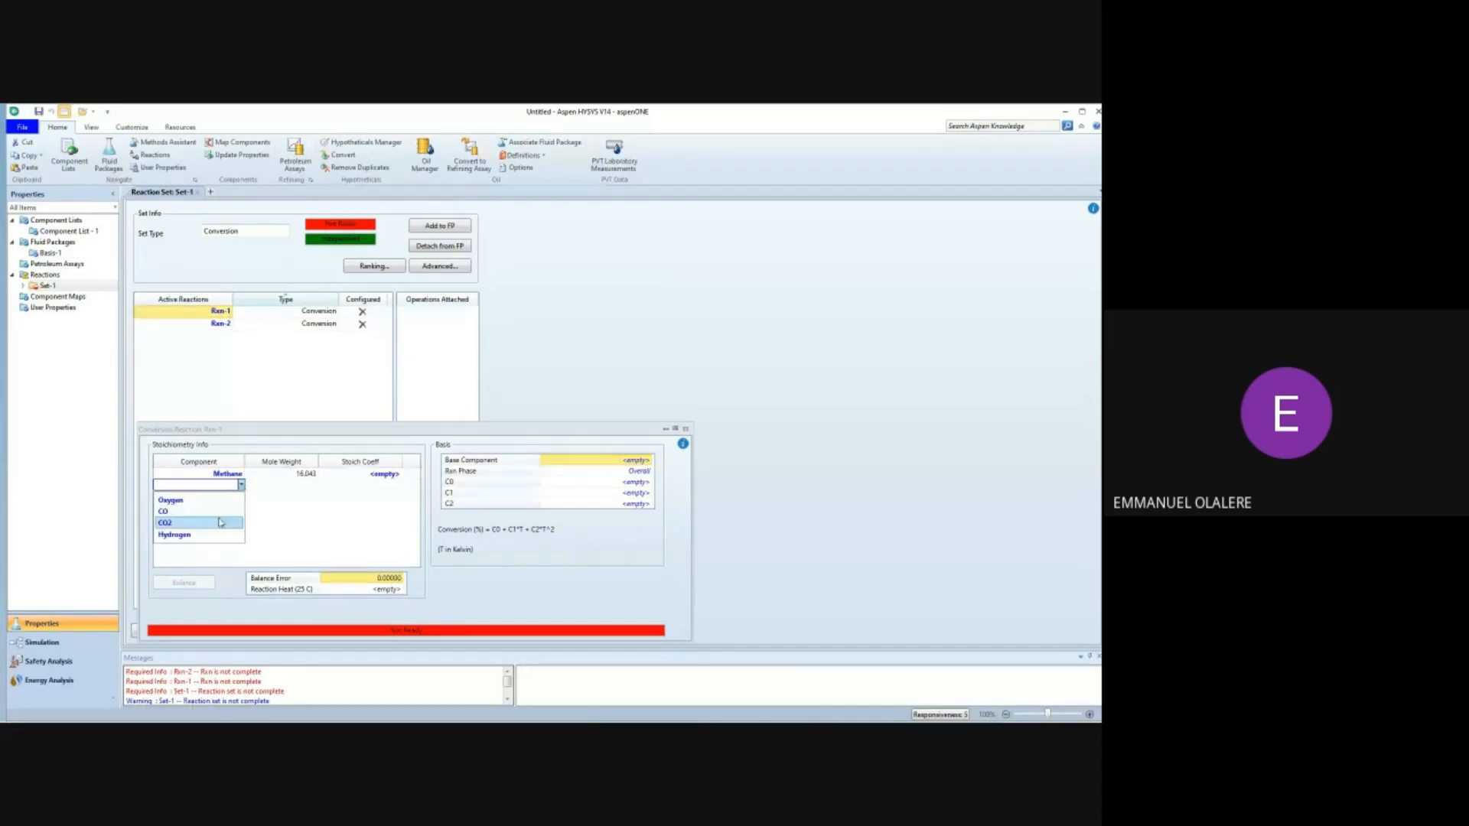
{"action": "left_click", "coordinate": [218, 499]}
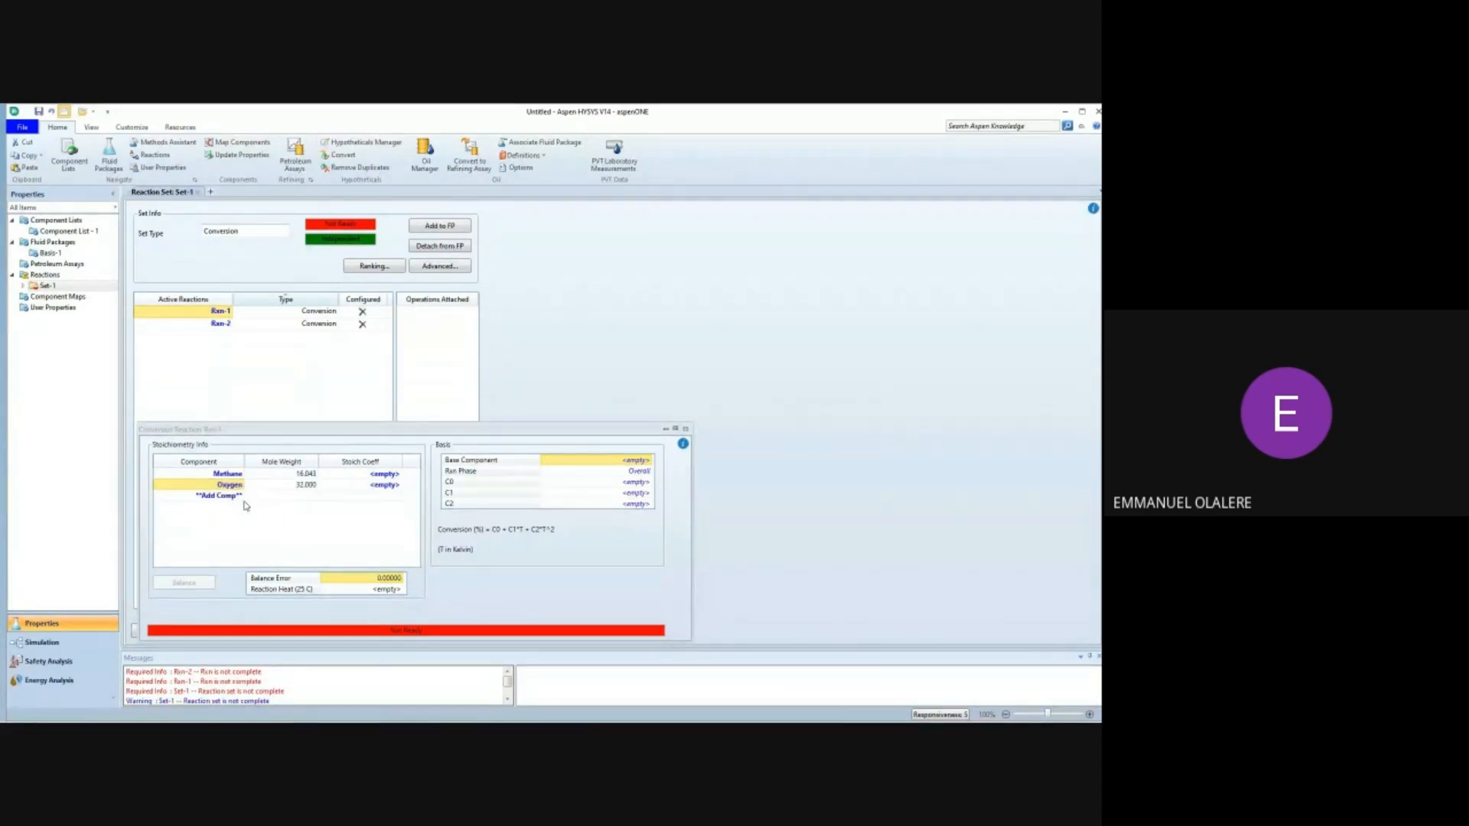
Add CO and Hydrogen to the stoichiometry components of conversion reaction Rxn-1.
{"action": "left_click", "coordinate": [242, 497]}
{"action": "left_click", "coordinate": [242, 495]}
{"action": "left_click", "coordinate": [228, 508]}
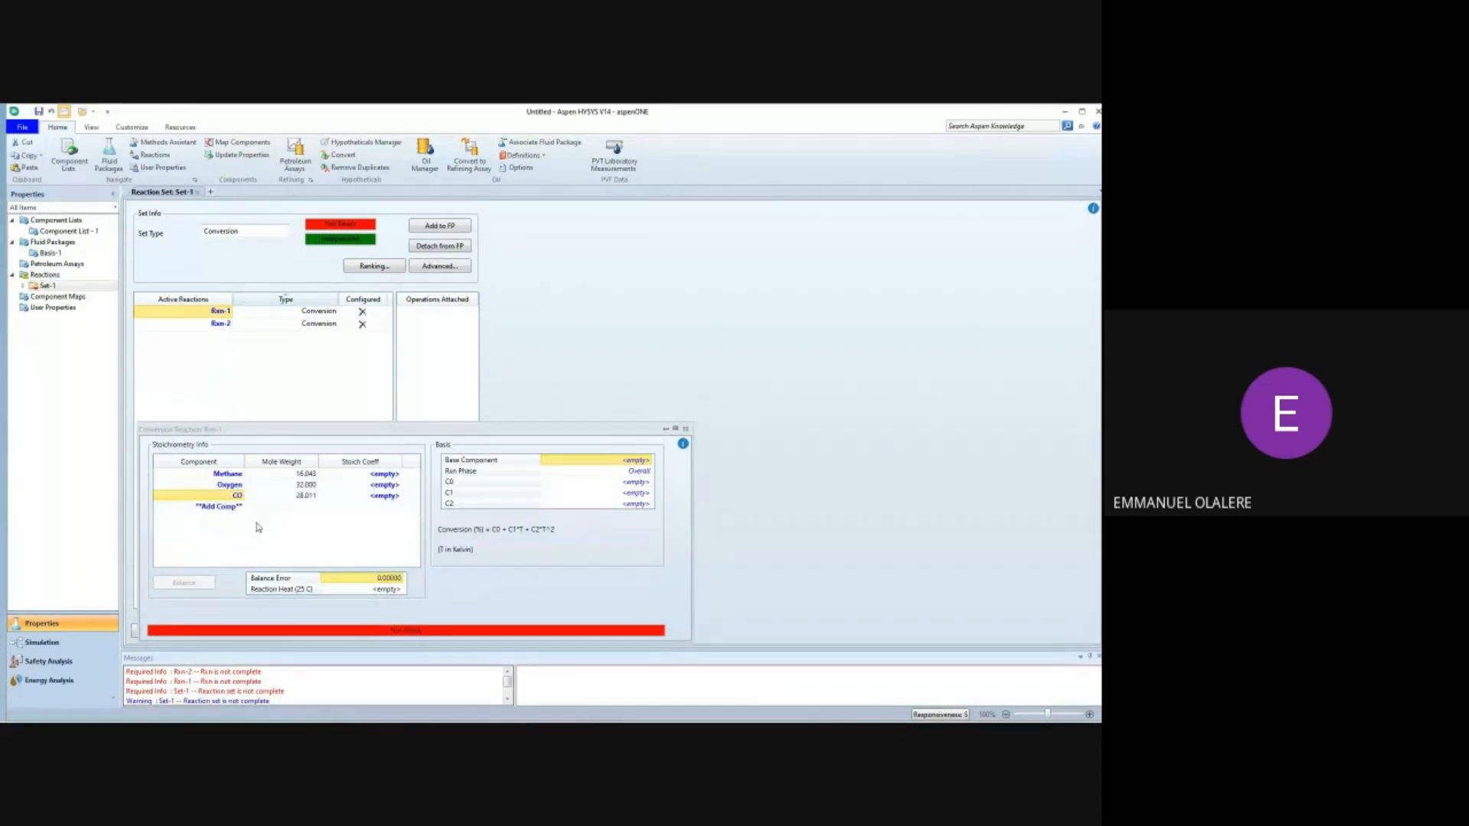
{"action": "left_click", "coordinate": [242, 507]}
{"action": "left_click", "coordinate": [242, 507]}
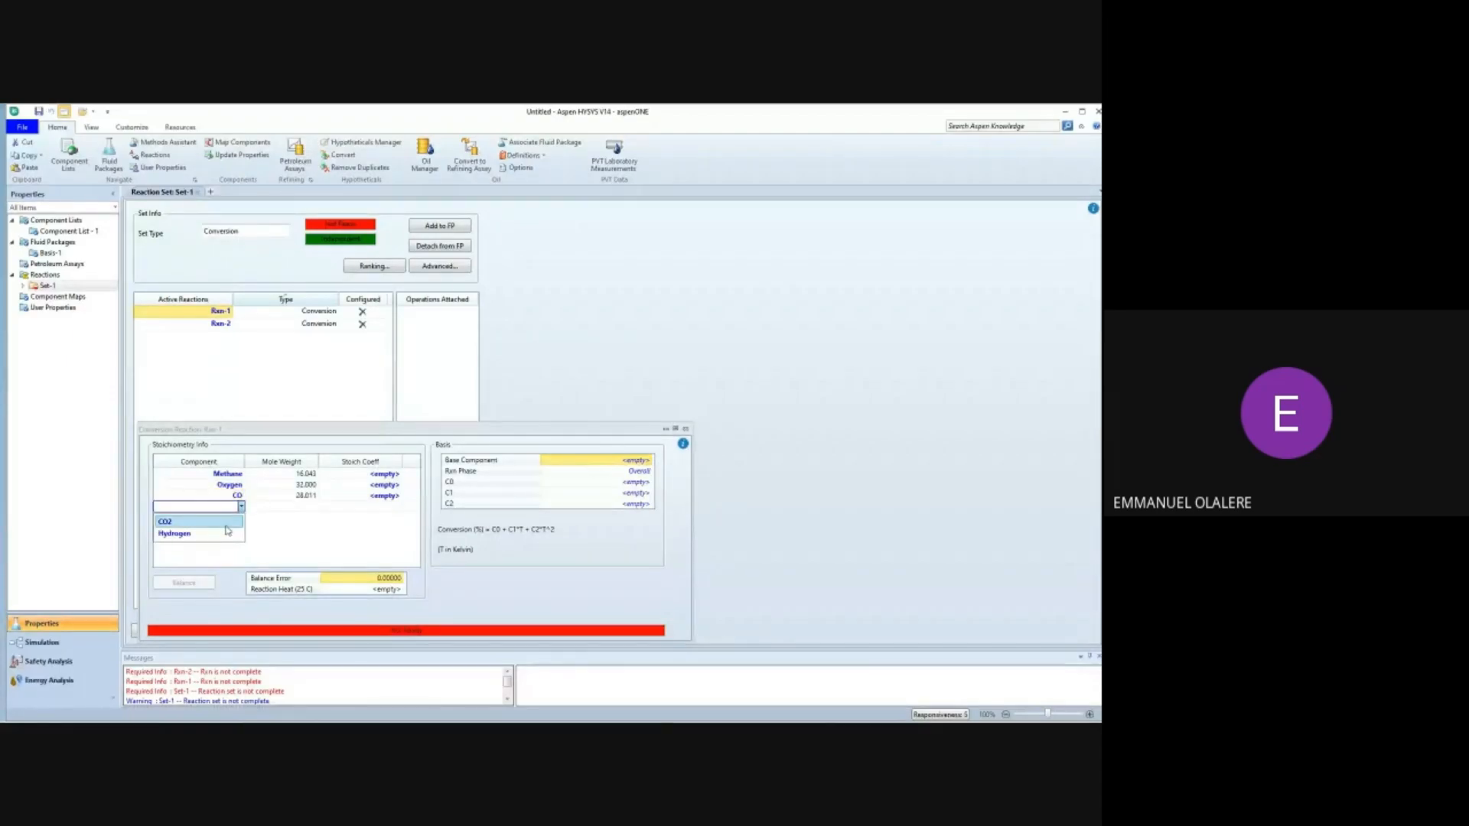
{"action": "left_click", "coordinate": [226, 533]}
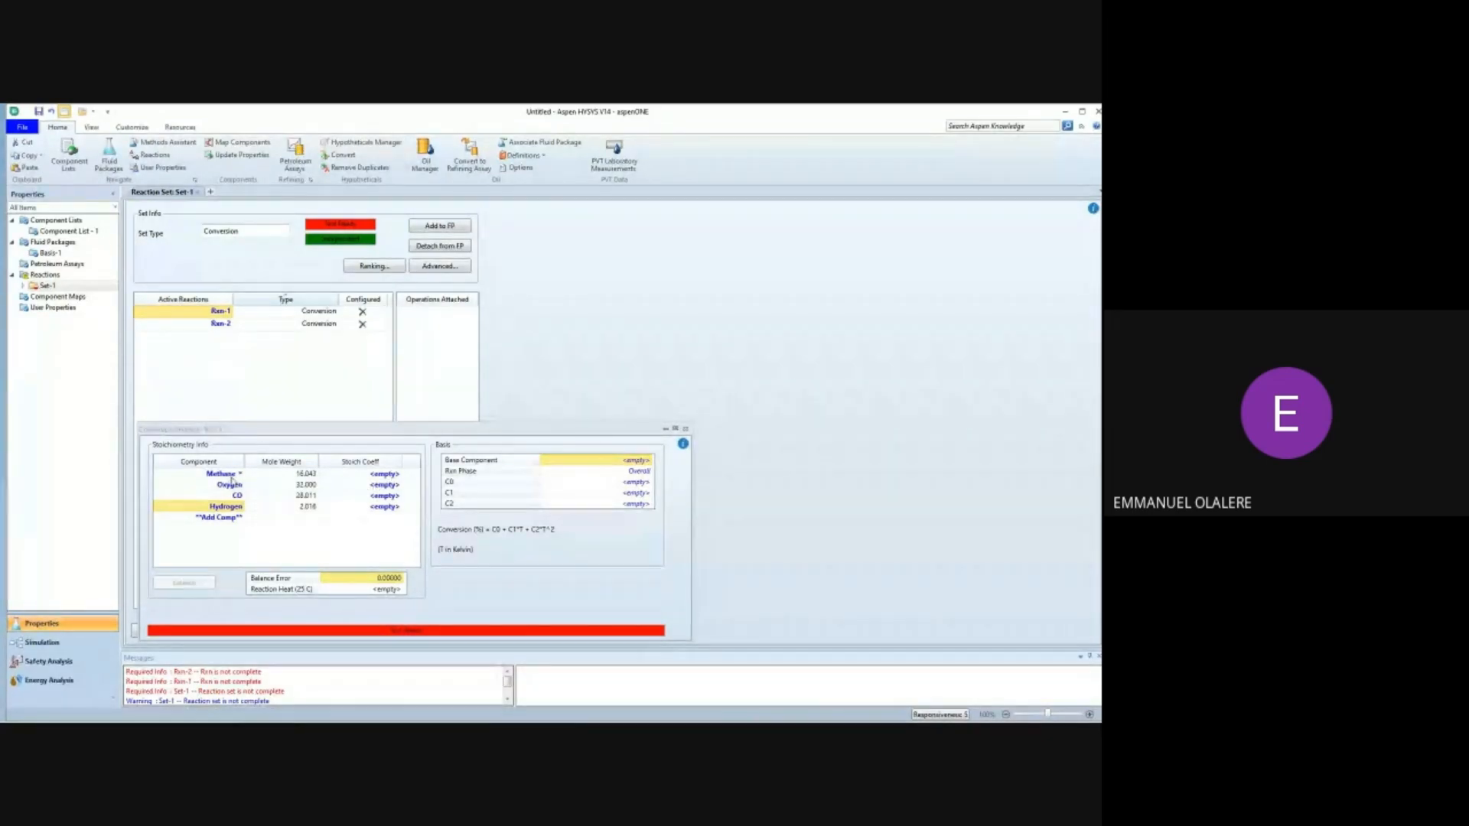
Set Rxn-1's stoichiometric coefficients to -1 for Methane, -0.5 for Oxygen, 1 for CO and 2 for Hydrogen.
{"action": "left_click", "coordinate": [233, 484]}
{"action": "left_click", "coordinate": [383, 474]}
{"action": "left_click", "coordinate": [383, 474]}
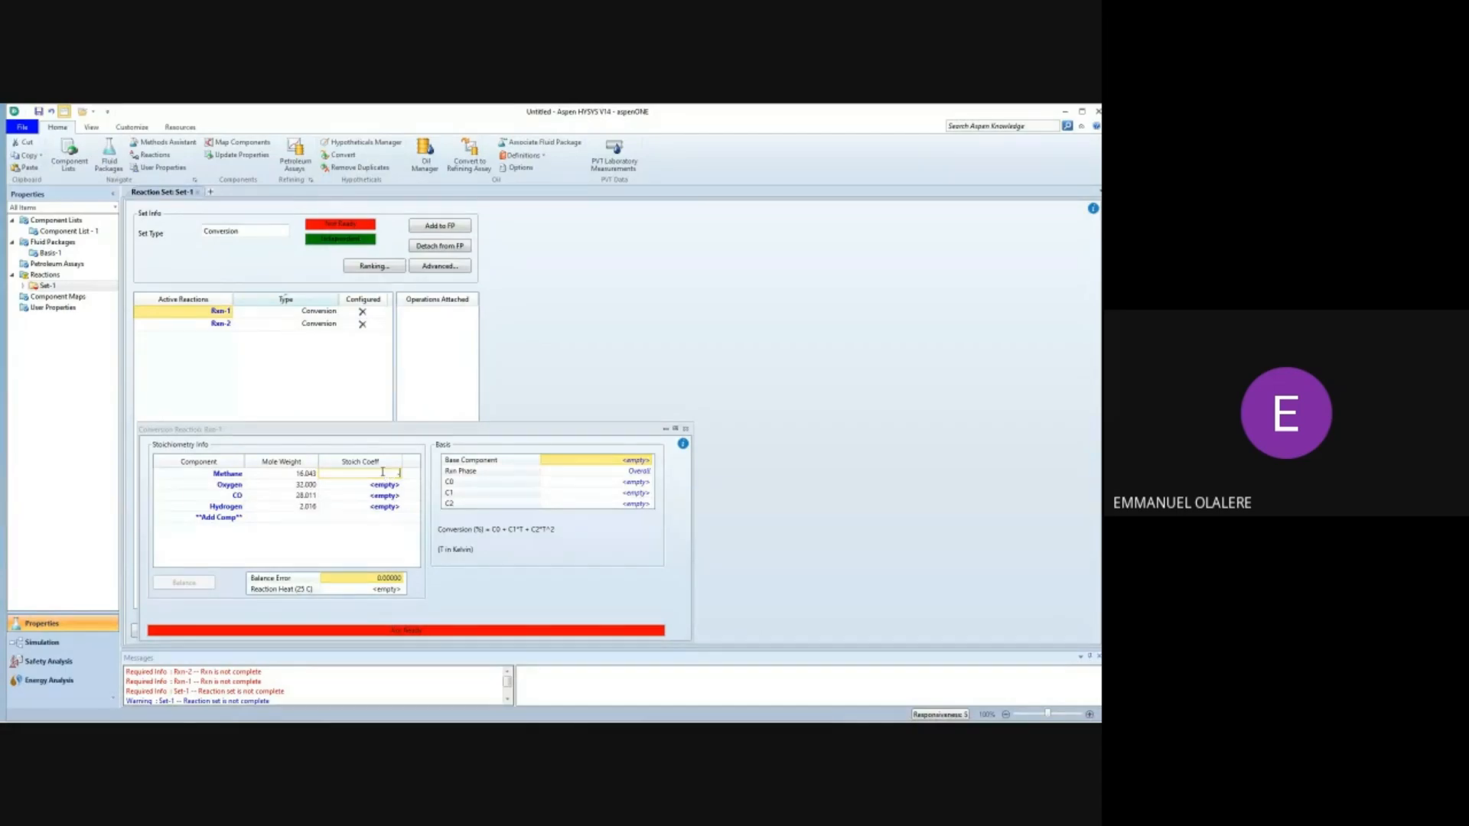
{"action": "key", "text": "Return"}
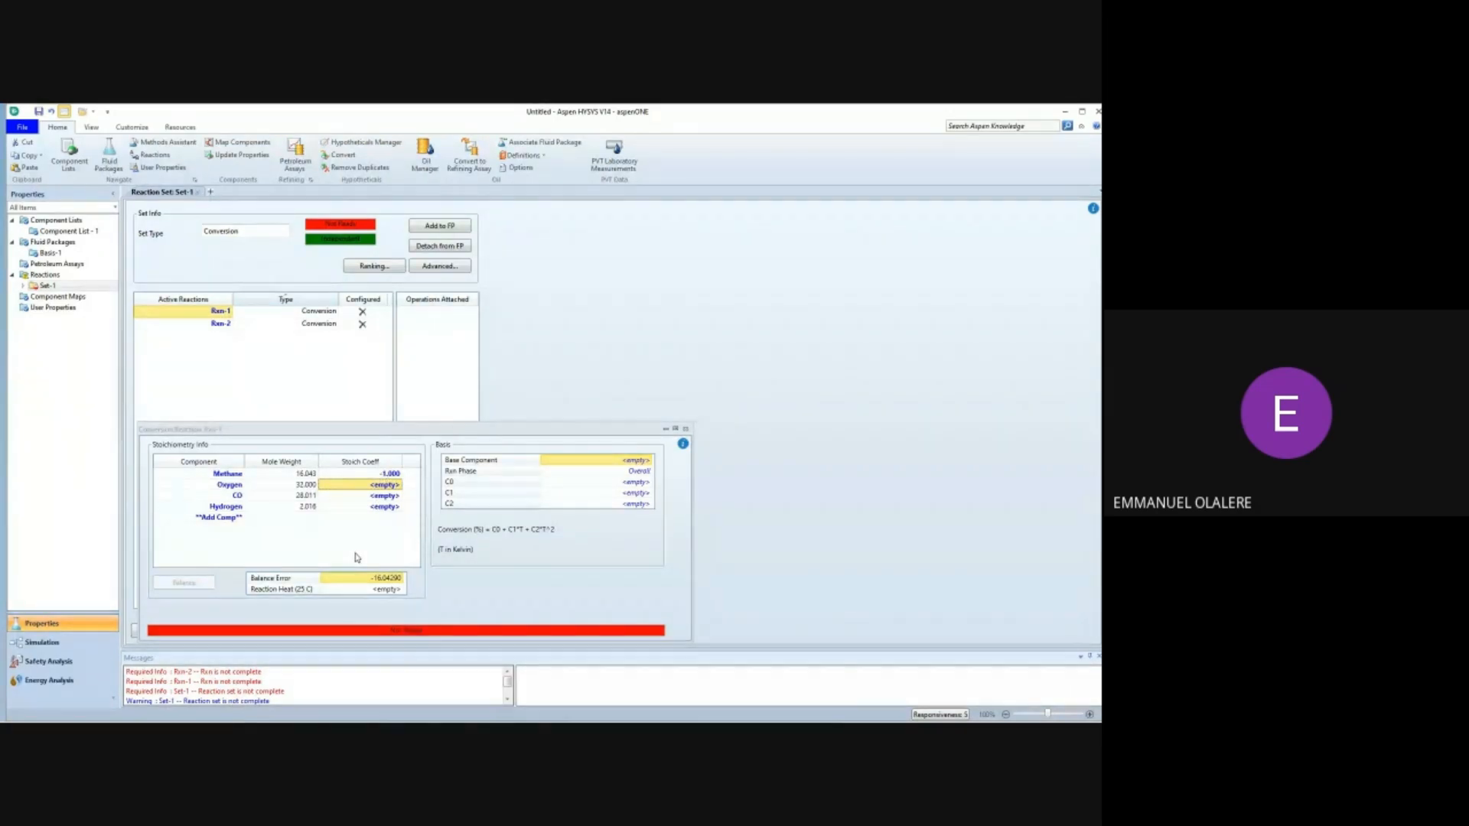
{"action": "type", "text": "-0.5"}
{"action": "key", "text": "Return"}
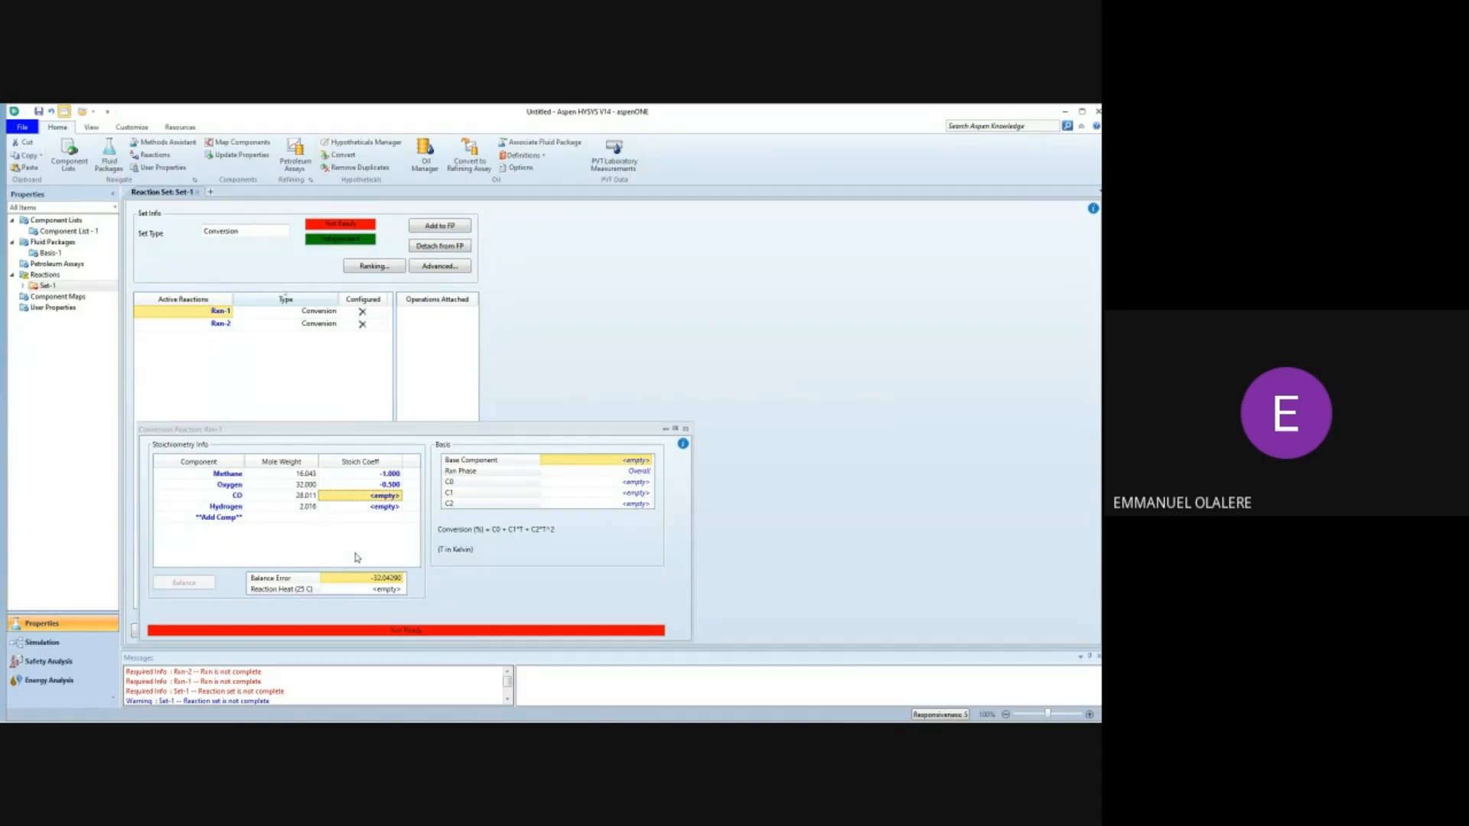
{"action": "type", "text": "1"}
{"action": "key", "text": "Return"}
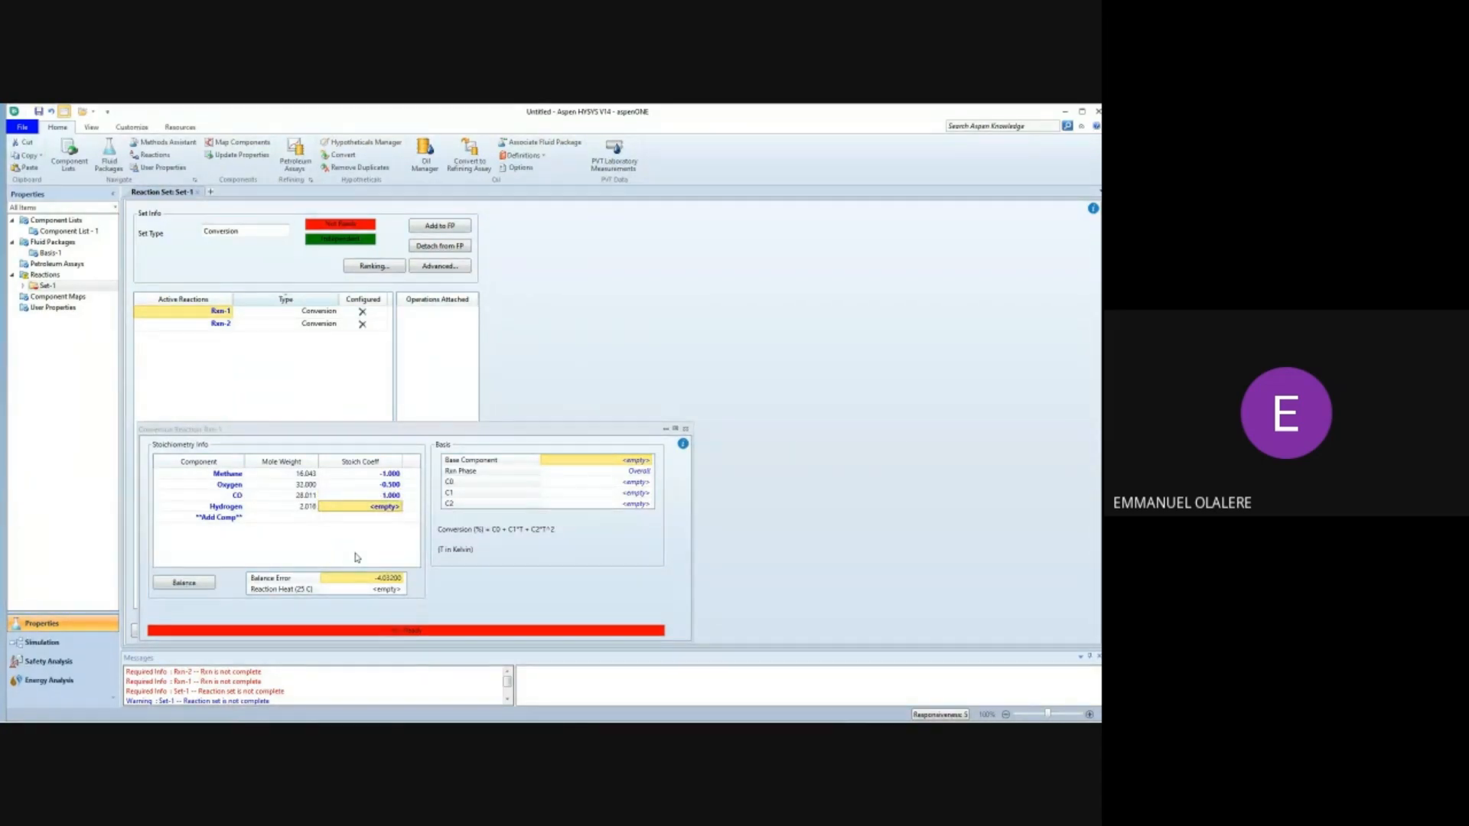
{"action": "type", "text": "2"}
{"action": "key", "text": "Return"}
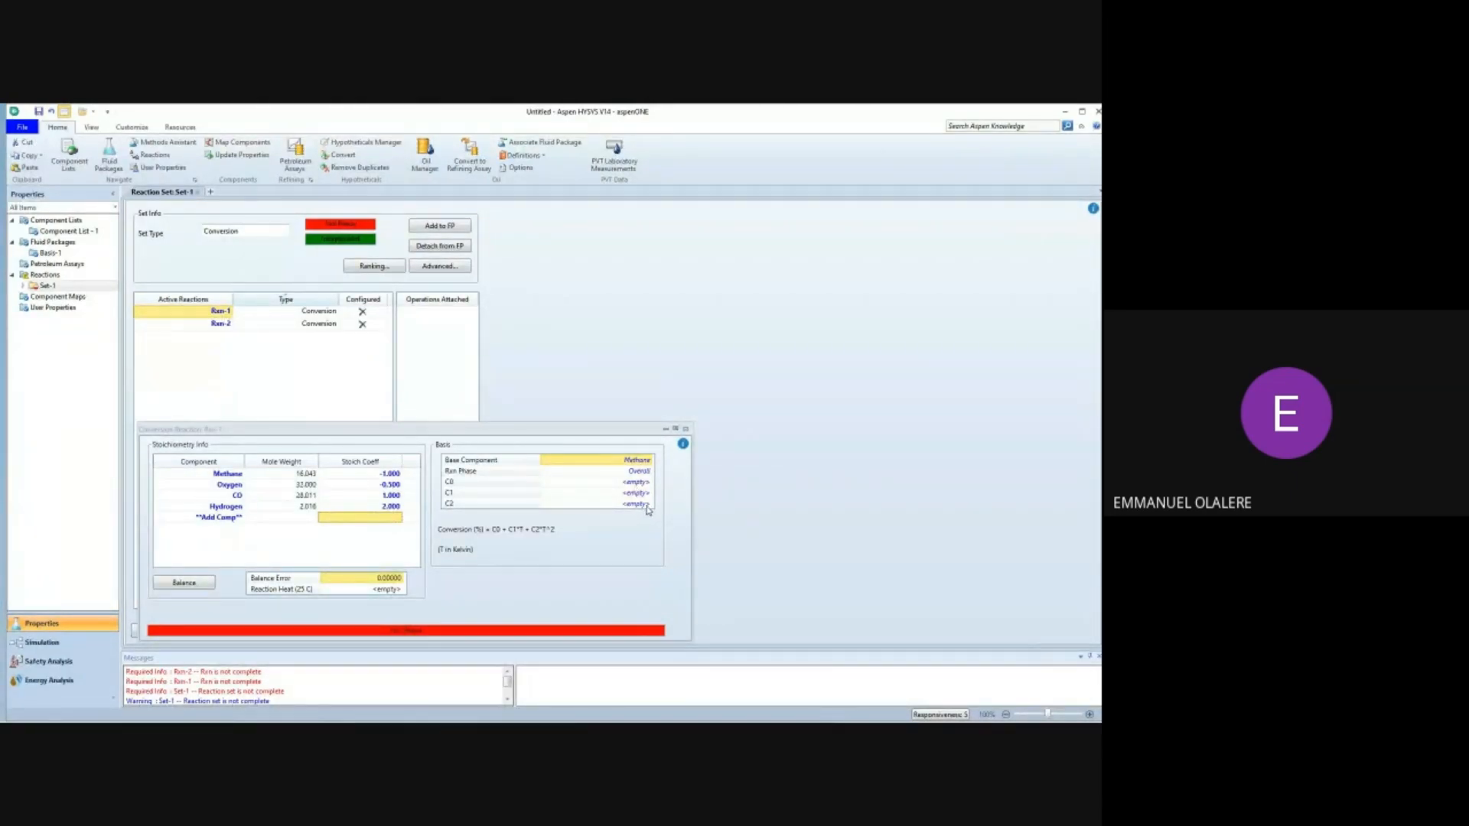
Set Rxn-1's reaction phase to VapourPhase and its C0 conversion value to 40, and close the reaction.
{"action": "left_click", "coordinate": [649, 470]}
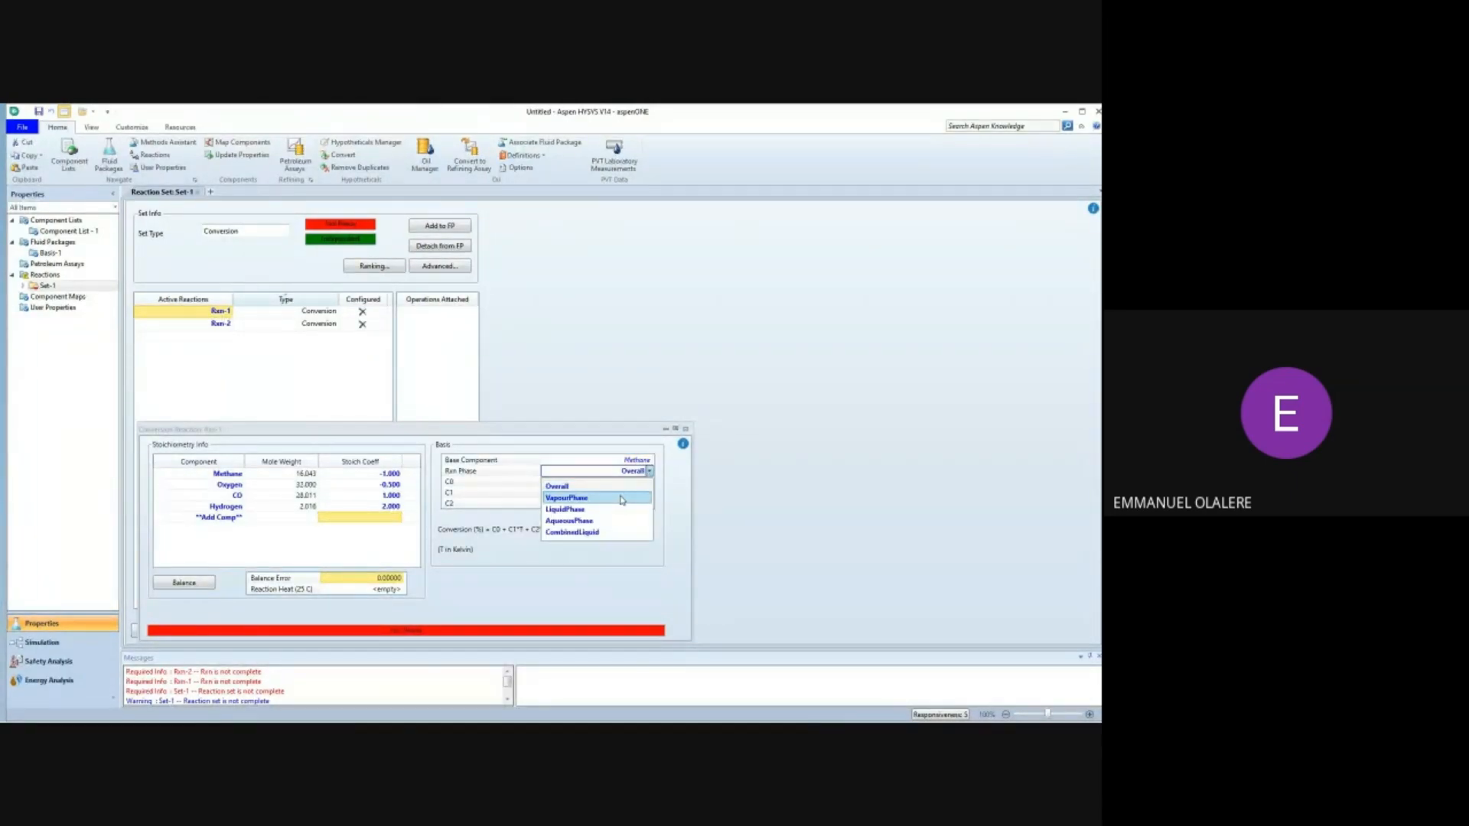
{"action": "left_click", "coordinate": [621, 498]}
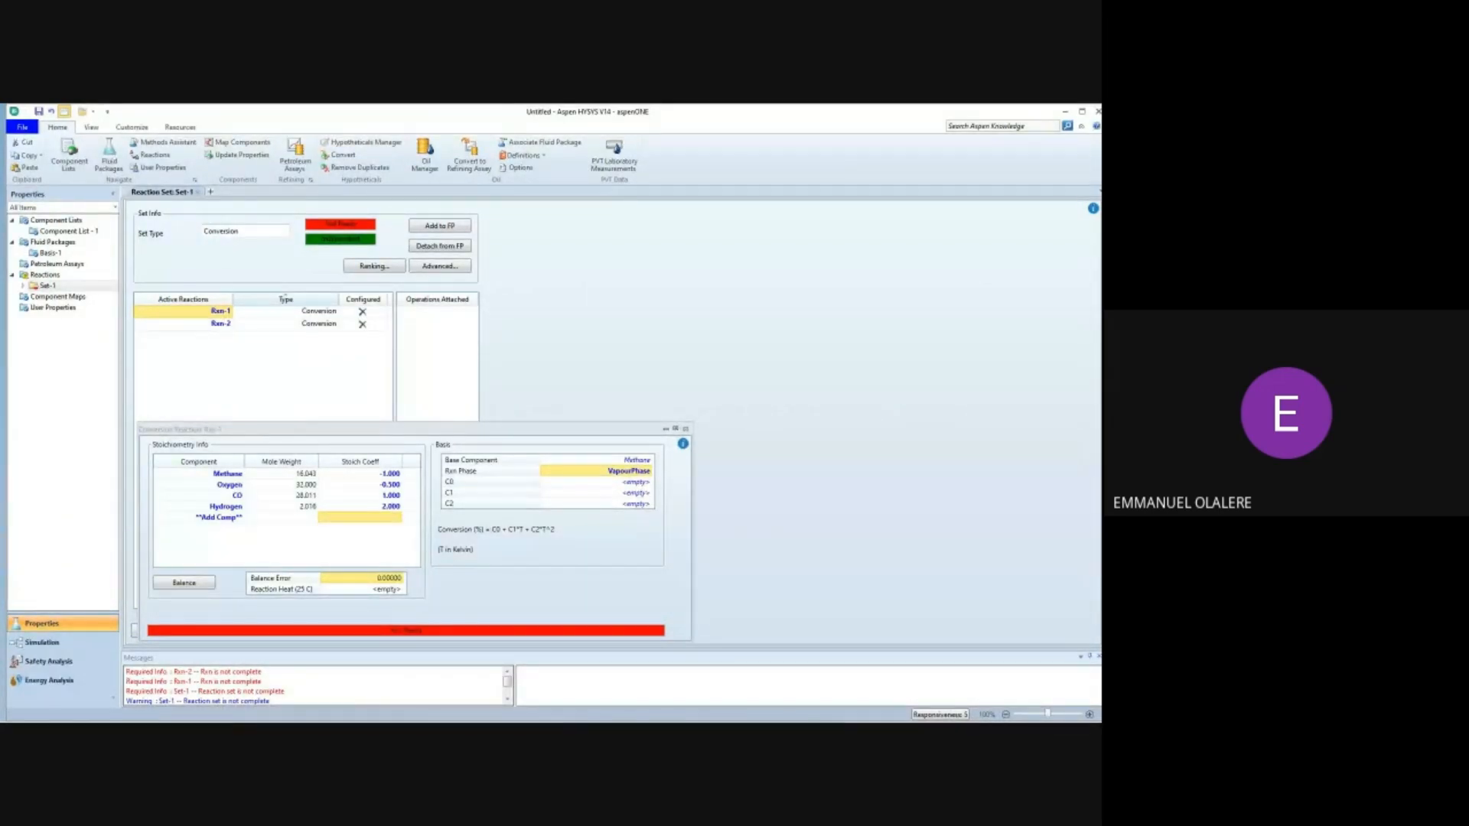
{"action": "left_click", "coordinate": [633, 483]}
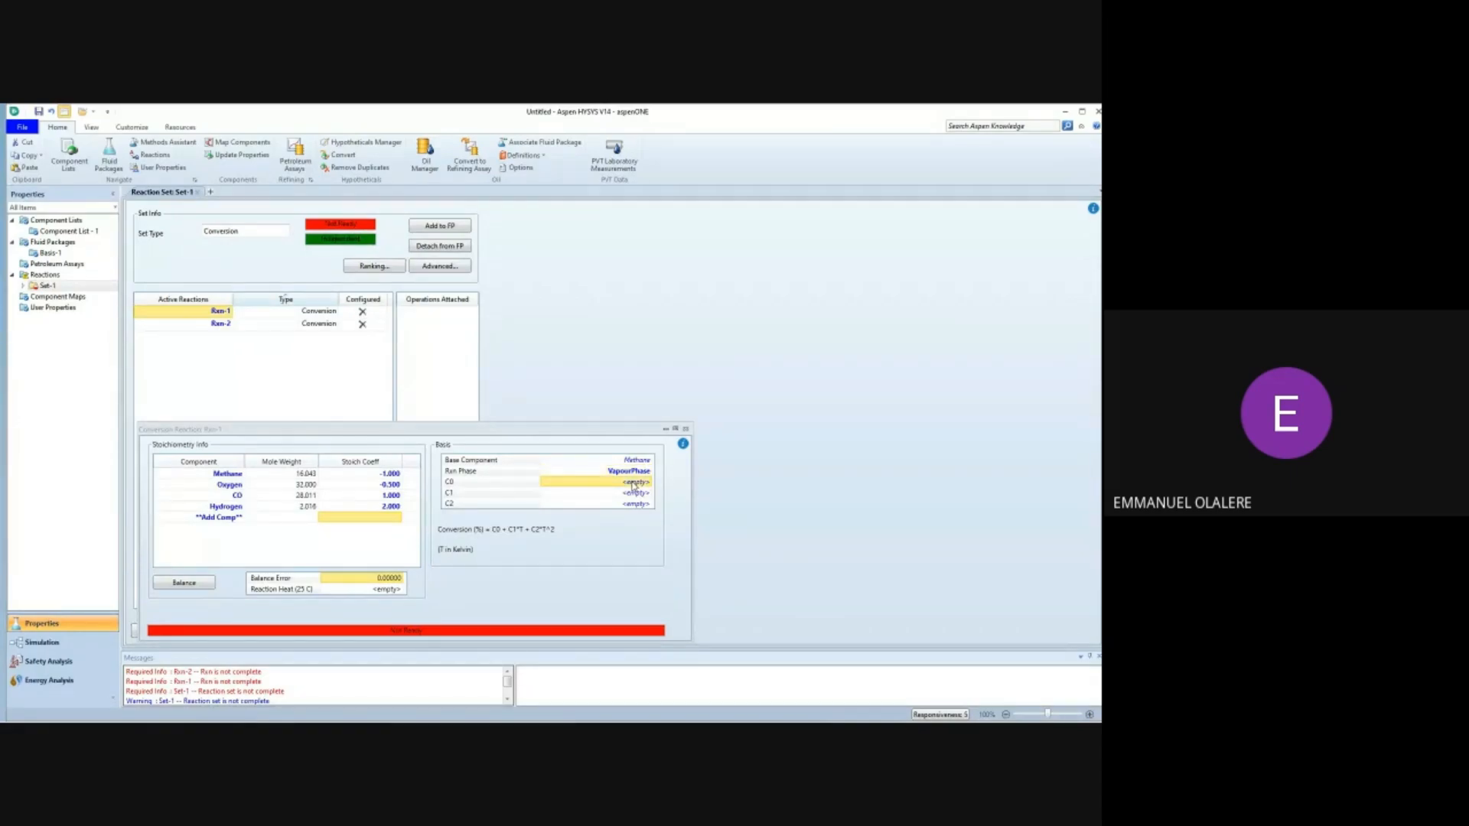
{"action": "left_click", "coordinate": [633, 483]}
{"action": "type", "text": "40"}
{"action": "key", "text": "Return"}
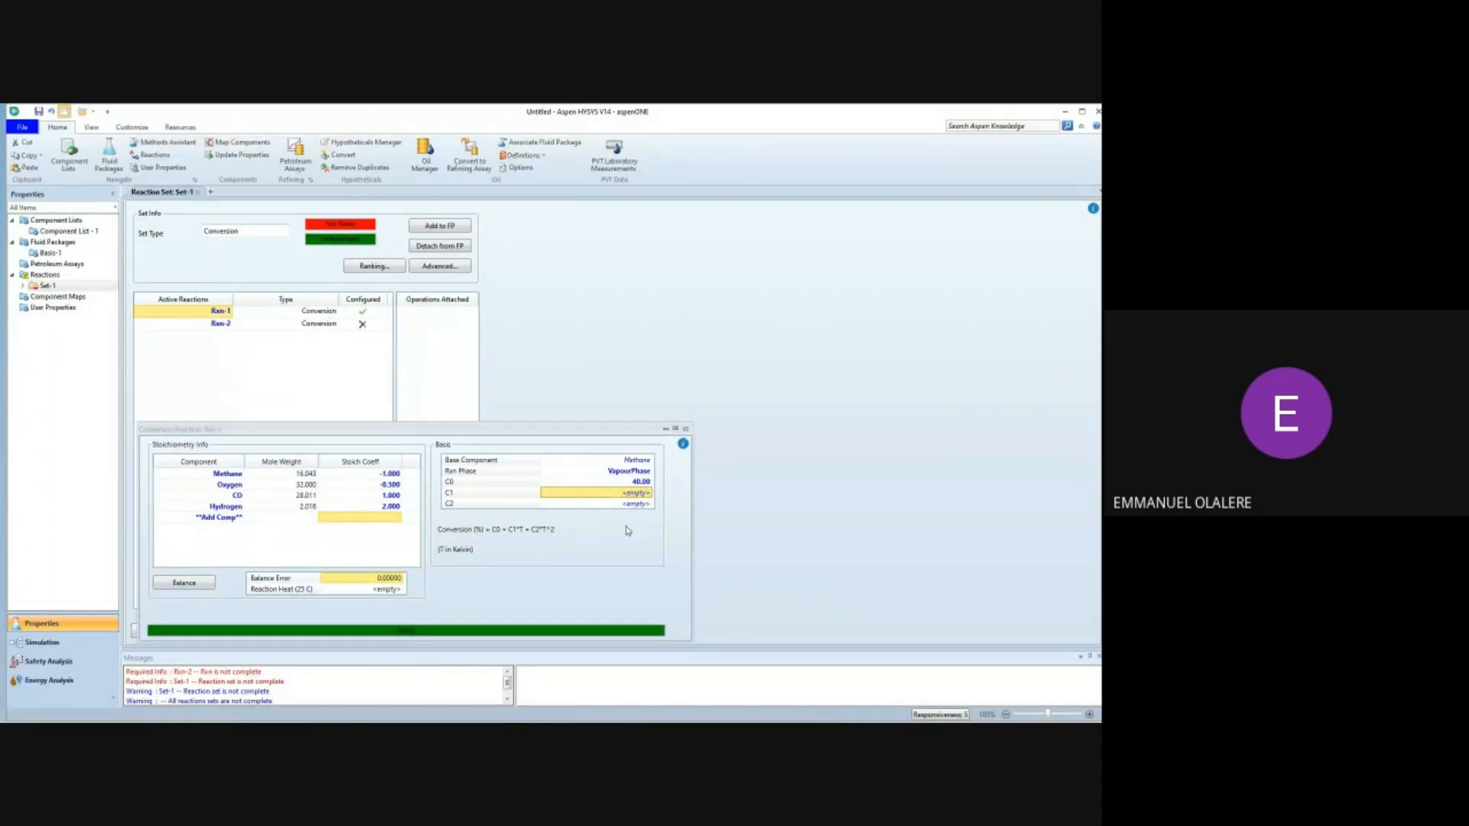
{"action": "left_click", "coordinate": [686, 429]}
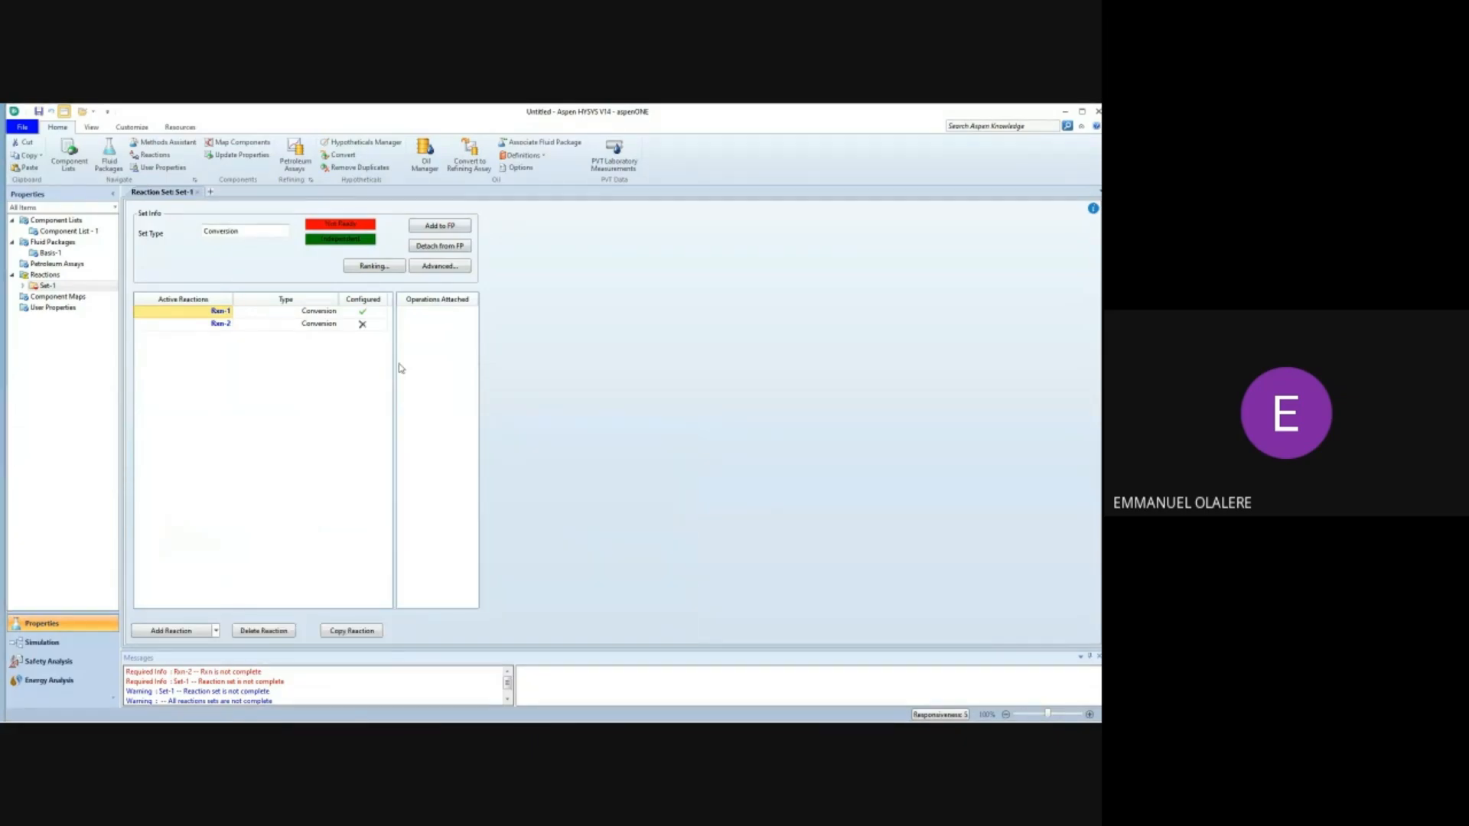
Open conversion reaction Rxn-2 and add Methane, Oxygen, CO2 and Hydrogen to its stoichiometry components.
{"action": "left_click", "coordinate": [226, 325]}
{"action": "double_click", "coordinate": [226, 325]}
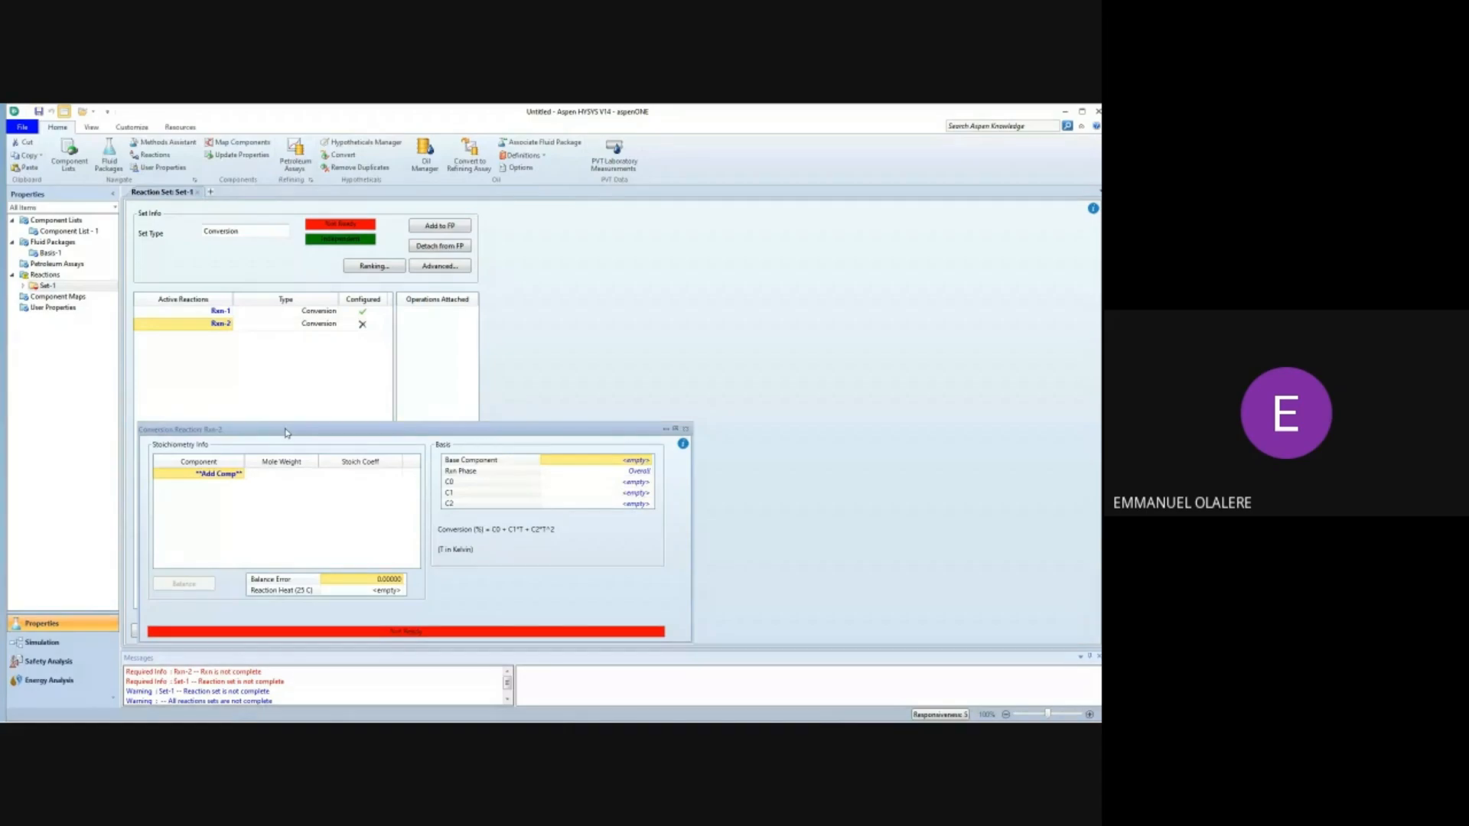
{"action": "left_click_drag", "start_coordinate": [285, 432], "coordinate": [297, 397]}
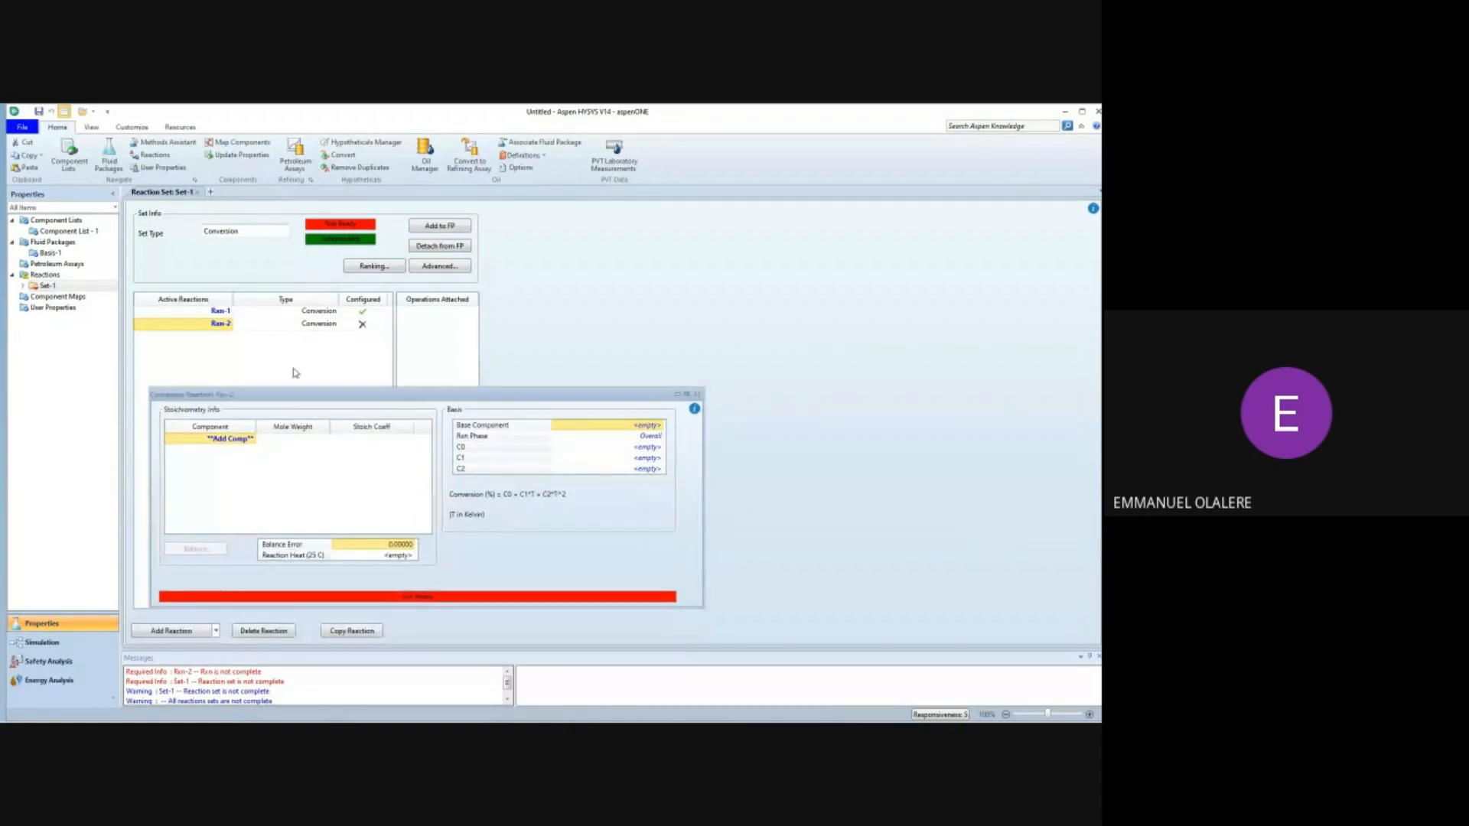
{"action": "left_click", "coordinate": [253, 446]}
{"action": "left_click", "coordinate": [226, 464]}
{"action": "left_click", "coordinate": [253, 451]}
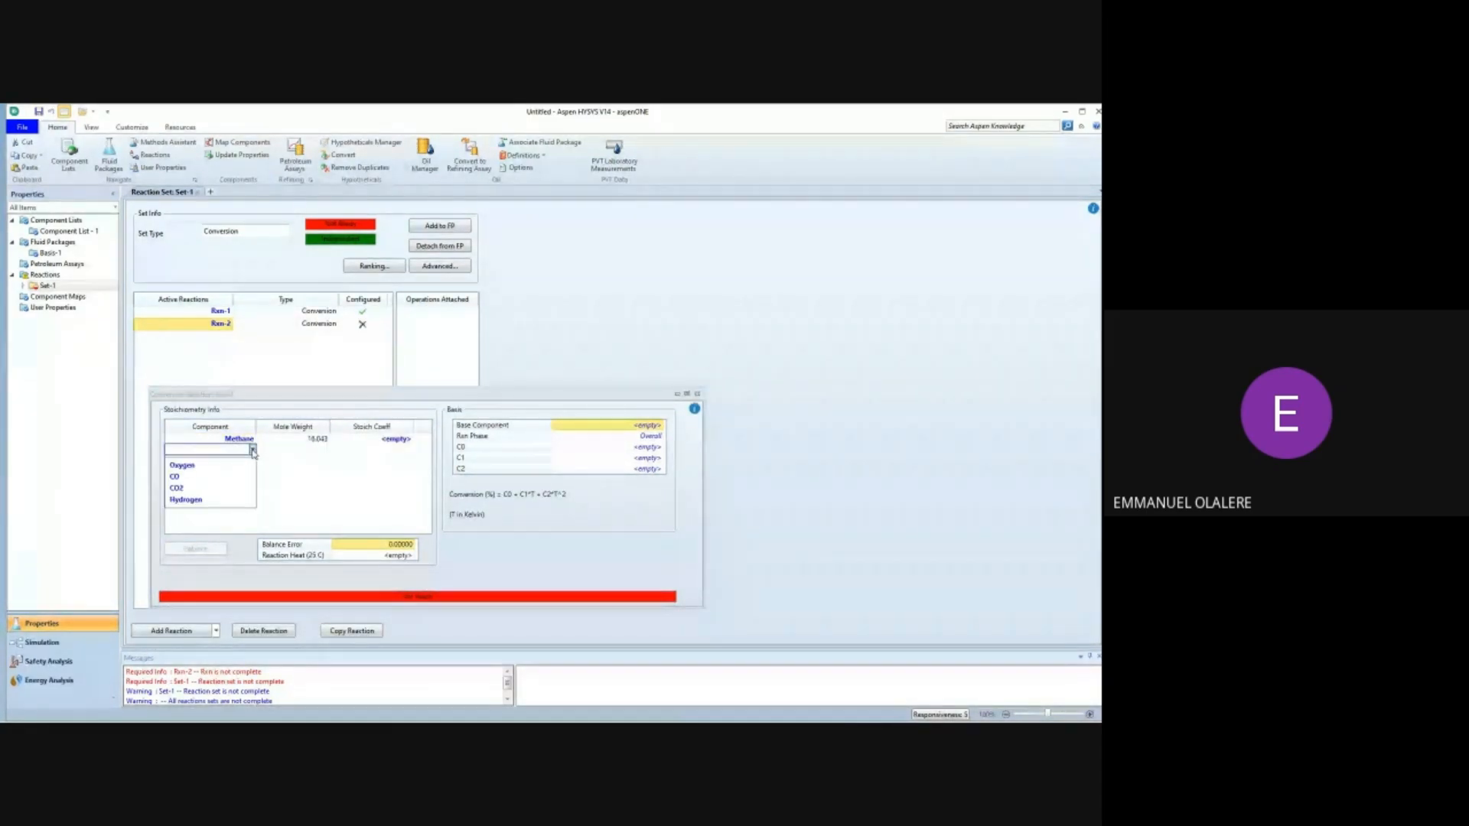
{"action": "left_click", "coordinate": [240, 468]}
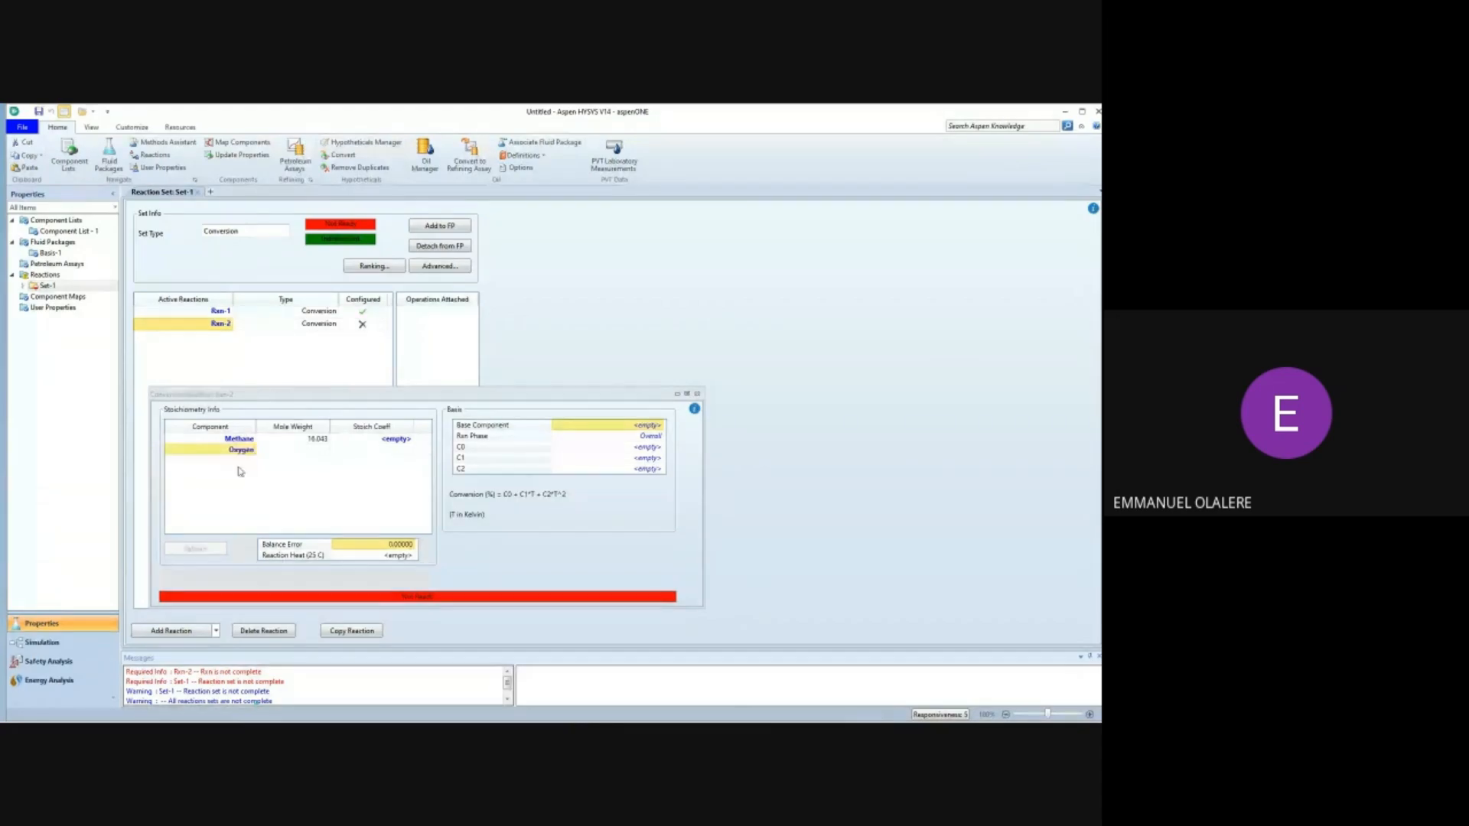
{"action": "left_click", "coordinate": [250, 461]}
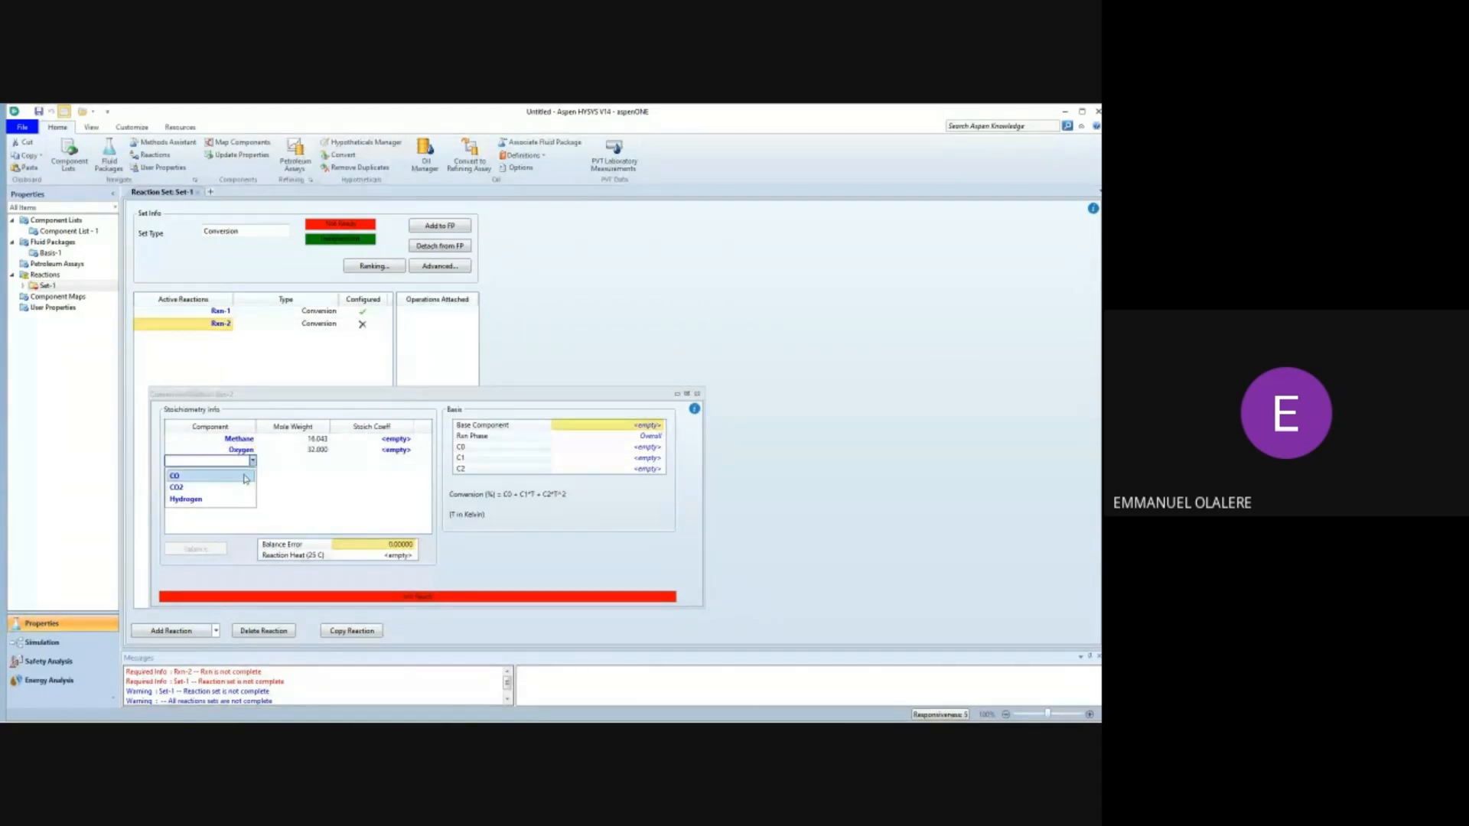
{"action": "left_click", "coordinate": [244, 488]}
{"action": "left_click", "coordinate": [253, 471]}
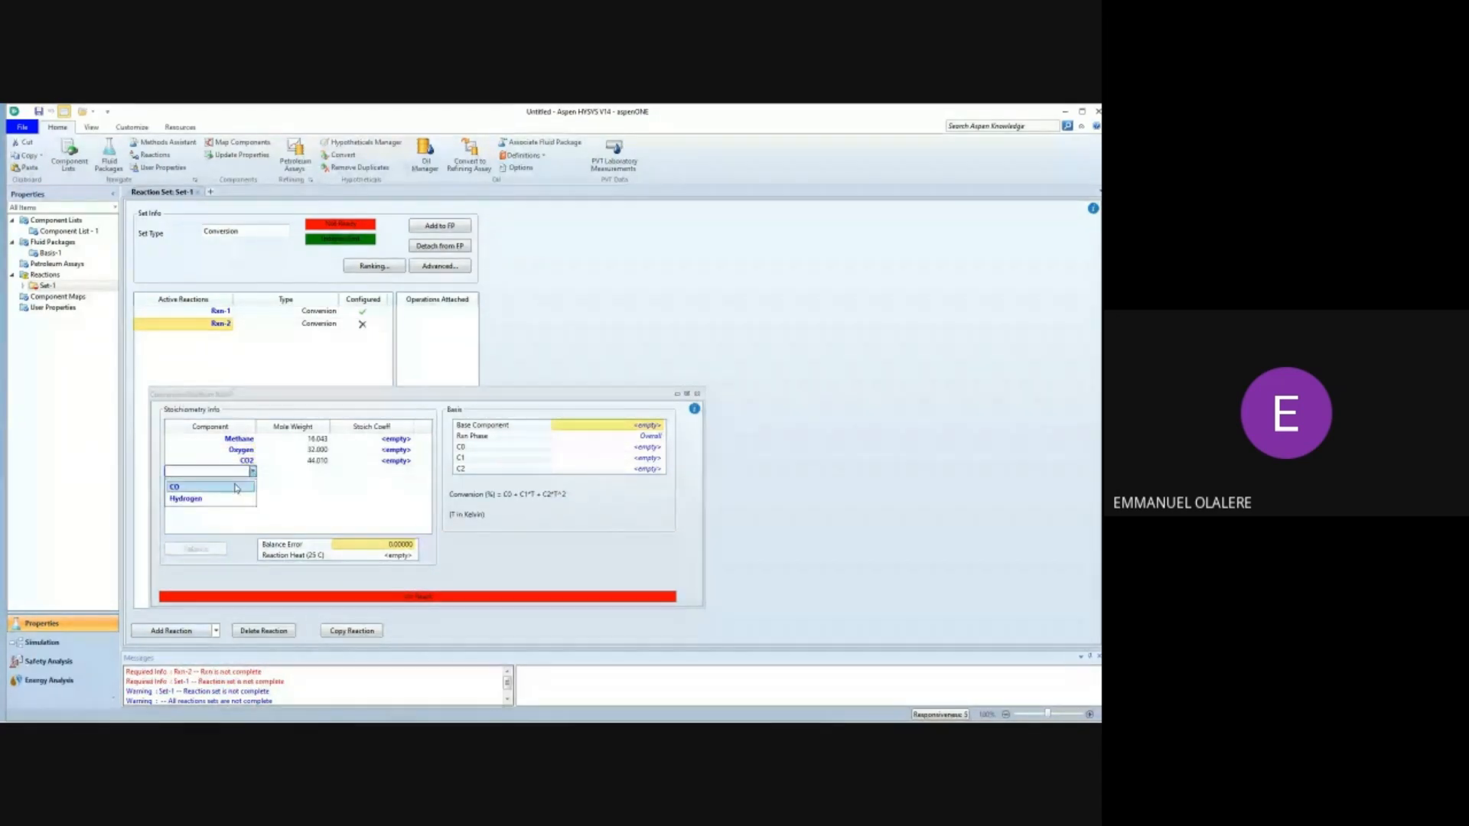
{"action": "left_click", "coordinate": [226, 498]}
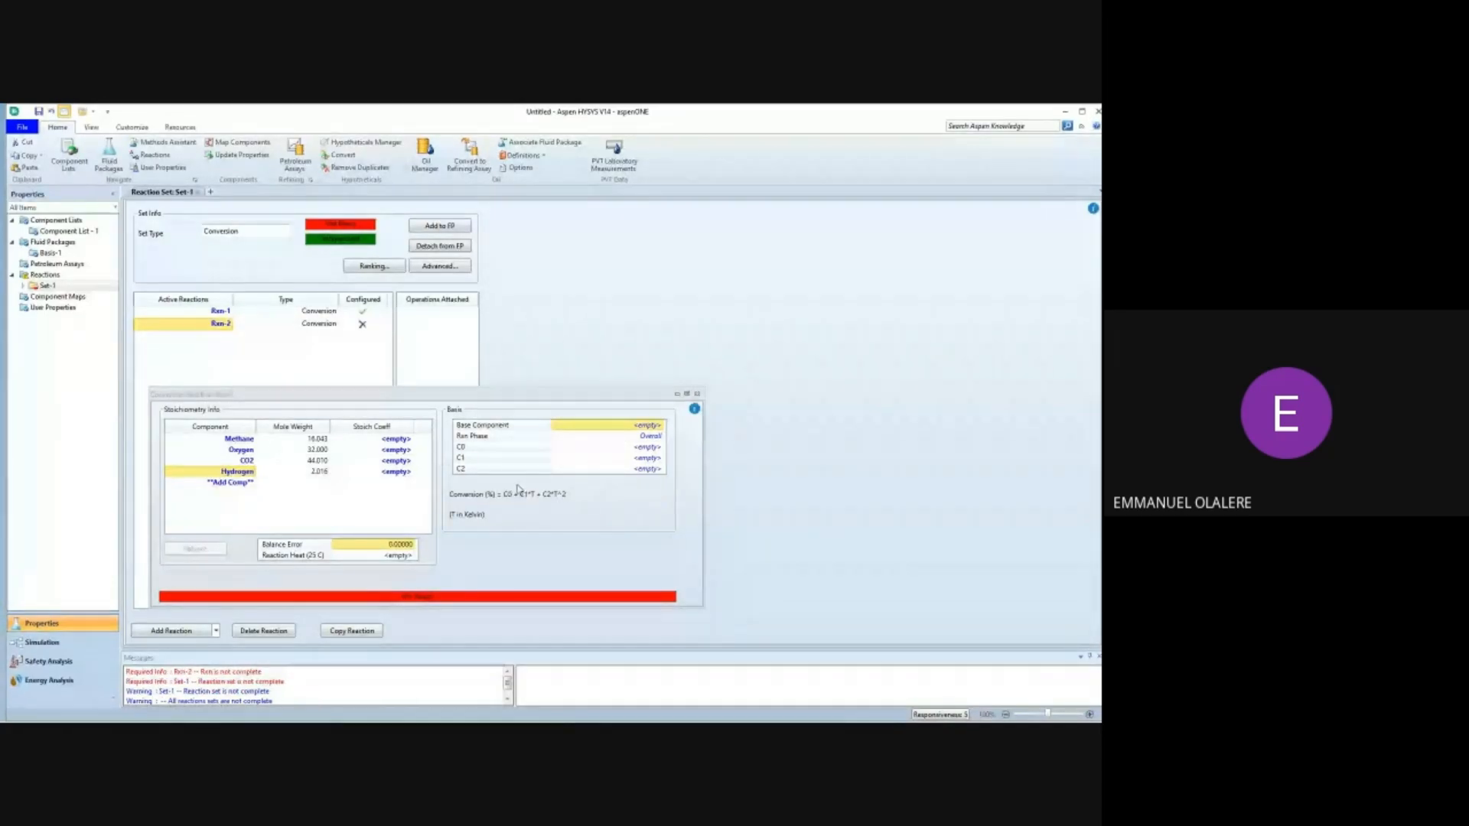
Set Rxn-2's stoichiometric coefficients to -1 for Methane, -1 for Oxygen, 1 for CO2 and 2 for Hydrogen.
{"action": "left_click", "coordinate": [390, 440]}
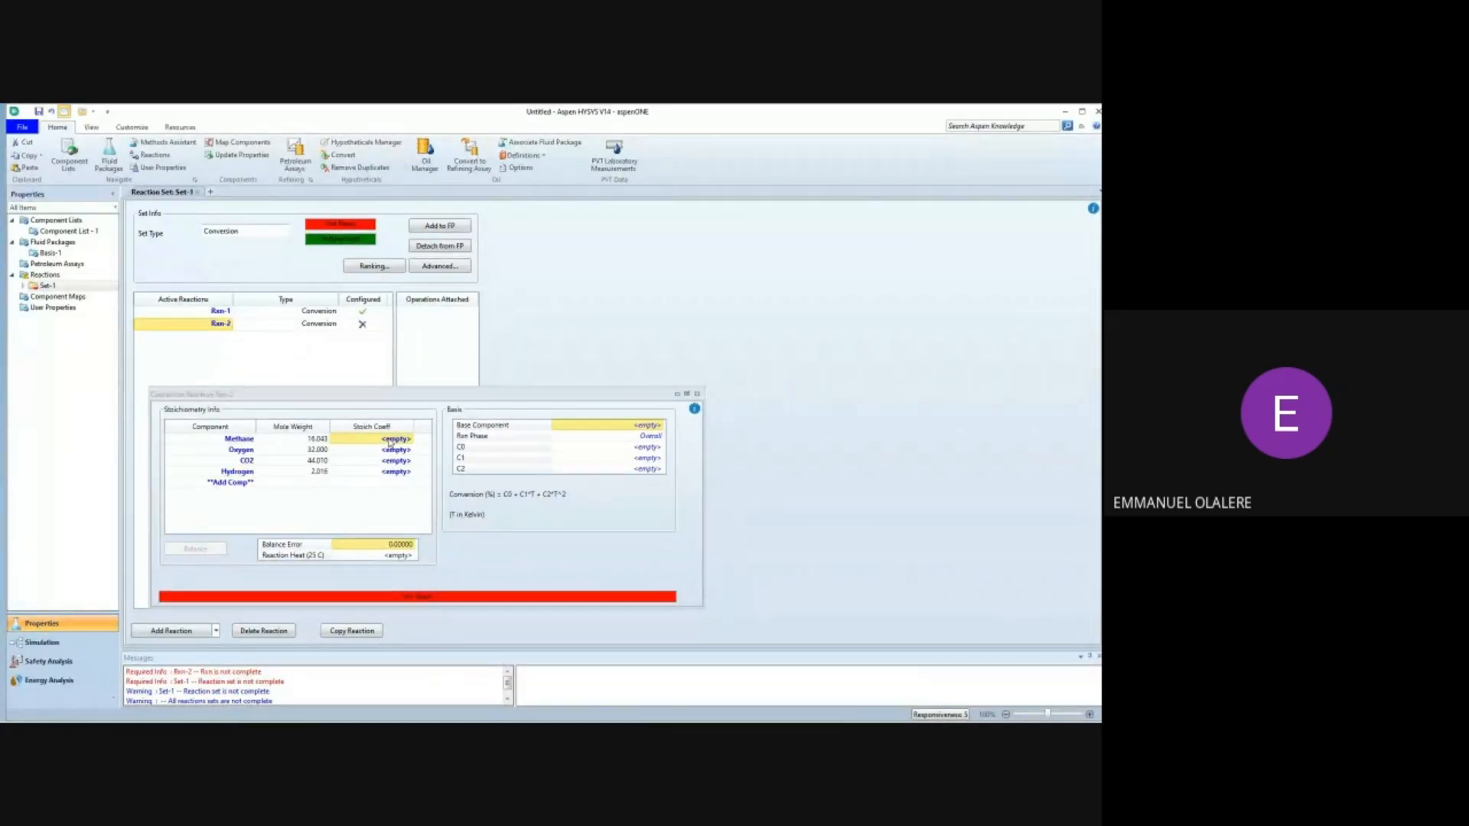
{"action": "type", "text": "-"}
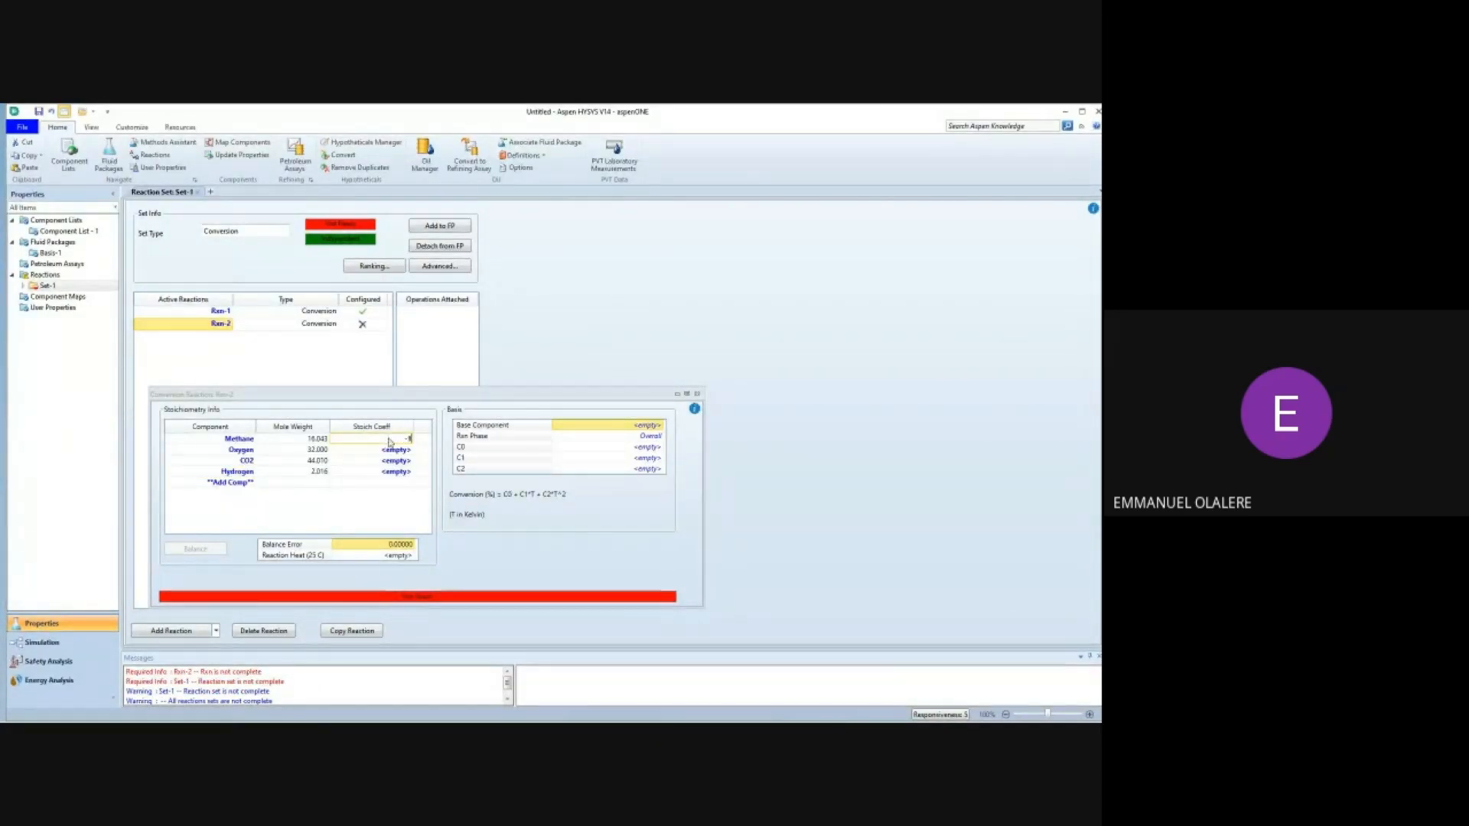
{"action": "type", "text": "1"}
{"action": "key", "text": "Return"}
{"action": "type", "text": "-2"}
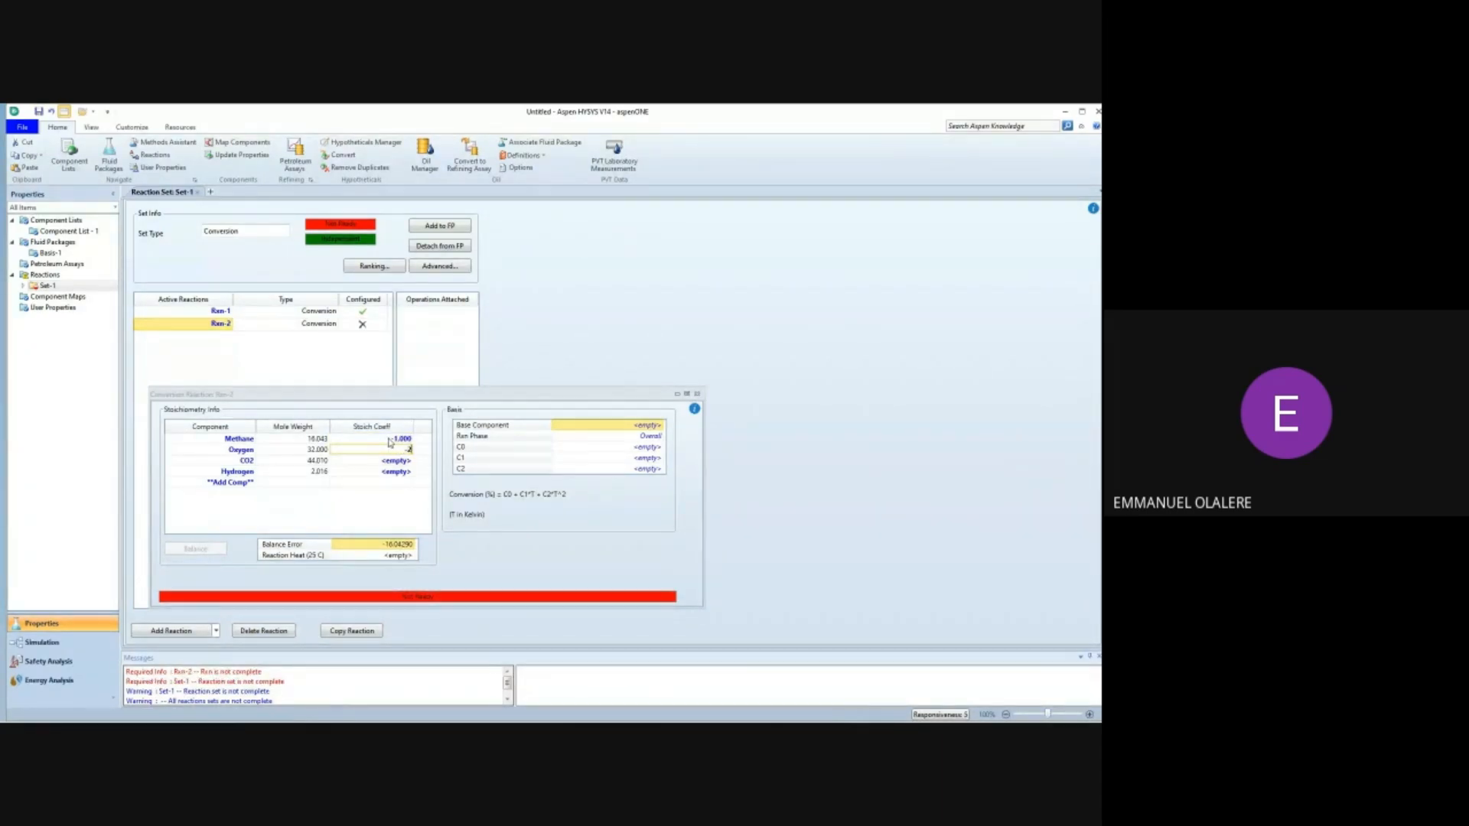
{"action": "key", "text": "BackSpace"}
{"action": "type", "text": "1"}
{"action": "key", "text": "Return"}
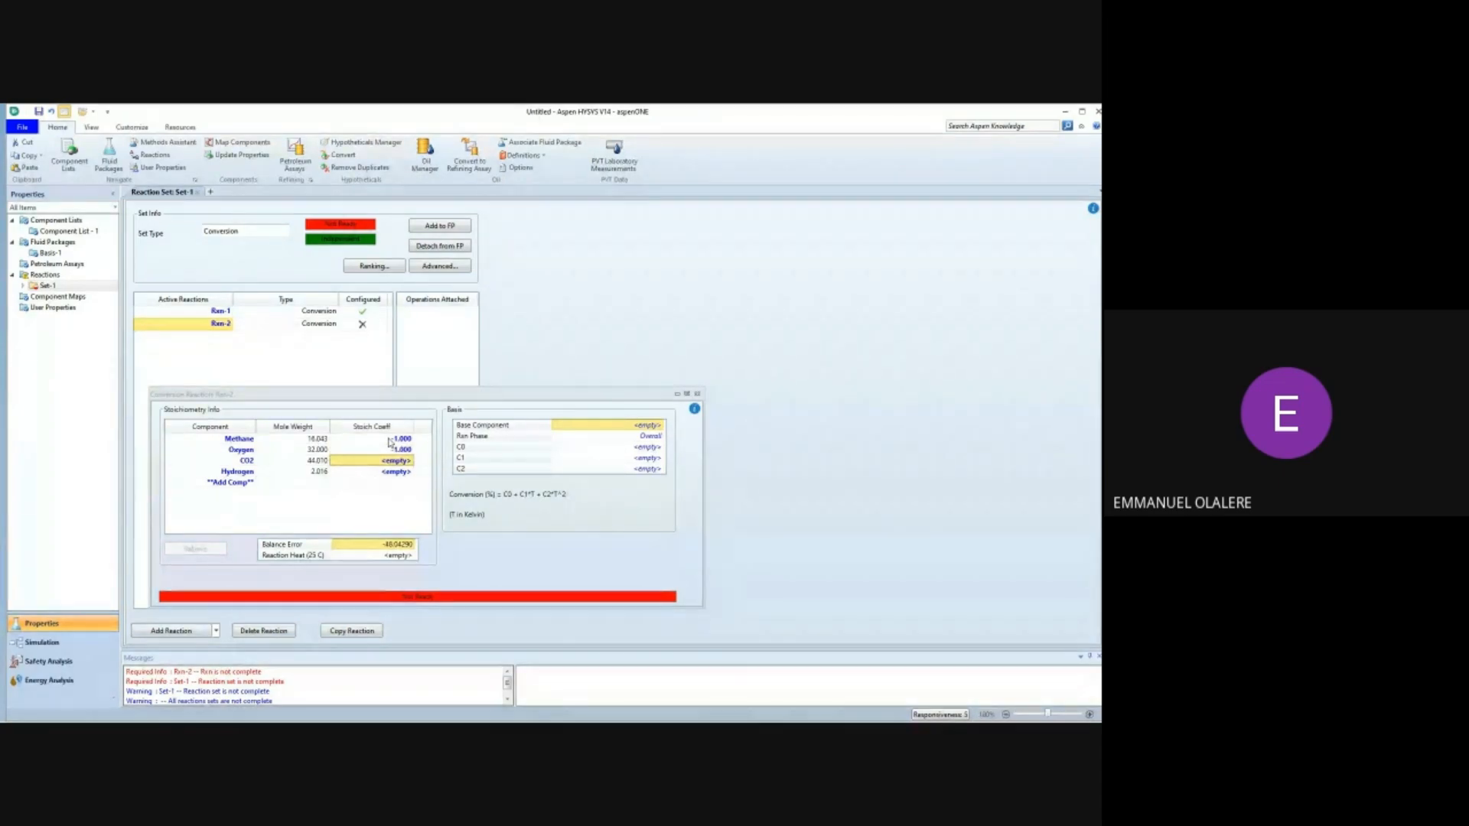
{"action": "type", "text": "1"}
{"action": "key", "text": "Return"}
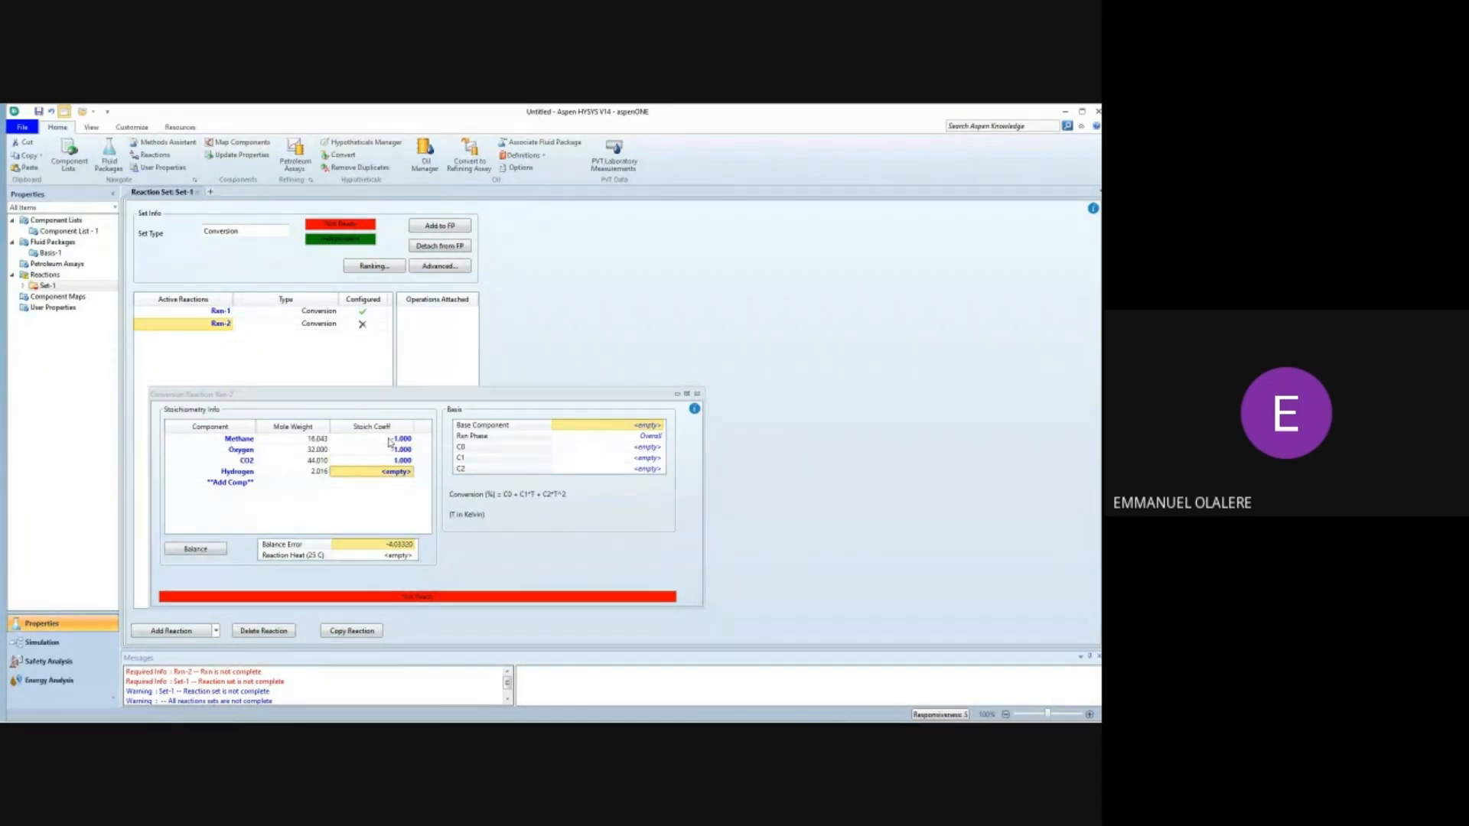
{"action": "type", "text": "2"}
{"action": "key", "text": "Return"}
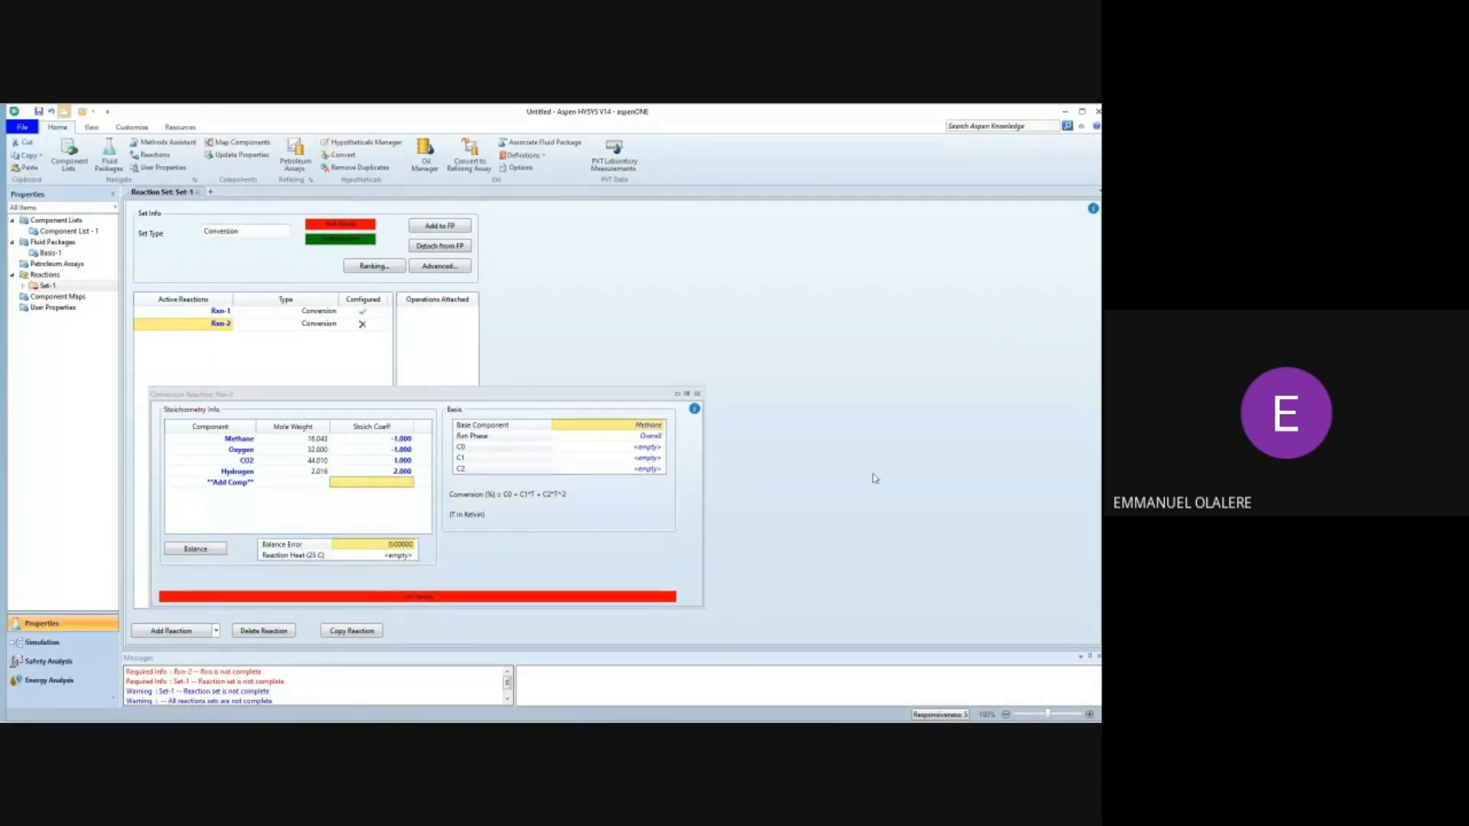
Set Rxn-2's reaction phase to VapourPhase and its C0 conversion value to 60, and close the reaction.
{"action": "left_click", "coordinate": [661, 438]}
{"action": "left_click", "coordinate": [660, 436]}
{"action": "left_click", "coordinate": [634, 465]}
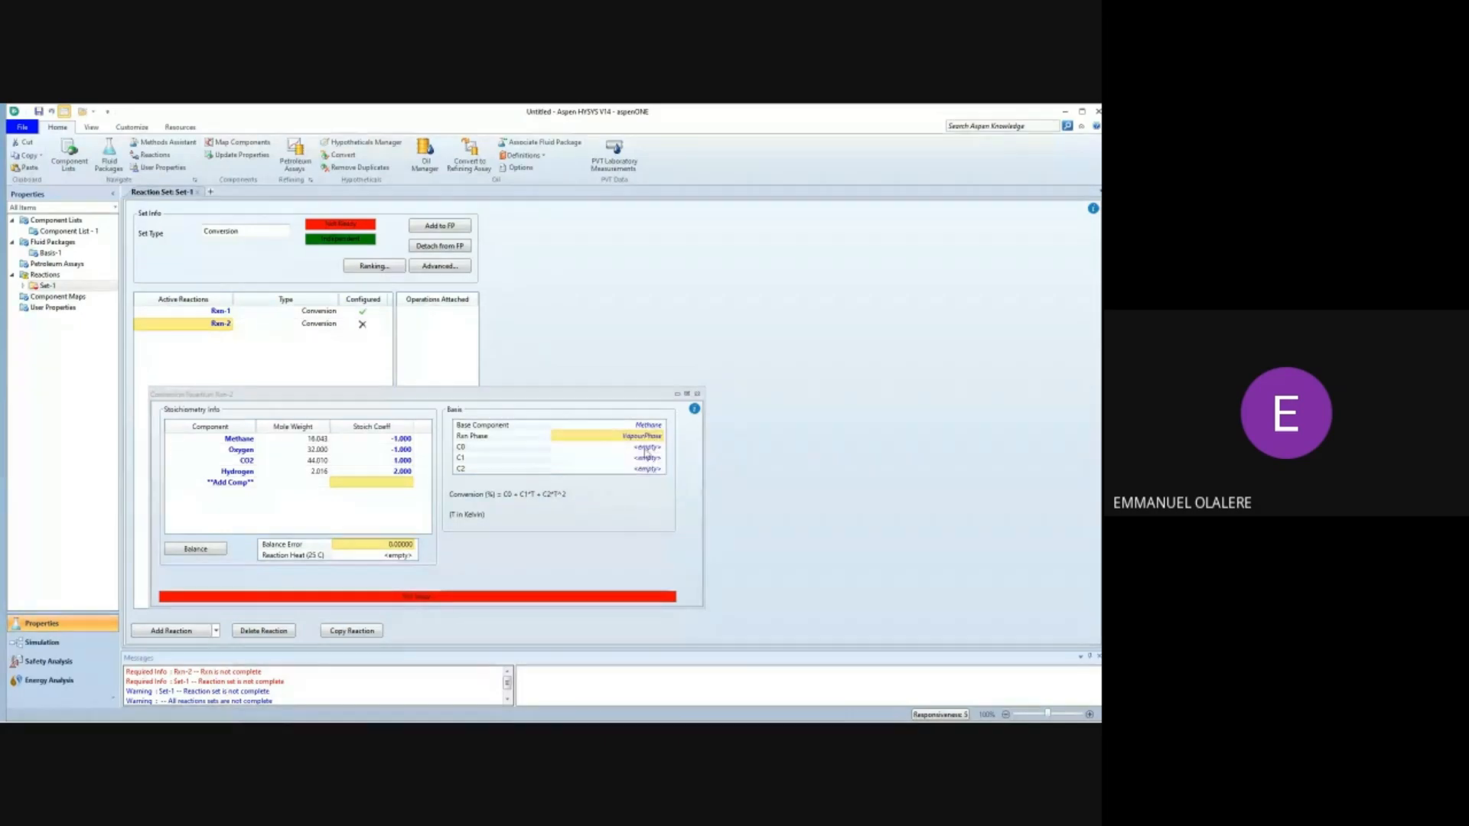
{"action": "left_click", "coordinate": [647, 448]}
{"action": "type", "text": "40"}
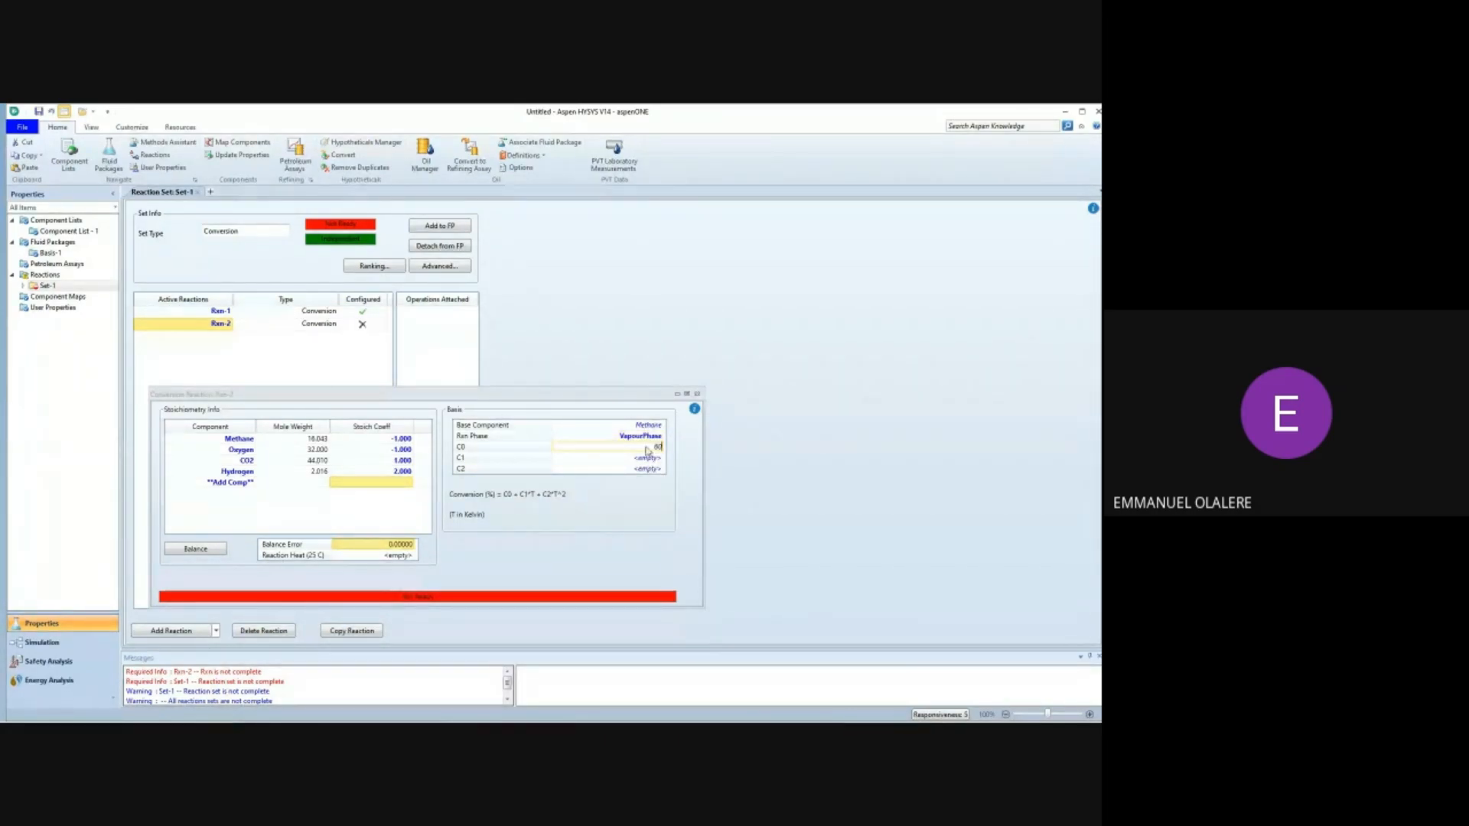
{"action": "key", "text": "Return"}
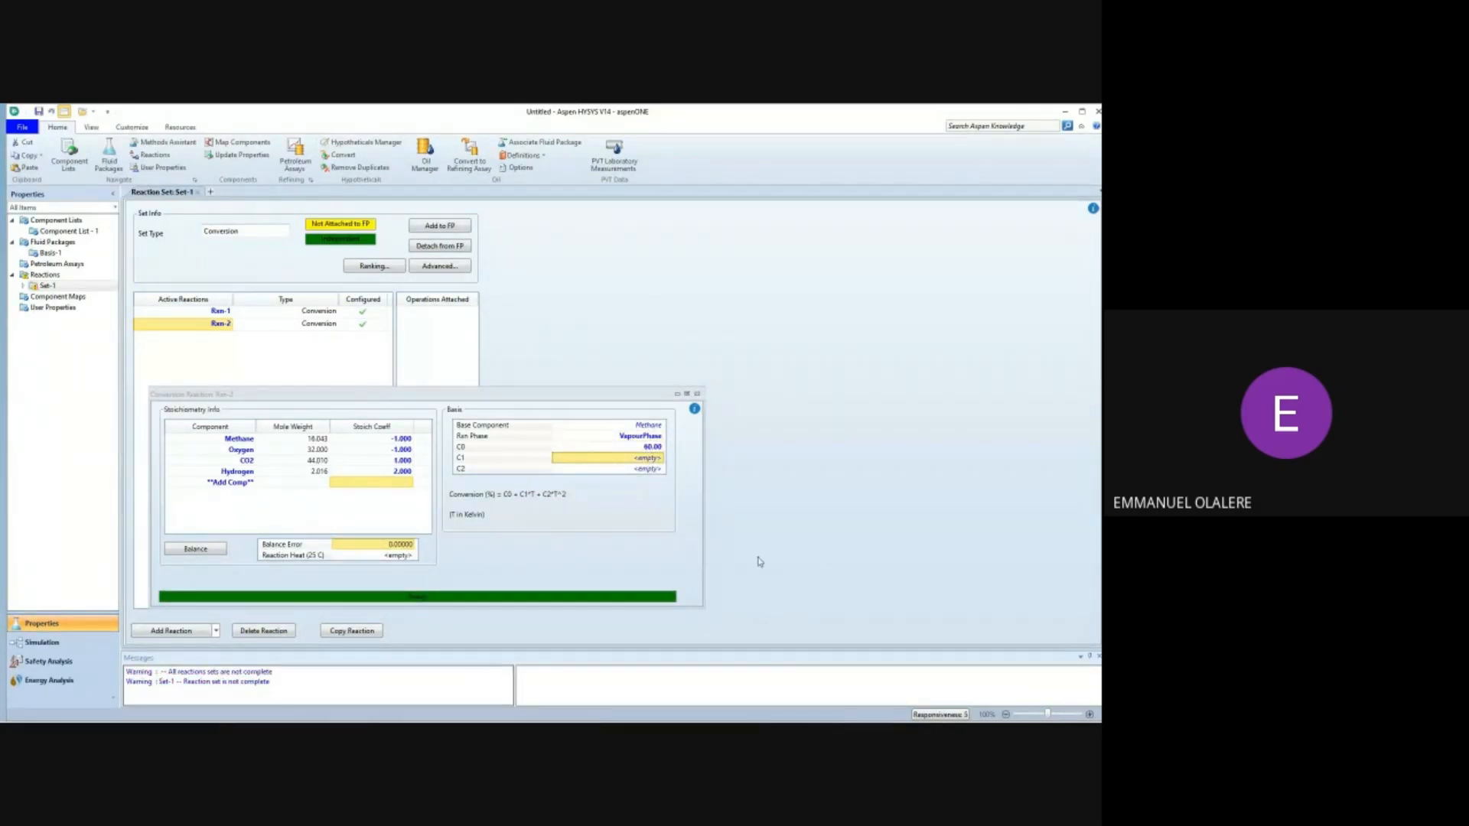
{"action": "left_click", "coordinate": [696, 394]}
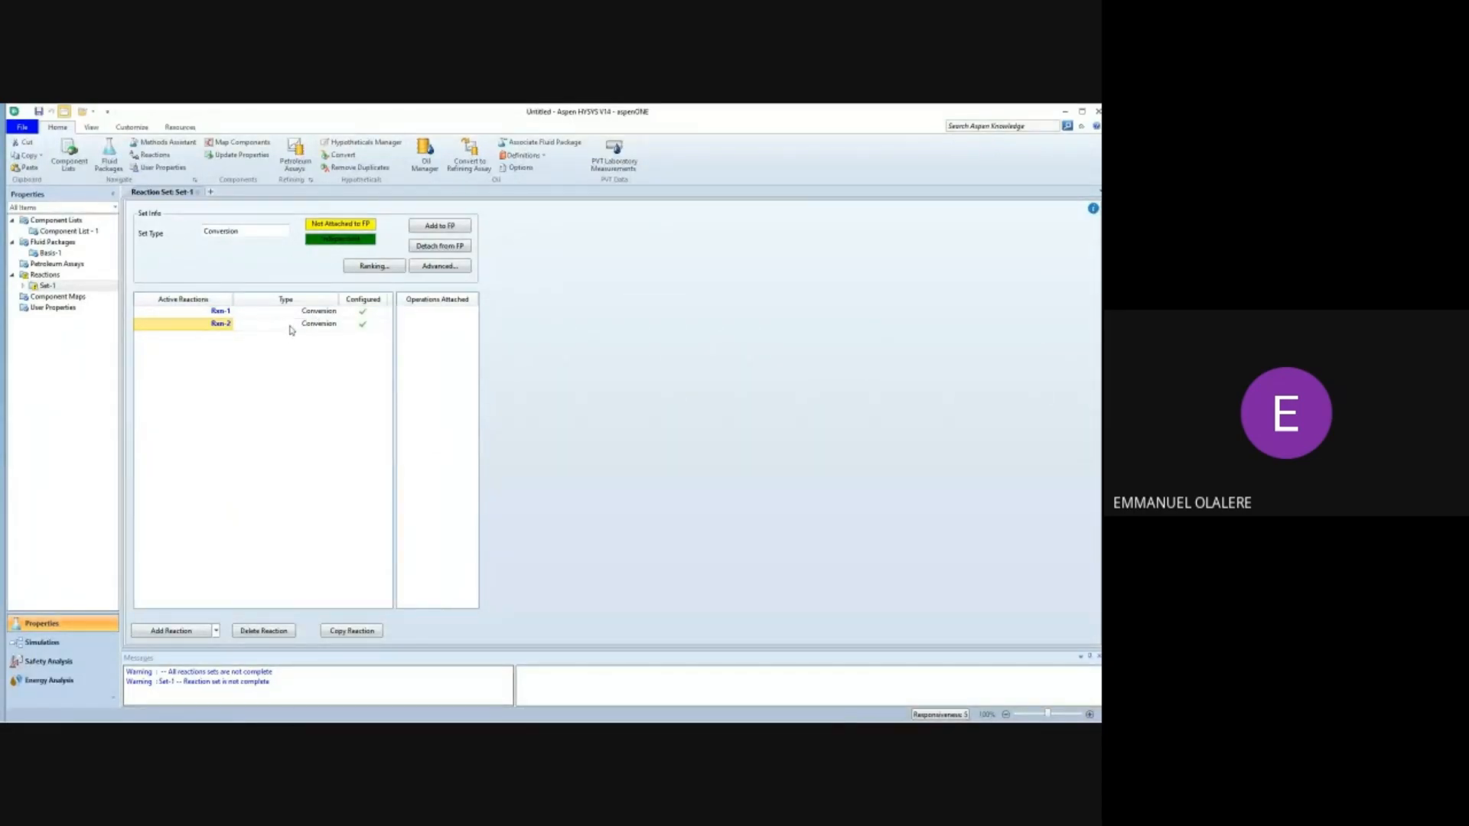
Attach reaction set Set-1 to the Peng-Robinson fluid package Basis-1.
{"action": "left_click", "coordinate": [455, 228]}
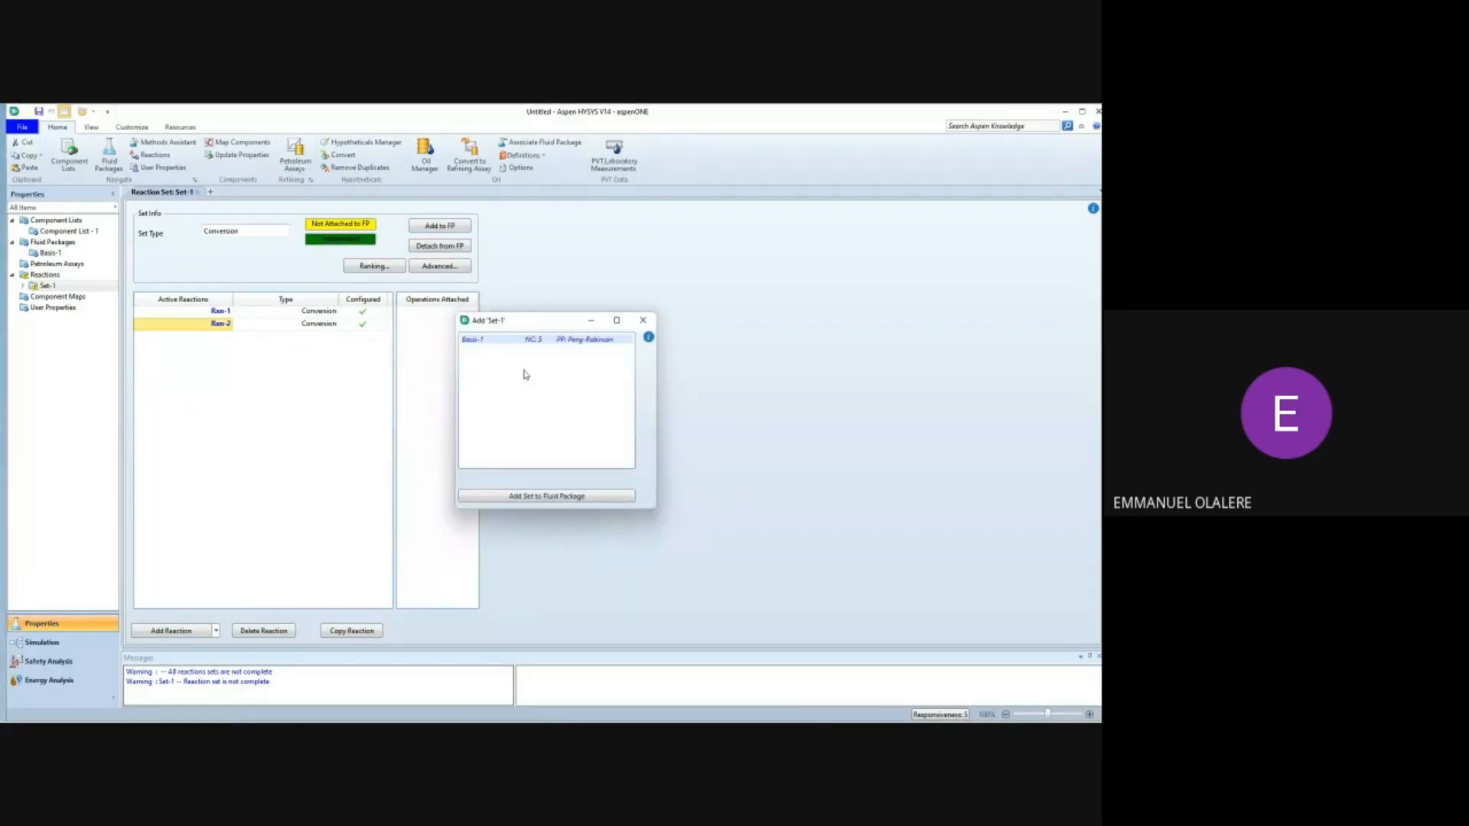
{"action": "left_click", "coordinate": [567, 500]}
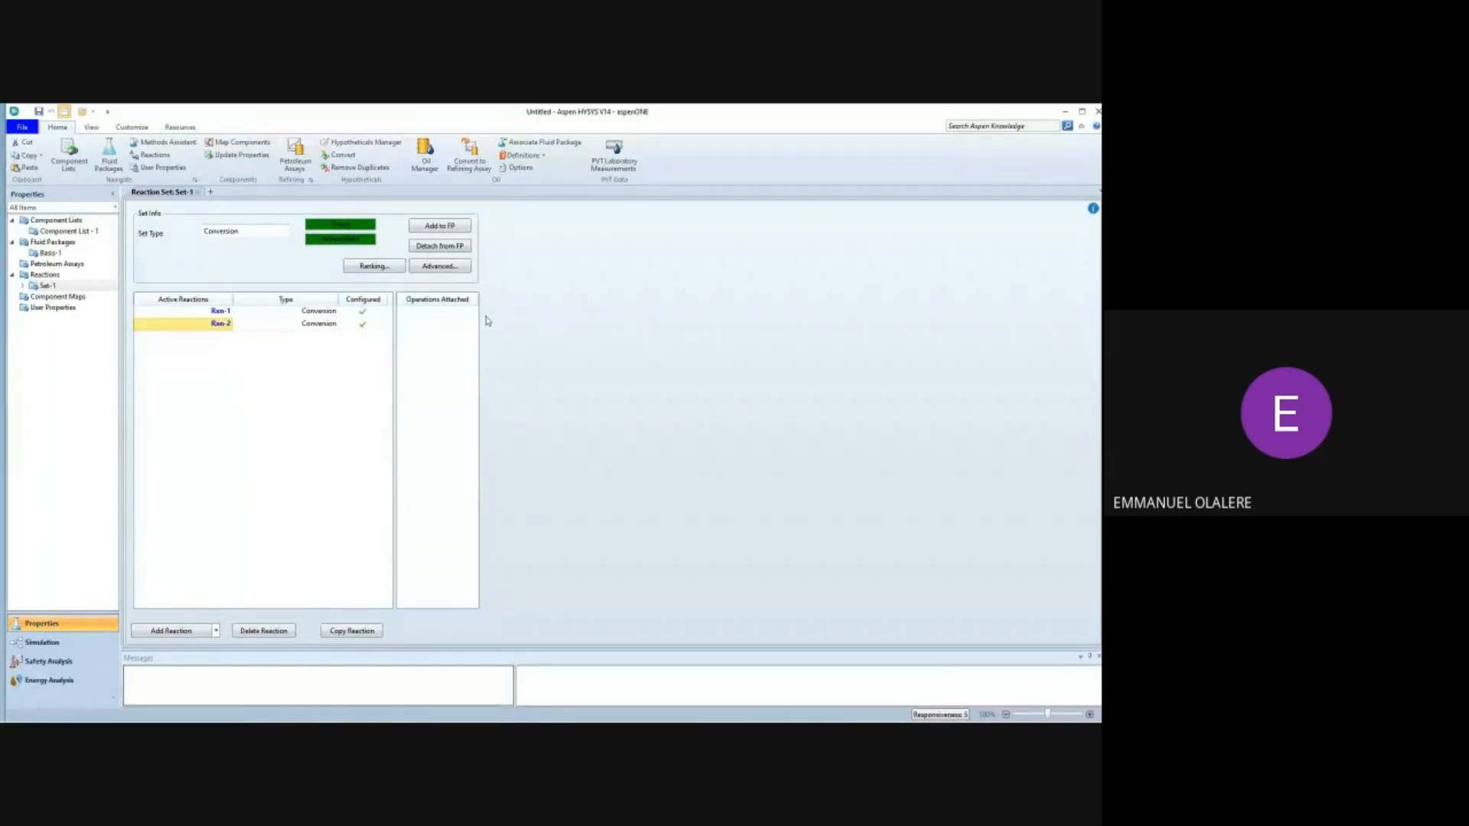
View the simulation flowsheet with the model palette closed and return to the properties environment.
{"action": "left_click", "coordinate": [42, 642]}
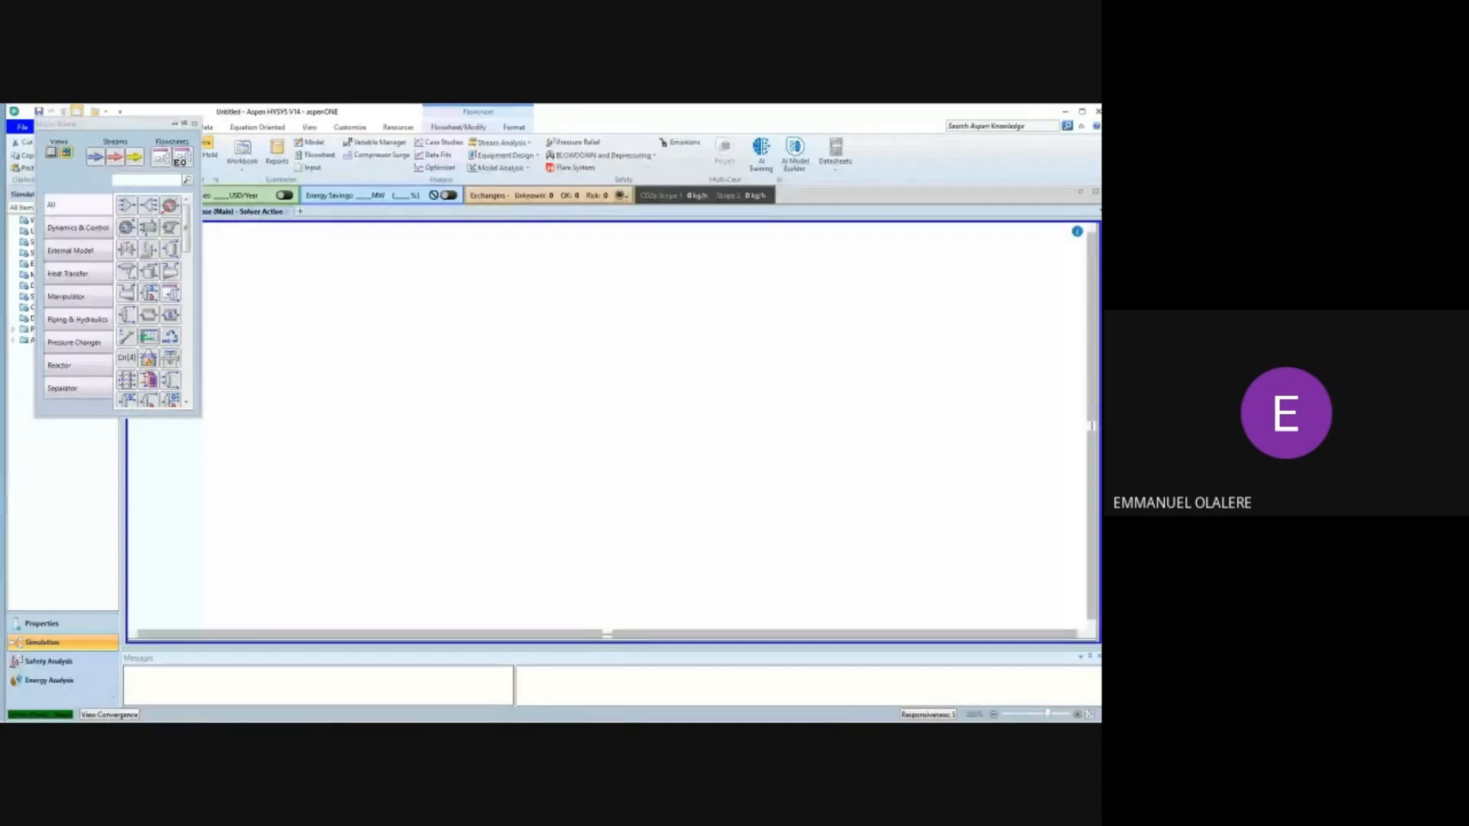
{"action": "left_click", "coordinate": [194, 123]}
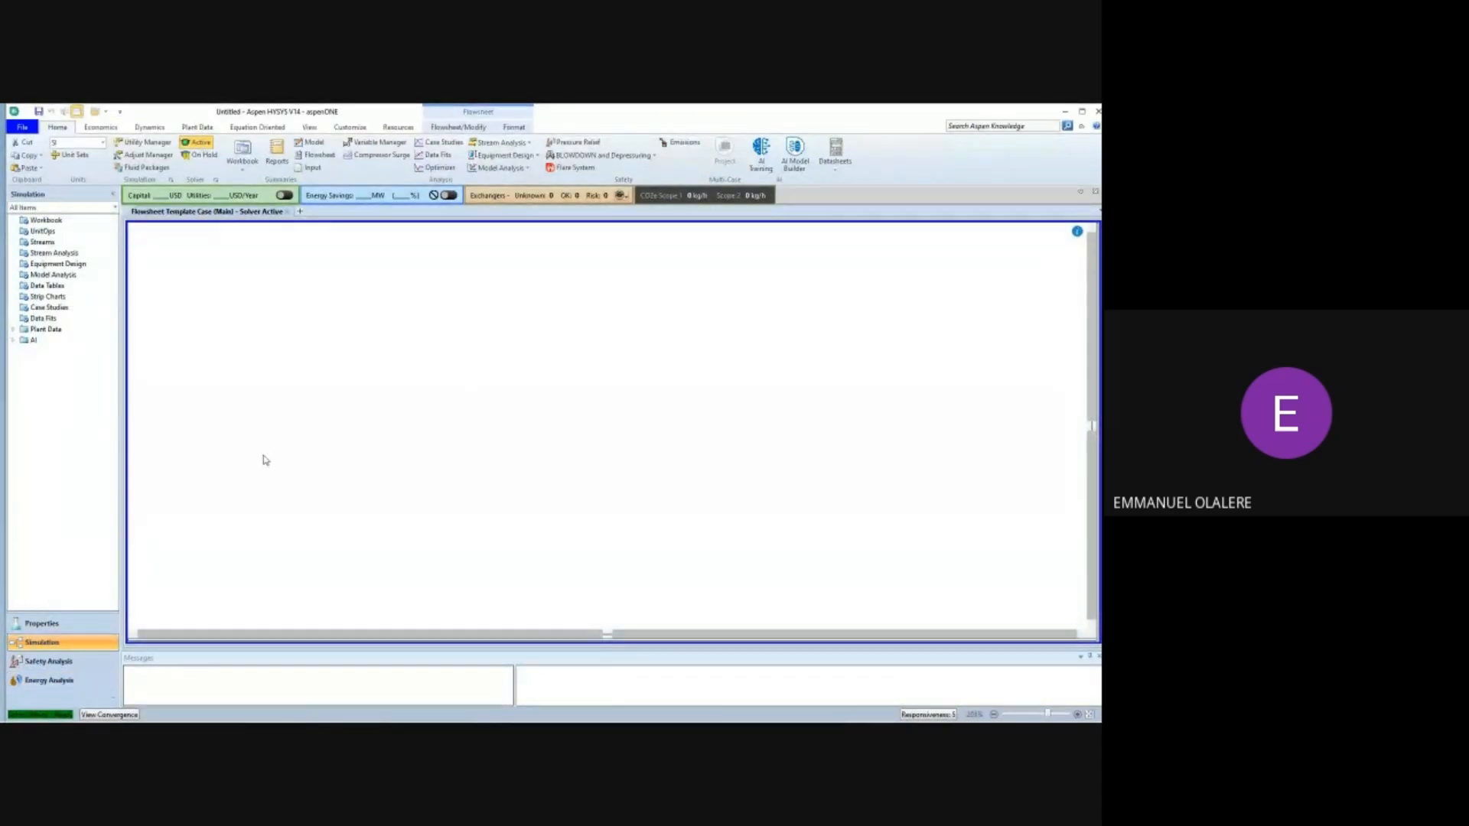
{"action": "left_click", "coordinate": [54, 631]}
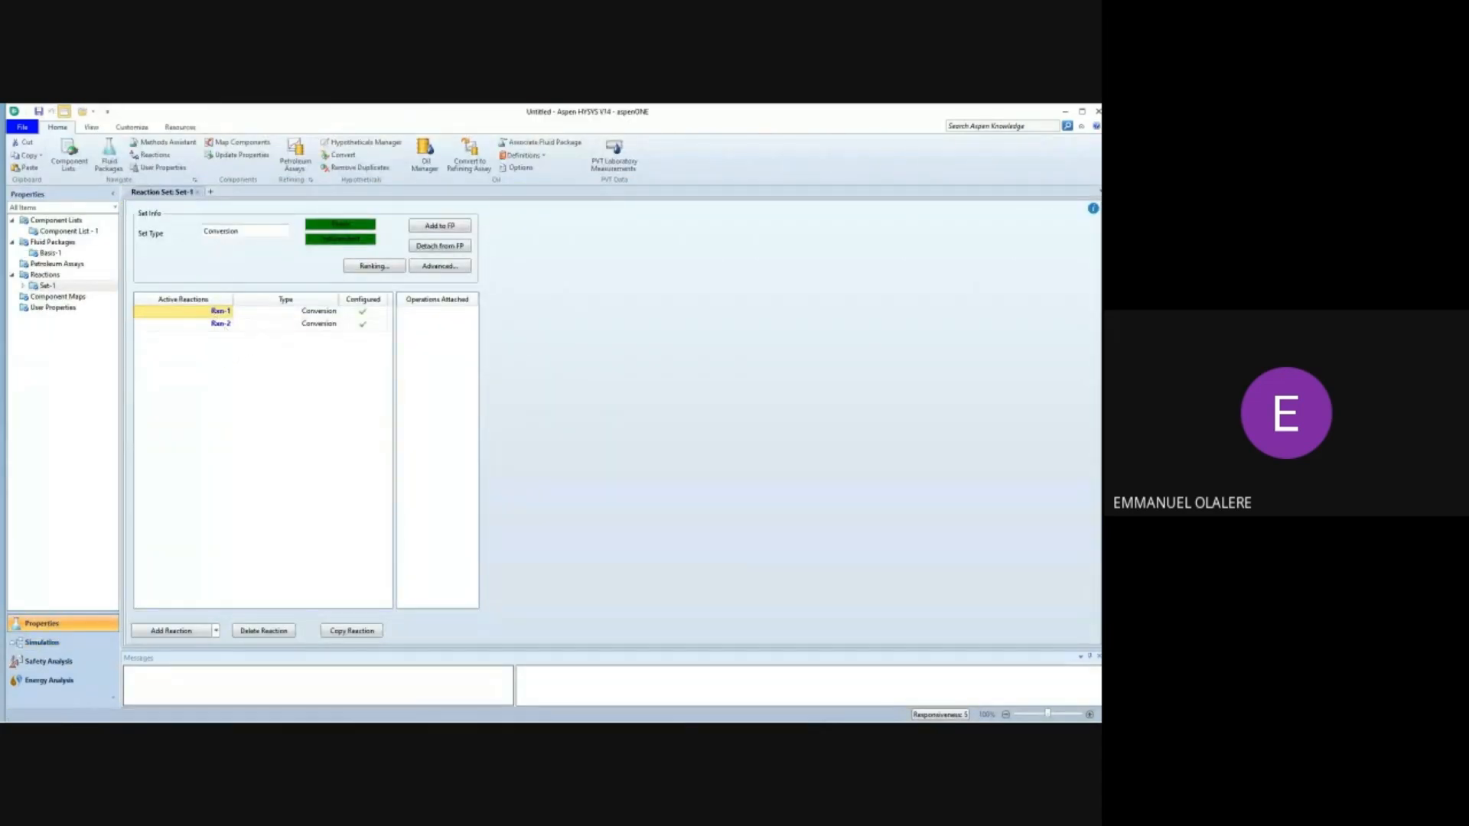
Add Nitrogen to Component List - 1 by searching the pure components for n2.
{"action": "left_click", "coordinate": [77, 231]}
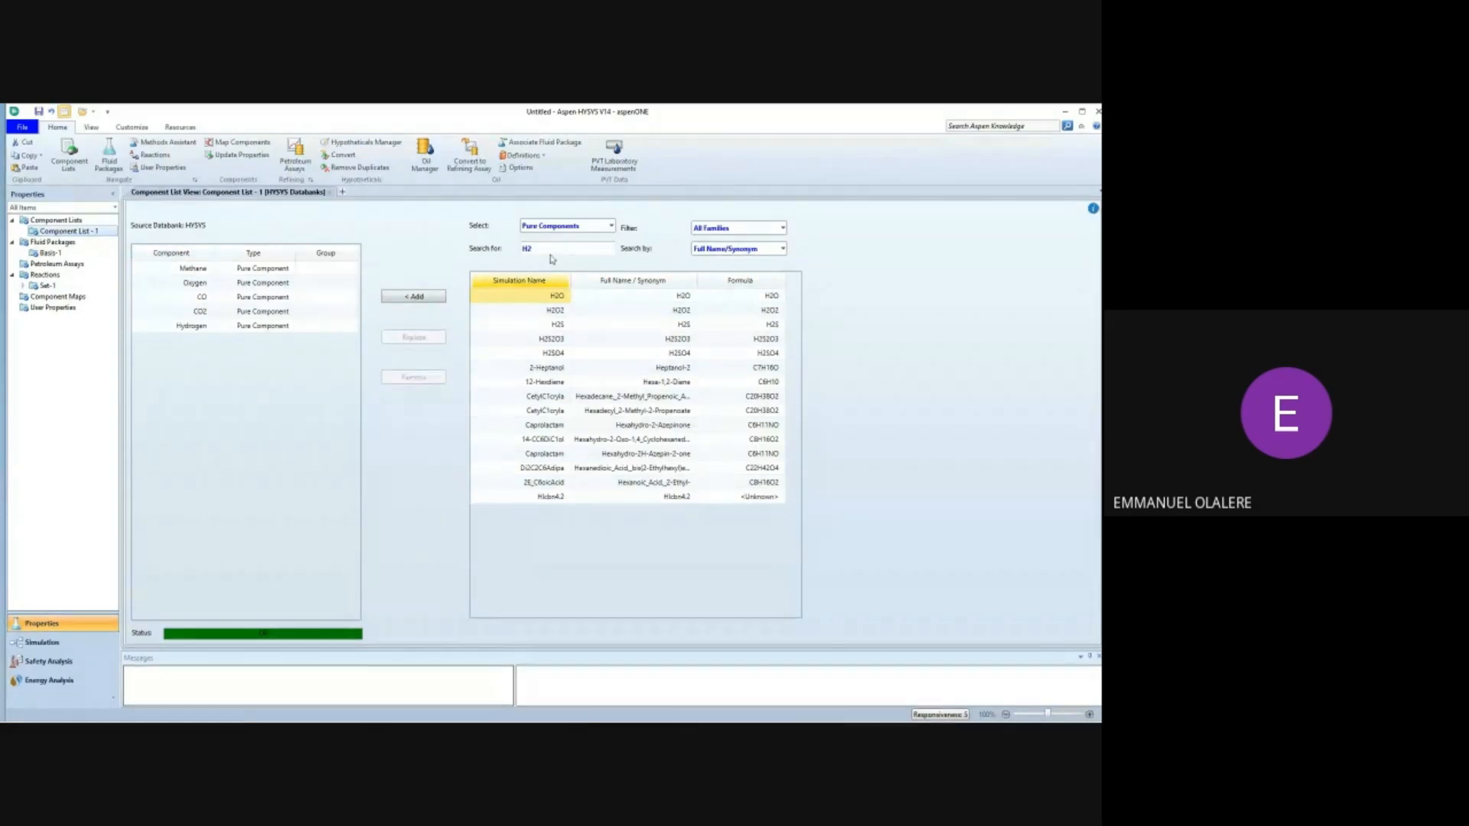
{"action": "left_click", "coordinate": [542, 253]}
{"action": "key", "text": "BackSpace"}
{"action": "key", "text": "BackSpace"}
{"action": "type", "text": "n2"}
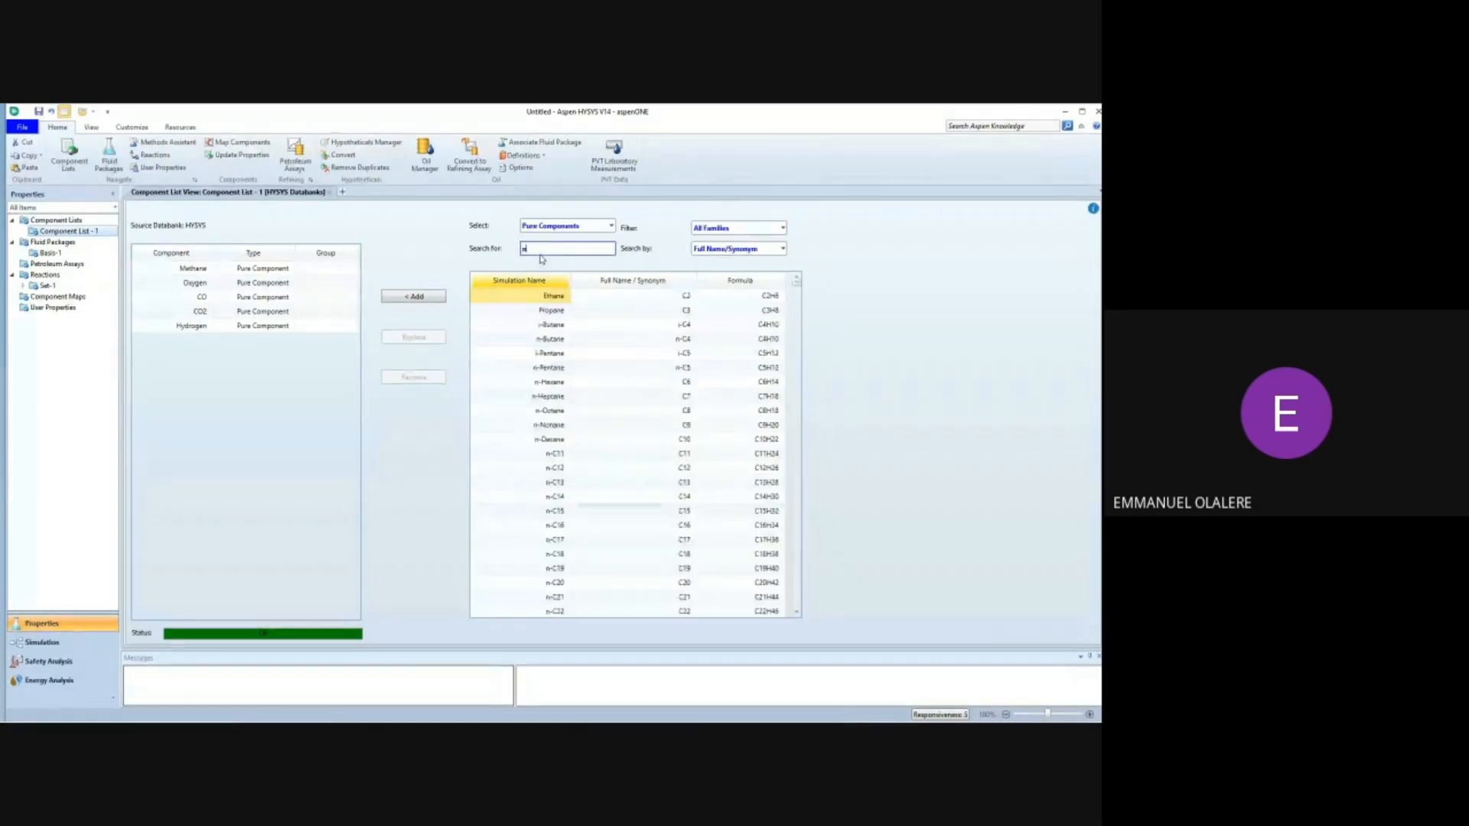
{"action": "left_click", "coordinate": [397, 300]}
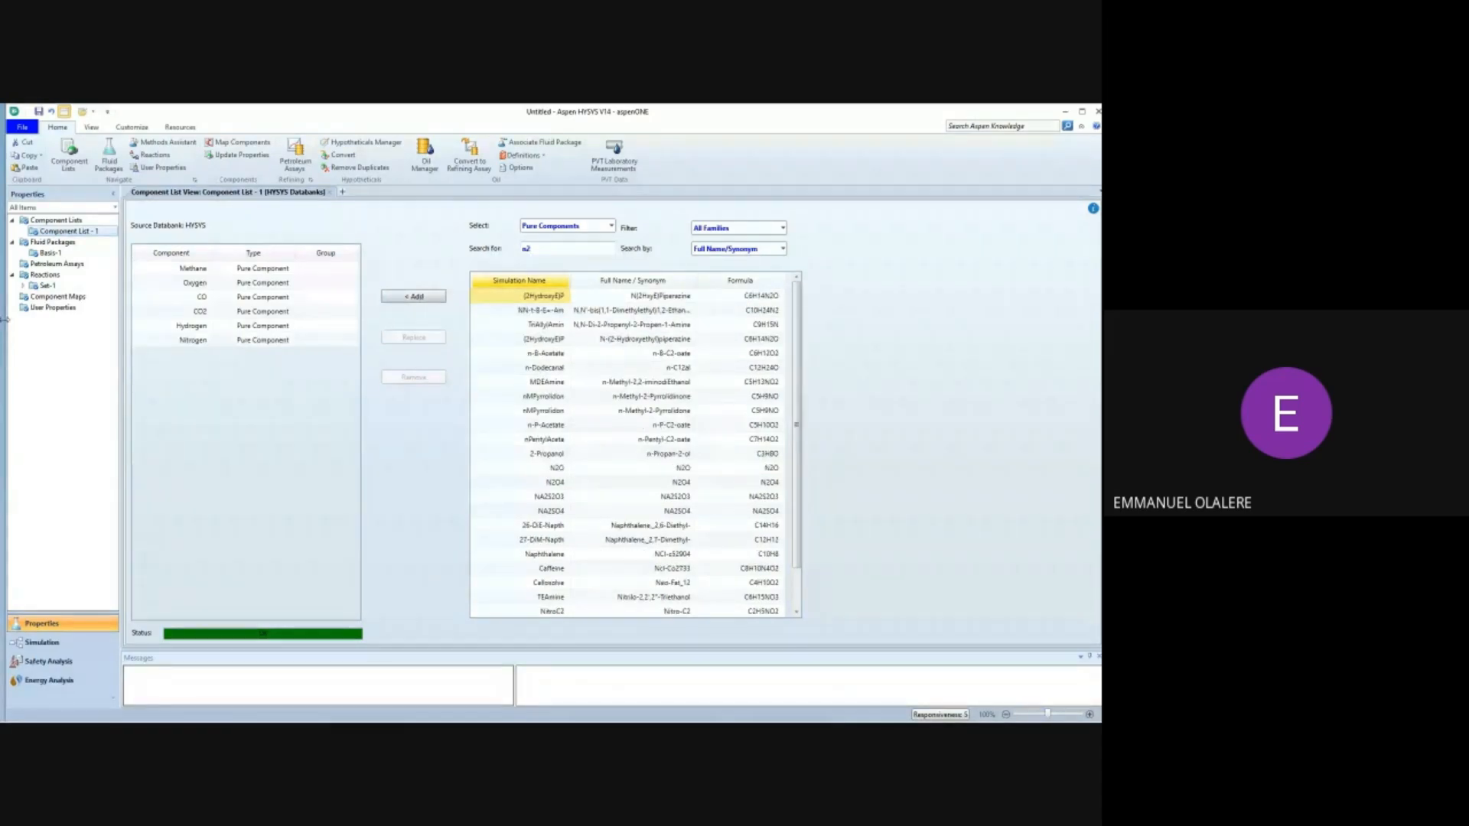
Place two material streams on the simulation flowsheet, one below the other.
{"action": "left_click", "coordinate": [42, 643]}
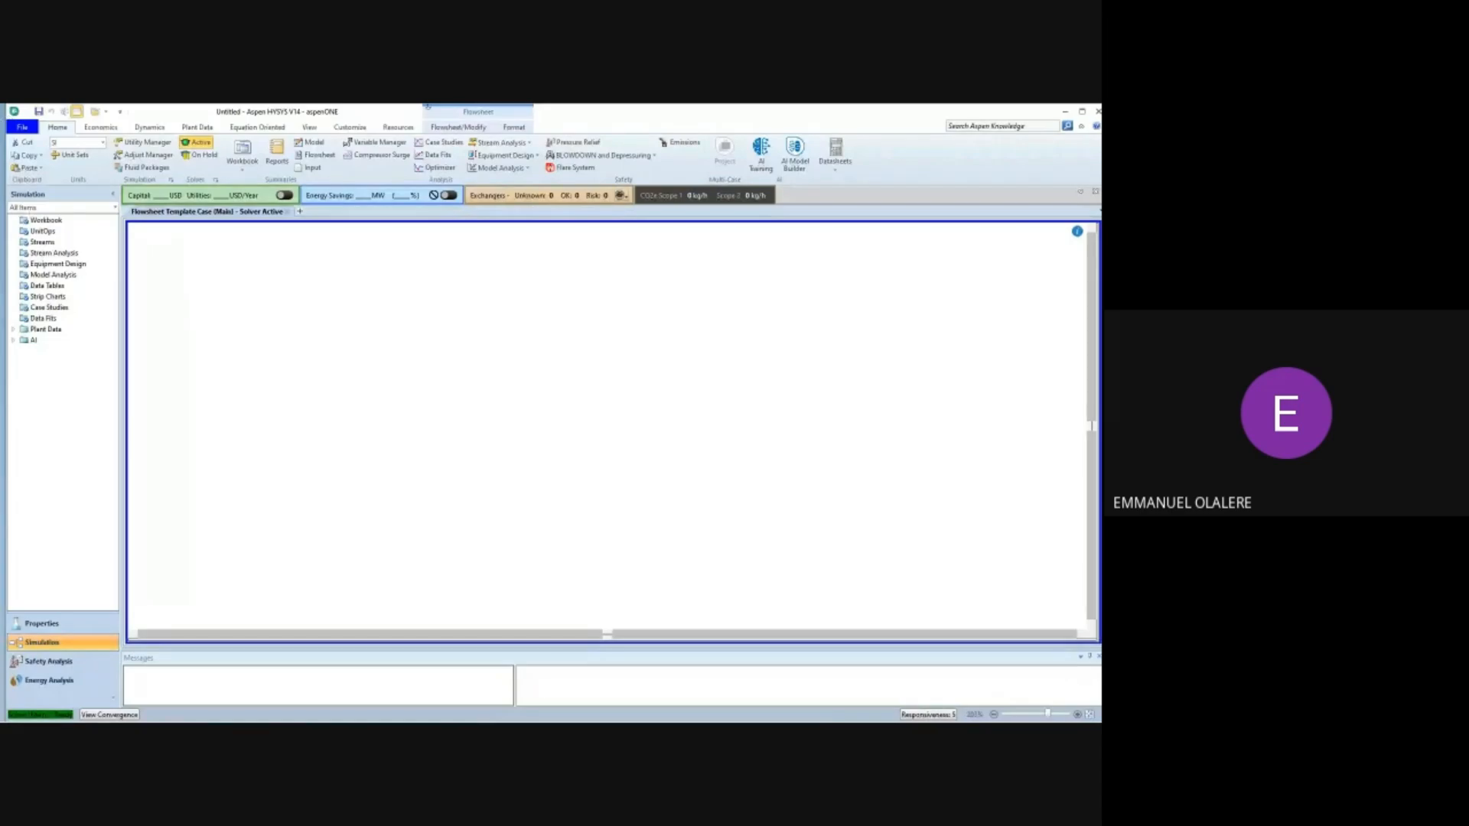
{"action": "left_click", "coordinate": [309, 127]}
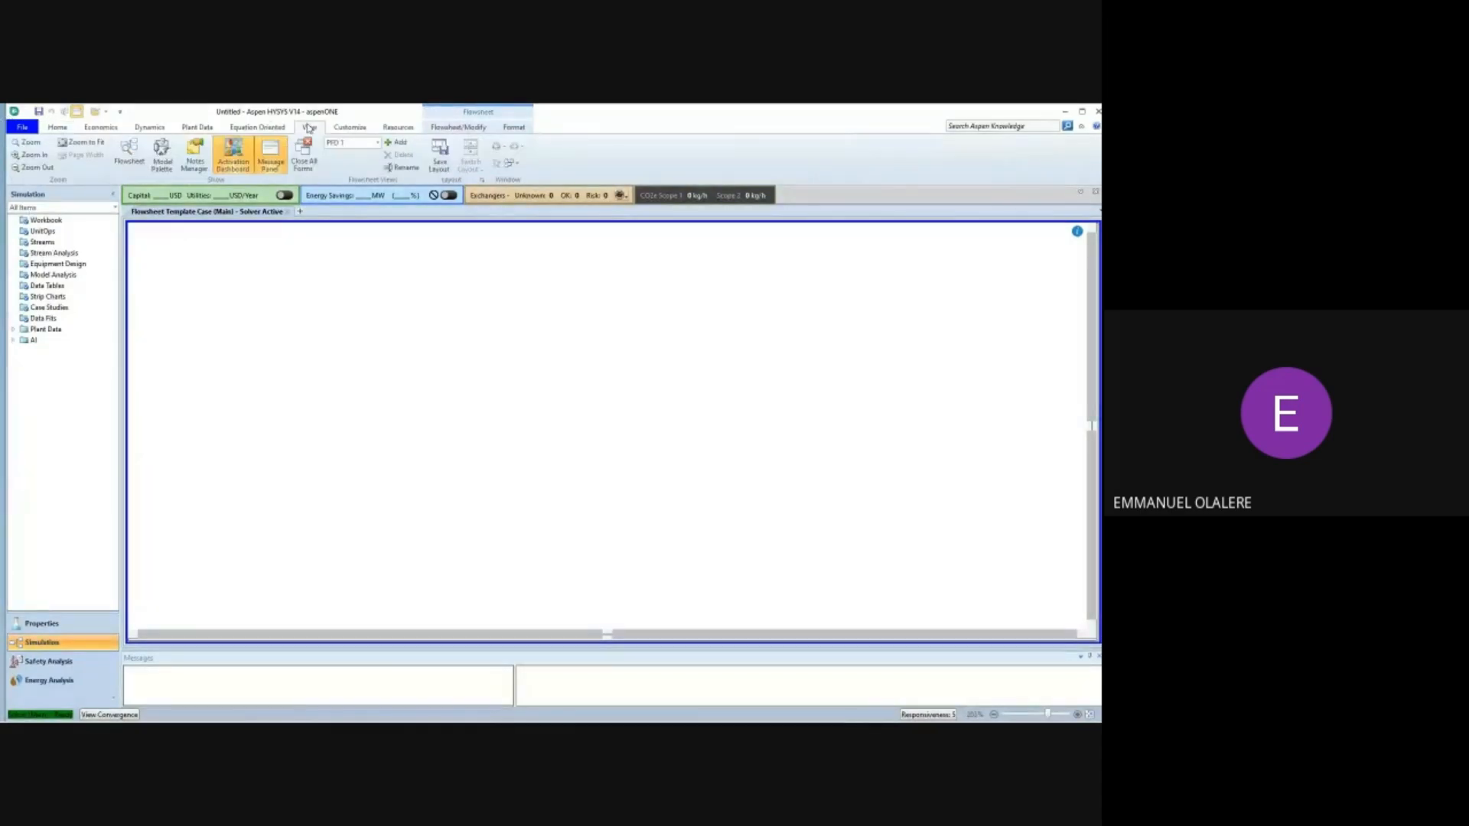
{"action": "left_click", "coordinate": [162, 165]}
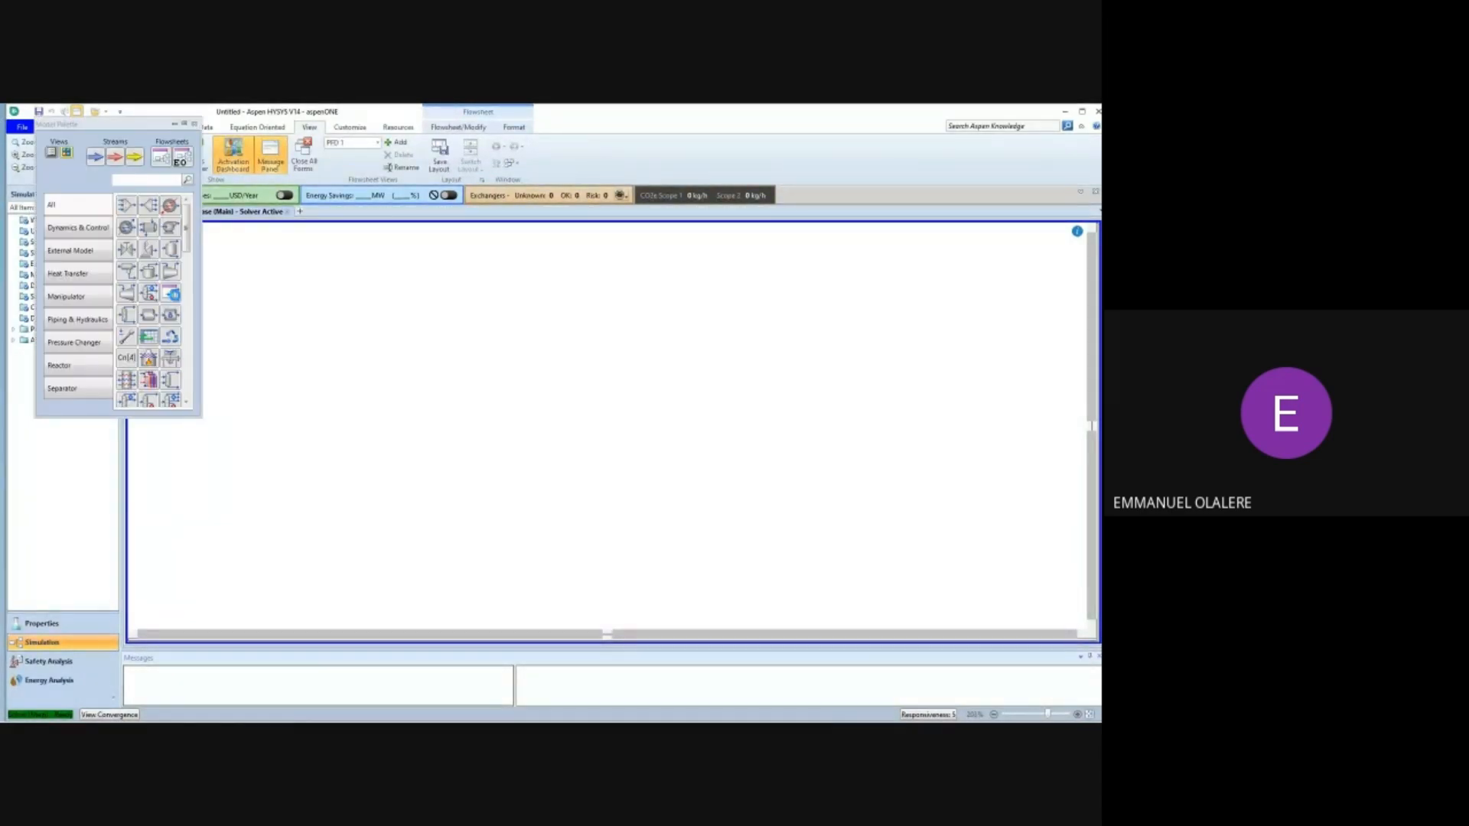
{"action": "left_click", "coordinate": [93, 159]}
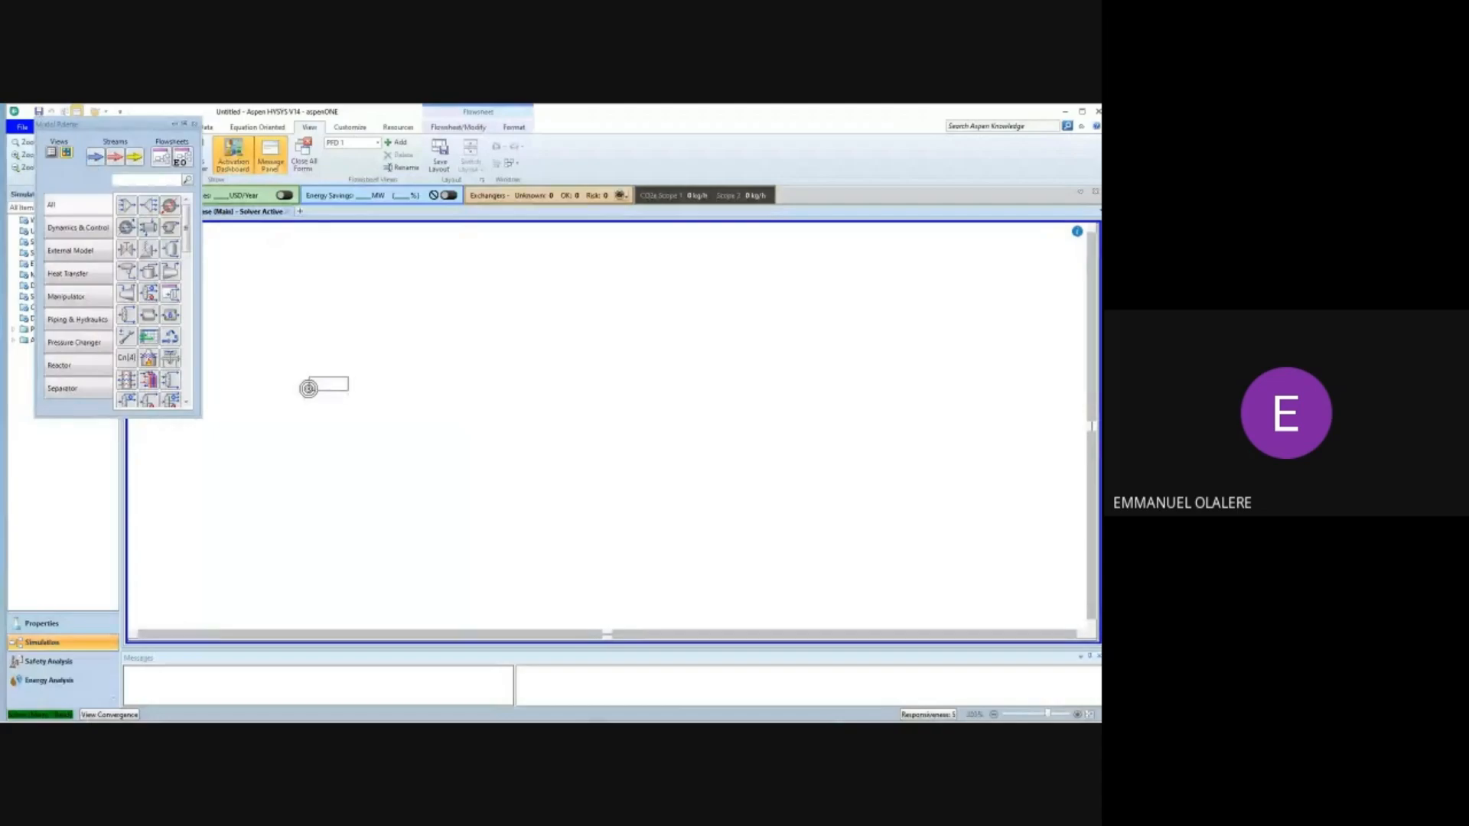
{"action": "left_click", "coordinate": [292, 324]}
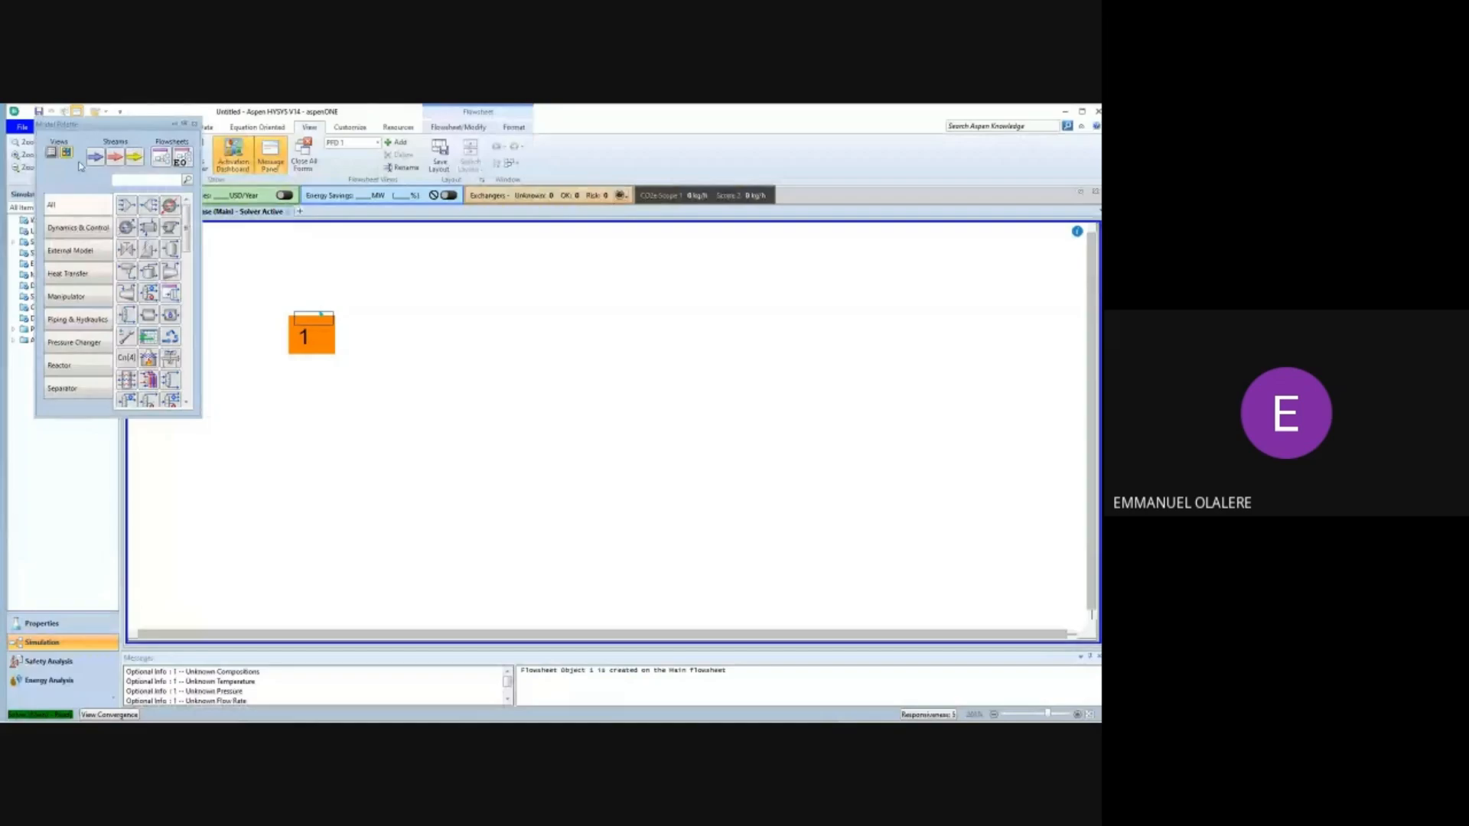
{"action": "left_click", "coordinate": [378, 483]}
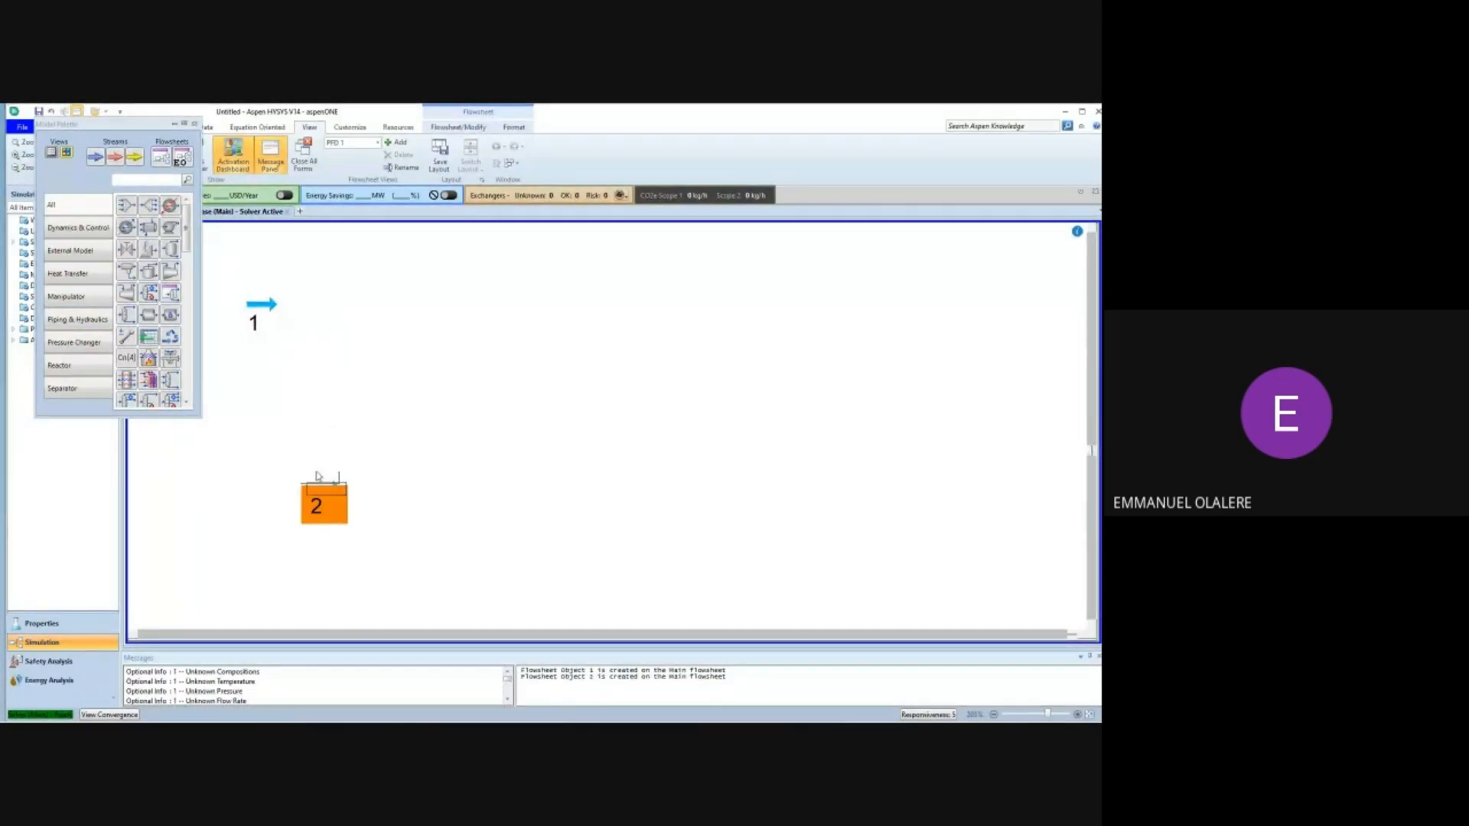
{"action": "left_click_drag", "start_coordinate": [322, 488], "coordinate": [258, 392]}
Rename the upper material stream as Metane and the lower one as Air.
{"action": "double_click", "coordinate": [257, 314]}
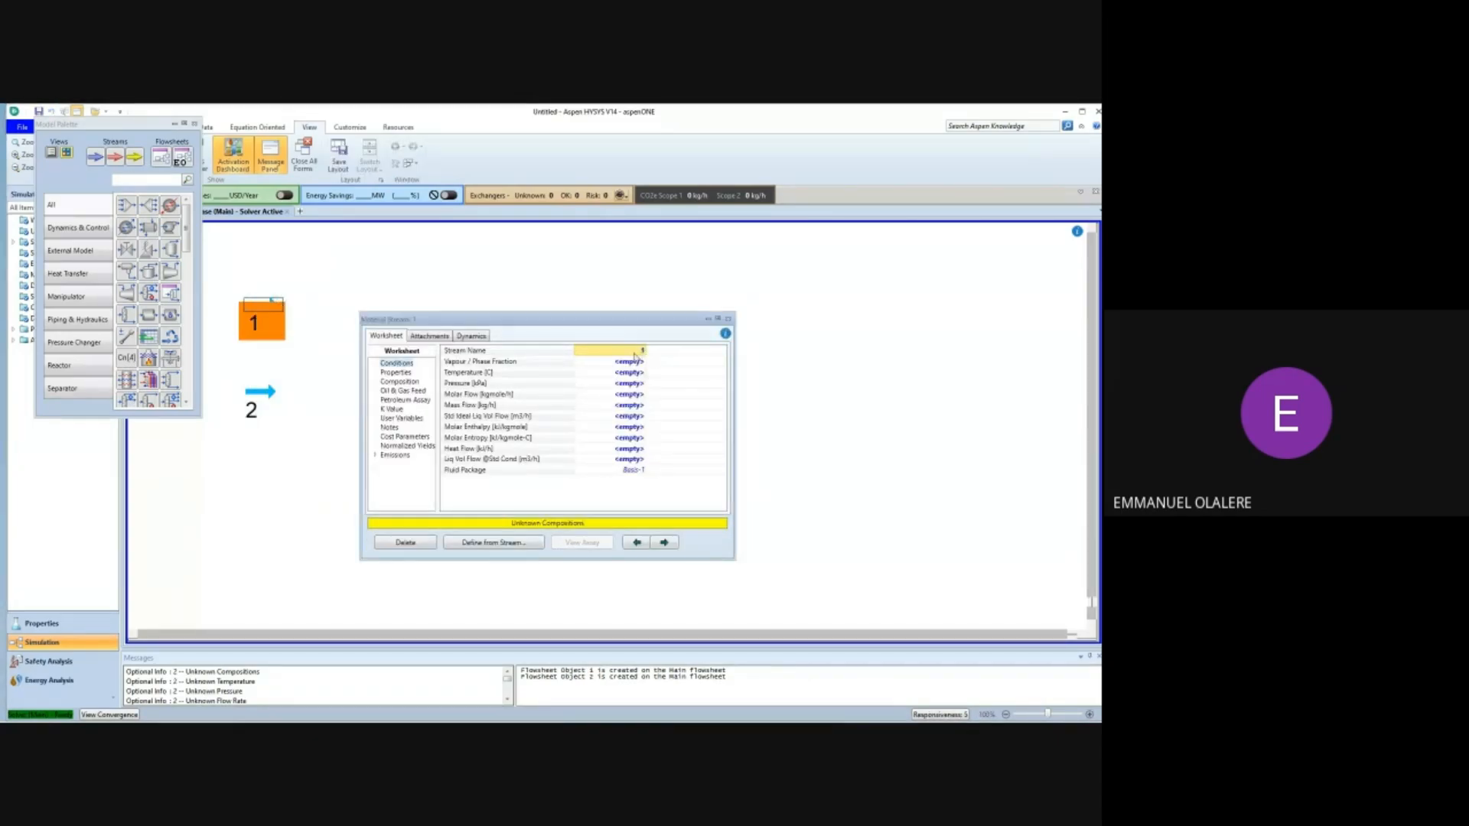
{"action": "left_click", "coordinate": [634, 353]}
{"action": "type", "text": "Metane"}
{"action": "key", "text": "Return"}
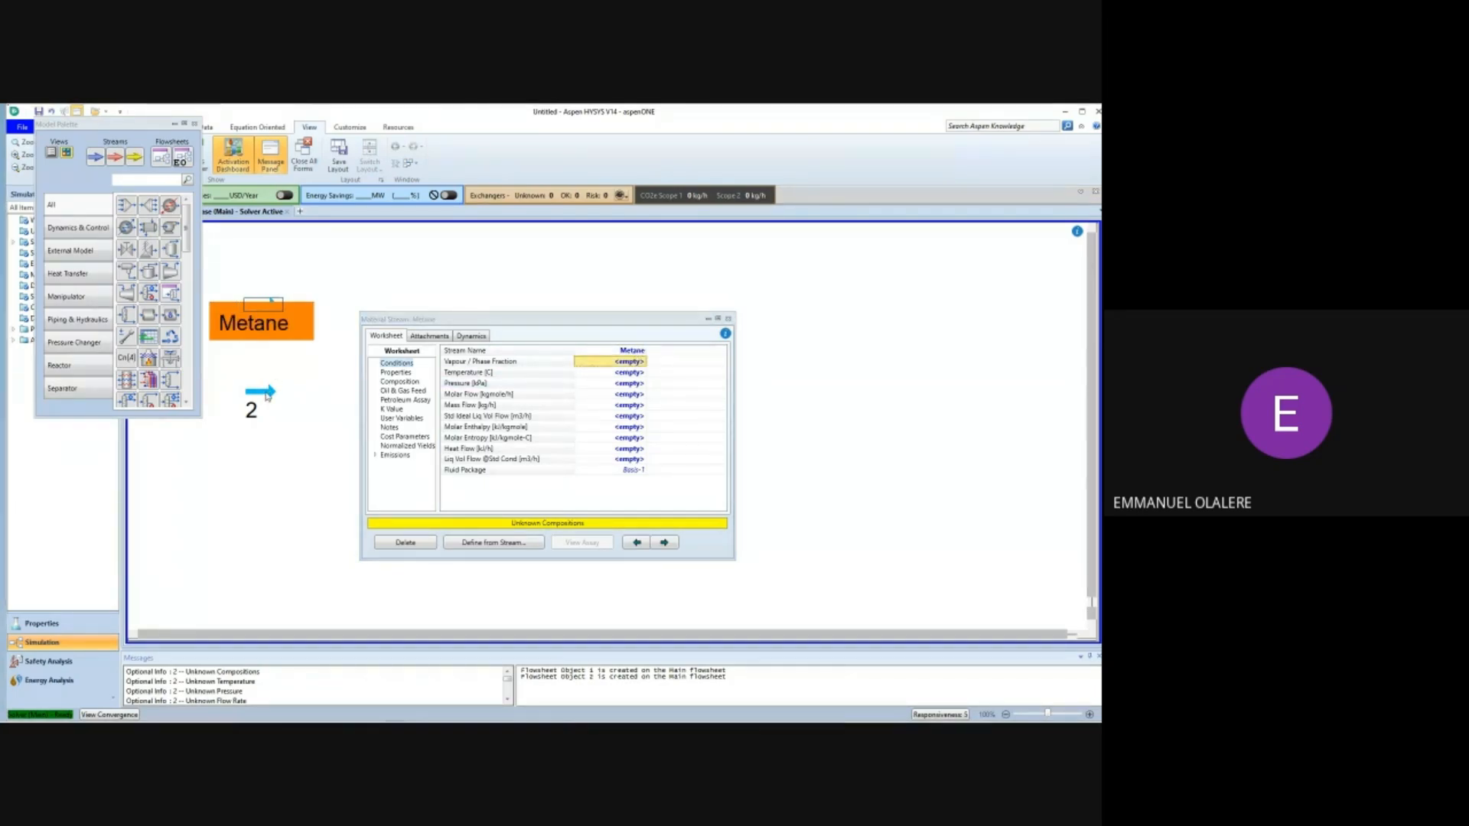
{"action": "double_click", "coordinate": [261, 391]}
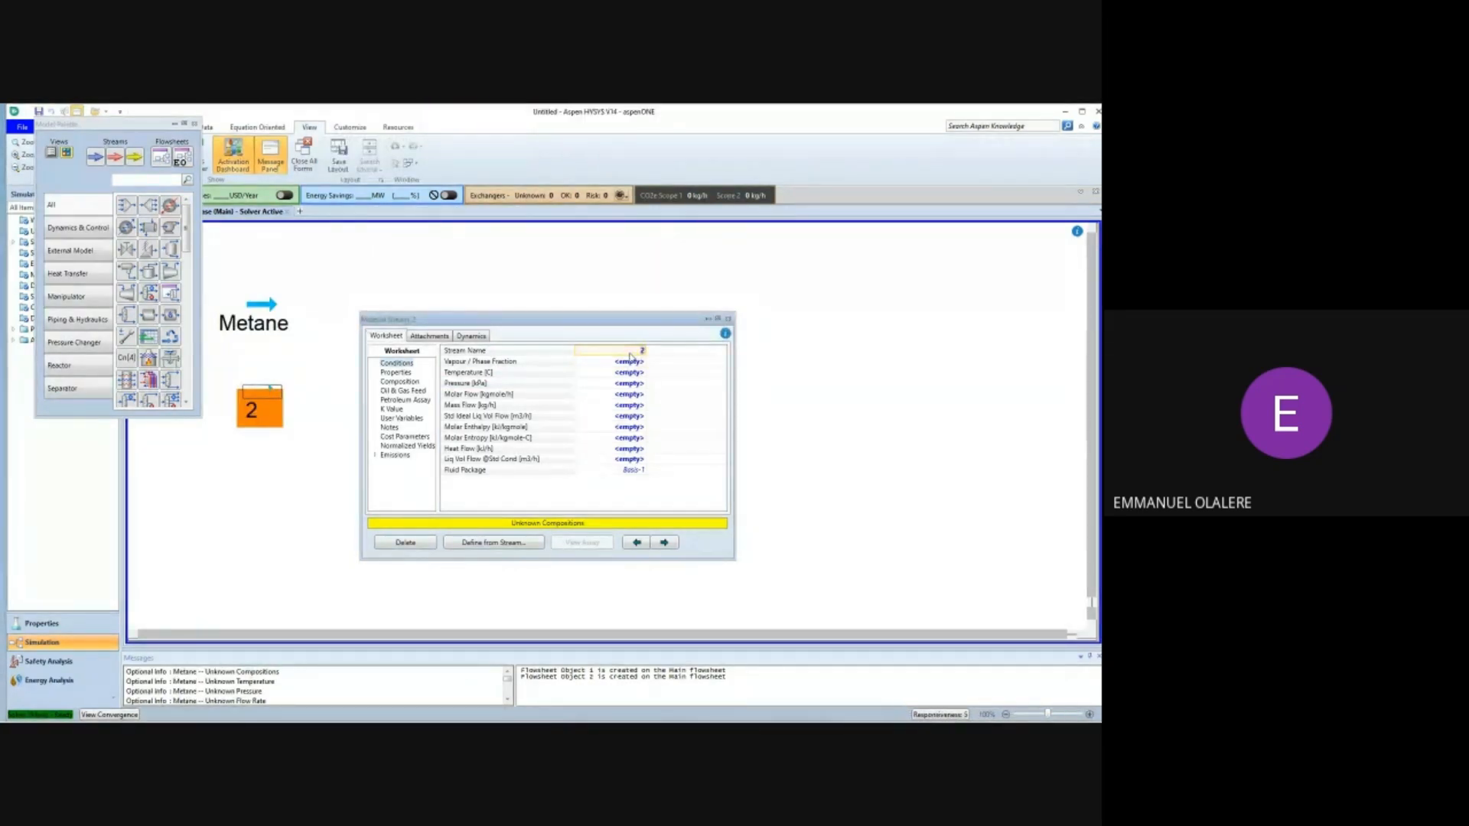
{"action": "type", "text": "air"}
{"action": "key", "text": "Return"}
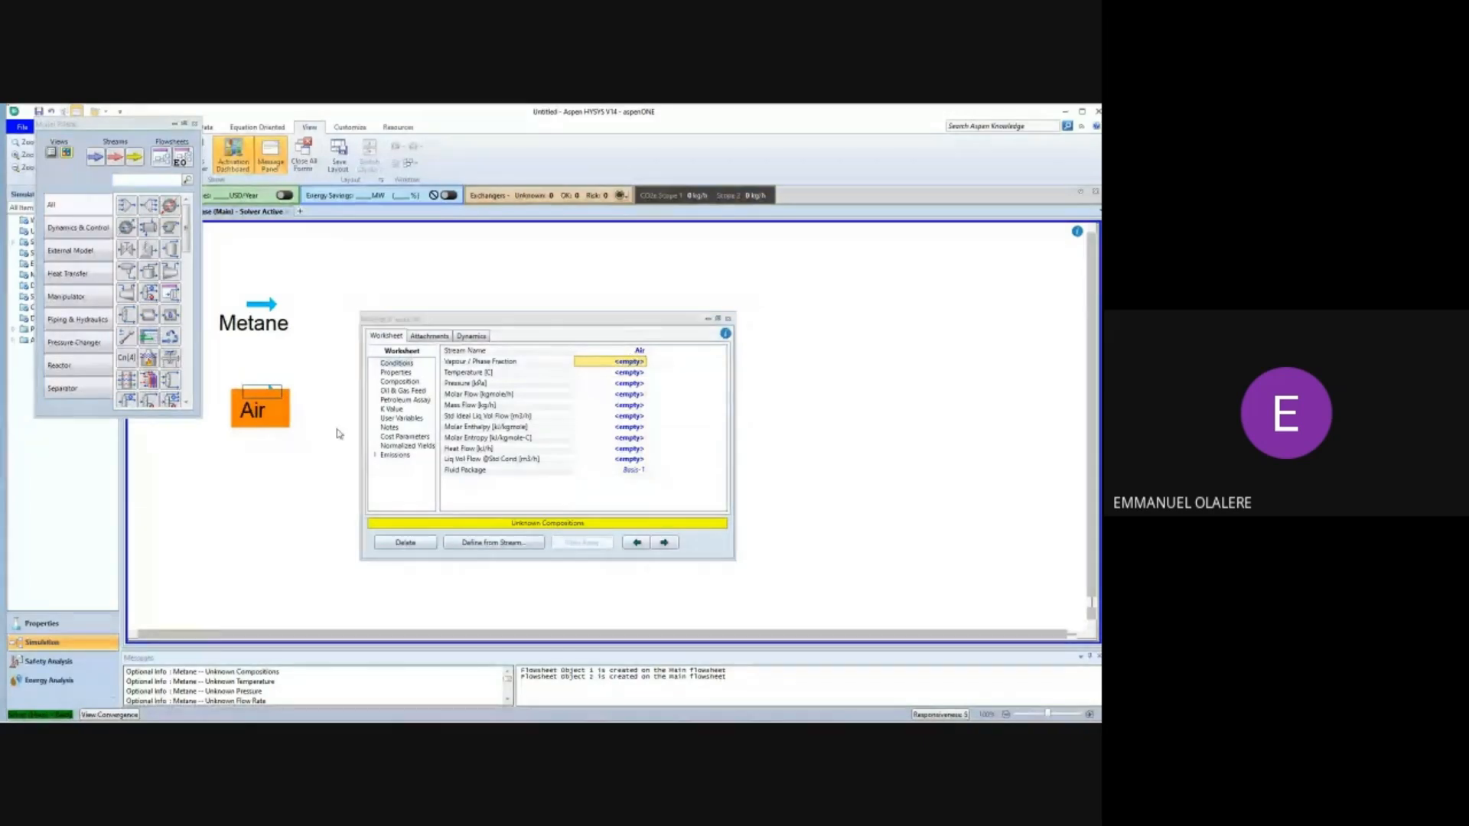
{"action": "left_click", "coordinate": [727, 318]}
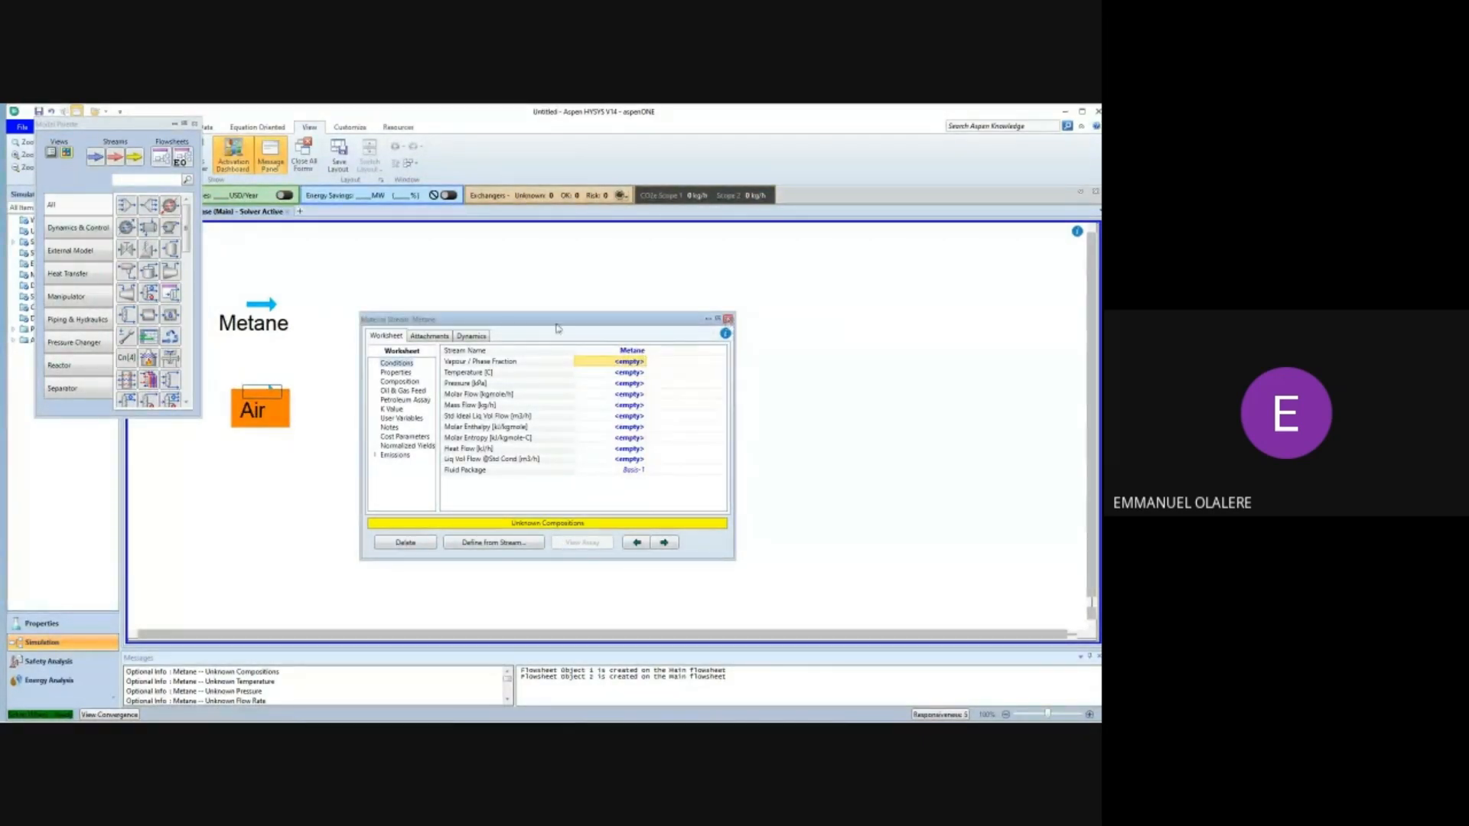
Set the Metane stream's temperature to 25 °C and its pressure to 2 bar.
{"action": "left_click", "coordinate": [269, 305]}
{"action": "double_click", "coordinate": [269, 306]}
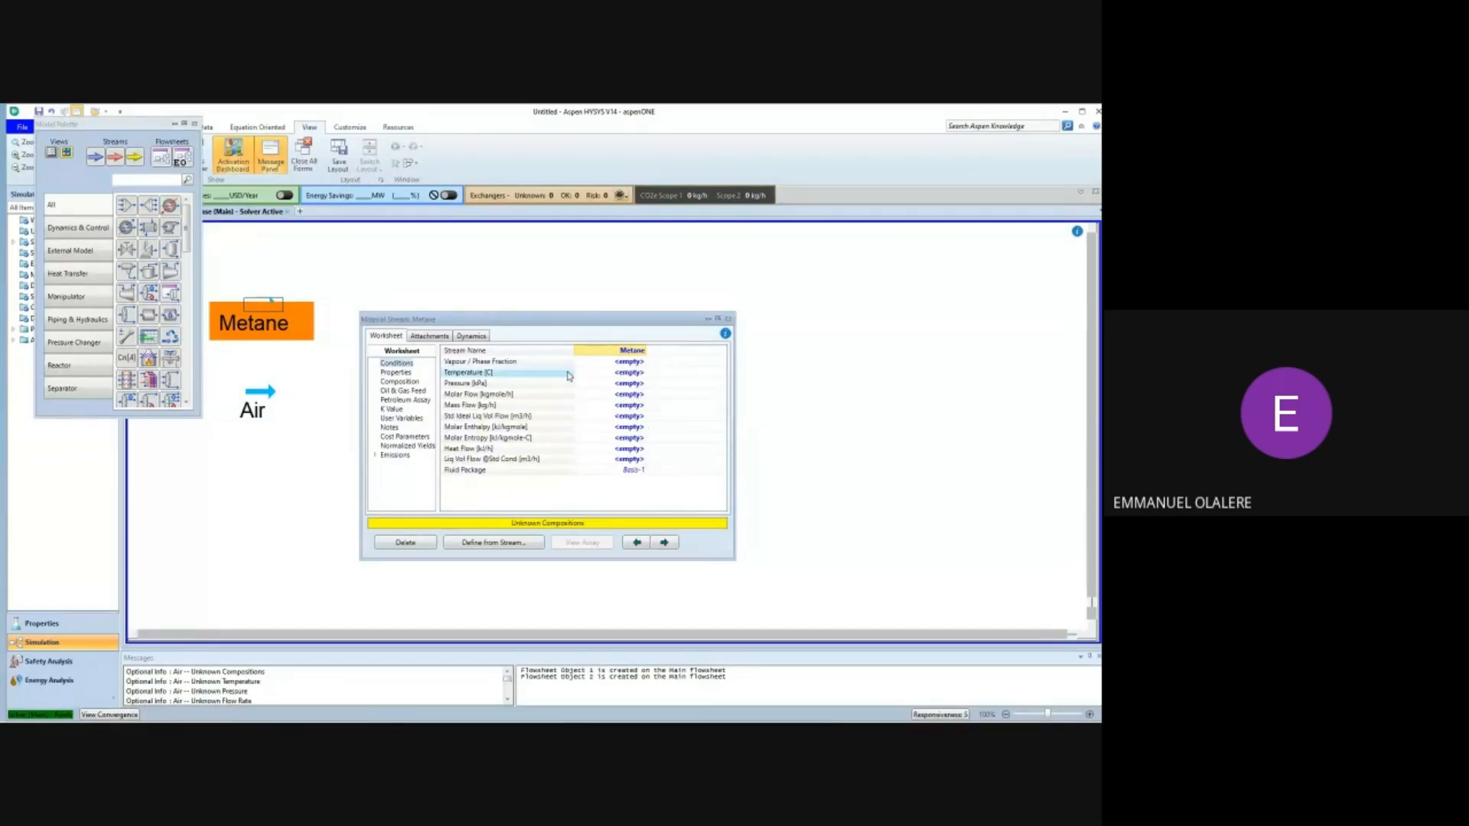
{"action": "left_click", "coordinate": [631, 373]}
{"action": "type", "text": "25"}
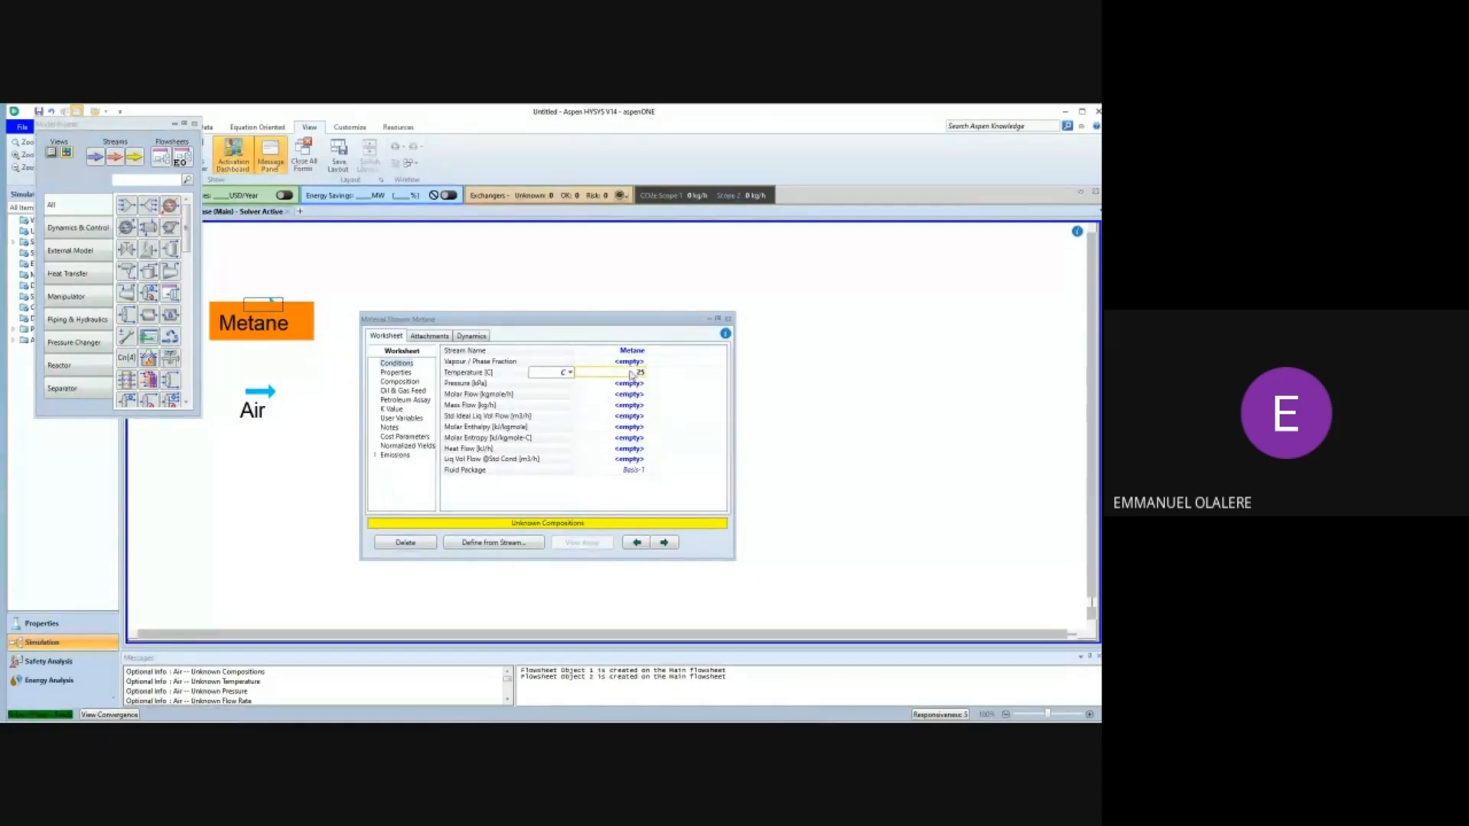
{"action": "key", "text": "Return"}
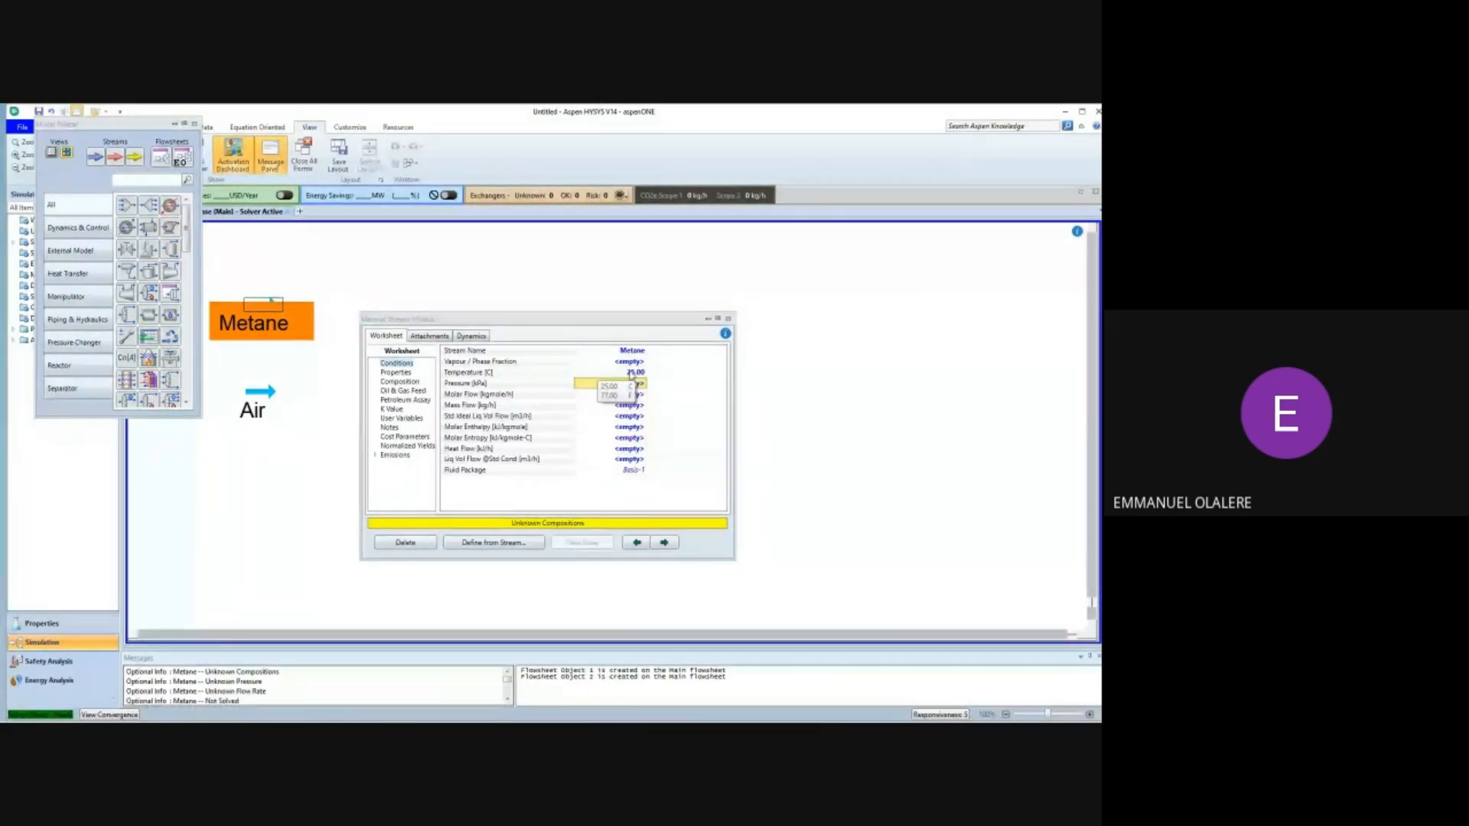
{"action": "type", "text": "2"}
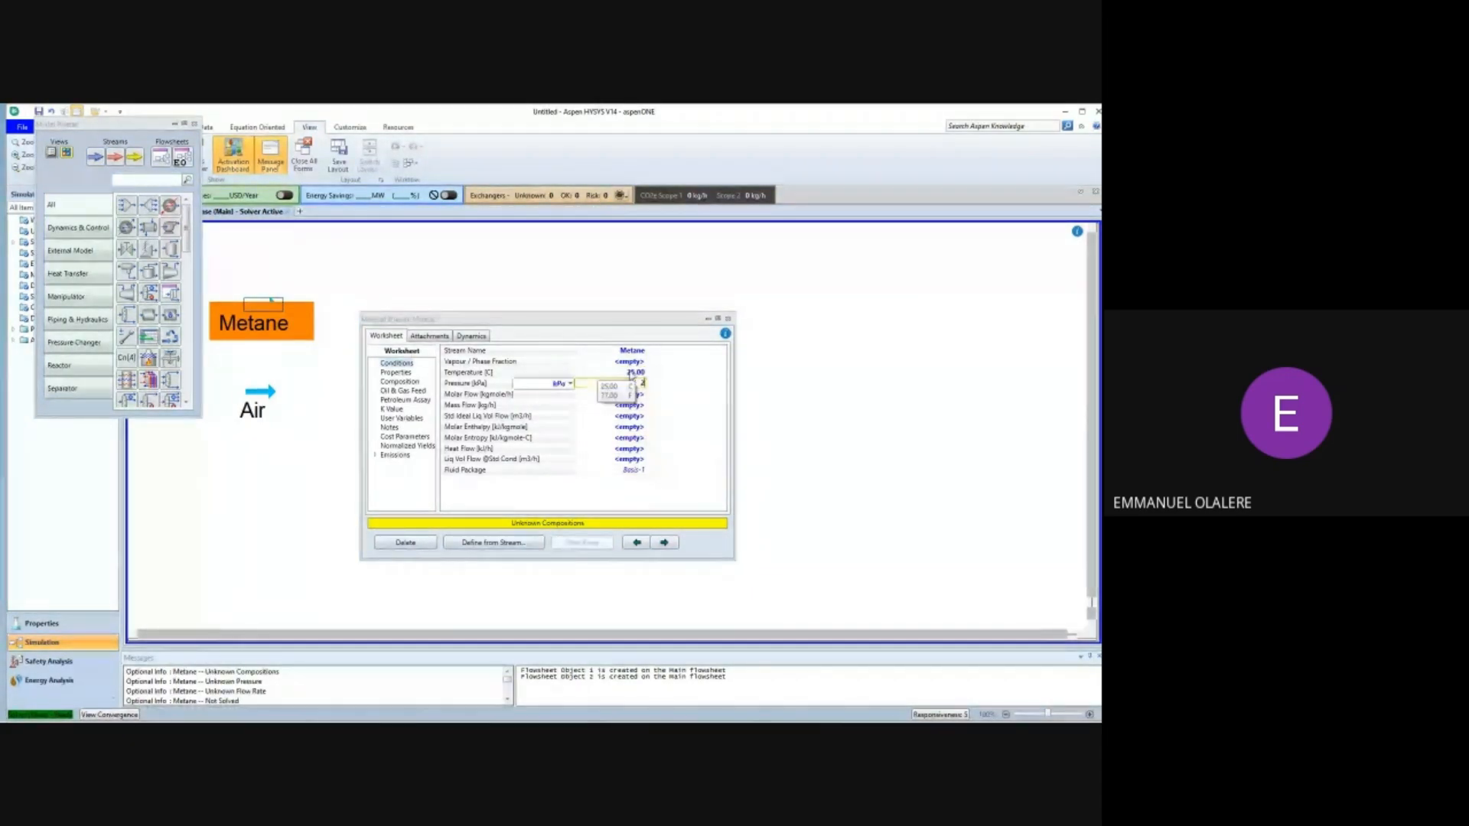
{"action": "left_click", "coordinate": [570, 383]}
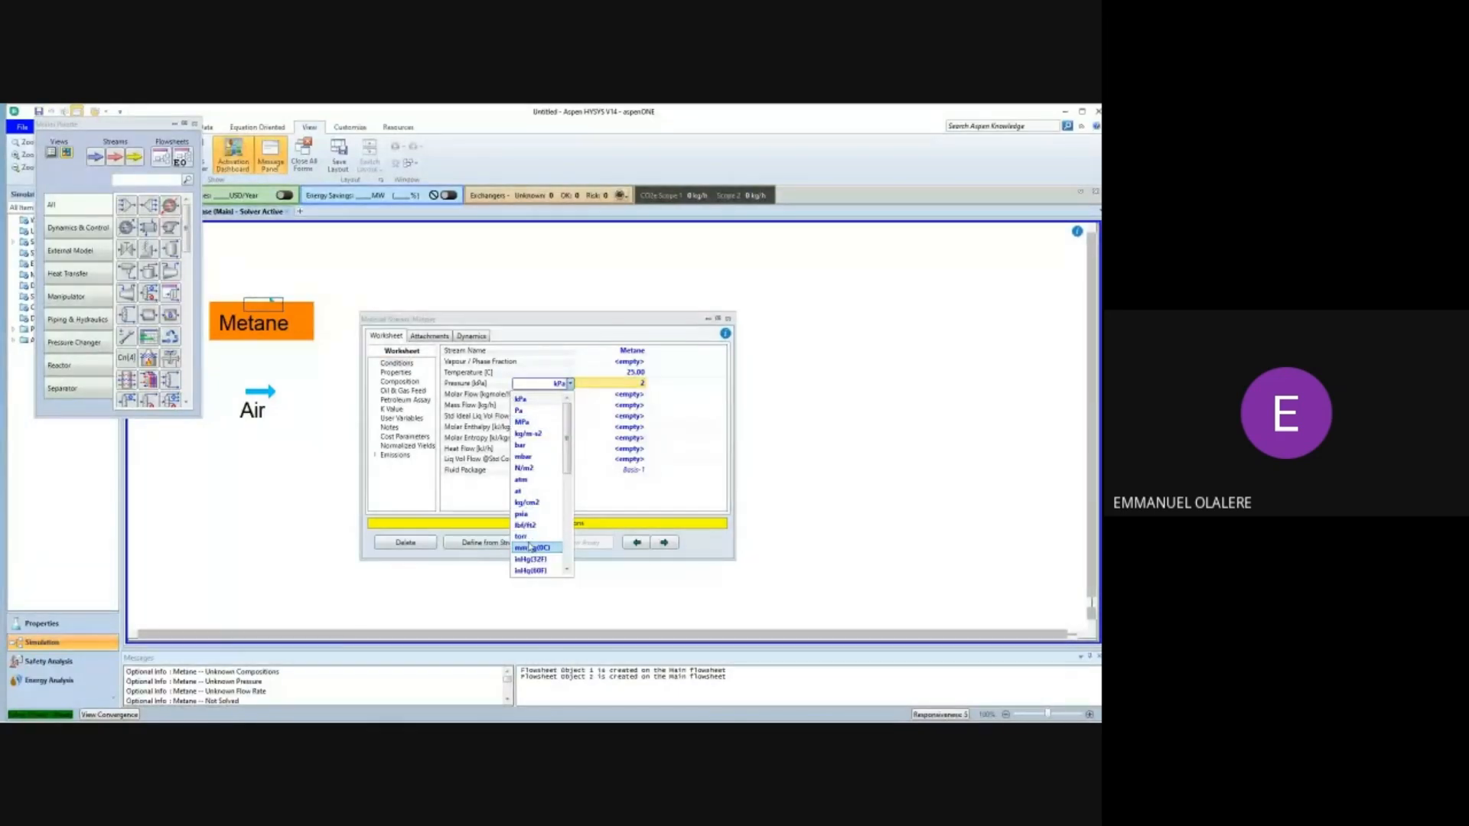
{"action": "left_click", "coordinate": [520, 445]}
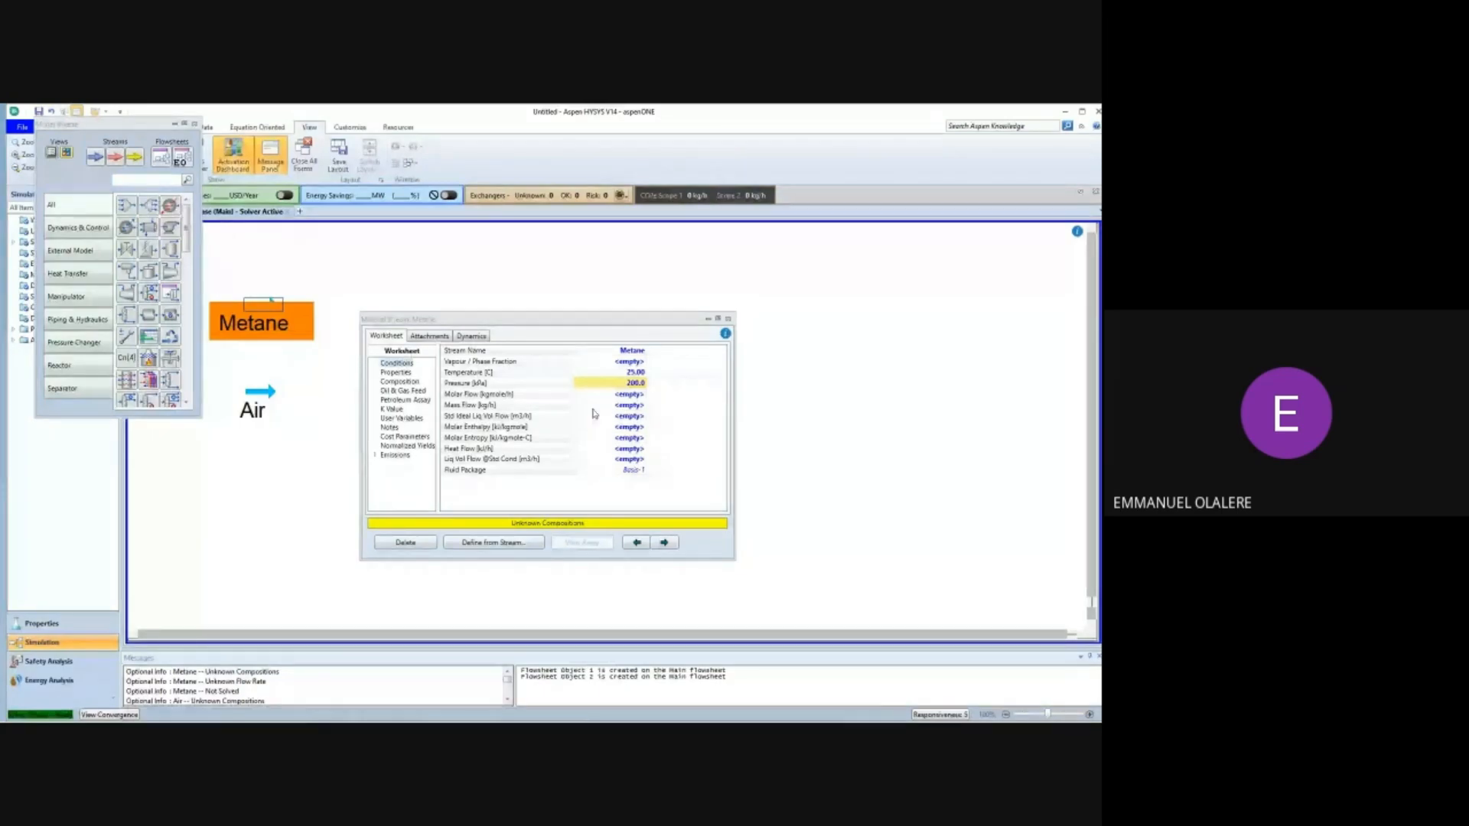
Define the Metane stream's composition with a Methane mole fraction of 1.
{"action": "left_click", "coordinate": [399, 381]}
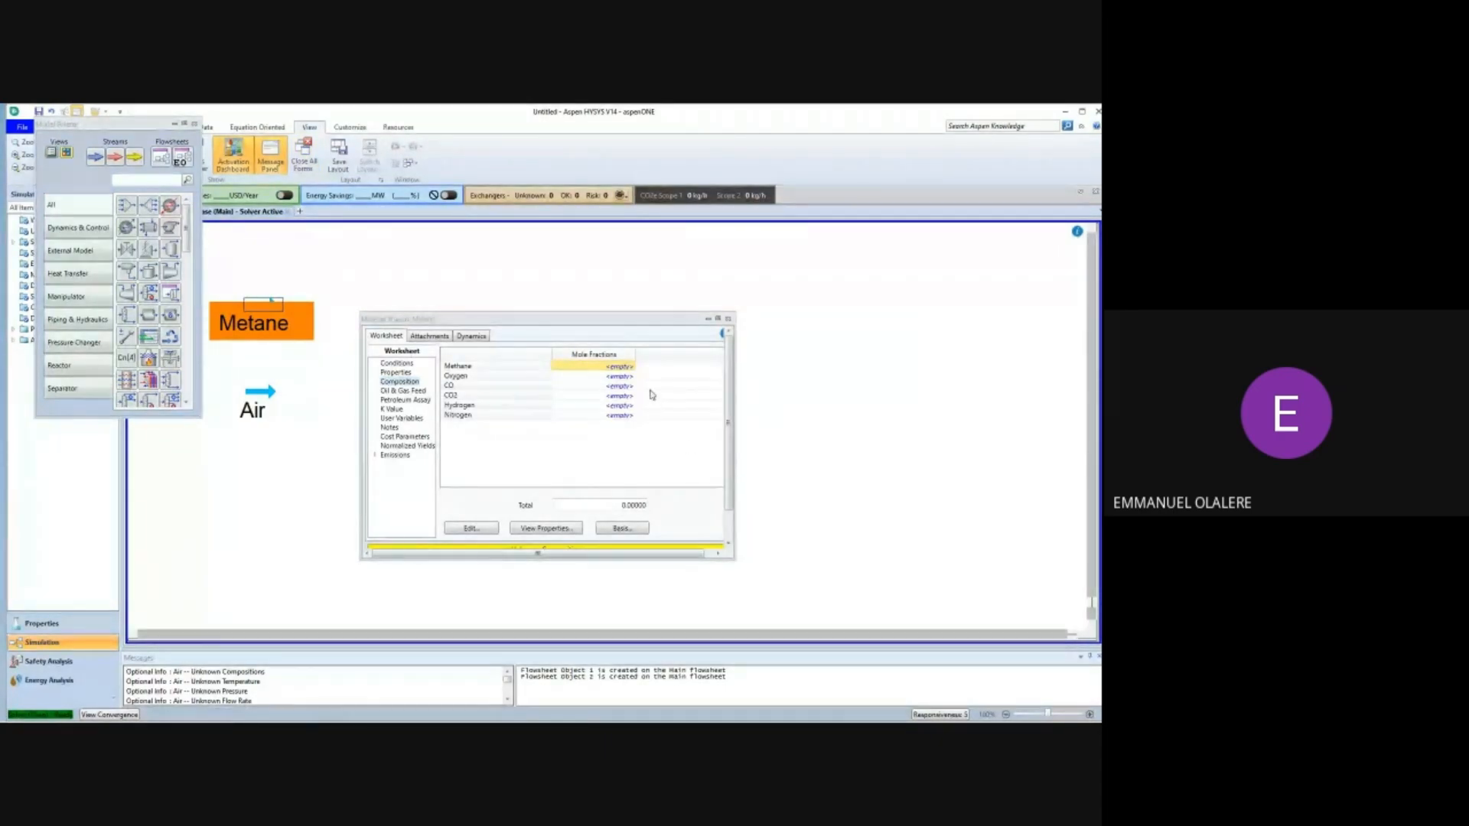
{"action": "left_click", "coordinate": [621, 368]}
{"action": "type", "text": "1"}
{"action": "key", "text": "Return"}
{"action": "left_click", "coordinate": [639, 534]}
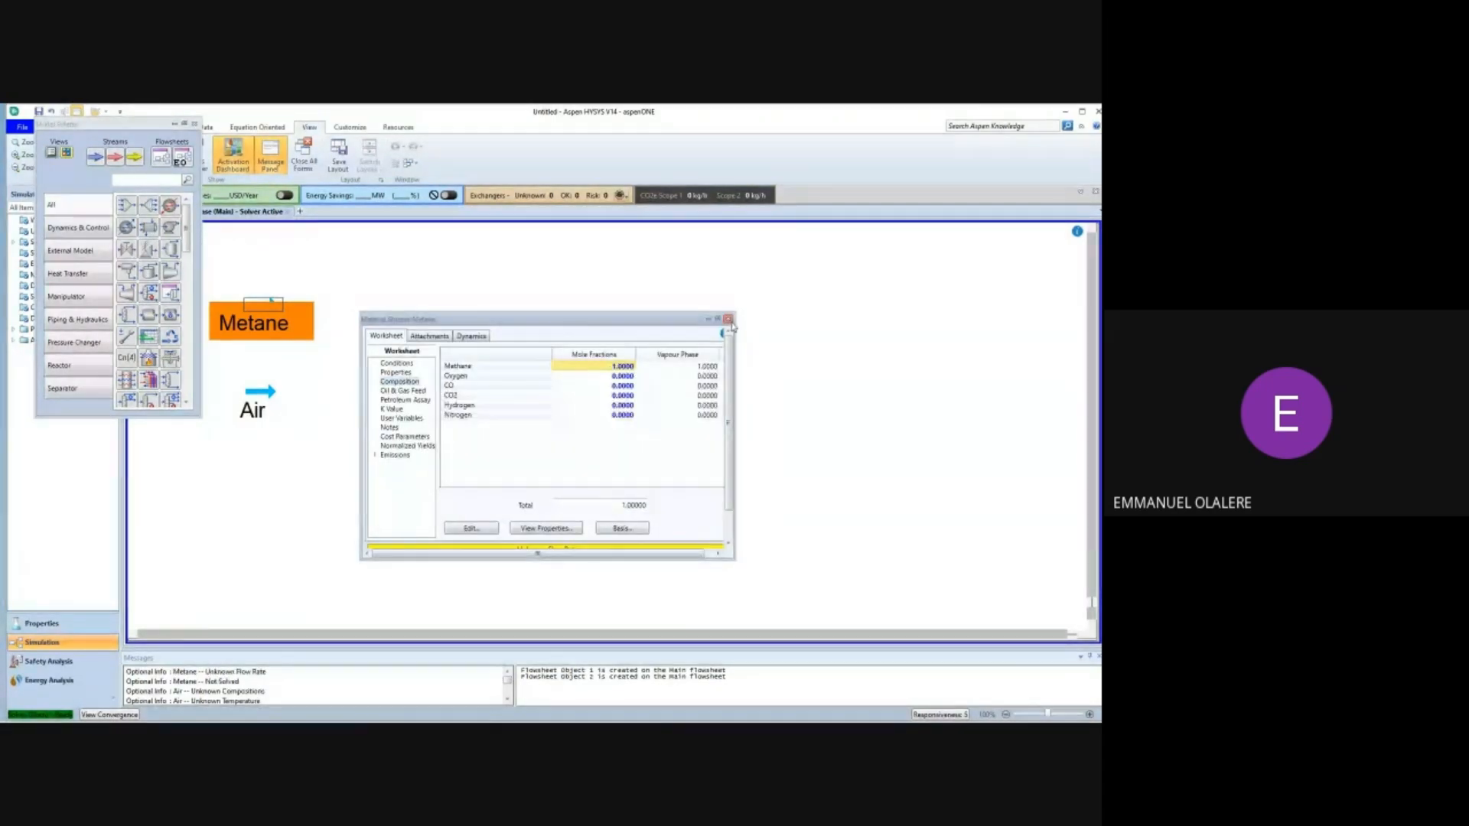
Set the Metane stream's molar flow to 100 kgmole/h and close the stream.
{"action": "left_click", "coordinate": [395, 362]}
{"action": "left_click", "coordinate": [626, 395]}
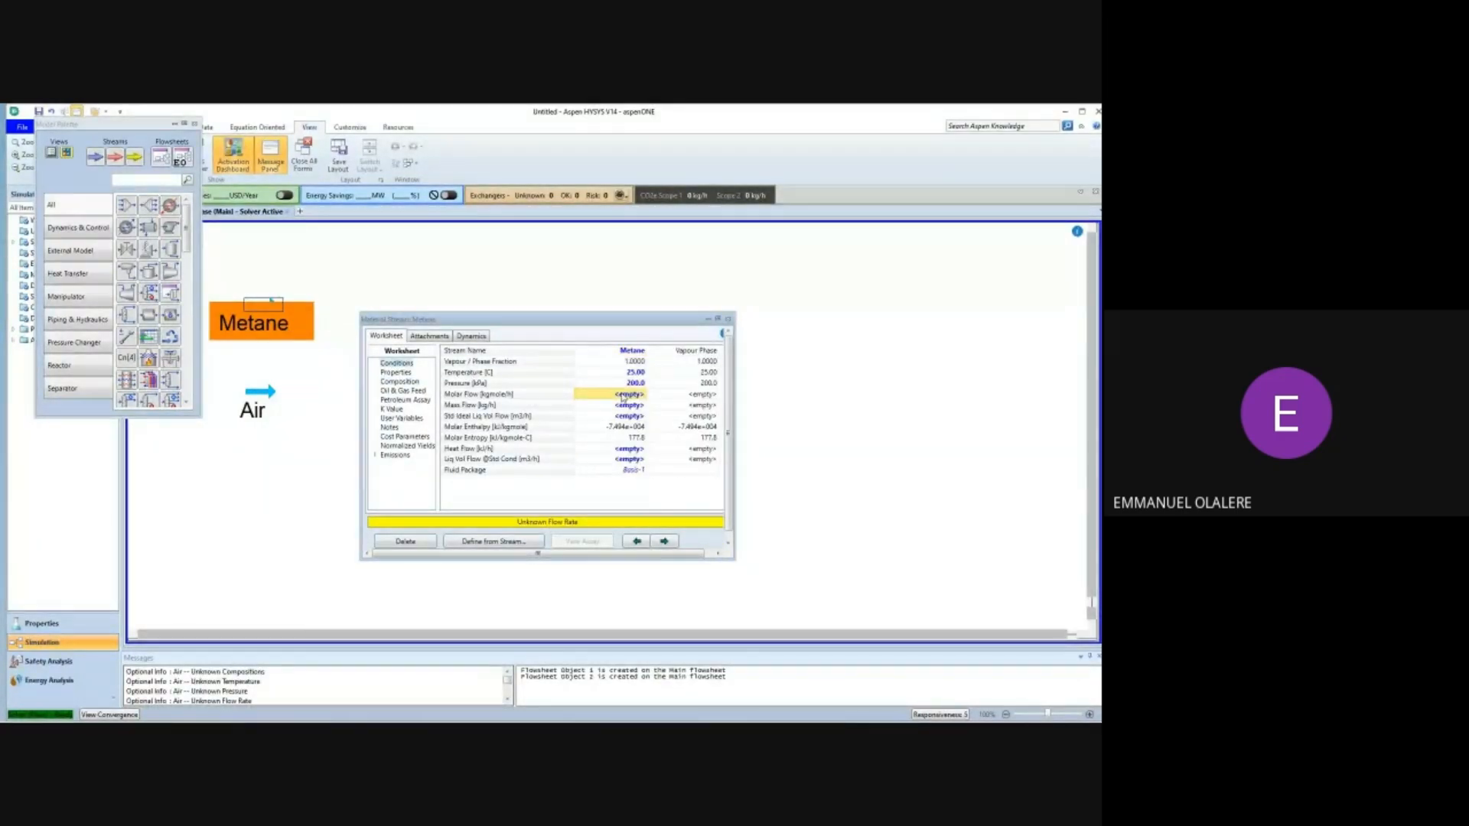
{"action": "type", "text": "100"}
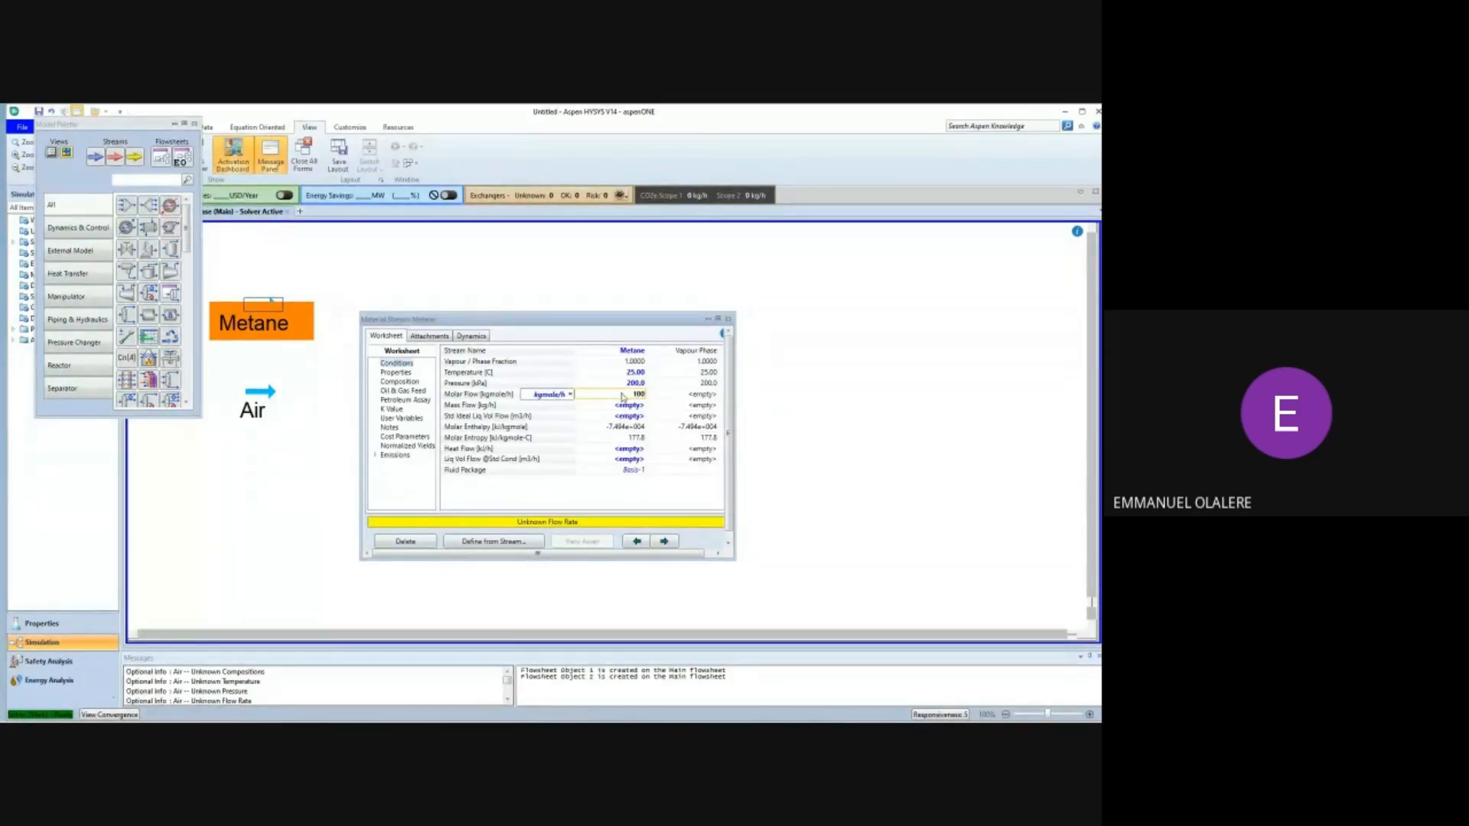
{"action": "key", "text": "Return"}
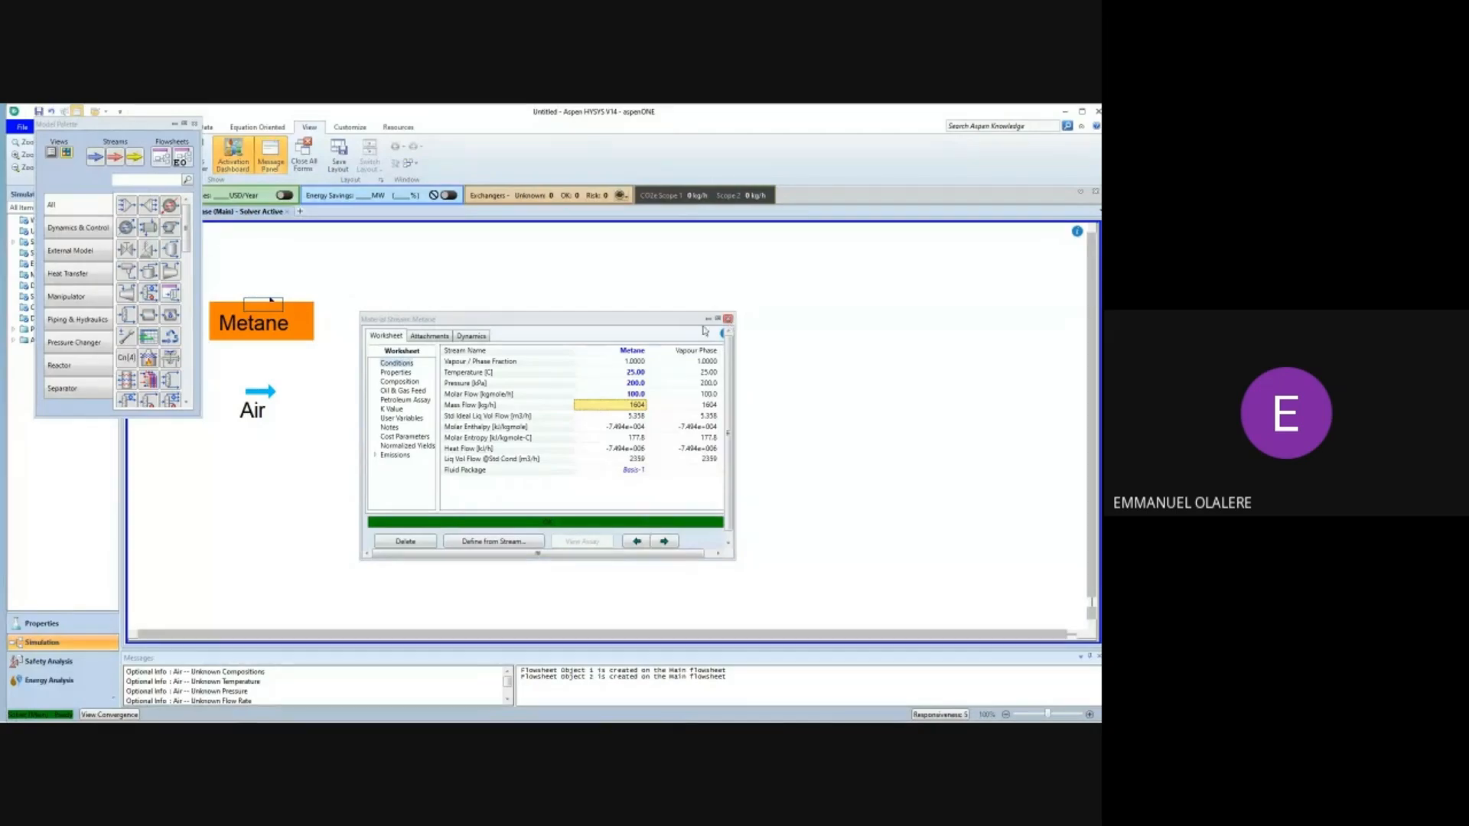
{"action": "left_click", "coordinate": [727, 318]}
{"action": "left_click", "coordinate": [363, 369]}
Define the Air stream's composition with mole fractions of 0.21 for Oxygen and 0.79 for Methane, and close the stream.
{"action": "left_click", "coordinate": [263, 392]}
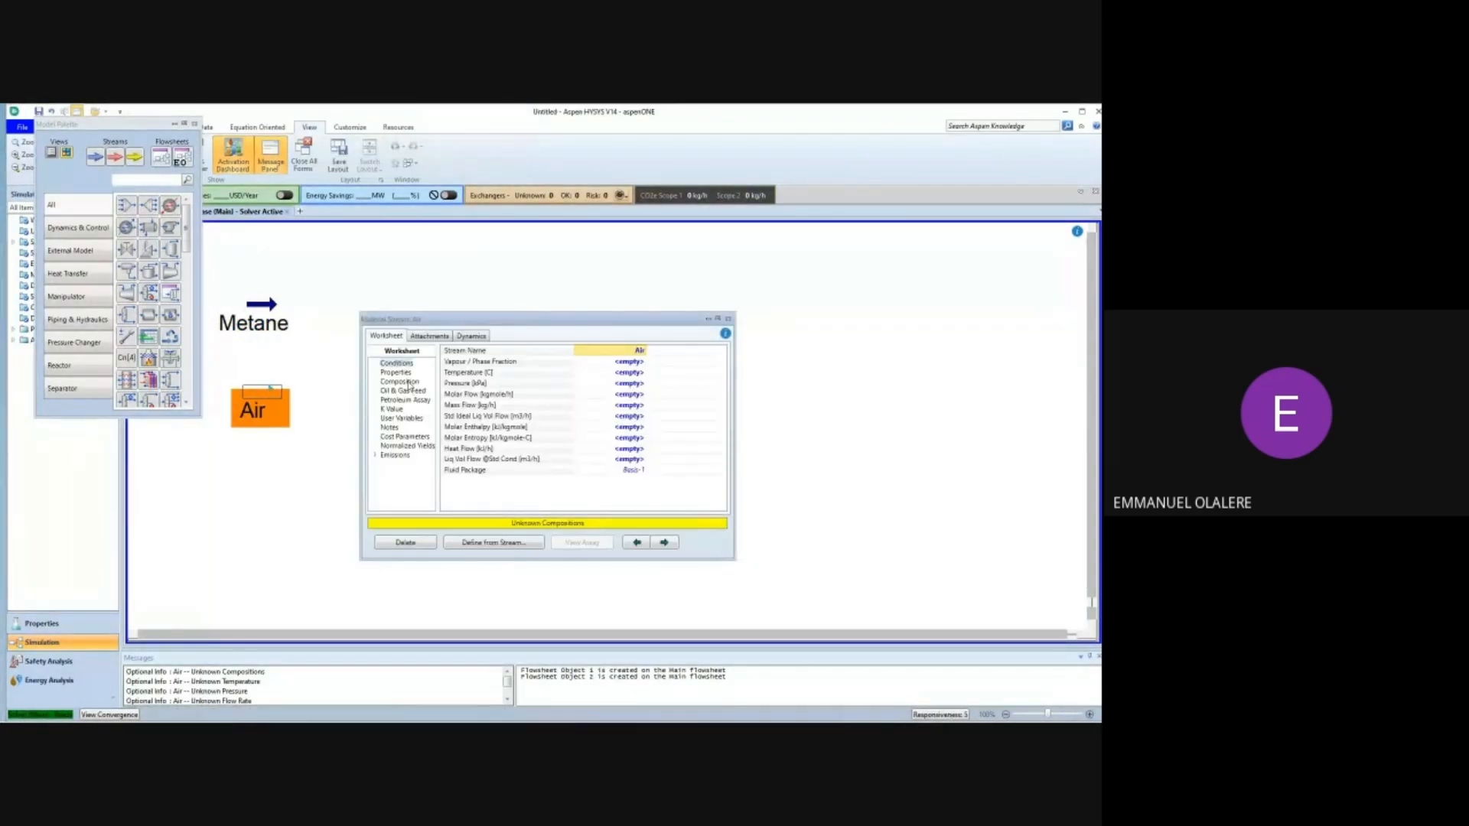
{"action": "left_click", "coordinate": [409, 382]}
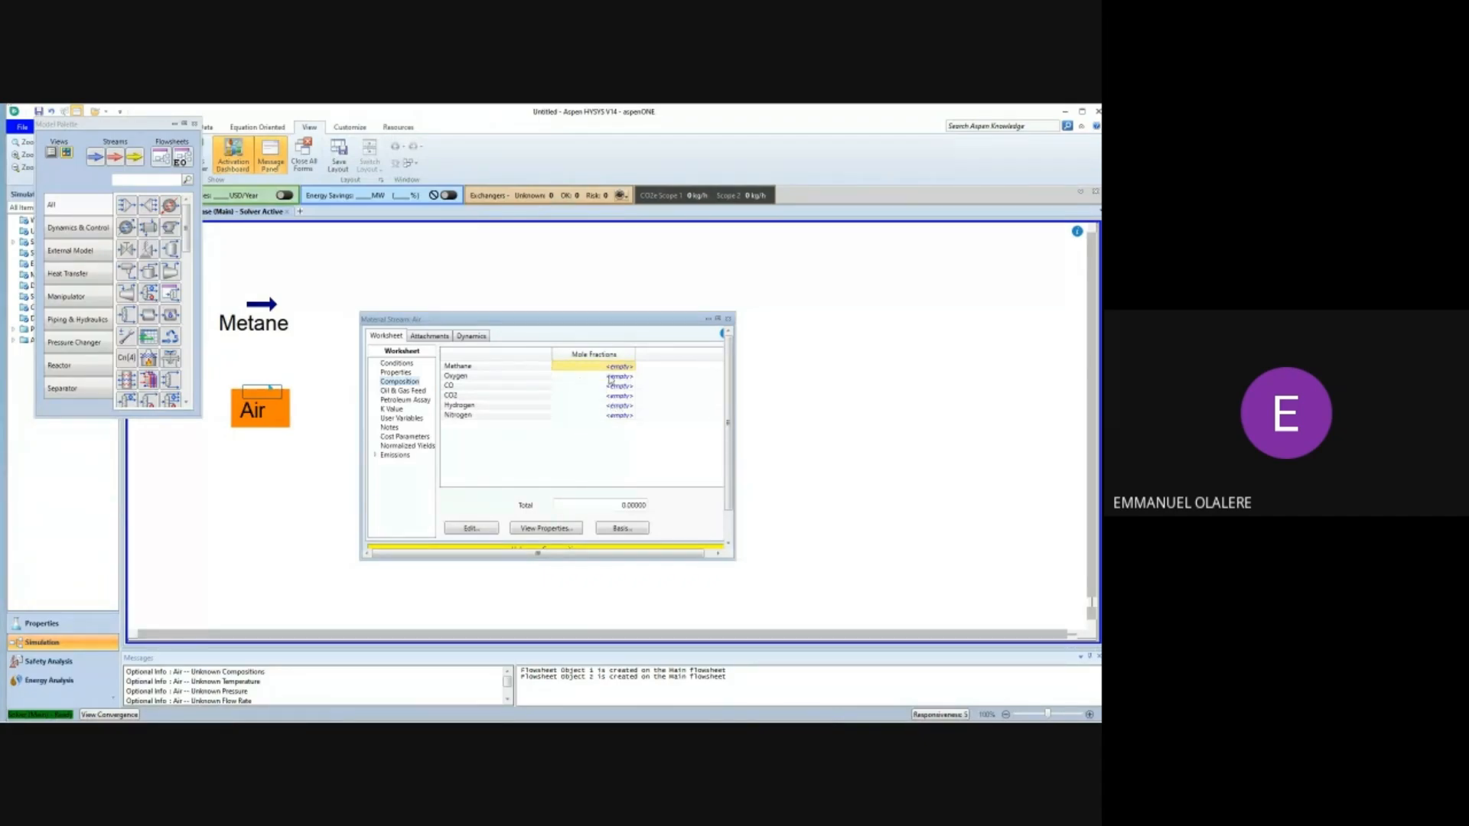
{"action": "left_click", "coordinate": [610, 377]}
{"action": "type", "text": "0.21"}
{"action": "key", "text": "Return"}
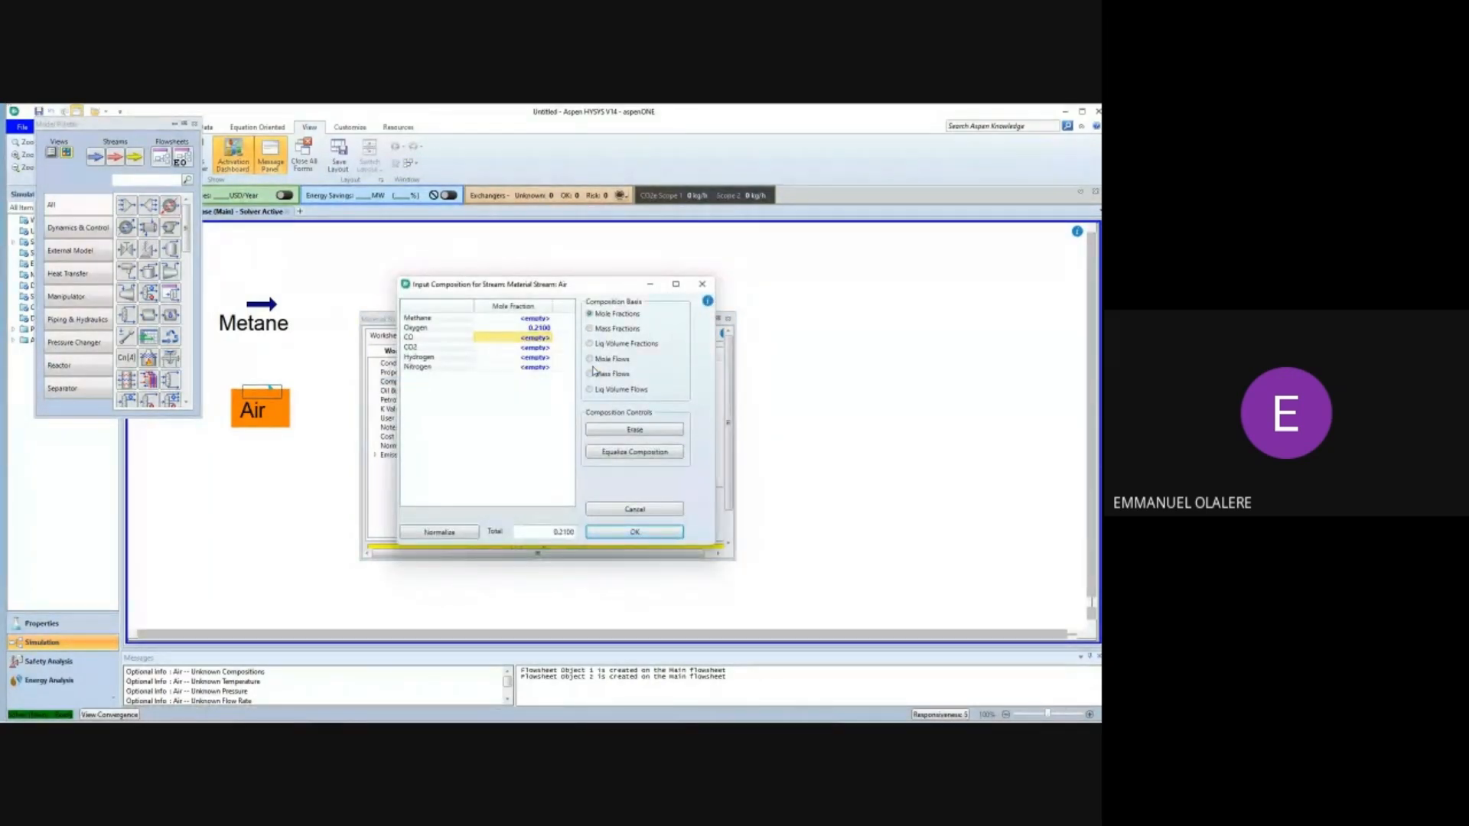
{"action": "left_click", "coordinate": [526, 318]}
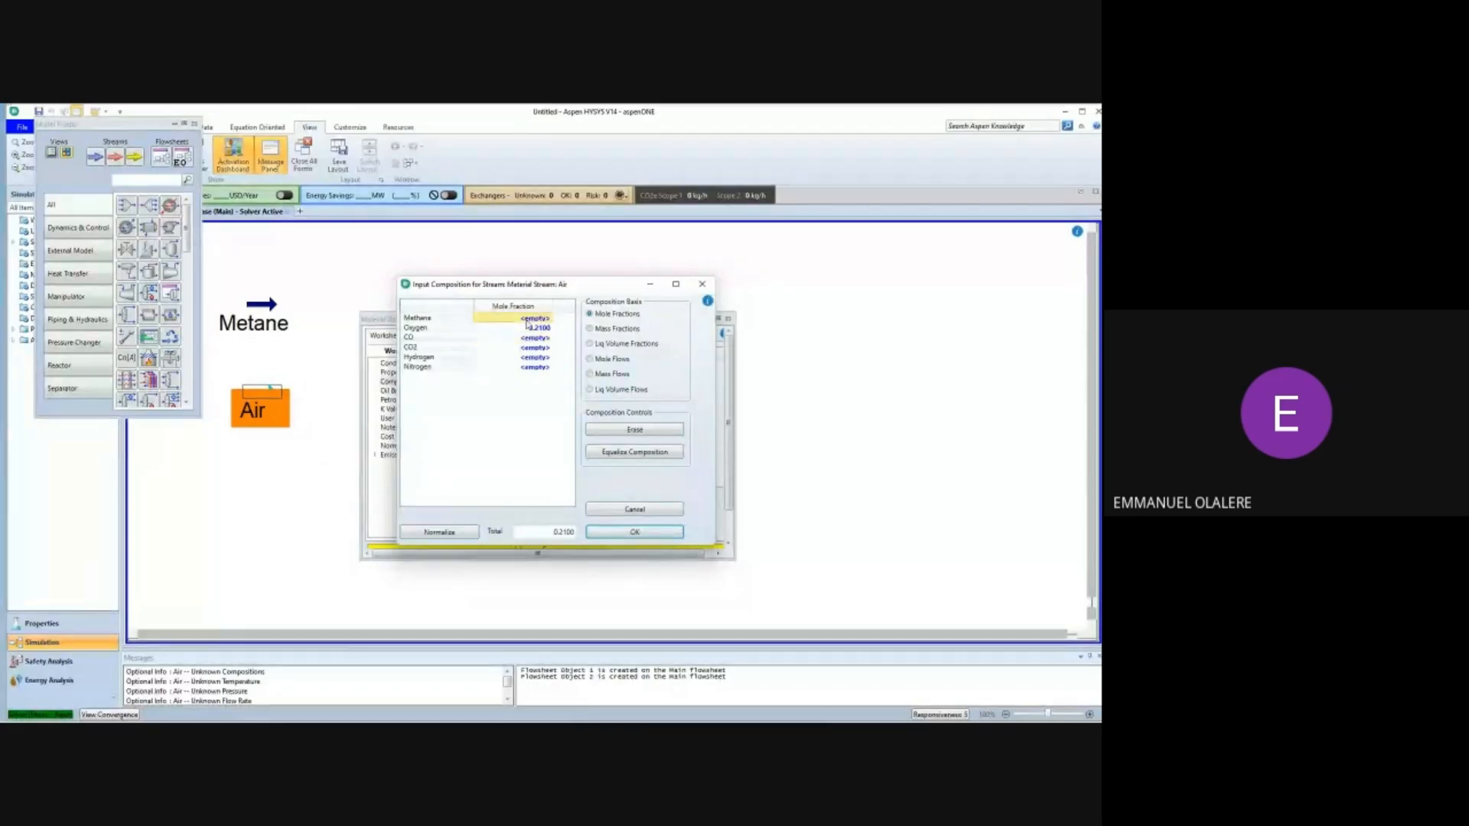
{"action": "type", "text": "0.79"}
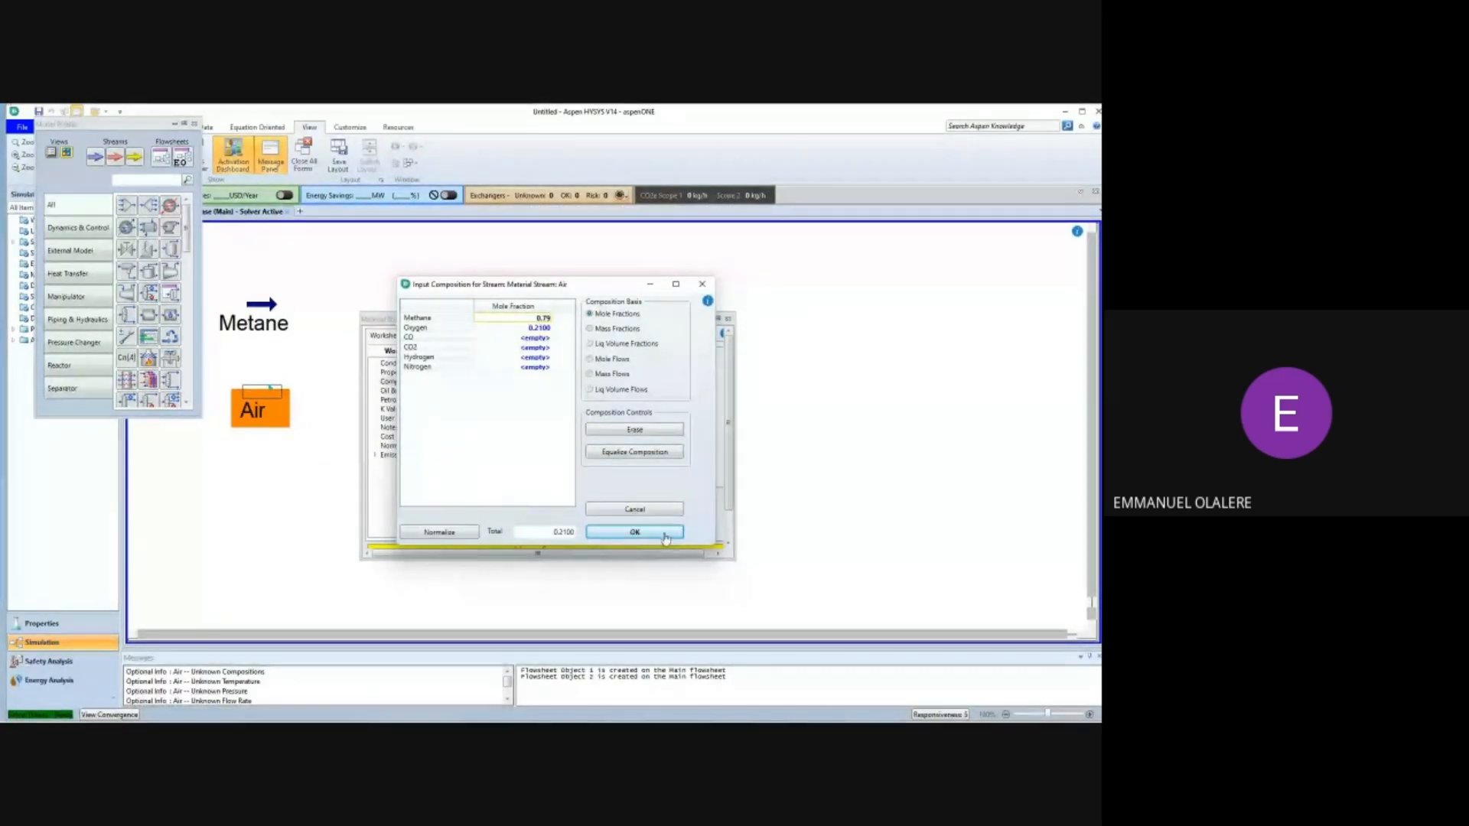
{"action": "left_click", "coordinate": [663, 536]}
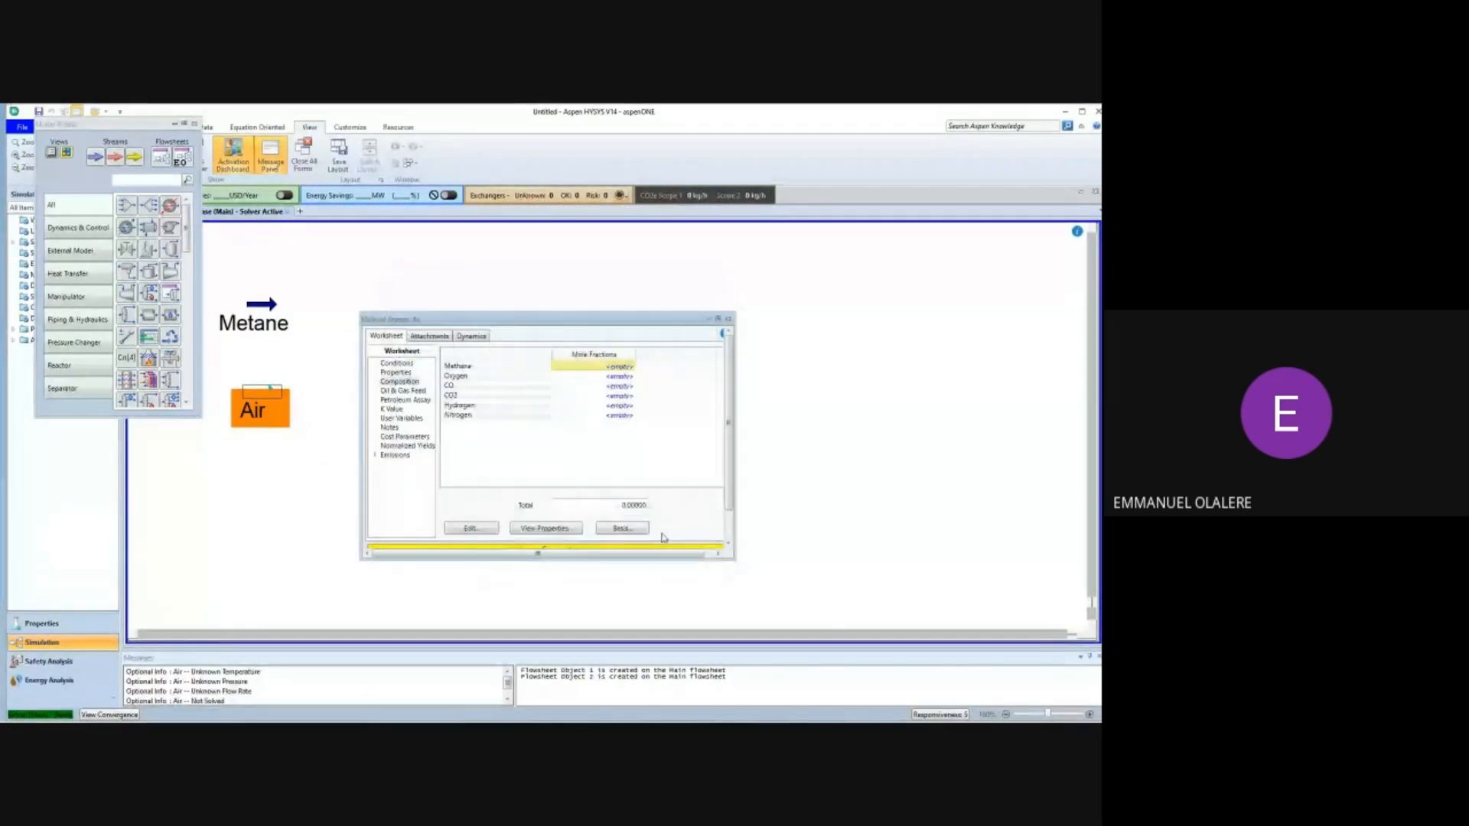
{"action": "left_click", "coordinate": [728, 319]}
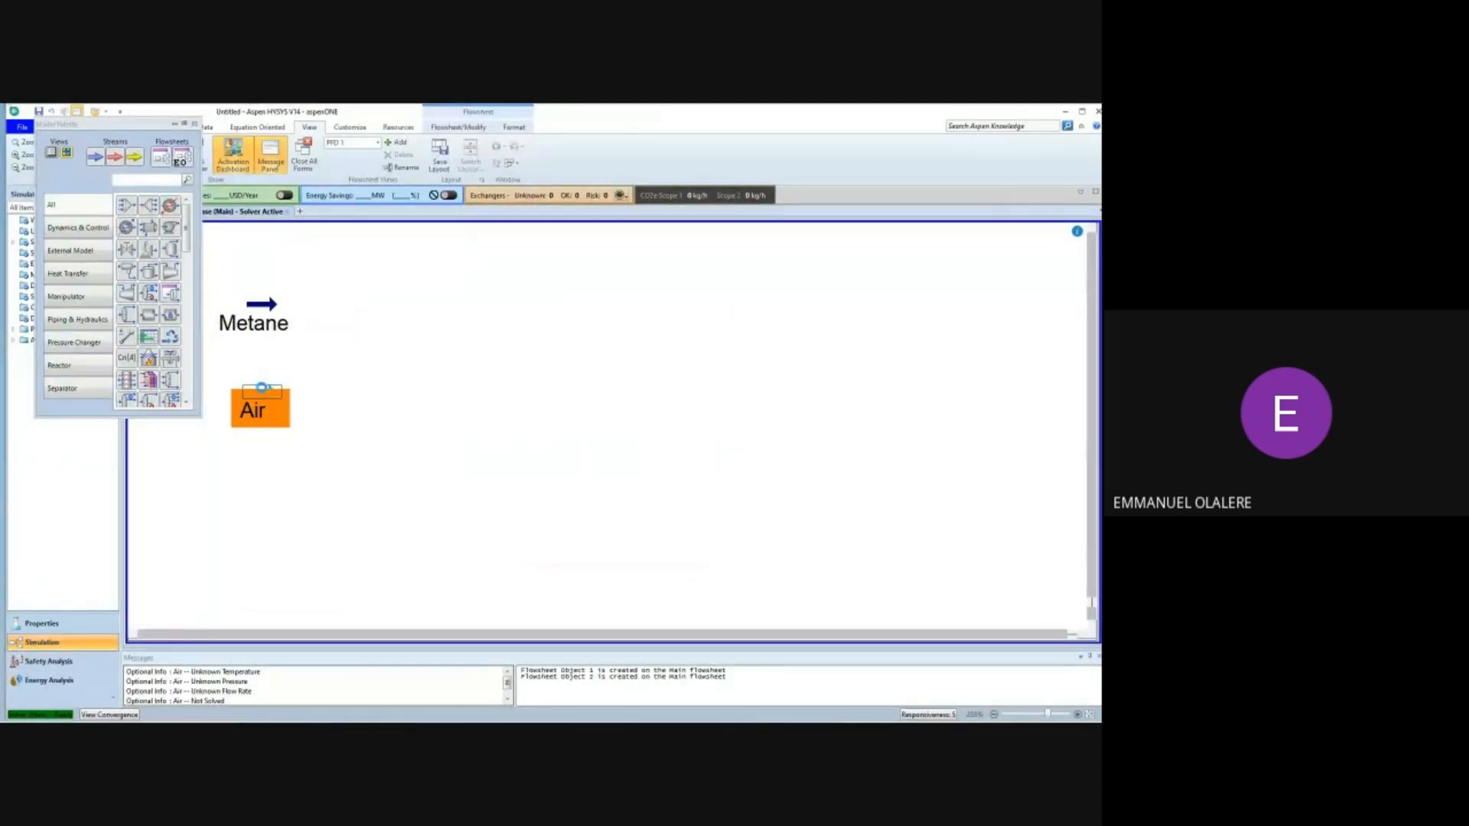
Set the Air stream's temperature to 25 °C and its pressure to 2 bar.
{"action": "double_click", "coordinate": [285, 404]}
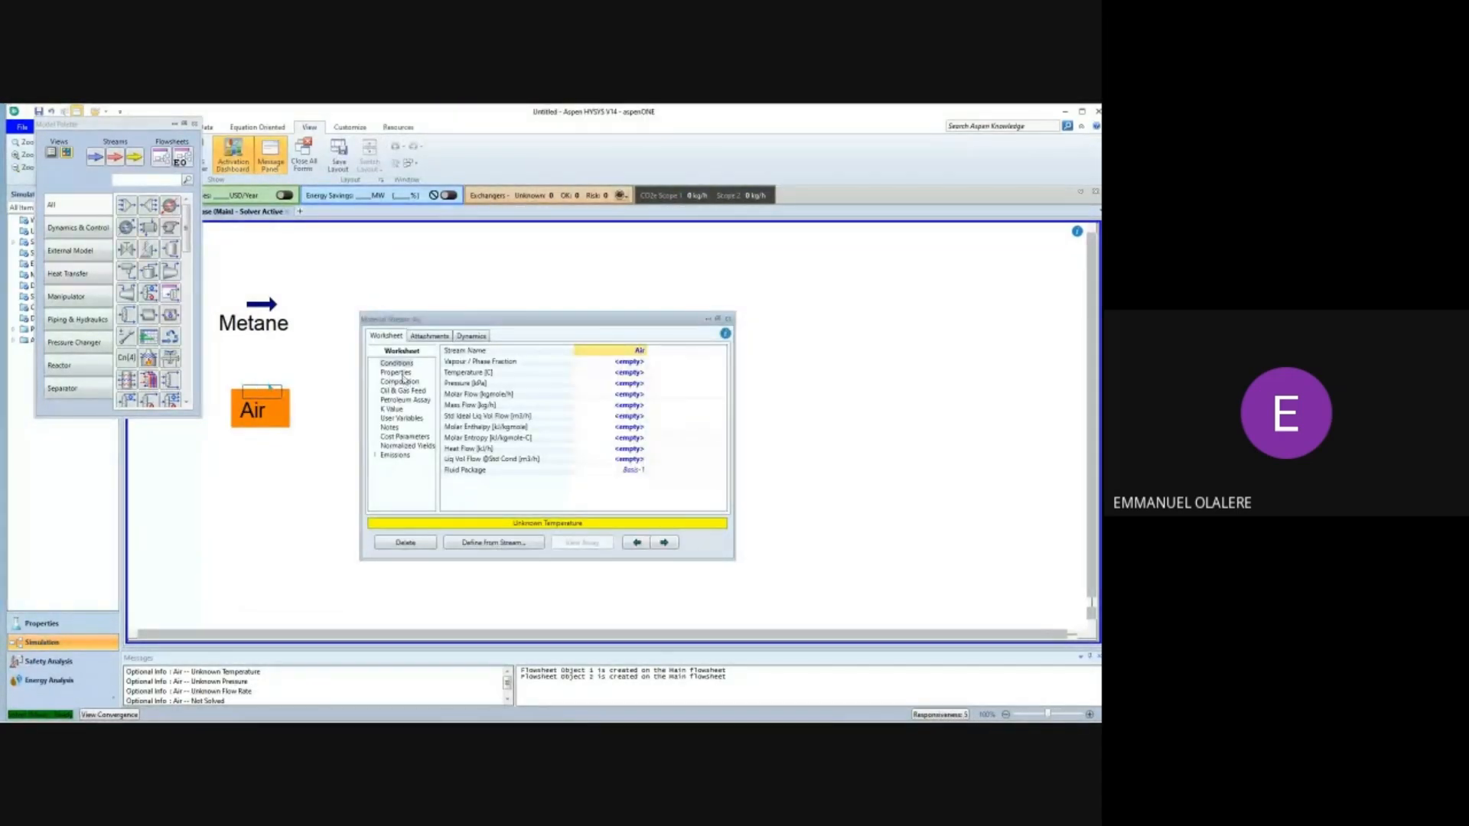
{"action": "left_click", "coordinate": [630, 372]}
{"action": "type", "text": "2"}
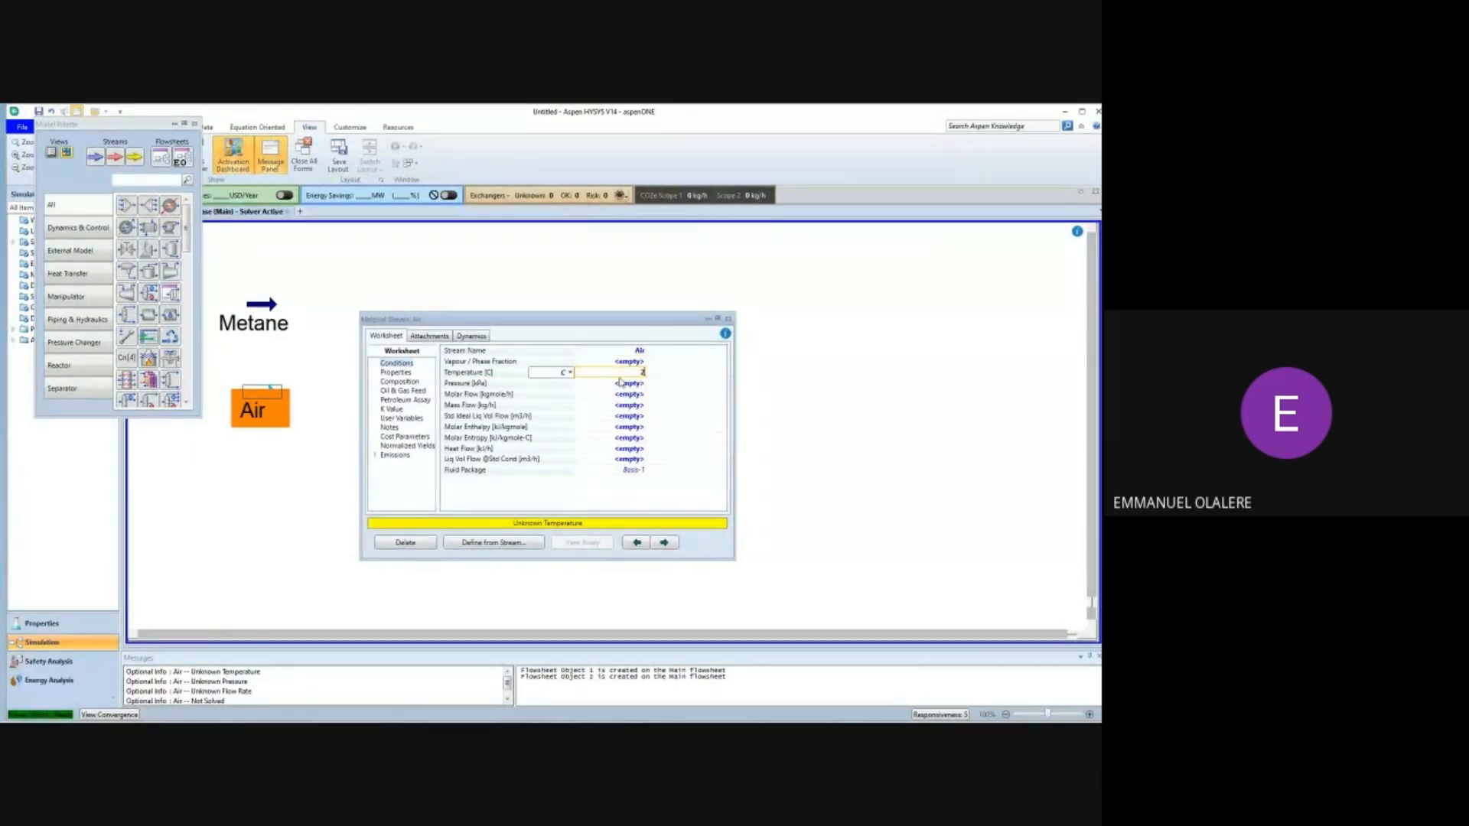
{"action": "type", "text": "5"}
{"action": "key", "text": "Return"}
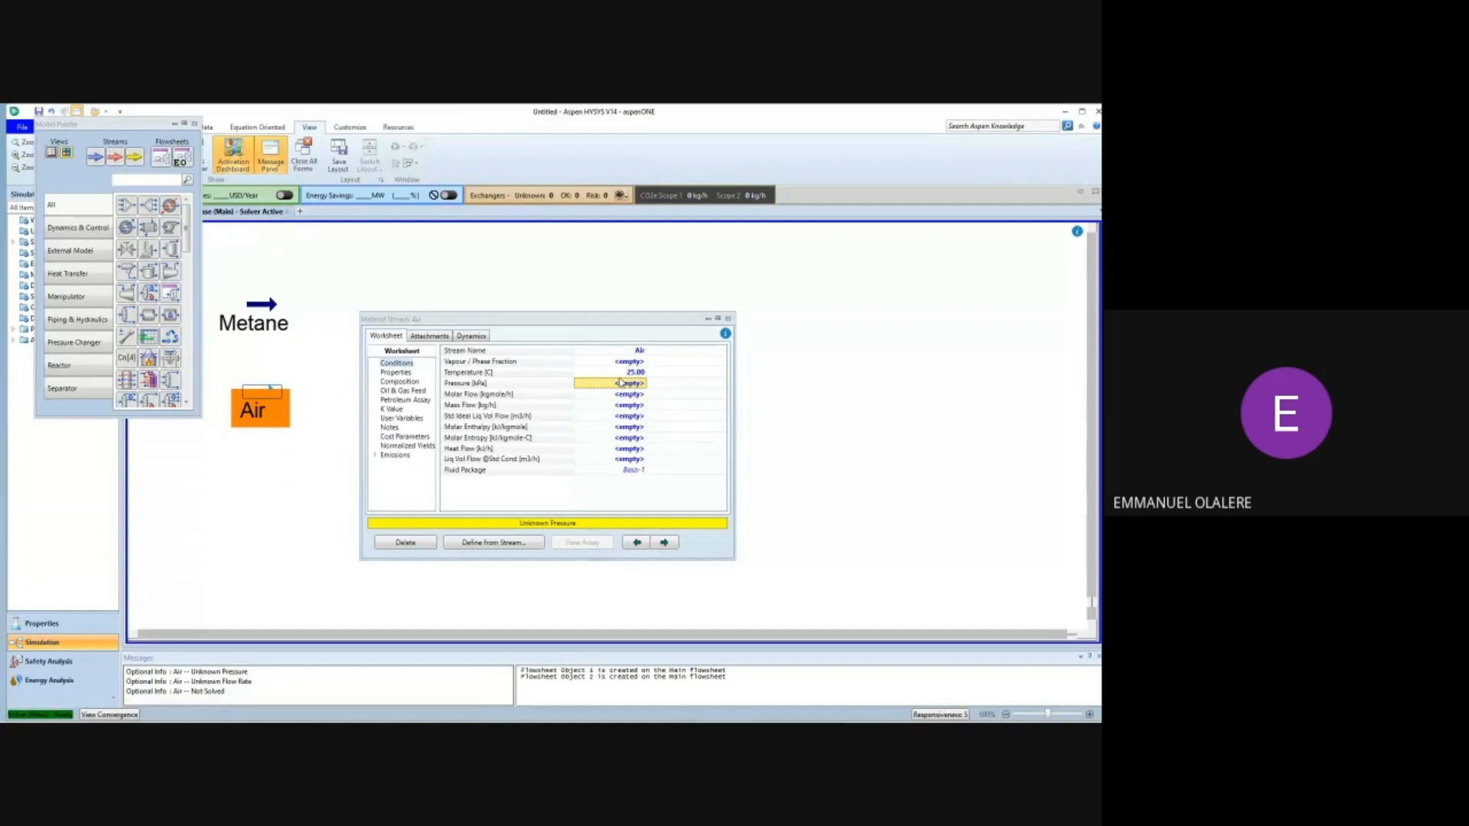
{"action": "type", "text": "2"}
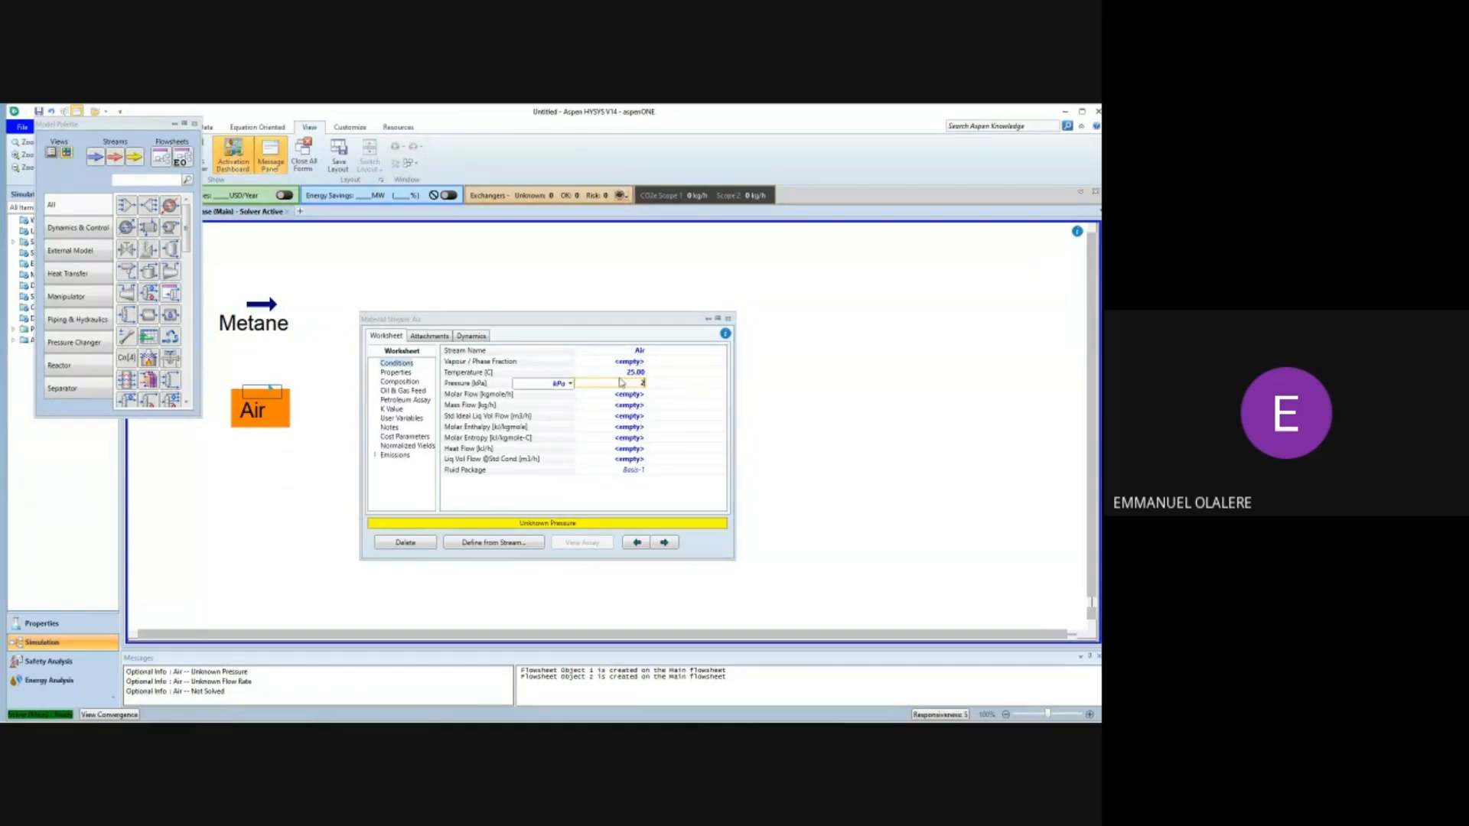
{"action": "left_click", "coordinate": [570, 384]}
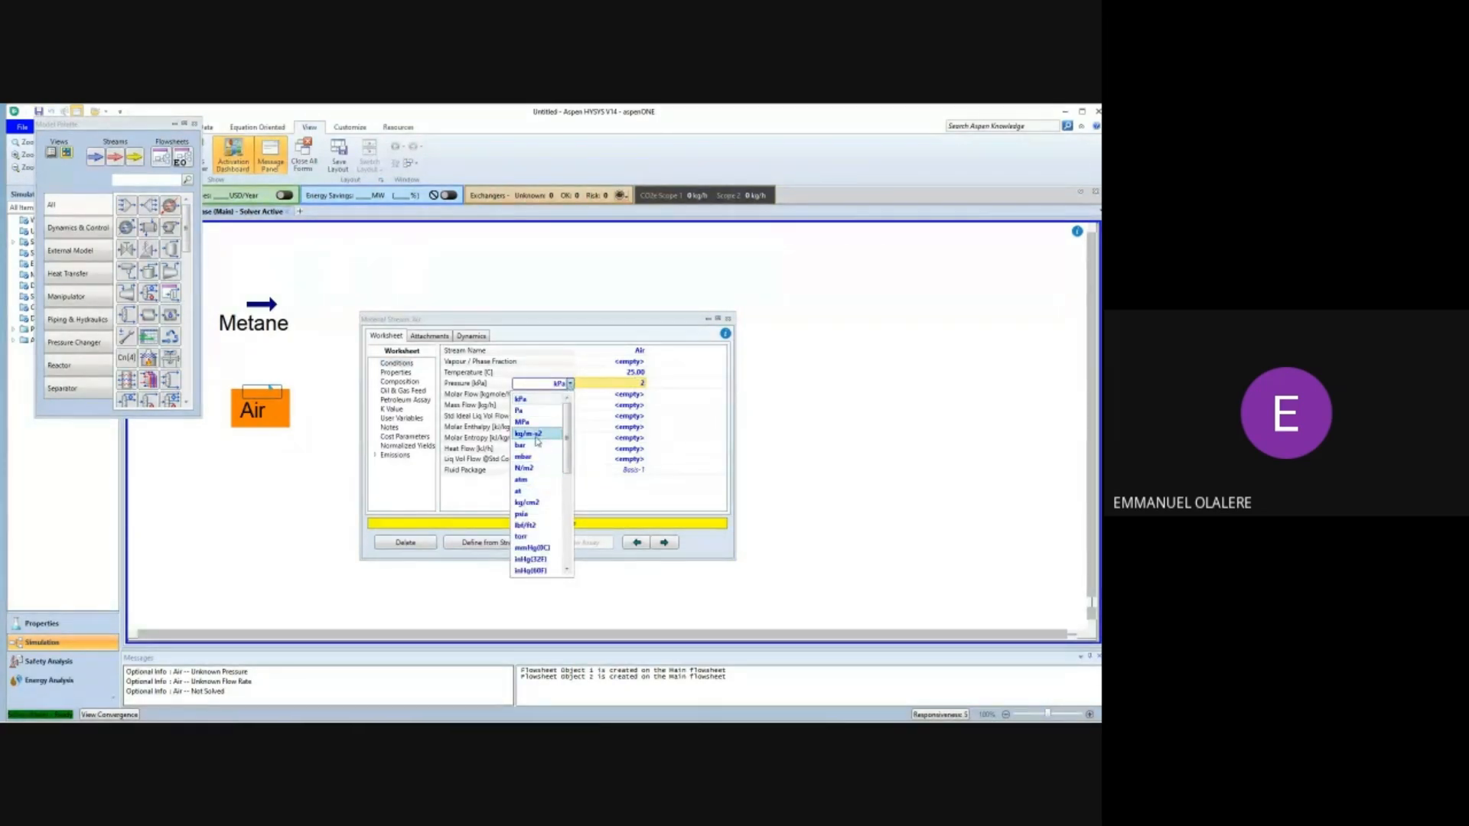
{"action": "left_click", "coordinate": [537, 448]}
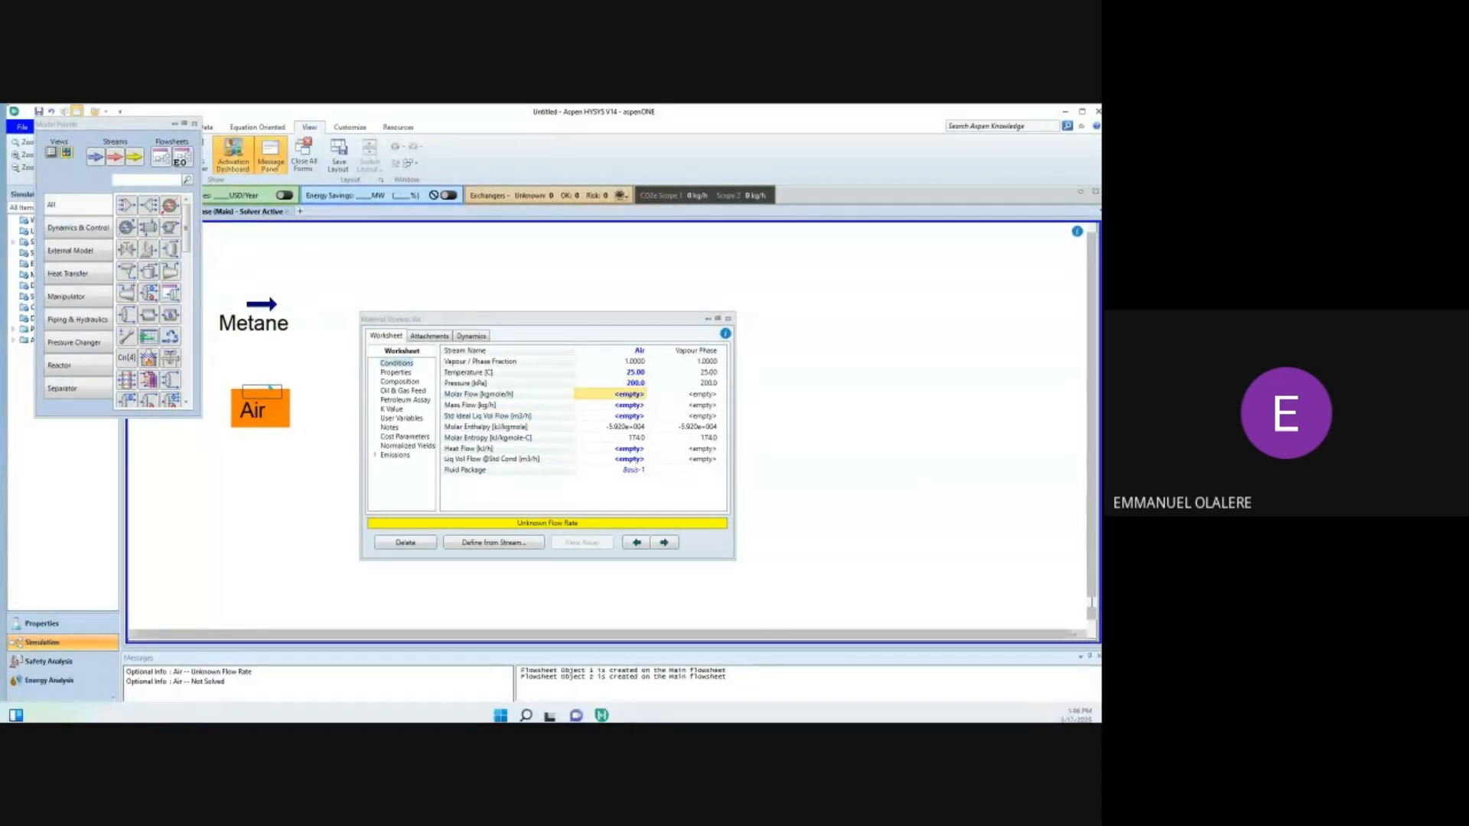
Set the Air stream's molar flow to 260 kgmole/h and close the stream.
{"action": "type", "text": "260"}
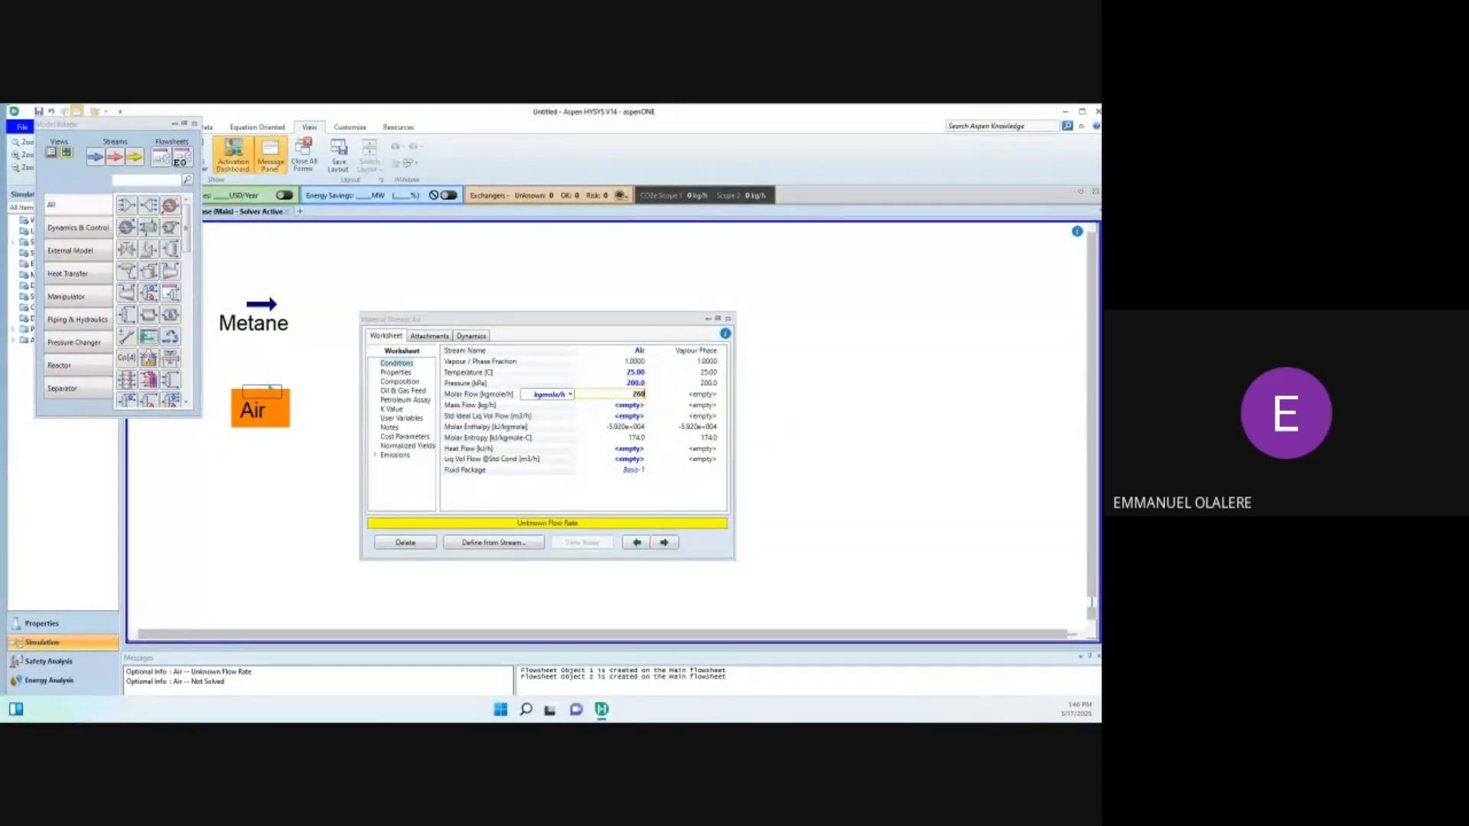
{"action": "key", "text": "Return"}
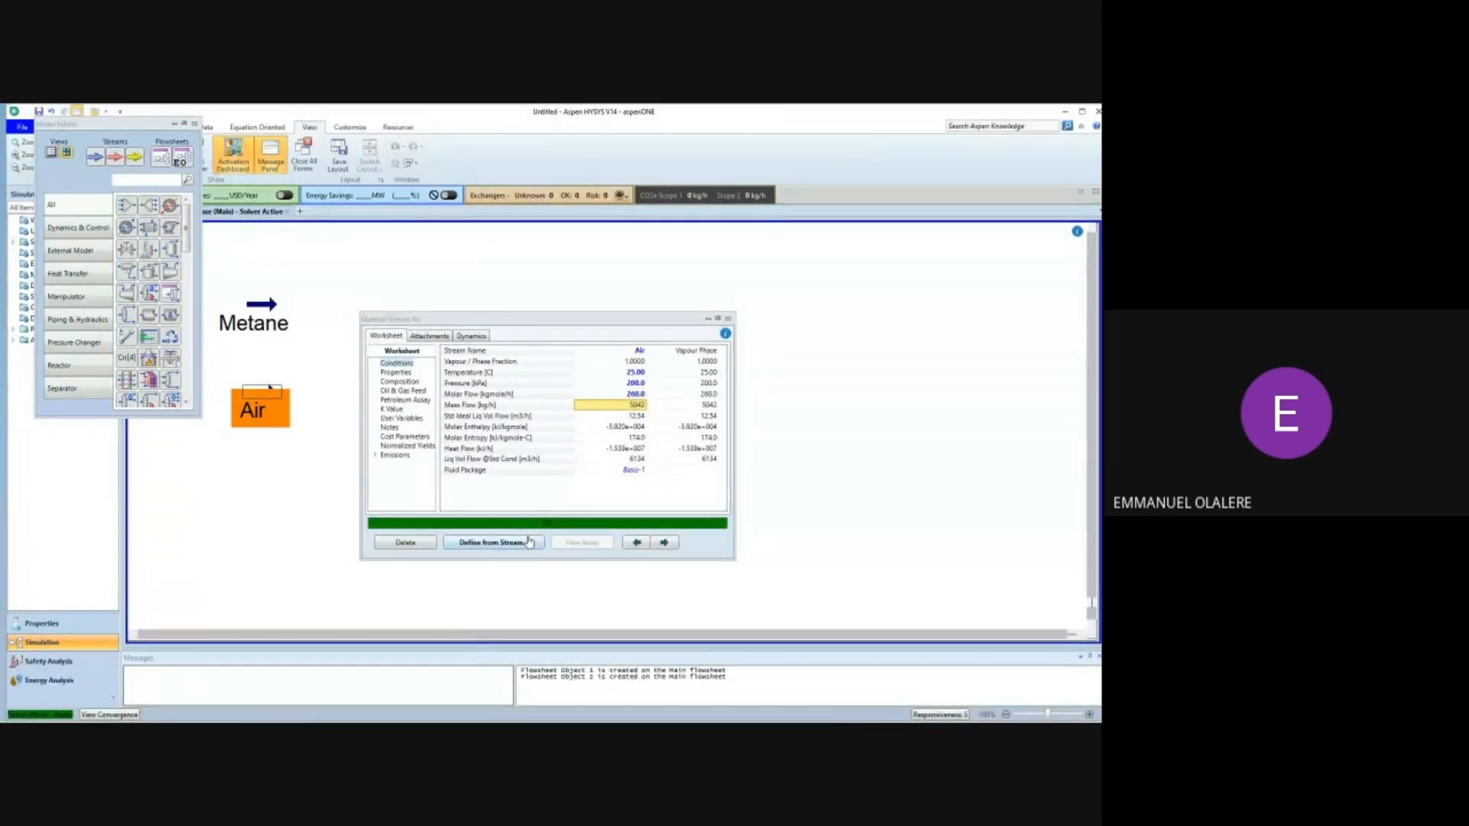
{"action": "left_click", "coordinate": [726, 320]}
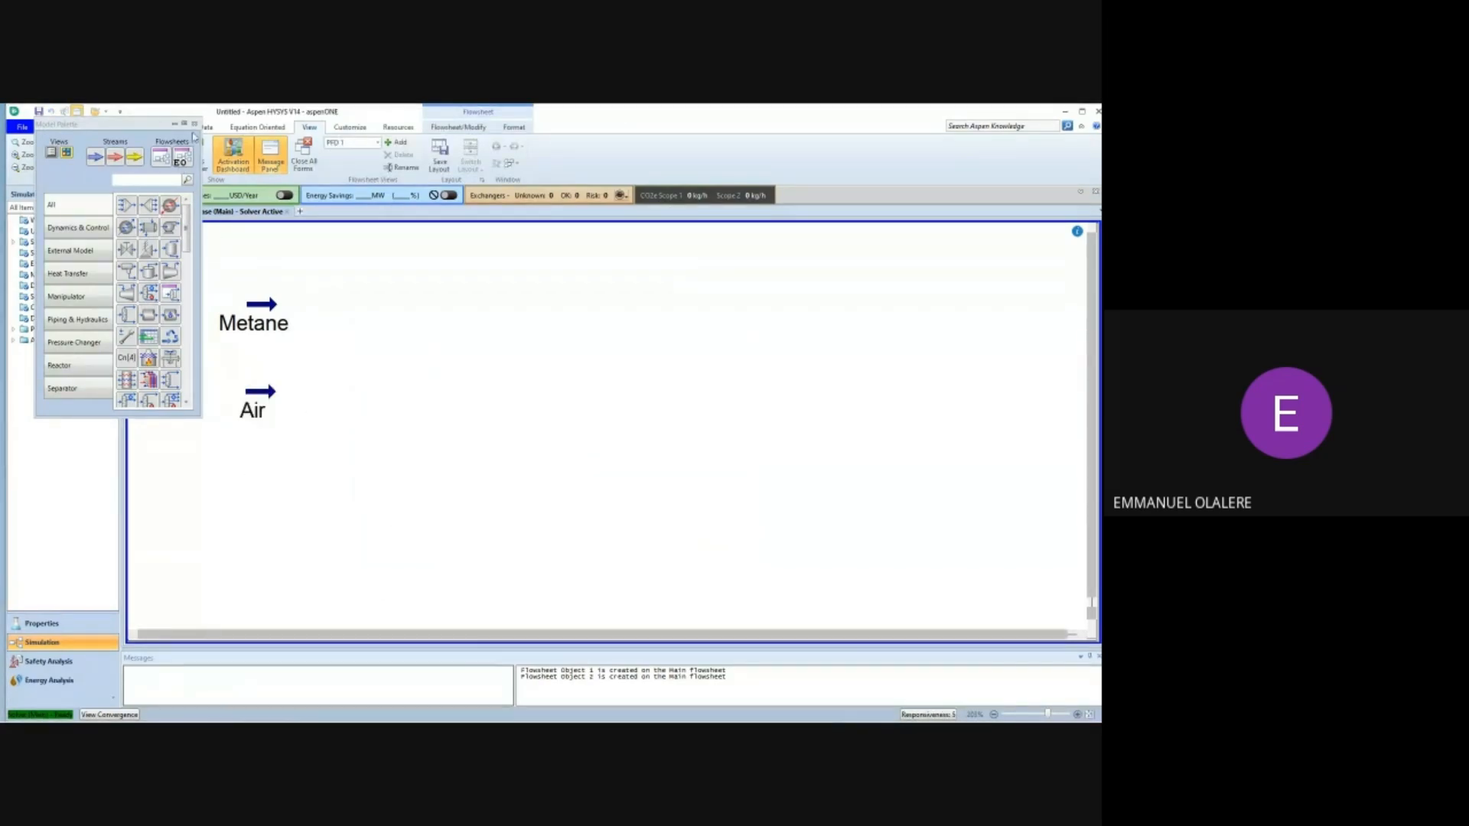
Search the model palette for reactor and place a conversion reactor on the flowsheet beside the two feed streams.
{"action": "left_click", "coordinate": [138, 180]}
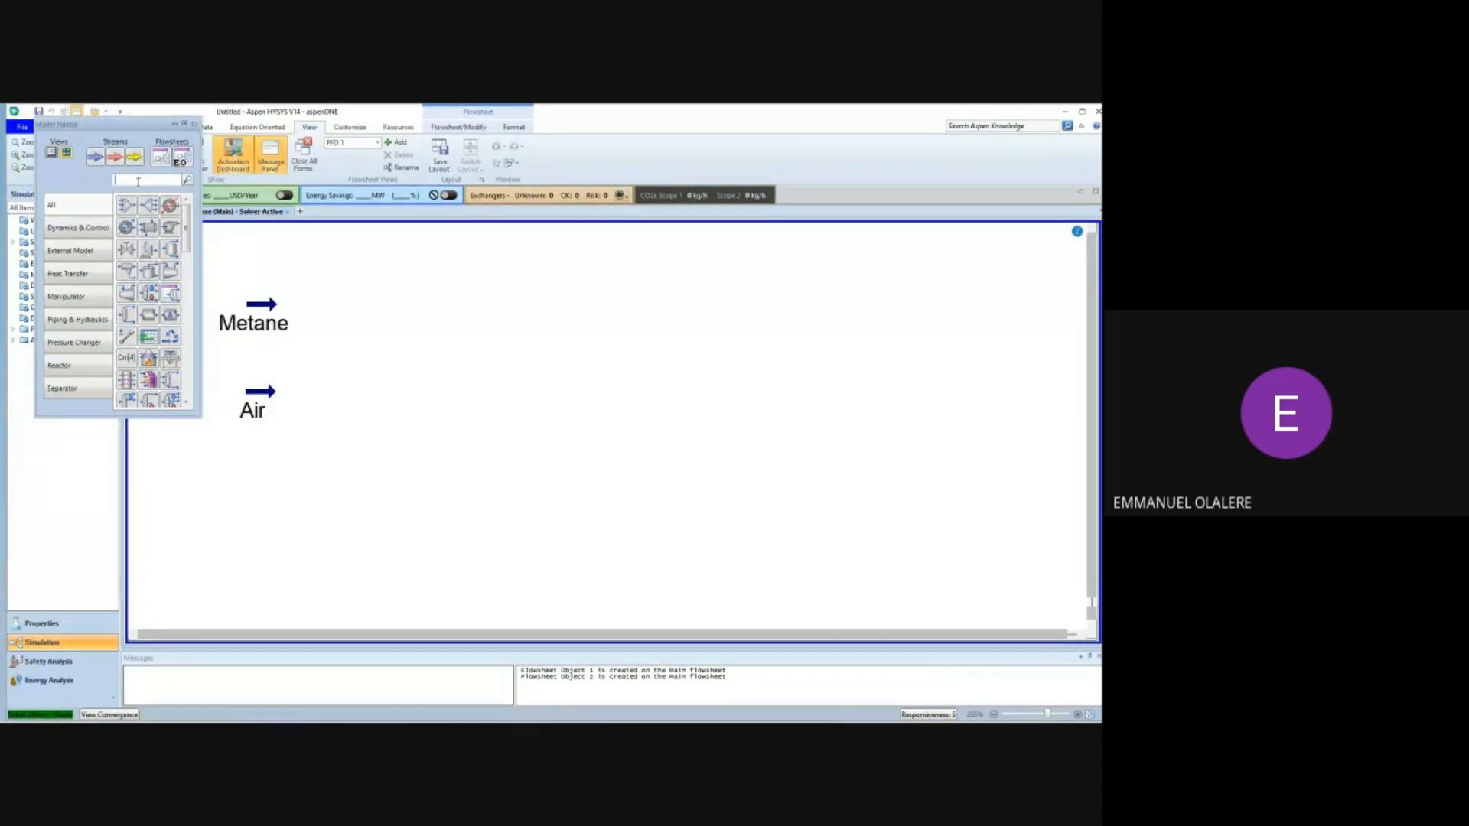
{"action": "type", "text": "r"}
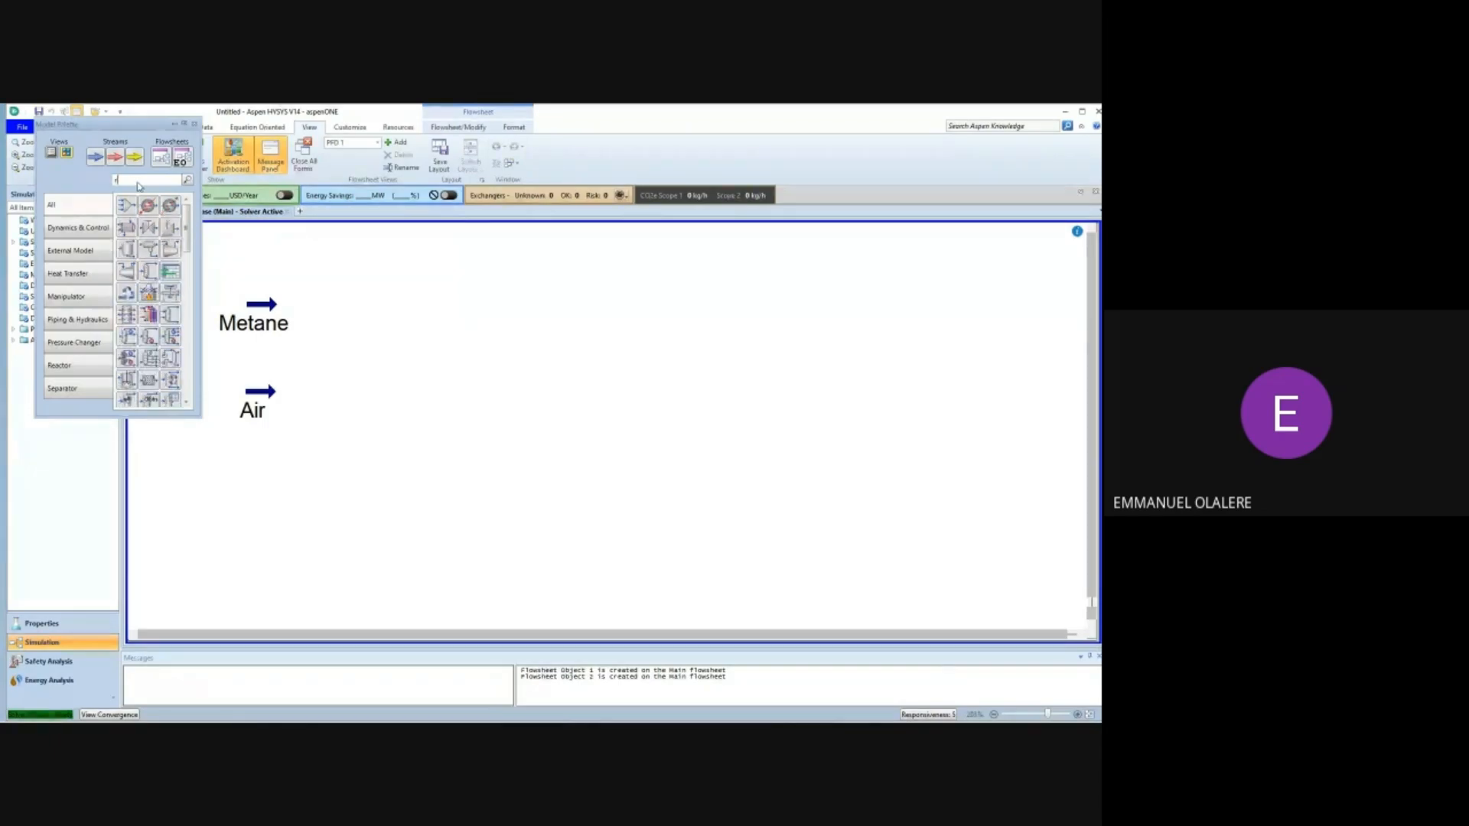
{"action": "type", "text": "eact"}
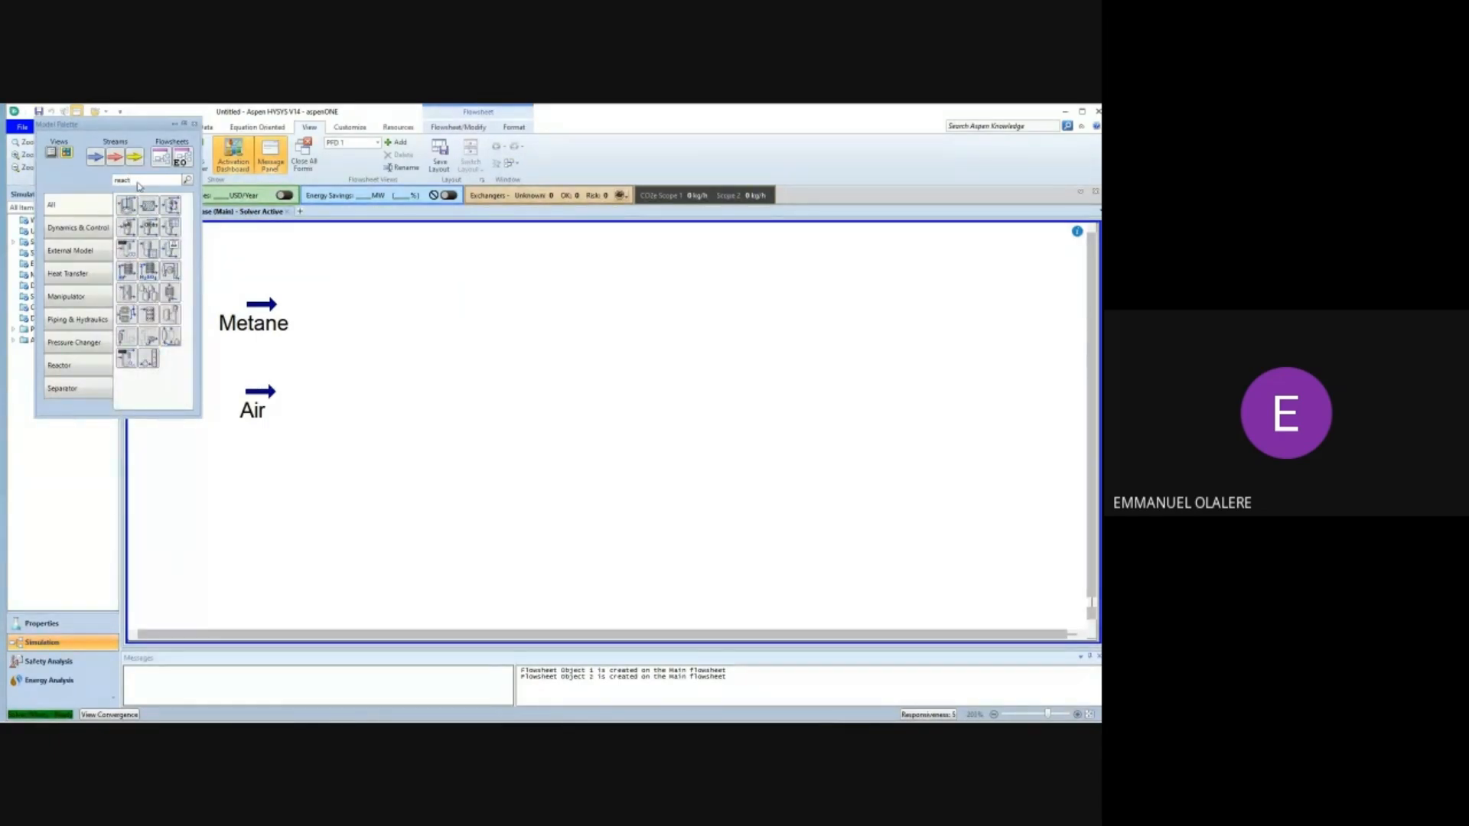
{"action": "type", "text": "i"}
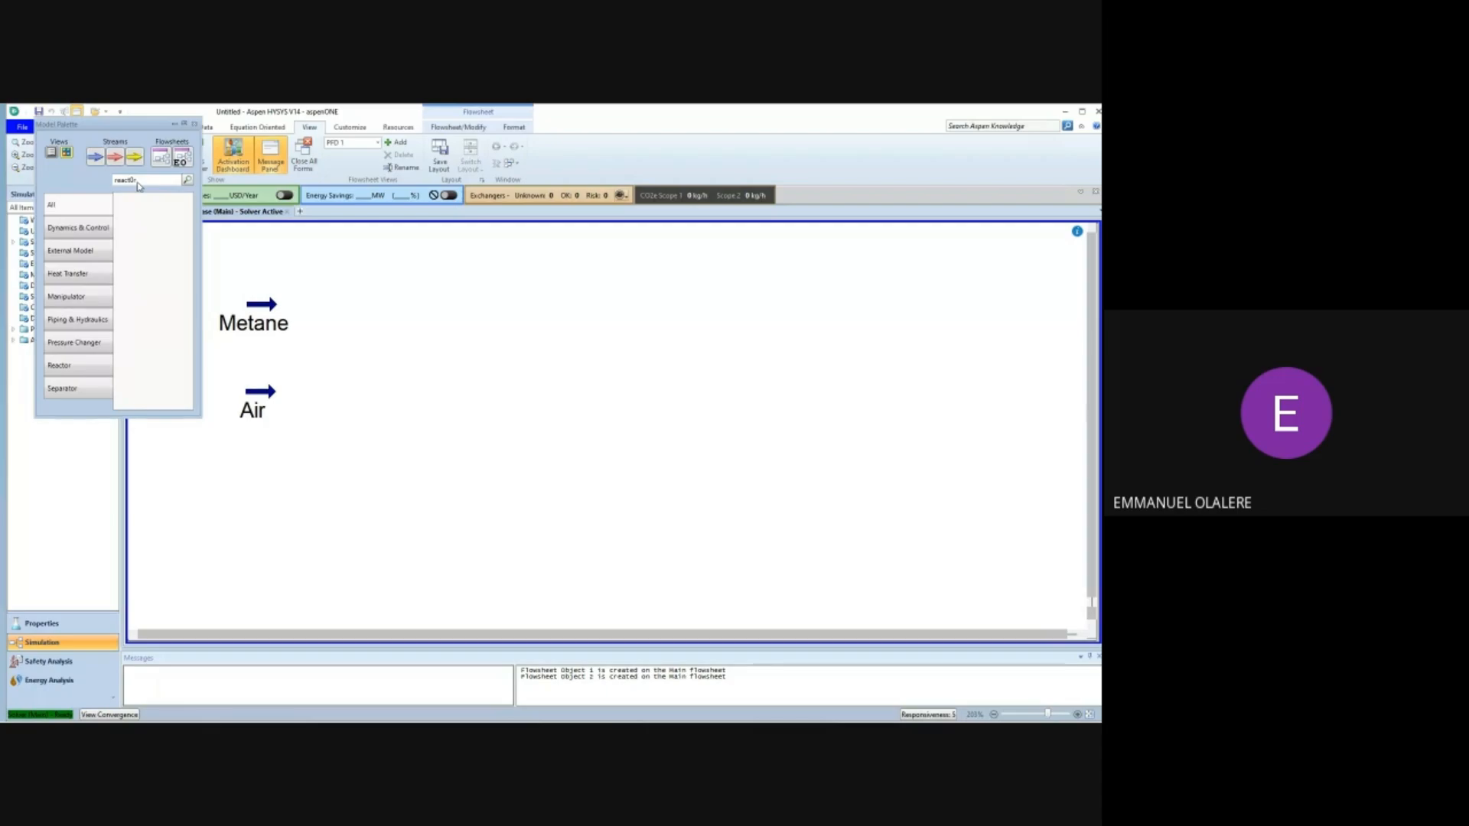
{"action": "key", "text": "BackSpace"}
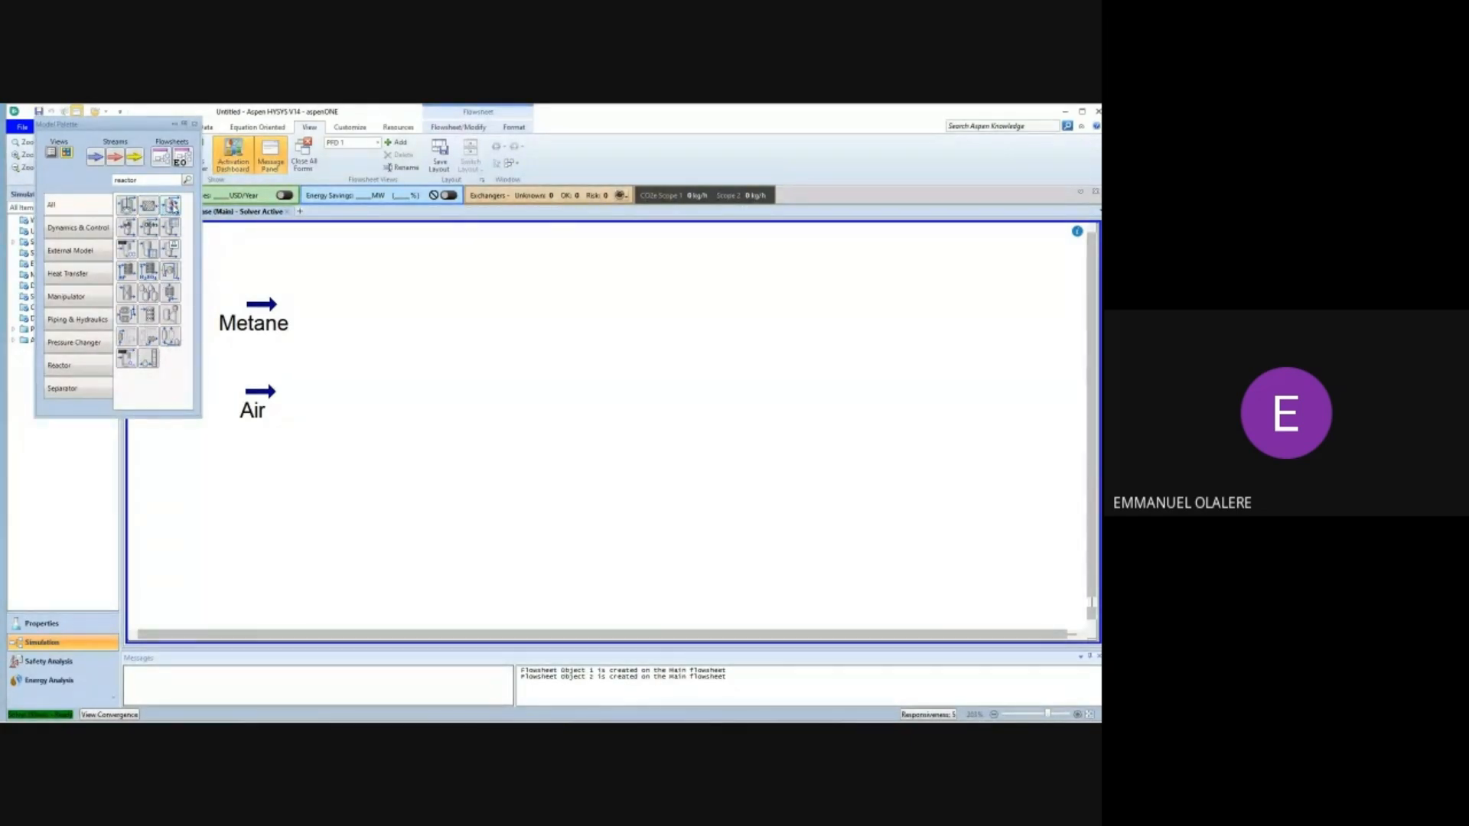
{"action": "left_click_drag", "start_coordinate": [170, 205], "coordinate": [361, 434]}
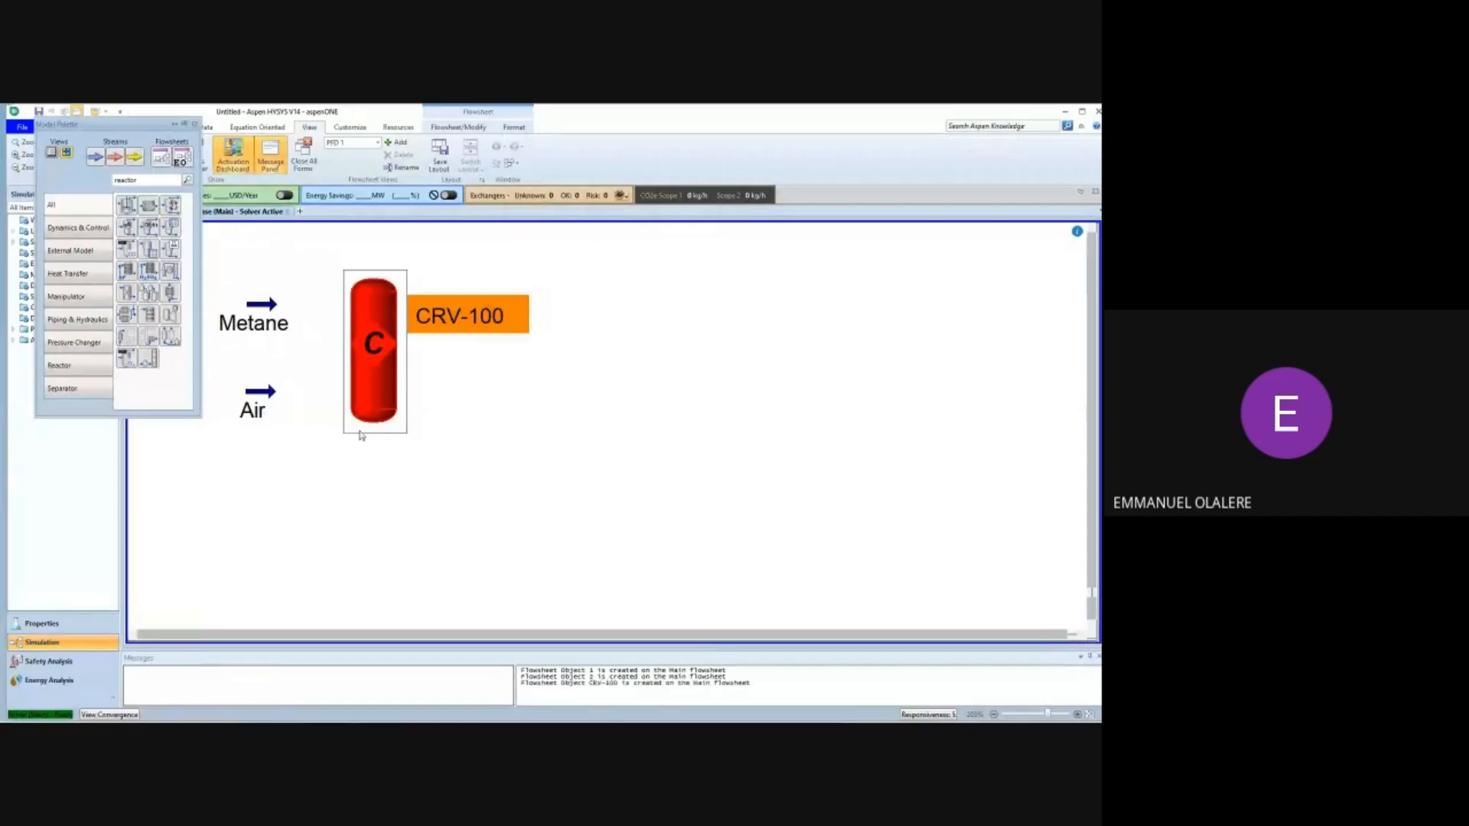
Connect the Metane stream as an inlet of the conversion reactor and close the reactor's settings.
{"action": "double_click", "coordinate": [389, 335]}
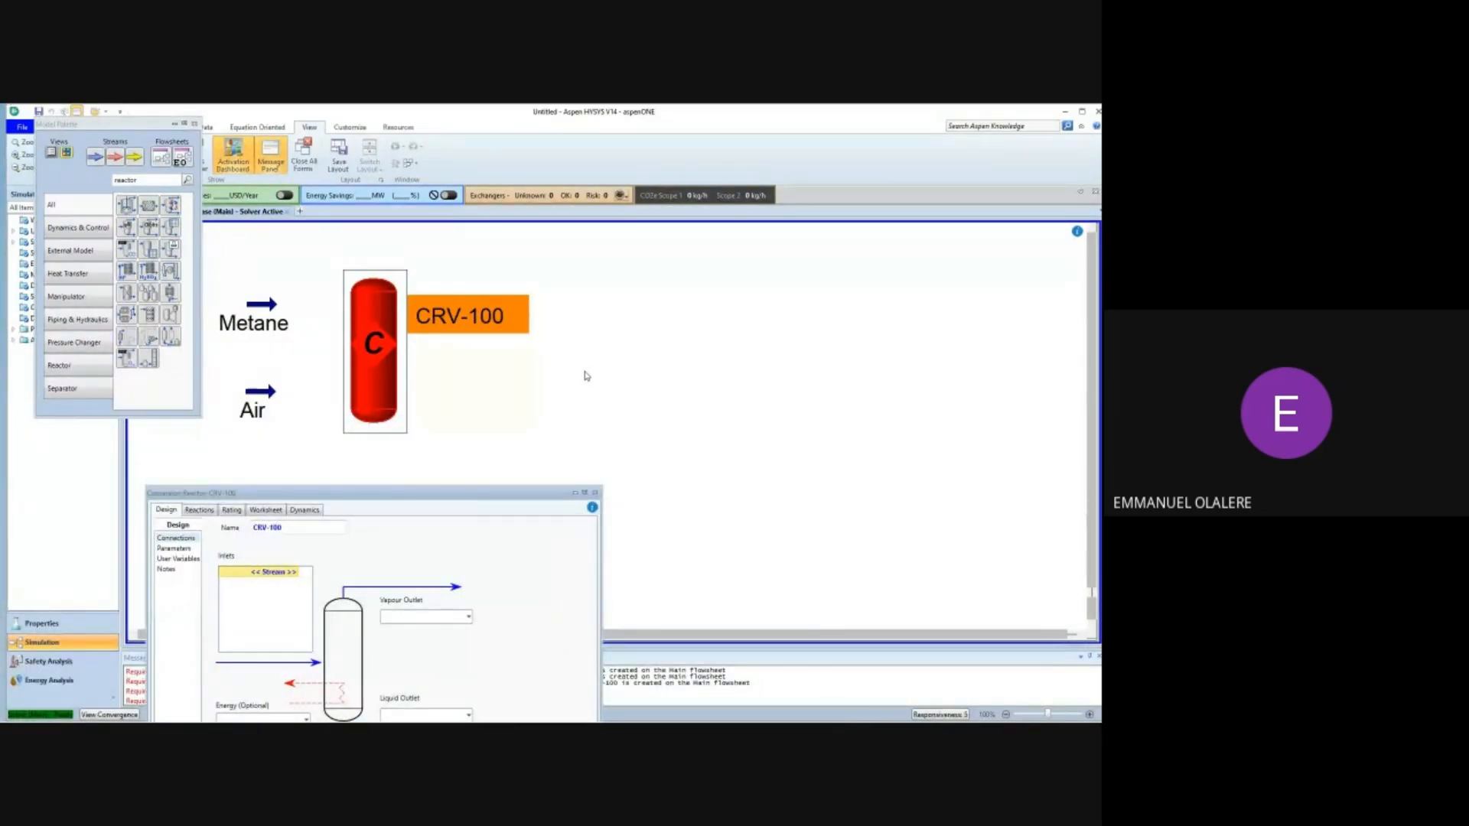
{"action": "scroll", "coordinate": [586, 376], "scroll_direction": "down", "scroll_amount": 3}
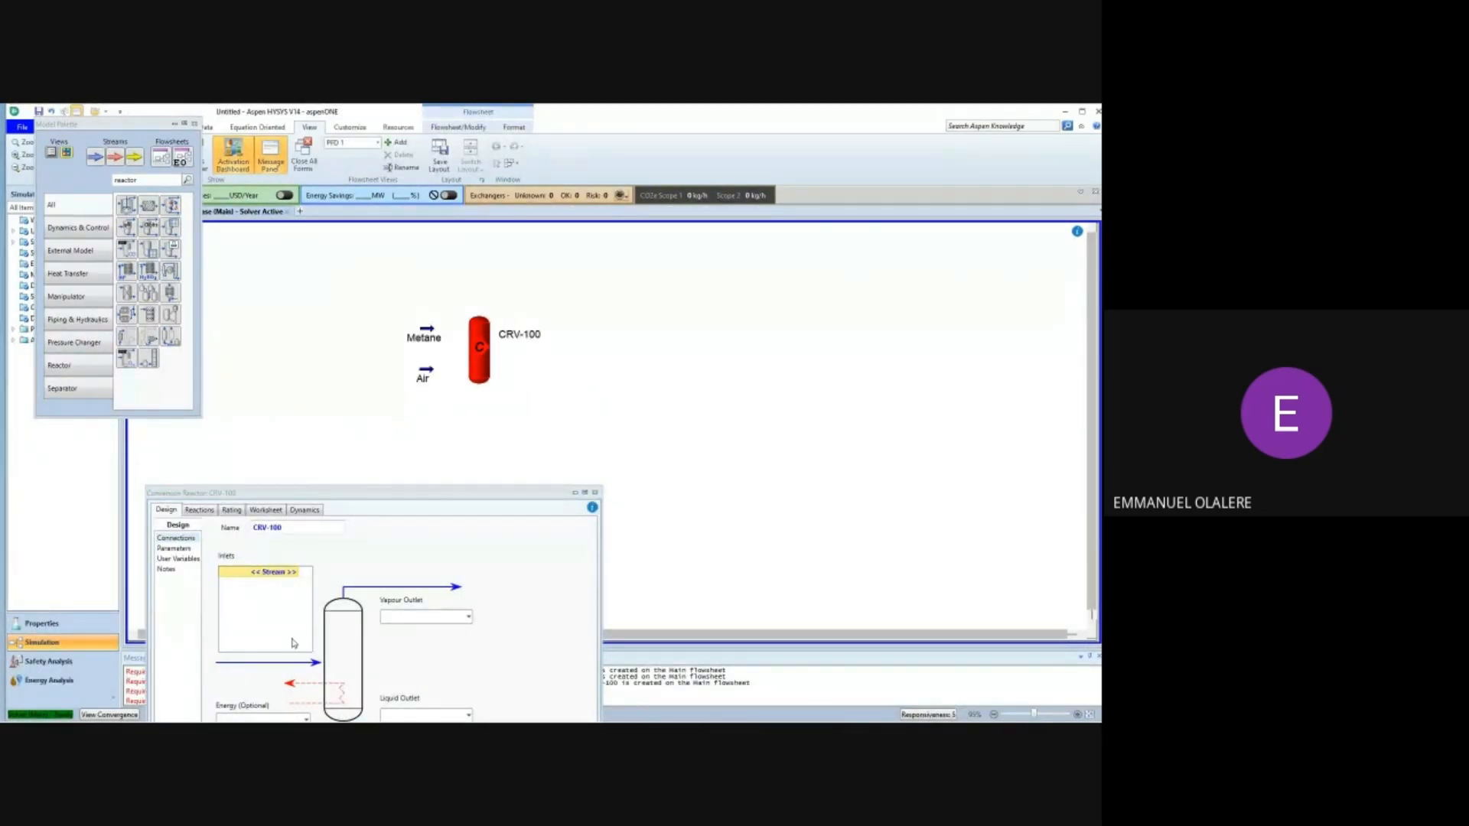
{"action": "left_click", "coordinate": [296, 574]}
{"action": "left_click", "coordinate": [297, 573]}
{"action": "left_click", "coordinate": [269, 599]}
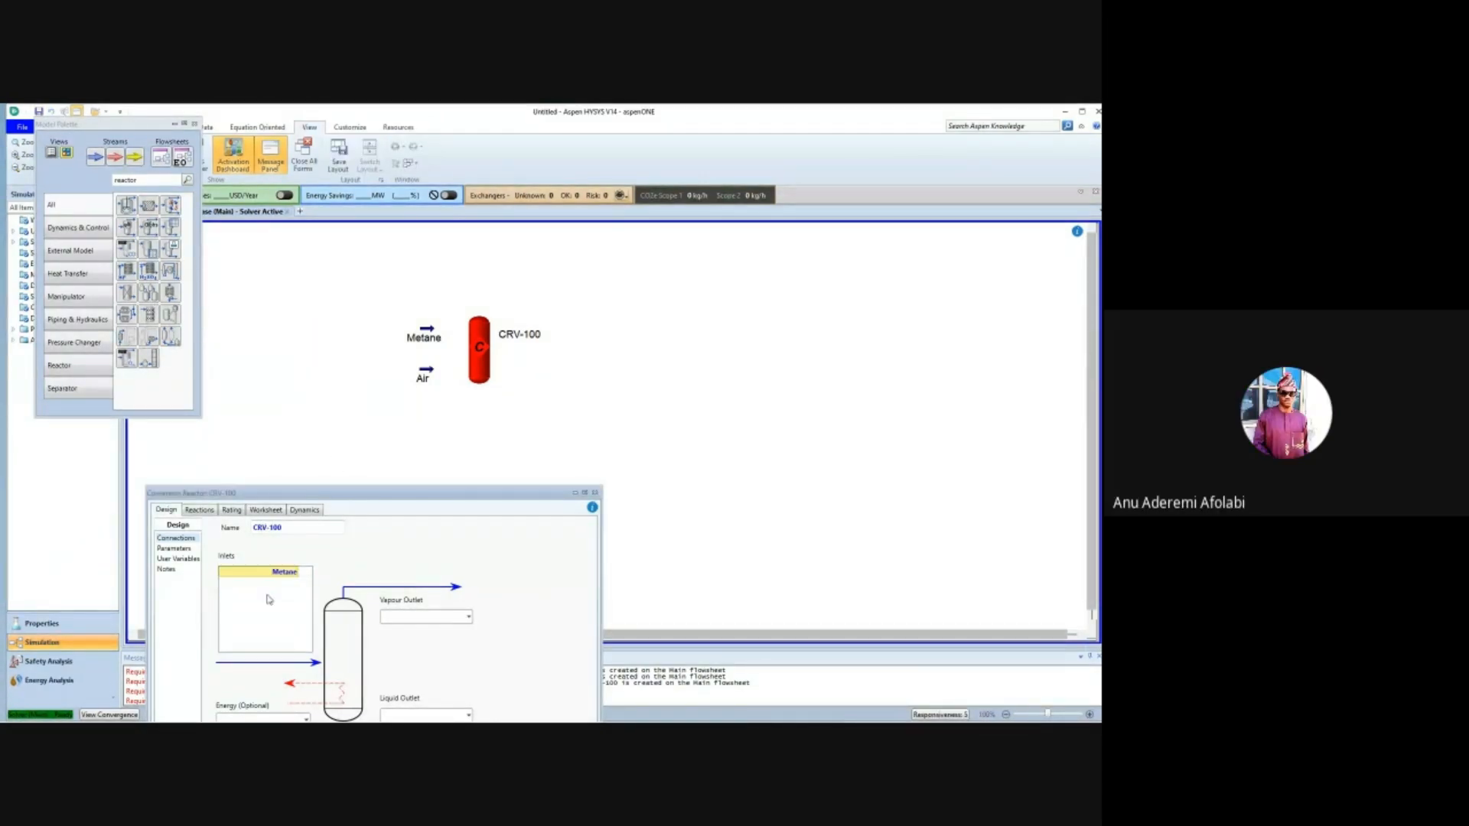
{"action": "left_click", "coordinate": [298, 585]}
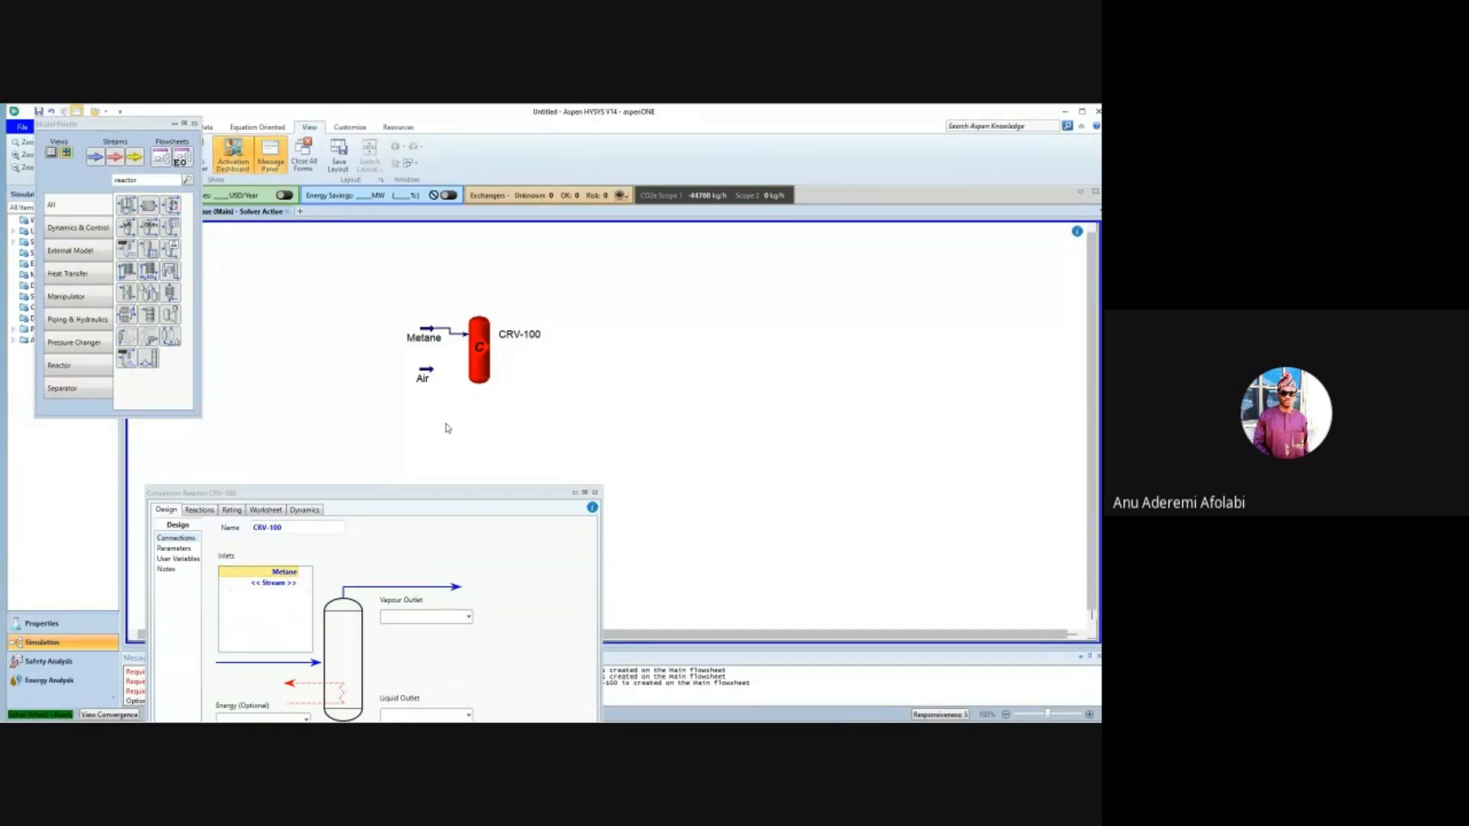
{"action": "left_click", "coordinate": [595, 492]}
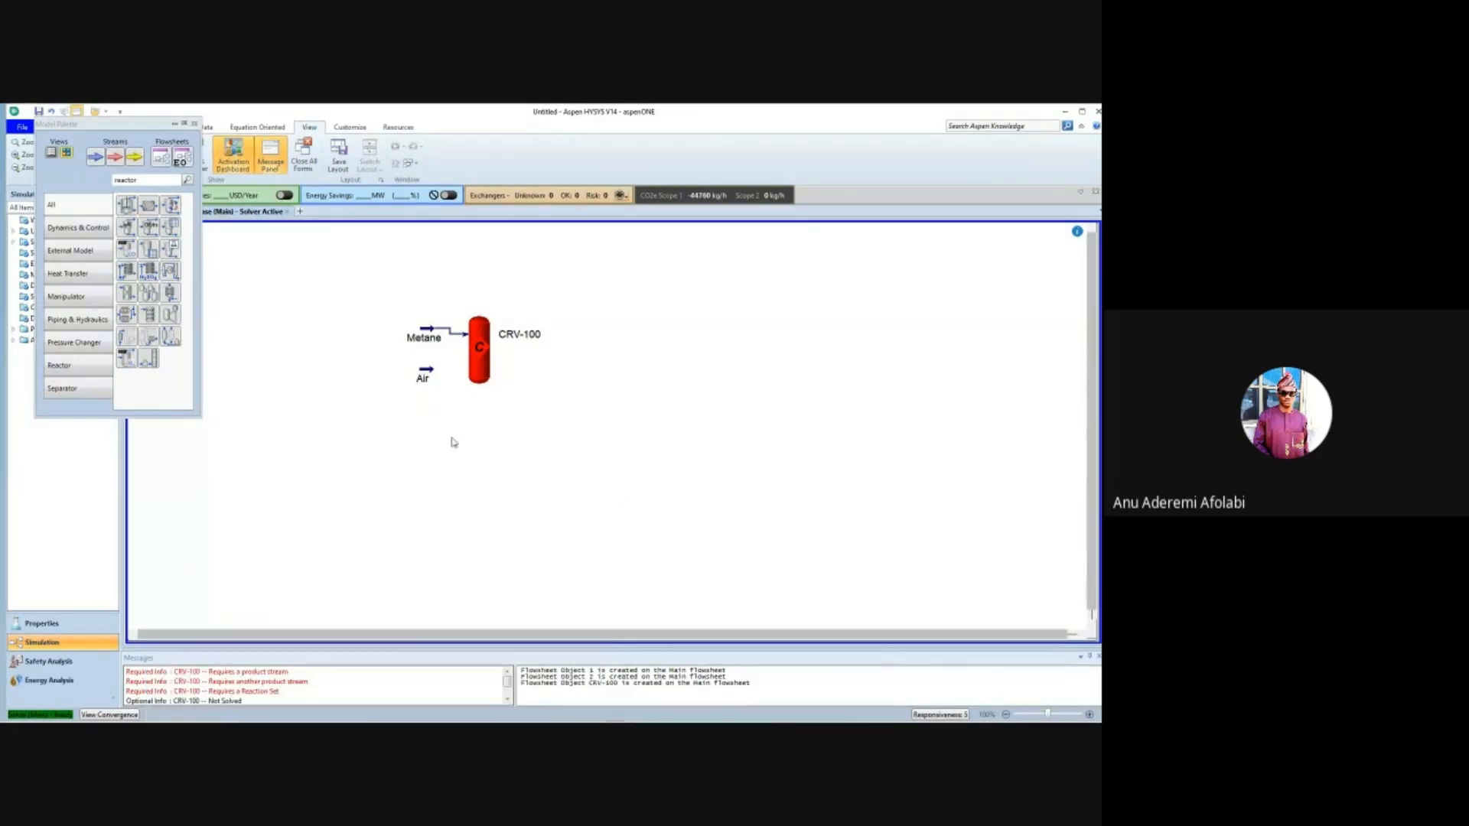
Clear the Methane mole fraction in the Air stream's composition.
{"action": "double_click", "coordinate": [426, 376]}
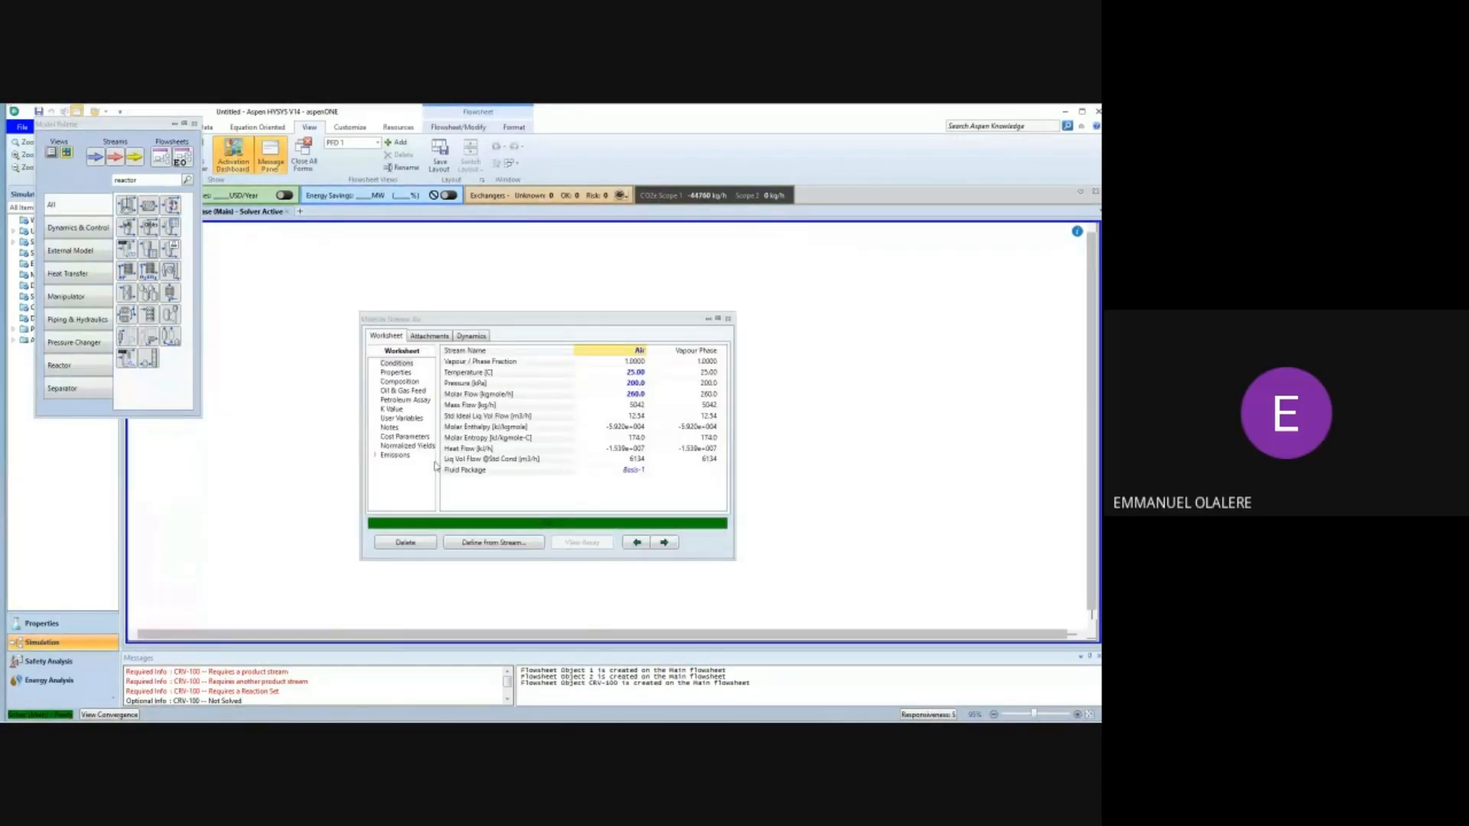
{"action": "left_click", "coordinate": [397, 382]}
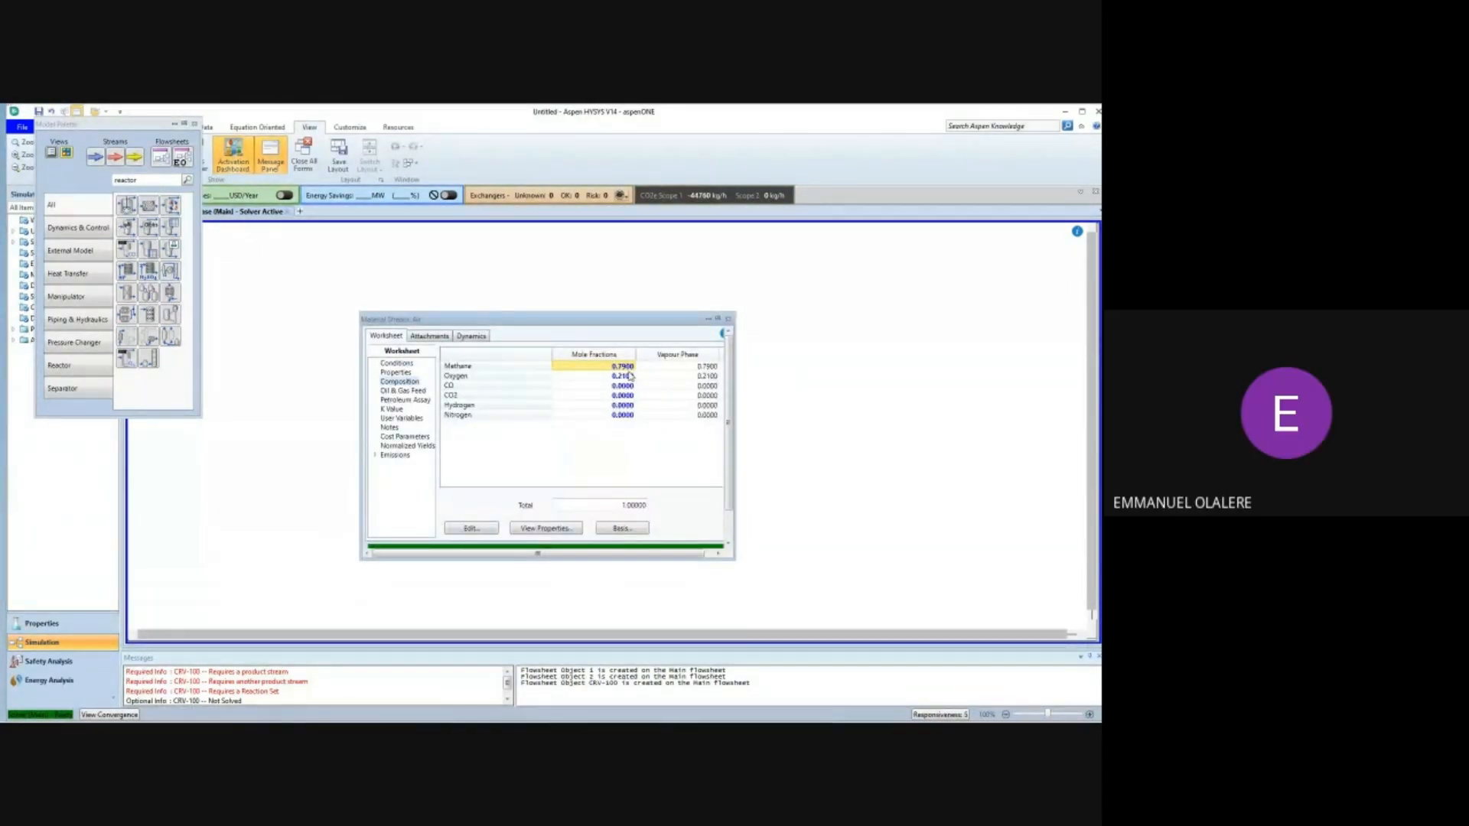
{"action": "left_click", "coordinate": [624, 369]}
{"action": "key", "text": "Delete"}
{"action": "left_click", "coordinate": [624, 416]}
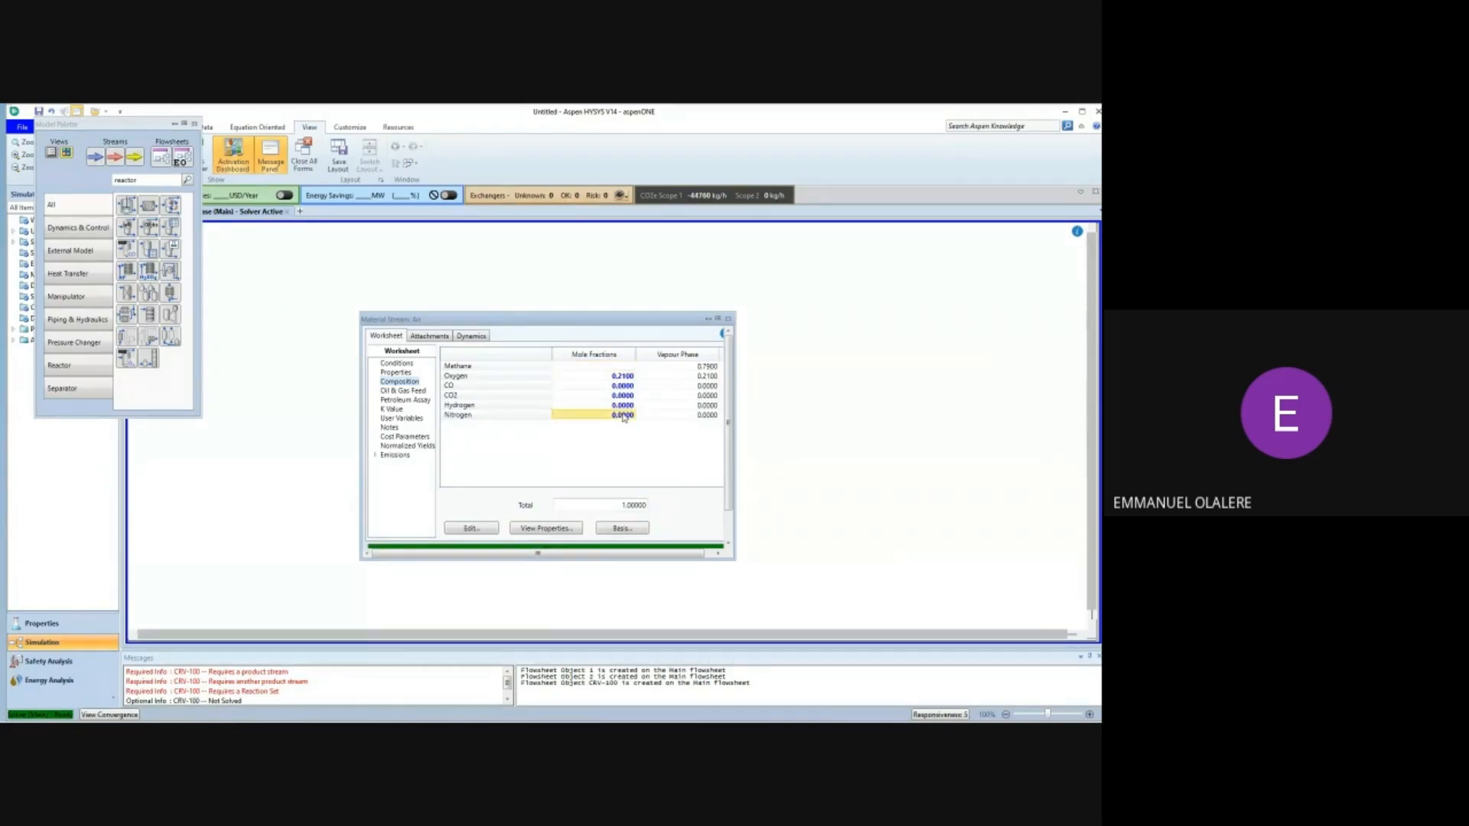
{"action": "type", "text": "0.7"}
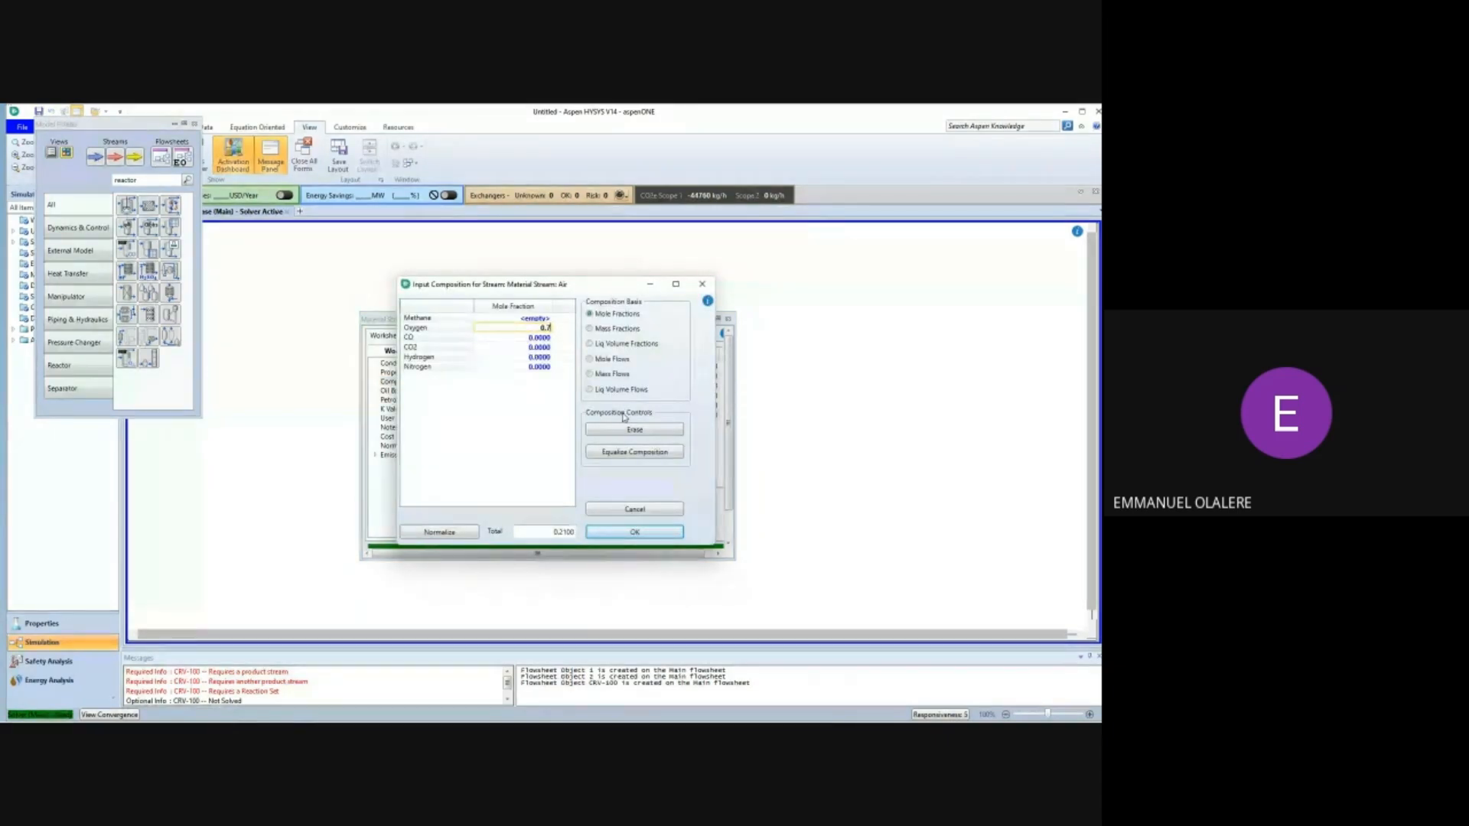
{"action": "type", "text": "9"}
{"action": "key", "text": "Return"}
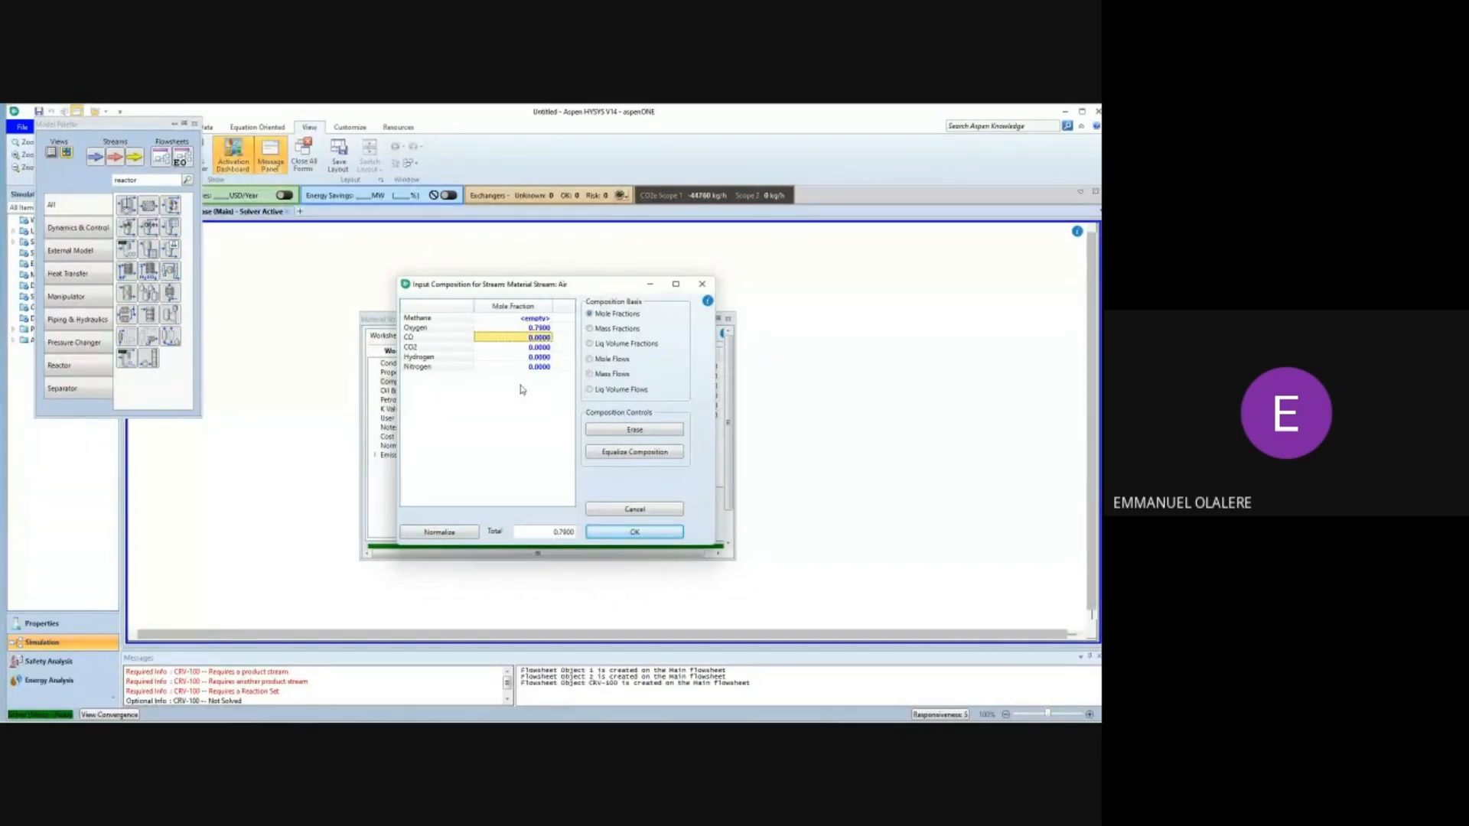
Set the Air stream's mole fractions to 0.21 for Oxygen and 0.79 for Nitrogen, accept the composition and close the stream.
{"action": "left_click", "coordinate": [533, 329]}
{"action": "type", "text": "0.21"}
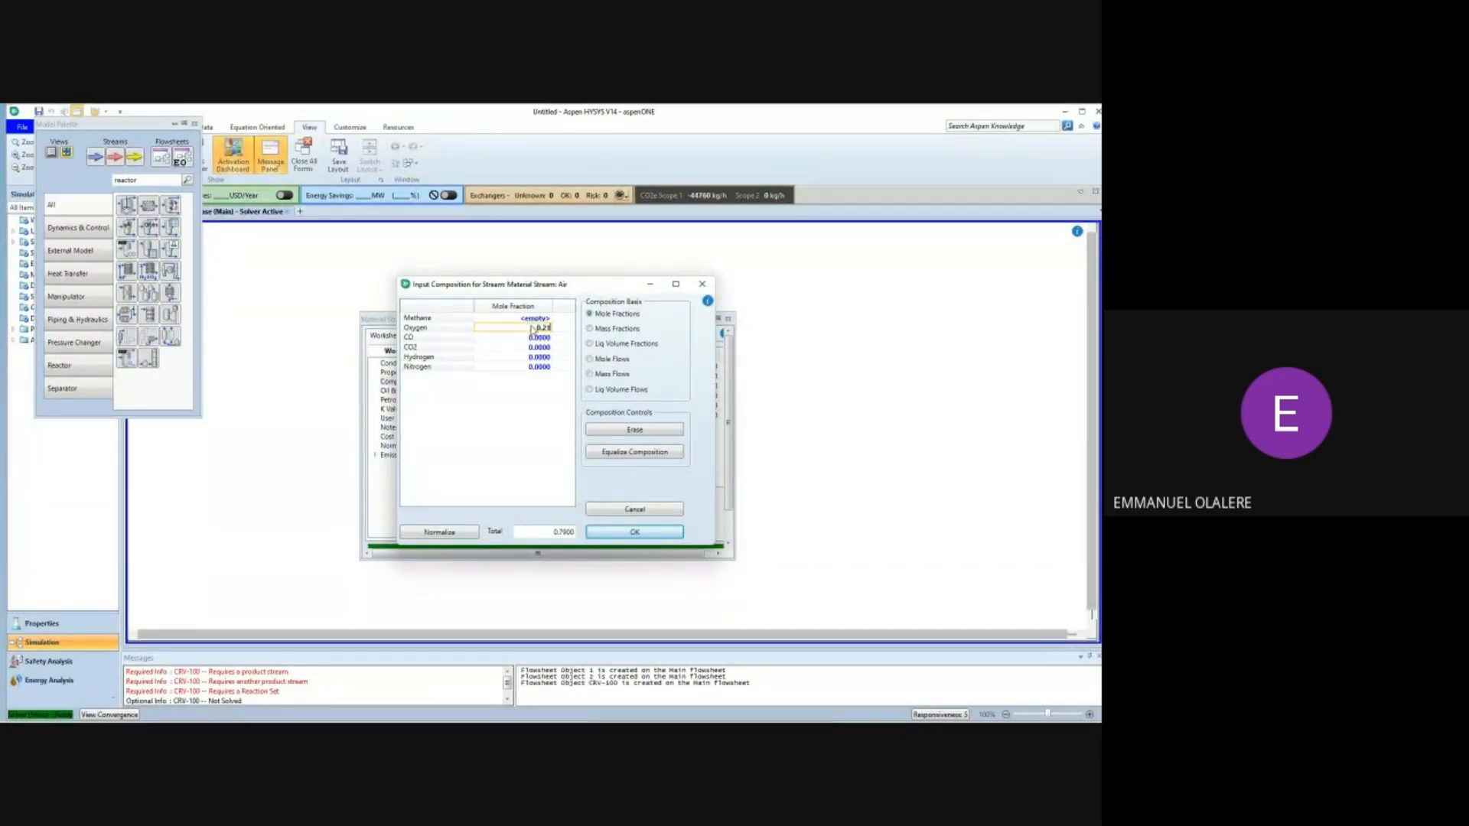
{"action": "key", "text": "Return"}
{"action": "left_click", "coordinate": [537, 368]}
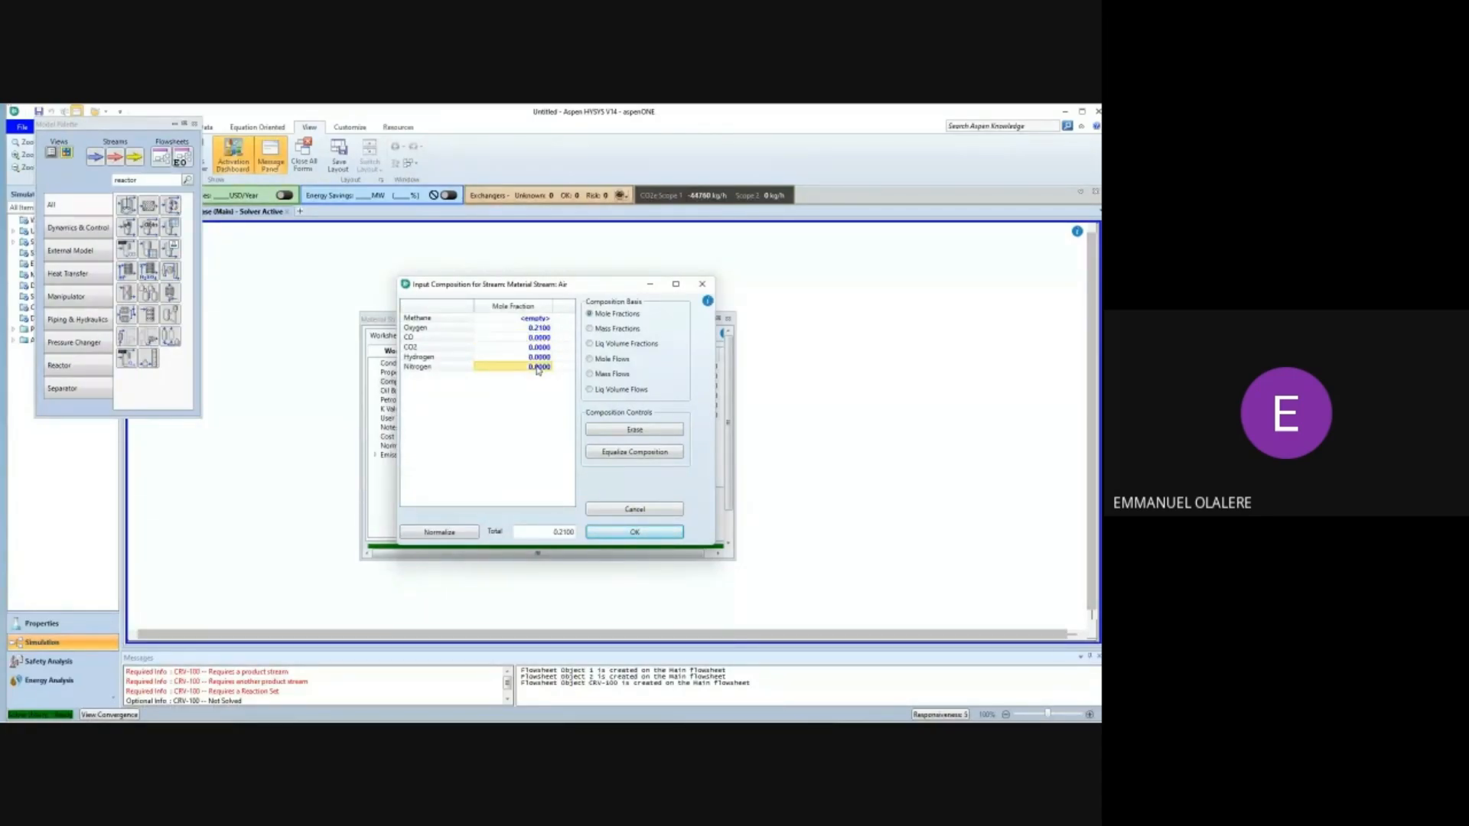
{"action": "type", "text": "0.79"}
{"action": "key", "text": "Return"}
{"action": "left_click", "coordinate": [679, 537]}
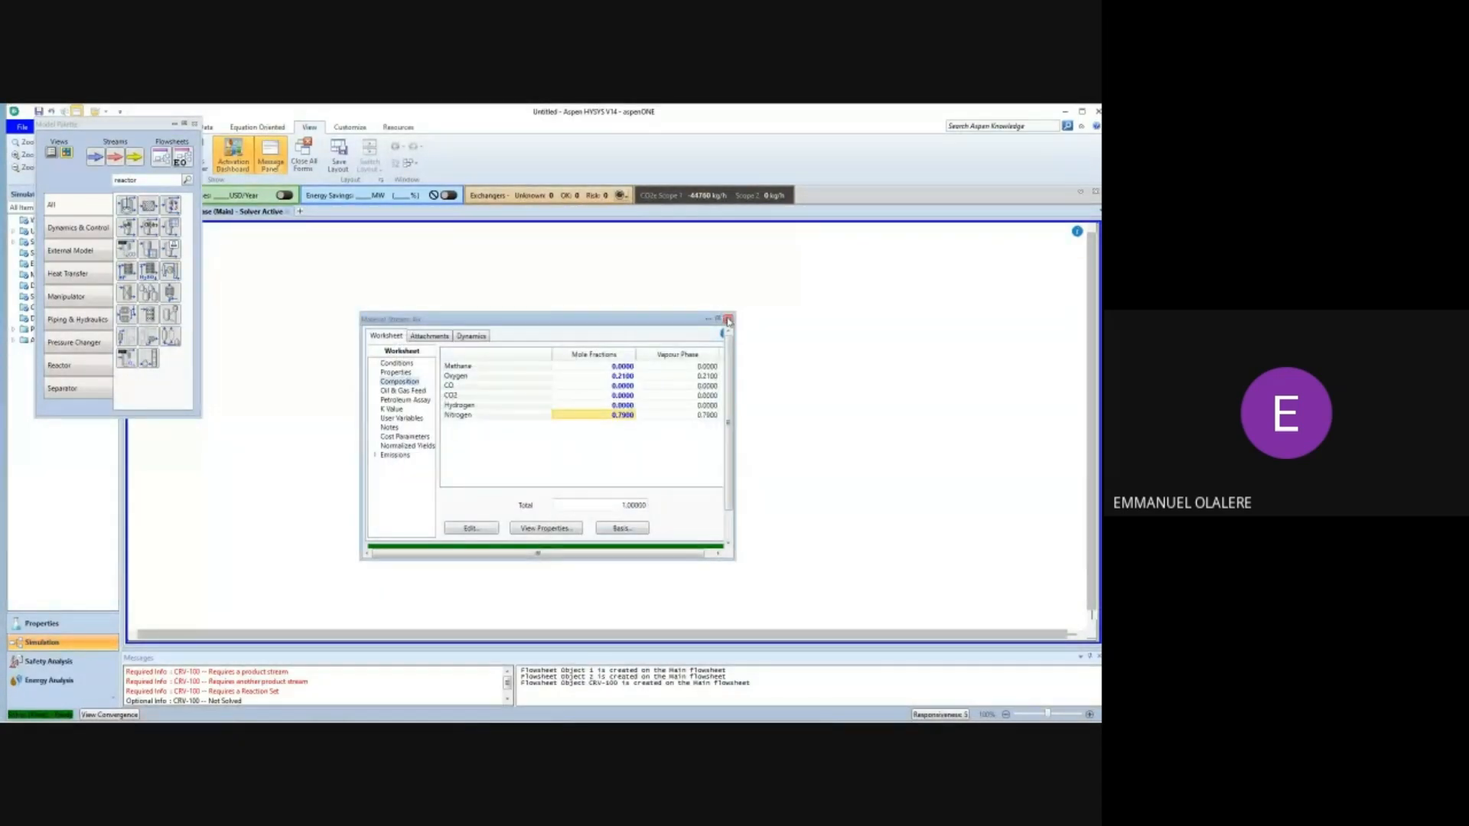
{"action": "left_click", "coordinate": [728, 321]}
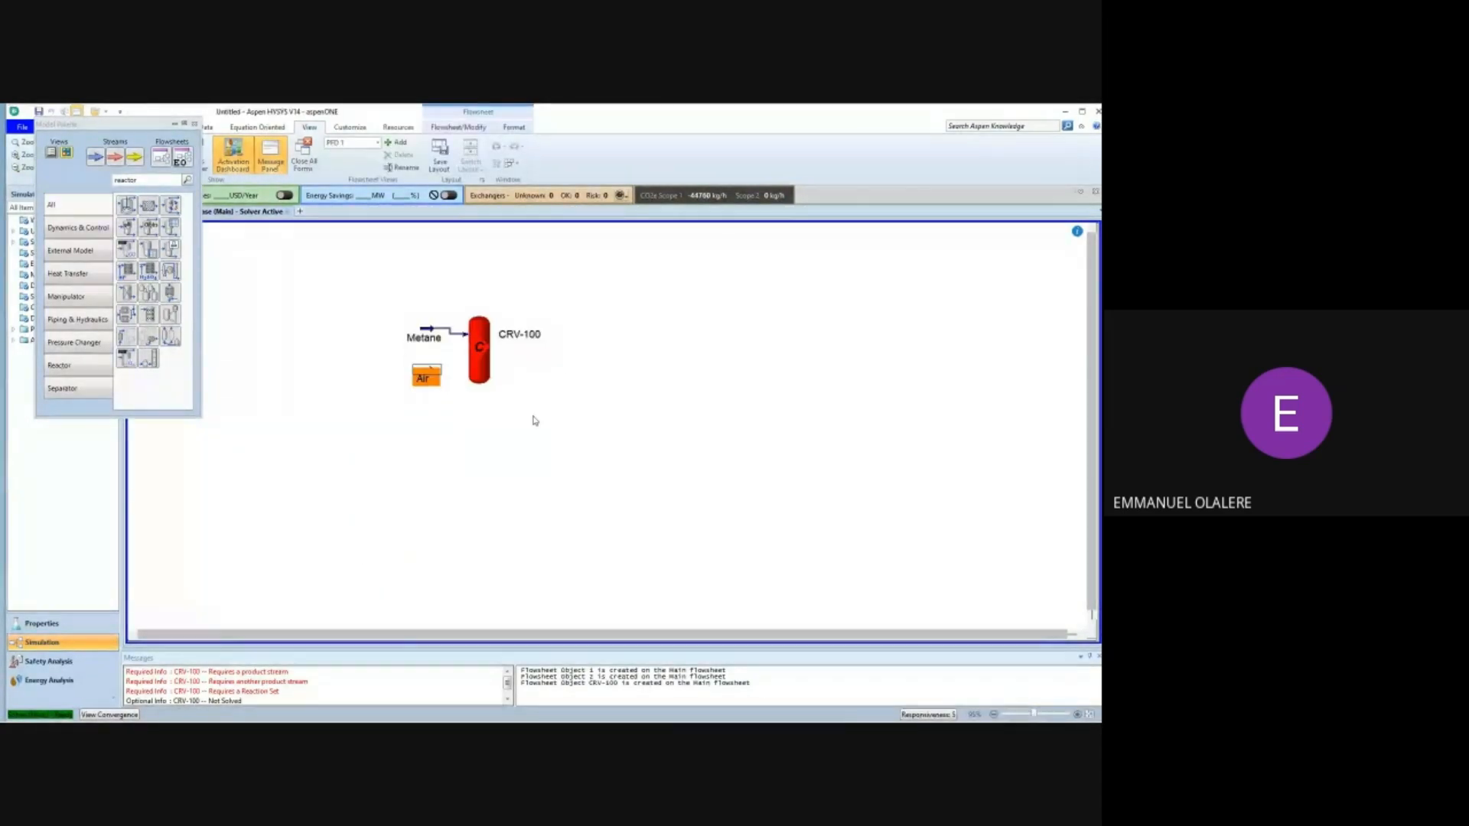
Connect the Air stream as the second inlet of reactor CRV-100 and move its settings window clear of the flowsheet drawing.
{"action": "double_click", "coordinate": [480, 351]}
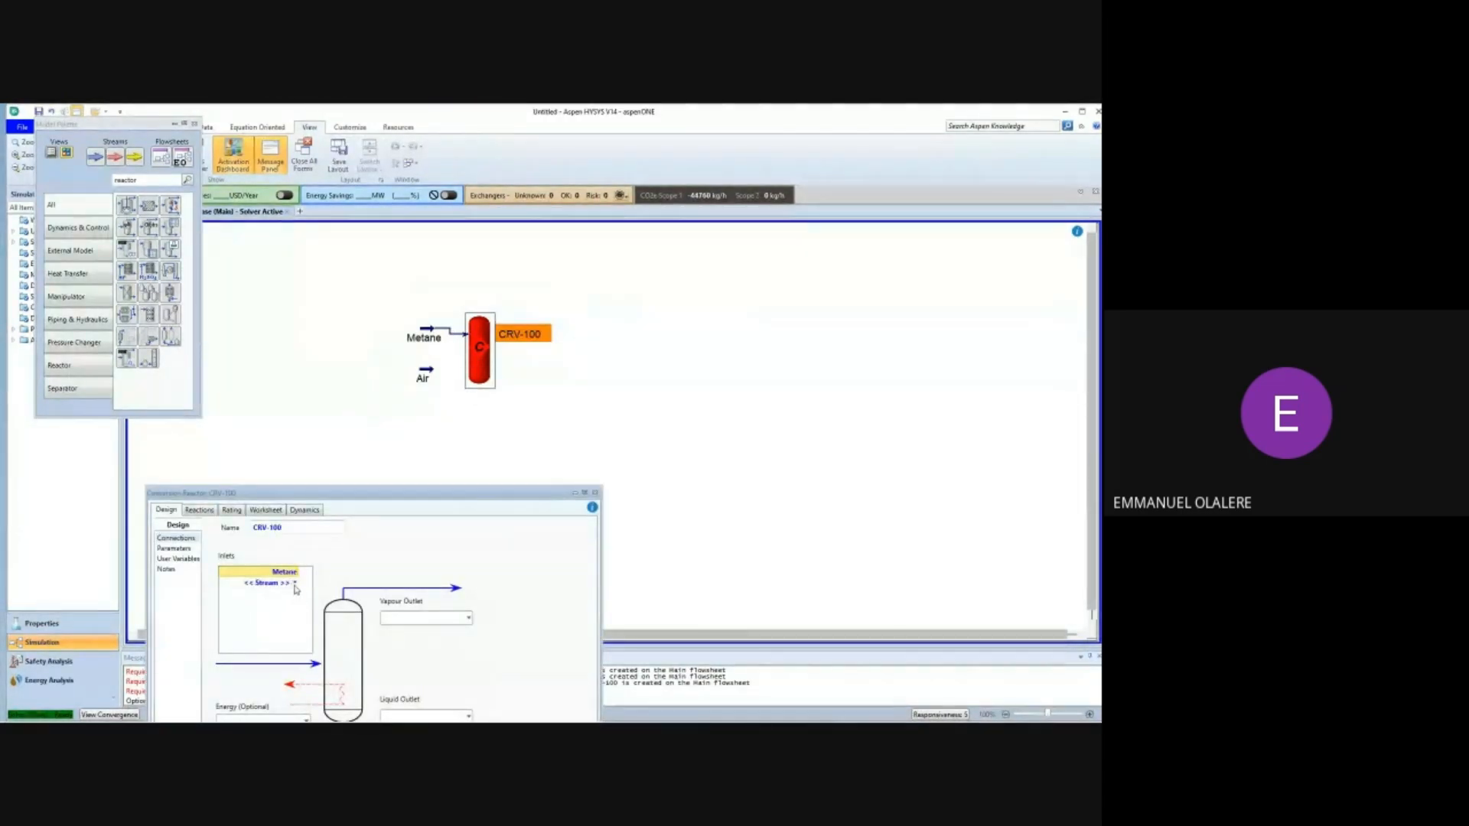
{"action": "left_click", "coordinate": [294, 585]}
{"action": "left_click", "coordinate": [283, 598]}
{"action": "left_click_drag", "start_coordinate": [447, 501], "coordinate": [421, 457]}
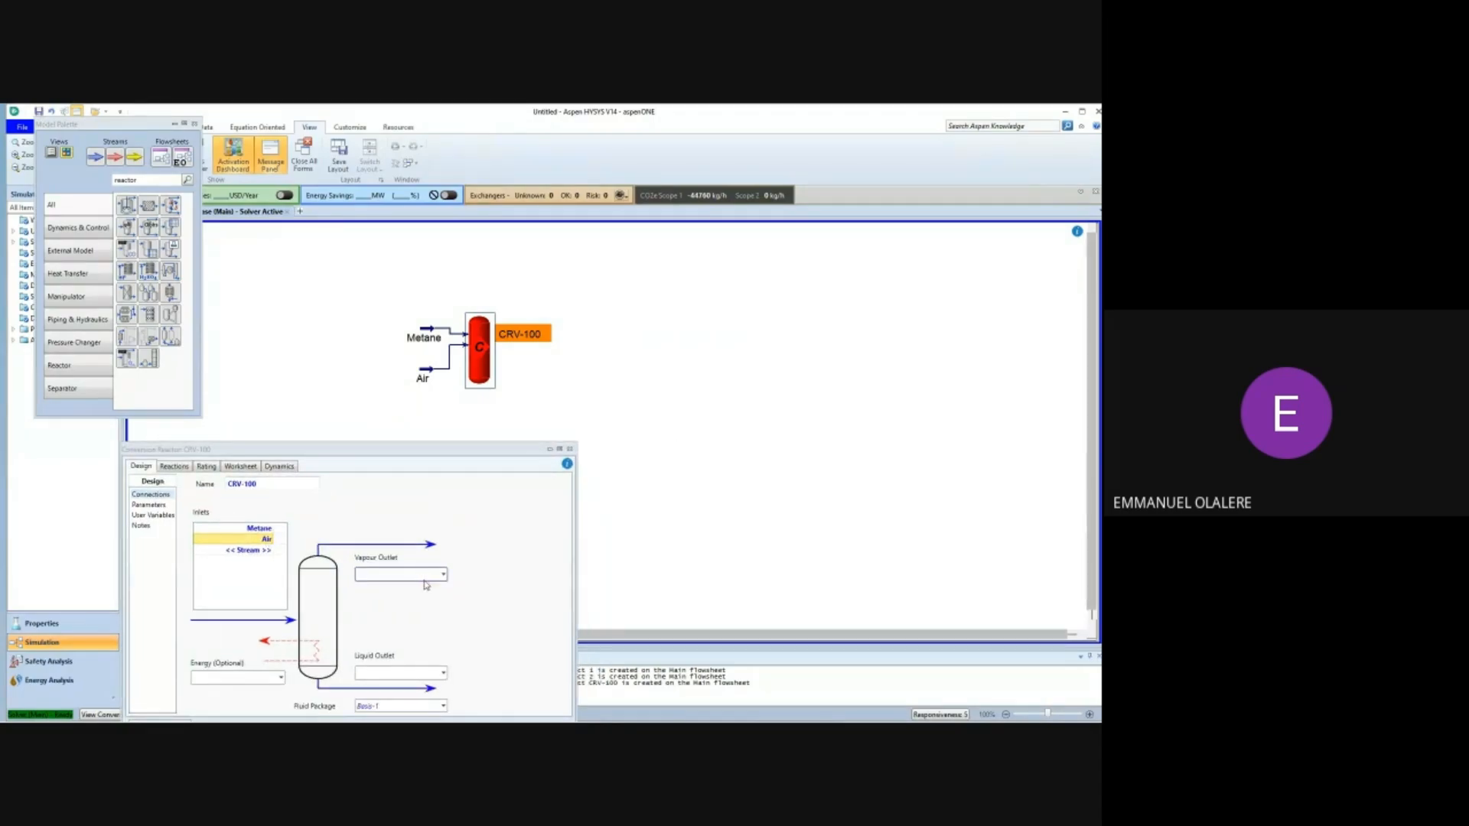
{"action": "left_click_drag", "start_coordinate": [400, 447], "coordinate": [399, 433]}
{"action": "left_click", "coordinate": [390, 429]}
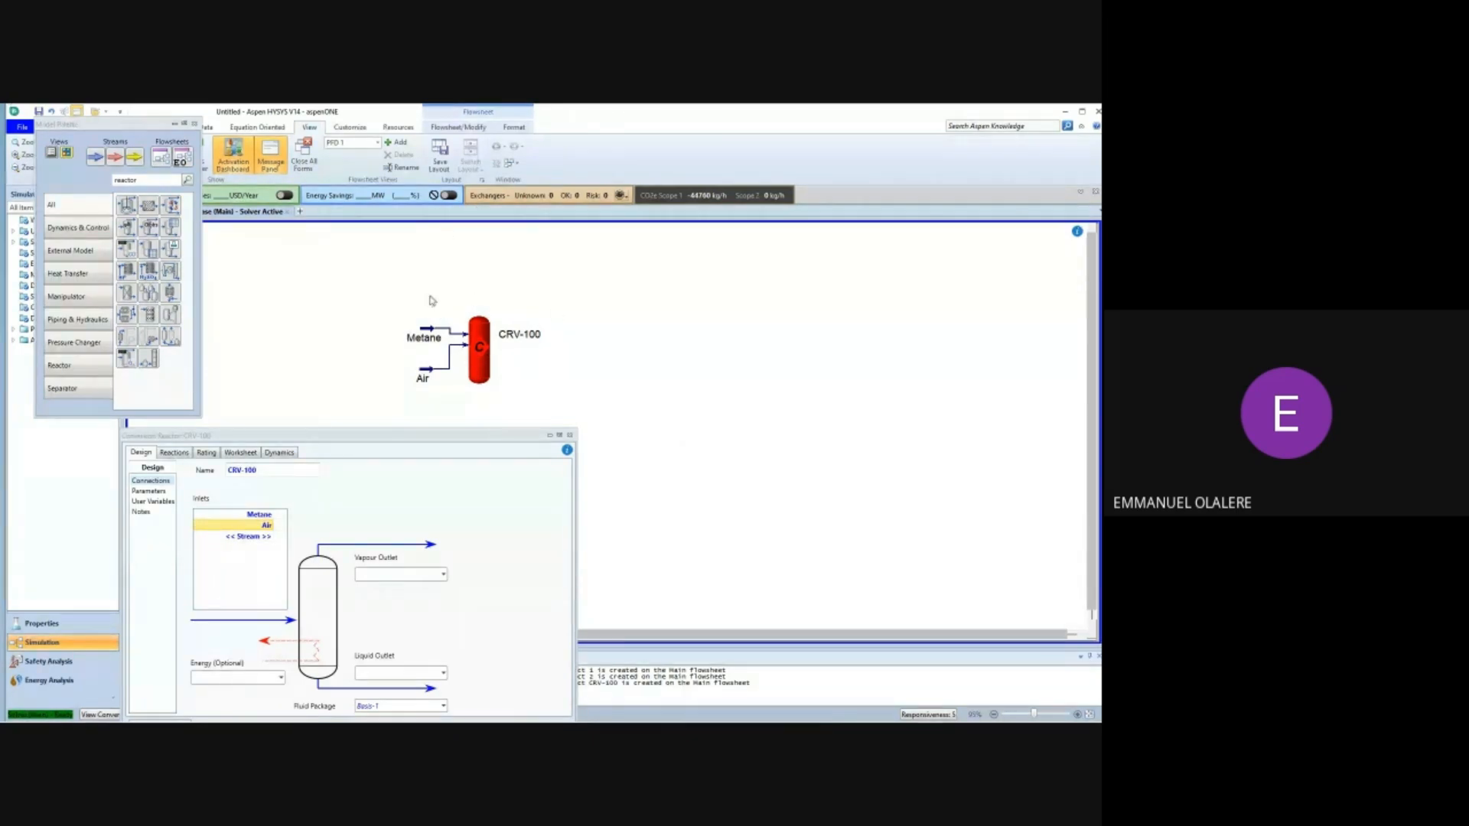
Create the reactor's outlet streams, naming the vapour outlet Vap and the liquid outlet Liq.
{"action": "left_click", "coordinate": [418, 575]}
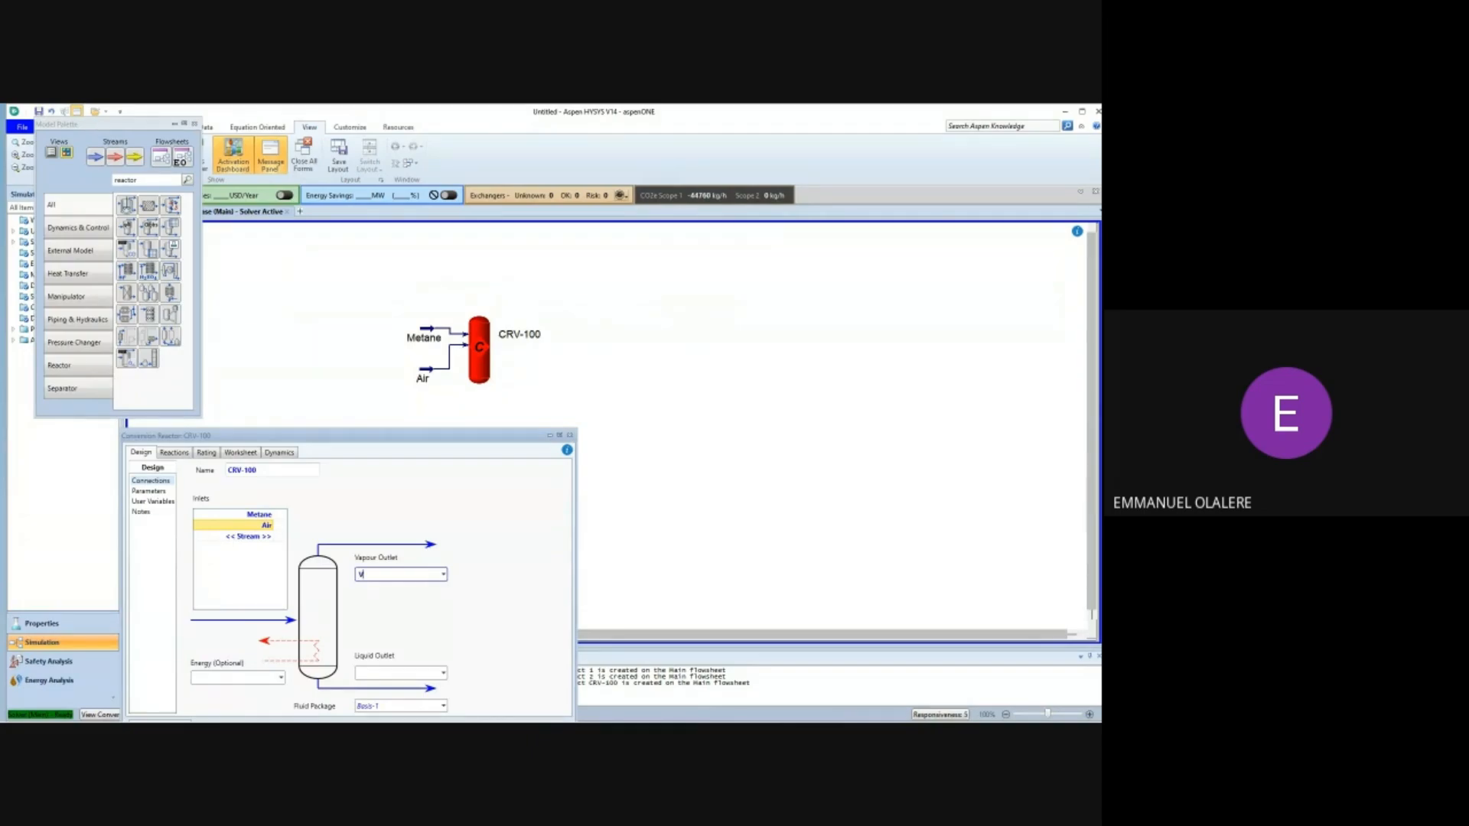
{"action": "left_click", "coordinate": [397, 674]}
{"action": "type", "text": "Li"}
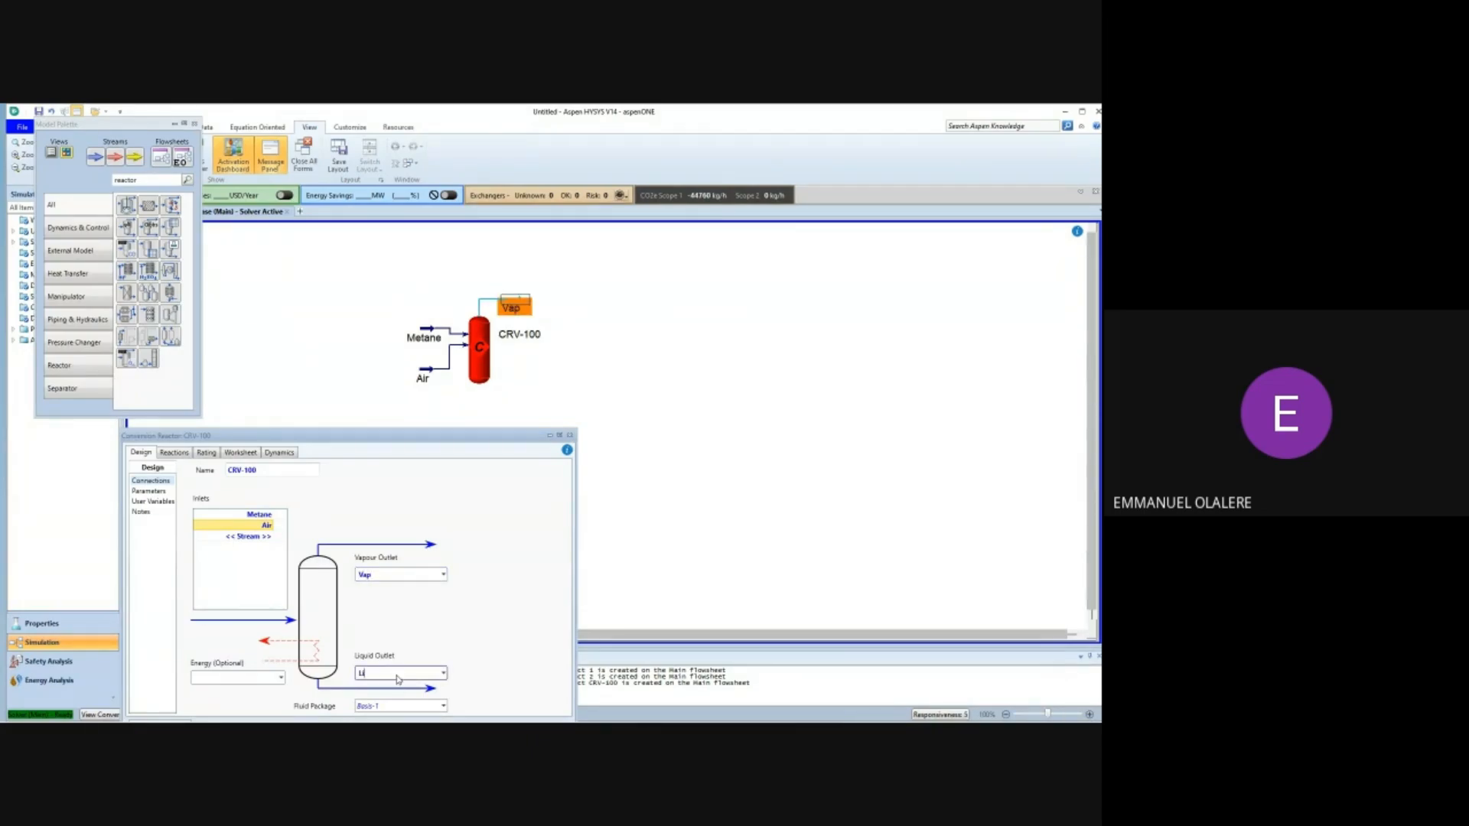
{"action": "type", "text": "q"}
{"action": "key", "text": "Return"}
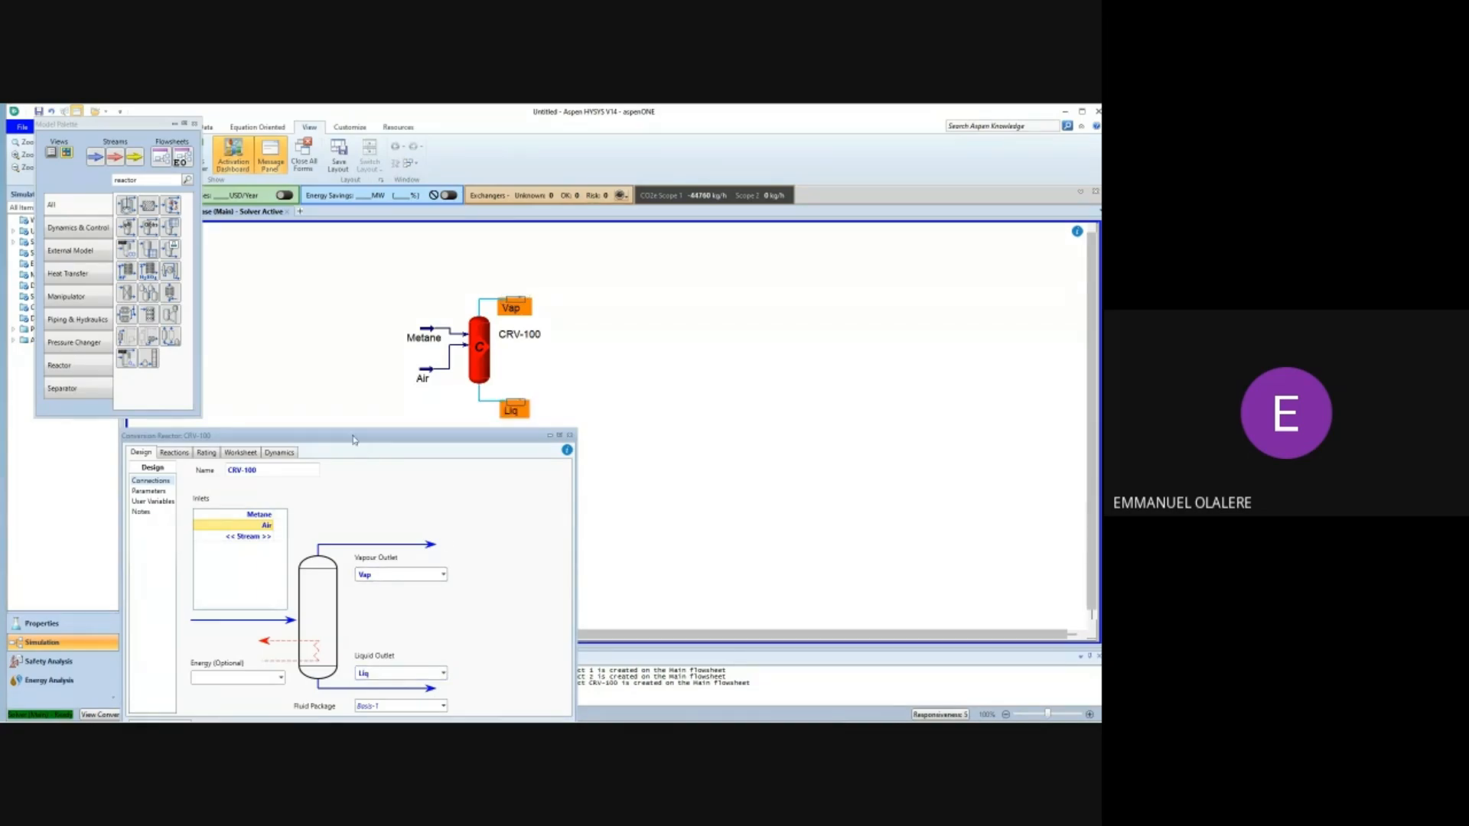
Assign reaction set Set-1 to reactor CRV-100, select reaction Rxn-1 to show its stoichiometry, and close the reactor window and model palette.
{"action": "left_click_drag", "start_coordinate": [386, 435], "coordinate": [380, 352]}
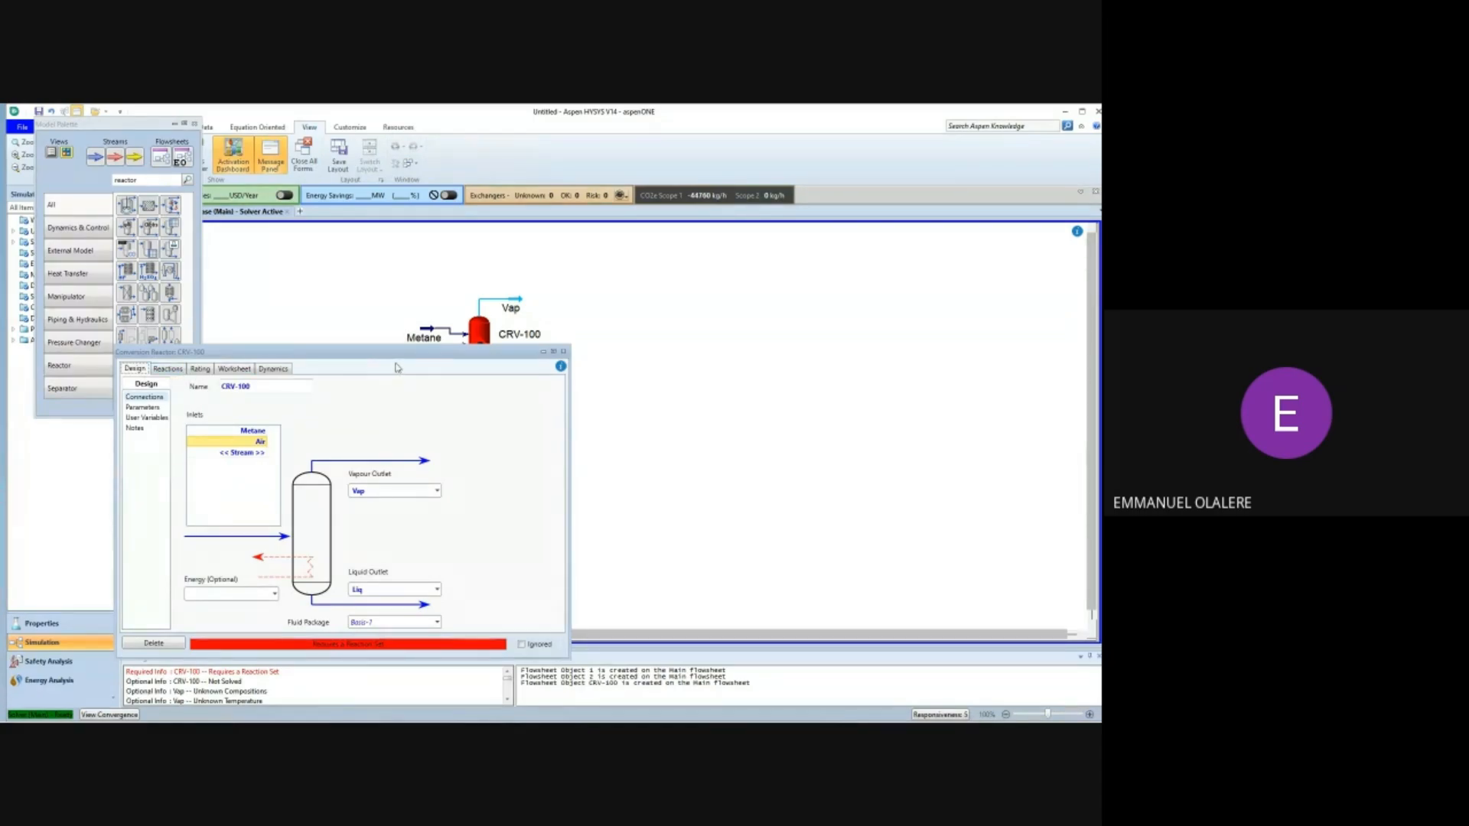
{"action": "left_click", "coordinate": [169, 370]}
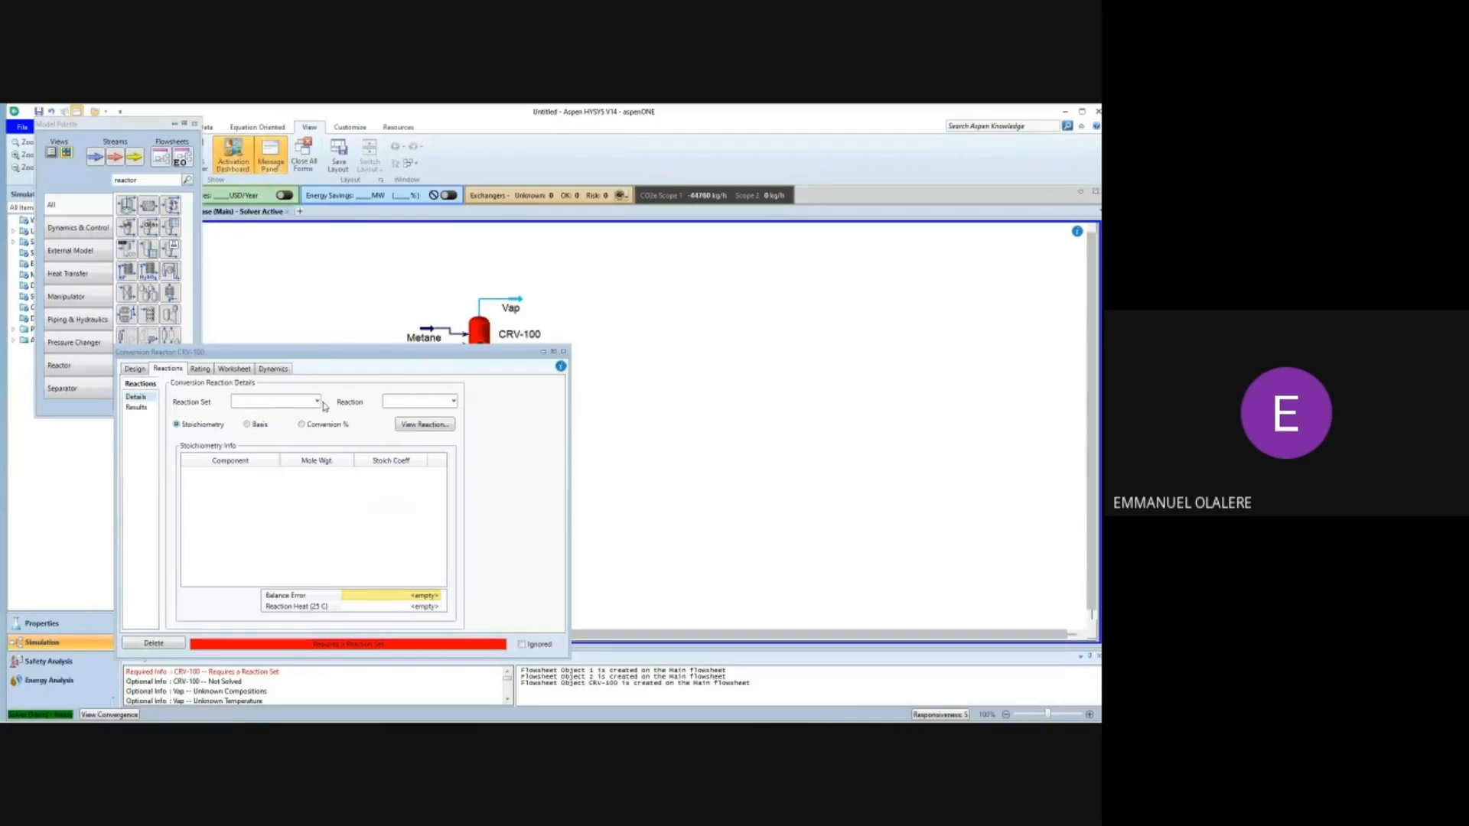
{"action": "left_click", "coordinate": [317, 402]}
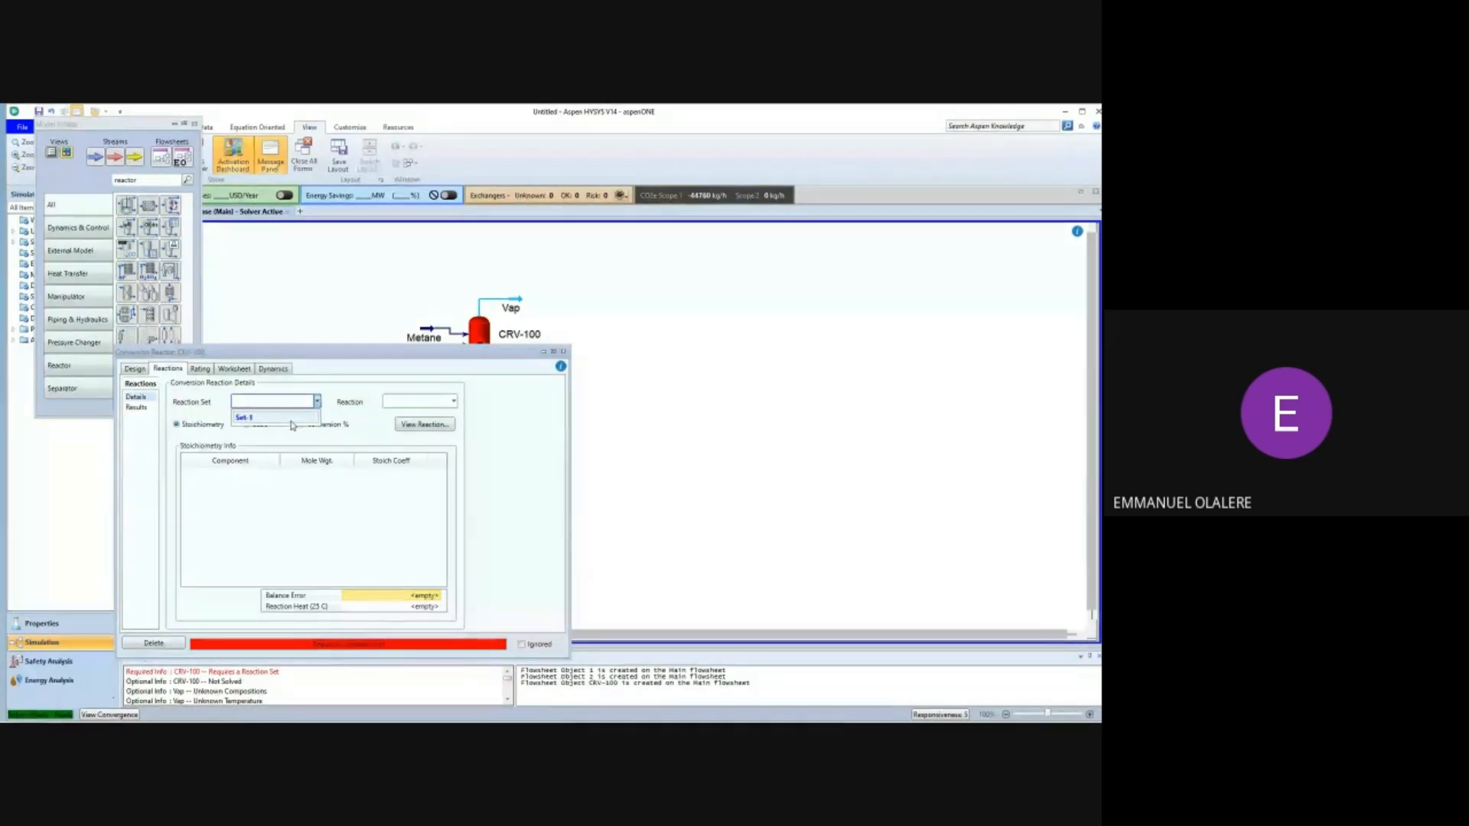
{"action": "left_click", "coordinate": [284, 418]}
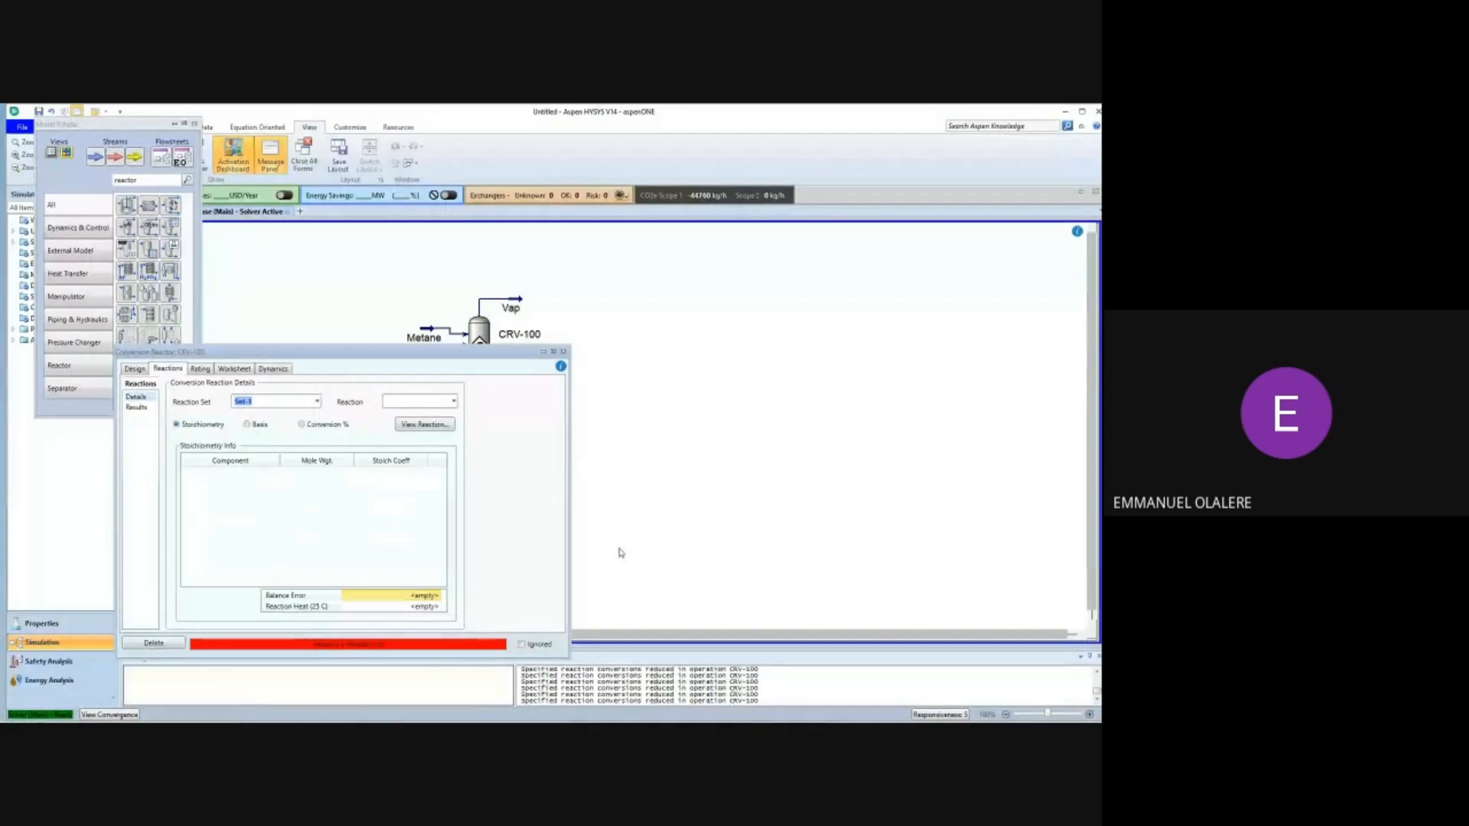
{"action": "left_click", "coordinate": [454, 402]}
{"action": "left_click", "coordinate": [522, 433]}
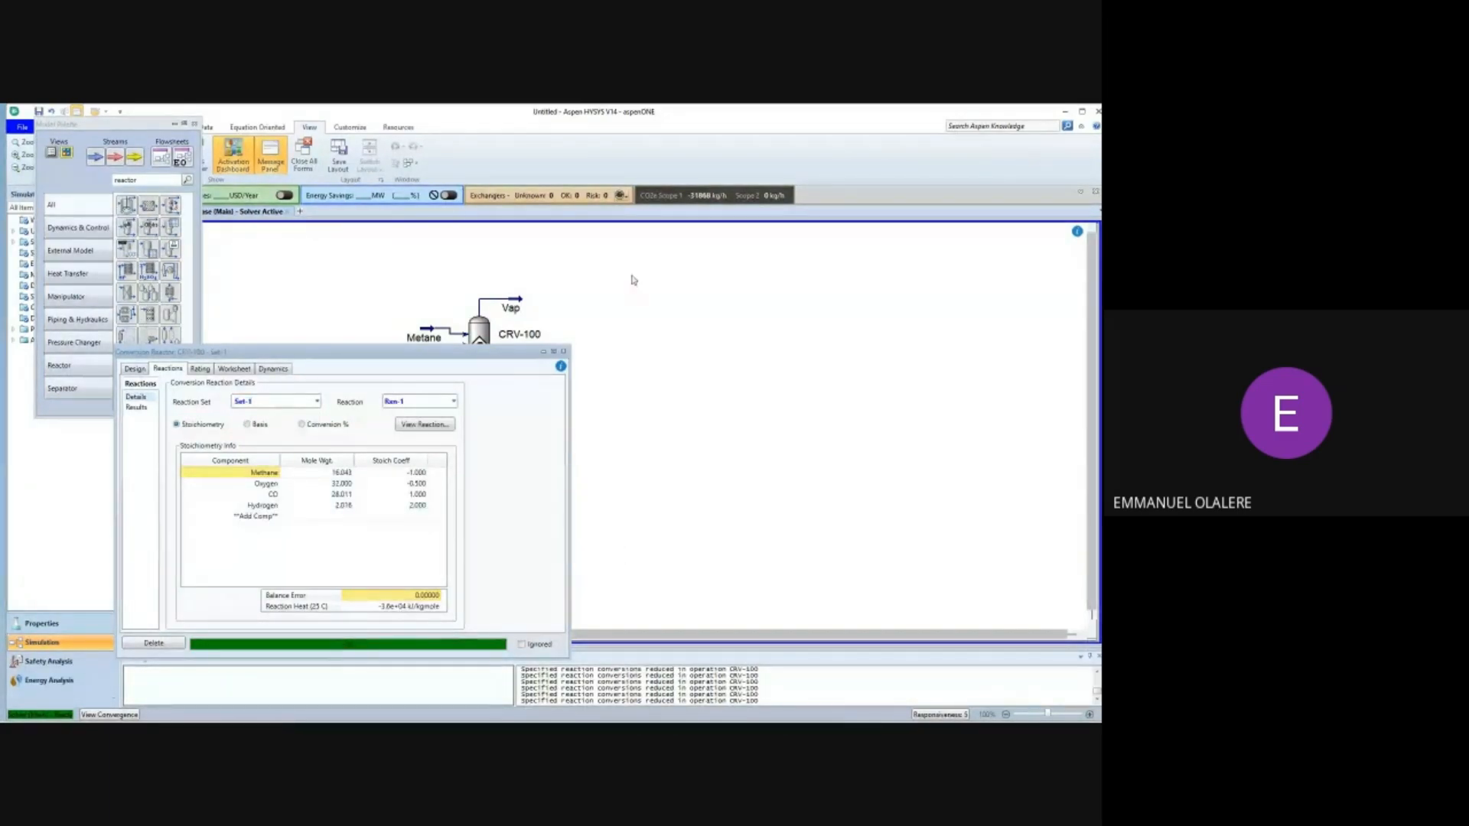
{"action": "left_click", "coordinate": [563, 351]}
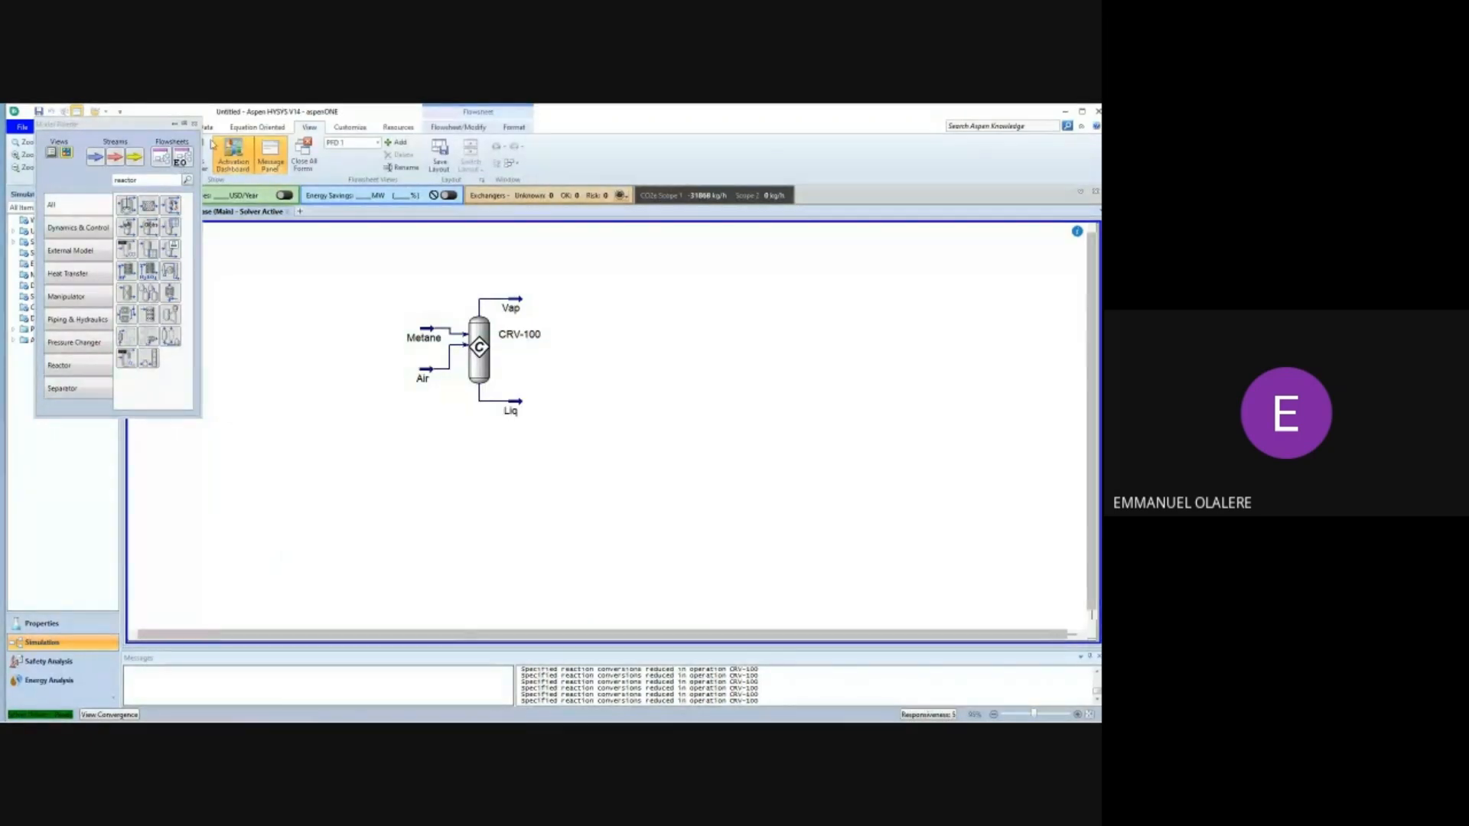
{"action": "left_click", "coordinate": [195, 124]}
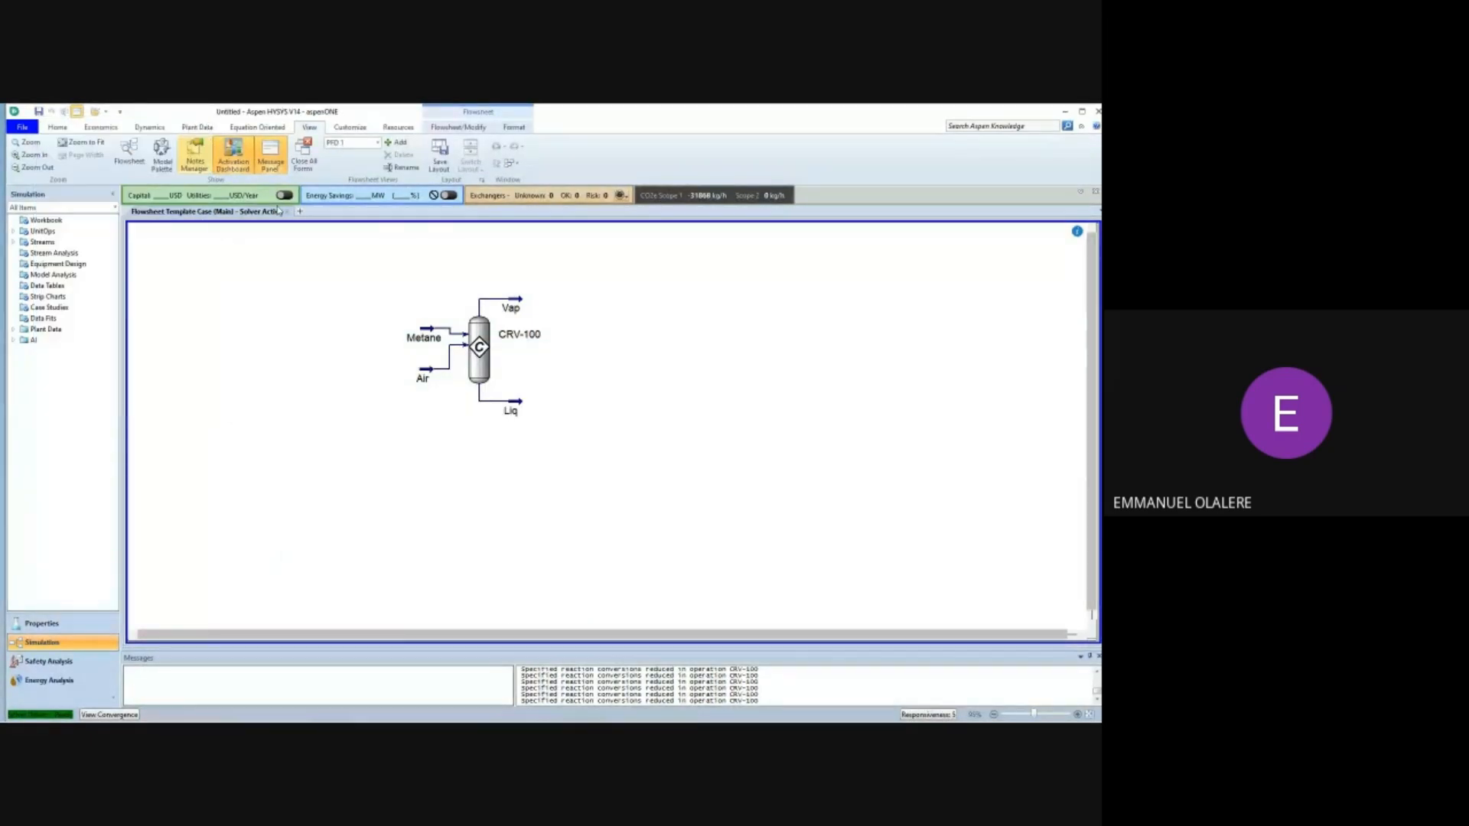
Examine the Vap outlet stream's calculated conditions and its mole-fraction composition.
{"action": "double_click", "coordinate": [533, 314]}
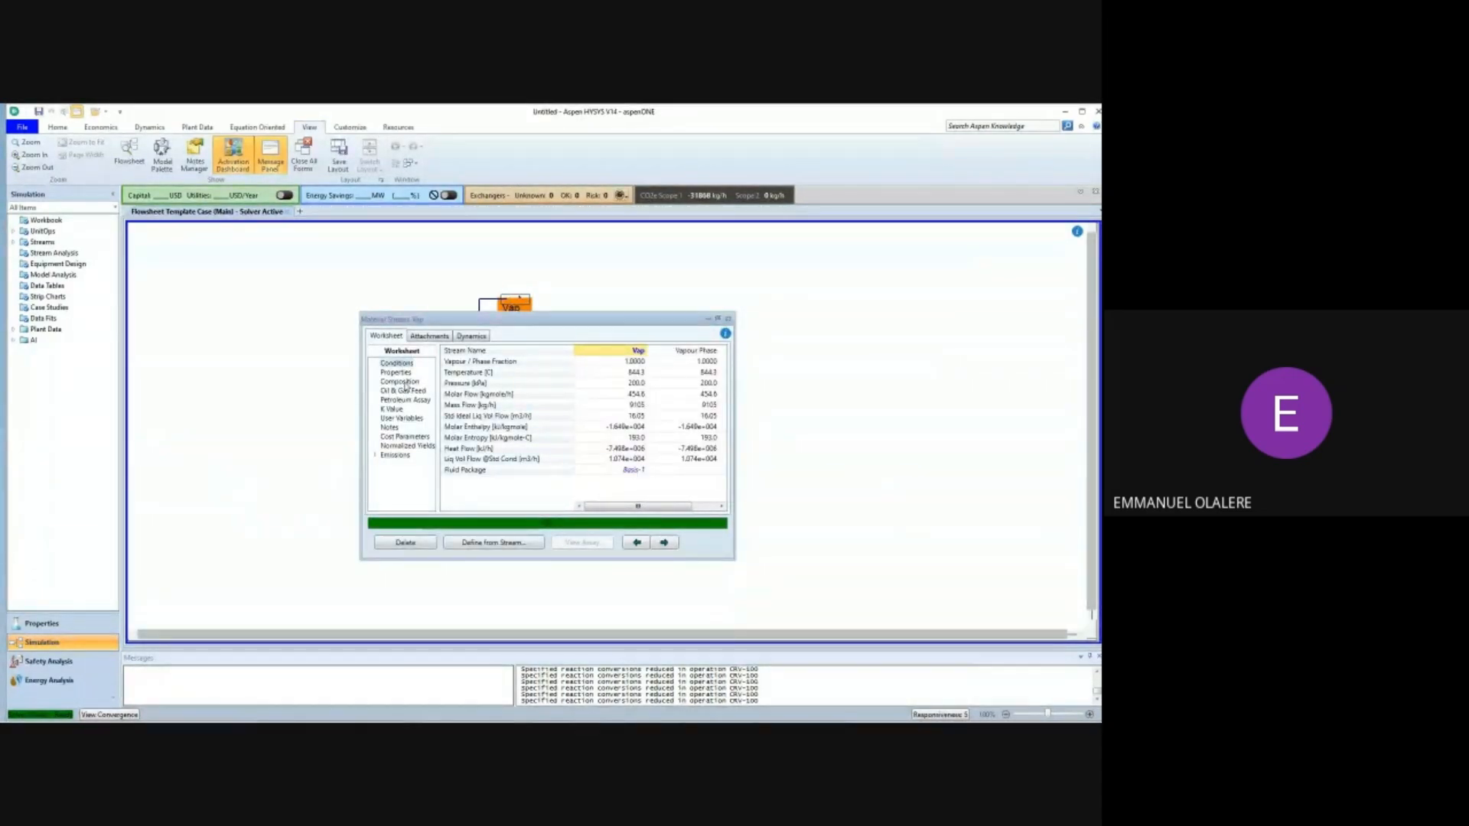
{"action": "left_click", "coordinate": [402, 381]}
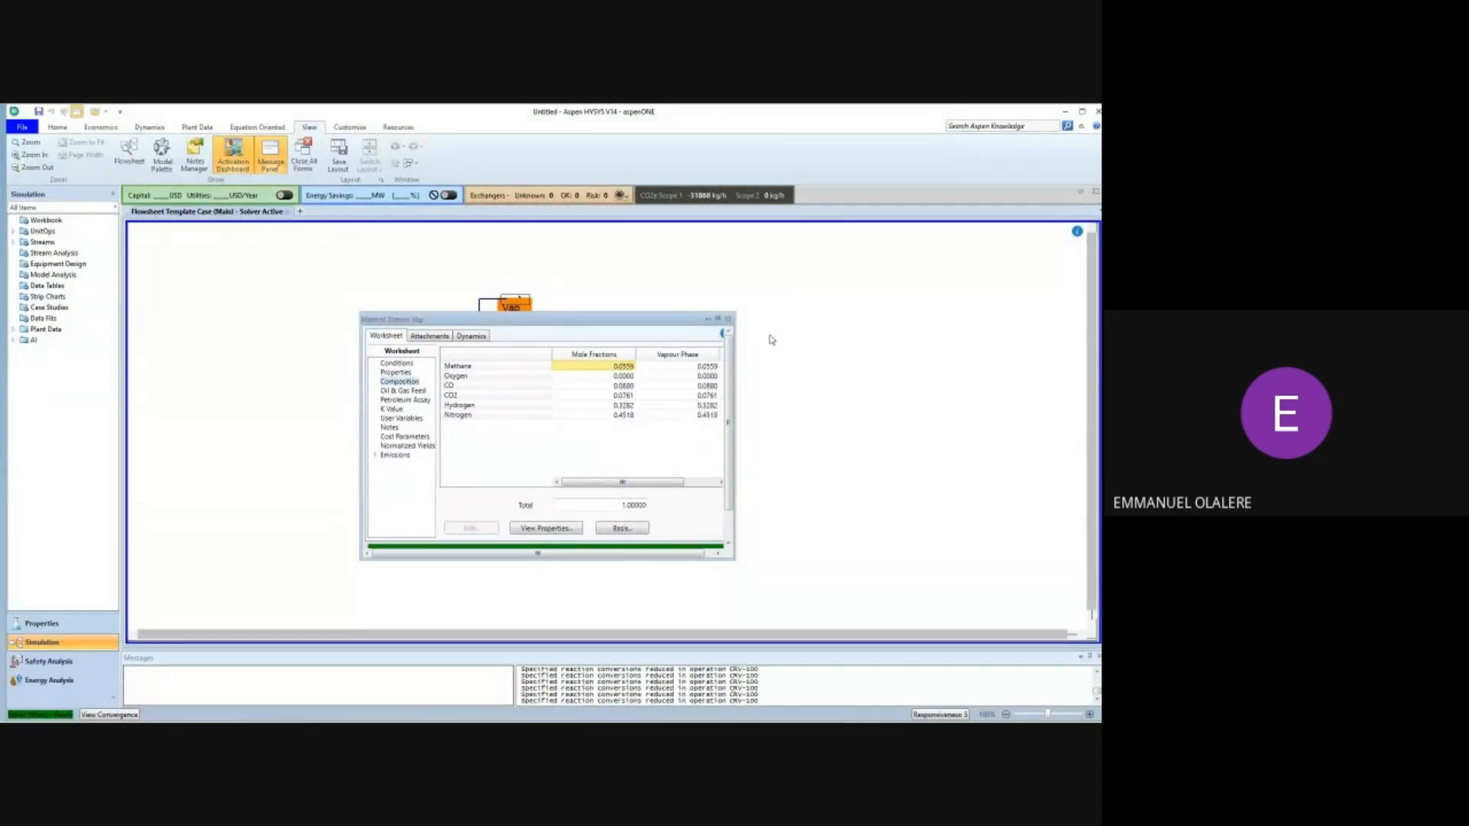
{"action": "left_click", "coordinate": [706, 320]}
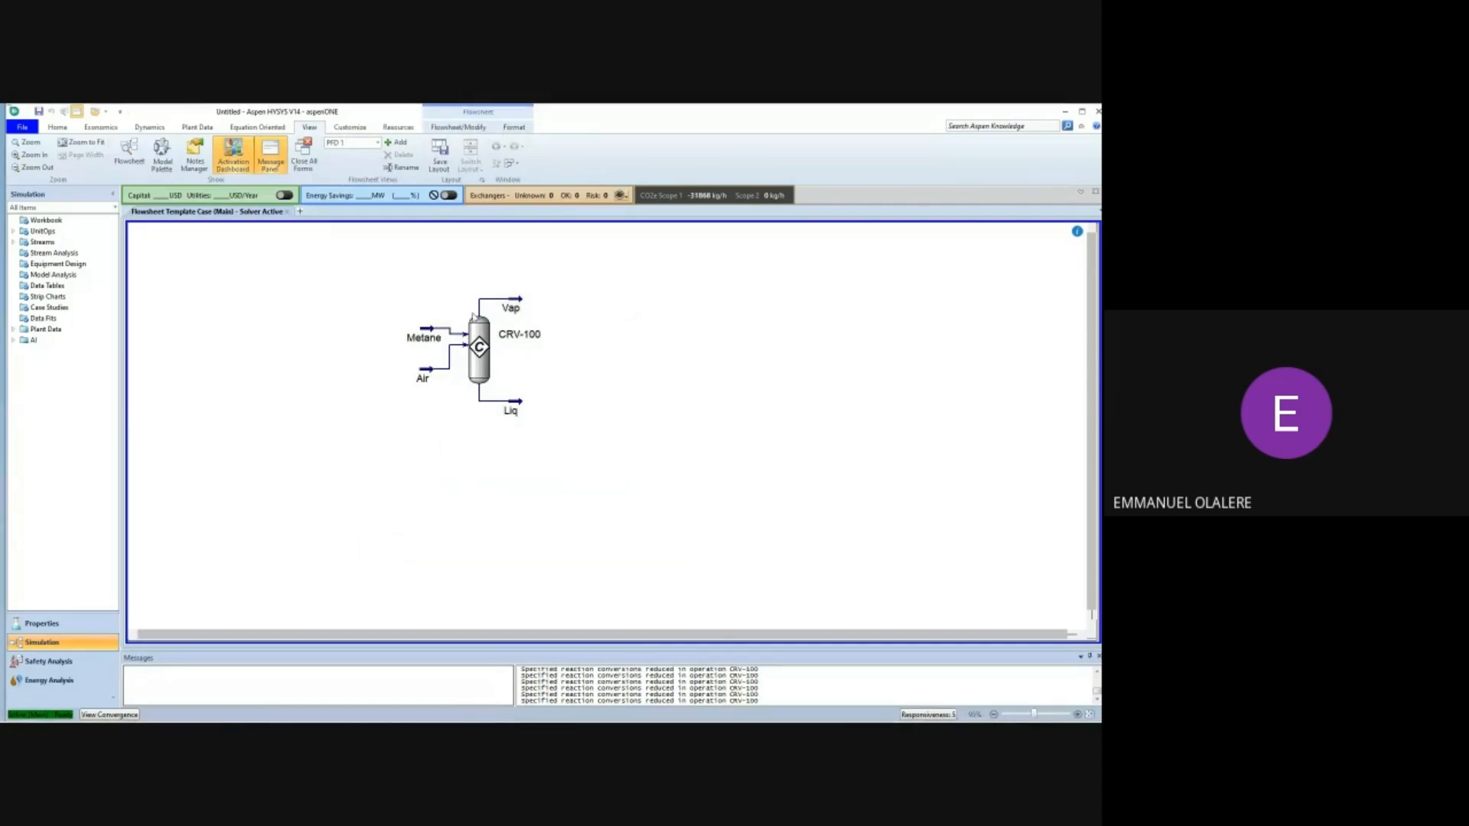
Review the conditions of the Metane and Air feed streams one after the other, closing each stream window.
{"action": "left_click", "coordinate": [425, 330]}
{"action": "double_click", "coordinate": [425, 329]}
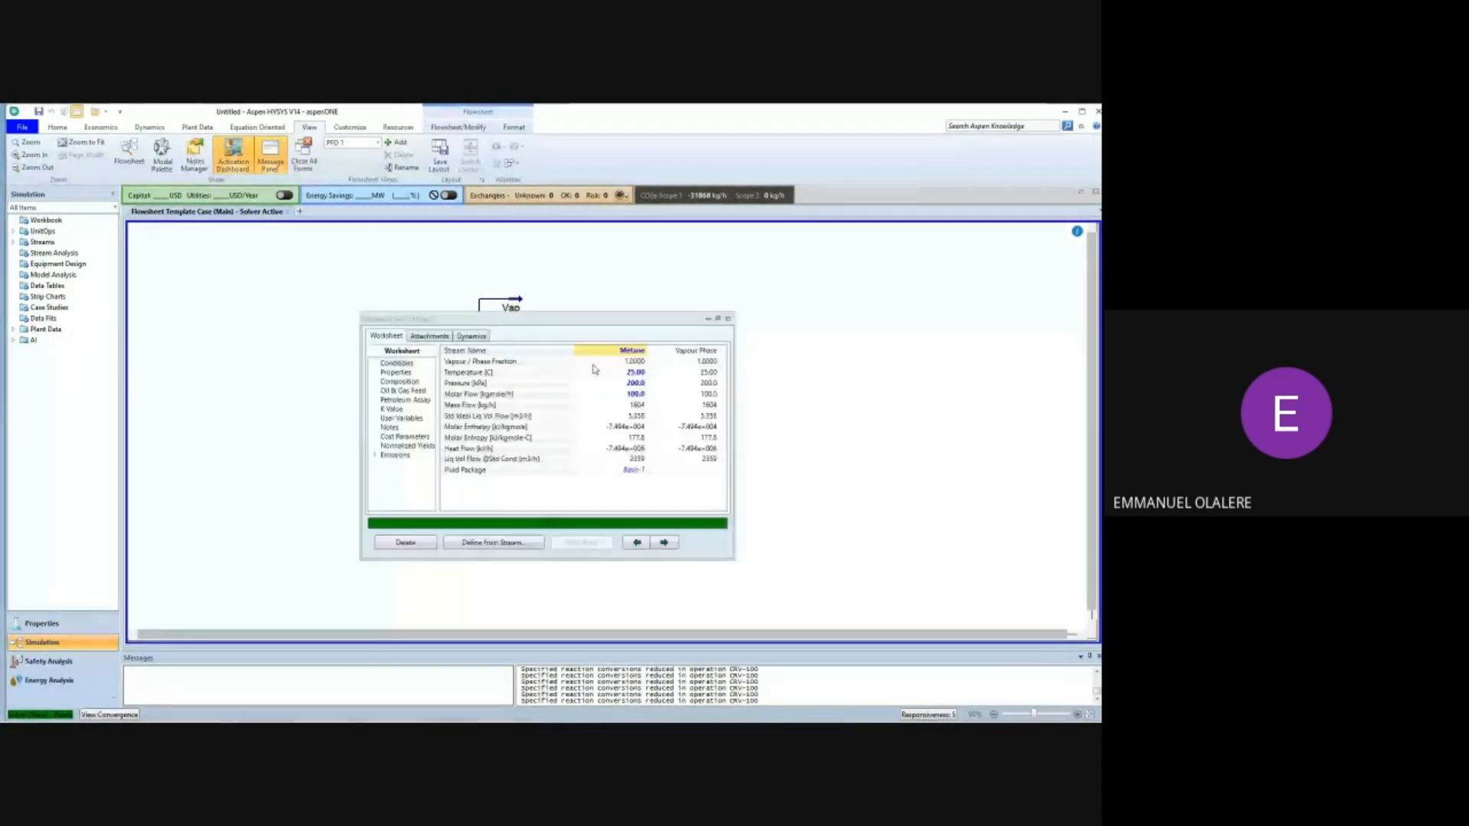
{"action": "left_click", "coordinate": [727, 318]}
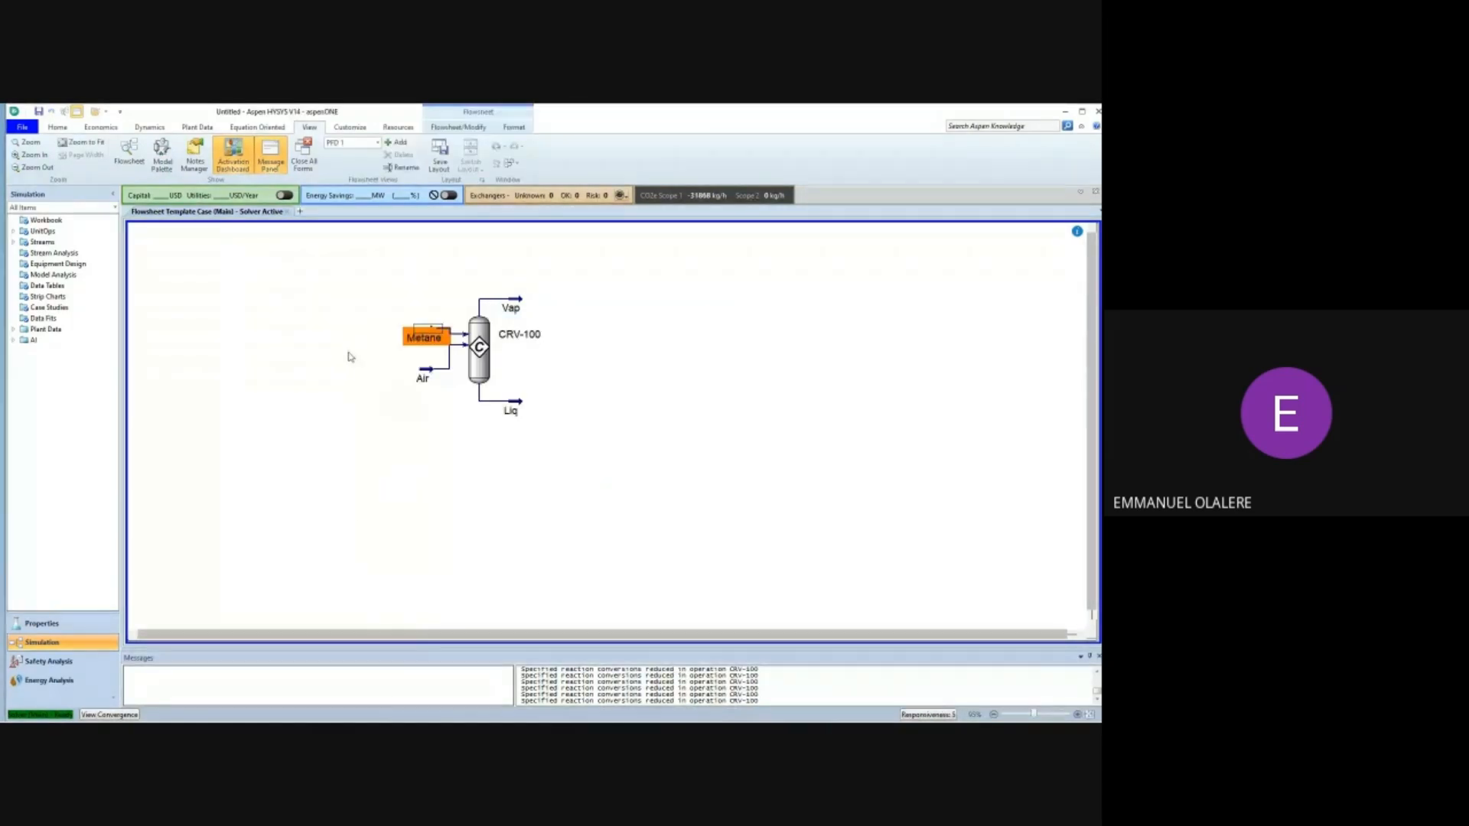
{"action": "left_click", "coordinate": [348, 353]}
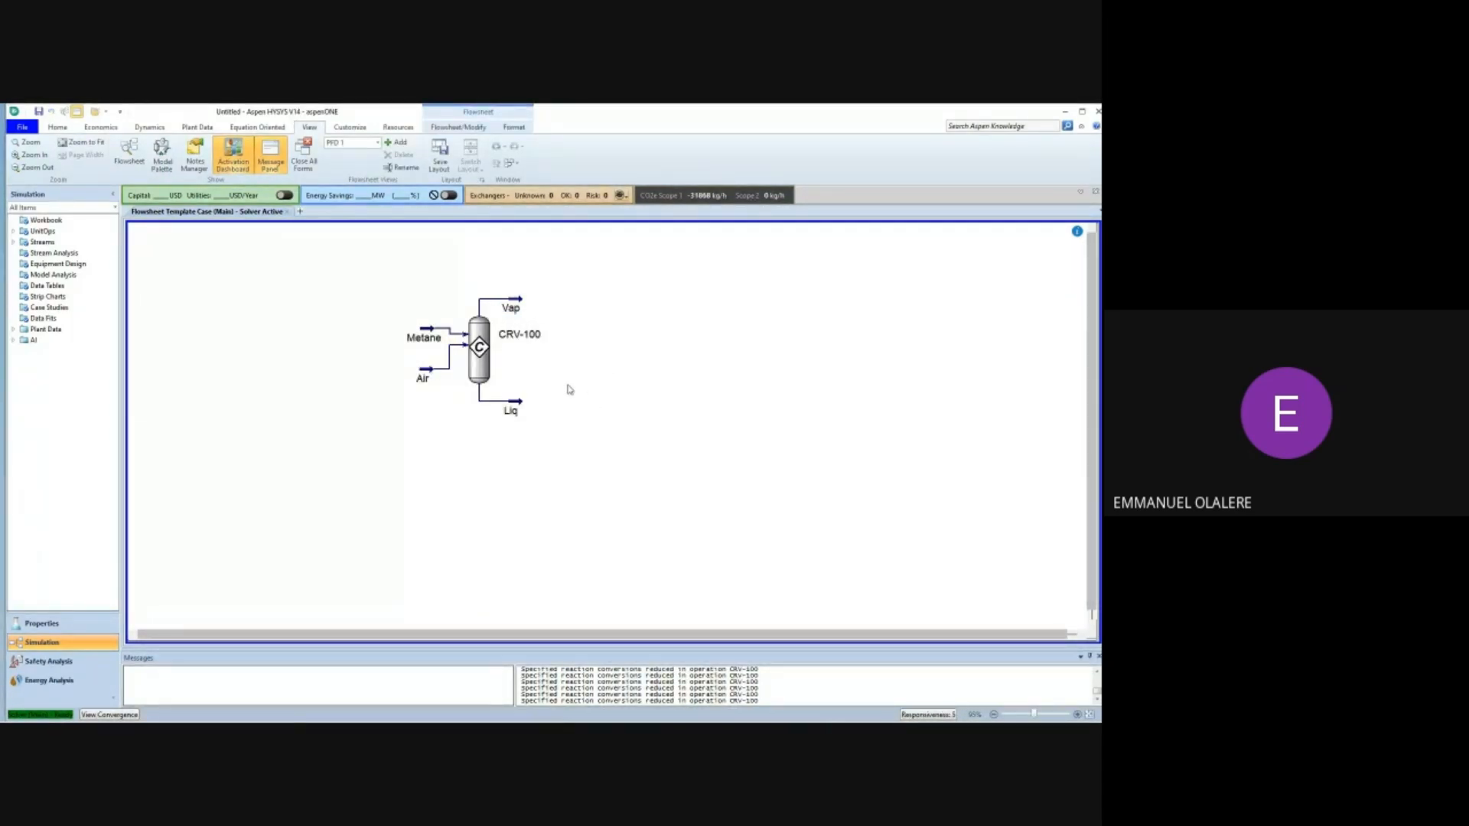
{"action": "mouse_move", "coordinate": [435, 381]}
{"action": "left_click", "coordinate": [433, 372]}
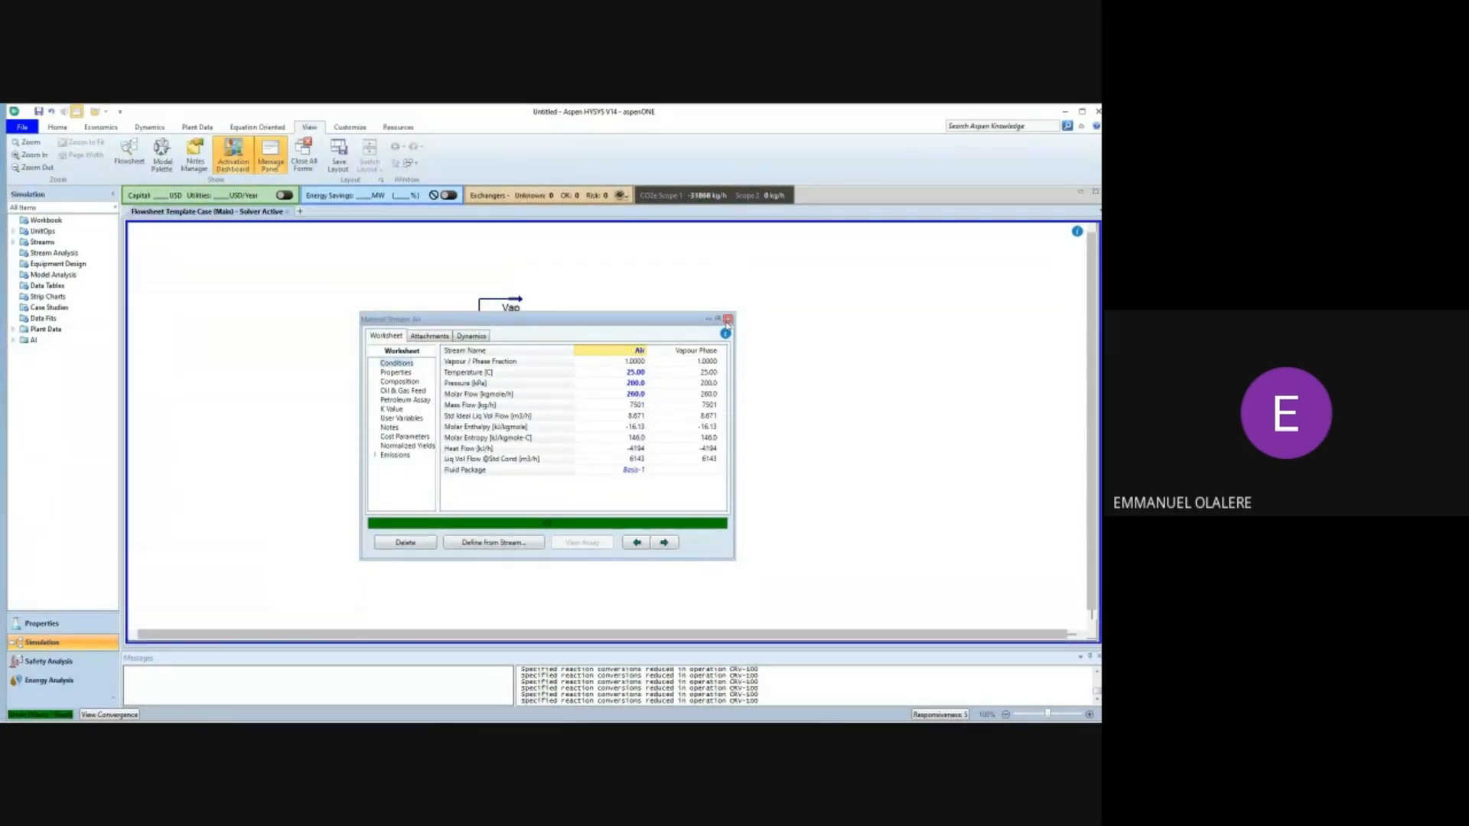
{"action": "left_click", "coordinate": [727, 318]}
{"action": "left_click", "coordinate": [726, 324]}
Switch the Vap stream's composition basis to Mole Flows and move its window clear of the flowsheet drawing.
{"action": "double_click", "coordinate": [515, 307]}
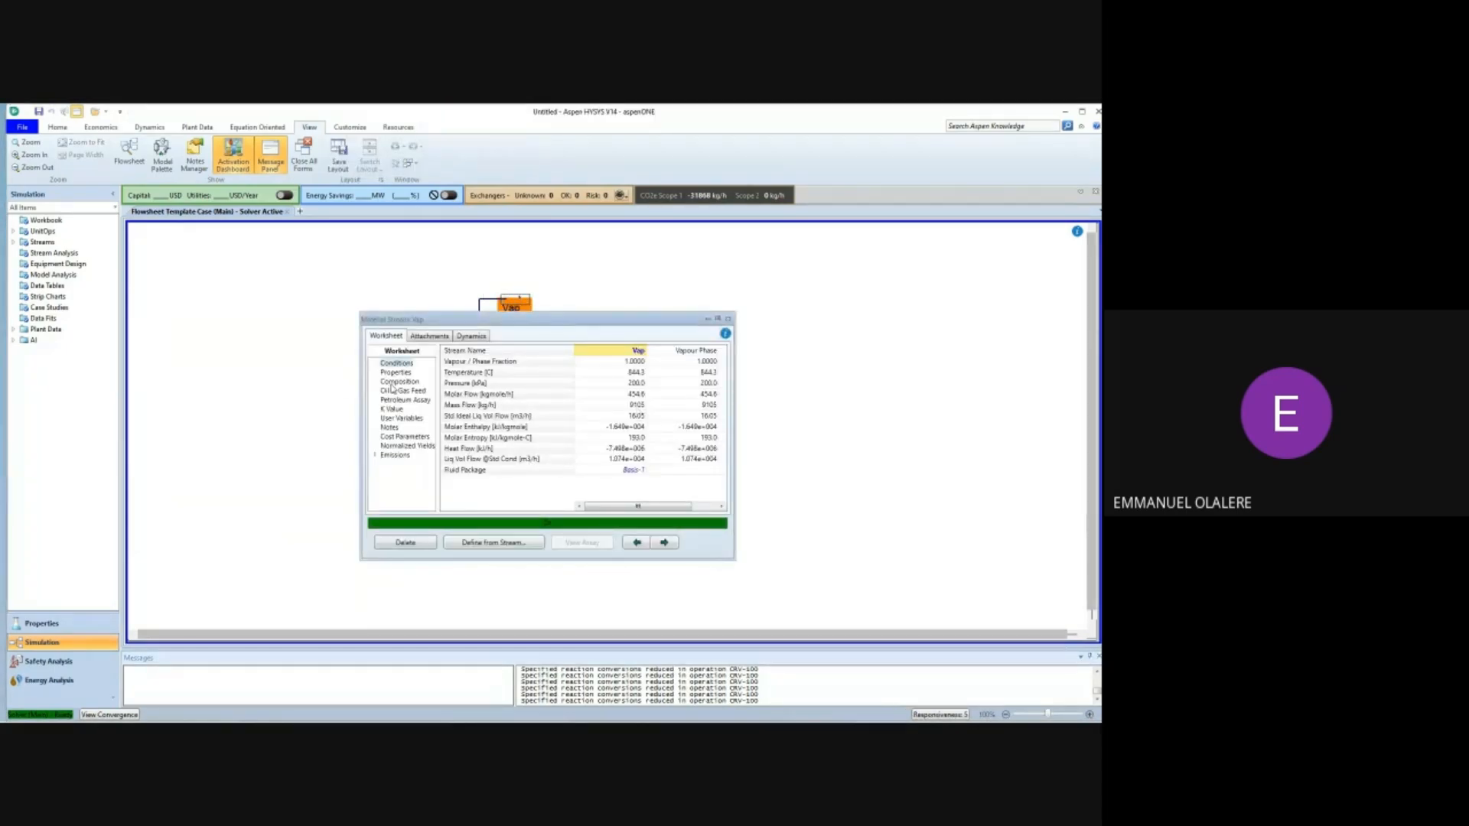
{"action": "left_click", "coordinate": [397, 382]}
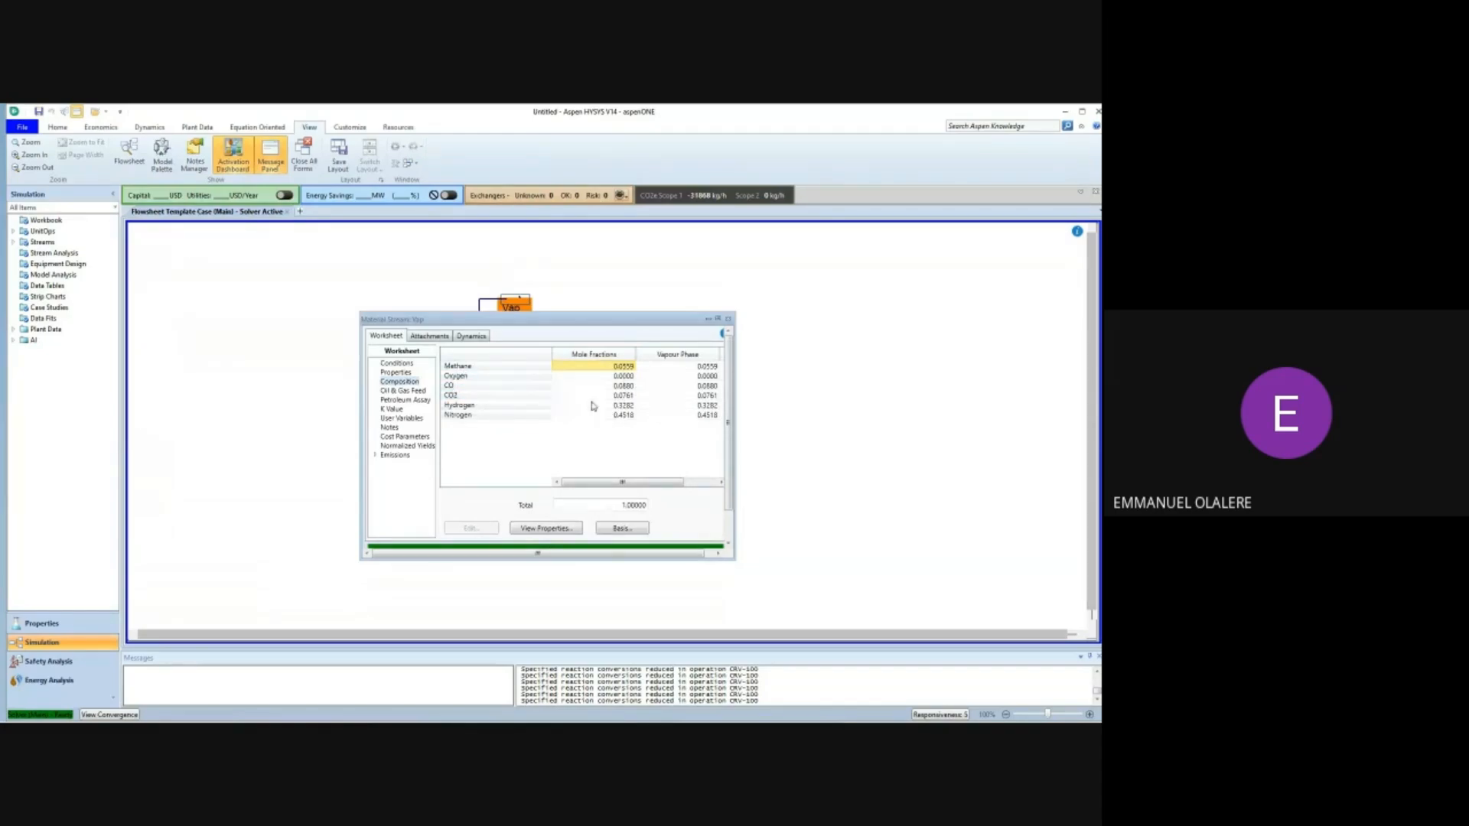
{"action": "left_click", "coordinate": [614, 529]}
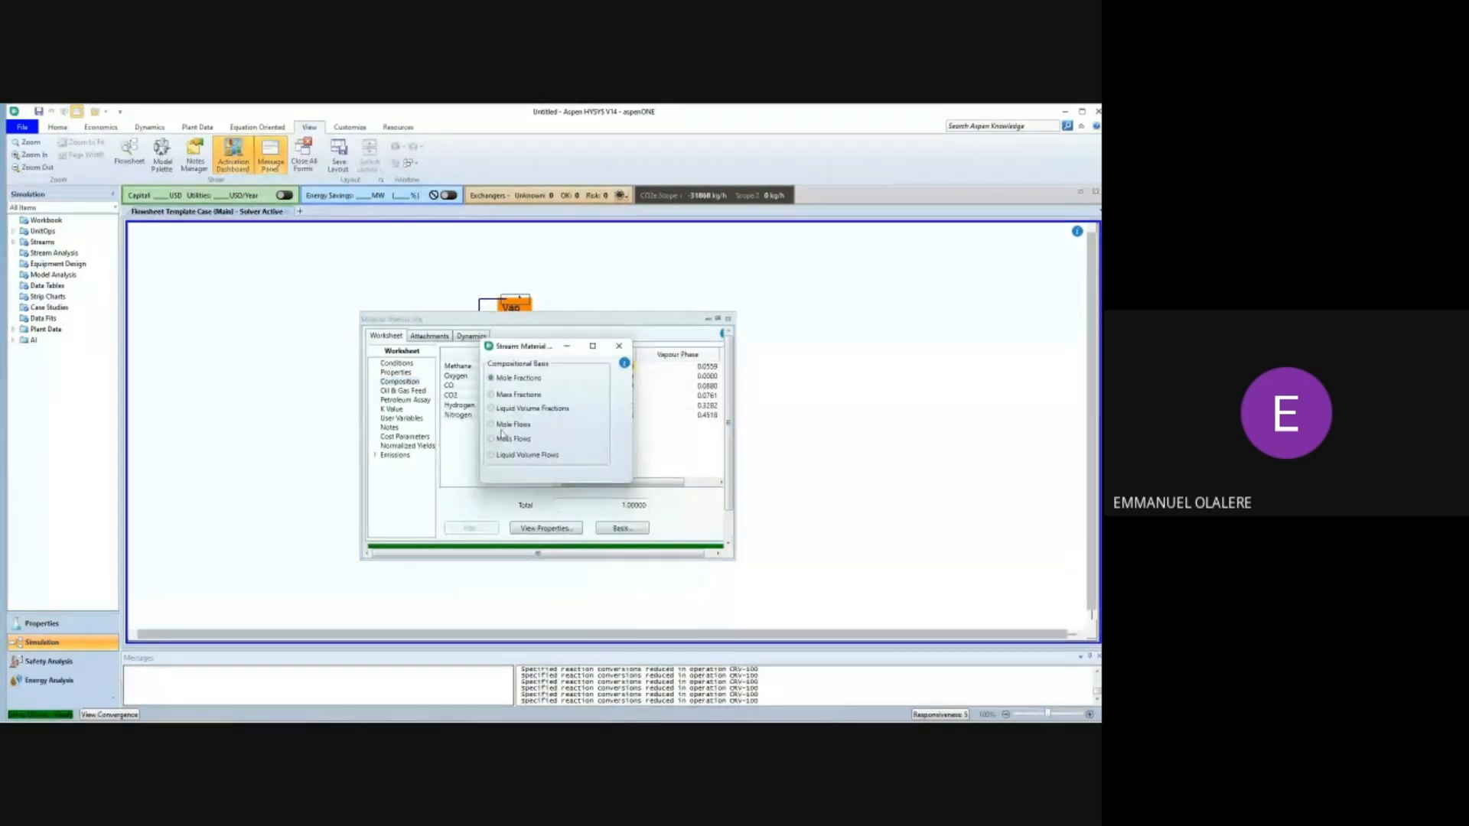
{"action": "left_click", "coordinate": [618, 346]}
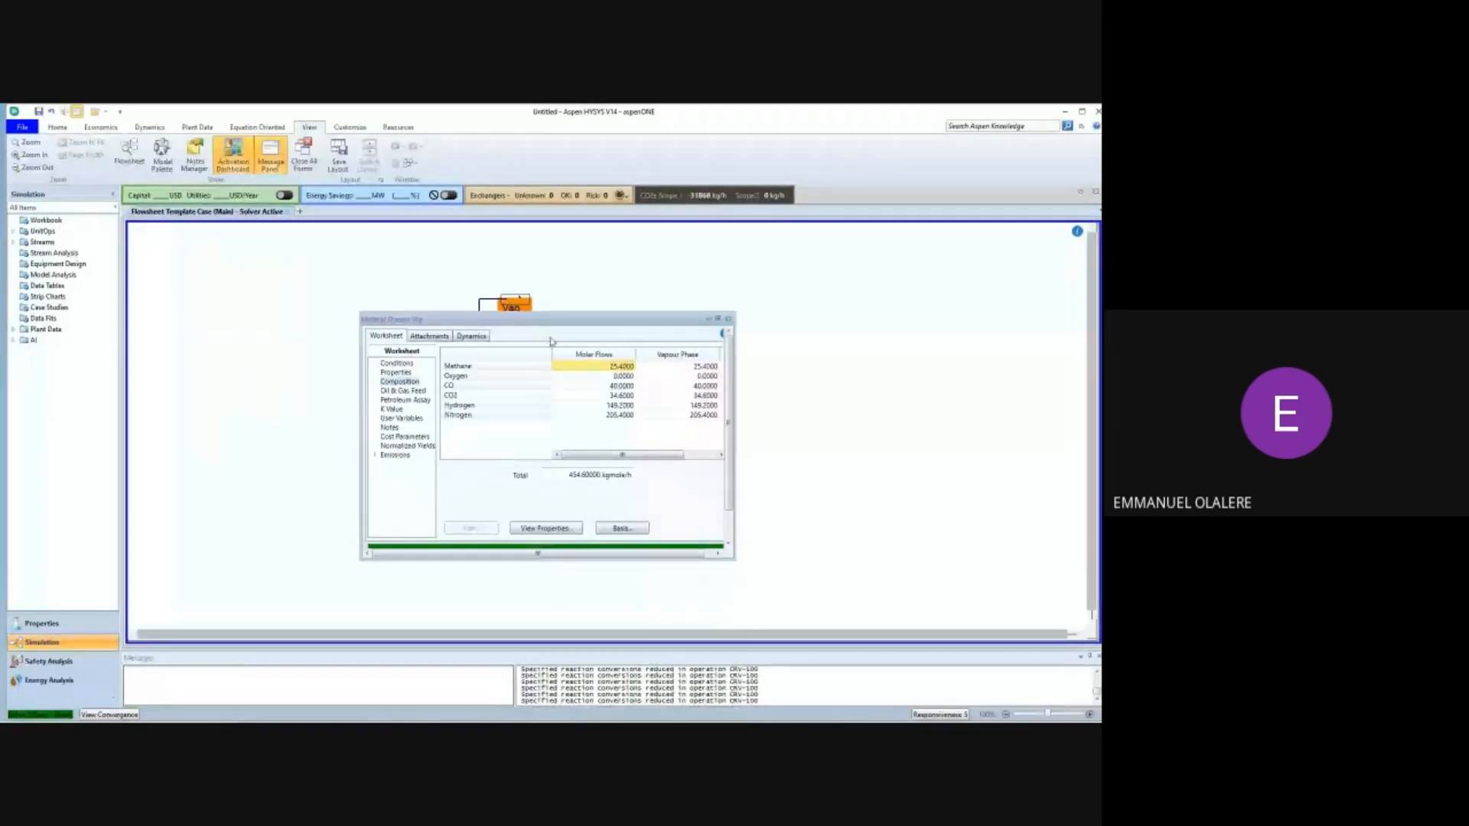
{"action": "left_click_drag", "start_coordinate": [612, 320], "coordinate": [823, 336]}
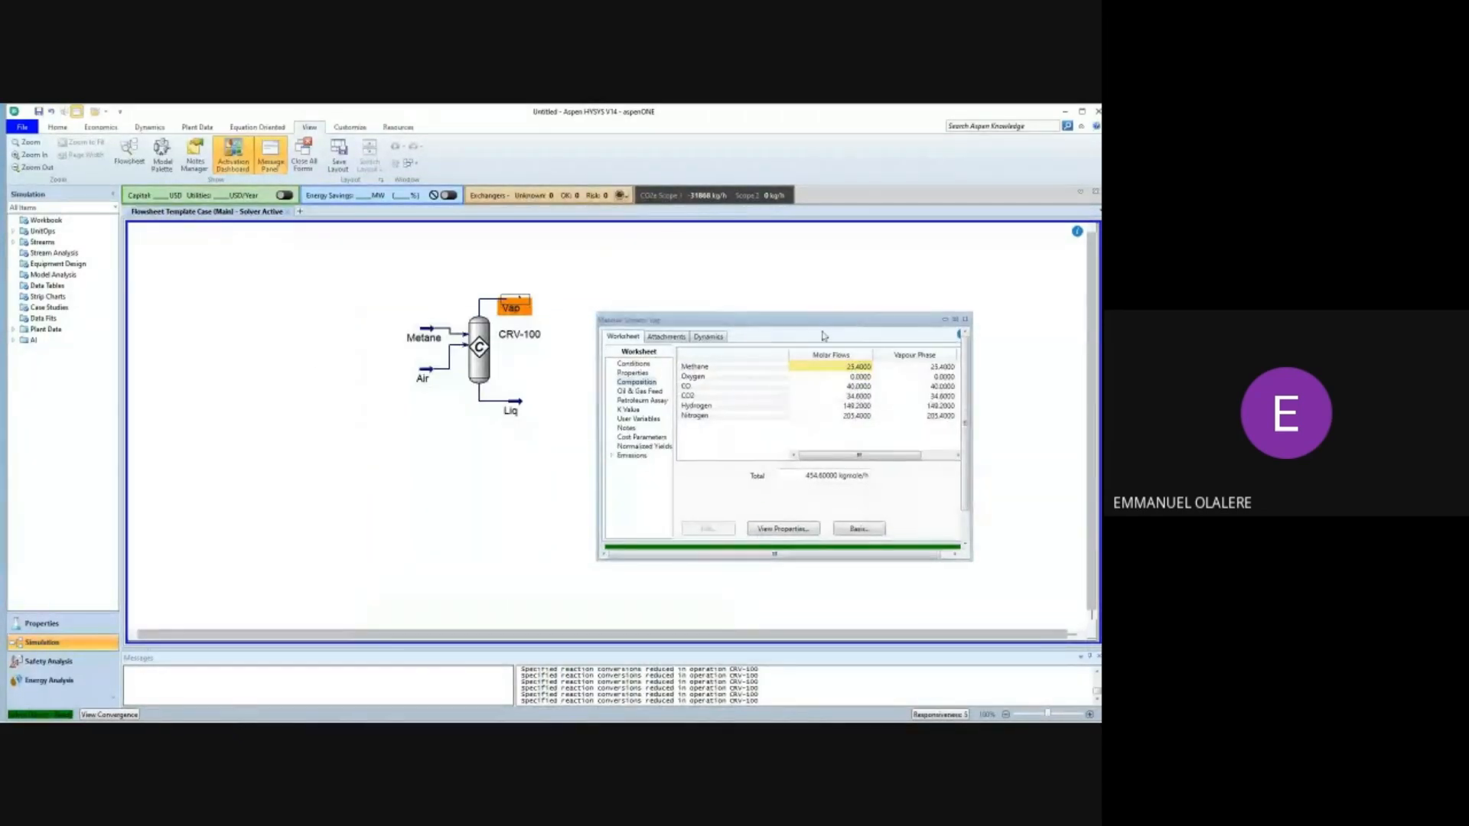
Open the Air stream beside the Vap window, display its composition as Mole Flows for comparison, and close the Air stream.
{"action": "left_click", "coordinate": [425, 368]}
{"action": "left_click", "coordinate": [421, 369]}
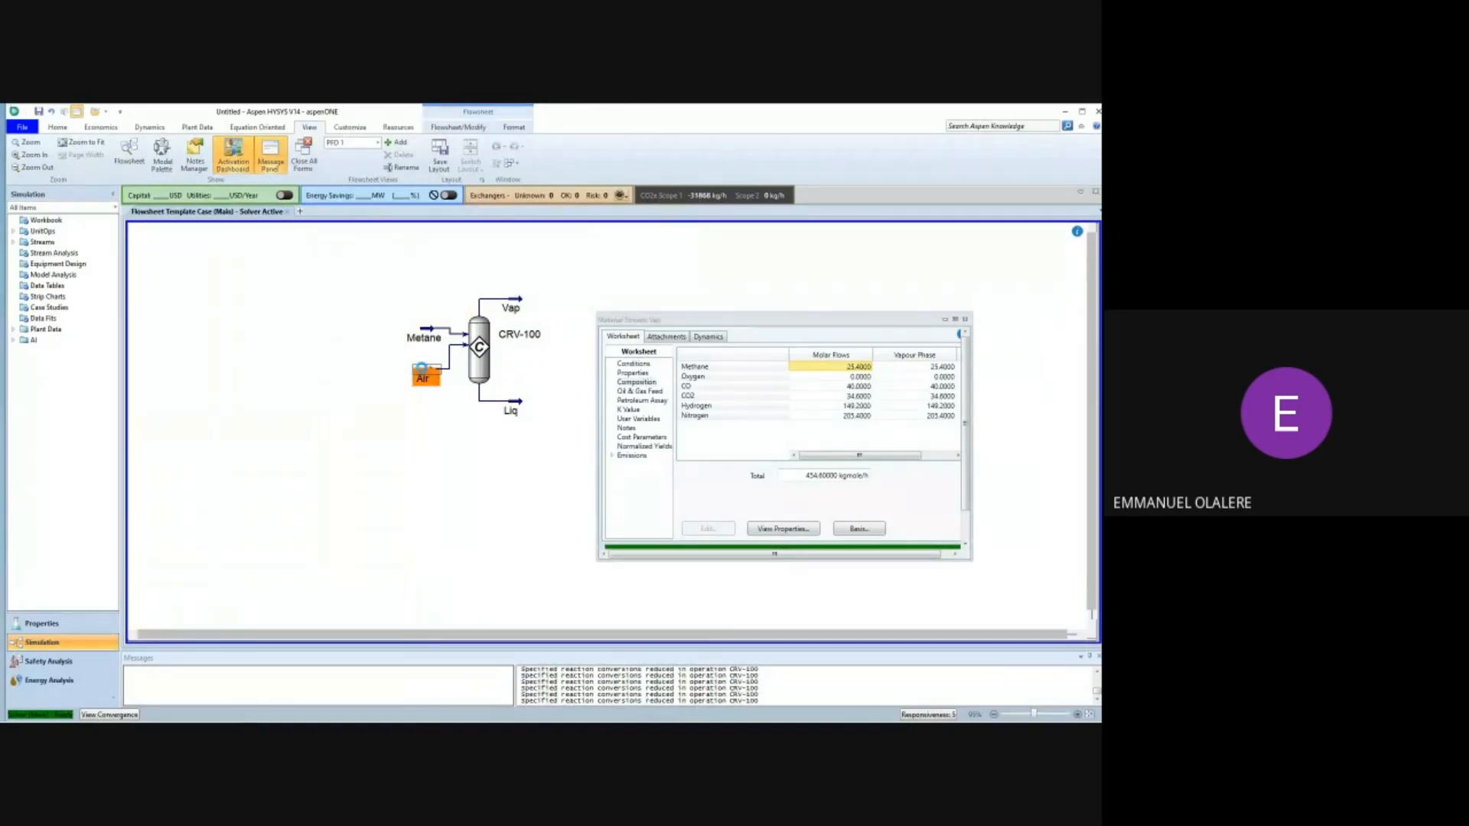
{"action": "double_click", "coordinate": [419, 375]}
{"action": "left_click_drag", "start_coordinate": [518, 330], "coordinate": [355, 304]}
{"action": "left_click", "coordinate": [239, 358]}
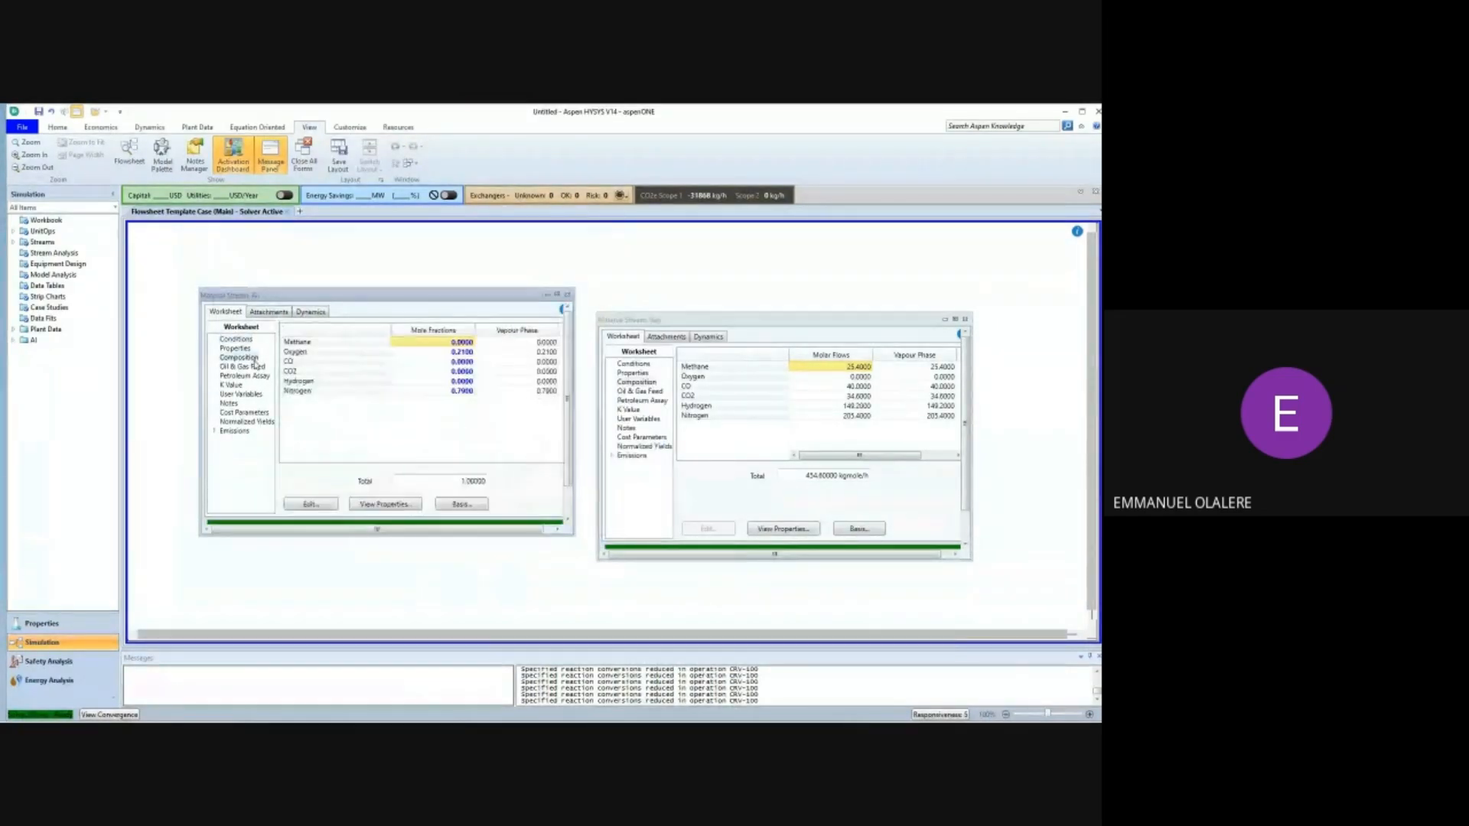
{"action": "left_click", "coordinate": [461, 505]}
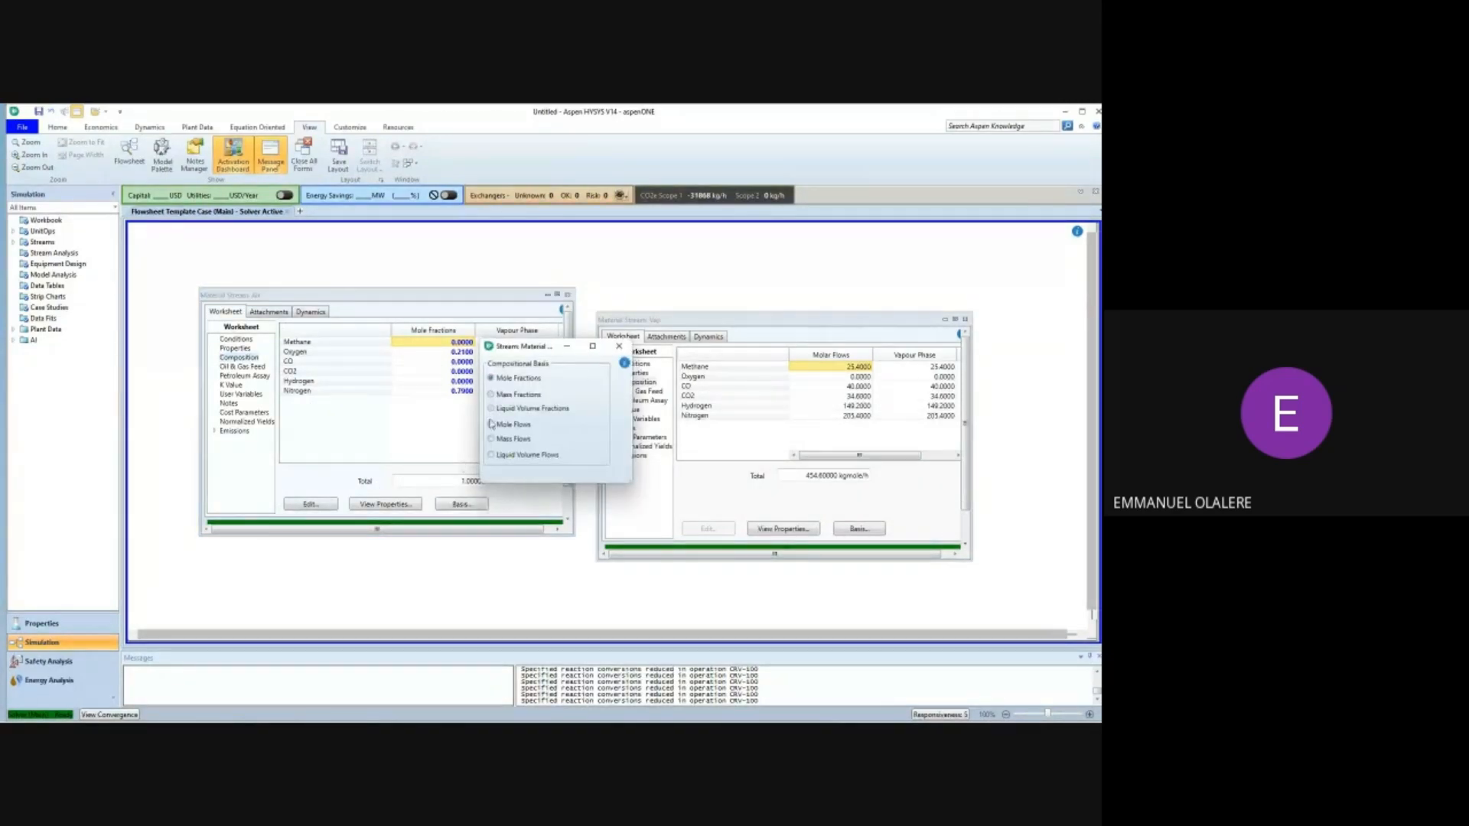
{"action": "left_click", "coordinate": [491, 424]}
{"action": "left_click", "coordinate": [619, 346]}
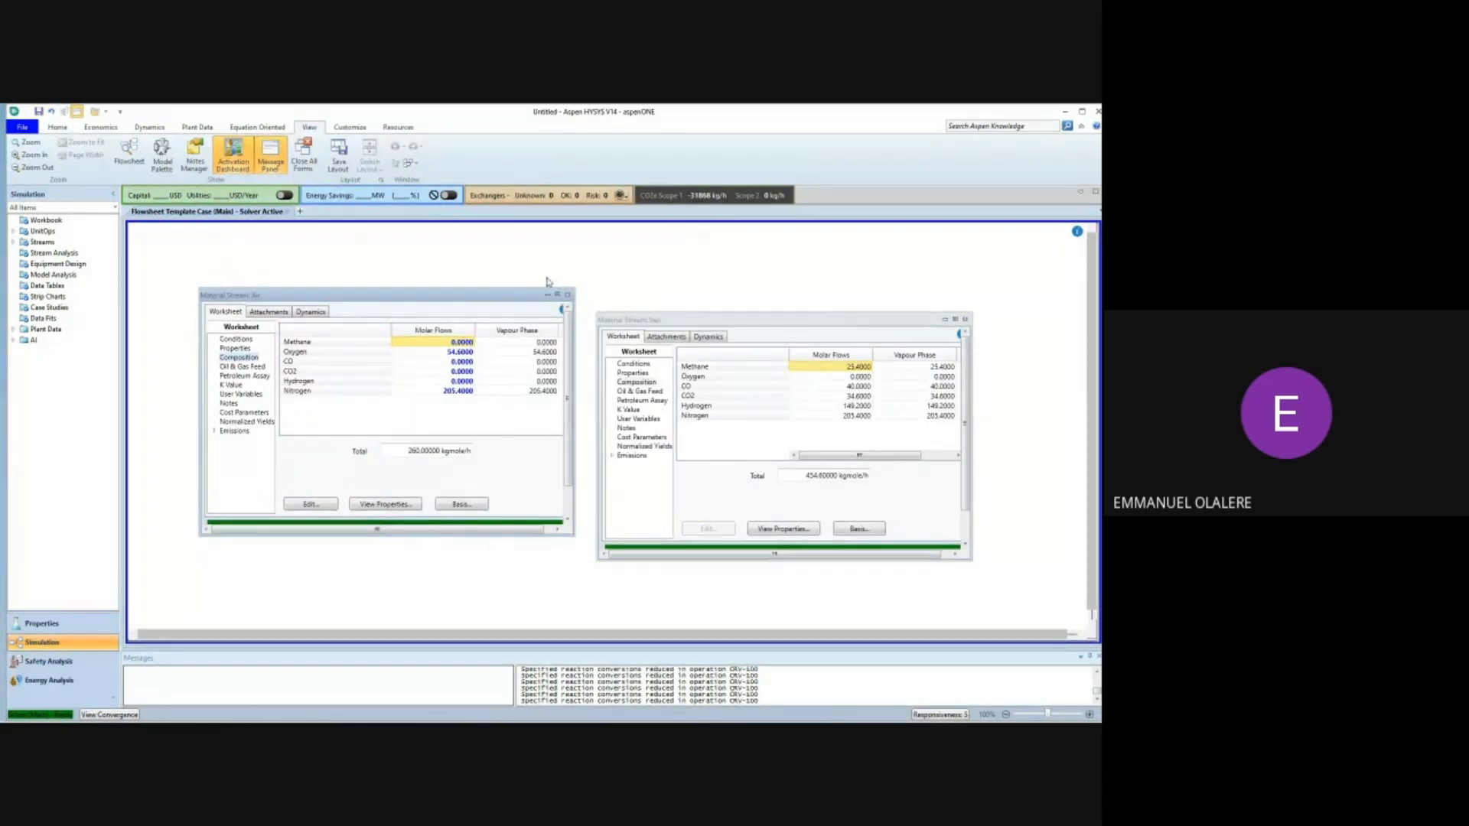
{"action": "left_click", "coordinate": [568, 295]}
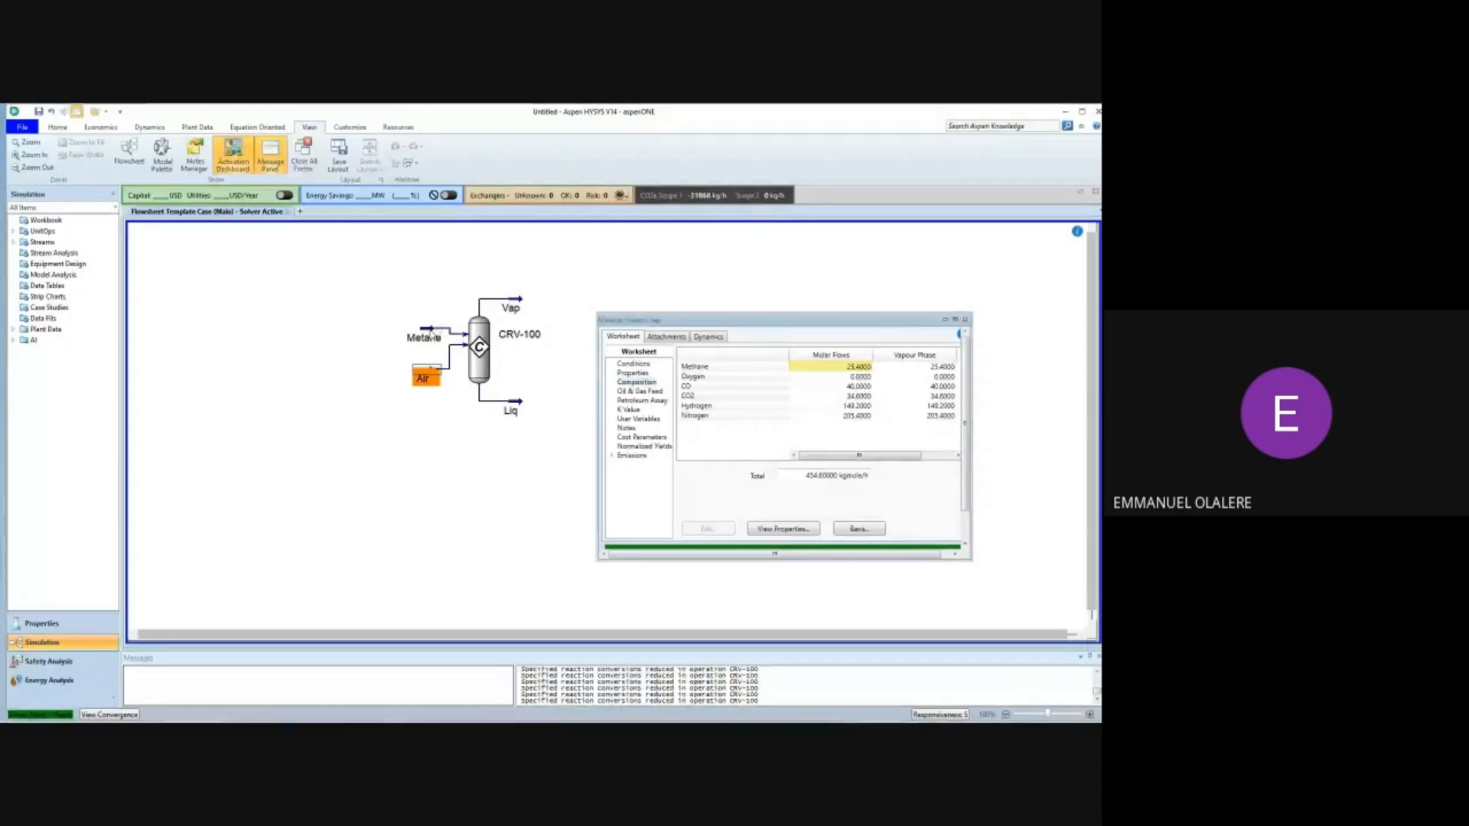
Display the Metane stream's composition as Mole Flows for comparison with Vap, and close both stream windows.
{"action": "left_click", "coordinate": [429, 331]}
{"action": "double_click", "coordinate": [429, 334]}
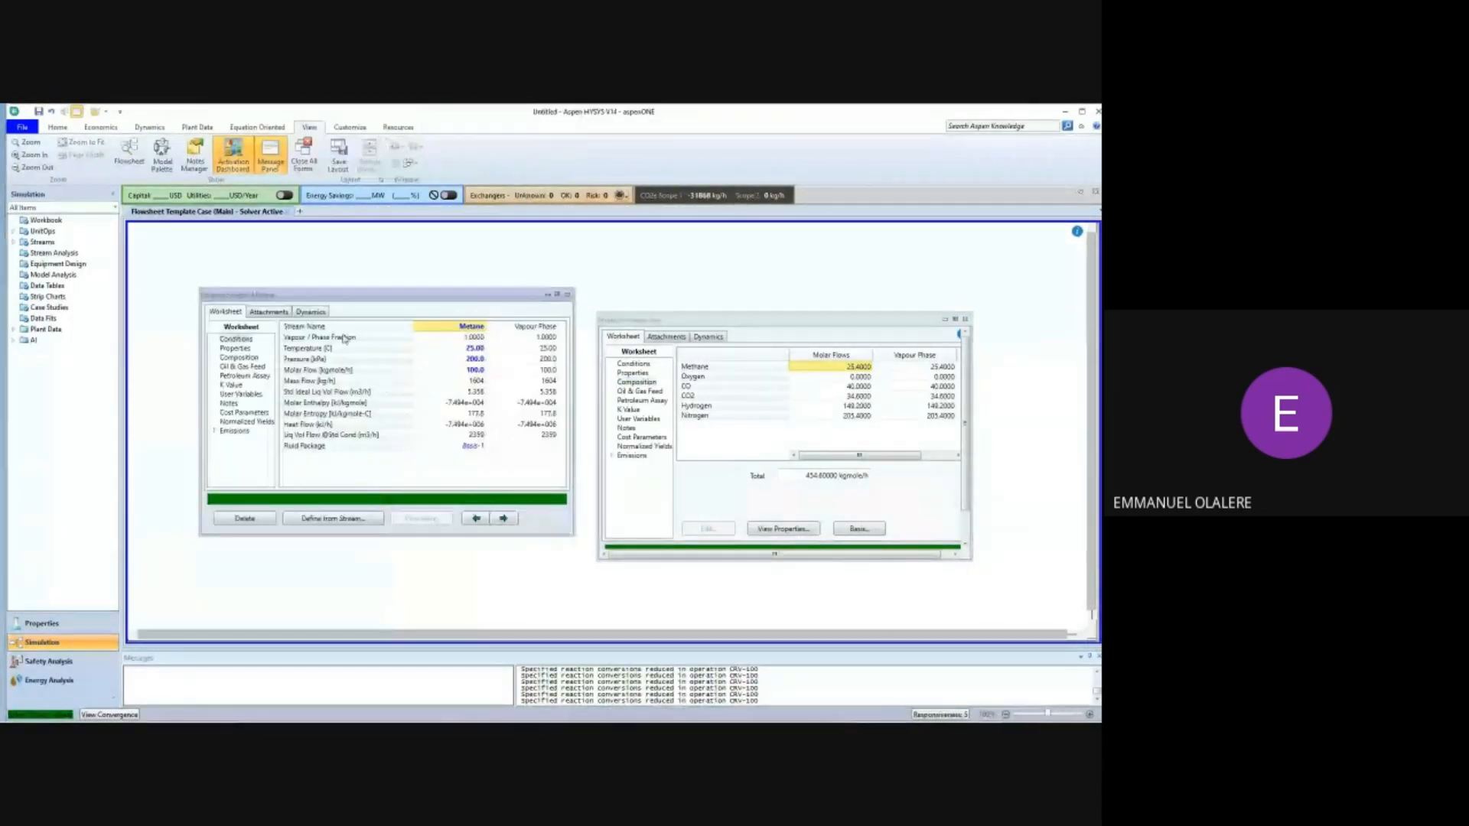
{"action": "left_click", "coordinate": [227, 357]}
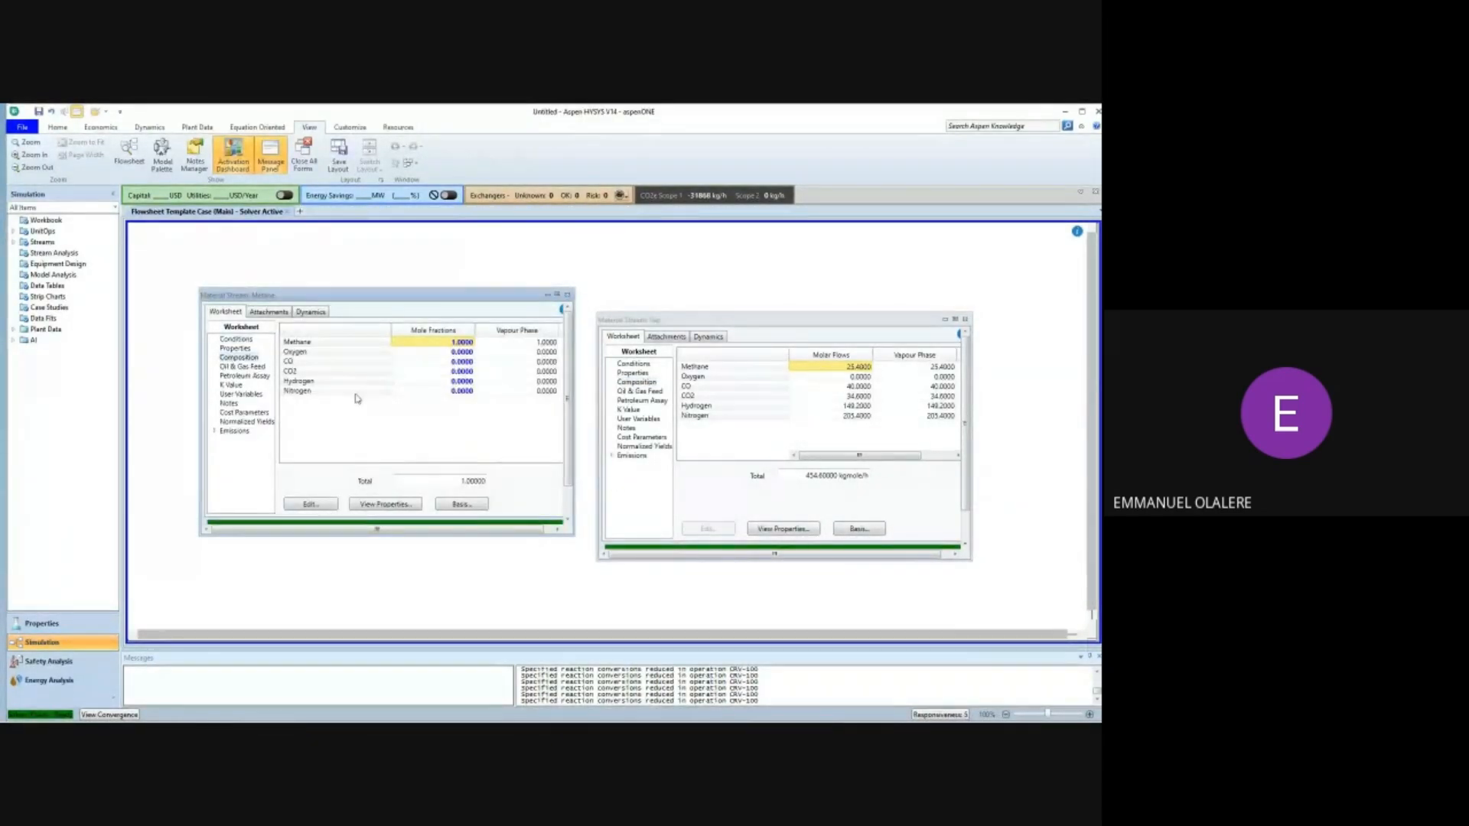
{"action": "left_click", "coordinate": [447, 505]}
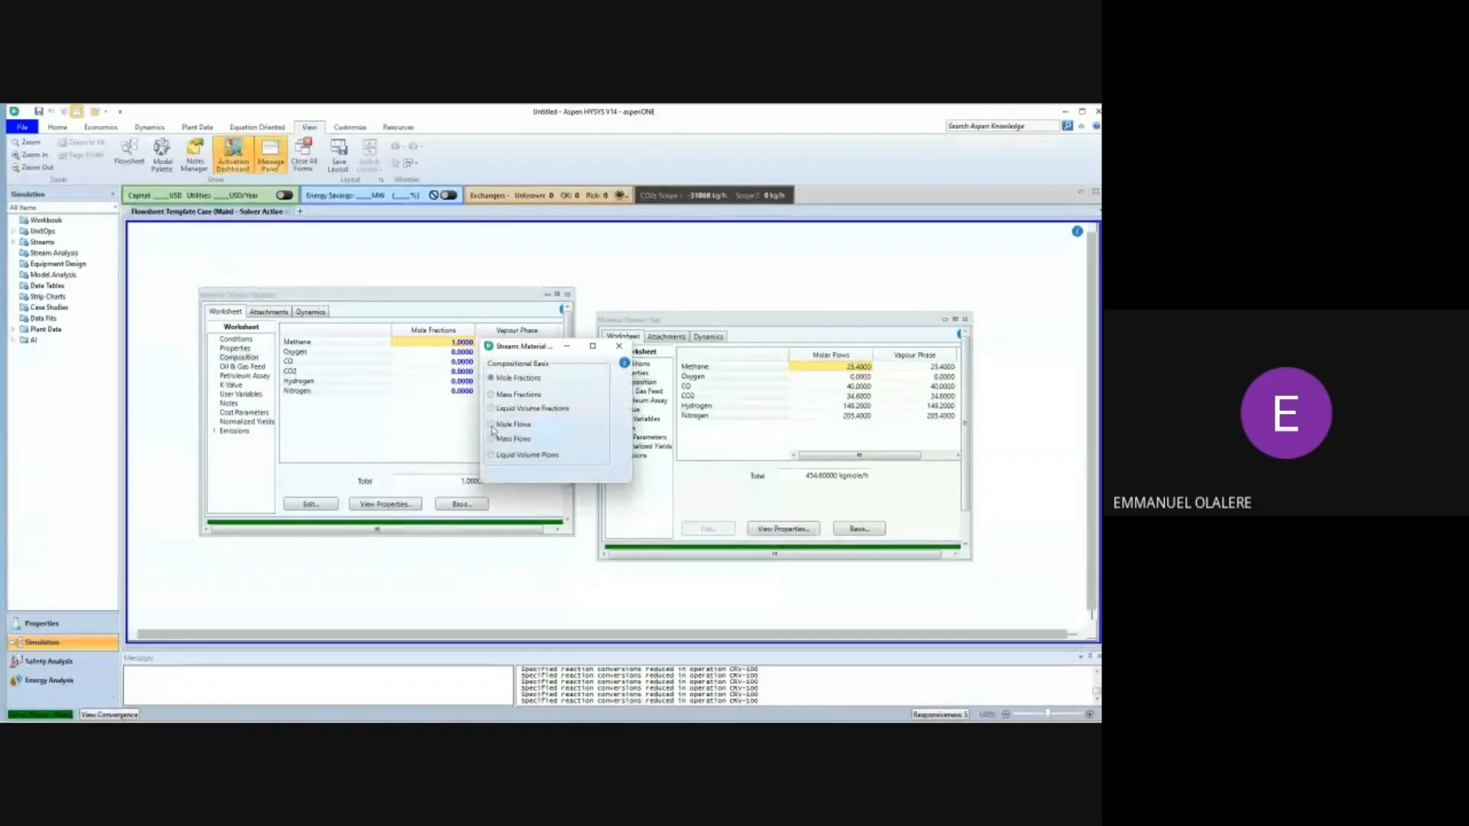
{"action": "left_click", "coordinate": [620, 346]}
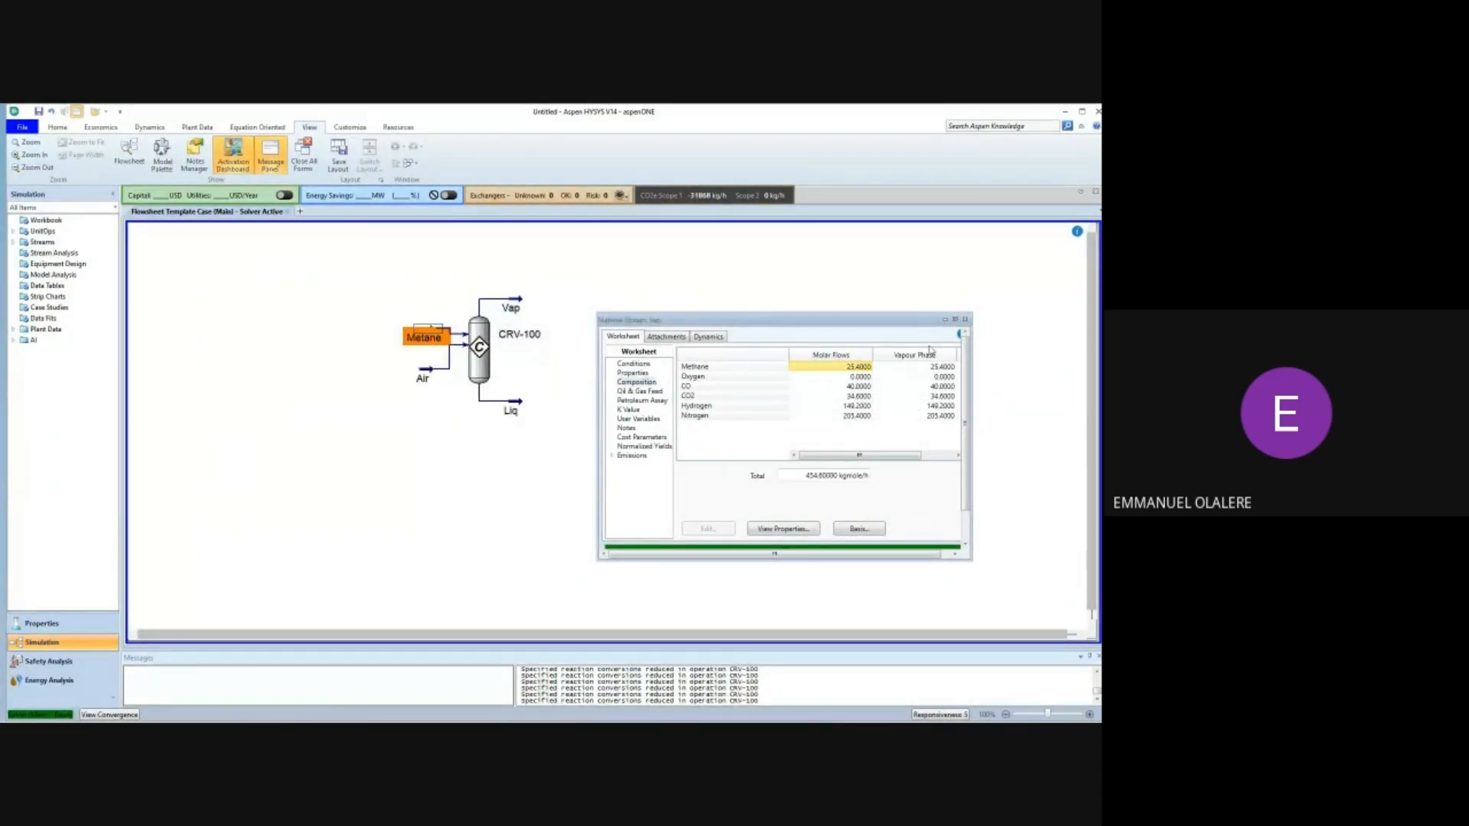
{"action": "left_click", "coordinate": [964, 319]}
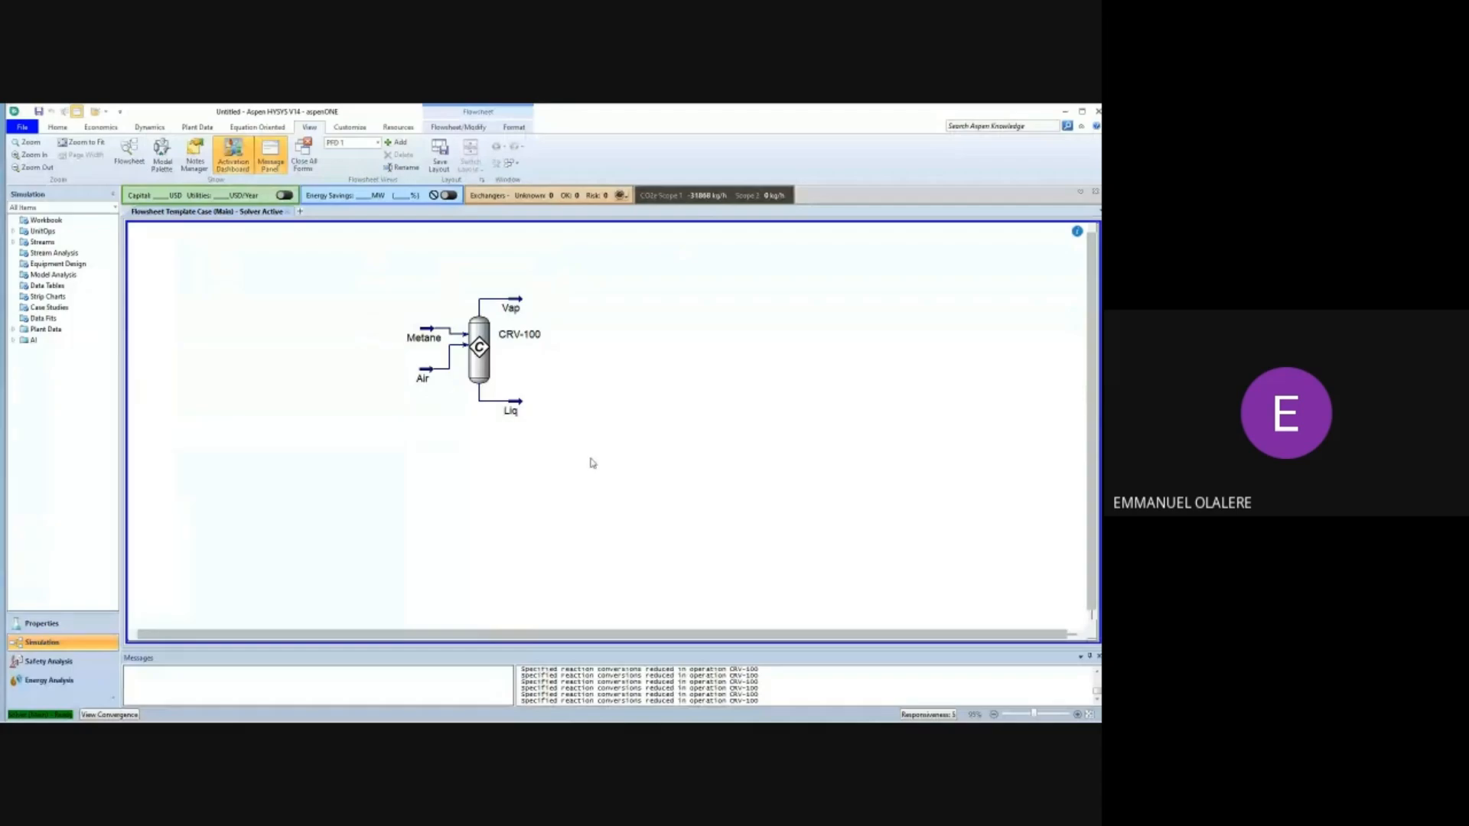
Compare the Liq outlet's conditions with the Metane feed's side by side, and check the Liq stream's composition.
{"action": "double_click", "coordinate": [523, 409]}
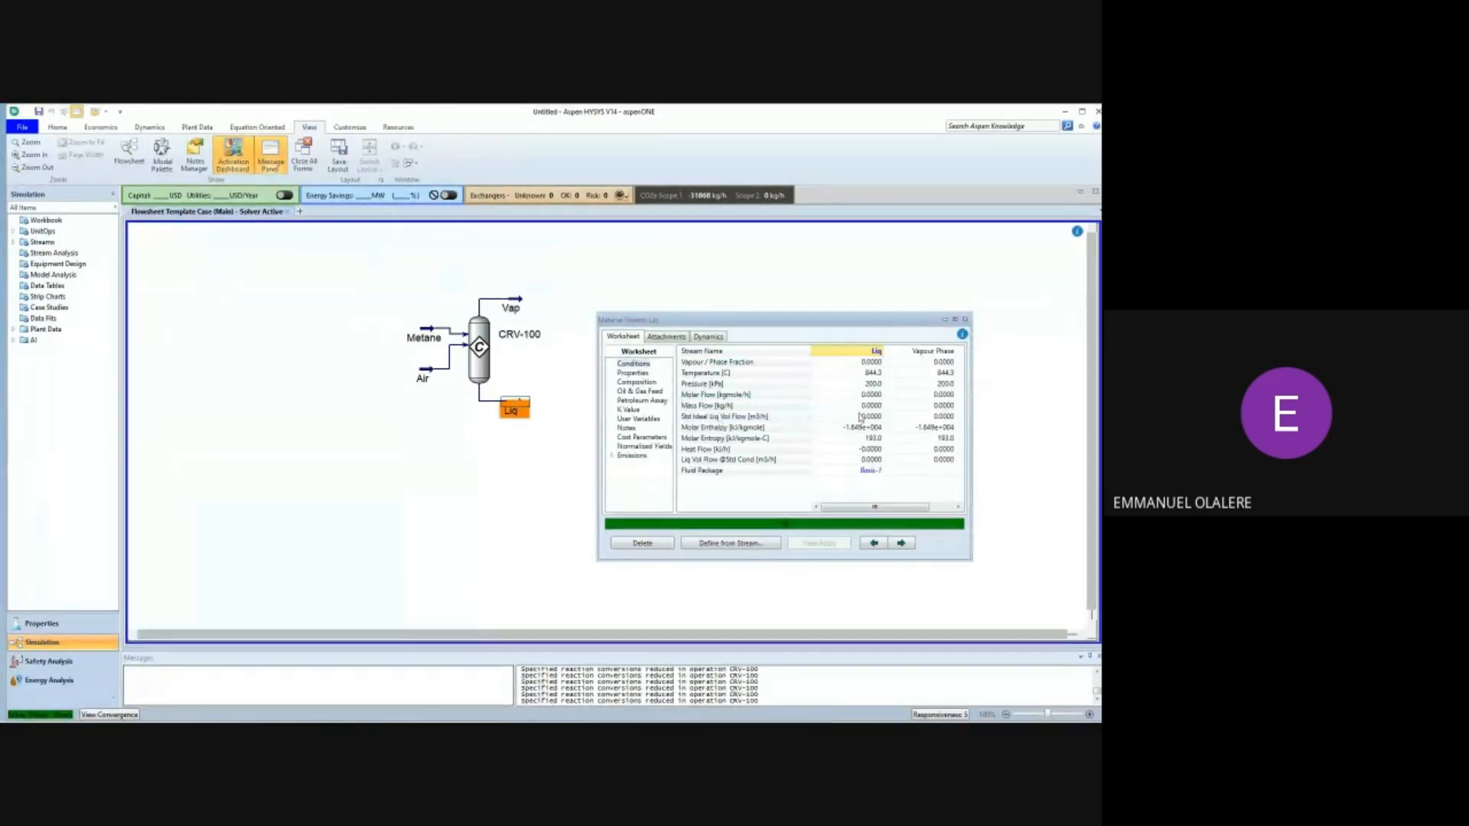
{"action": "mouse_move", "coordinate": [882, 400]}
{"action": "left_click", "coordinate": [430, 336]}
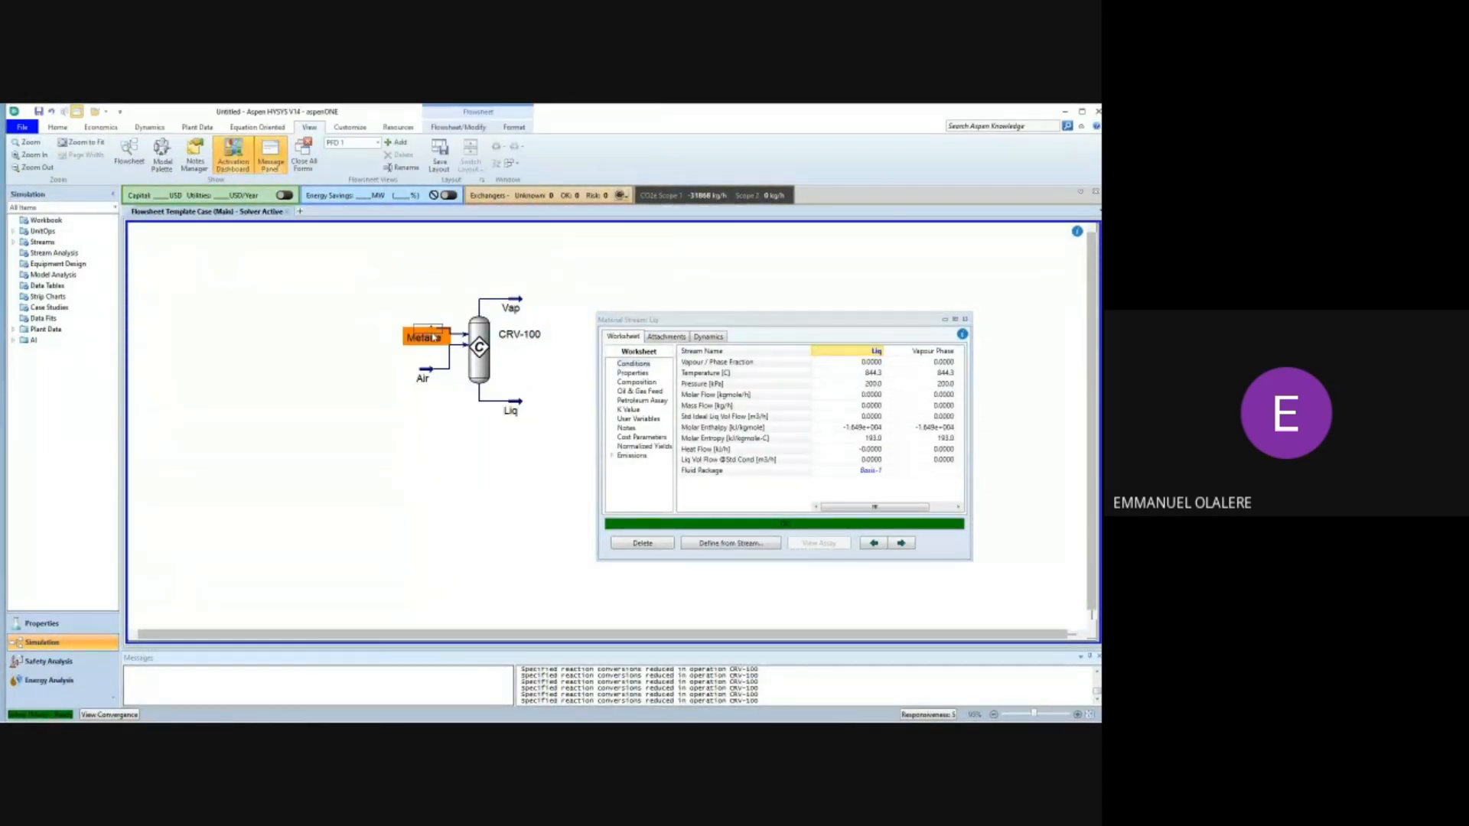
{"action": "double_click", "coordinate": [431, 337]}
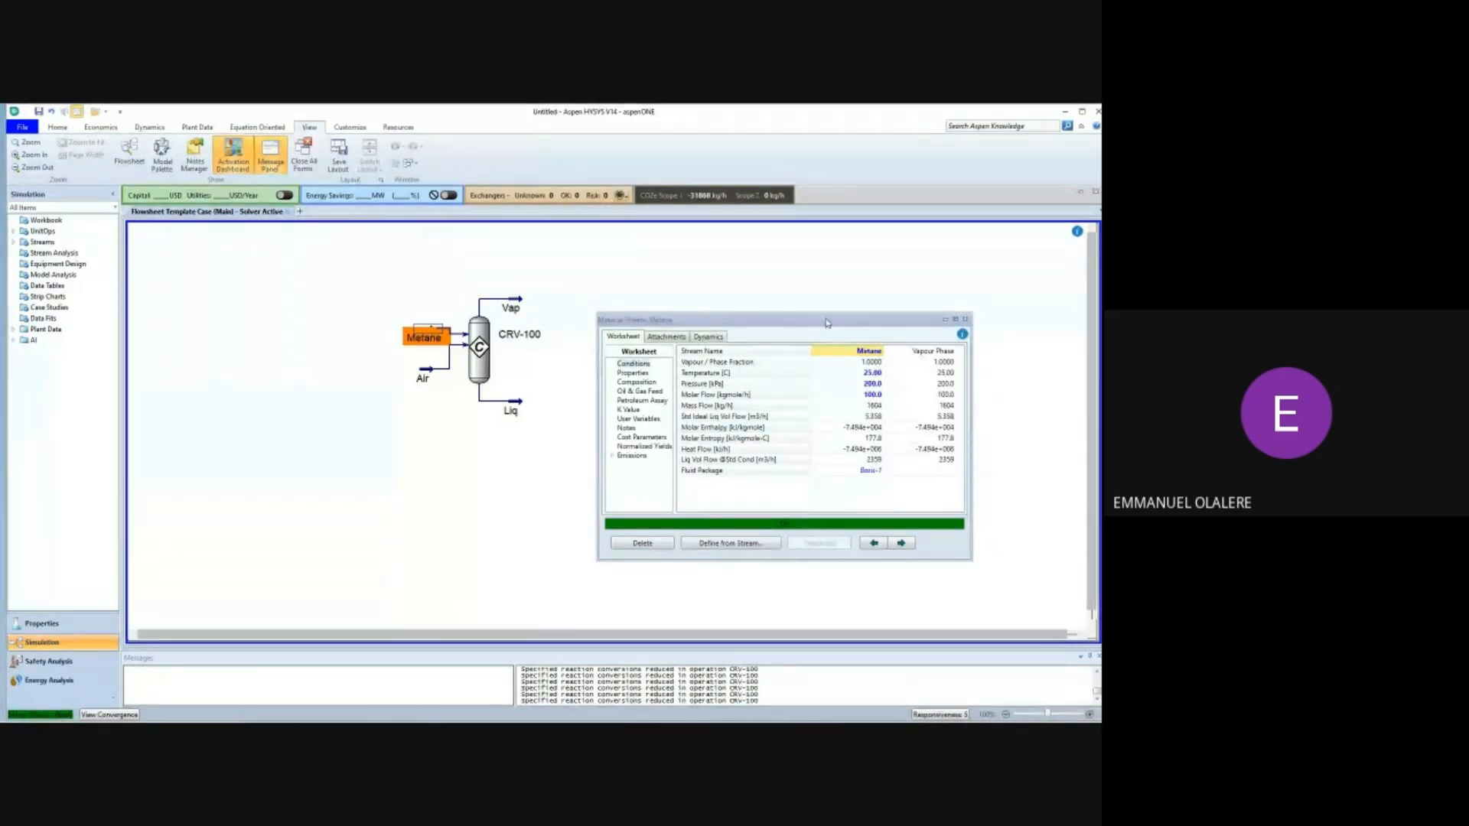
{"action": "left_click_drag", "start_coordinate": [826, 322], "coordinate": [411, 271]}
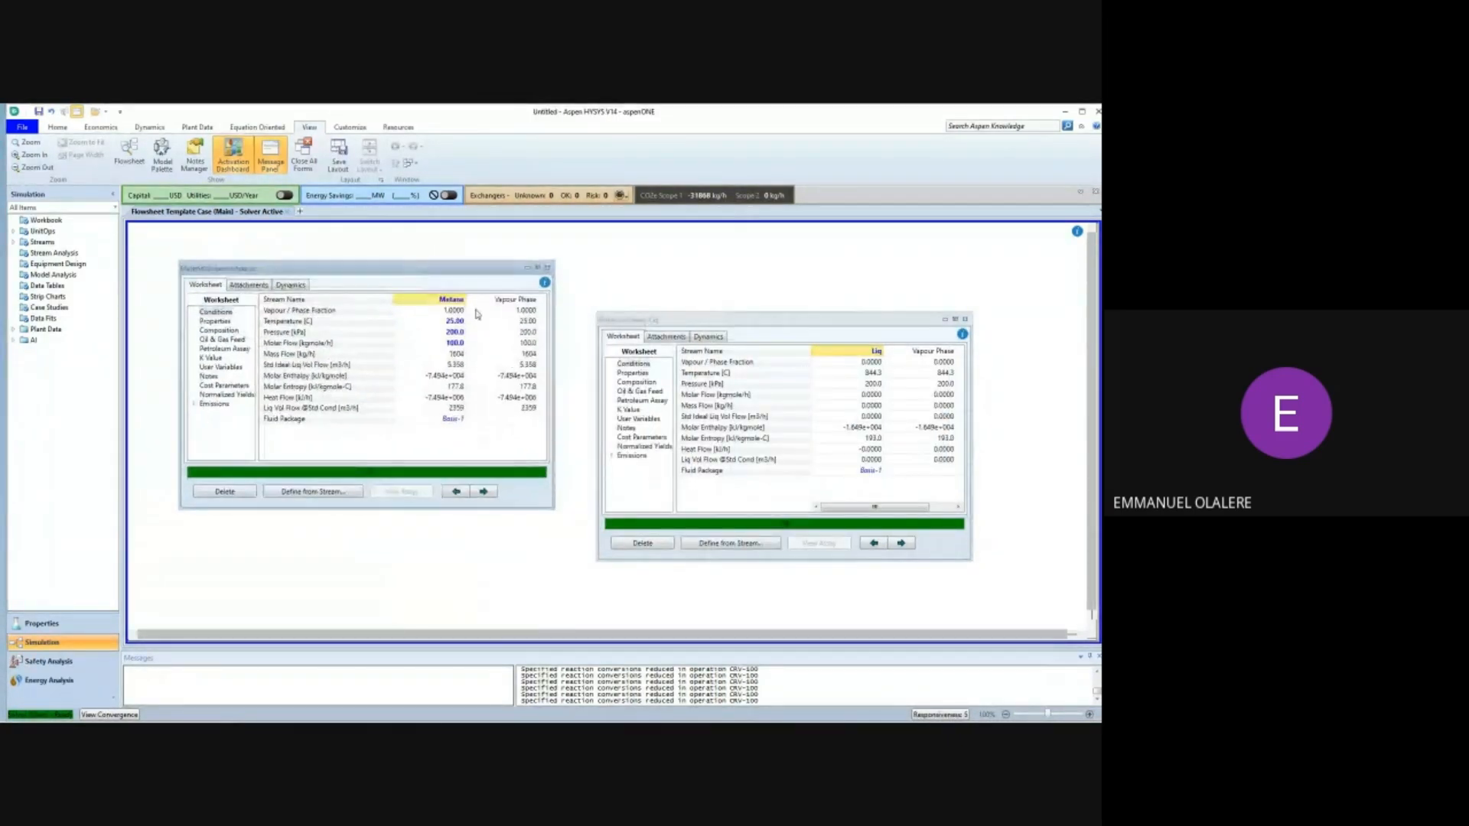
{"action": "left_click", "coordinate": [635, 382]}
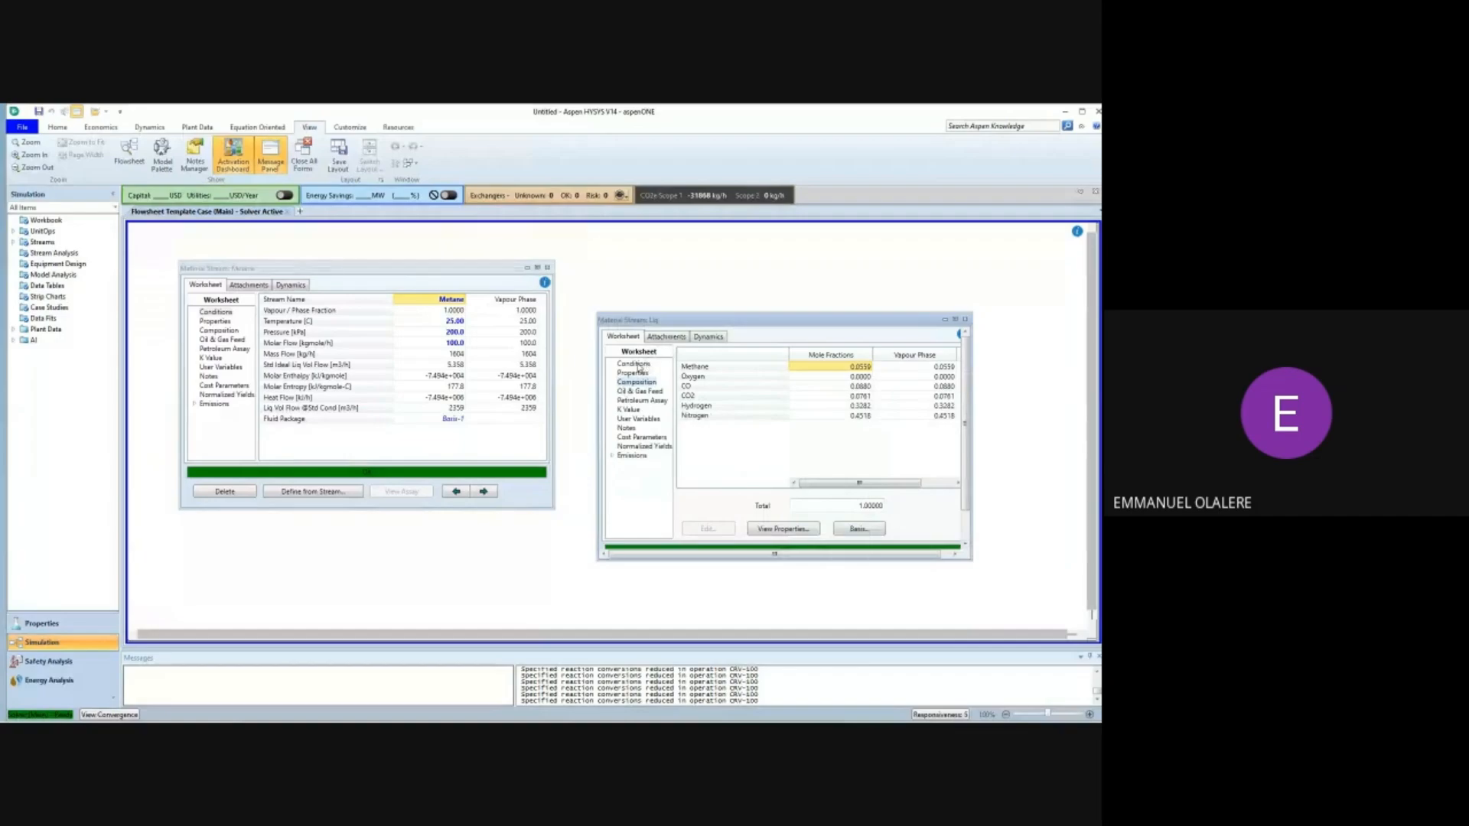
{"action": "left_click", "coordinate": [634, 365]}
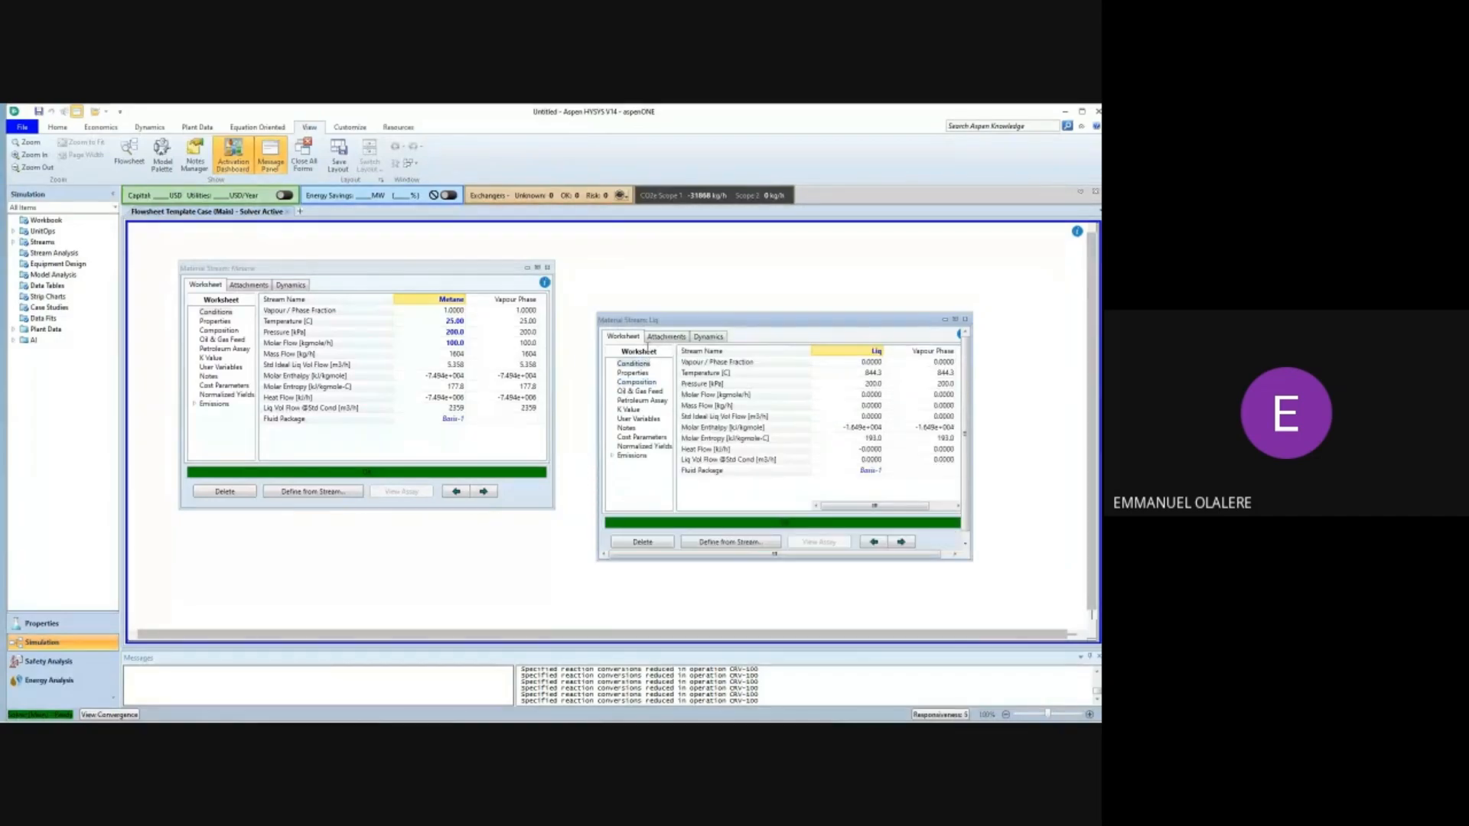
Close the Metane and Liq stream windows to clear the flowsheet.
{"action": "left_click", "coordinate": [547, 268]}
{"action": "left_click", "coordinate": [964, 319]}
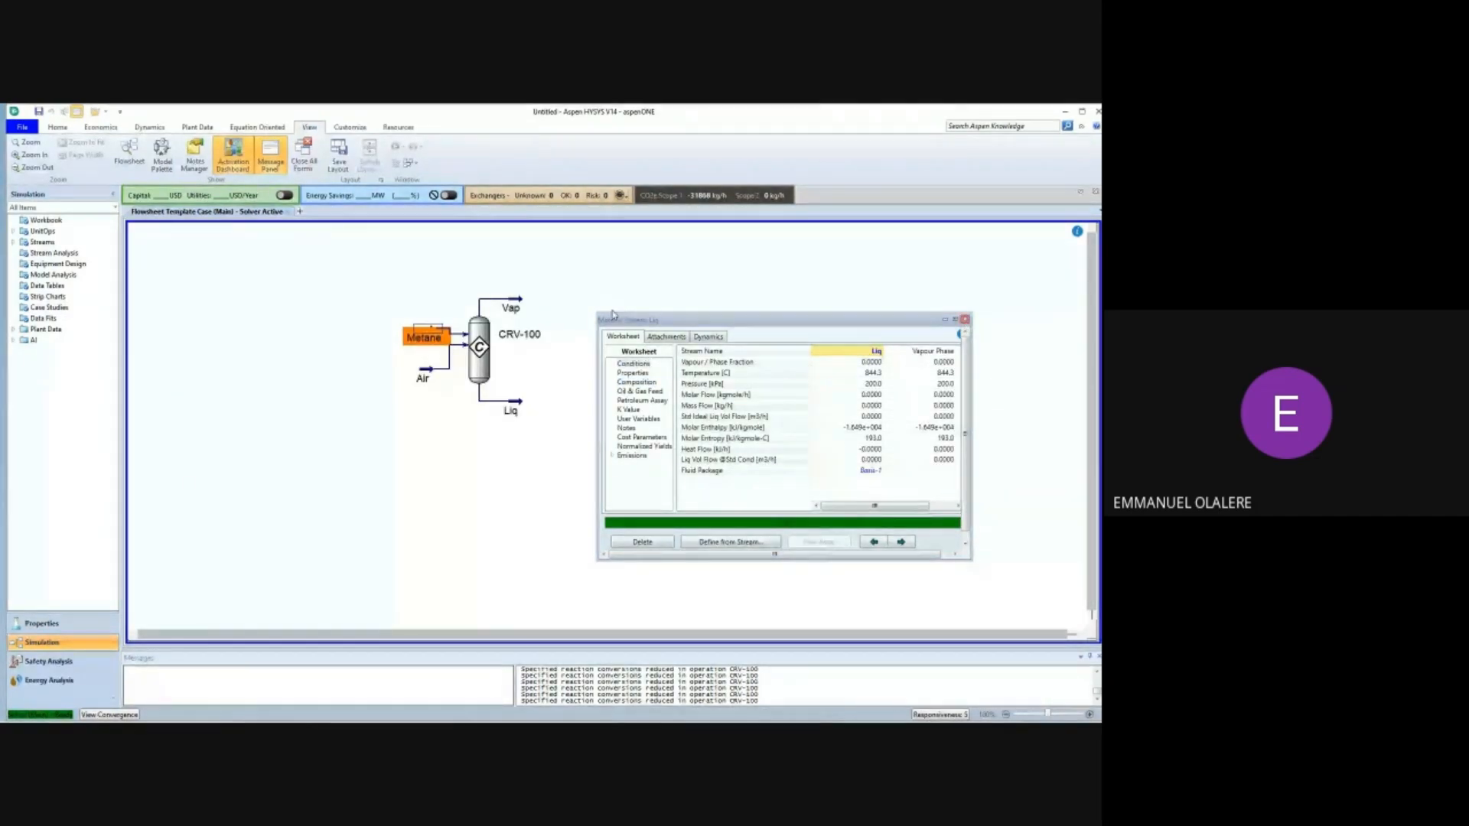
Review the Metane and Air feed streams' conditions from the flowsheet, and close both stream windows.
{"action": "left_click", "coordinate": [427, 335]}
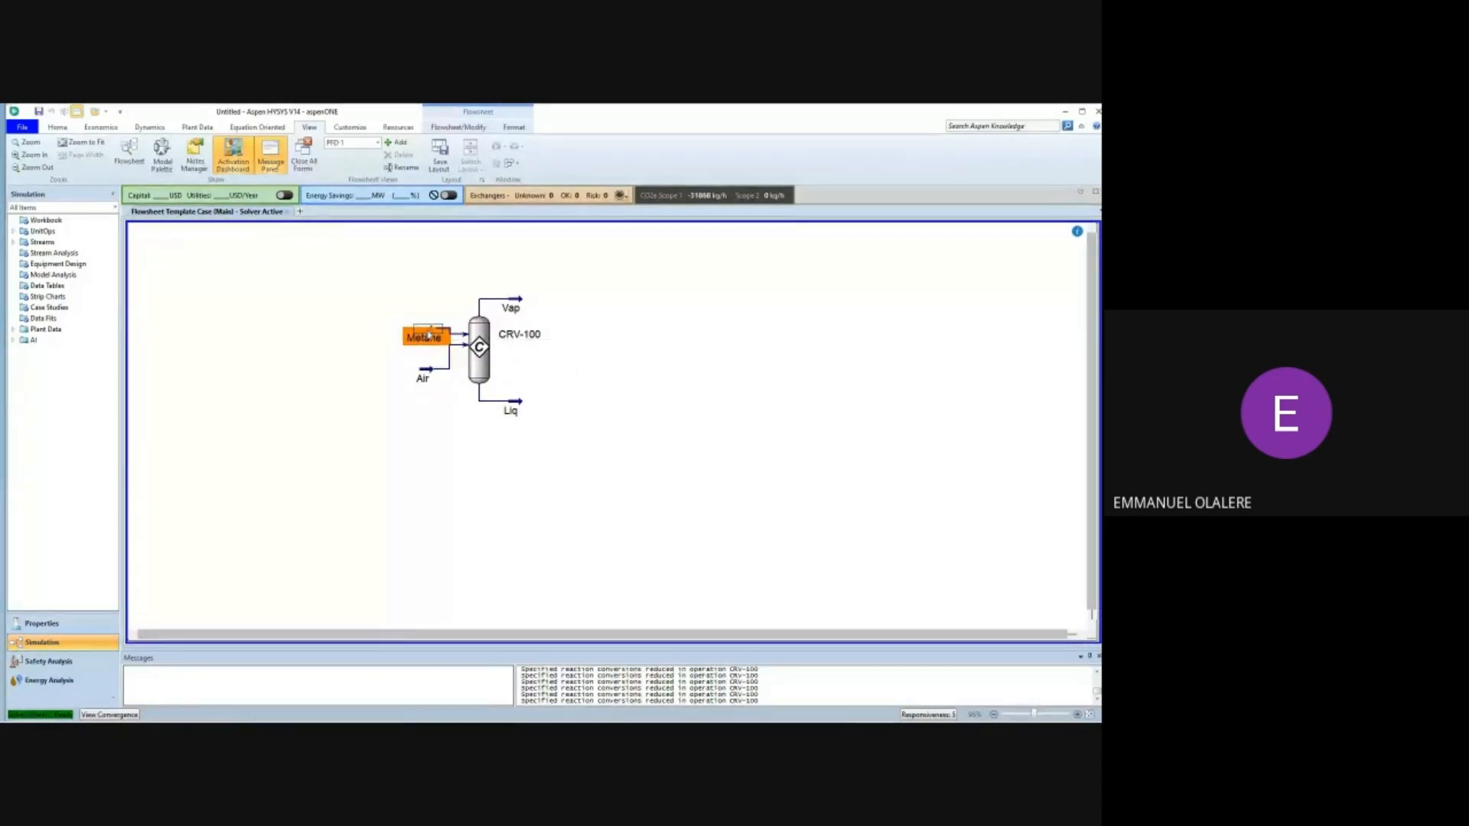
{"action": "double_click", "coordinate": [428, 335]}
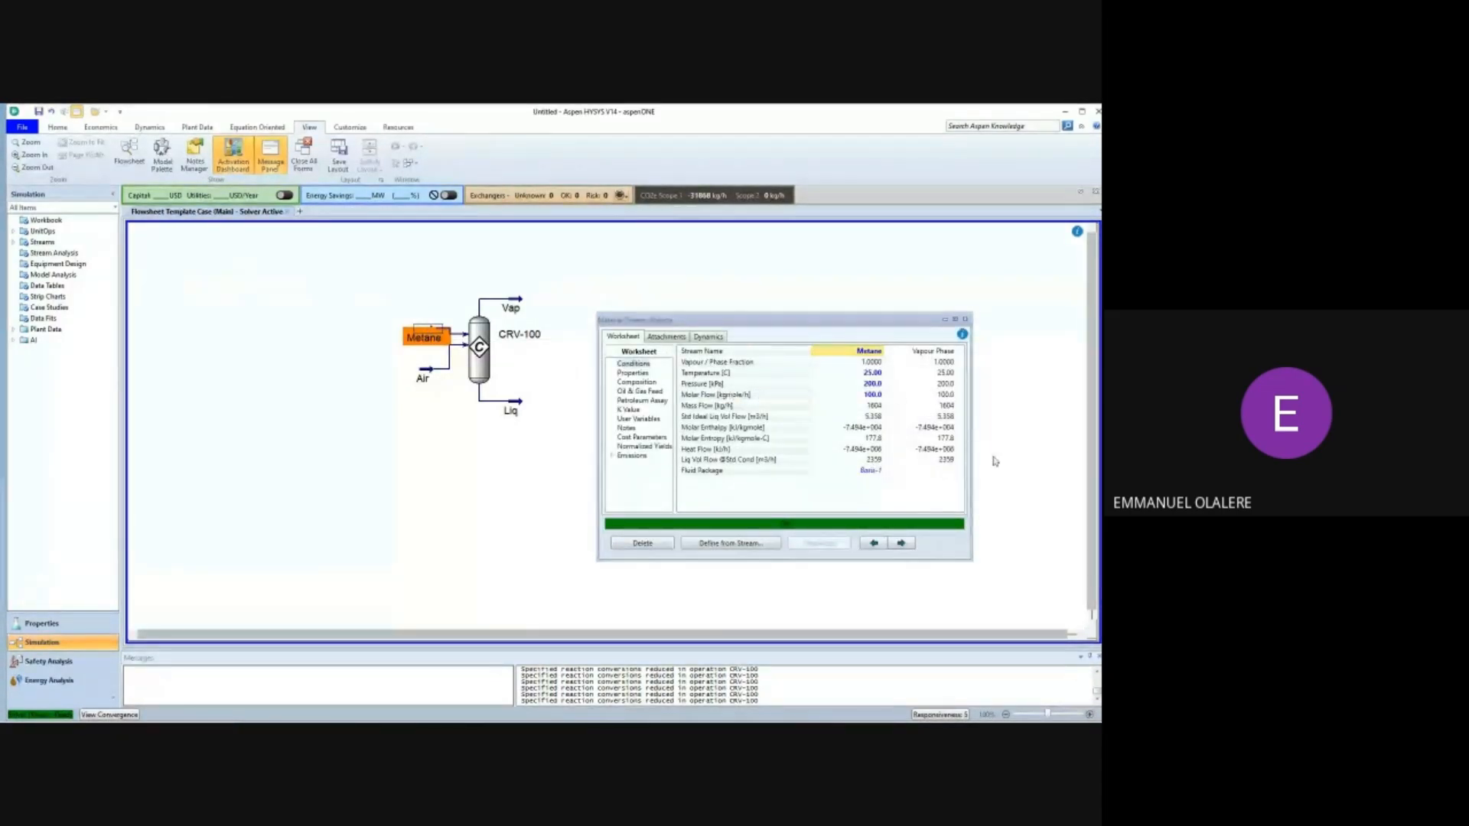
{"action": "left_click", "coordinate": [427, 373]}
{"action": "double_click", "coordinate": [450, 388]}
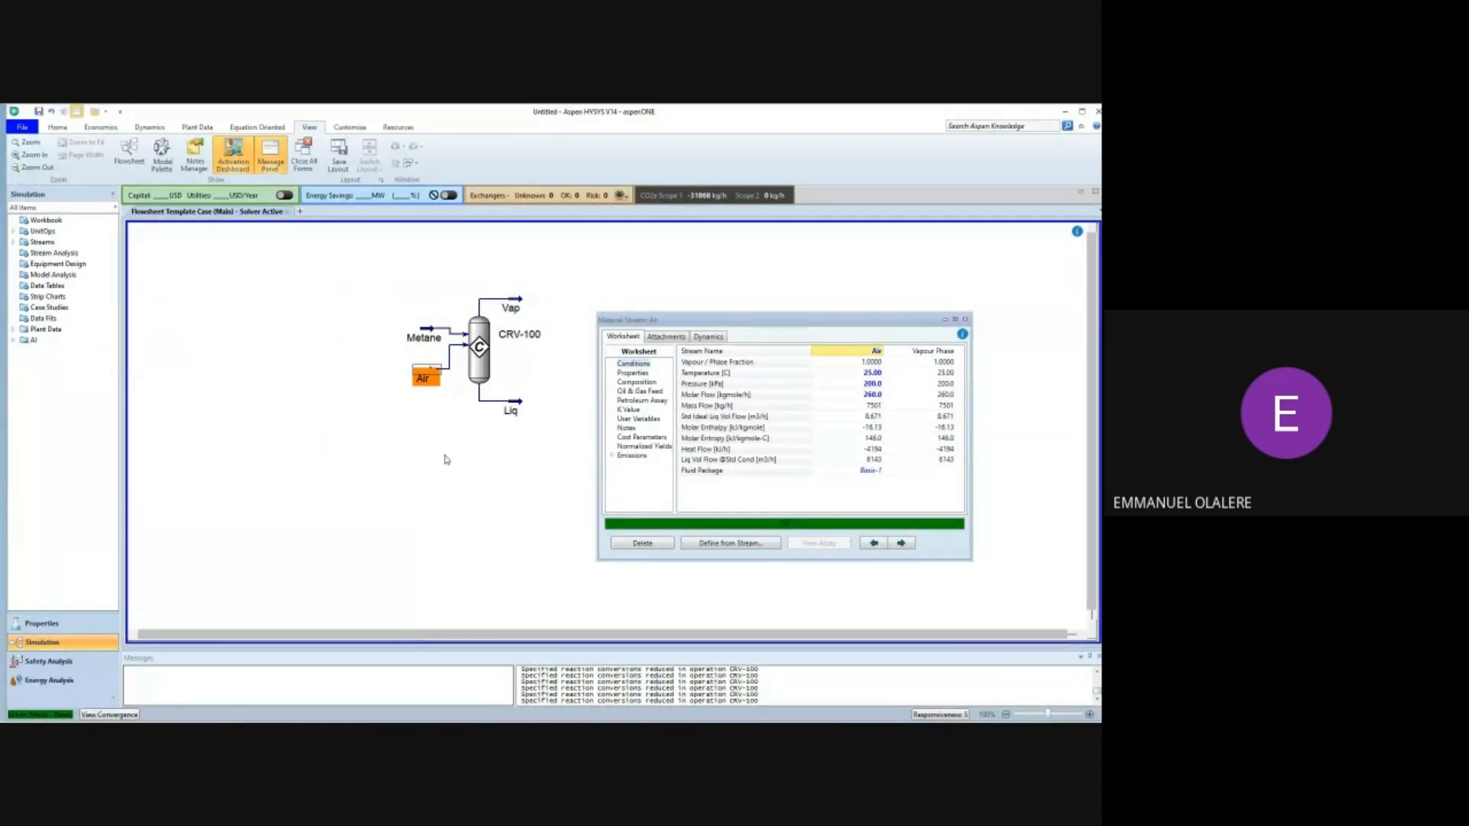
{"action": "left_click", "coordinate": [965, 319]}
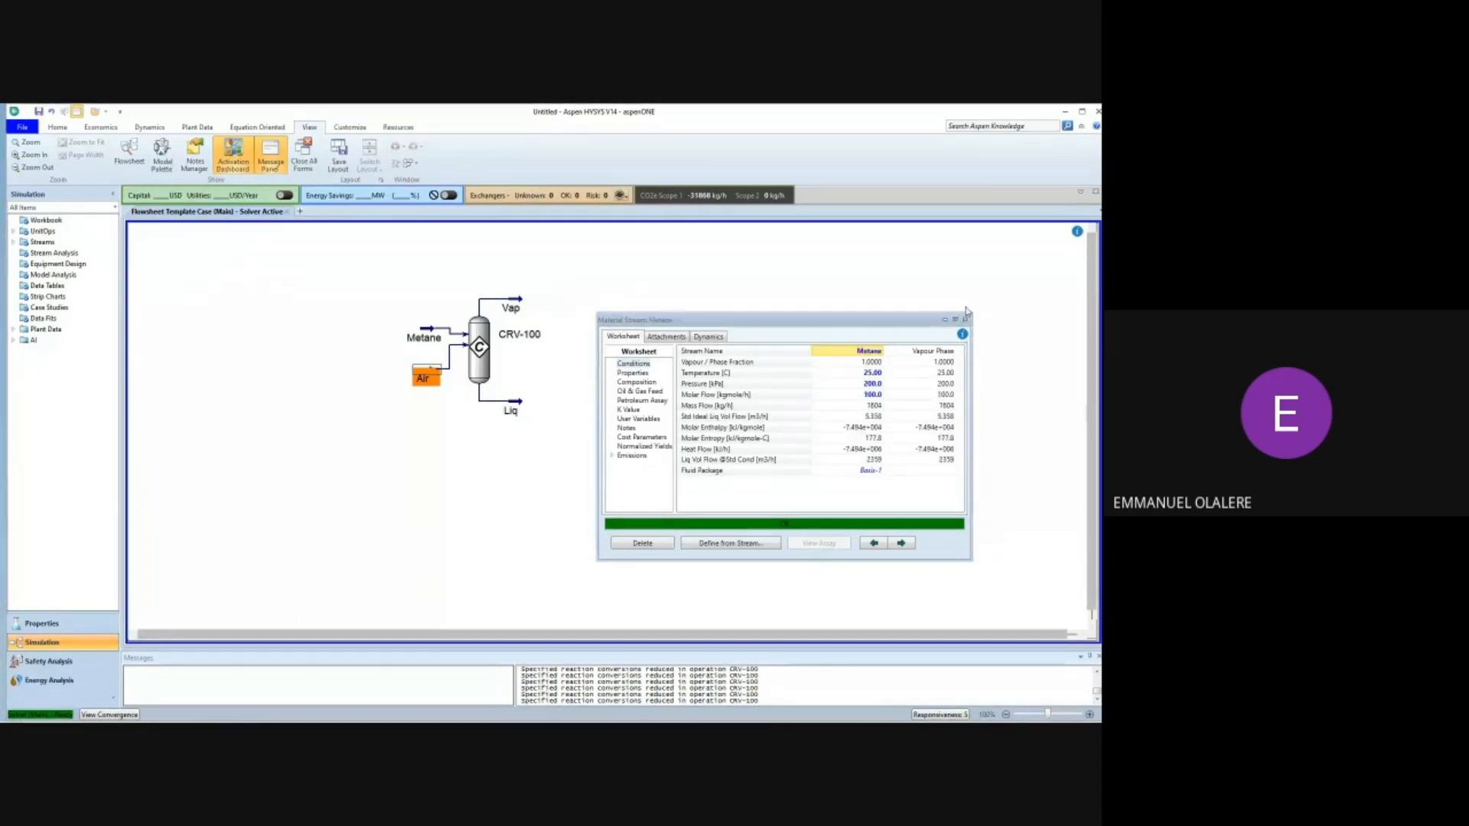
{"action": "left_click", "coordinate": [965, 319]}
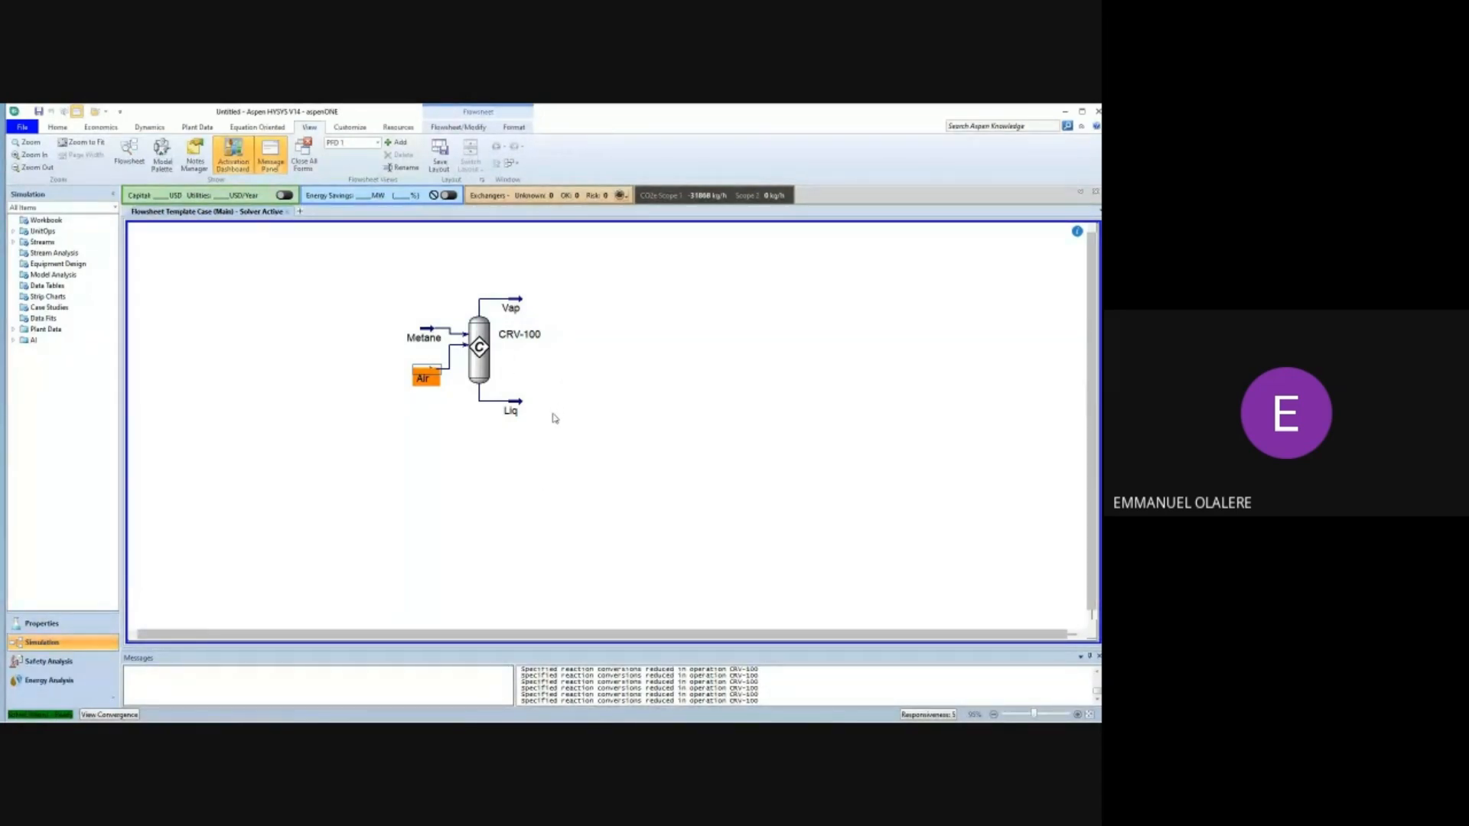
Hide the meeting's screen-sharing notice and switch to the introduction to Aspen HYSYS PDF in WPS, at Problem Statement 4.
{"action": "mouse_move", "coordinate": [520, 412]}
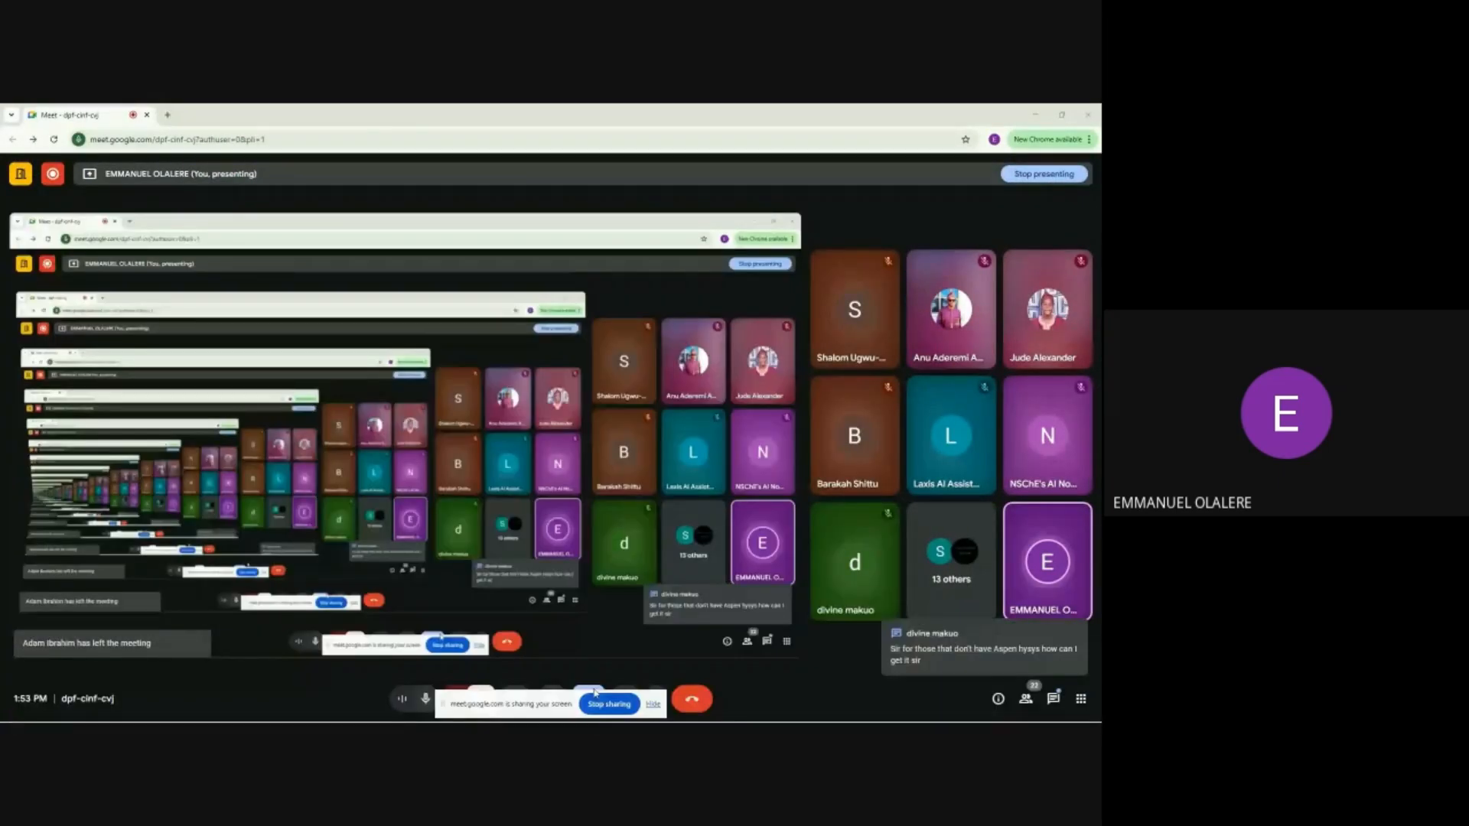
{"action": "left_click", "coordinate": [652, 704]}
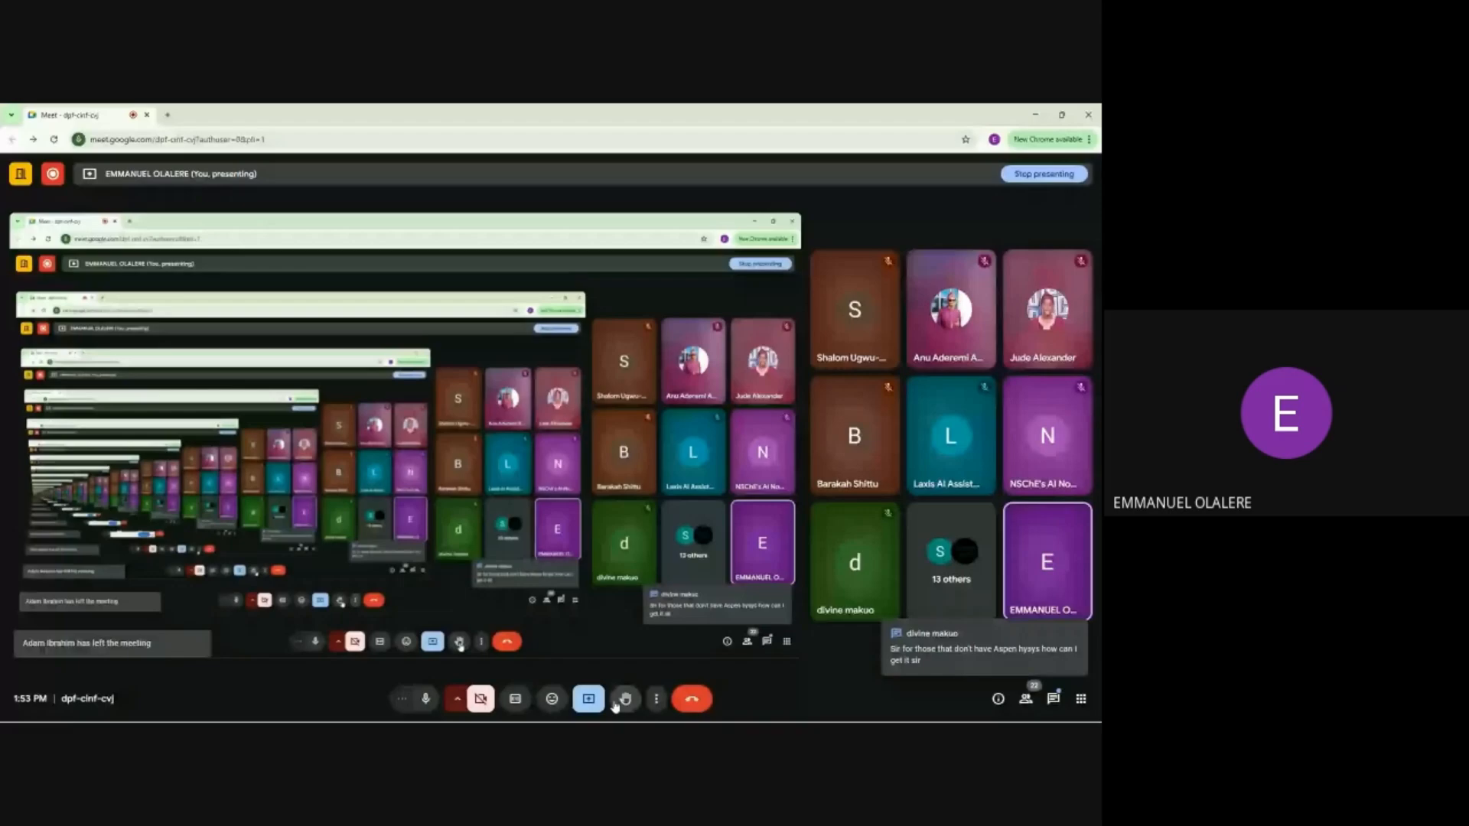
{"action": "left_click", "coordinate": [579, 709]}
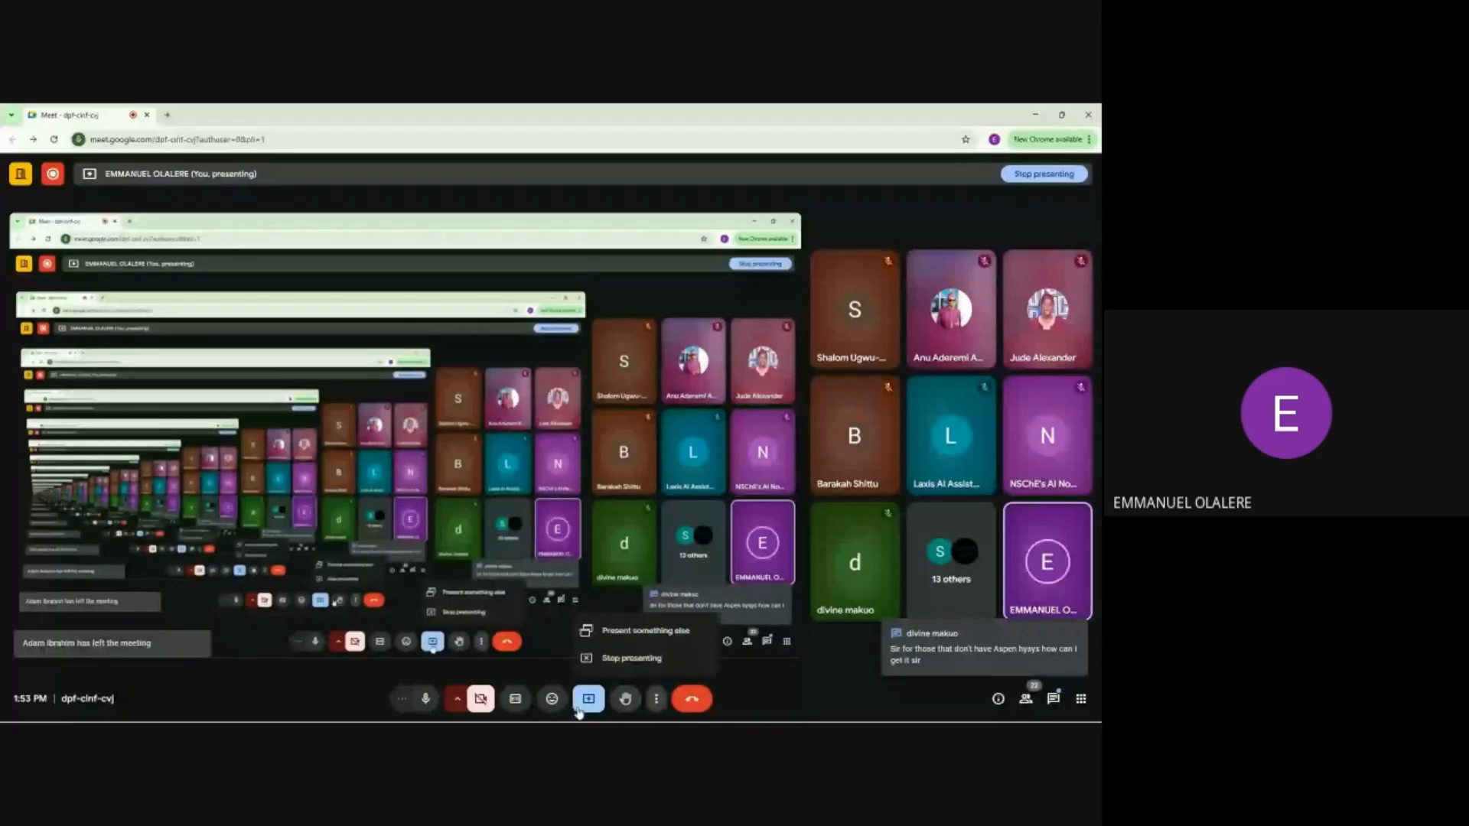
{"action": "mouse_move", "coordinate": [655, 709]}
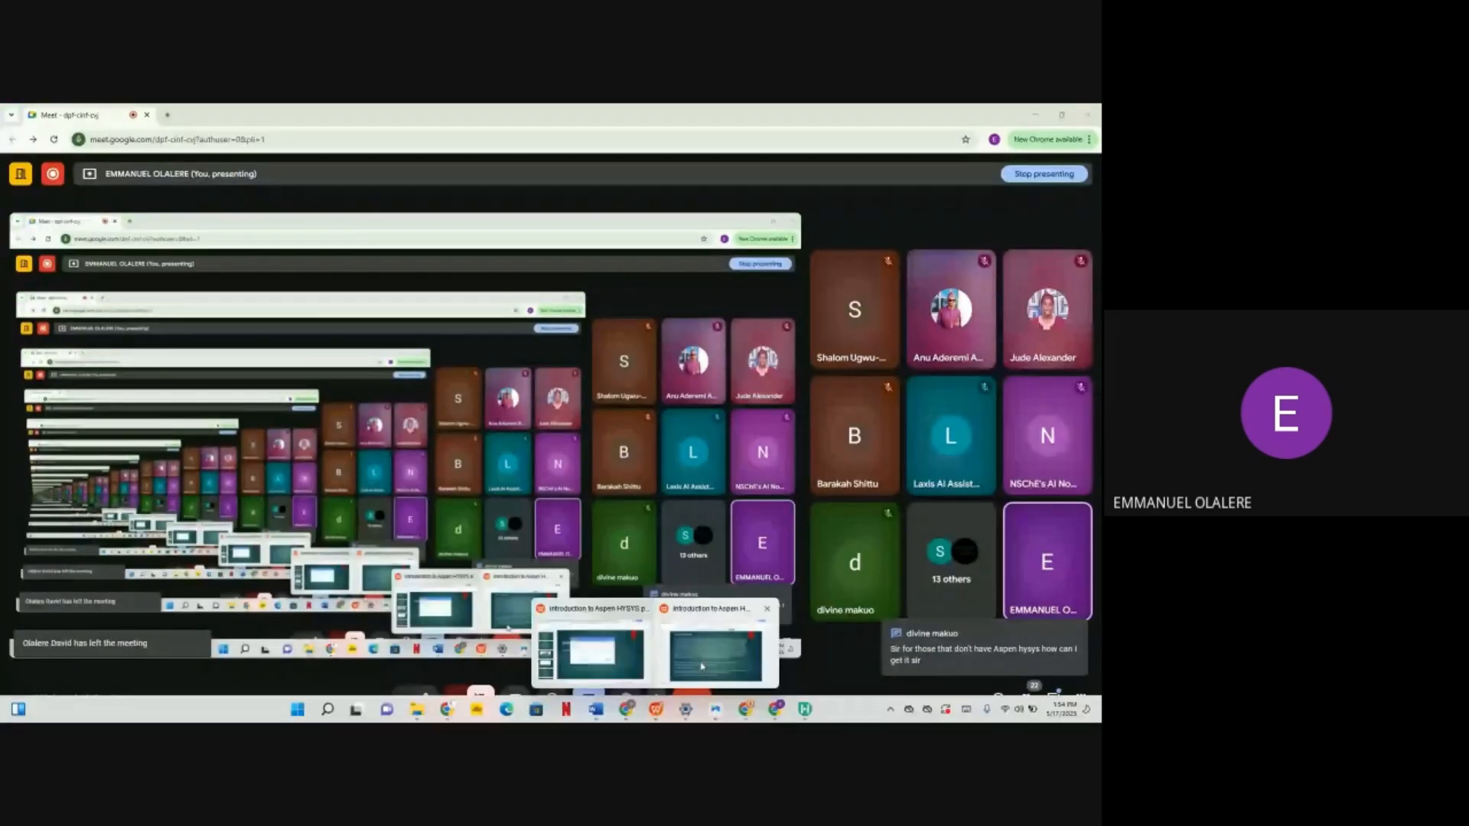
{"action": "left_click", "coordinate": [702, 666]}
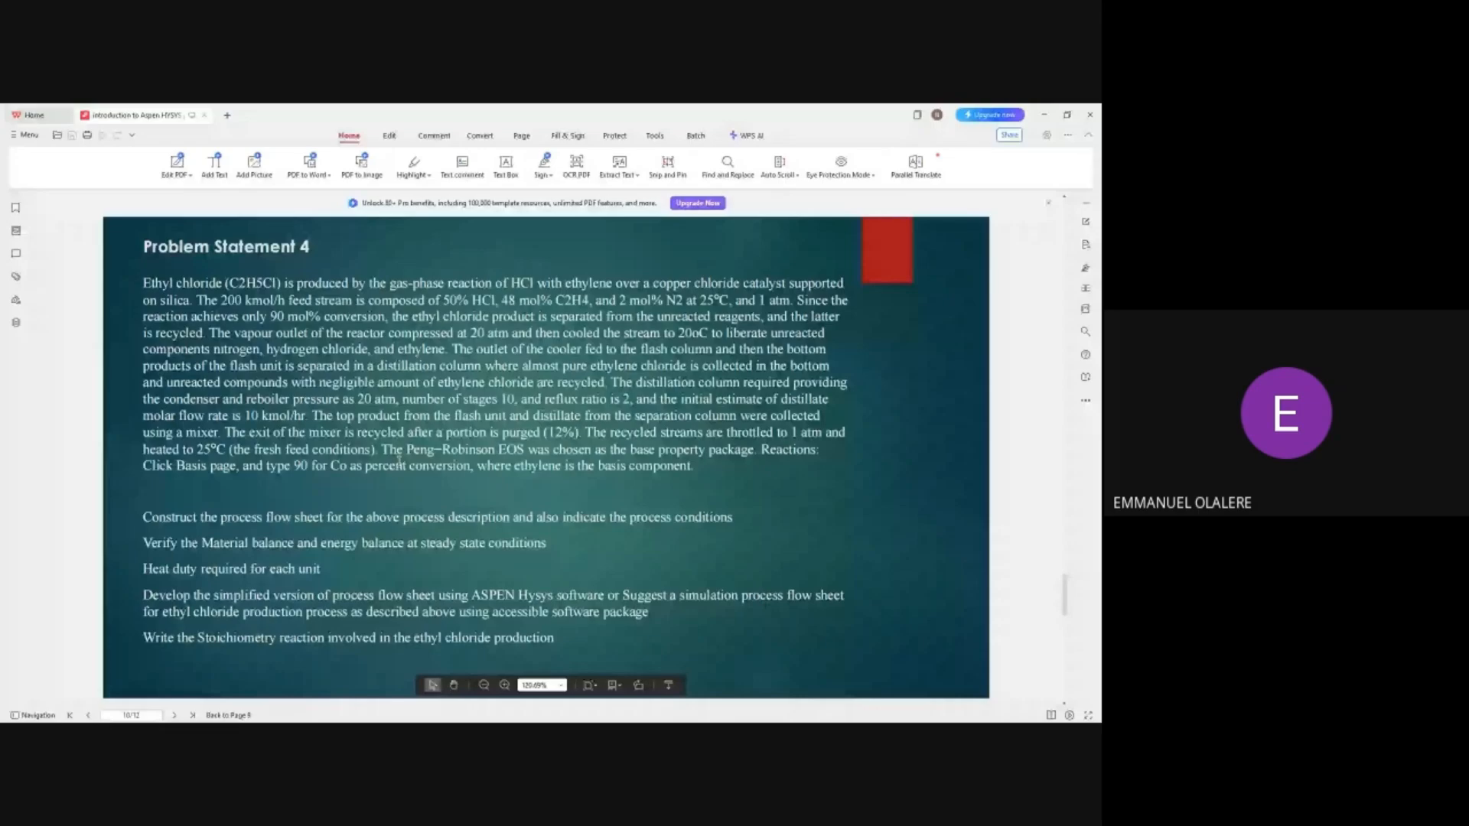